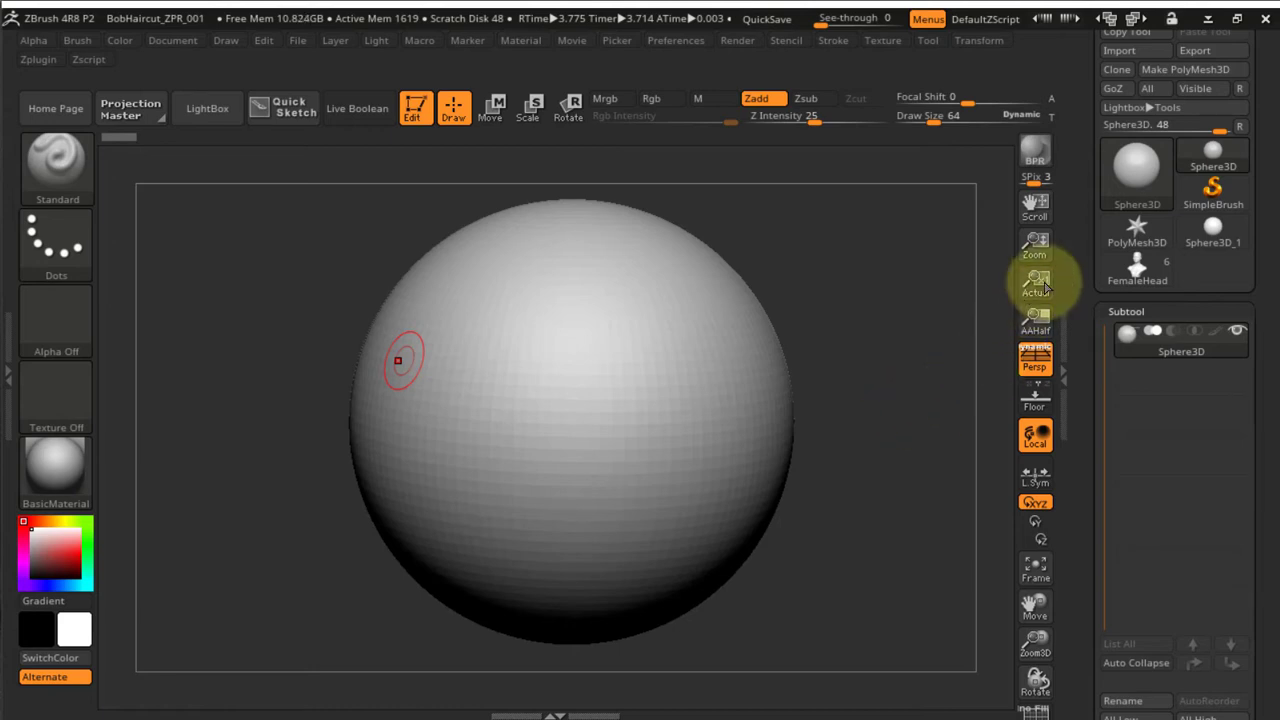
Convert the sphere primitive to a PolyMesh3D and display its polyframe
{"action": "left_click_drag", "start_coordinate": [1079, 241], "coordinate": [891, 320]}
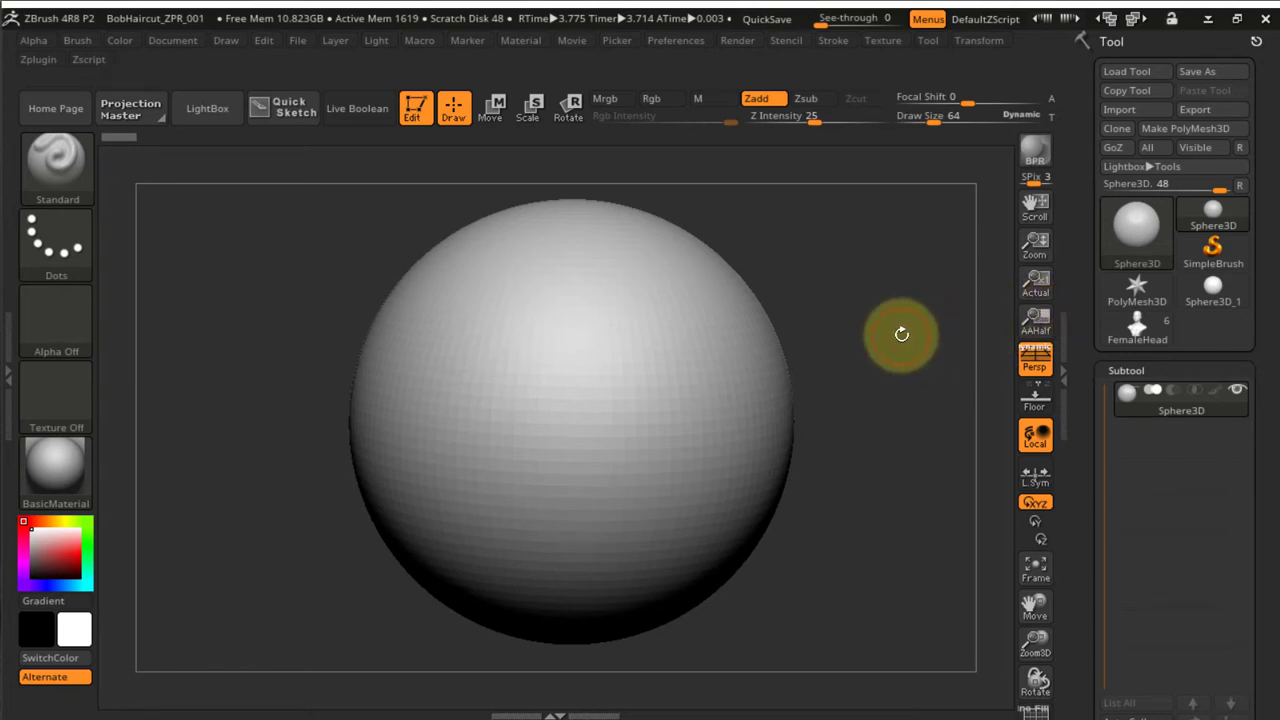
{"action": "left_click", "coordinate": [1162, 128]}
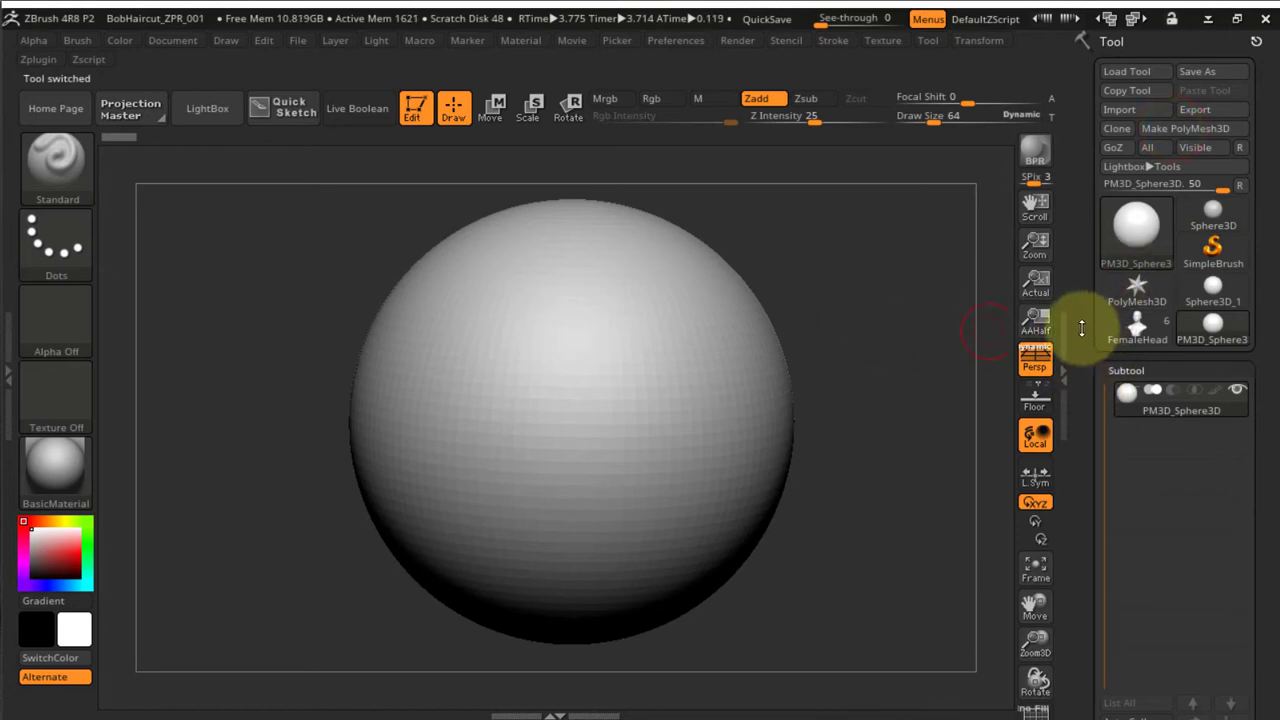
{"action": "left_click_drag", "start_coordinate": [1089, 371], "coordinate": [1091, 258]}
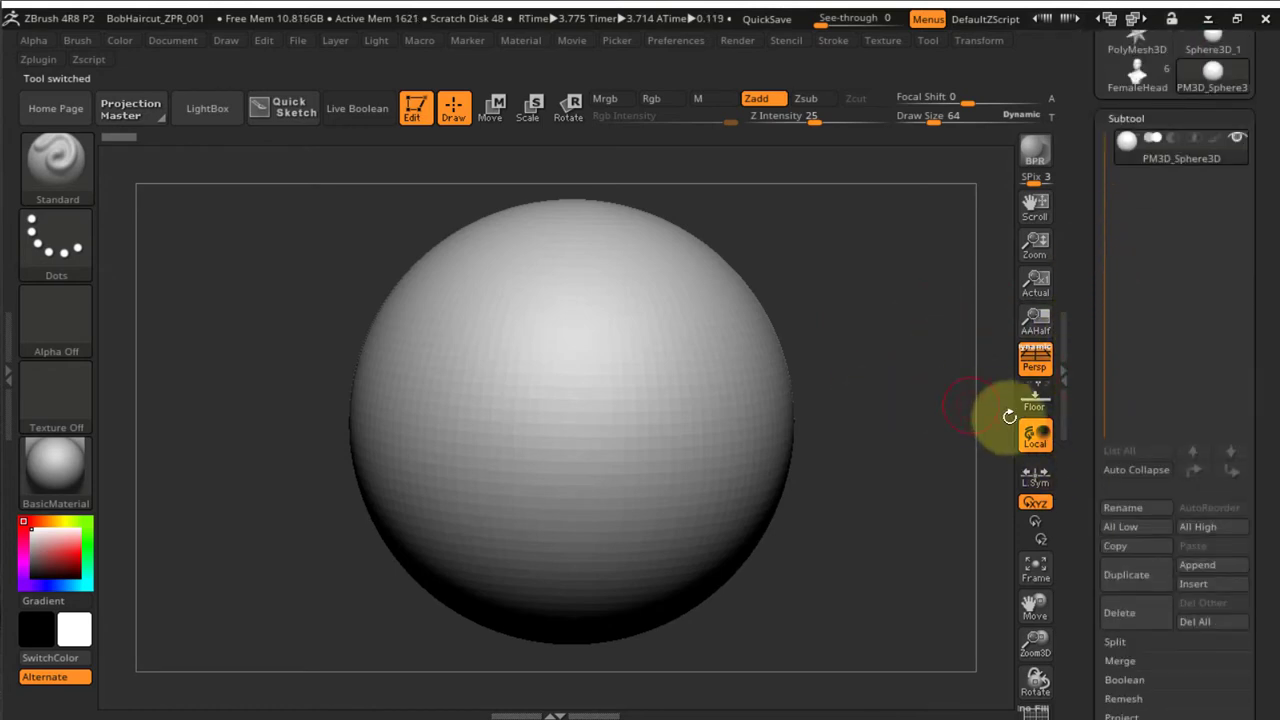
{"action": "key", "text": "shift+f"}
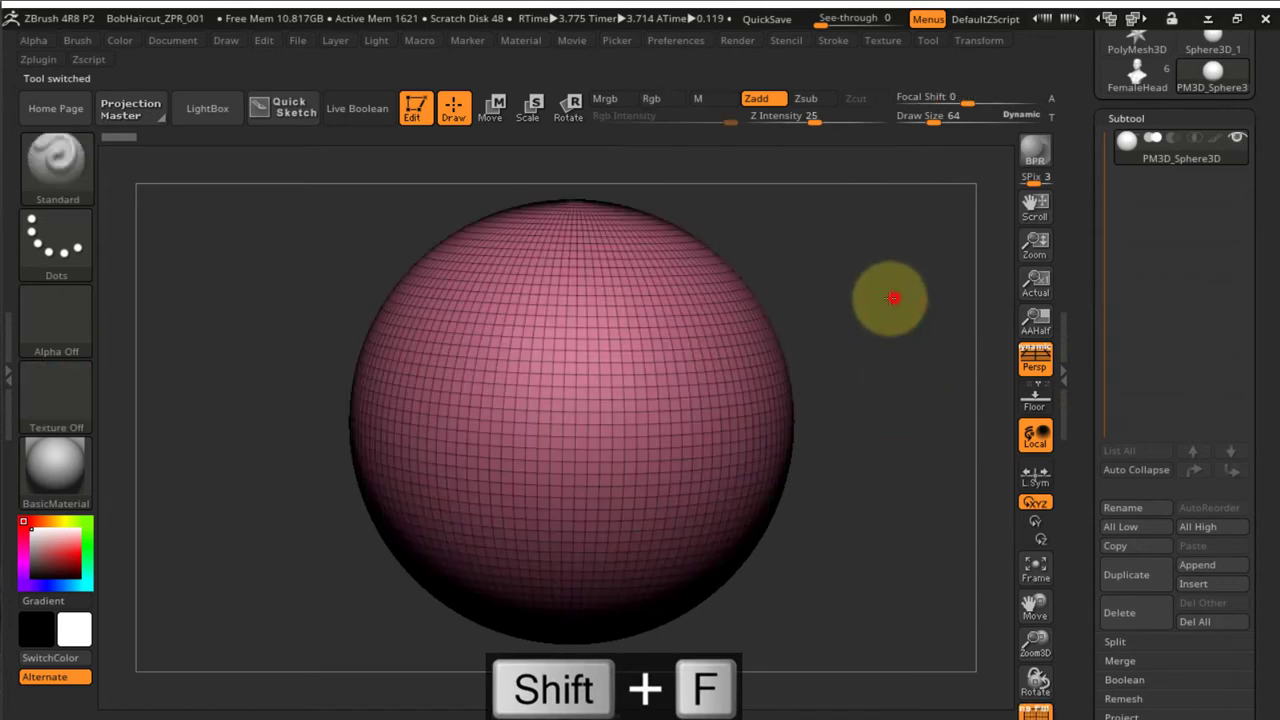
{"action": "left_click_drag", "start_coordinate": [893, 297], "coordinate": [908, 344]}
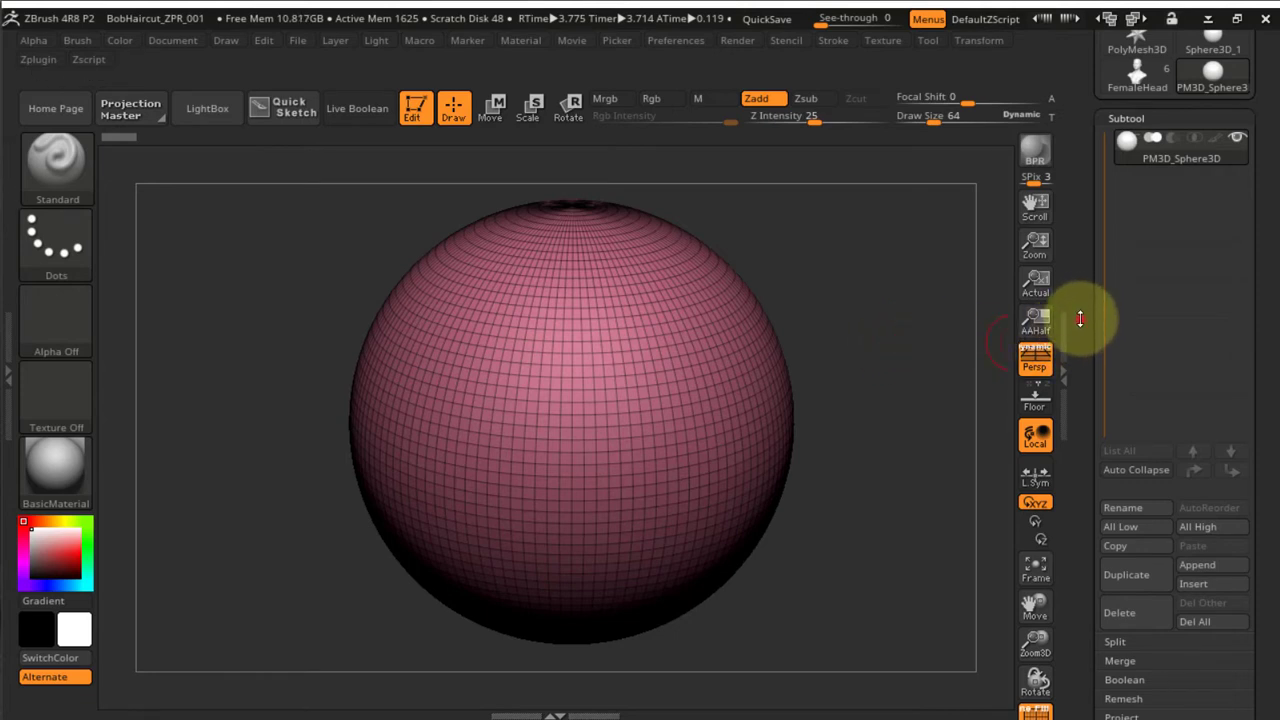
Expand the FiberMesh settings and turn on the fiber preview for the sphere
{"action": "left_click_drag", "start_coordinate": [1080, 318], "coordinate": [1094, 206]}
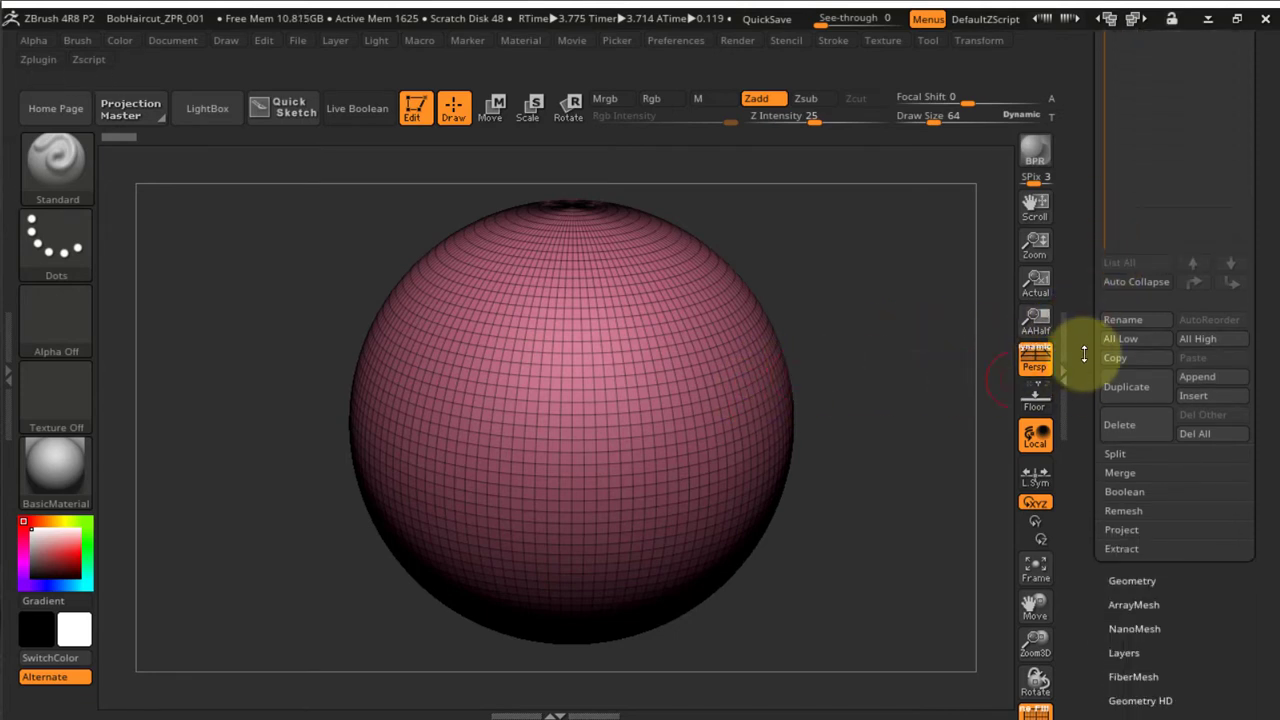
{"action": "left_click_drag", "start_coordinate": [1085, 350], "coordinate": [1095, 240]}
{"action": "left_click_drag", "start_coordinate": [1094, 502], "coordinate": [1113, 450]}
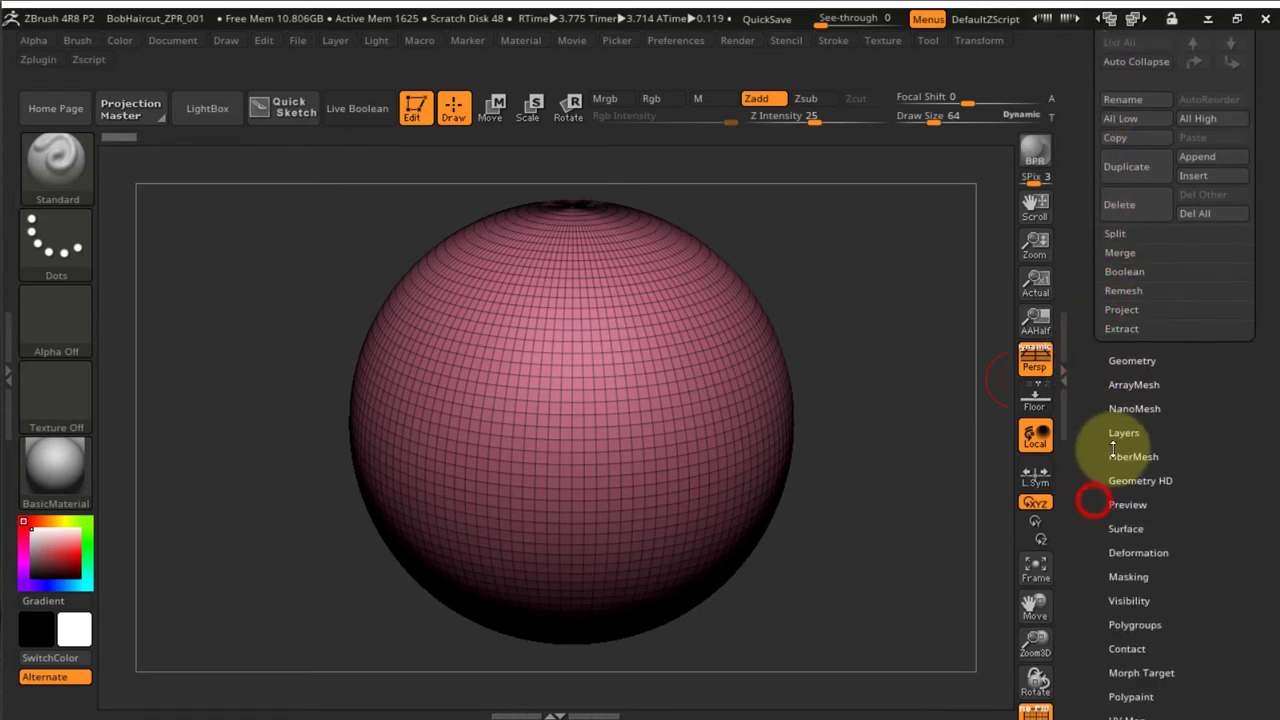
{"action": "left_click", "coordinate": [1085, 450]}
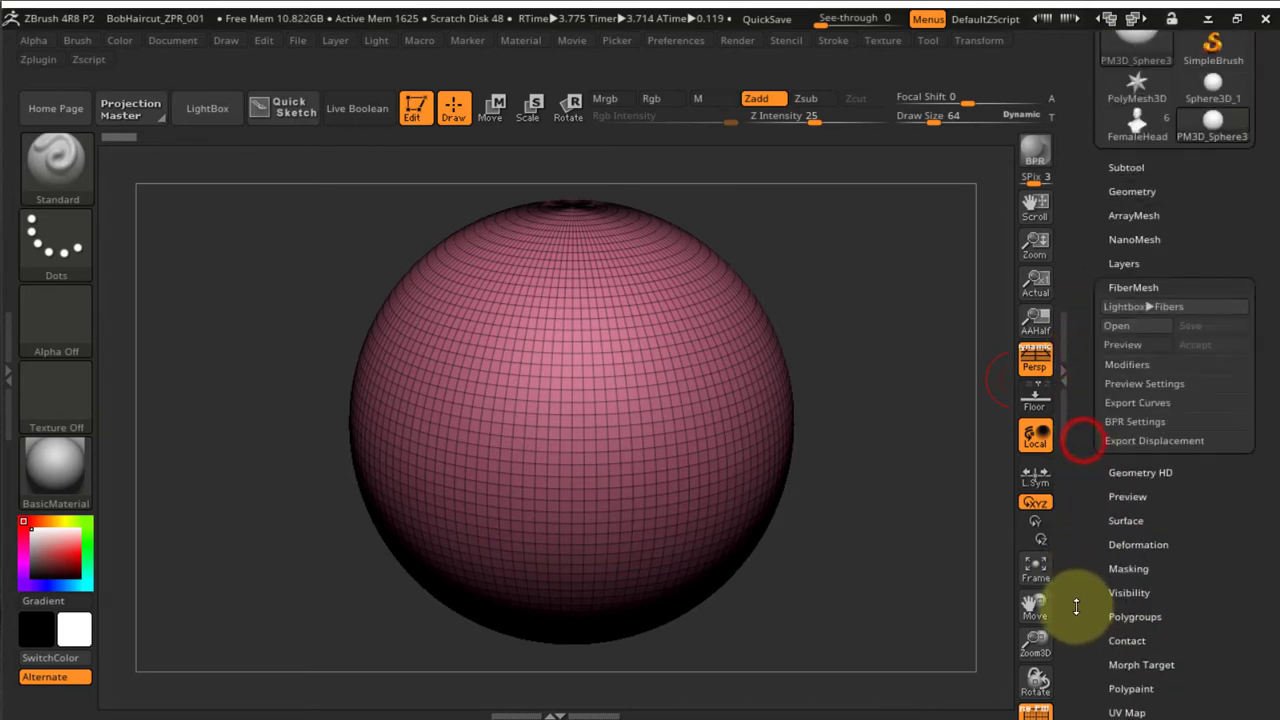
{"action": "left_click", "coordinate": [1127, 345]}
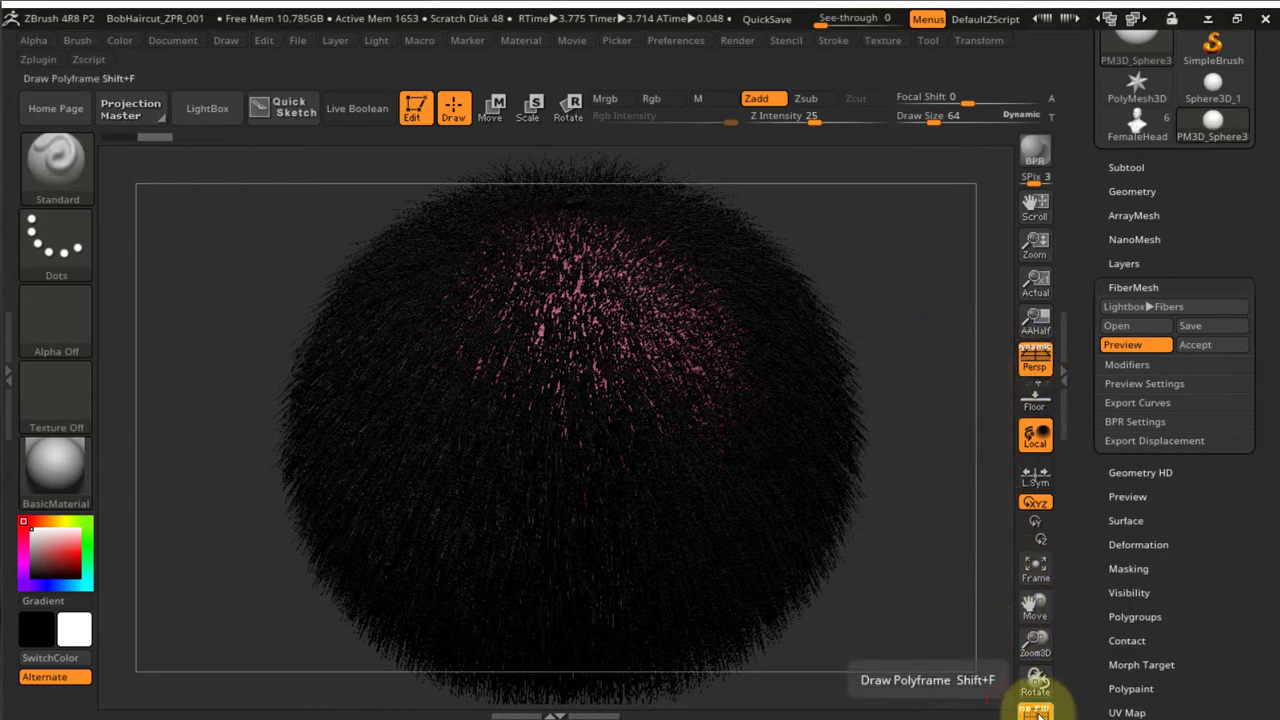
Render the fibers with Best Preview Render while the polyframe is shown, and turn the polyframe off
{"action": "key", "text": "shift+f"}
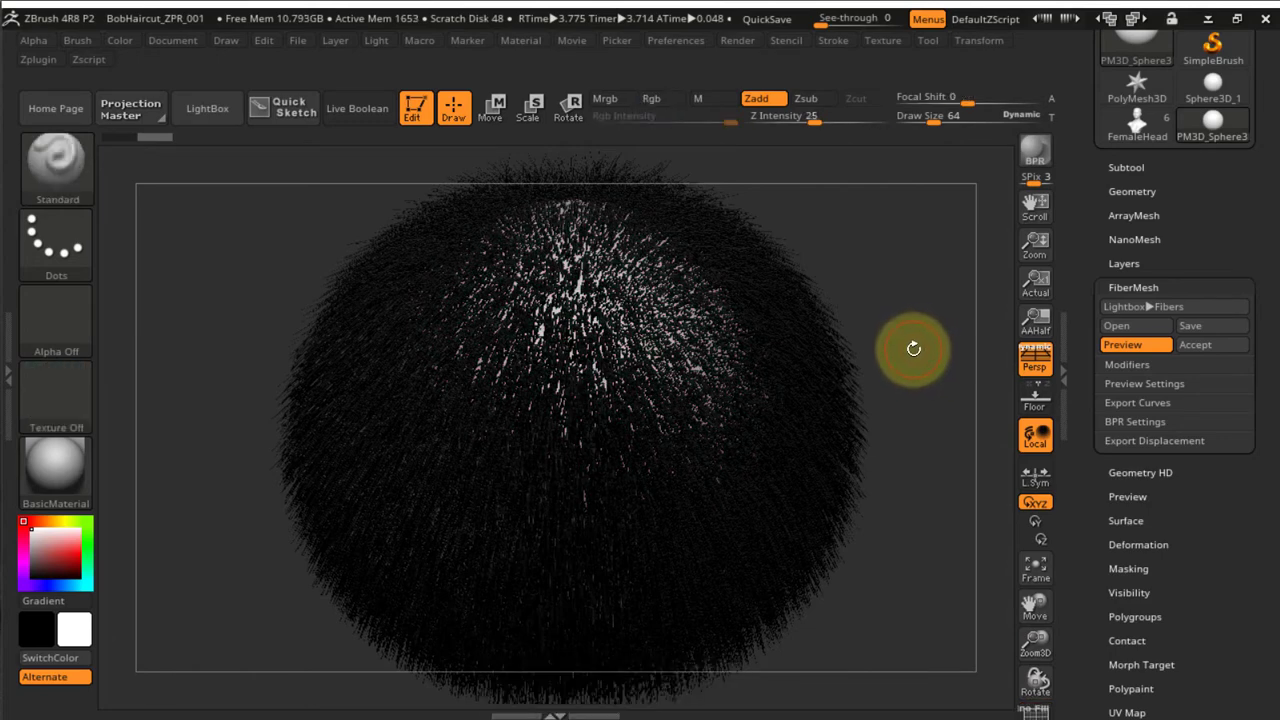
{"action": "key", "text": "shift+f"}
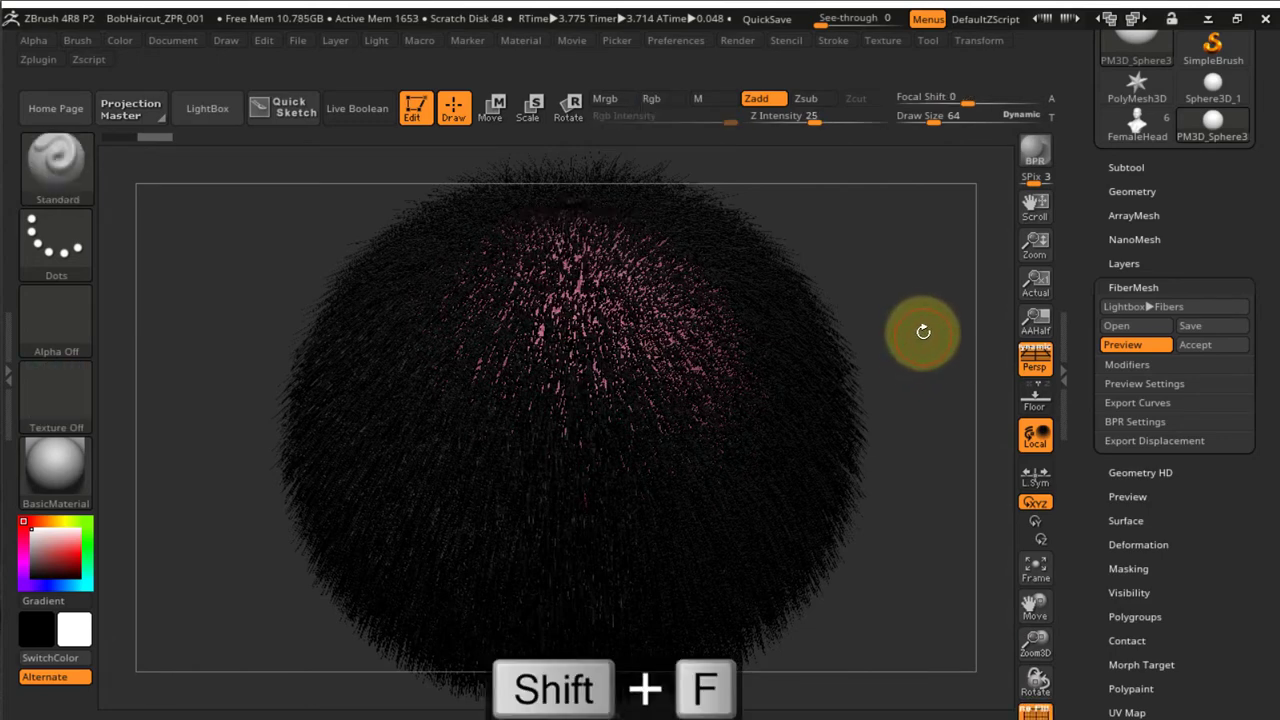
{"action": "left_click", "coordinate": [1032, 150]}
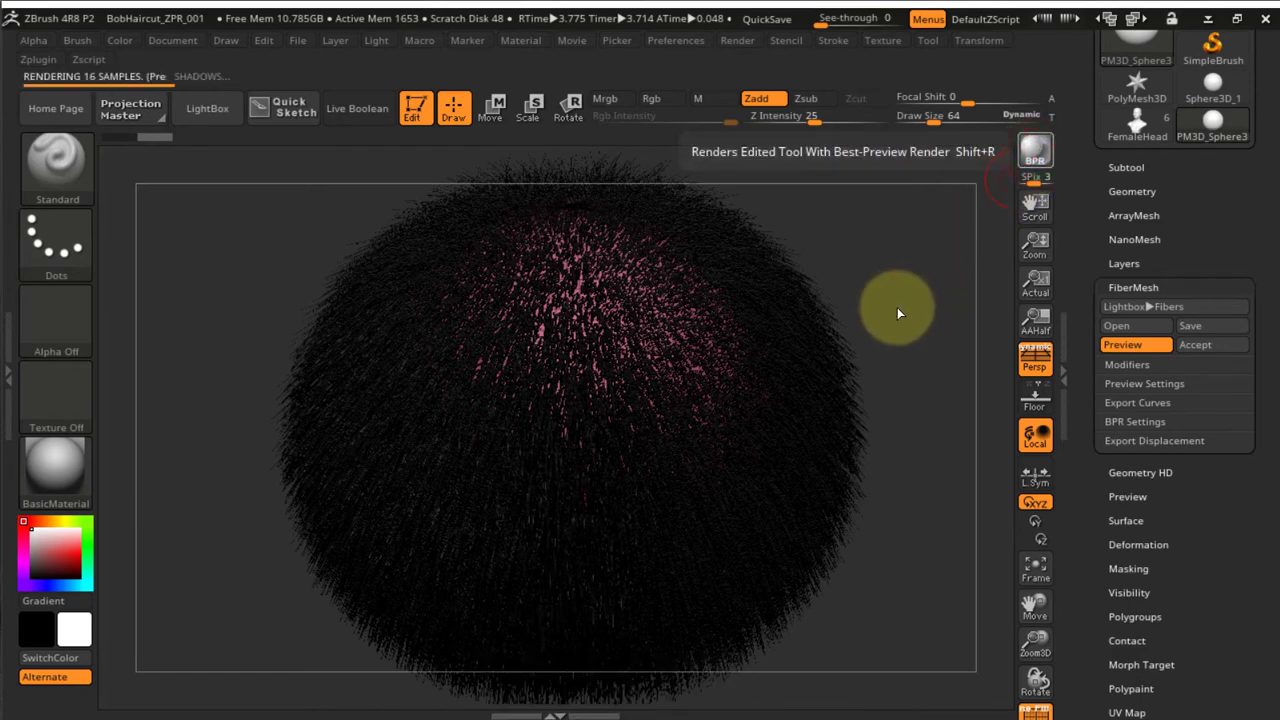
{"action": "key", "text": "shift+r"}
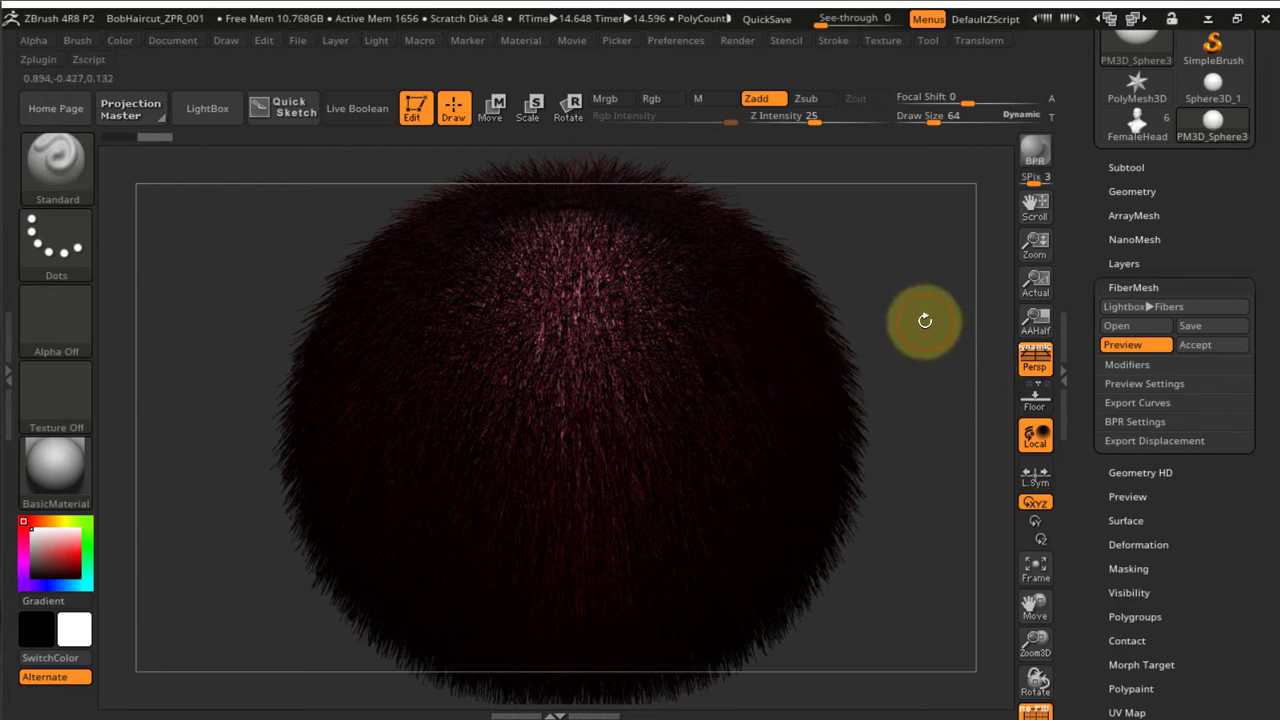
{"action": "left_click_drag", "start_coordinate": [925, 323], "coordinate": [911, 277]}
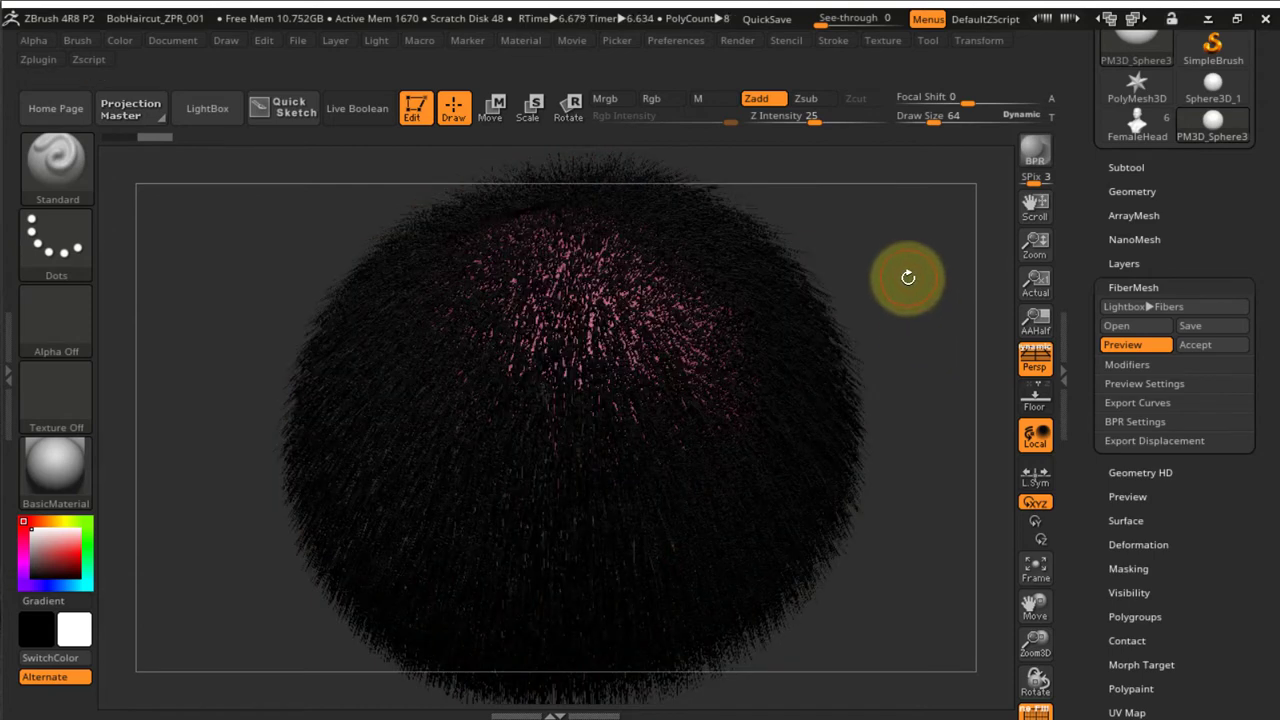
{"action": "key", "text": "shift+f"}
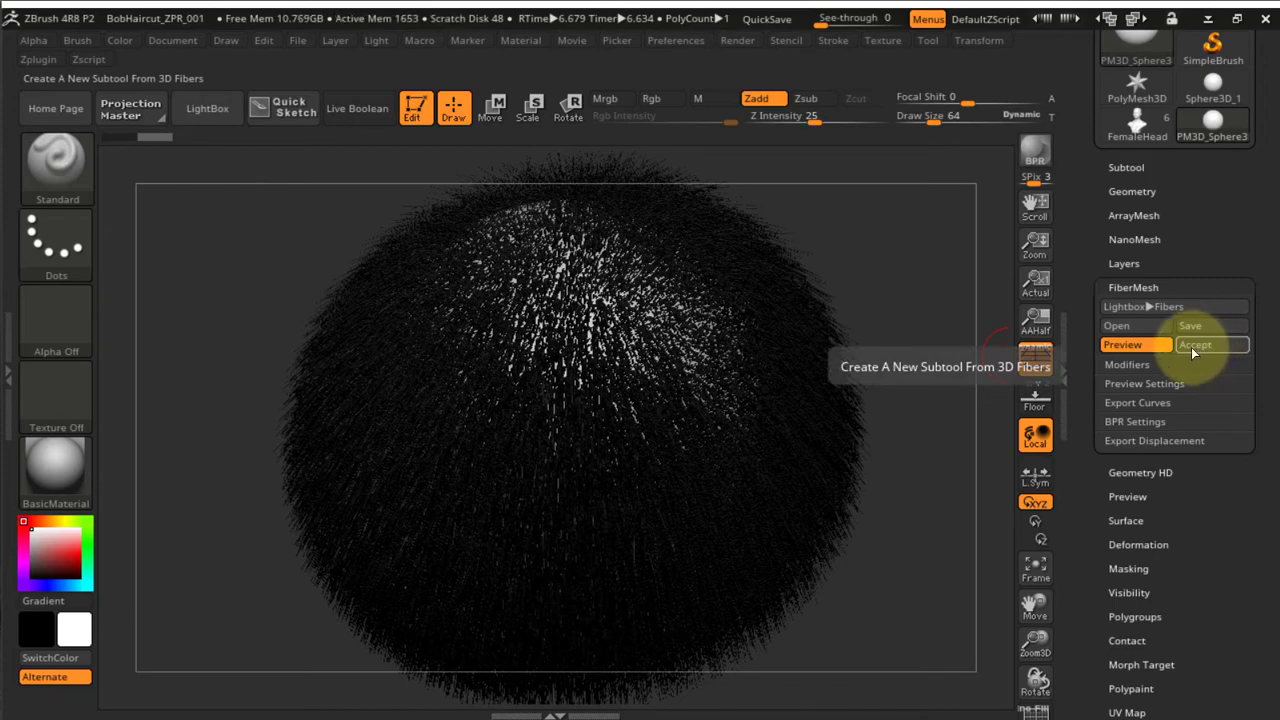
Expand the FiberMesh modifiers and examine the length, width, gravity and color settings
{"action": "left_click", "coordinate": [1124, 364]}
{"action": "left_click_drag", "start_coordinate": [1085, 298], "coordinate": [1072, 210]}
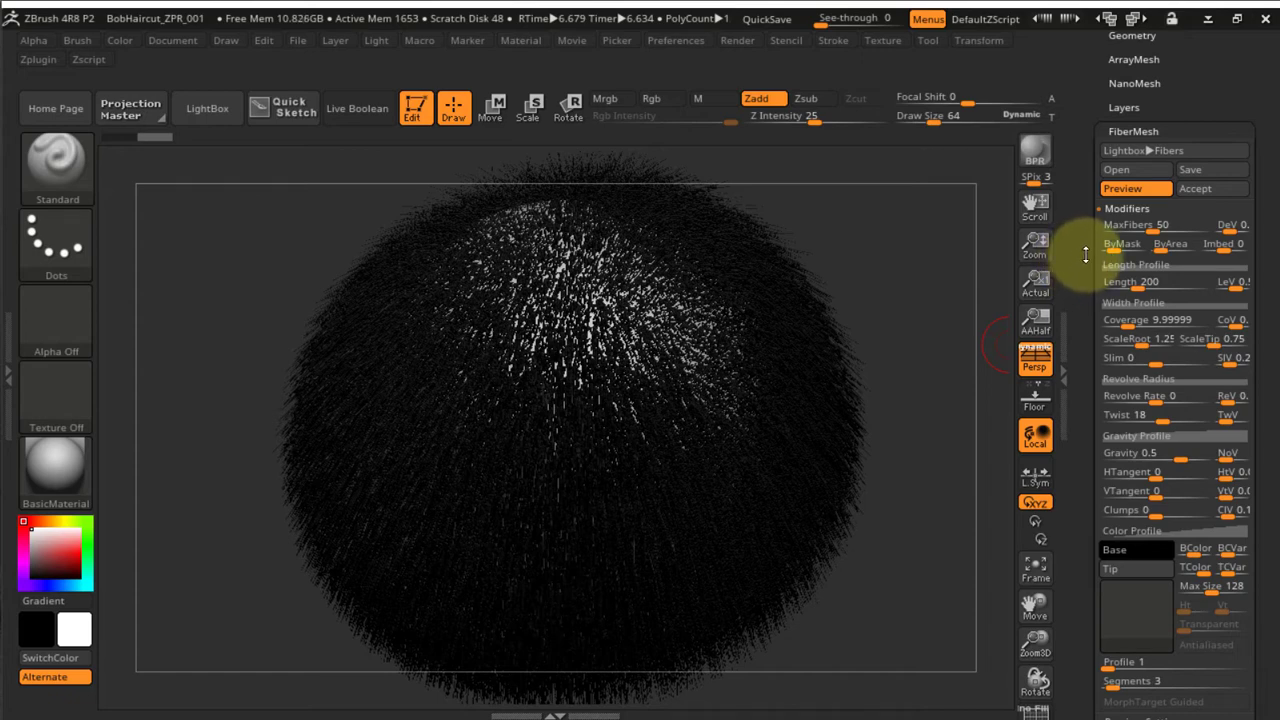
{"action": "scroll", "coordinate": [1080, 280], "scroll_direction": "down", "scroll_amount": 4}
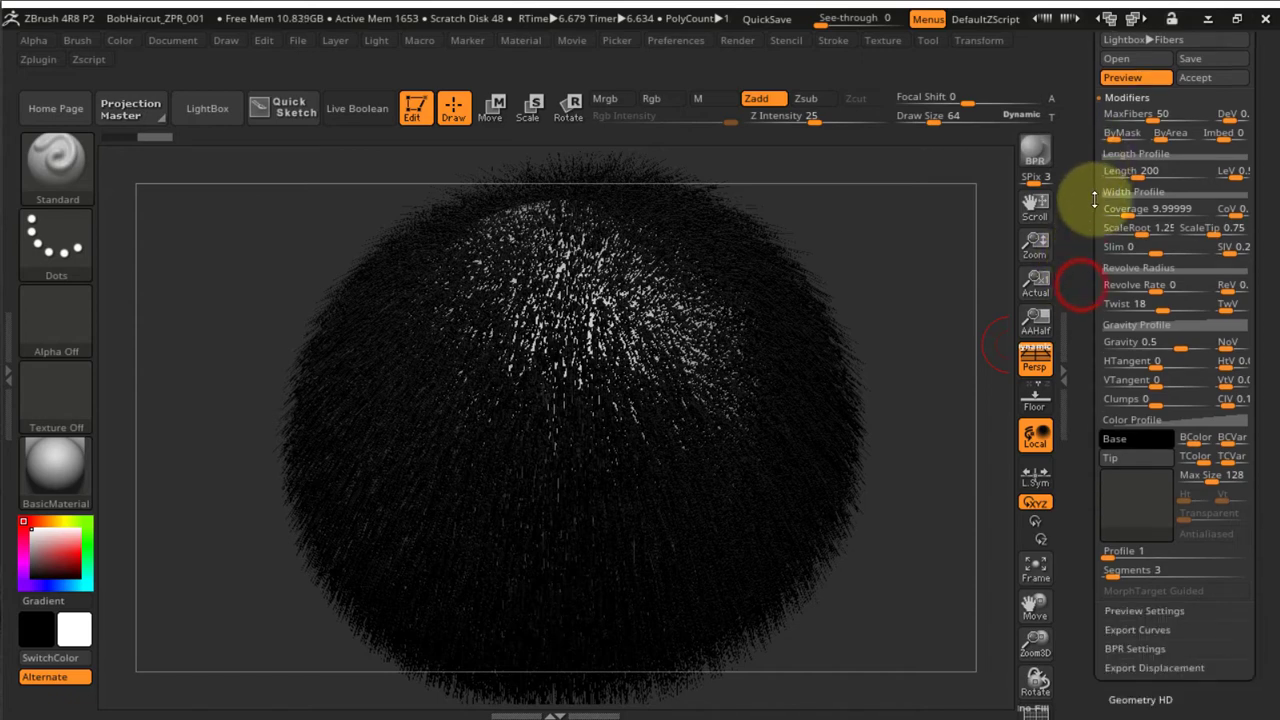
{"action": "scroll", "coordinate": [1085, 290], "scroll_direction": "down", "scroll_amount": 2}
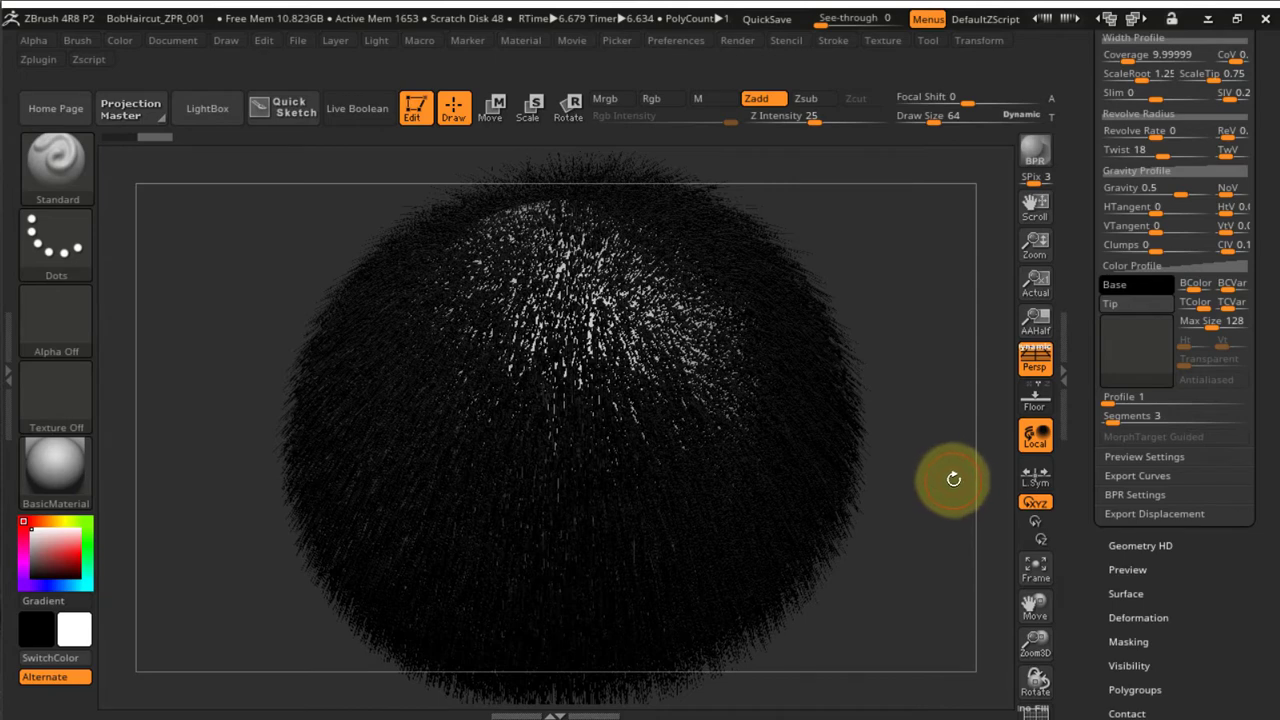
Enable FastPreview in the fiber preview settings and set PRE Vis to 16
{"action": "left_click", "coordinate": [1144, 457]}
{"action": "left_click_drag", "start_coordinate": [1107, 239], "coordinate": [1081, 421]}
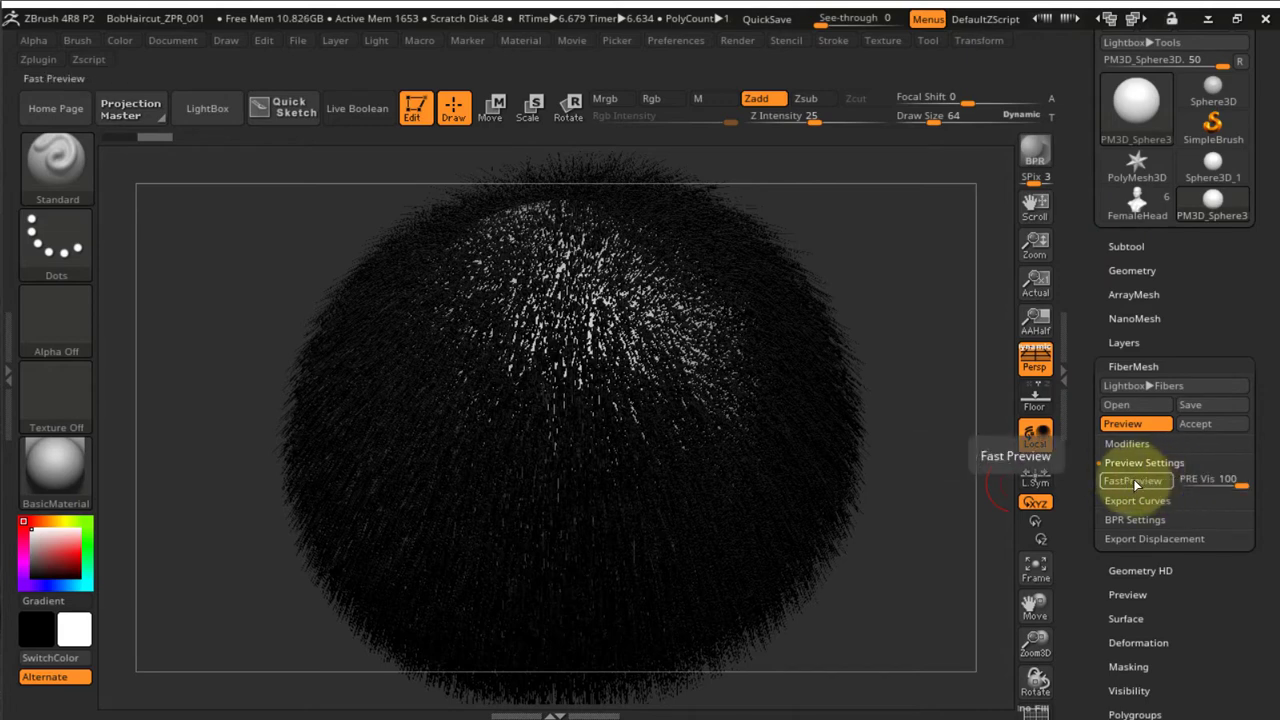
{"action": "left_click", "coordinate": [1131, 481]}
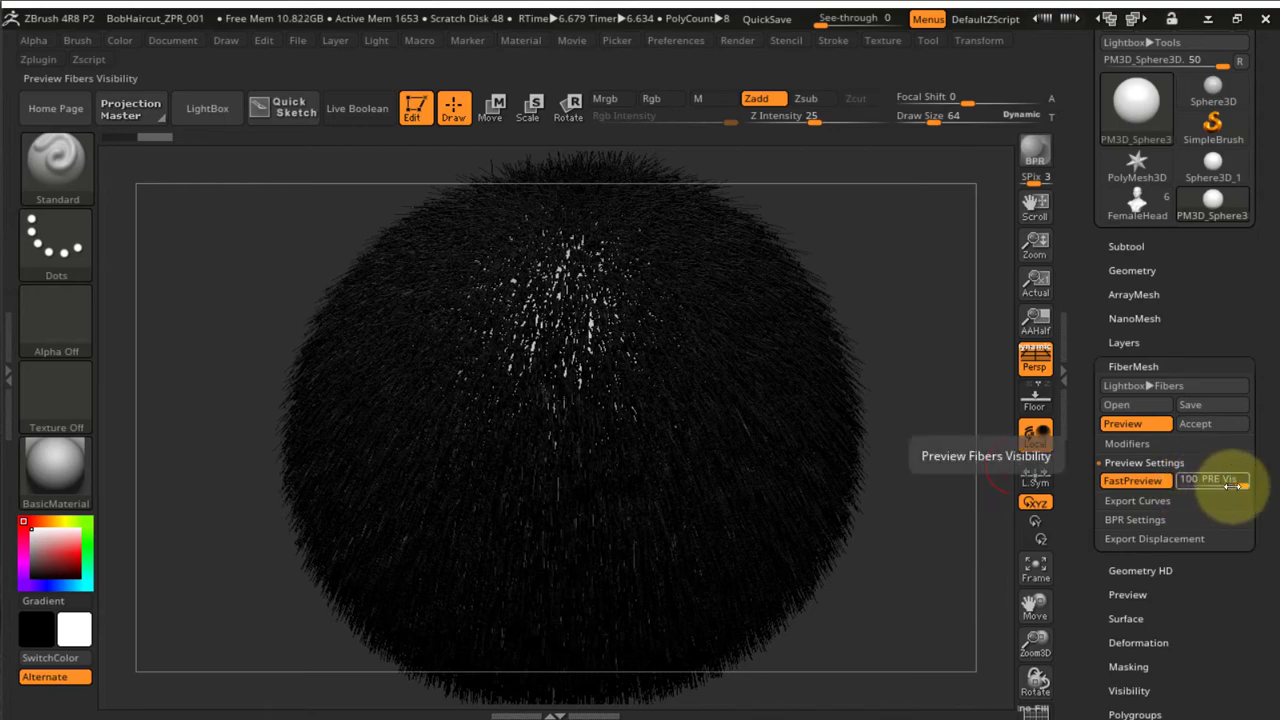
{"action": "left_click_drag", "start_coordinate": [1225, 481], "coordinate": [1190, 484]}
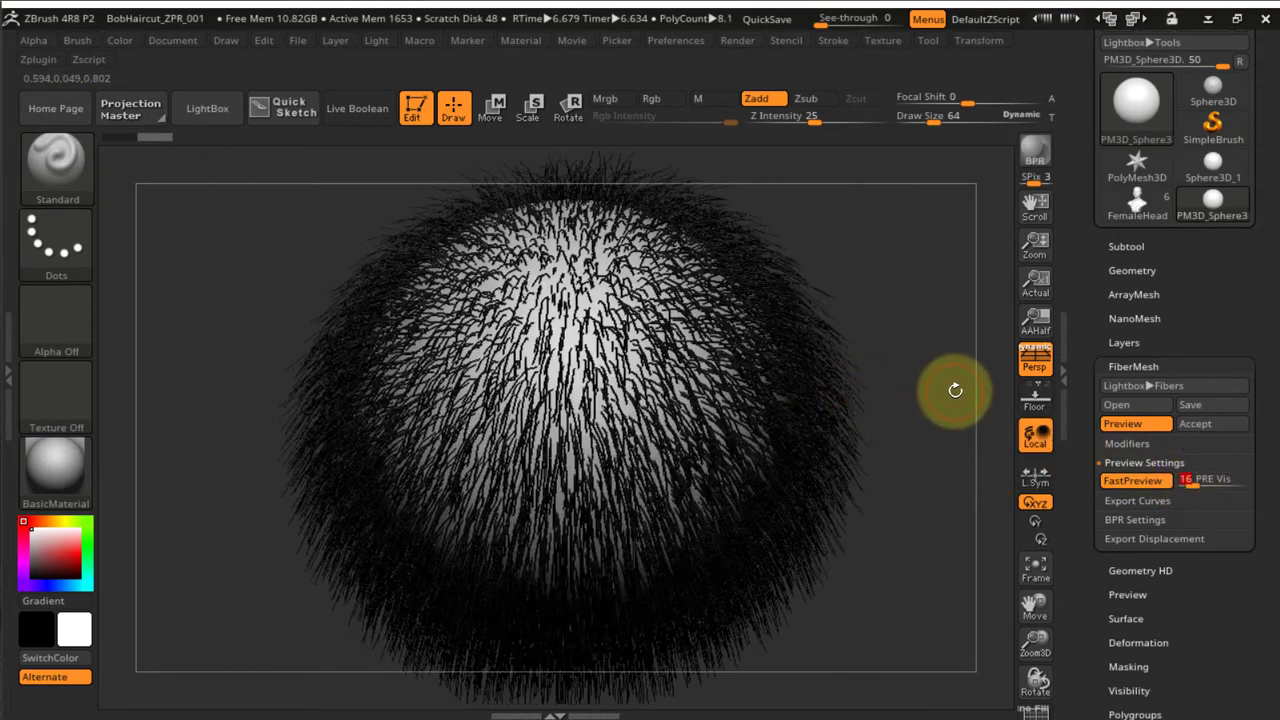
Render the fibers with Best Preview Render and set PRE Vis to 57
{"action": "key", "text": "shift+r"}
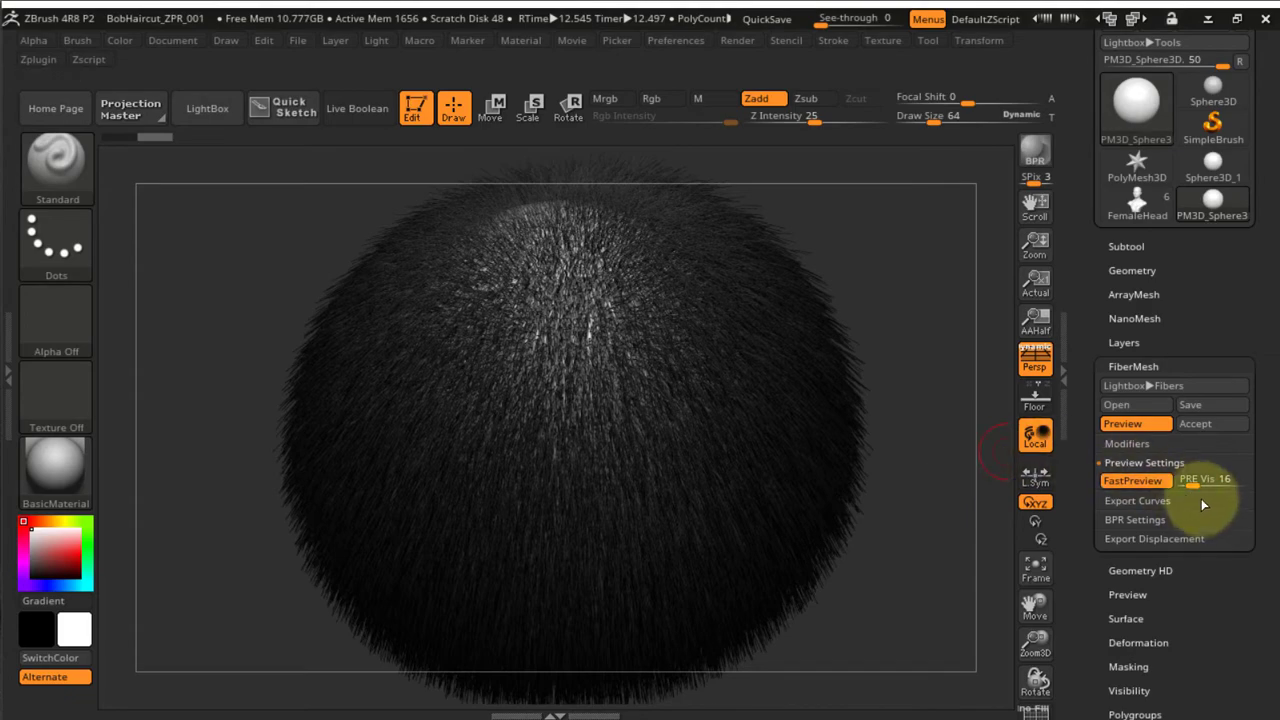
{"action": "left_click_drag", "start_coordinate": [1206, 480], "coordinate": [1217, 480]}
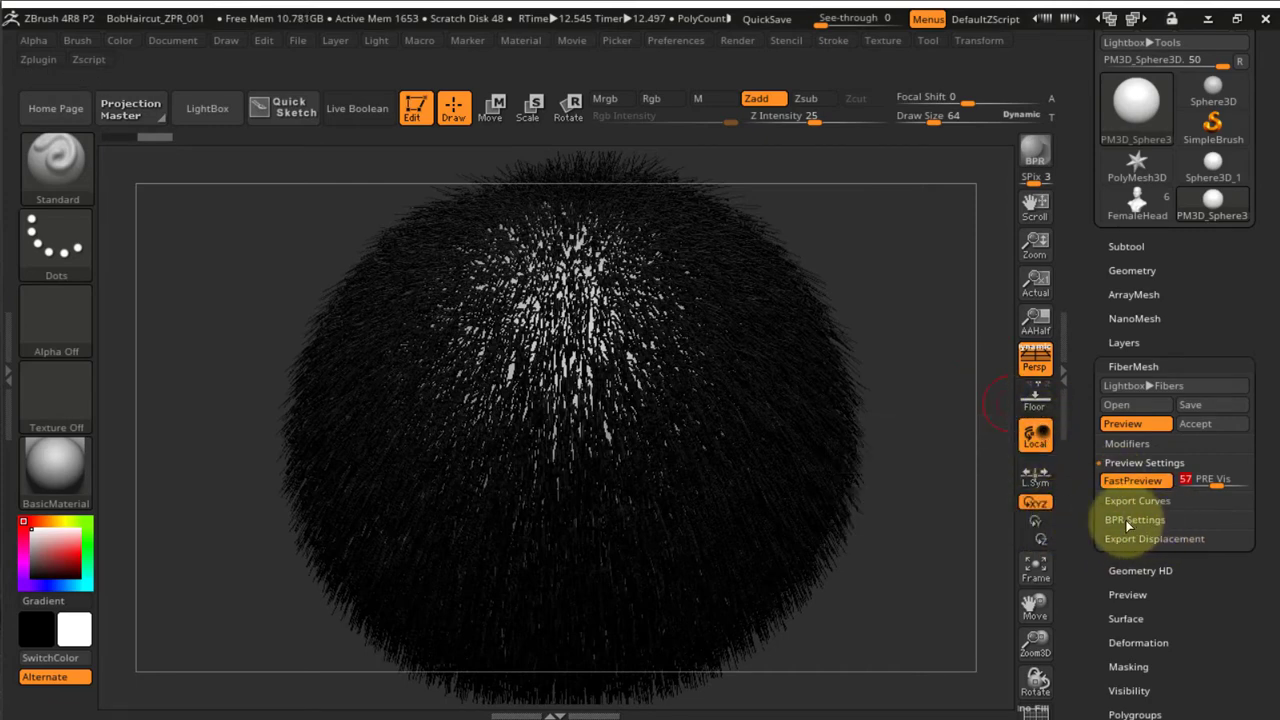
Review the FiberMesh BPR settings and reopen the modifiers to examine their sliders
{"action": "left_click", "coordinate": [1133, 521]}
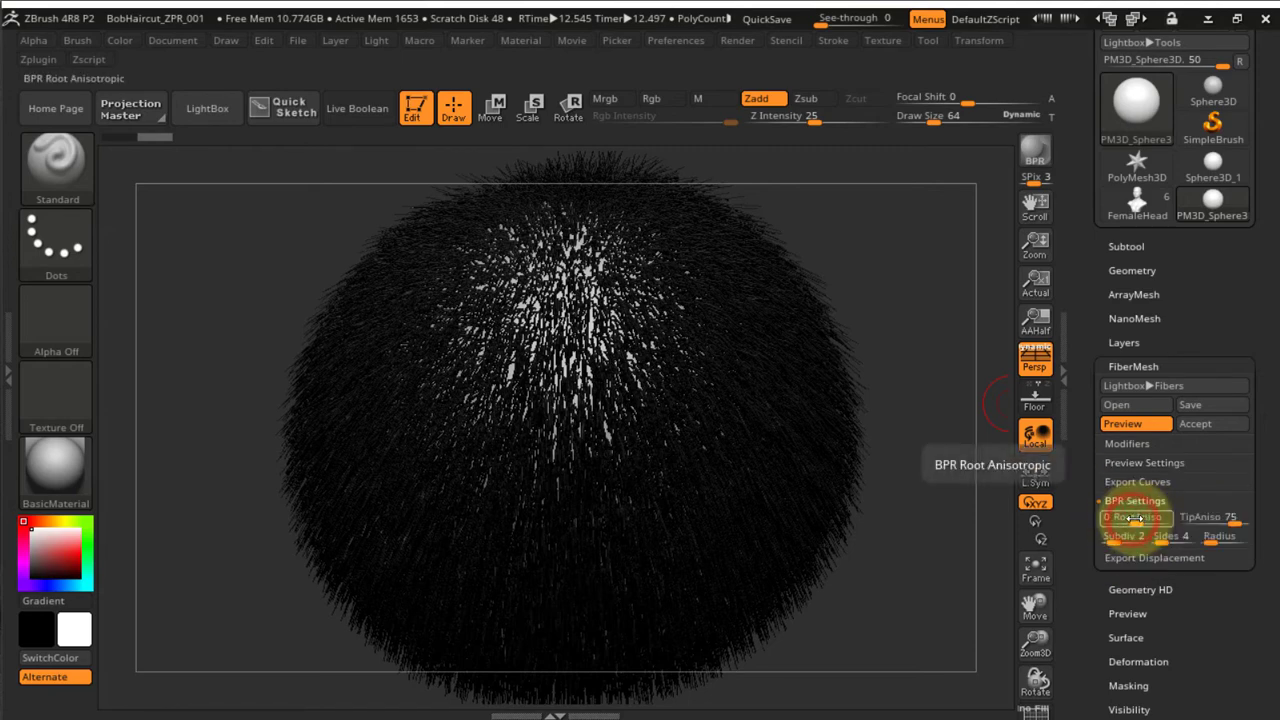
{"action": "left_click_drag", "start_coordinate": [1087, 473], "coordinate": [1094, 443]}
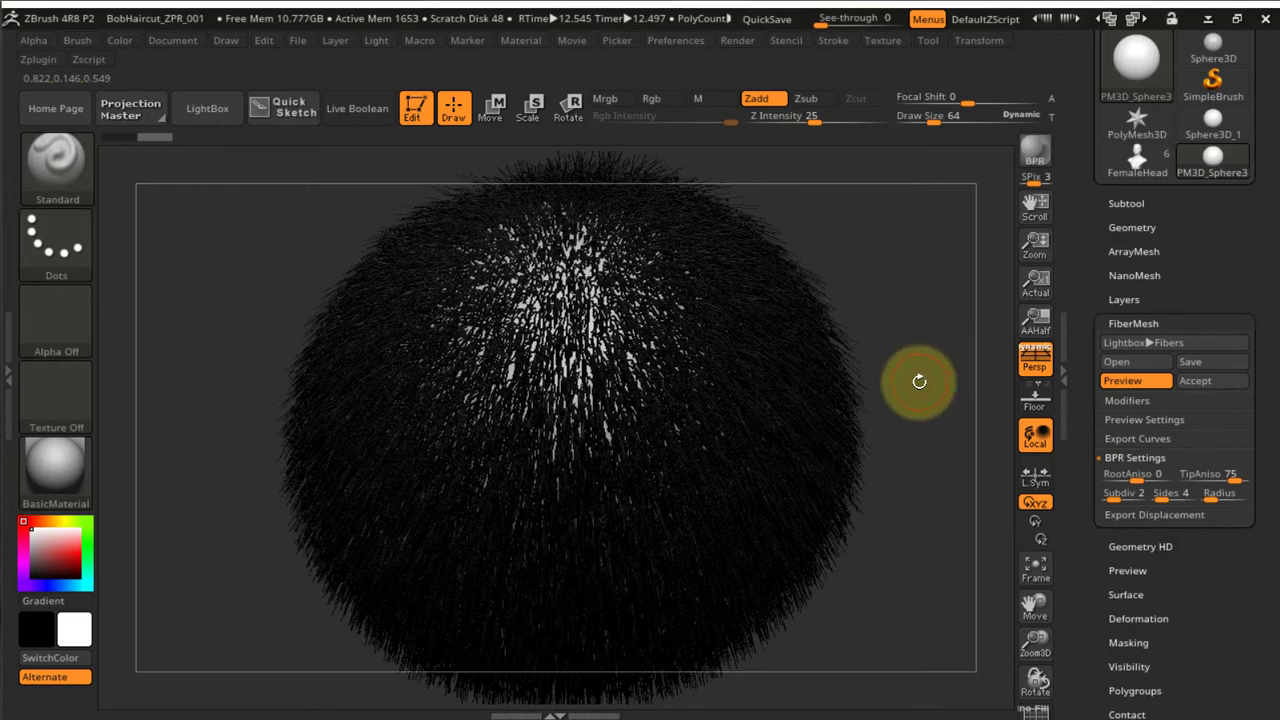
{"action": "left_click", "coordinate": [1130, 402]}
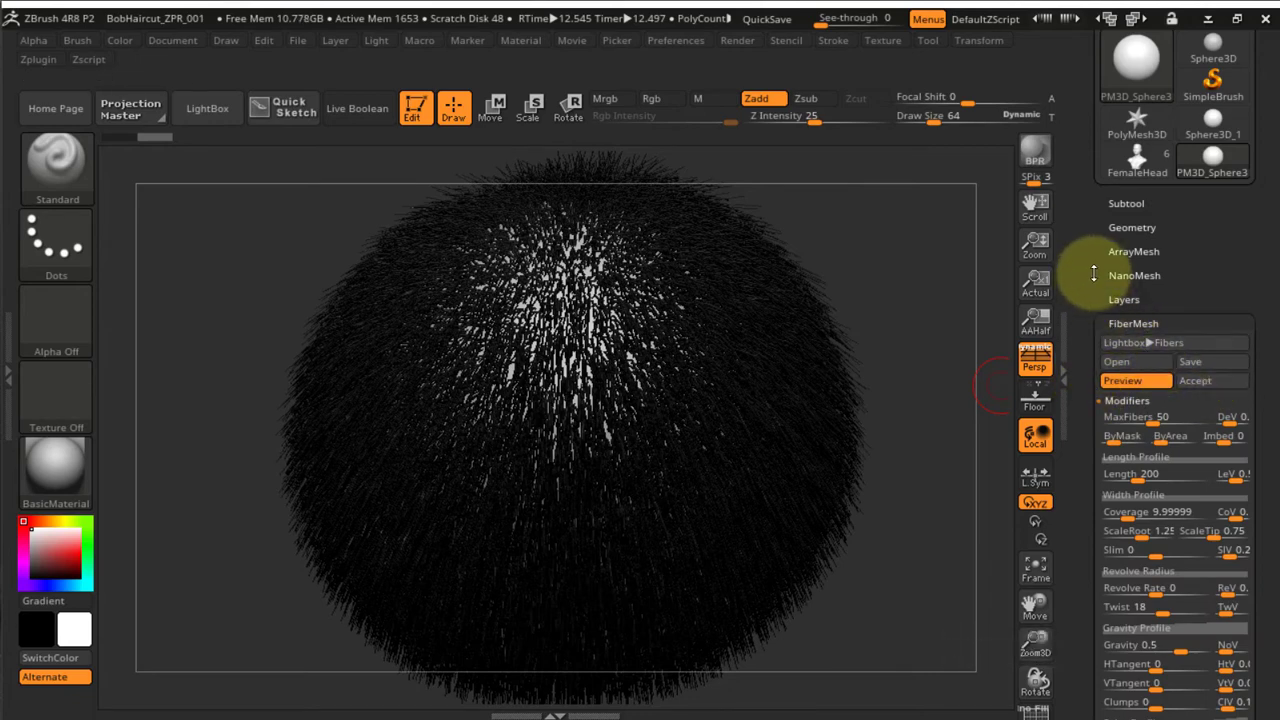
{"action": "left_click_drag", "start_coordinate": [1094, 266], "coordinate": [1111, 149]}
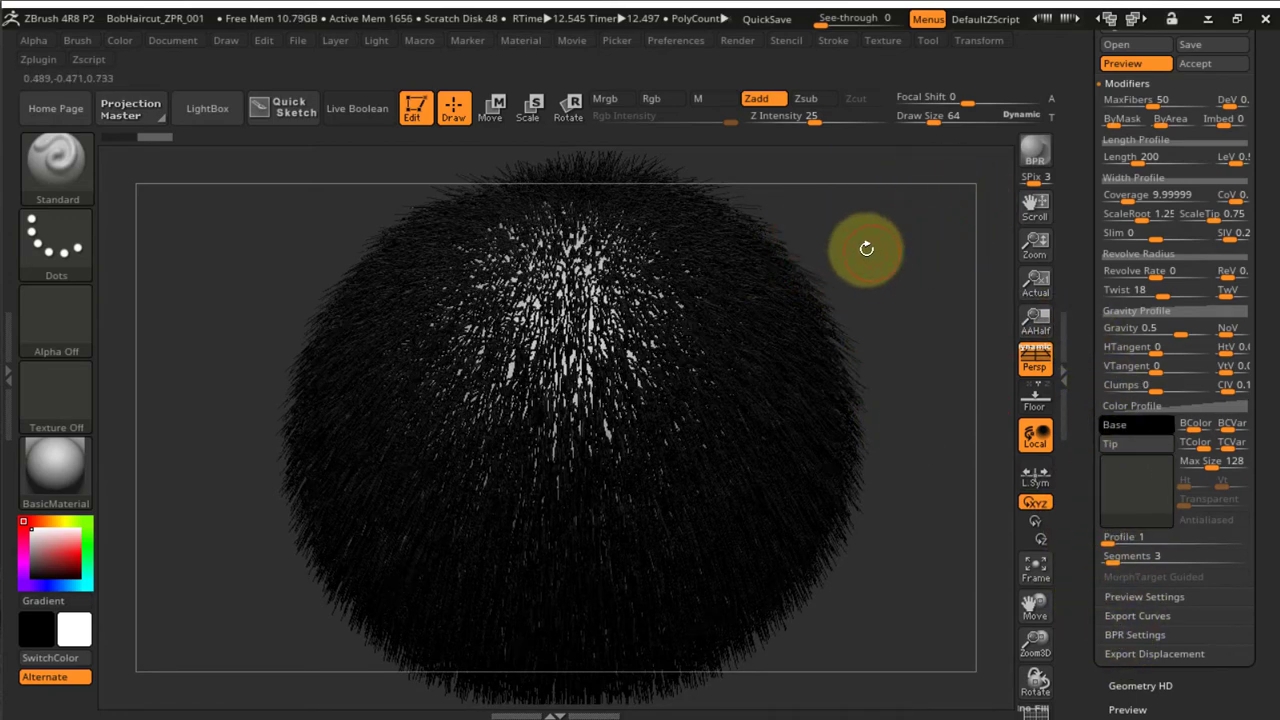
{"action": "left_click_drag", "start_coordinate": [885, 263], "coordinate": [880, 271]}
{"action": "left_click_drag", "start_coordinate": [1088, 141], "coordinate": [1068, 238]}
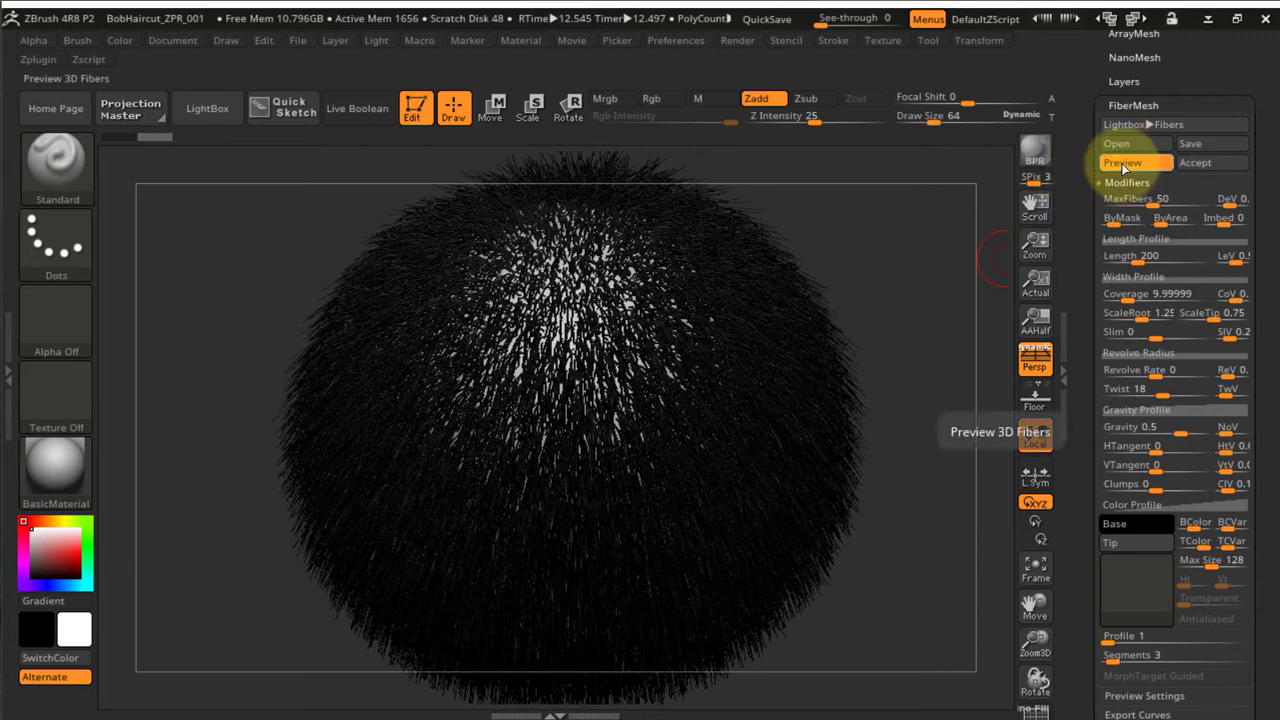
Toggle the fiber preview off and on, and leave it switched off on the sphere
{"action": "left_click", "coordinate": [1121, 163]}
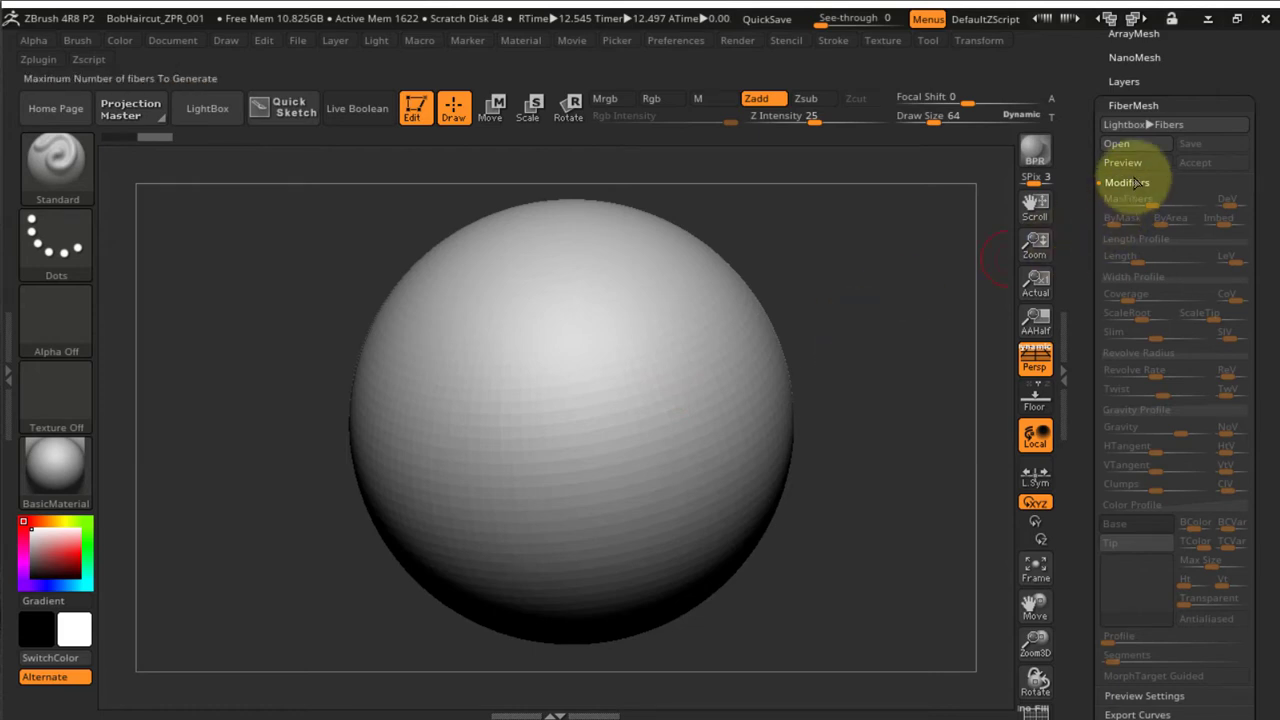
{"action": "left_click", "coordinate": [1125, 163]}
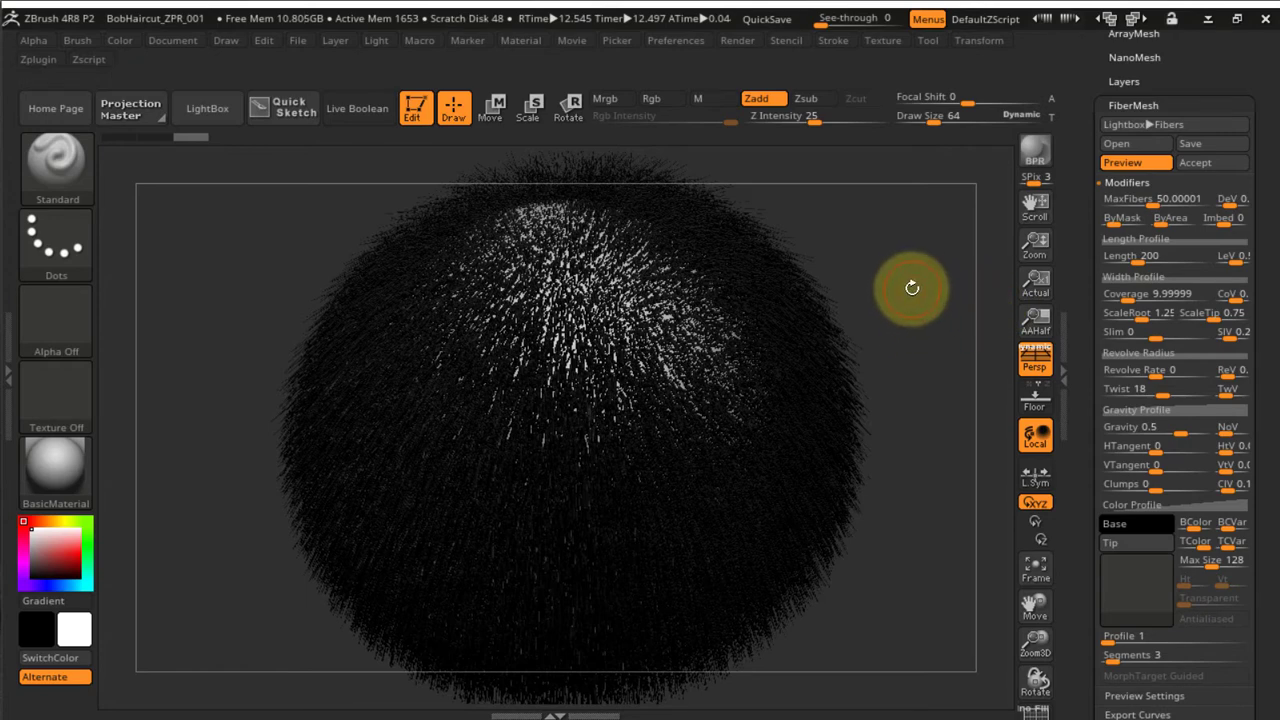
{"action": "left_click", "coordinate": [1130, 162]}
Switch back to the Sphere3D primitive and replace it with the Plane3D mesh on the canvas
{"action": "left_click_drag", "start_coordinate": [1085, 68], "coordinate": [1100, 271]}
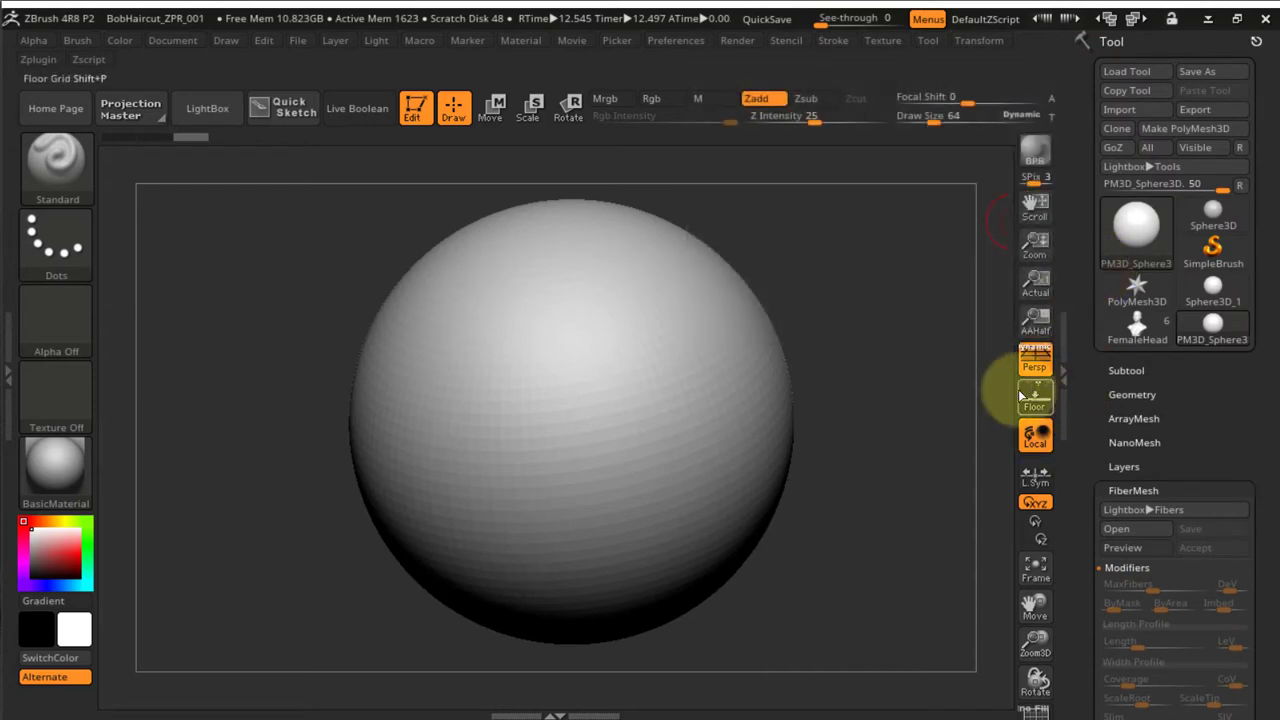
{"action": "left_click", "coordinate": [1212, 210]}
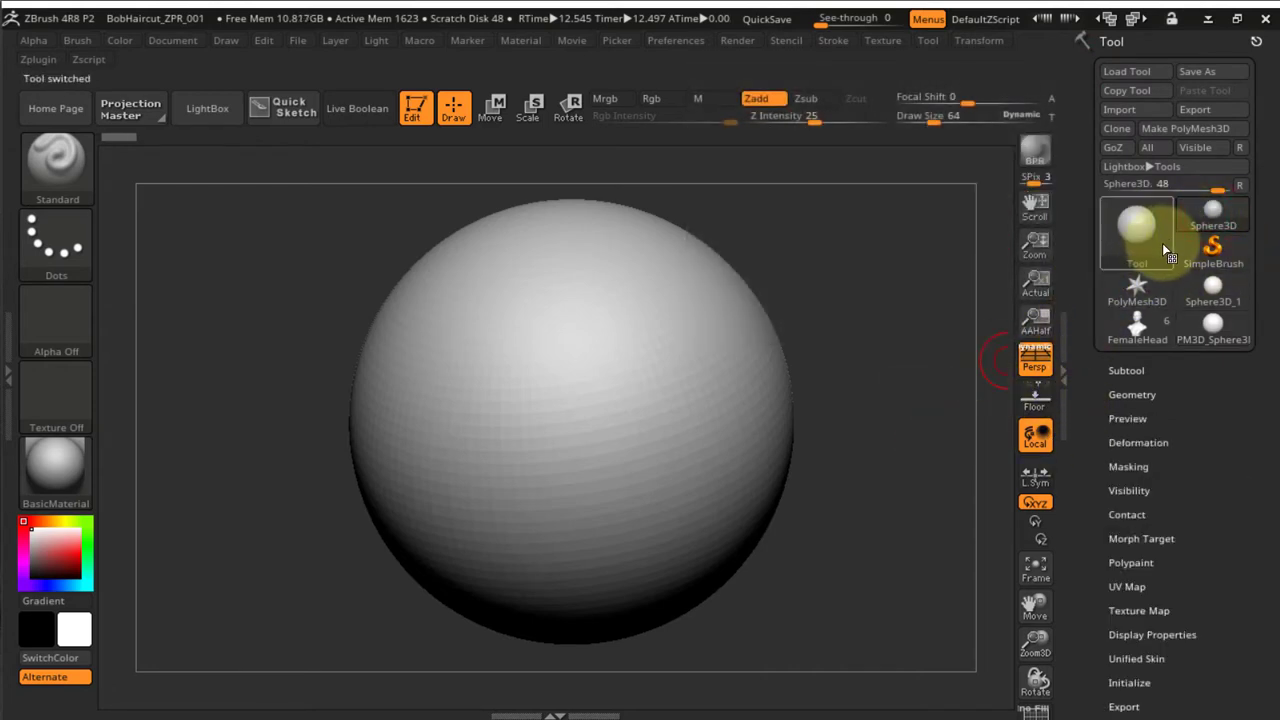
{"action": "left_click", "coordinate": [1140, 235]}
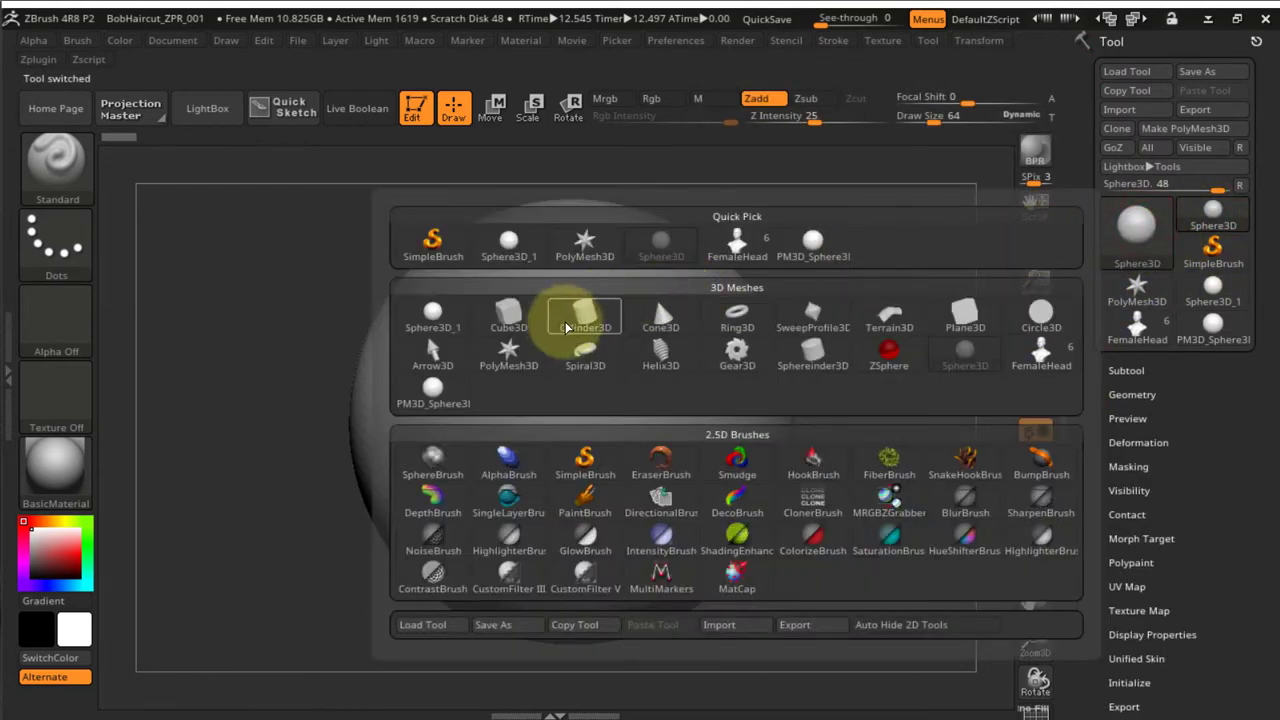
{"action": "left_click", "coordinate": [955, 312]}
{"action": "left_click_drag", "start_coordinate": [823, 377], "coordinate": [756, 354]}
Expand the plane's display properties and convert the Plane3D primitive to a PolyMesh3D
{"action": "left_click_drag", "start_coordinate": [1081, 444], "coordinate": [1108, 343]}
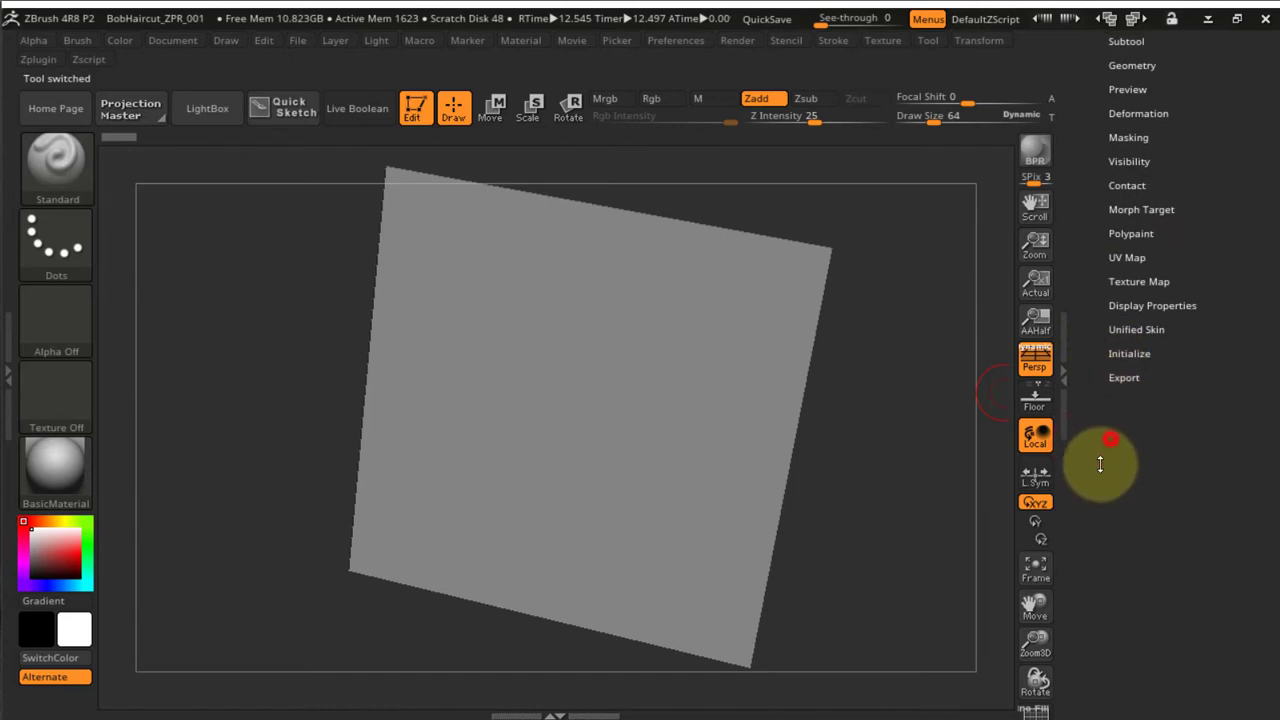
{"action": "left_click", "coordinate": [1137, 330]}
{"action": "left_click_drag", "start_coordinate": [1099, 268], "coordinate": [1086, 423]}
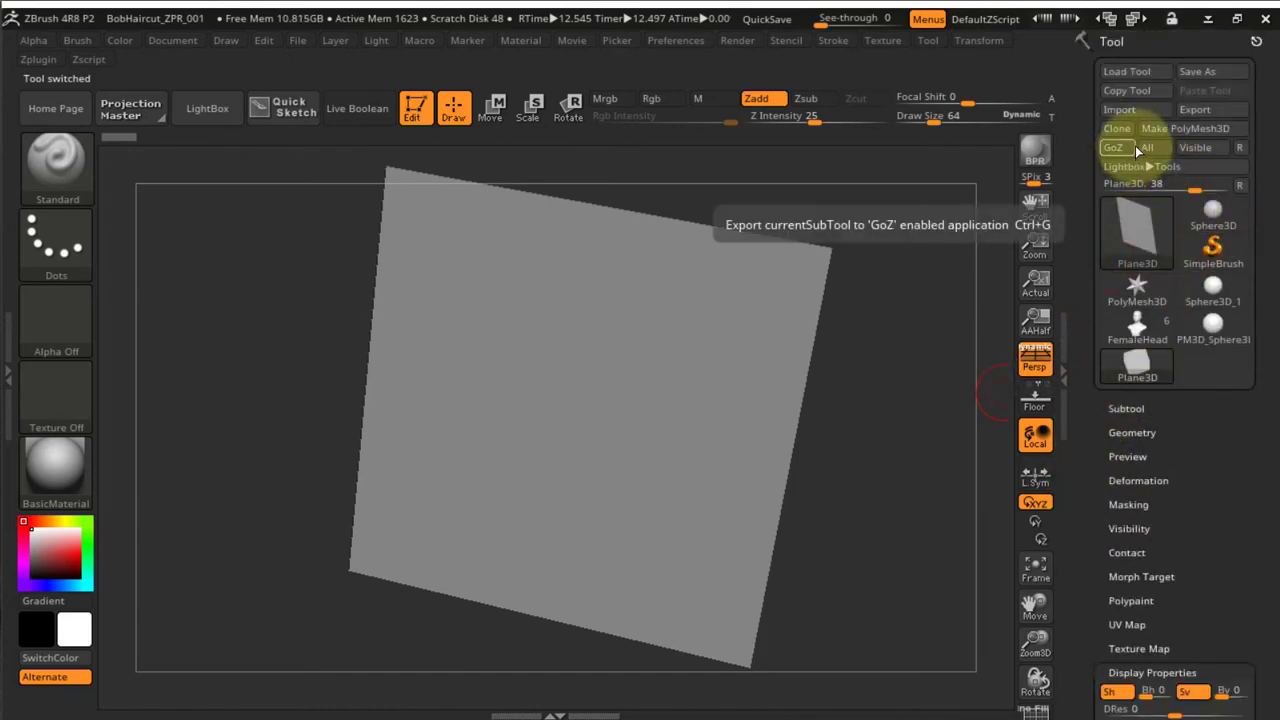
{"action": "left_click", "coordinate": [1190, 129]}
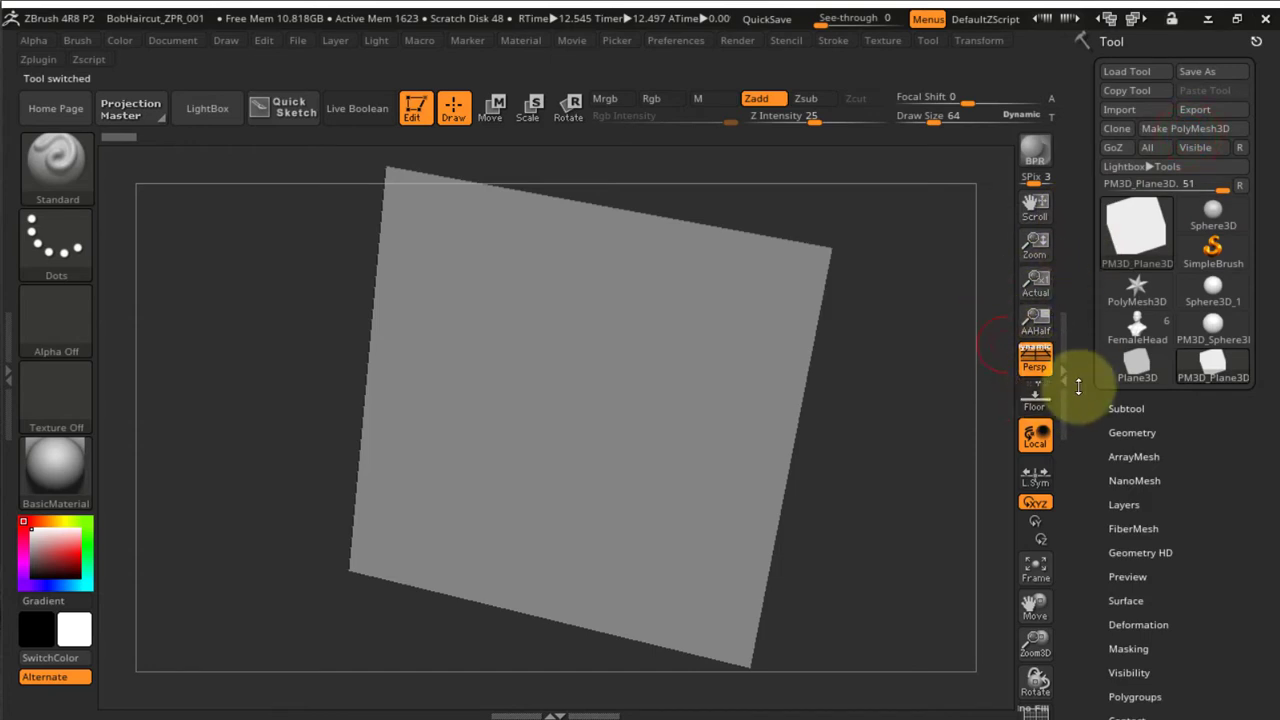
Examine the plane polymesh's Double display option and look at the plane's surface from different angles
{"action": "left_click_drag", "start_coordinate": [1036, 371], "coordinate": [1063, 229]}
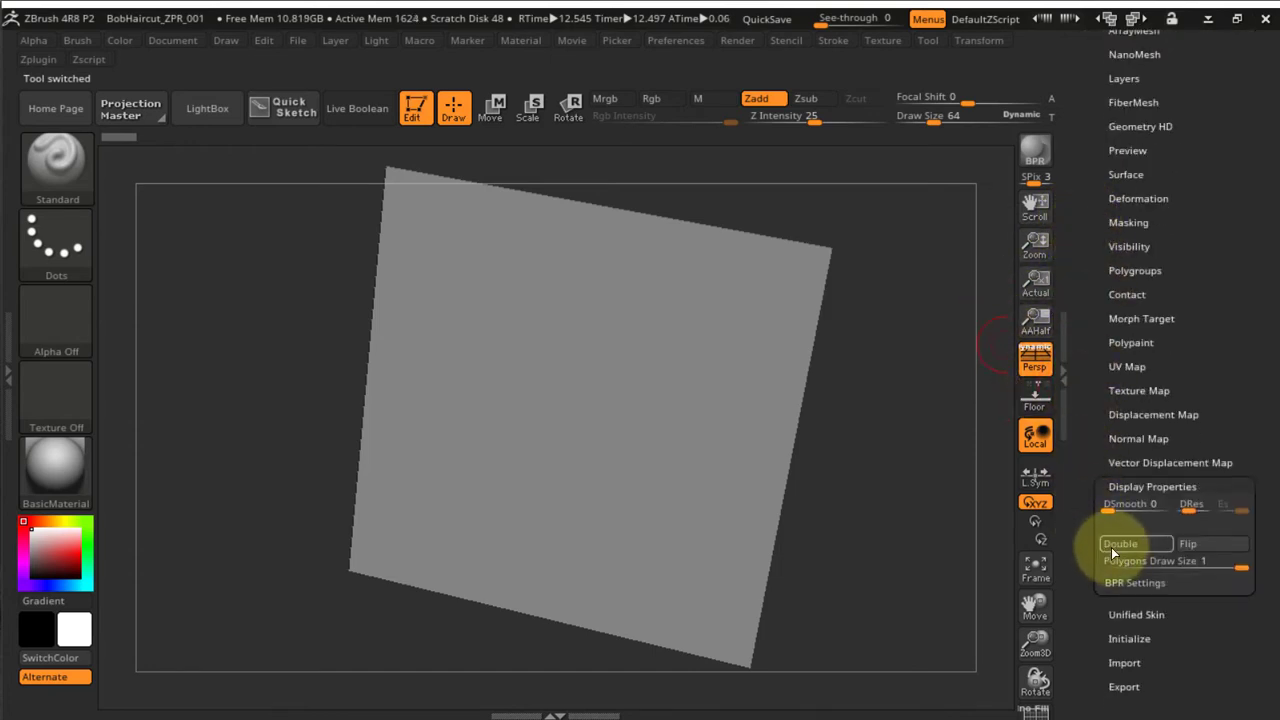
{"action": "left_click_drag", "start_coordinate": [885, 453], "coordinate": [900, 374]}
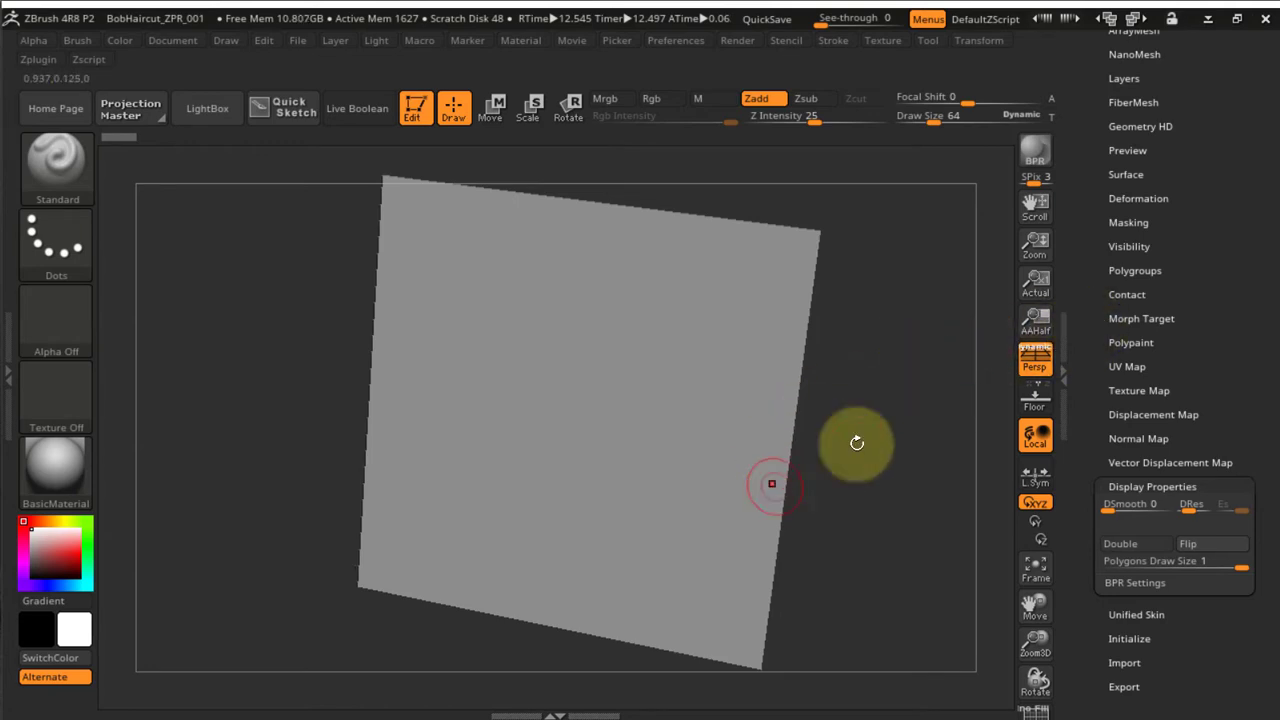
{"action": "left_click_drag", "start_coordinate": [872, 426], "coordinate": [893, 404]}
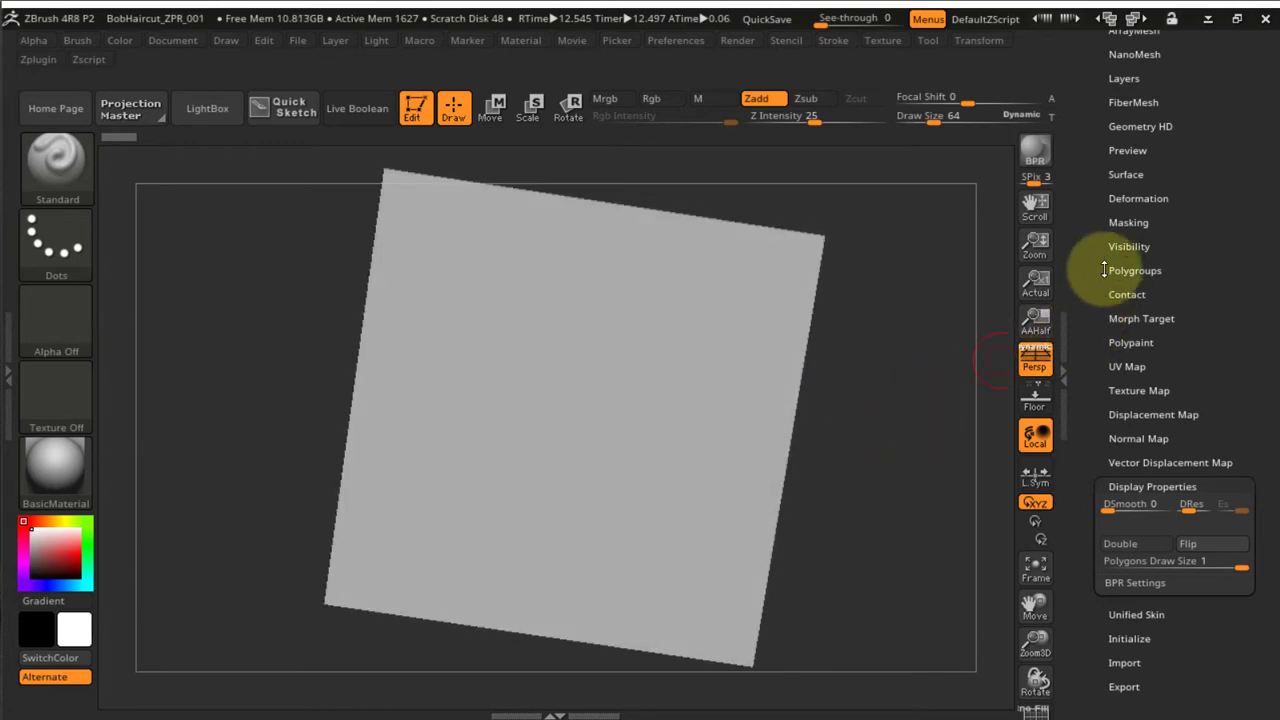
Open the FiberMesh settings, preview fibers on the plane polymesh, and inspect them from the front, side and back
{"action": "left_click_drag", "start_coordinate": [1105, 269], "coordinate": [1071, 423]}
{"action": "left_click", "coordinate": [1122, 433]}
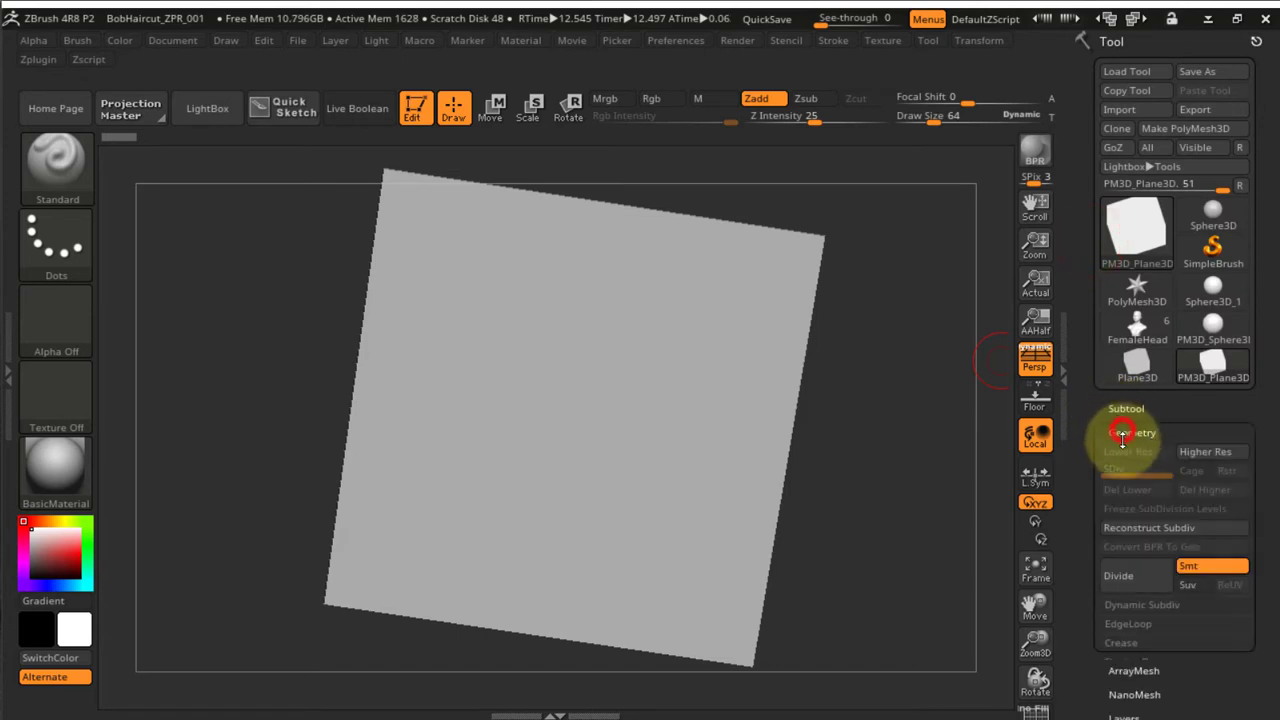
{"action": "left_click", "coordinate": [1122, 433]}
{"action": "scroll", "coordinate": [1120, 470], "scroll_direction": "down", "scroll_amount": 2}
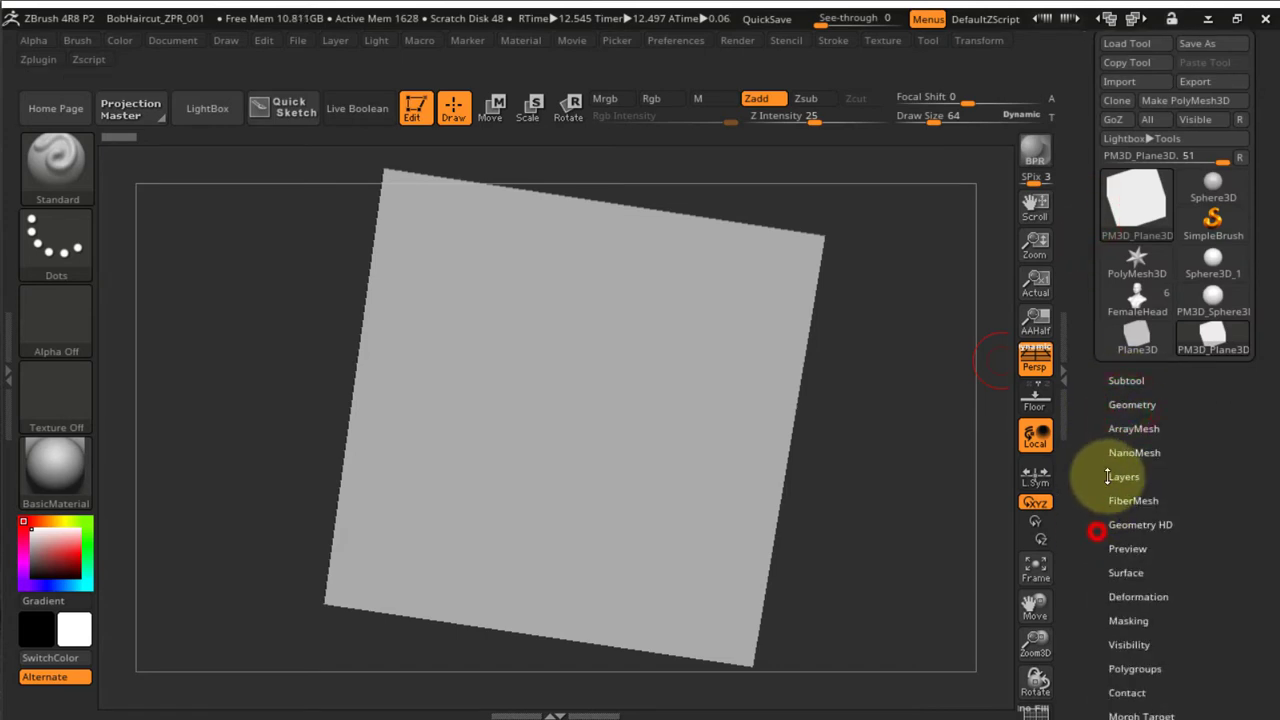
{"action": "left_click", "coordinate": [1133, 449]}
{"action": "scroll", "coordinate": [1085, 480], "scroll_direction": "down", "scroll_amount": 1}
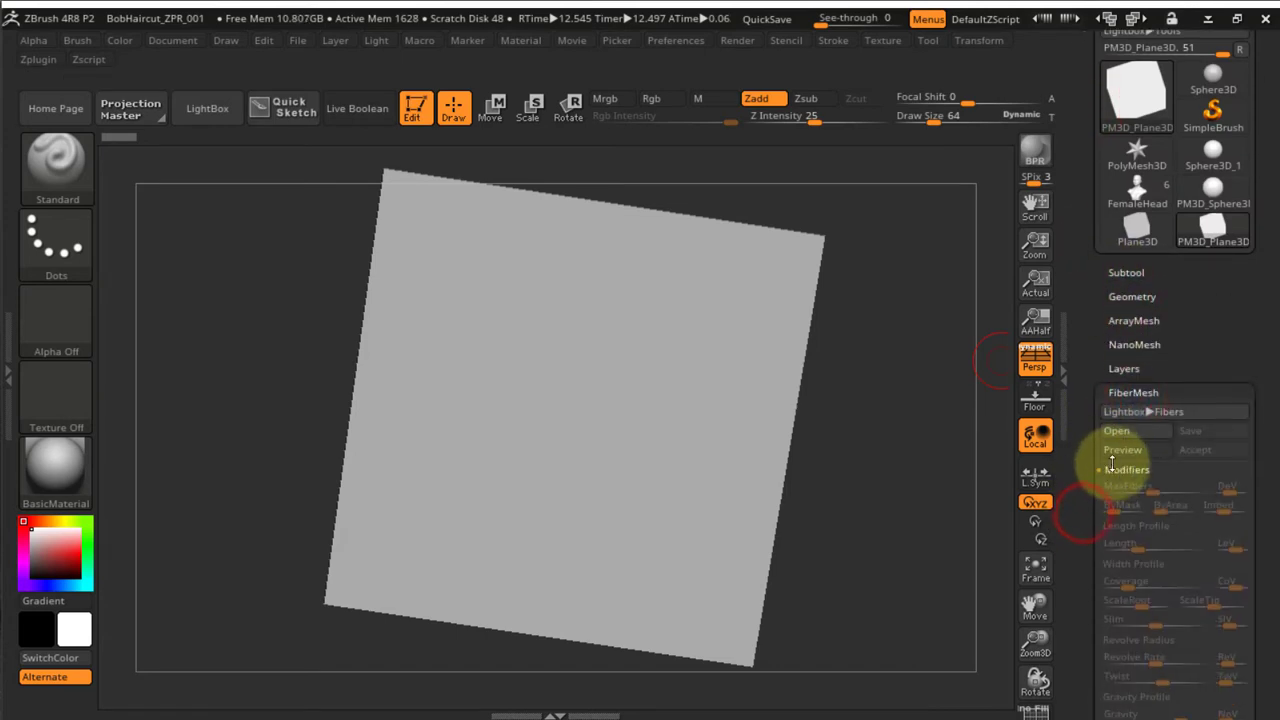
{"action": "left_click", "coordinate": [1122, 449]}
{"action": "left_click_drag", "start_coordinate": [913, 473], "coordinate": [856, 389]}
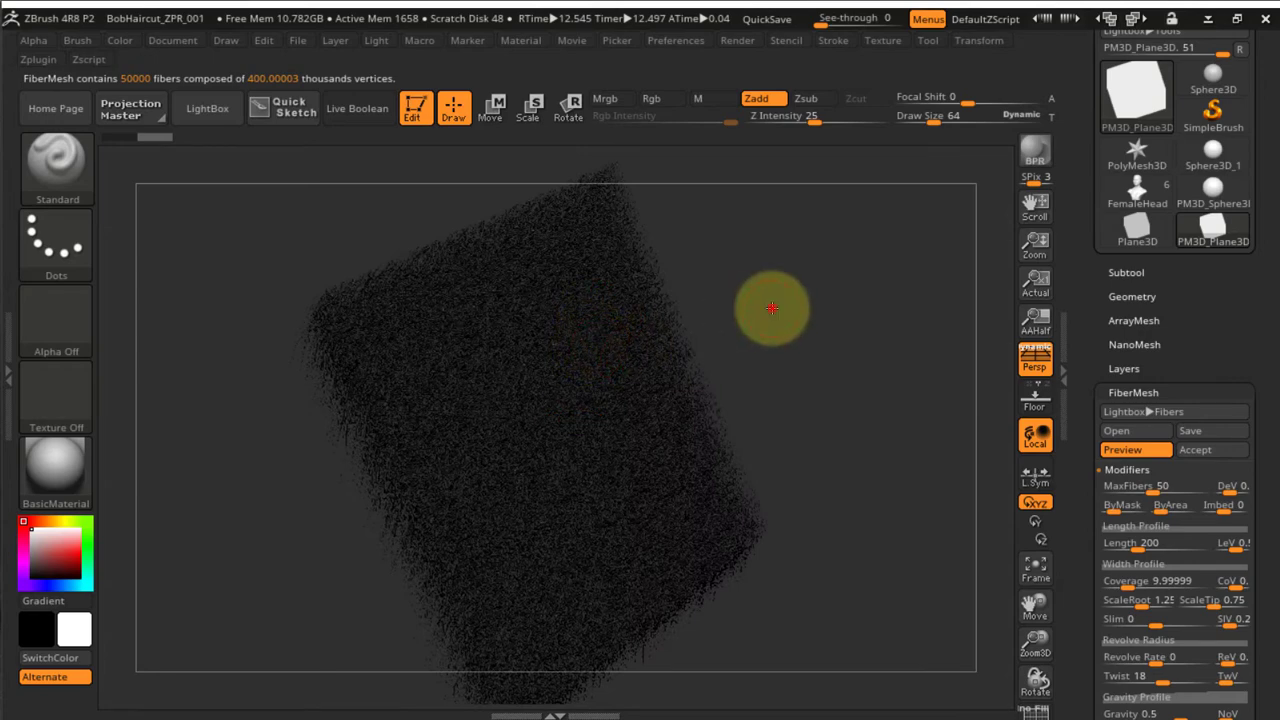
{"action": "left_click_drag", "start_coordinate": [771, 308], "coordinate": [808, 291]}
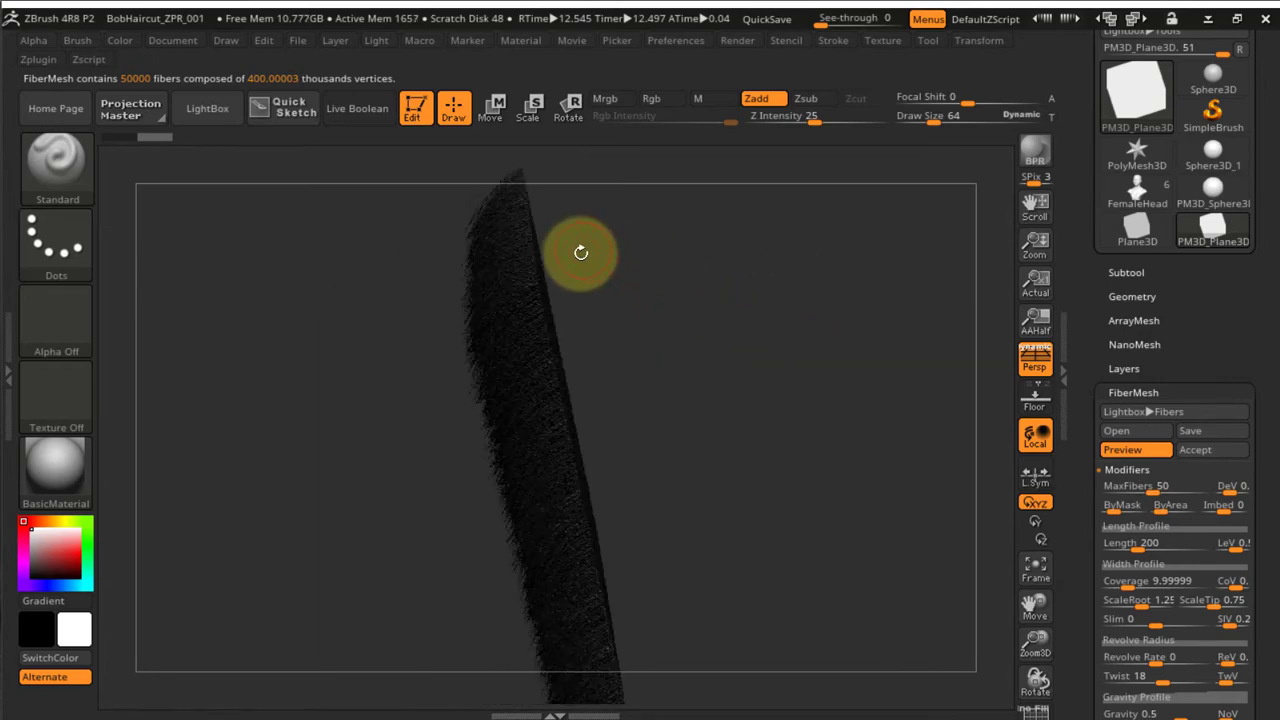
{"action": "left_click_drag", "start_coordinate": [771, 345], "coordinate": [852, 329]}
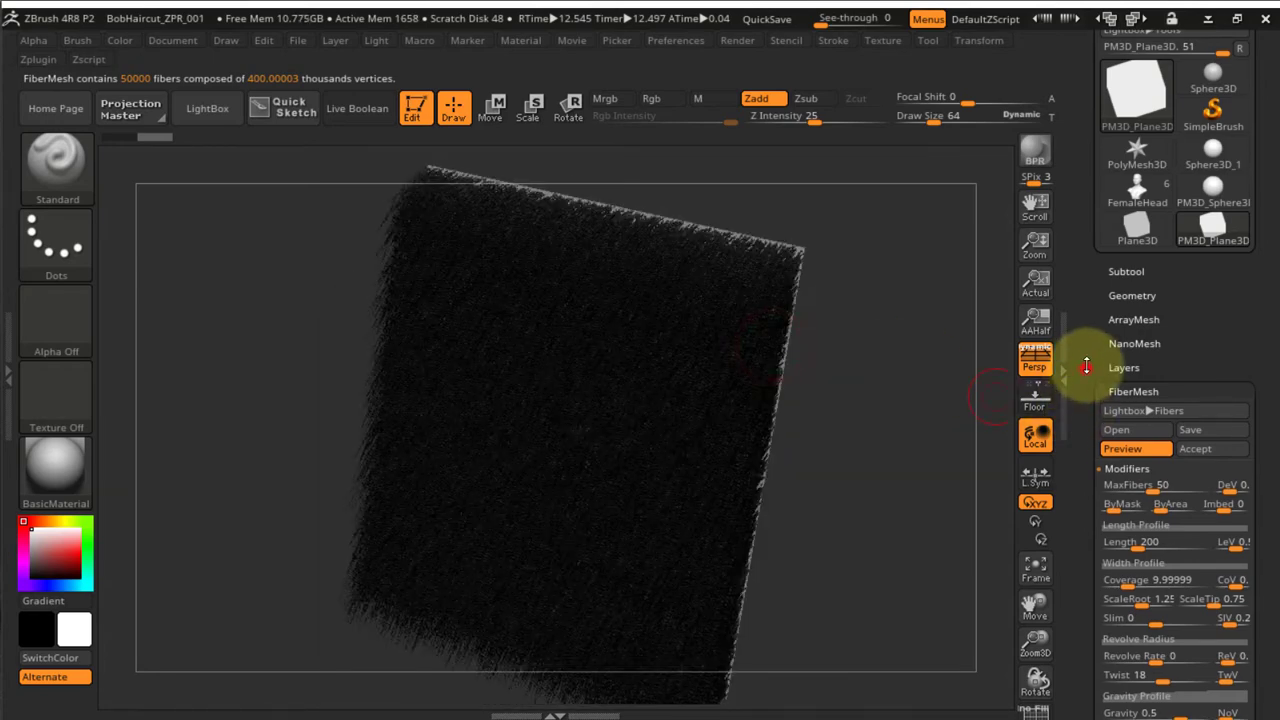
Switch off the fiber preview and enable Double in the plane's display properties
{"action": "scroll", "coordinate": [1088, 330], "scroll_direction": "down", "scroll_amount": 5}
{"action": "left_click", "coordinate": [1122, 136]}
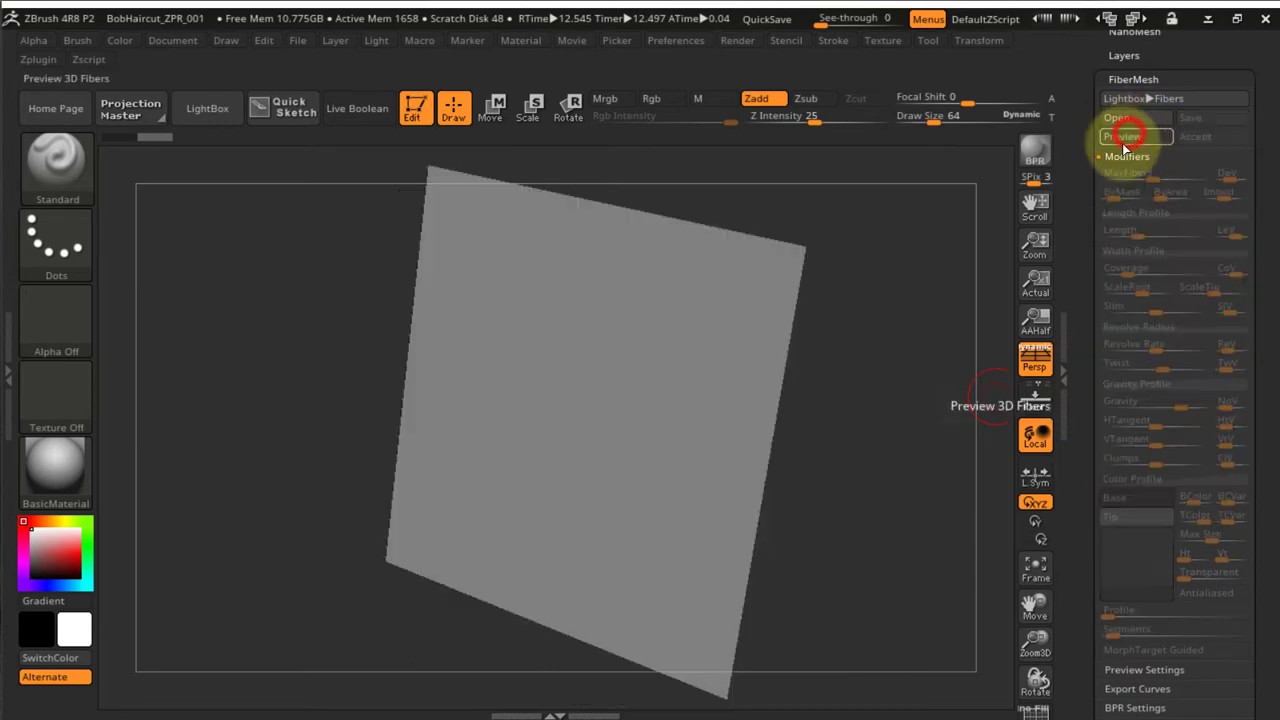
{"action": "scroll", "coordinate": [1085, 556], "scroll_direction": "down", "scroll_amount": 3}
{"action": "scroll", "coordinate": [1085, 556], "scroll_direction": "down", "scroll_amount": 6}
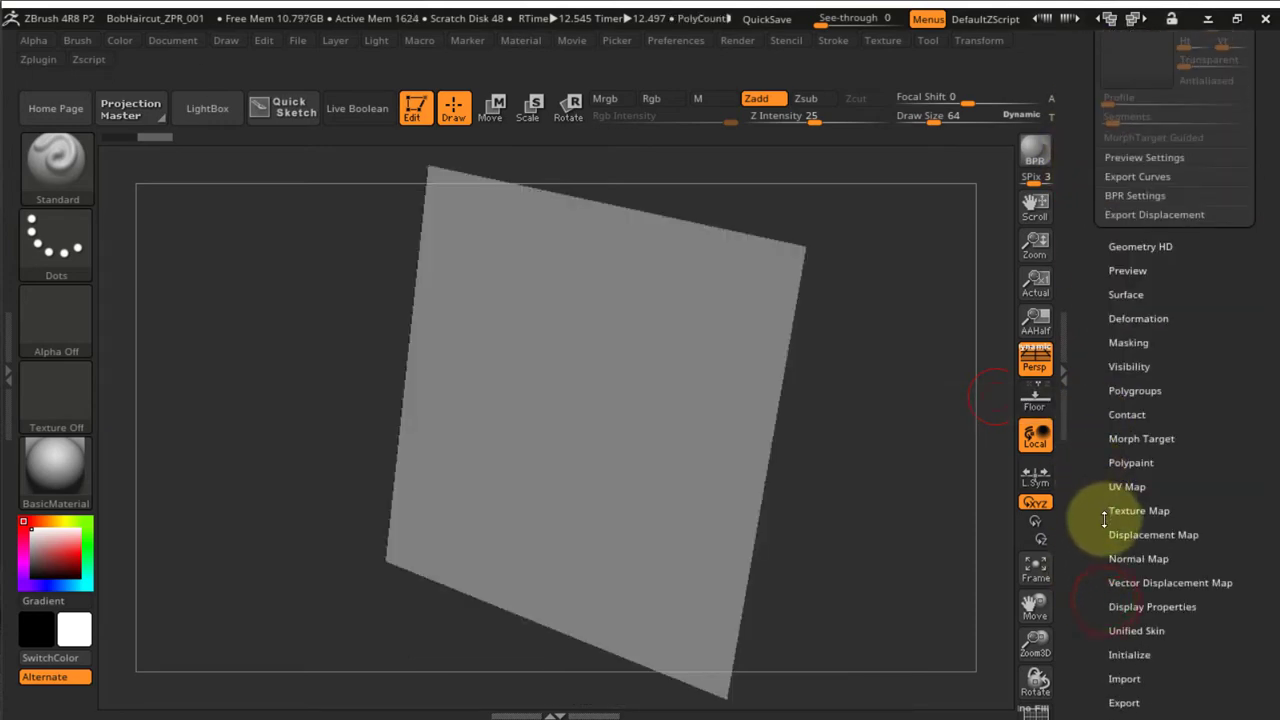
{"action": "left_click", "coordinate": [1133, 570]}
{"action": "scroll", "coordinate": [1133, 570], "scroll_direction": "down", "scroll_amount": 6}
{"action": "scroll", "coordinate": [1094, 634], "scroll_direction": "up", "scroll_amount": 6}
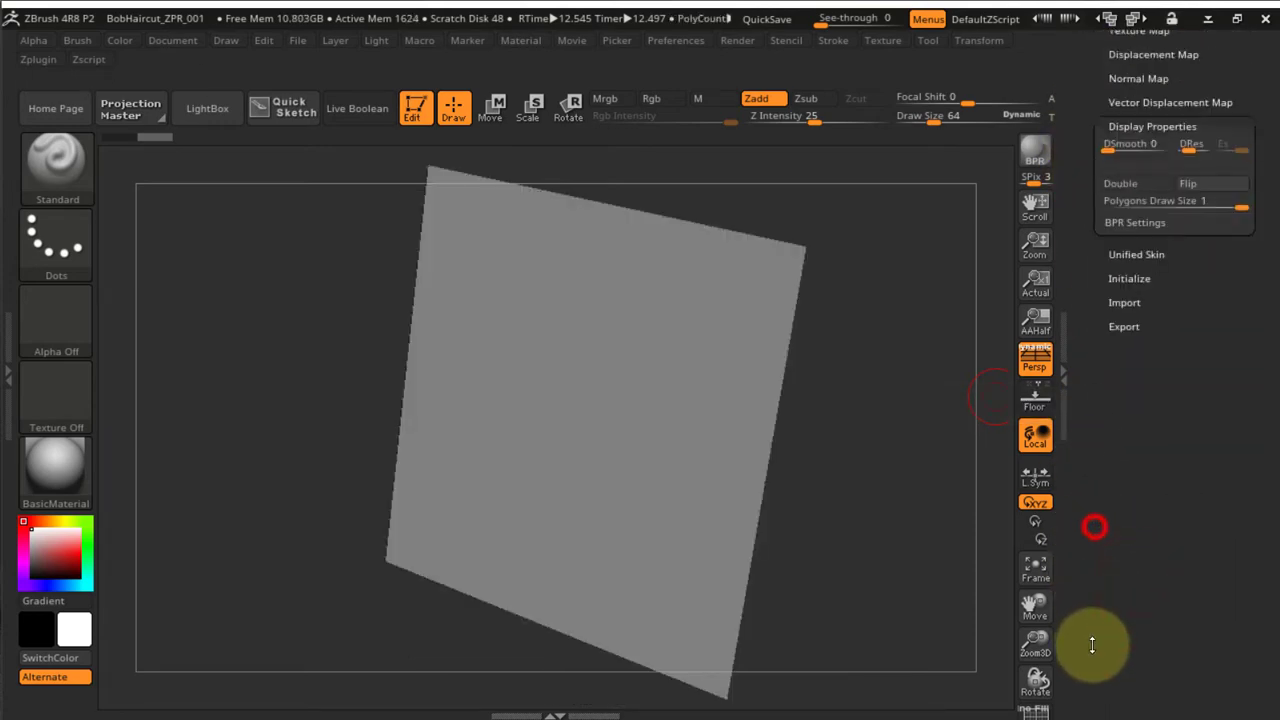
{"action": "left_click", "coordinate": [1130, 385]}
{"action": "scroll", "coordinate": [1100, 400], "scroll_direction": "up", "scroll_amount": 10}
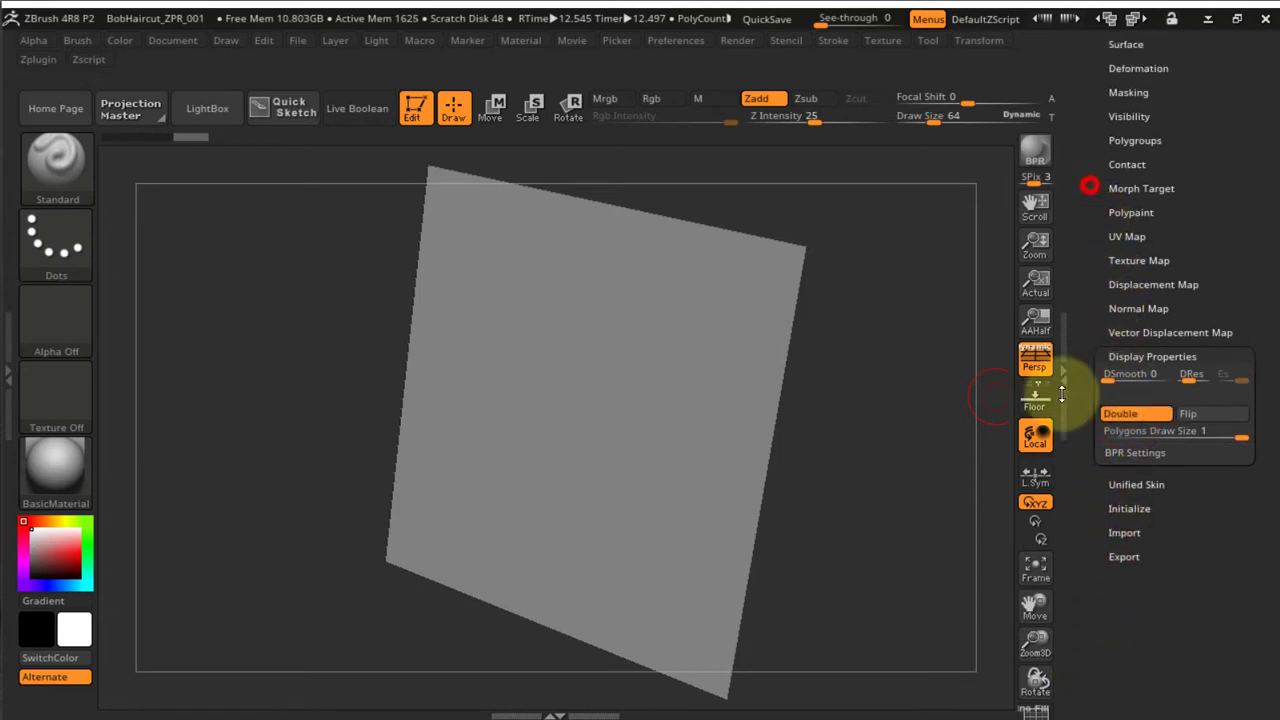
{"action": "scroll", "coordinate": [1130, 525], "scroll_direction": "down", "scroll_amount": 1}
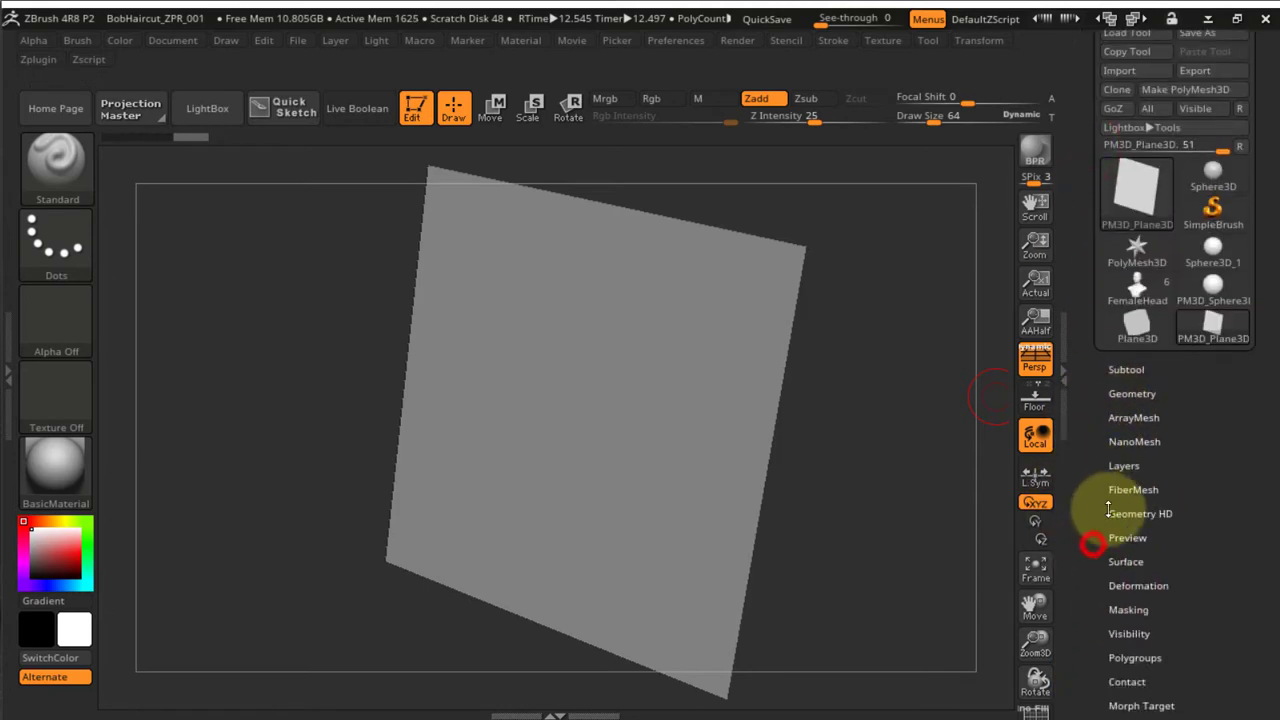
Preview the fibers again on the double-sided plane and inspect both of its faces
{"action": "left_click", "coordinate": [1133, 490]}
{"action": "left_click", "coordinate": [1123, 549]}
{"action": "left_click_drag", "start_coordinate": [986, 486], "coordinate": [897, 323]}
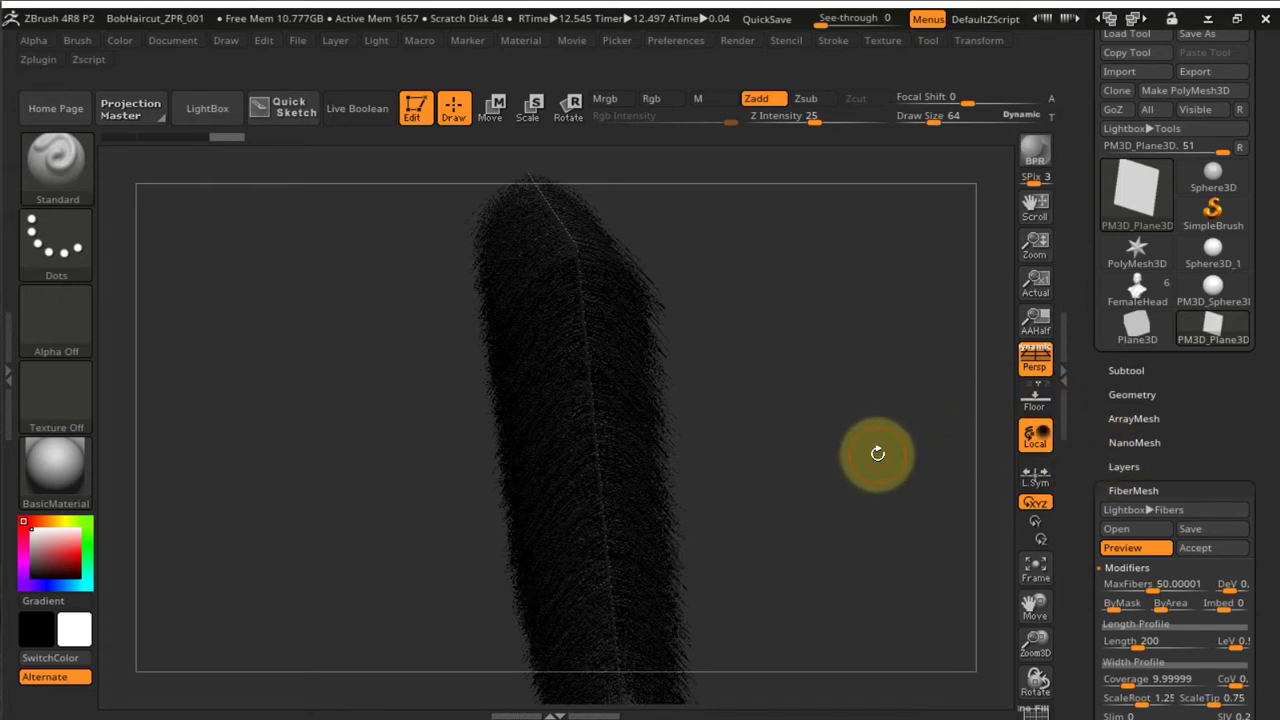
{"action": "left_click_drag", "start_coordinate": [829, 460], "coordinate": [997, 450]}
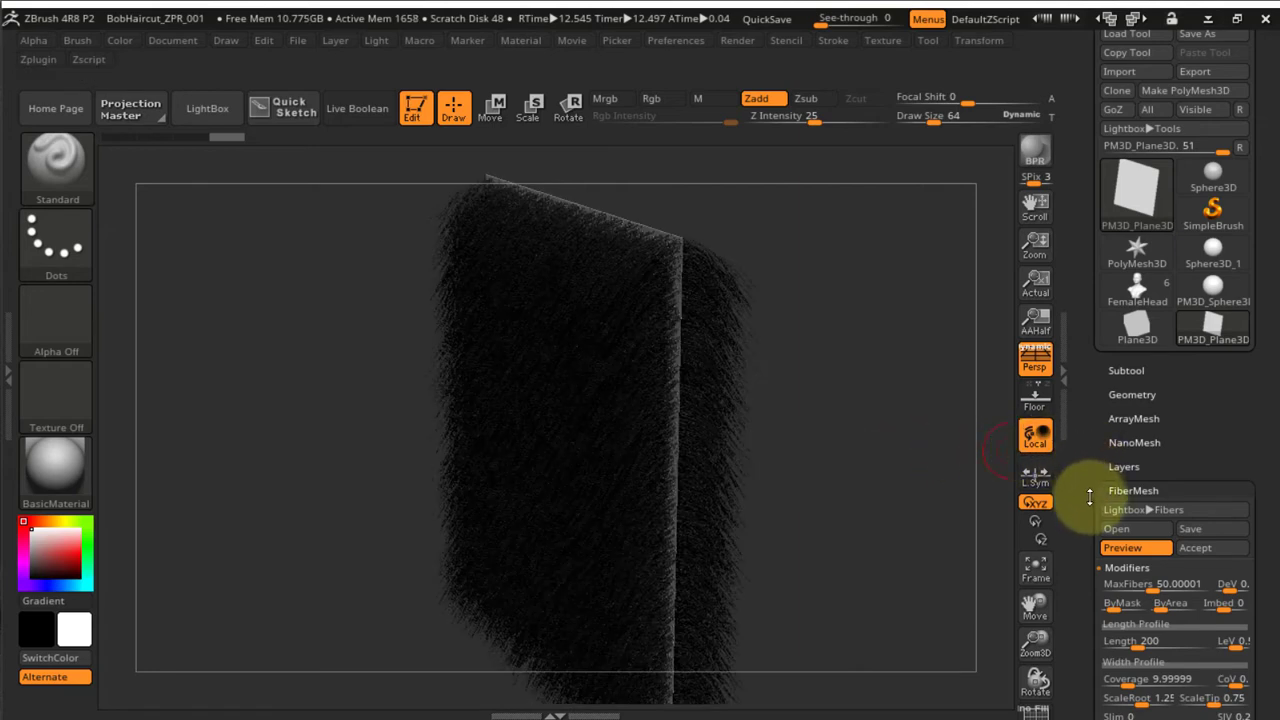
Disable the Double option in the plane's display properties while the fiber preview is active
{"action": "left_click_drag", "start_coordinate": [1090, 497], "coordinate": [1100, 372]}
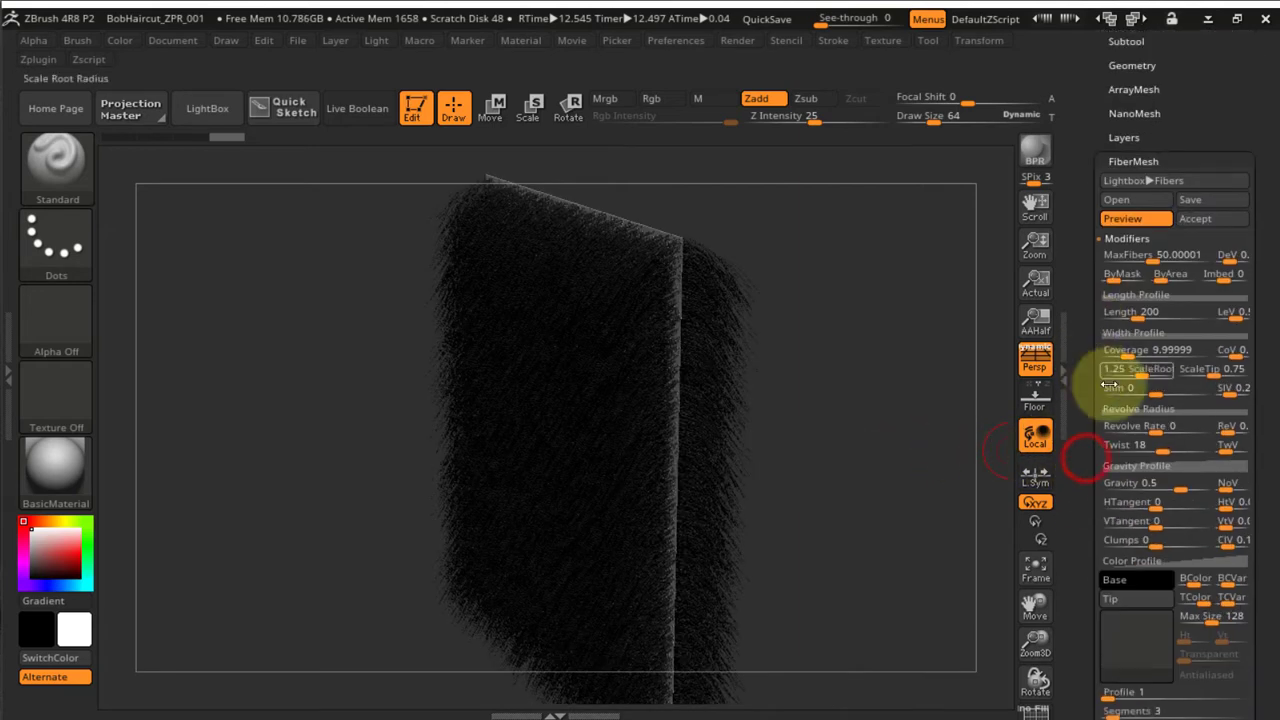
{"action": "left_click_drag", "start_coordinate": [1084, 429], "coordinate": [1094, 314]}
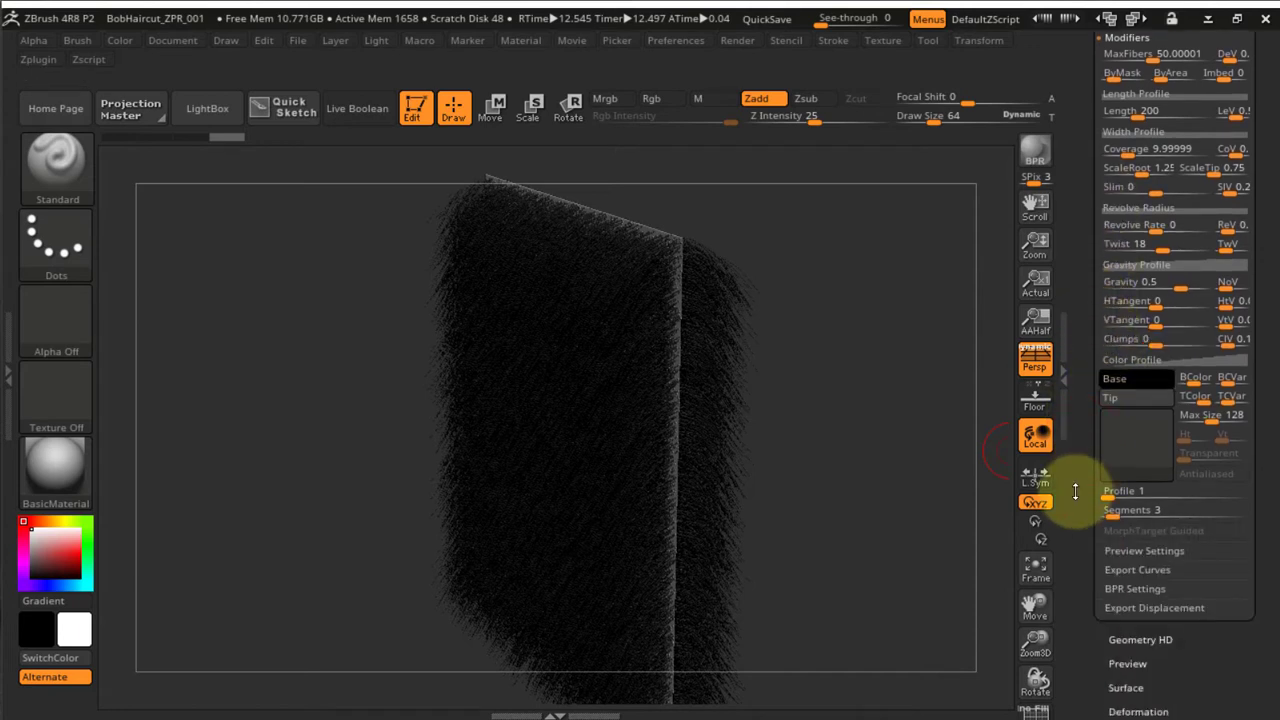
{"action": "left_click_drag", "start_coordinate": [1080, 491], "coordinate": [1063, 400]}
{"action": "left_click_drag", "start_coordinate": [1096, 556], "coordinate": [1051, 491]}
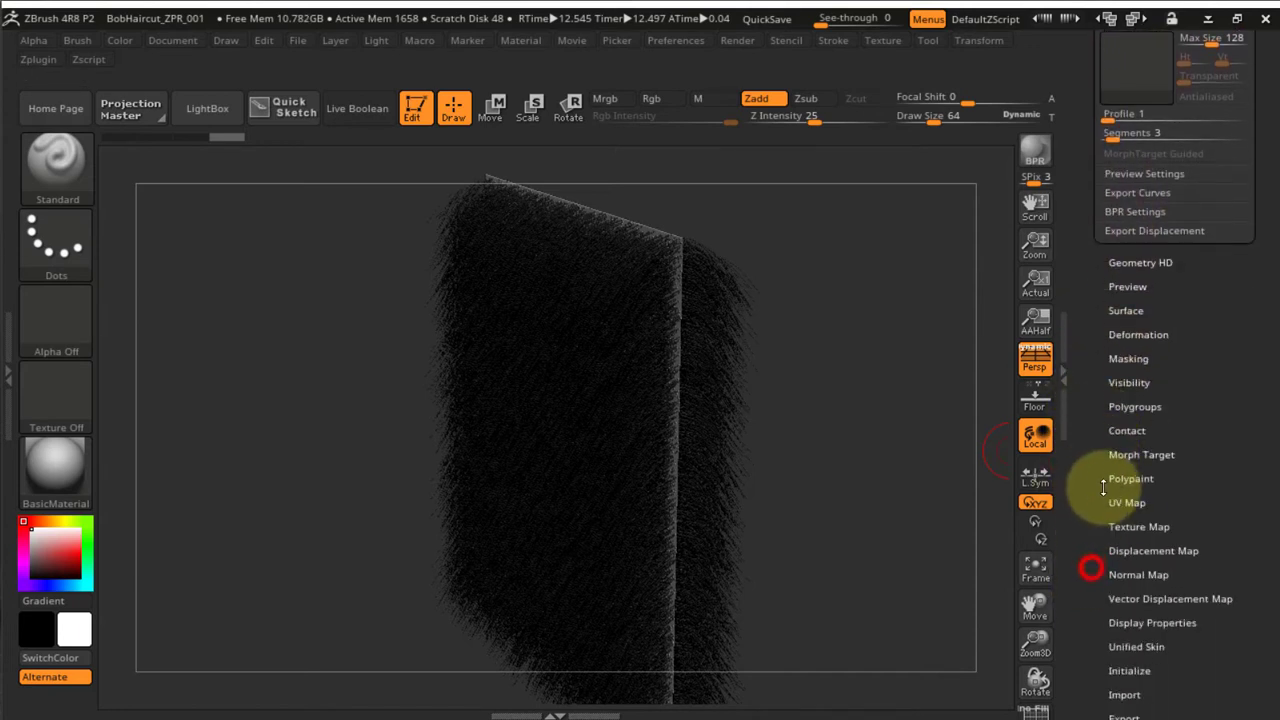
{"action": "left_click_drag", "start_coordinate": [1090, 600], "coordinate": [1092, 662]}
{"action": "left_click", "coordinate": [1131, 563]}
{"action": "left_click", "coordinate": [1132, 553]}
{"action": "left_click", "coordinate": [1129, 275]}
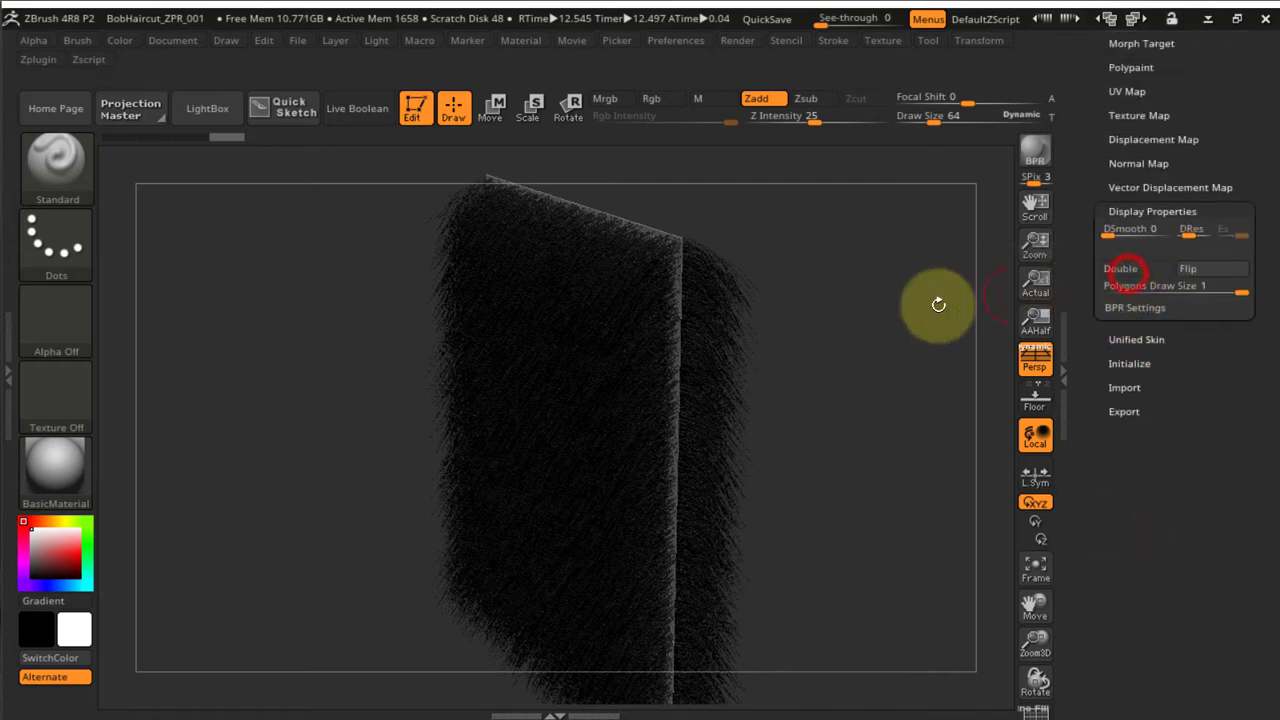
{"action": "left_click_drag", "start_coordinate": [935, 304], "coordinate": [886, 339]}
Refresh the plane's fibers by switching the FiberMesh preview off and back on, and view the plane's face
{"action": "left_click_drag", "start_coordinate": [1086, 162], "coordinate": [1088, 440]}
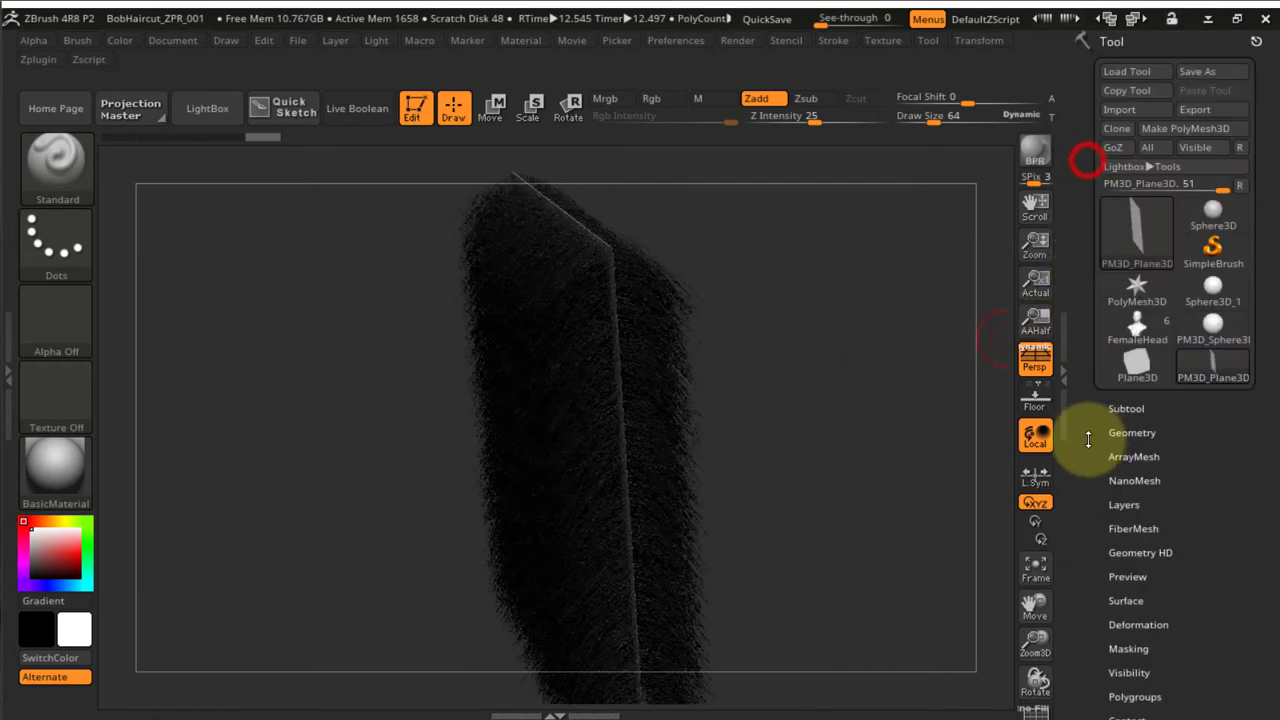
{"action": "left_click_drag", "start_coordinate": [1084, 552], "coordinate": [1100, 523]}
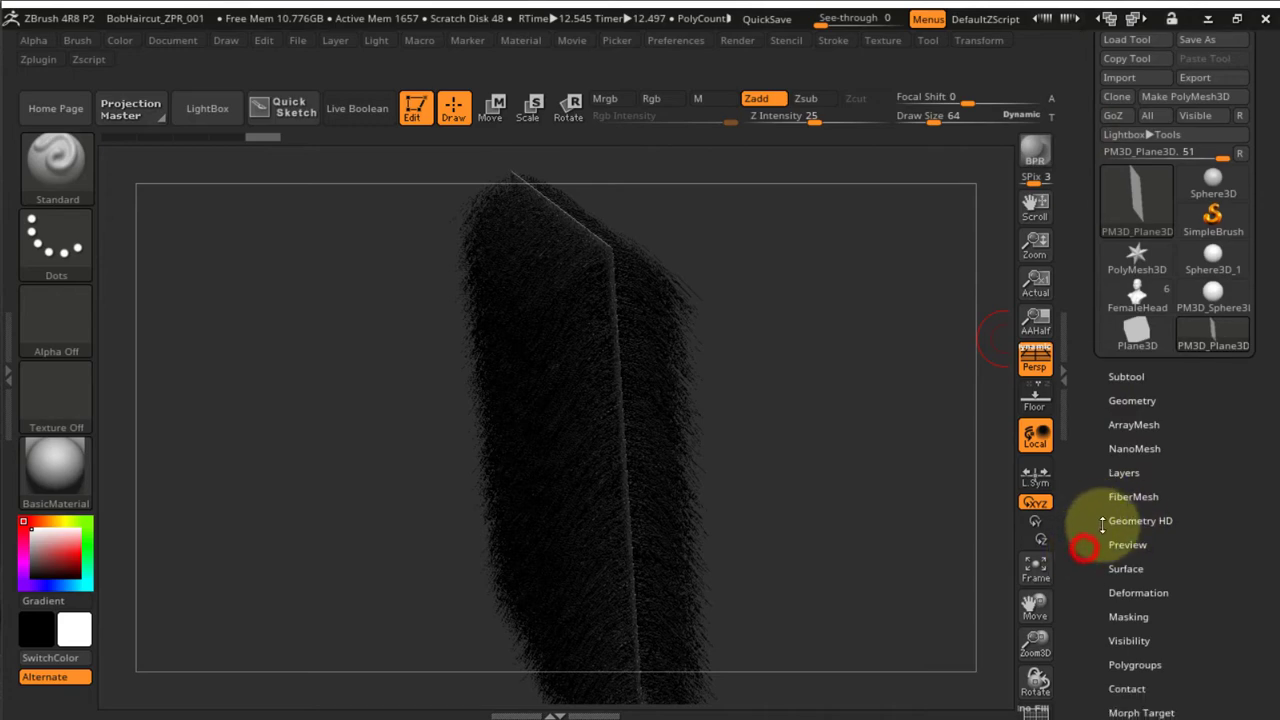
{"action": "left_click", "coordinate": [1131, 497]}
{"action": "left_click", "coordinate": [1135, 554]}
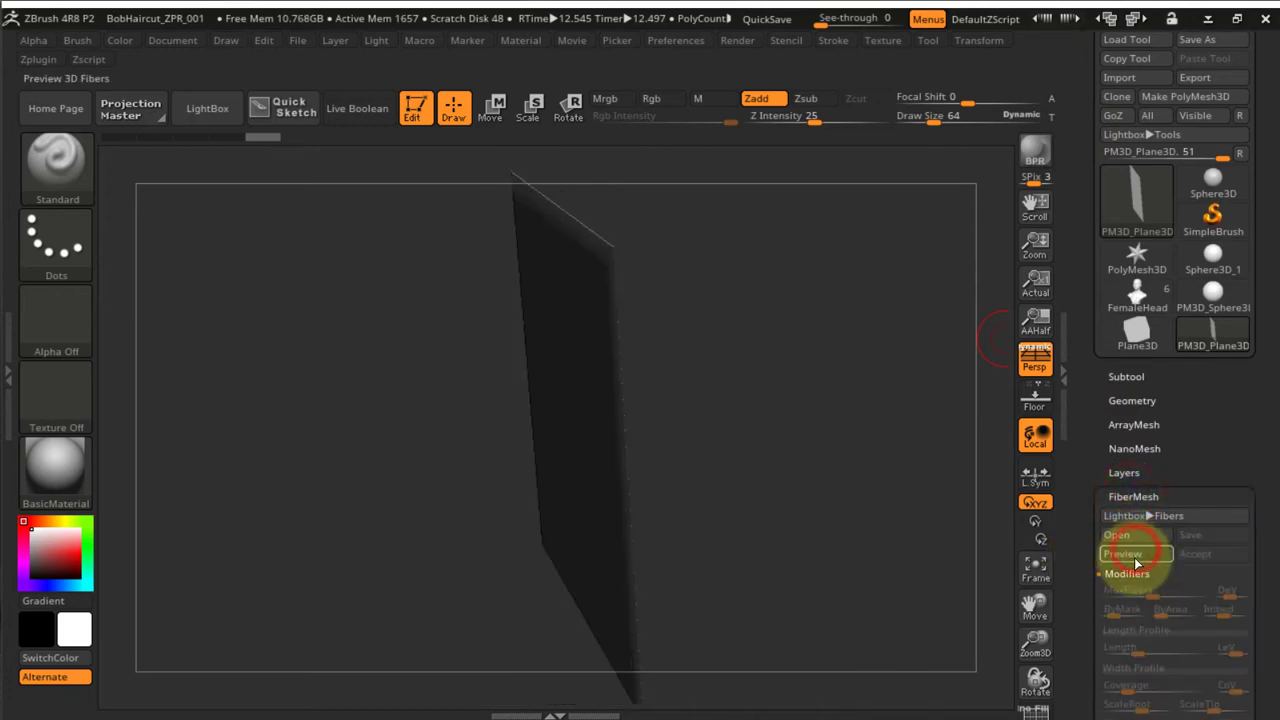
{"action": "left_click", "coordinate": [1136, 554]}
{"action": "left_click_drag", "start_coordinate": [805, 389], "coordinate": [918, 380]}
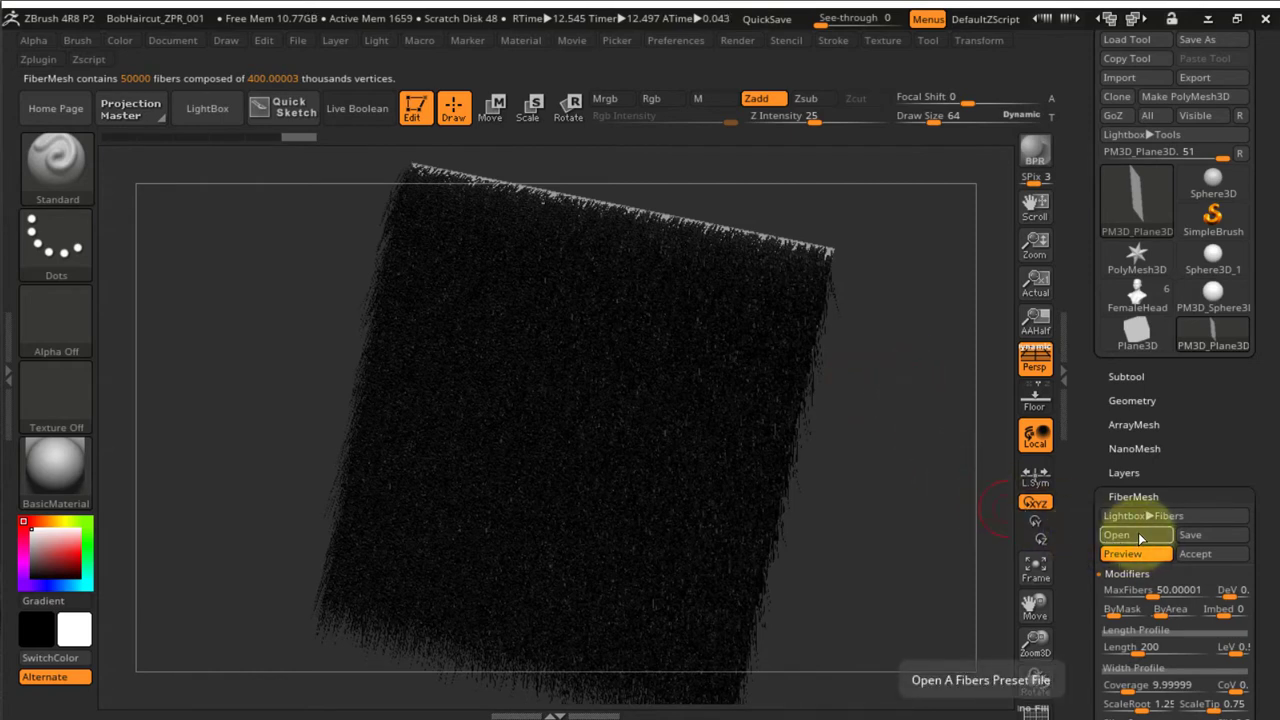
Browse the Lightbox fiber presets and load Fibers62.ZFP onto the plane
{"action": "left_click", "coordinate": [1137, 517]}
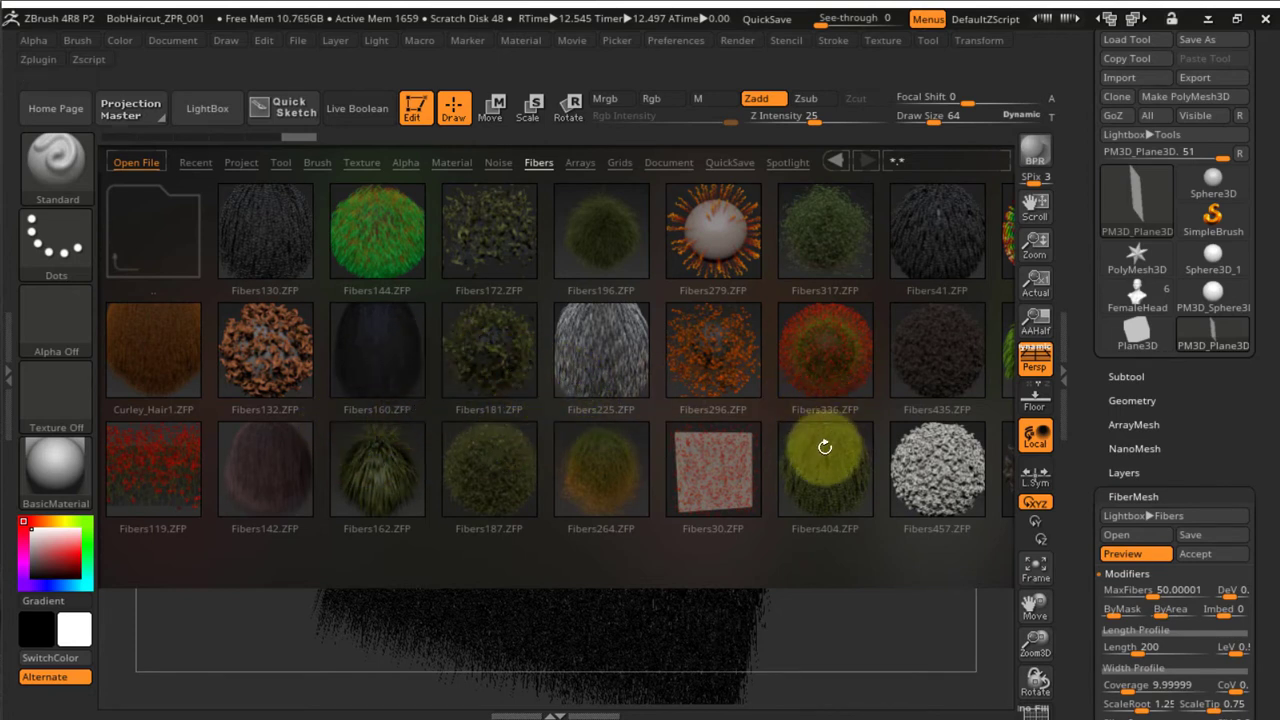
{"action": "left_click_drag", "start_coordinate": [910, 371], "coordinate": [843, 371]}
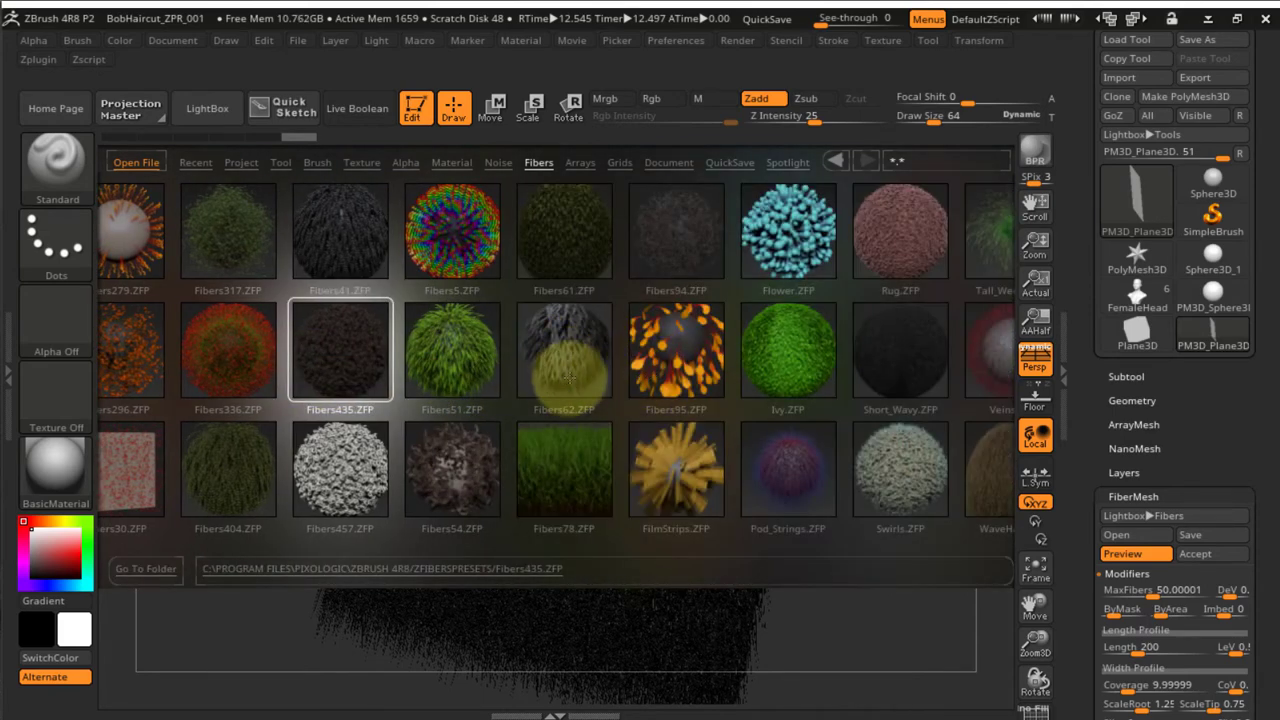
{"action": "left_click", "coordinate": [548, 355]}
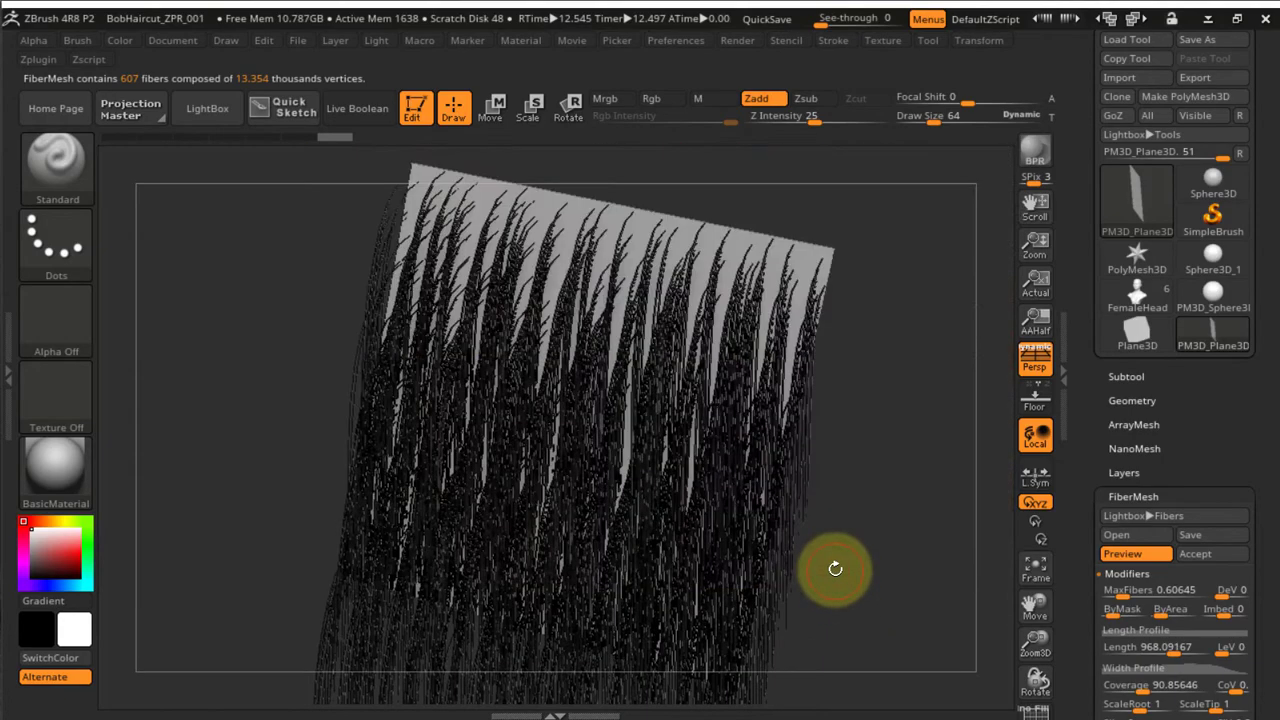
Review the loaded preset's modifier values and render the plane's fibers with Best Preview Render
{"action": "left_click_drag", "start_coordinate": [835, 568], "coordinate": [931, 457]}
{"action": "scroll", "coordinate": [1094, 423], "scroll_direction": "down", "scroll_amount": 5}
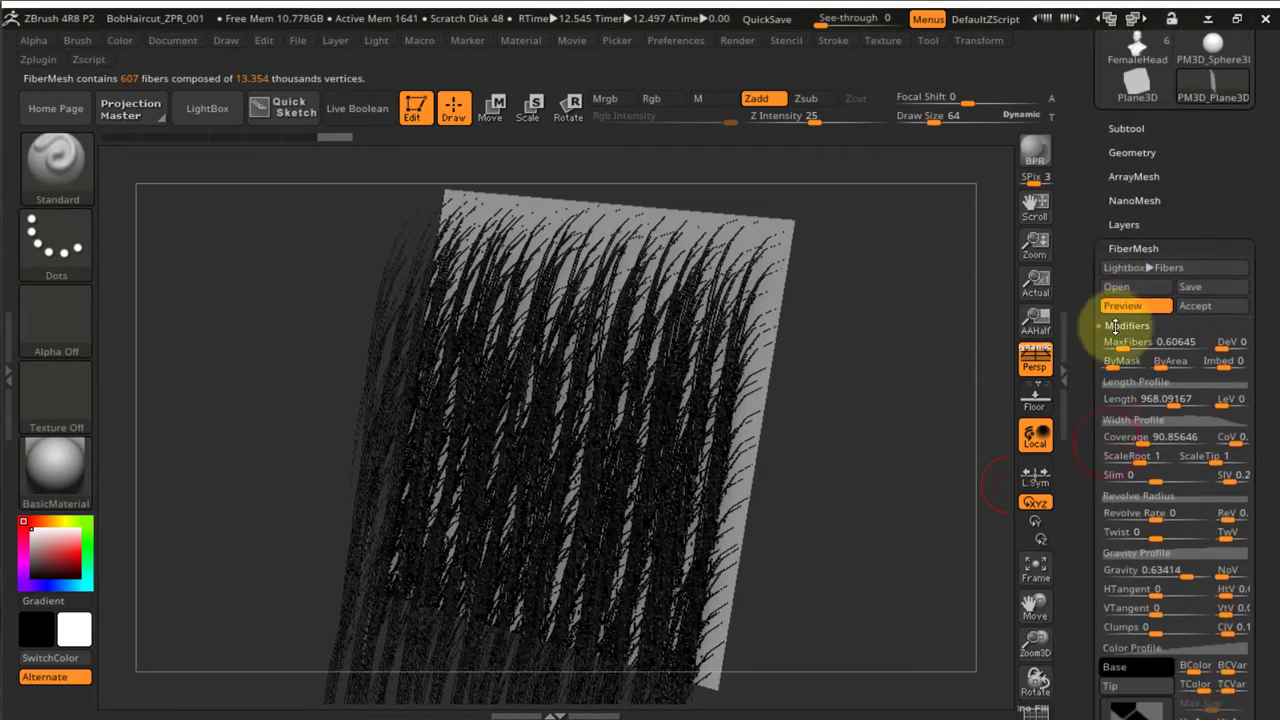
{"action": "left_click", "coordinate": [1152, 439]}
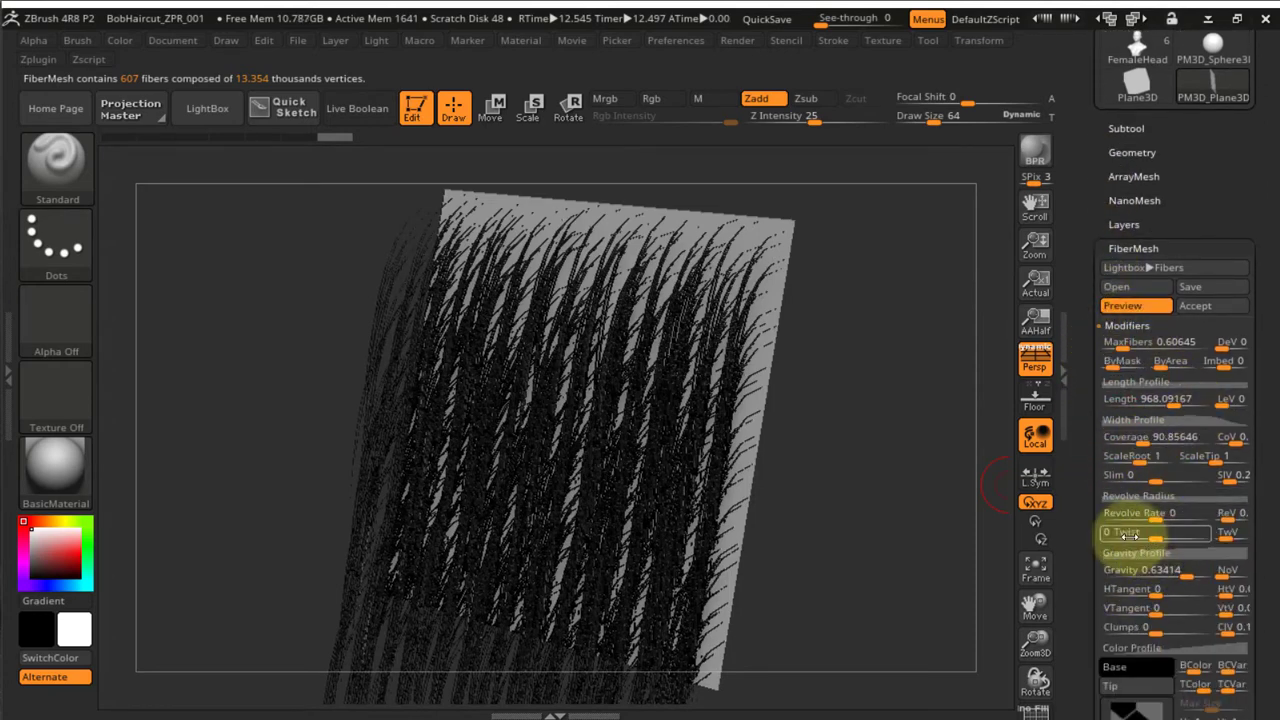
{"action": "mouse_move", "coordinate": [920, 446]}
{"action": "left_mouse_down"}
{"action": "mouse_move", "coordinate": [894, 431]}
{"action": "mouse_move", "coordinate": [932, 439]}
{"action": "left_mouse_up"}
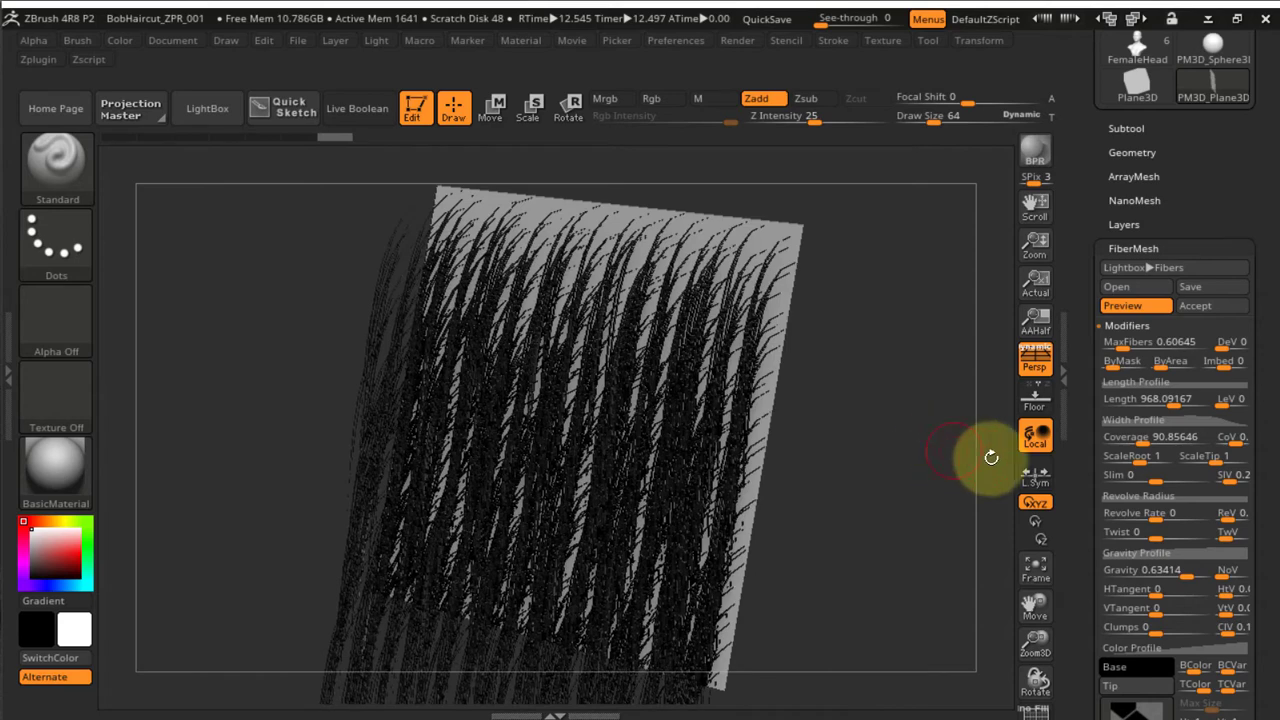
{"action": "left_click_drag", "start_coordinate": [903, 443], "coordinate": [901, 447]}
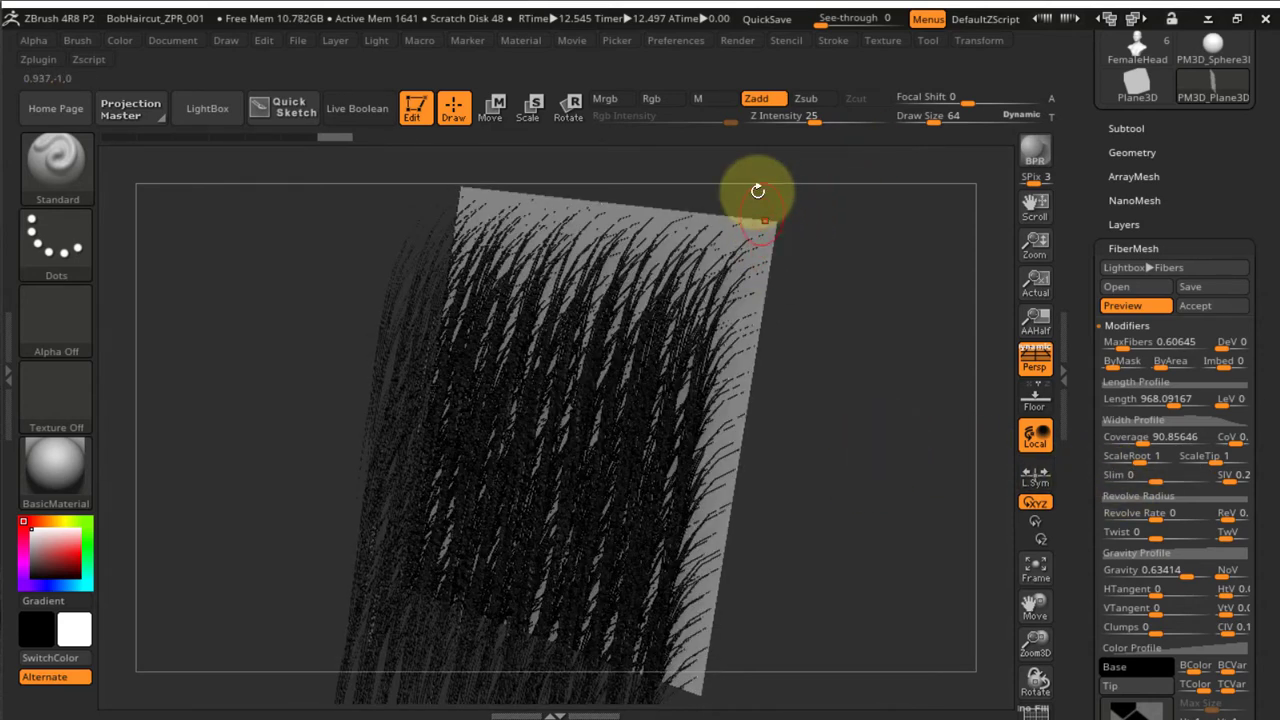
{"action": "key", "text": "ctrl"}
{"action": "mouse_move", "coordinate": [771, 466]}
{"action": "left_mouse_down"}
{"action": "mouse_move", "coordinate": [814, 380]}
{"action": "mouse_move", "coordinate": [792, 476]}
{"action": "mouse_move", "coordinate": [777, 466]}
{"action": "mouse_move", "coordinate": [777, 437]}
{"action": "mouse_move", "coordinate": [780, 449]}
{"action": "mouse_move", "coordinate": [821, 370]}
{"action": "mouse_move", "coordinate": [857, 371]}
{"action": "mouse_move", "coordinate": [903, 337]}
{"action": "mouse_move", "coordinate": [889, 347]}
{"action": "left_mouse_up"}
{"action": "key", "text": "shift+r"}
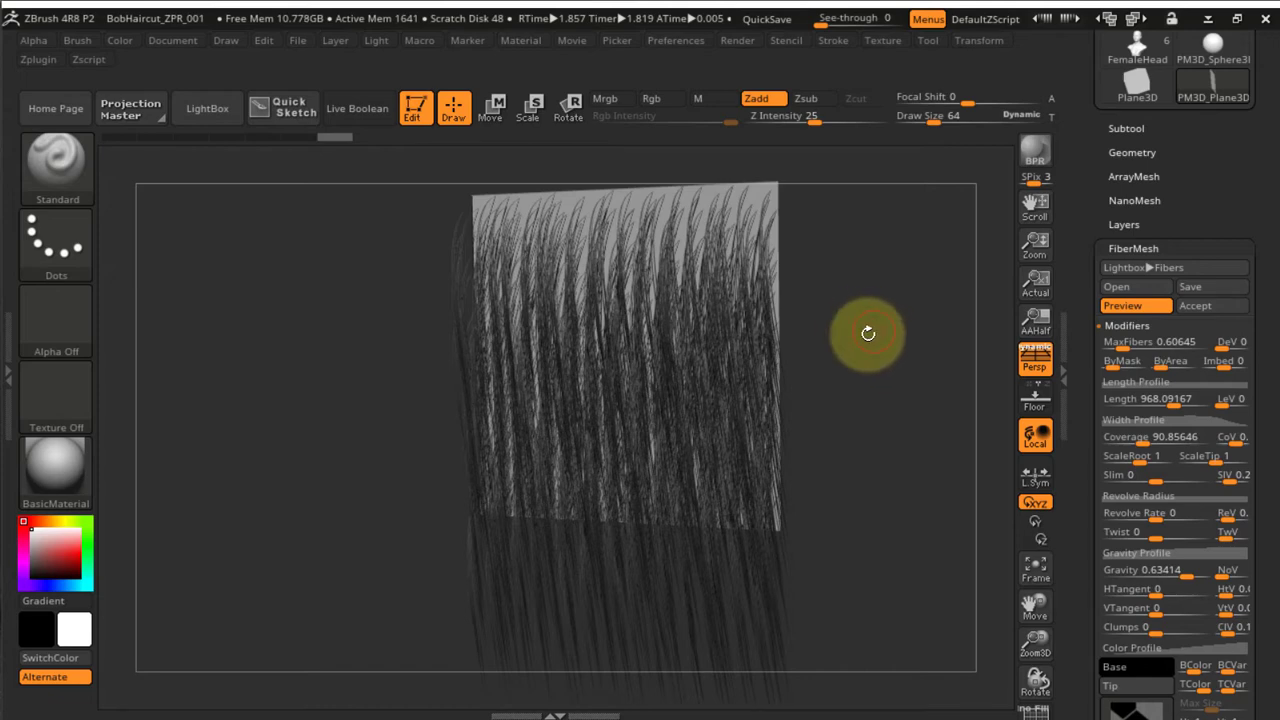
Switch to the PM3D_Sphere3D polymesh and inspect its wireframe with PolyFrame, turning it back off when done
{"action": "left_click_drag", "start_coordinate": [677, 434], "coordinate": [845, 418]}
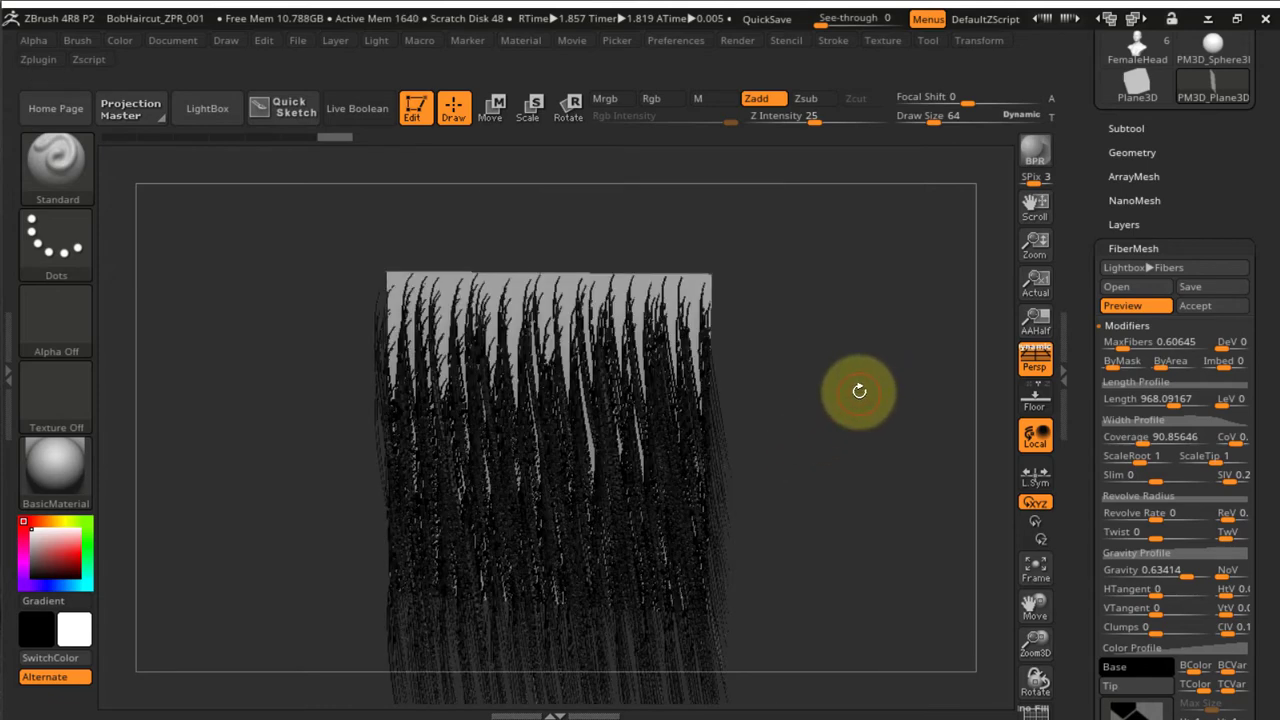
{"action": "left_click_drag", "start_coordinate": [1117, 171], "coordinate": [1086, 292]}
{"action": "left_click", "coordinate": [1209, 228]}
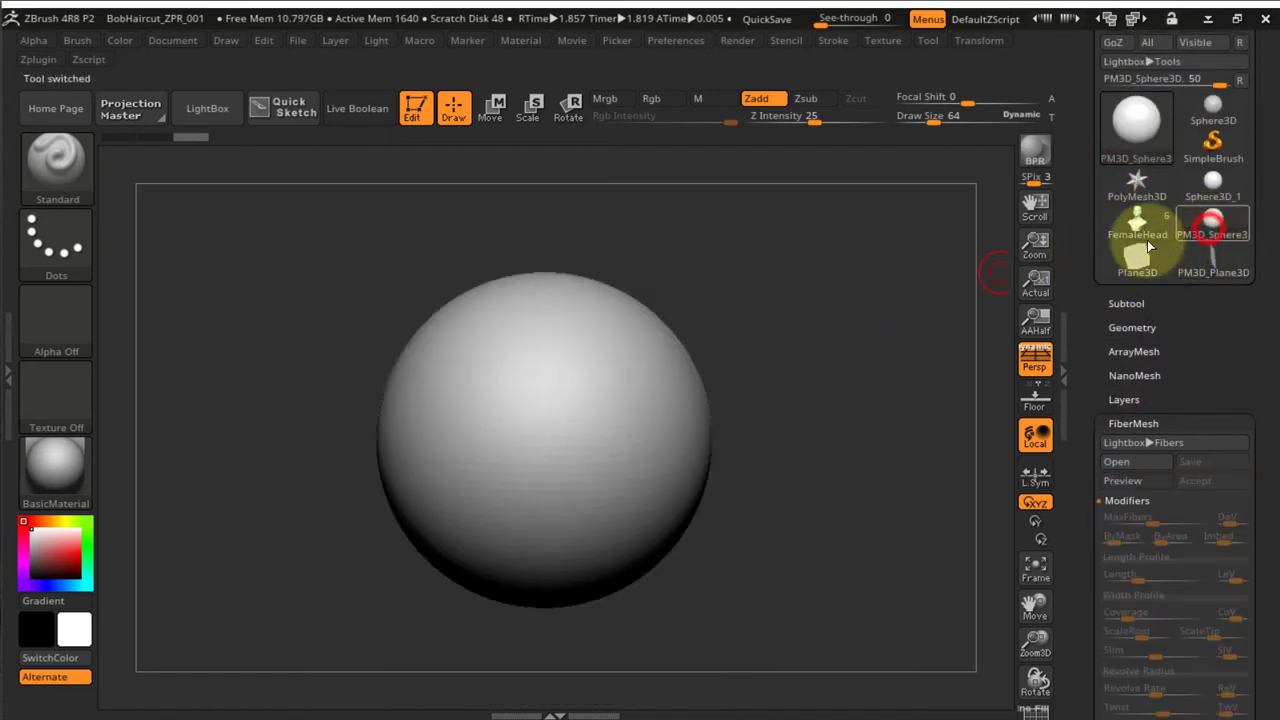
{"action": "left_click_drag", "start_coordinate": [824, 366], "coordinate": [879, 338], "text": "alt"}
{"action": "key", "text": "shift+f"}
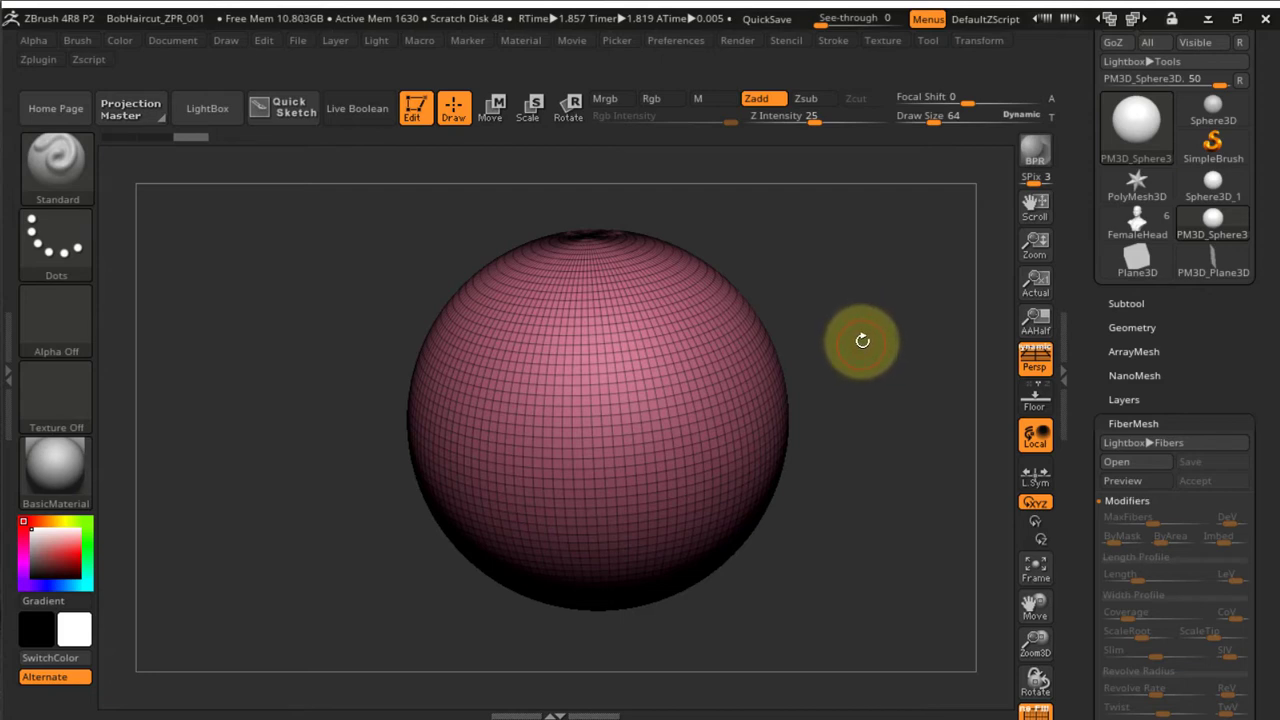
{"action": "key", "text": "shift+f"}
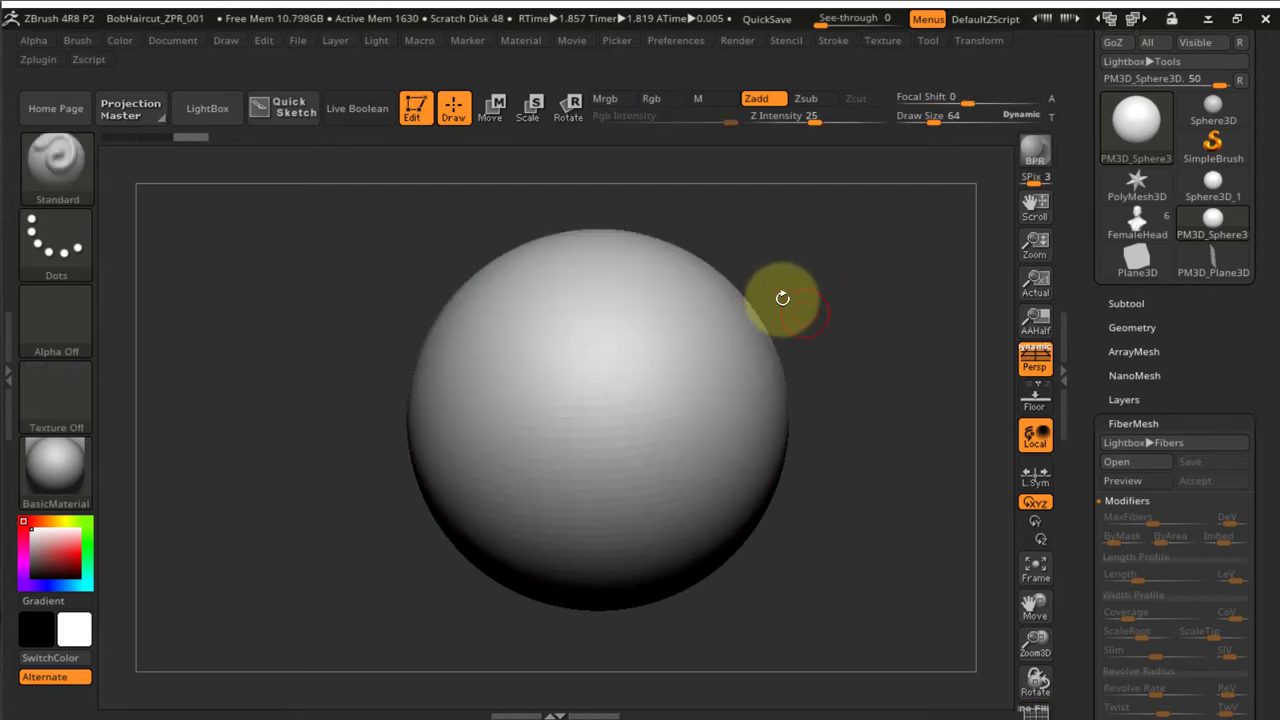
Enable Rgb painting, disable Zadd, choose red (R 185, G 35, B 35) and fill the sphere with it
{"action": "left_click", "coordinate": [657, 99]}
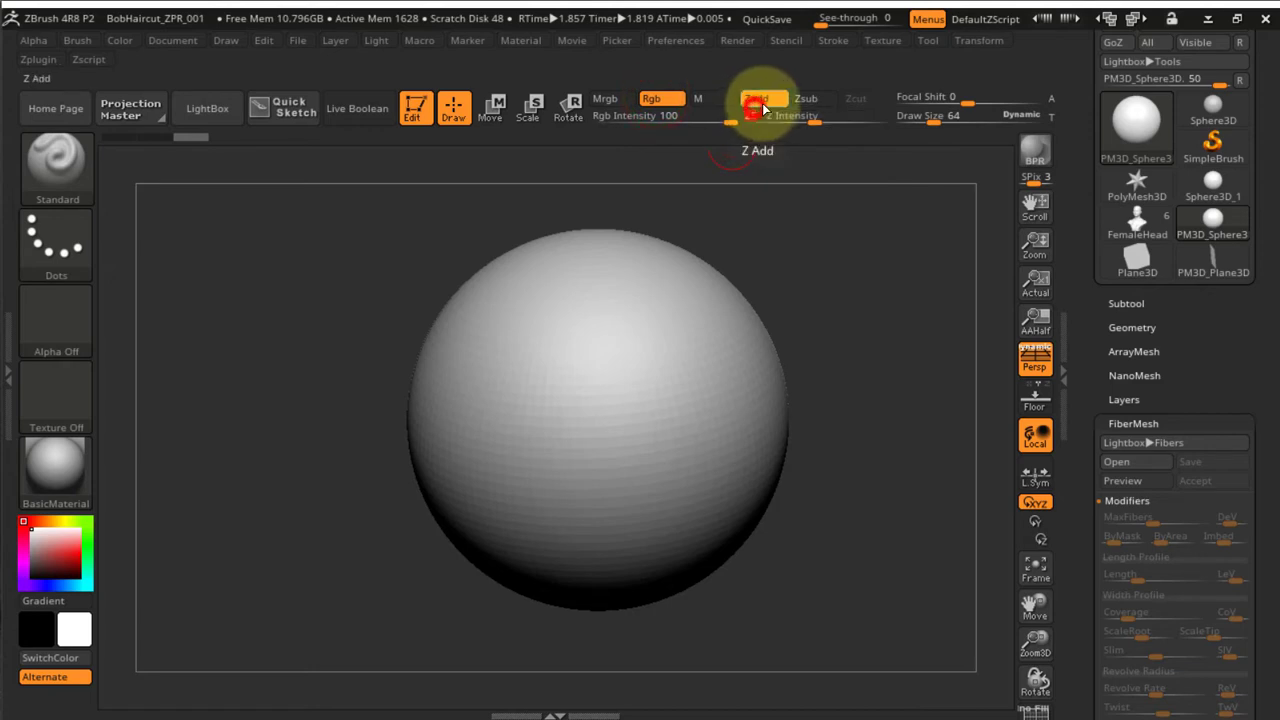
{"action": "left_click", "coordinate": [768, 99]}
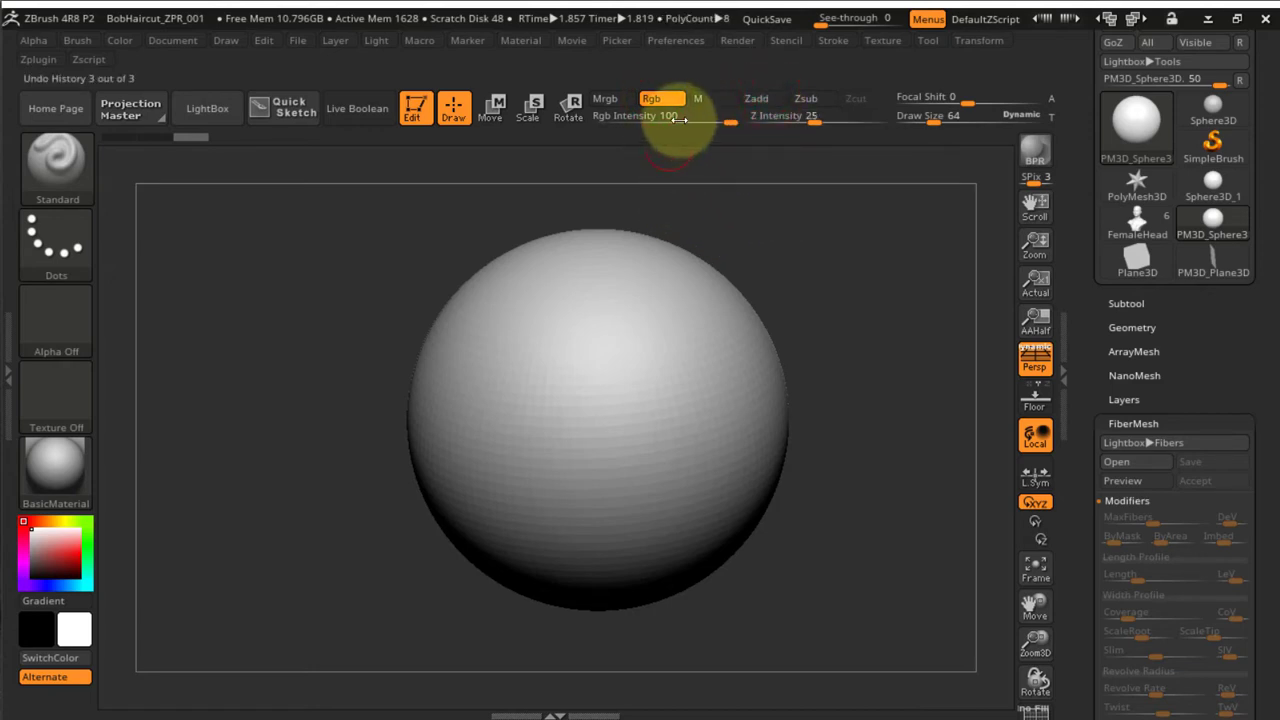
{"action": "left_click", "coordinate": [70, 558]}
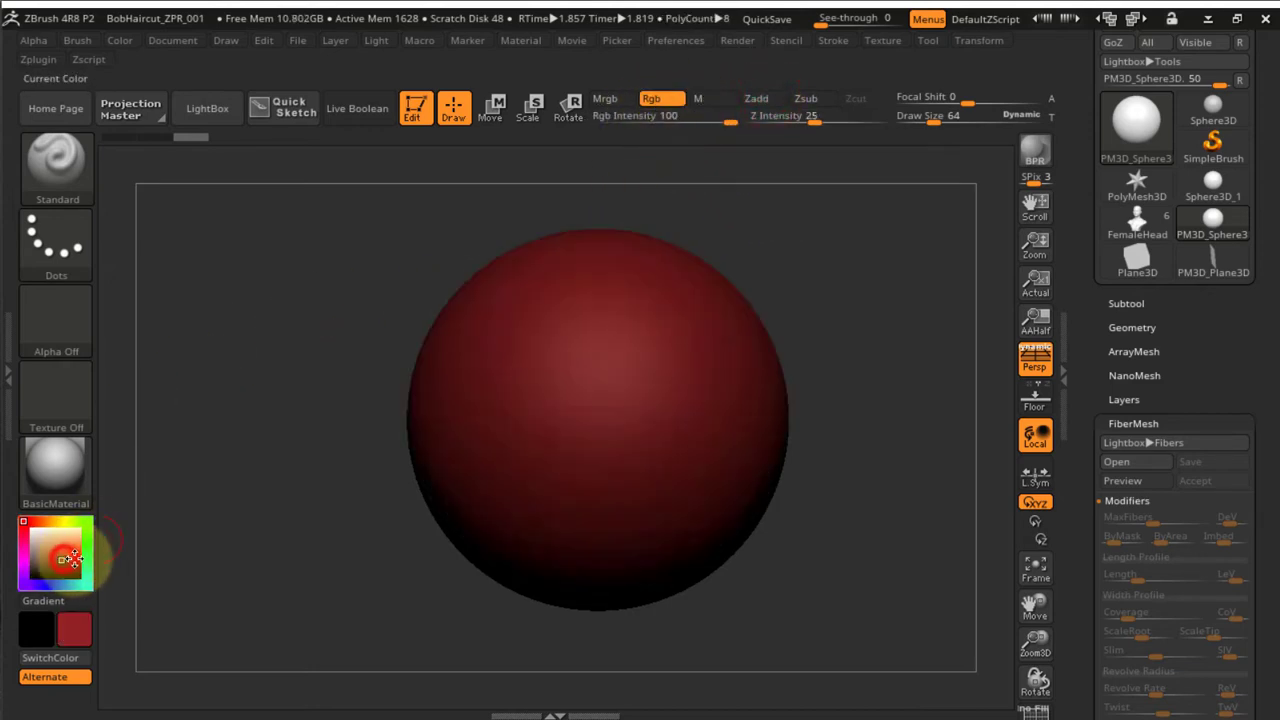
{"action": "left_click", "coordinate": [63, 556]}
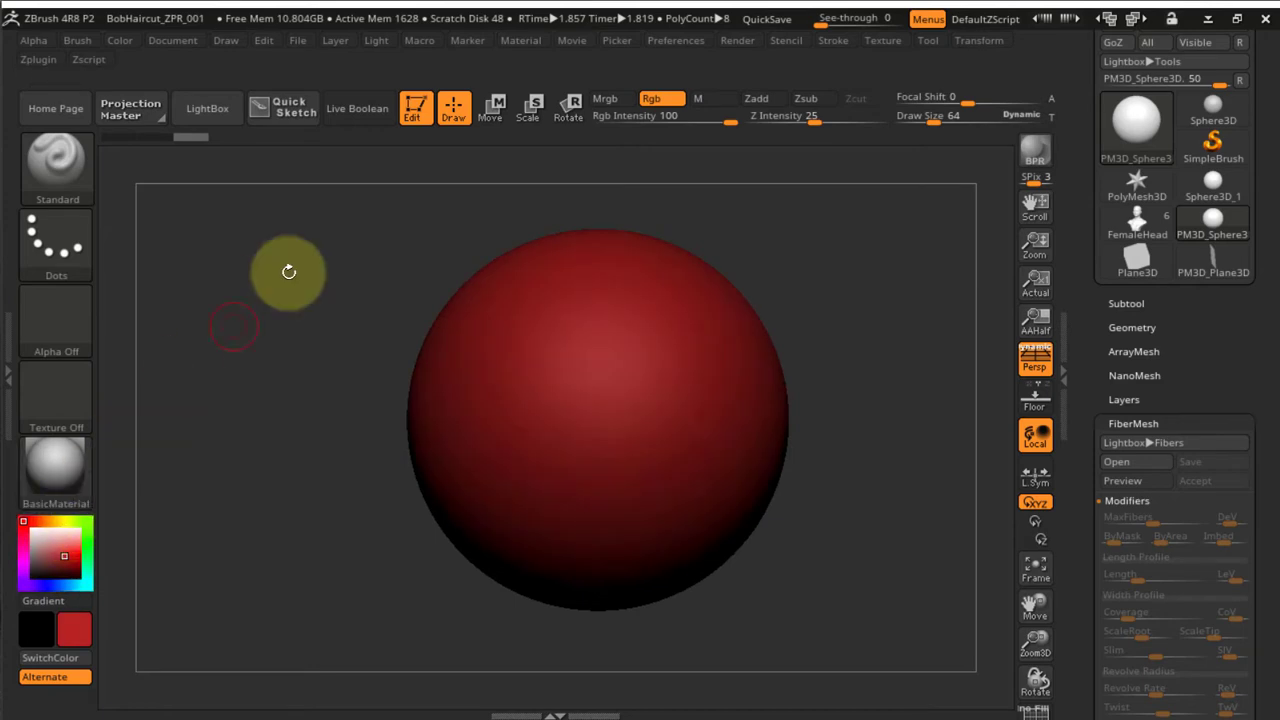
{"action": "left_click", "coordinate": [116, 42]}
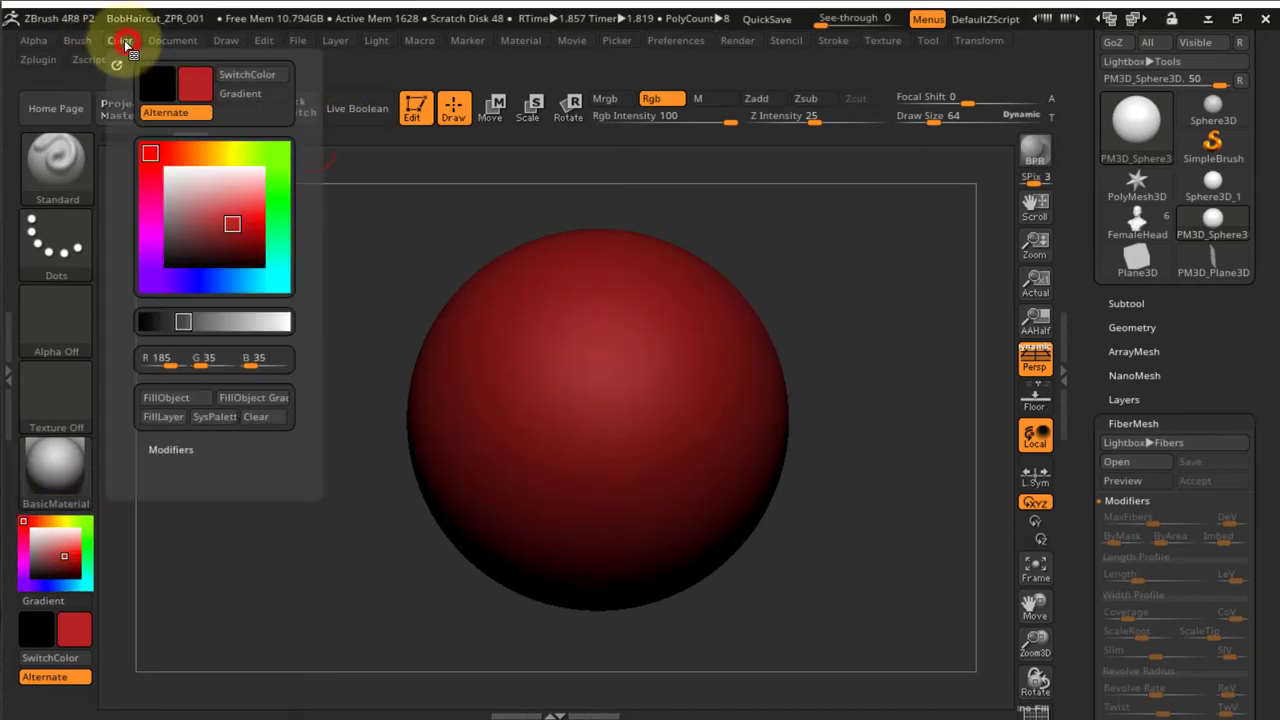
{"action": "left_click", "coordinate": [176, 397]}
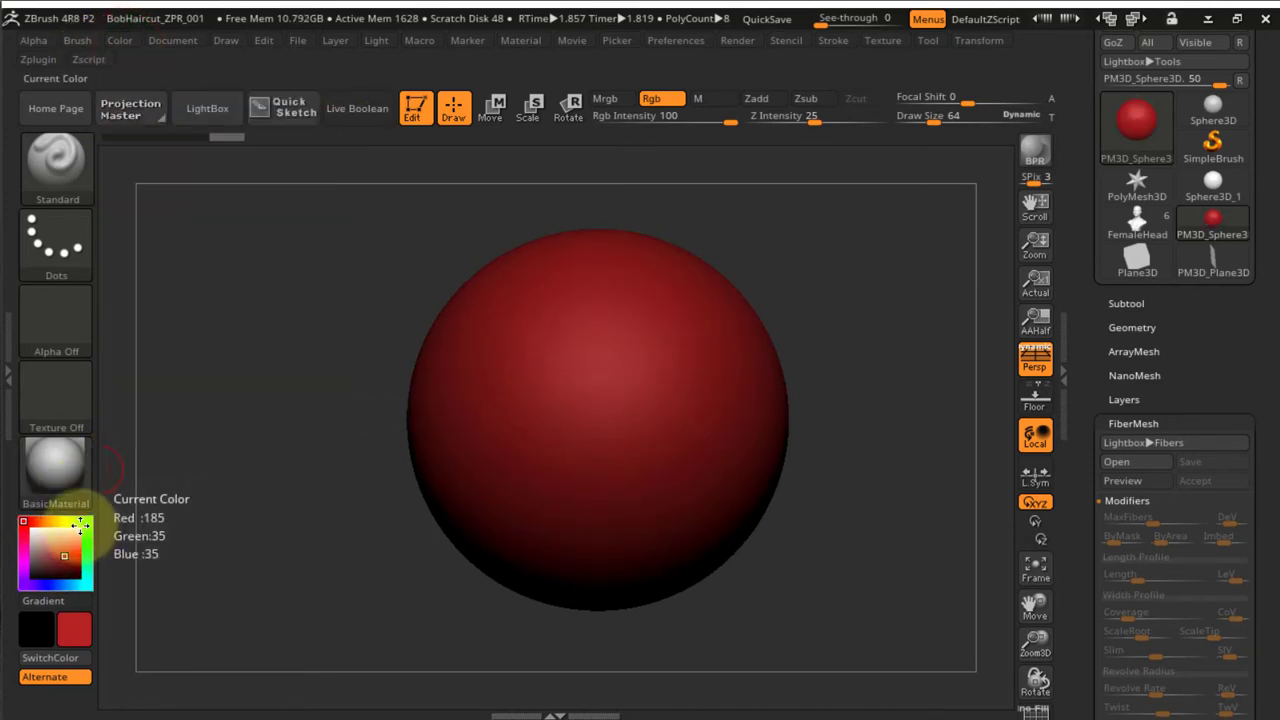
Choose a bright green and paint three diagonal stripes across the front of the red sphere
{"action": "left_click", "coordinate": [85, 522]}
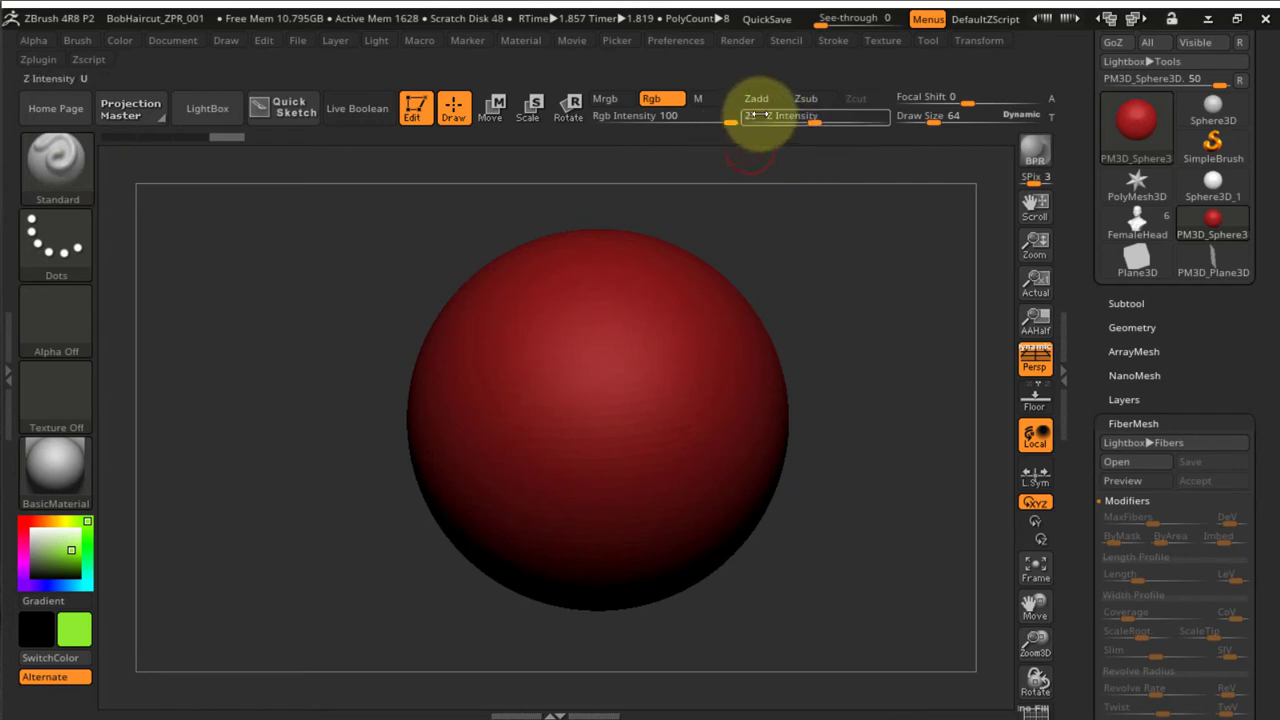
{"action": "mouse_move", "coordinate": [522, 428]}
{"action": "left_mouse_down"}
{"action": "mouse_move", "coordinate": [643, 343]}
{"action": "mouse_move", "coordinate": [631, 320]}
{"action": "mouse_move", "coordinate": [508, 423]}
{"action": "mouse_move", "coordinate": [643, 337]}
{"action": "mouse_move", "coordinate": [586, 371]}
{"action": "mouse_move", "coordinate": [668, 401]}
{"action": "left_mouse_up"}
{"action": "left_click_drag", "start_coordinate": [870, 328], "coordinate": [834, 313]}
{"action": "mouse_move", "coordinate": [553, 542]}
{"action": "left_mouse_down"}
{"action": "mouse_move", "coordinate": [767, 355]}
{"action": "mouse_move", "coordinate": [819, 360]}
{"action": "left_mouse_up"}
{"action": "mouse_move", "coordinate": [912, 384]}
{"action": "left_mouse_down"}
{"action": "mouse_move", "coordinate": [609, 606]}
{"action": "mouse_move", "coordinate": [836, 489]}
{"action": "mouse_move", "coordinate": [857, 463]}
{"action": "left_mouse_up"}
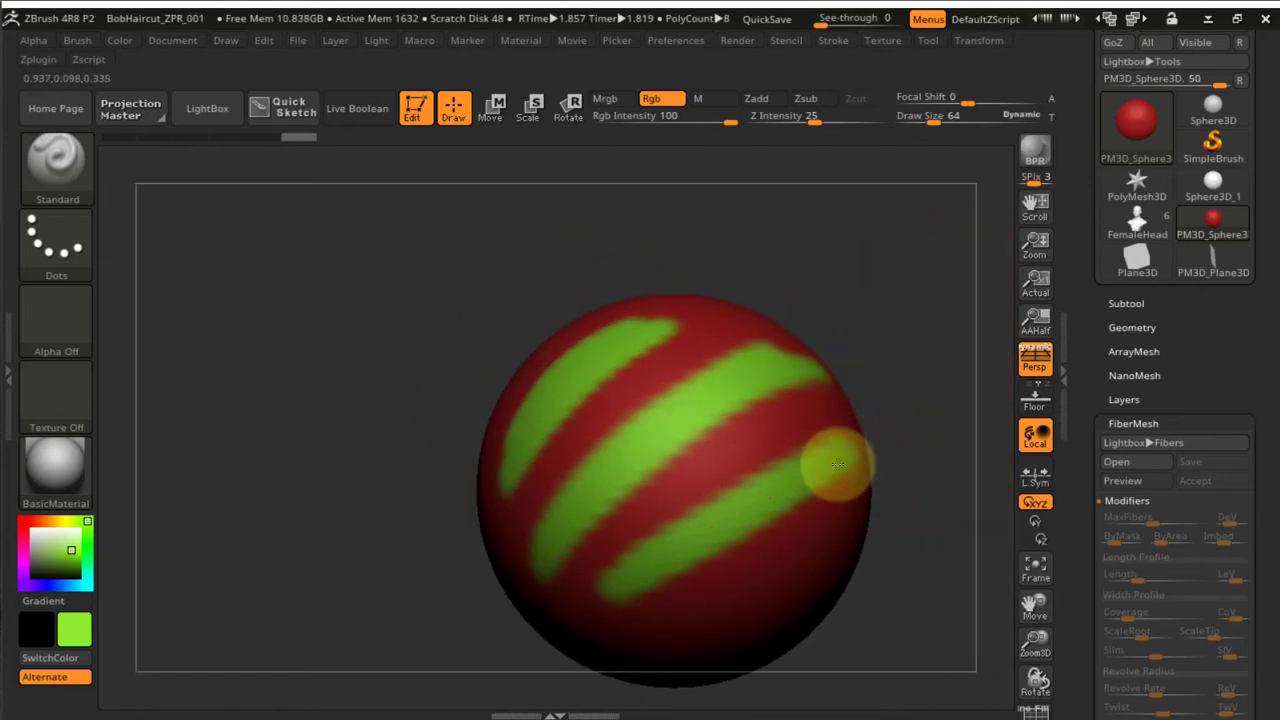
{"action": "mouse_move", "coordinate": [923, 326]}
{"action": "left_mouse_down"}
{"action": "mouse_move", "coordinate": [926, 345]}
{"action": "mouse_move", "coordinate": [927, 325]}
{"action": "left_mouse_up"}
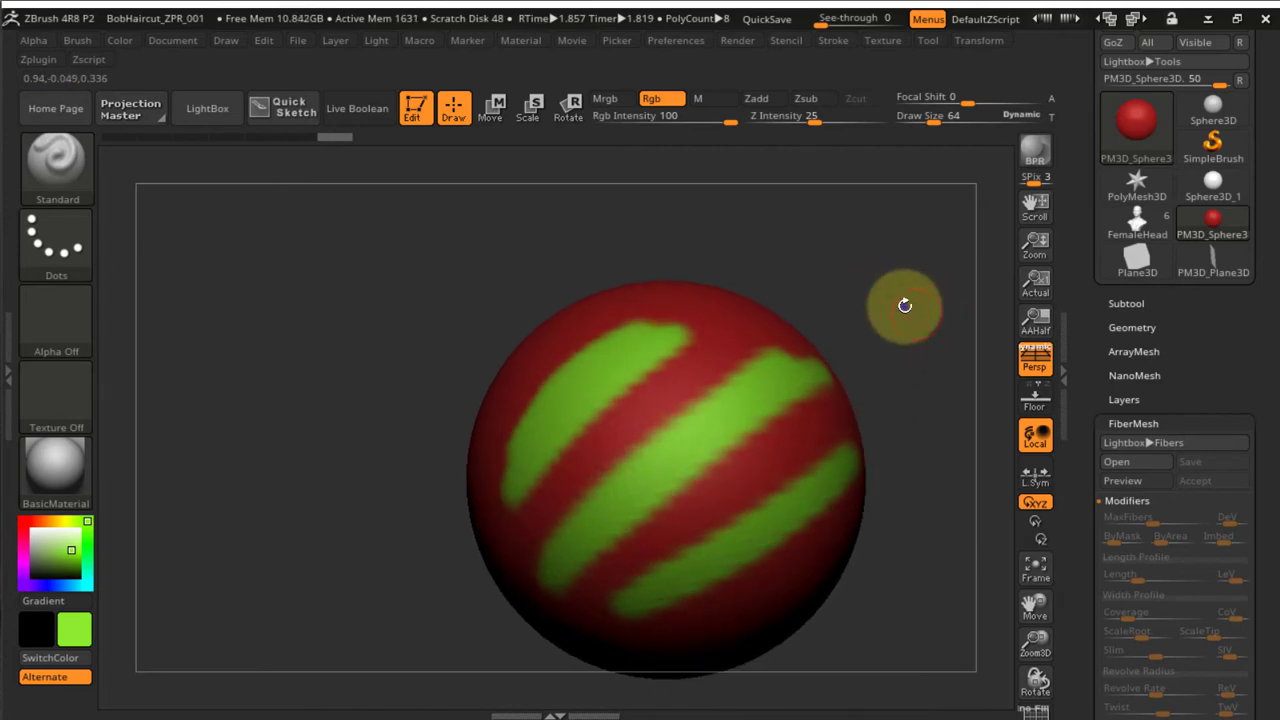
{"action": "right_click_drag", "start_coordinate": [904, 306], "coordinate": [808, 239], "text": "alt"}
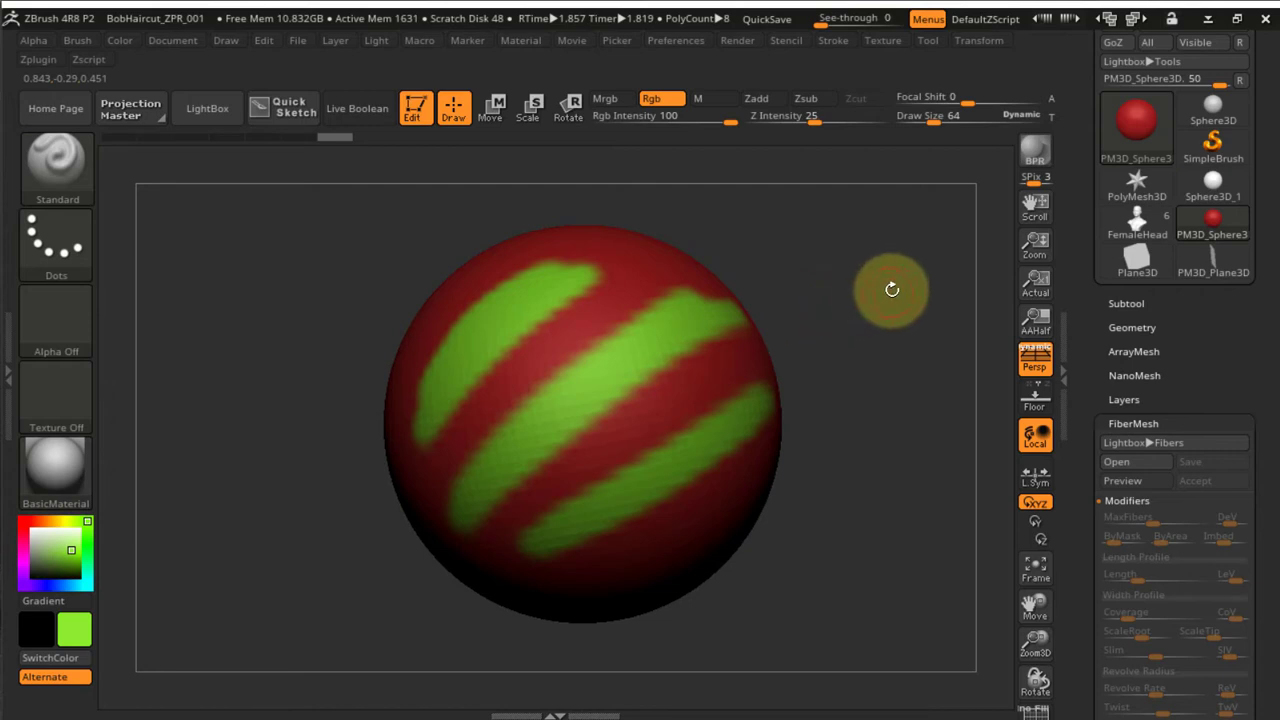
{"action": "left_click_drag", "start_coordinate": [838, 339], "coordinate": [878, 262]}
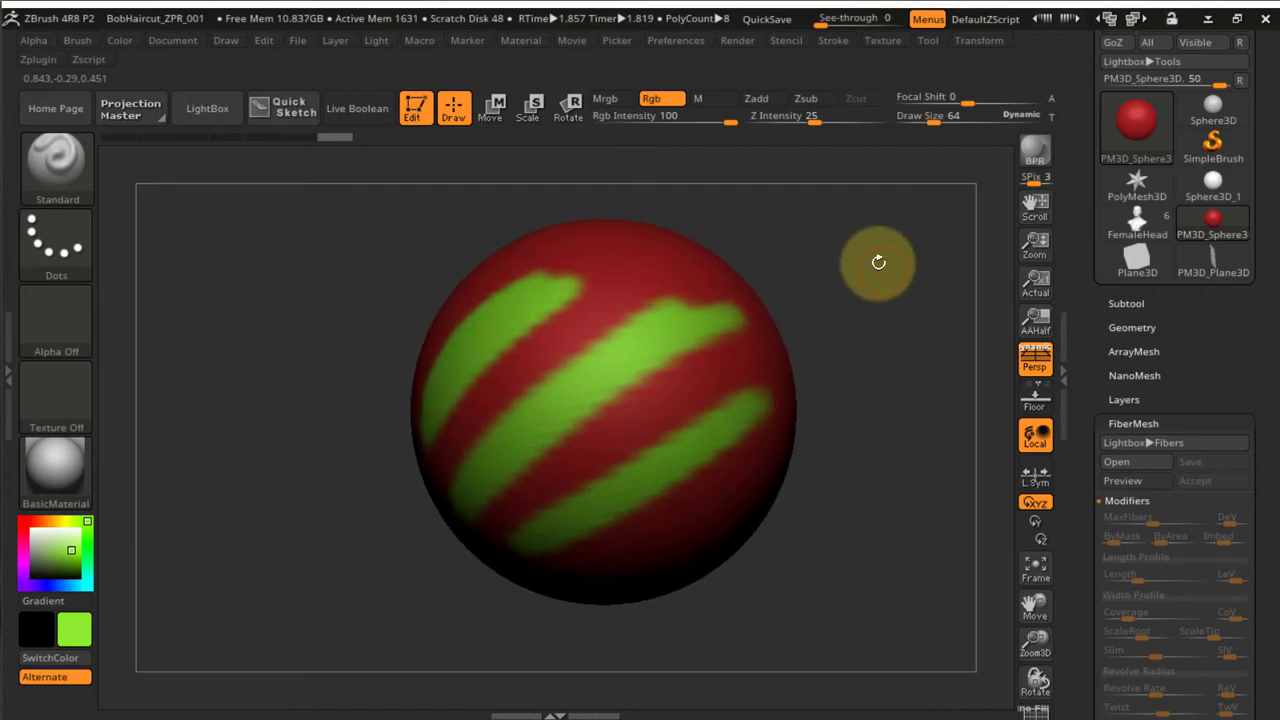
Turn on the FiberMesh preview for the striped sphere and view the fibers from slightly different angles
{"action": "left_click", "coordinate": [1123, 482]}
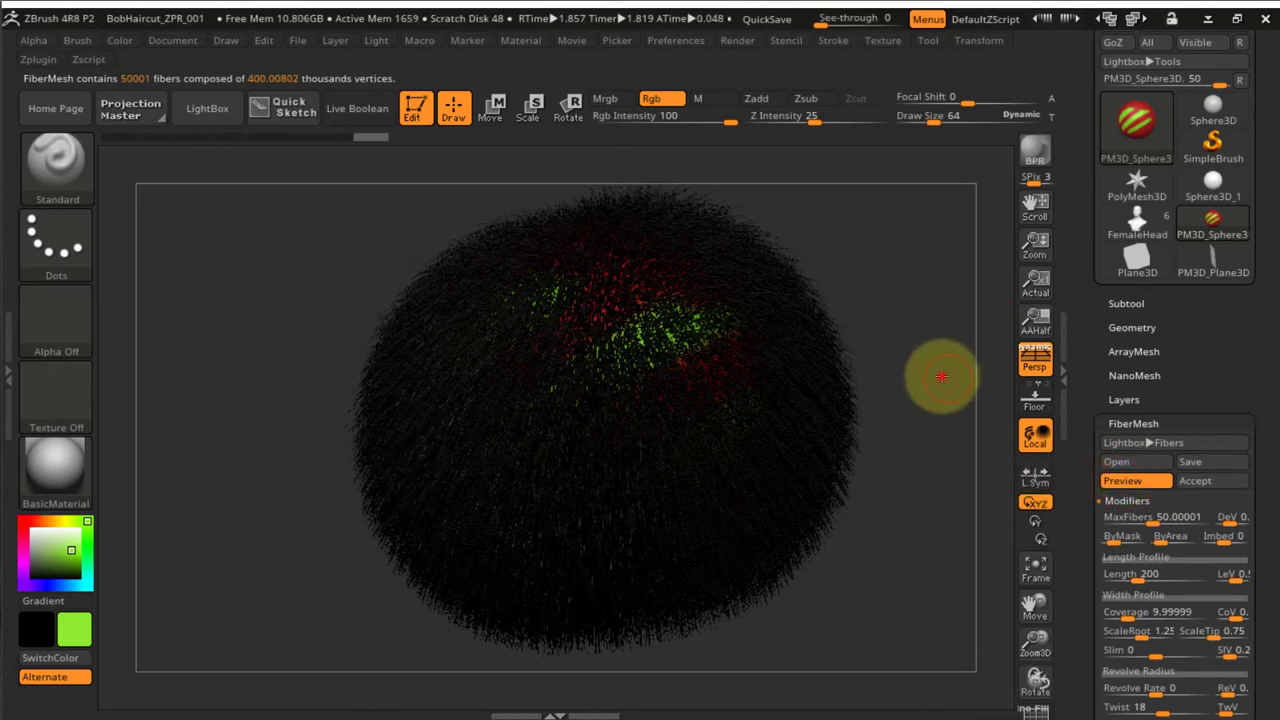
{"action": "left_click_drag", "start_coordinate": [943, 375], "coordinate": [949, 382]}
{"action": "left_click_drag", "start_coordinate": [937, 425], "coordinate": [953, 390]}
{"action": "left_click_drag", "start_coordinate": [929, 414], "coordinate": [947, 385]}
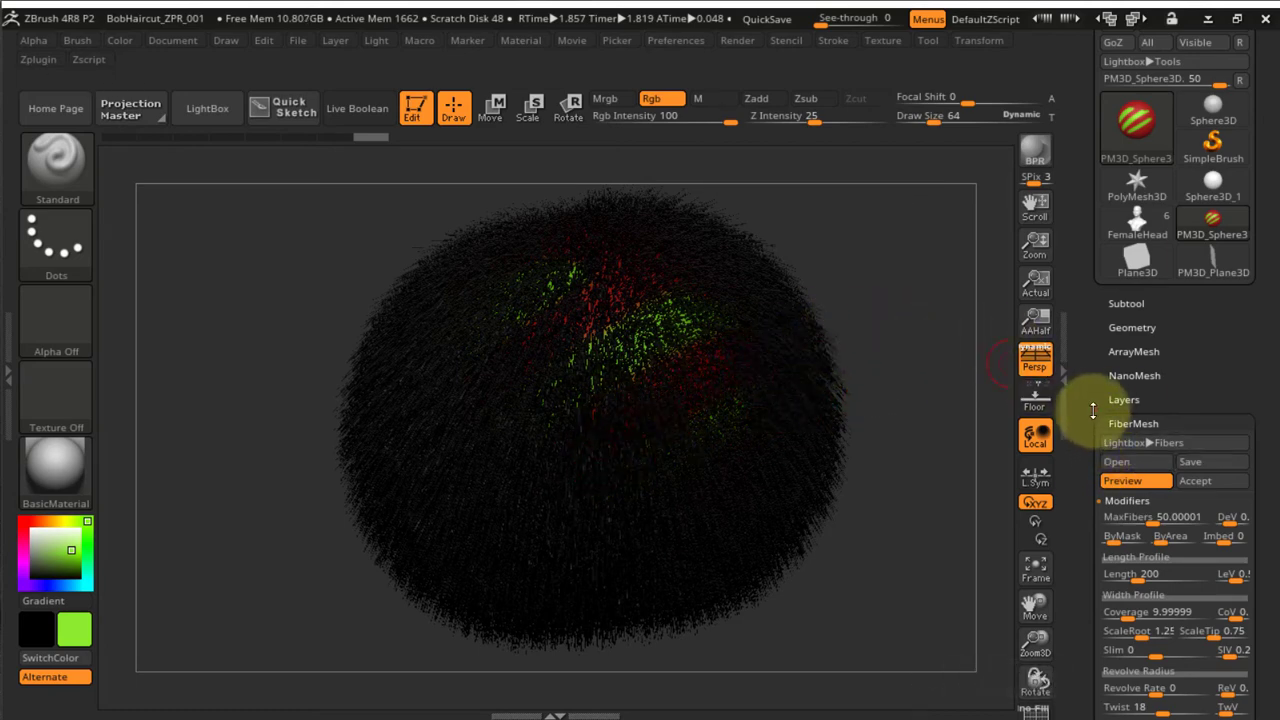
Set the fibers' Tip Colorize (TColor) modifier to 0 in the FiberMesh color settings
{"action": "left_click_drag", "start_coordinate": [1094, 410], "coordinate": [1096, 292]}
{"action": "left_click_drag", "start_coordinate": [1084, 356], "coordinate": [1080, 342]}
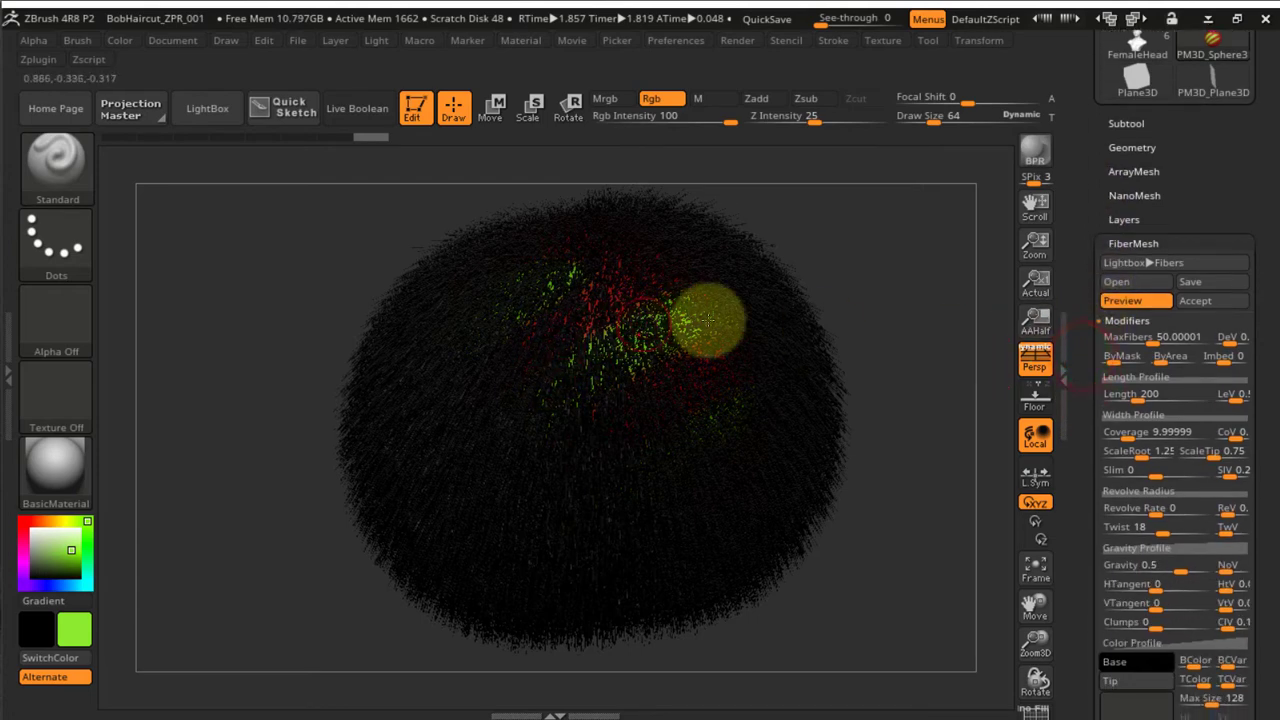
{"action": "left_click_drag", "start_coordinate": [1095, 429], "coordinate": [1086, 365]}
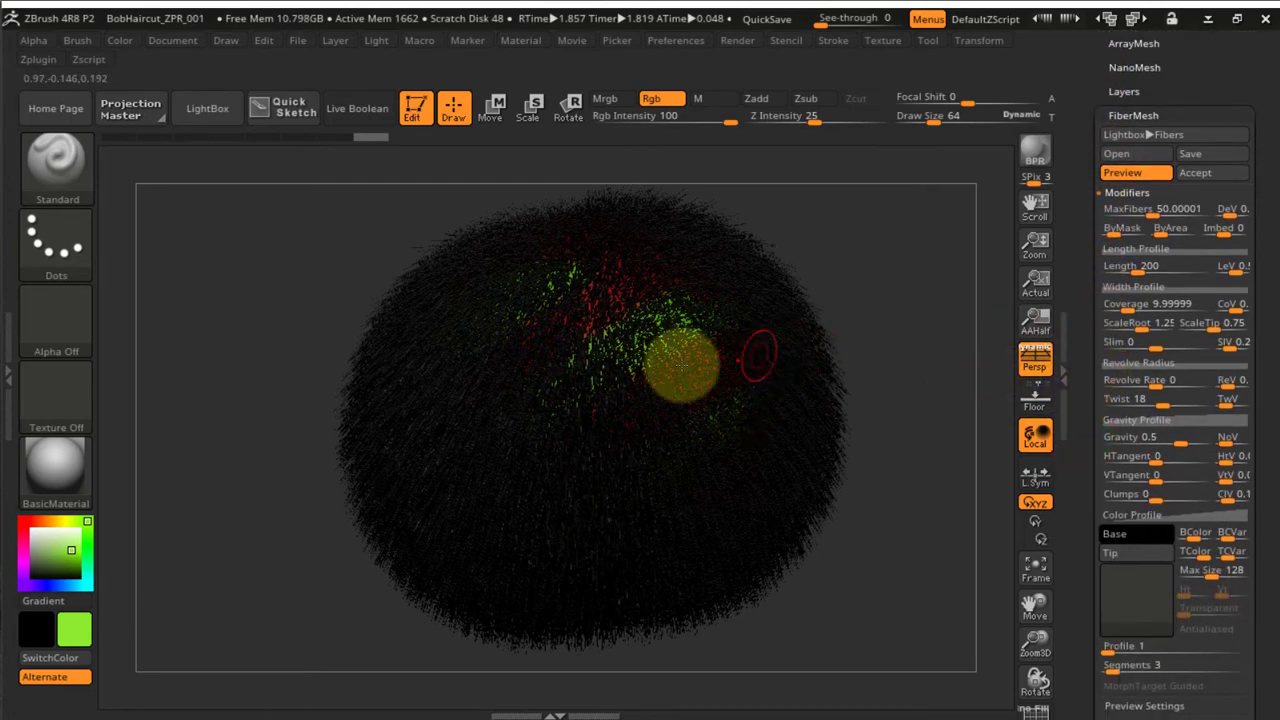
{"action": "left_click_drag", "start_coordinate": [1094, 509], "coordinate": [1126, 426]}
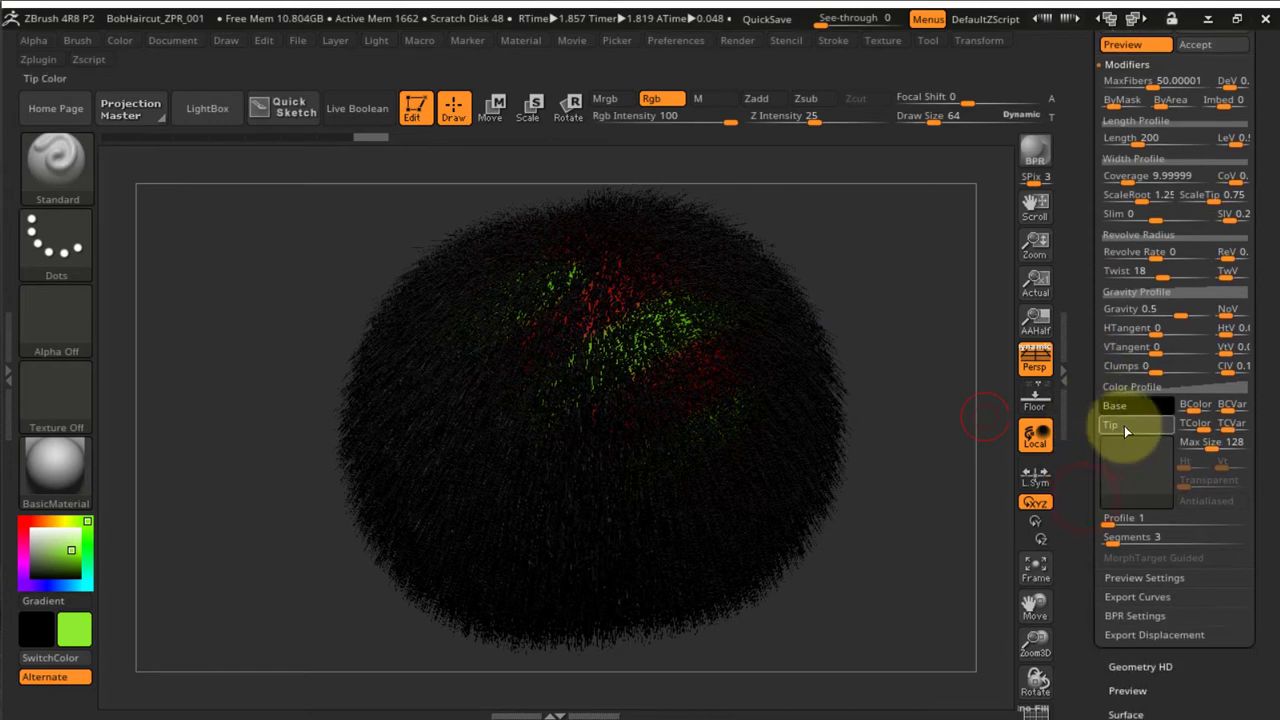
{"action": "mouse_move", "coordinate": [1133, 406]}
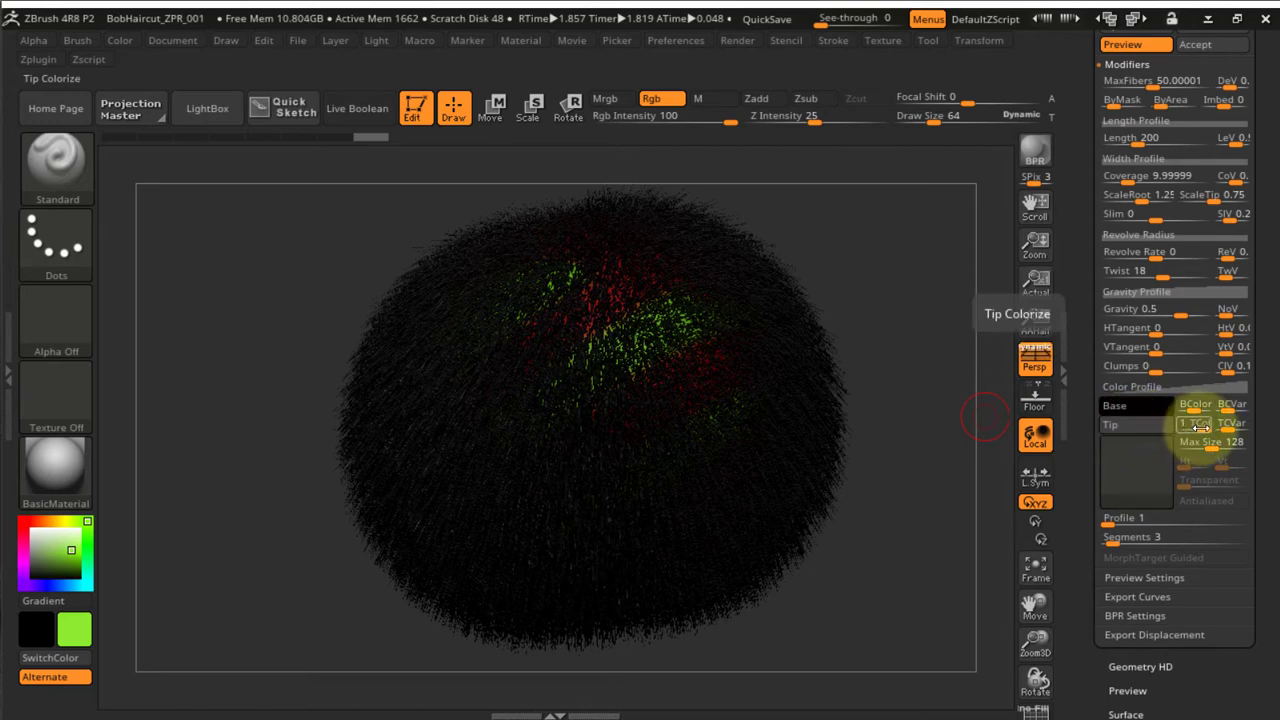
{"action": "left_click_drag", "start_coordinate": [1196, 425], "coordinate": [1100, 427]}
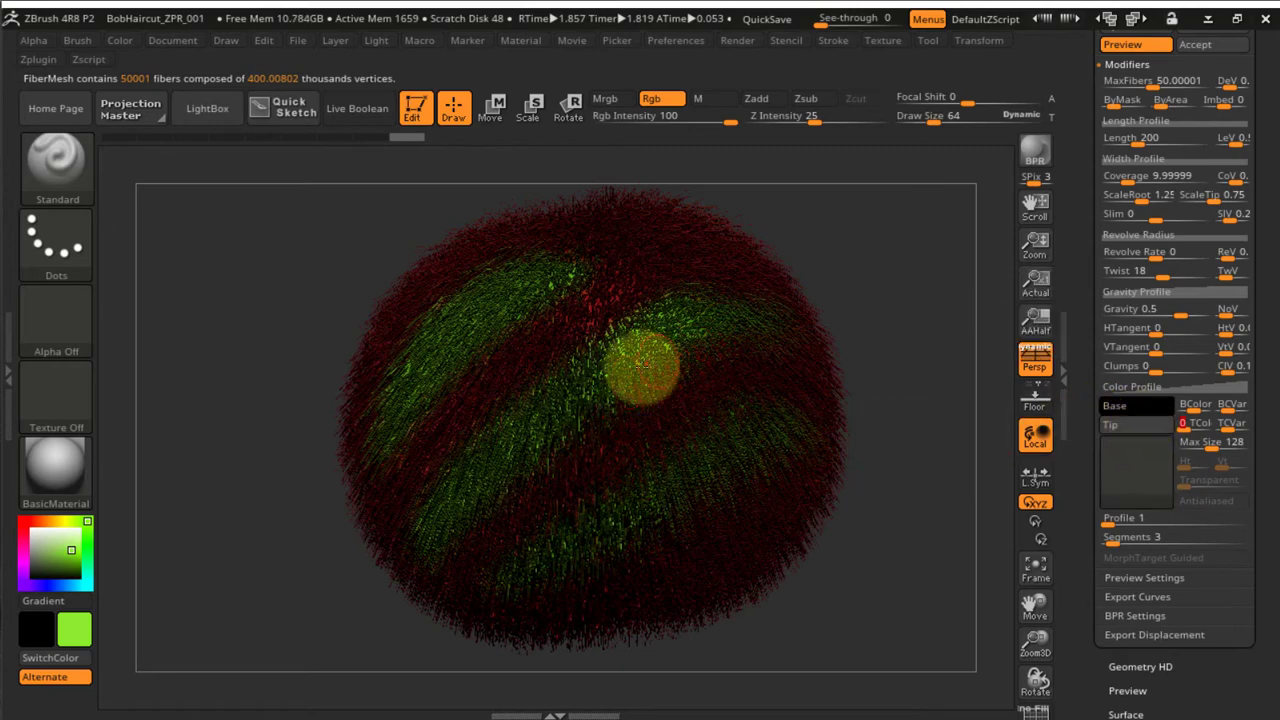
Render the polypaint-colored fibers with Best Preview Render and turn off the FiberMesh preview
{"action": "left_click_drag", "start_coordinate": [866, 283], "coordinate": [988, 366]}
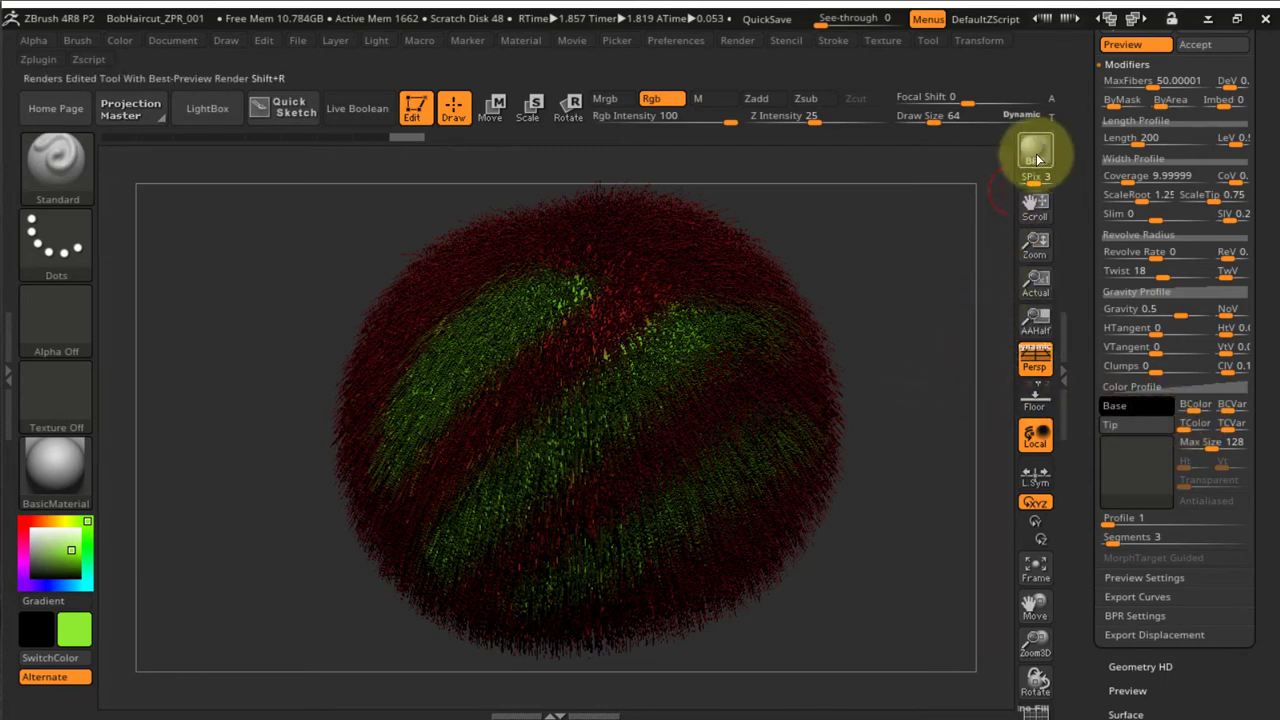
{"action": "left_click", "coordinate": [1035, 150]}
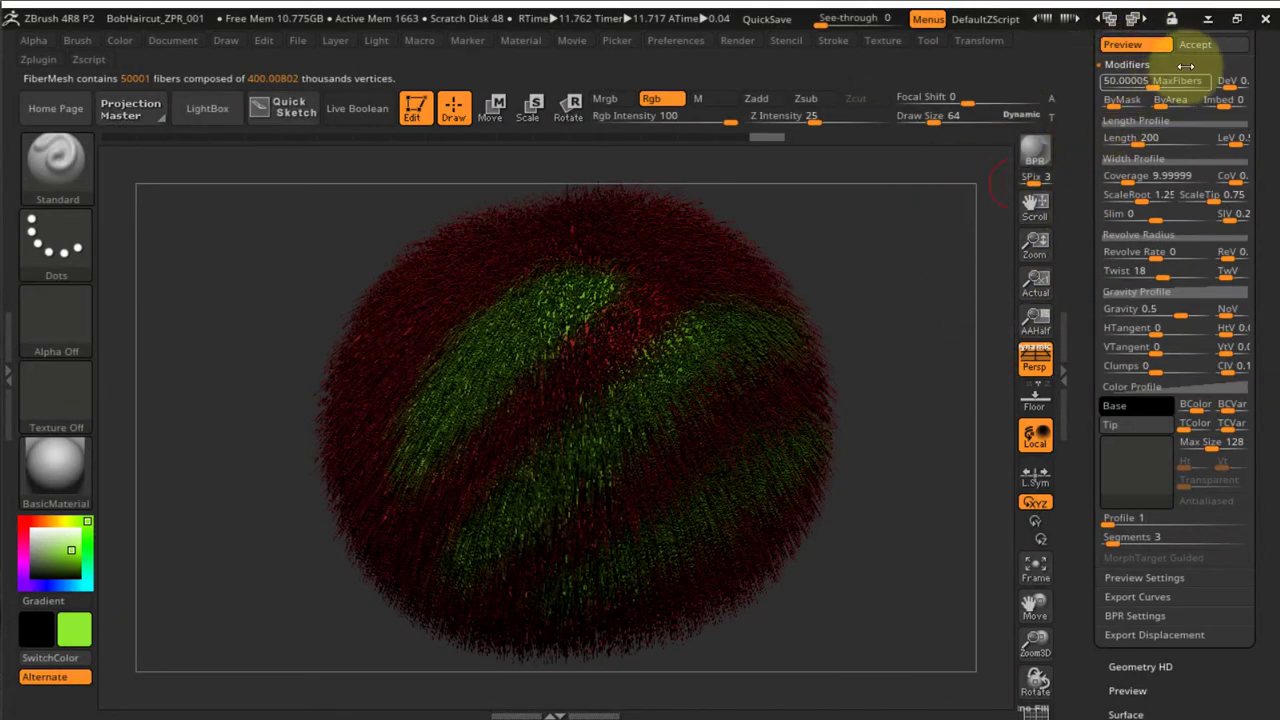
{"action": "left_click", "coordinate": [1123, 44]}
{"action": "left_click_drag", "start_coordinate": [905, 300], "coordinate": [902, 306]}
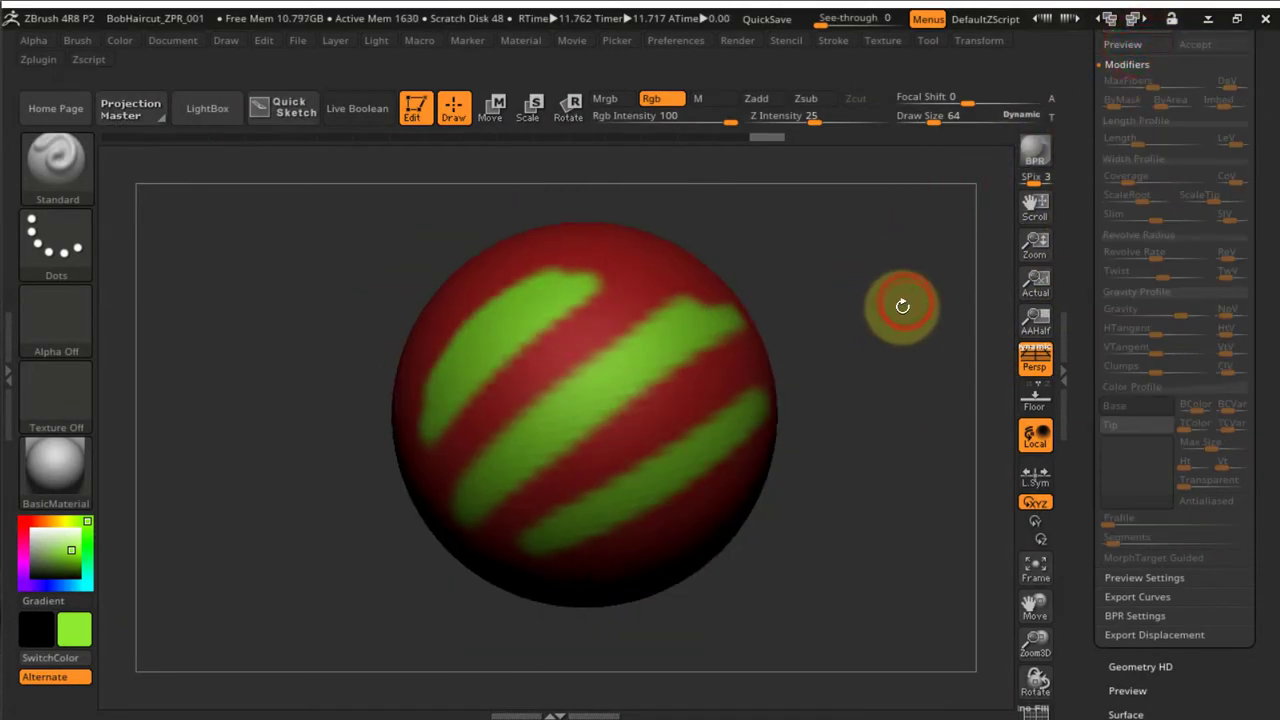
Show the sphere's PolyFrame and turn off polypaint for the PM3D_Sphere3D subtool
{"action": "key", "text": "shift+f"}
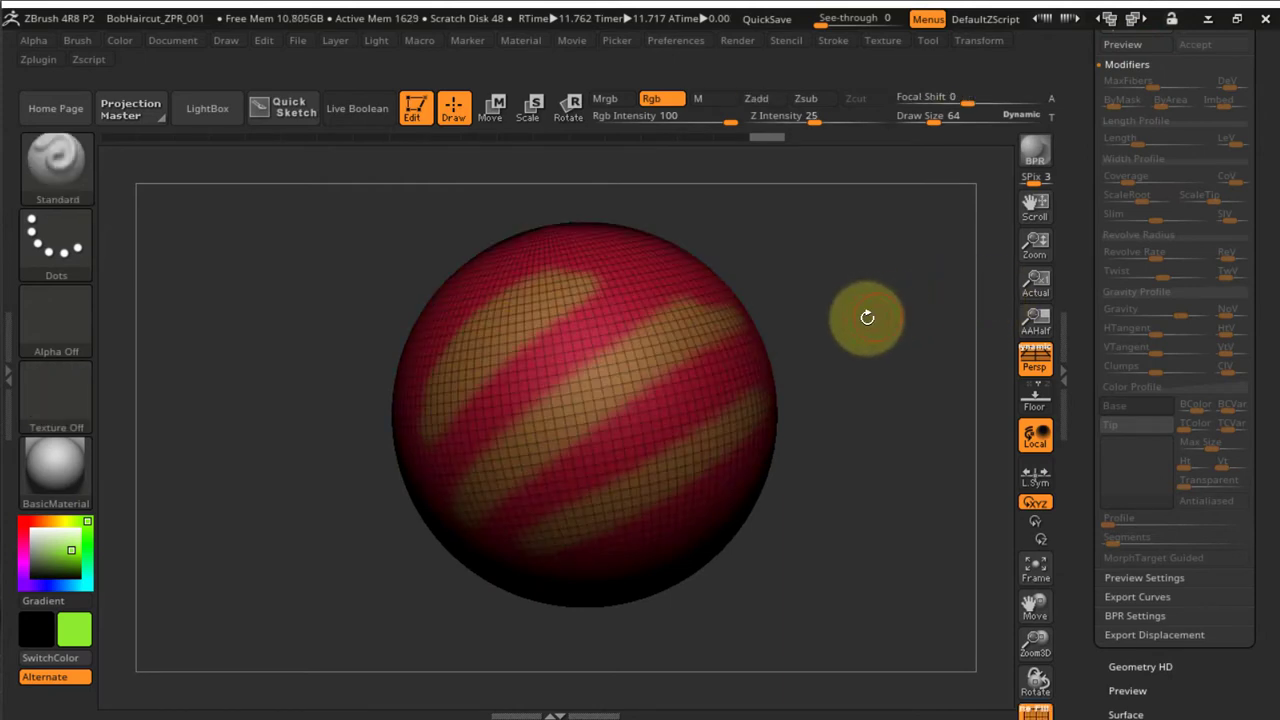
{"action": "left_click_drag", "start_coordinate": [890, 293], "coordinate": [894, 357]}
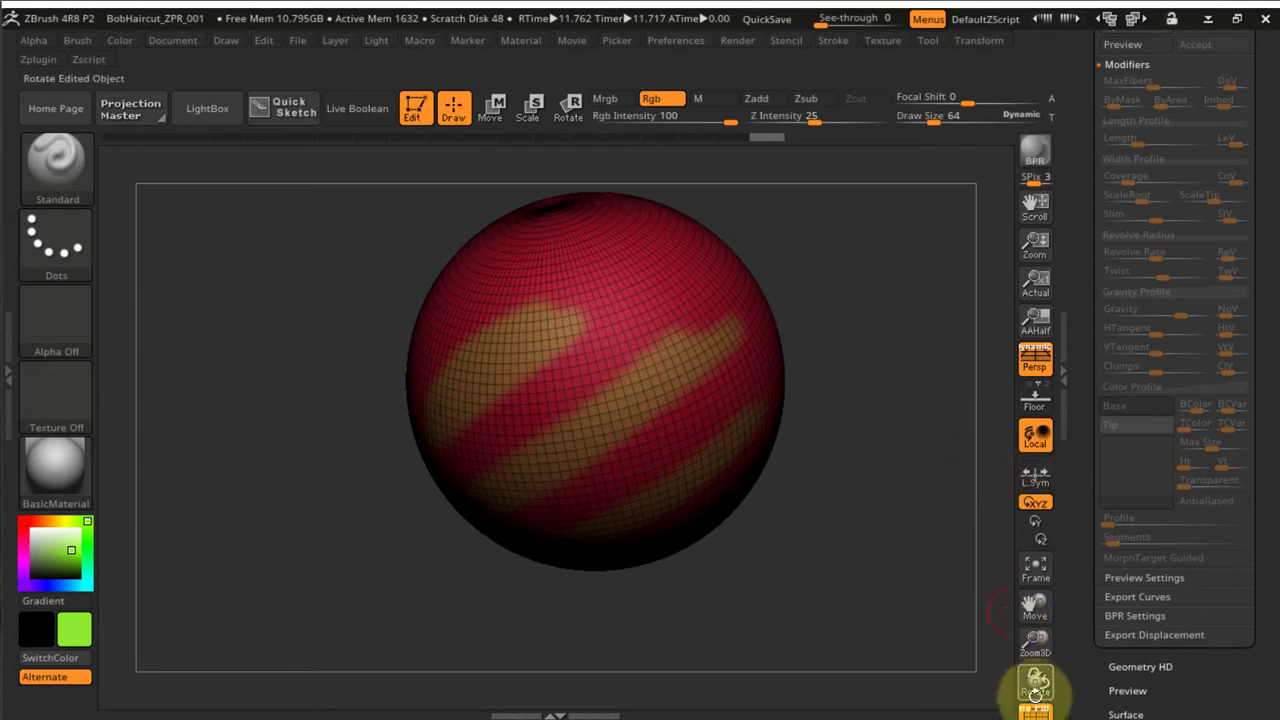
{"action": "left_click_drag", "start_coordinate": [1085, 338], "coordinate": [1082, 545]}
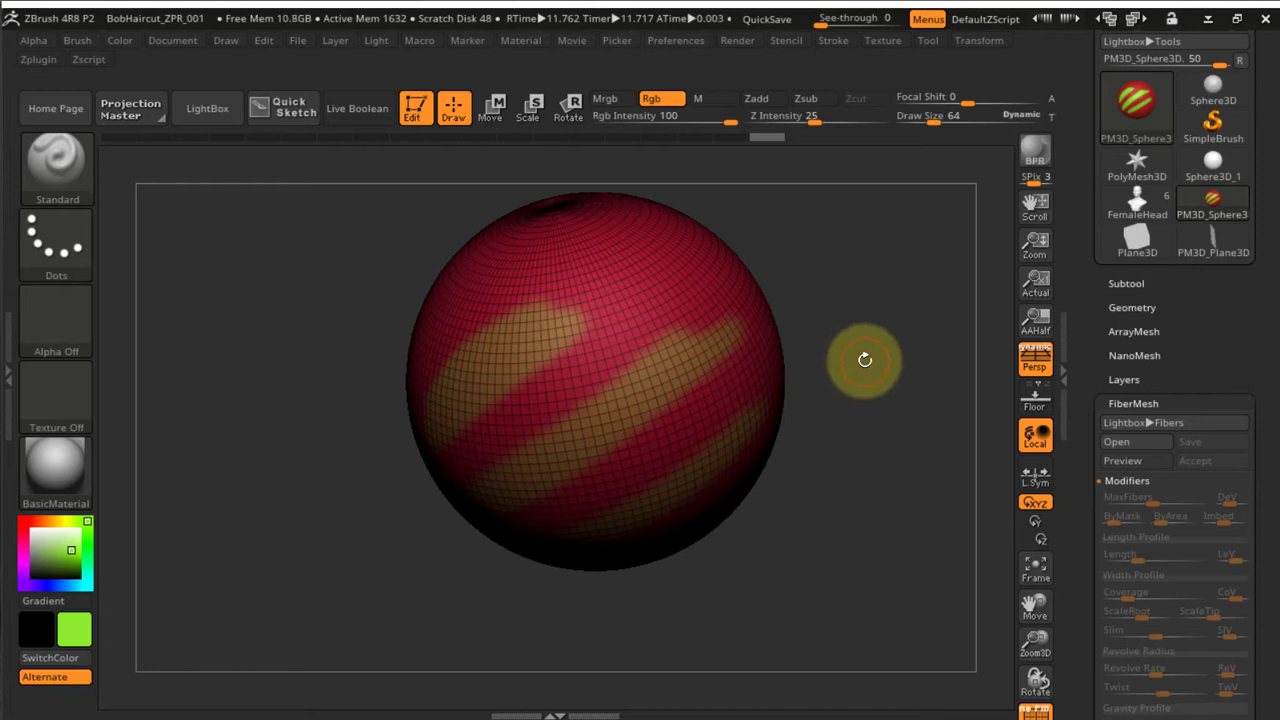
{"action": "left_click", "coordinate": [1131, 307]}
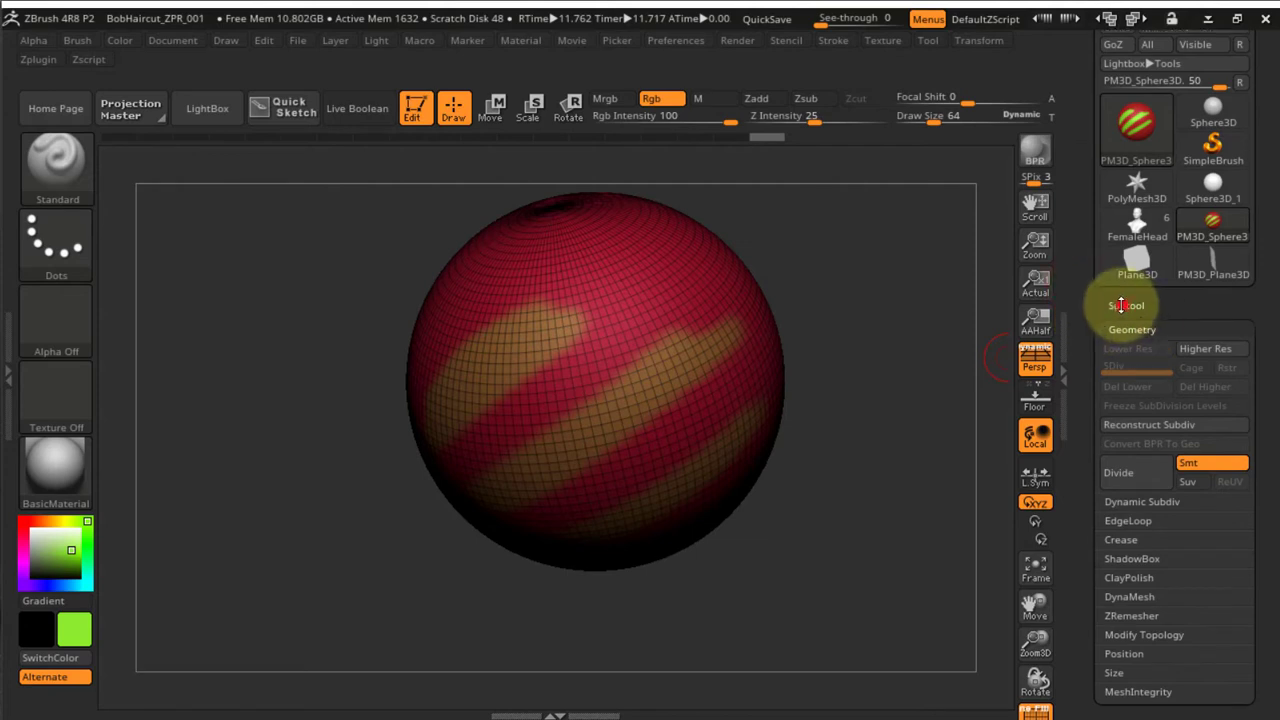
{"action": "left_click", "coordinate": [1081, 283]}
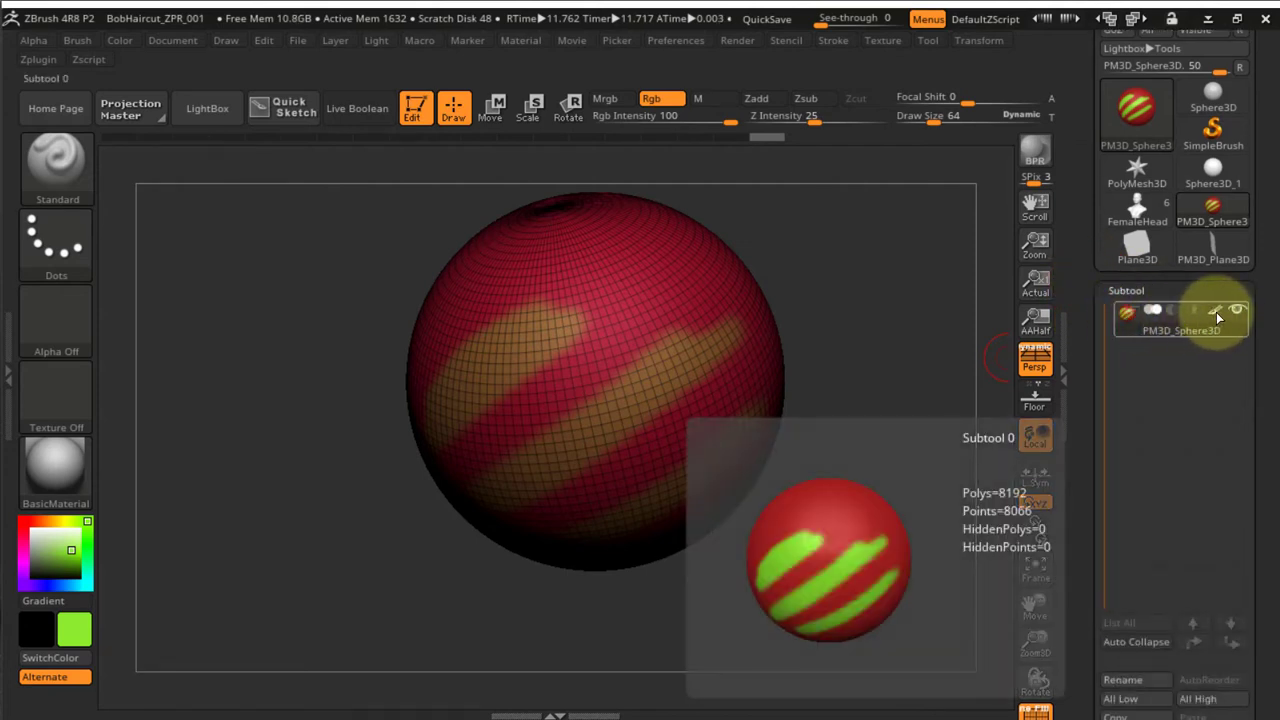
{"action": "left_click", "coordinate": [1217, 311]}
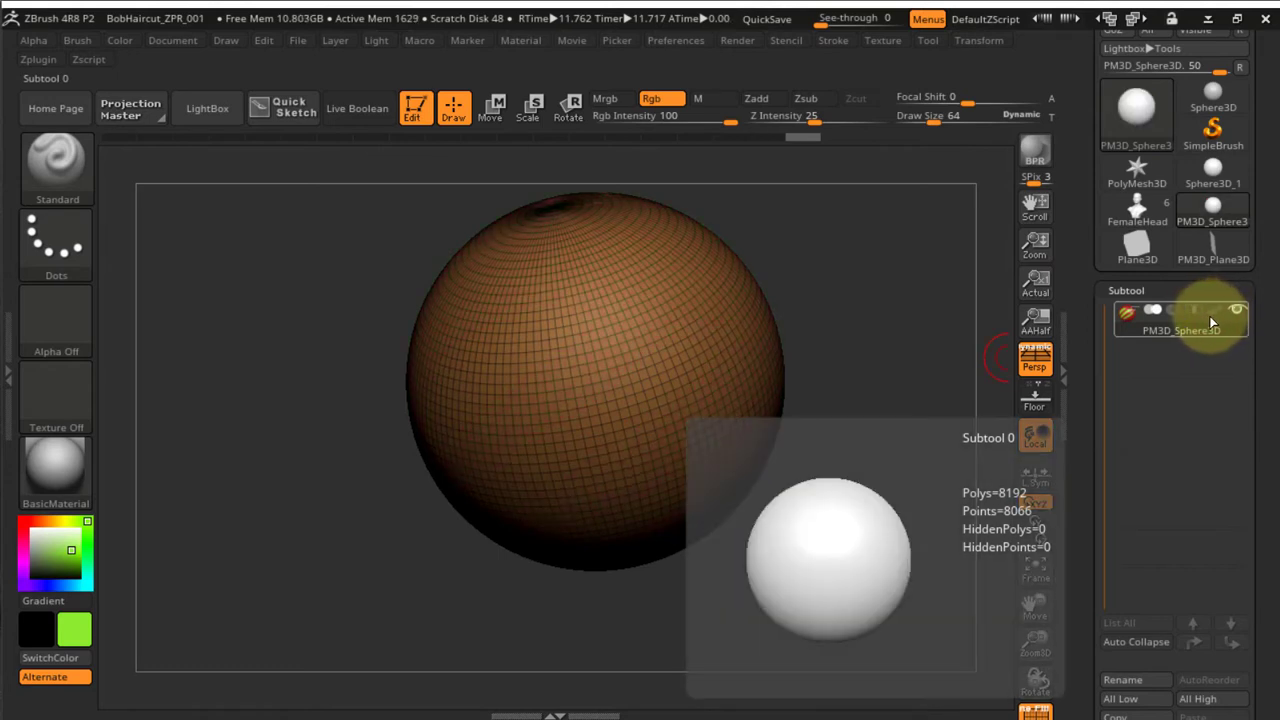
{"action": "left_click", "coordinate": [1217, 311]}
{"action": "left_click", "coordinate": [1220, 310]}
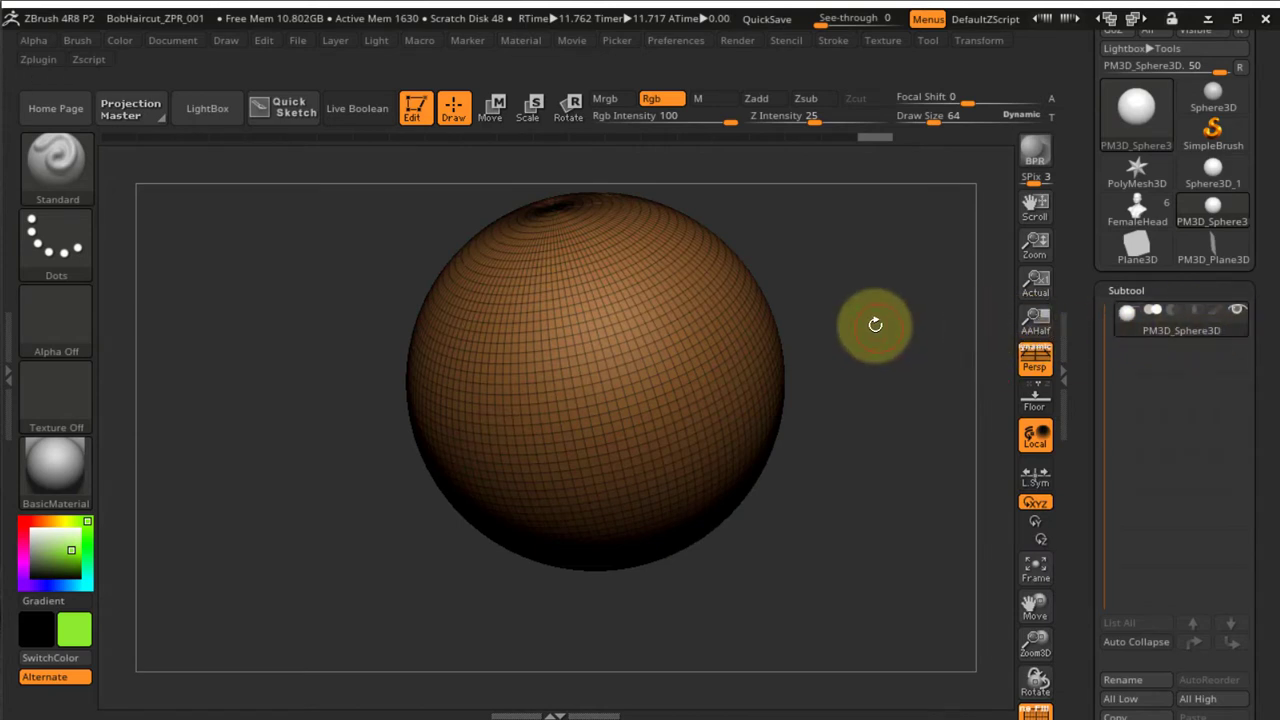
Set the current color to white (255, 255, 255)
{"action": "left_click", "coordinate": [45, 537]}
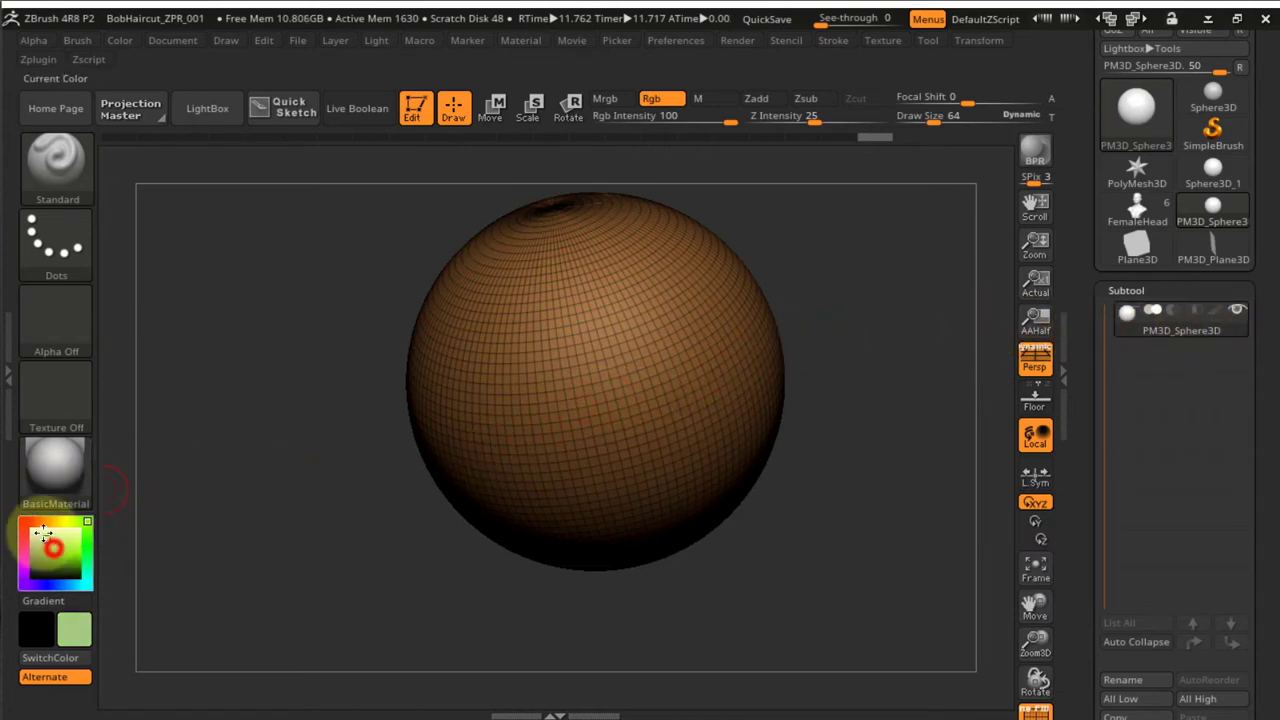
{"action": "left_click", "coordinate": [40, 534]}
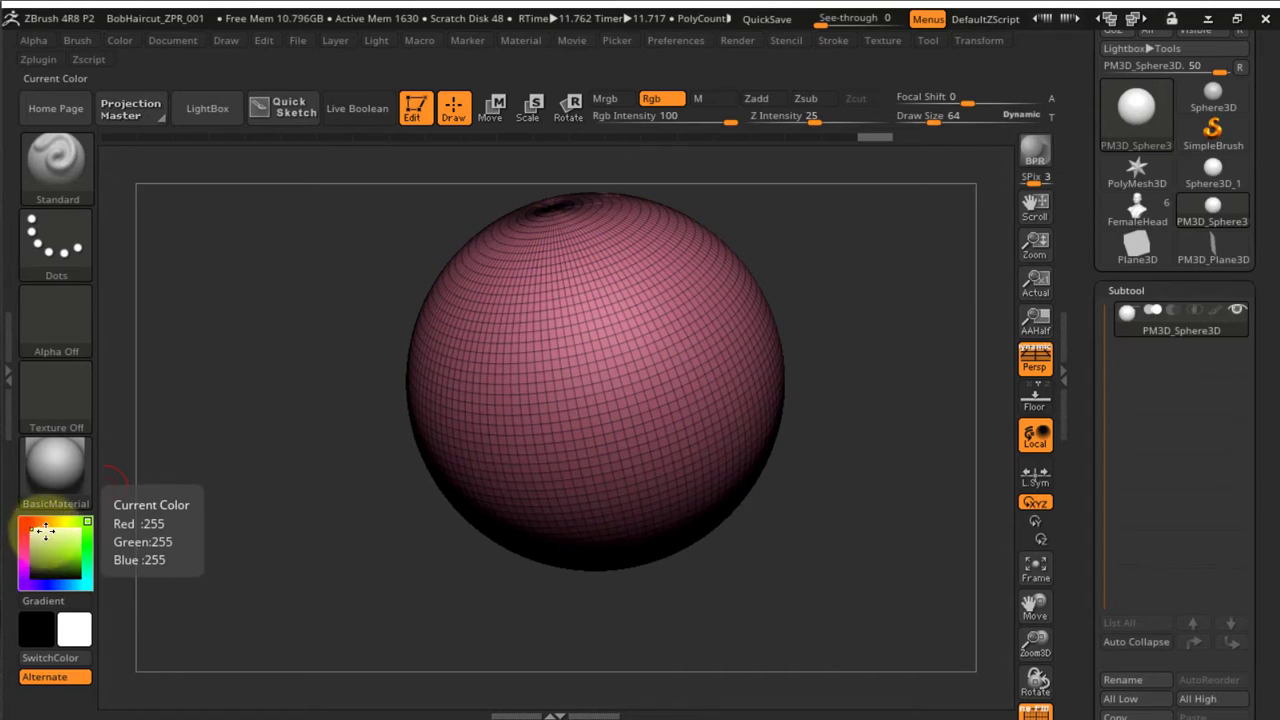
{"action": "left_click_drag", "start_coordinate": [48, 541], "coordinate": [28, 518]}
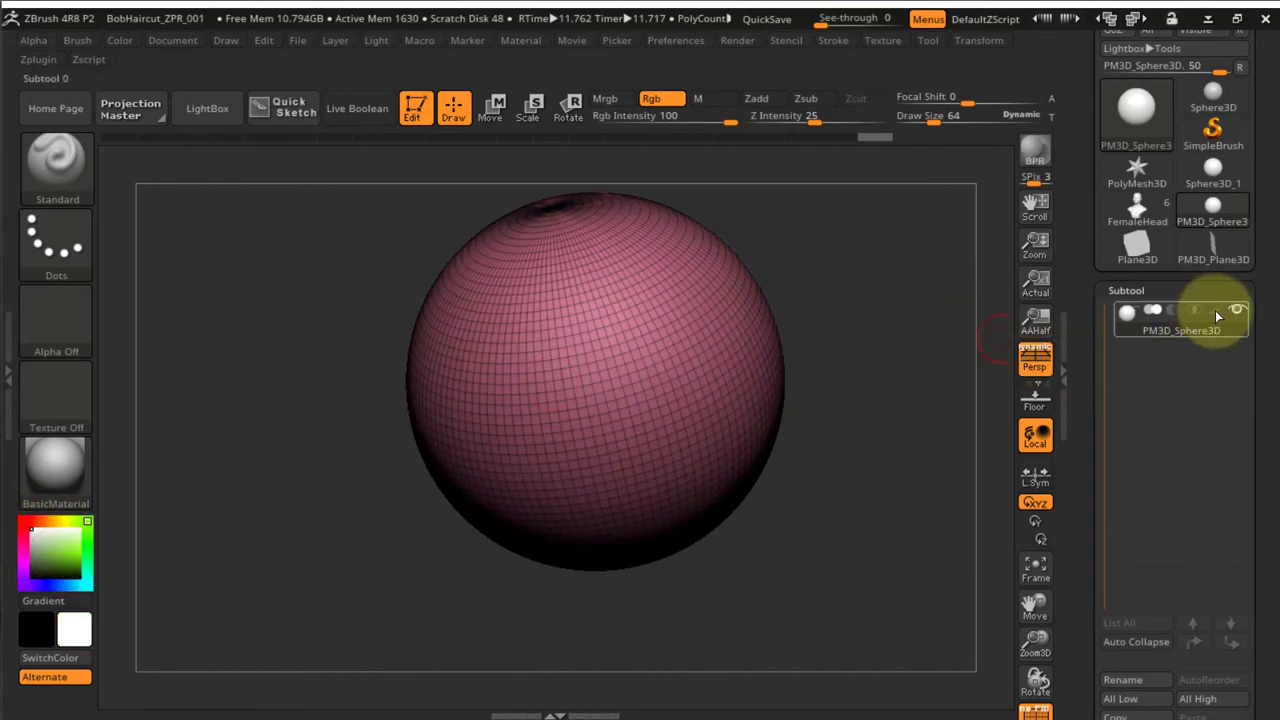
Toggle the sphere's polypaint and try other current colors in the color picker, returning the current color to white
{"action": "left_click", "coordinate": [1215, 311]}
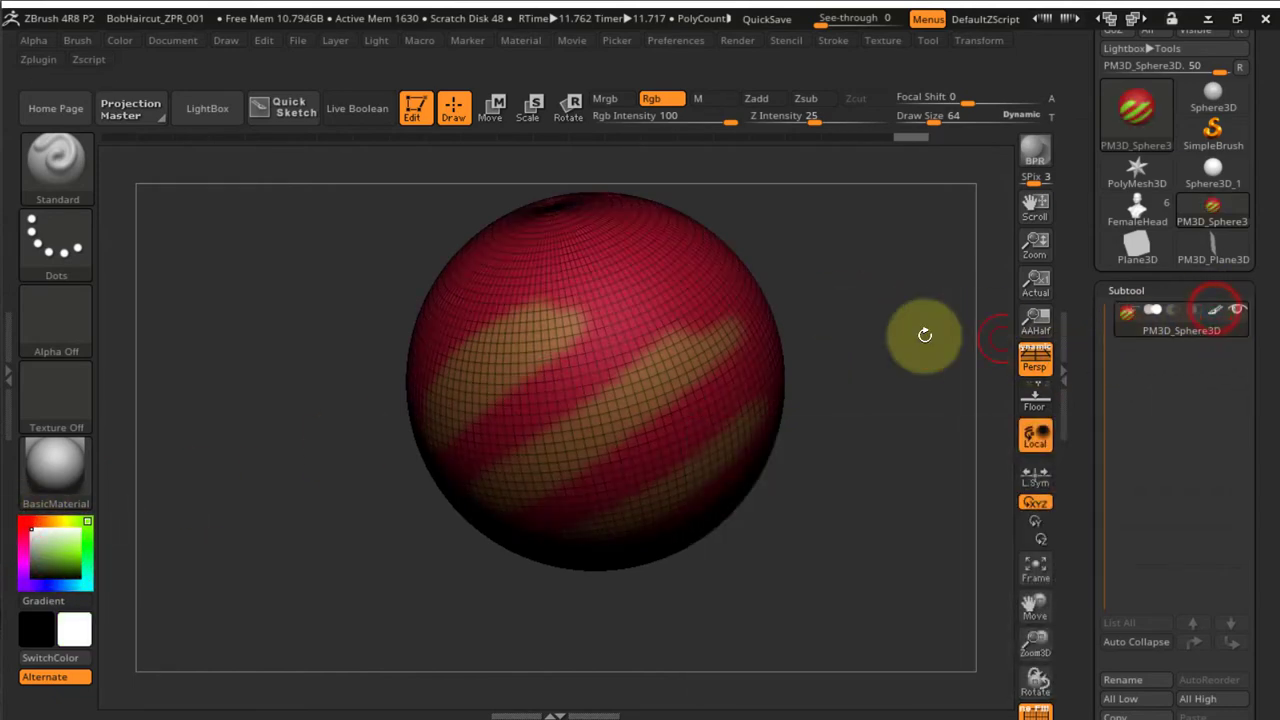
{"action": "left_click", "coordinate": [1215, 311]}
{"action": "left_click", "coordinate": [50, 556]}
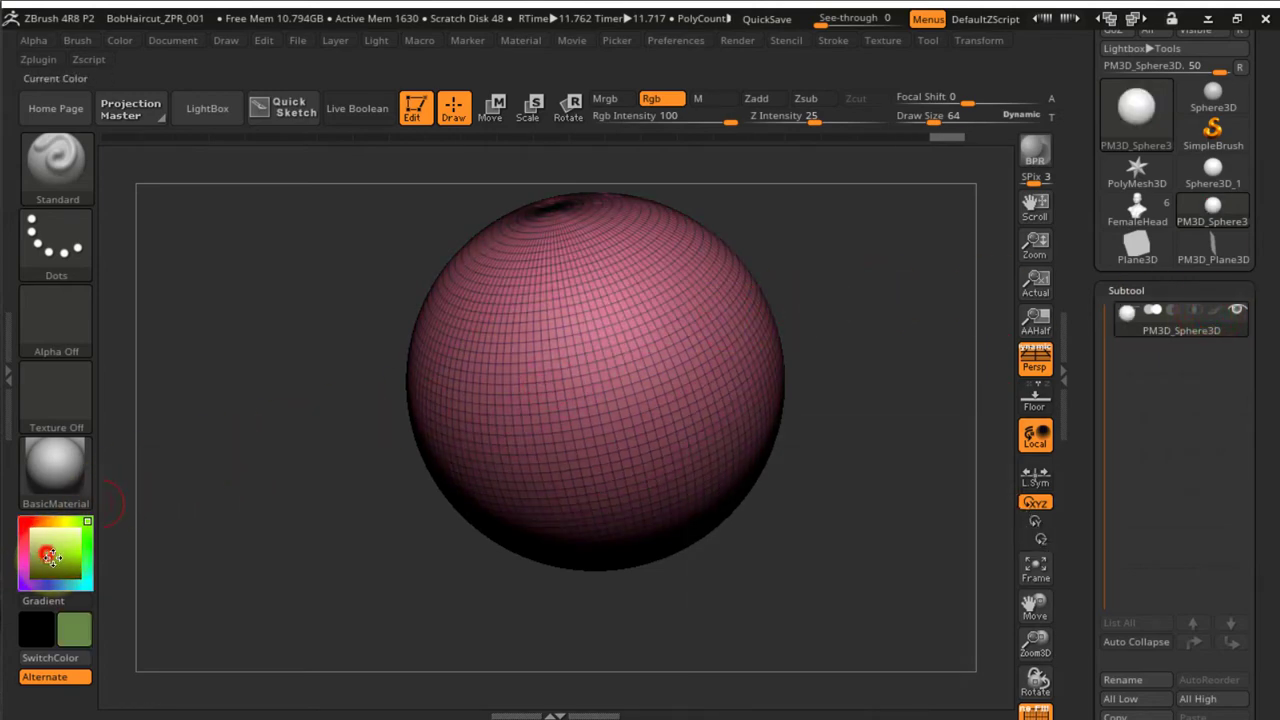
{"action": "left_click", "coordinate": [23, 521]}
{"action": "left_click", "coordinate": [1212, 309]}
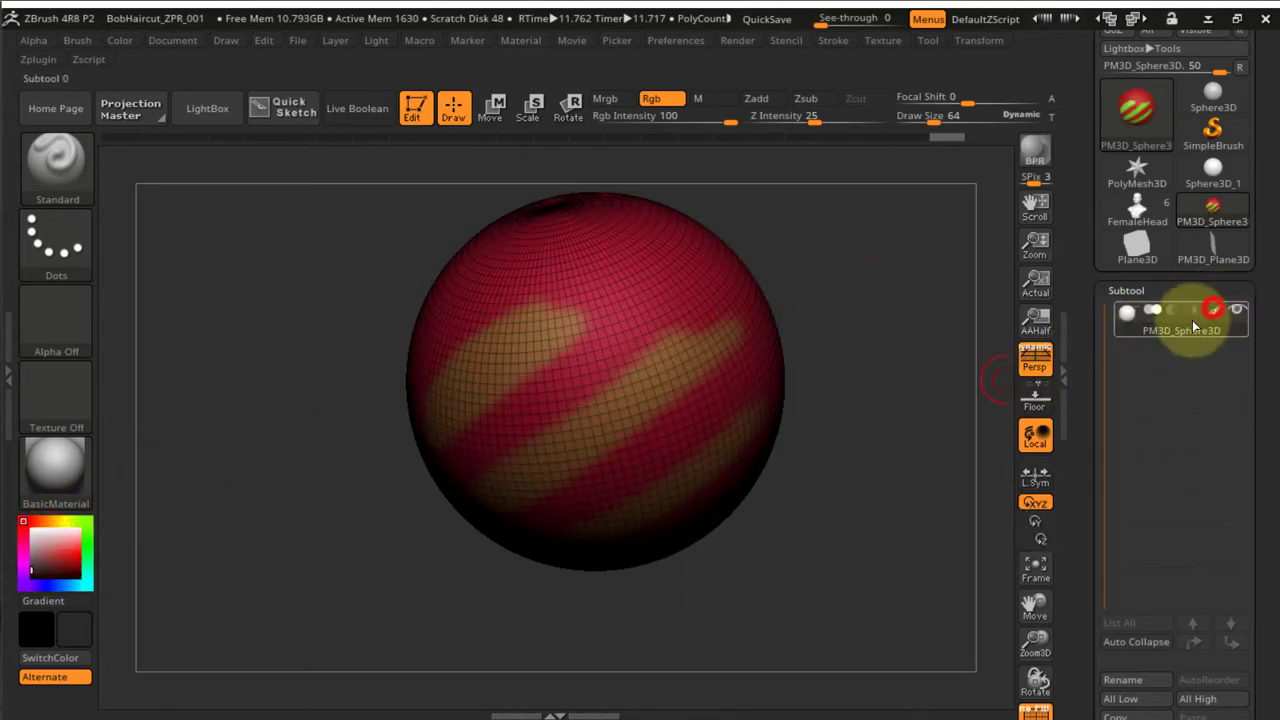
{"action": "mouse_move", "coordinate": [48, 545]}
{"action": "left_mouse_down"}
{"action": "mouse_move", "coordinate": [62, 556]}
{"action": "mouse_move", "coordinate": [47, 536]}
{"action": "left_mouse_up"}
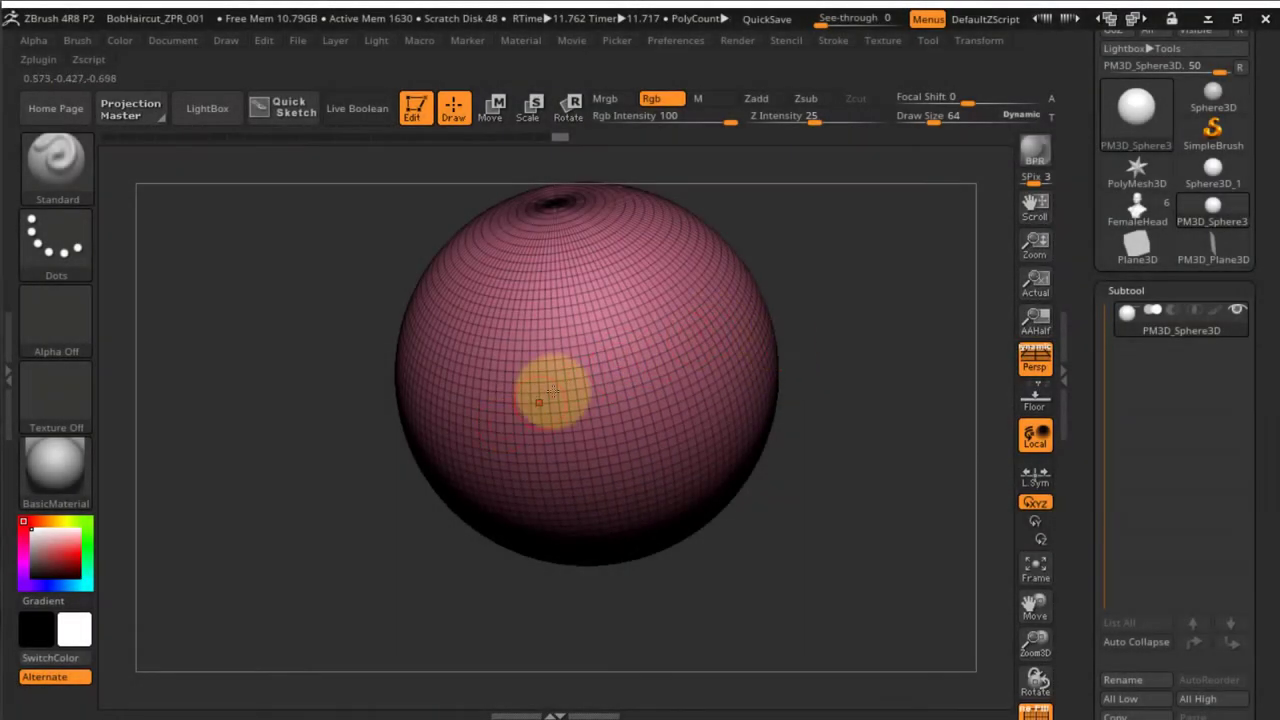
Turn on polypaint for the PM3D_Sphere3D subtool and generate its polygroups from the polypaint colors
{"action": "left_click", "coordinate": [1214, 311]}
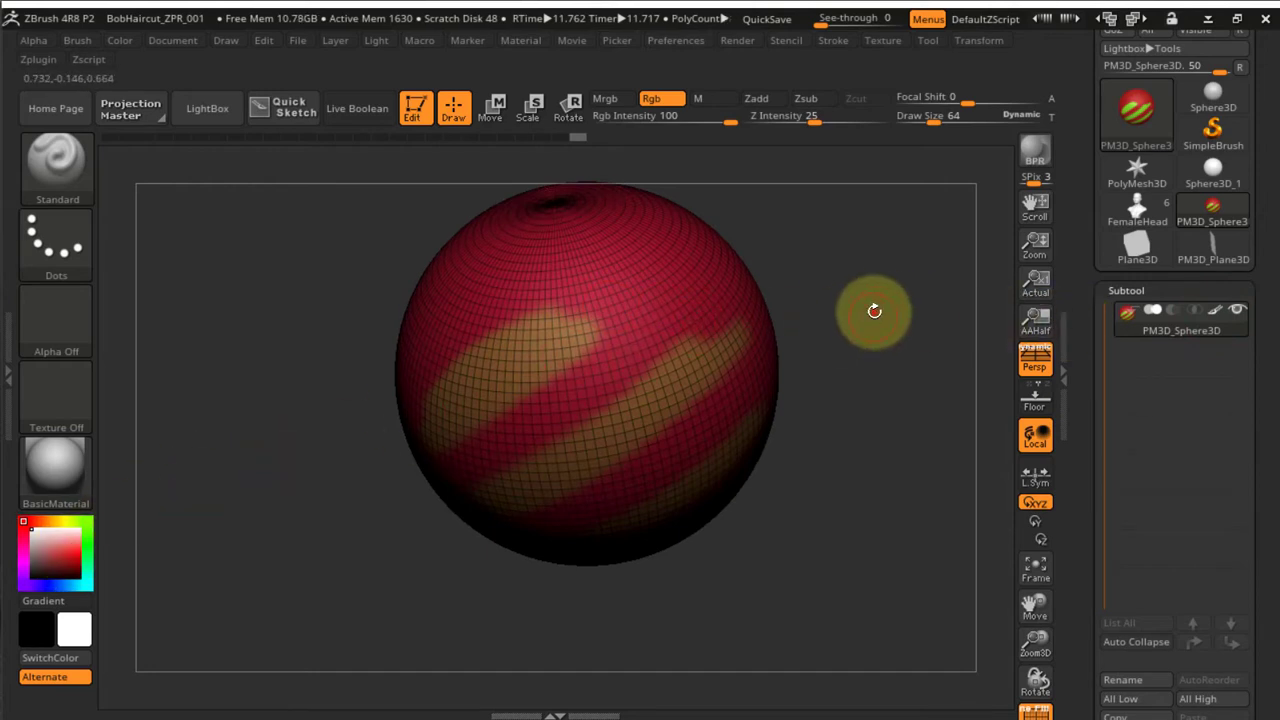
{"action": "left_click_drag", "start_coordinate": [871, 309], "coordinate": [896, 313]}
{"action": "key", "text": "shift"}
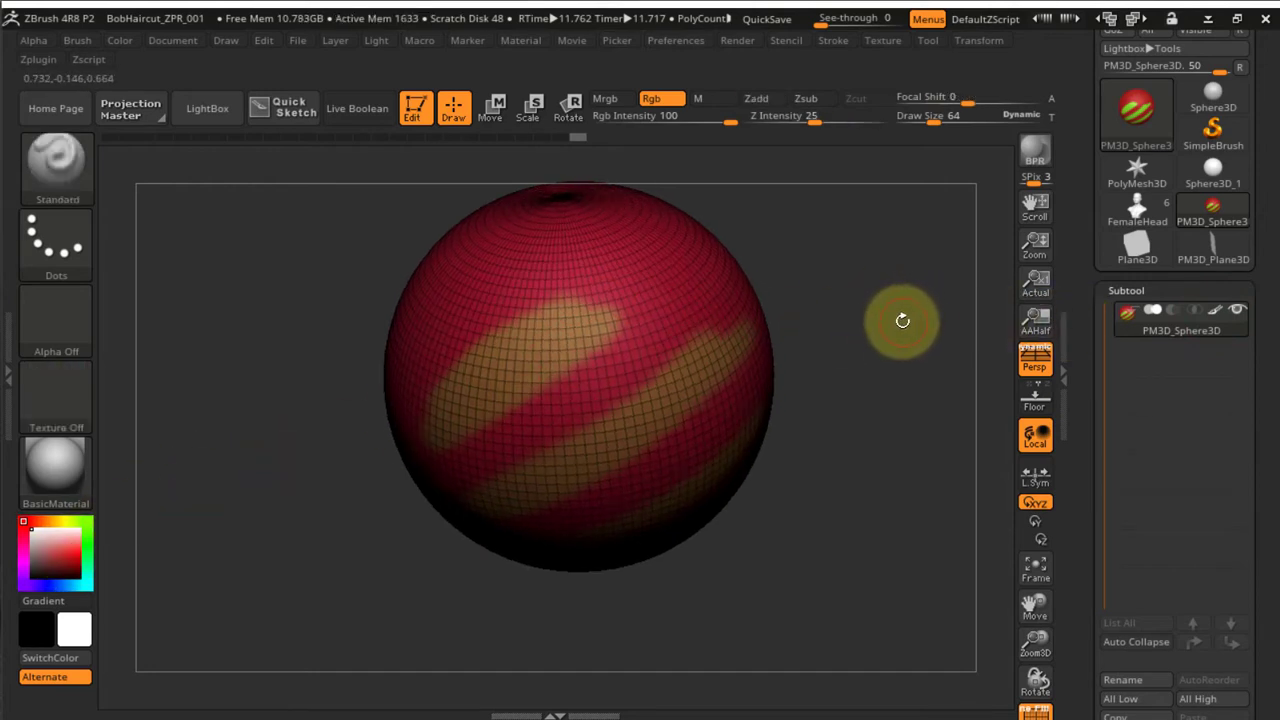
{"action": "key", "text": "shift"}
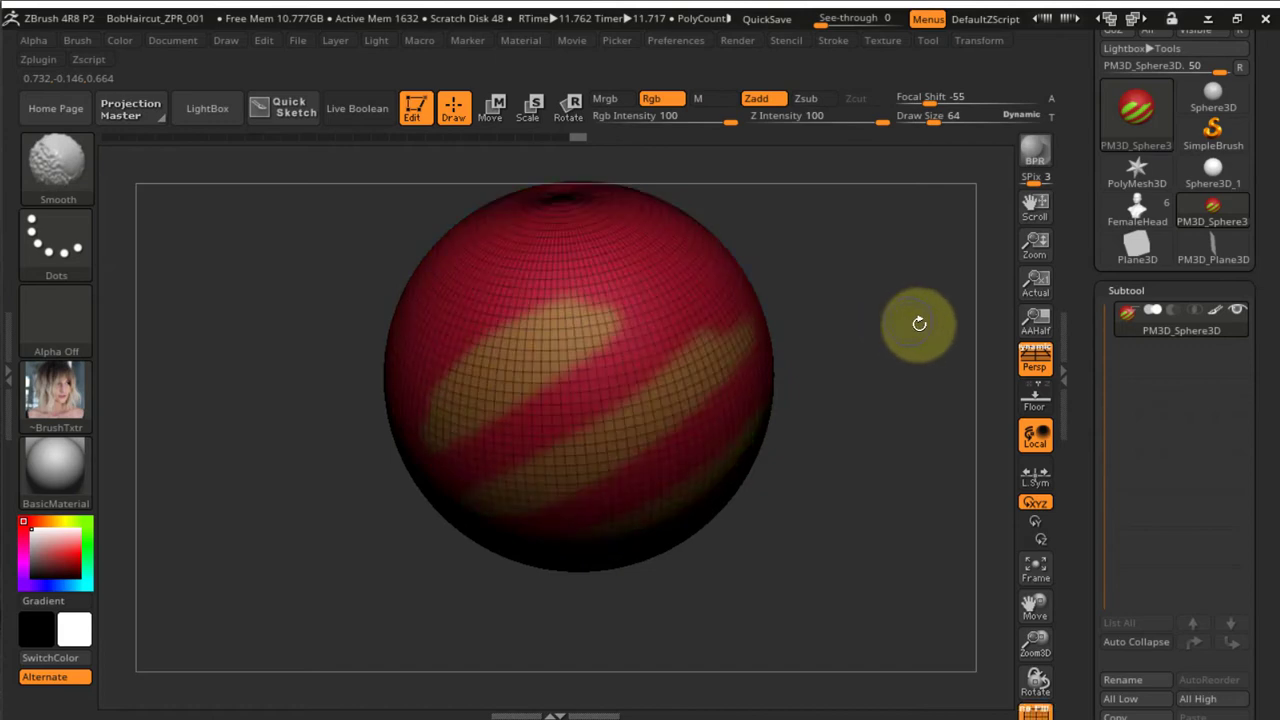
{"action": "left_click_drag", "start_coordinate": [1086, 388], "coordinate": [1086, 214]}
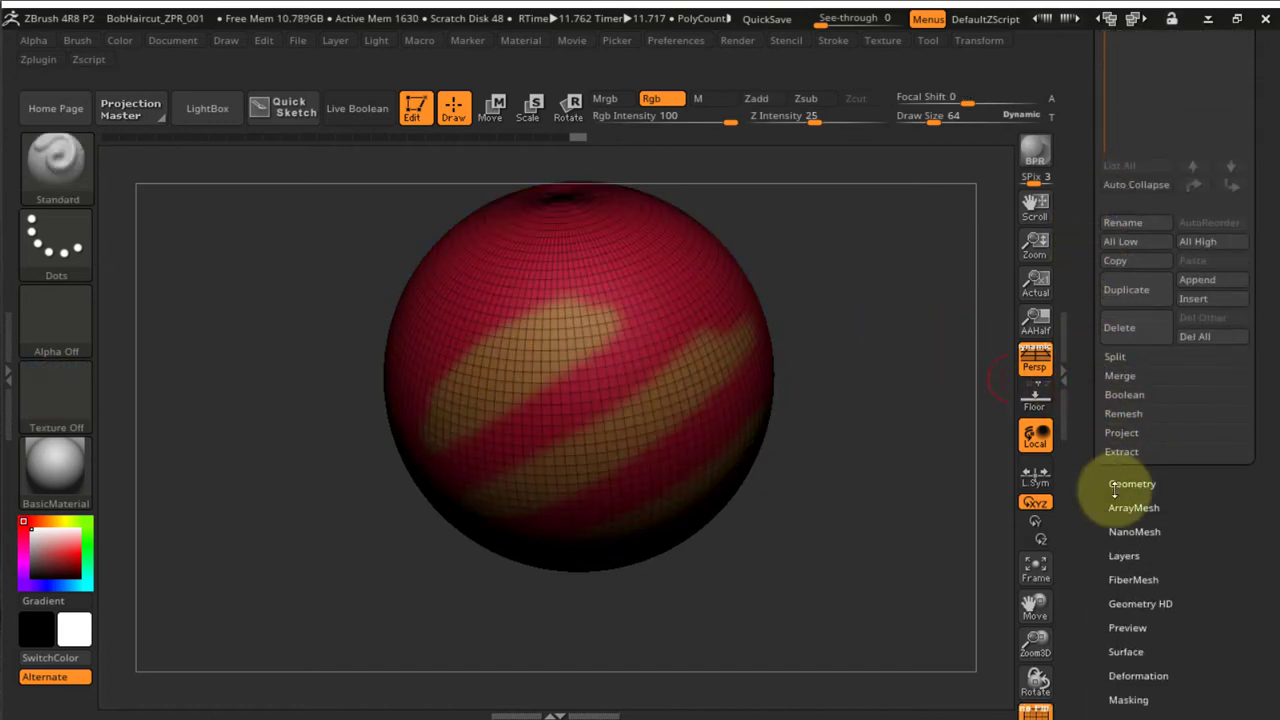
{"action": "left_click_drag", "start_coordinate": [1086, 520], "coordinate": [1101, 445]}
{"action": "mouse_move", "coordinate": [1098, 514]}
{"action": "left_mouse_down"}
{"action": "mouse_move", "coordinate": [1085, 420]}
{"action": "mouse_move", "coordinate": [1094, 537]}
{"action": "left_mouse_up"}
{"action": "left_click", "coordinate": [1131, 497]}
{"action": "left_click_drag", "start_coordinate": [1087, 401], "coordinate": [1090, 500]}
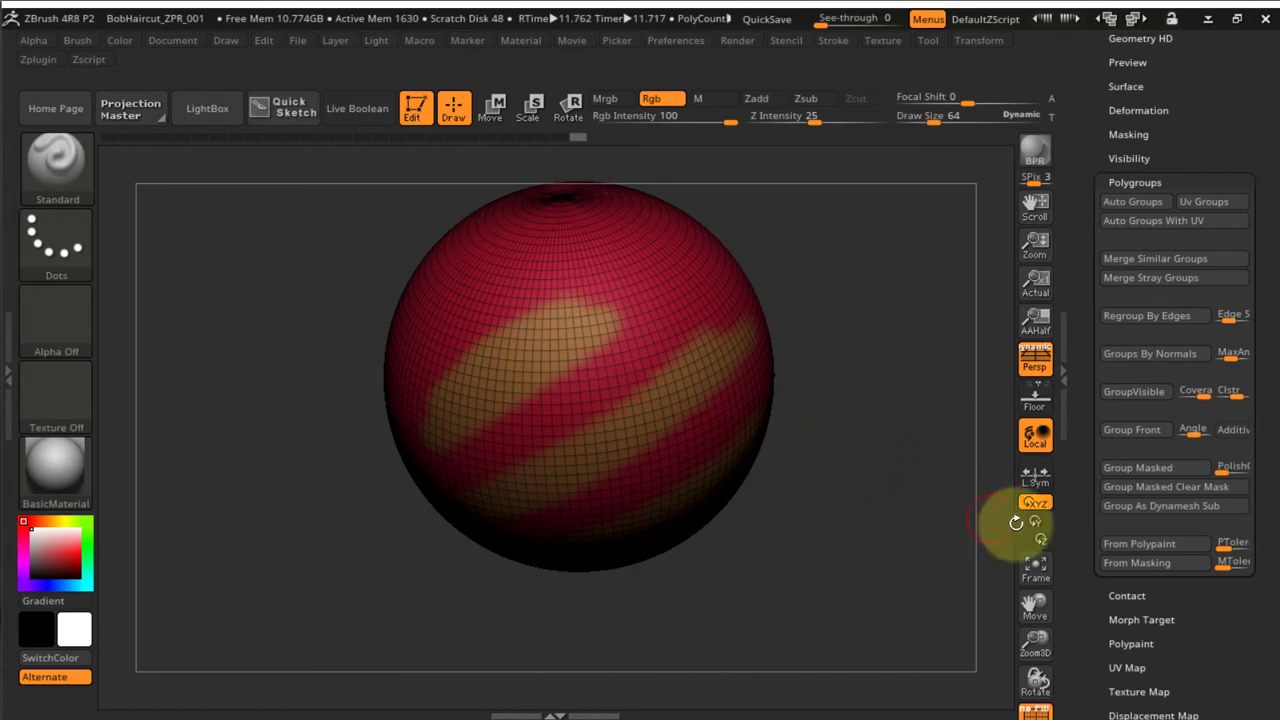
{"action": "left_click", "coordinate": [1137, 544]}
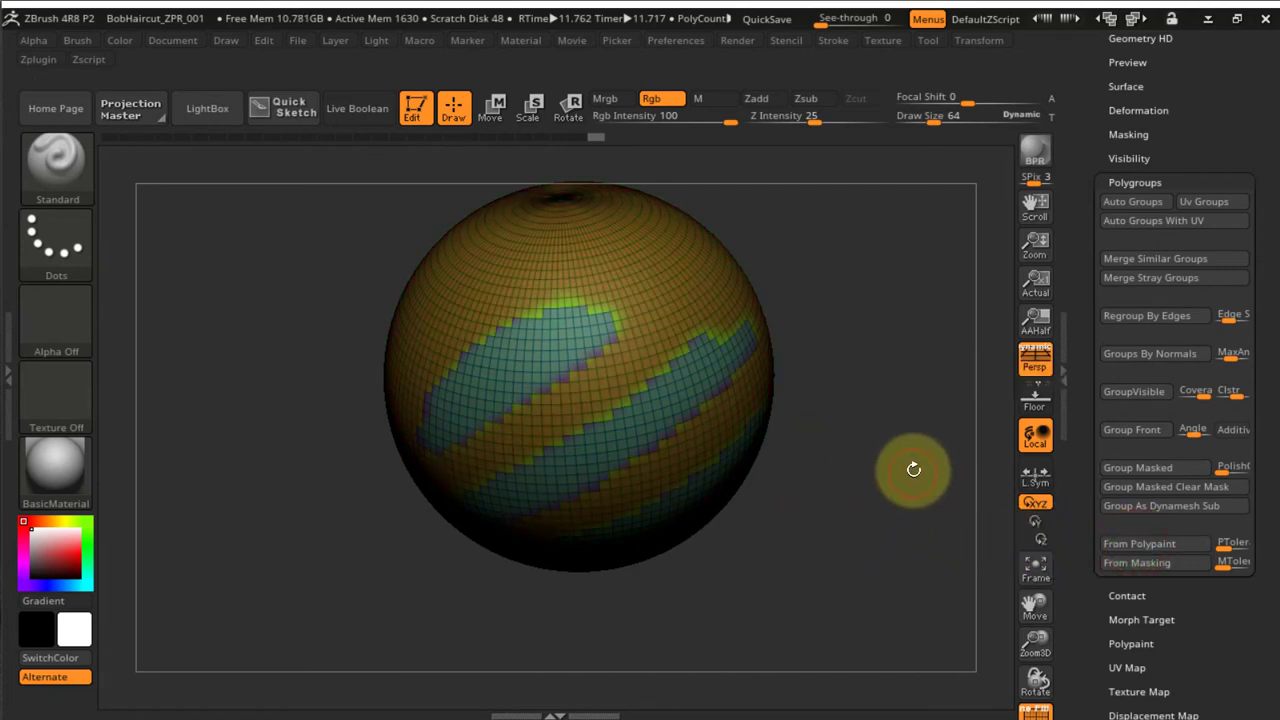
Turn off the sphere's polypaint and inspect its new polygroups with the PolyFrame shown
{"action": "left_click_drag", "start_coordinate": [913, 469], "coordinate": [900, 366]}
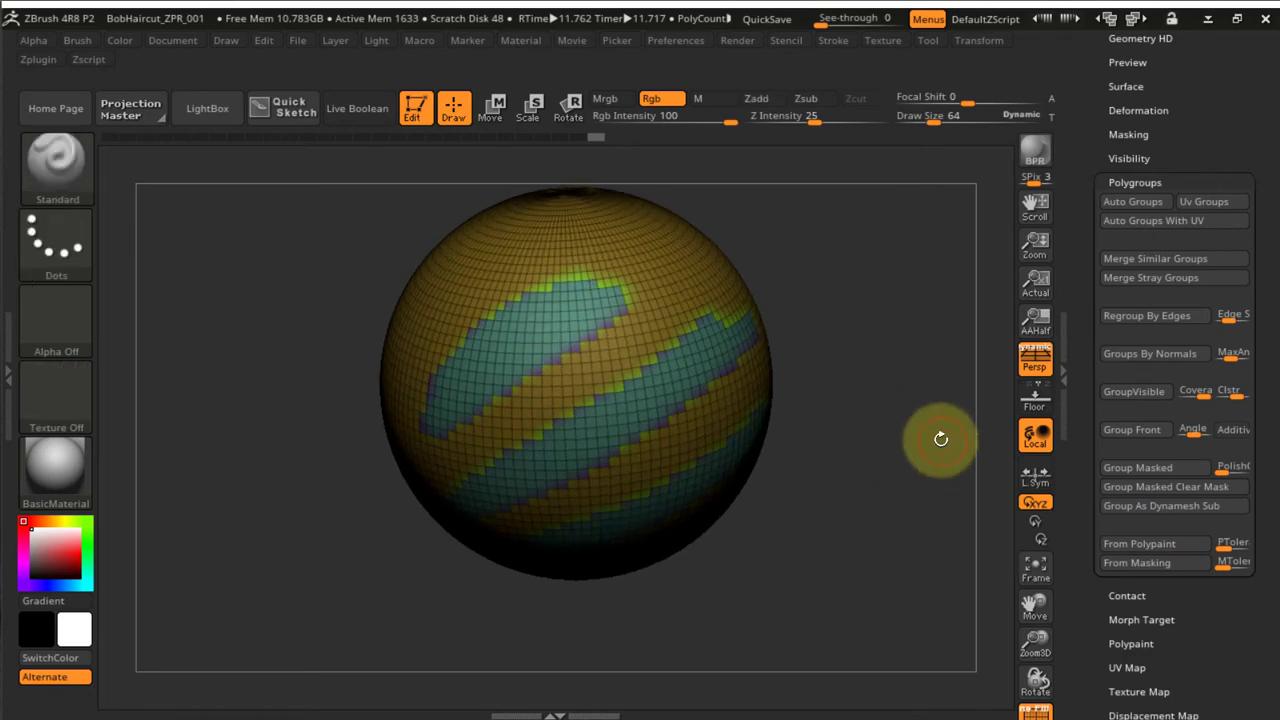
{"action": "key", "text": "shift+f"}
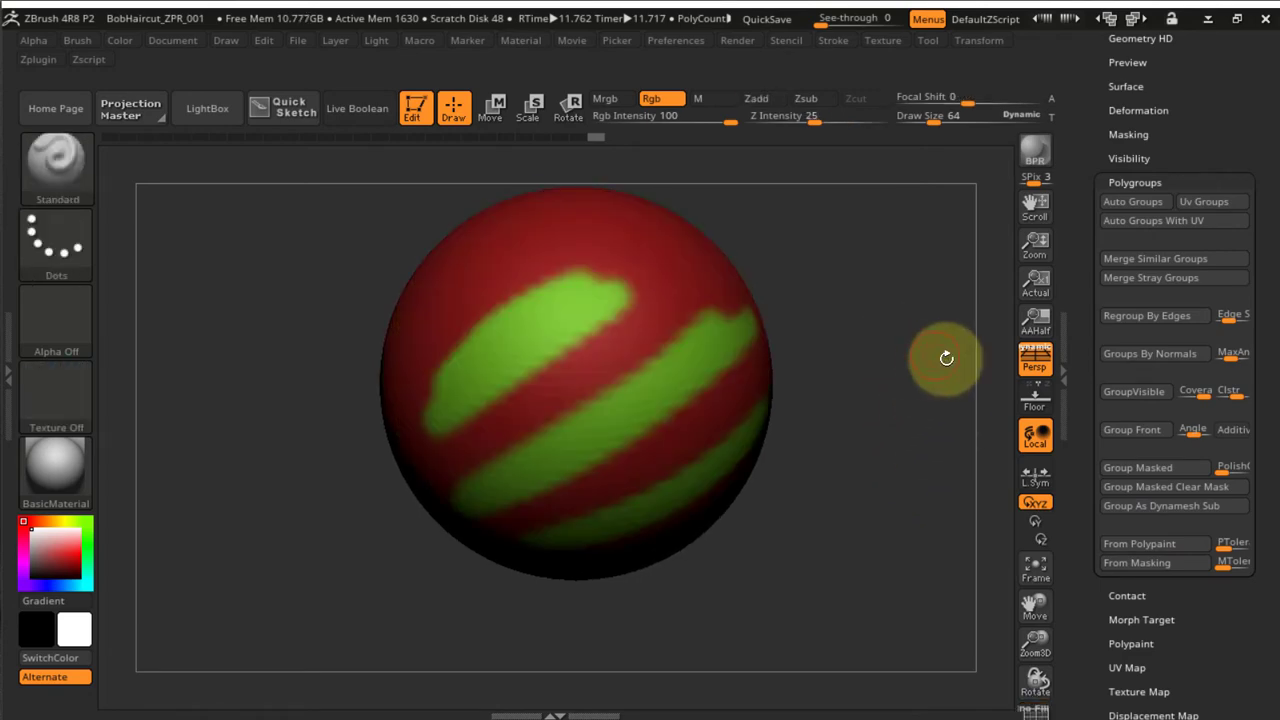
{"action": "left_click_drag", "start_coordinate": [1102, 145], "coordinate": [1071, 306]}
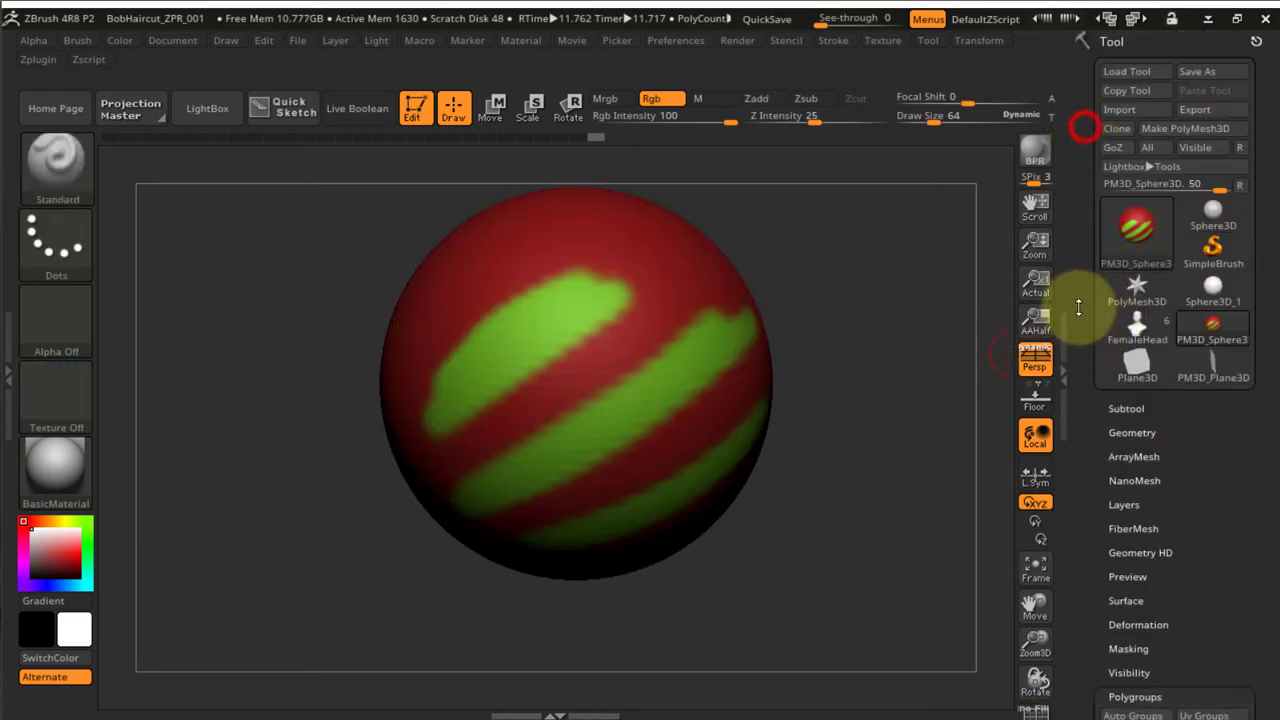
{"action": "left_click", "coordinate": [1127, 410]}
{"action": "left_click", "coordinate": [1215, 431]}
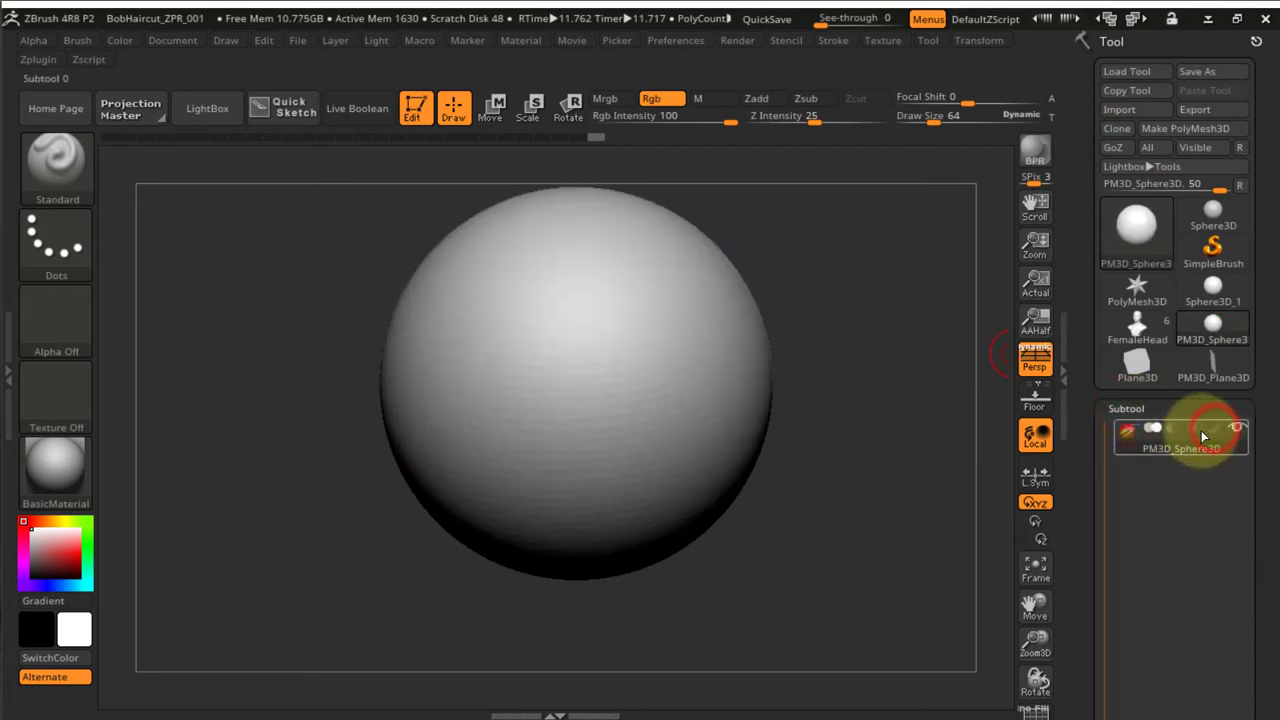
{"action": "key", "text": "shift+f"}
{"action": "left_click_drag", "start_coordinate": [913, 410], "coordinate": [923, 365]}
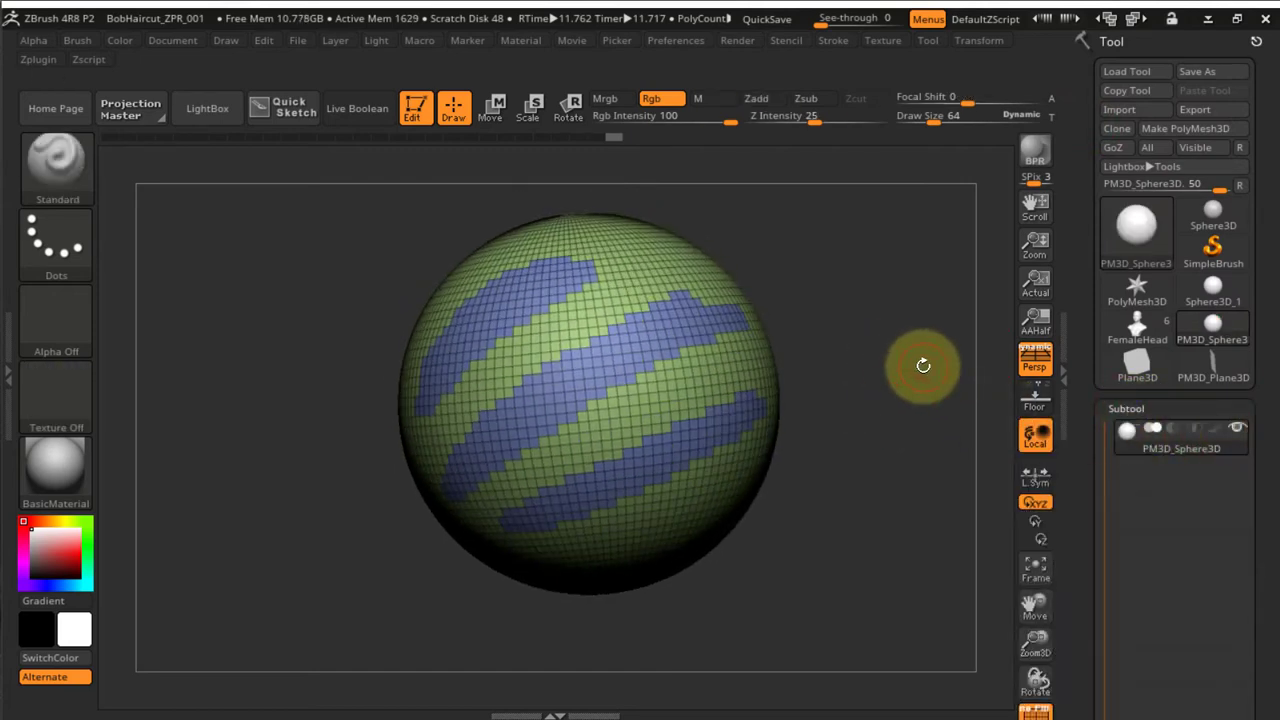
Compare the painted stripes with the polygroups by toggling polypaint and PolyFrame, leaving polypaint on and the PolyFrame hidden
{"action": "left_click", "coordinate": [1215, 431]}
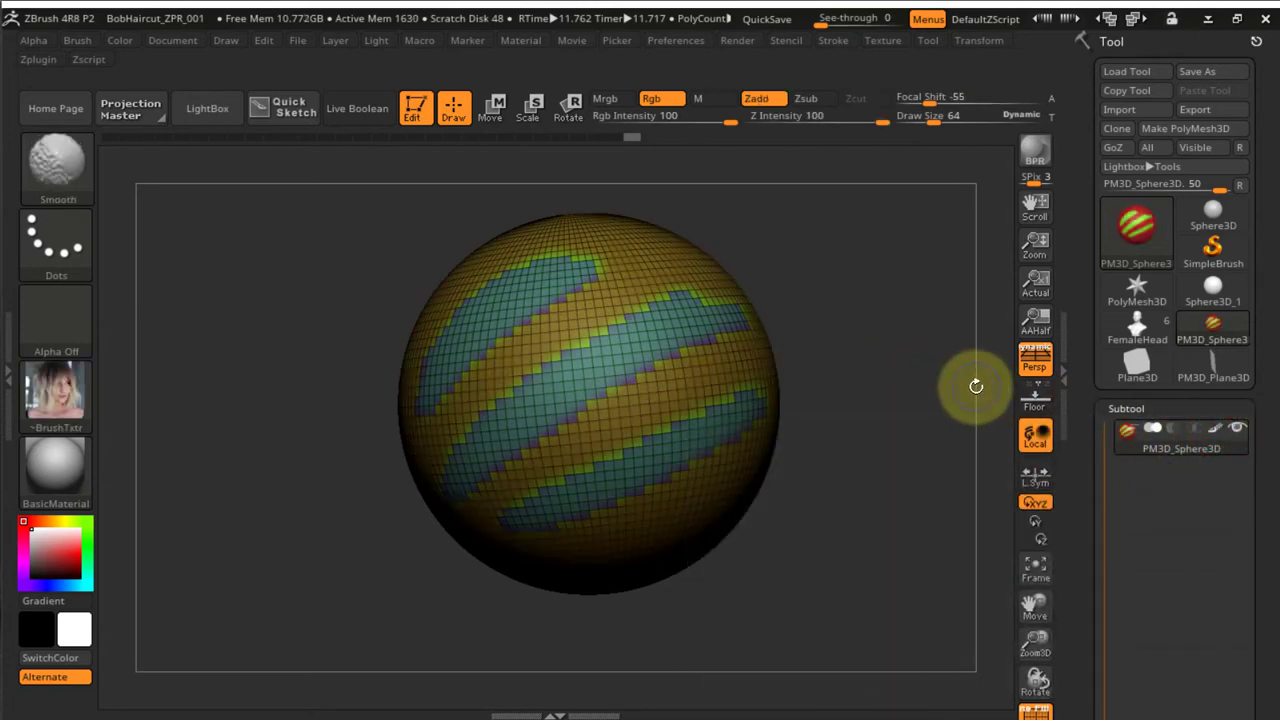
{"action": "key", "text": "shift+f"}
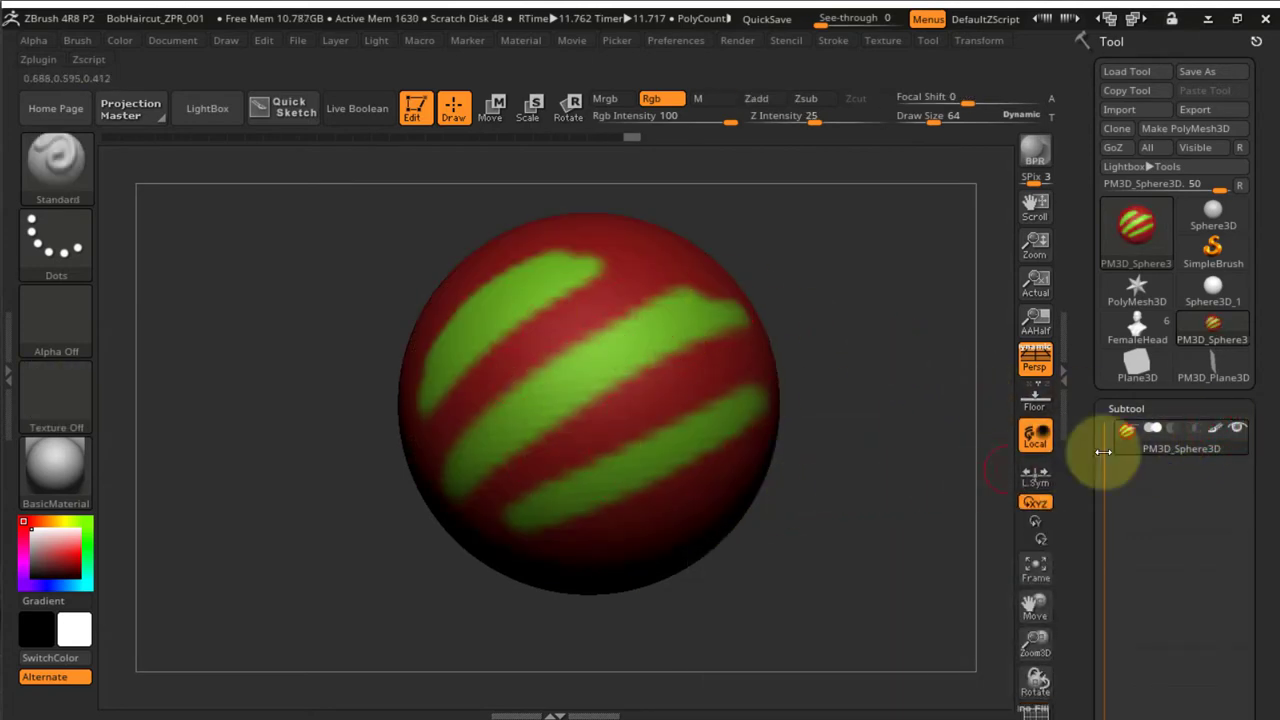
{"action": "left_click", "coordinate": [1213, 430]}
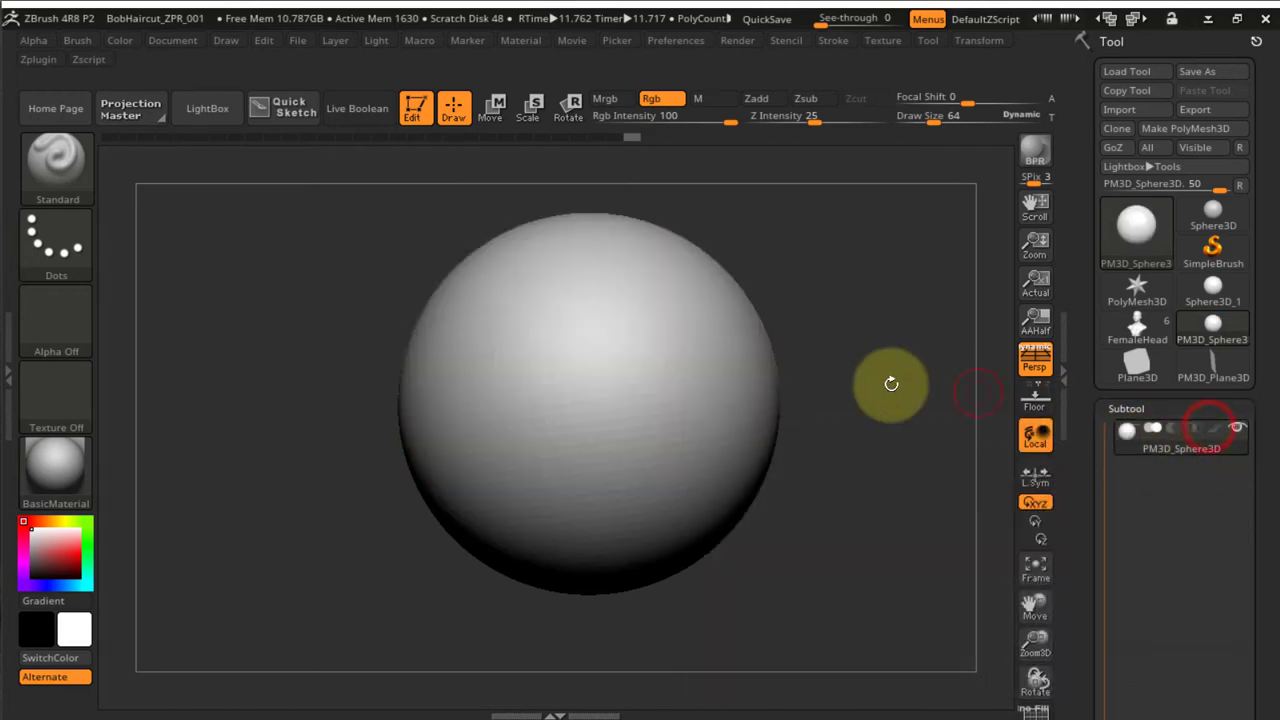
{"action": "key", "text": "shift+f"}
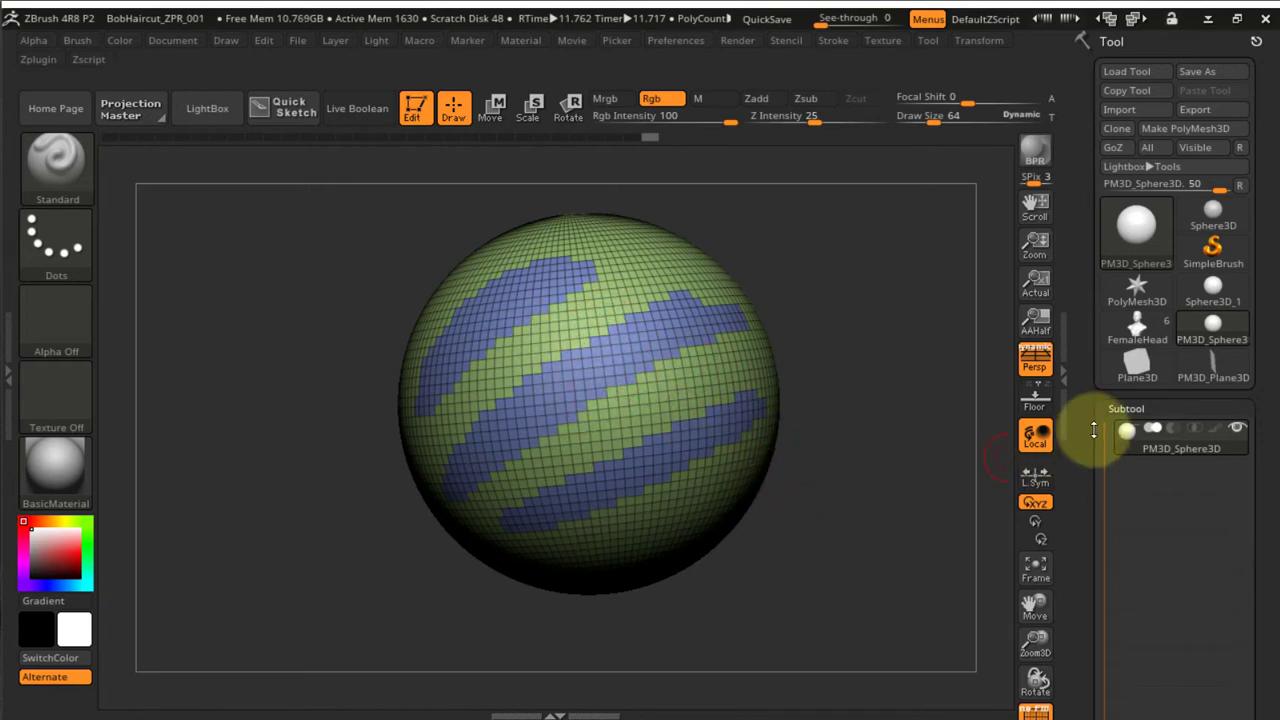
{"action": "left_click_drag", "start_coordinate": [1087, 446], "coordinate": [1090, 270]}
{"action": "left_click", "coordinate": [1215, 280]}
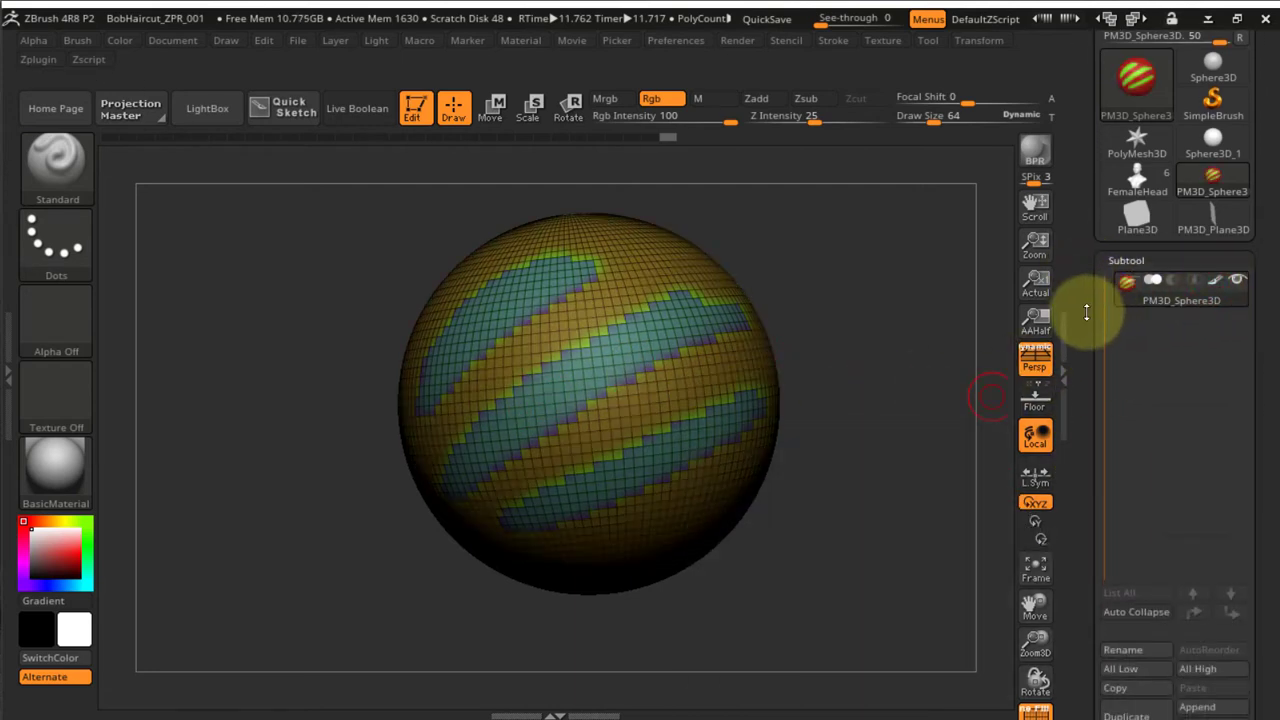
{"action": "key", "text": "shift"}
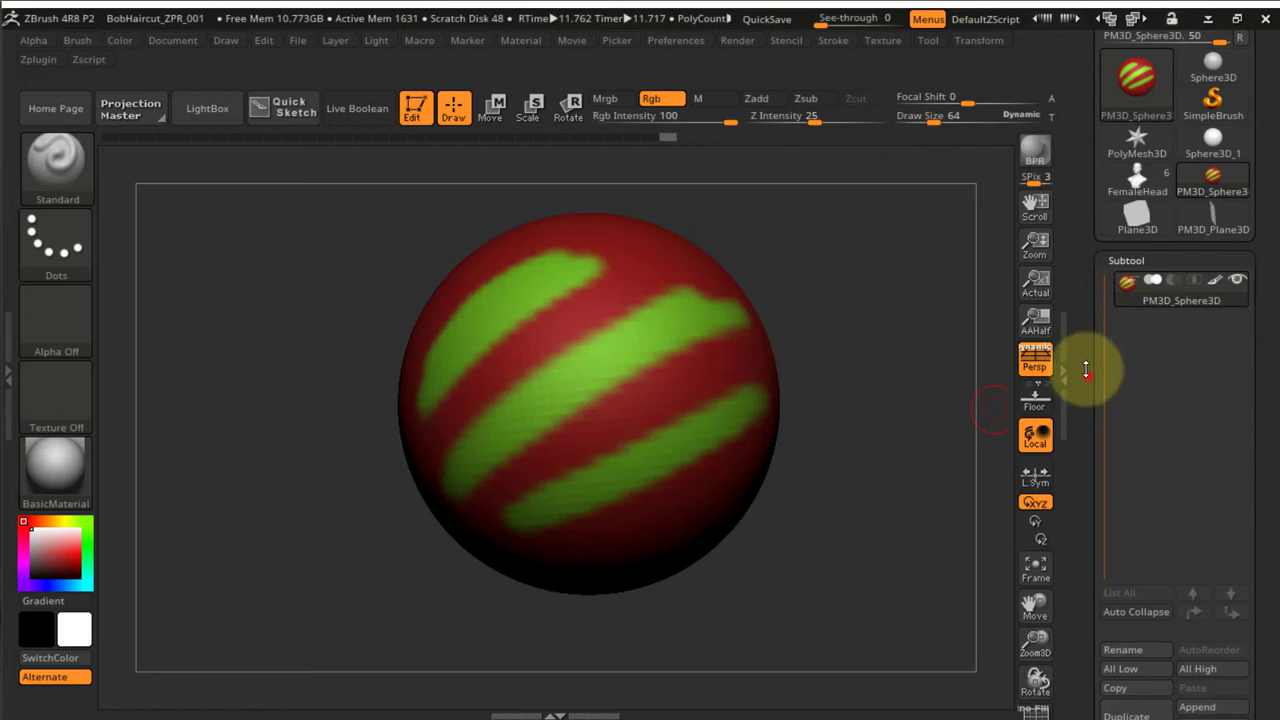
Preview FiberMesh fibers on the polypainted sphere and bring the fiber color settings into view
{"action": "left_click_drag", "start_coordinate": [1087, 370], "coordinate": [1074, 256]}
{"action": "left_click_drag", "start_coordinate": [1087, 540], "coordinate": [1072, 443]}
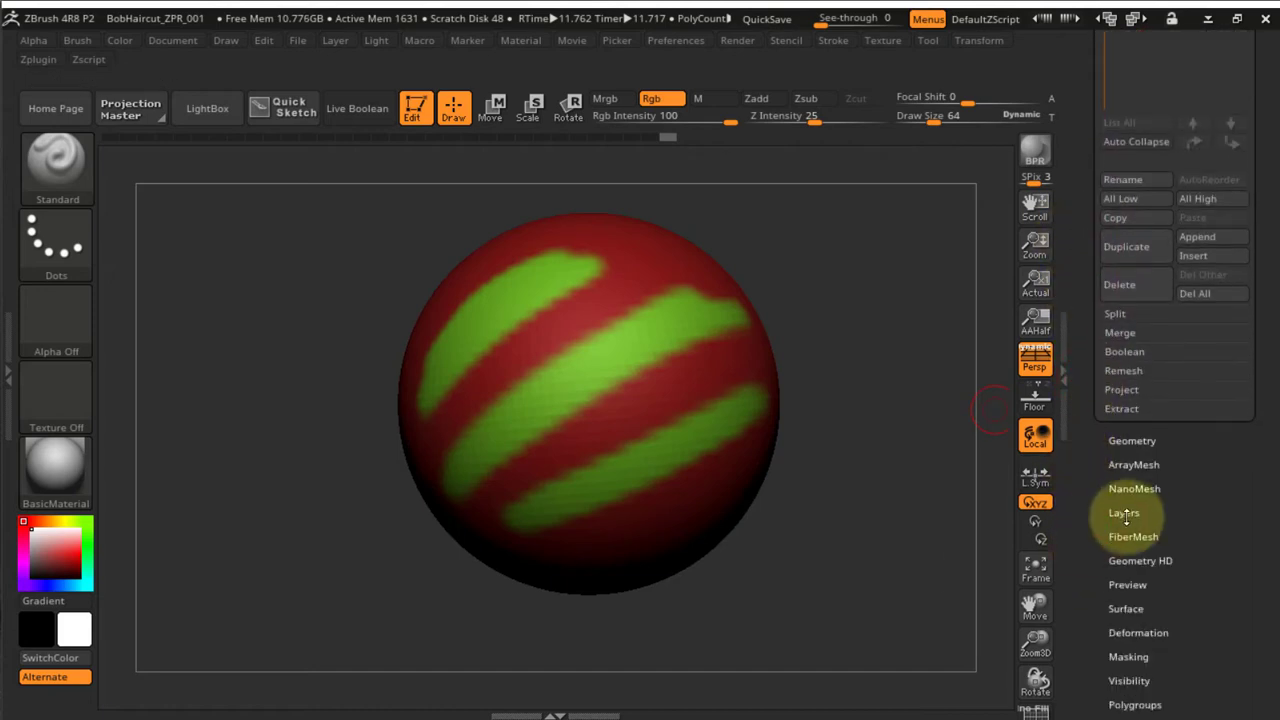
{"action": "left_click", "coordinate": [1133, 536]}
{"action": "left_click_drag", "start_coordinate": [1081, 496], "coordinate": [1094, 580]}
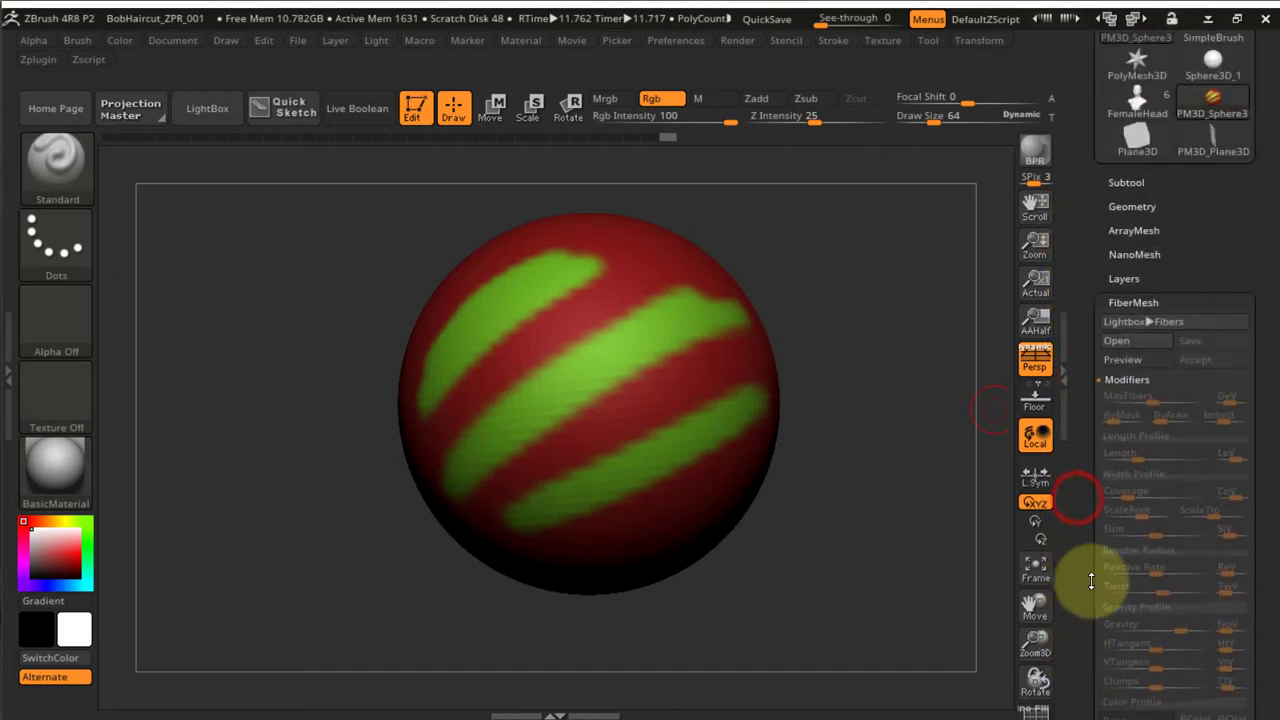
{"action": "left_click", "coordinate": [1110, 361]}
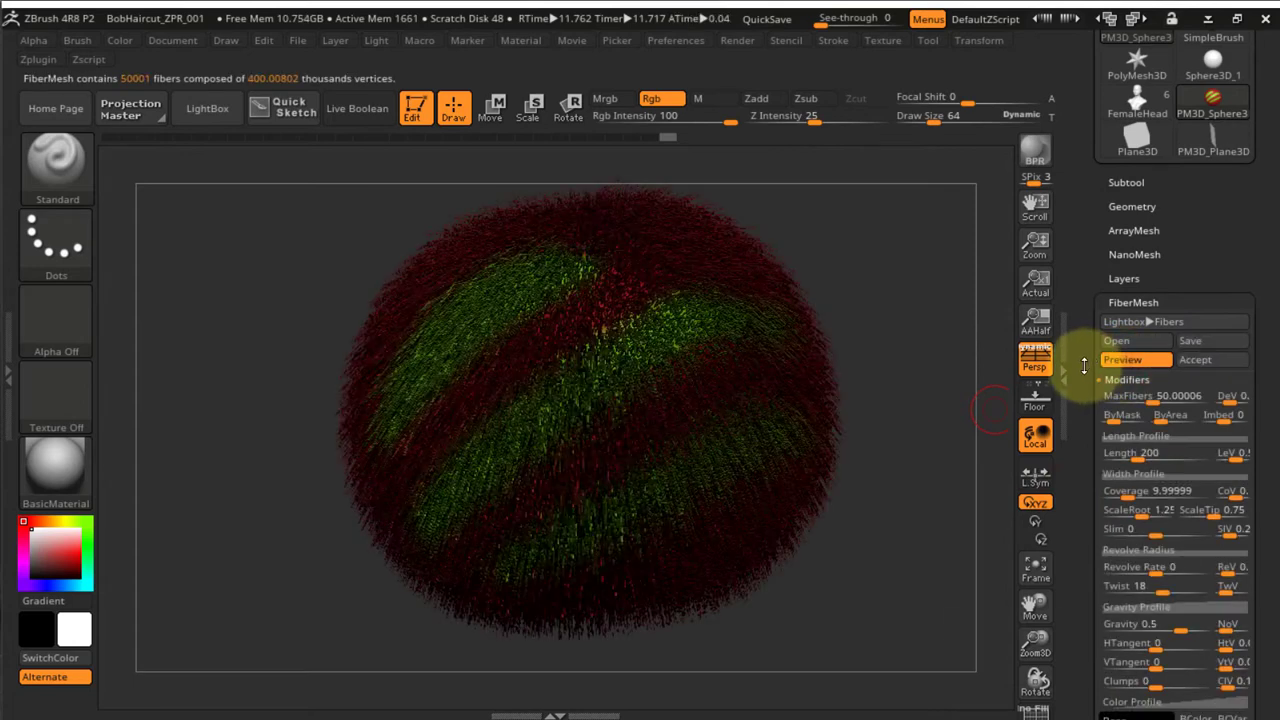
{"action": "left_click_drag", "start_coordinate": [1089, 284], "coordinate": [1086, 99]}
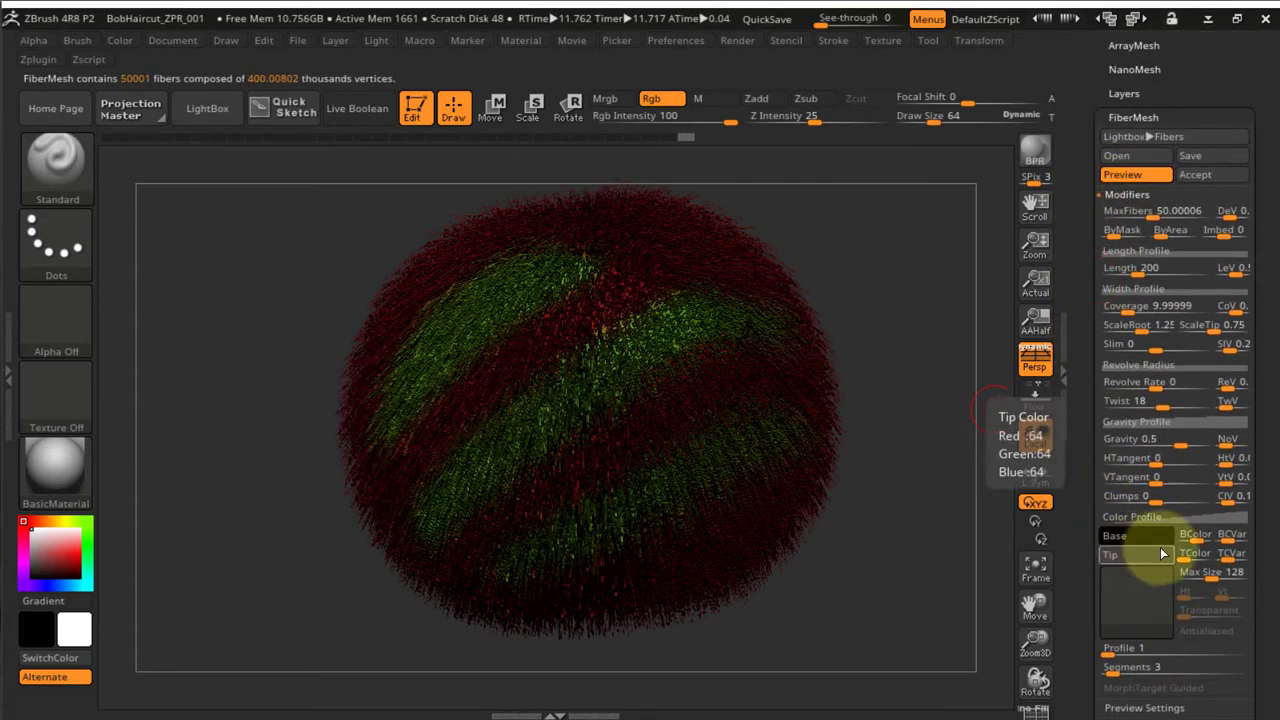
Show the PolyFrame on the previewed fibers and inspect them from another angle
{"action": "left_click_drag", "start_coordinate": [910, 279], "coordinate": [927, 299]}
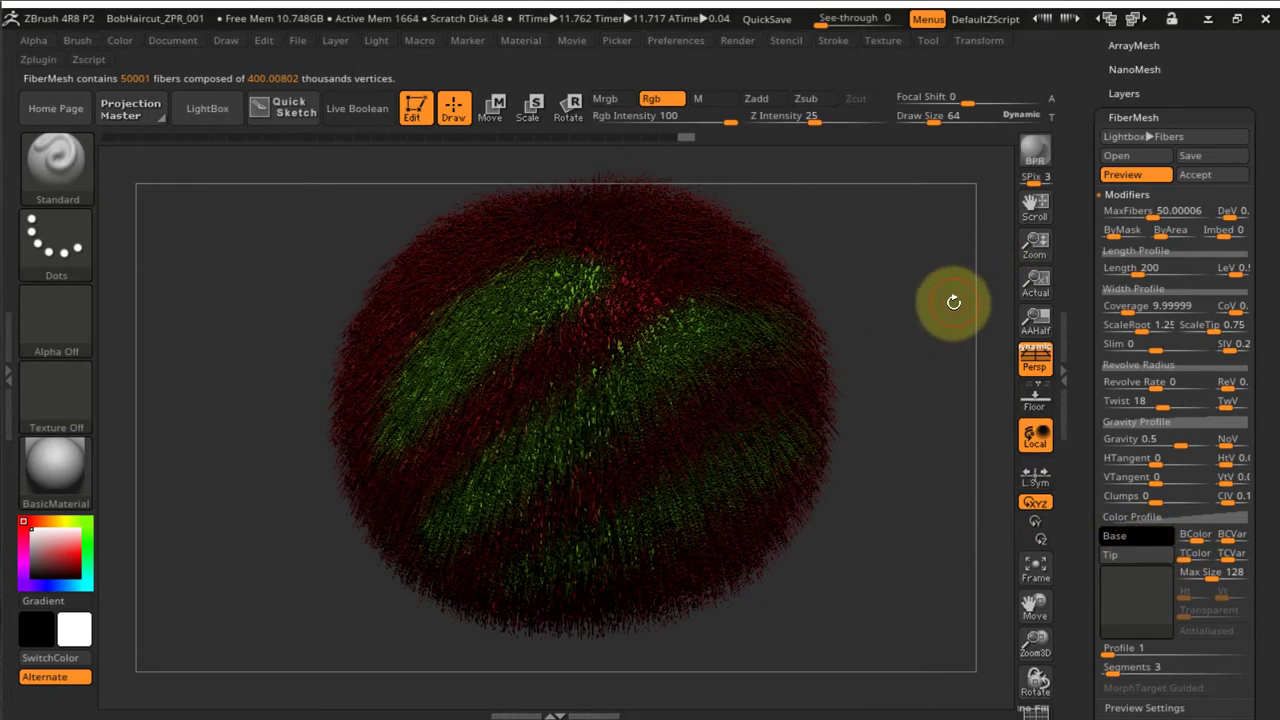
{"action": "key", "text": "shift"}
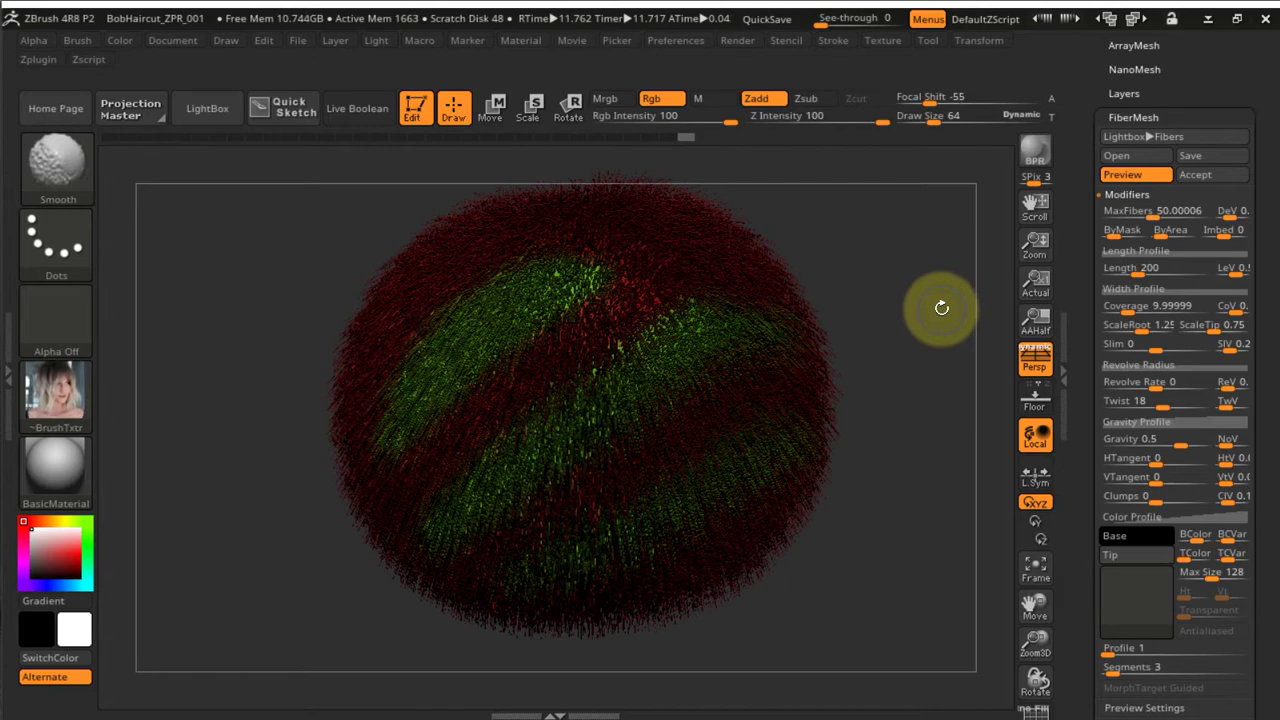
{"action": "key", "text": "shift+f"}
{"action": "left_click_drag", "start_coordinate": [925, 322], "coordinate": [928, 322]}
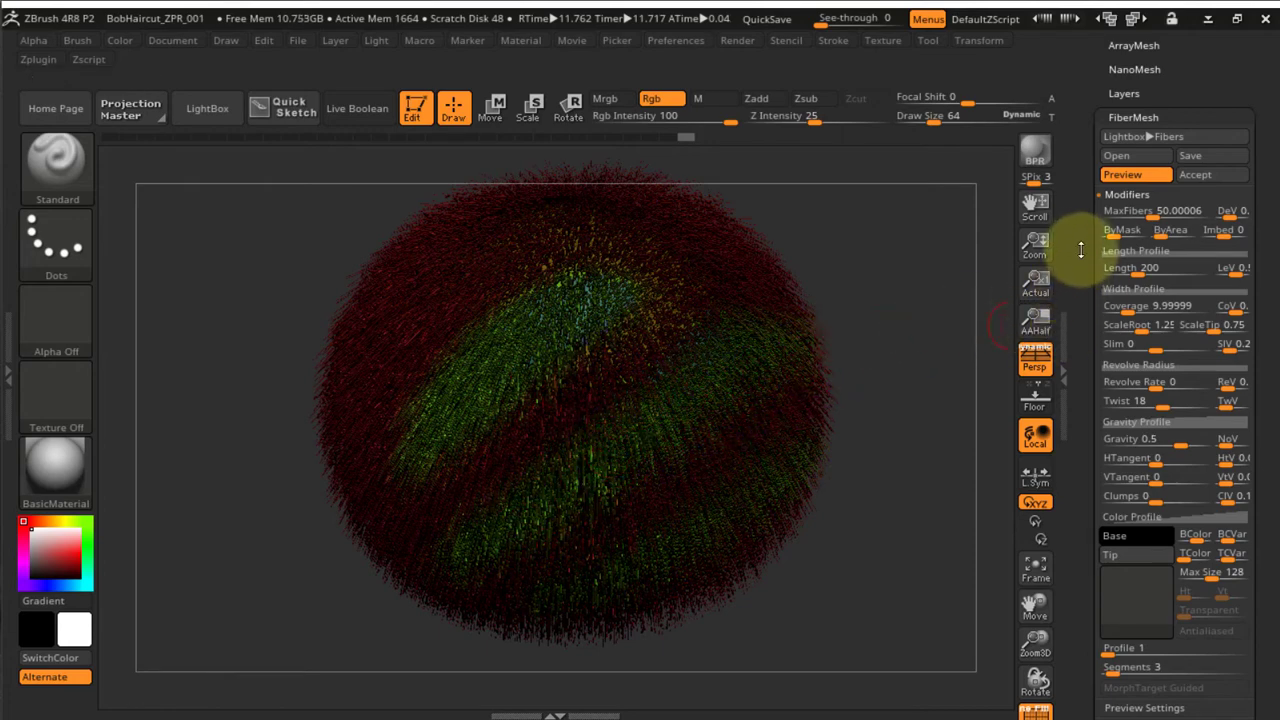
Accept the previewed fibers as a new subtool and activate Fast Preview mode
{"action": "left_click_drag", "start_coordinate": [1077, 249], "coordinate": [1075, 321]}
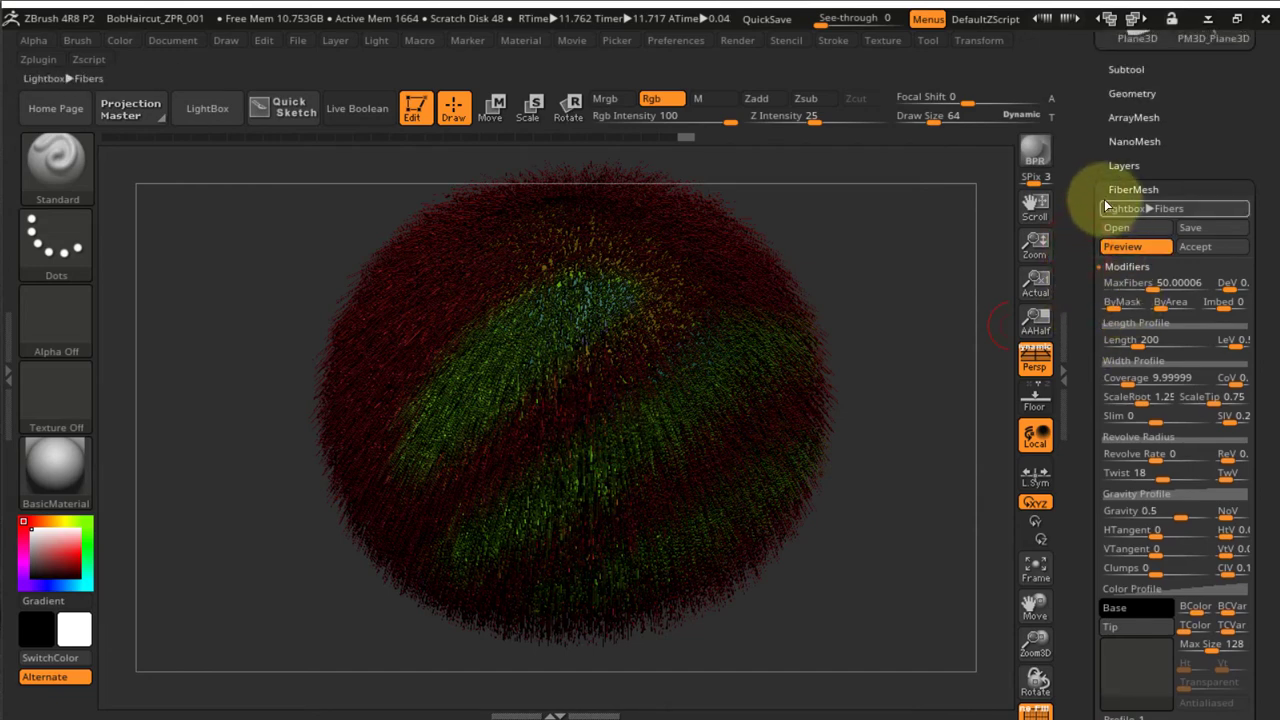
{"action": "left_click", "coordinate": [1207, 245]}
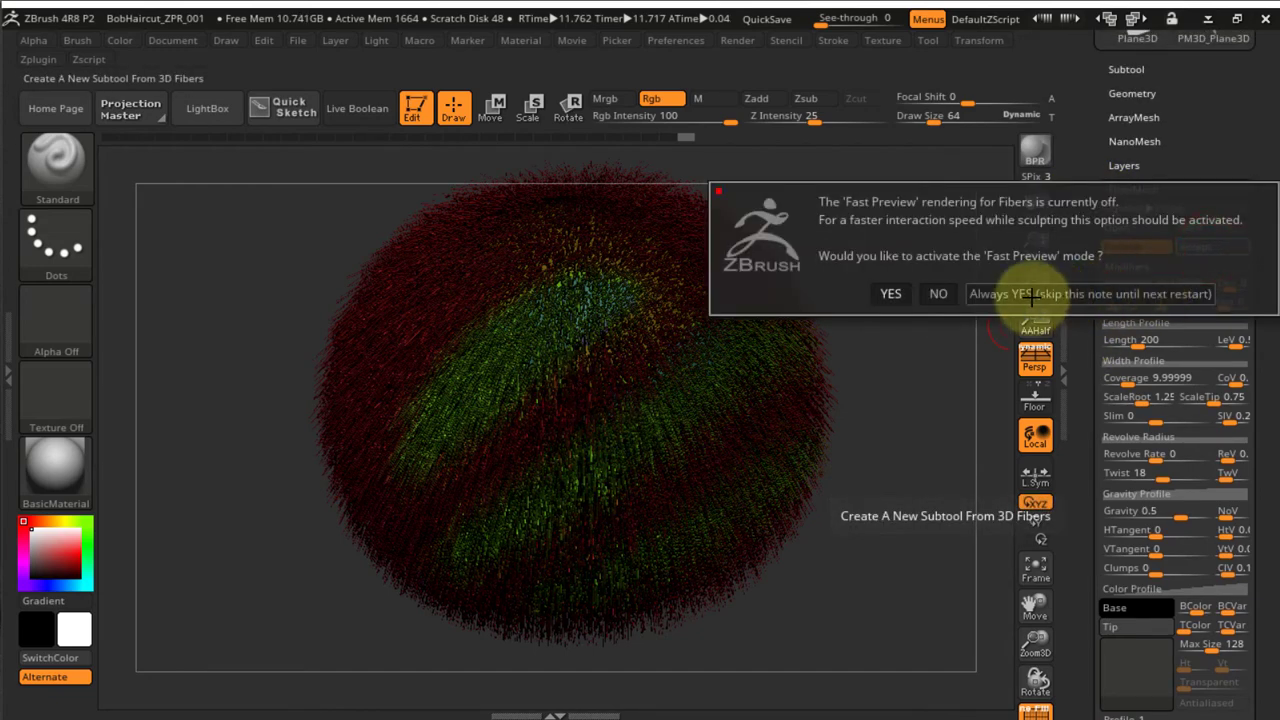
{"action": "left_click", "coordinate": [887, 292]}
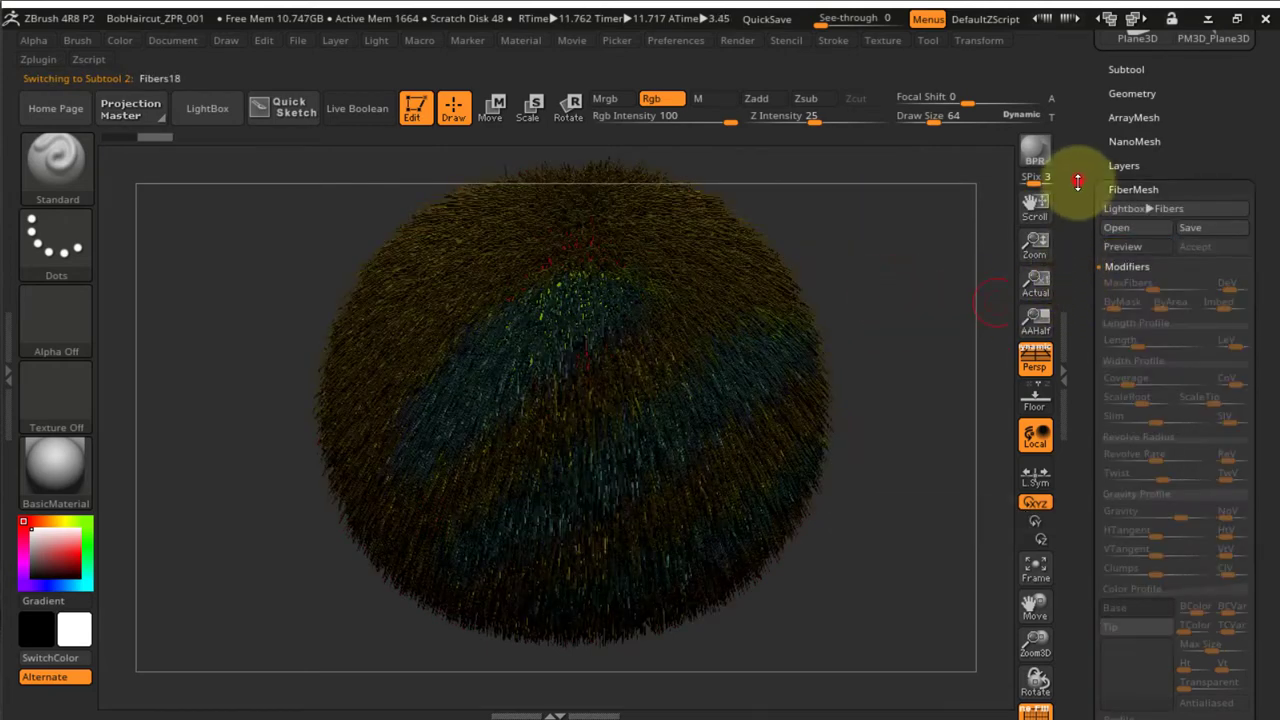
Open the subtool list and hide the PM3D_Sphere3D subtool, leaving only the Fibers18 subtool displayed
{"action": "left_click_drag", "start_coordinate": [1071, 177], "coordinate": [1108, 270]}
{"action": "left_click", "coordinate": [1127, 342]}
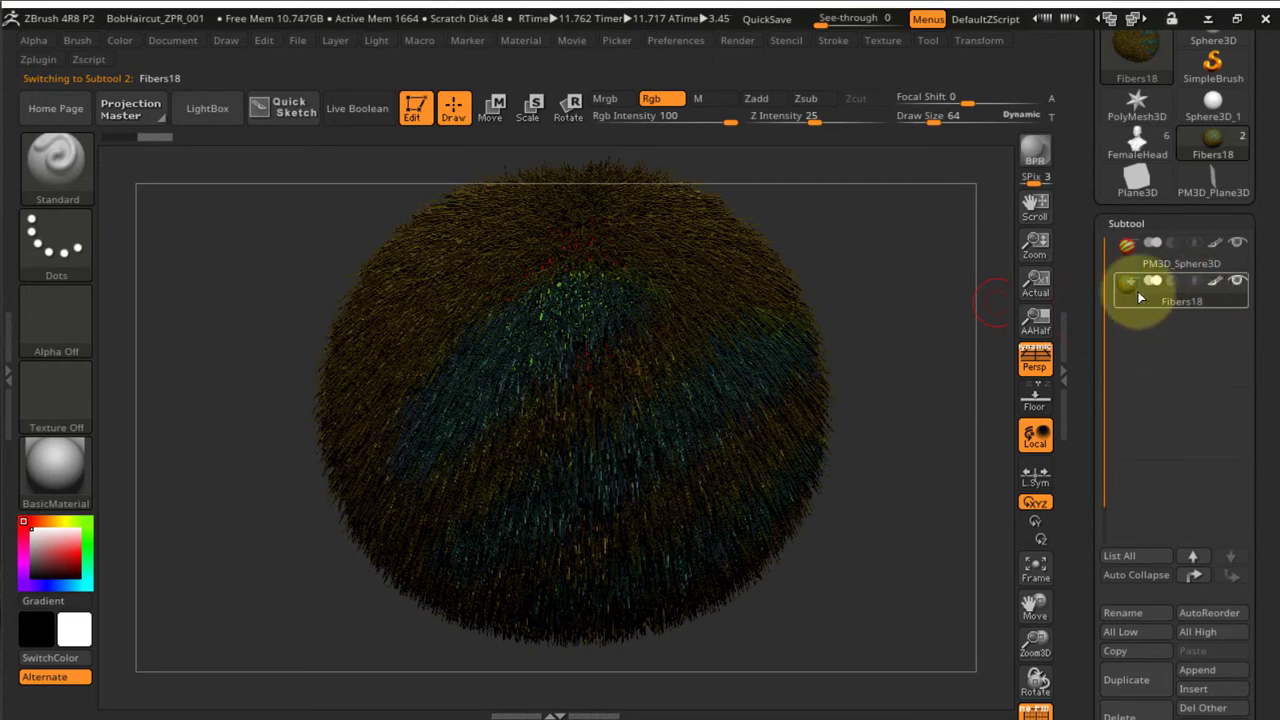
{"action": "left_click", "coordinate": [1237, 247]}
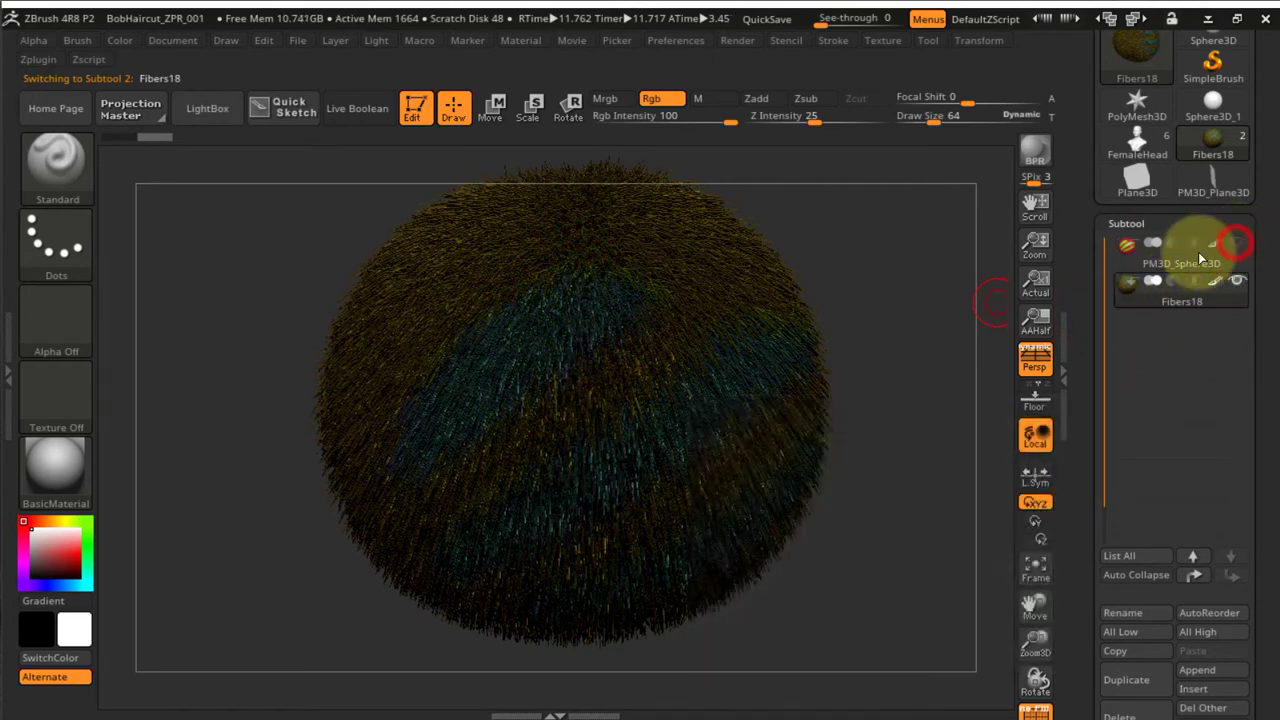
Isolate the yellow fiber polygroup without the blue stripes, and restore the visibility of all fibers
{"action": "mouse_move", "coordinate": [860, 318]}
{"action": "left_mouse_down"}
{"action": "mouse_move", "coordinate": [894, 277]}
{"action": "mouse_move", "coordinate": [929, 292]}
{"action": "mouse_move", "coordinate": [909, 294]}
{"action": "mouse_move", "coordinate": [920, 297]}
{"action": "left_mouse_up"}
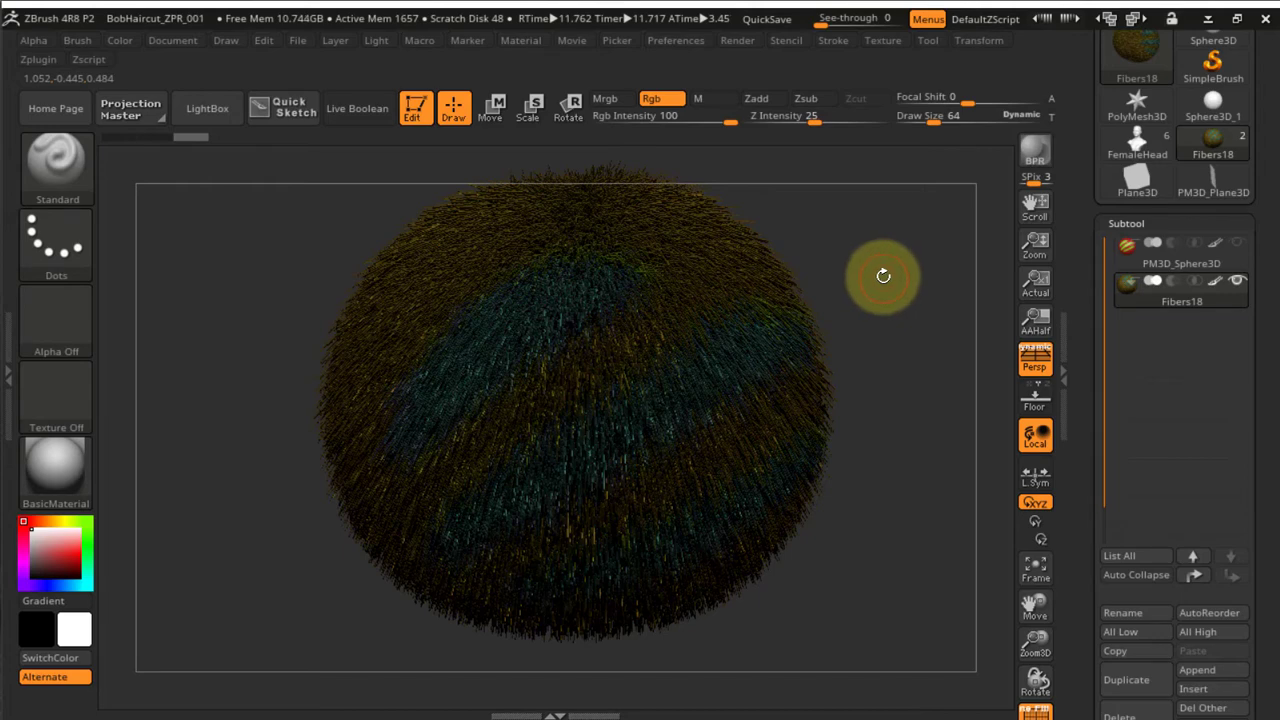
{"action": "key", "text": "ctrl+shift"}
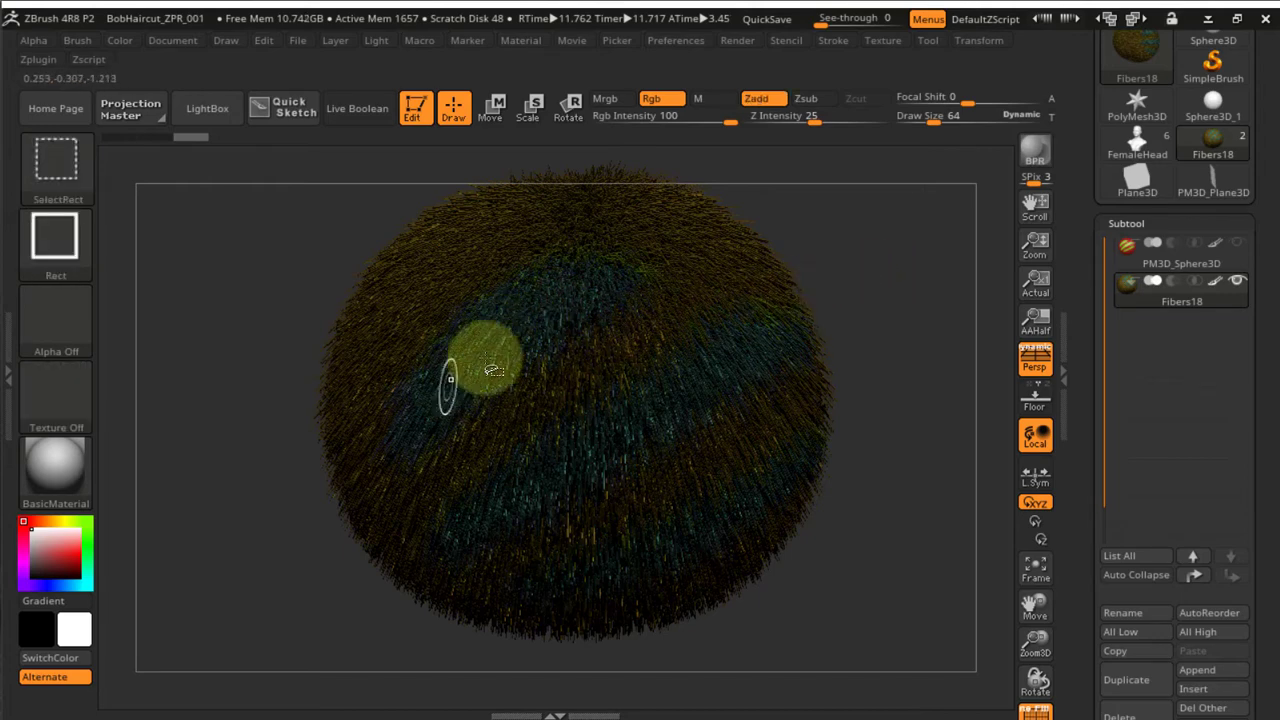
{"action": "left_click", "coordinate": [516, 328], "text": "ctrl+shift"}
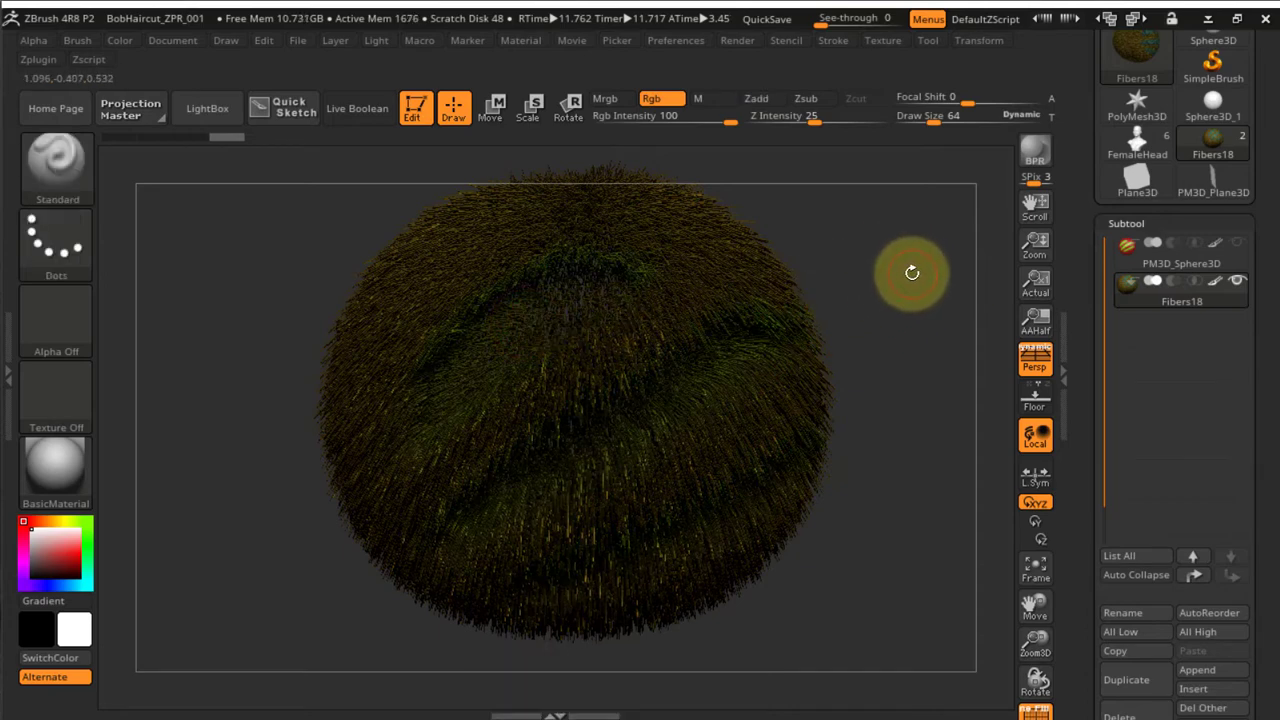
{"action": "key", "text": "ctrl+shift"}
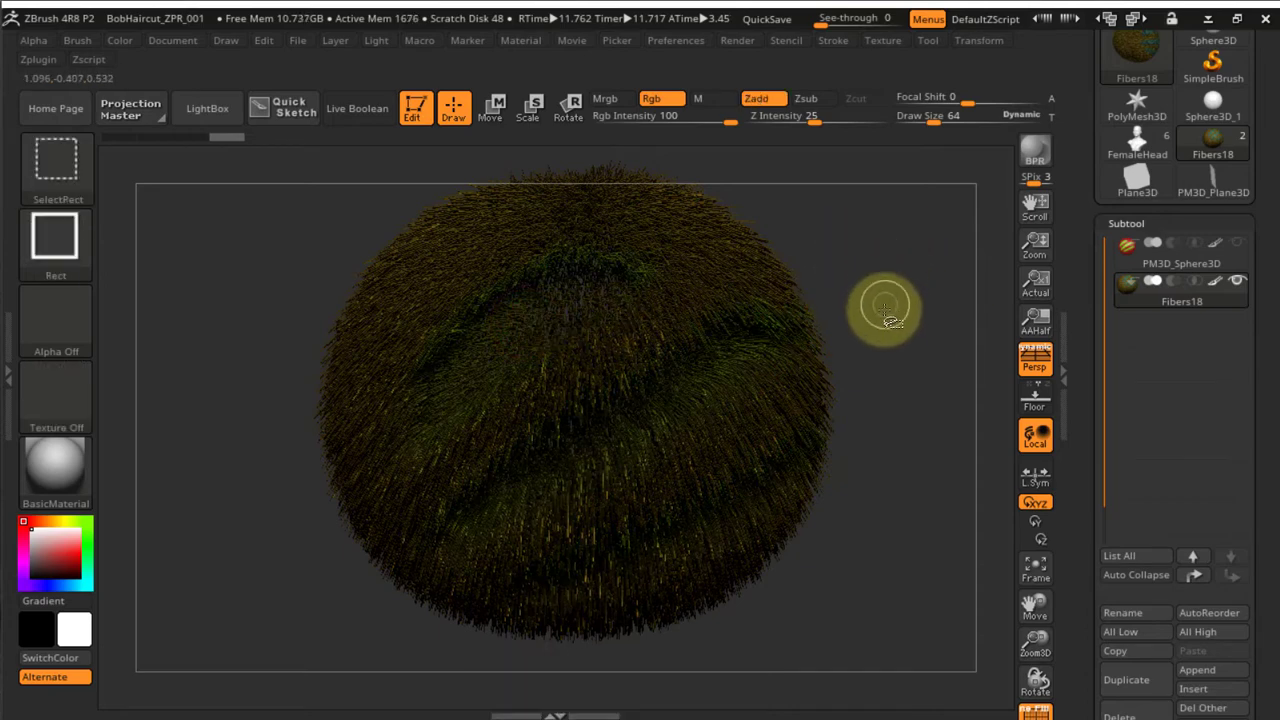
{"action": "left_click", "coordinate": [902, 325], "text": "ctrl+shift"}
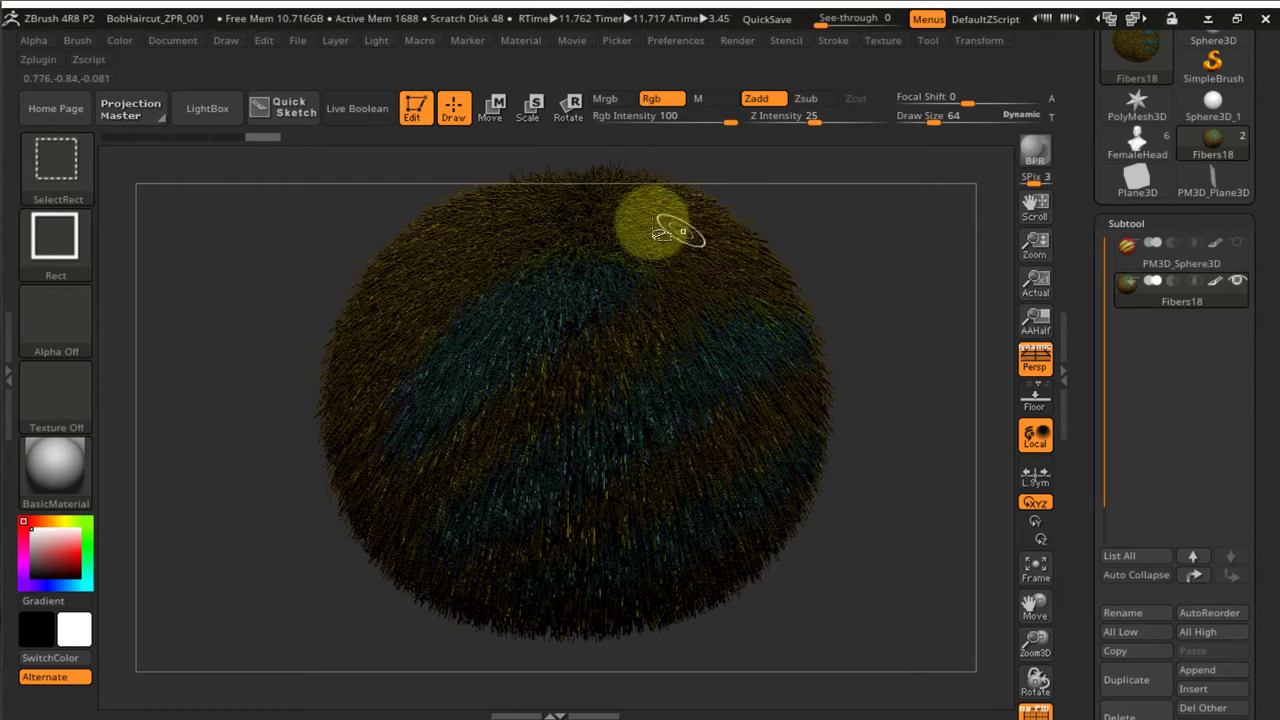
Isolate the yellow fiber polygroup and invert the visibility to display only the blue fiber stripes
{"action": "left_click", "coordinate": [720, 238], "text": "ctrl+shift"}
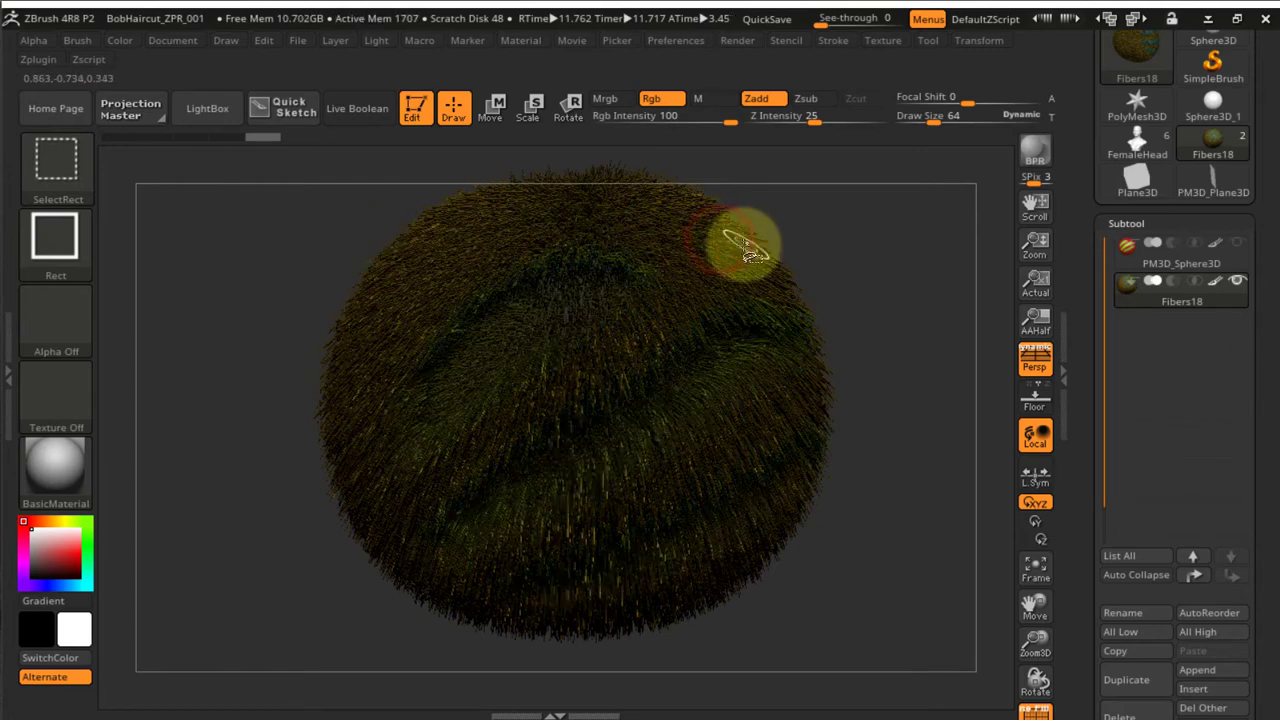
{"action": "left_click", "coordinate": [853, 224], "text": "ctrl+shift"}
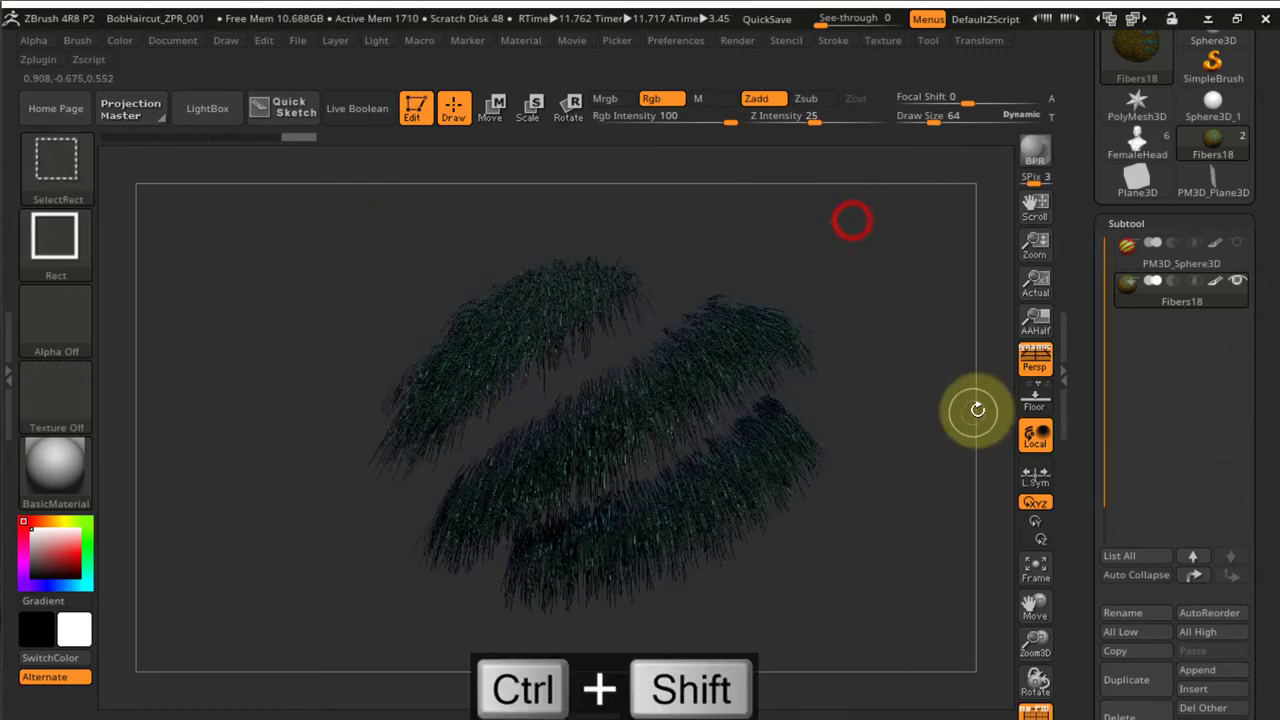
{"action": "mouse_move", "coordinate": [943, 305]}
{"action": "left_mouse_down"}
{"action": "mouse_move", "coordinate": [877, 295]}
{"action": "mouse_move", "coordinate": [943, 320]}
{"action": "mouse_move", "coordinate": [877, 274]}
{"action": "mouse_move", "coordinate": [851, 234]}
{"action": "mouse_move", "coordinate": [817, 302]}
{"action": "mouse_move", "coordinate": [924, 324]}
{"action": "left_mouse_up"}
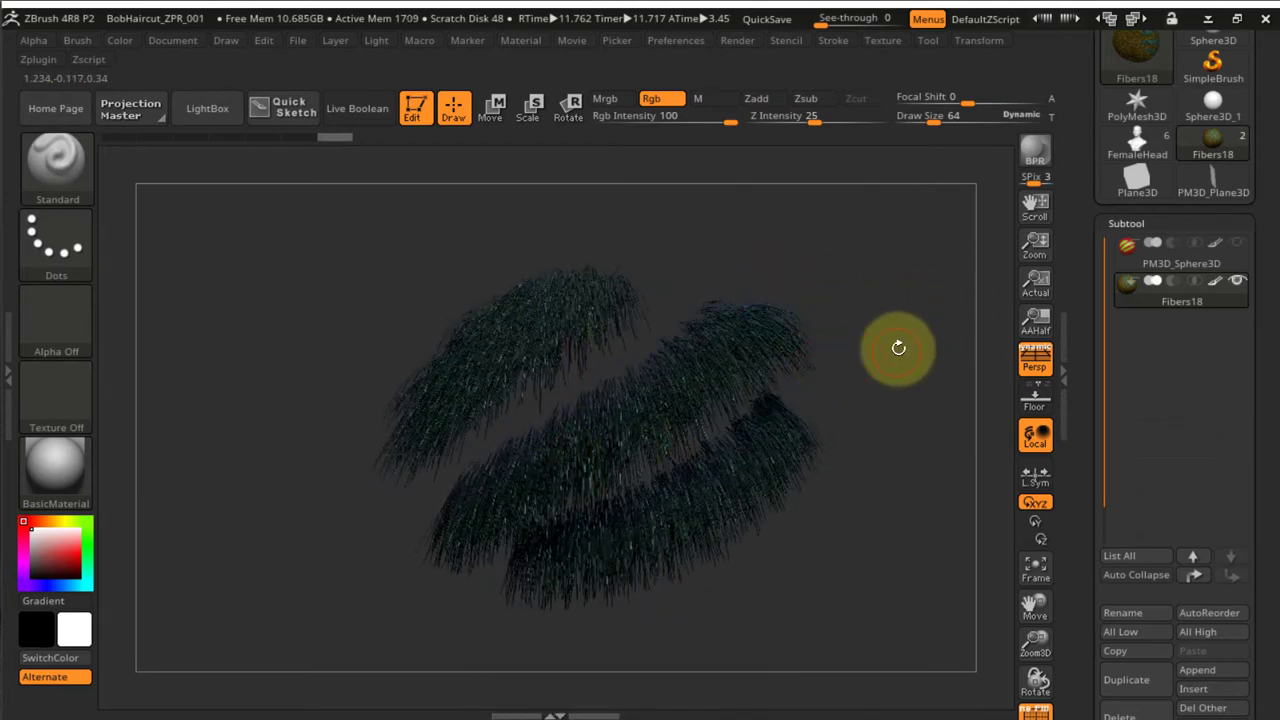
Turn off PolyFrame, invert the visibility to show only the red fibers, and inspect them from several angles
{"action": "key", "text": "shift"}
{"action": "key", "text": "shift+f"}
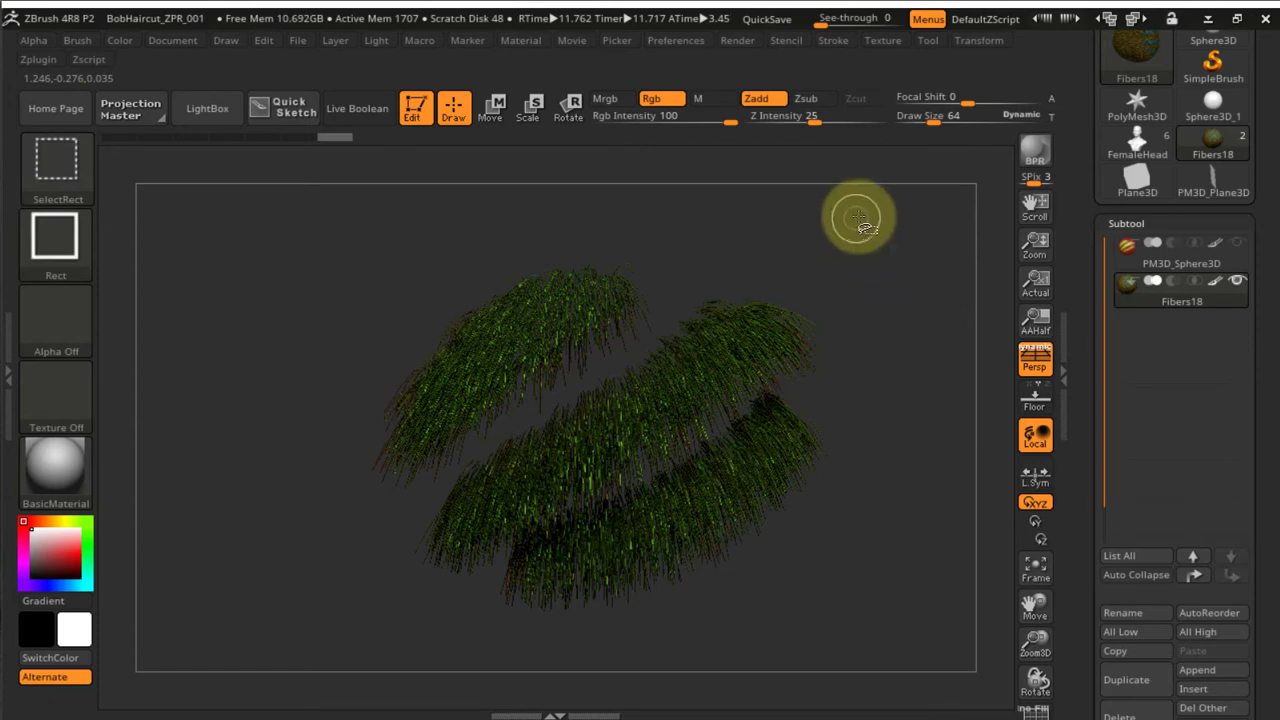
{"action": "left_click_drag", "start_coordinate": [869, 217], "coordinate": [1005, 385], "text": "ctrl+shift"}
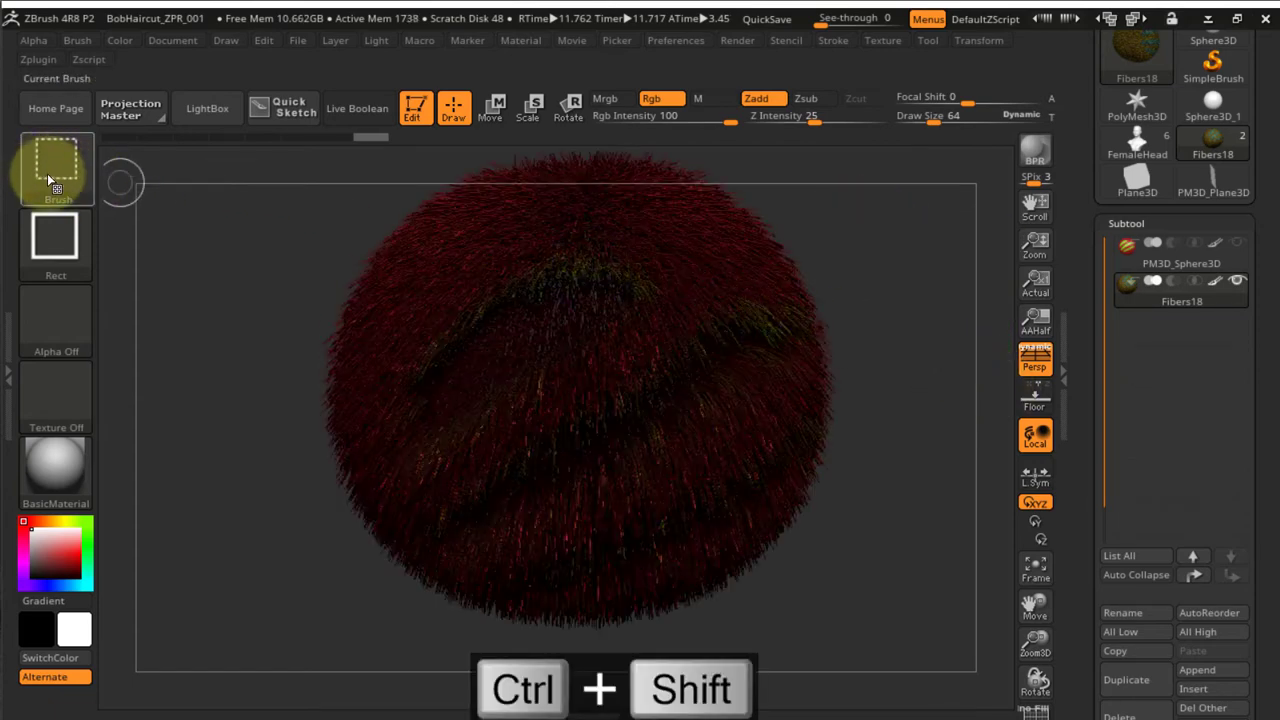
{"action": "mouse_move", "coordinate": [870, 277]}
{"action": "left_mouse_down"}
{"action": "mouse_move", "coordinate": [898, 270]}
{"action": "mouse_move", "coordinate": [651, 277]}
{"action": "left_mouse_up"}
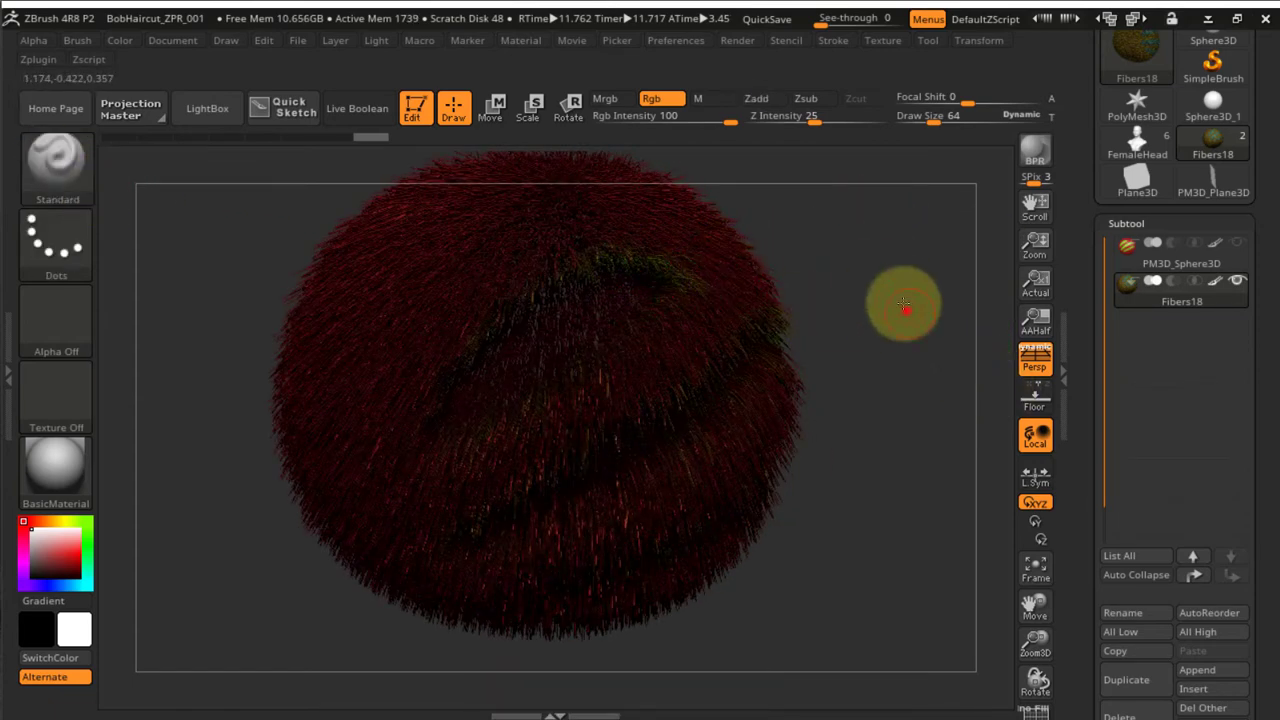
{"action": "left_click_drag", "start_coordinate": [903, 306], "coordinate": [735, 302]}
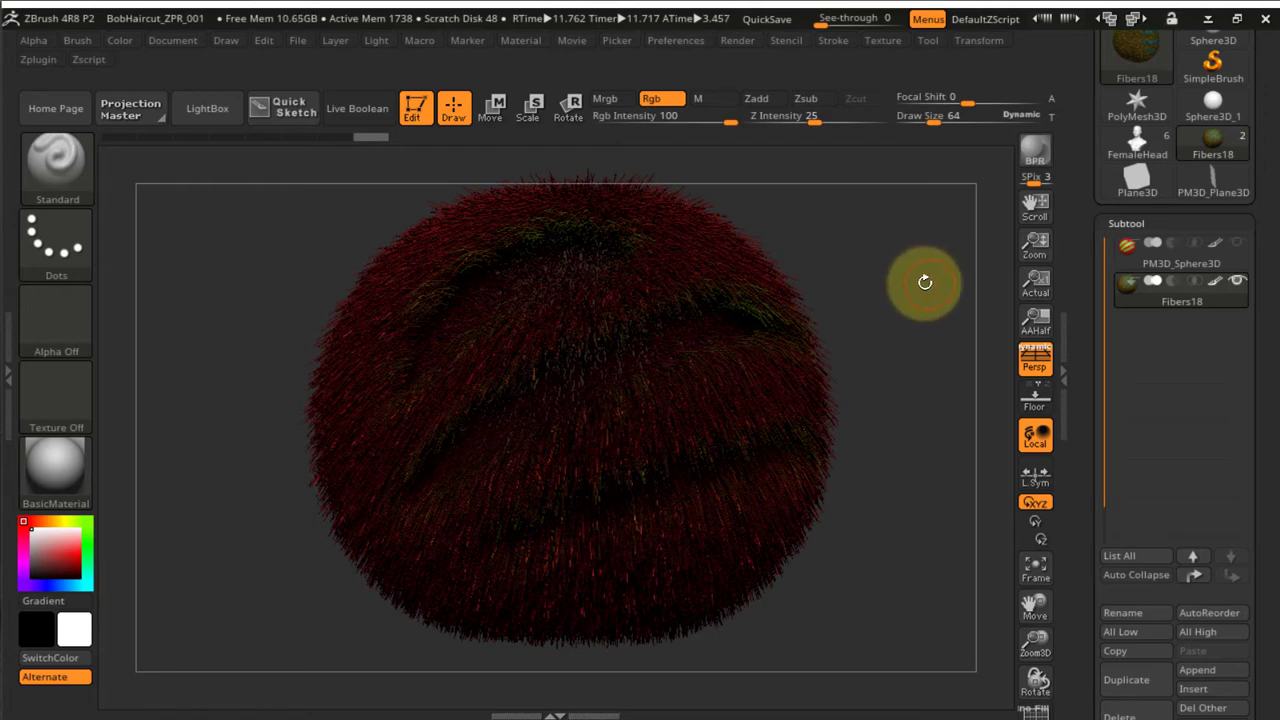
Show all the fibers again and isolate the green fiber stripes
{"action": "key", "text": "ctrl"}
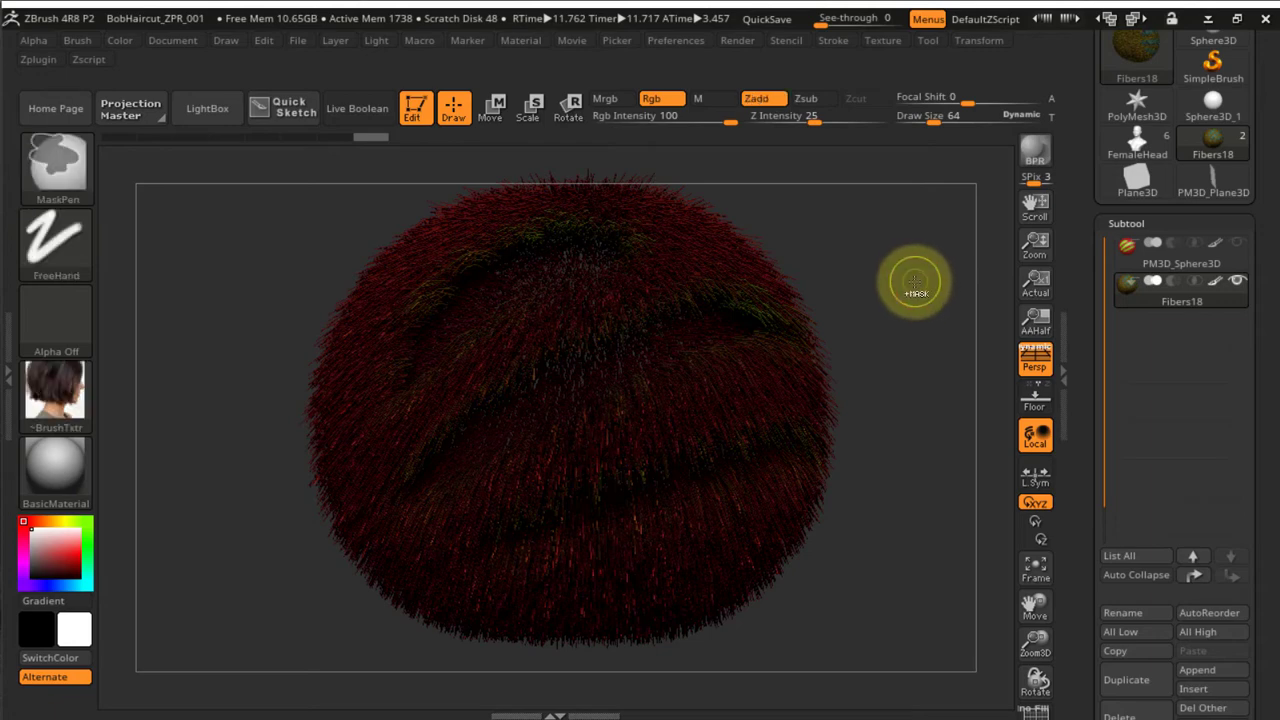
{"action": "key", "text": "ctrl+shift"}
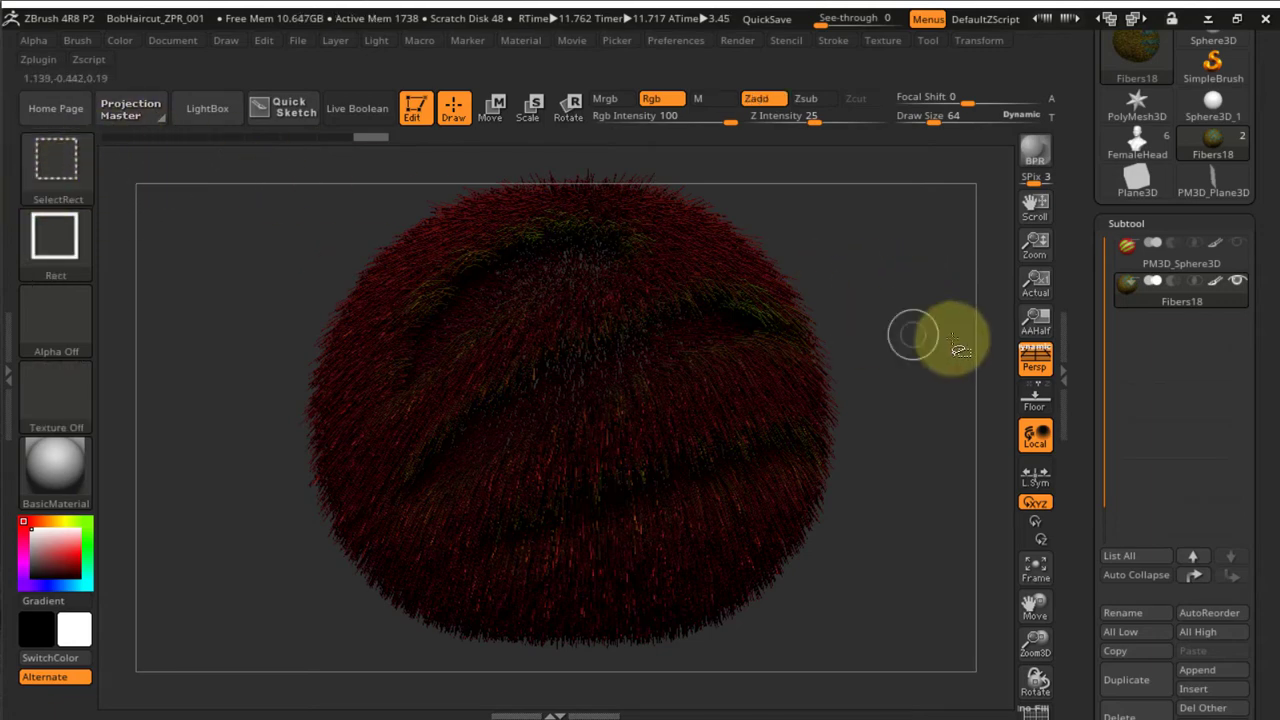
{"action": "left_click_drag", "start_coordinate": [924, 290], "coordinate": [932, 312], "text": "ctrl"}
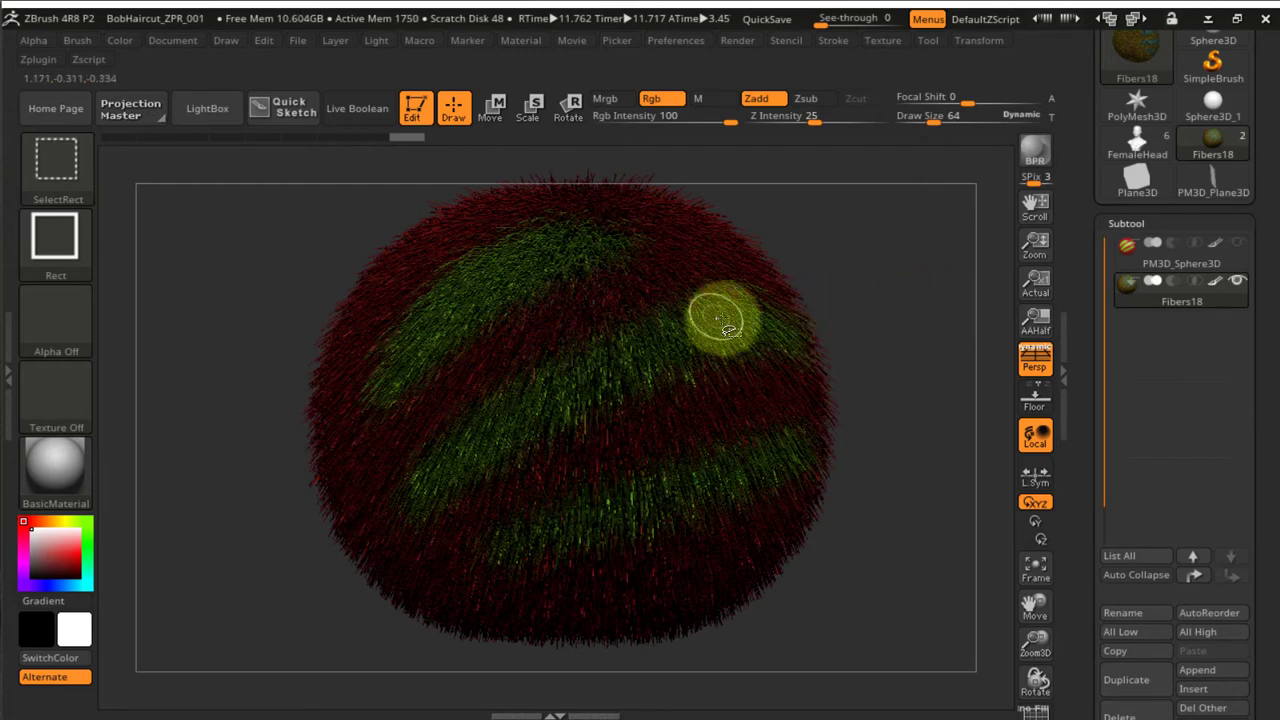
{"action": "left_click", "coordinate": [712, 320], "text": "ctrl+shift"}
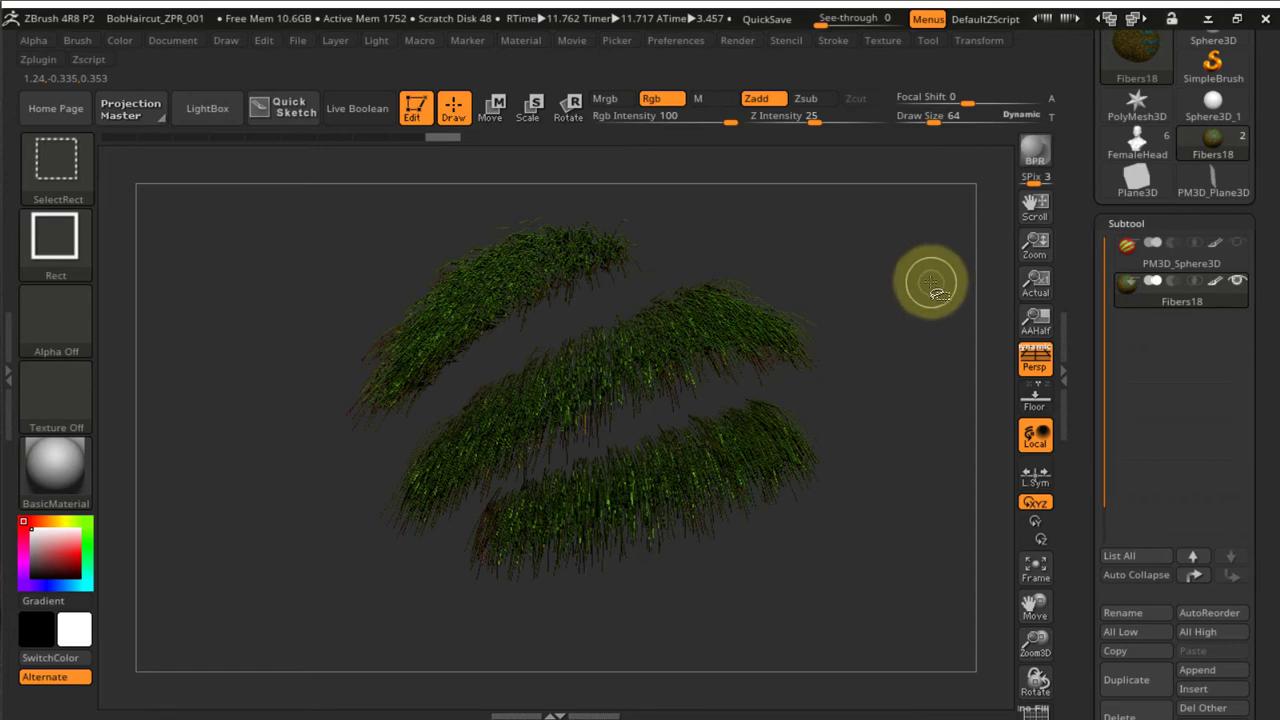
{"action": "left_click_drag", "start_coordinate": [900, 266], "coordinate": [900, 289]}
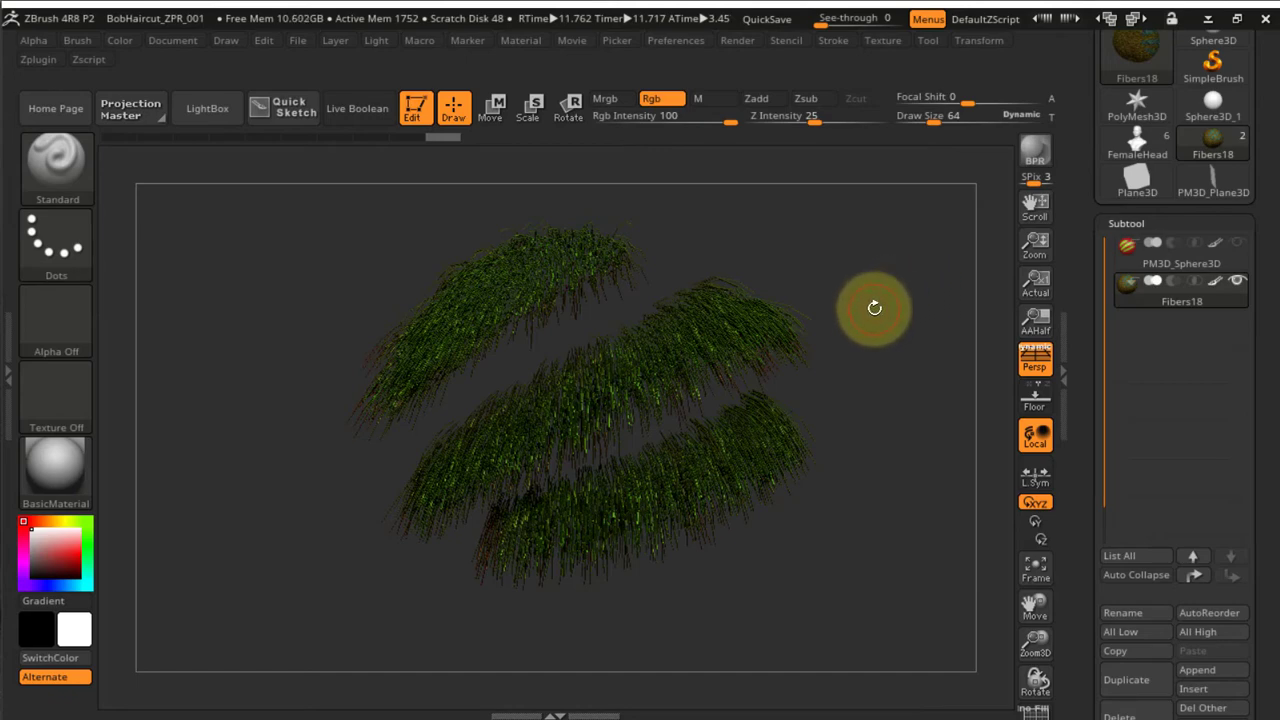
Choose the GroomHairToss brush and set its draw size to 236
{"action": "key", "text": "b"}
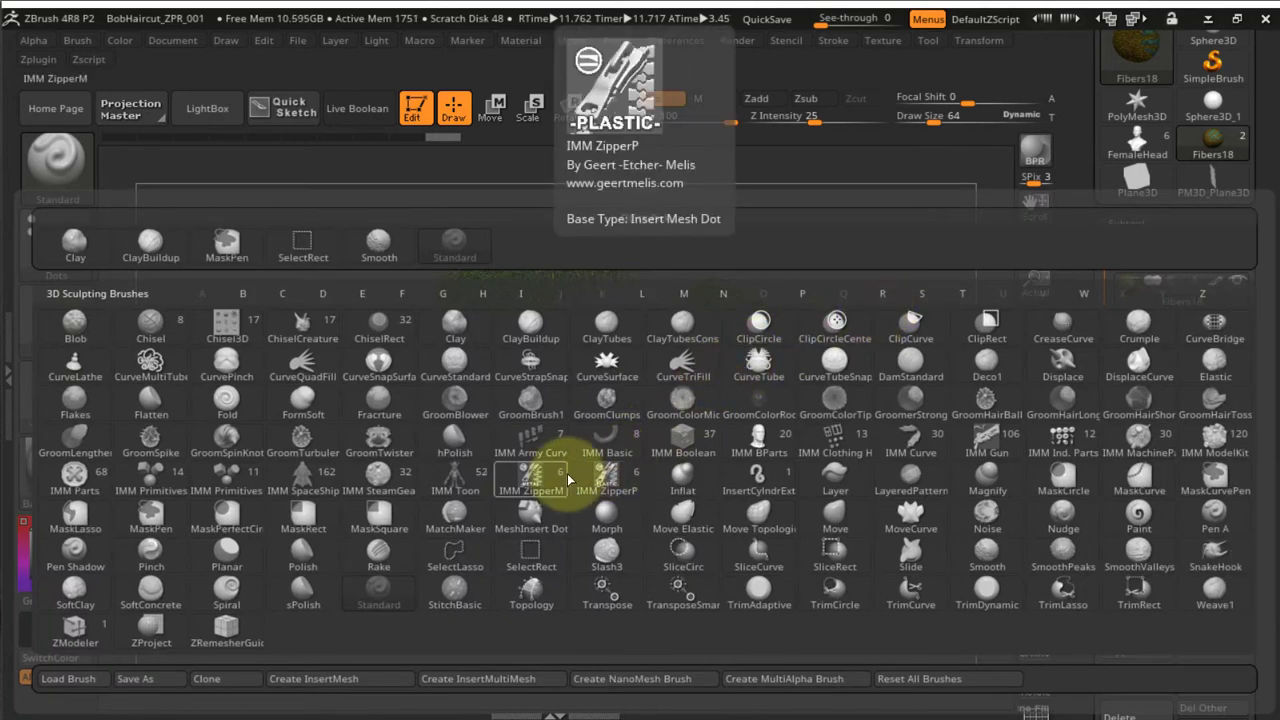
{"action": "key", "text": "g"}
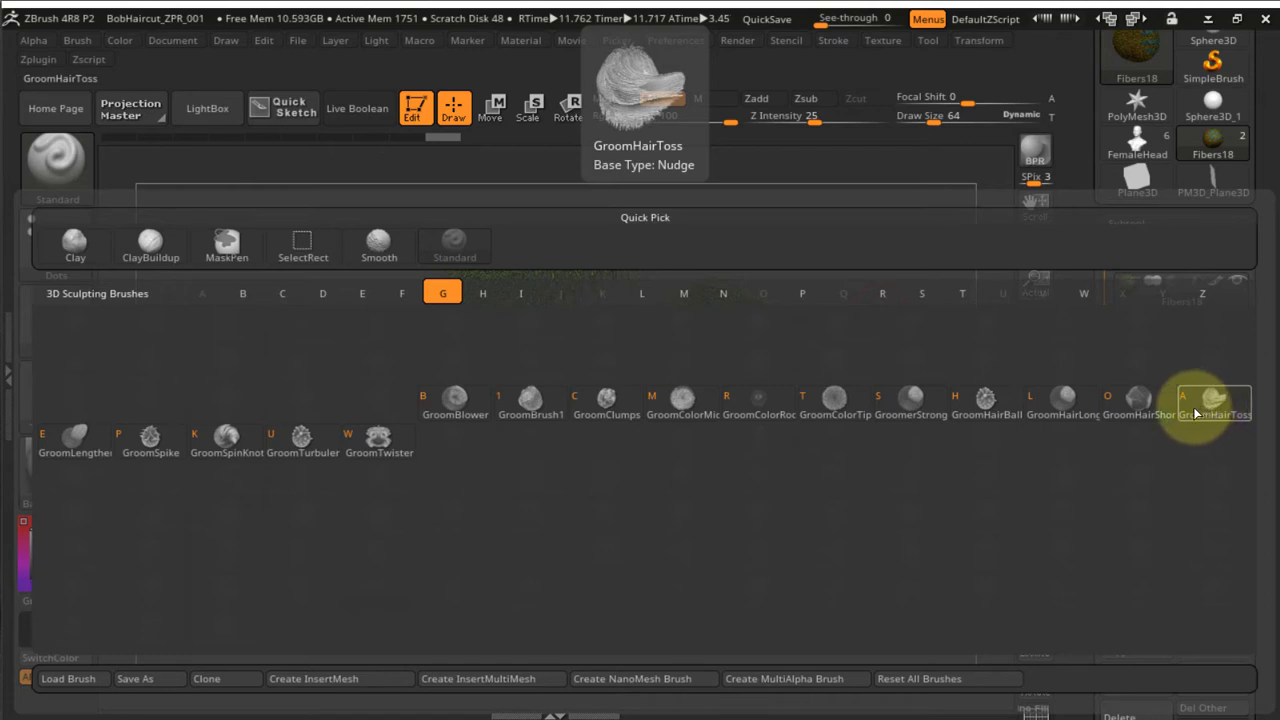
{"action": "key", "text": "a"}
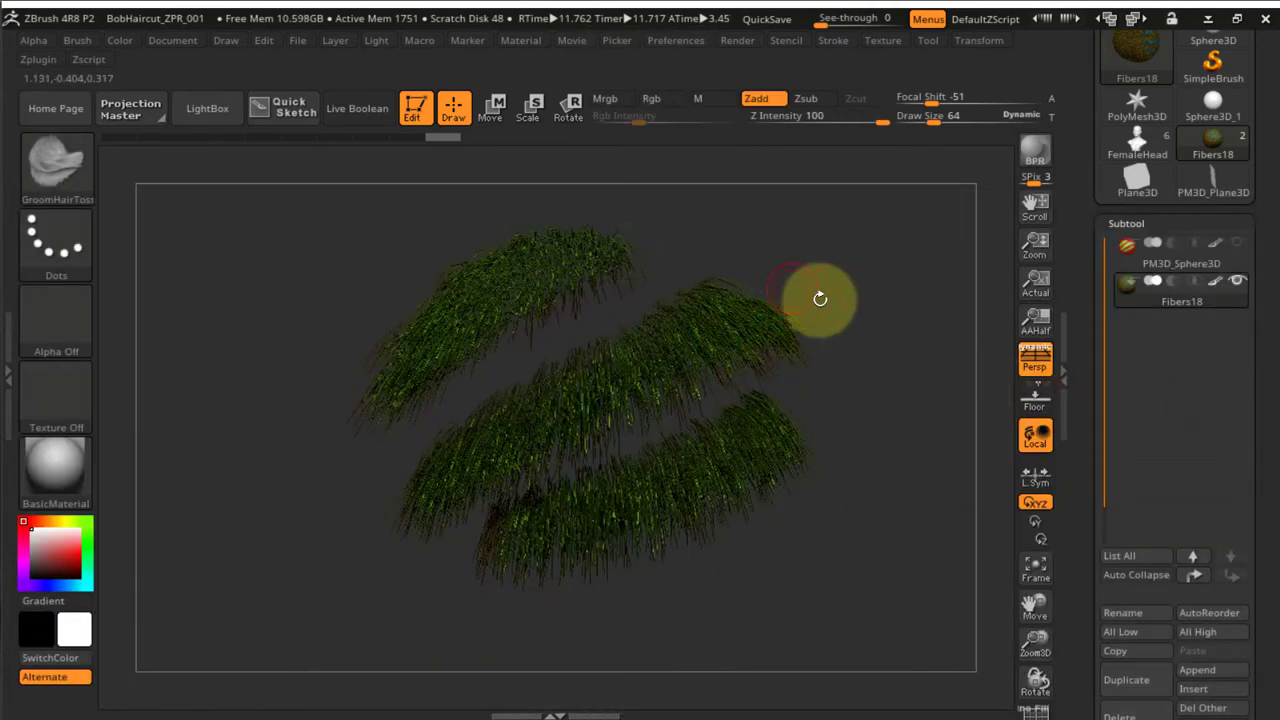
{"action": "key", "text": "s"}
{"action": "left_click_drag", "start_coordinate": [846, 295], "coordinate": [900, 296]}
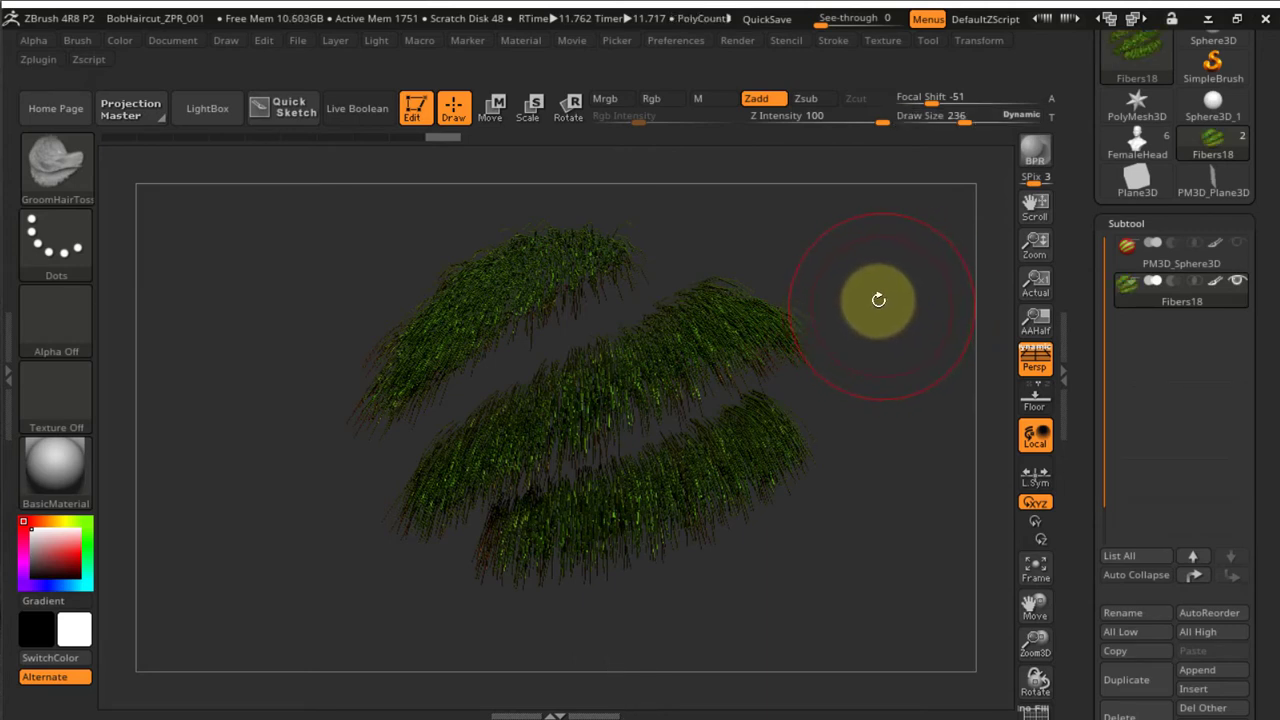
Comb the middle and lower green fiber stripes sideways with the GroomHairToss brush
{"action": "left_click_drag", "start_coordinate": [856, 299], "coordinate": [903, 302]}
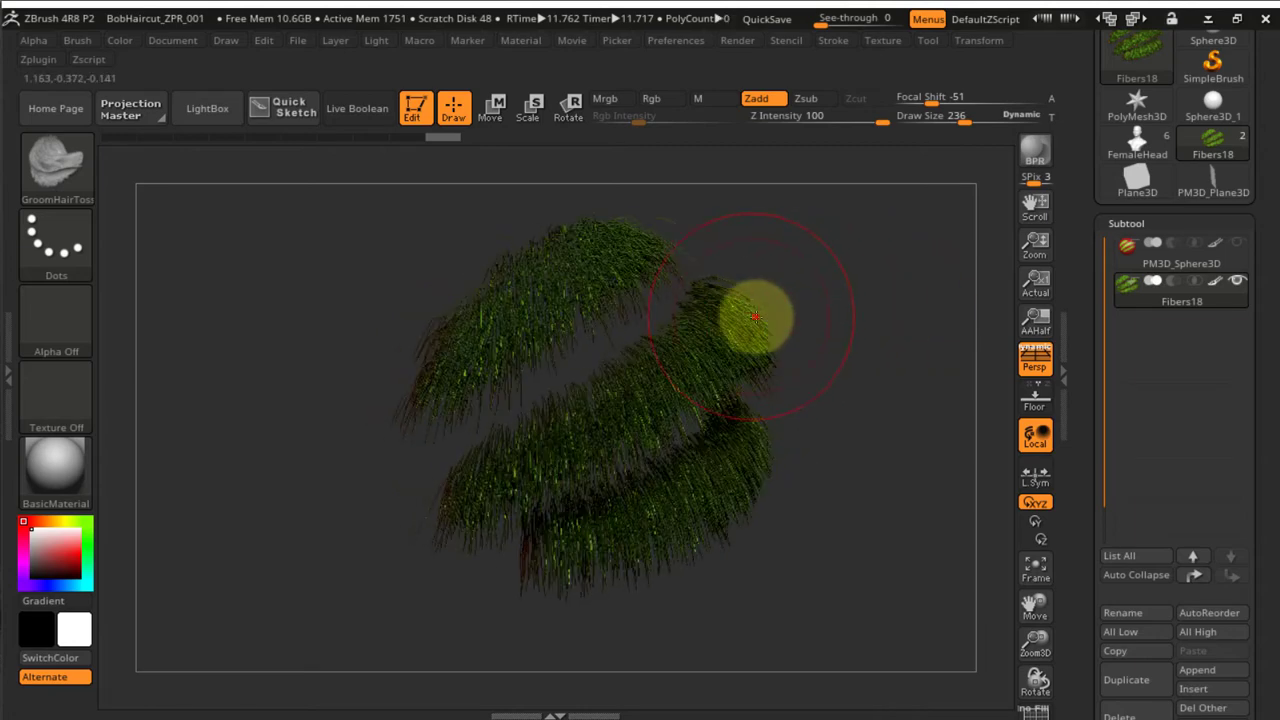
{"action": "left_click_drag", "start_coordinate": [754, 316], "coordinate": [812, 337]}
{"action": "left_click_drag", "start_coordinate": [750, 312], "coordinate": [788, 353]}
{"action": "mouse_move", "coordinate": [716, 350]}
{"action": "left_mouse_down"}
{"action": "mouse_move", "coordinate": [763, 375]}
{"action": "mouse_move", "coordinate": [649, 374]}
{"action": "mouse_move", "coordinate": [657, 400]}
{"action": "mouse_move", "coordinate": [574, 449]}
{"action": "mouse_move", "coordinate": [484, 466]}
{"action": "mouse_move", "coordinate": [577, 557]}
{"action": "mouse_move", "coordinate": [663, 523]}
{"action": "mouse_move", "coordinate": [706, 556]}
{"action": "left_mouse_up"}
{"action": "left_click_drag", "start_coordinate": [746, 461], "coordinate": [781, 476]}
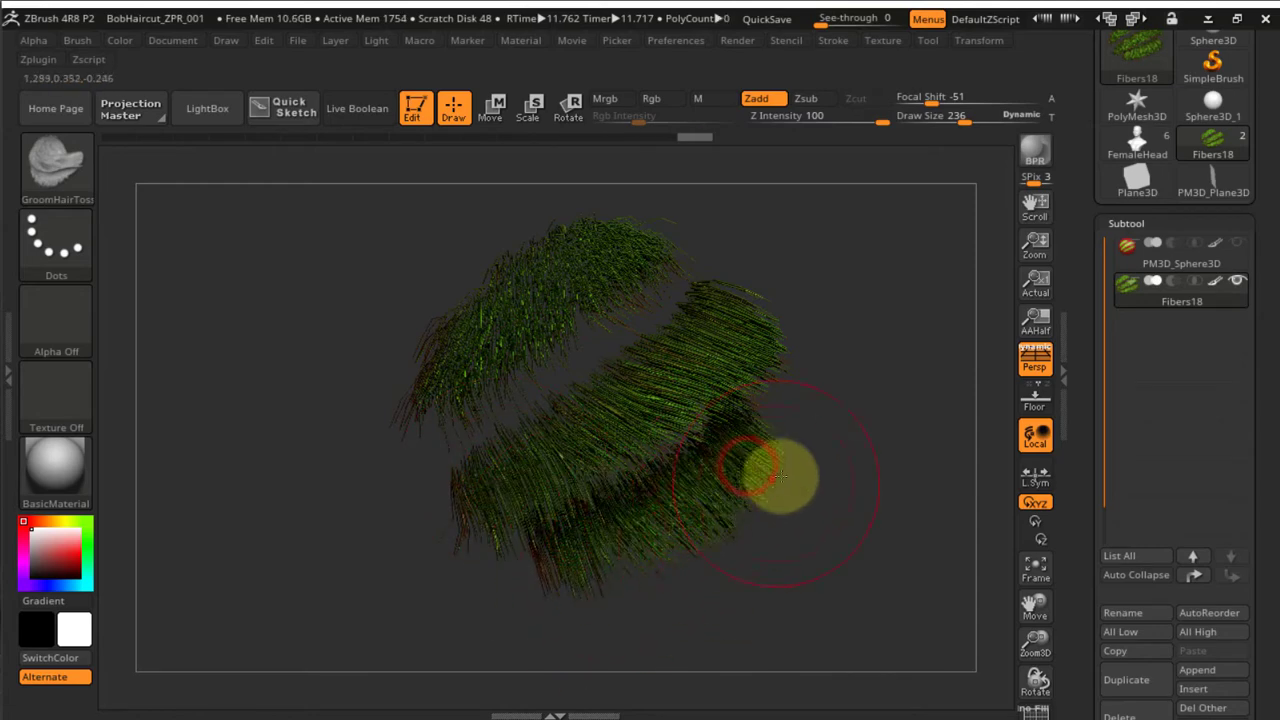
Comb the upper green fiber stripe towards its right end with the GroomHairToss brush
{"action": "left_click_drag", "start_coordinate": [896, 444], "coordinate": [883, 490]}
{"action": "left_click_drag", "start_coordinate": [600, 280], "coordinate": [668, 294]}
{"action": "left_click_drag", "start_coordinate": [516, 309], "coordinate": [570, 331]}
{"action": "left_click_drag", "start_coordinate": [461, 363], "coordinate": [522, 377]}
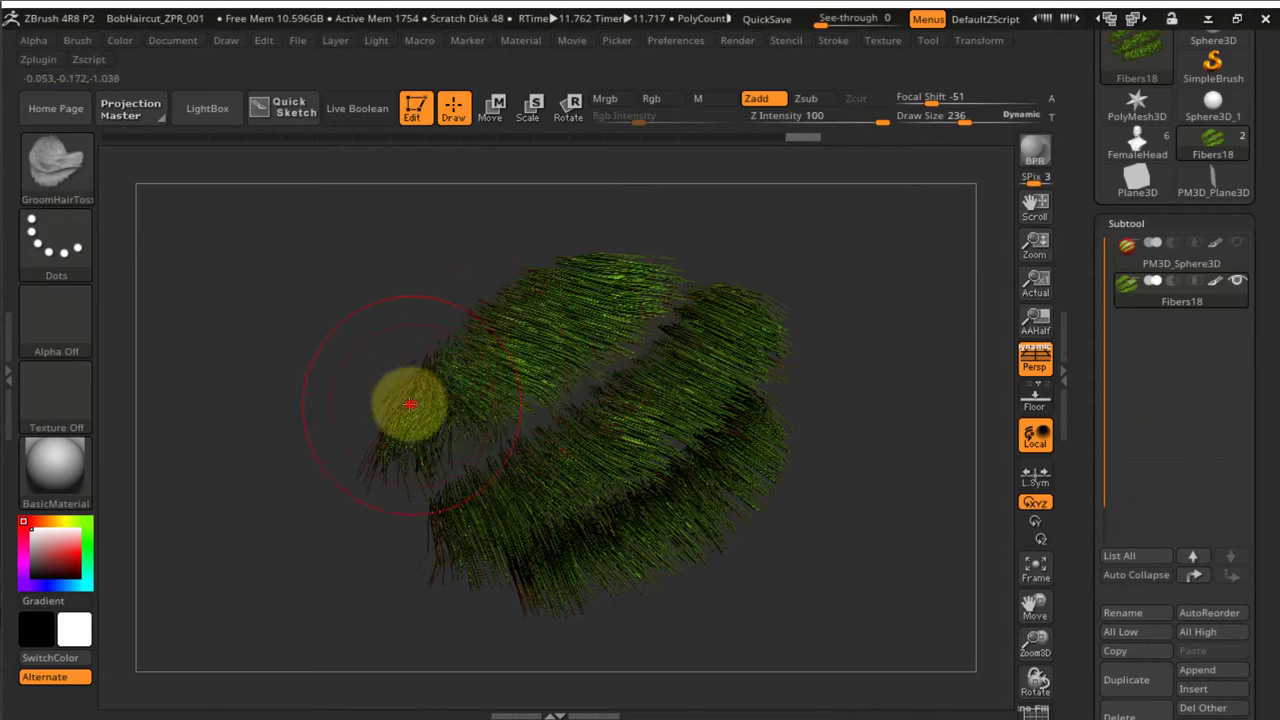
{"action": "mouse_move", "coordinate": [413, 393]}
{"action": "left_mouse_down"}
{"action": "mouse_move", "coordinate": [475, 408]}
{"action": "mouse_move", "coordinate": [672, 397]}
{"action": "left_mouse_up"}
{"action": "mouse_move", "coordinate": [866, 363]}
{"action": "left_mouse_down"}
{"action": "mouse_move", "coordinate": [780, 351]}
{"action": "mouse_move", "coordinate": [786, 391]}
{"action": "mouse_move", "coordinate": [885, 360]}
{"action": "mouse_move", "coordinate": [866, 309]}
{"action": "mouse_move", "coordinate": [849, 352]}
{"action": "left_mouse_up"}
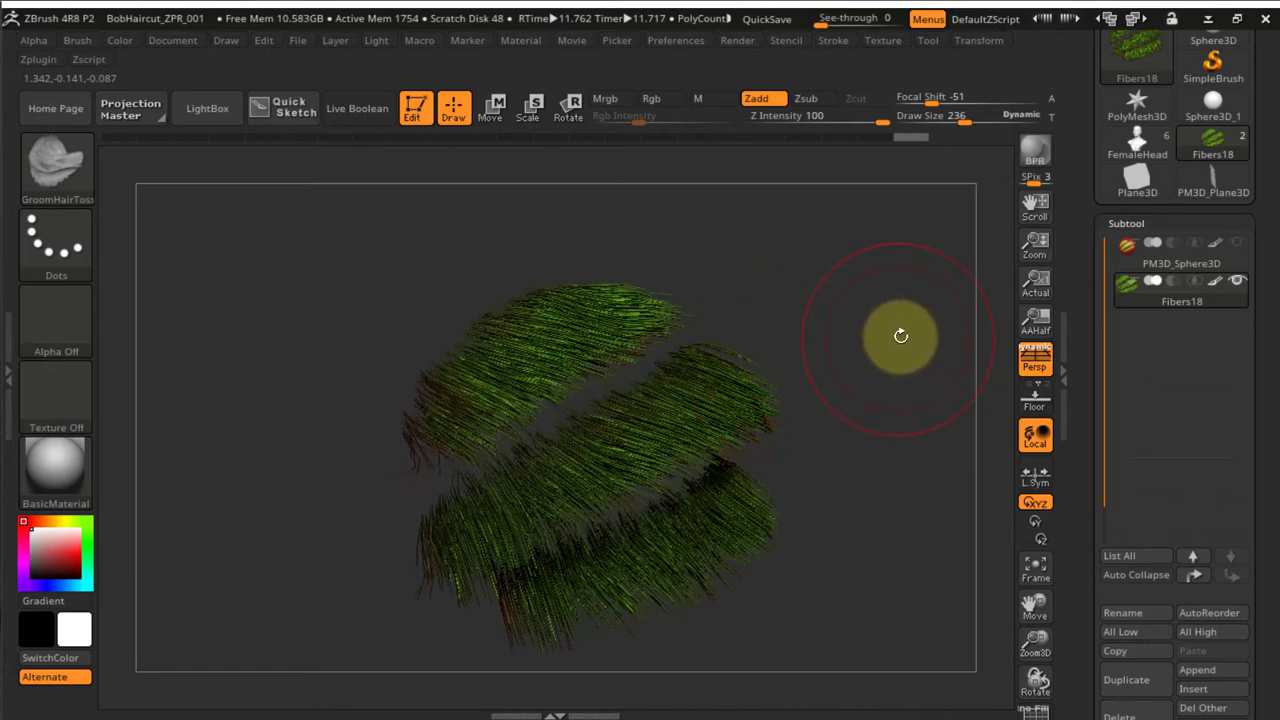
Restore the visibility of all fibers and inspect the combed green stripes among the red fibers
{"action": "key", "text": "ctrl+shift"}
{"action": "left_click", "coordinate": [886, 320], "text": "ctrl+shift"}
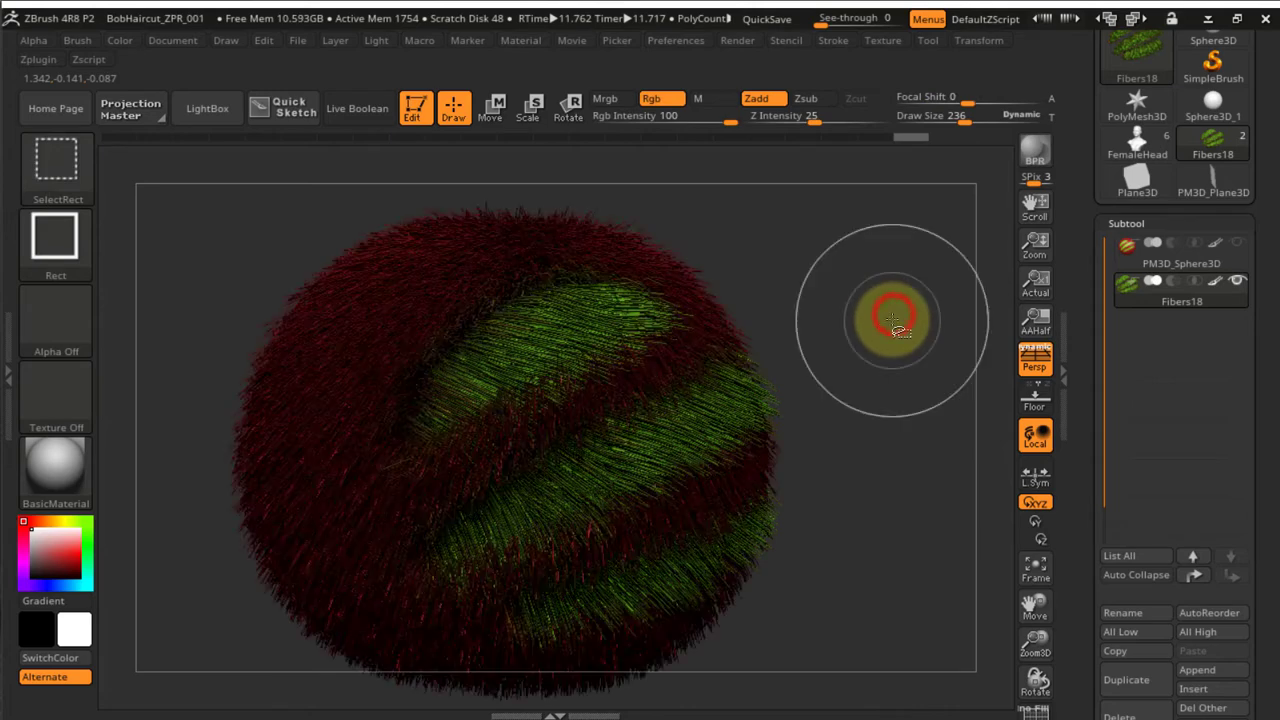
{"action": "left_click_drag", "start_coordinate": [916, 318], "coordinate": [842, 314]}
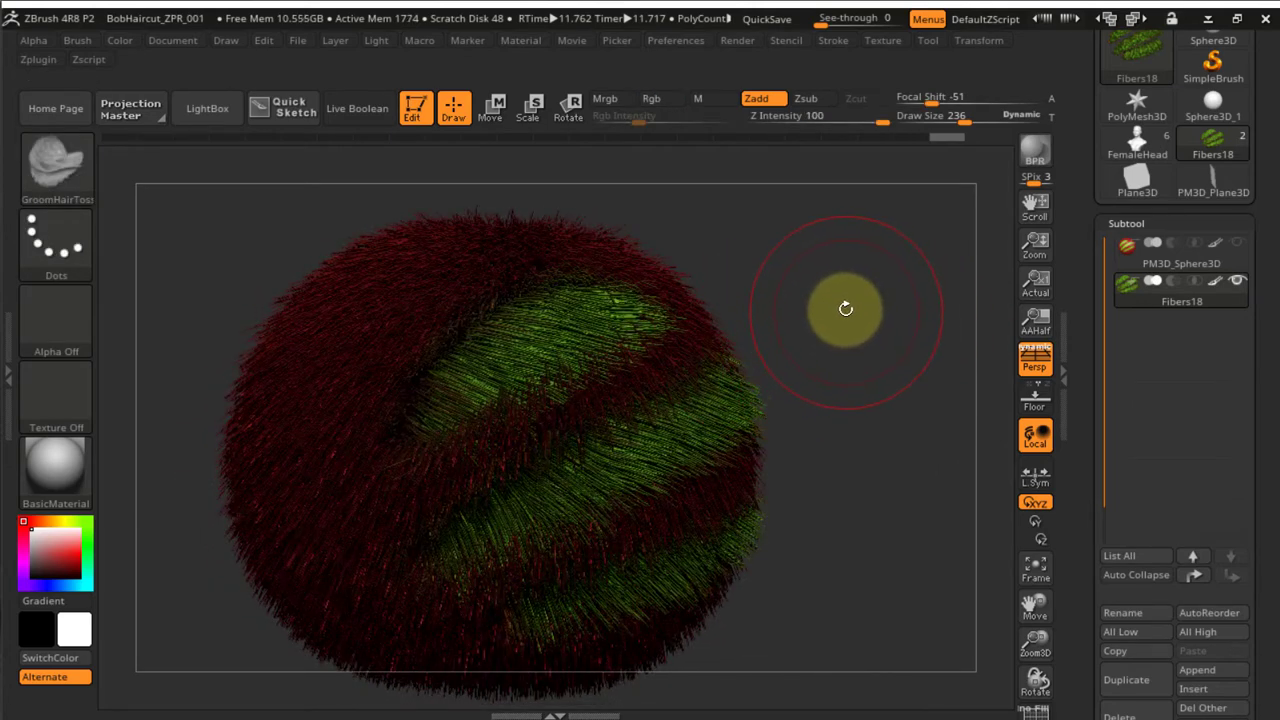
{"action": "key", "text": "b"}
{"action": "key", "text": "g"}
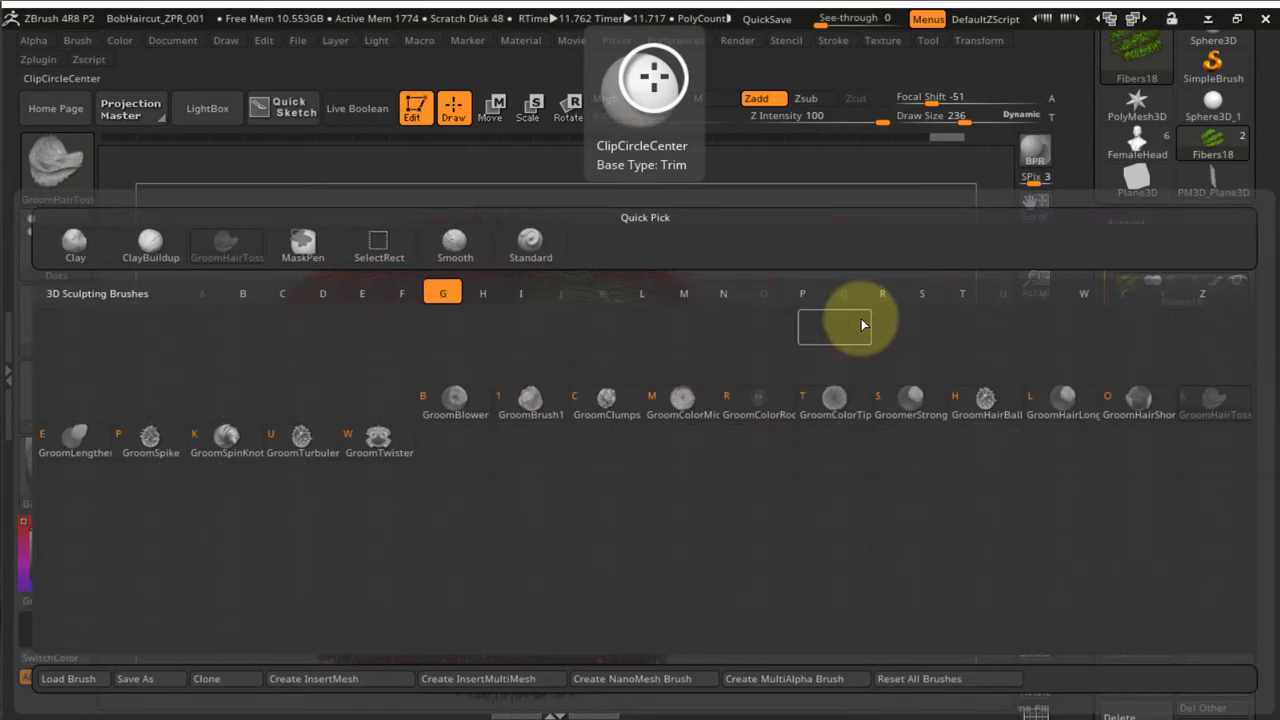
{"action": "key", "text": "h"}
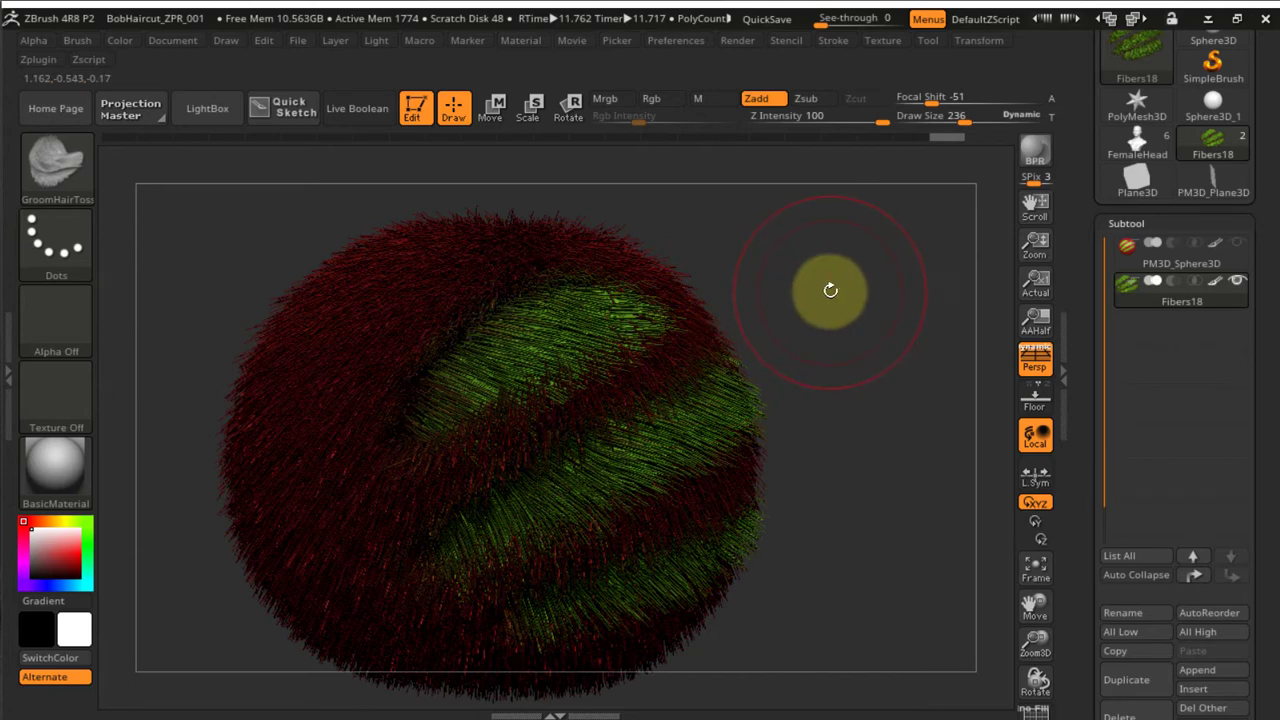
Switch to the GroomLengthen brush and turn the fiber ball to a side view of the green stripes
{"action": "key", "text": "b"}
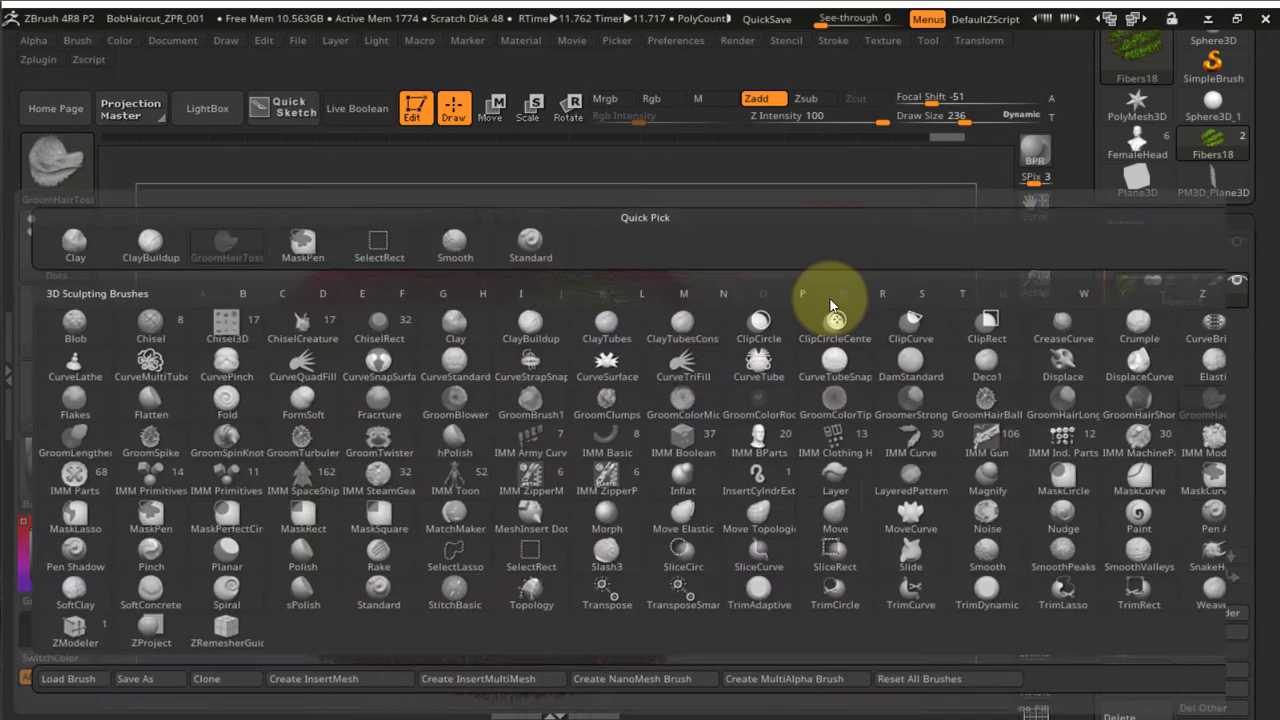
{"action": "key", "text": "g"}
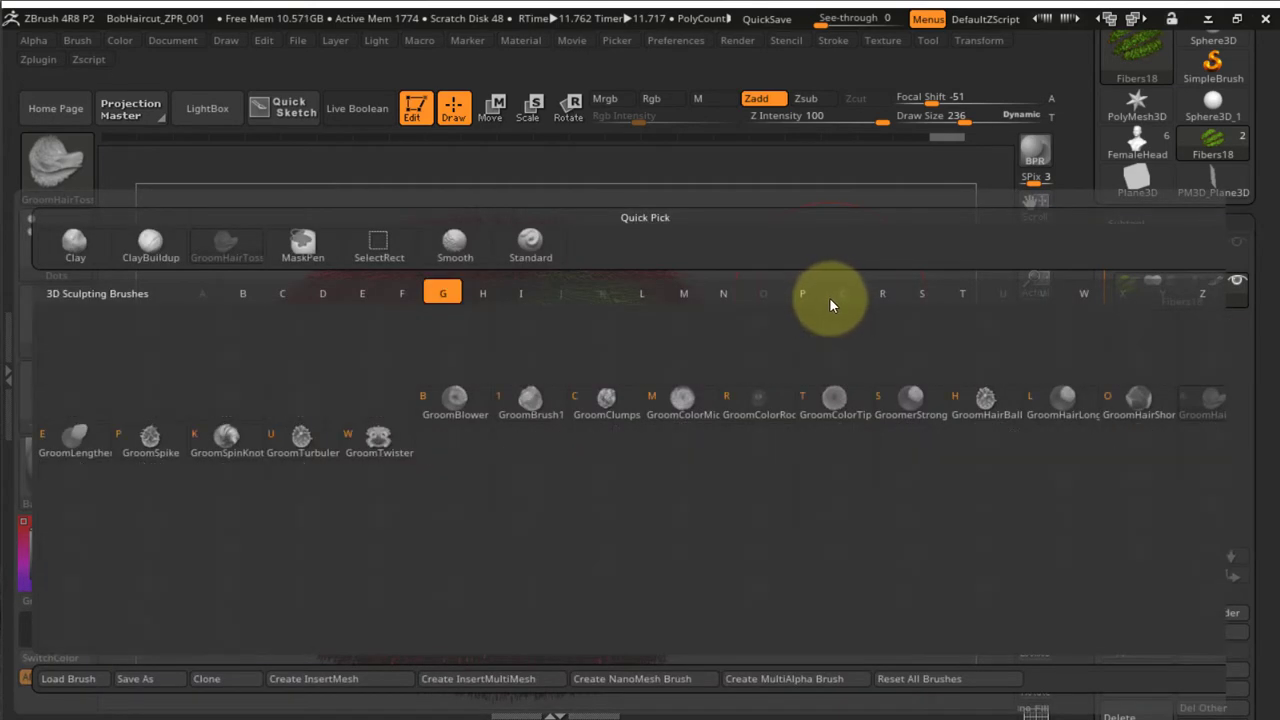
{"action": "key", "text": "e"}
{"action": "left_click_drag", "start_coordinate": [800, 294], "coordinate": [824, 295]}
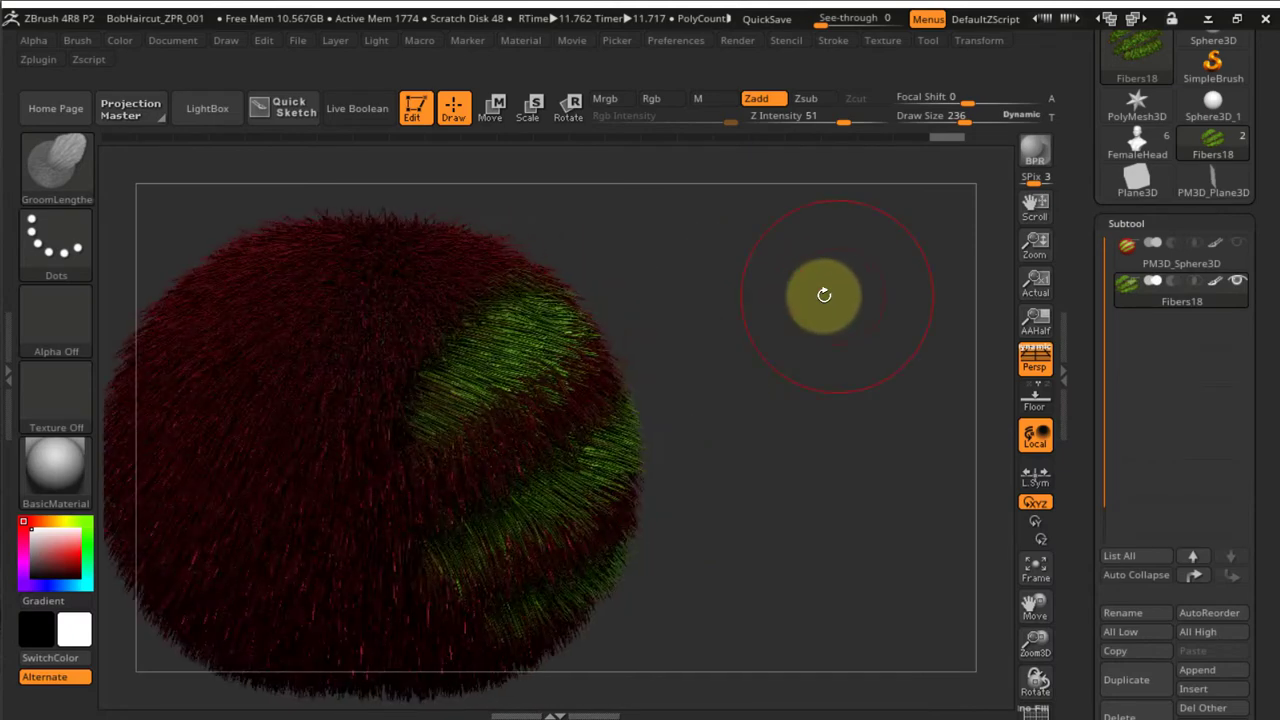
Isolate the green fiber stripes and lengthen the upper stripe's fibers outward with the GroomLengthen brush
{"action": "left_click", "coordinate": [529, 337], "text": "ctrl+shift"}
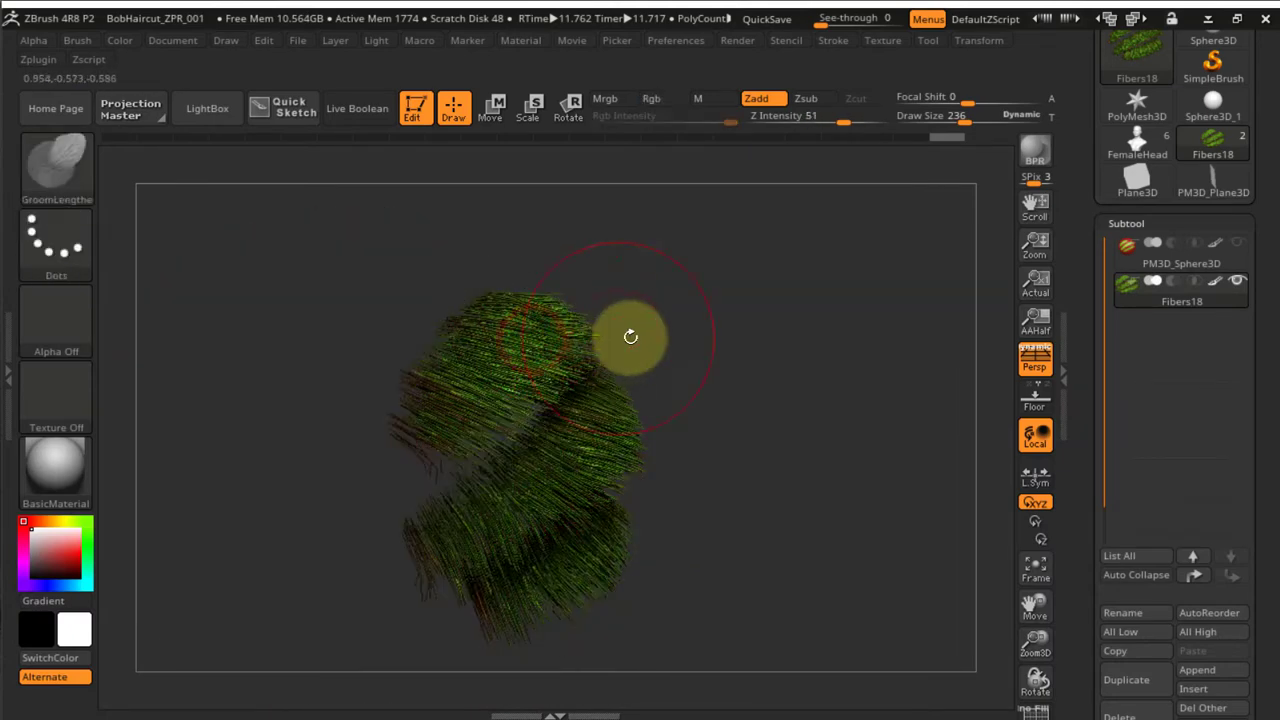
{"action": "mouse_move", "coordinate": [755, 328]}
{"action": "left_mouse_down"}
{"action": "mouse_move", "coordinate": [766, 291]}
{"action": "mouse_move", "coordinate": [575, 327]}
{"action": "mouse_move", "coordinate": [717, 351]}
{"action": "left_mouse_up"}
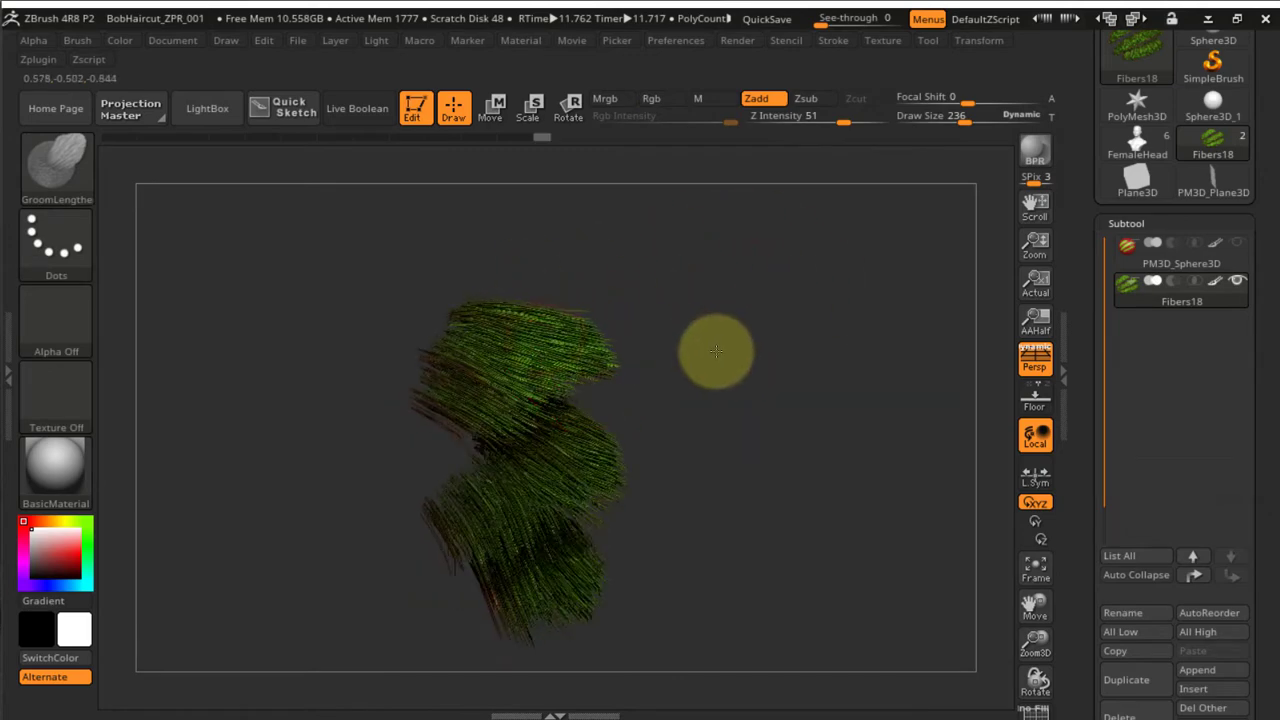
{"action": "left_click_drag", "start_coordinate": [546, 366], "coordinate": [713, 389]}
{"action": "left_click_drag", "start_coordinate": [596, 336], "coordinate": [749, 379]}
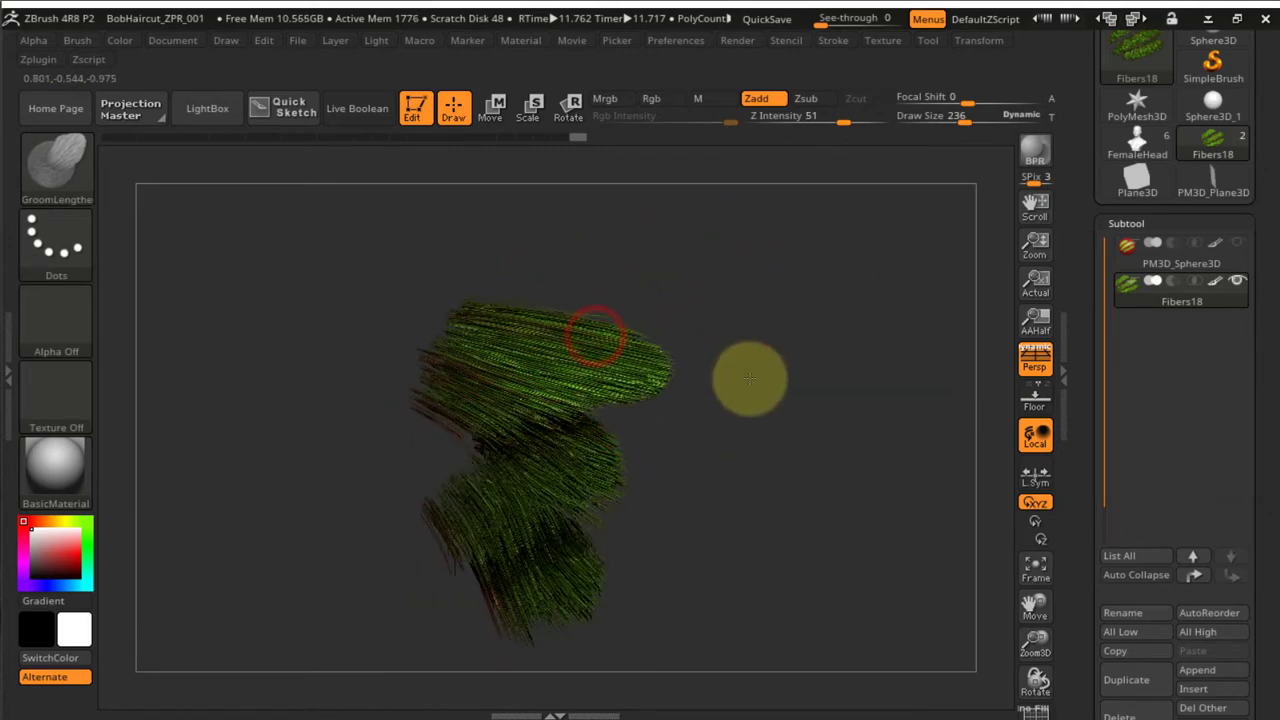
Lengthen the fibers at the ends of the isolated green stripes outward with the GroomLengthen brush
{"action": "left_click_drag", "start_coordinate": [609, 391], "coordinate": [723, 421]}
{"action": "left_click_drag", "start_coordinate": [606, 470], "coordinate": [741, 514]}
{"action": "mouse_move", "coordinate": [557, 514]}
{"action": "left_mouse_down"}
{"action": "mouse_move", "coordinate": [609, 529]}
{"action": "mouse_move", "coordinate": [657, 609]}
{"action": "left_mouse_up"}
{"action": "left_click_drag", "start_coordinate": [558, 597], "coordinate": [658, 594]}
Show all fibers again and inspect the lengthened green stripes from several angles
{"action": "mouse_move", "coordinate": [832, 471]}
{"action": "left_mouse_down"}
{"action": "mouse_move", "coordinate": [751, 480]}
{"action": "mouse_move", "coordinate": [777, 503]}
{"action": "left_mouse_up"}
{"action": "left_click", "coordinate": [892, 345], "text": "ctrl+shift"}
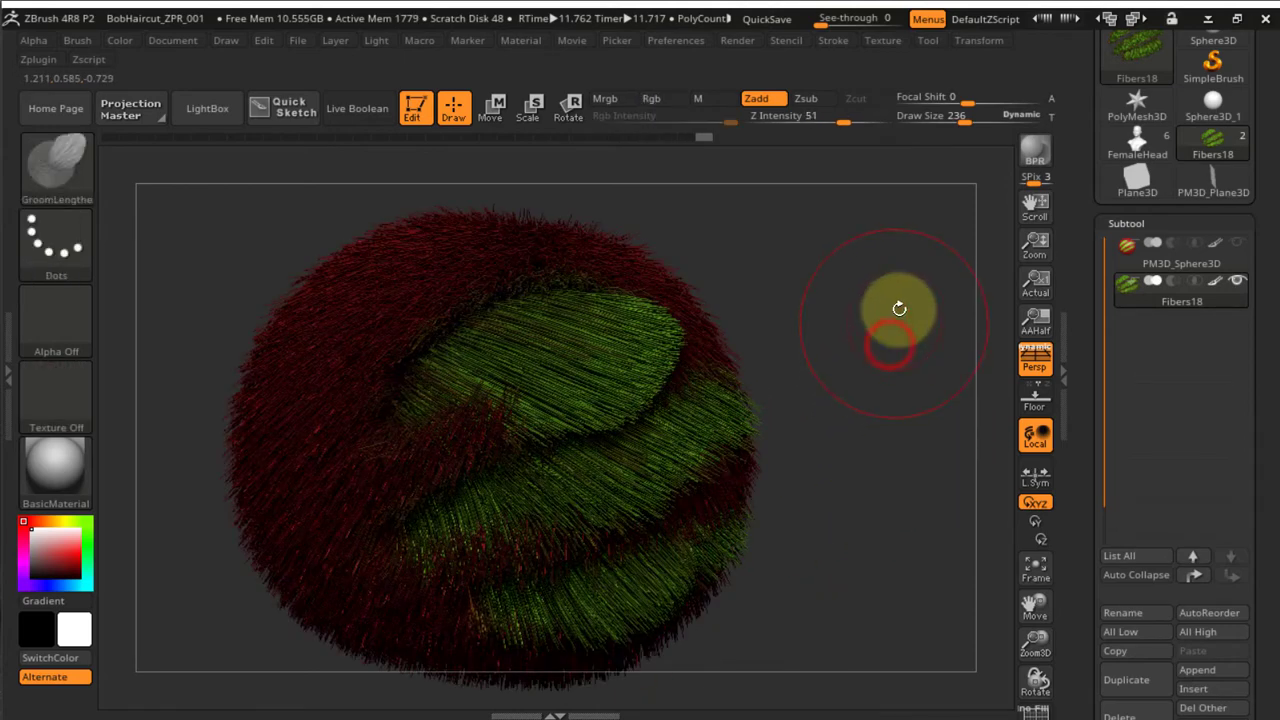
{"action": "mouse_move", "coordinate": [887, 328]}
{"action": "left_mouse_down"}
{"action": "mouse_move", "coordinate": [842, 281]}
{"action": "mouse_move", "coordinate": [763, 283]}
{"action": "mouse_move", "coordinate": [790, 332]}
{"action": "mouse_move", "coordinate": [889, 326]}
{"action": "mouse_move", "coordinate": [857, 317]}
{"action": "mouse_move", "coordinate": [857, 349]}
{"action": "mouse_move", "coordinate": [894, 318]}
{"action": "left_mouse_up"}
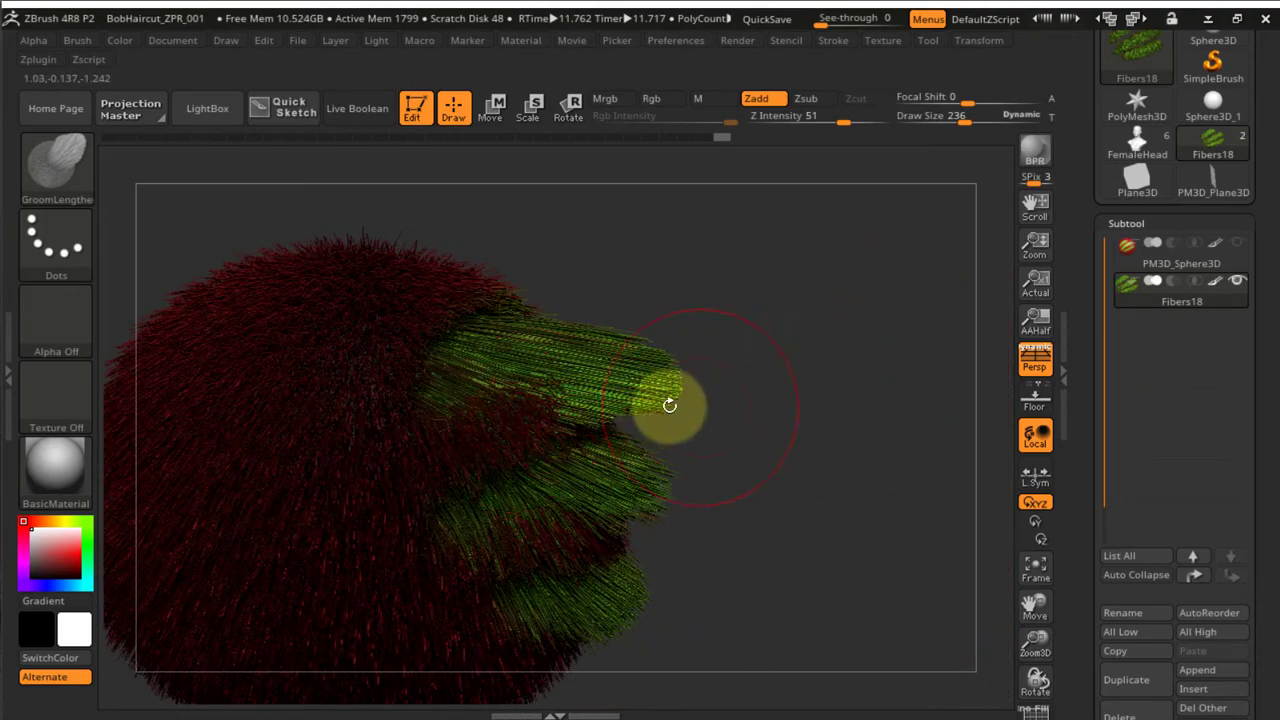
{"action": "left_click_drag", "start_coordinate": [838, 360], "coordinate": [818, 360]}
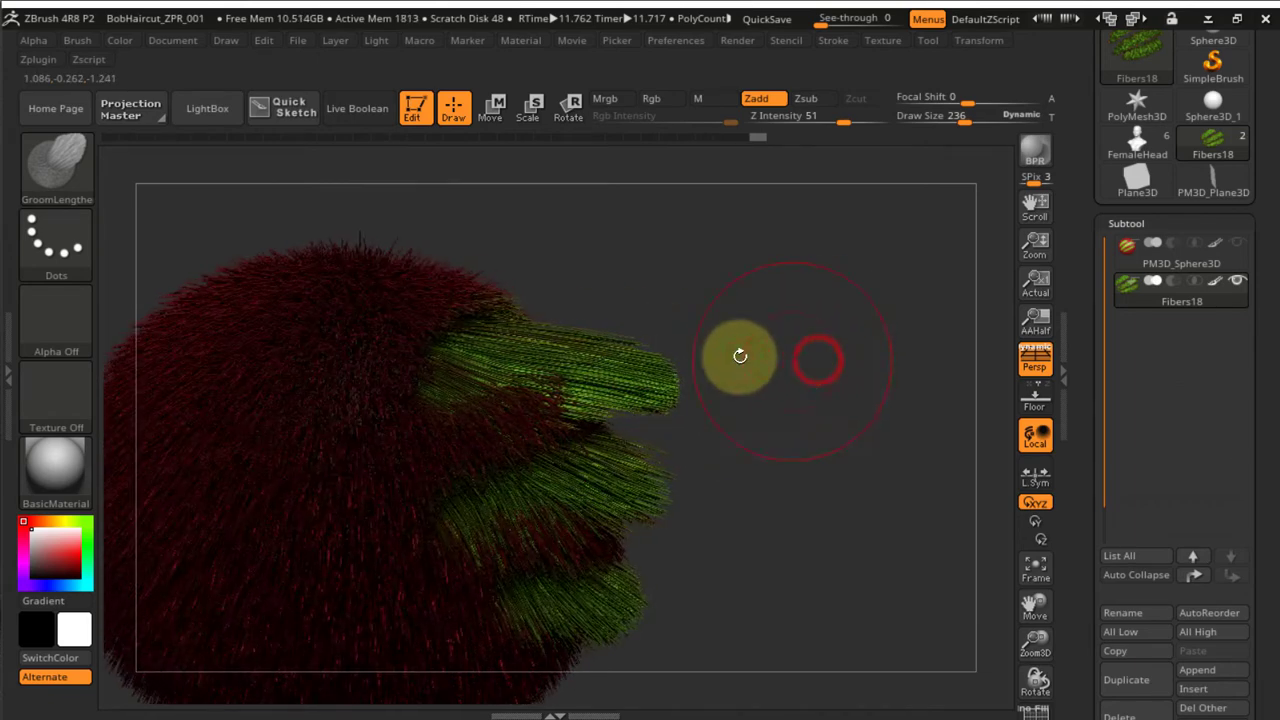
{"action": "left_click_drag", "start_coordinate": [492, 354], "coordinate": [518, 358]}
{"action": "left_click_drag", "start_coordinate": [745, 343], "coordinate": [851, 316]}
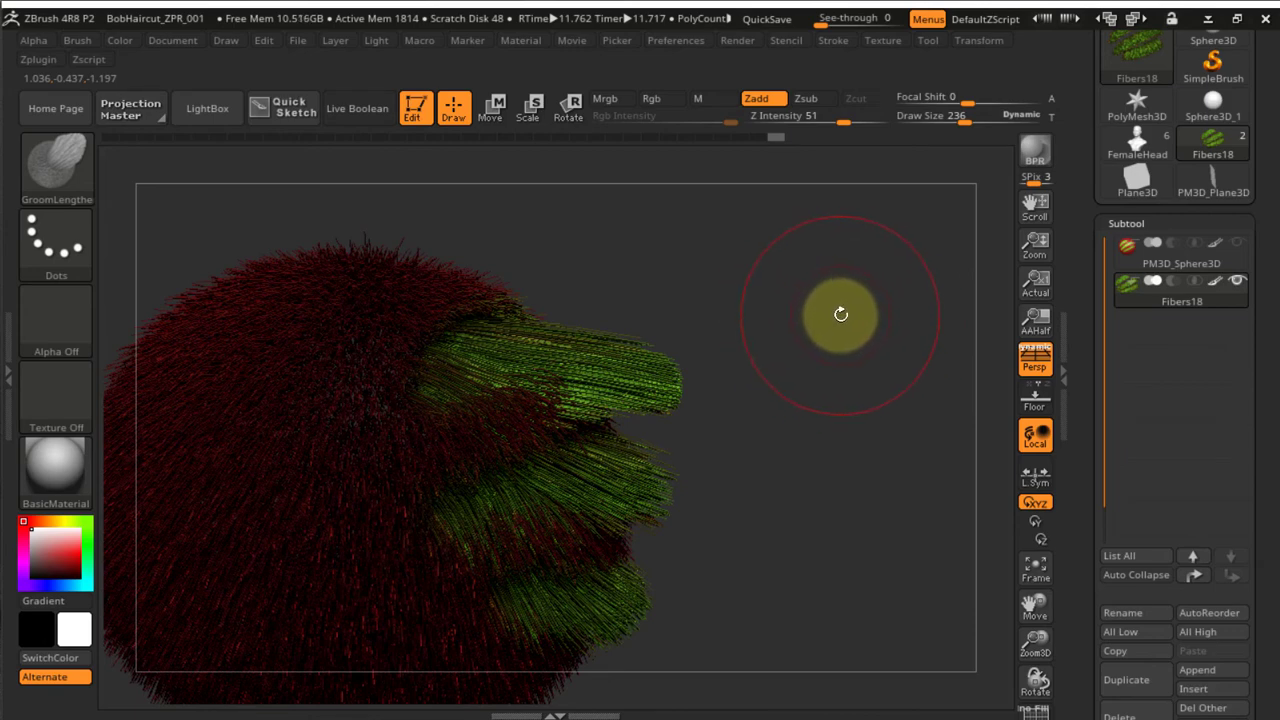
{"action": "mouse_move", "coordinate": [847, 332]}
{"action": "left_mouse_down"}
{"action": "mouse_move", "coordinate": [830, 338]}
{"action": "mouse_move", "coordinate": [847, 334]}
{"action": "left_mouse_up"}
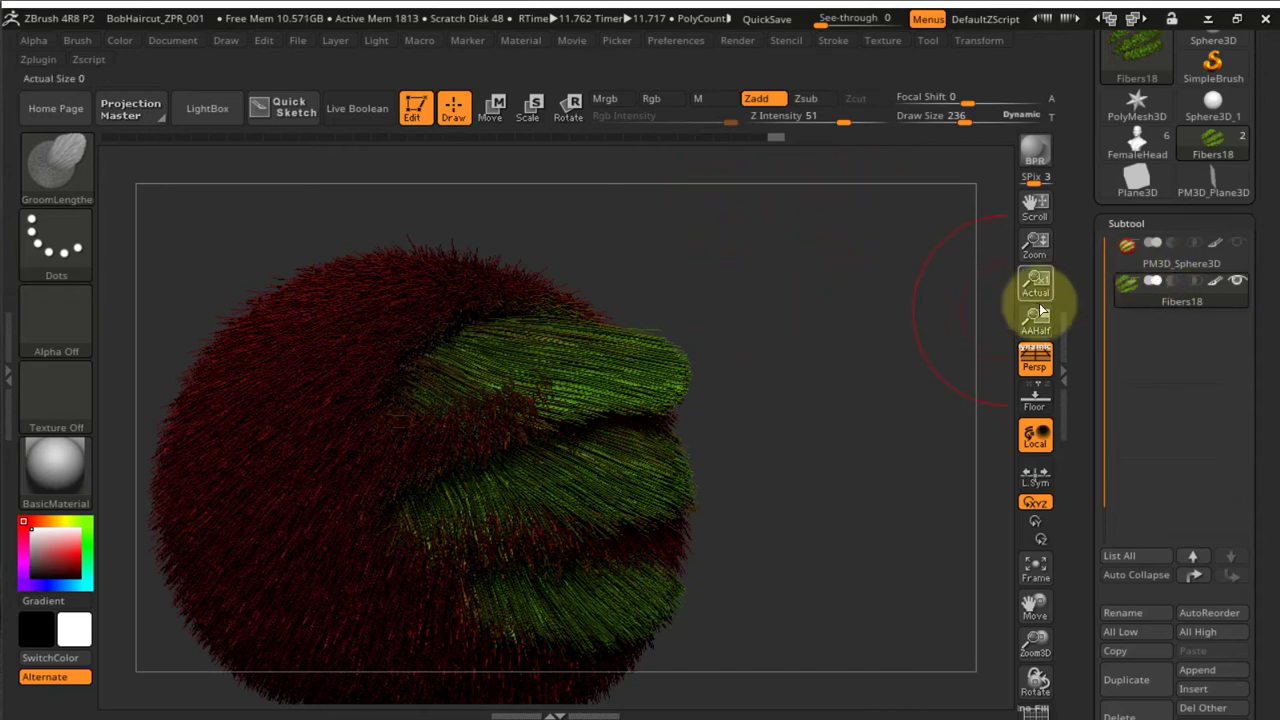
Select the PM3D_Sphere3D subtool and hide the Fibers18 subtool to leave only the striped sphere visible
{"action": "left_click_drag", "start_coordinate": [1094, 234], "coordinate": [1094, 320]}
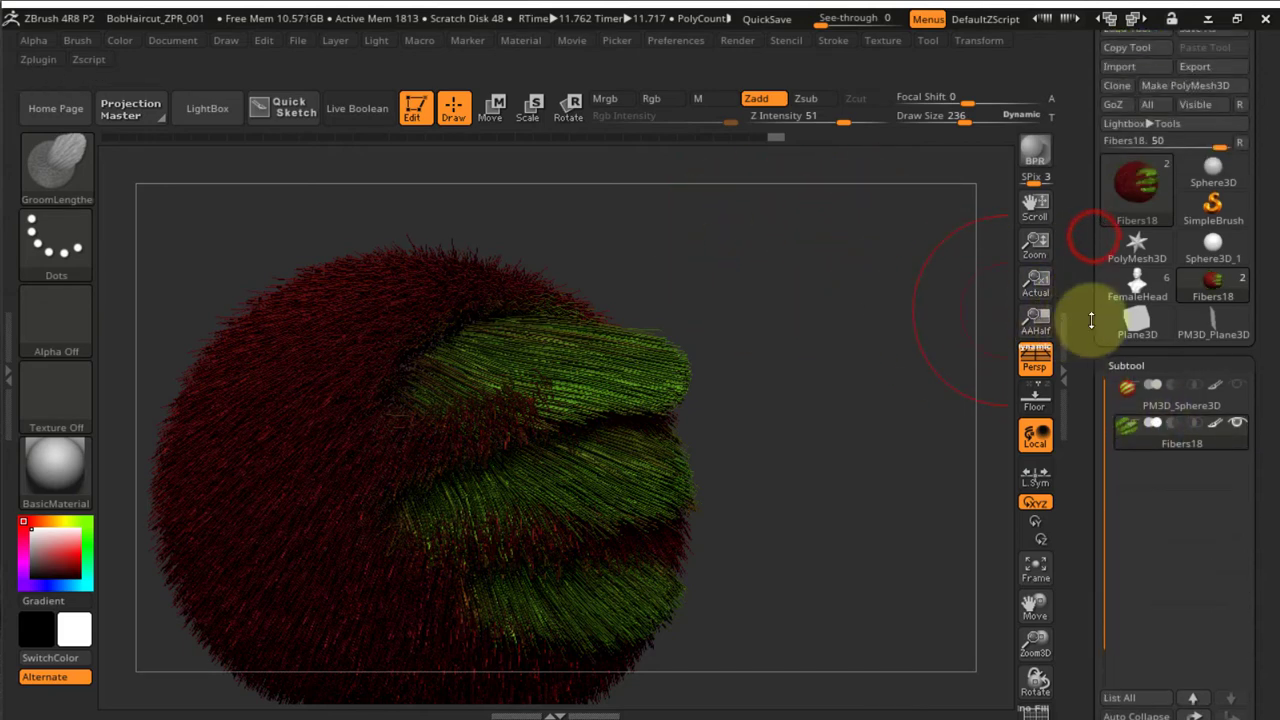
{"action": "left_click", "coordinate": [1144, 400]}
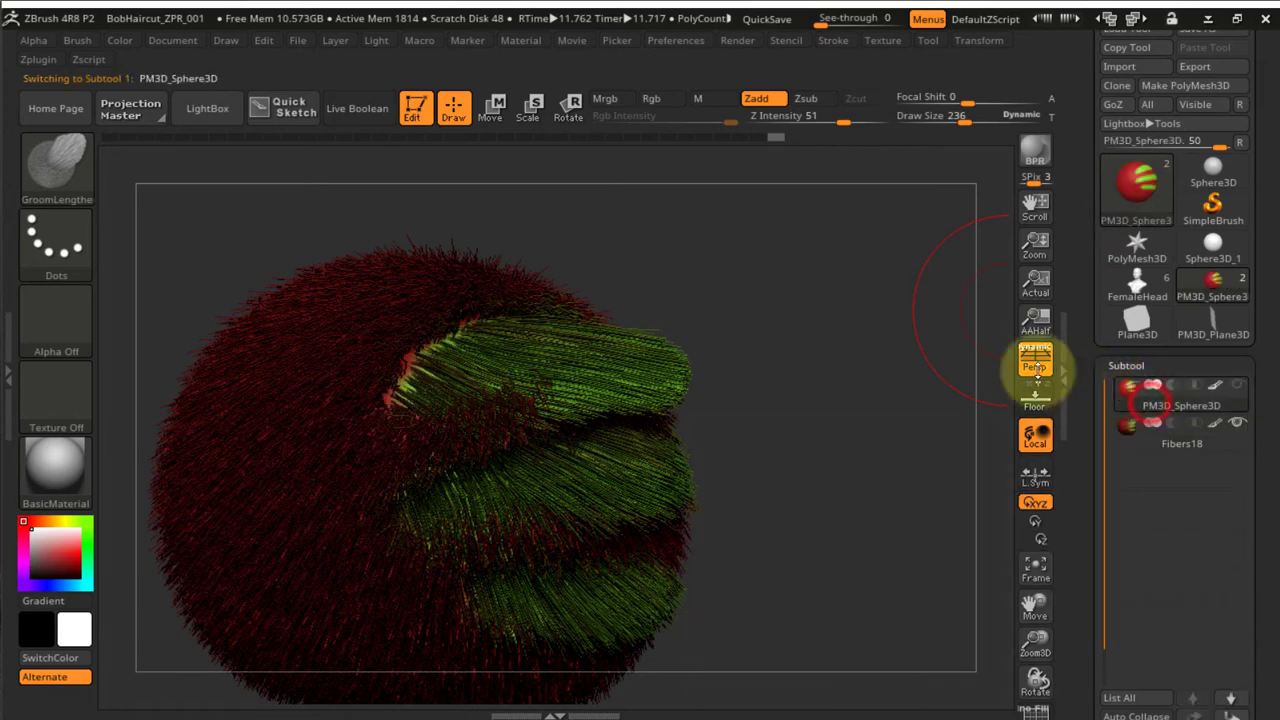
{"action": "left_click", "coordinate": [1238, 423]}
{"action": "left_click_drag", "start_coordinate": [914, 405], "coordinate": [808, 440]}
Generate a new FiberMesh preview on the striped sphere
{"action": "left_click_drag", "start_coordinate": [1092, 457], "coordinate": [1118, 225]}
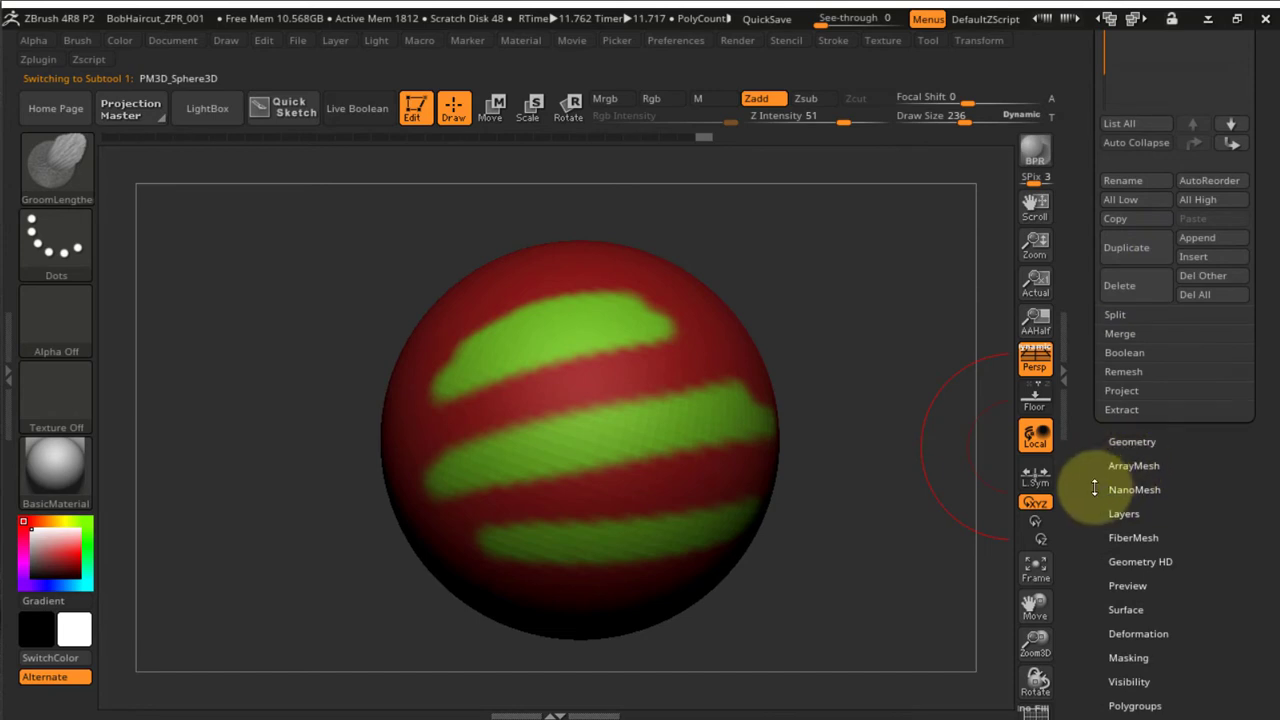
{"action": "left_click_drag", "start_coordinate": [1090, 480], "coordinate": [1136, 447]}
{"action": "left_click", "coordinate": [1125, 503]}
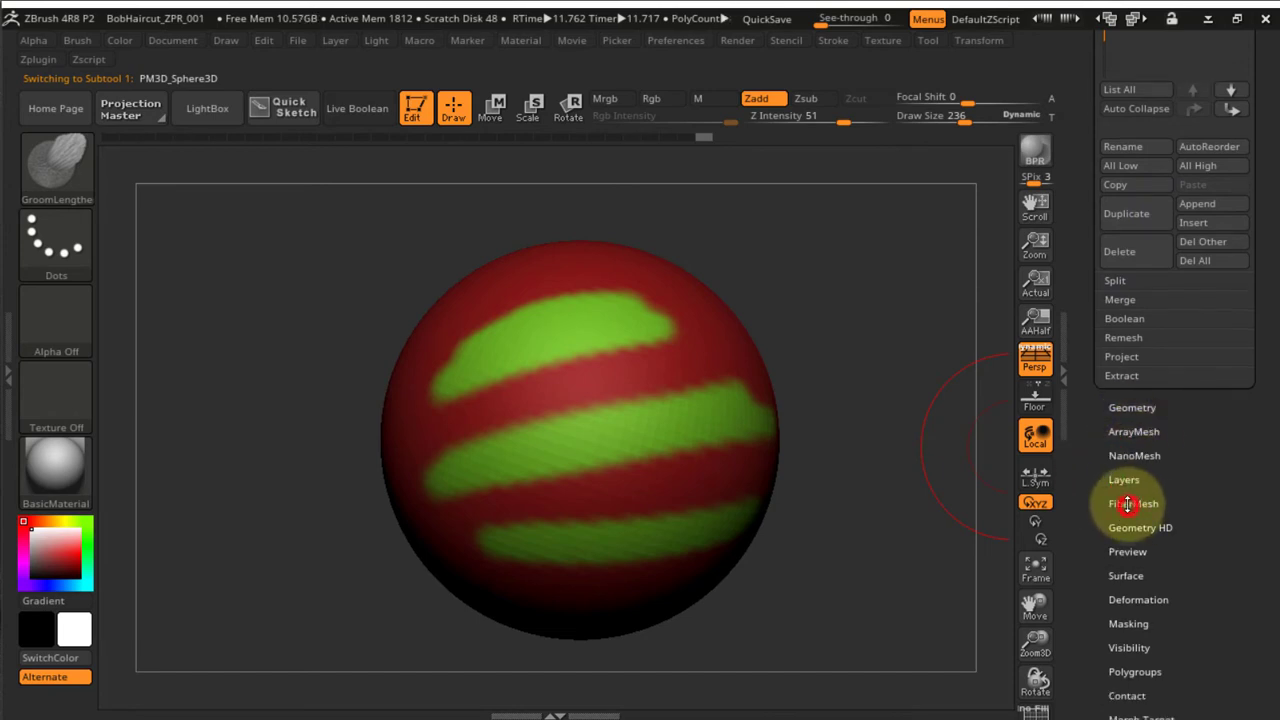
{"action": "left_click_drag", "start_coordinate": [1093, 404], "coordinate": [1080, 523]}
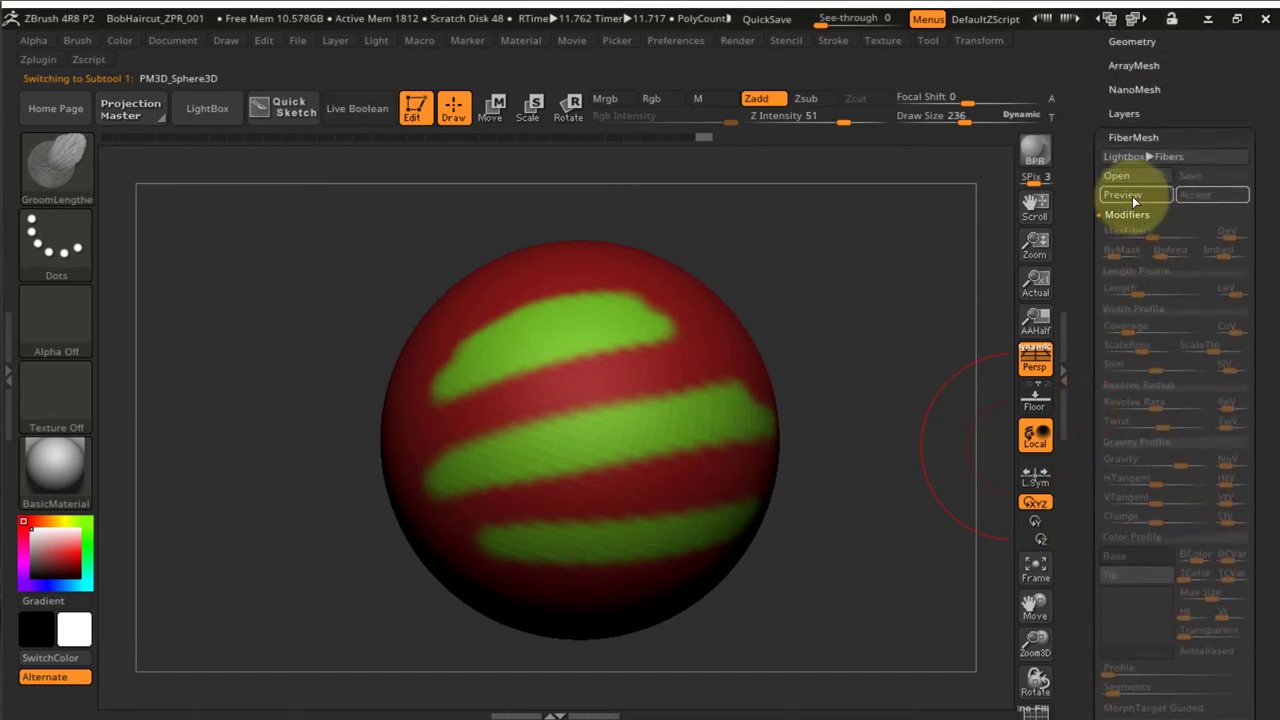
{"action": "left_click", "coordinate": [1123, 194]}
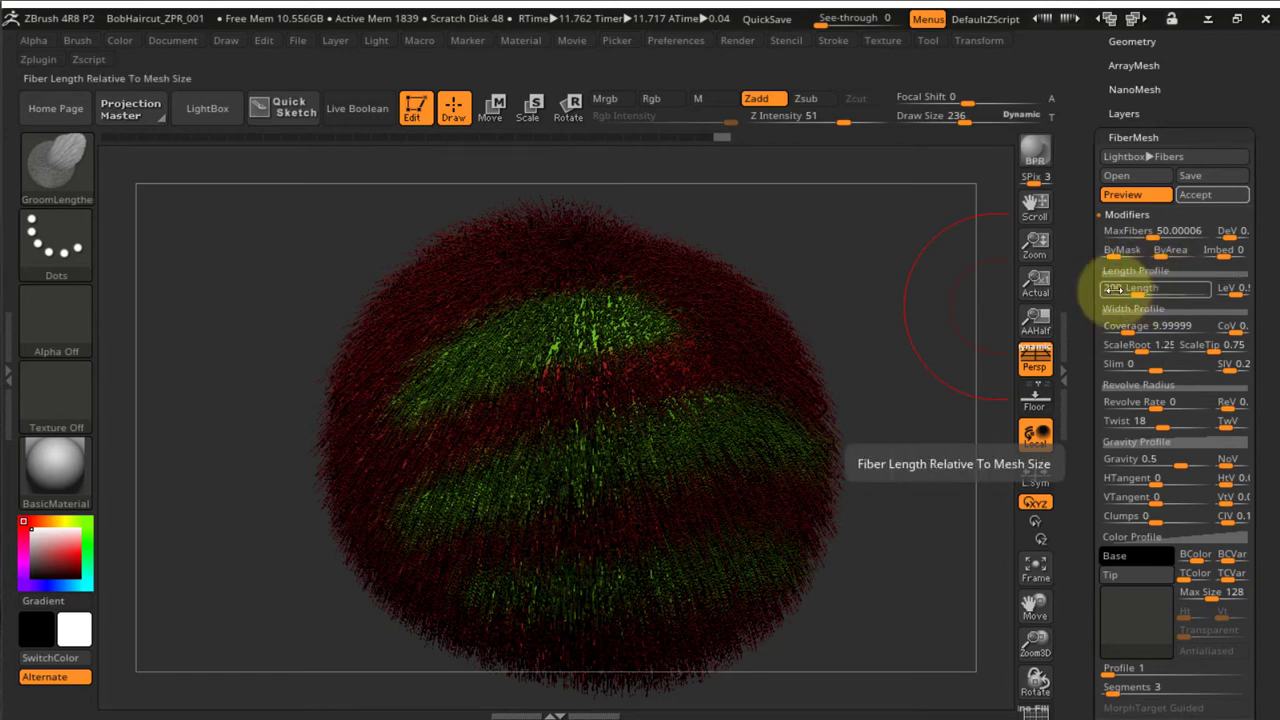
Raise the previewed fibers' Length to about 945 and frame the whole fiber ball in the view
{"action": "left_click_drag", "start_coordinate": [1146, 292], "coordinate": [1200, 296]}
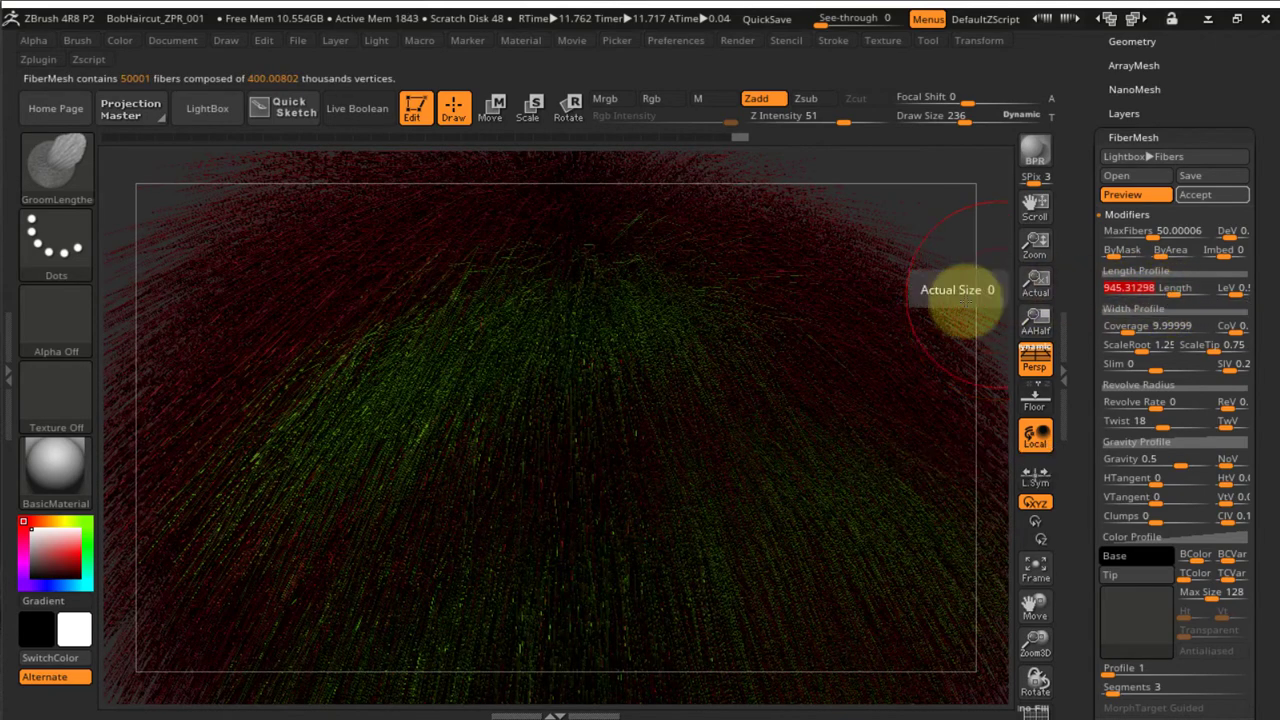
{"action": "key", "text": "f"}
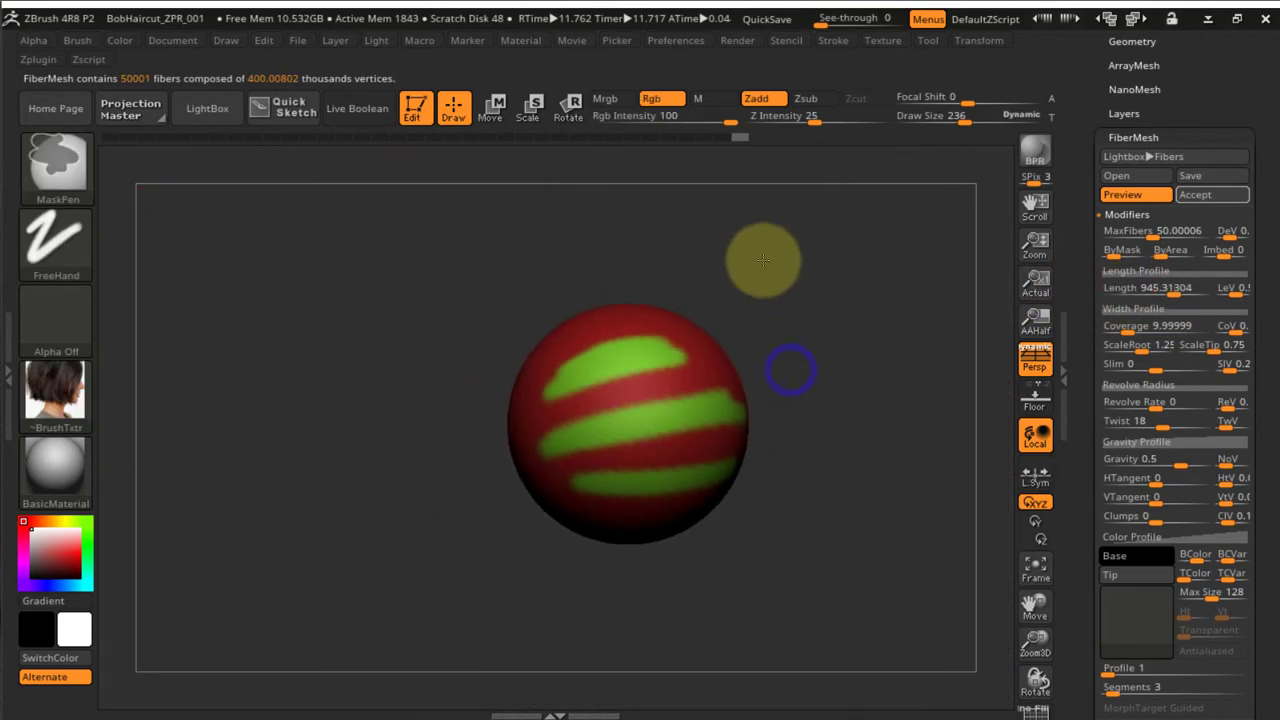
{"action": "left_click_drag", "start_coordinate": [940, 327], "coordinate": [823, 294], "text": "alt"}
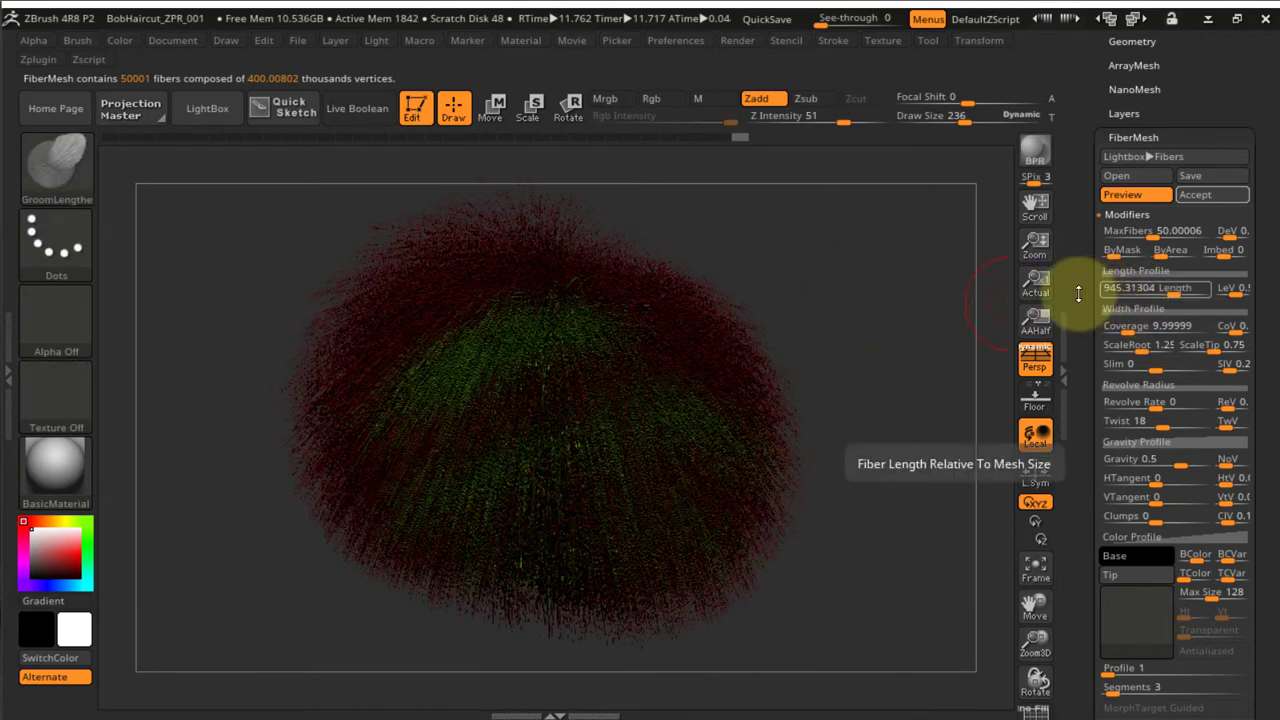
{"action": "left_click_drag", "start_coordinate": [911, 279], "coordinate": [894, 289]}
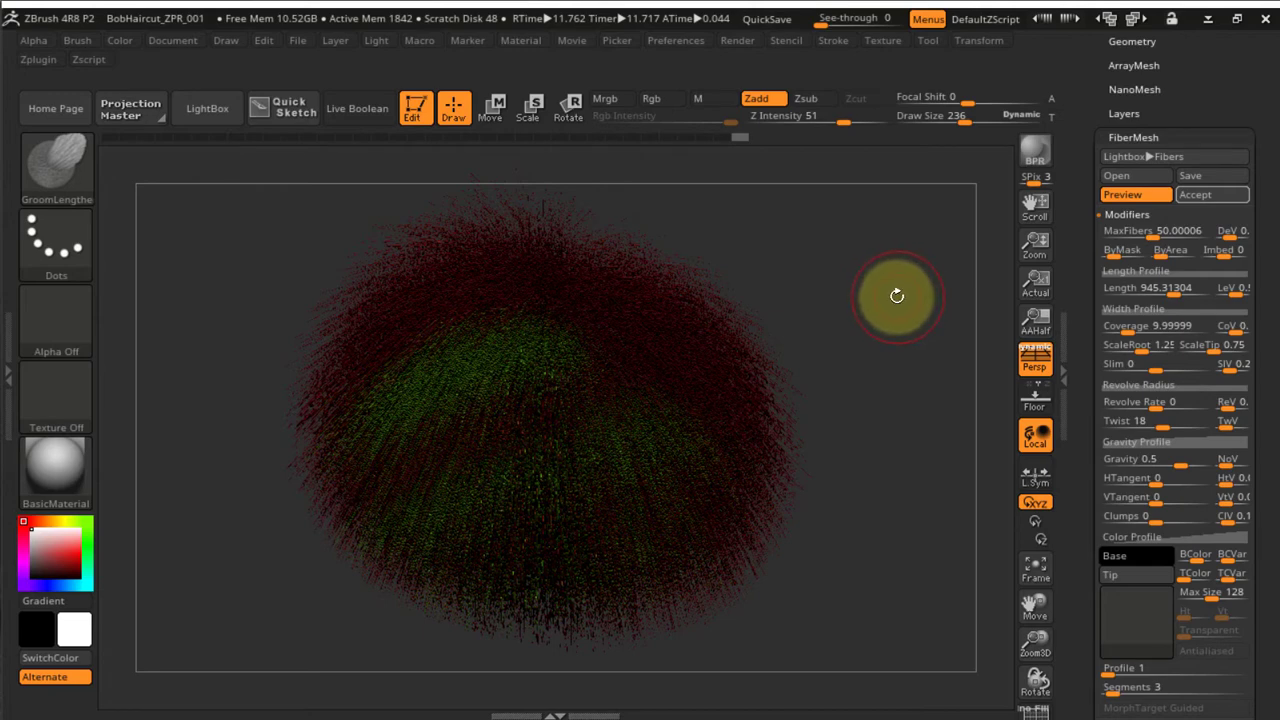
Set the number of segments per fiber to 22 in the FiberMesh modifiers
{"action": "scroll", "coordinate": [1085, 299], "scroll_direction": "down", "scroll_amount": 2}
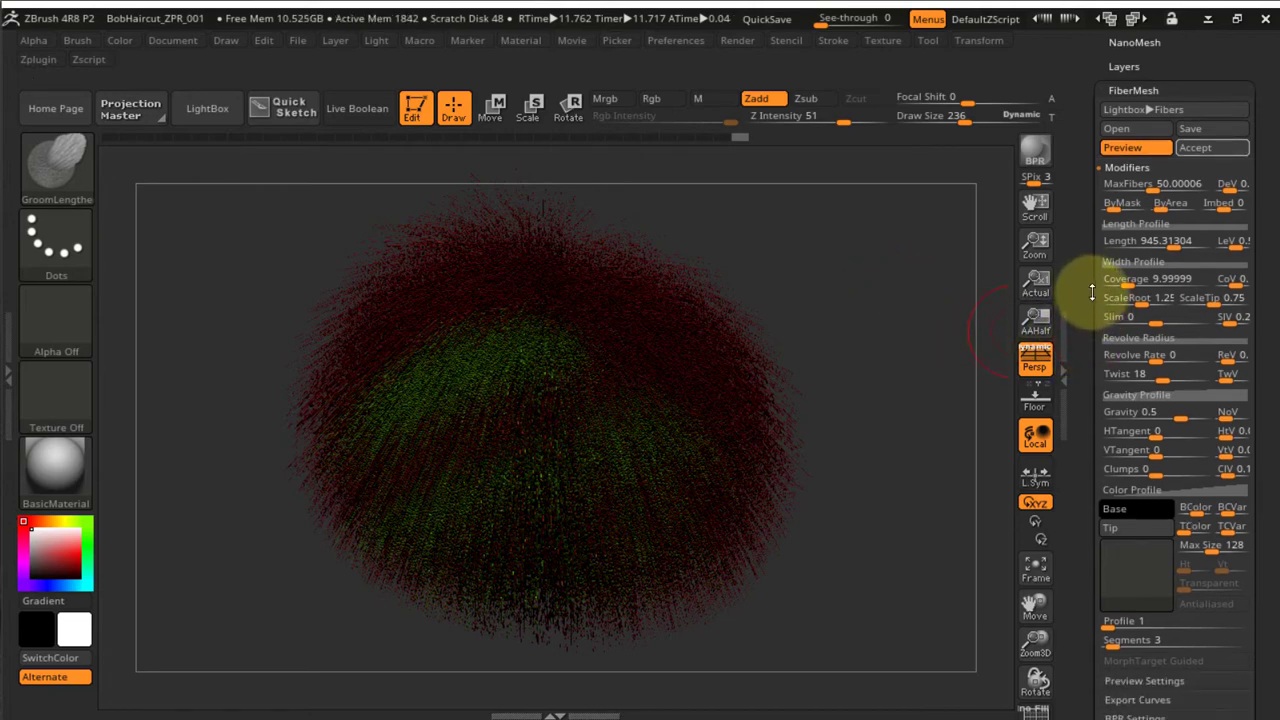
{"action": "scroll", "coordinate": [1092, 292], "scroll_direction": "down", "scroll_amount": 1}
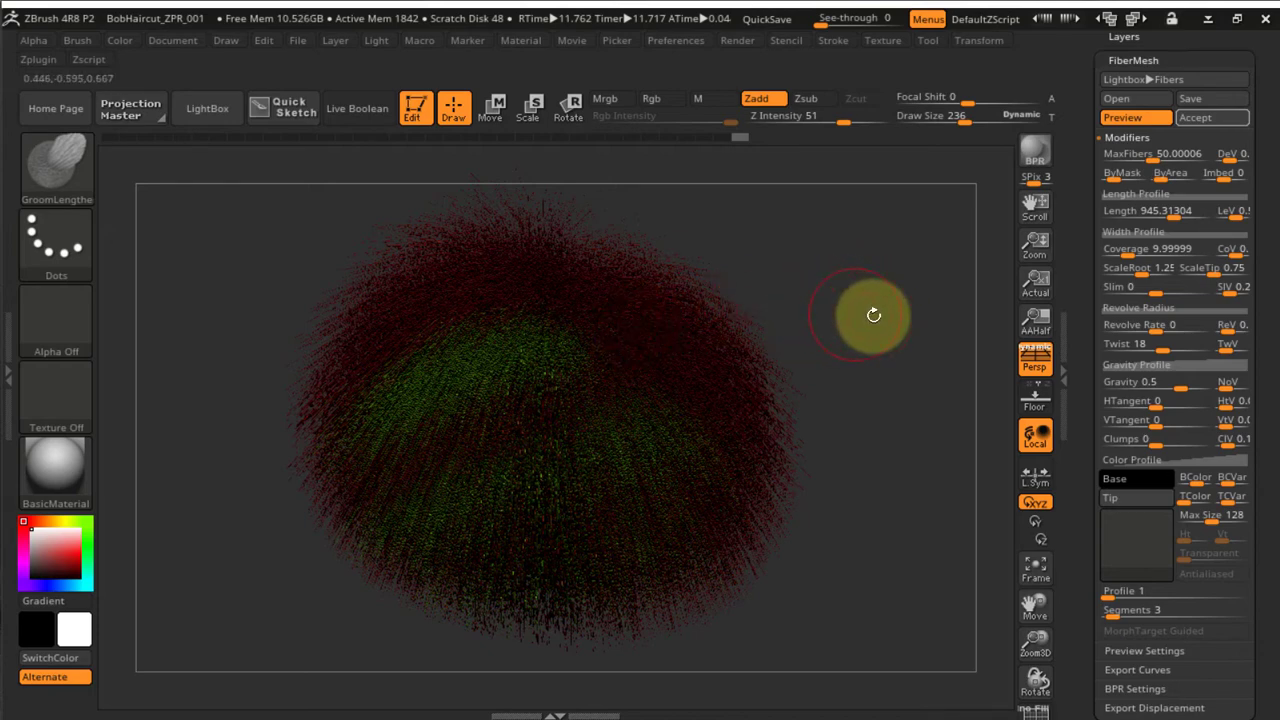
{"action": "left_click_drag", "start_coordinate": [1086, 343], "coordinate": [1090, 305]}
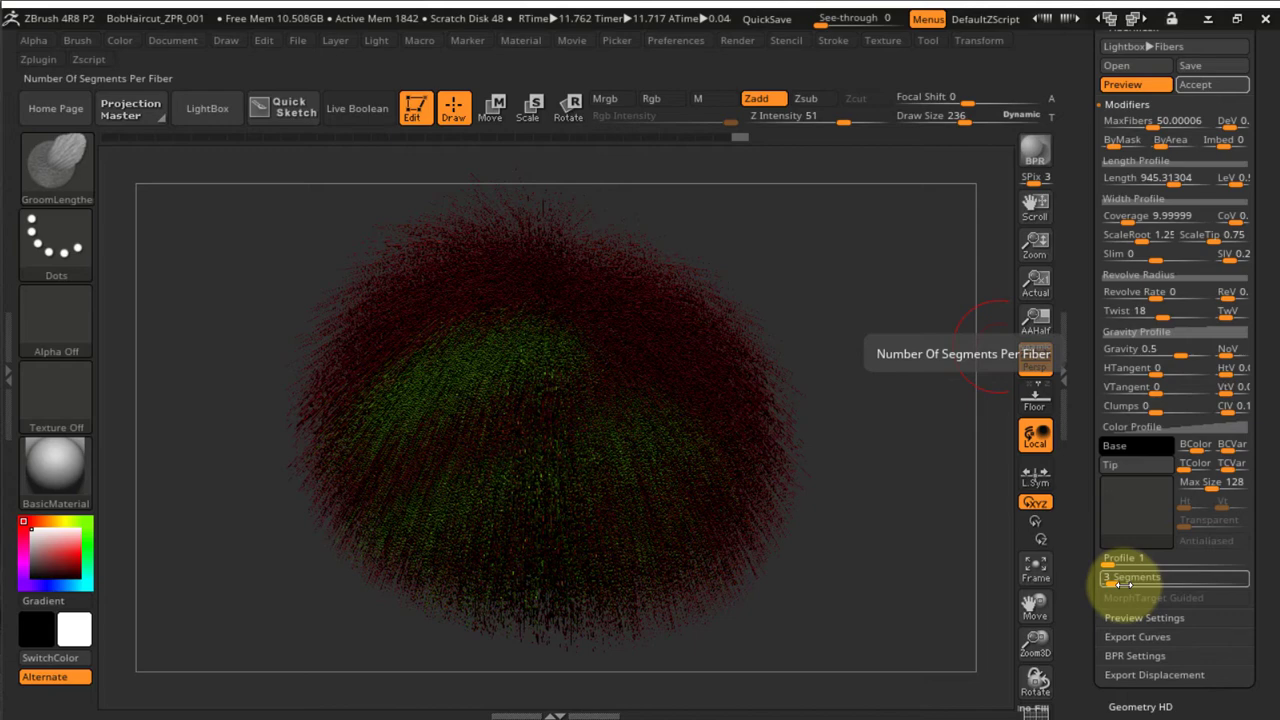
{"action": "left_click_drag", "start_coordinate": [1117, 580], "coordinate": [1159, 580]}
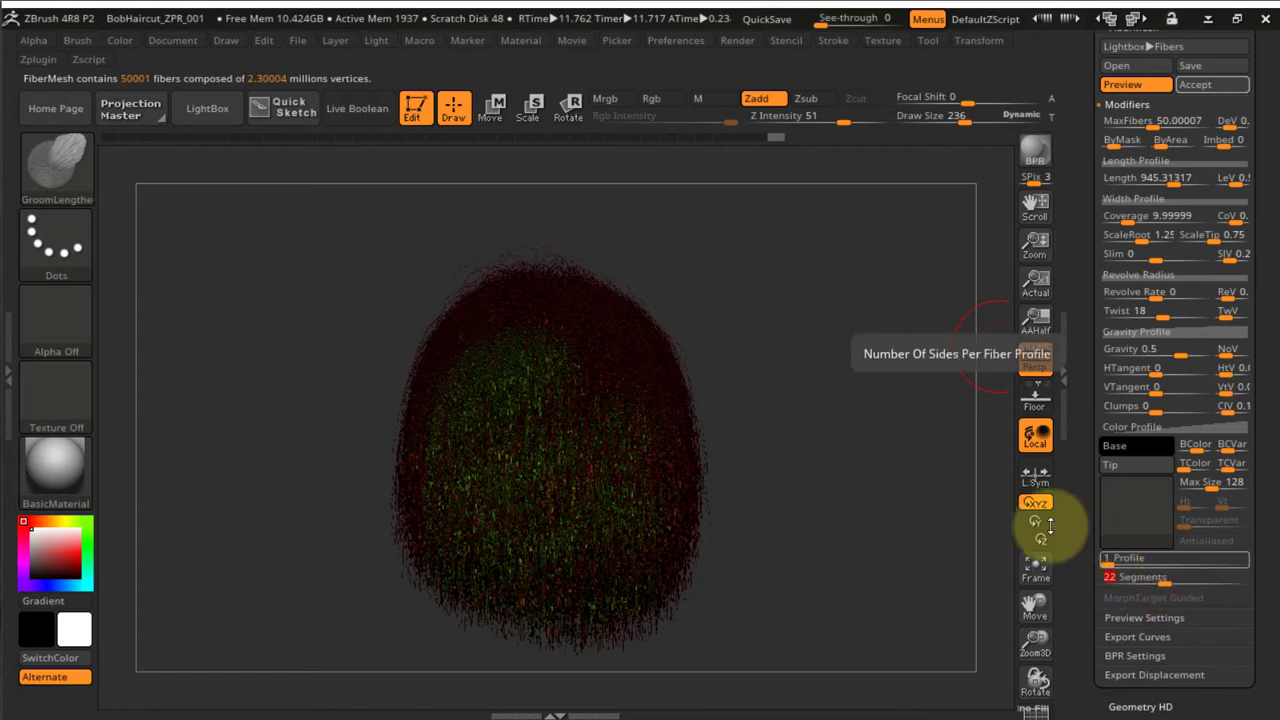
Examine up close how smoothly the long fibers bend at the crown and sides of the ball
{"action": "mouse_move", "coordinate": [890, 417]}
{"action": "left_mouse_down"}
{"action": "mouse_move", "coordinate": [934, 434]}
{"action": "mouse_move", "coordinate": [886, 423]}
{"action": "left_mouse_up"}
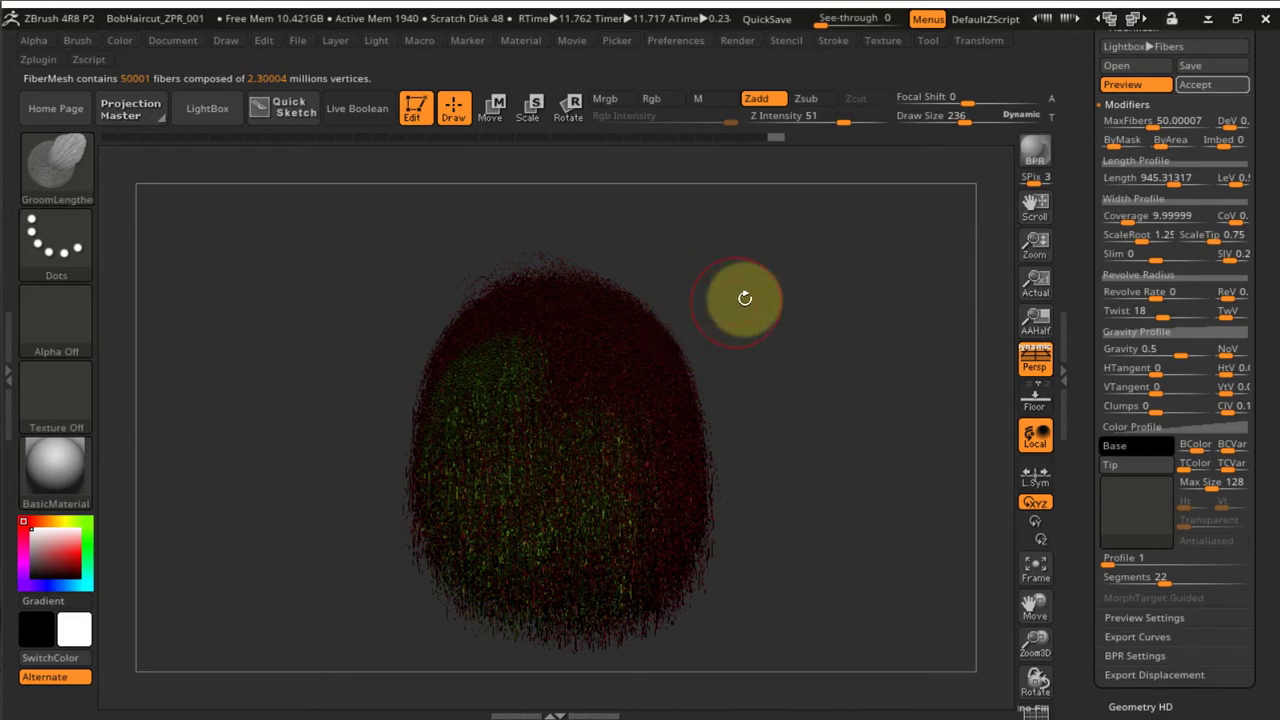
{"action": "right_click_drag", "start_coordinate": [760, 309], "coordinate": [800, 408], "text": "ctrl"}
{"action": "right_click_drag", "start_coordinate": [731, 300], "coordinate": [758, 382], "text": "ctrl"}
{"action": "right_click_drag", "start_coordinate": [857, 332], "coordinate": [904, 487], "text": "alt"}
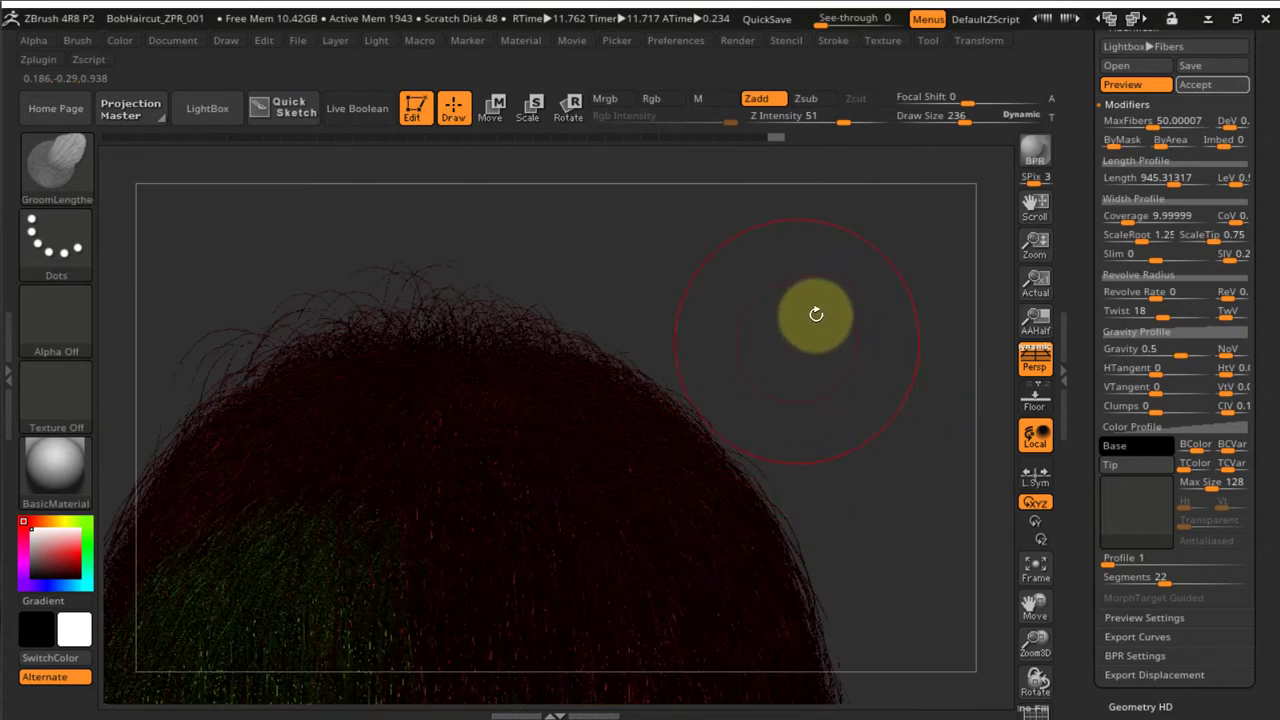
{"action": "right_click_drag", "start_coordinate": [883, 306], "coordinate": [880, 277], "text": "alt"}
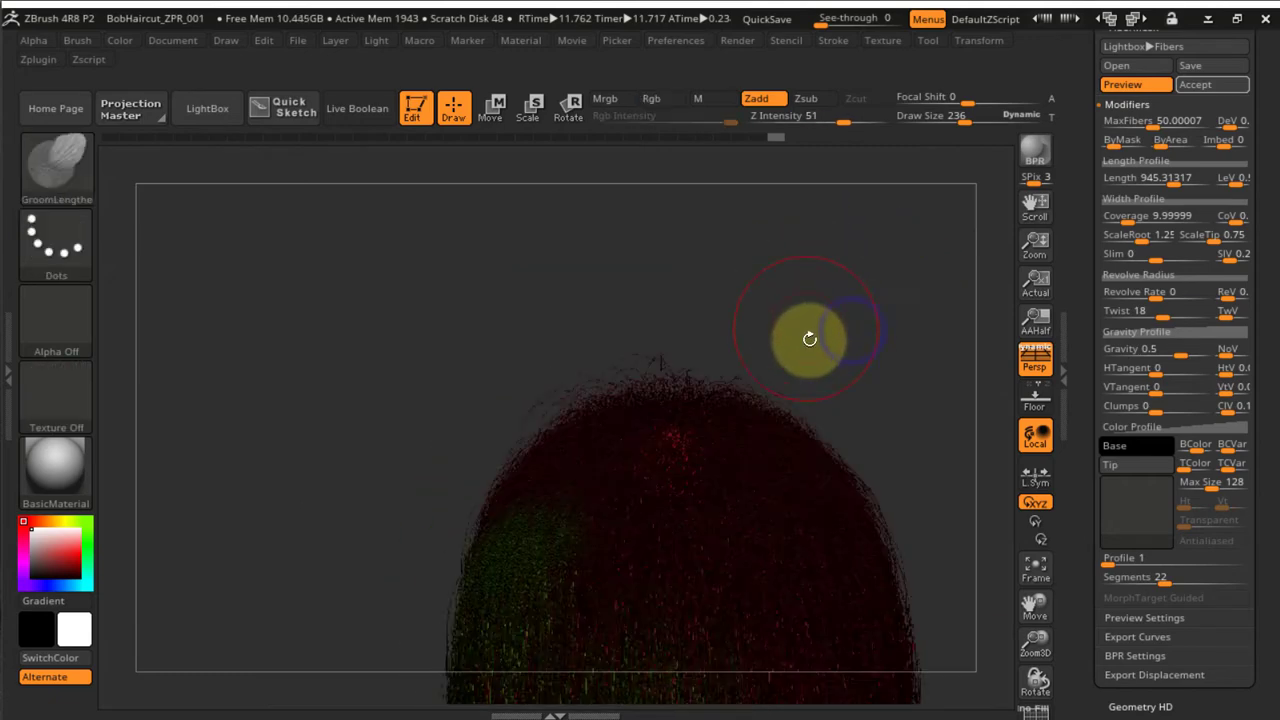
{"action": "left_click_drag", "start_coordinate": [829, 374], "coordinate": [723, 280]}
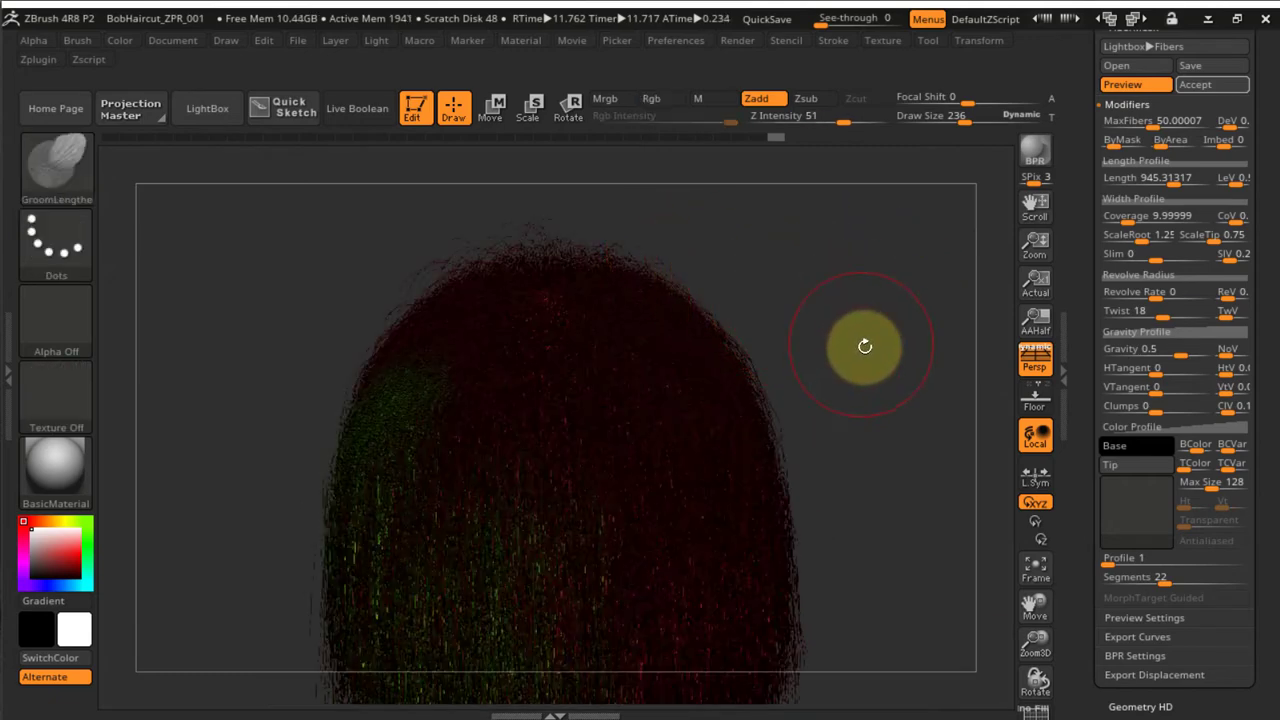
{"action": "key", "text": "ctrl+z"}
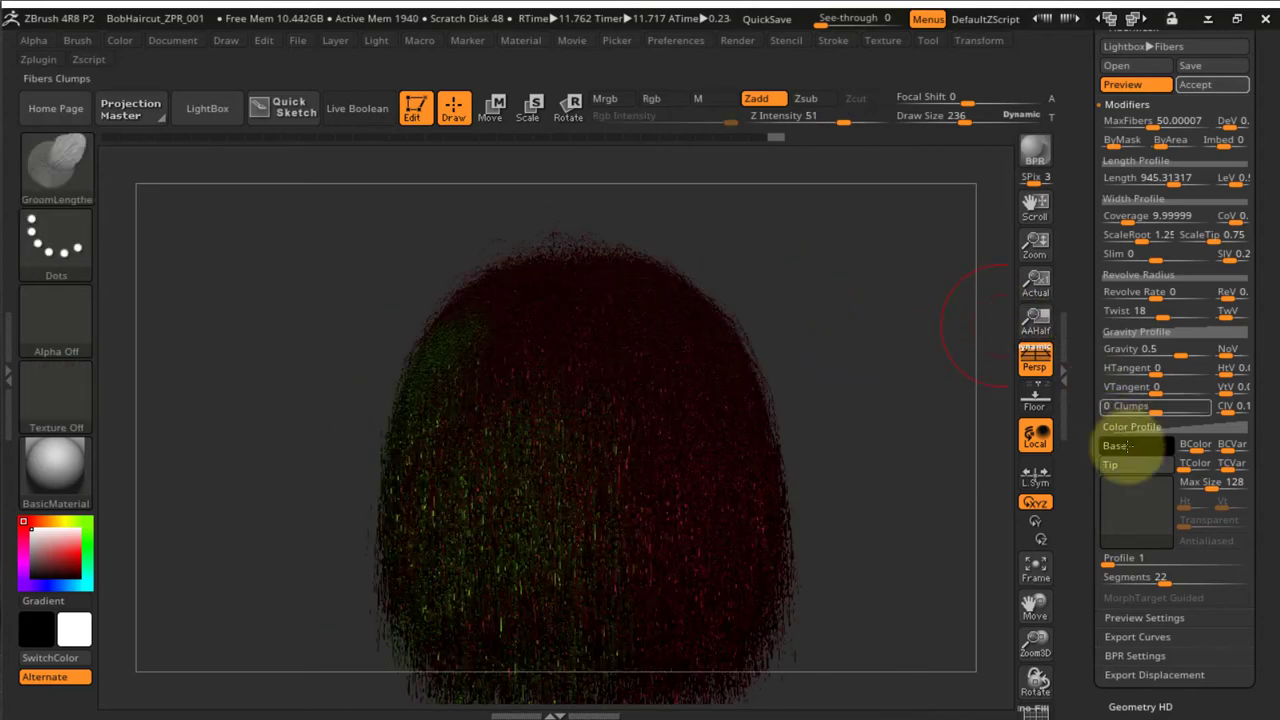
{"action": "left_click_drag", "start_coordinate": [1085, 415], "coordinate": [1094, 380]}
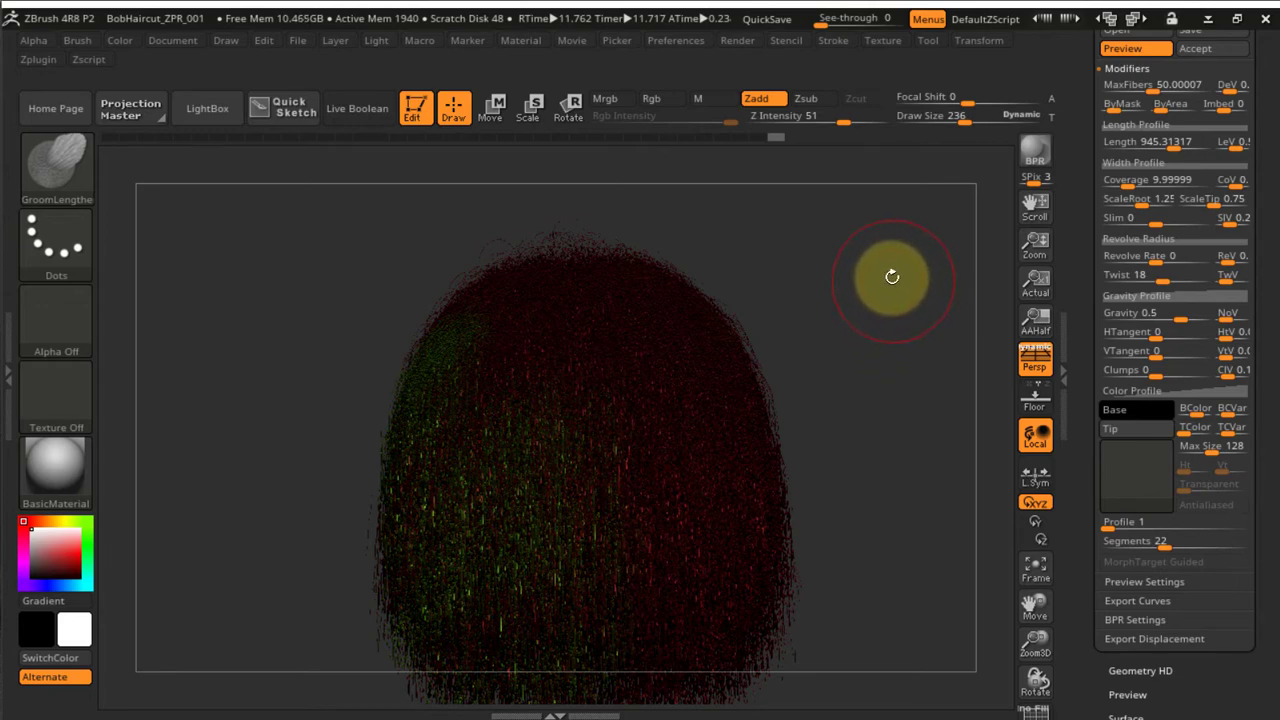
Reduce MaxFibers to about 2.76 and shorten the fiber Length to about 170
{"action": "left_click", "coordinate": [1126, 182]}
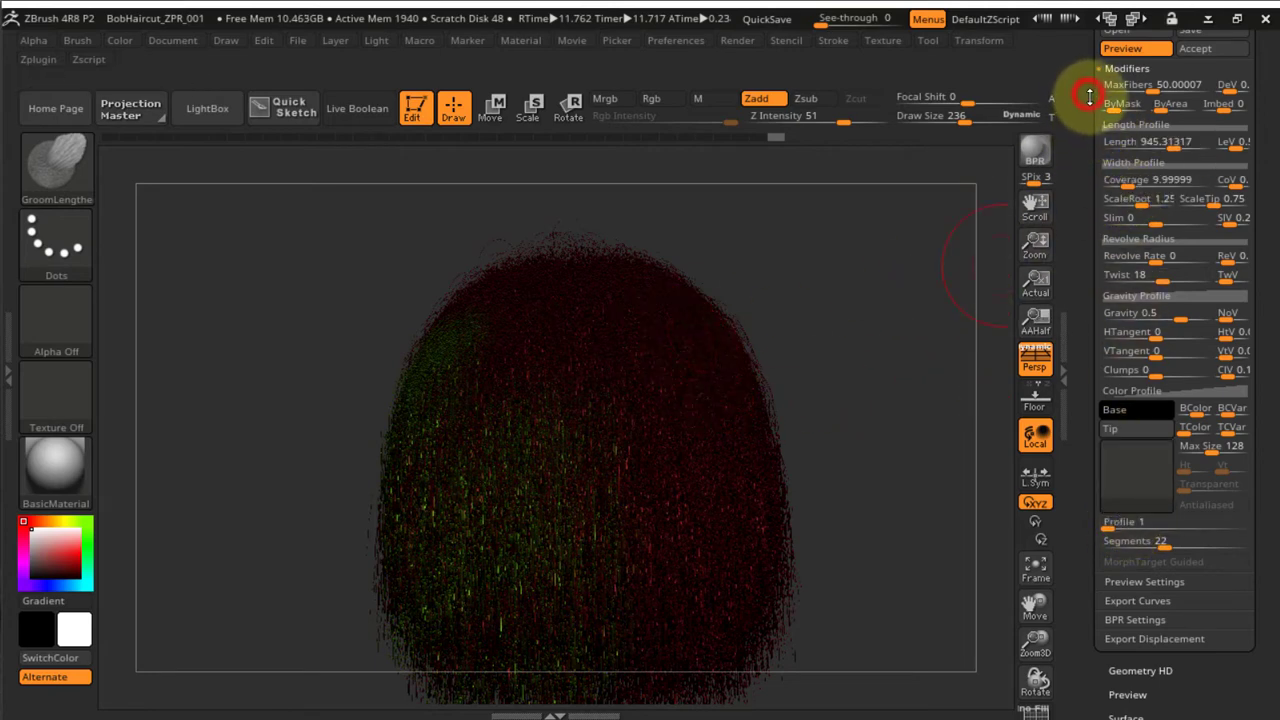
{"action": "left_click_drag", "start_coordinate": [1089, 95], "coordinate": [1140, 200]}
{"action": "left_click", "coordinate": [1124, 190]}
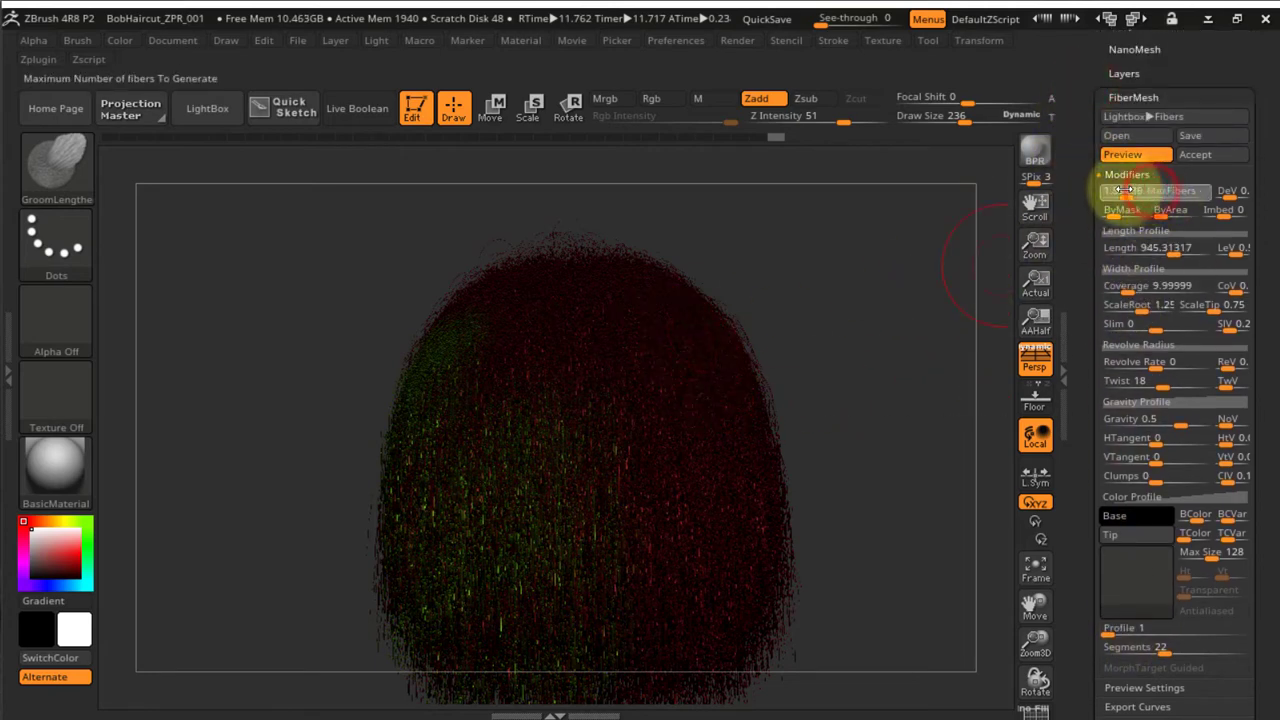
{"action": "left_click", "coordinate": [1128, 190]}
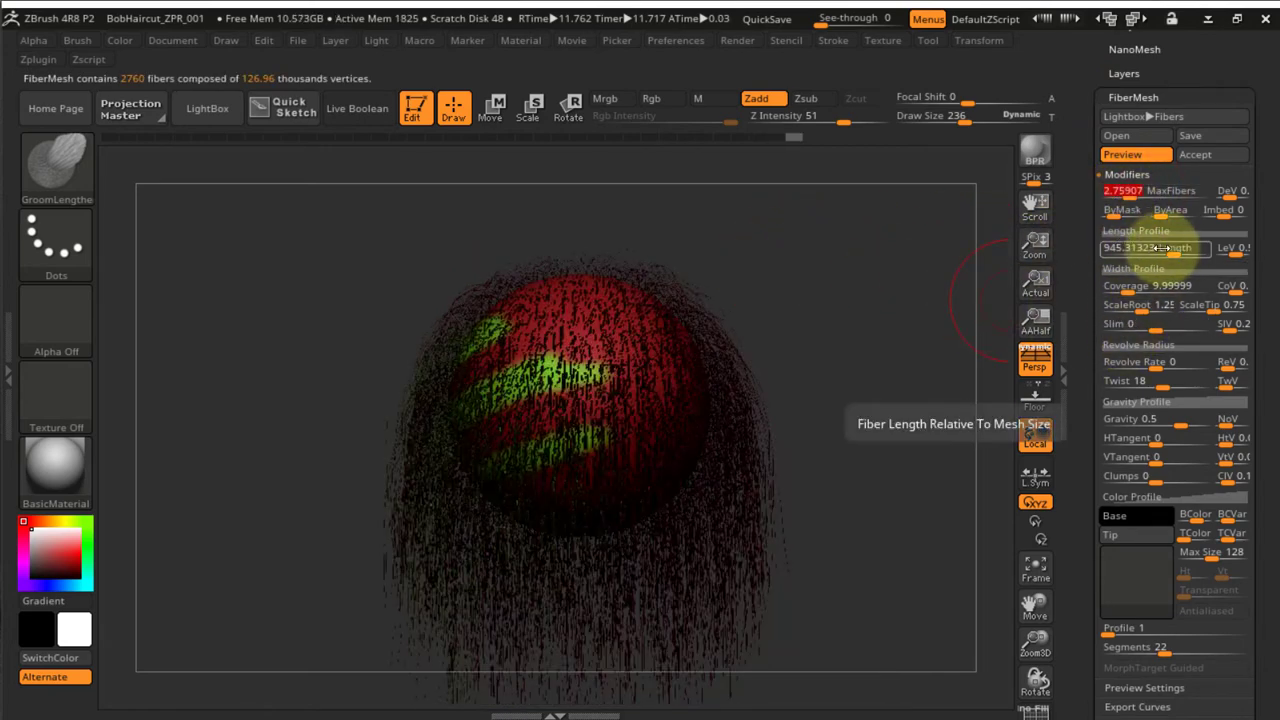
{"action": "left_click_drag", "start_coordinate": [1173, 251], "coordinate": [1133, 249]}
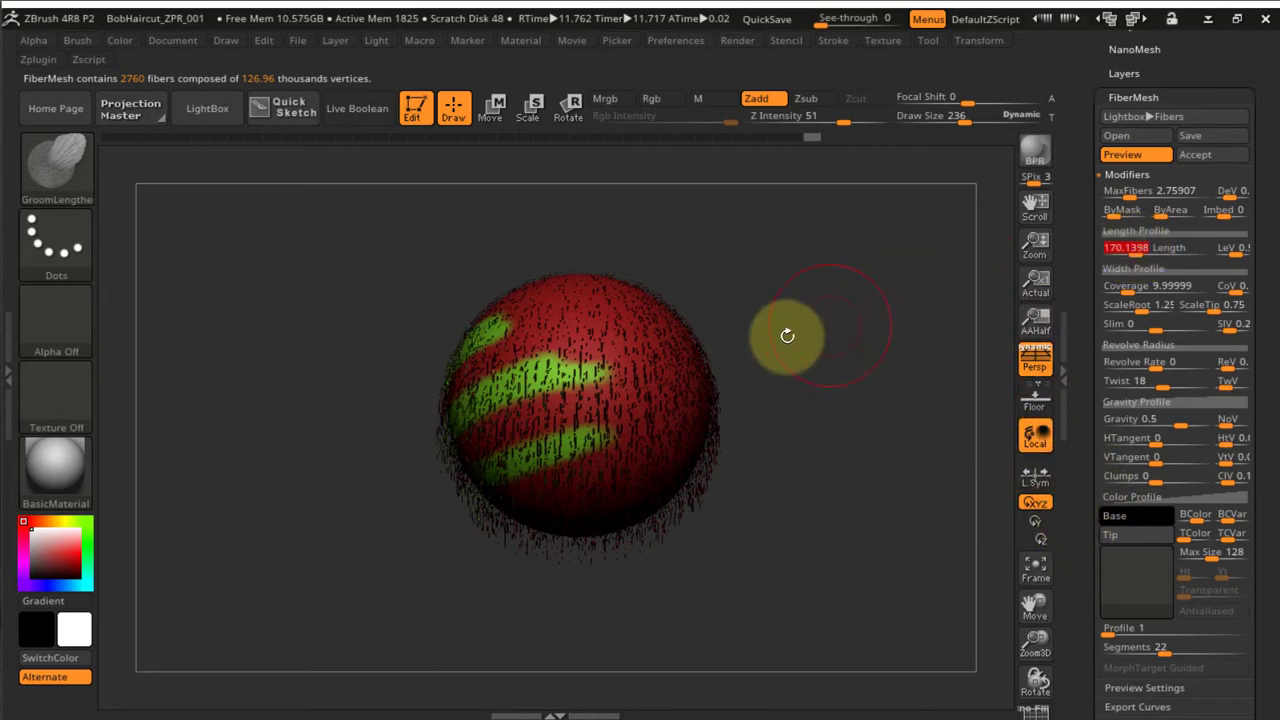
Raise the fiber Coverage to about 1259 to widen the individual strands on the sphere
{"action": "right_click_drag", "start_coordinate": [703, 401], "coordinate": [749, 489], "text": "ctrl"}
{"action": "right_click_drag", "start_coordinate": [690, 335], "coordinate": [783, 400], "text": "alt"}
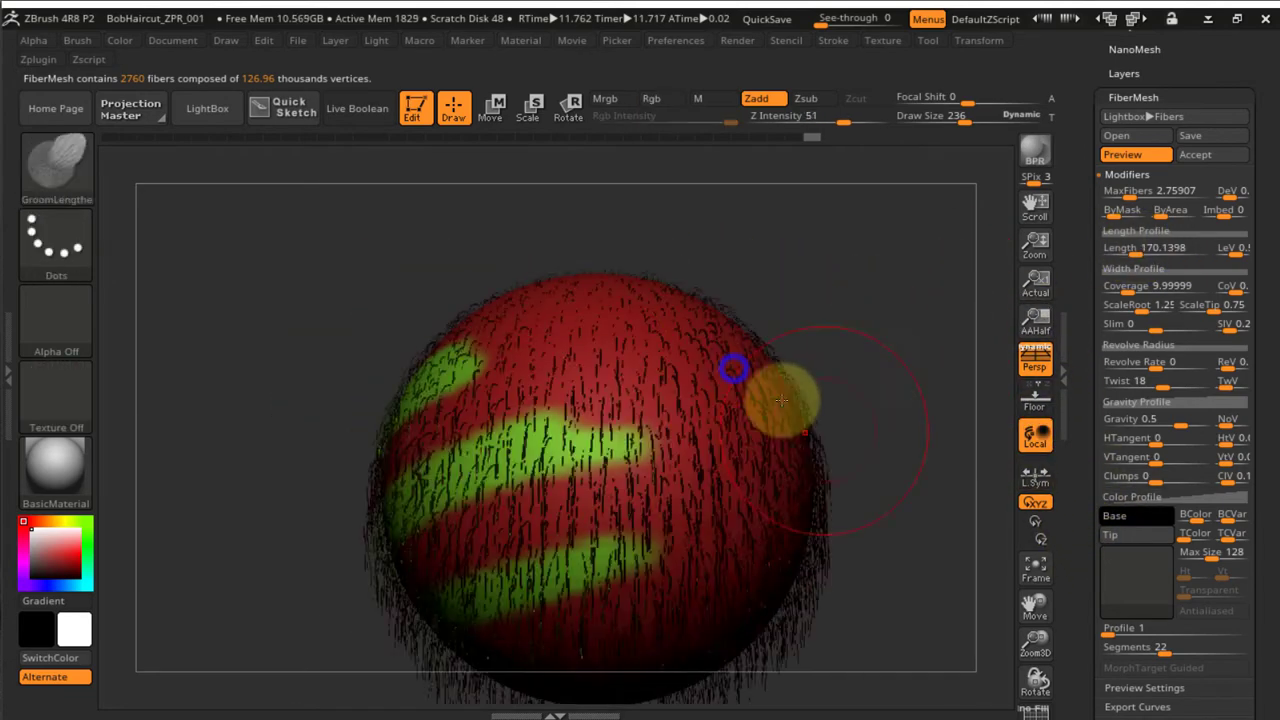
{"action": "right_click_drag", "start_coordinate": [617, 343], "coordinate": [658, 416], "text": "ctrl"}
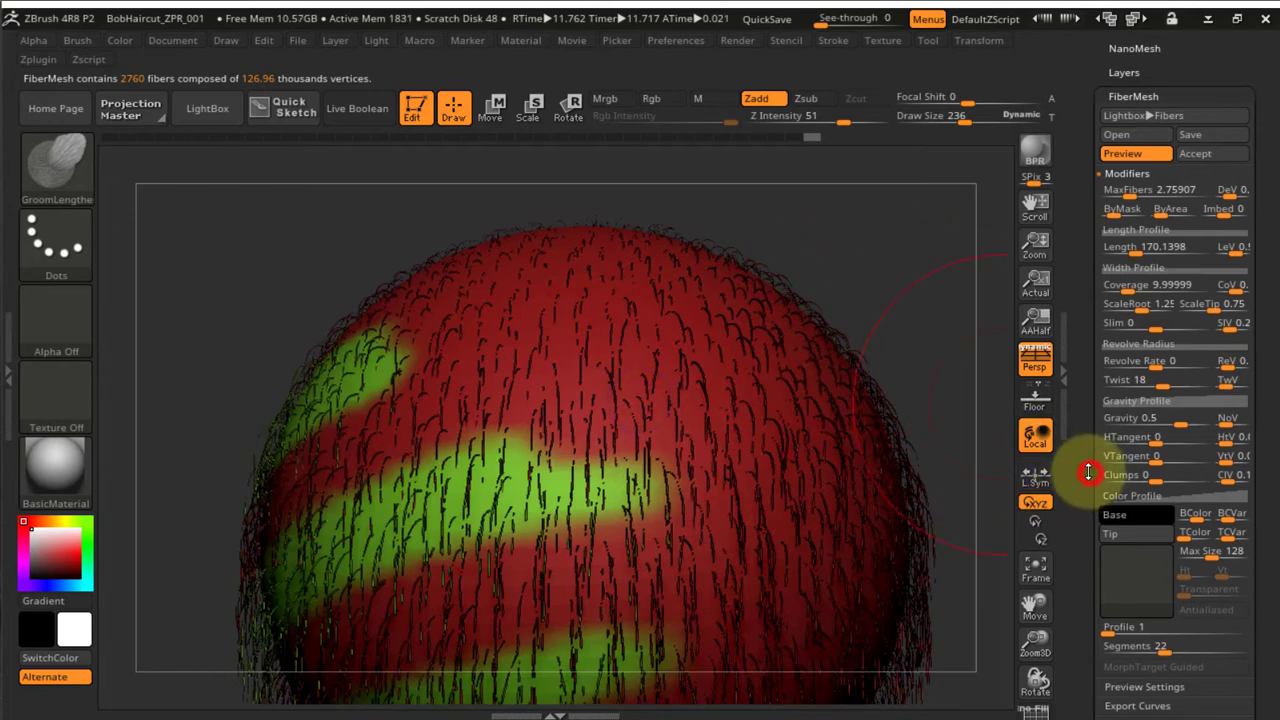
{"action": "scroll", "coordinate": [1120, 380], "scroll_direction": "down", "scroll_amount": 2}
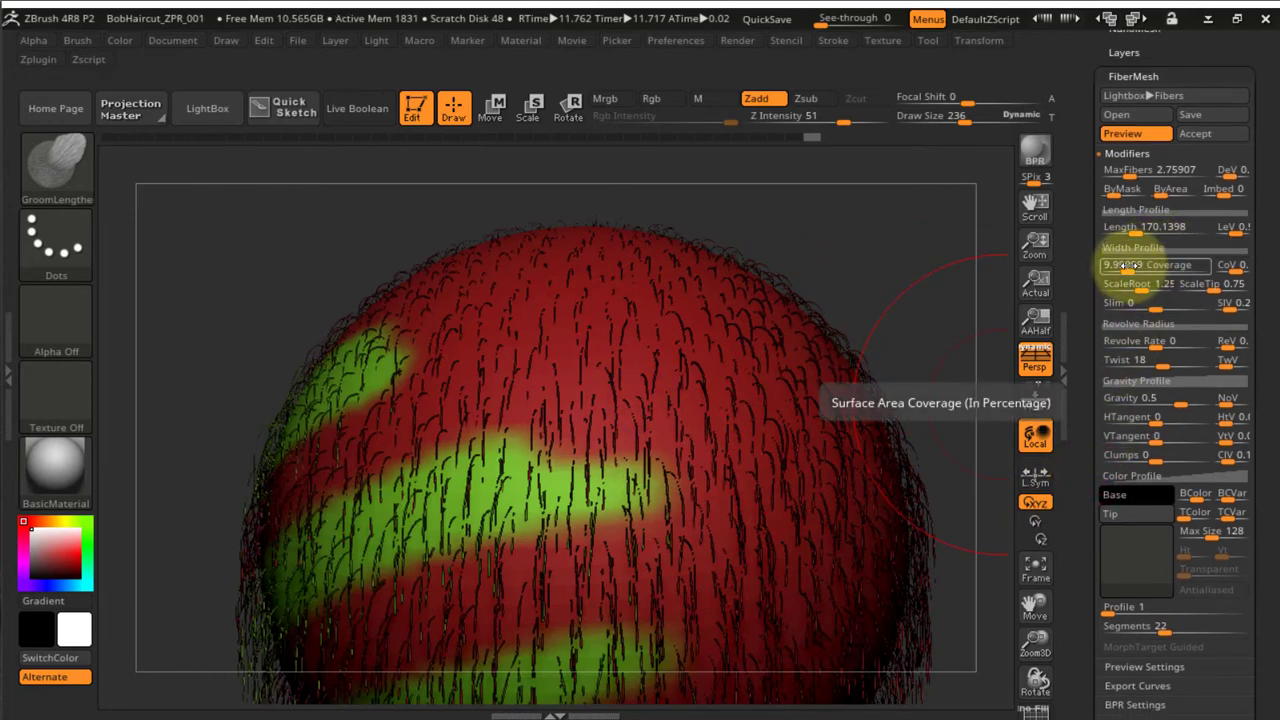
{"action": "left_click_drag", "start_coordinate": [1131, 266], "coordinate": [1160, 272]}
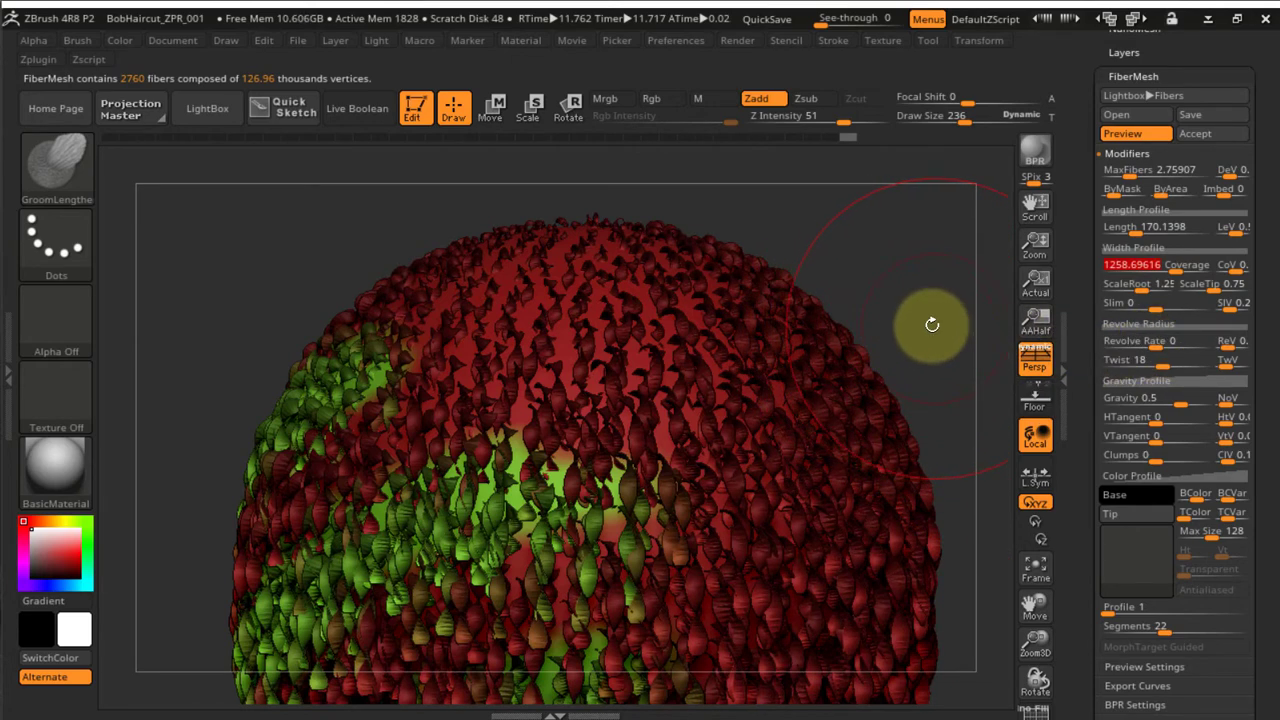
Set the fiber Twist to 0 to straighten the wide strands into flat ribbons
{"action": "left_click", "coordinate": [1157, 356]}
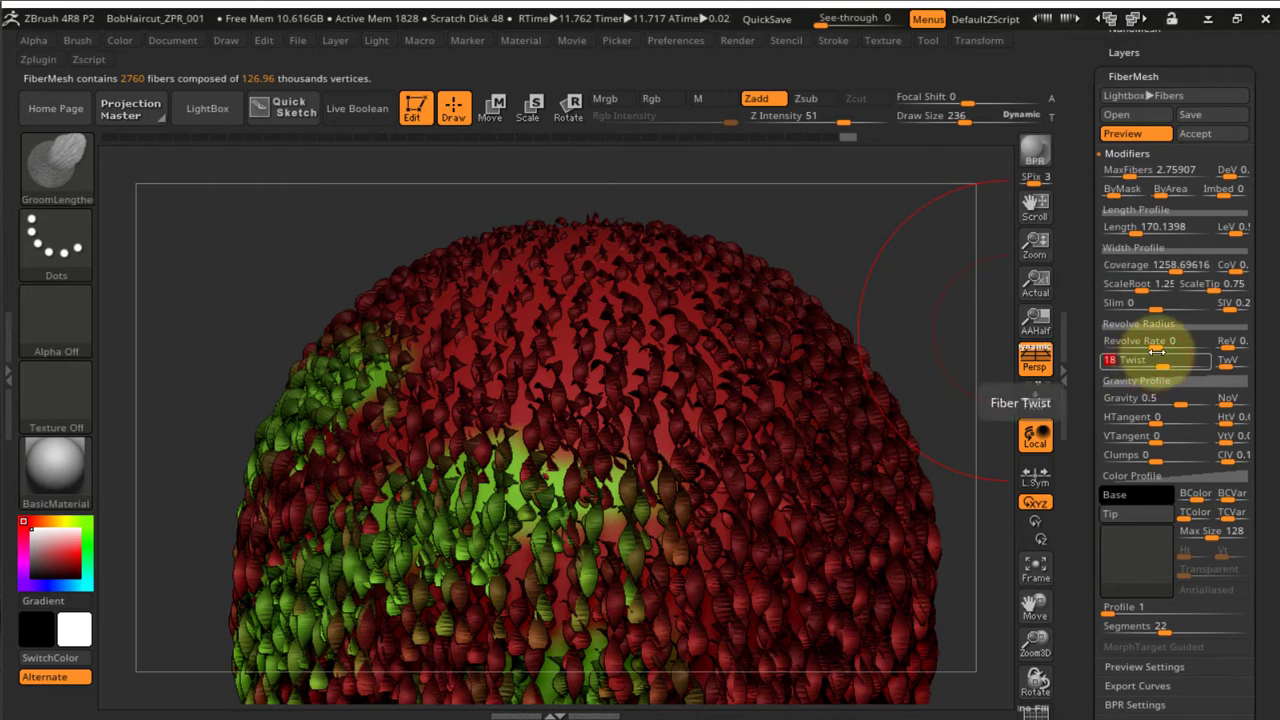
{"action": "type", "text": "0"}
{"action": "key", "text": "Return"}
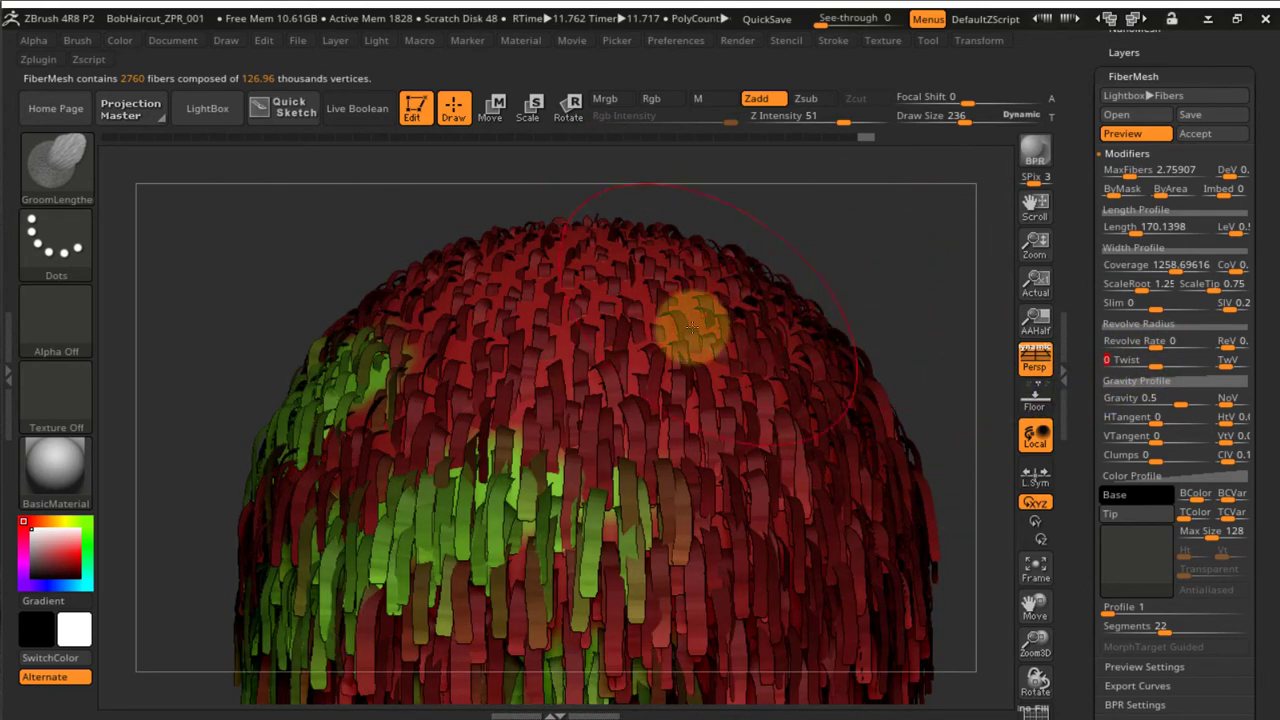
Raise the fiber Coverage to about 3694 to make the ribbons on the sphere much wider
{"action": "left_click", "coordinate": [860, 291]}
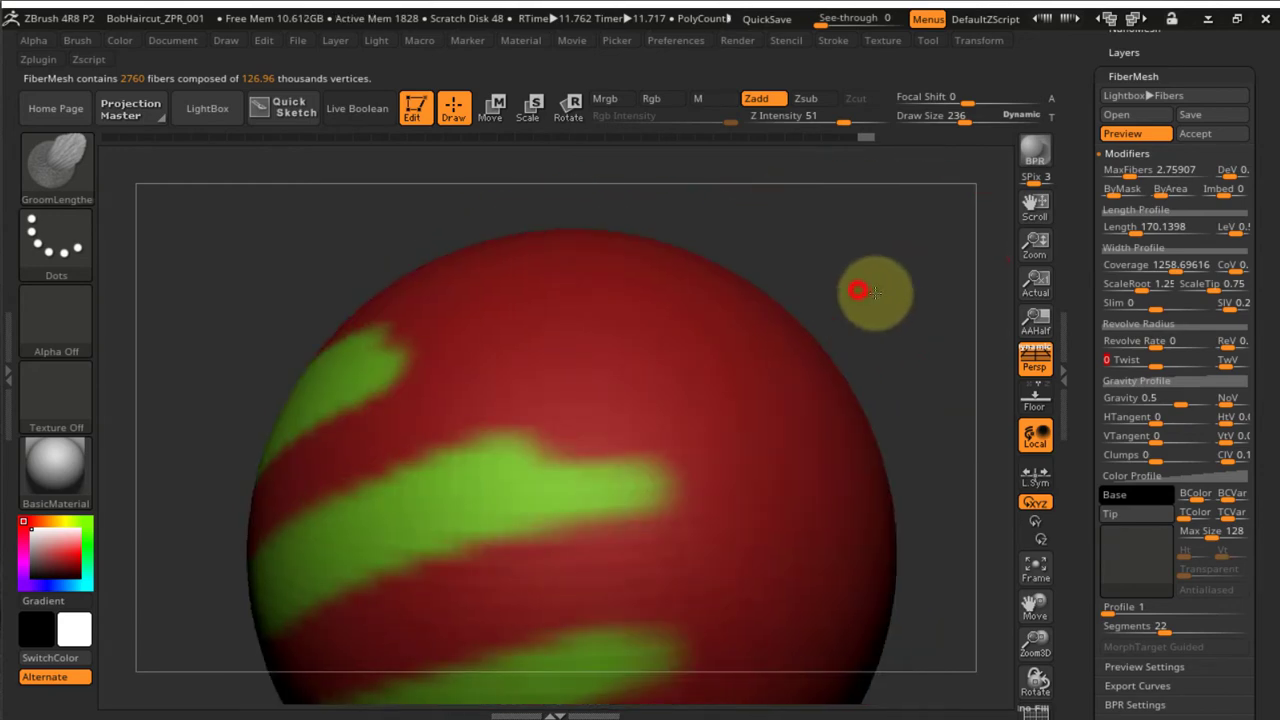
{"action": "left_click_drag", "start_coordinate": [875, 293], "coordinate": [876, 300]}
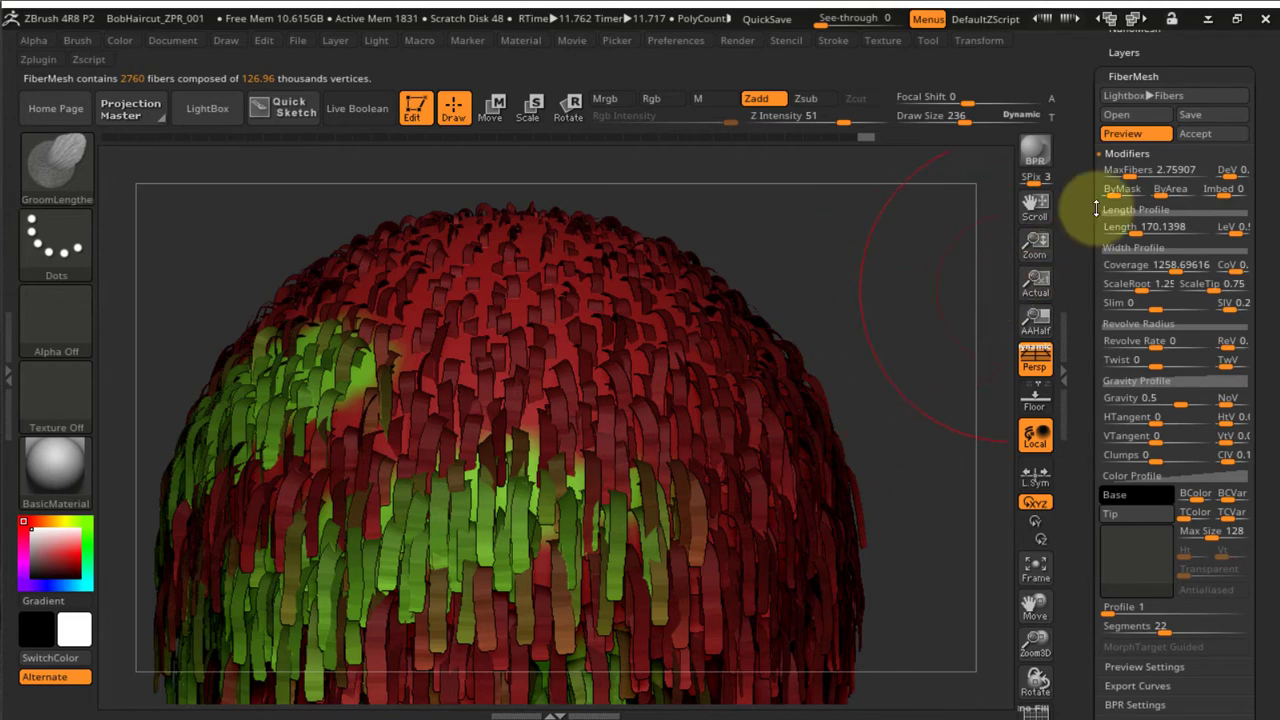
{"action": "left_click", "coordinate": [1148, 270]}
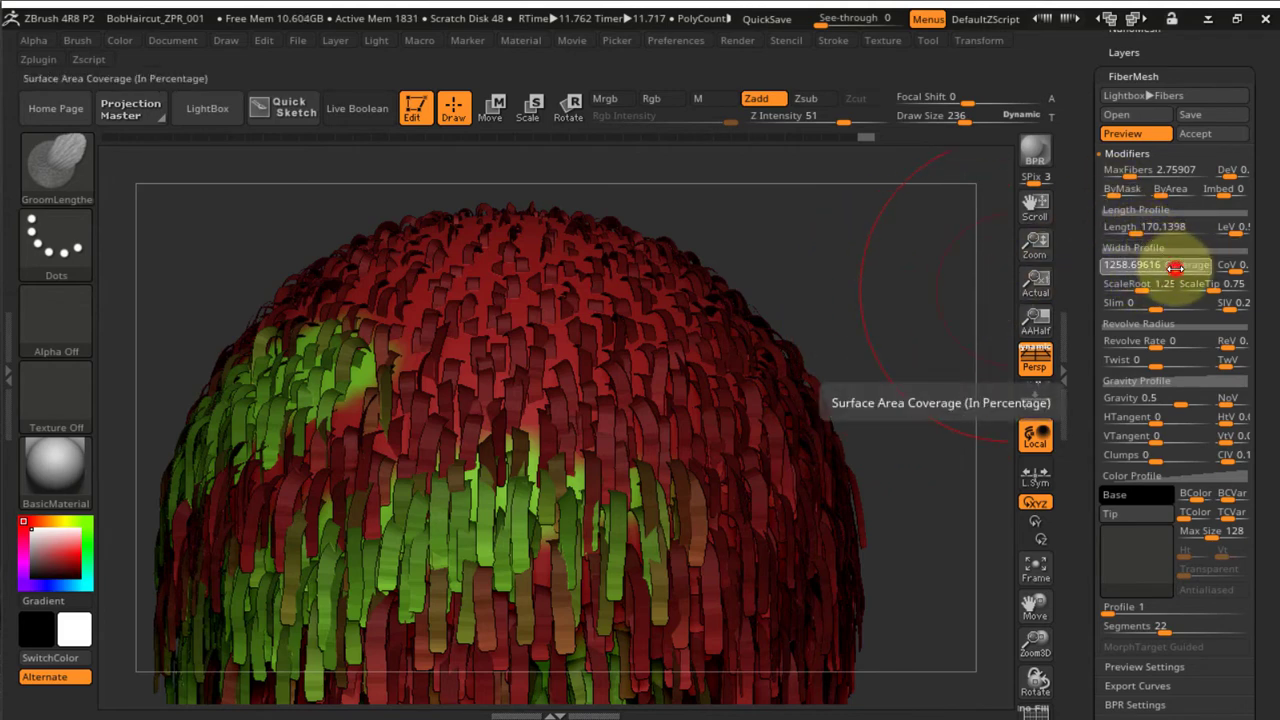
{"action": "left_click_drag", "start_coordinate": [1177, 267], "coordinate": [1188, 268]}
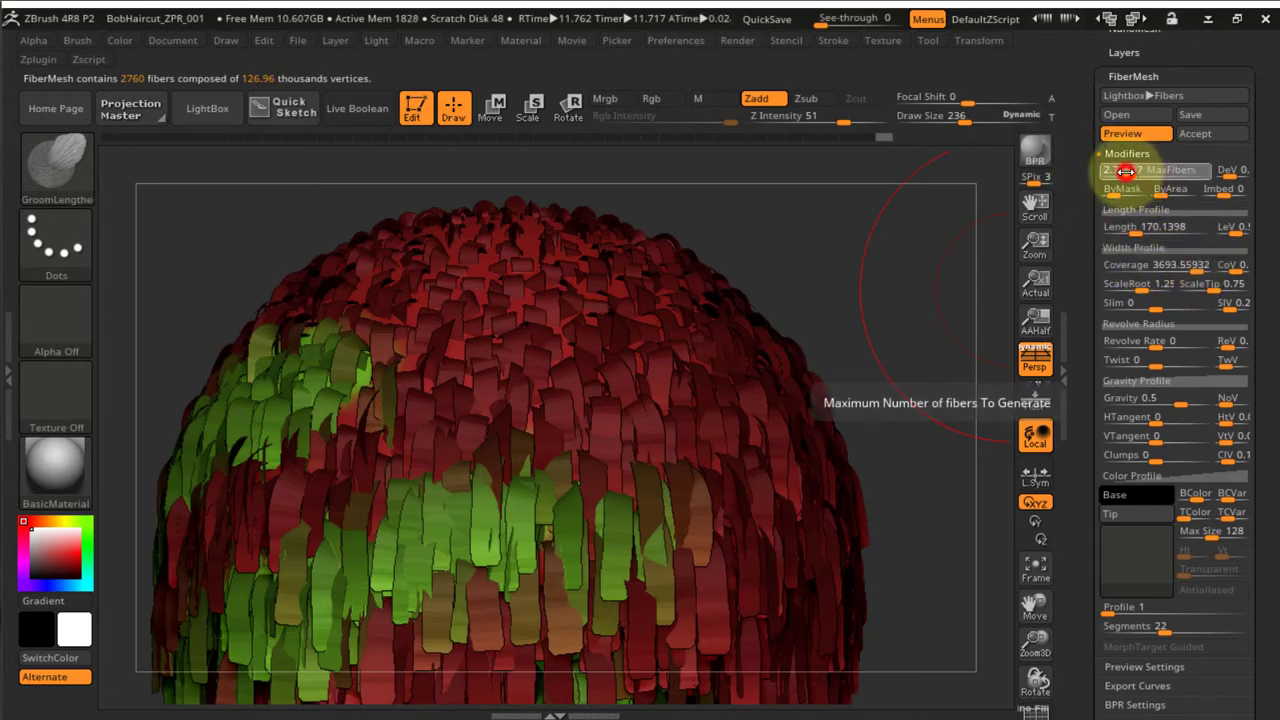
Reduce MaxFibers to about 1.54 to thin out the wide ribbons covering the sphere
{"action": "mouse_move", "coordinate": [1122, 172]}
{"action": "left_mouse_down"}
{"action": "mouse_move", "coordinate": [1100, 168]}
{"action": "mouse_move", "coordinate": [1125, 172]}
{"action": "left_mouse_up"}
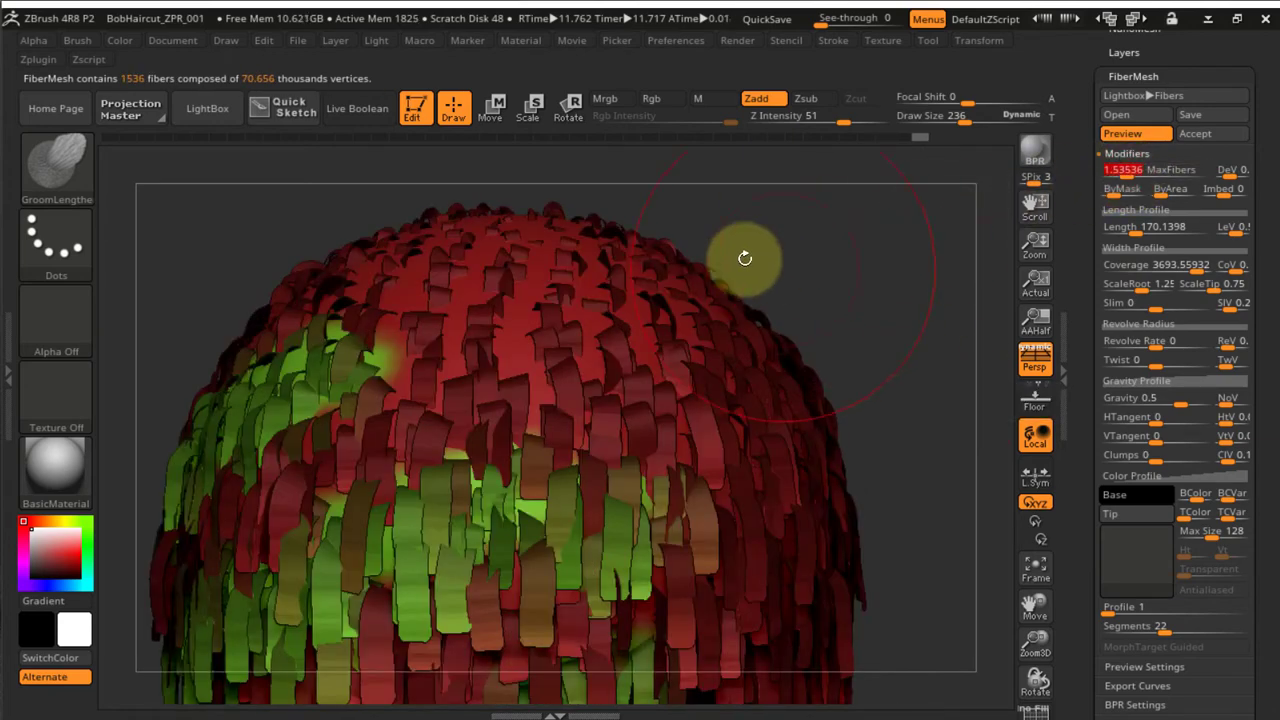
{"action": "key", "text": "ctrl"}
{"action": "right_click_drag", "start_coordinate": [758, 347], "coordinate": [774, 293], "text": "ctrl"}
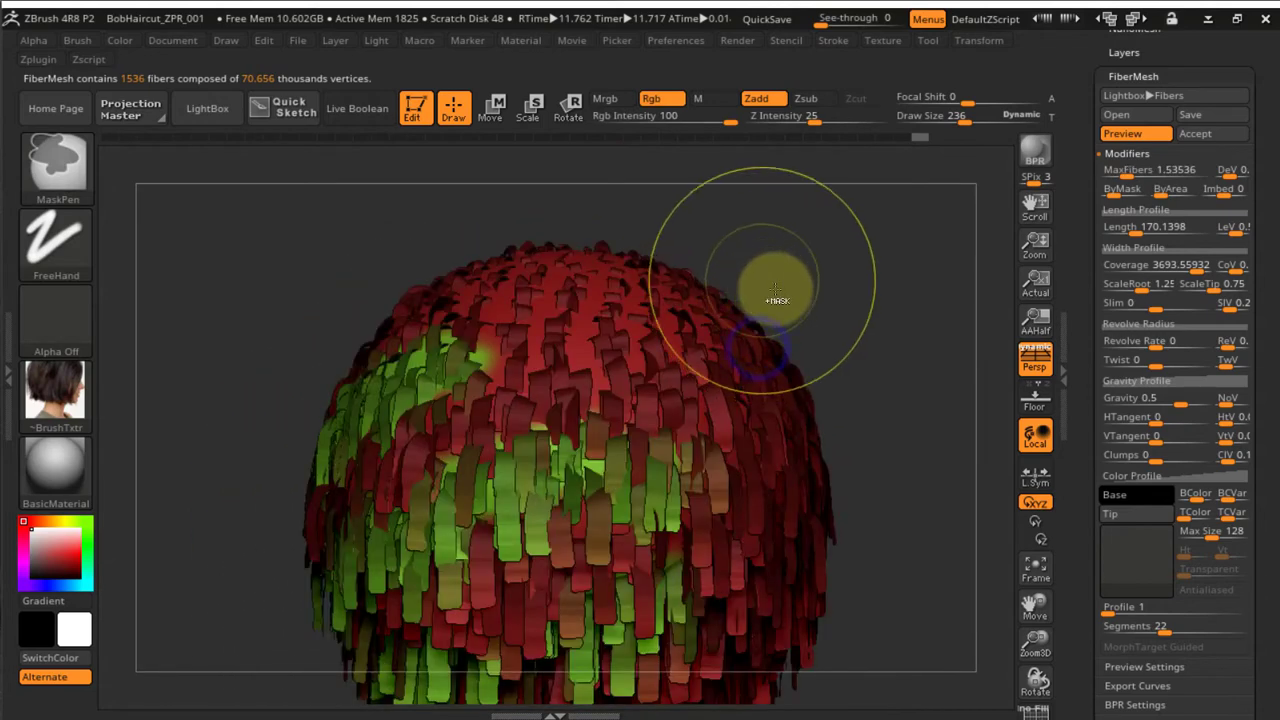
{"action": "right_click_drag", "start_coordinate": [826, 374], "coordinate": [836, 320], "text": "ctrl"}
{"action": "right_click_drag", "start_coordinate": [900, 396], "coordinate": [842, 334], "text": "alt"}
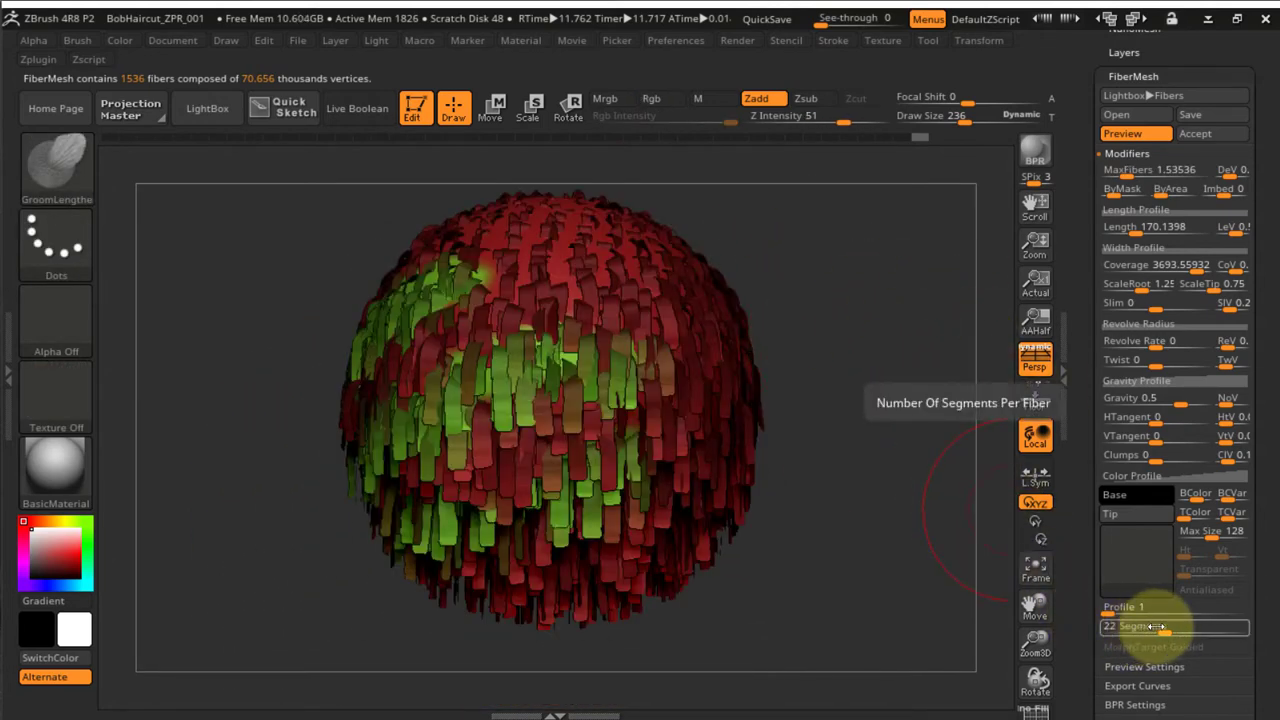
Lower the fiber Segments to 3 and inspect the stiffer ribbons around the ball
{"action": "left_click_drag", "start_coordinate": [1140, 630], "coordinate": [1114, 627]}
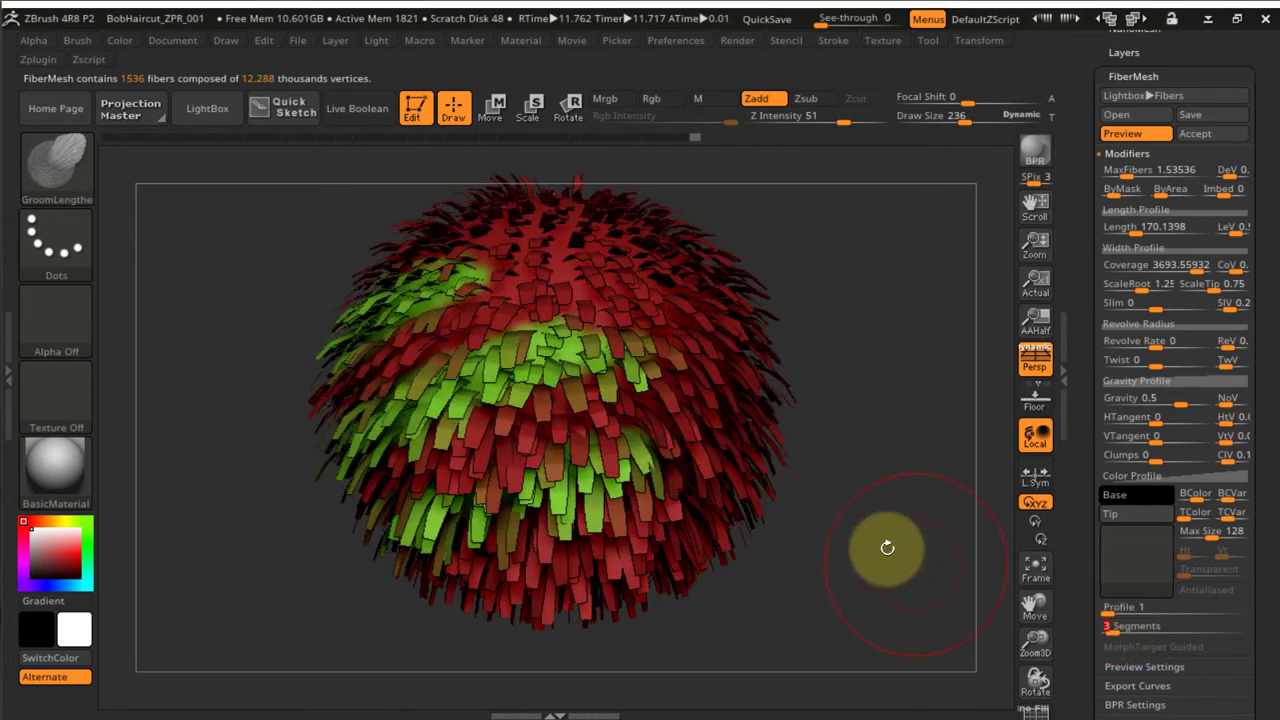
{"action": "left_click_drag", "start_coordinate": [891, 543], "coordinate": [937, 395]}
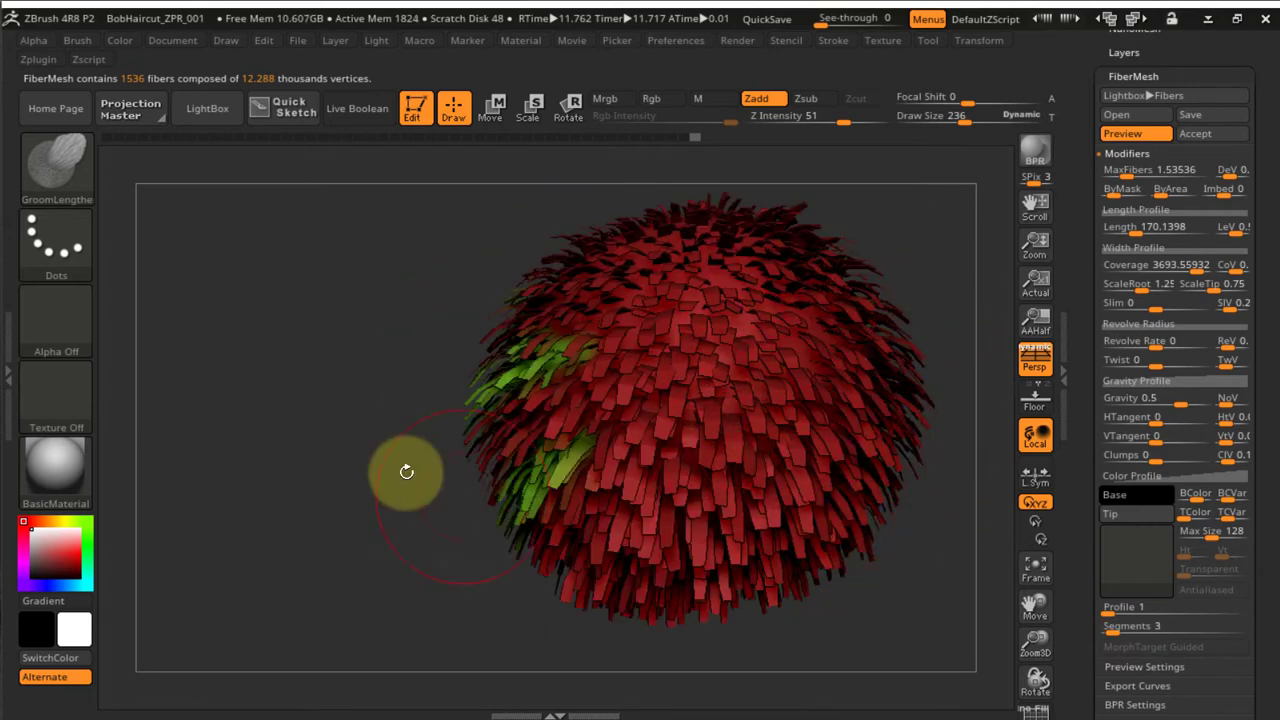
{"action": "left_click_drag", "start_coordinate": [253, 410], "coordinate": [957, 417]}
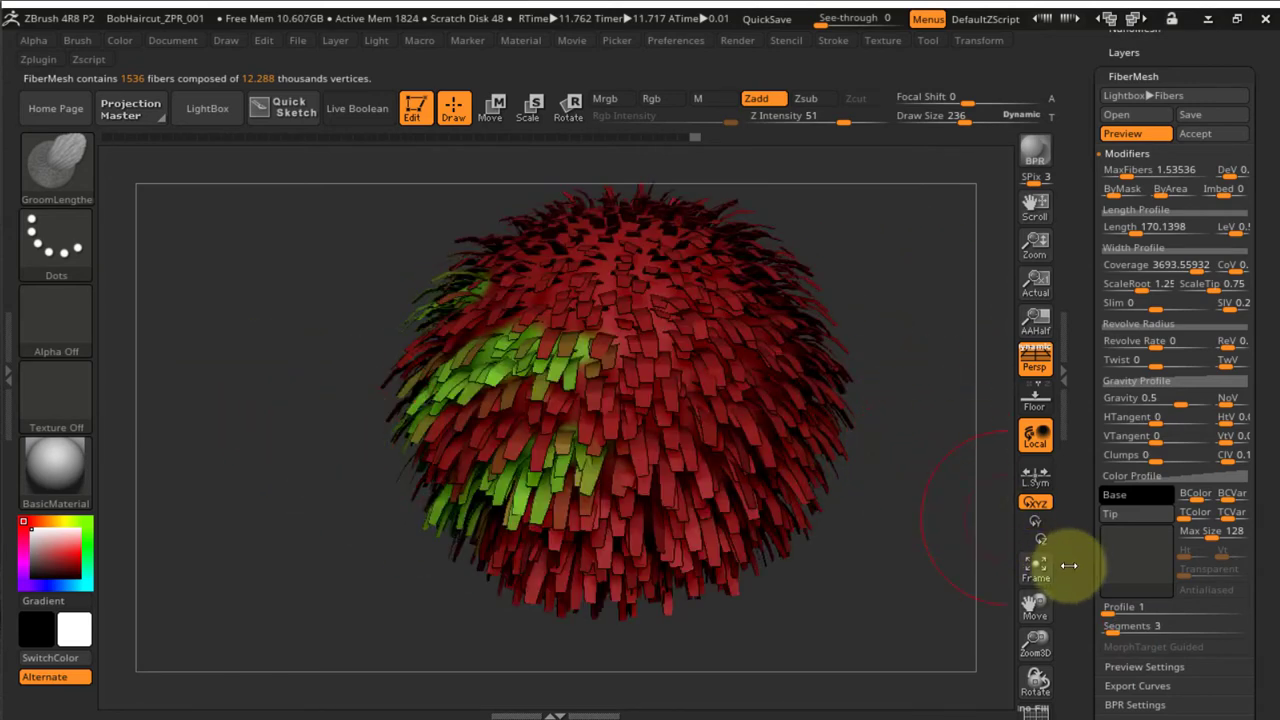
Configure thick, pointed fibers with Profile 5, ScaleTip 0.01 and Coverage 5000, dismissing the single-sided fiber notes
{"action": "left_click", "coordinate": [1112, 610]}
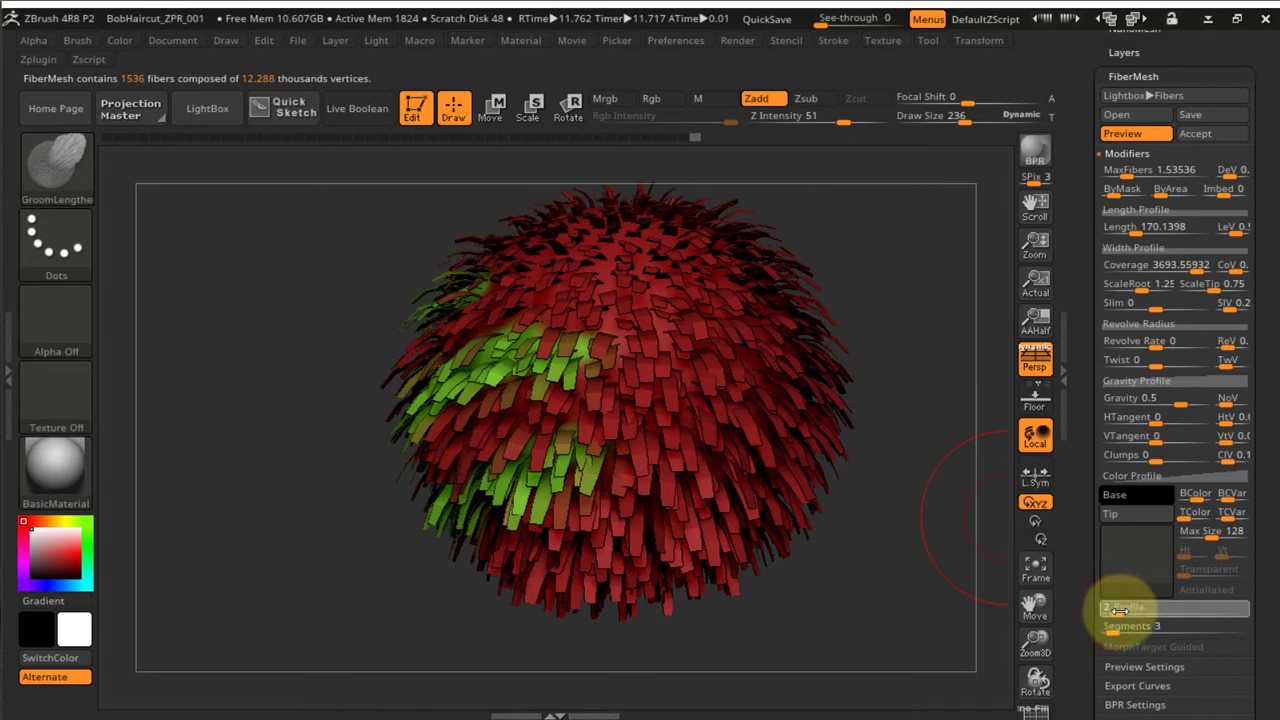
{"action": "left_click_drag", "start_coordinate": [1134, 612], "coordinate": [1143, 609]}
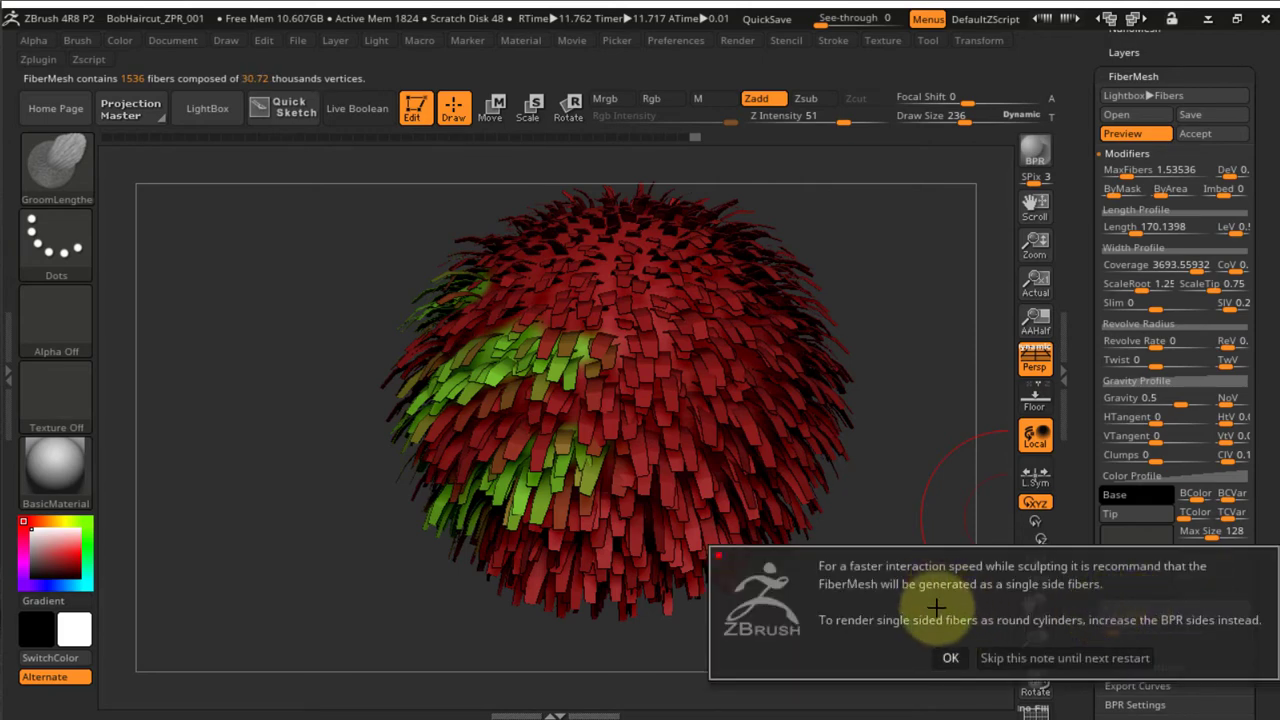
{"action": "left_click", "coordinate": [946, 659]}
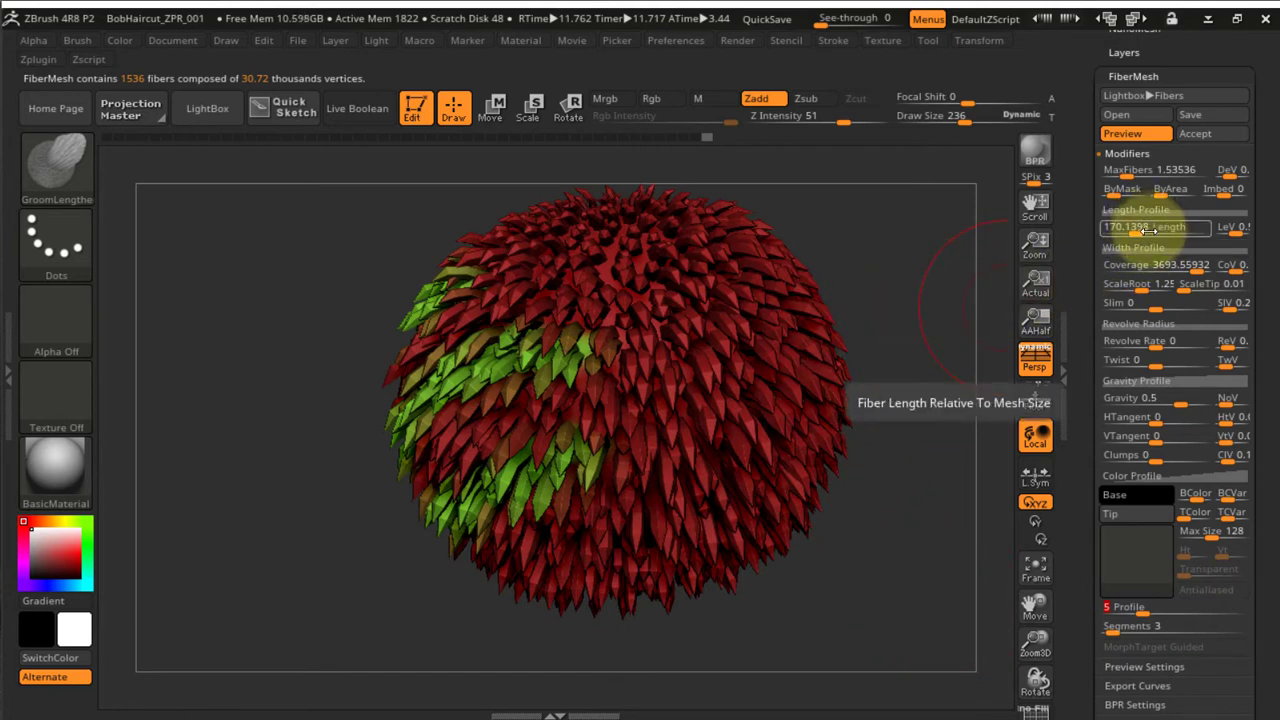
{"action": "left_click", "coordinate": [1202, 273]}
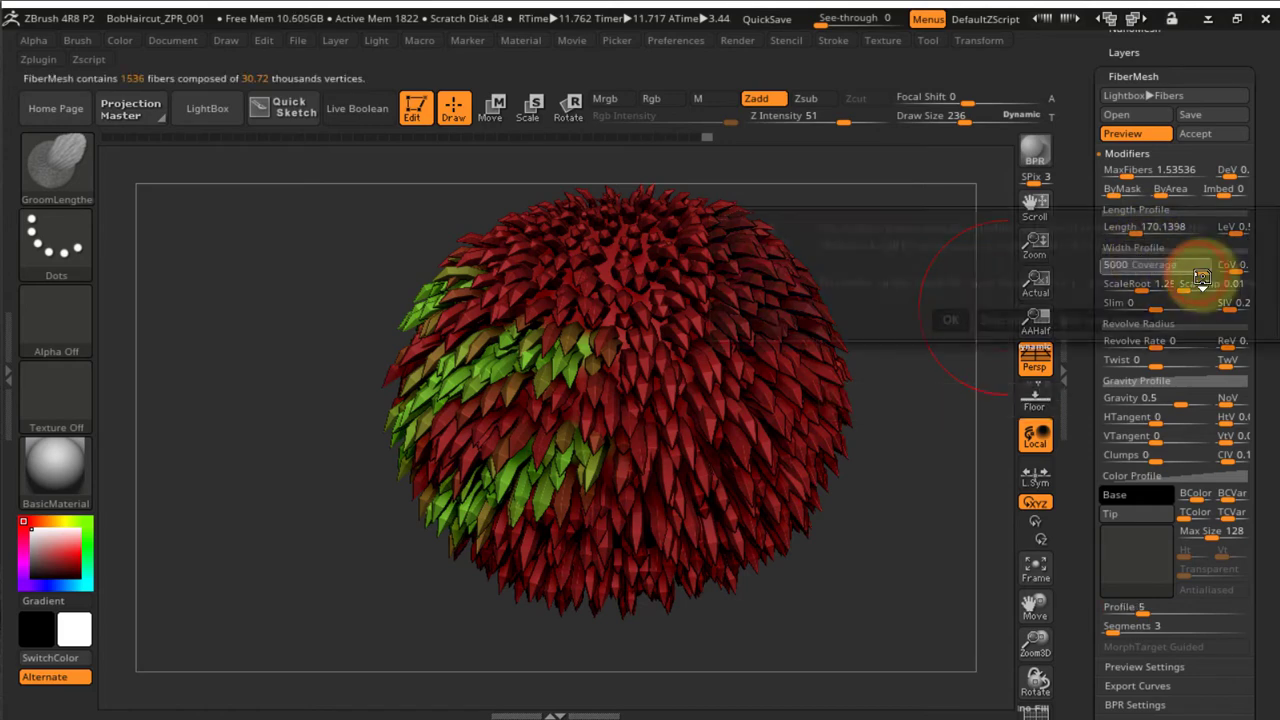
{"action": "left_click", "coordinate": [946, 320]}
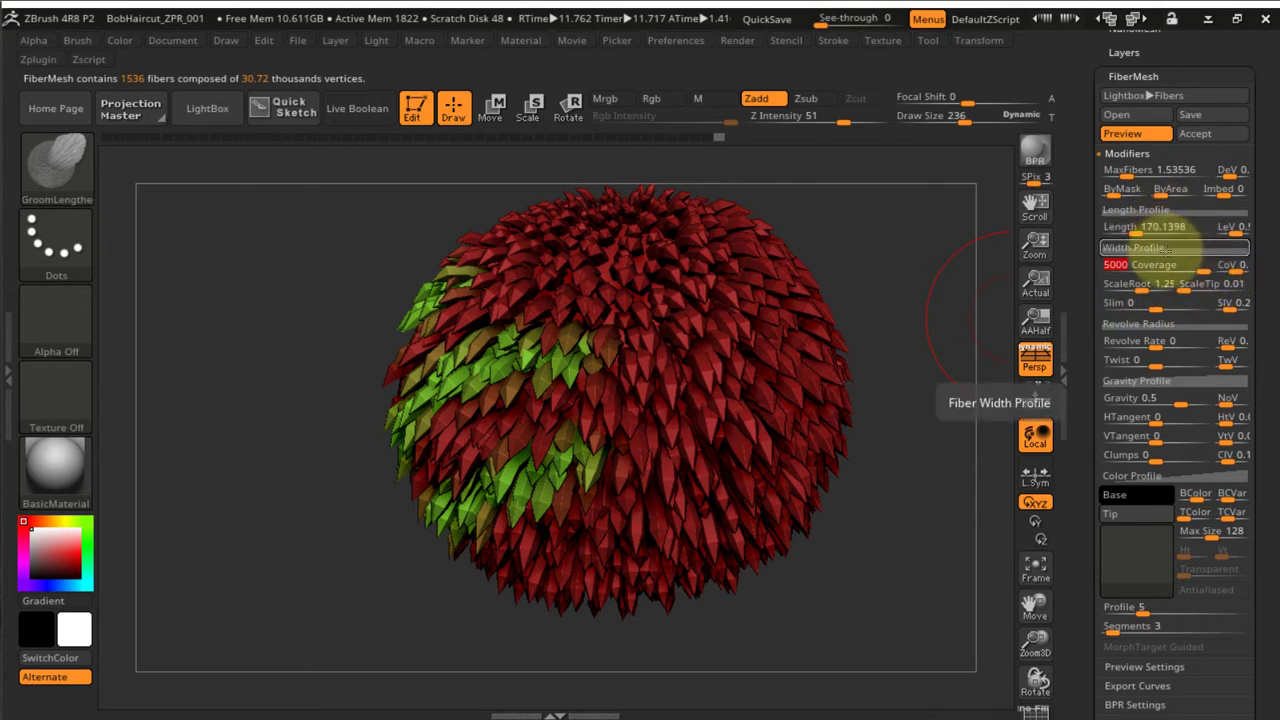
Edit the fiber Width Profile curve, adjusting its end point to a value of about 0.65
{"action": "left_click", "coordinate": [1163, 249]}
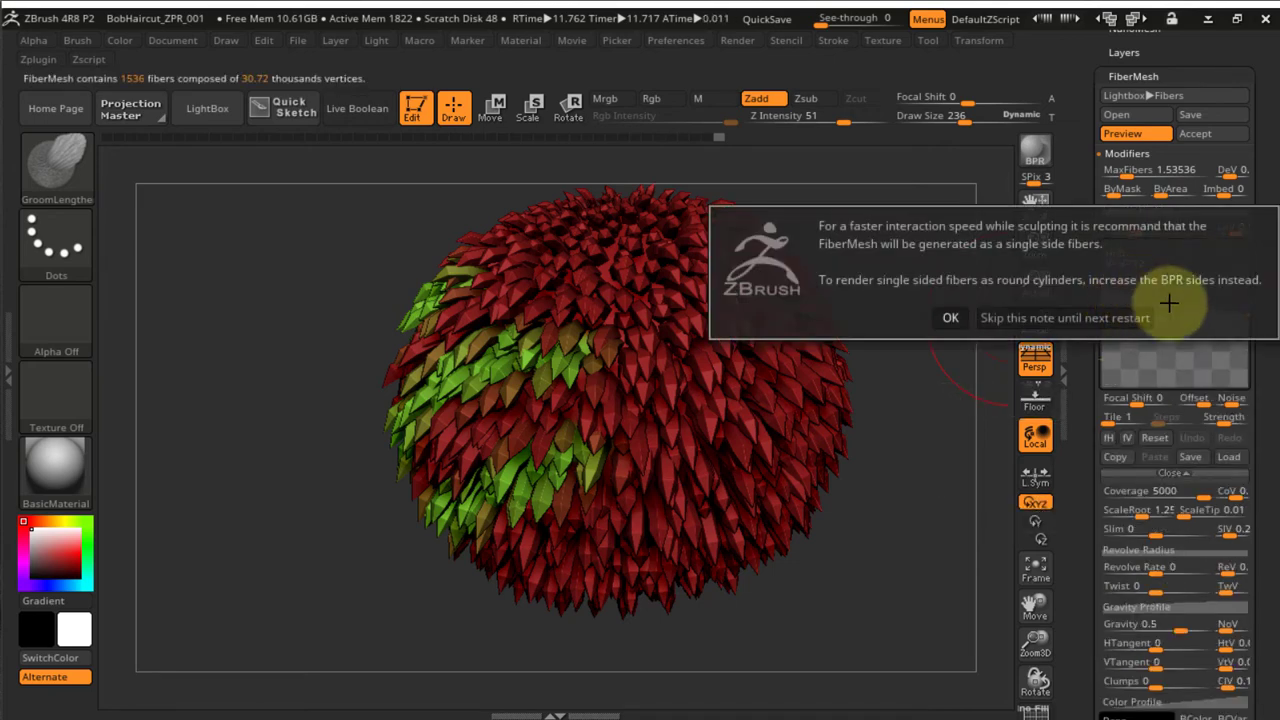
{"action": "left_click", "coordinate": [946, 317]}
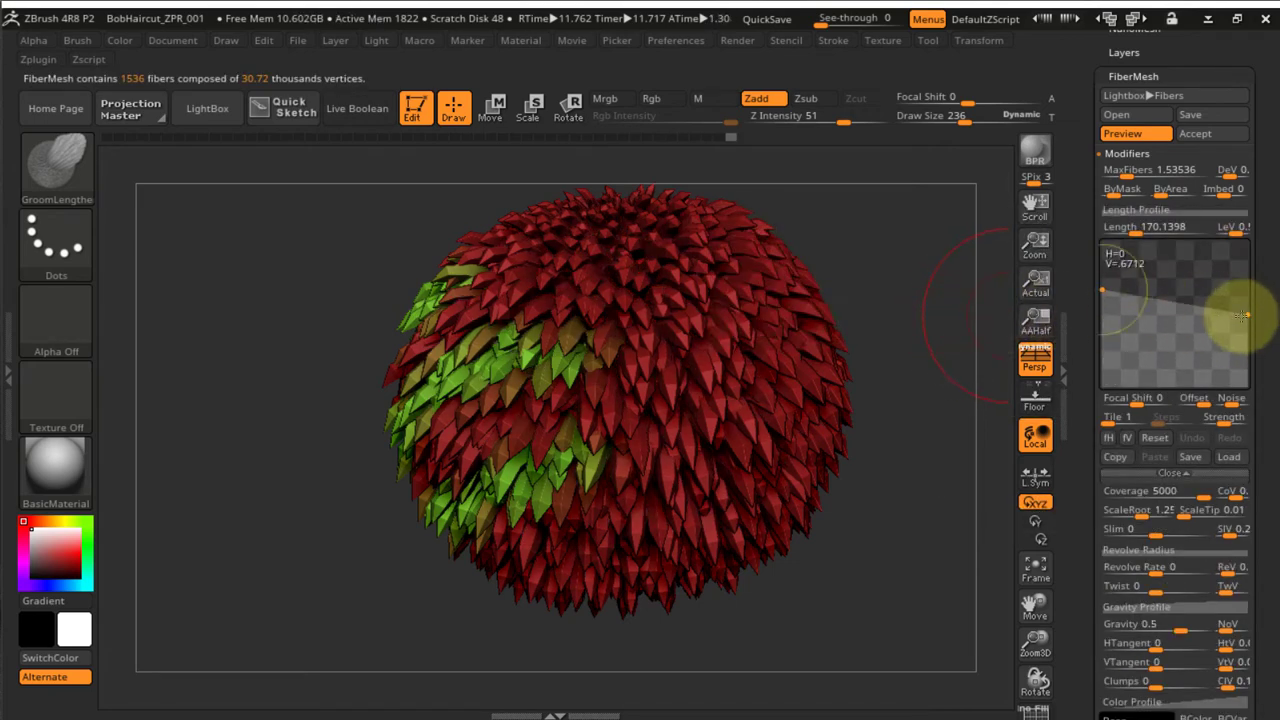
{"action": "left_click_drag", "start_coordinate": [1234, 306], "coordinate": [1243, 278]}
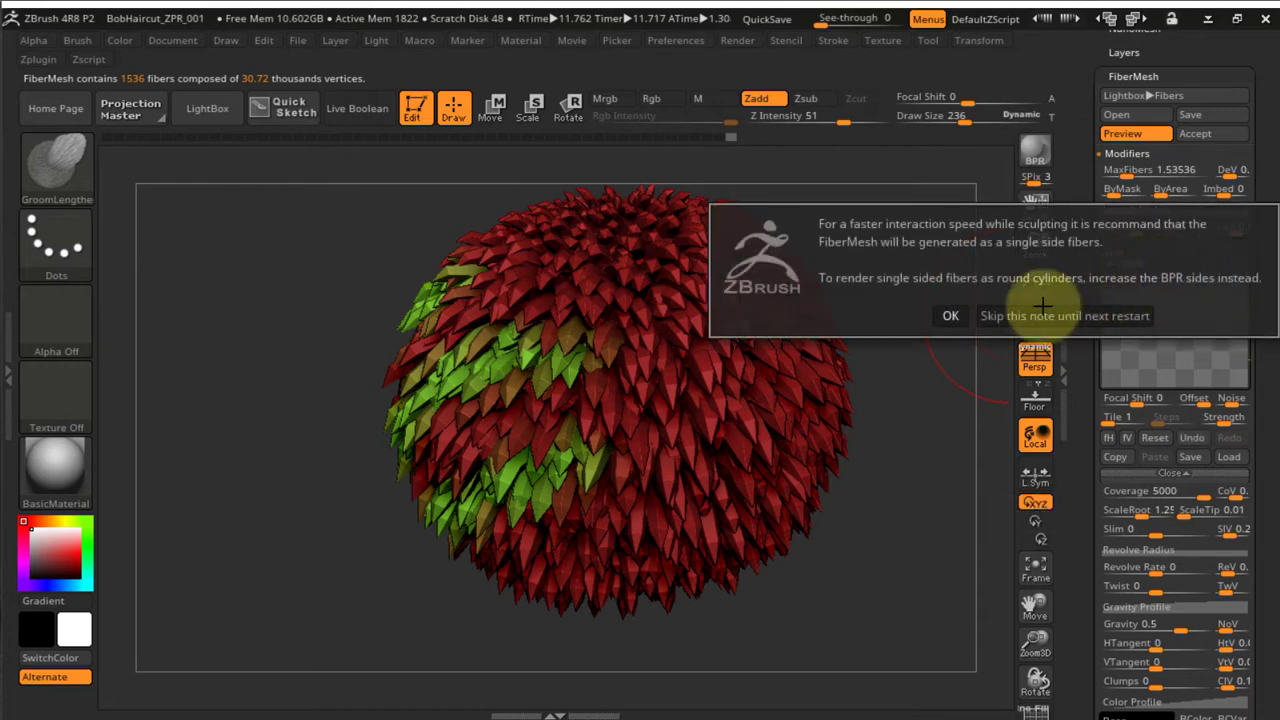
{"action": "left_click", "coordinate": [860, 314]}
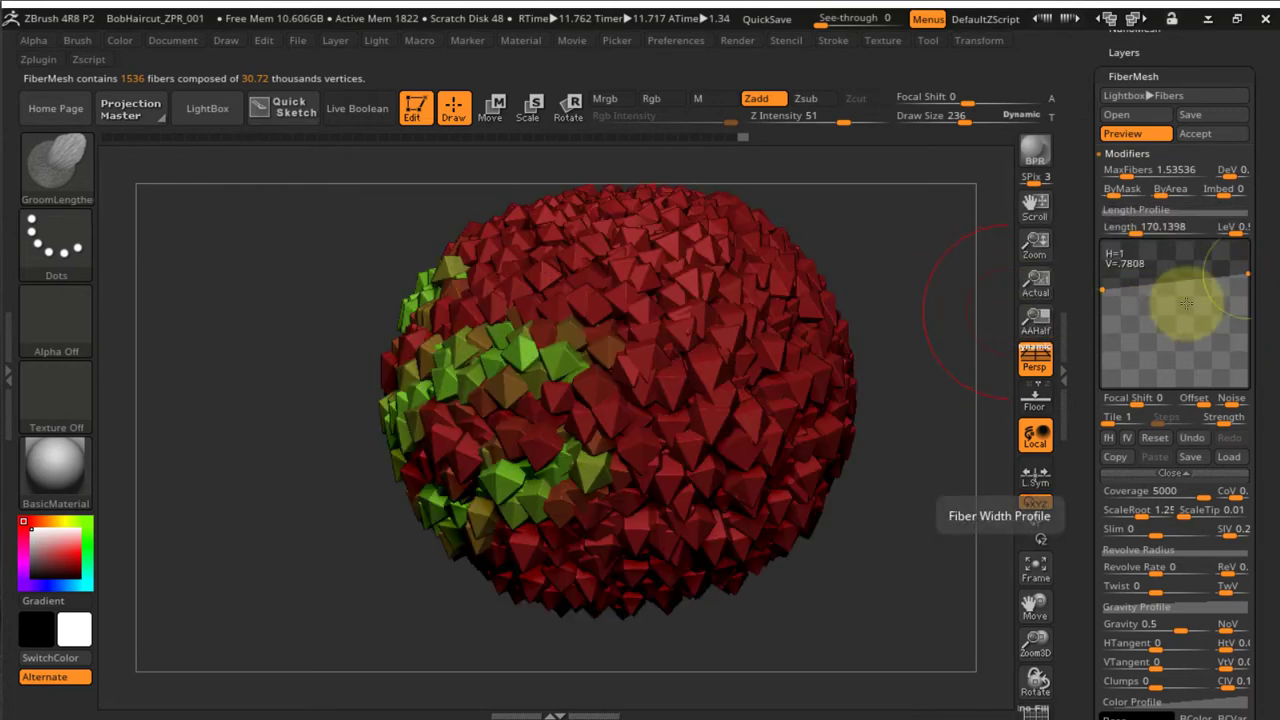
{"action": "left_click", "coordinate": [1247, 277]}
{"action": "left_click", "coordinate": [951, 321]}
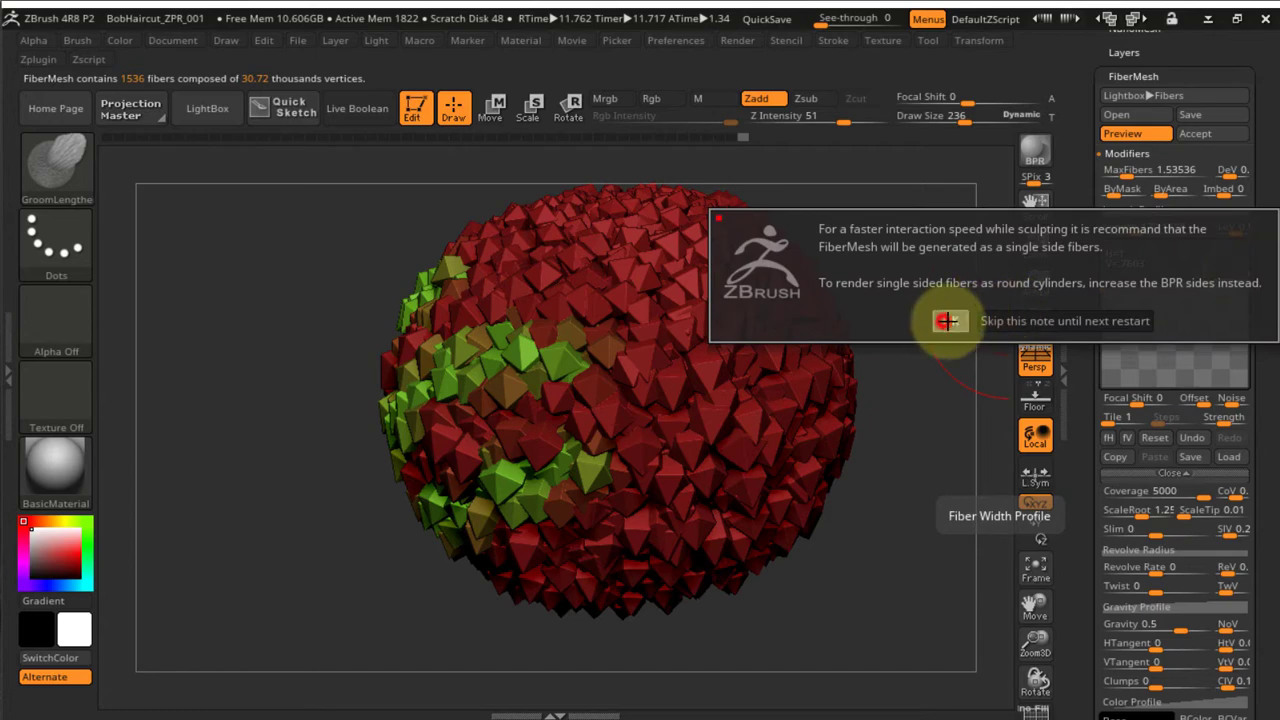
{"action": "left_click", "coordinate": [1247, 277]}
{"action": "left_click_drag", "start_coordinate": [1247, 277], "coordinate": [1251, 300]}
{"action": "left_click", "coordinate": [940, 334]}
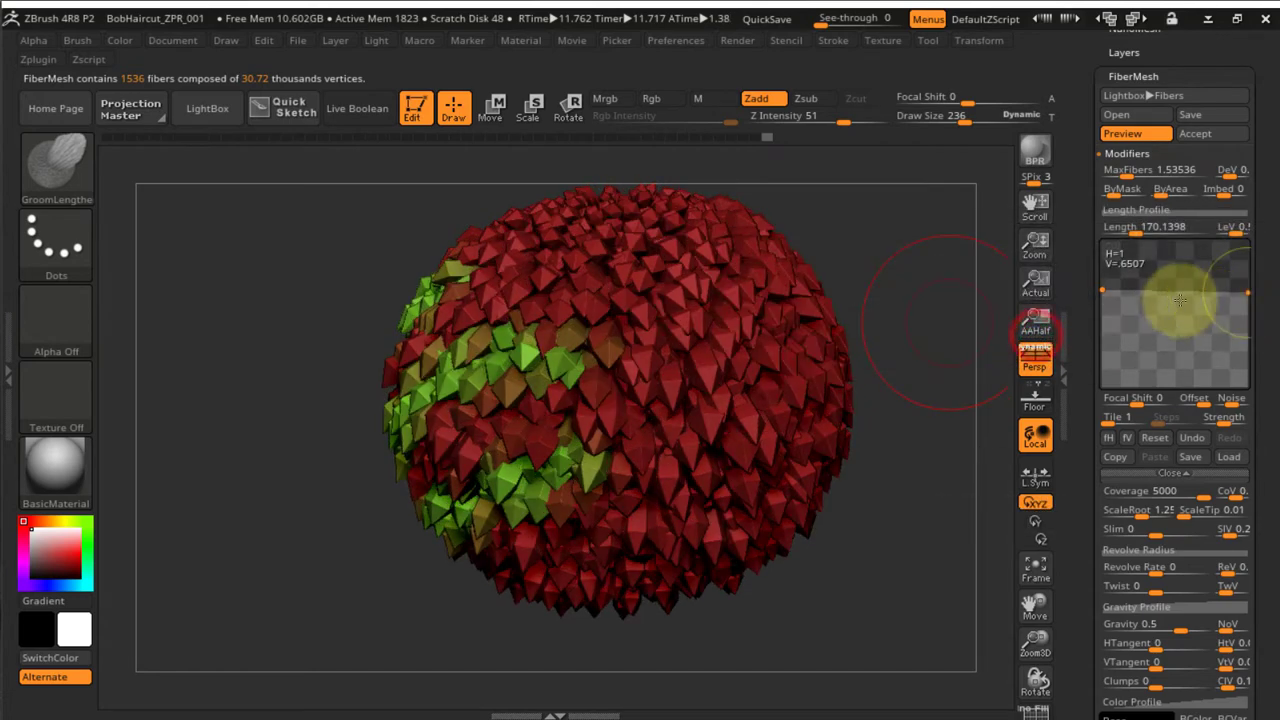
{"action": "left_click_drag", "start_coordinate": [880, 285], "coordinate": [909, 302]}
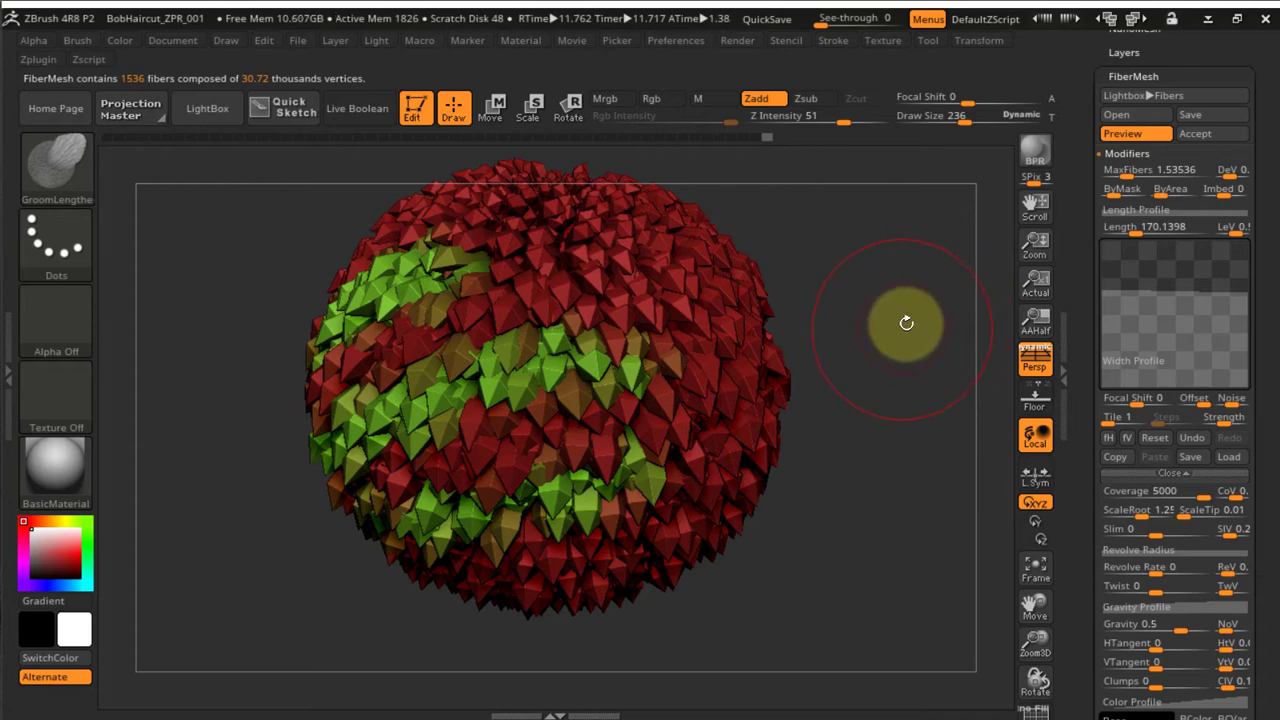
Accept the FiberMesh preview as a separate fiber subtool and show the subtool list
{"action": "left_click", "coordinate": [1204, 136]}
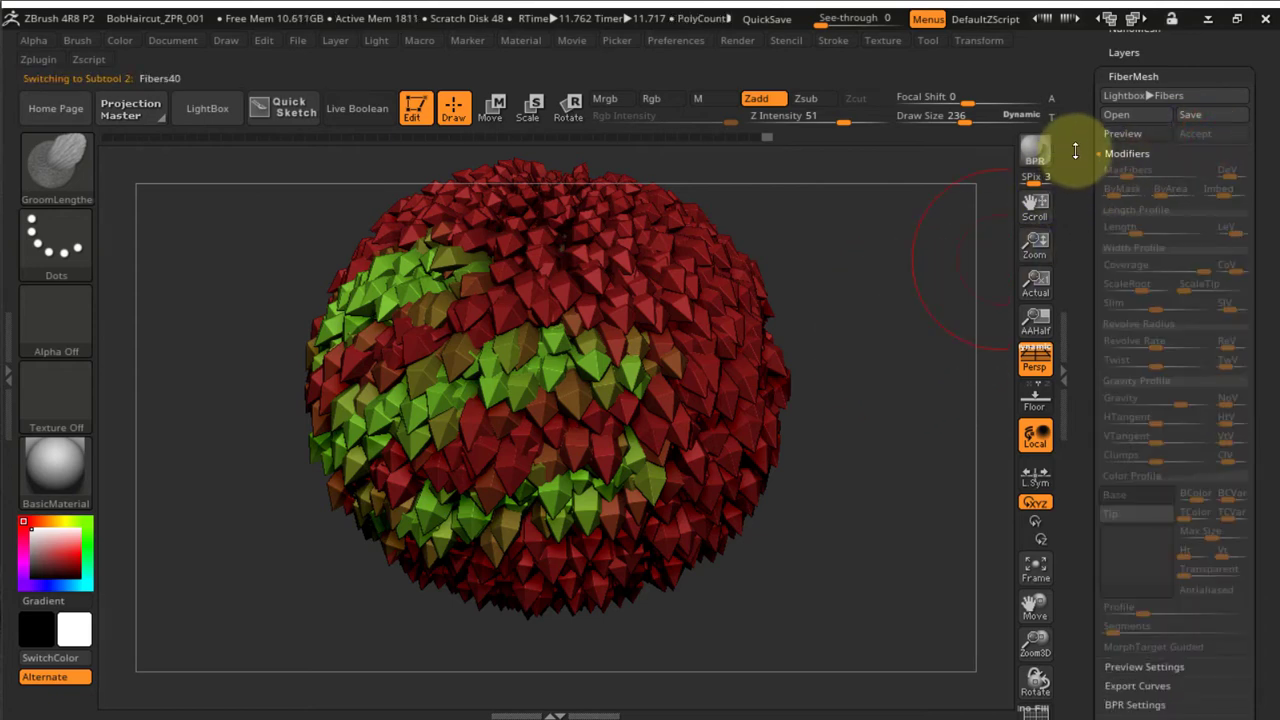
{"action": "left_click_drag", "start_coordinate": [1073, 157], "coordinate": [1071, 277]}
{"action": "left_click", "coordinate": [1120, 247]}
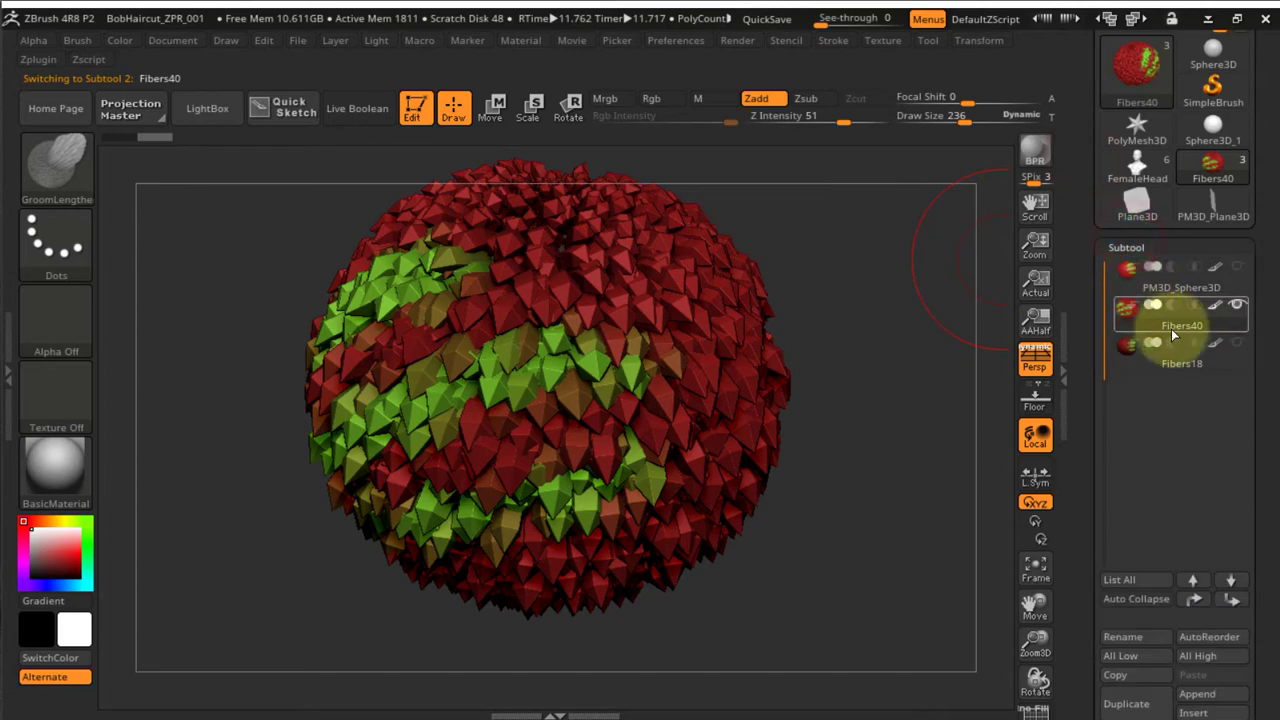
Pull the red fibers on one side of the ball outward into a tuft with the GroomLengthen brush
{"action": "left_click_drag", "start_coordinate": [886, 314], "coordinate": [709, 323]}
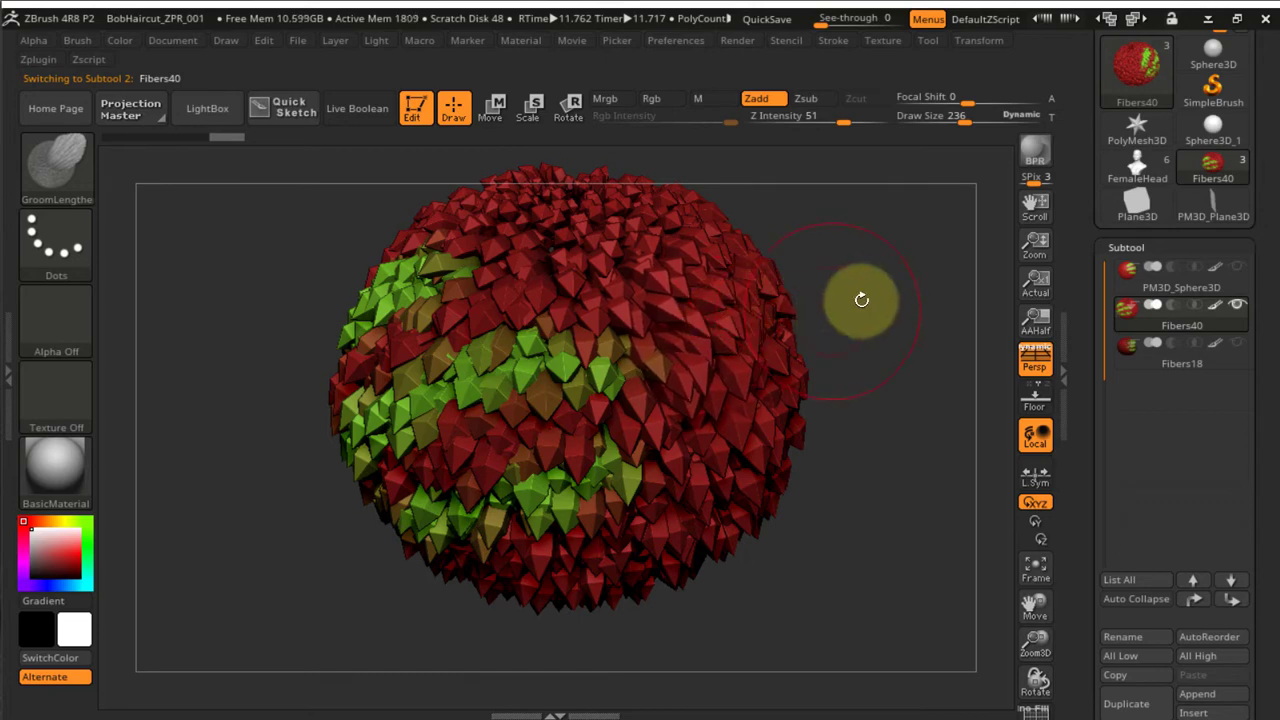
{"action": "left_click_drag", "start_coordinate": [863, 294], "coordinate": [765, 345]}
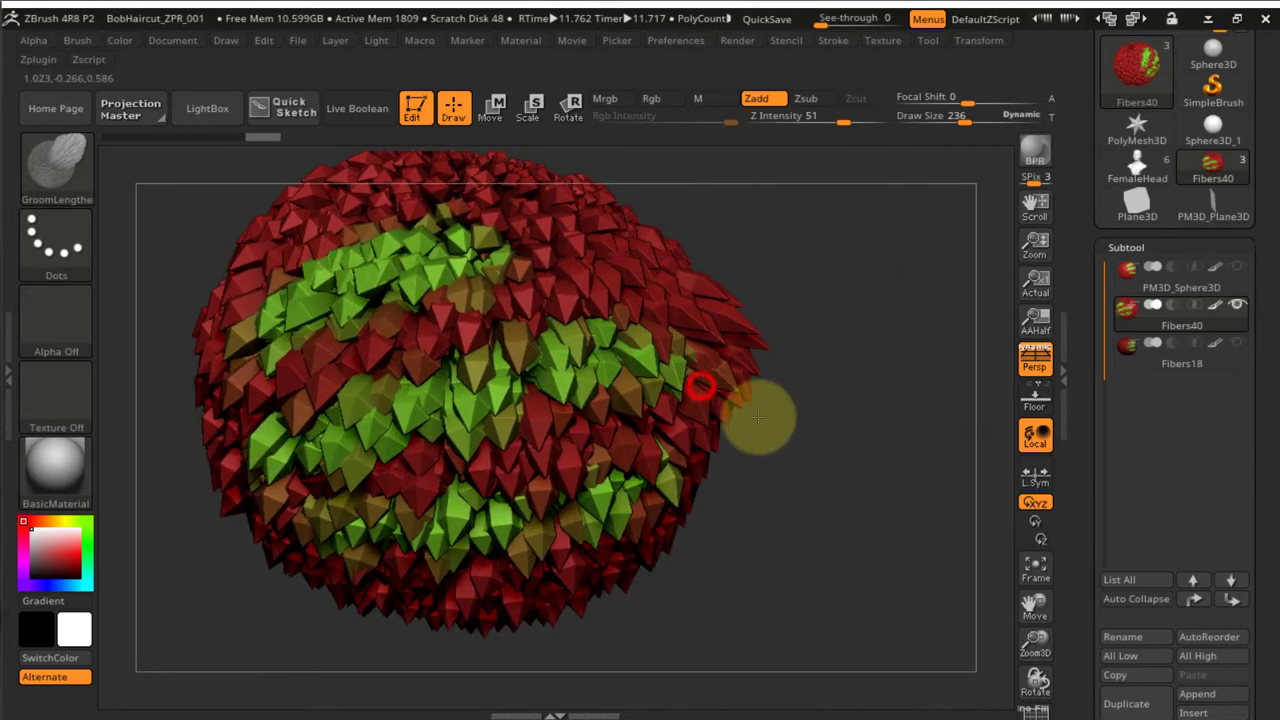
{"action": "left_click_drag", "start_coordinate": [877, 461], "coordinate": [688, 318]}
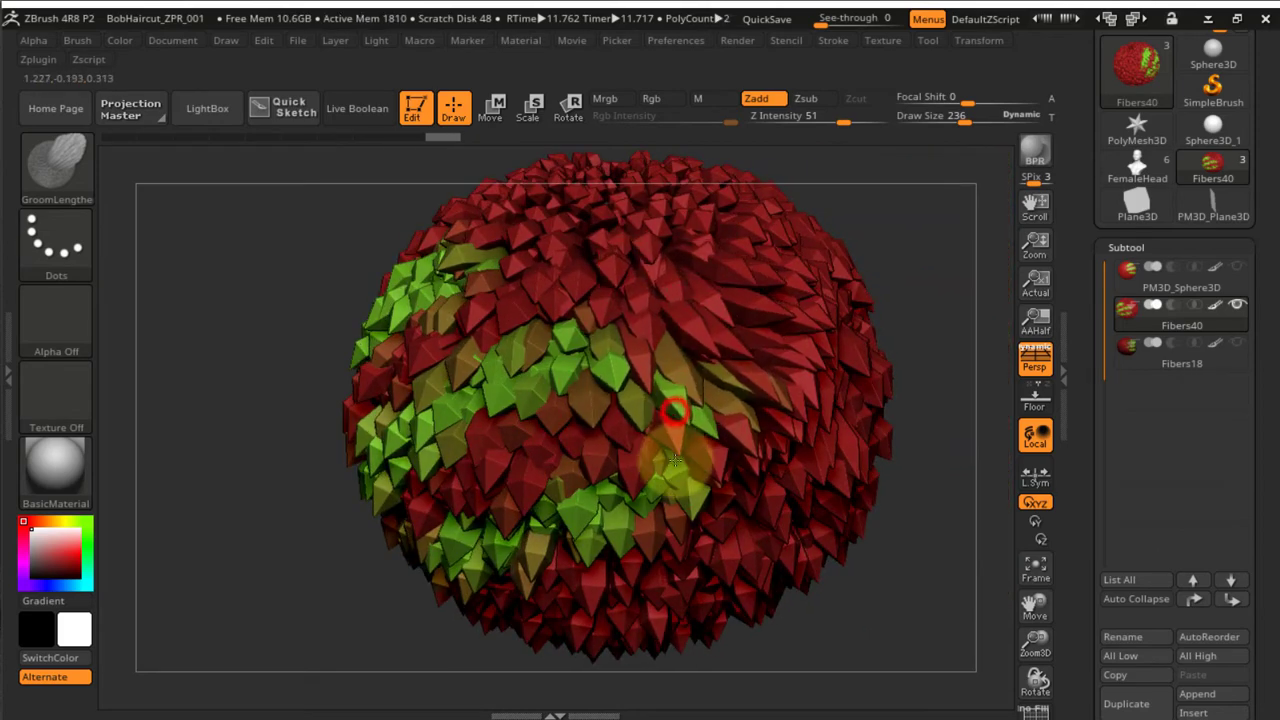
{"action": "left_click_drag", "start_coordinate": [943, 291], "coordinate": [1020, 292]}
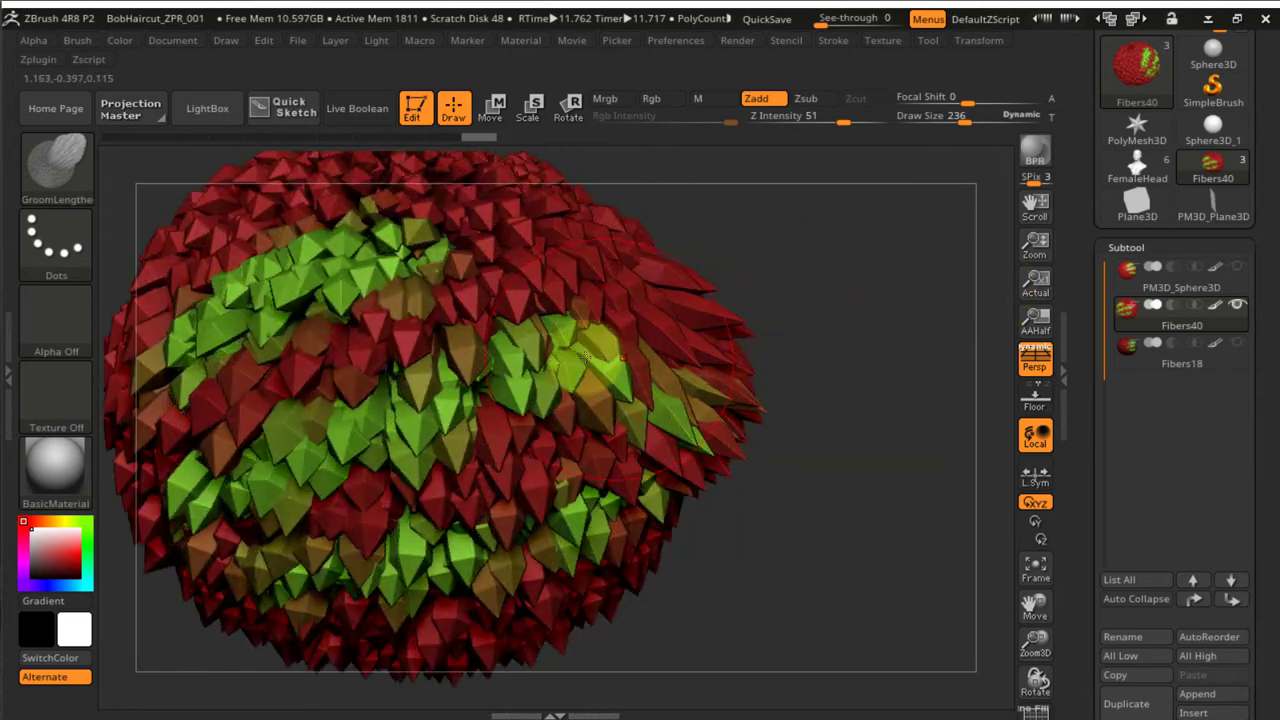
Lengthen the tuft further outward and downward, drawing in the neighbouring green fibers
{"action": "mouse_move", "coordinate": [580, 342]}
{"action": "left_mouse_down"}
{"action": "mouse_move", "coordinate": [565, 474]}
{"action": "mouse_move", "coordinate": [598, 486]}
{"action": "left_mouse_up"}
{"action": "left_click_drag", "start_coordinate": [707, 461], "coordinate": [709, 461]}
{"action": "left_click_drag", "start_coordinate": [922, 494], "coordinate": [997, 501]}
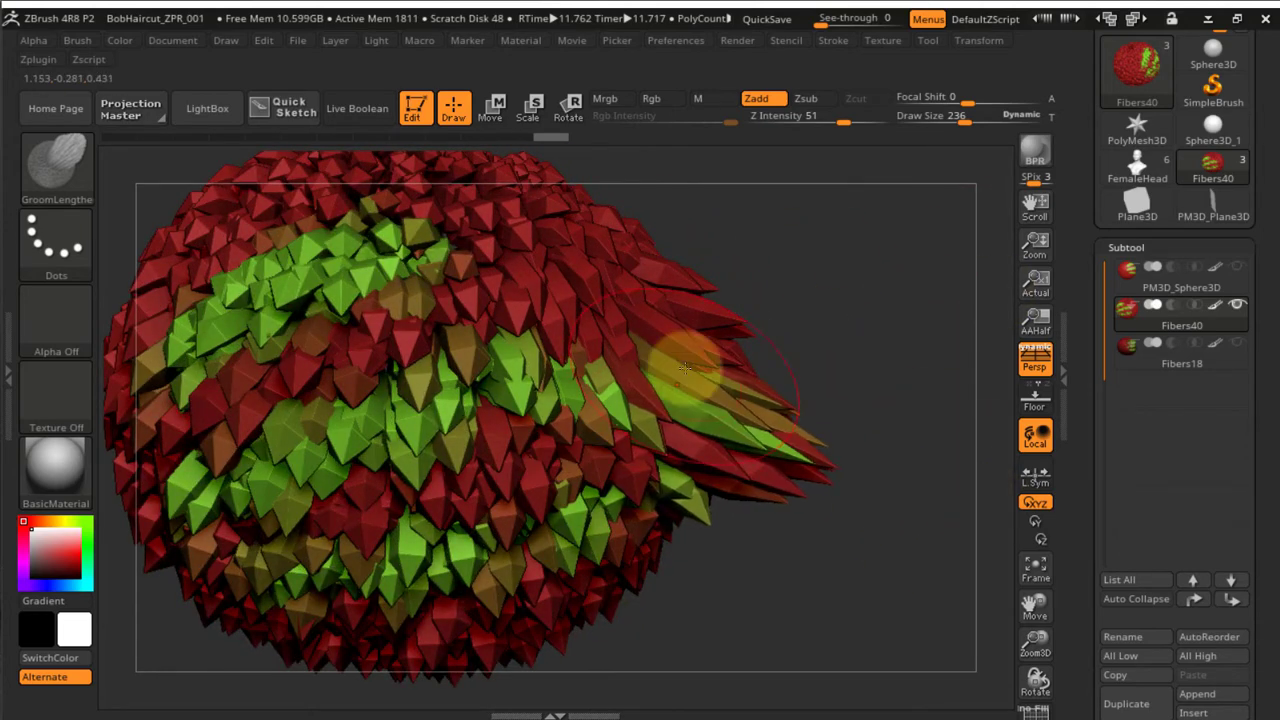
{"action": "left_click_drag", "start_coordinate": [886, 357], "coordinate": [810, 408]}
{"action": "left_click_drag", "start_coordinate": [923, 384], "coordinate": [805, 382]}
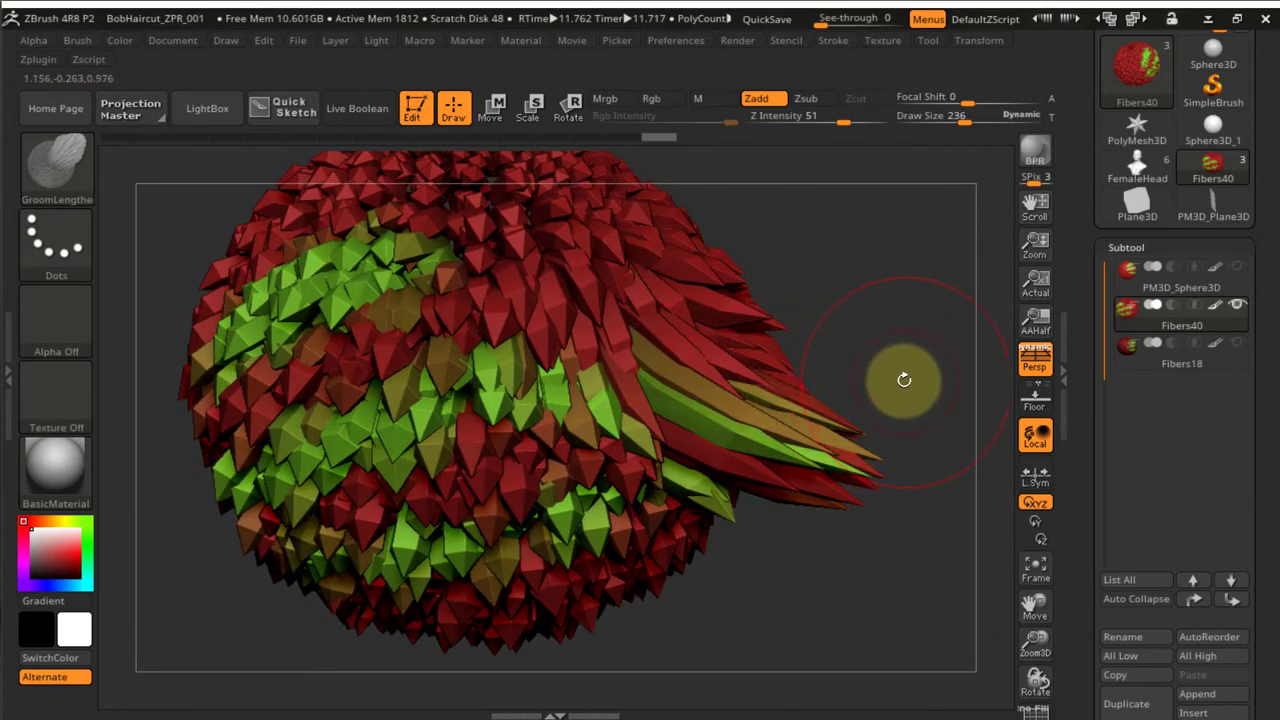
{"action": "right_click_drag", "start_coordinate": [870, 382], "coordinate": [824, 310], "text": "ctrl"}
{"action": "left_click_drag", "start_coordinate": [785, 437], "coordinate": [833, 460]}
{"action": "mouse_move", "coordinate": [835, 453]}
{"action": "right_mouse_down"}
{"action": "mouse_move", "coordinate": [738, 463]}
{"action": "mouse_move", "coordinate": [808, 451]}
{"action": "right_mouse_up"}
{"action": "left_click_drag", "start_coordinate": [816, 396], "coordinate": [966, 402]}
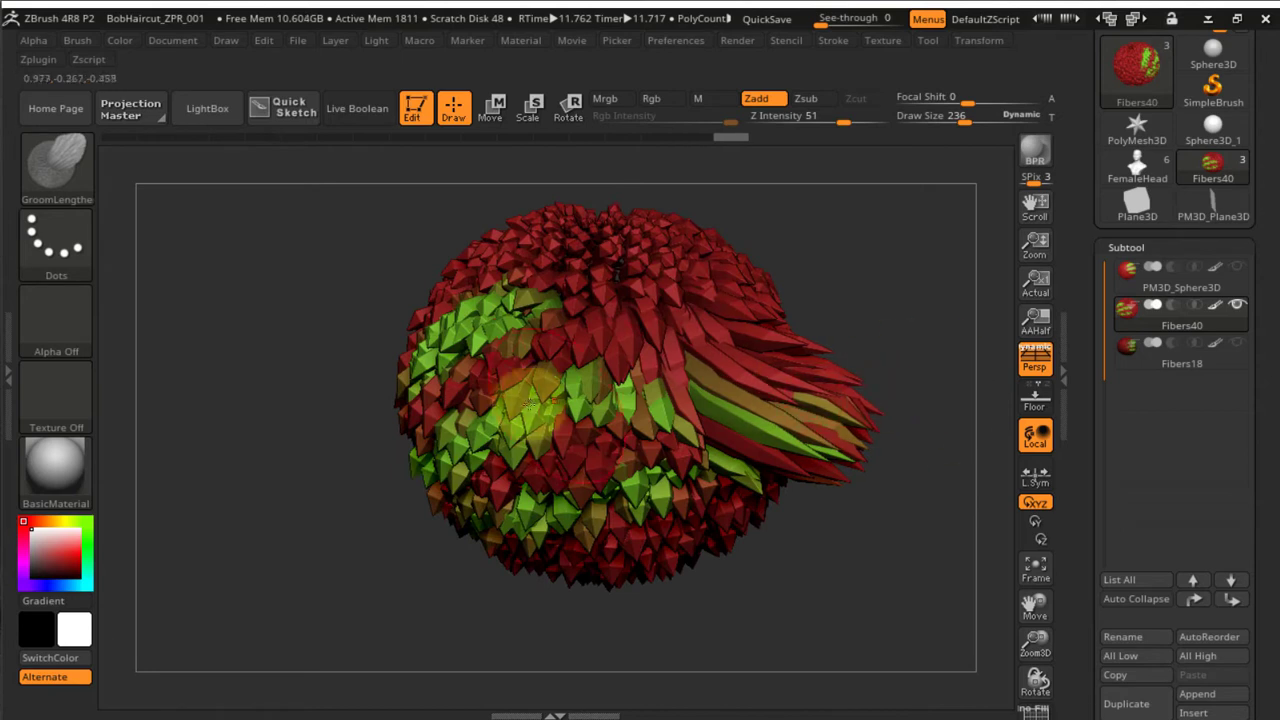
Lengthen the fibers on the opposite side and along the underside of the ball with outward and downward strokes
{"action": "mouse_move", "coordinate": [528, 405]}
{"action": "left_mouse_down"}
{"action": "mouse_move", "coordinate": [313, 453]}
{"action": "mouse_move", "coordinate": [230, 508]}
{"action": "left_mouse_up"}
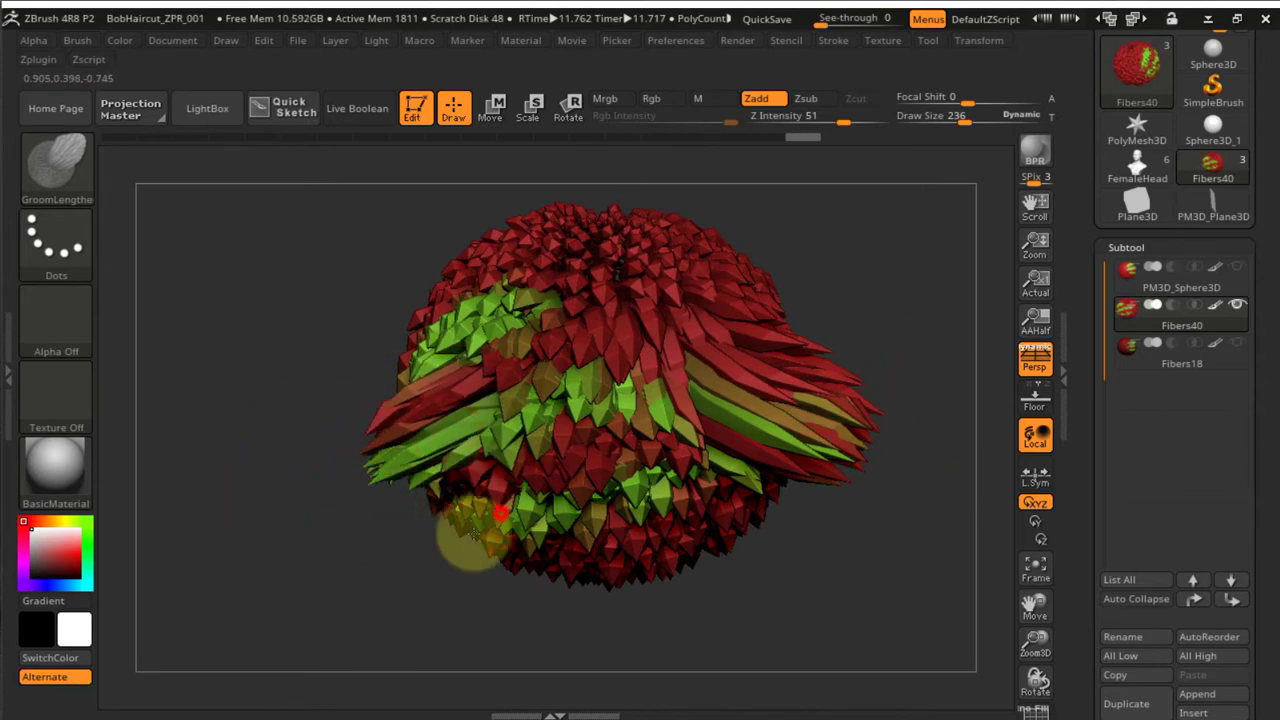
{"action": "mouse_move", "coordinate": [475, 531]}
{"action": "left_mouse_down"}
{"action": "mouse_move", "coordinate": [375, 615]}
{"action": "mouse_move", "coordinate": [389, 613]}
{"action": "left_mouse_up"}
{"action": "left_click_drag", "start_coordinate": [585, 558], "coordinate": [570, 628]}
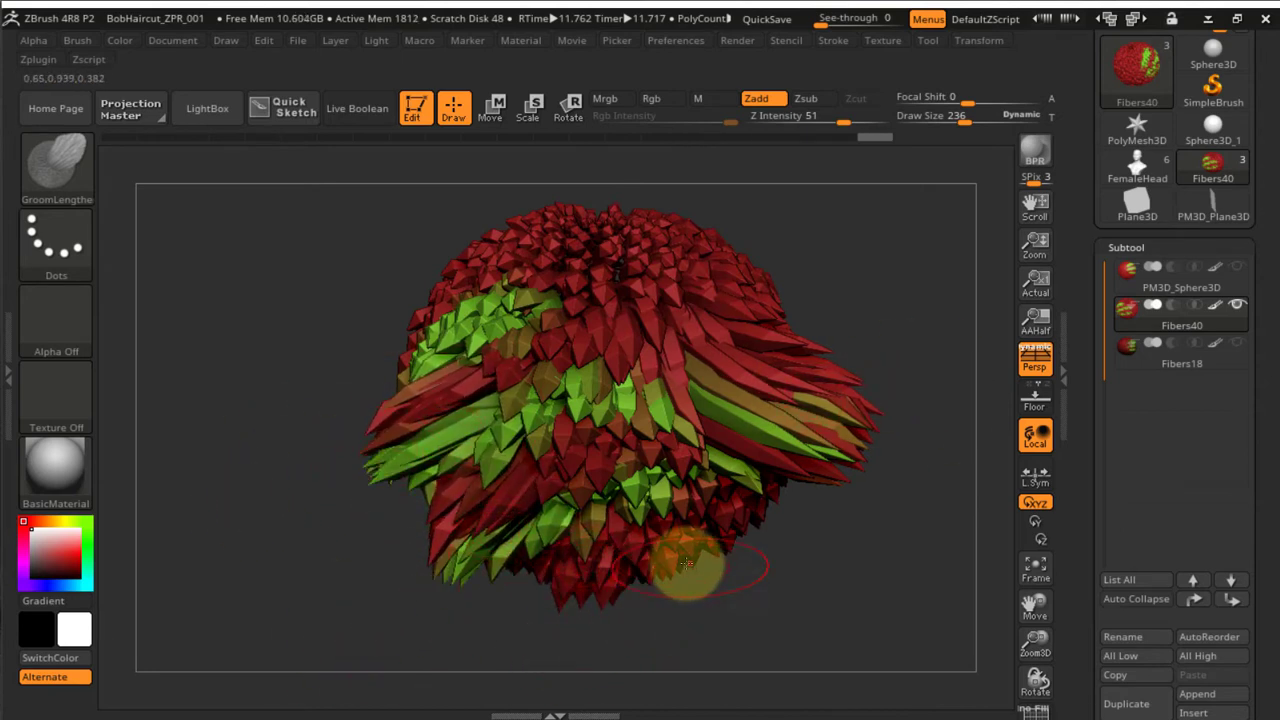
{"action": "left_click_drag", "start_coordinate": [700, 549], "coordinate": [761, 597]}
Subdivide the groomed fiber mesh once to round off the faceted spikes
{"action": "mouse_move", "coordinate": [874, 538]}
{"action": "right_mouse_down"}
{"action": "mouse_move", "coordinate": [909, 530]}
{"action": "mouse_move", "coordinate": [906, 513]}
{"action": "right_mouse_up"}
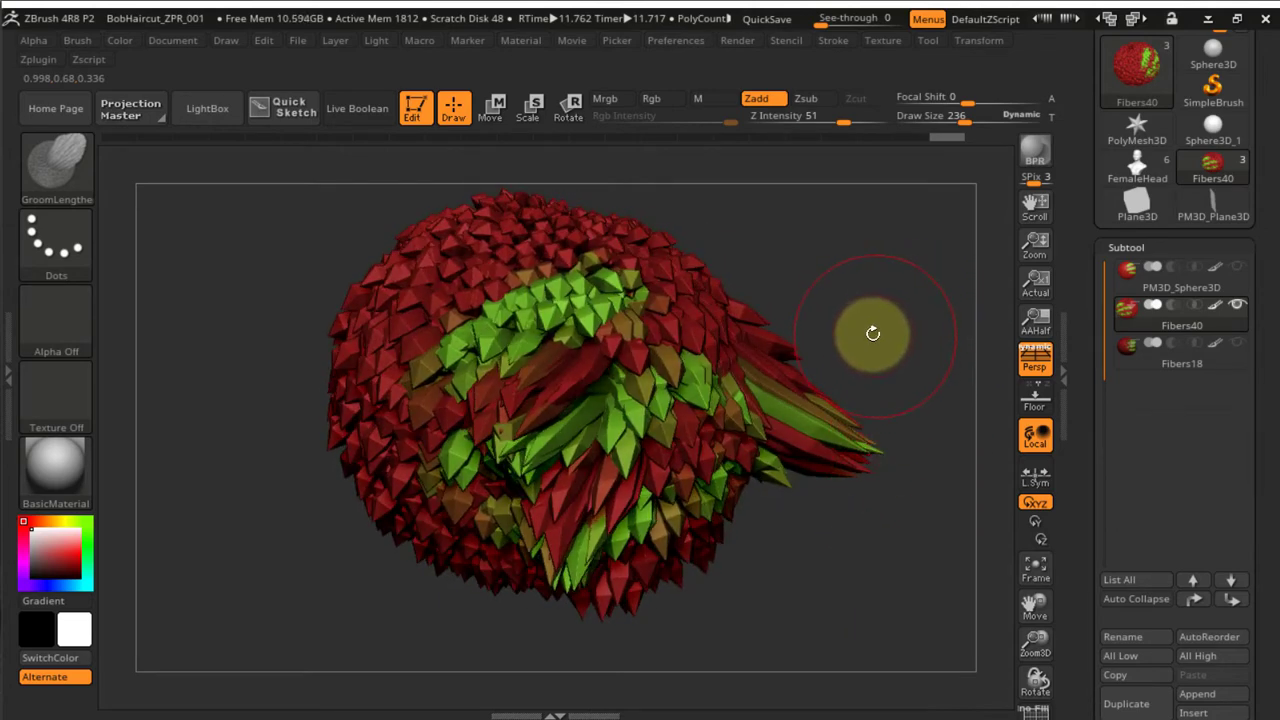
{"action": "key", "text": "ctrl+d"}
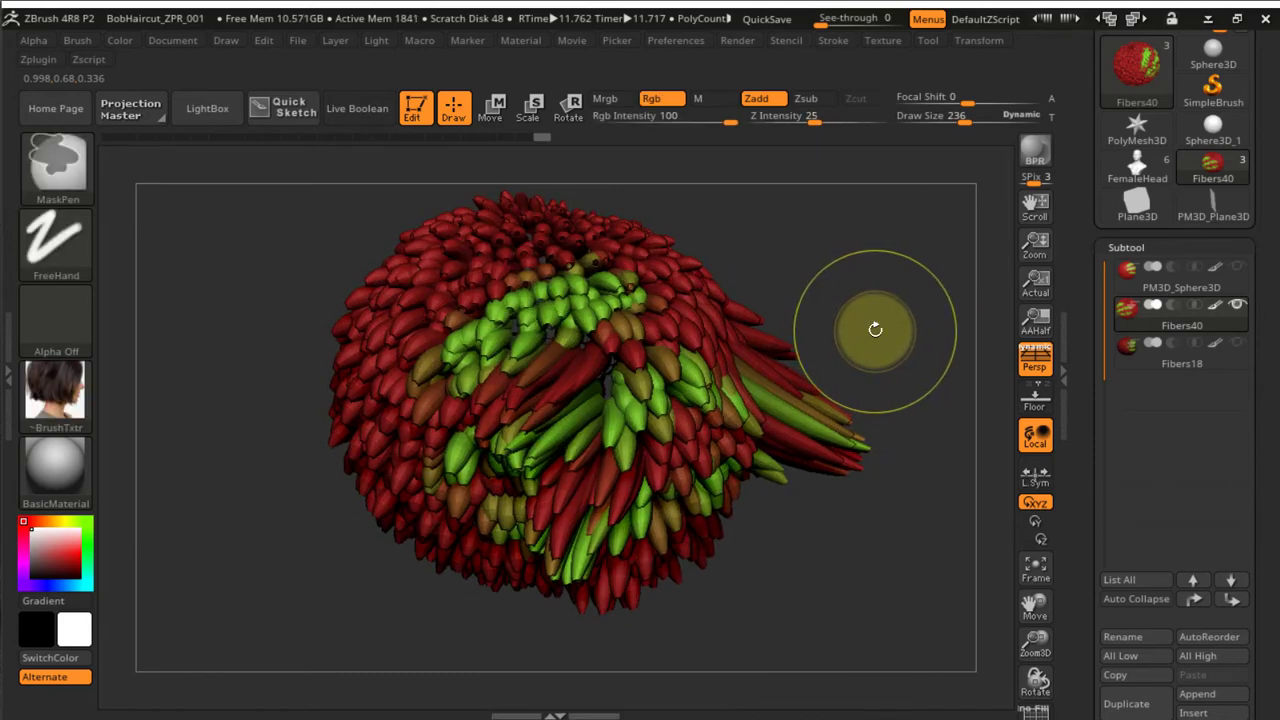
Inspect the fiber tips up close and undo the last subdivision of the fiber mesh
{"action": "mouse_move", "coordinate": [914, 291]}
{"action": "right_mouse_down"}
{"action": "mouse_move", "coordinate": [890, 320]}
{"action": "mouse_move", "coordinate": [897, 309]}
{"action": "mouse_move", "coordinate": [874, 291]}
{"action": "mouse_move", "coordinate": [887, 303]}
{"action": "mouse_move", "coordinate": [891, 217]}
{"action": "mouse_move", "coordinate": [846, 289]}
{"action": "mouse_move", "coordinate": [822, 440]}
{"action": "mouse_move", "coordinate": [829, 371]}
{"action": "mouse_move", "coordinate": [800, 349]}
{"action": "mouse_move", "coordinate": [829, 386]}
{"action": "mouse_move", "coordinate": [884, 274]}
{"action": "mouse_move", "coordinate": [897, 554]}
{"action": "right_mouse_up"}
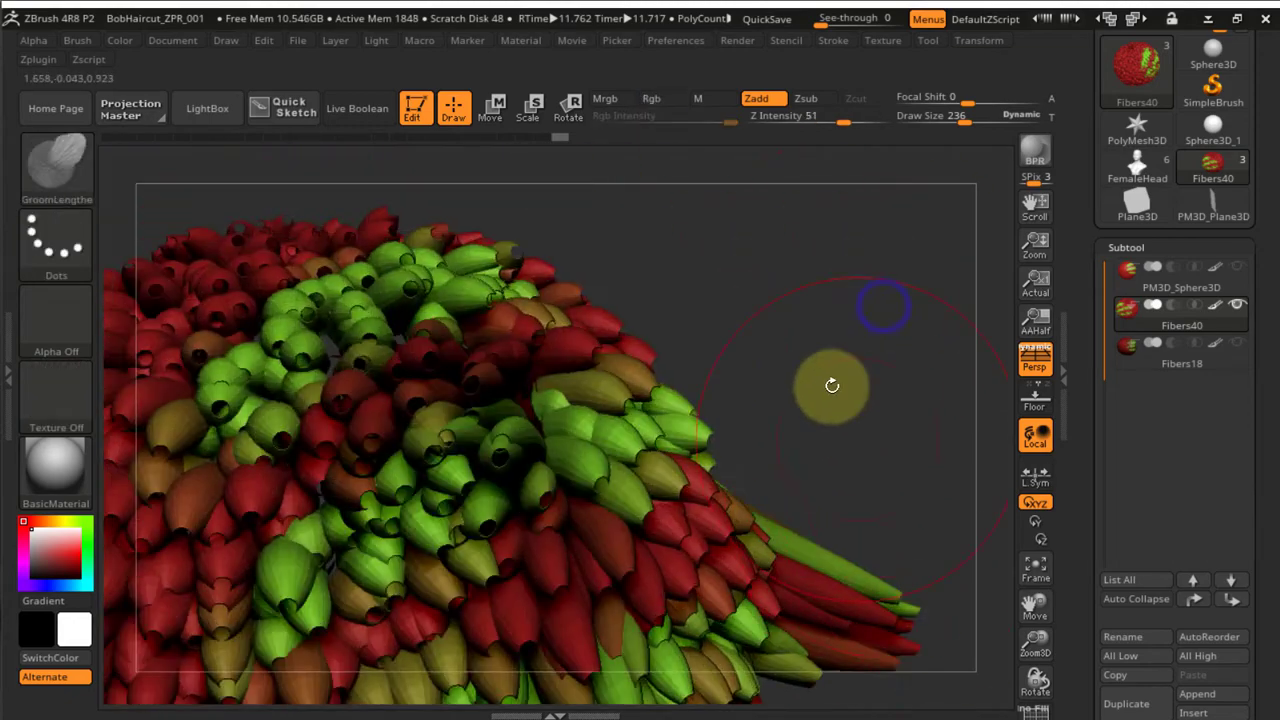
{"action": "right_click_drag", "start_coordinate": [498, 451], "coordinate": [504, 482], "text": "ctrl"}
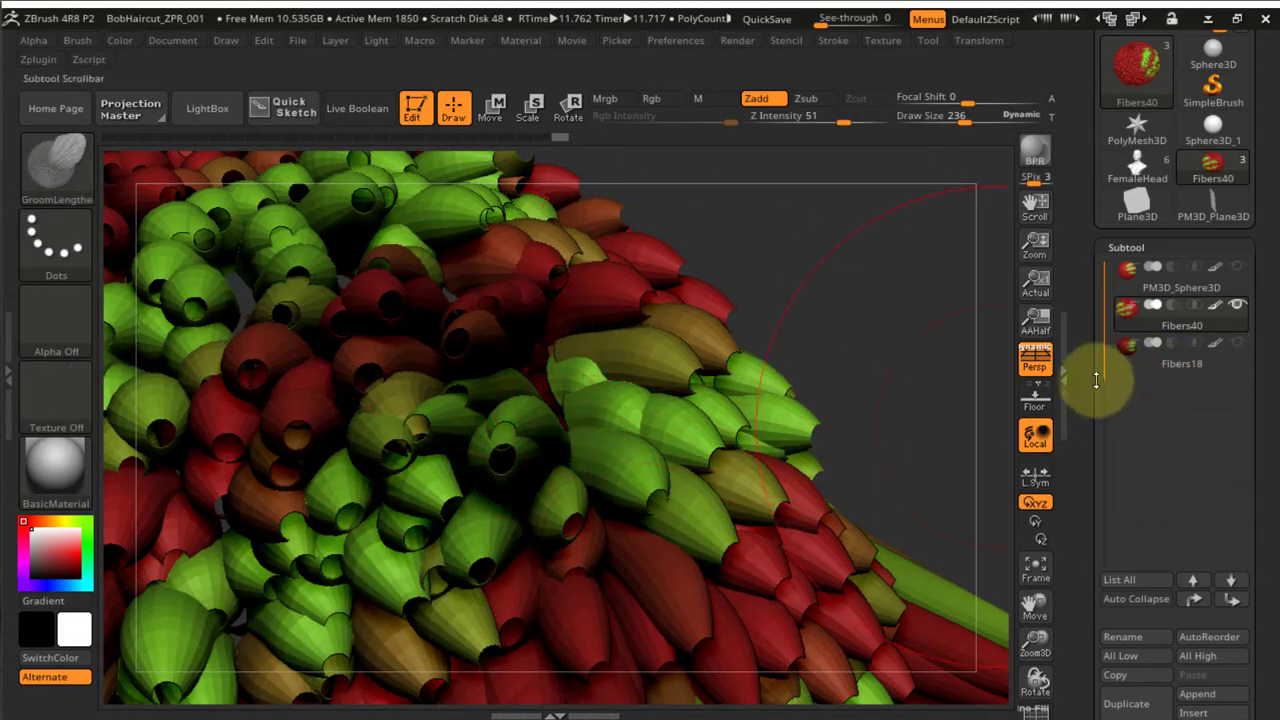
{"action": "scroll", "coordinate": [1075, 400], "scroll_direction": "down", "scroll_amount": 5}
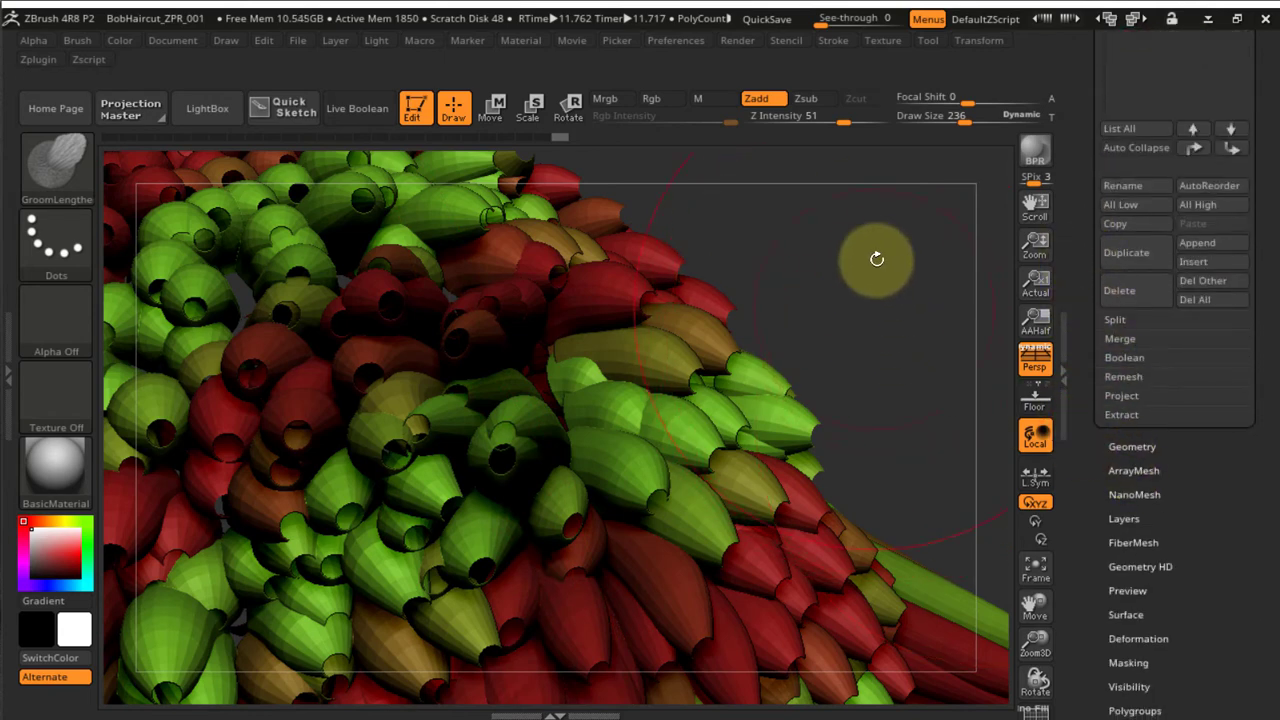
{"action": "key", "text": "ctrl+z"}
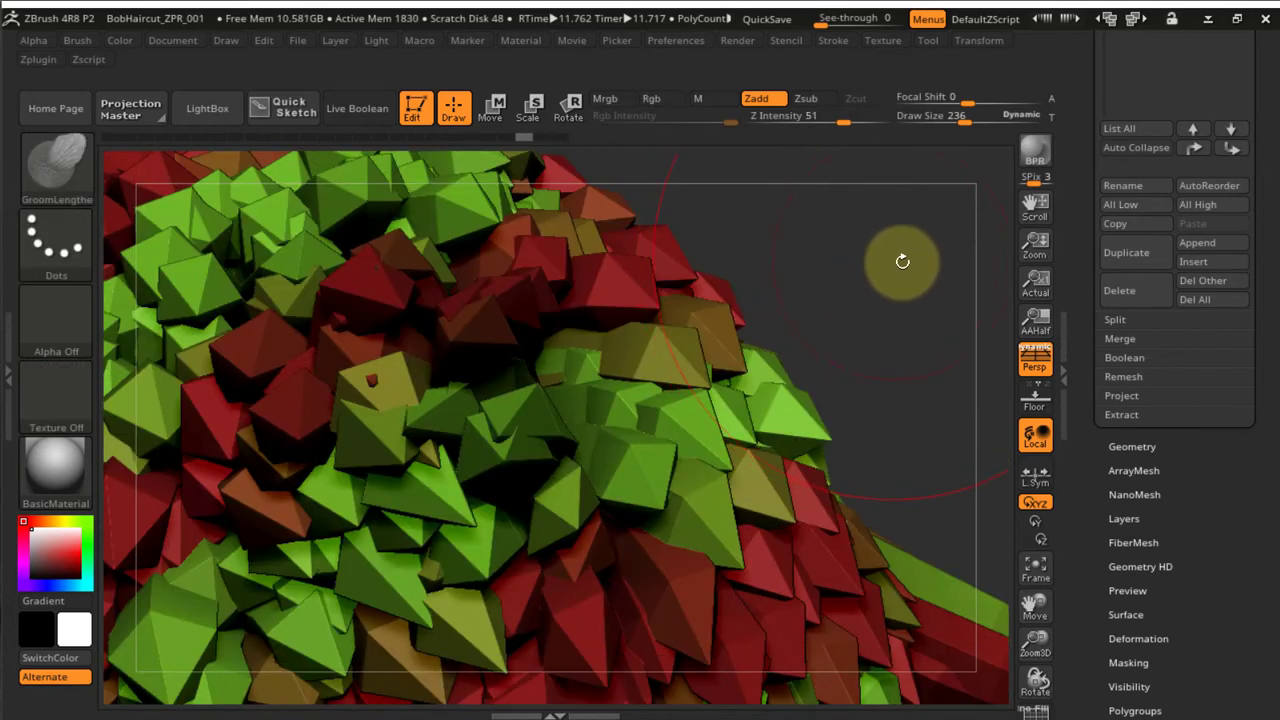
Close the holes at the open ends of the unsubdivided fibers with the Close Holes topology command
{"action": "left_click", "coordinate": [1092, 507]}
{"action": "left_click", "coordinate": [1132, 449]}
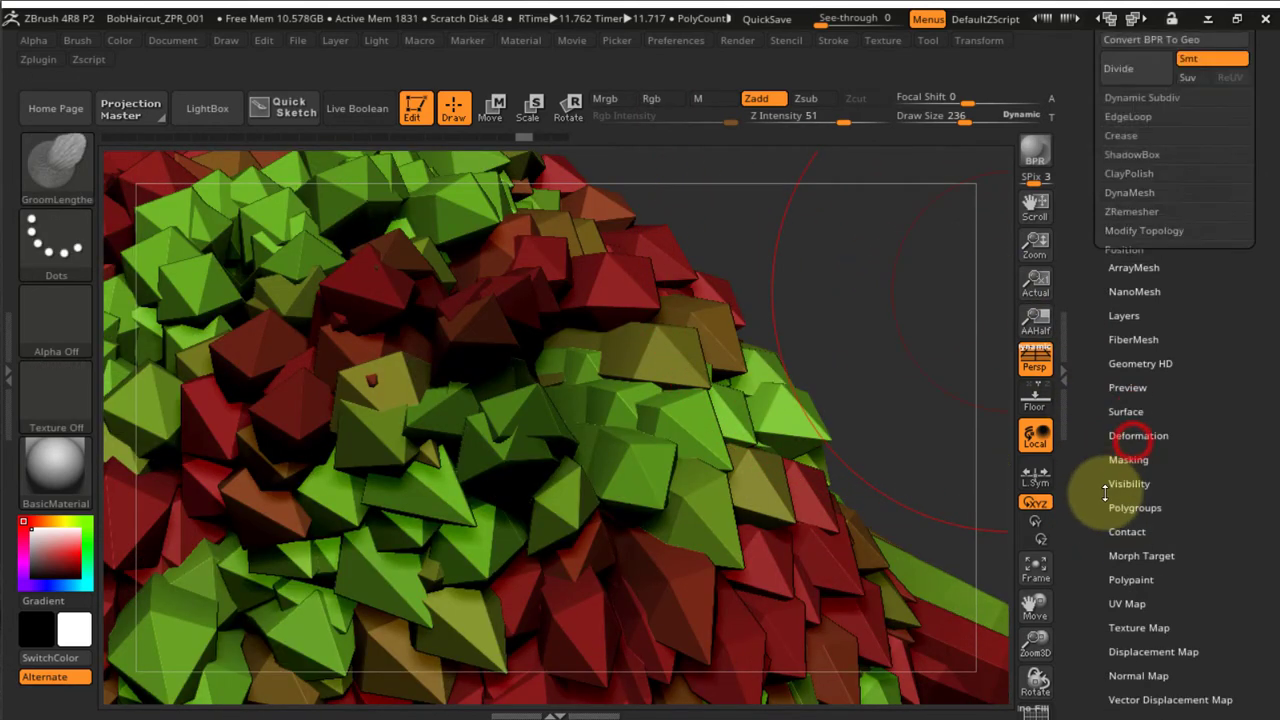
{"action": "left_click_drag", "start_coordinate": [1092, 504], "coordinate": [1092, 634]}
{"action": "left_click", "coordinate": [1095, 499]}
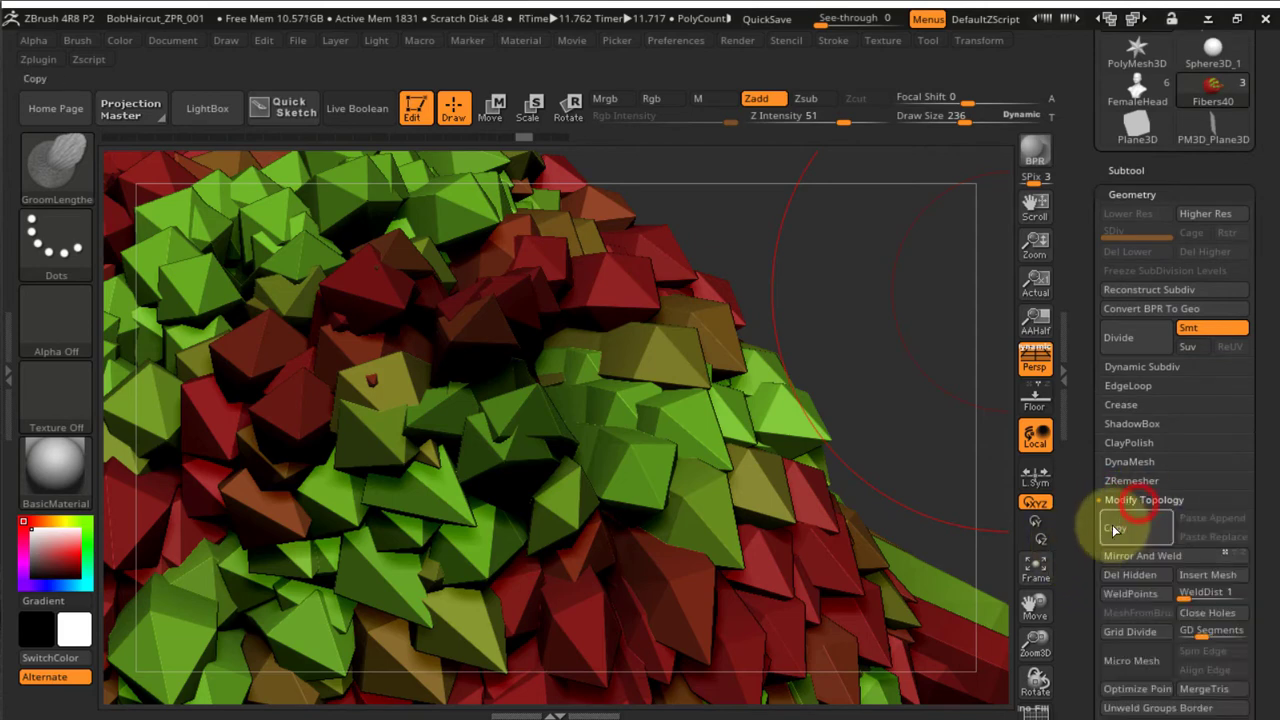
{"action": "left_click_drag", "start_coordinate": [1092, 567], "coordinate": [1200, 443]}
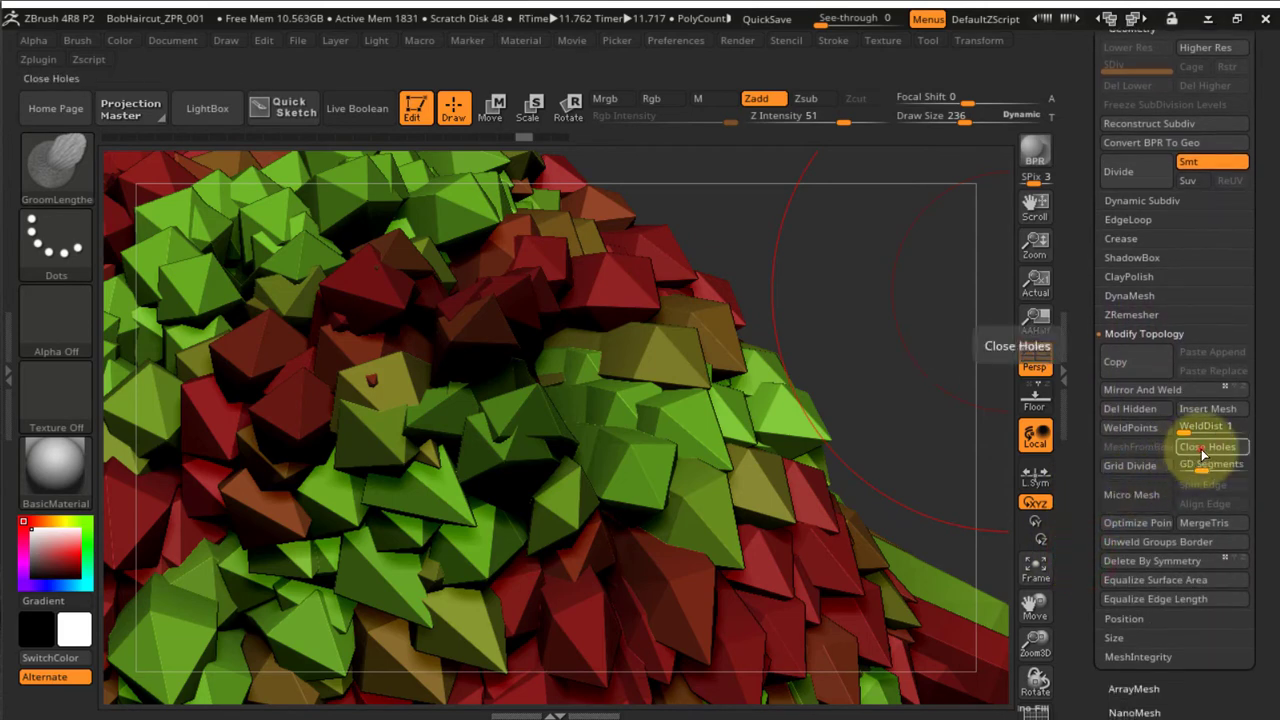
Subdivide the fiber mesh twice to subdivision level 3 and check the pointed tips from several sides
{"action": "key", "text": "ctrl+d"}
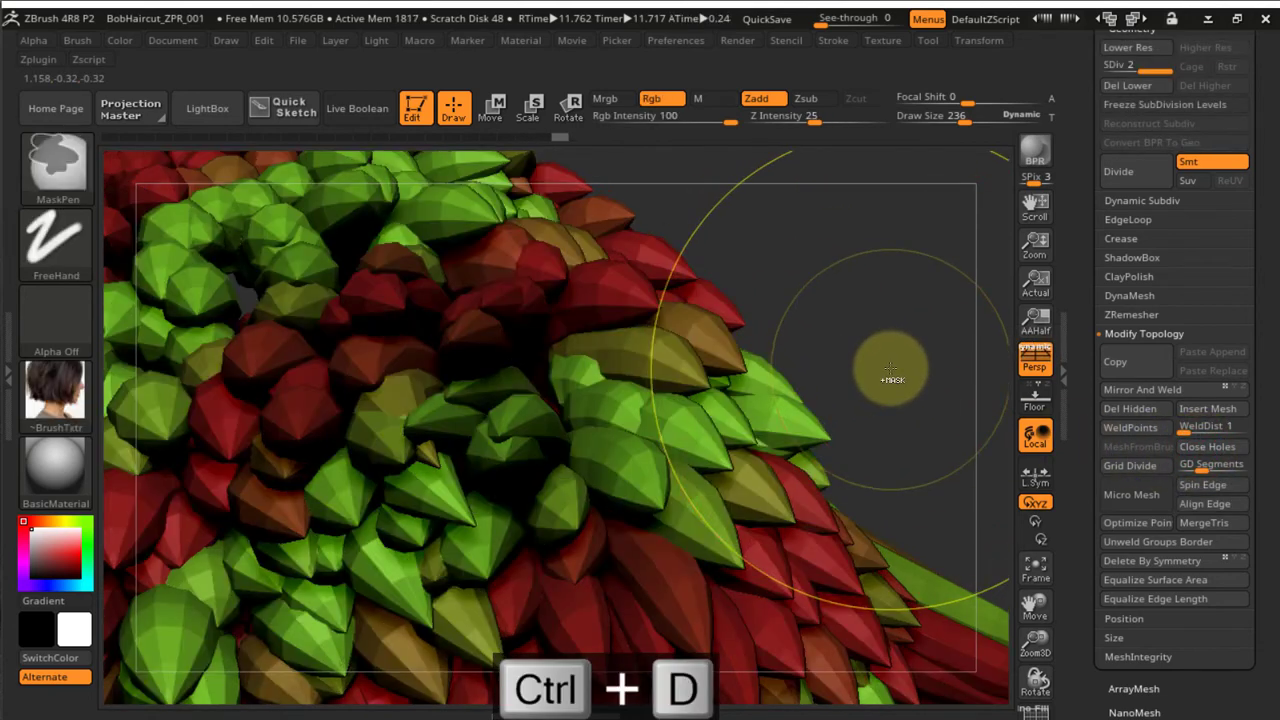
{"action": "key", "text": "ctrl+d"}
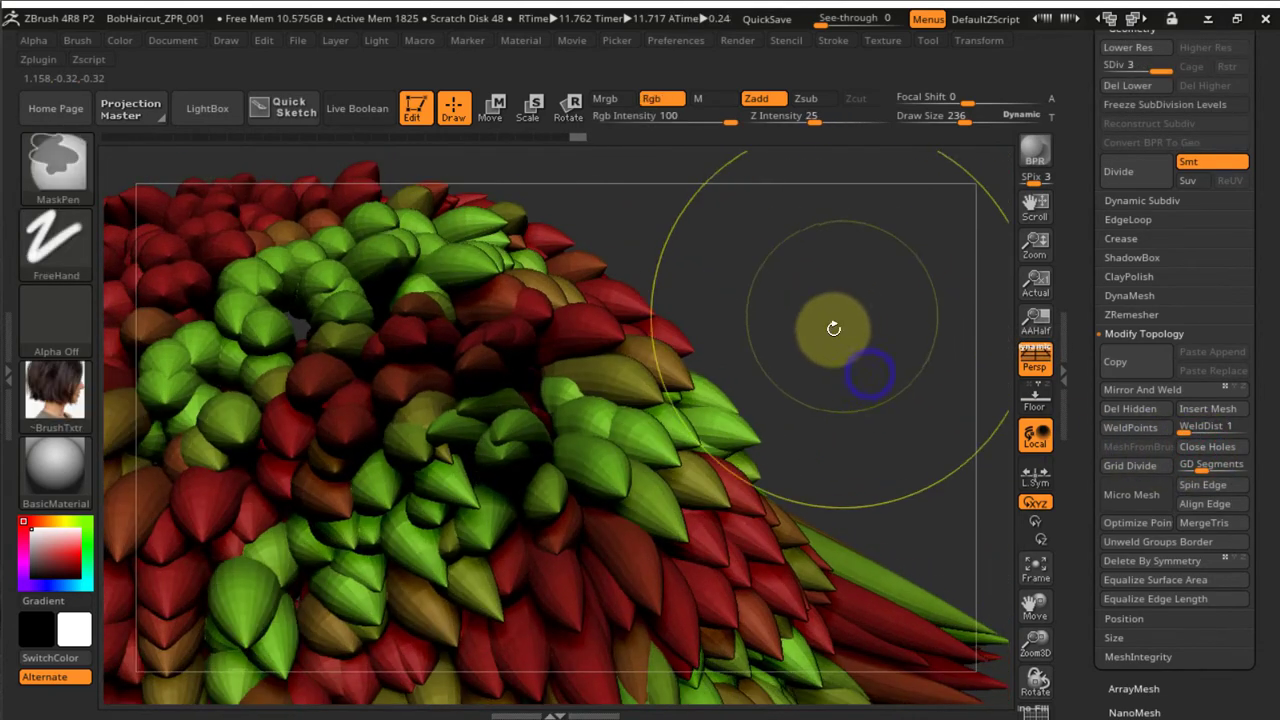
{"action": "right_click_drag", "start_coordinate": [800, 423], "coordinate": [786, 316], "text": "ctrl"}
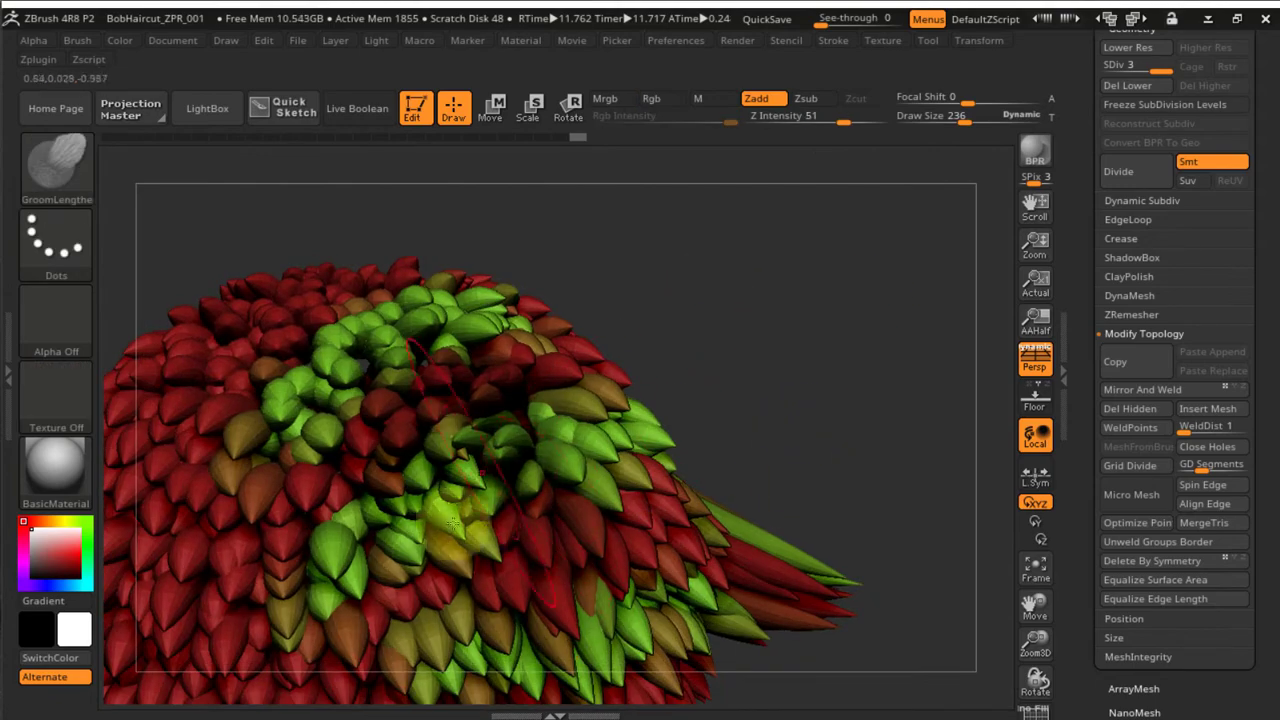
{"action": "right_click_drag", "start_coordinate": [588, 438], "coordinate": [652, 373], "text": "alt"}
{"action": "right_click_drag", "start_coordinate": [666, 443], "coordinate": [663, 508]}
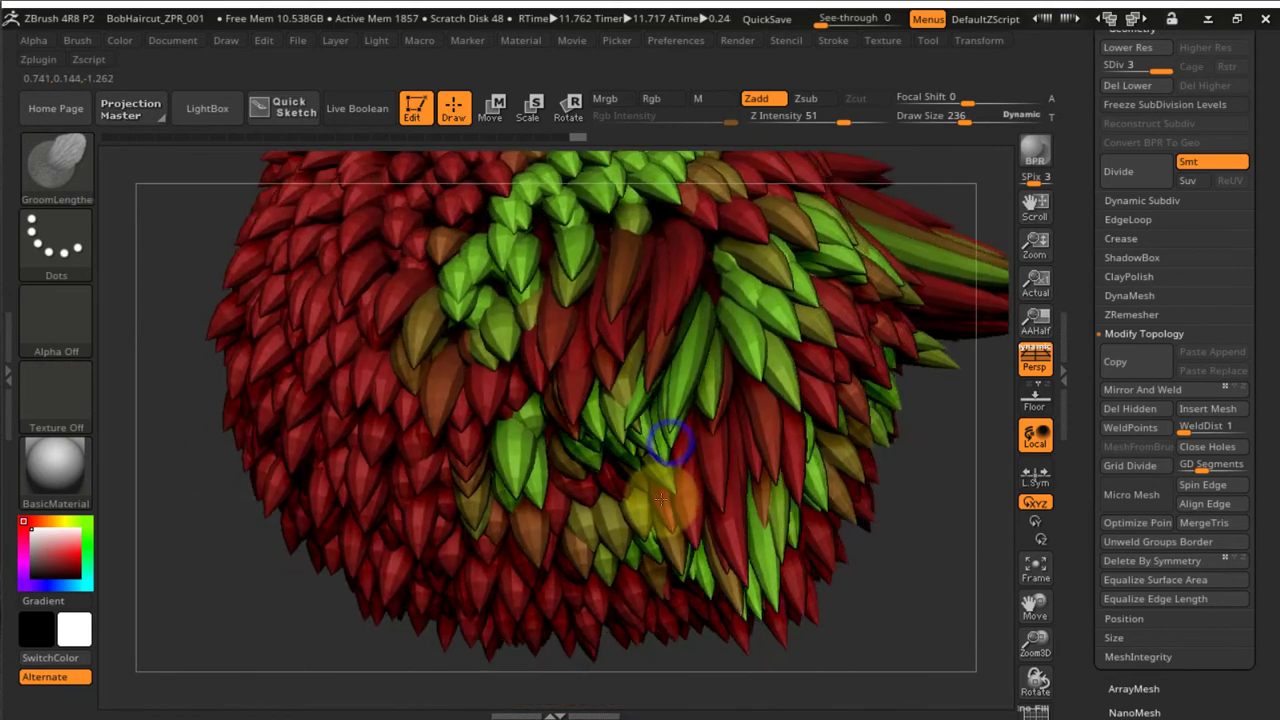
{"action": "right_click_drag", "start_coordinate": [720, 383], "coordinate": [708, 459]}
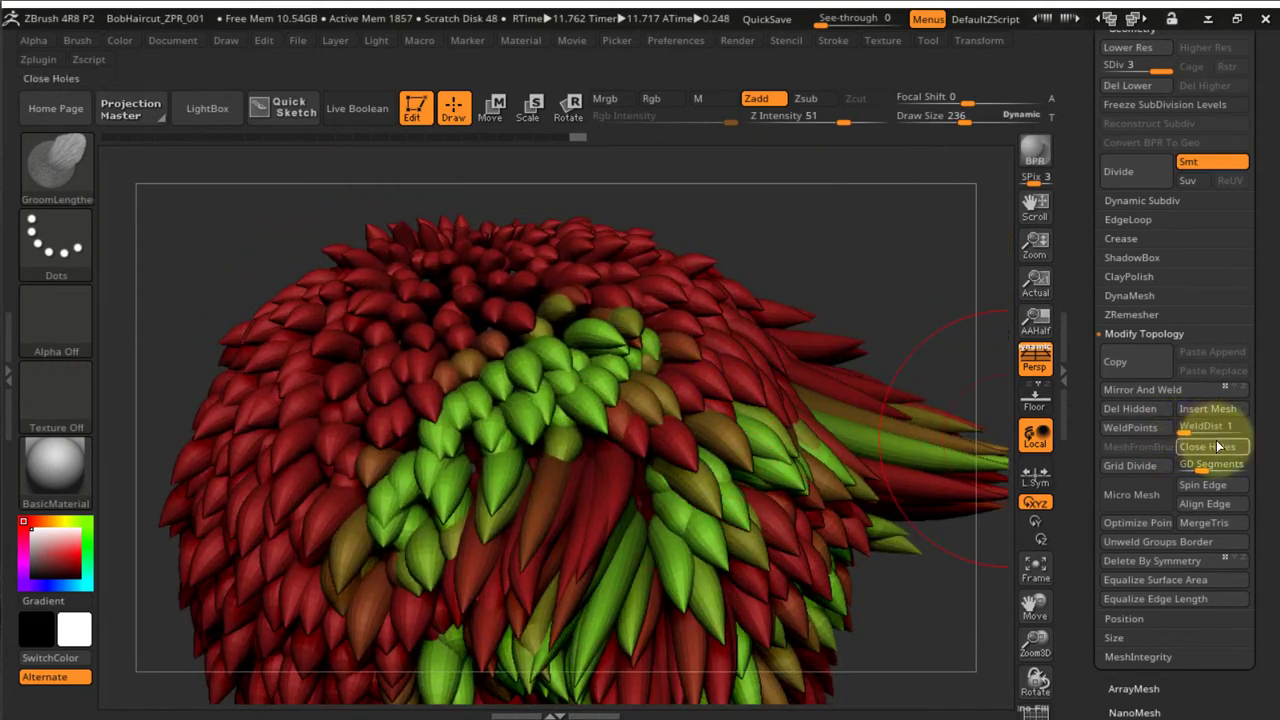
{"action": "right_click_drag", "start_coordinate": [851, 286], "coordinate": [800, 409]}
{"action": "right_click_drag", "start_coordinate": [797, 411], "coordinate": [805, 300], "text": "ctrl"}
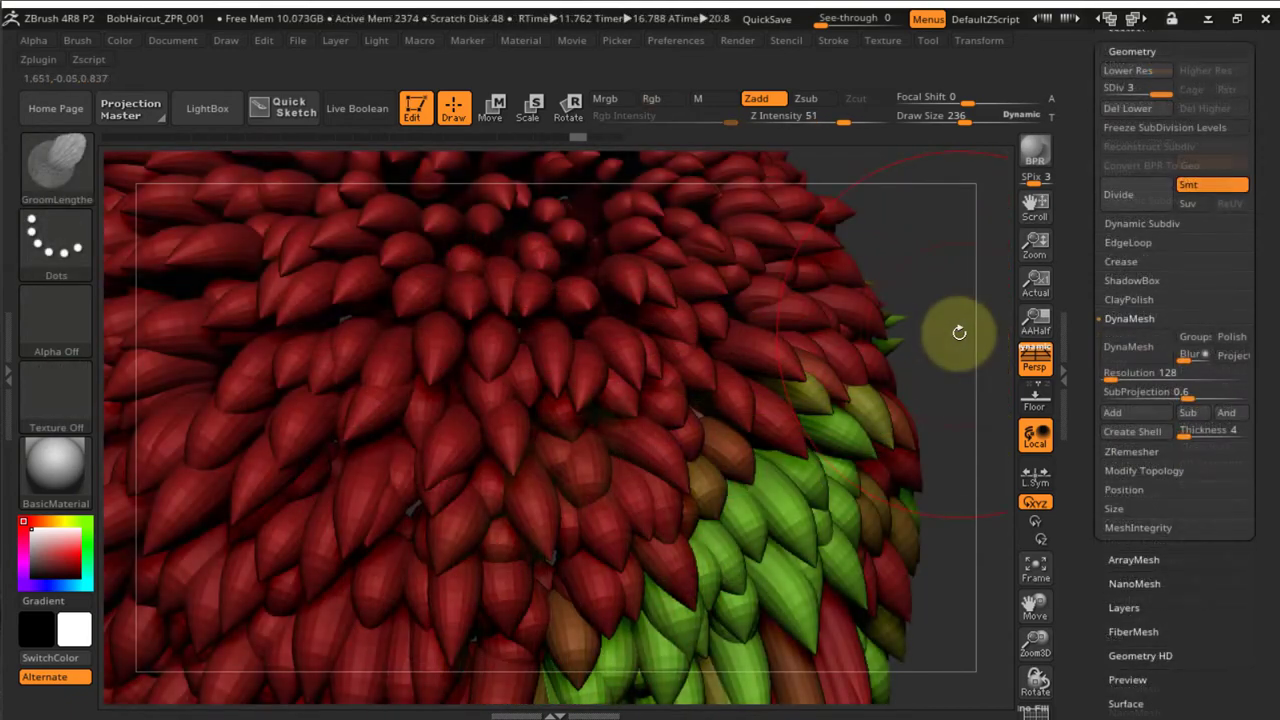
Delete the lower subdivision levels of the fiber mesh
{"action": "right_click_drag", "start_coordinate": [946, 331], "coordinate": [925, 268], "text": "ctrl"}
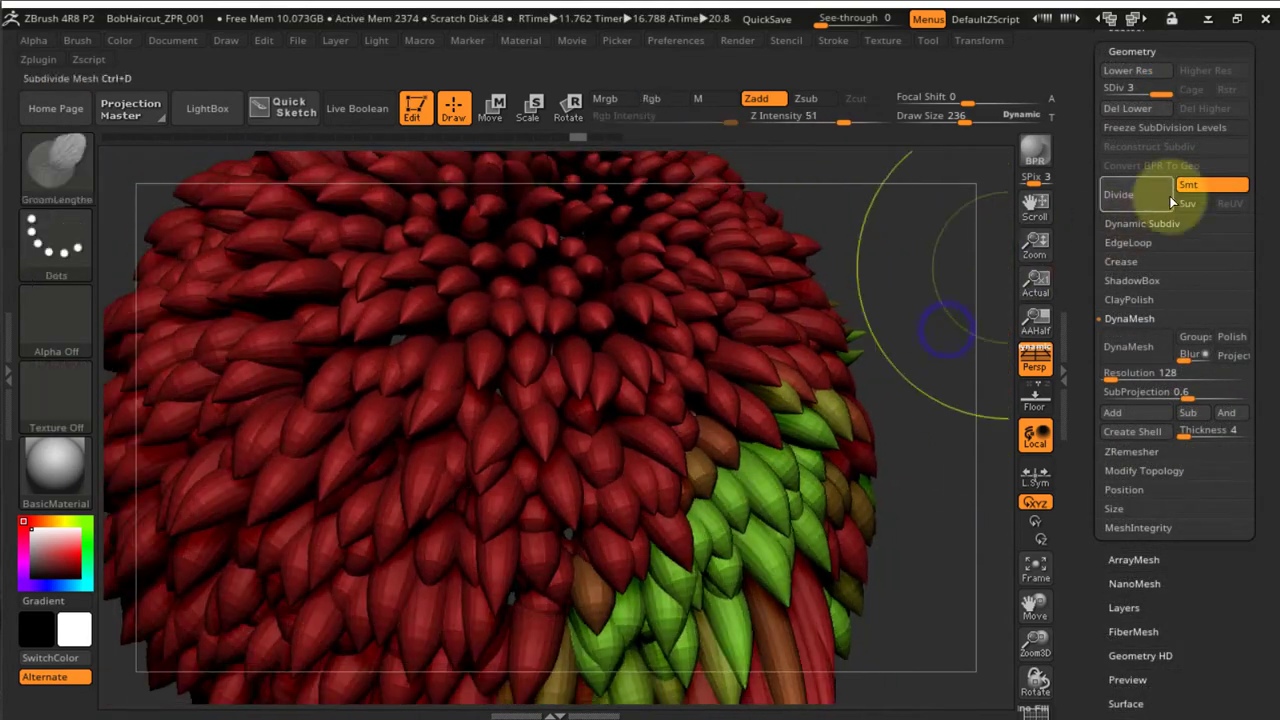
{"action": "left_click_drag", "start_coordinate": [1091, 162], "coordinate": [1085, 252]}
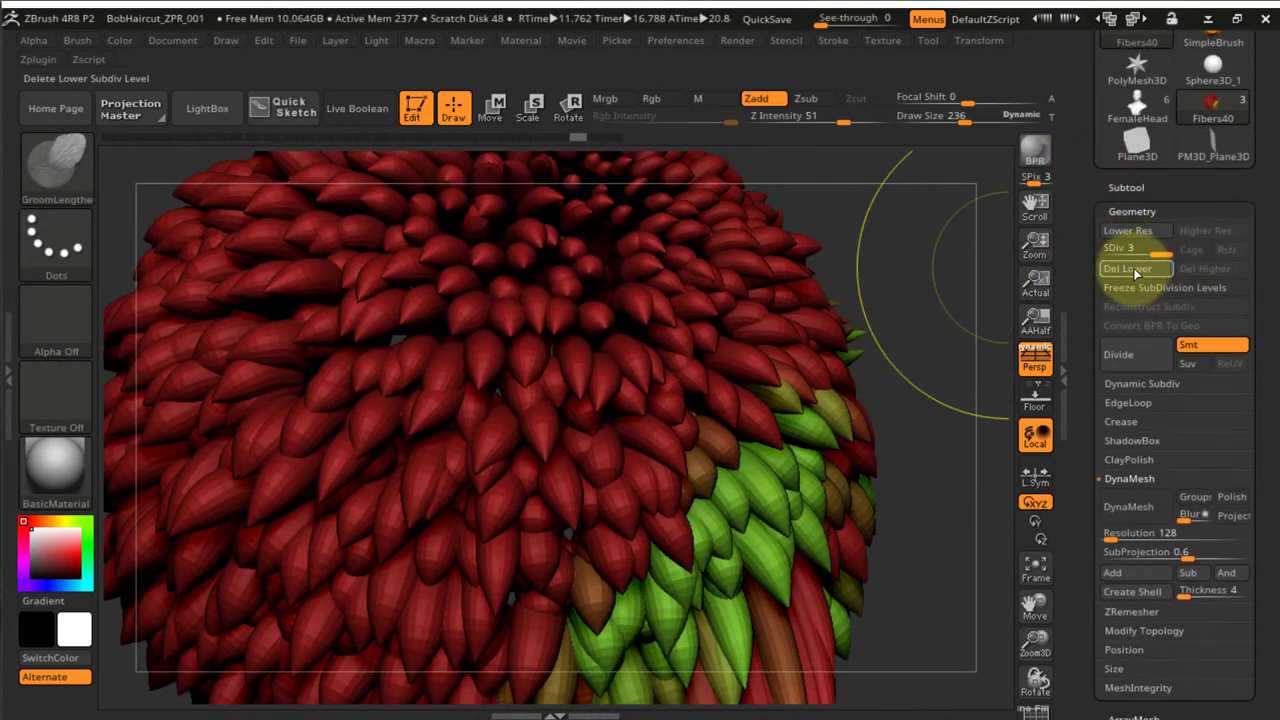
{"action": "left_click", "coordinate": [1133, 269]}
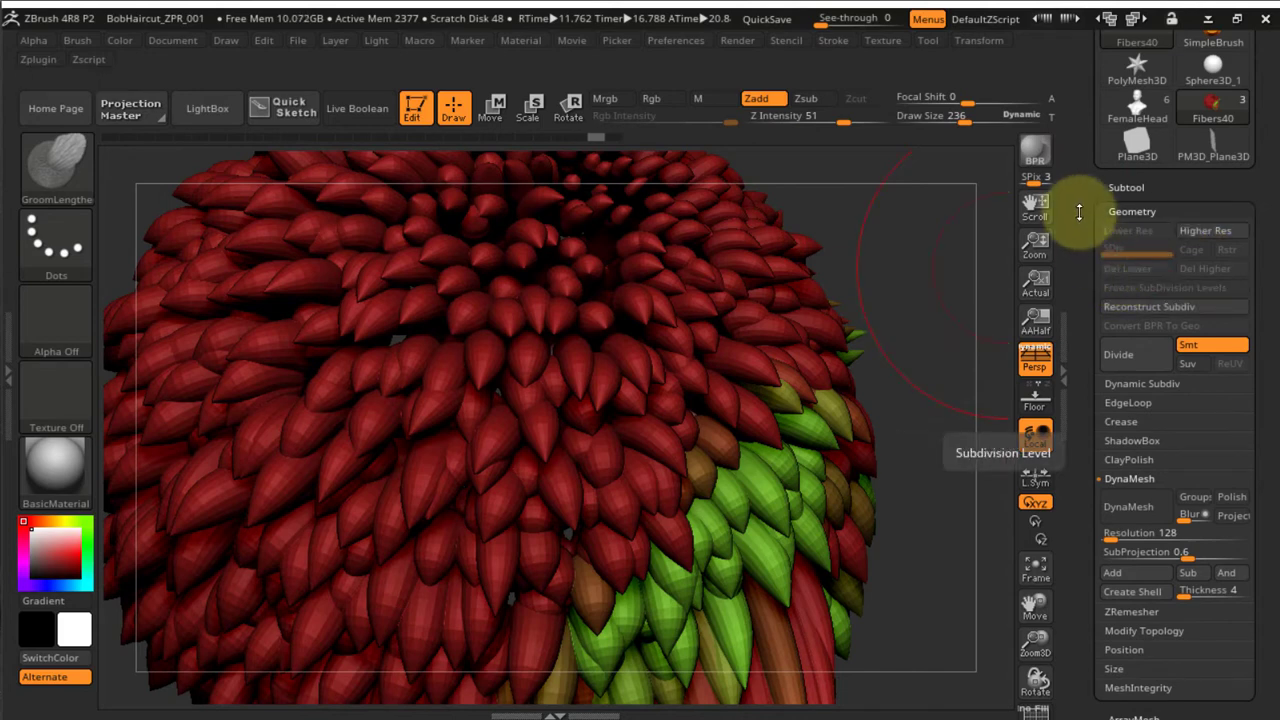
{"action": "left_click_drag", "start_coordinate": [1084, 203], "coordinate": [1080, 171]}
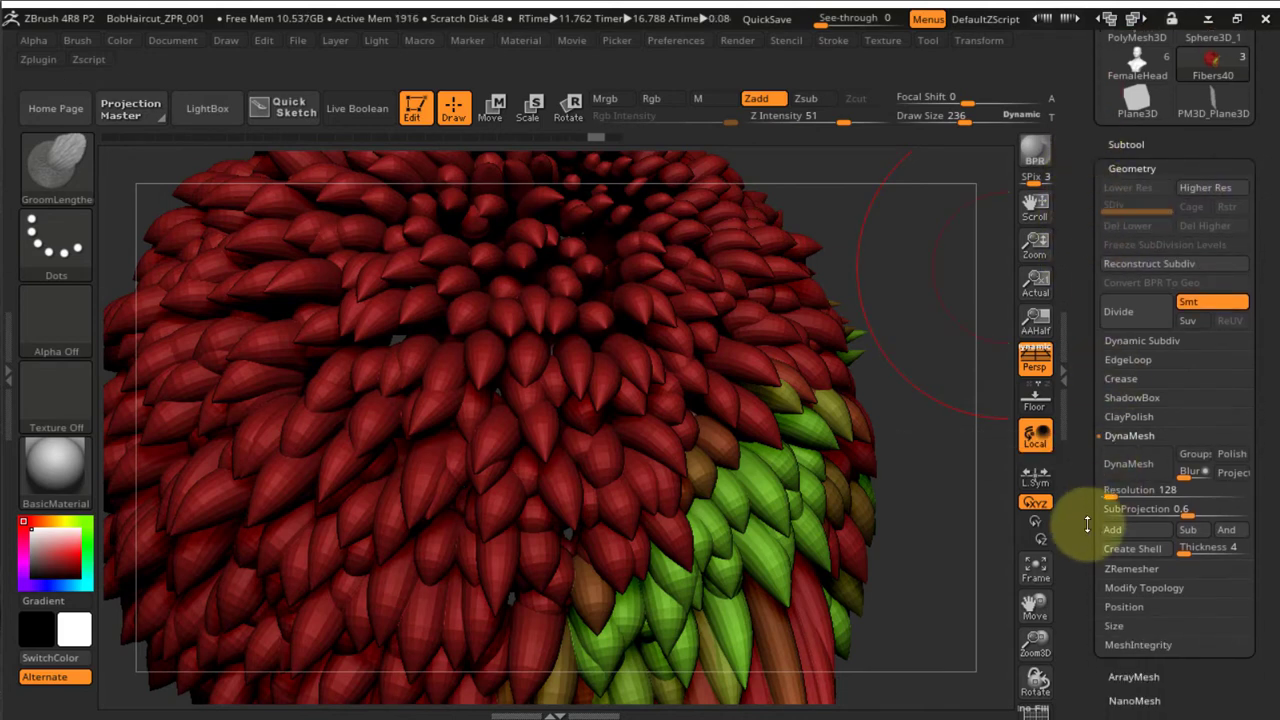
{"action": "left_click", "coordinate": [1135, 588]}
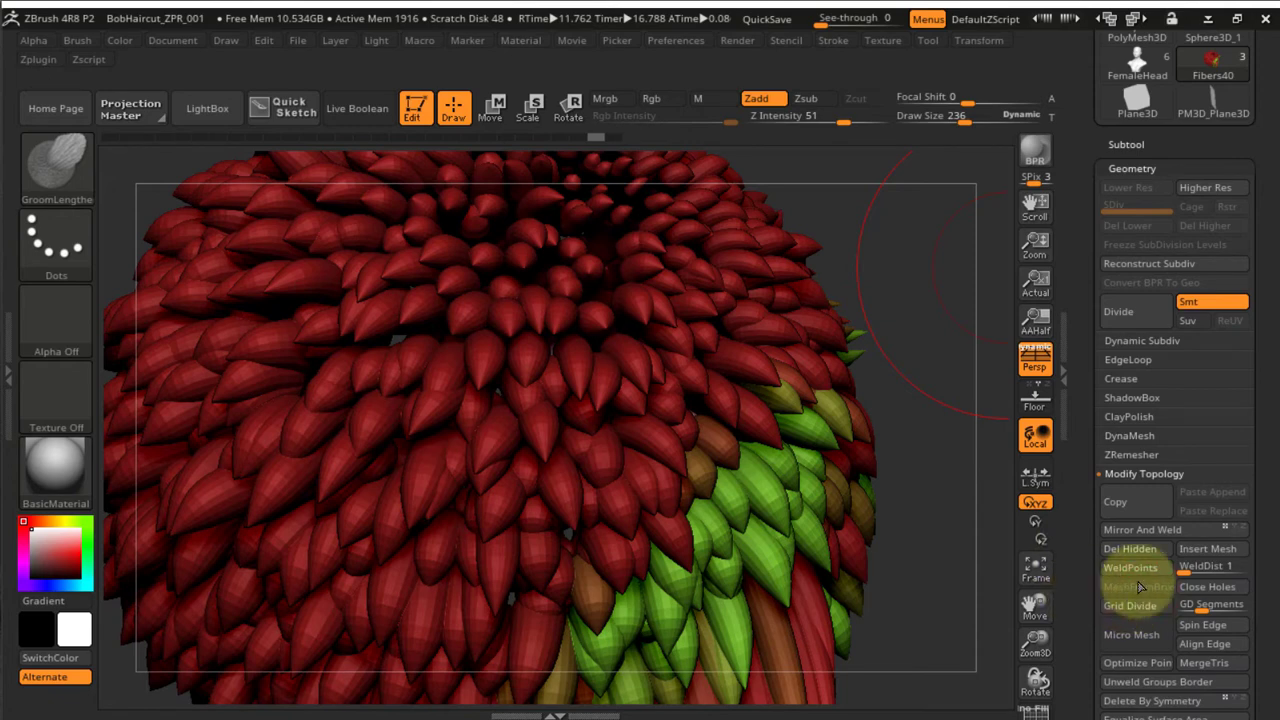
{"action": "left_click_drag", "start_coordinate": [1092, 490], "coordinate": [1085, 277]}
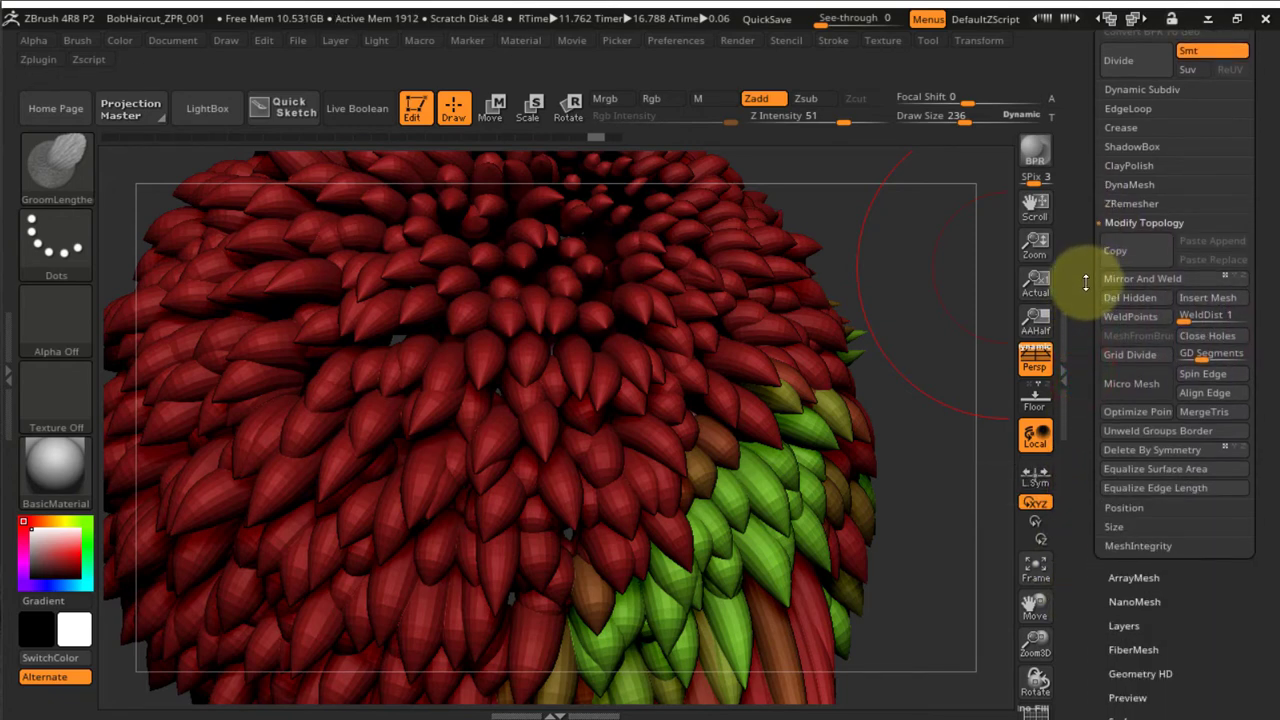
{"action": "mouse_move", "coordinate": [1080, 609]}
{"action": "left_mouse_down"}
{"action": "mouse_move", "coordinate": [1078, 466]}
{"action": "mouse_move", "coordinate": [1095, 612]}
{"action": "left_mouse_up"}
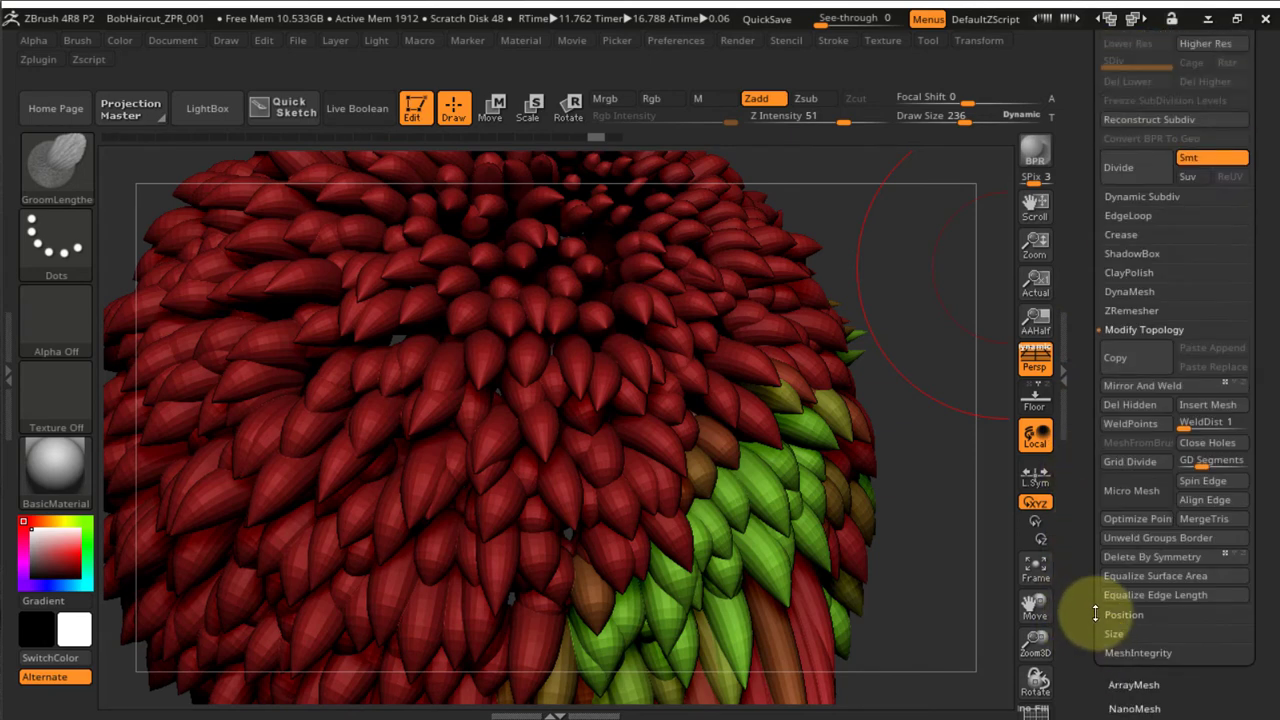
Convert the fibers into a DynaMesh at resolution 344 and inspect the fused result
{"action": "left_click", "coordinate": [1128, 293]}
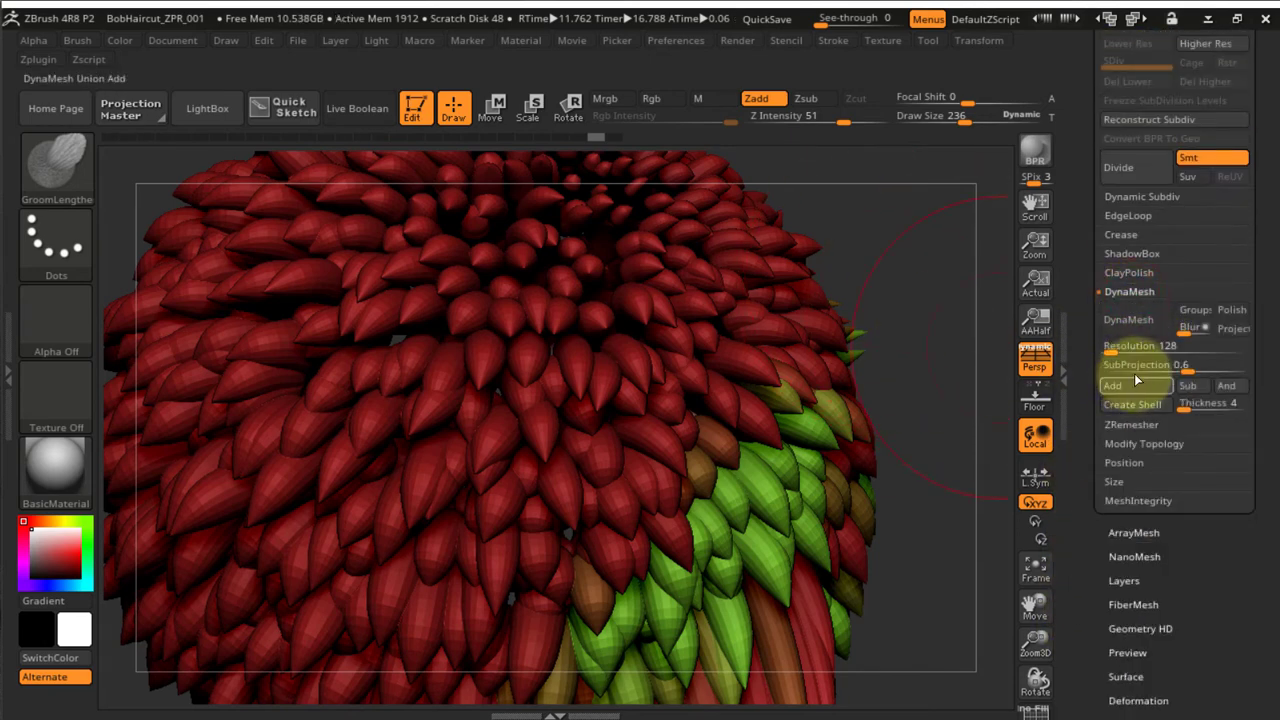
{"action": "left_click", "coordinate": [1149, 345]}
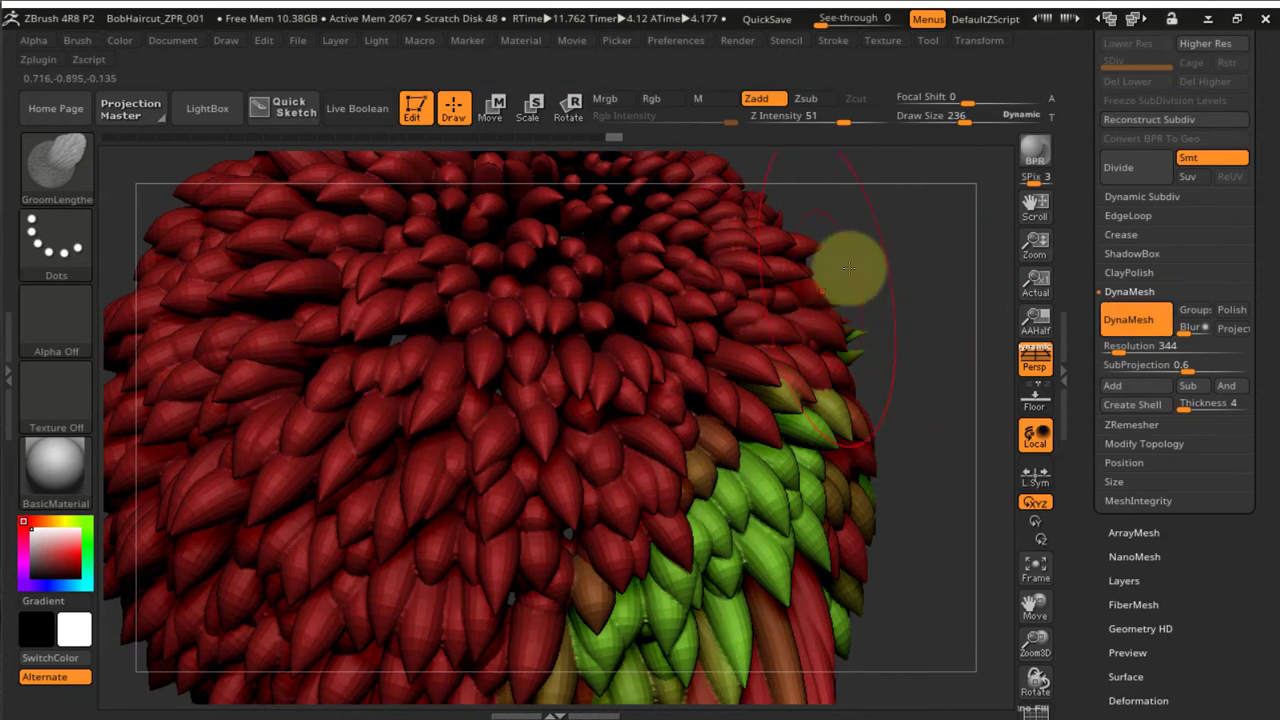
{"action": "left_click_drag", "start_coordinate": [820, 346], "coordinate": [829, 263]}
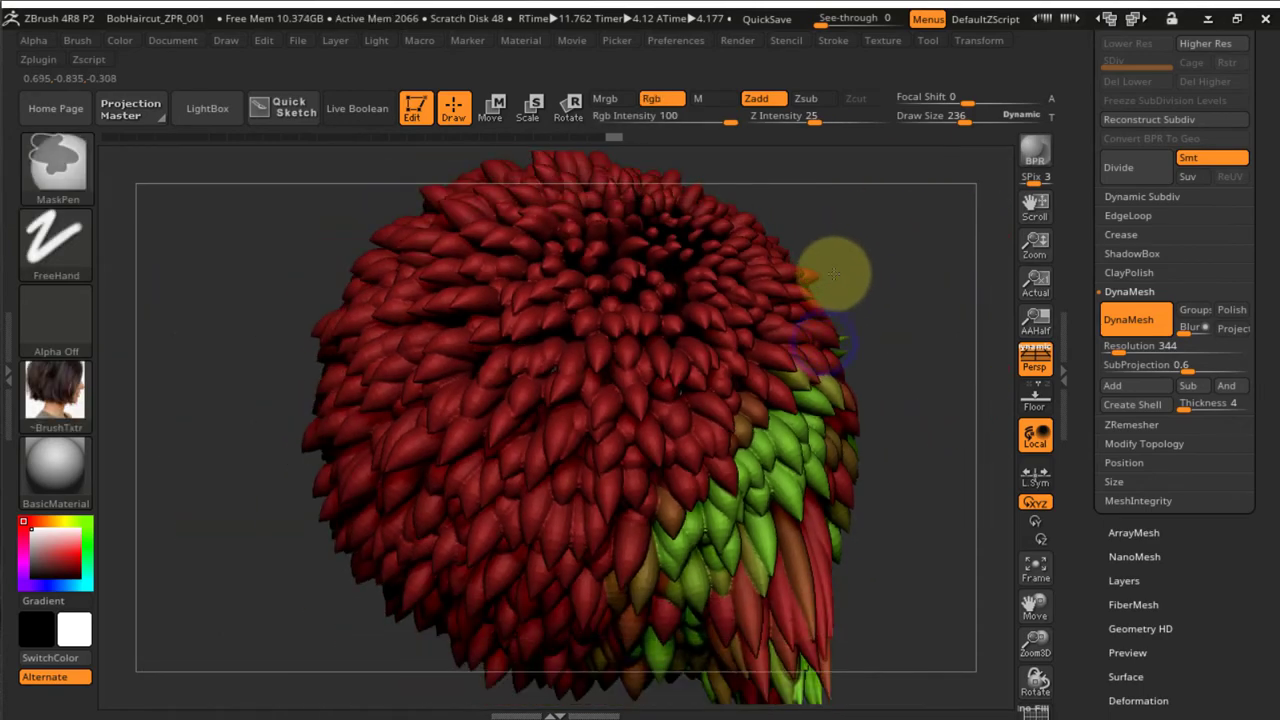
{"action": "left_click_drag", "start_coordinate": [903, 331], "coordinate": [709, 395]}
{"action": "right_click_drag", "start_coordinate": [706, 366], "coordinate": [766, 394]}
{"action": "mouse_move", "coordinate": [737, 334]}
{"action": "right_mouse_down", "text": "ctrl"}
{"action": "mouse_move", "coordinate": [757, 414]}
{"action": "mouse_move", "coordinate": [726, 388]}
{"action": "right_mouse_up", "text": "ctrl"}
{"action": "mouse_move", "coordinate": [643, 360]}
{"action": "right_mouse_down", "text": "ctrl"}
{"action": "mouse_move", "coordinate": [571, 371]}
{"action": "mouse_move", "coordinate": [560, 386]}
{"action": "mouse_move", "coordinate": [594, 520]}
{"action": "mouse_move", "coordinate": [621, 503]}
{"action": "mouse_move", "coordinate": [611, 509]}
{"action": "mouse_move", "coordinate": [643, 434]}
{"action": "mouse_move", "coordinate": [623, 363]}
{"action": "mouse_move", "coordinate": [634, 458]}
{"action": "mouse_move", "coordinate": [543, 400]}
{"action": "mouse_move", "coordinate": [571, 428]}
{"action": "mouse_move", "coordinate": [634, 371]}
{"action": "right_mouse_up", "text": "ctrl"}
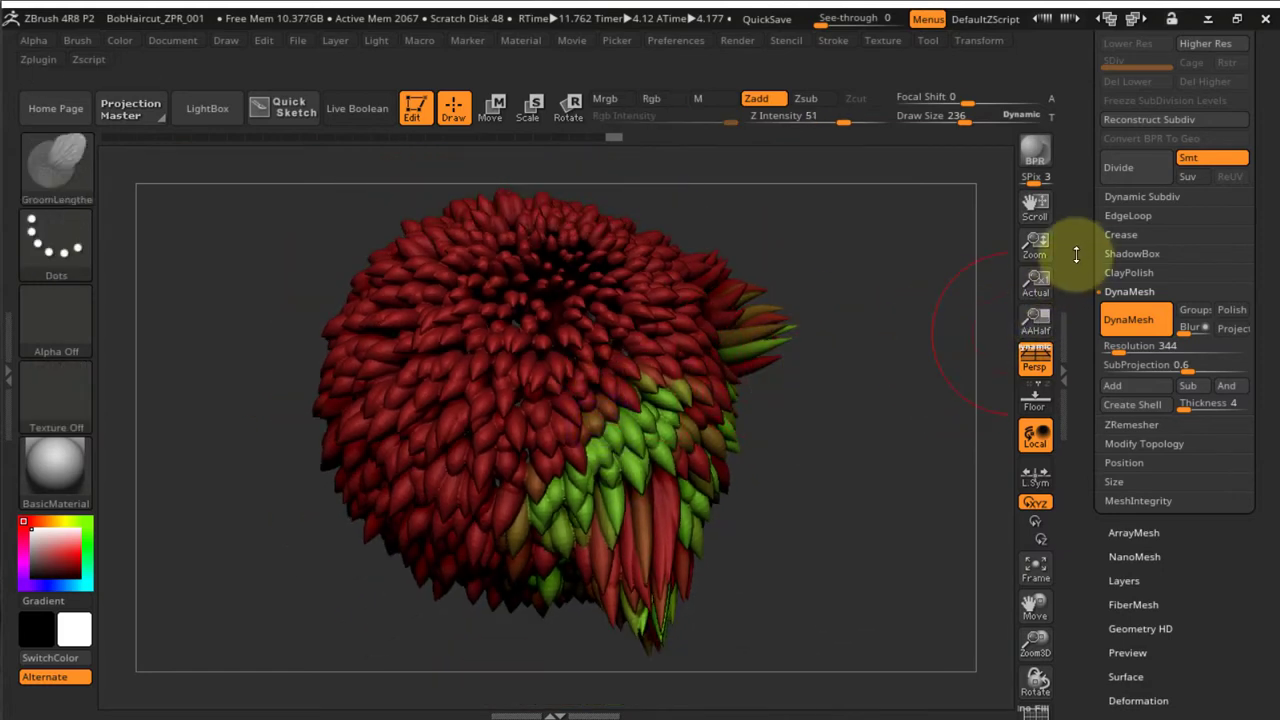
Switch from the fiber ball to the FemaleHead tool with its subtool list open
{"action": "scroll", "coordinate": [1091, 253], "scroll_direction": "up", "scroll_amount": 5}
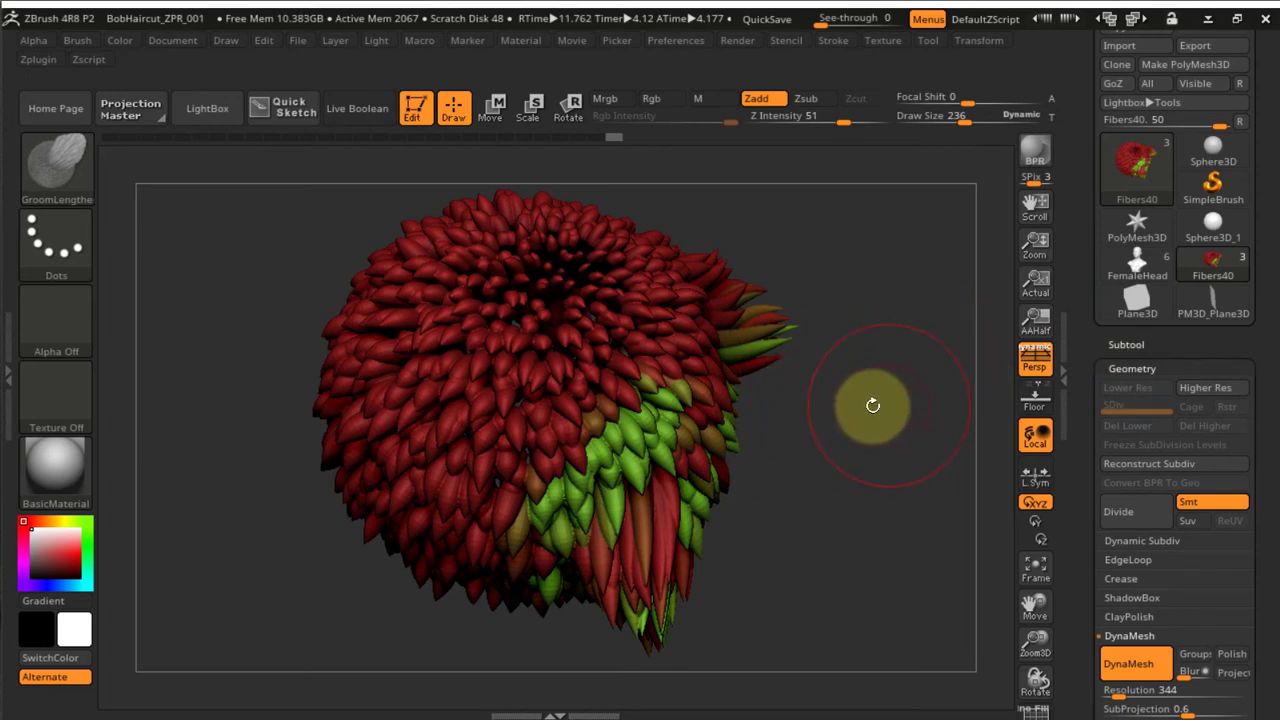
{"action": "left_click_drag", "start_coordinate": [873, 405], "coordinate": [990, 429]}
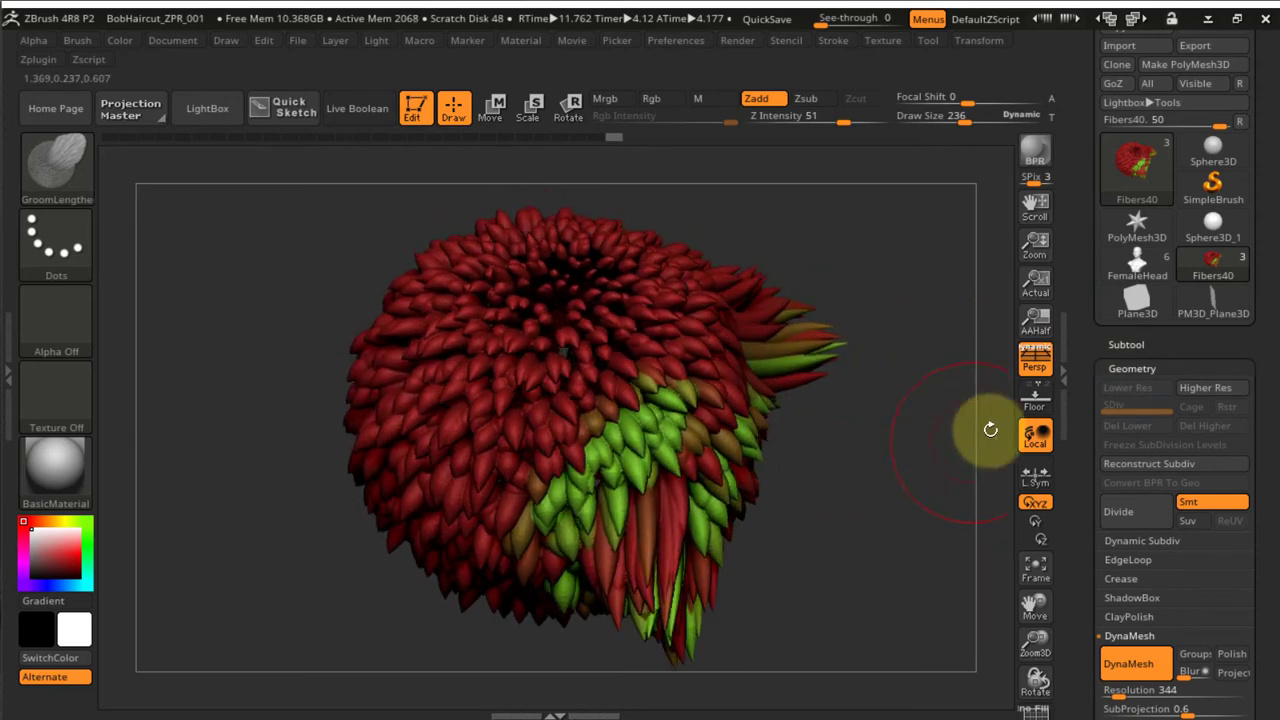
{"action": "left_click", "coordinate": [1124, 344]}
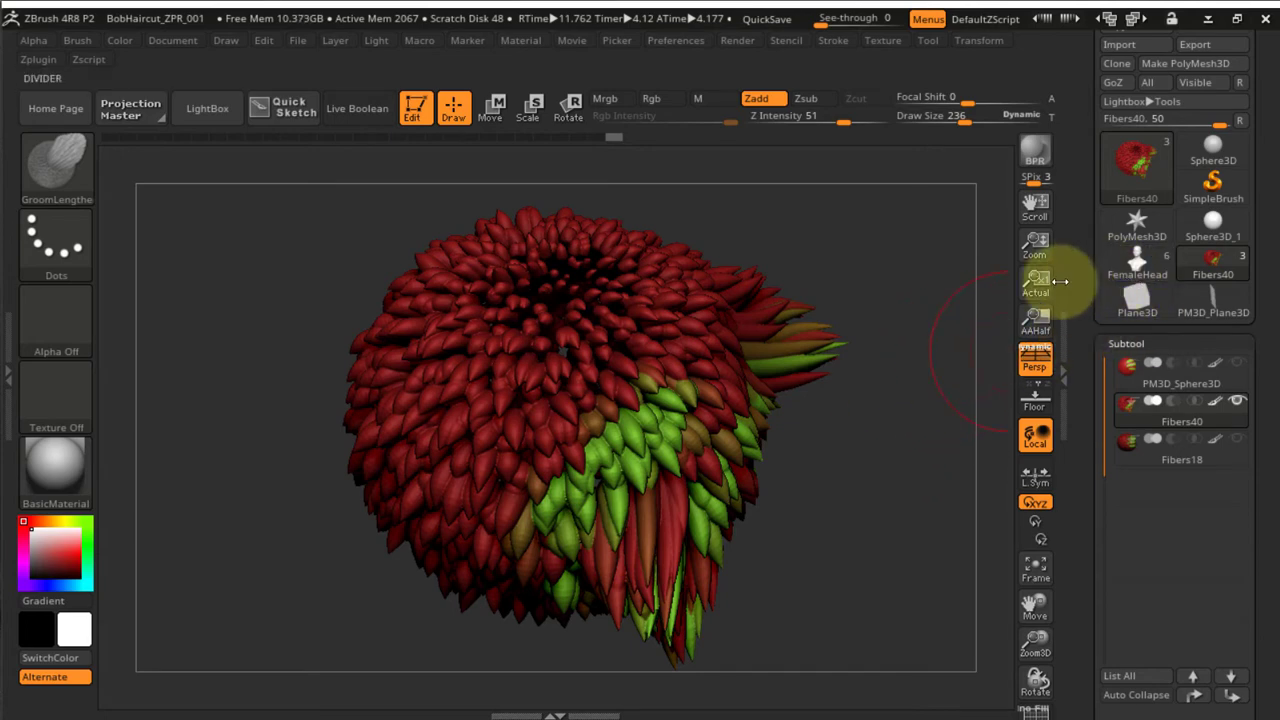
{"action": "left_click", "coordinate": [1104, 281]}
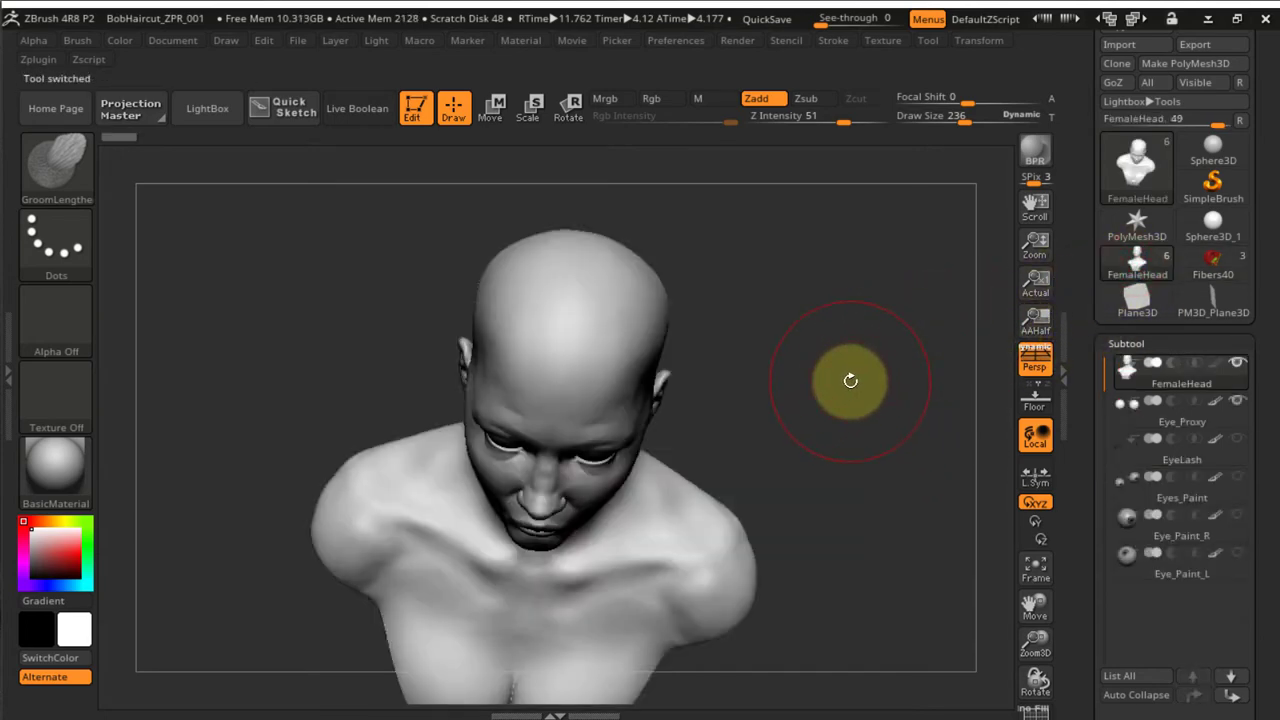
{"action": "left_click_drag", "start_coordinate": [855, 390], "coordinate": [846, 320]}
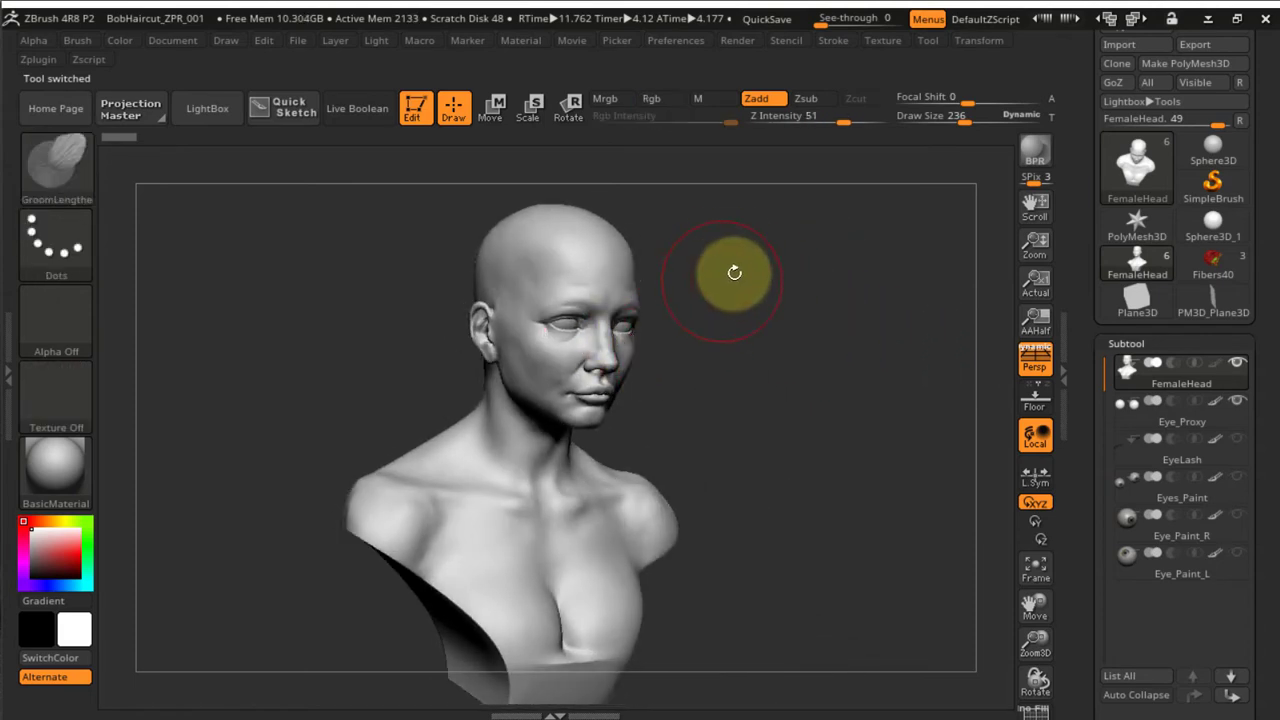
Show the bob haircut reference images around the female head
{"action": "key", "text": "shift+z"}
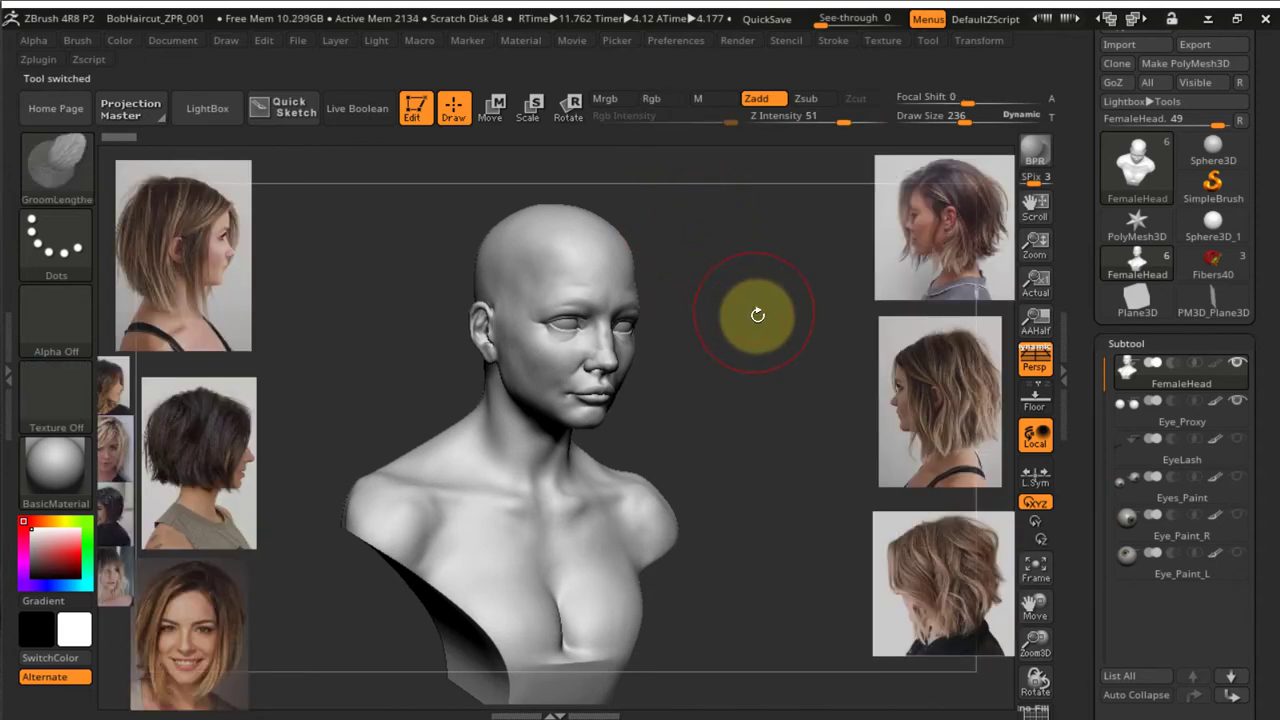
{"action": "left_click_drag", "start_coordinate": [754, 309], "coordinate": [355, 370]}
{"action": "right_click_drag", "start_coordinate": [356, 370], "coordinate": [360, 411], "text": "alt"}
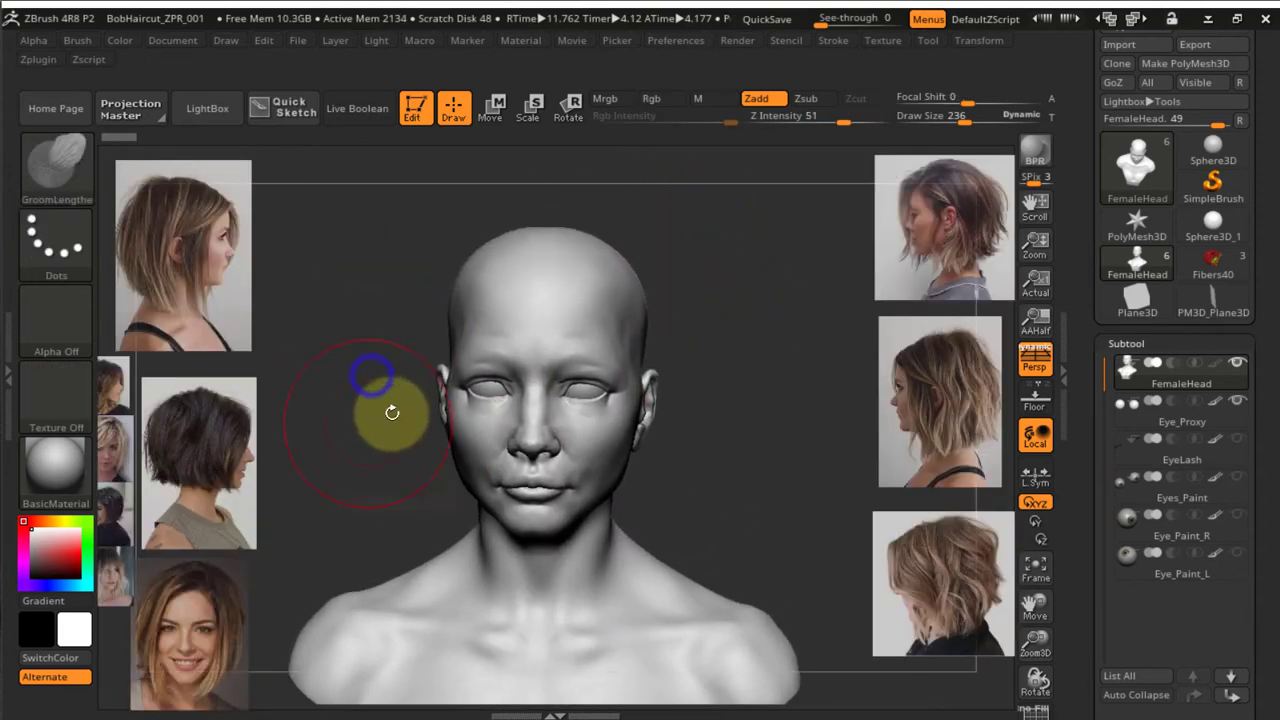
{"action": "right_click_drag", "start_coordinate": [747, 350], "coordinate": [742, 412], "text": "ctrl"}
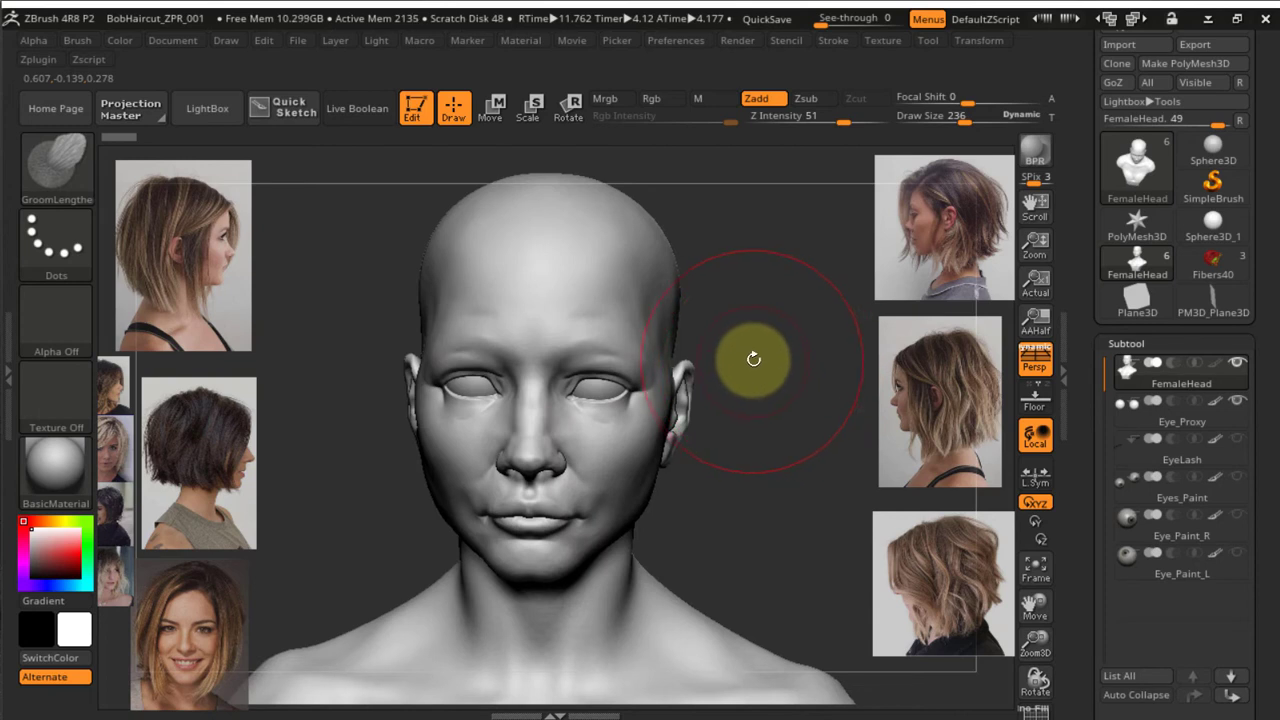
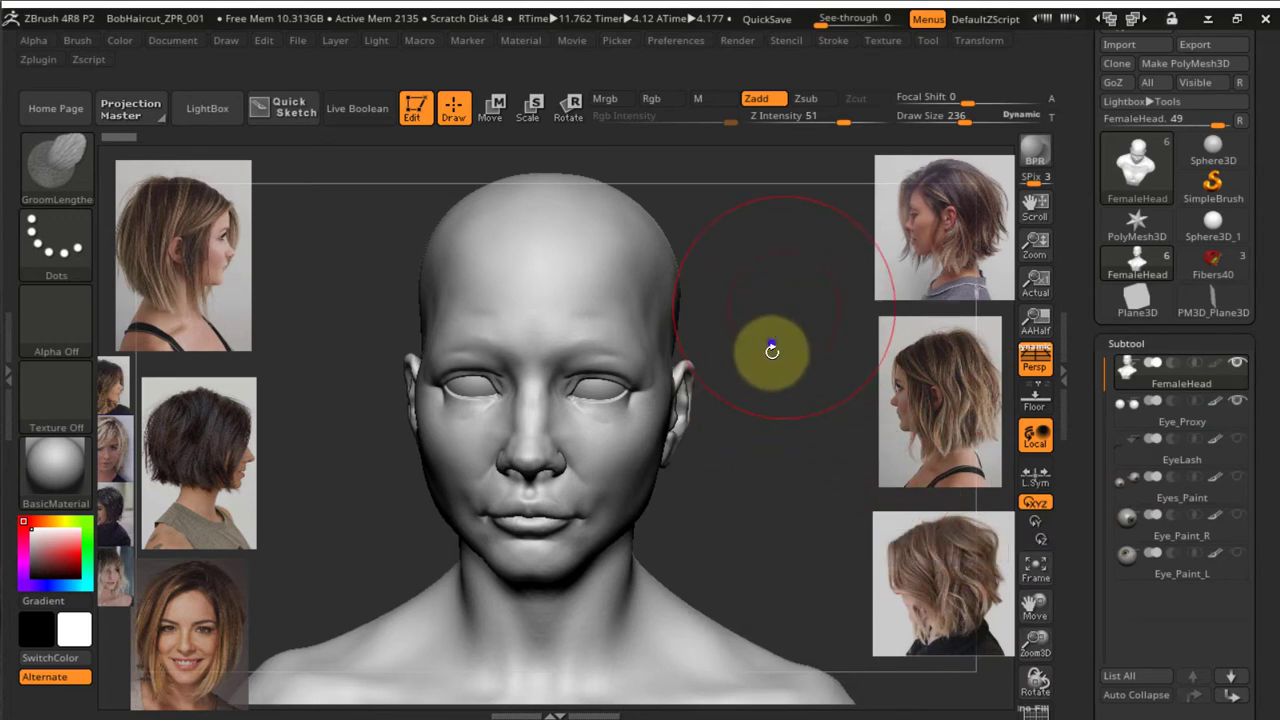
{"action": "mouse_move", "coordinate": [772, 350]}
{"action": "left_mouse_down"}
{"action": "mouse_move", "coordinate": [766, 380]}
{"action": "mouse_move", "coordinate": [783, 354]}
{"action": "mouse_move", "coordinate": [766, 286]}
{"action": "mouse_move", "coordinate": [785, 295]}
{"action": "mouse_move", "coordinate": [777, 323]}
{"action": "mouse_move", "coordinate": [751, 329]}
{"action": "mouse_move", "coordinate": [765, 327]}
{"action": "left_mouse_up"}
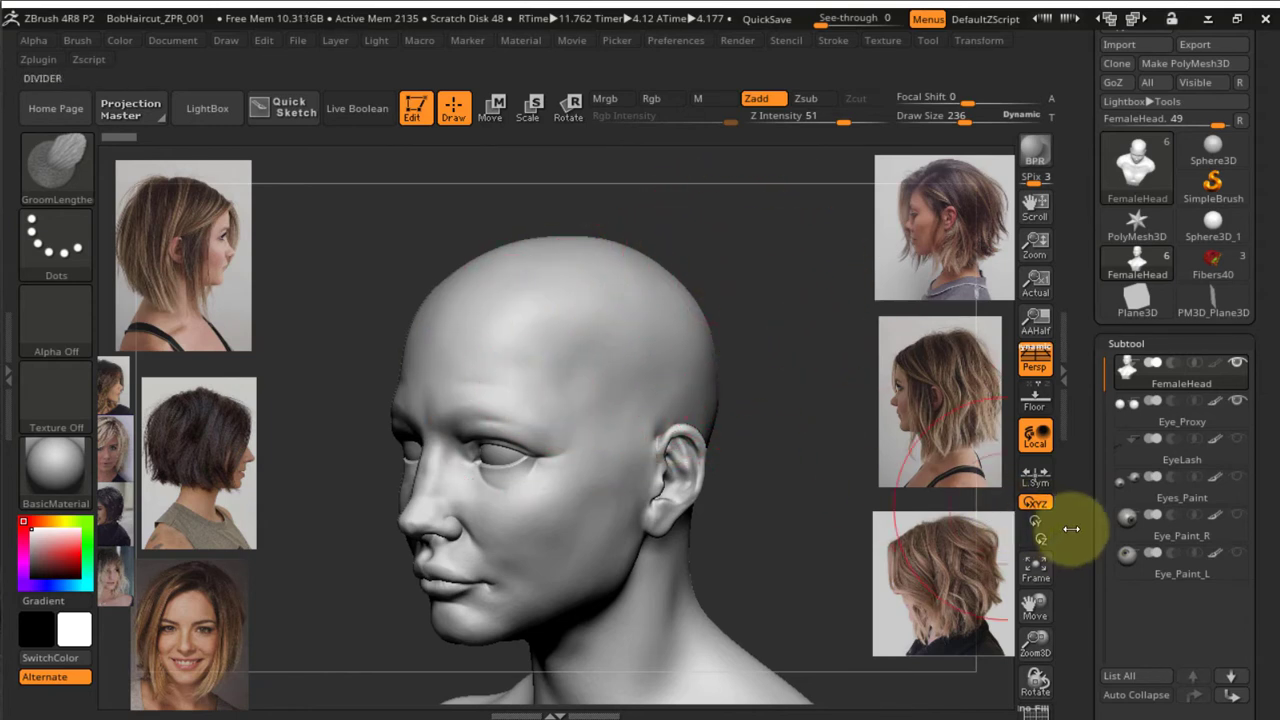
{"action": "left_click_drag", "start_coordinate": [1072, 525], "coordinate": [1103, 443]}
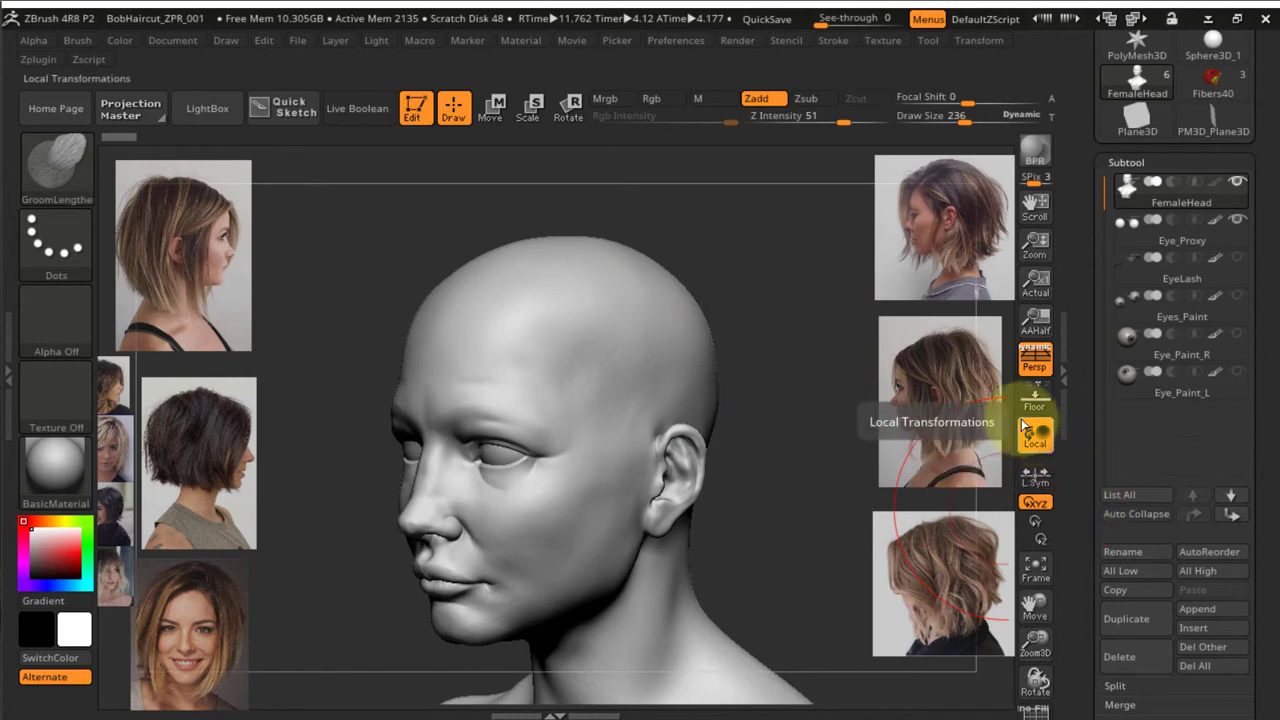
Duplicate the FemaleHead subtool
{"action": "key", "text": "ctrl+shift+d"}
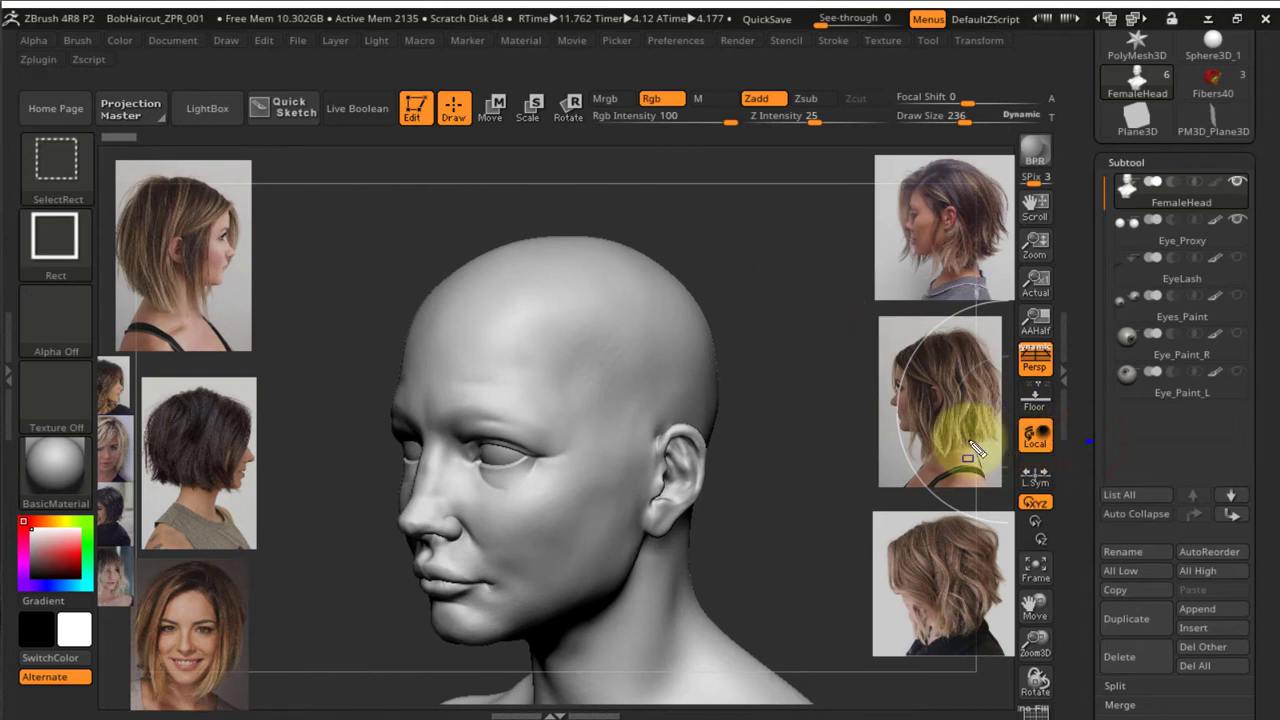
{"action": "key", "text": "Escape"}
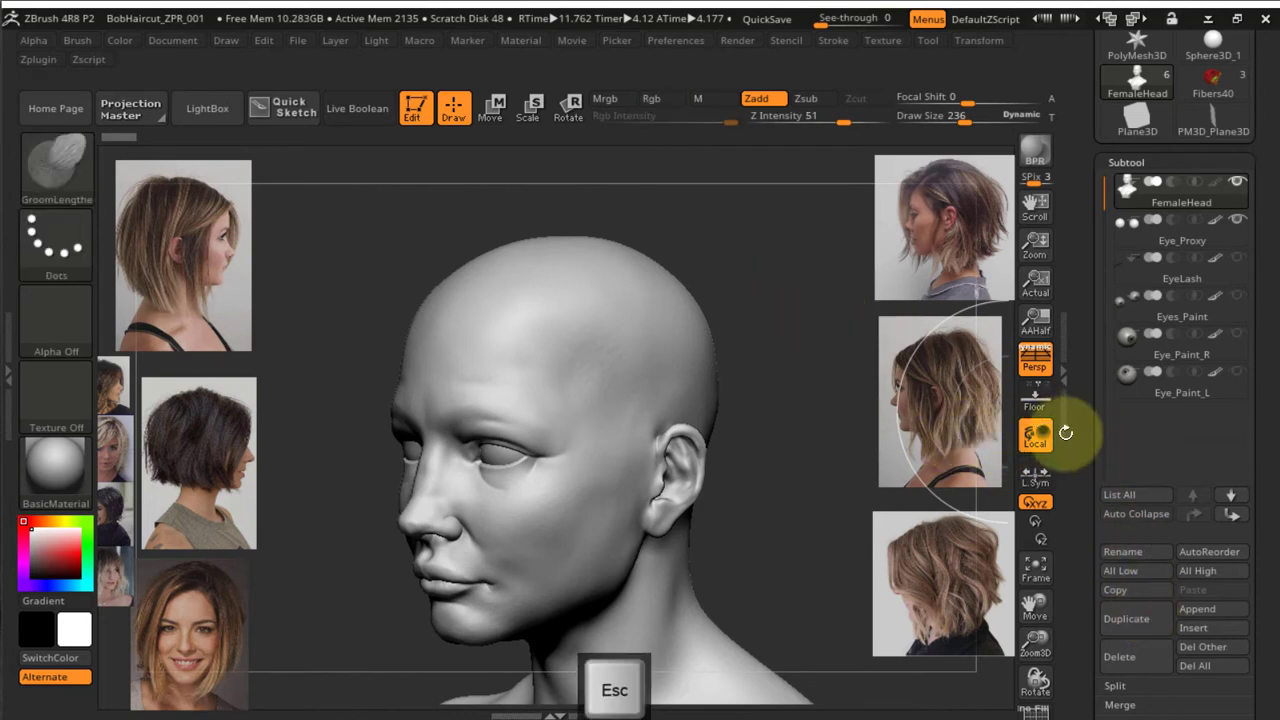
{"action": "left_click", "coordinate": [1127, 621]}
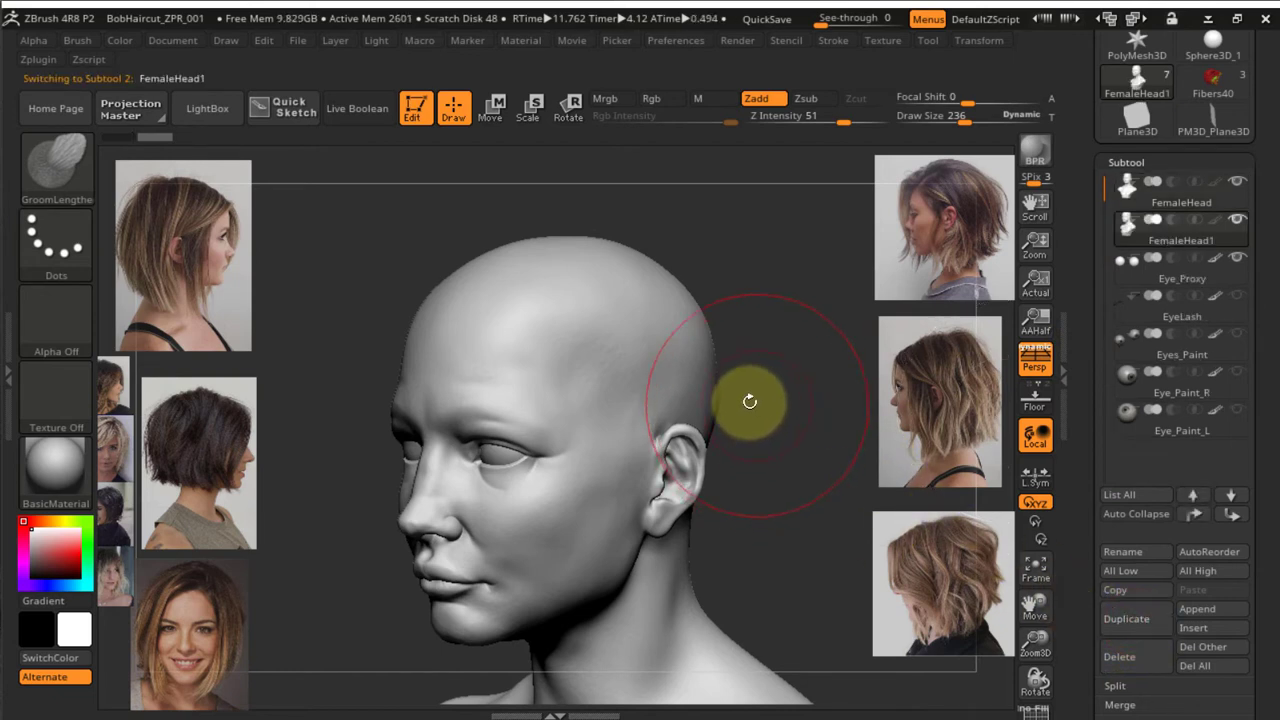
Turn off perspective and frame the duplicated head in side profile facing right
{"action": "left_click_drag", "start_coordinate": [749, 401], "coordinate": [743, 357]}
{"action": "left_click_drag", "start_coordinate": [701, 463], "coordinate": [676, 431], "text": "alt"}
{"action": "key", "text": "p"}
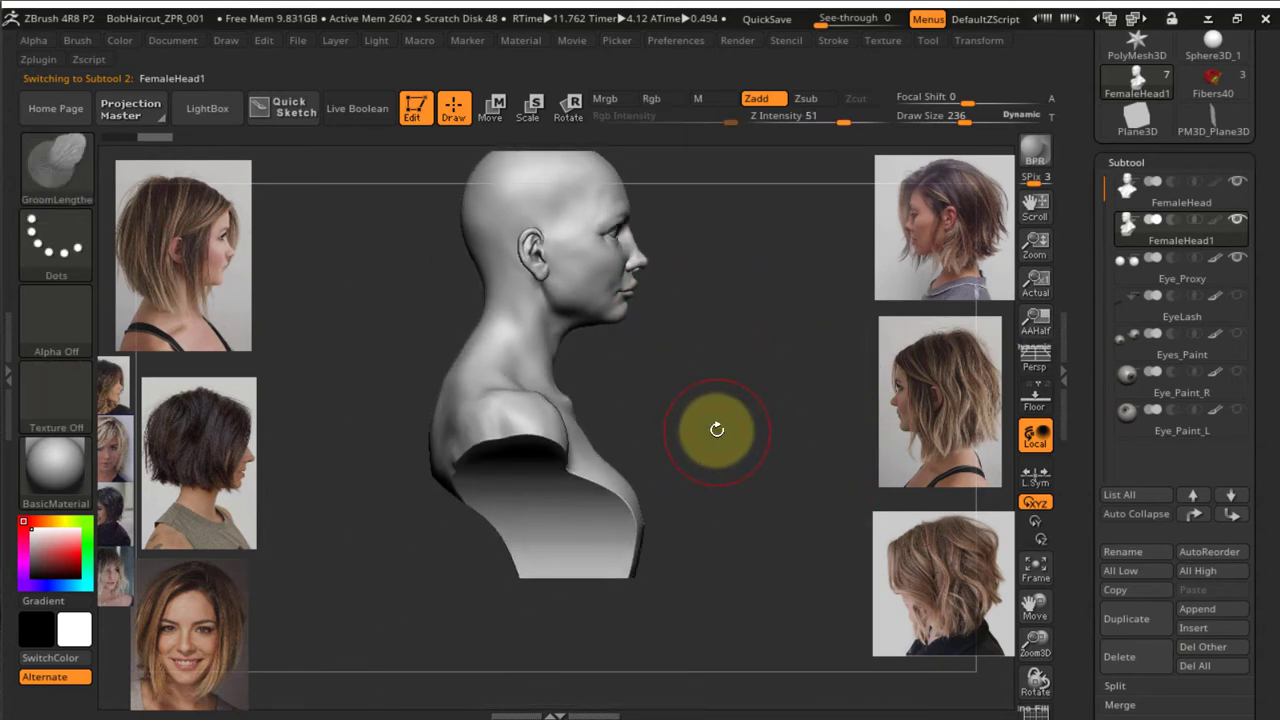
{"action": "key", "text": "p"}
{"action": "key", "text": "p"}
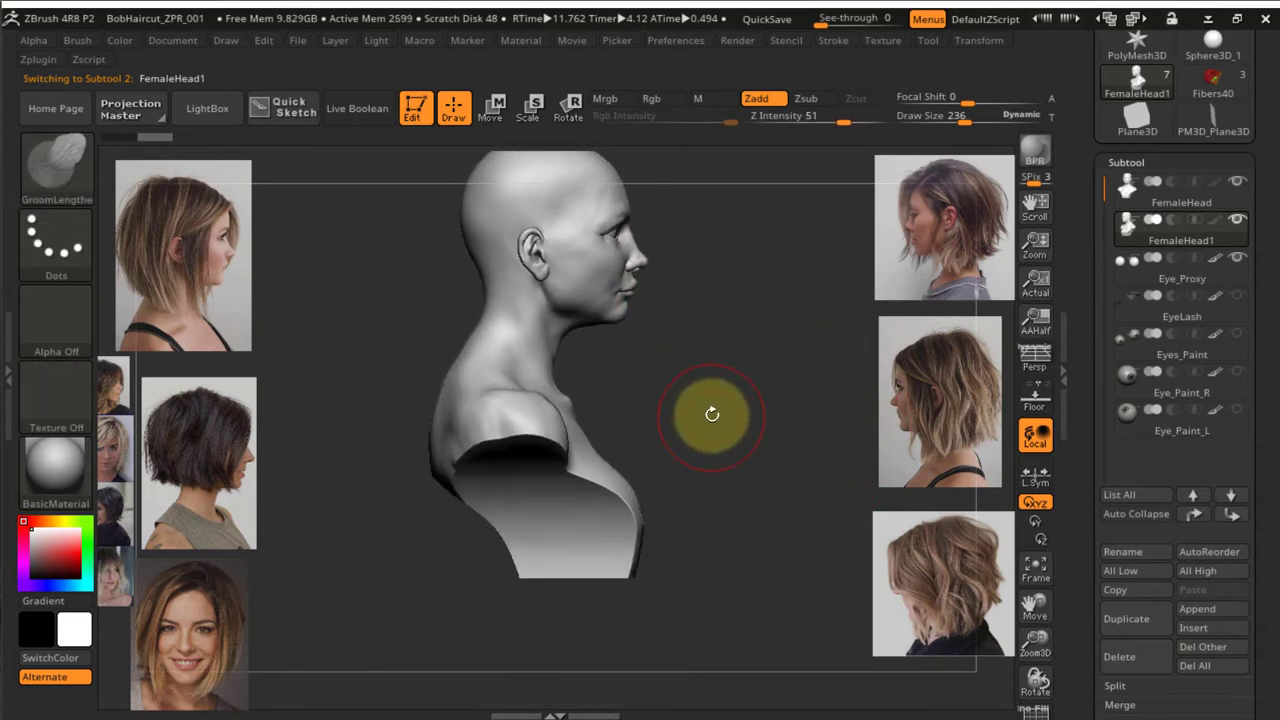
{"action": "left_click_drag", "start_coordinate": [711, 388], "coordinate": [707, 585], "text": "alt"}
{"action": "right_click_drag", "start_coordinate": [664, 378], "coordinate": [751, 372], "text": "ctrl"}
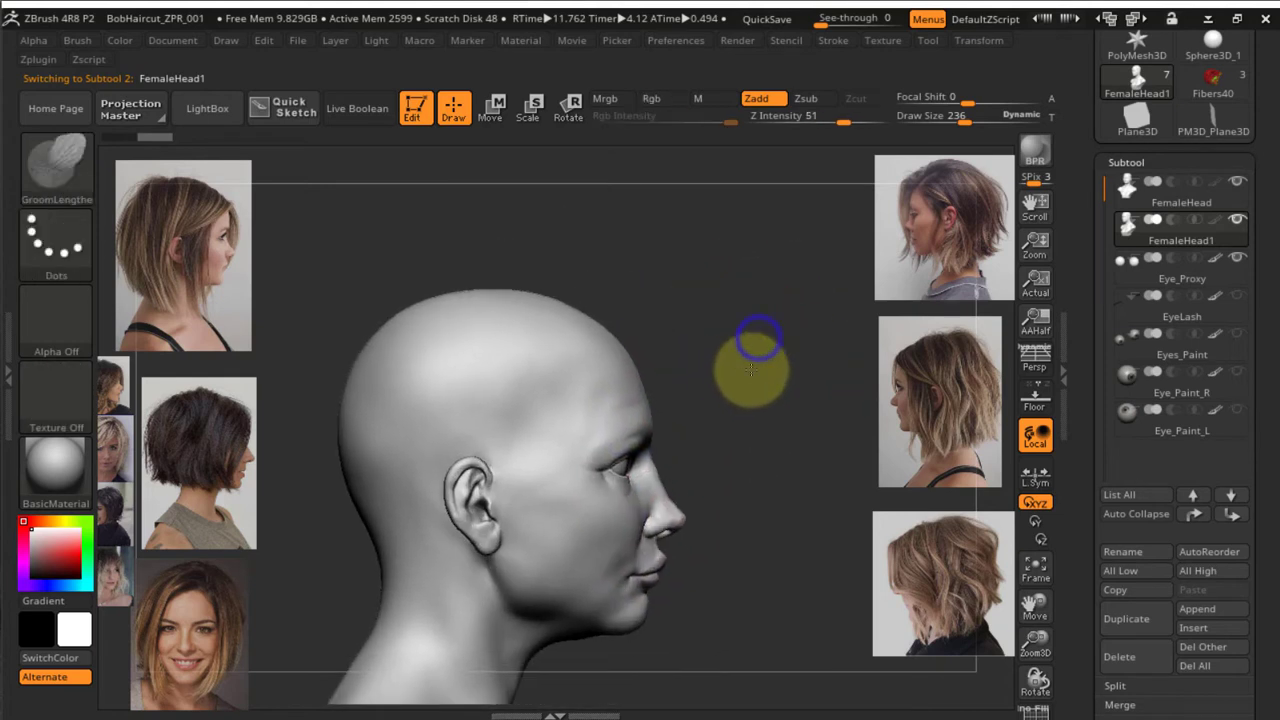
Hide all subtools except the duplicated head and rename the duplicate Wig
{"action": "mouse_move", "coordinate": [1234, 226]}
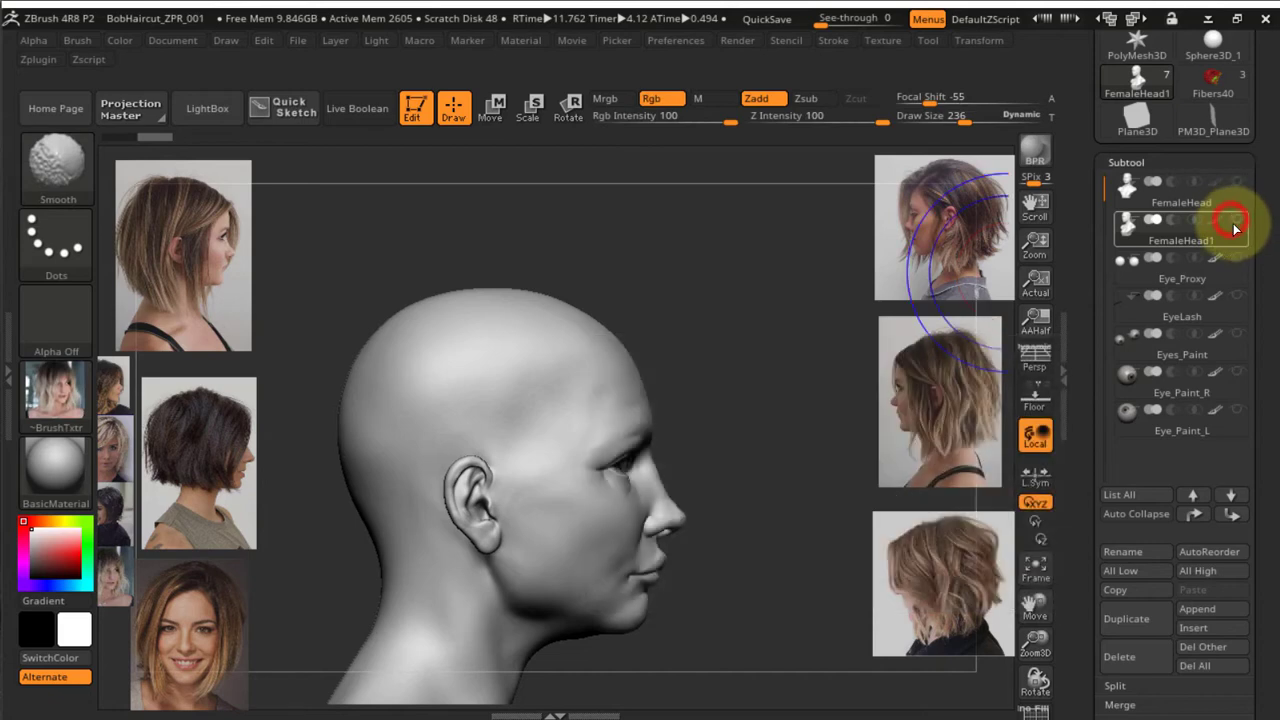
{"action": "right_click_drag", "start_coordinate": [660, 303], "coordinate": [678, 348], "text": "ctrl"}
{"action": "right_click_drag", "start_coordinate": [680, 343], "coordinate": [793, 264], "text": "alt"}
{"action": "left_click", "coordinate": [1128, 552]}
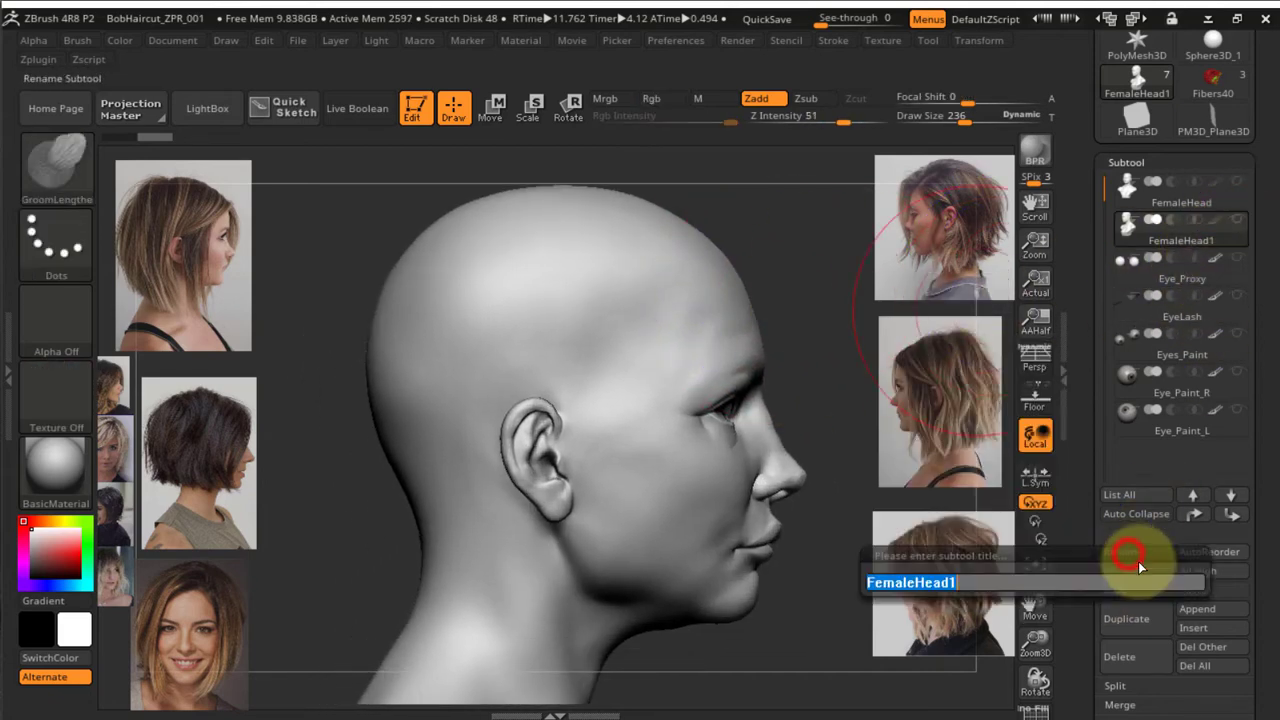
{"action": "type", "text": "Wig"}
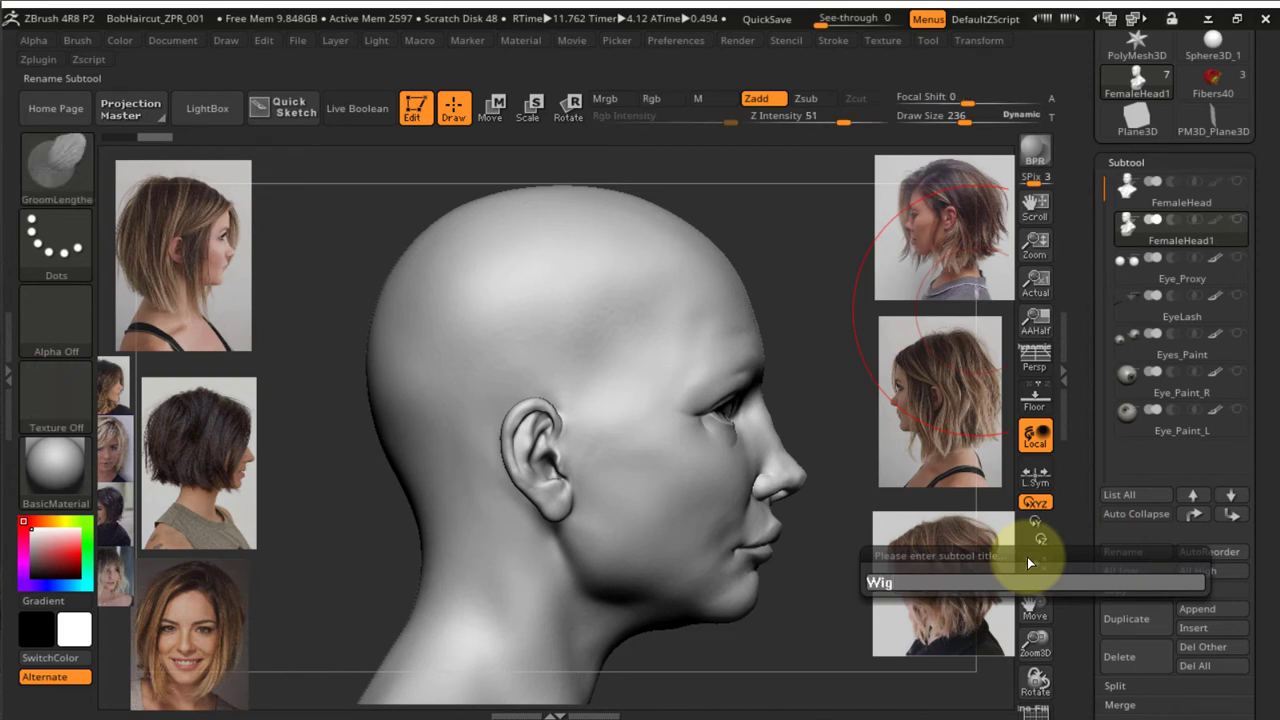
{"action": "key", "text": "Return"}
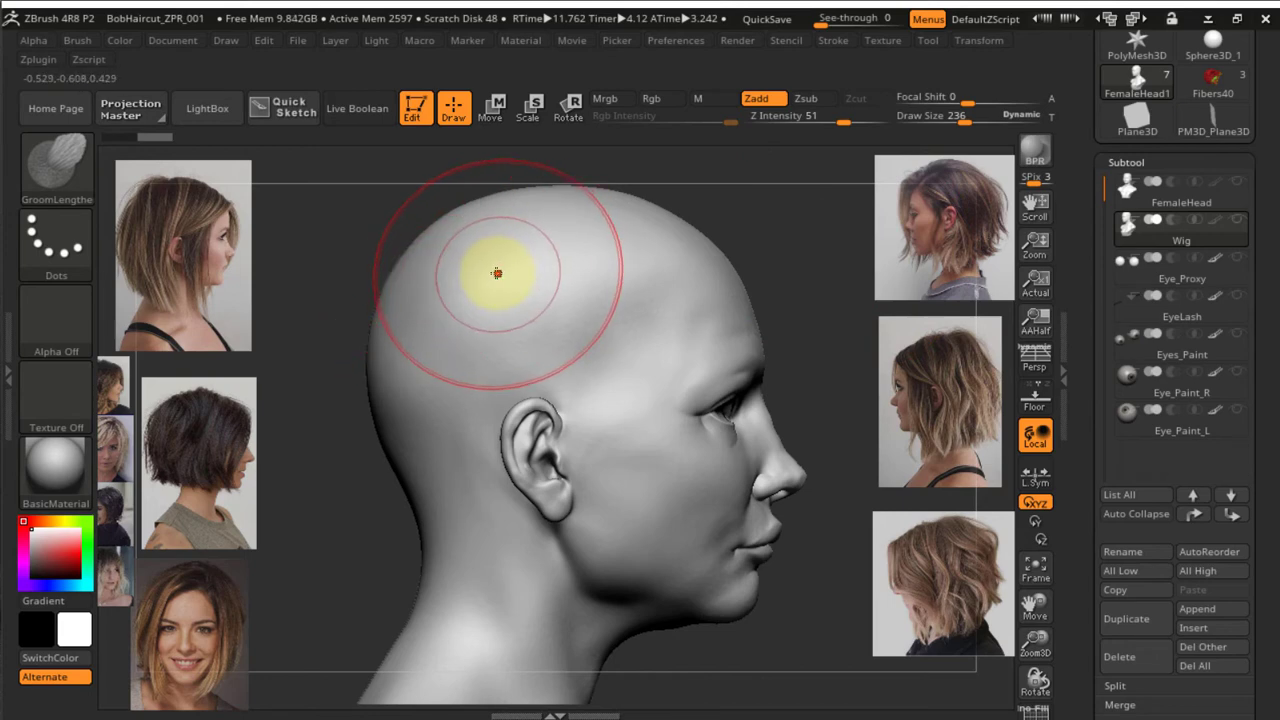
Switch to the Standard brush and set the MaskPen's texture to Texture Off, undoing the test mask stroke
{"action": "key", "text": "b"}
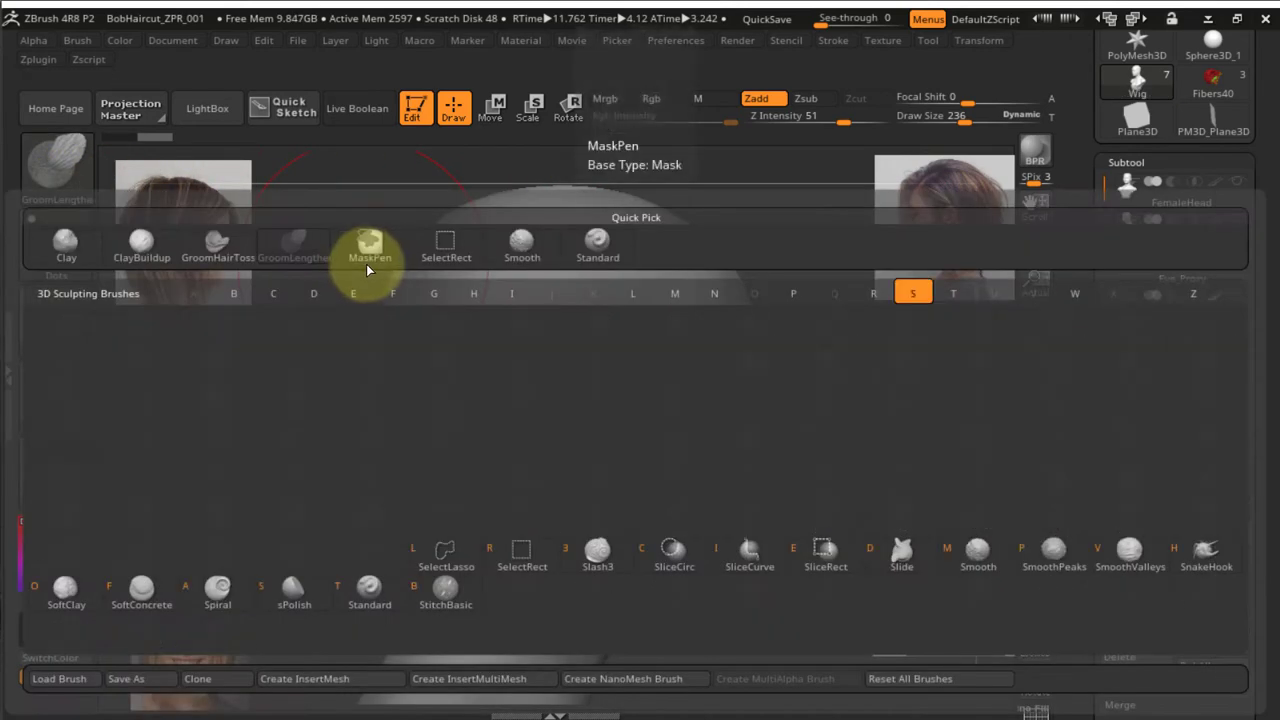
{"action": "key", "text": "s"}
{"action": "key", "text": "t"}
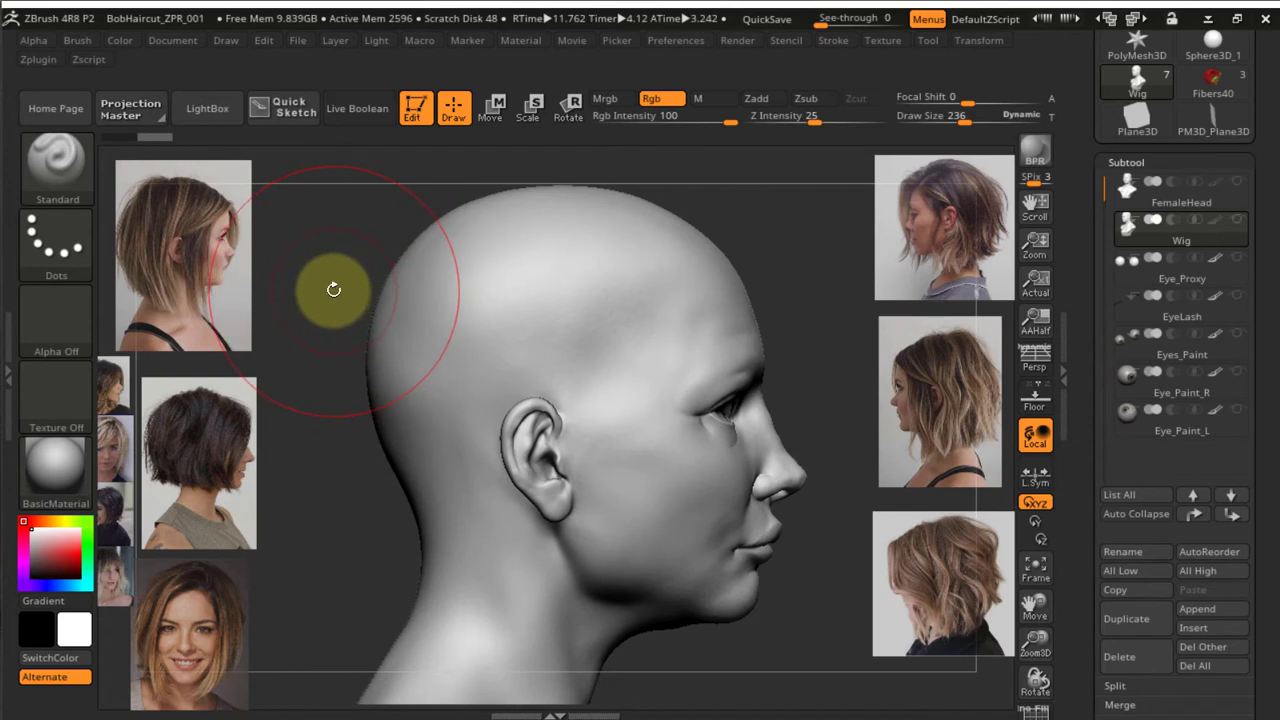
{"action": "key", "text": "ctrl"}
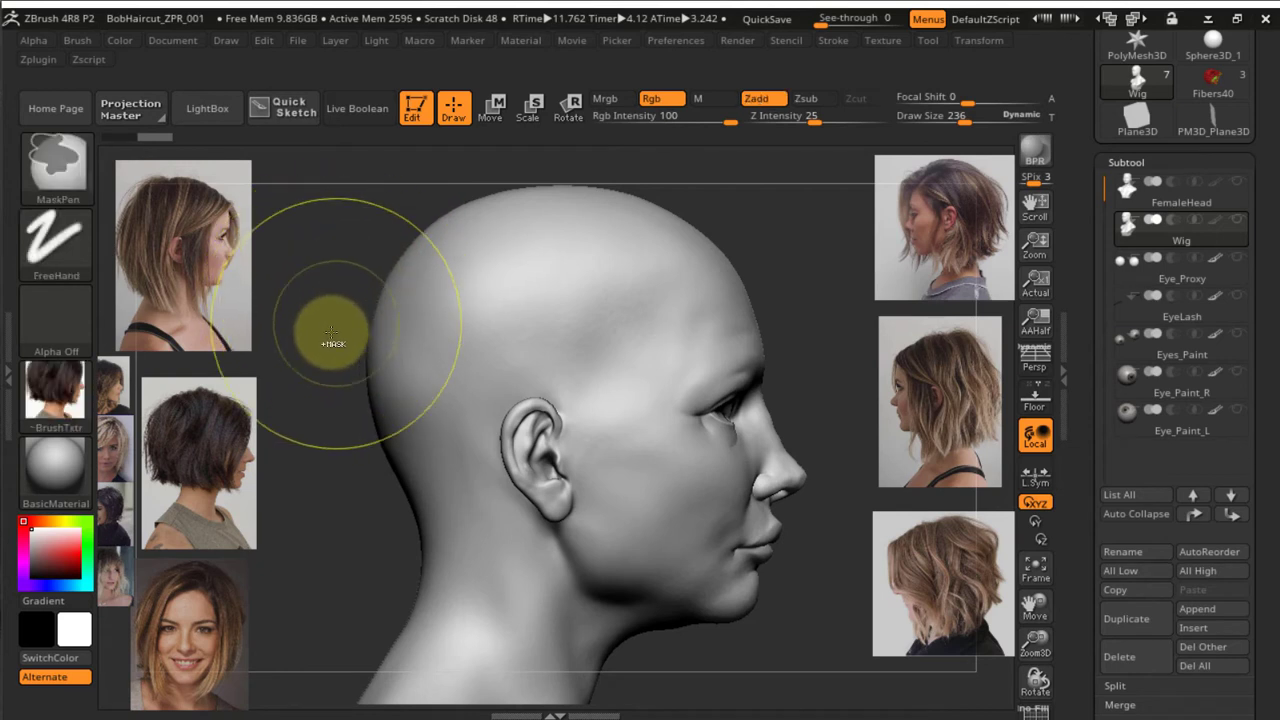
{"action": "mouse_move", "coordinate": [418, 276]}
{"action": "left_mouse_down", "text": "ctrl"}
{"action": "mouse_move", "coordinate": [413, 293]}
{"action": "mouse_move", "coordinate": [417, 278]}
{"action": "mouse_move", "coordinate": [428, 290]}
{"action": "left_mouse_up", "text": "ctrl"}
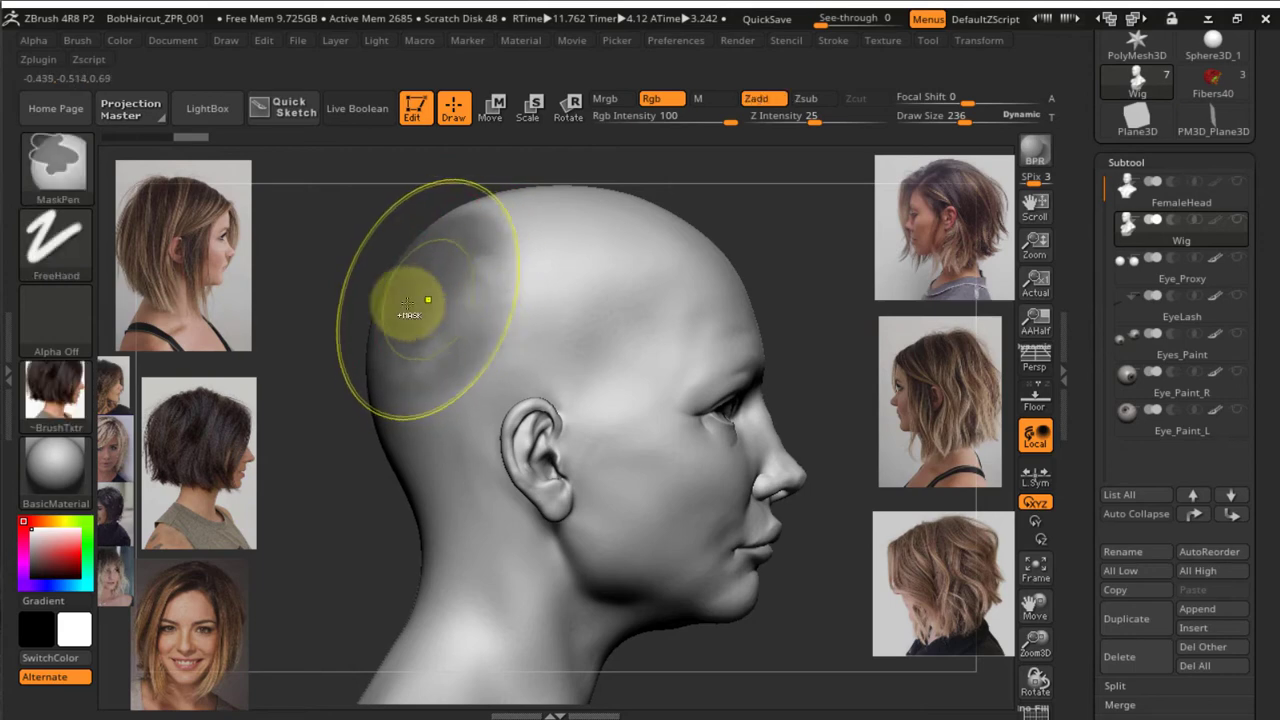
{"action": "key", "text": "ctrl"}
{"action": "left_click", "coordinate": [70, 407]}
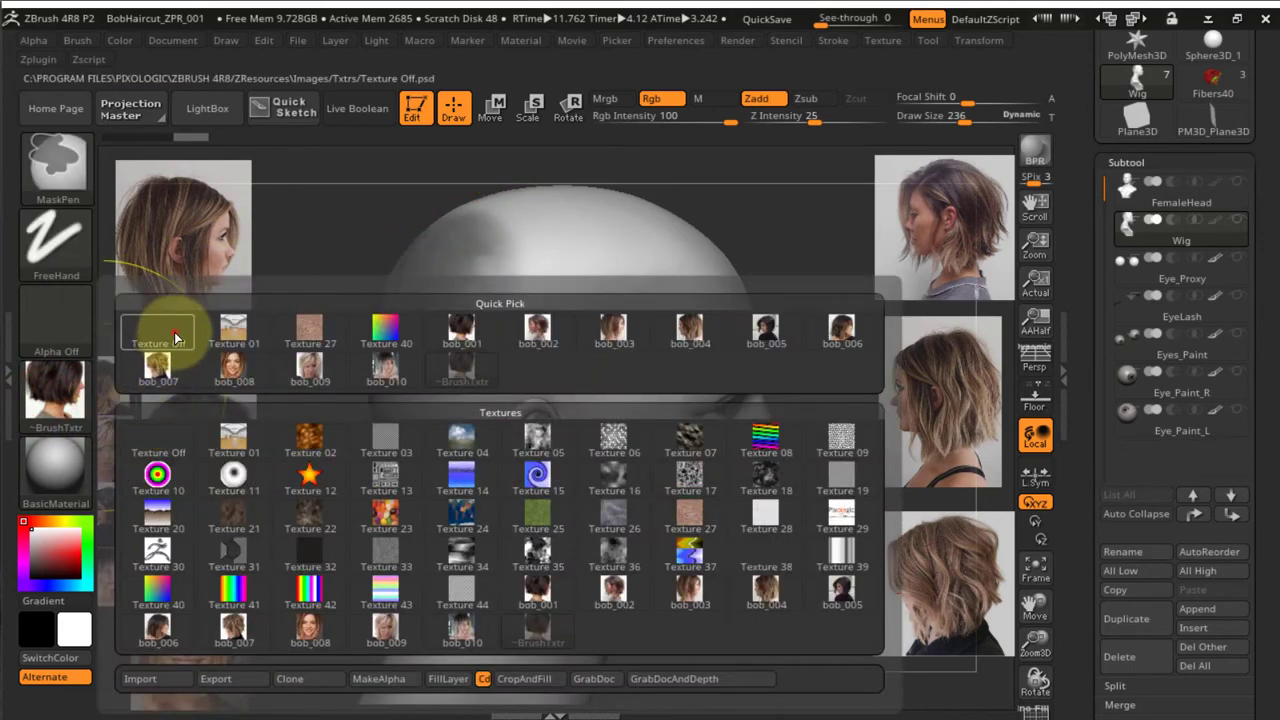
{"action": "left_click", "coordinate": [170, 336]}
{"action": "key", "text": "ctrl+z"}
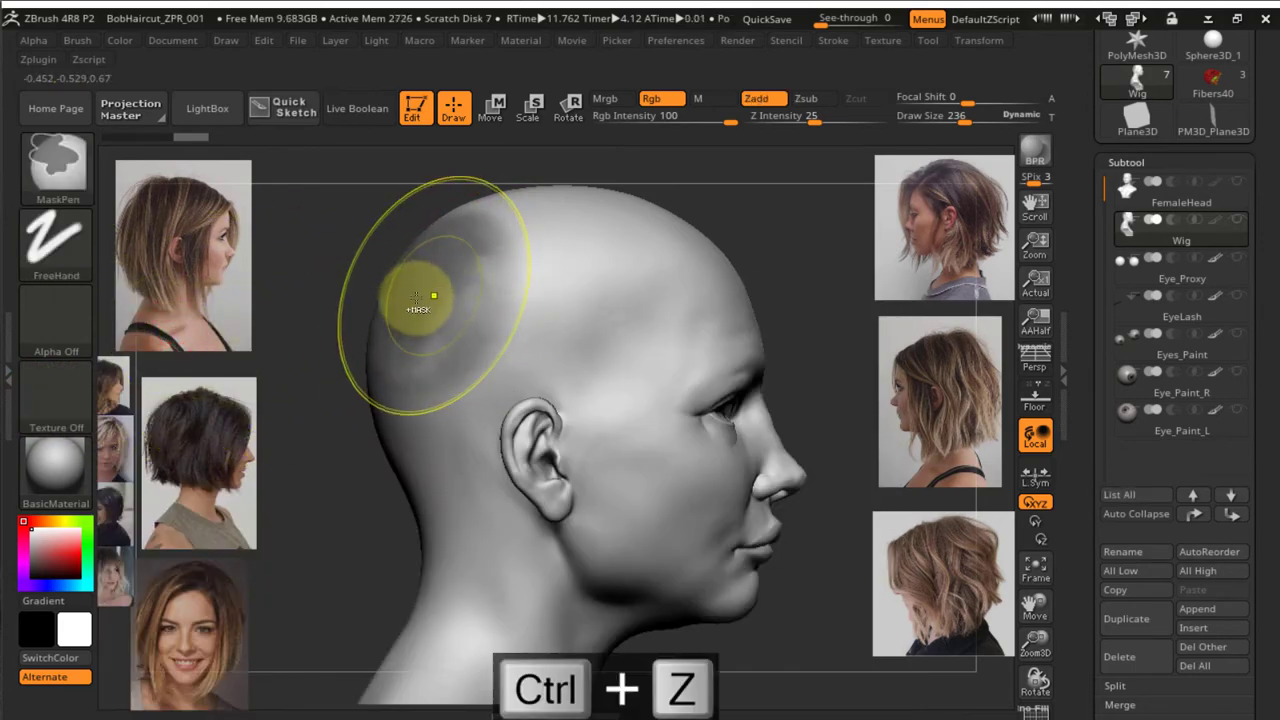
Paint a mask over the scalp up to the hairline with MaskPen at draw size 77, and clear it
{"action": "mouse_move", "coordinate": [405, 318]}
{"action": "left_mouse_down", "text": "ctrl"}
{"action": "mouse_move", "coordinate": [491, 251]}
{"action": "mouse_move", "coordinate": [429, 280]}
{"action": "mouse_move", "coordinate": [382, 406]}
{"action": "mouse_move", "coordinate": [414, 371]}
{"action": "mouse_move", "coordinate": [386, 443]}
{"action": "mouse_move", "coordinate": [434, 323]}
{"action": "mouse_move", "coordinate": [583, 222]}
{"action": "mouse_move", "coordinate": [503, 210]}
{"action": "mouse_move", "coordinate": [574, 248]}
{"action": "mouse_move", "coordinate": [664, 210]}
{"action": "mouse_move", "coordinate": [537, 283]}
{"action": "mouse_move", "coordinate": [538, 307]}
{"action": "left_mouse_up", "text": "ctrl"}
{"action": "key", "text": "s"}
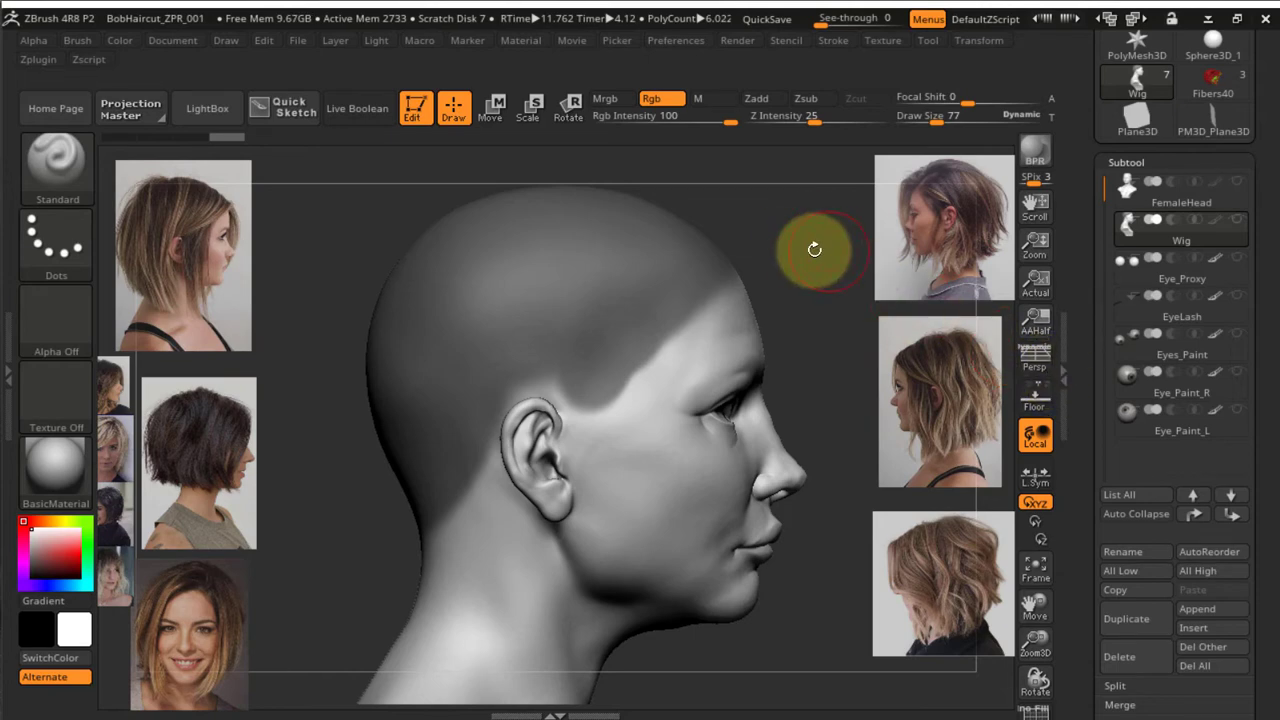
{"action": "left_click_drag", "start_coordinate": [771, 225], "coordinate": [837, 300], "text": "ctrl"}
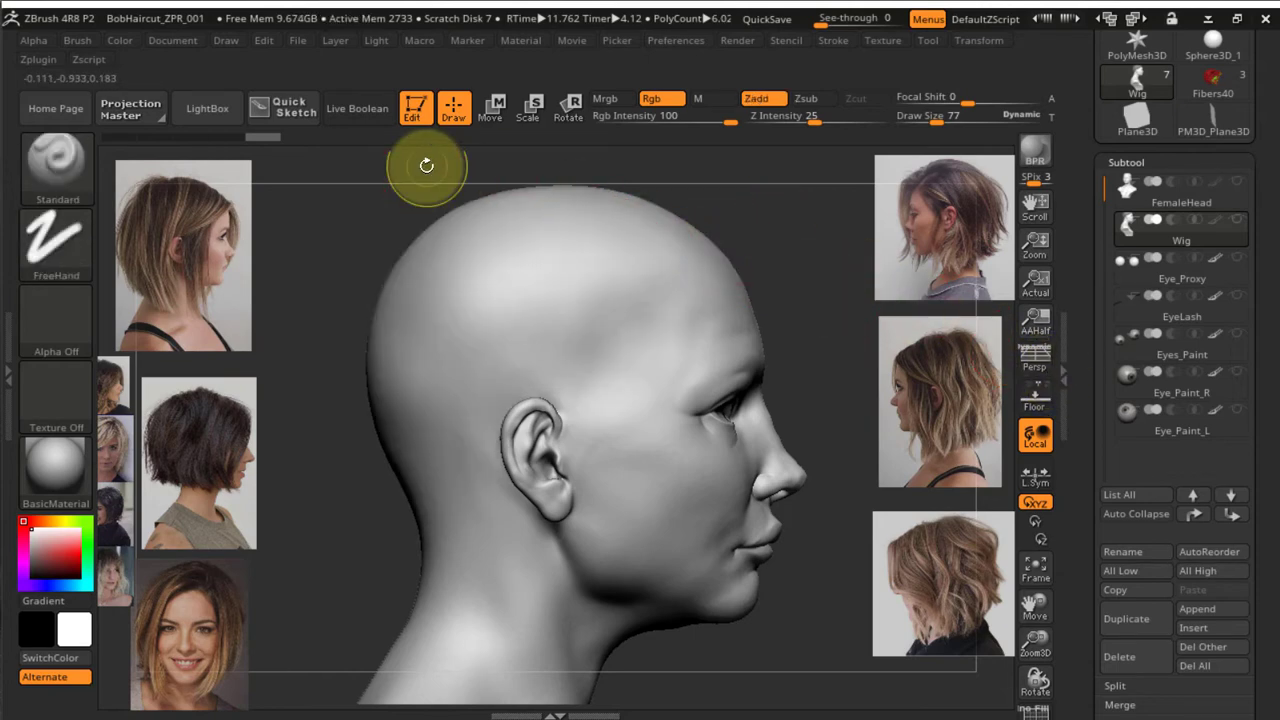
Choose MaskLasso and mask the side and back of the scalp, following the hairline around the ear, sideburn and temple
{"action": "key", "text": "ctrl"}
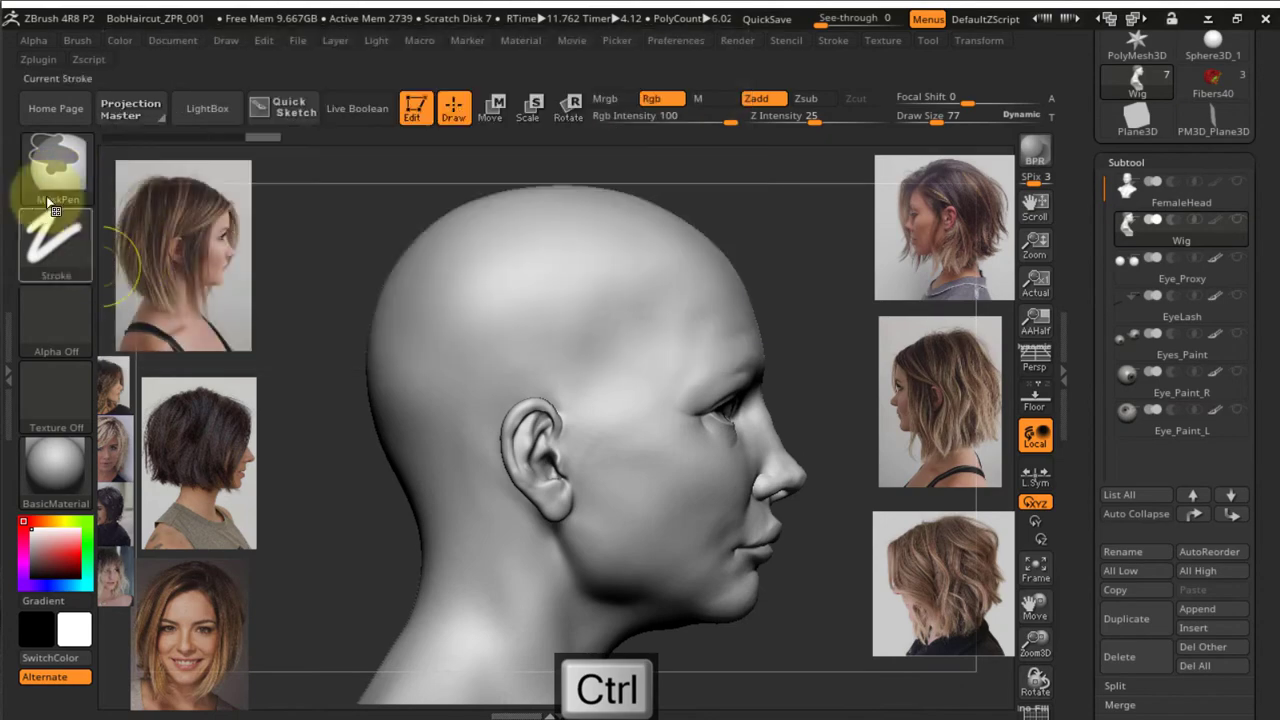
{"action": "left_click", "coordinate": [57, 177], "text": "ctrl"}
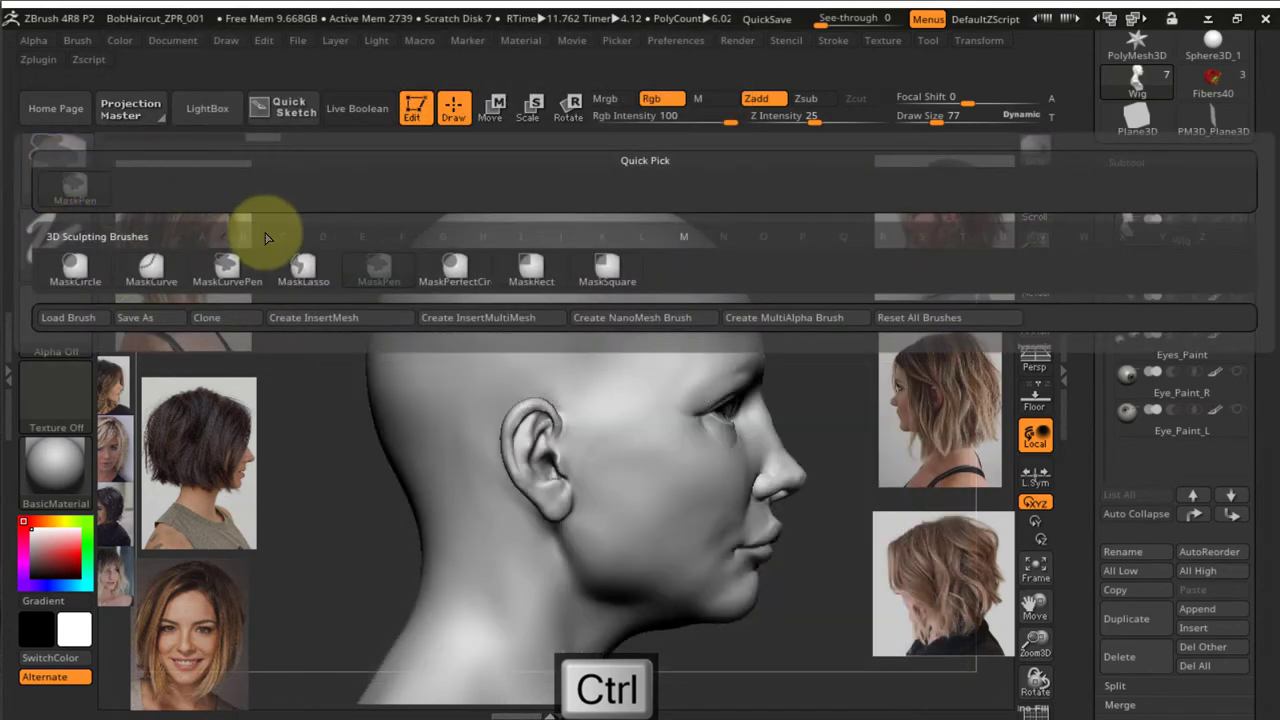
{"action": "left_click", "coordinate": [302, 270], "text": "ctrl"}
{"action": "left_click", "coordinate": [302, 270], "text": "ctrl"}
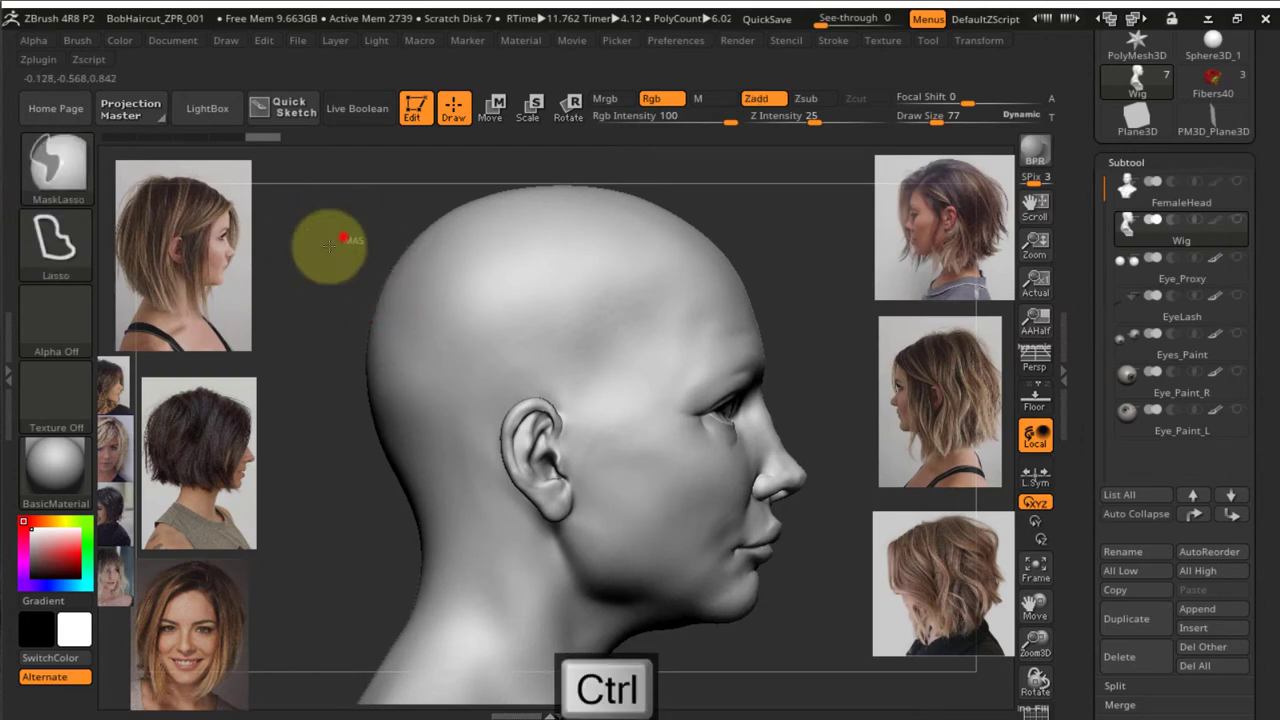
{"action": "mouse_move", "coordinate": [343, 236]}
{"action": "left_mouse_down", "text": "ctrl"}
{"action": "mouse_move", "coordinate": [314, 537]}
{"action": "mouse_move", "coordinate": [431, 558]}
{"action": "mouse_move", "coordinate": [501, 497]}
{"action": "left_mouse_up", "text": "ctrl"}
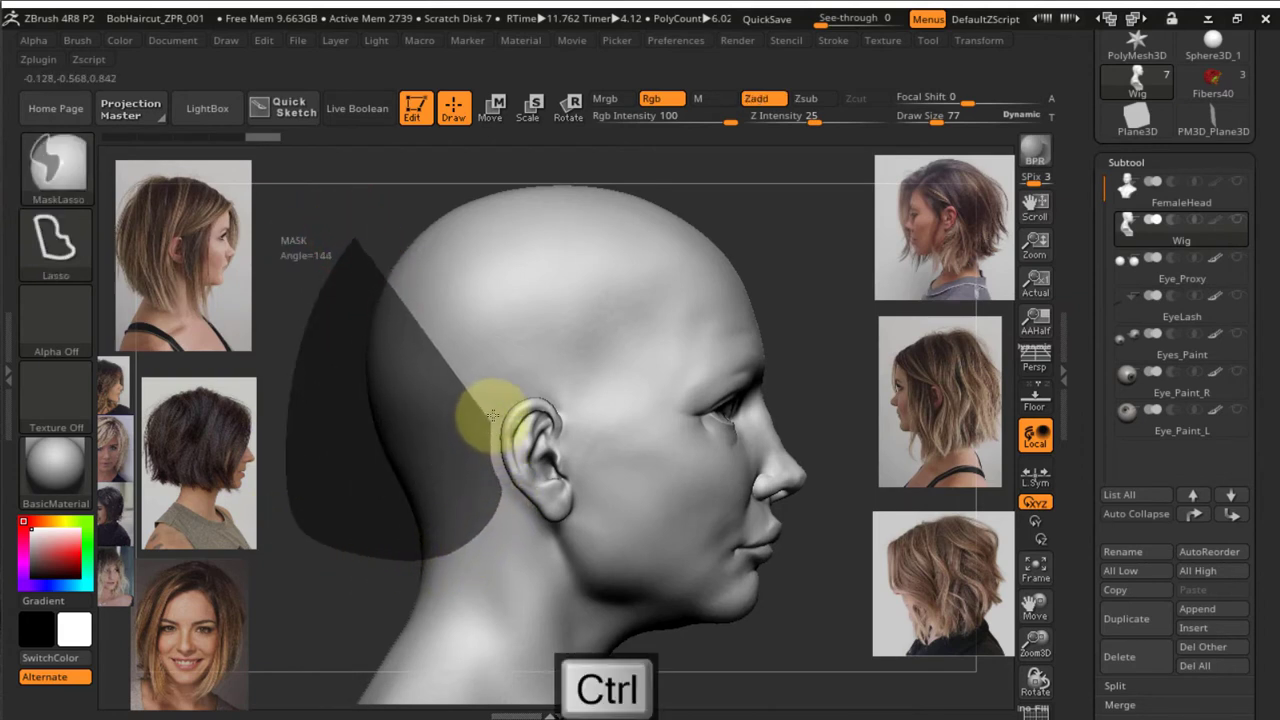
{"action": "left_click_drag", "start_coordinate": [508, 391], "coordinate": [547, 380], "text": "ctrl"}
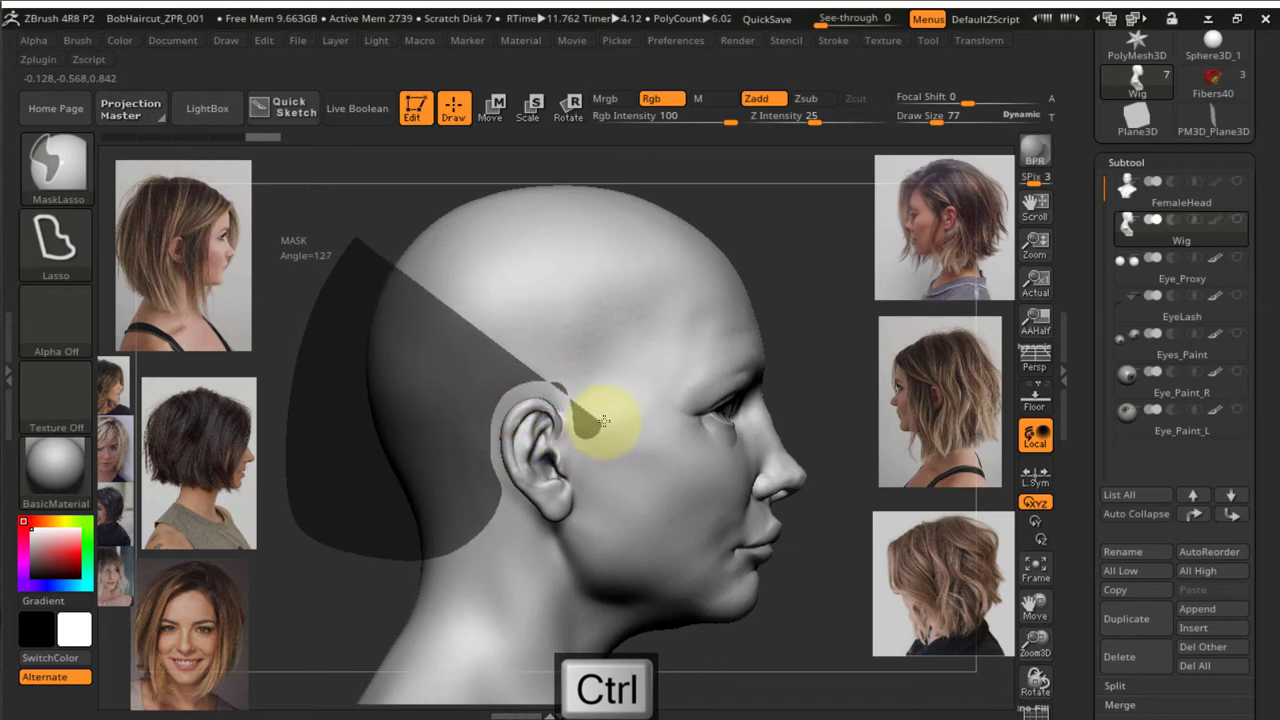
{"action": "left_click_drag", "start_coordinate": [629, 358], "coordinate": [661, 321], "text": "ctrl"}
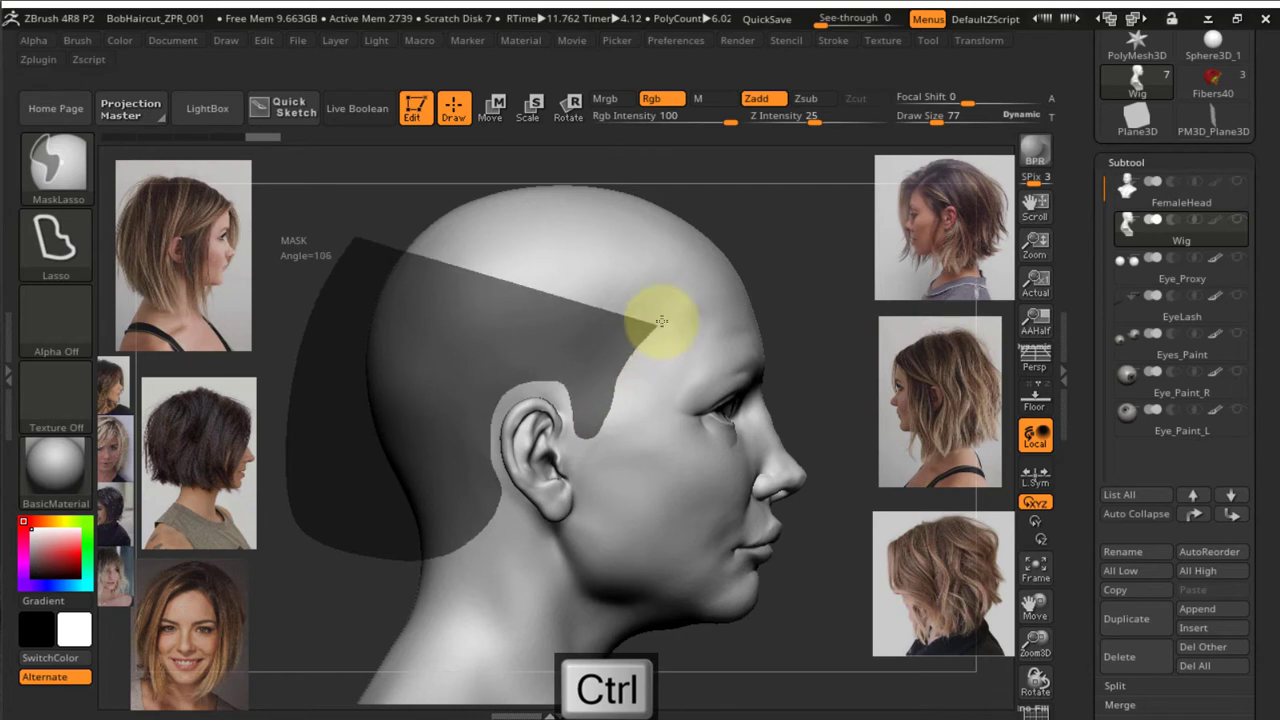
{"action": "mouse_move", "coordinate": [717, 273]}
{"action": "left_mouse_down", "text": "ctrl"}
{"action": "mouse_move", "coordinate": [750, 253]}
{"action": "mouse_move", "coordinate": [800, 263]}
{"action": "left_mouse_up", "text": "ctrl"}
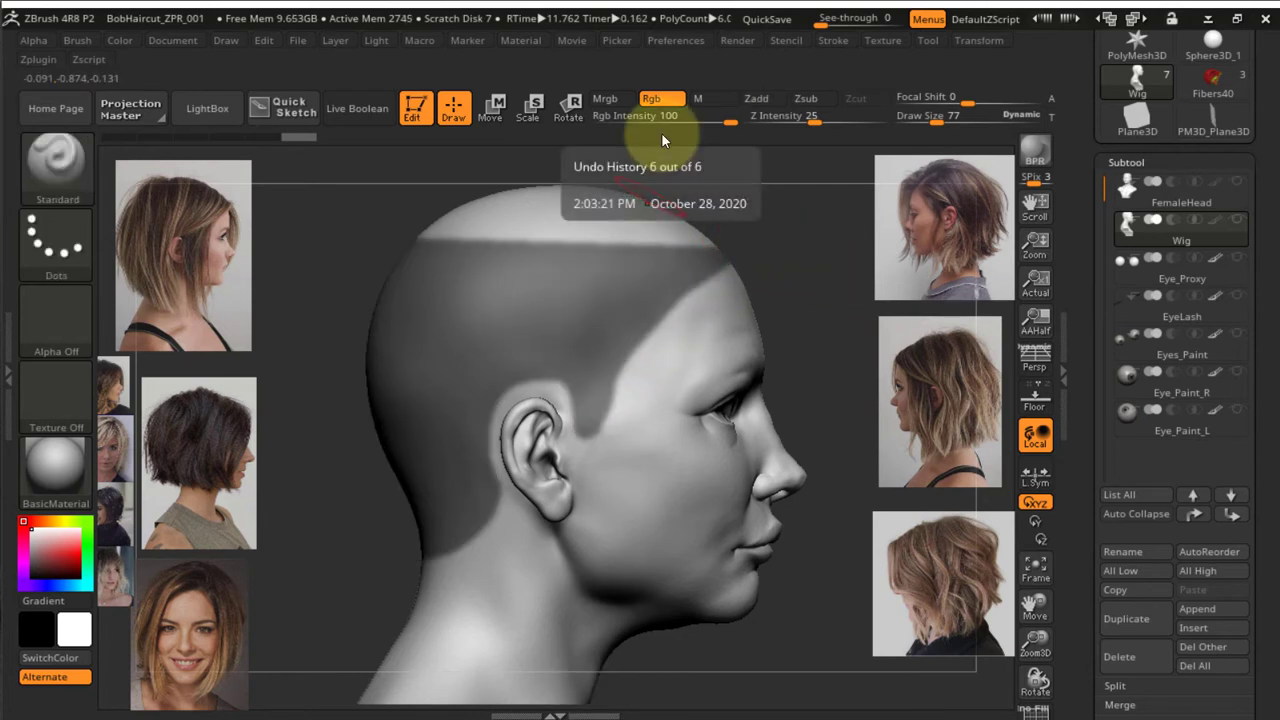
Lasso-mask the remaining crown of the head so the mask covers the whole scalp
{"action": "right_click_drag", "start_coordinate": [634, 246], "coordinate": [543, 339], "text": "ctrl"}
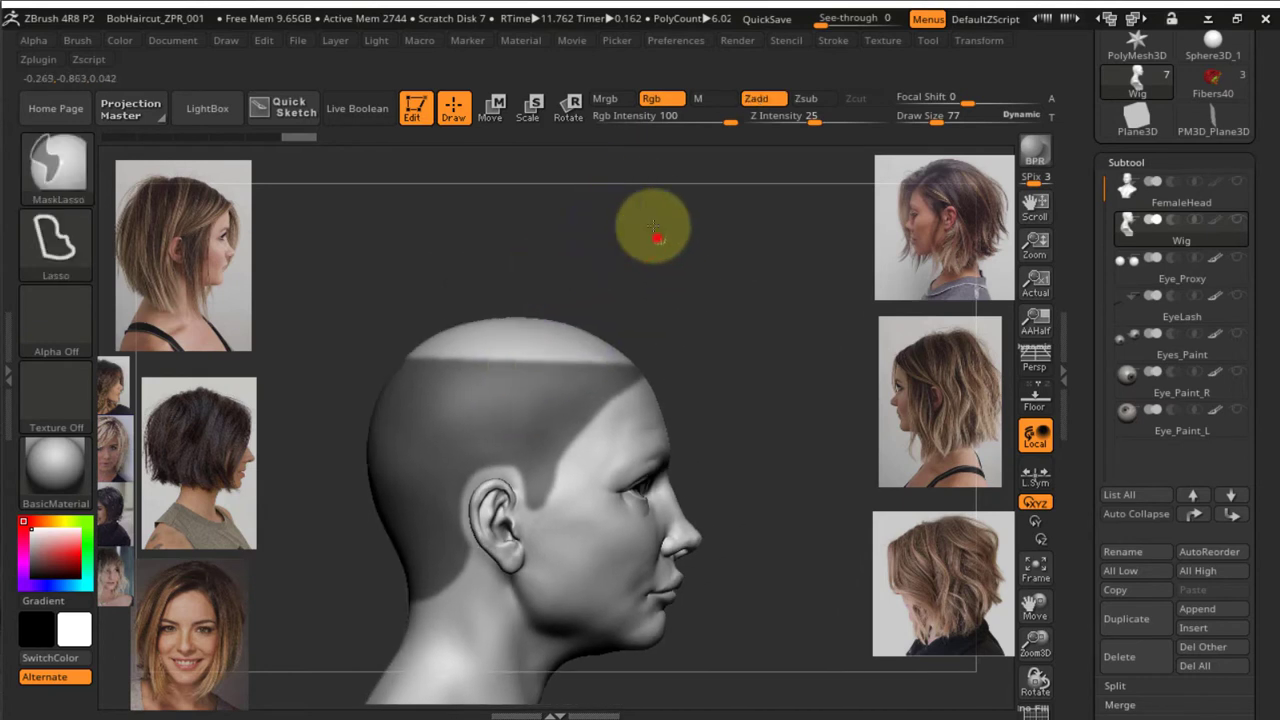
{"action": "mouse_move", "coordinate": [652, 228]}
{"action": "left_mouse_down", "text": "ctrl"}
{"action": "mouse_move", "coordinate": [354, 383]}
{"action": "mouse_move", "coordinate": [571, 391]}
{"action": "mouse_move", "coordinate": [671, 343]}
{"action": "mouse_move", "coordinate": [560, 330]}
{"action": "mouse_move", "coordinate": [655, 245]}
{"action": "left_mouse_up", "text": "ctrl"}
{"action": "mouse_move", "coordinate": [677, 291]}
{"action": "left_mouse_down"}
{"action": "mouse_move", "coordinate": [594, 297]}
{"action": "mouse_move", "coordinate": [609, 314]}
{"action": "mouse_move", "coordinate": [624, 226]}
{"action": "mouse_move", "coordinate": [691, 223]}
{"action": "mouse_move", "coordinate": [638, 231]}
{"action": "mouse_move", "coordinate": [620, 251]}
{"action": "mouse_move", "coordinate": [626, 346]}
{"action": "mouse_move", "coordinate": [654, 334]}
{"action": "mouse_move", "coordinate": [603, 259]}
{"action": "mouse_move", "coordinate": [586, 371]}
{"action": "mouse_move", "coordinate": [423, 429]}
{"action": "mouse_move", "coordinate": [581, 319]}
{"action": "left_mouse_up"}
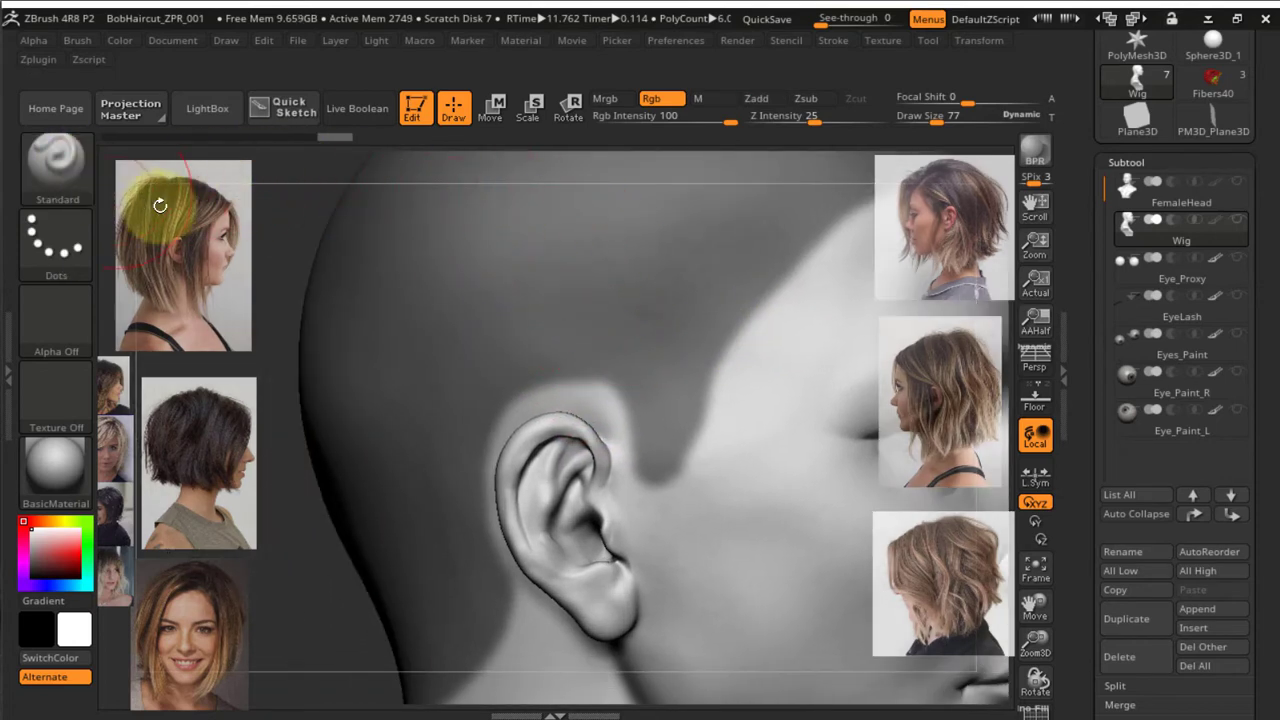
Switch masking to MaskPen at draw size 33 and refine the mask edge above and in front of the ear
{"action": "left_click", "coordinate": [57, 168]}
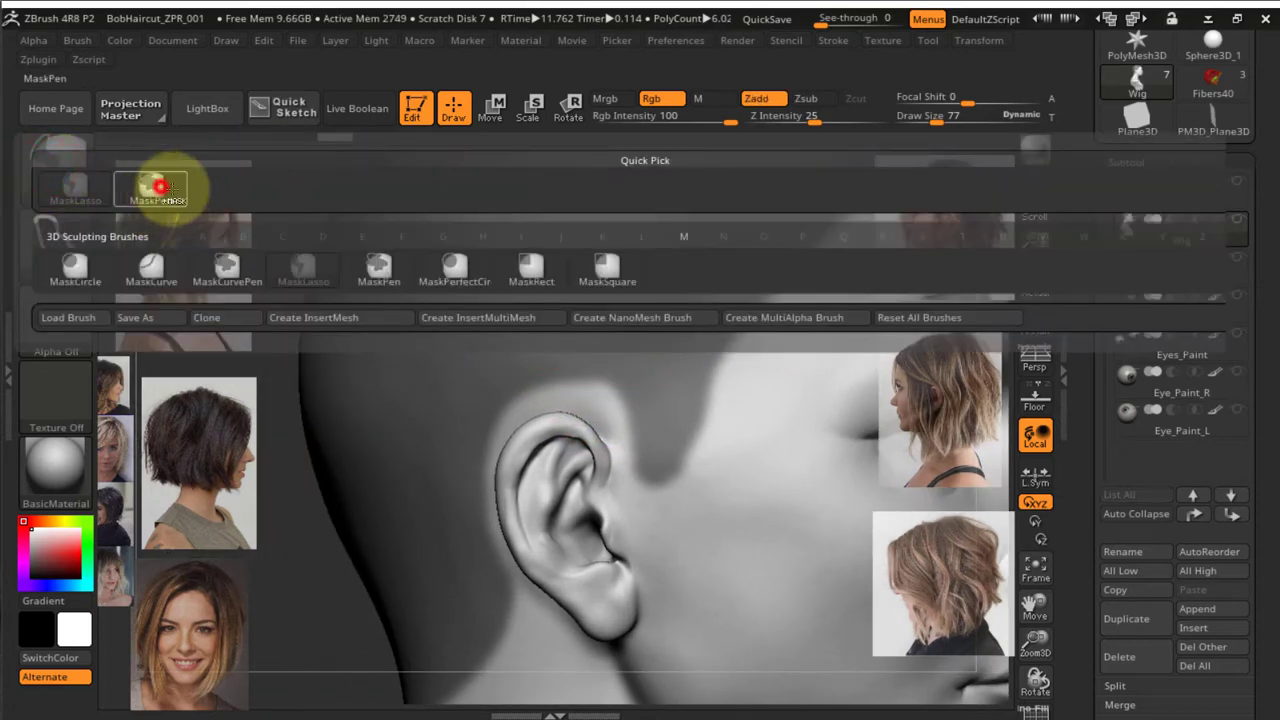
{"action": "left_click", "coordinate": [163, 180]}
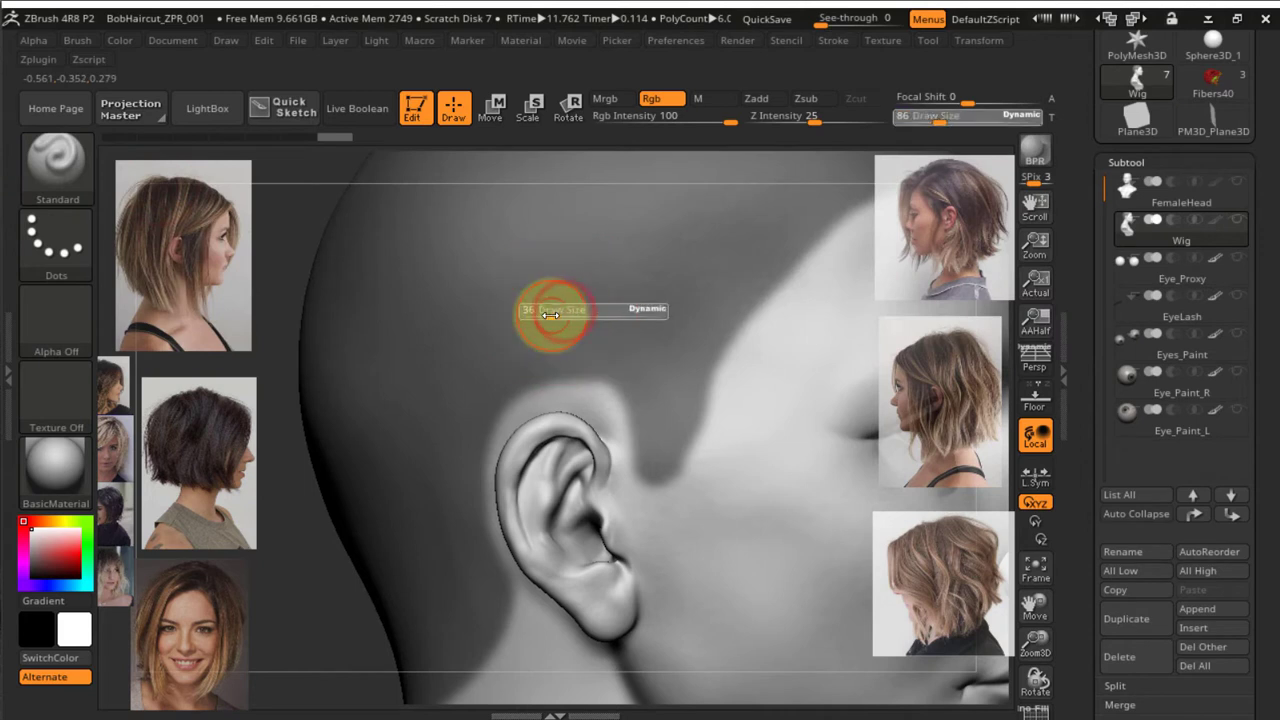
{"action": "key", "text": "ctrl"}
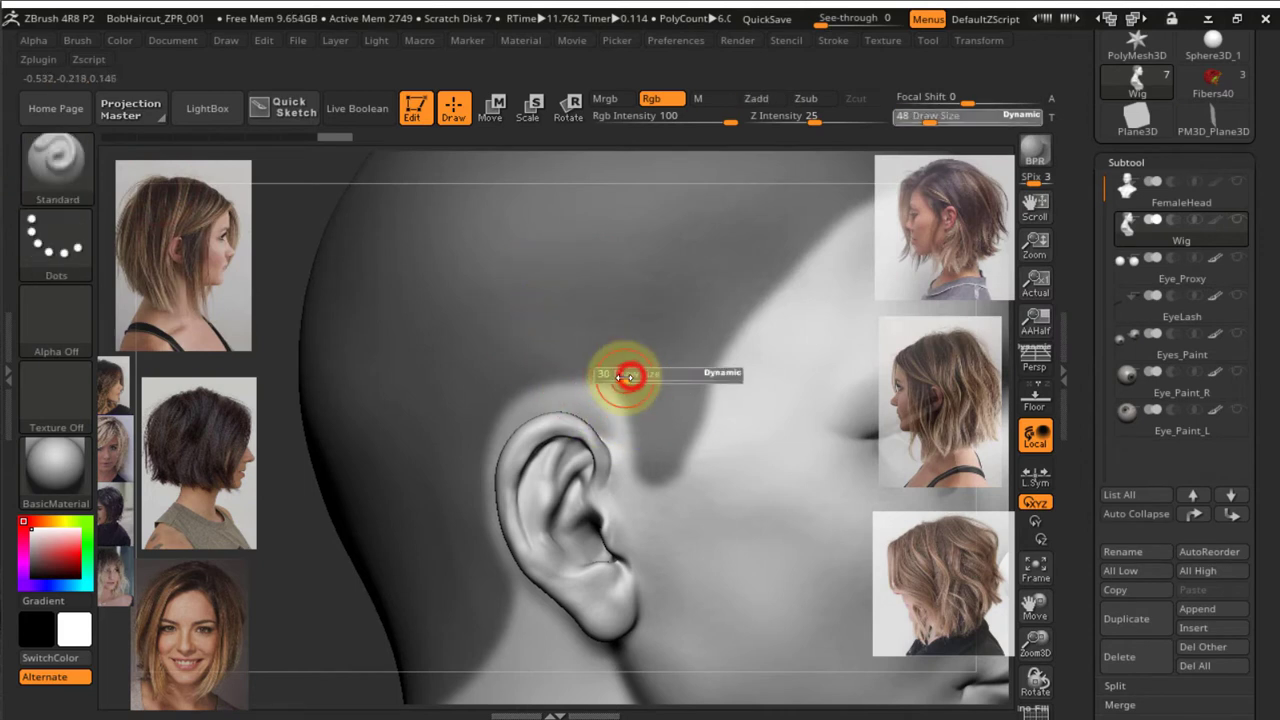
{"action": "key", "text": "ctrl"}
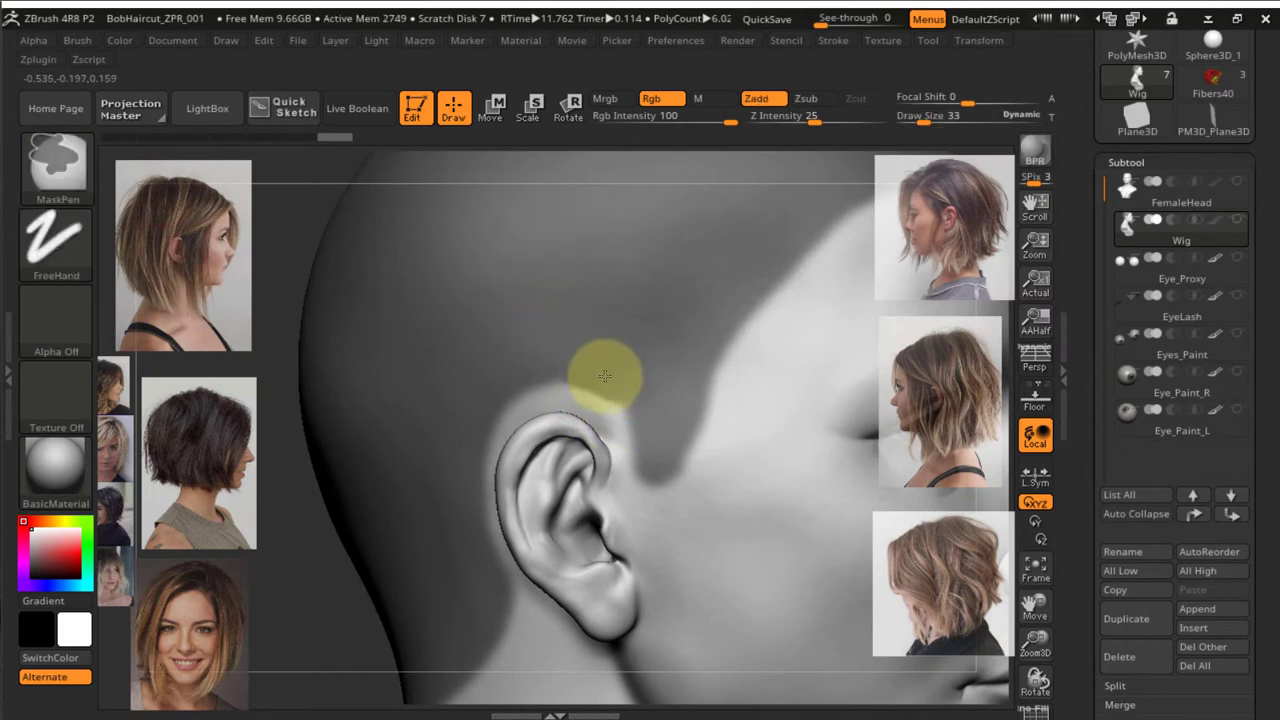
{"action": "left_click_drag", "start_coordinate": [609, 382], "coordinate": [606, 382], "text": "ctrl"}
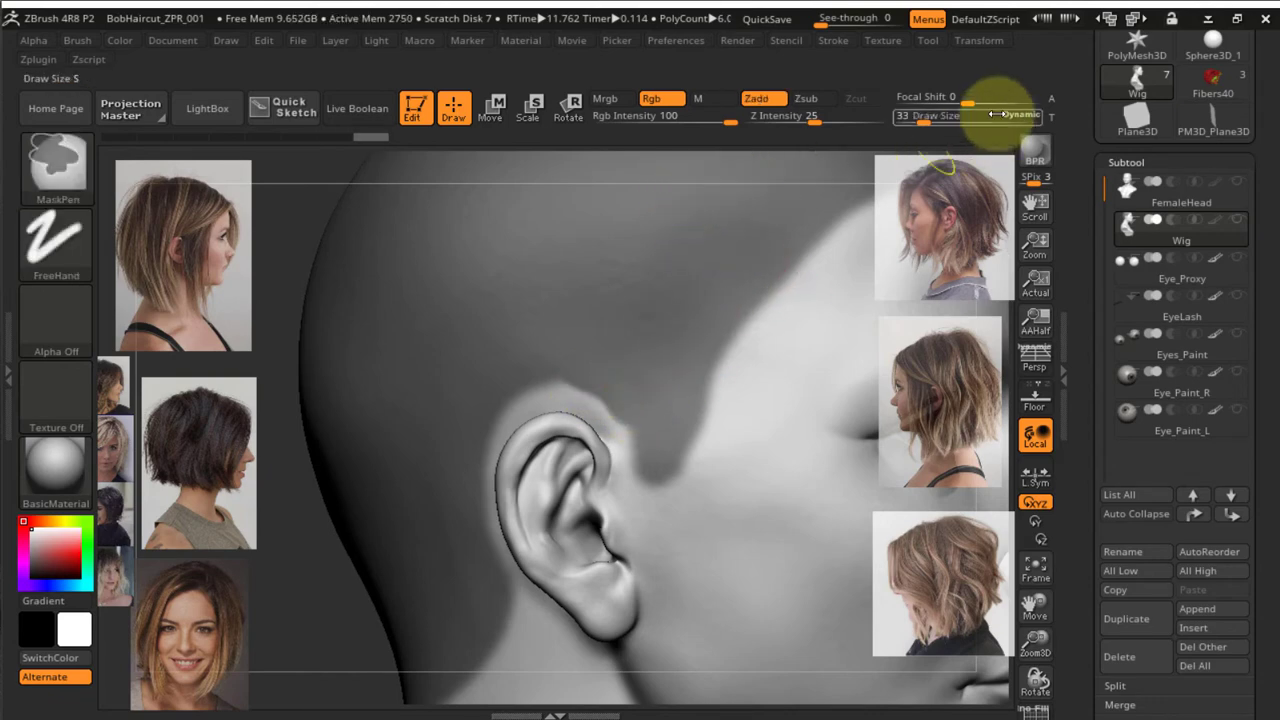
Try reshaping the mask edge along the temple hairline with an adjusted focal shift, and undo the strokes
{"action": "left_click_drag", "start_coordinate": [971, 98], "coordinate": [922, 98], "text": "ctrl"}
{"action": "mouse_move", "coordinate": [774, 281]}
{"action": "left_mouse_down", "text": "ctrl"}
{"action": "mouse_move", "coordinate": [674, 417]}
{"action": "mouse_move", "coordinate": [740, 328]}
{"action": "left_mouse_up", "text": "ctrl"}
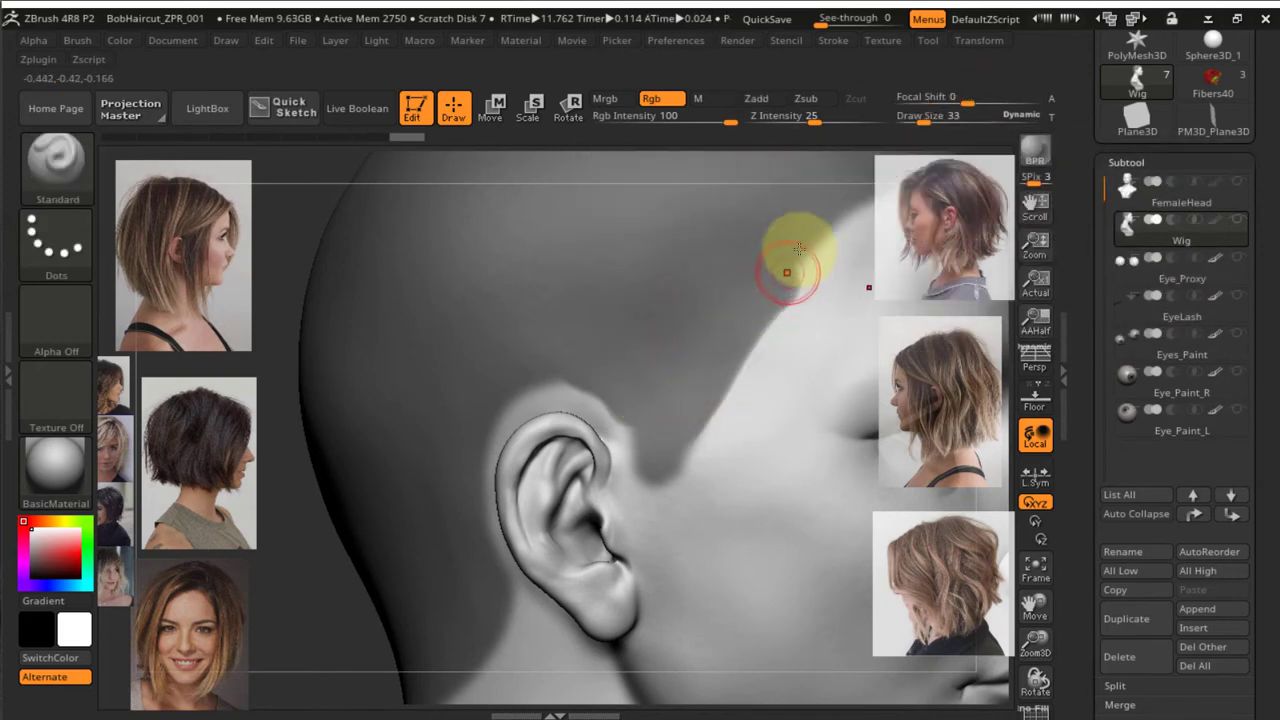
{"action": "right_click_drag", "start_coordinate": [674, 266], "coordinate": [464, 354], "text": "alt"}
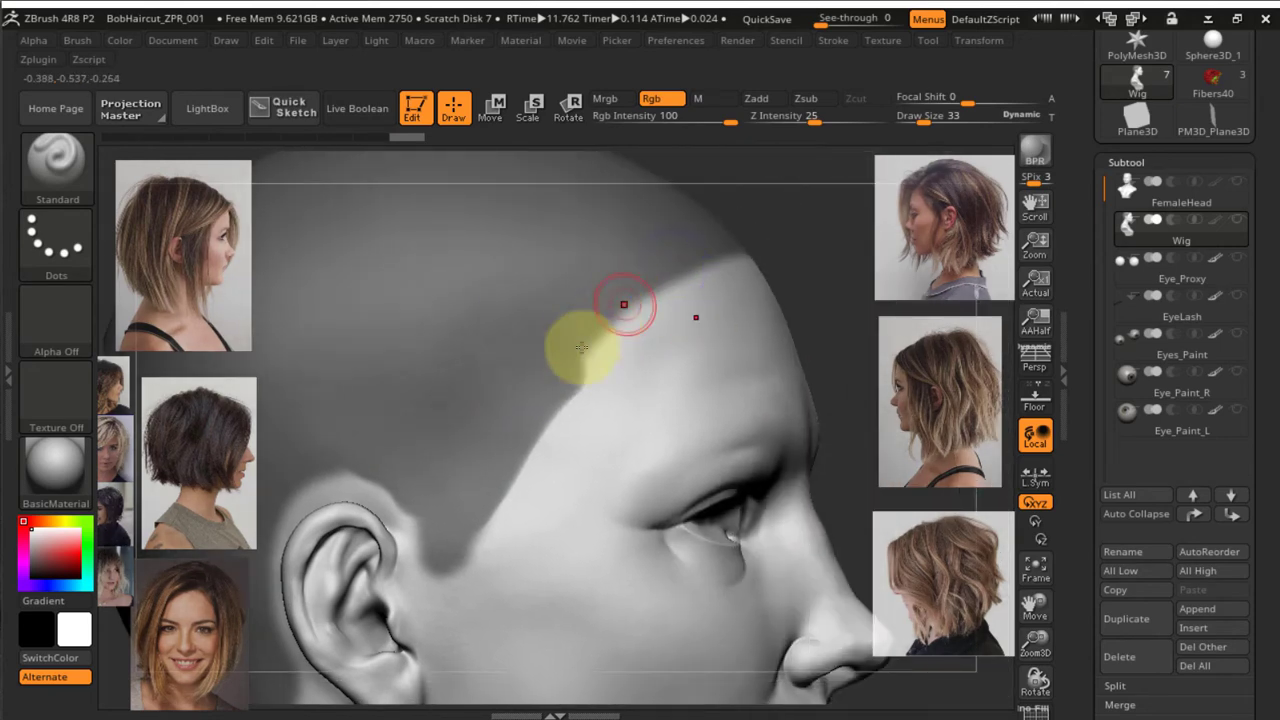
{"action": "key", "text": "ctrl+z"}
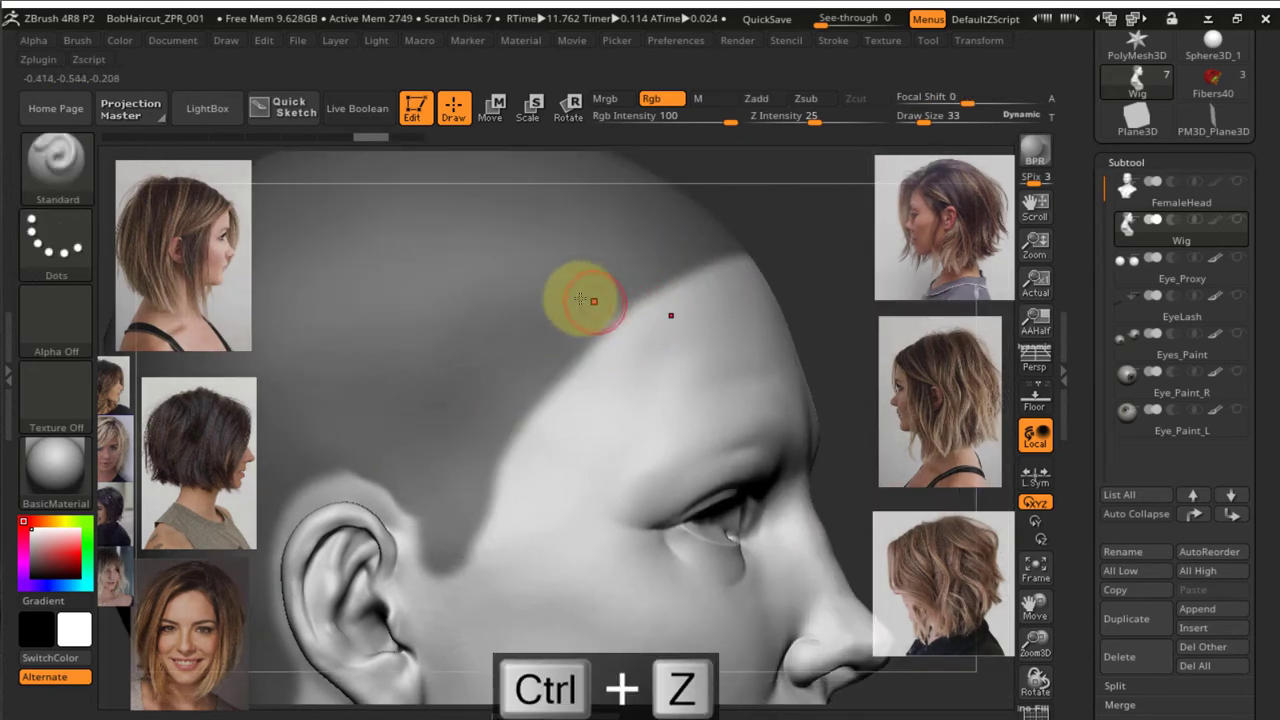
Turn on the polyframe display and inspect the Wig's mesh density along the masked hairline
{"action": "mouse_move", "coordinate": [569, 270]}
{"action": "right_mouse_down", "text": "alt"}
{"action": "mouse_move", "coordinate": [759, 207]}
{"action": "mouse_move", "coordinate": [608, 263]}
{"action": "mouse_move", "coordinate": [528, 366]}
{"action": "mouse_move", "coordinate": [551, 357]}
{"action": "mouse_move", "coordinate": [557, 300]}
{"action": "right_mouse_up", "text": "alt"}
{"action": "key", "text": "ctrl"}
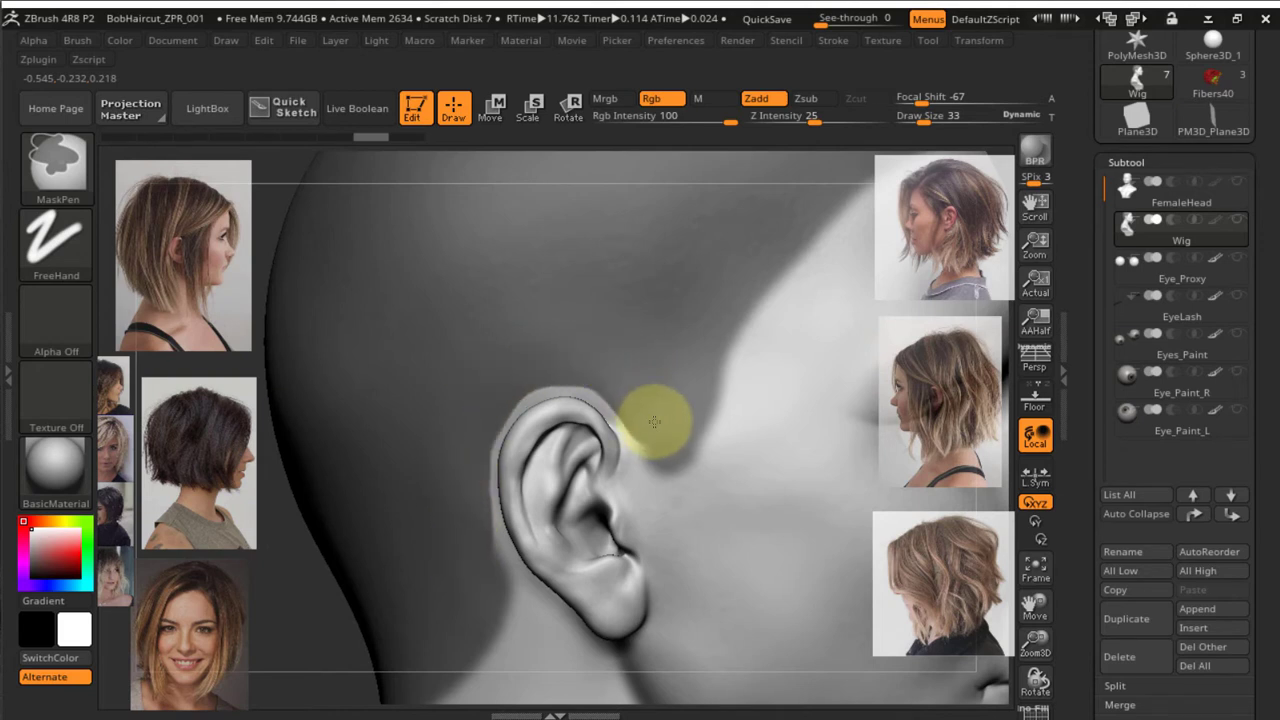
{"action": "mouse_move", "coordinate": [663, 337]}
{"action": "right_mouse_down"}
{"action": "mouse_move", "coordinate": [749, 294]}
{"action": "mouse_move", "coordinate": [480, 337]}
{"action": "mouse_move", "coordinate": [510, 405]}
{"action": "mouse_move", "coordinate": [443, 363]}
{"action": "mouse_move", "coordinate": [691, 349]}
{"action": "mouse_move", "coordinate": [517, 367]}
{"action": "mouse_move", "coordinate": [534, 366]}
{"action": "mouse_move", "coordinate": [603, 289]}
{"action": "mouse_move", "coordinate": [606, 343]}
{"action": "mouse_move", "coordinate": [582, 386]}
{"action": "mouse_move", "coordinate": [571, 343]}
{"action": "mouse_move", "coordinate": [606, 280]}
{"action": "mouse_move", "coordinate": [560, 371]}
{"action": "mouse_move", "coordinate": [688, 298]}
{"action": "right_mouse_up"}
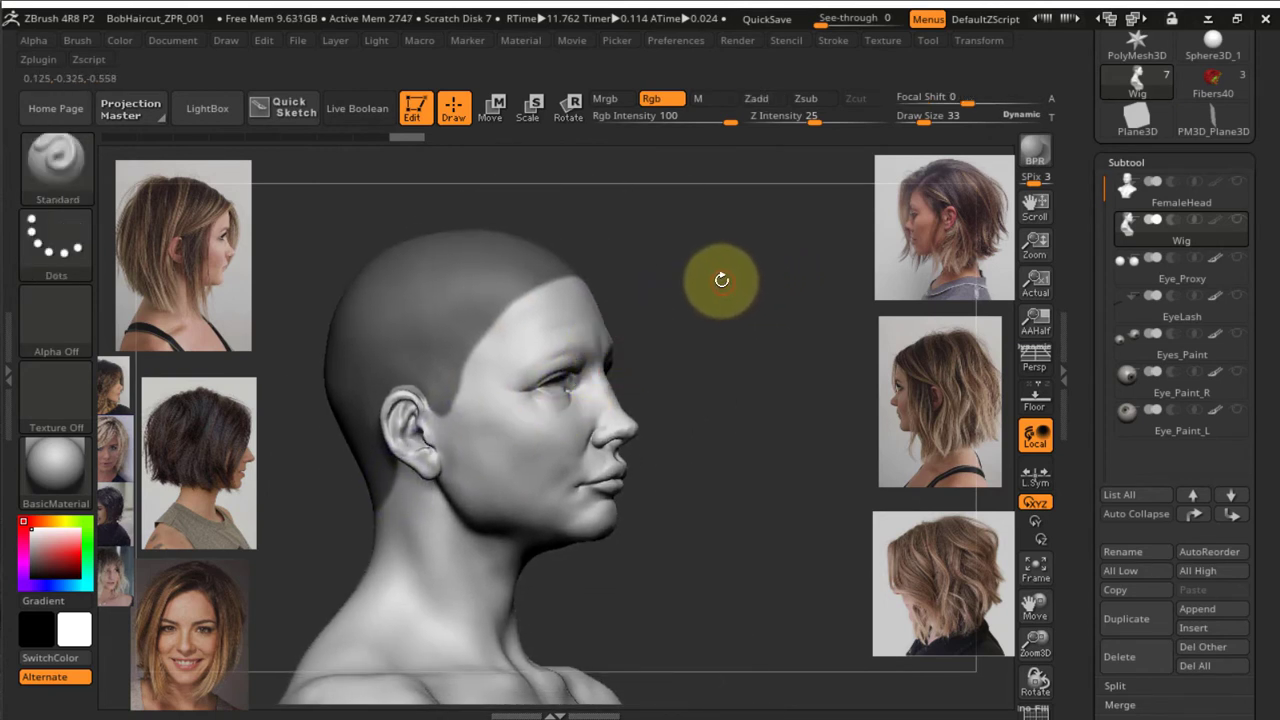
{"action": "key", "text": "shift+f"}
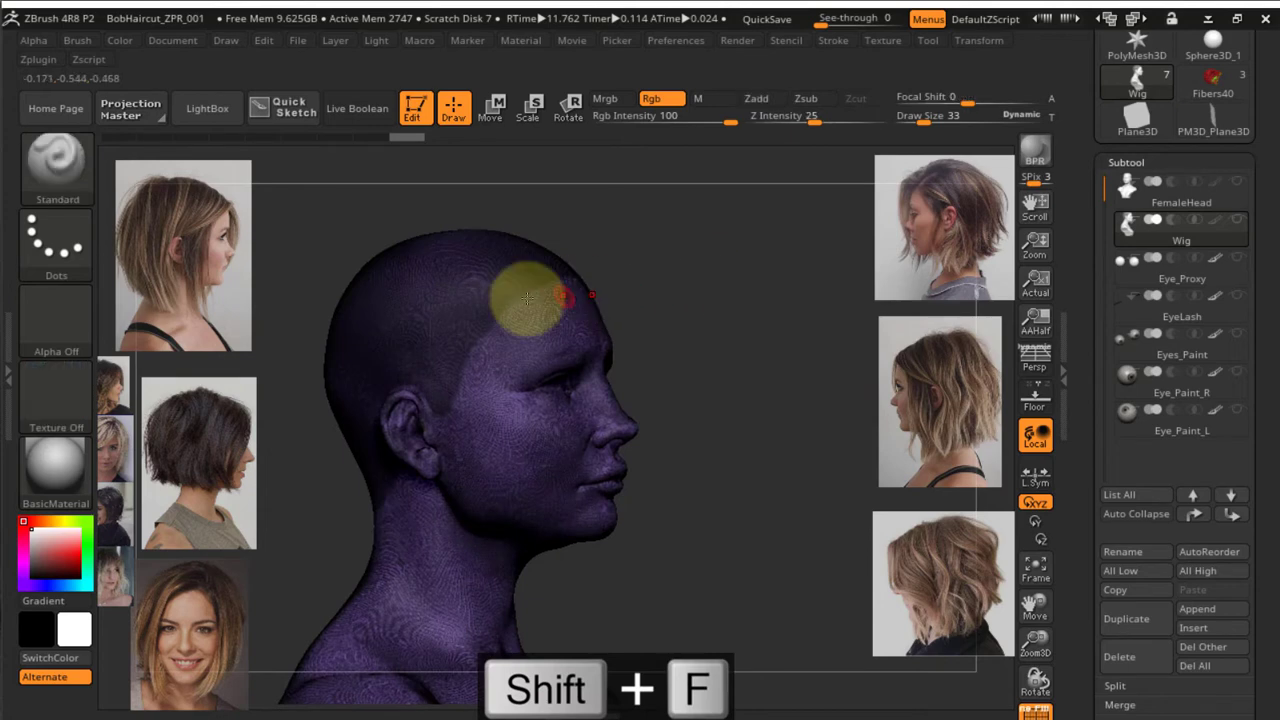
{"action": "mouse_move", "coordinate": [523, 294]}
{"action": "right_mouse_down", "text": "alt"}
{"action": "mouse_move", "coordinate": [537, 414]}
{"action": "mouse_move", "coordinate": [532, 327]}
{"action": "mouse_move", "coordinate": [646, 309]}
{"action": "mouse_move", "coordinate": [677, 380]}
{"action": "mouse_move", "coordinate": [680, 337]}
{"action": "mouse_move", "coordinate": [590, 336]}
{"action": "mouse_move", "coordinate": [605, 330]}
{"action": "right_mouse_up", "text": "alt"}
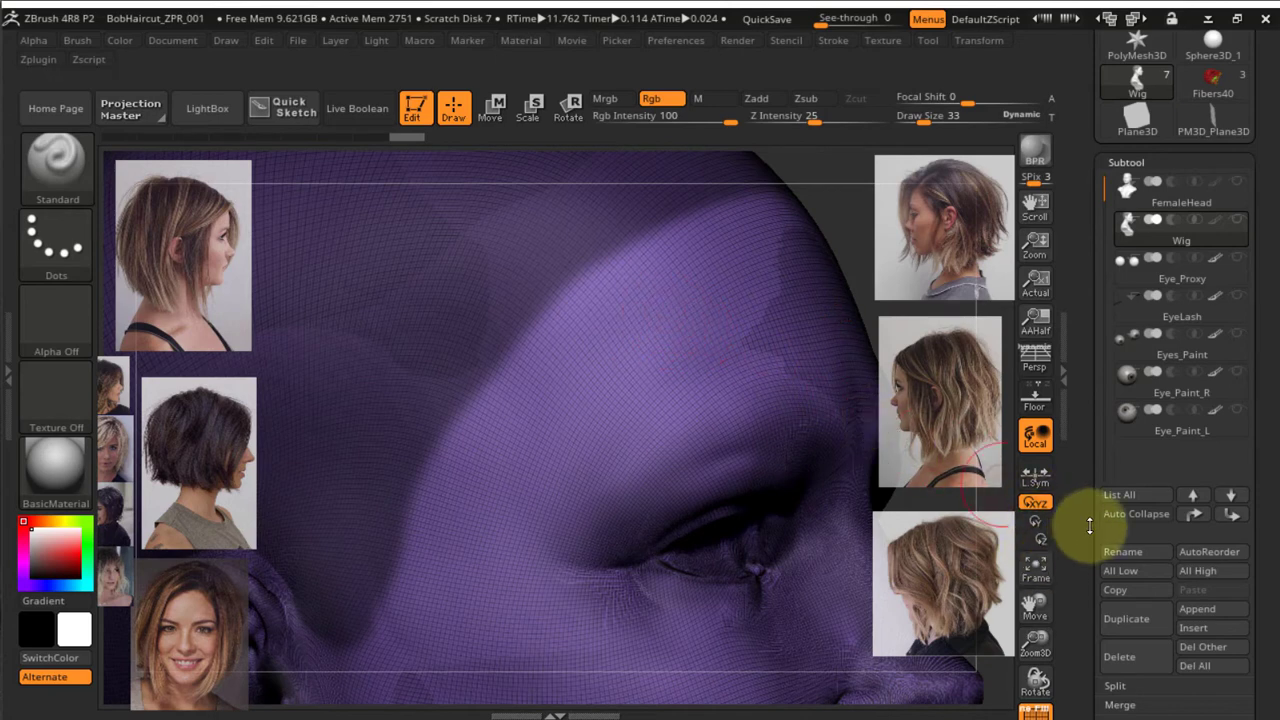
Open the Wig's Geometry settings and check its active points count
{"action": "left_click_drag", "start_coordinate": [1077, 524], "coordinate": [1071, 386]}
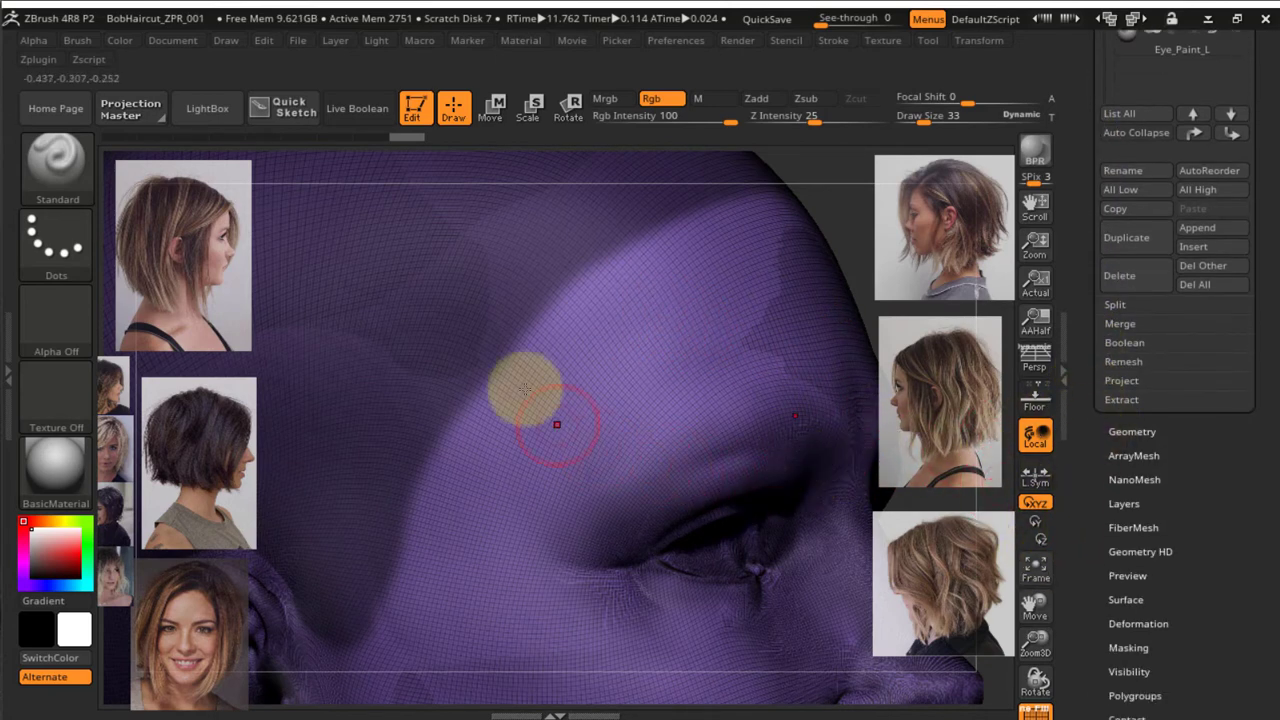
{"action": "left_click", "coordinate": [1138, 430]}
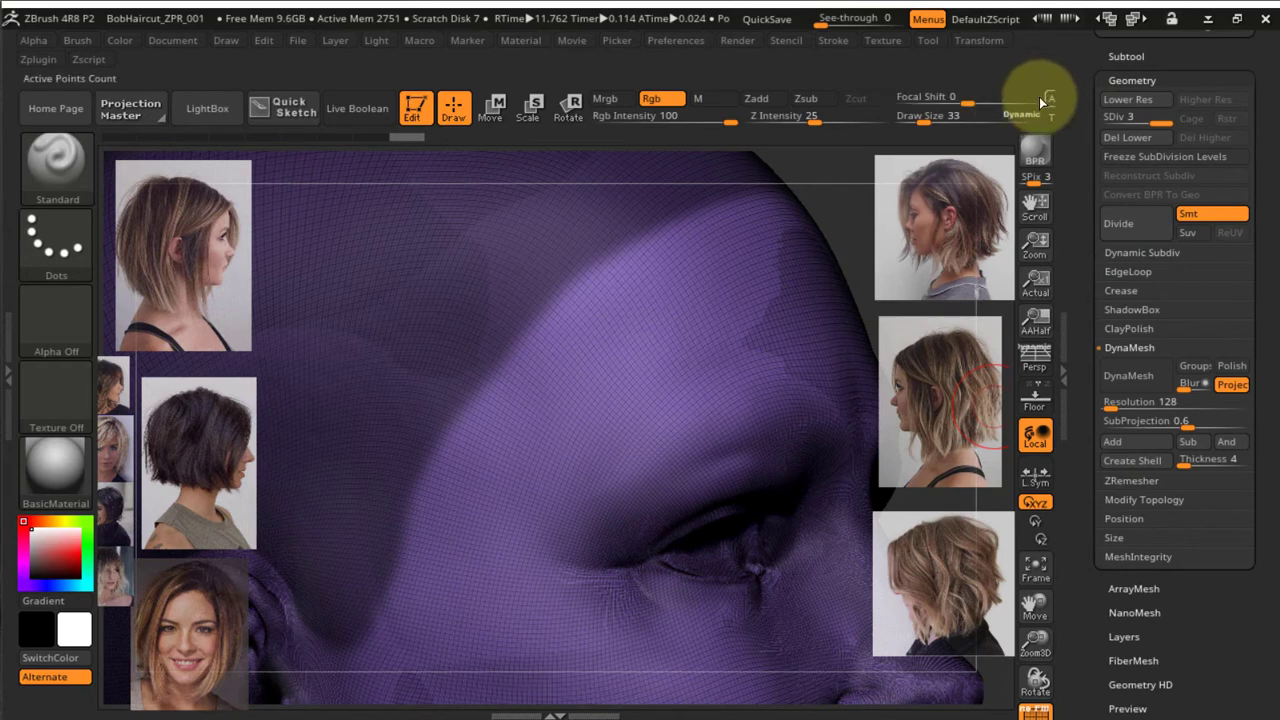
{"action": "left_click", "coordinate": [1065, 383]}
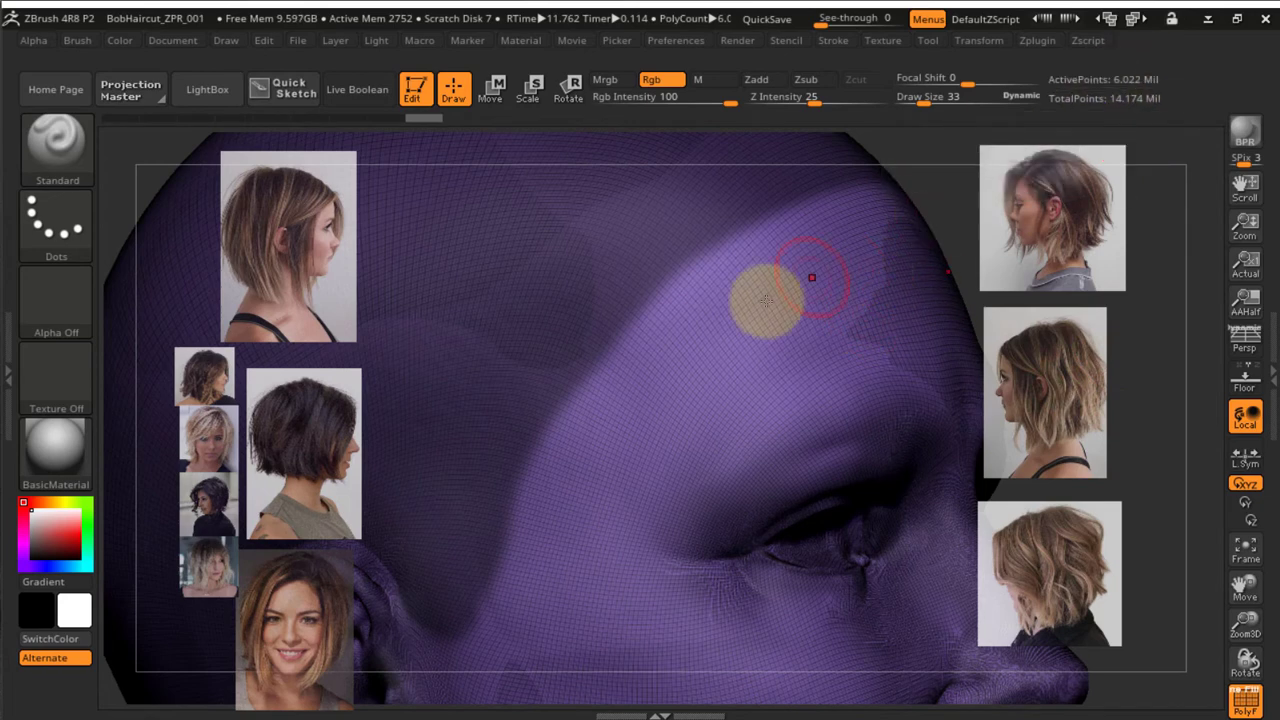
{"action": "left_click", "coordinate": [1272, 374]}
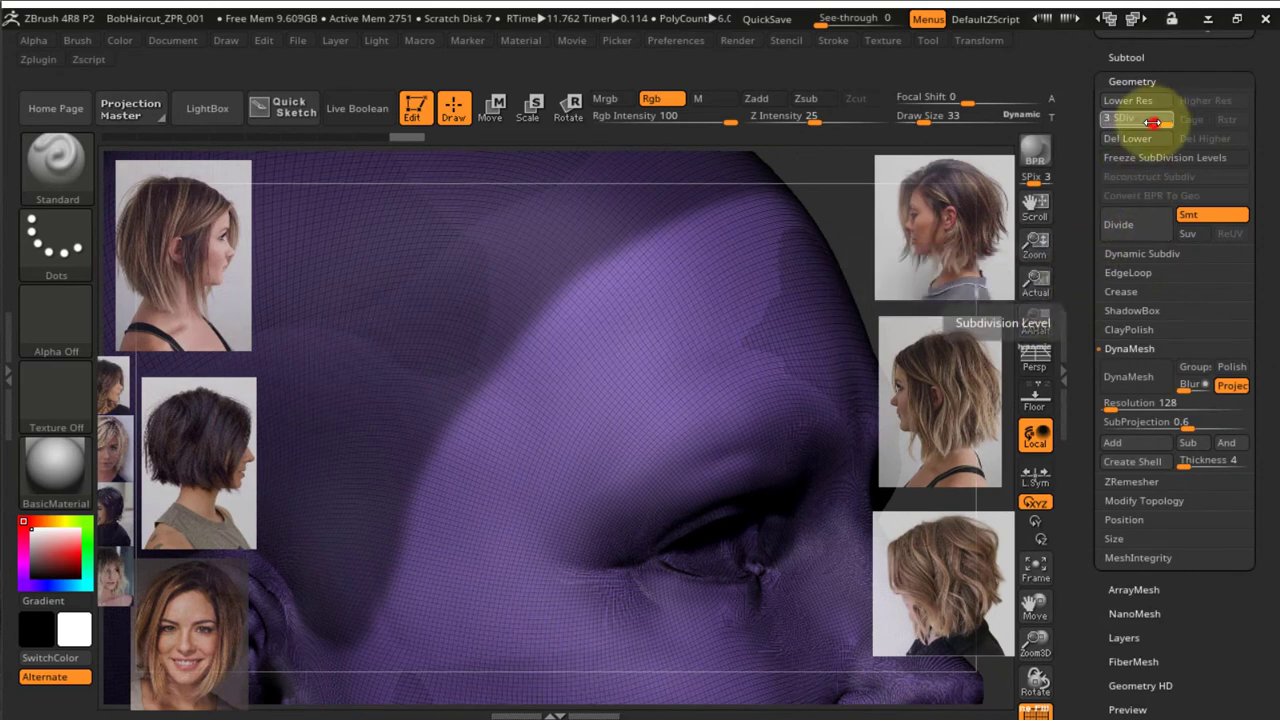
Lower the Wig to subdivision level 1 and try to delete its higher subdivision levels
{"action": "left_click_drag", "start_coordinate": [1153, 122], "coordinate": [1127, 126]}
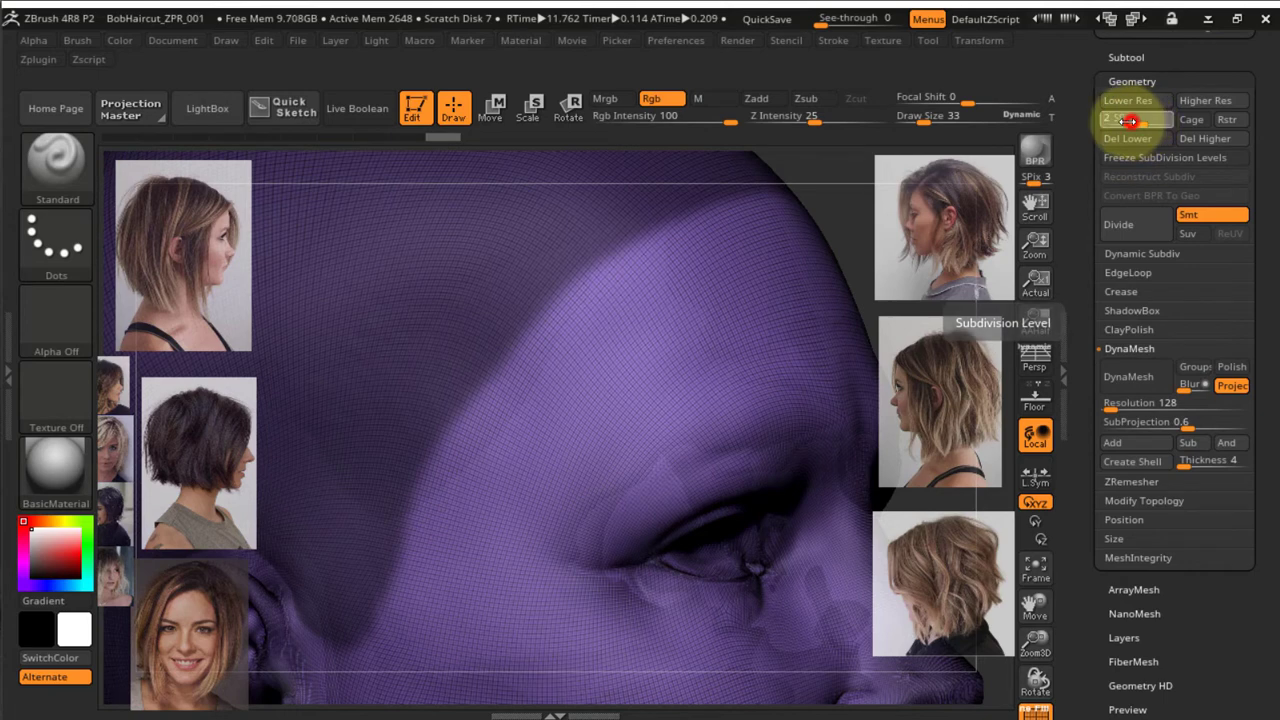
{"action": "left_click_drag", "start_coordinate": [1127, 124], "coordinate": [1112, 122]}
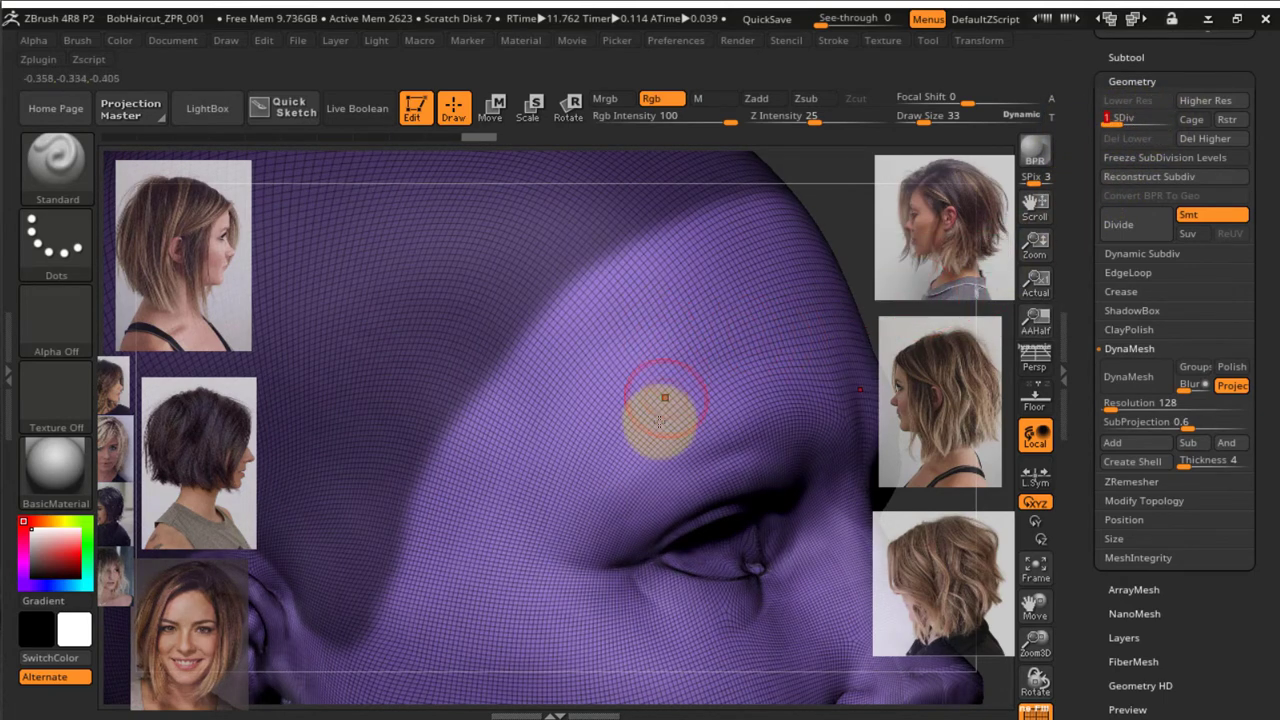
{"action": "left_click", "coordinate": [1209, 136]}
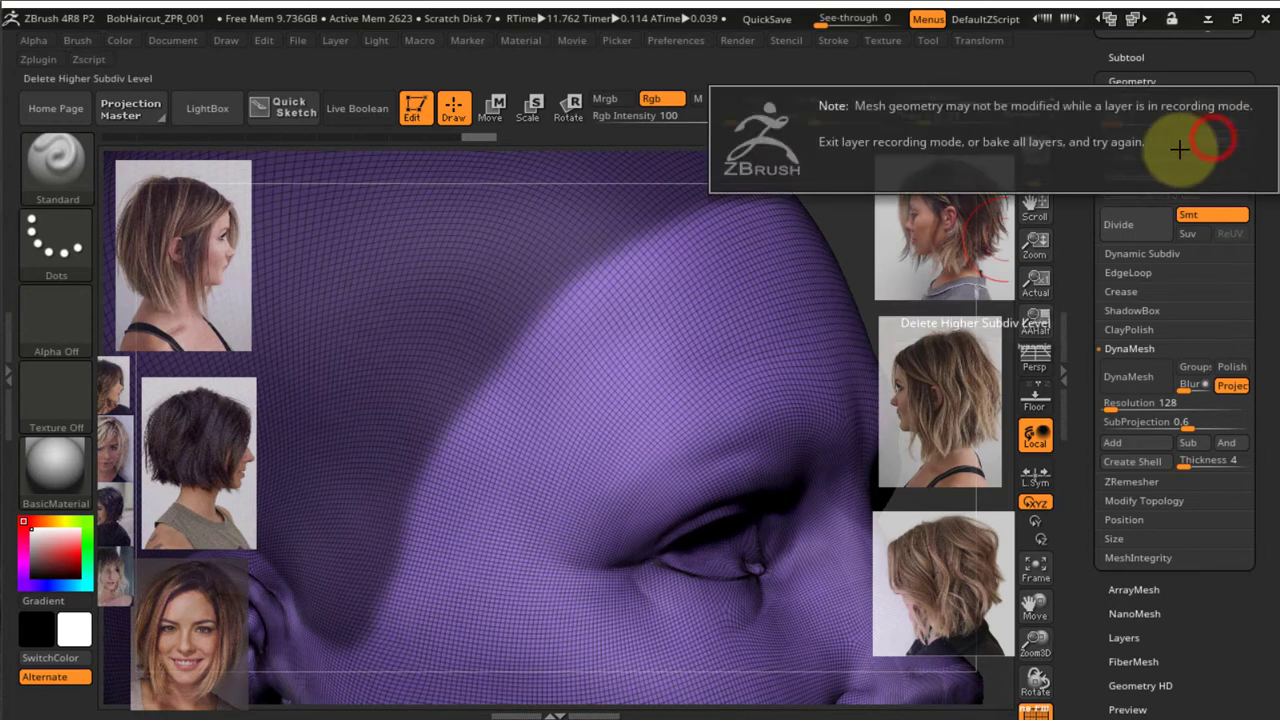
{"action": "left_click", "coordinate": [854, 236]}
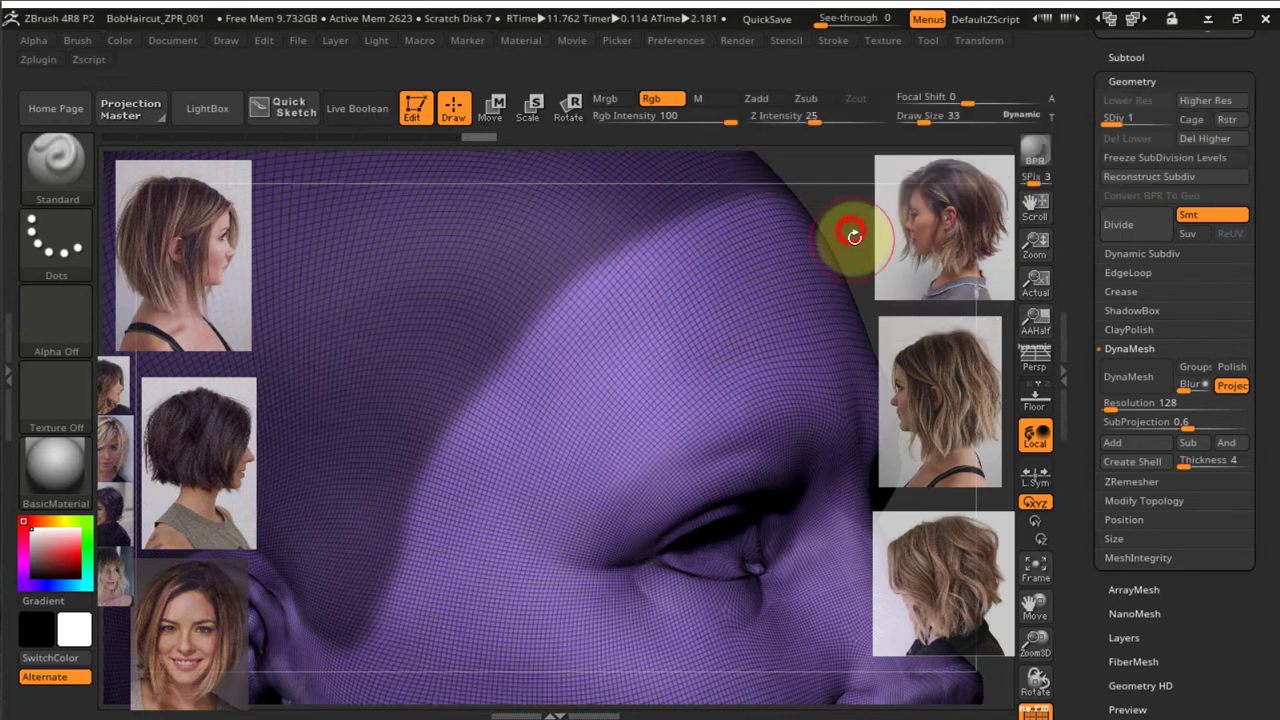
Convert the masked scalp area of the Wig into its own polygroup
{"action": "right_click_drag", "start_coordinate": [743, 328], "coordinate": [747, 238], "text": "ctrl"}
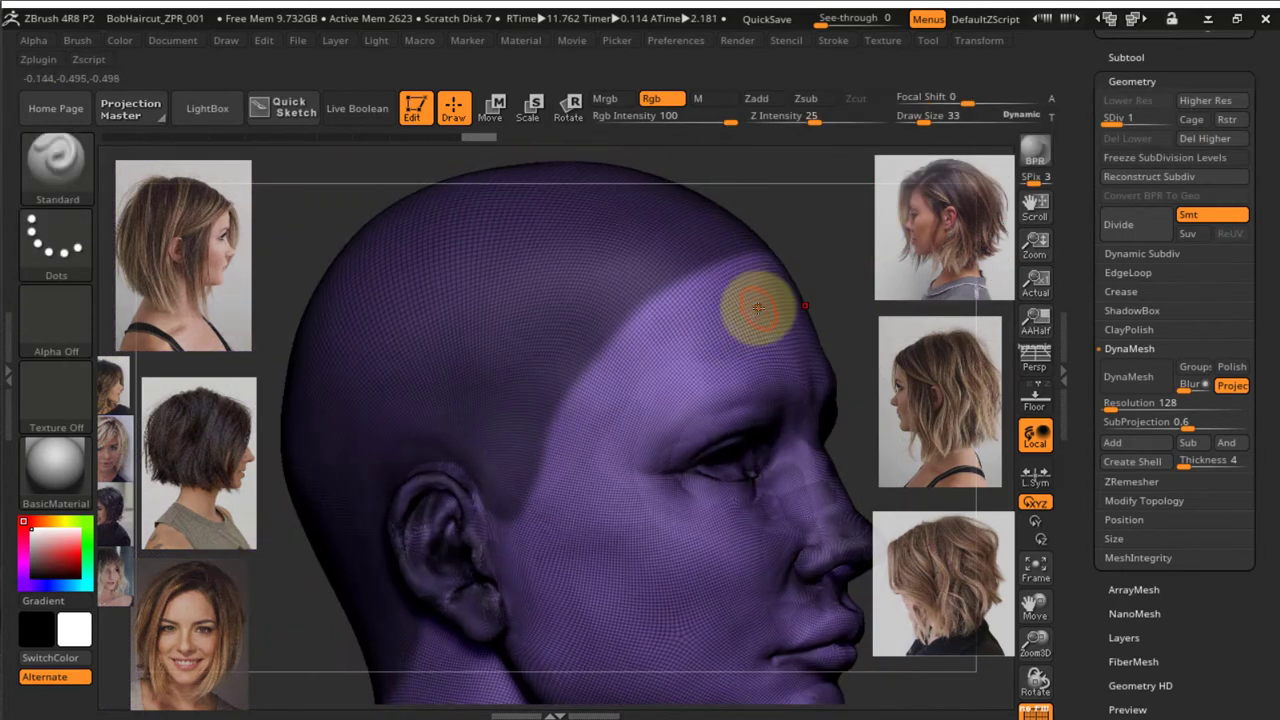
{"action": "key", "text": "ctrl+w"}
{"action": "right_click_drag", "start_coordinate": [760, 303], "coordinate": [798, 250], "text": "alt"}
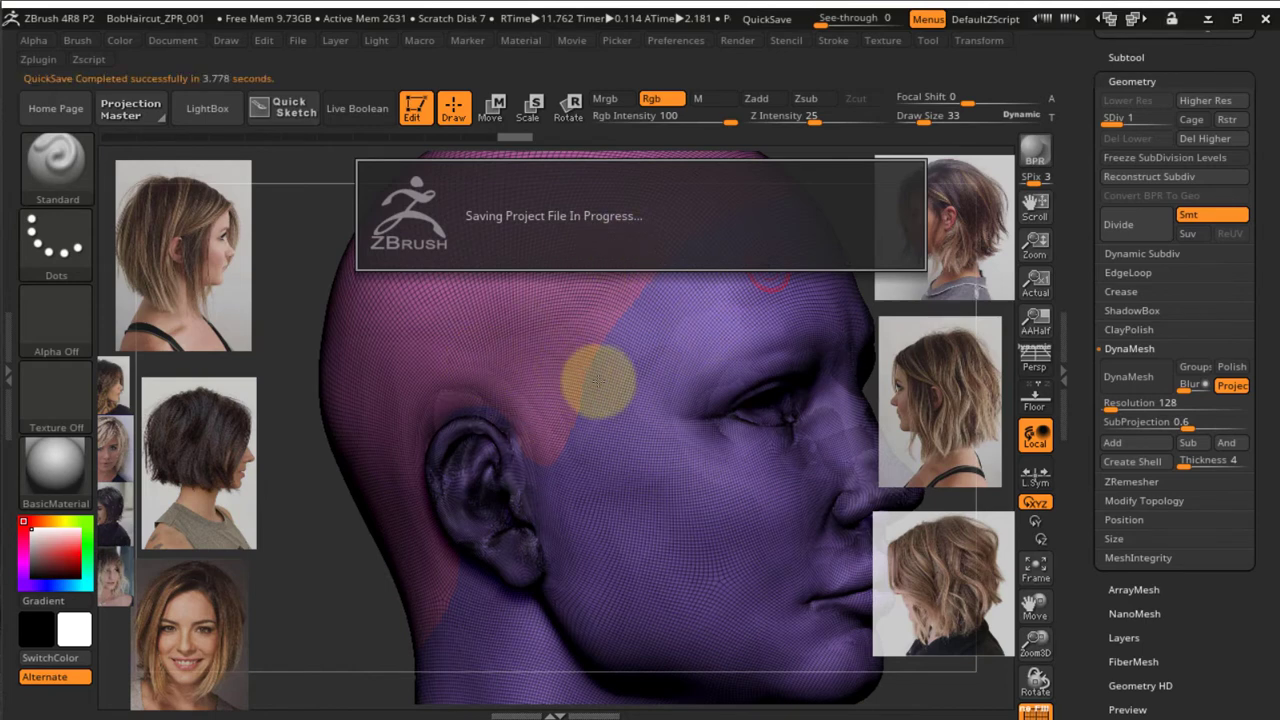
{"action": "right_click_drag", "start_coordinate": [645, 438], "coordinate": [632, 357], "text": "ctrl"}
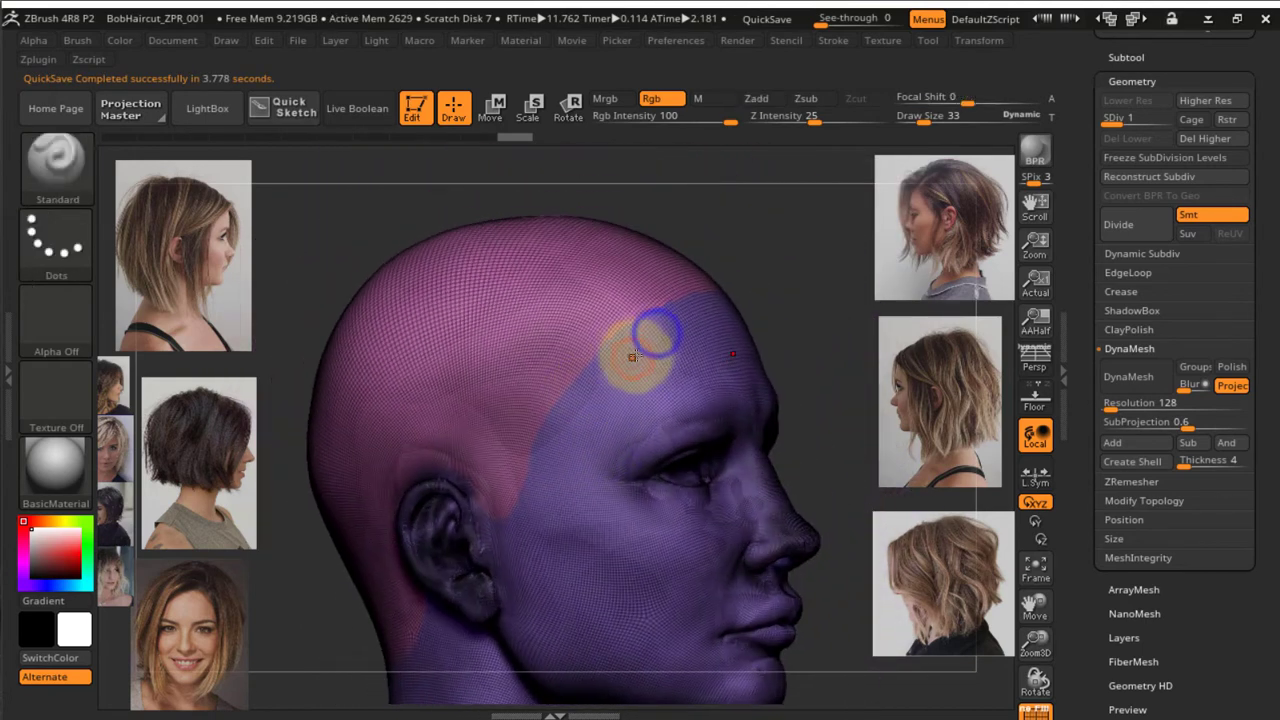
Retry deleting the higher subdivision levels, and delete the Noise layer from the Wig's layers
{"action": "left_click", "coordinate": [1207, 139]}
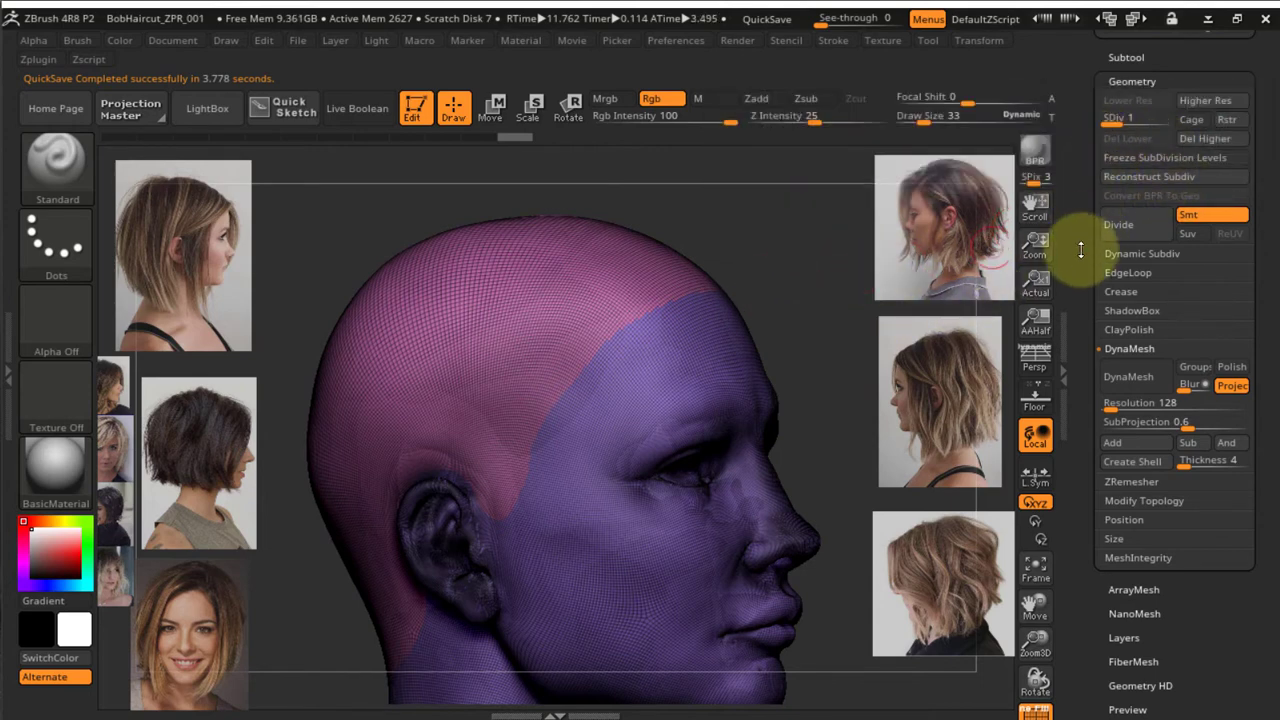
{"action": "left_click_drag", "start_coordinate": [1080, 263], "coordinate": [1071, 157]}
{"action": "left_click_drag", "start_coordinate": [1105, 450], "coordinate": [1088, 534]}
{"action": "left_click", "coordinate": [1121, 352]}
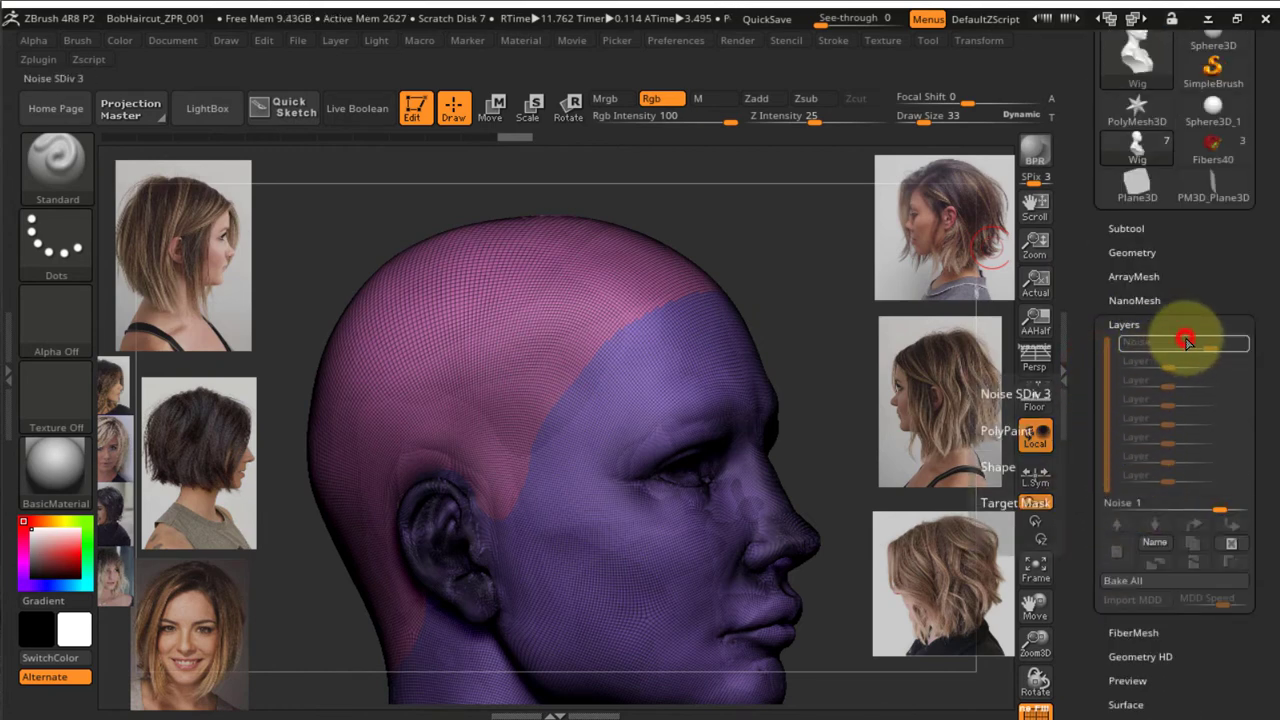
{"action": "left_click", "coordinate": [1231, 543]}
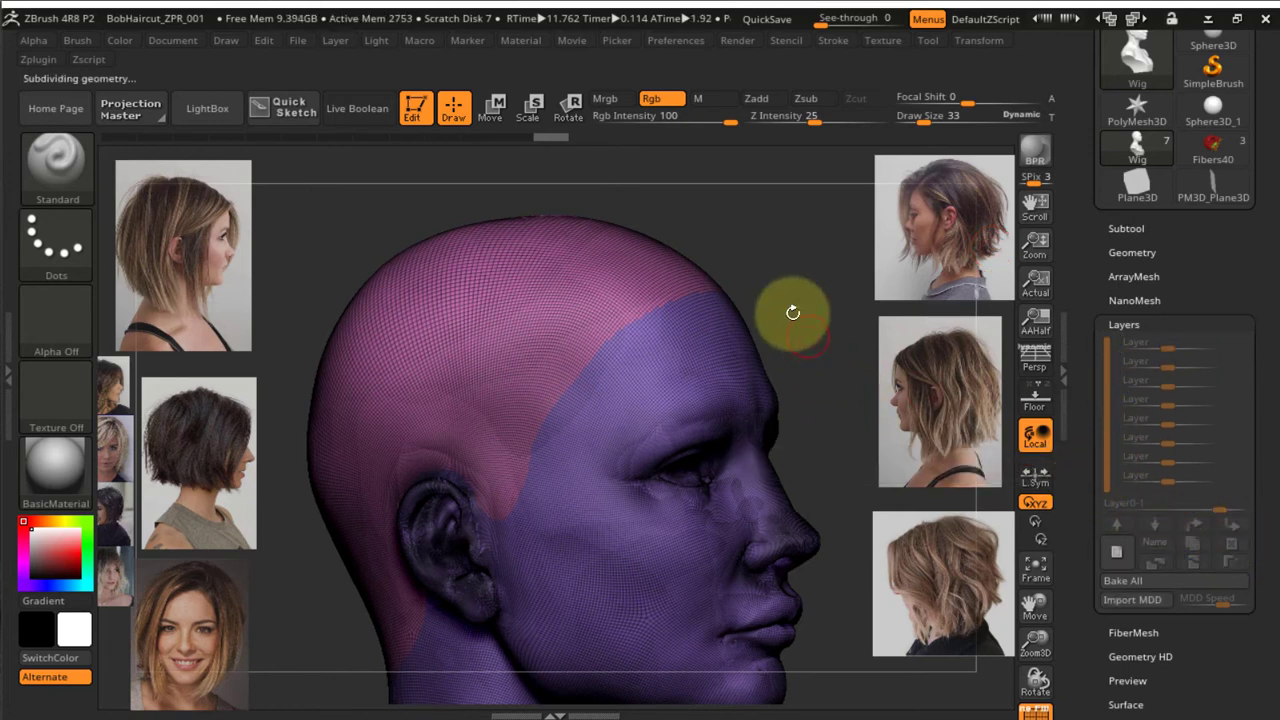
Delete all of the Wig's subdivision levels above level 1
{"action": "left_click_drag", "start_coordinate": [796, 250], "coordinate": [860, 240]}
{"action": "left_click_drag", "start_coordinate": [1085, 205], "coordinate": [1082, 352]}
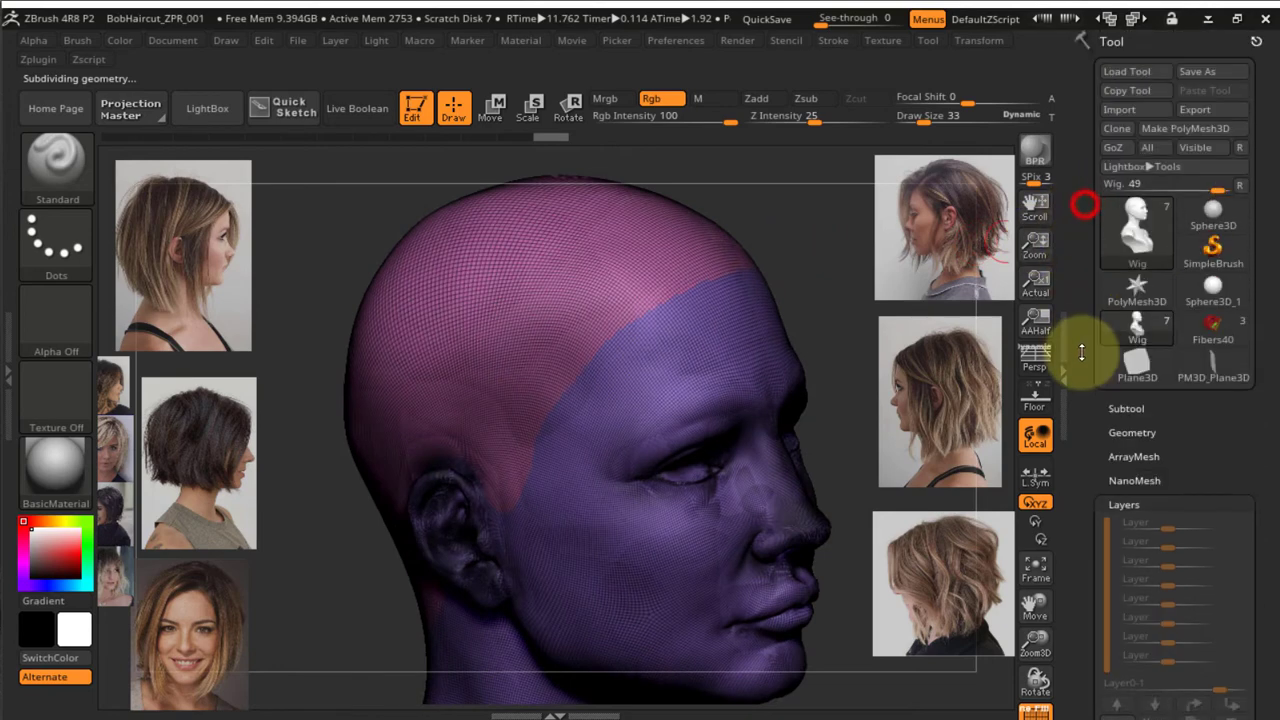
{"action": "left_click", "coordinate": [1144, 435]}
{"action": "left_click_drag", "start_coordinate": [1092, 399], "coordinate": [1095, 296]}
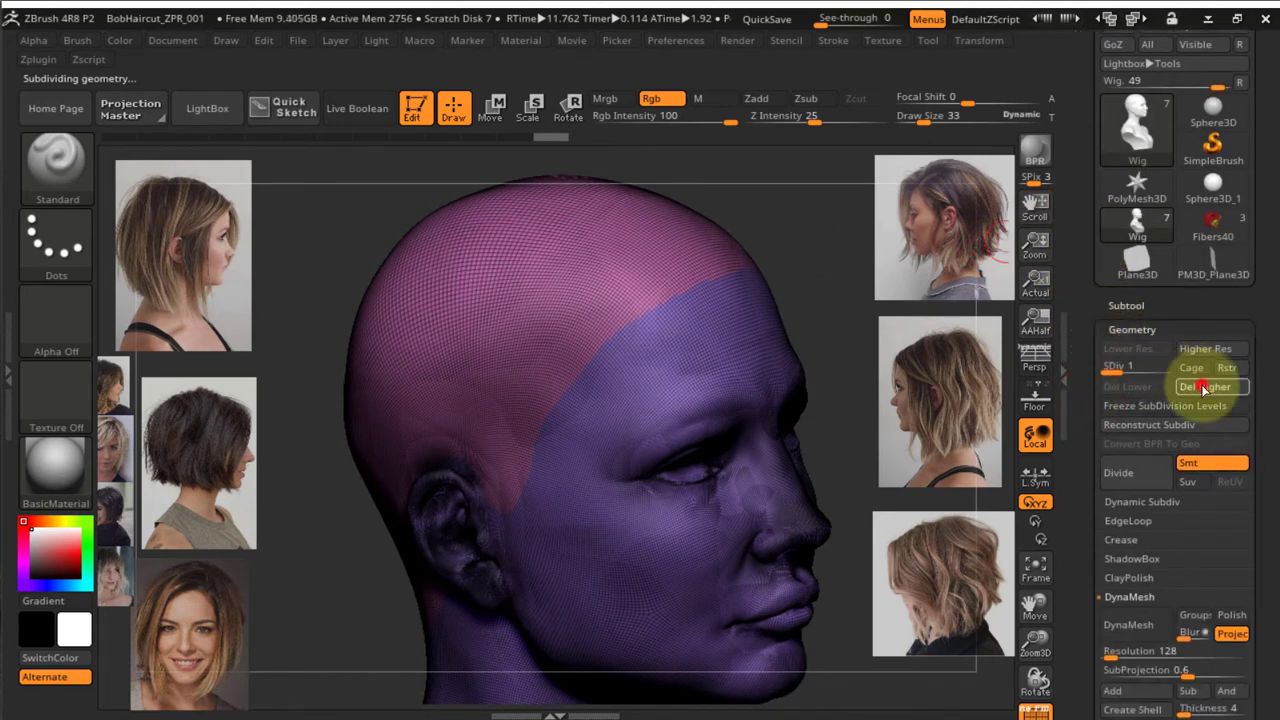
{"action": "left_click", "coordinate": [1203, 389]}
{"action": "mouse_move", "coordinate": [737, 347]}
{"action": "right_mouse_down"}
{"action": "mouse_move", "coordinate": [728, 268]}
{"action": "mouse_move", "coordinate": [540, 368]}
{"action": "right_mouse_up"}
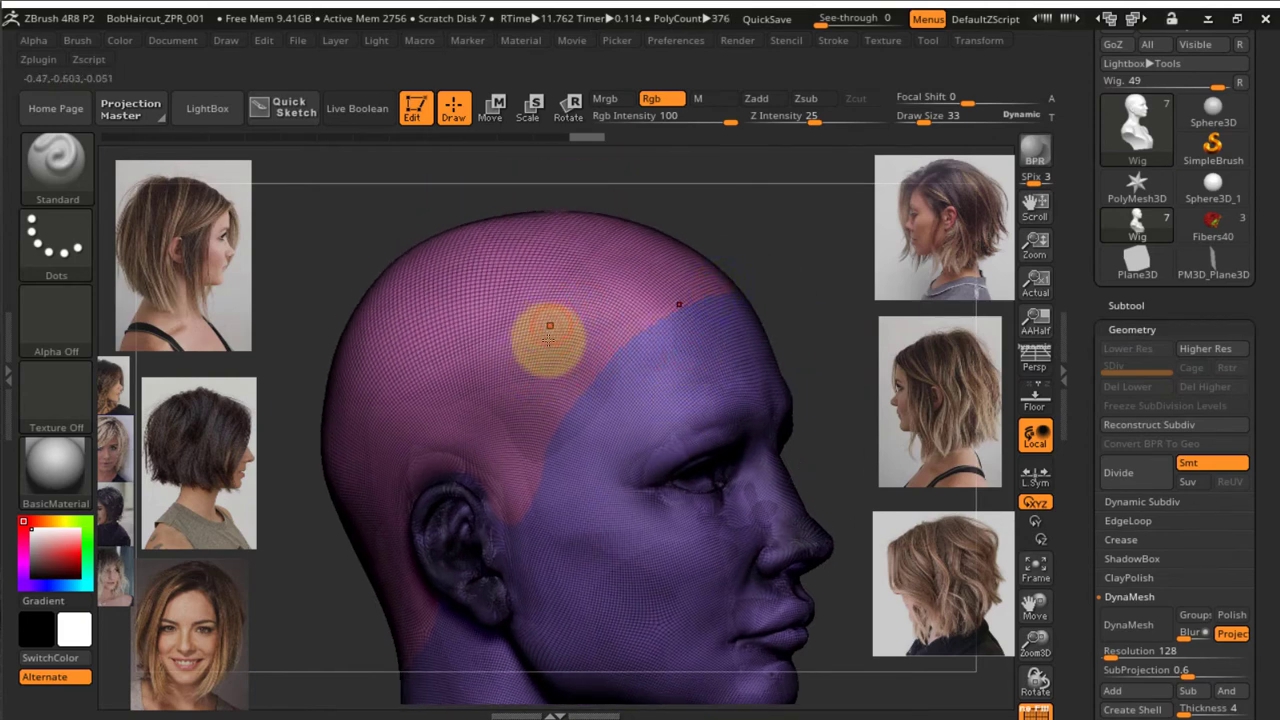
{"action": "right_click_drag", "start_coordinate": [605, 450], "coordinate": [574, 363]}
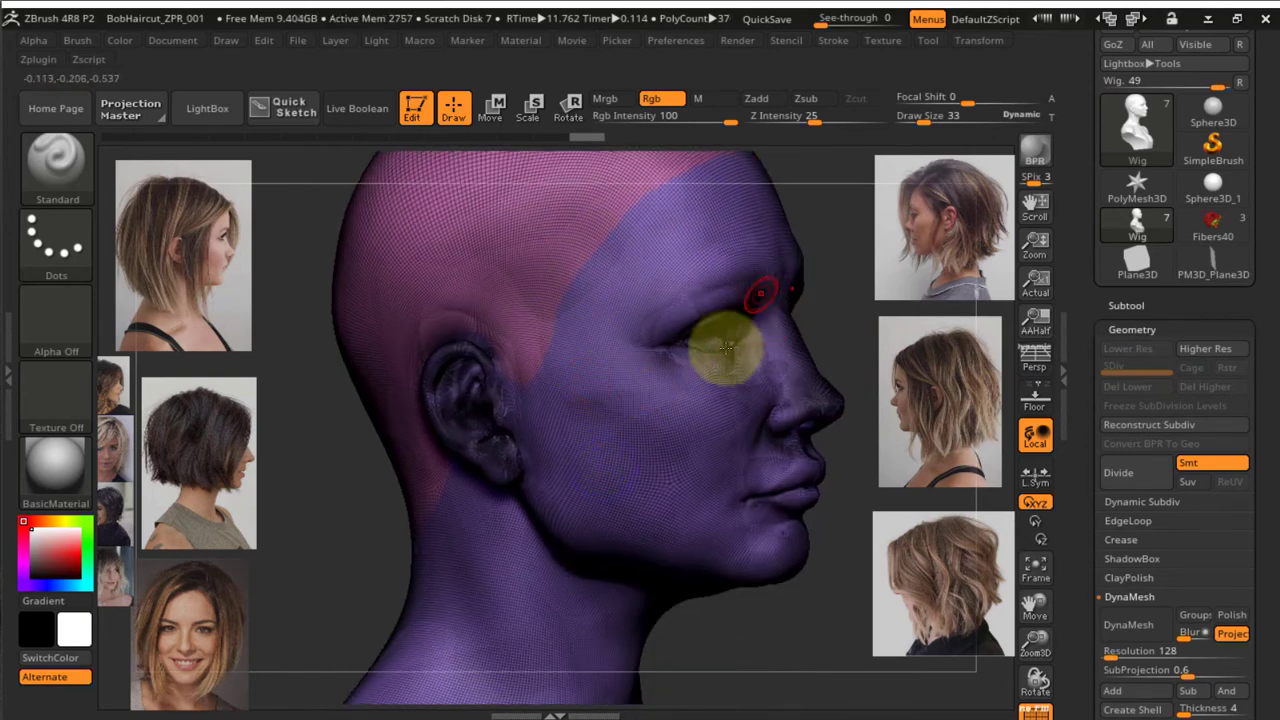
{"action": "right_click_drag", "start_coordinate": [703, 357], "coordinate": [634, 443]}
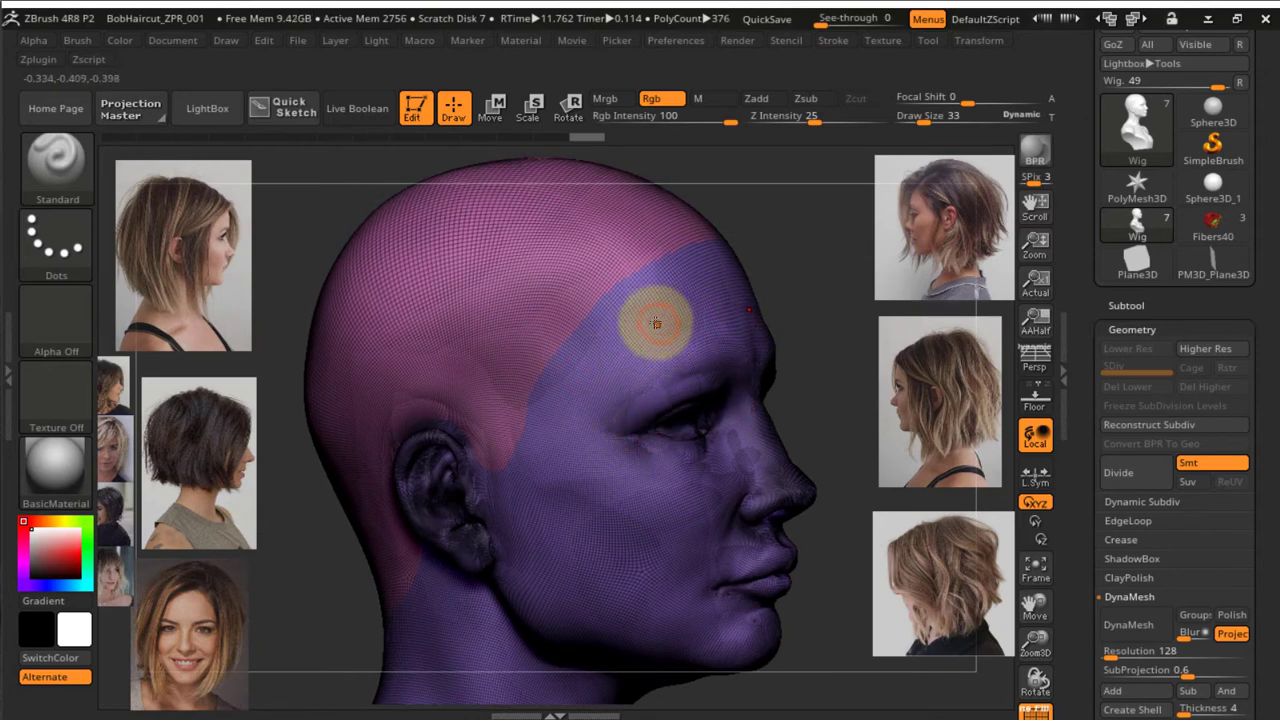
Isolate the scalp polygroup to inspect its jagged hairline edge, and bring back the full head
{"action": "key", "text": "ctrl+shift"}
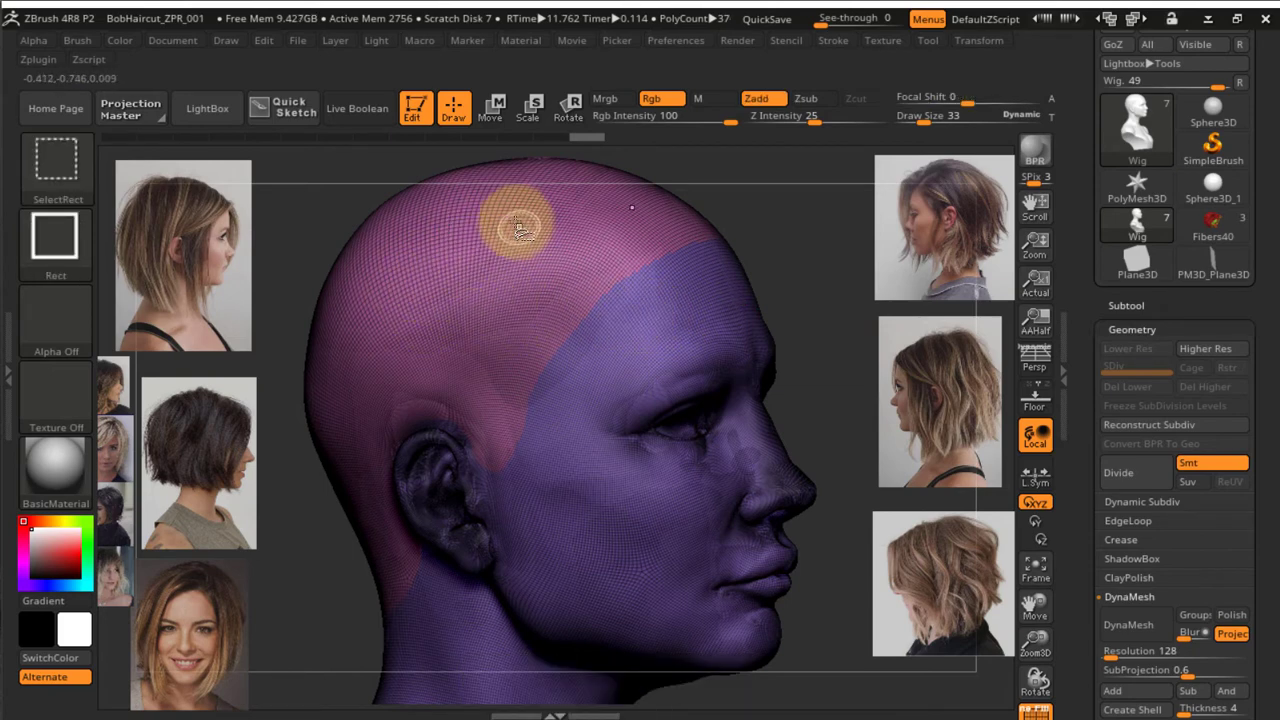
{"action": "left_click", "coordinate": [484, 238], "text": "ctrl+shift"}
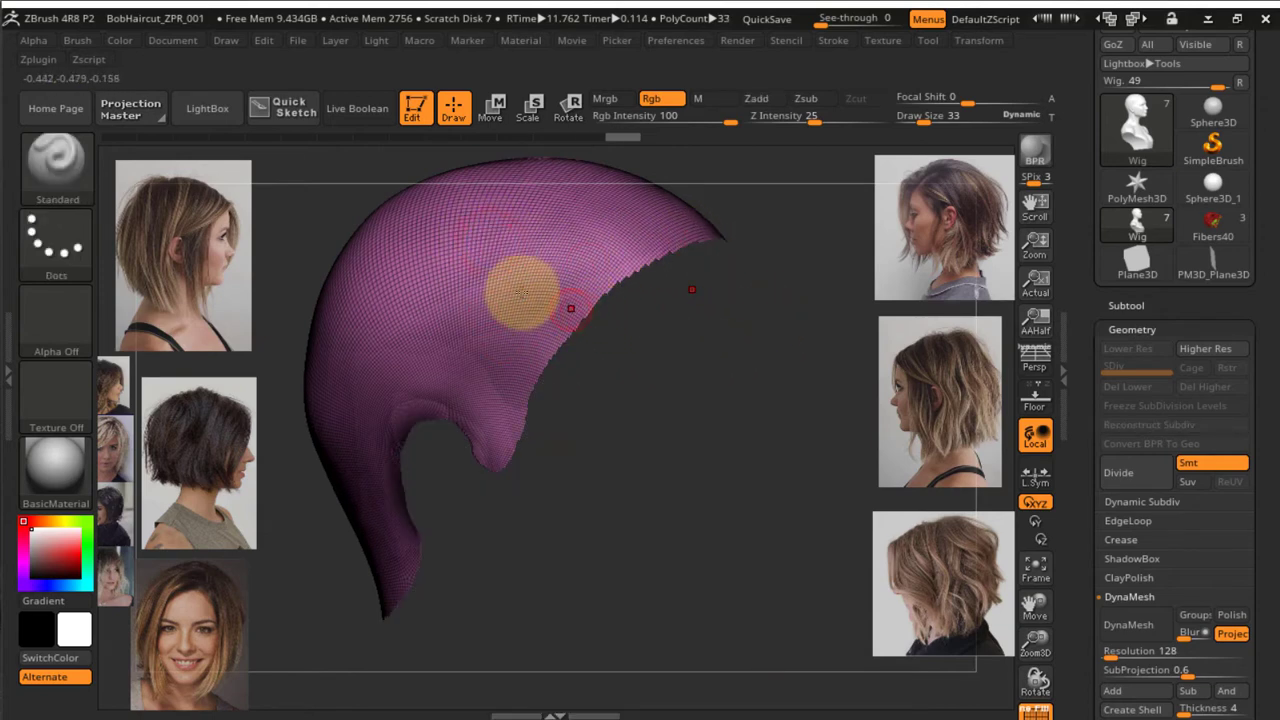
{"action": "right_click_drag", "start_coordinate": [479, 248], "coordinate": [495, 325], "text": "ctrl"}
{"action": "right_click_drag", "start_coordinate": [531, 286], "coordinate": [537, 446], "text": "alt"}
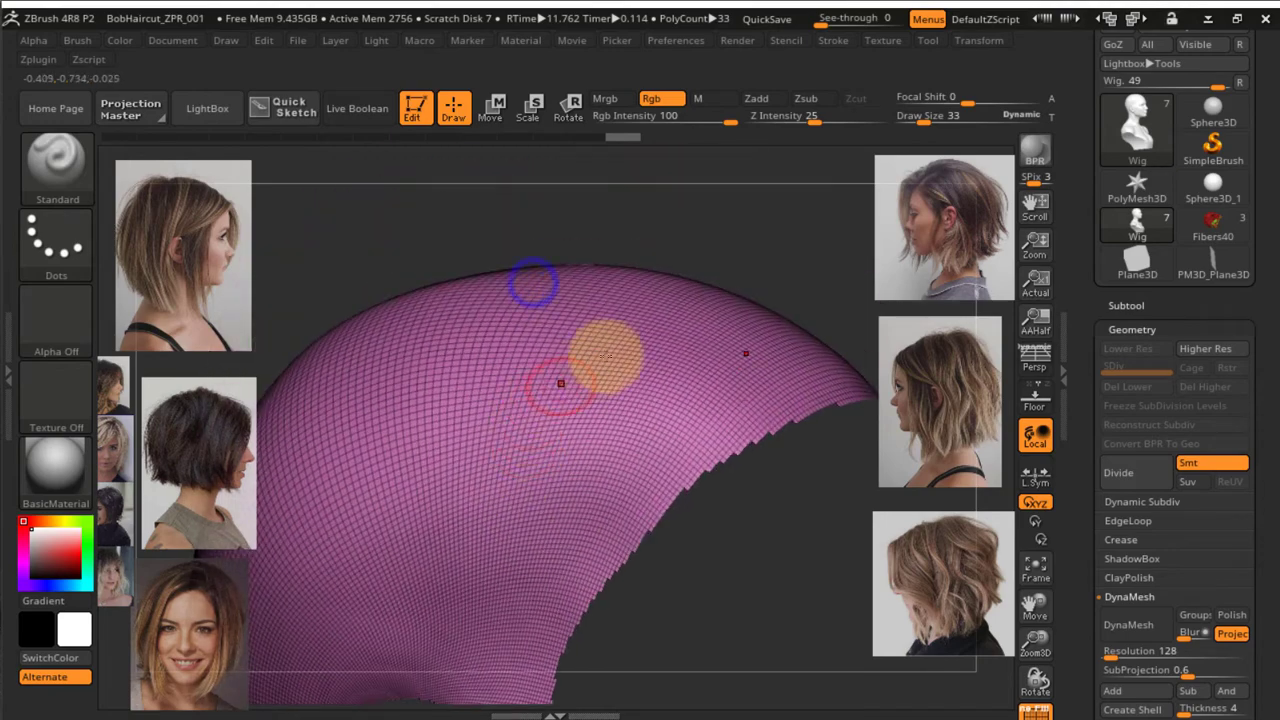
{"action": "left_click", "coordinate": [805, 235], "text": "ctrl+shift"}
Hide the scalp polygroup so only the face and neck show, and reveal the whole head again
{"action": "right_click_drag", "start_coordinate": [448, 409], "coordinate": [514, 432], "text": "ctrl"}
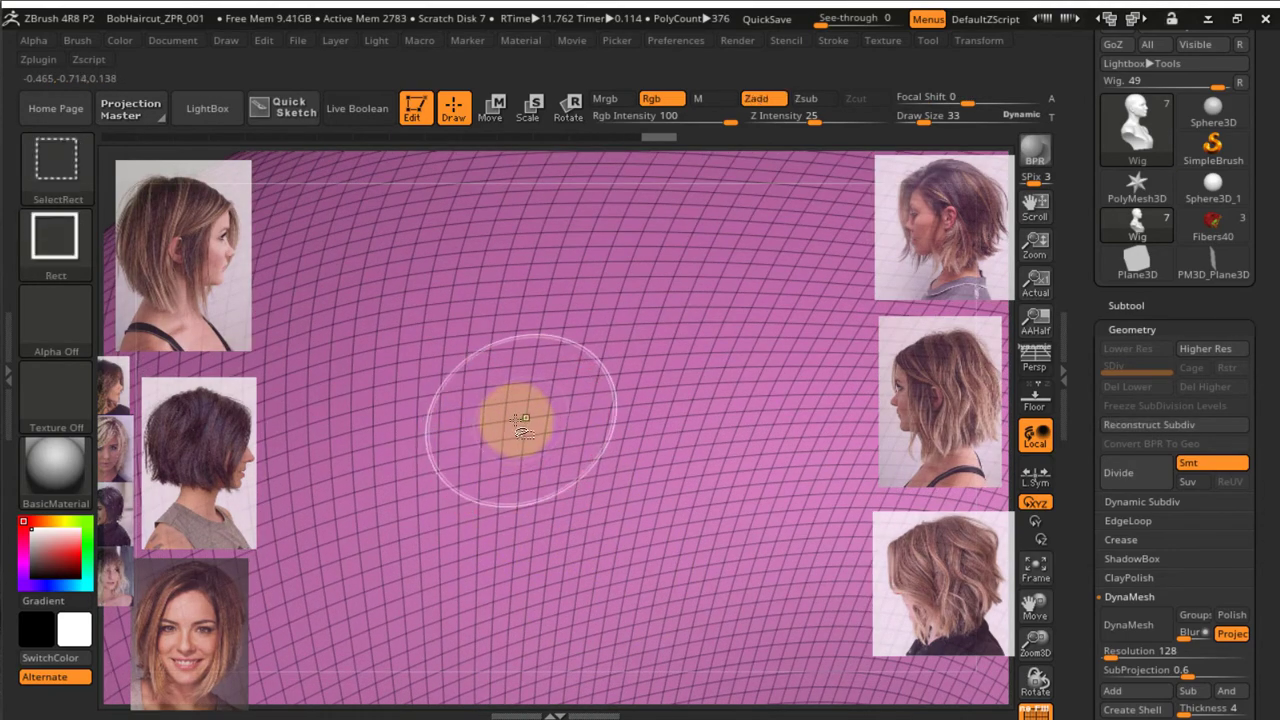
{"action": "left_click", "coordinate": [527, 420], "text": "ctrl+shift"}
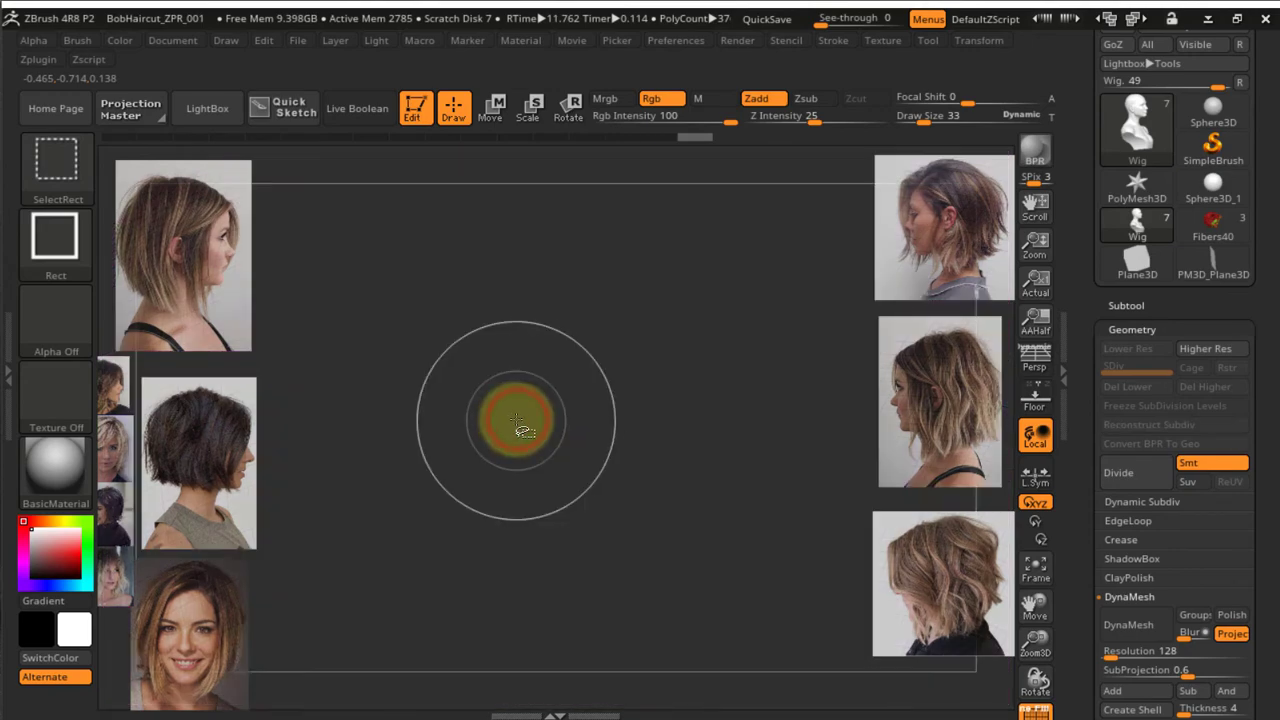
{"action": "right_click_drag", "start_coordinate": [557, 427], "coordinate": [568, 360], "text": "ctrl"}
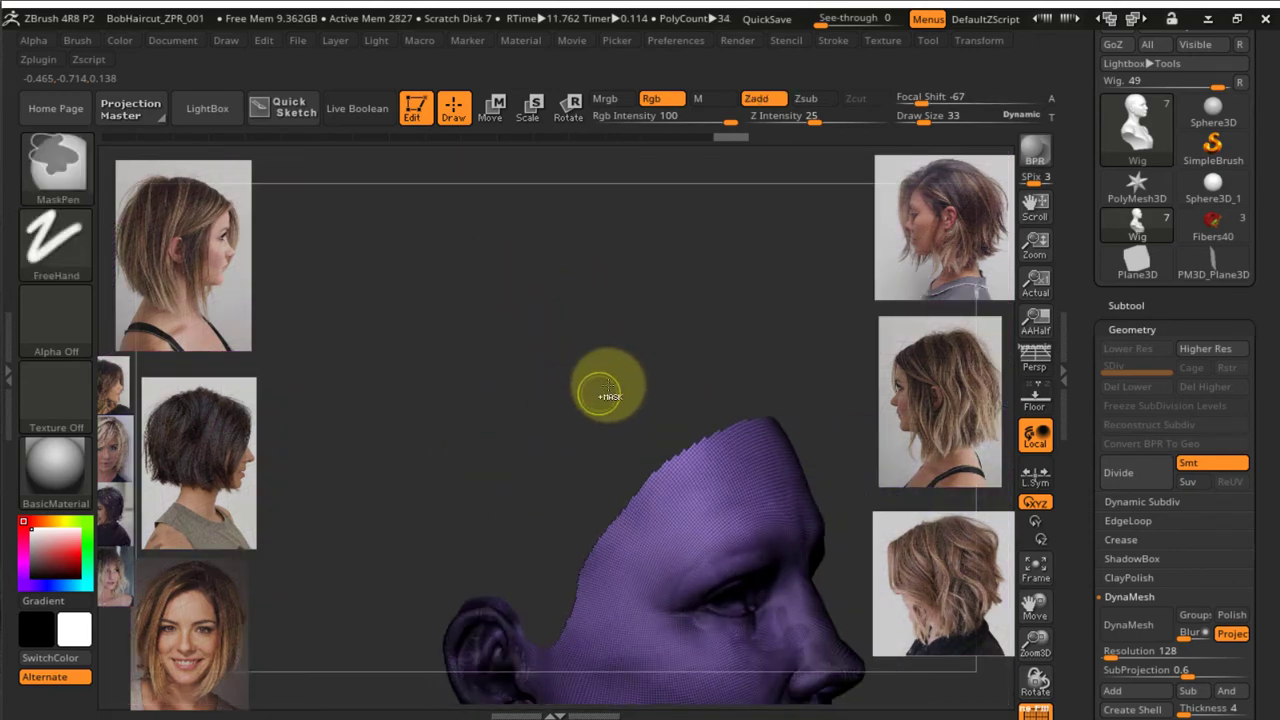
{"action": "left_click", "coordinate": [734, 286], "text": "ctrl+shift"}
{"action": "right_click_drag", "start_coordinate": [549, 303], "coordinate": [568, 196], "text": "alt"}
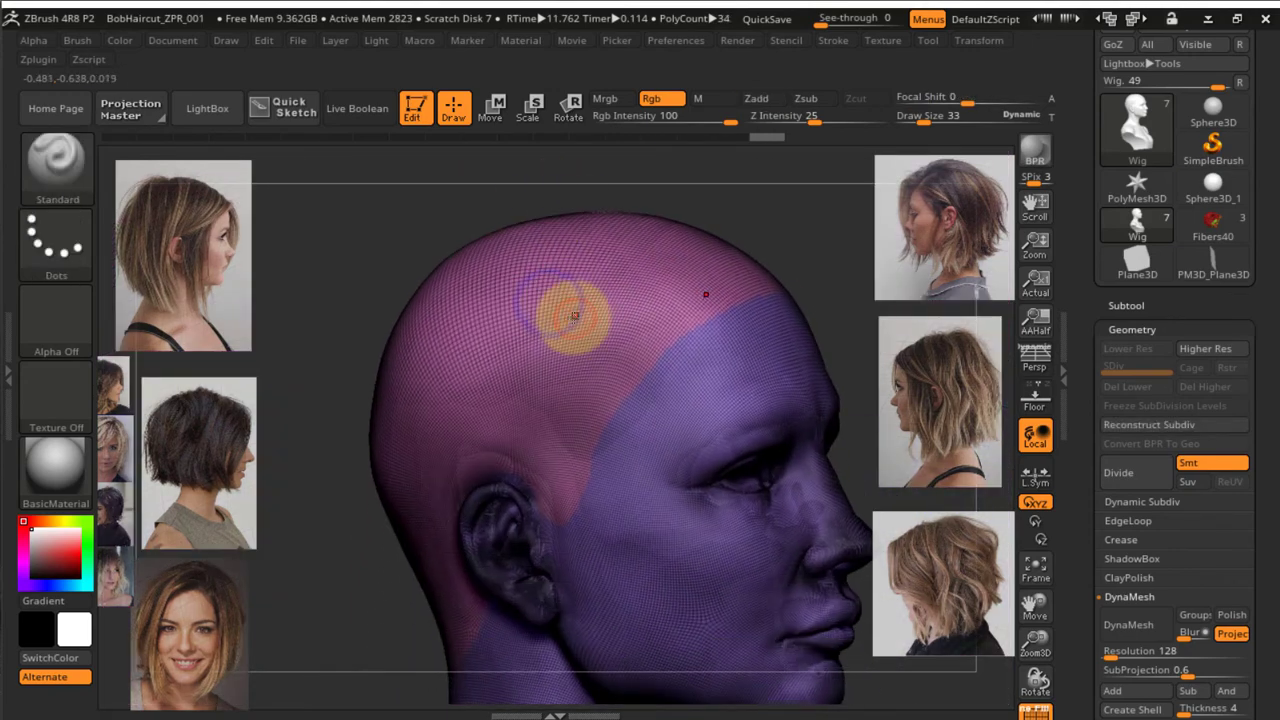
Isolate a small rectangular patch of scalp polygons above the ear, and unhide the rest of the head
{"action": "right_click_drag", "start_coordinate": [580, 320], "coordinate": [556, 386]}
{"action": "key", "text": "ctrl+shift"}
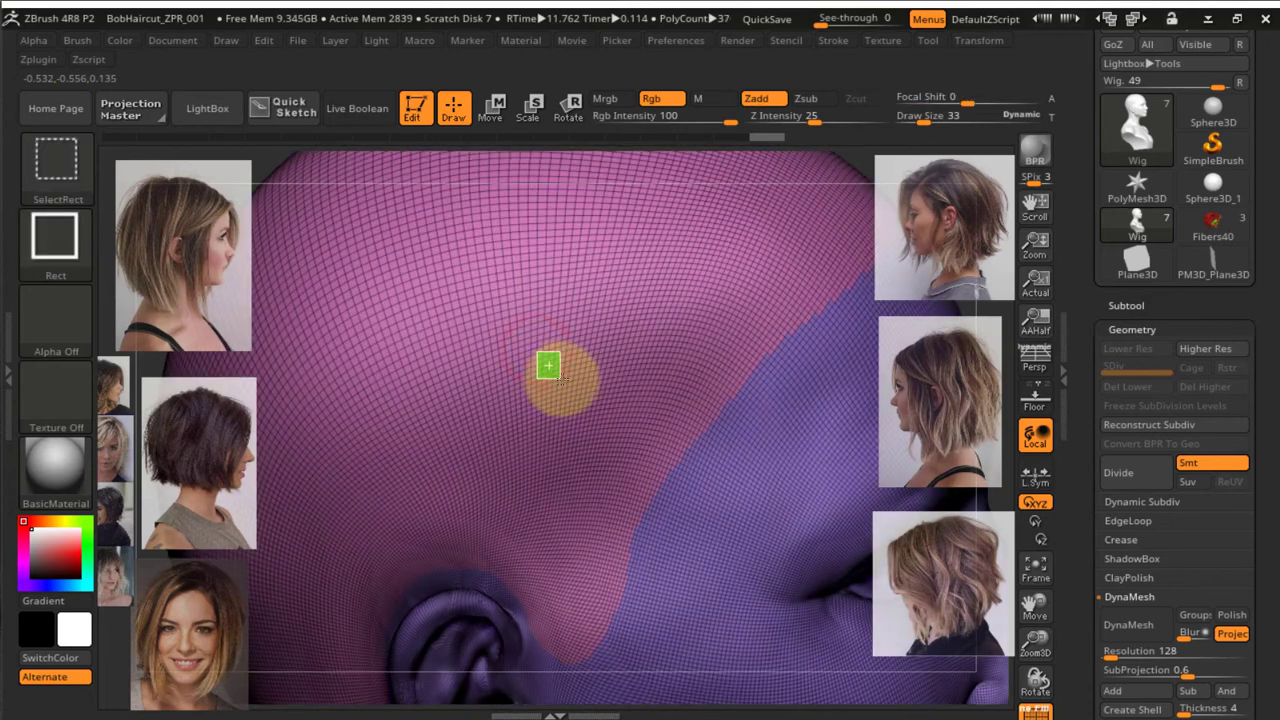
{"action": "left_click_drag", "start_coordinate": [545, 360], "coordinate": [556, 374], "text": "ctrl+shift"}
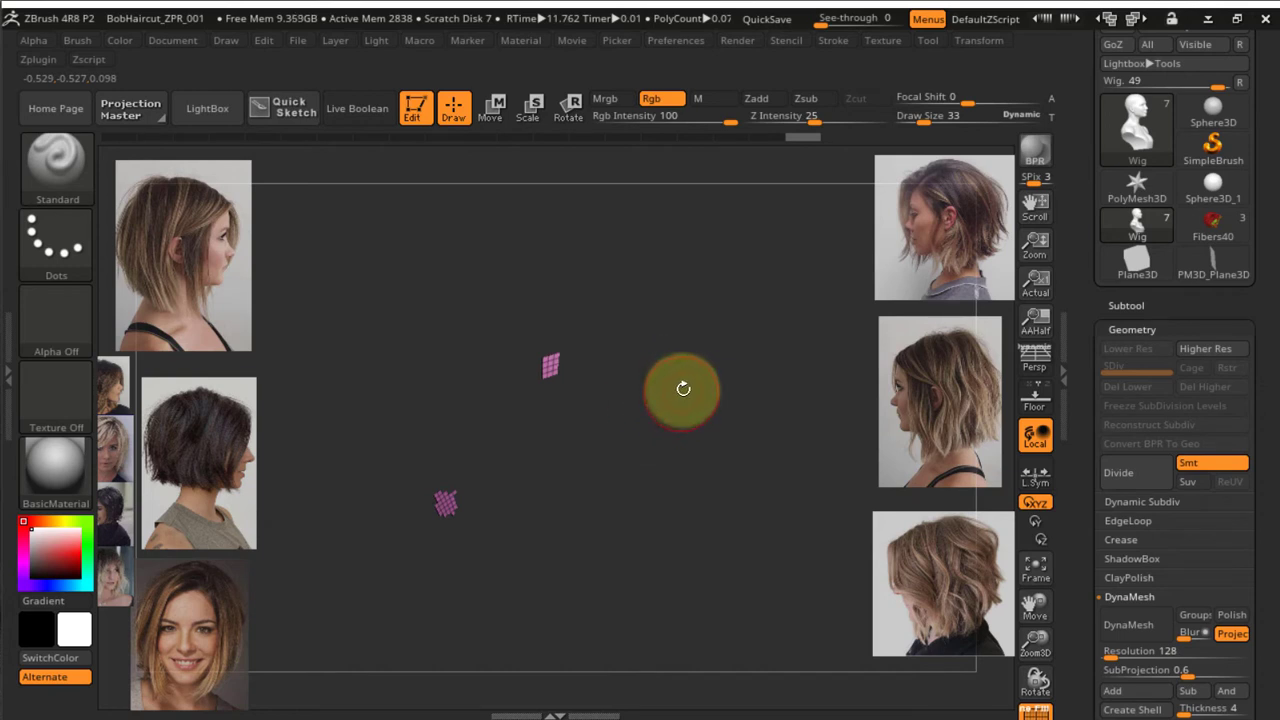
{"action": "right_click_drag", "start_coordinate": [699, 400], "coordinate": [574, 429]}
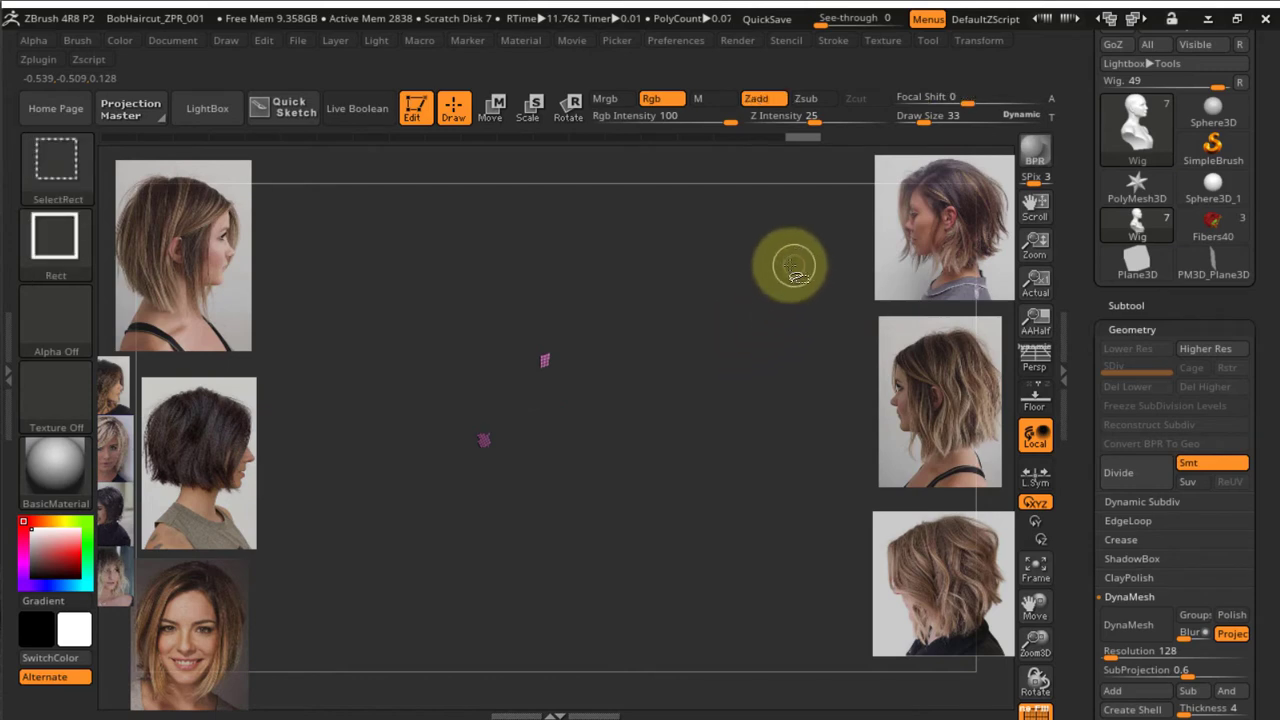
{"action": "left_click", "coordinate": [793, 282], "text": "ctrl+shift"}
{"action": "left_click_drag", "start_coordinate": [830, 244], "coordinate": [596, 320]}
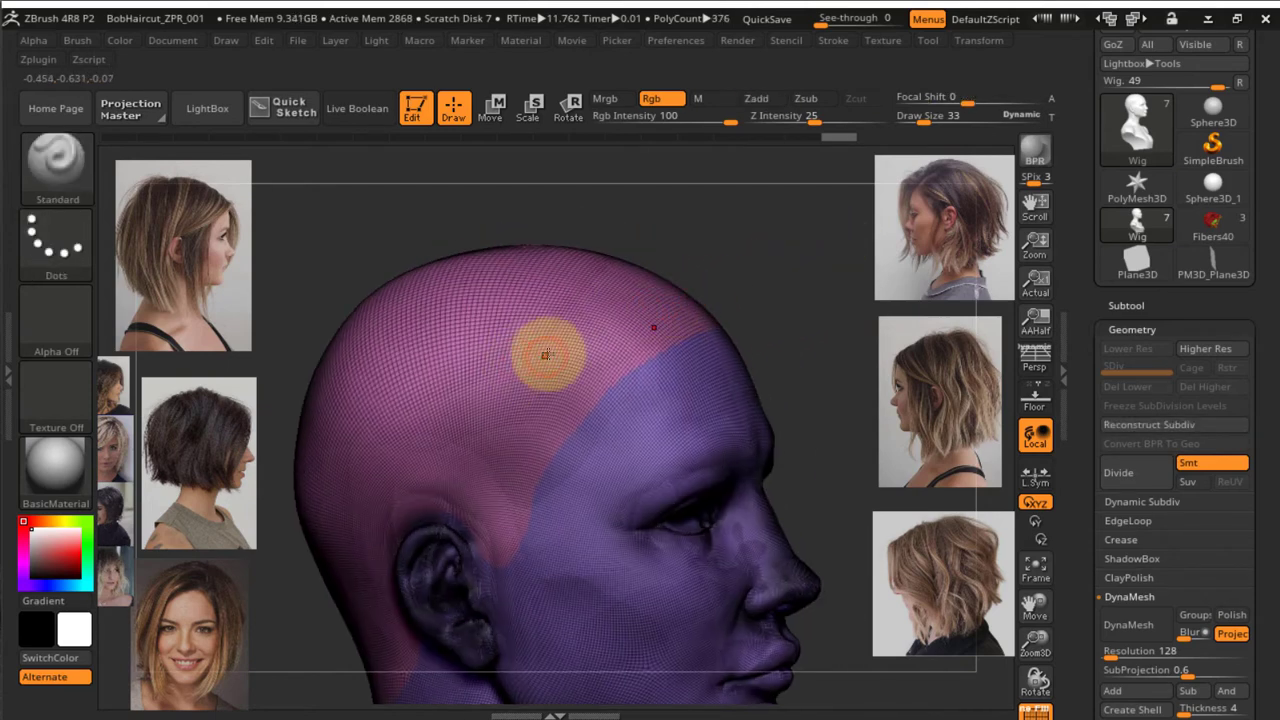
{"action": "right_click_drag", "start_coordinate": [509, 364], "coordinate": [591, 326], "text": "alt"}
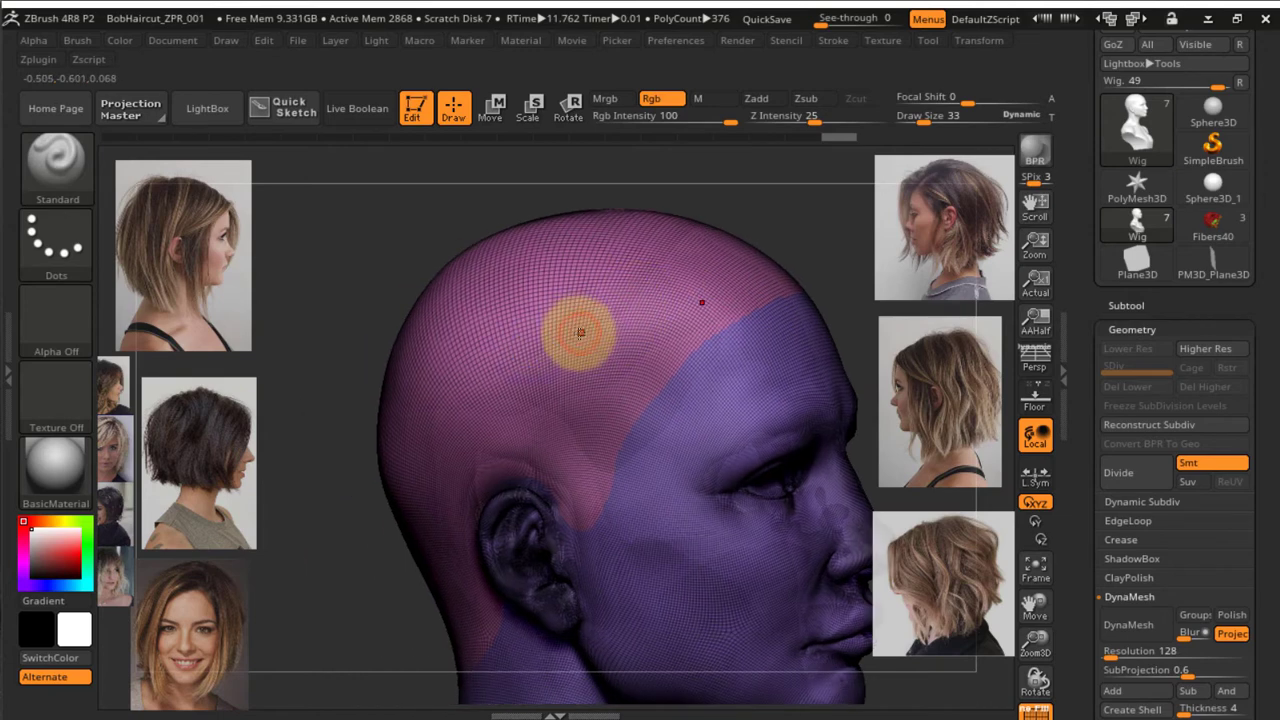
Isolate the scalp polygroup so that the face and neck polygons are hidden
{"action": "left_click", "coordinate": [590, 320], "text": "ctrl+shift"}
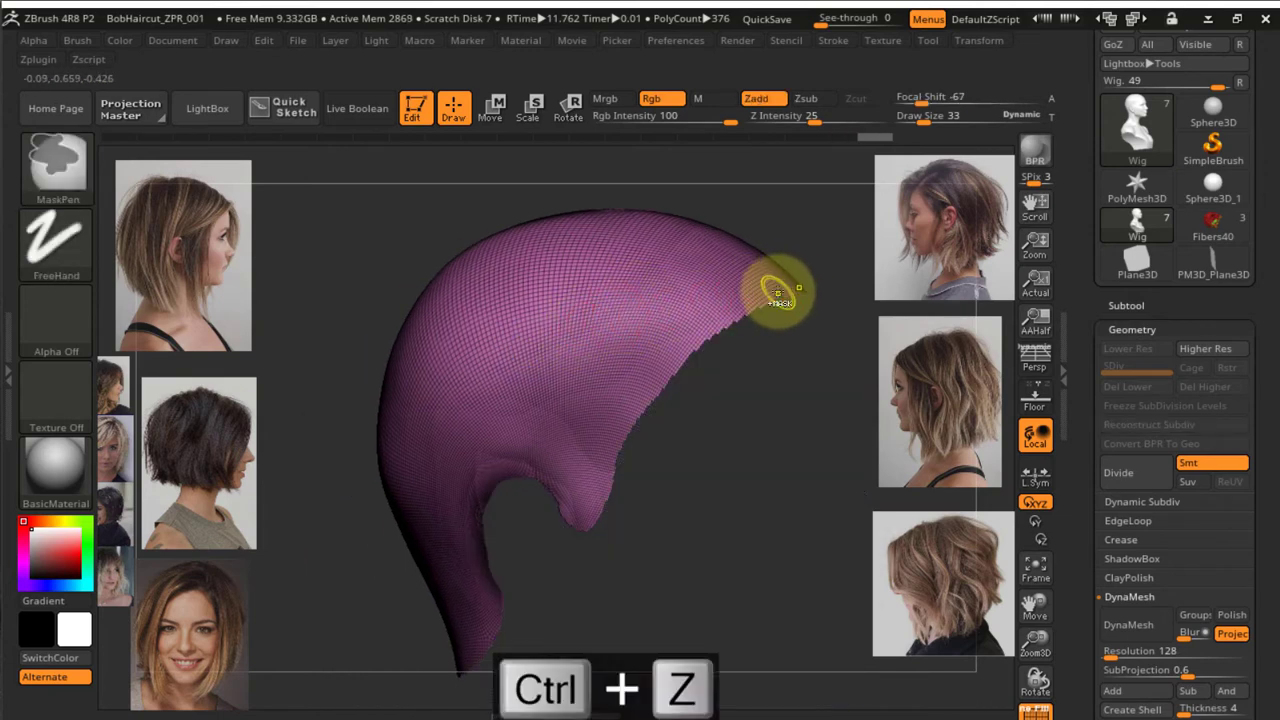
{"action": "key", "text": "ctrl+z"}
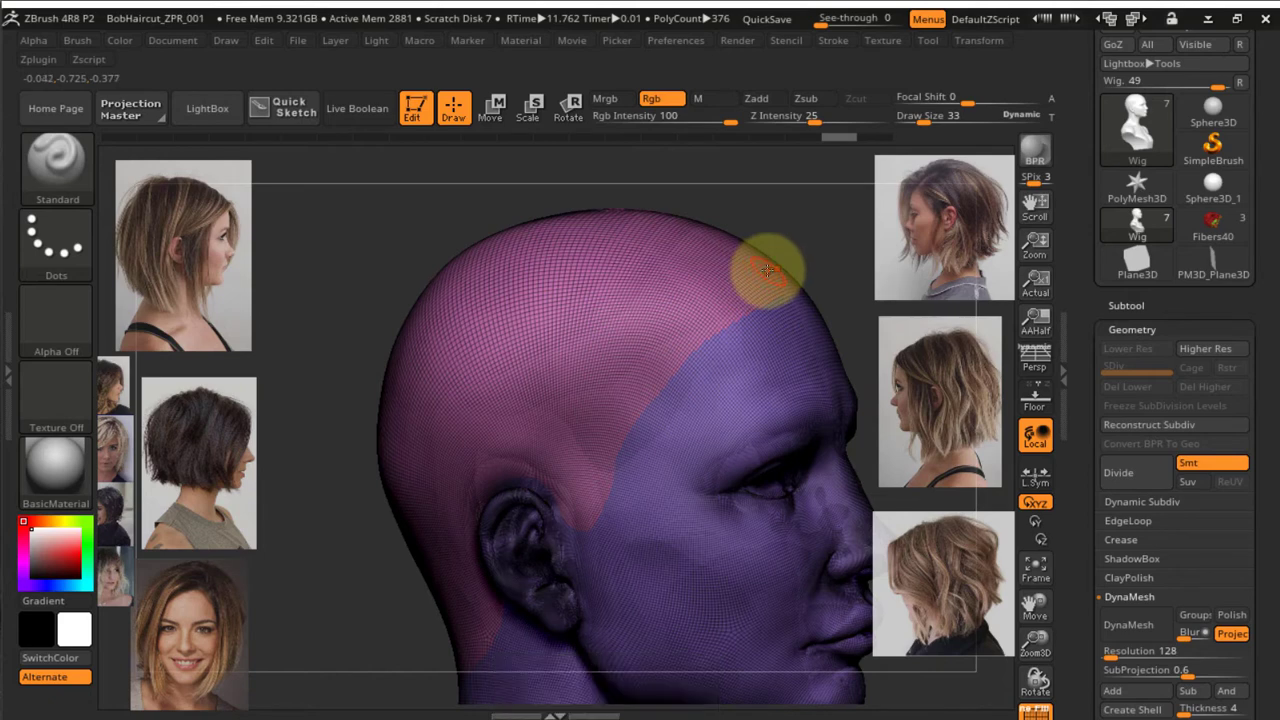
{"action": "right_click_drag", "start_coordinate": [773, 263], "coordinate": [740, 270]}
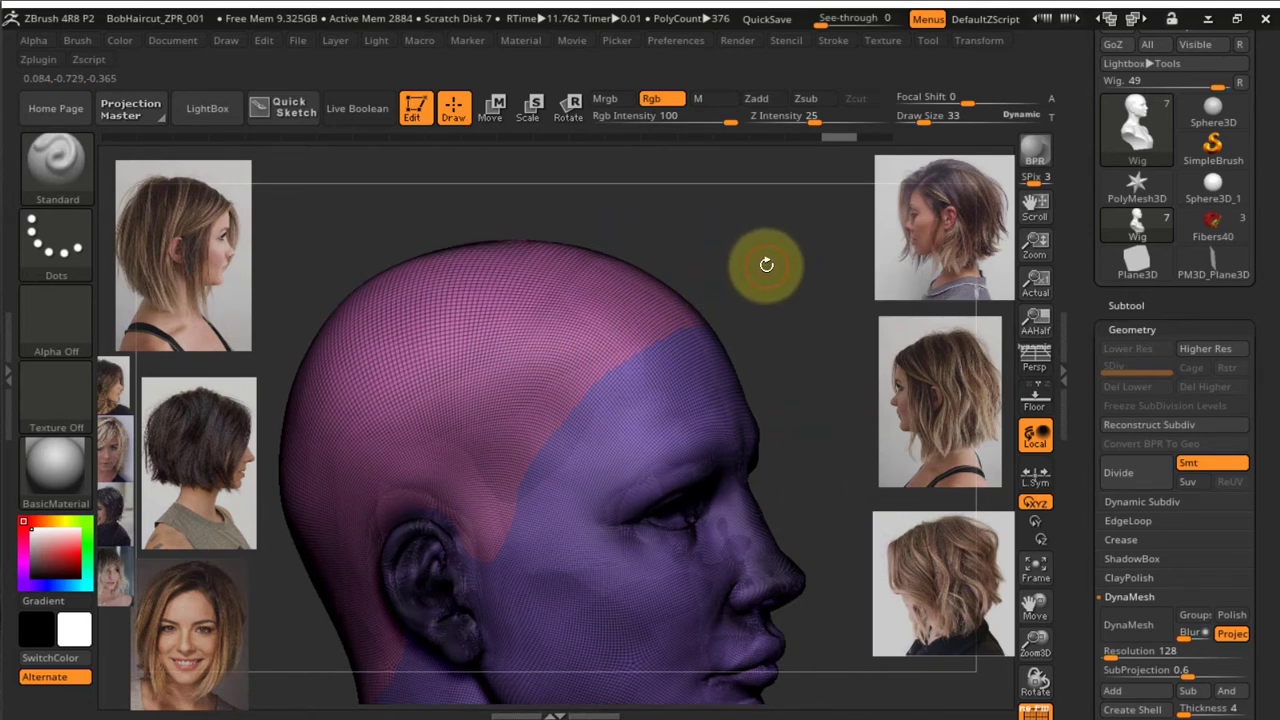
{"action": "left_click", "coordinate": [555, 321], "text": "ctrl+shift"}
{"action": "mouse_move", "coordinate": [774, 363]}
{"action": "right_mouse_down"}
{"action": "mouse_move", "coordinate": [757, 289]}
{"action": "mouse_move", "coordinate": [772, 372]}
{"action": "right_mouse_up"}
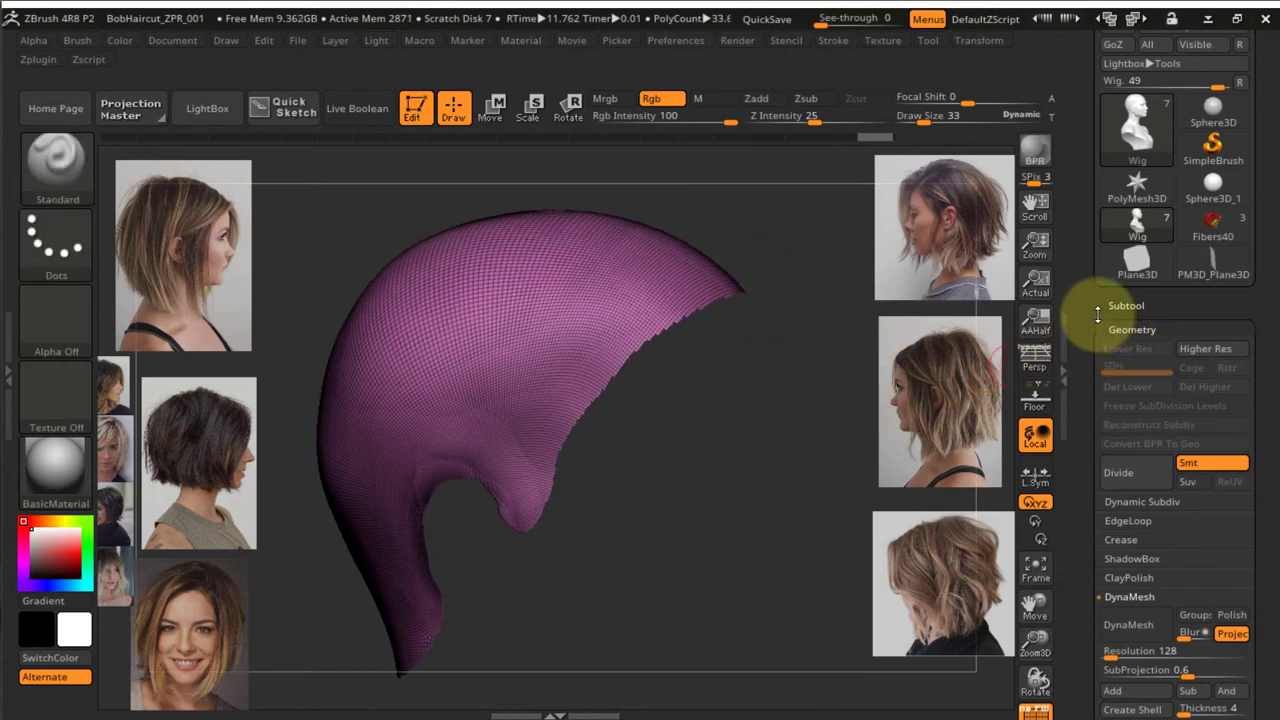
Permanently delete the hidden face and neck polygons, keeping only the scalp mesh as the Wig
{"action": "left_click_drag", "start_coordinate": [1096, 311], "coordinate": [1101, 262]}
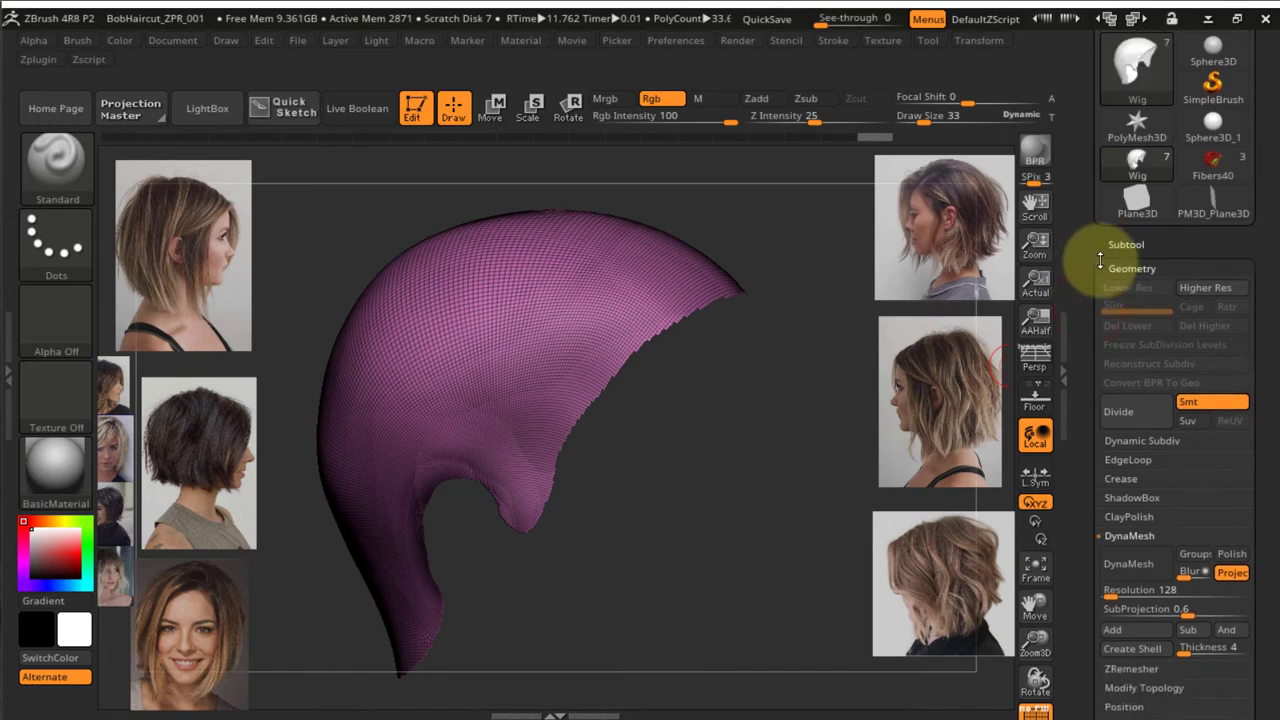
{"action": "scroll", "coordinate": [1089, 491], "scroll_direction": "down", "scroll_amount": 5}
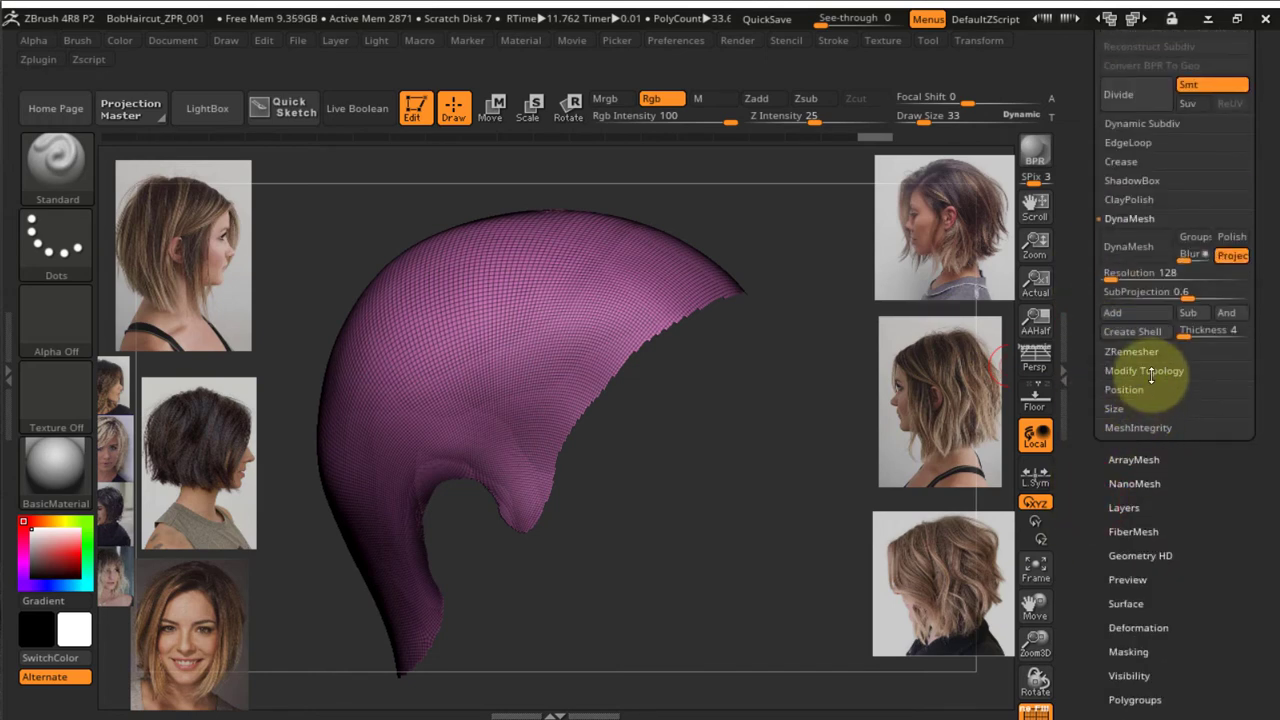
{"action": "left_click", "coordinate": [1151, 372]}
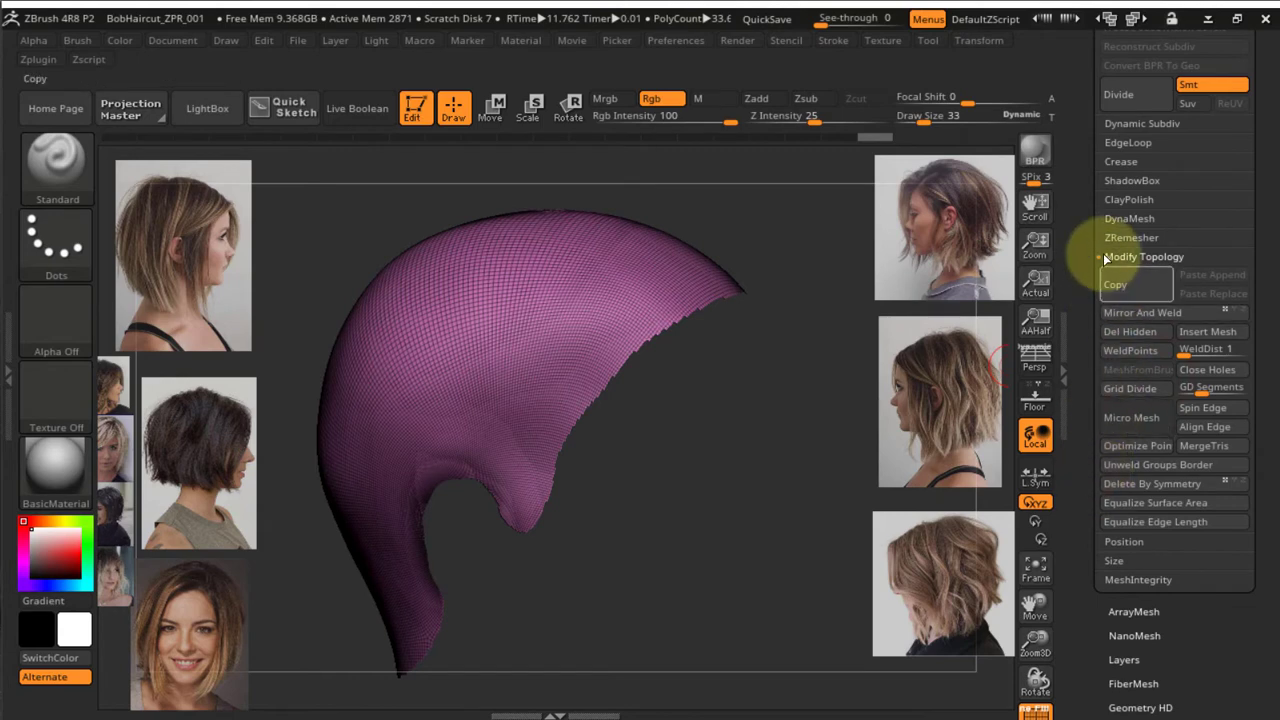
{"action": "scroll", "coordinate": [1089, 226], "scroll_direction": "up", "scroll_amount": 4}
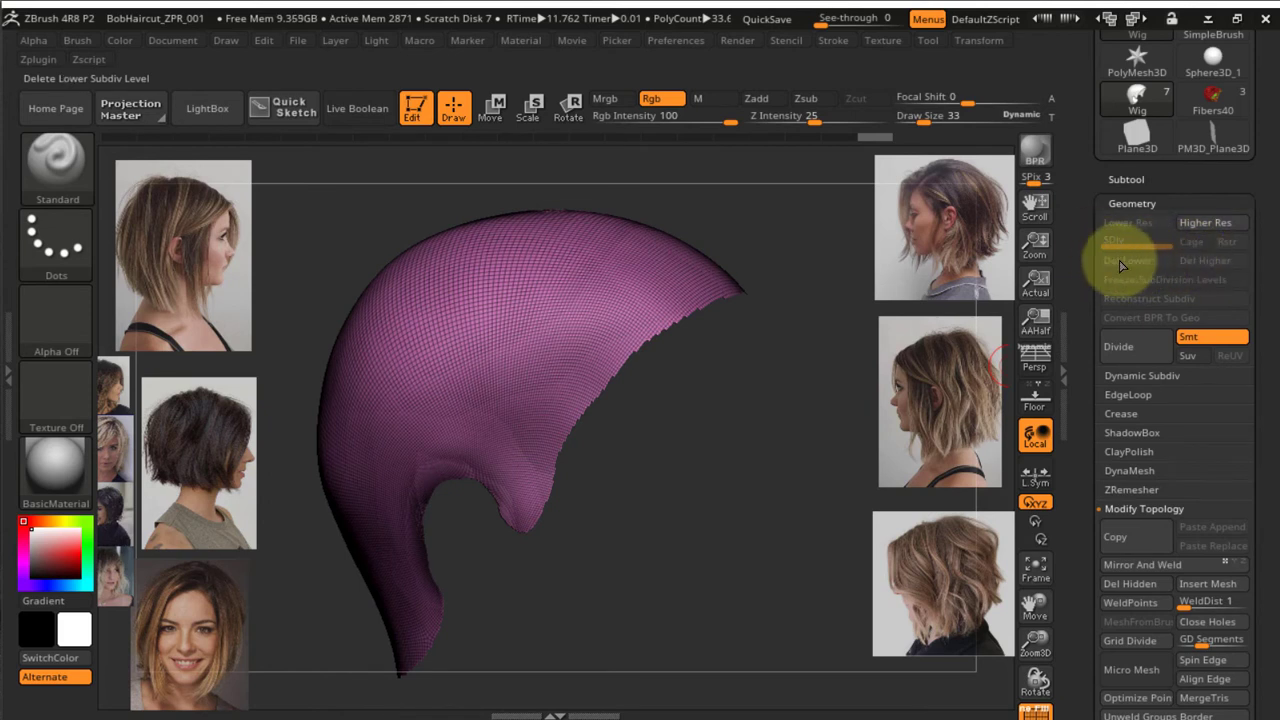
{"action": "scroll", "coordinate": [1130, 275], "scroll_direction": "down", "scroll_amount": 2}
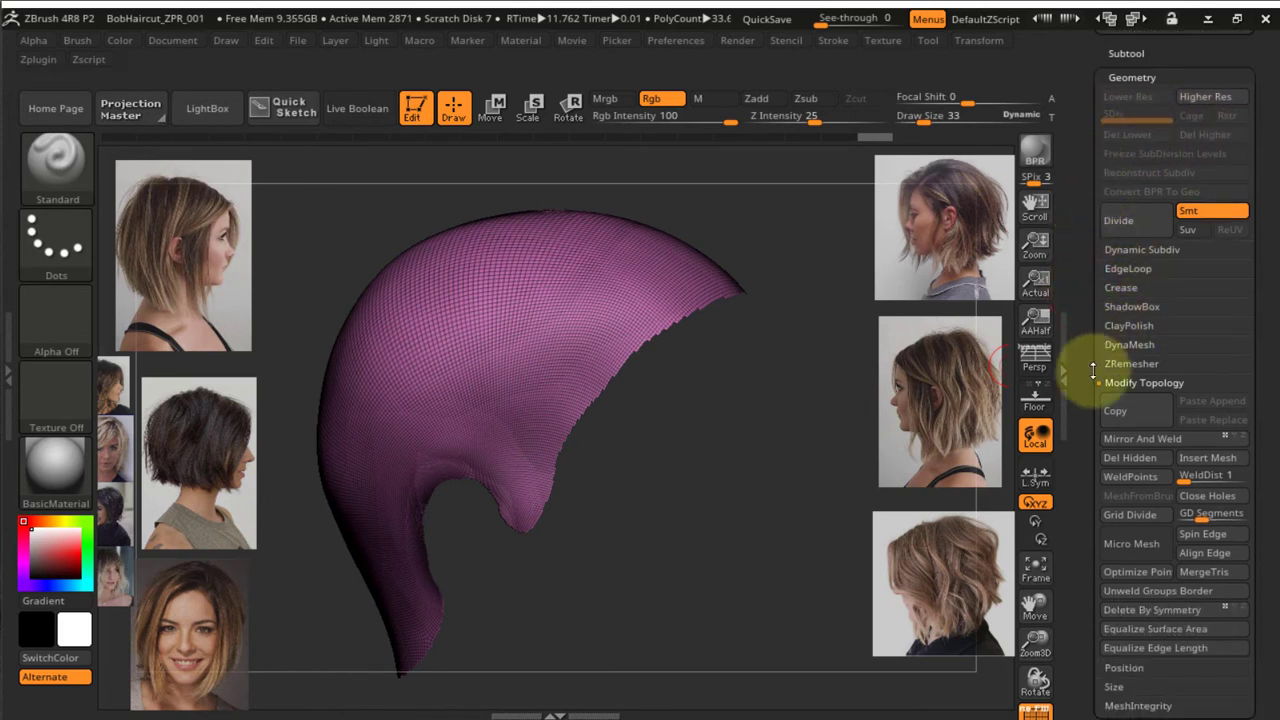
{"action": "left_click", "coordinate": [1128, 457]}
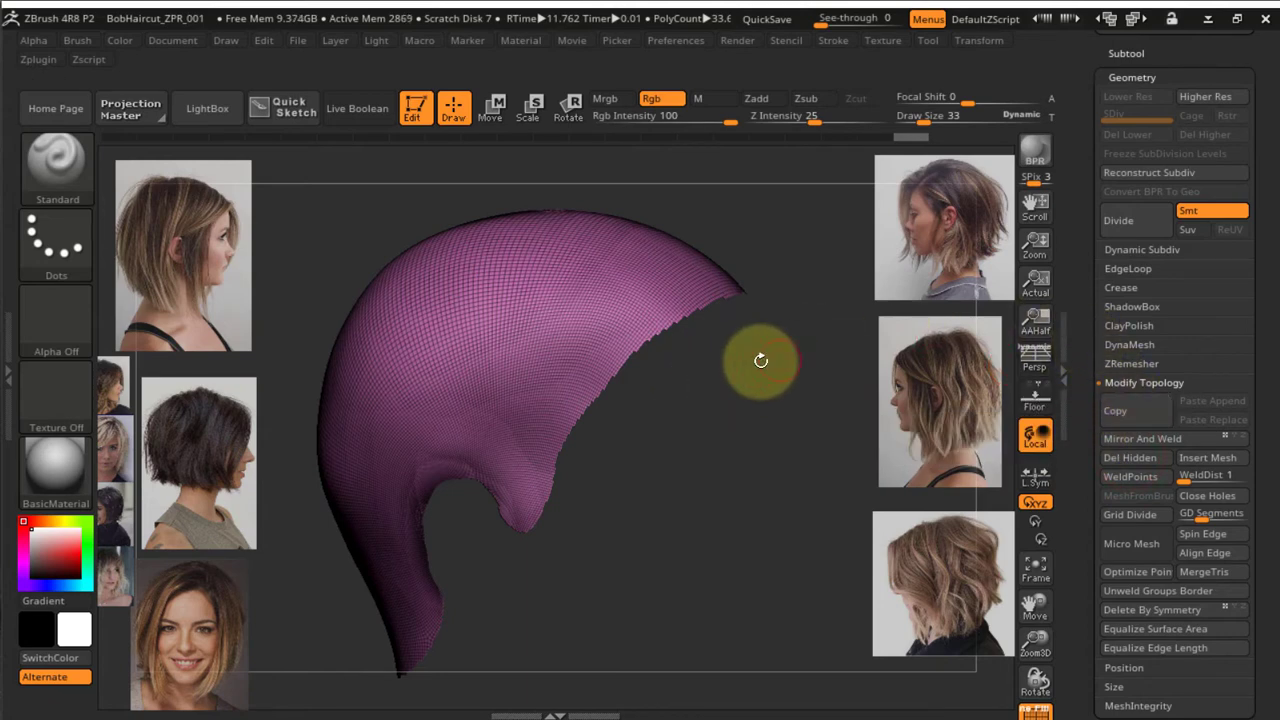
Mask the sideburn tip in front of the ear and turn the masked area into its own polygroup
{"action": "left_click_drag", "start_coordinate": [746, 311], "coordinate": [800, 362]}
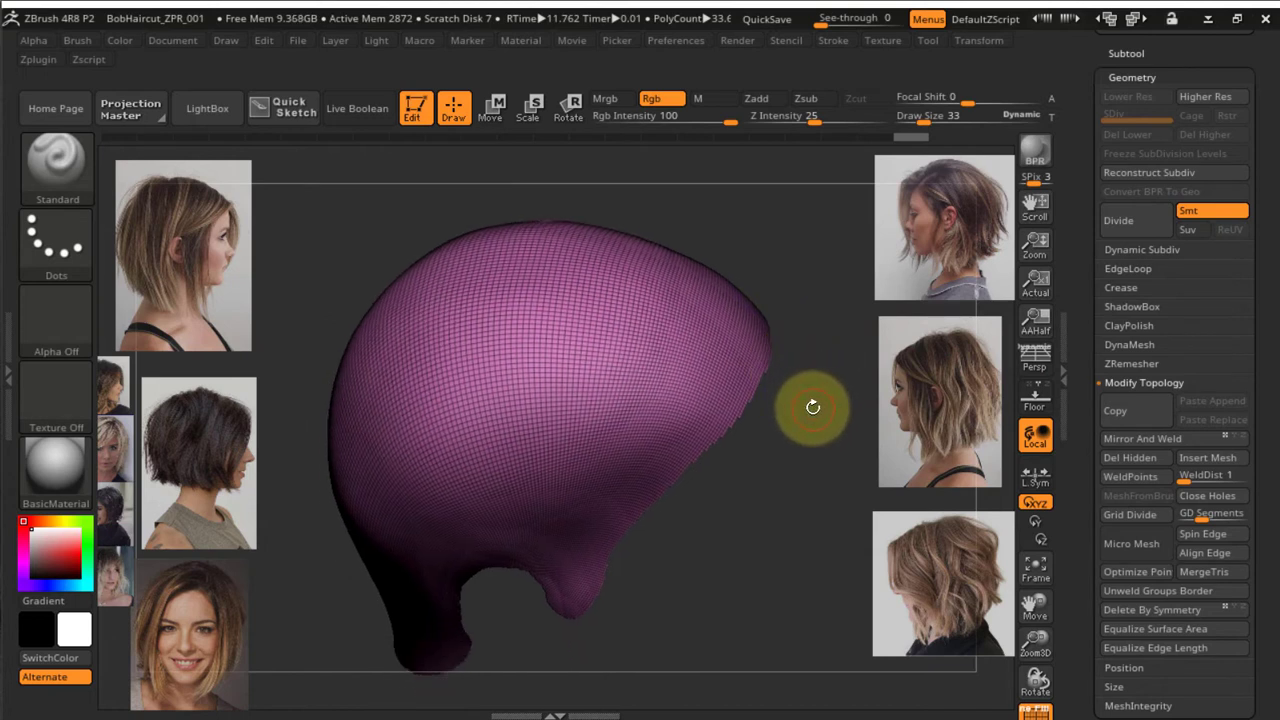
{"action": "left_click_drag", "start_coordinate": [807, 418], "coordinate": [790, 385]}
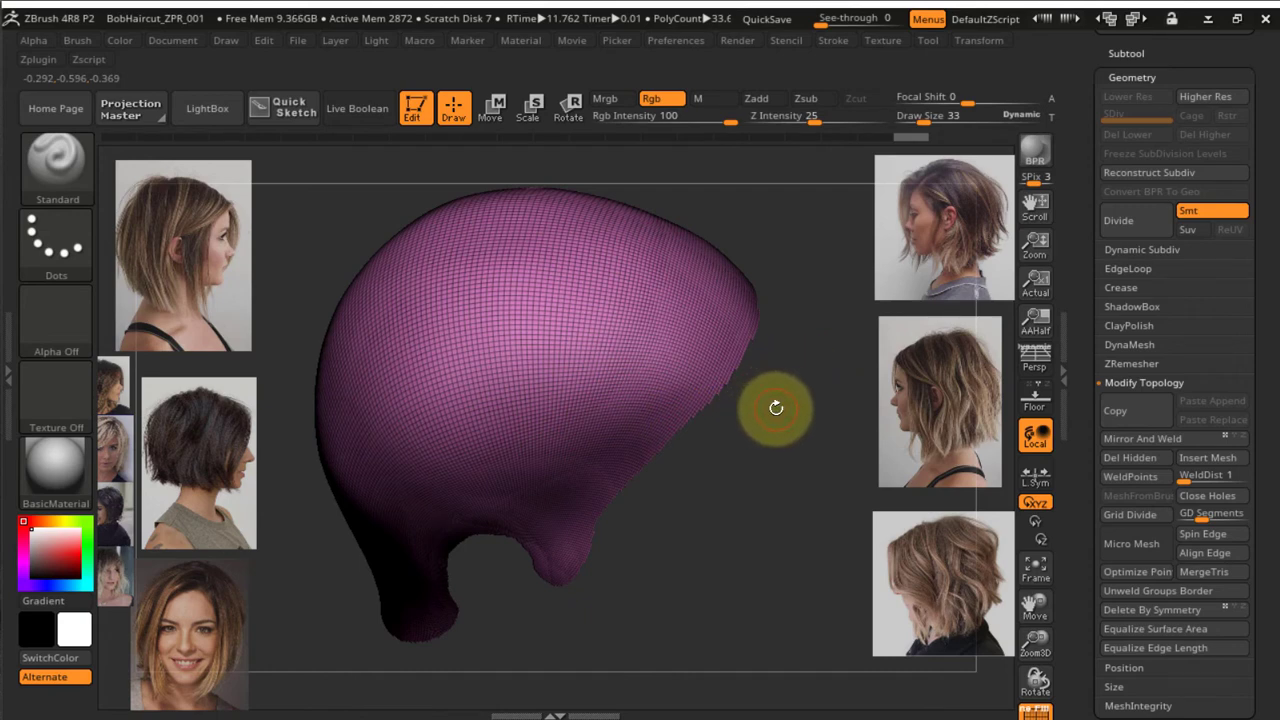
{"action": "mouse_move", "coordinate": [776, 407]}
{"action": "left_mouse_down"}
{"action": "mouse_move", "coordinate": [791, 406]}
{"action": "mouse_move", "coordinate": [811, 363]}
{"action": "mouse_move", "coordinate": [779, 426]}
{"action": "left_mouse_up"}
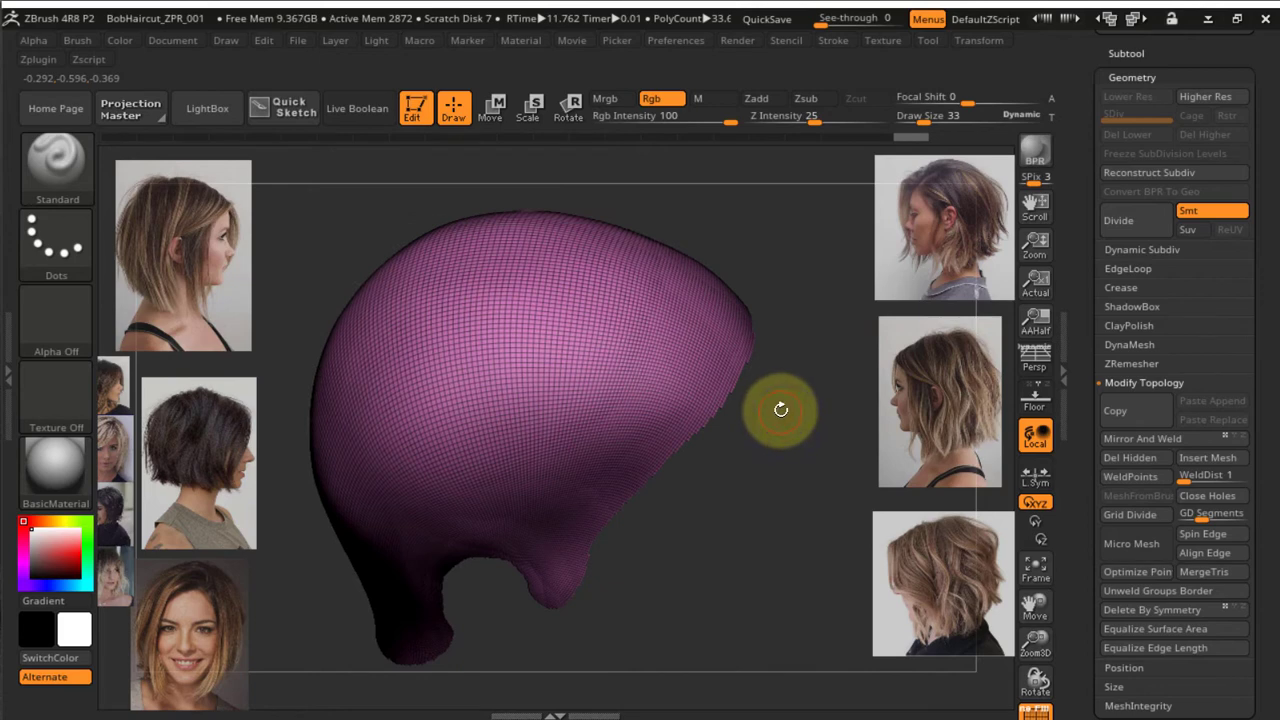
{"action": "left_click_drag", "start_coordinate": [779, 378], "coordinate": [762, 350]}
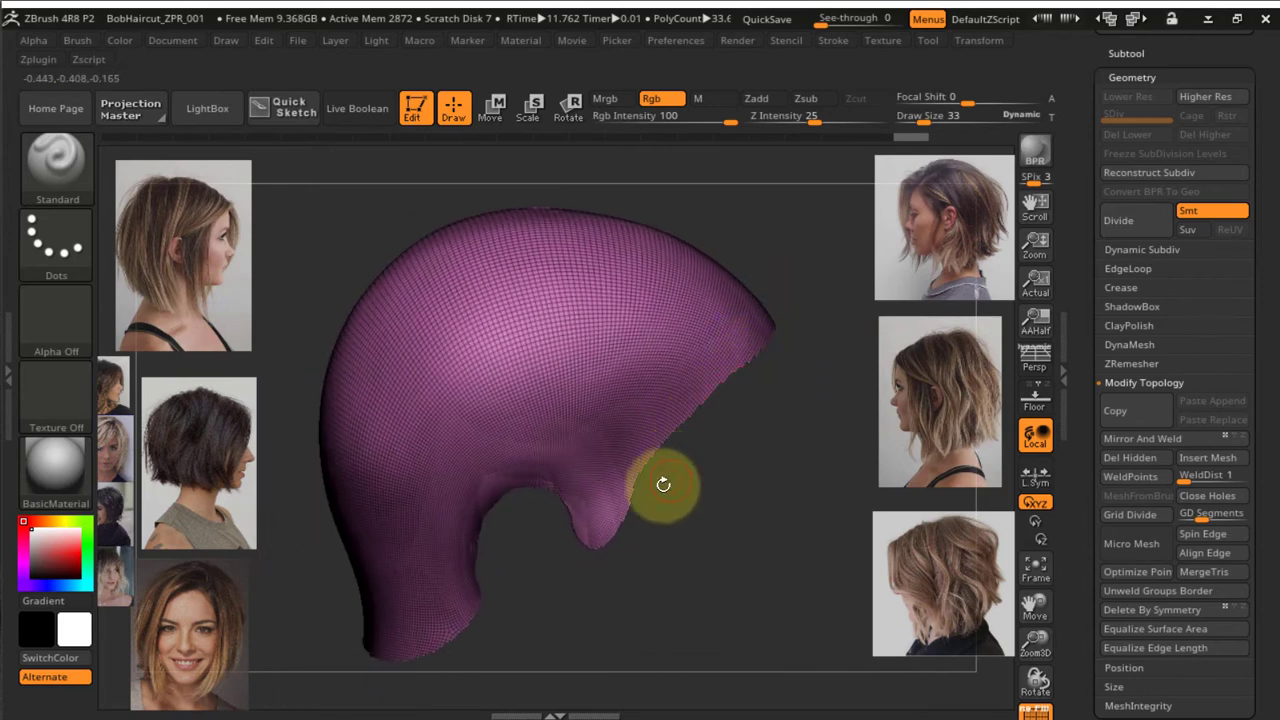
{"action": "key", "text": "ctrl"}
{"action": "mouse_move", "coordinate": [600, 533]}
{"action": "left_mouse_down", "text": "ctrl"}
{"action": "mouse_move", "coordinate": [646, 474]}
{"action": "mouse_move", "coordinate": [571, 509]}
{"action": "left_mouse_up", "text": "ctrl"}
{"action": "mouse_move", "coordinate": [737, 480]}
{"action": "left_mouse_down"}
{"action": "mouse_move", "coordinate": [764, 496]}
{"action": "mouse_move", "coordinate": [586, 457]}
{"action": "mouse_move", "coordinate": [594, 491]}
{"action": "mouse_move", "coordinate": [543, 451]}
{"action": "left_mouse_up"}
{"action": "key", "text": "ctrl+w"}
Turn off the polyframe wireframe lines on the scalp while keeping the polygroup colours displayed
{"action": "key", "text": "shift+f"}
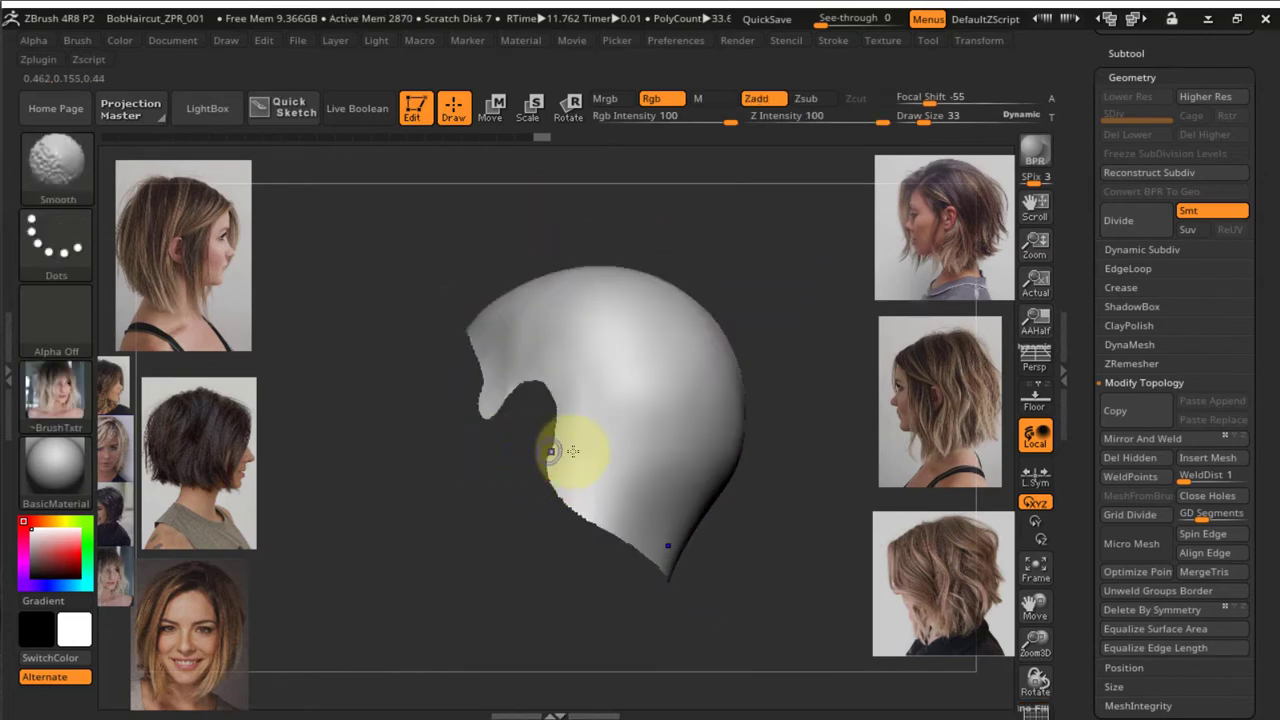
{"action": "key", "text": "shift+f"}
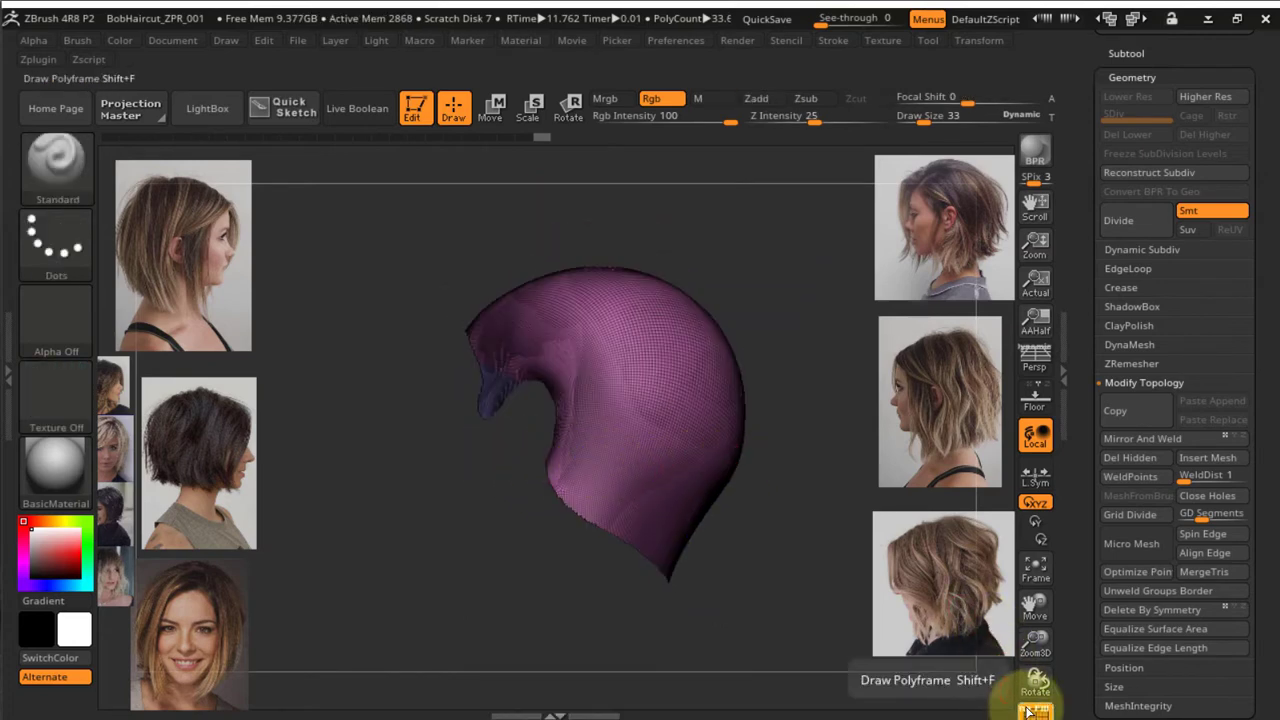
{"action": "mouse_move", "coordinate": [720, 463]}
{"action": "right_mouse_down", "text": "ctrl"}
{"action": "mouse_move", "coordinate": [737, 543]}
{"action": "mouse_move", "coordinate": [894, 614]}
{"action": "mouse_move", "coordinate": [740, 560]}
{"action": "mouse_move", "coordinate": [720, 514]}
{"action": "mouse_move", "coordinate": [734, 449]}
{"action": "right_mouse_up", "text": "ctrl"}
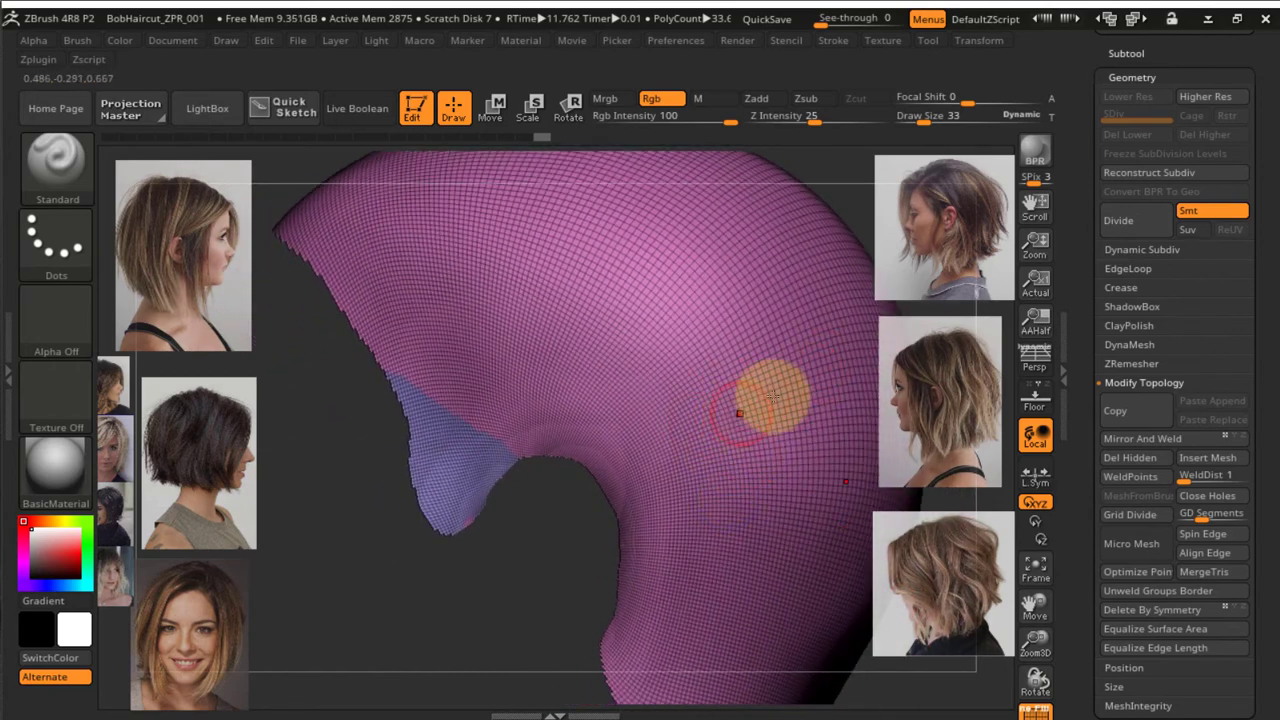
{"action": "left_click", "coordinate": [1027, 713]}
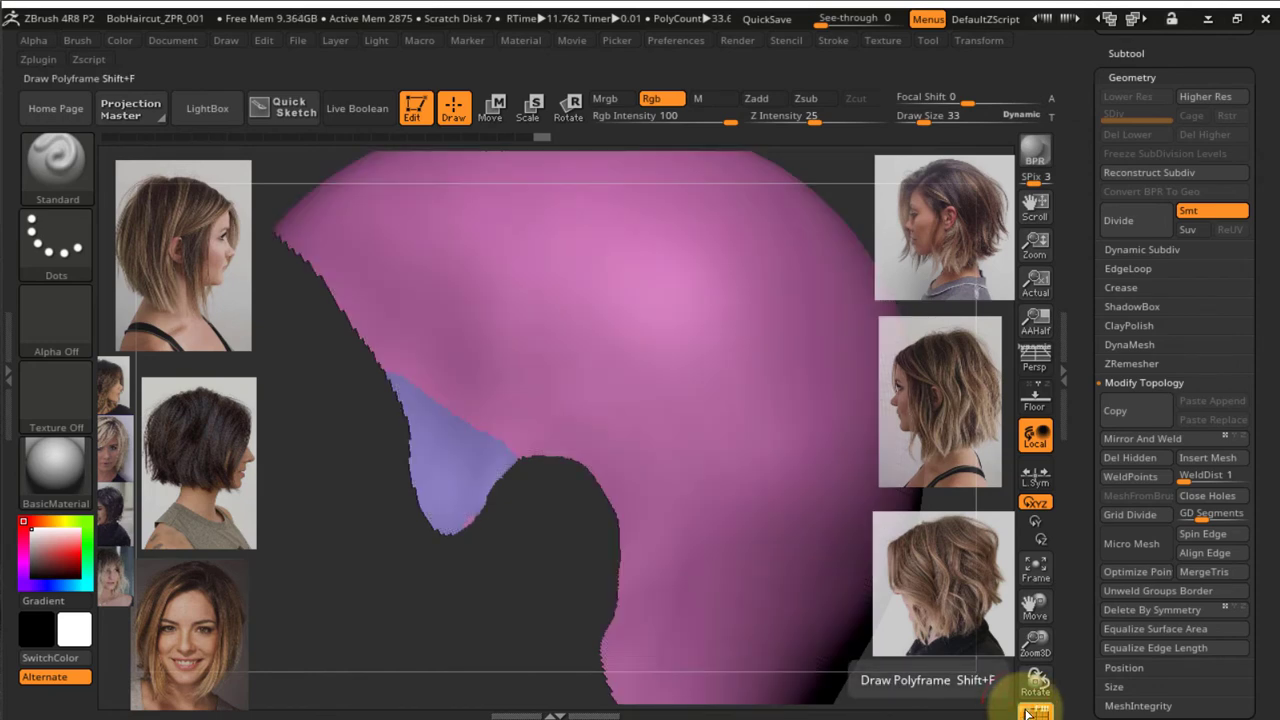
{"action": "left_click", "coordinate": [1027, 713]}
{"action": "left_click", "coordinate": [1027, 713]}
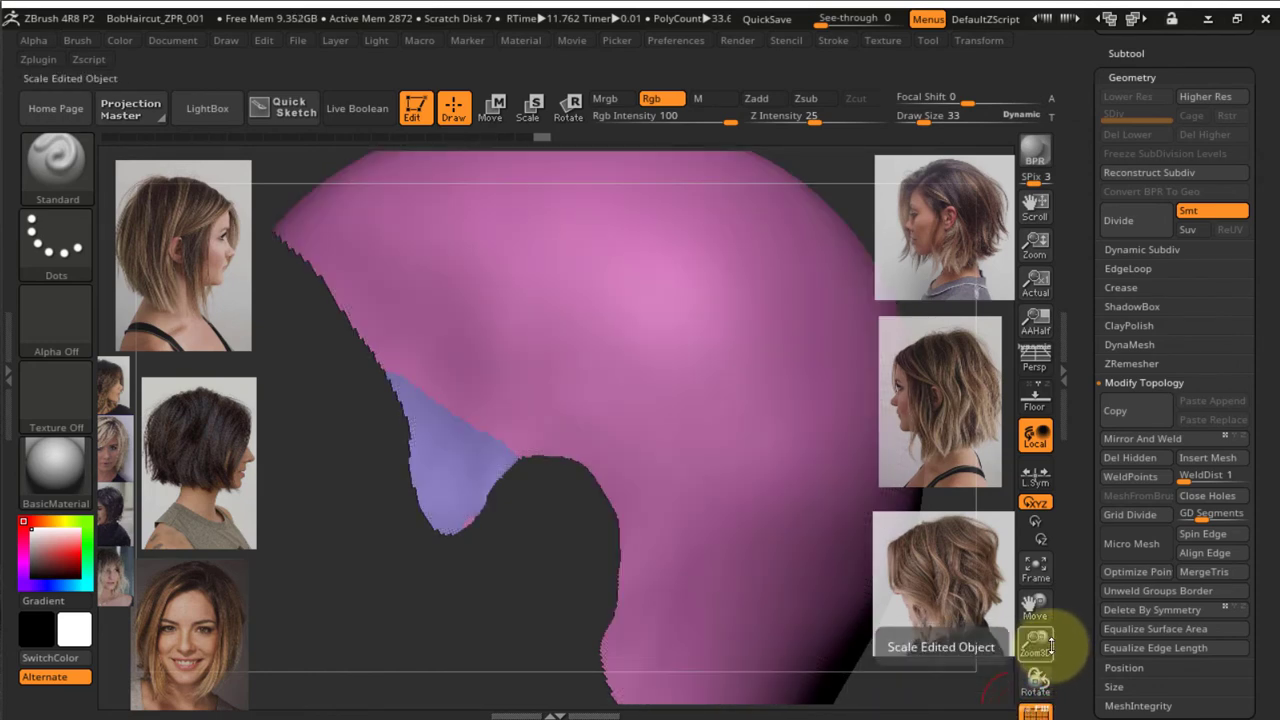
Try masking the entire scalp mesh, comparing the polygroup display with and without wireframe lines
{"action": "key", "text": "ctrl"}
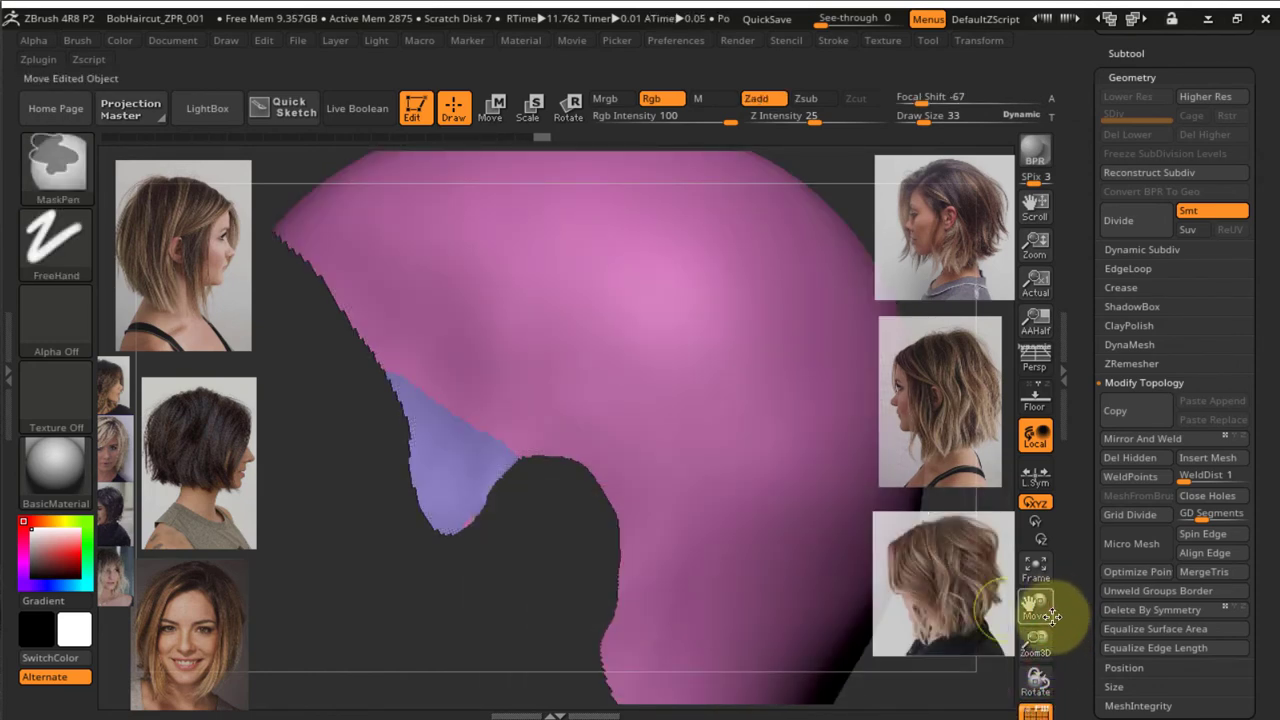
{"action": "key", "text": "ctrl+a"}
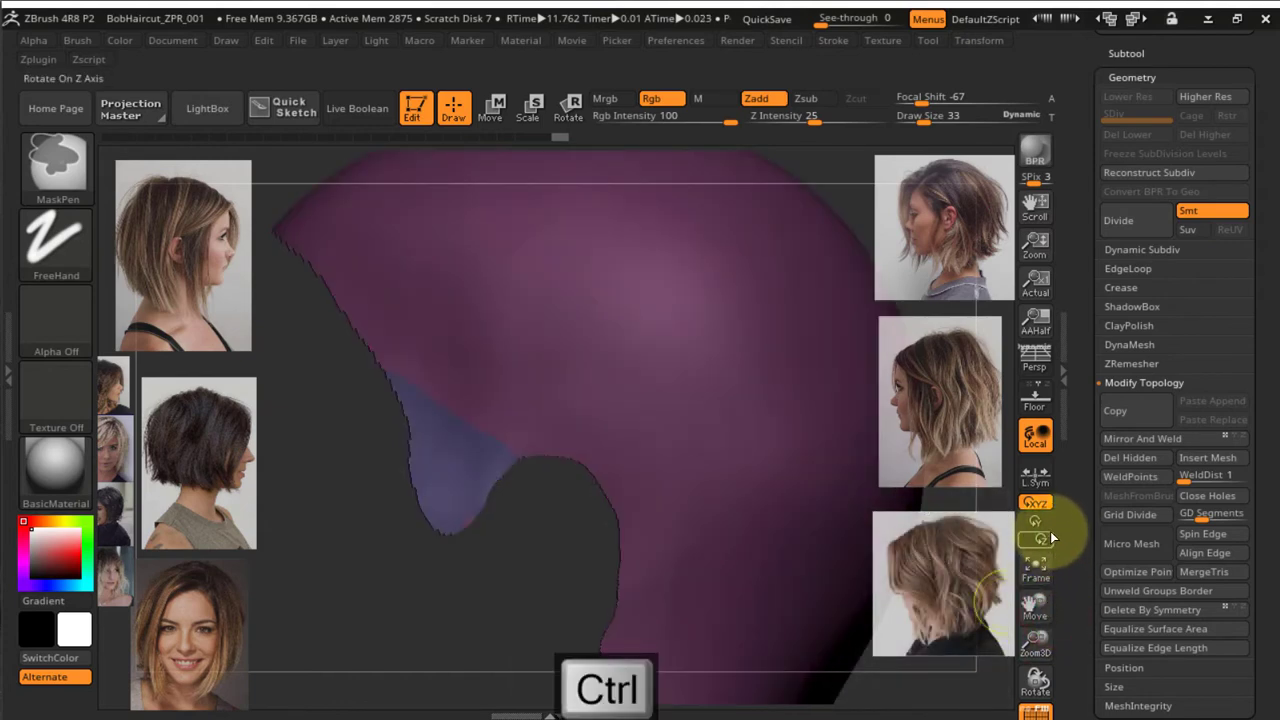
{"action": "left_click_drag", "start_coordinate": [1049, 523], "coordinate": [1058, 422]}
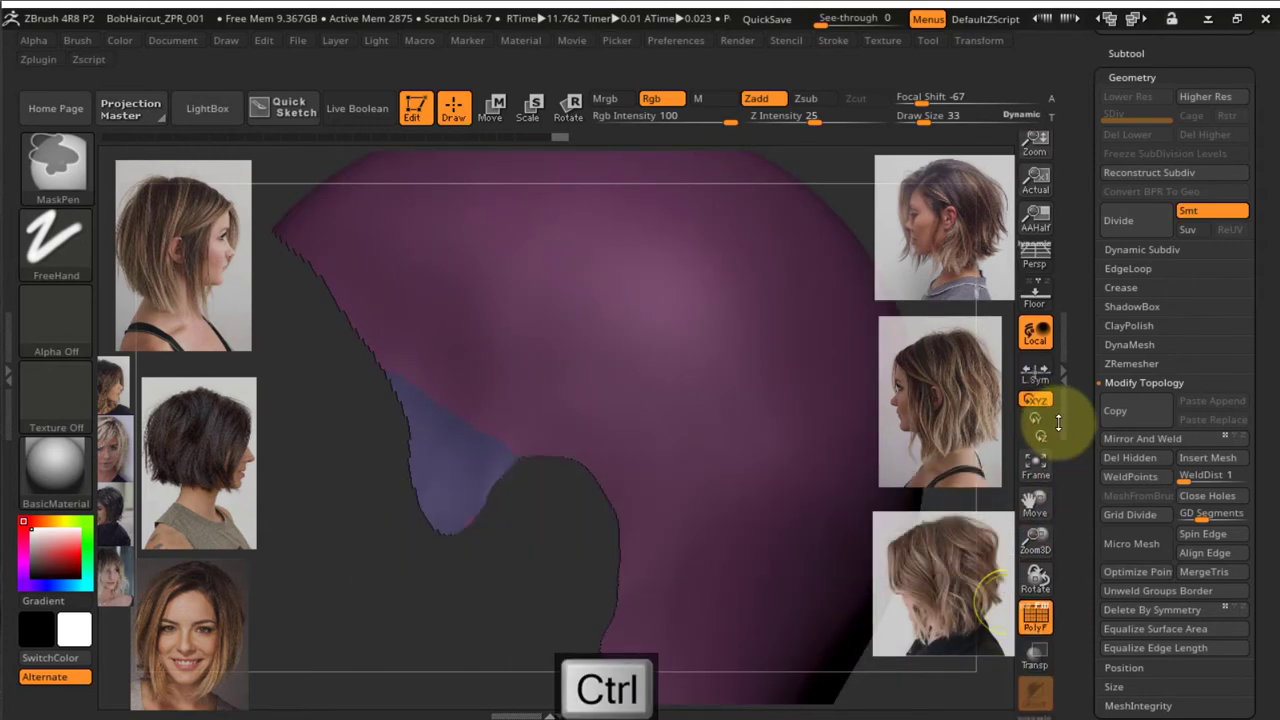
{"action": "left_click", "coordinate": [1028, 611]}
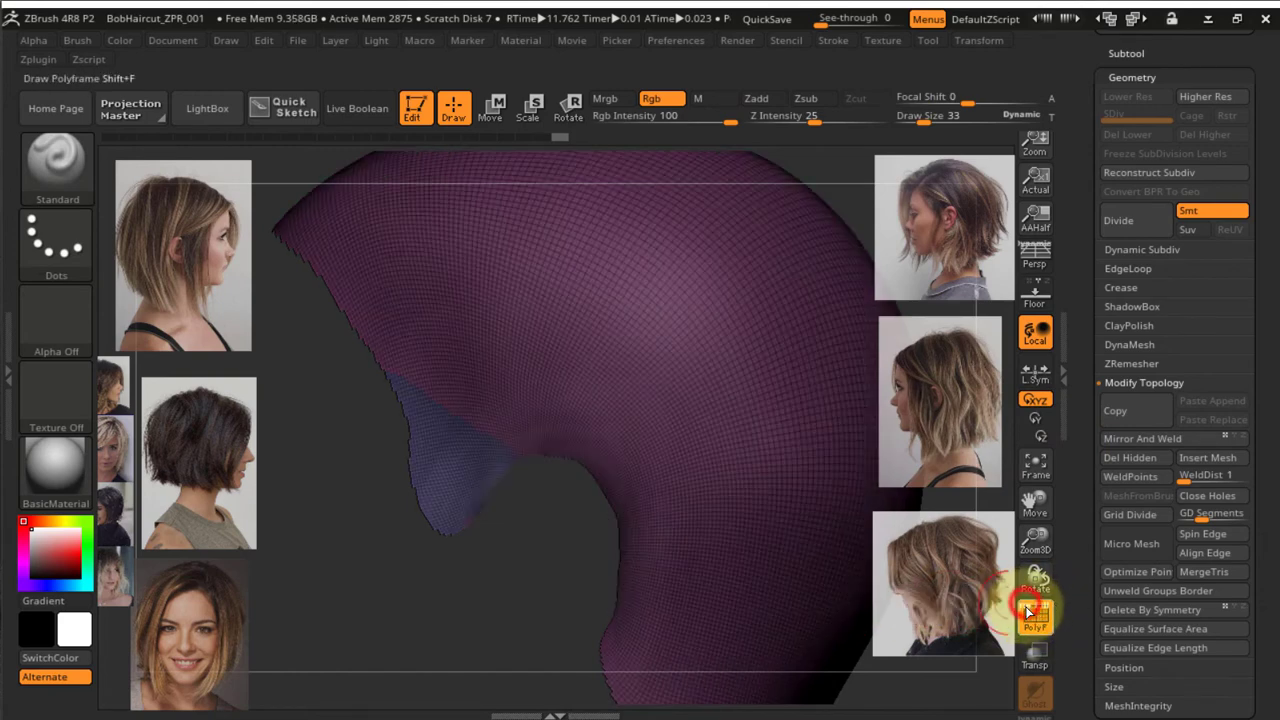
{"action": "left_click", "coordinate": [1028, 611]}
{"action": "left_click", "coordinate": [1028, 611]}
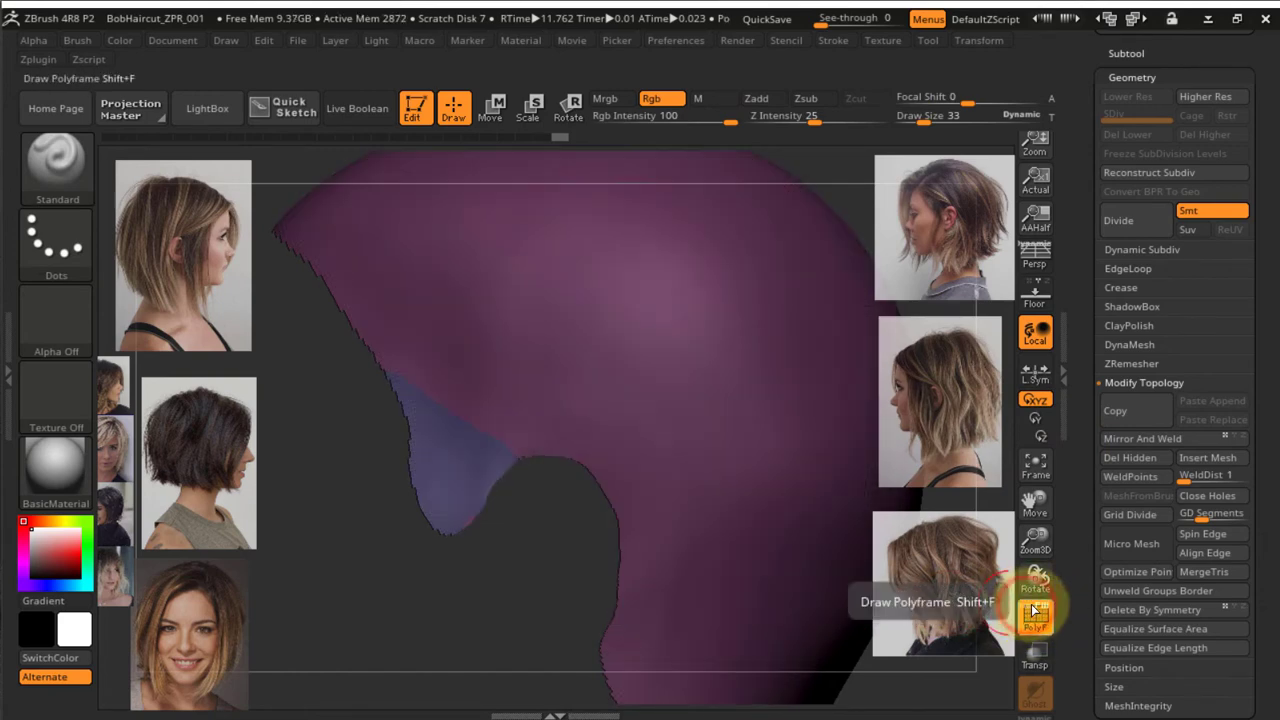
{"action": "key", "text": "shift+f"}
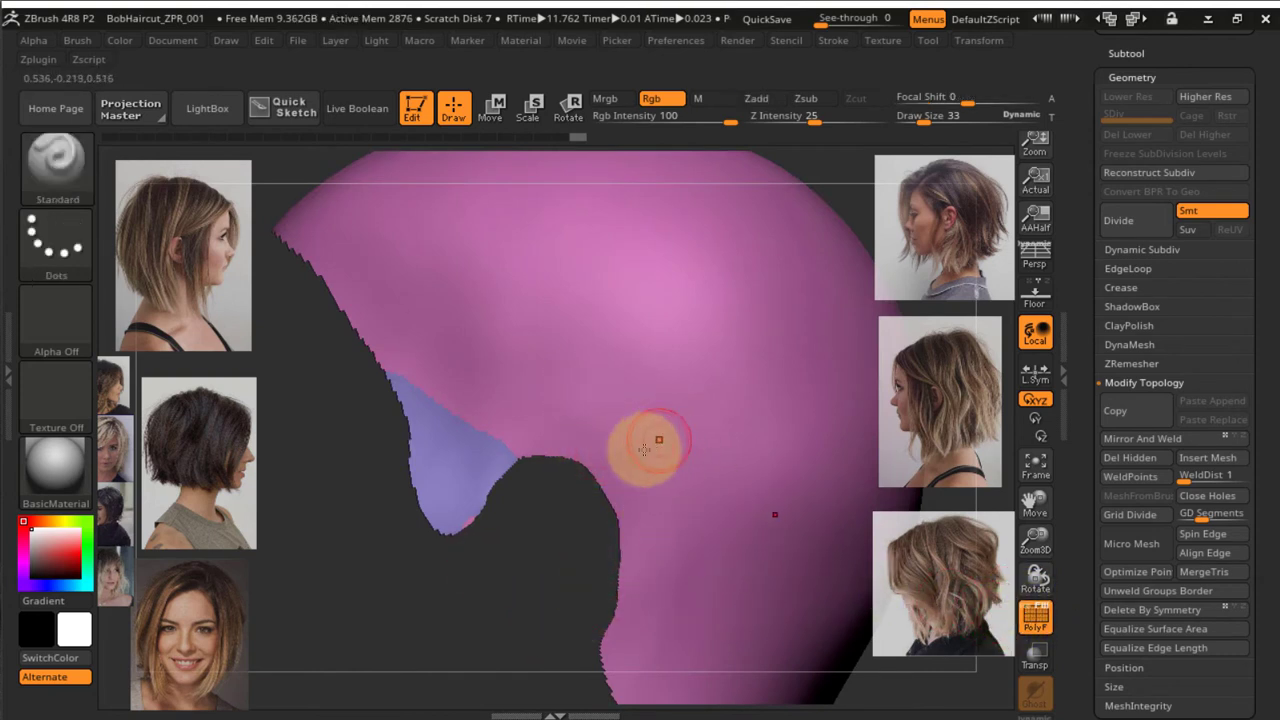
{"action": "left_click", "coordinate": [527, 578], "text": "ctrl"}
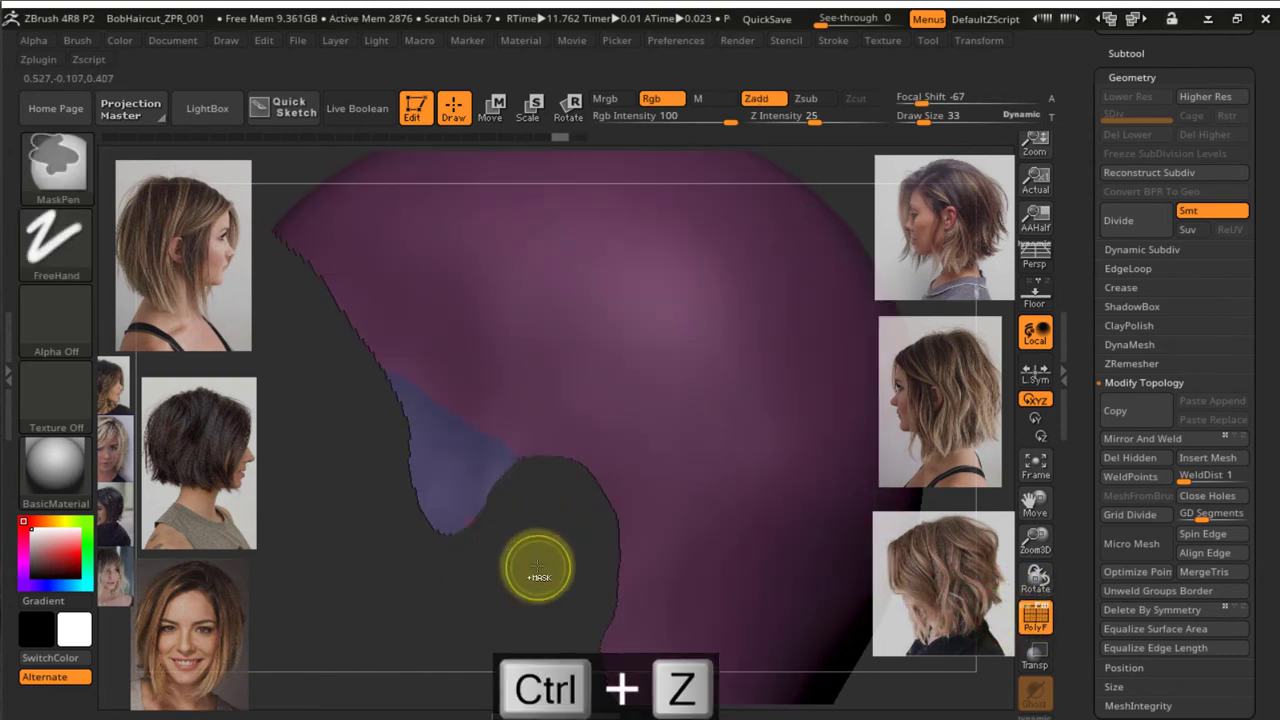
Undo the scalp mask and the separate sideburn polygroup
{"action": "key", "text": "ctrl+z"}
{"action": "key", "text": "ctrl+z"}
{"action": "key", "text": "ctrl+z"}
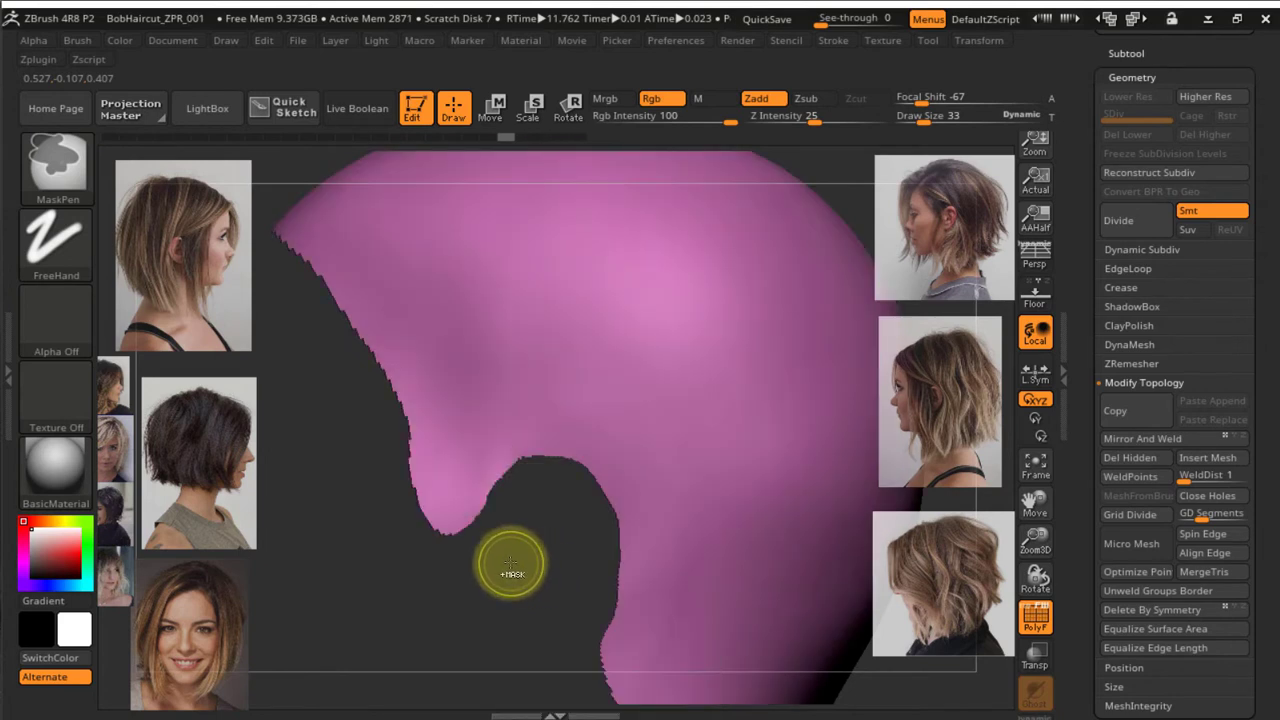
Enlarge the Spotlight reference of the left-facing bob with the exposed ear over the scalp to examine how its hair is layered
{"action": "right_click_drag", "start_coordinate": [483, 537], "coordinate": [451, 380], "text": "ctrl"}
{"action": "right_click_drag", "start_coordinate": [555, 449], "coordinate": [657, 414]}
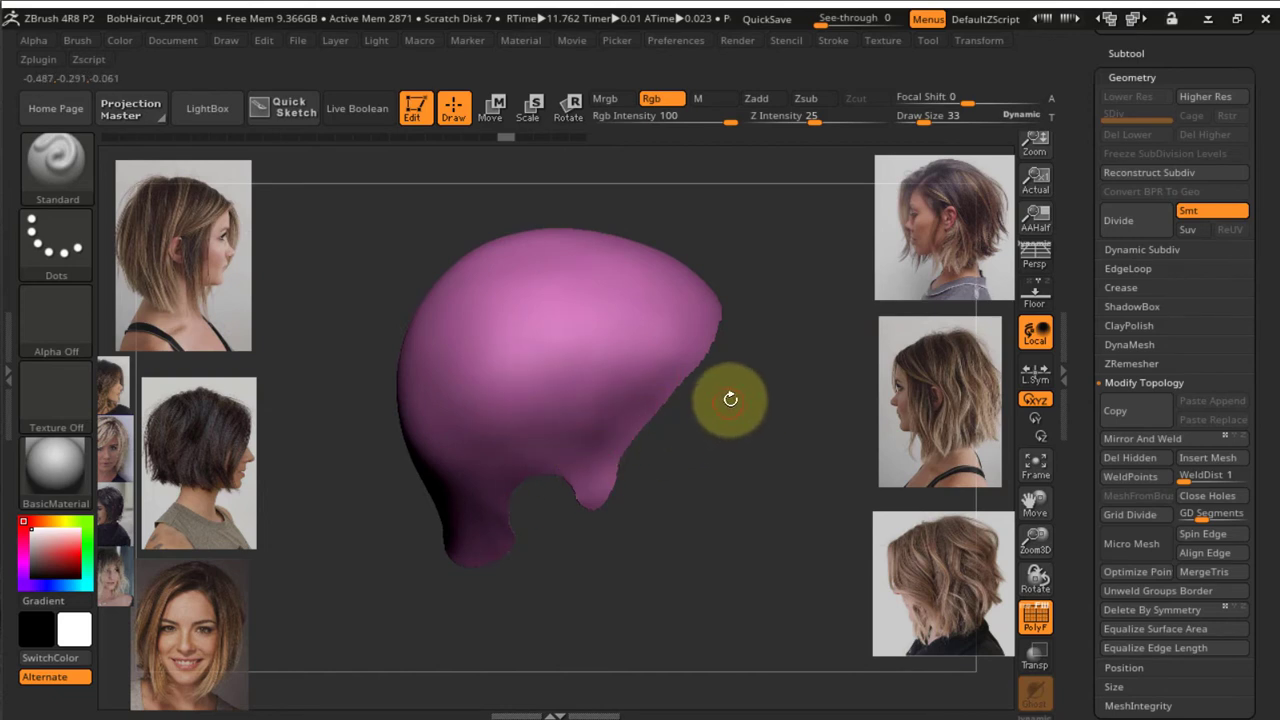
{"action": "mouse_move", "coordinate": [762, 379]}
{"action": "right_mouse_down"}
{"action": "mouse_move", "coordinate": [746, 374]}
{"action": "mouse_move", "coordinate": [743, 486]}
{"action": "mouse_move", "coordinate": [755, 413]}
{"action": "mouse_move", "coordinate": [766, 429]}
{"action": "mouse_move", "coordinate": [777, 403]}
{"action": "mouse_move", "coordinate": [769, 317]}
{"action": "mouse_move", "coordinate": [731, 287]}
{"action": "mouse_move", "coordinate": [737, 449]}
{"action": "mouse_move", "coordinate": [674, 449]}
{"action": "mouse_move", "coordinate": [594, 371]}
{"action": "mouse_move", "coordinate": [729, 318]}
{"action": "mouse_move", "coordinate": [737, 363]}
{"action": "mouse_move", "coordinate": [703, 246]}
{"action": "right_mouse_up"}
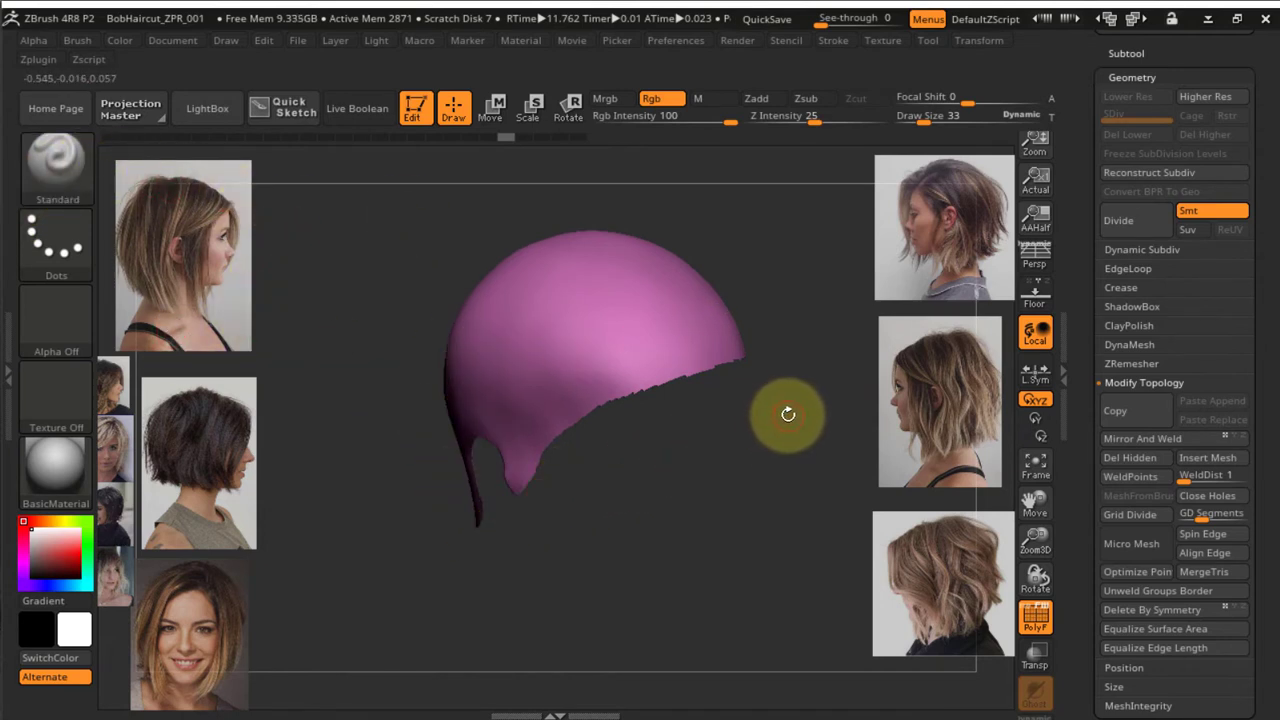
{"action": "right_click_drag", "start_coordinate": [788, 414], "coordinate": [729, 471], "text": "alt"}
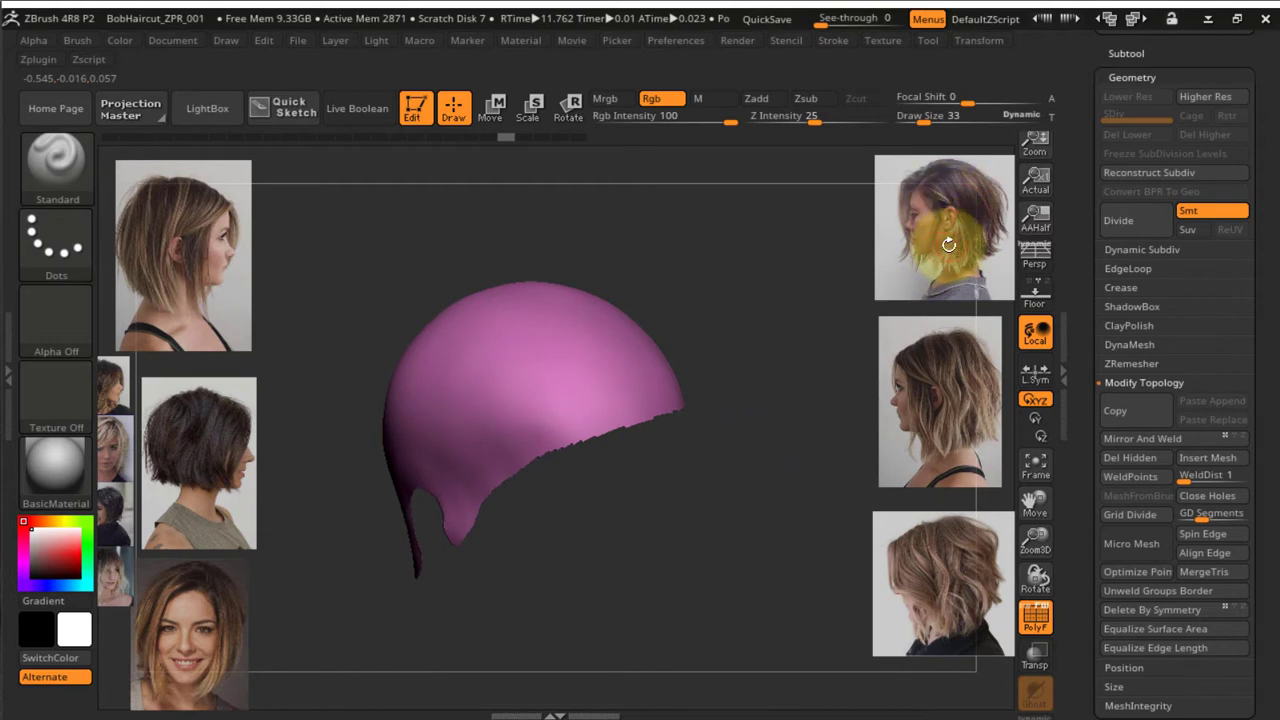
{"action": "key", "text": "z"}
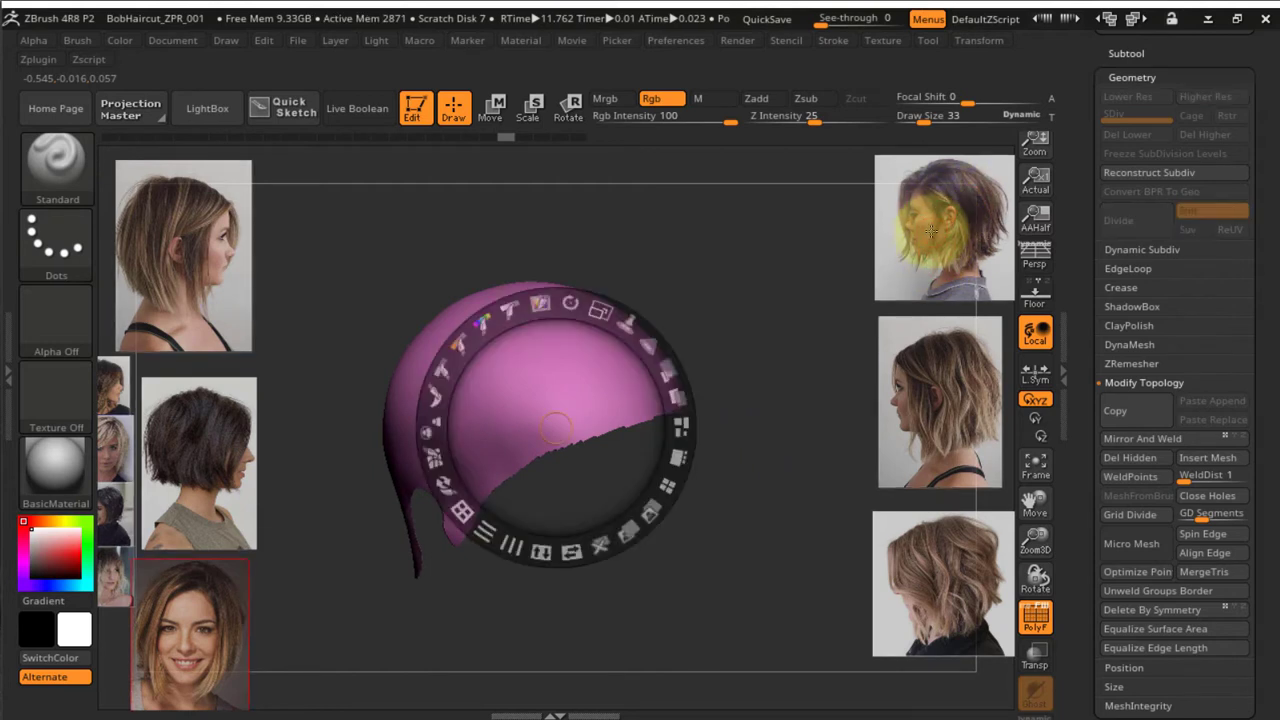
{"action": "left_click_drag", "start_coordinate": [923, 221], "coordinate": [693, 388]}
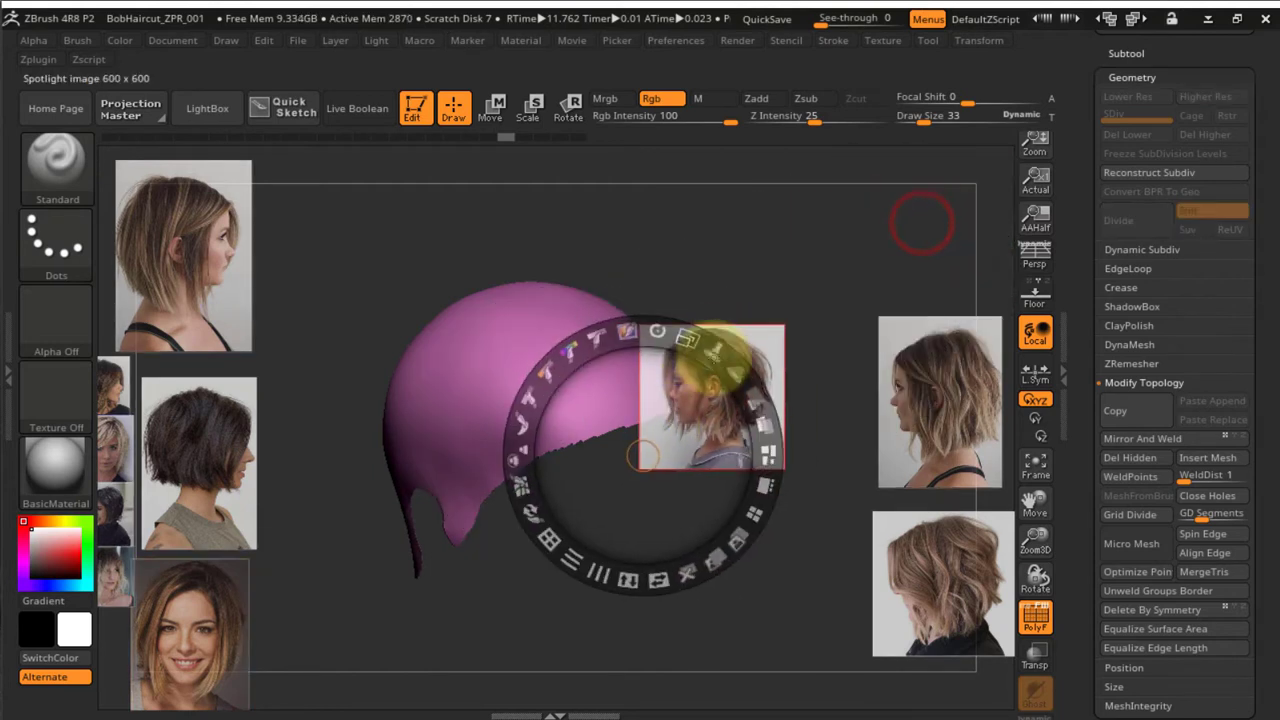
{"action": "left_click_drag", "start_coordinate": [691, 330], "coordinate": [883, 448]}
{"action": "left_click_drag", "start_coordinate": [852, 280], "coordinate": [680, 449]}
{"action": "left_click", "coordinate": [805, 318]}
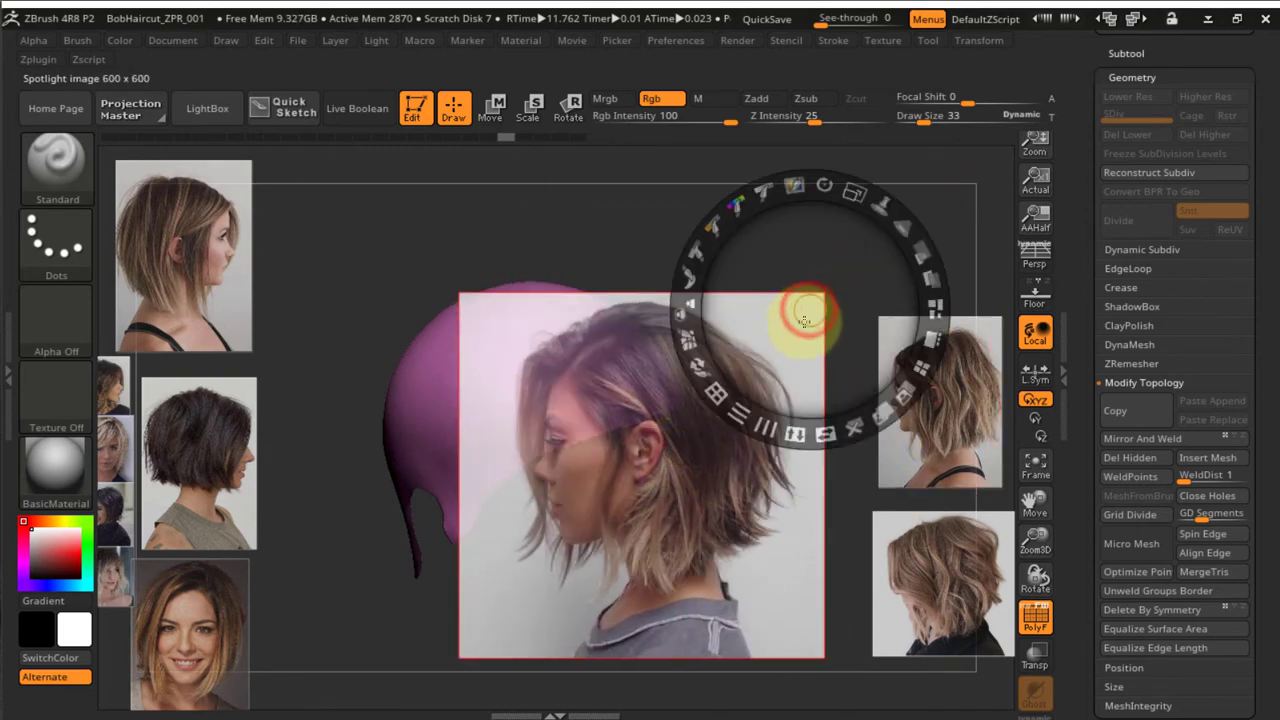
{"action": "left_click_drag", "start_coordinate": [812, 310], "coordinate": [922, 260]}
{"action": "left_click_drag", "start_coordinate": [631, 358], "coordinate": [569, 364]}
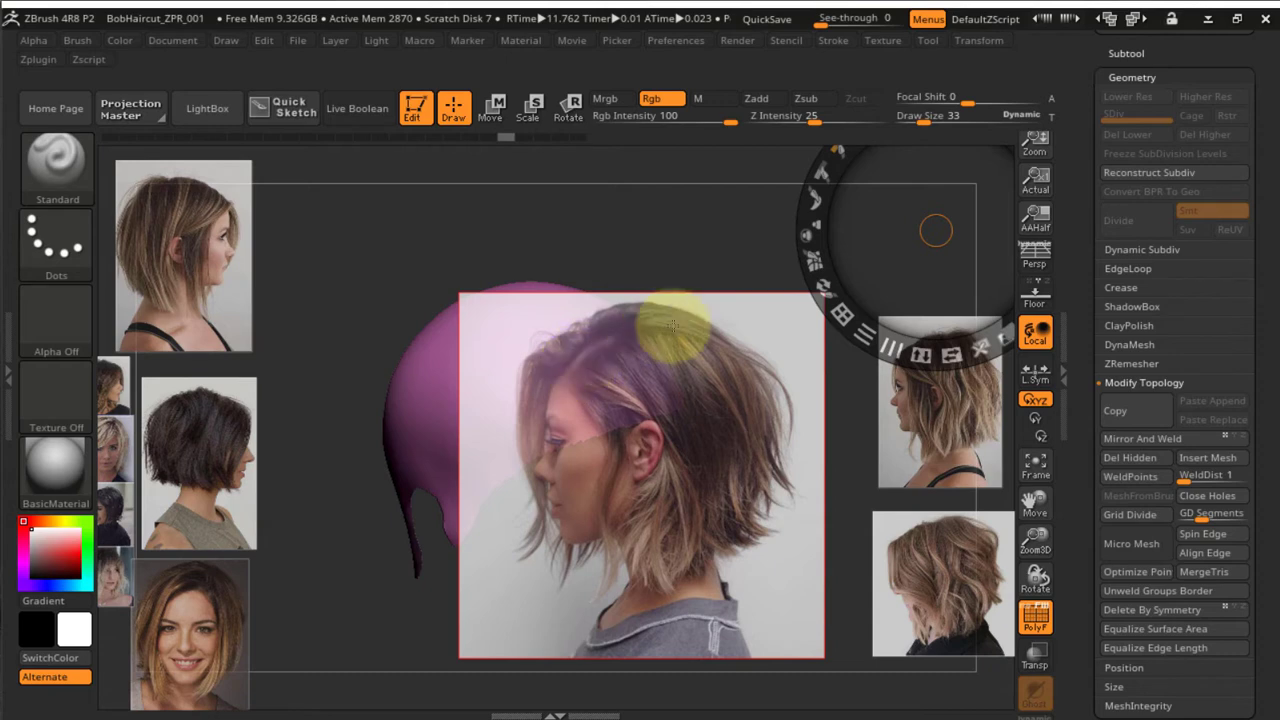
{"action": "mouse_move", "coordinate": [661, 350]}
{"action": "left_mouse_down"}
{"action": "mouse_move", "coordinate": [614, 337]}
{"action": "mouse_move", "coordinate": [583, 390]}
{"action": "mouse_move", "coordinate": [686, 357]}
{"action": "mouse_move", "coordinate": [558, 377]}
{"action": "left_mouse_up"}
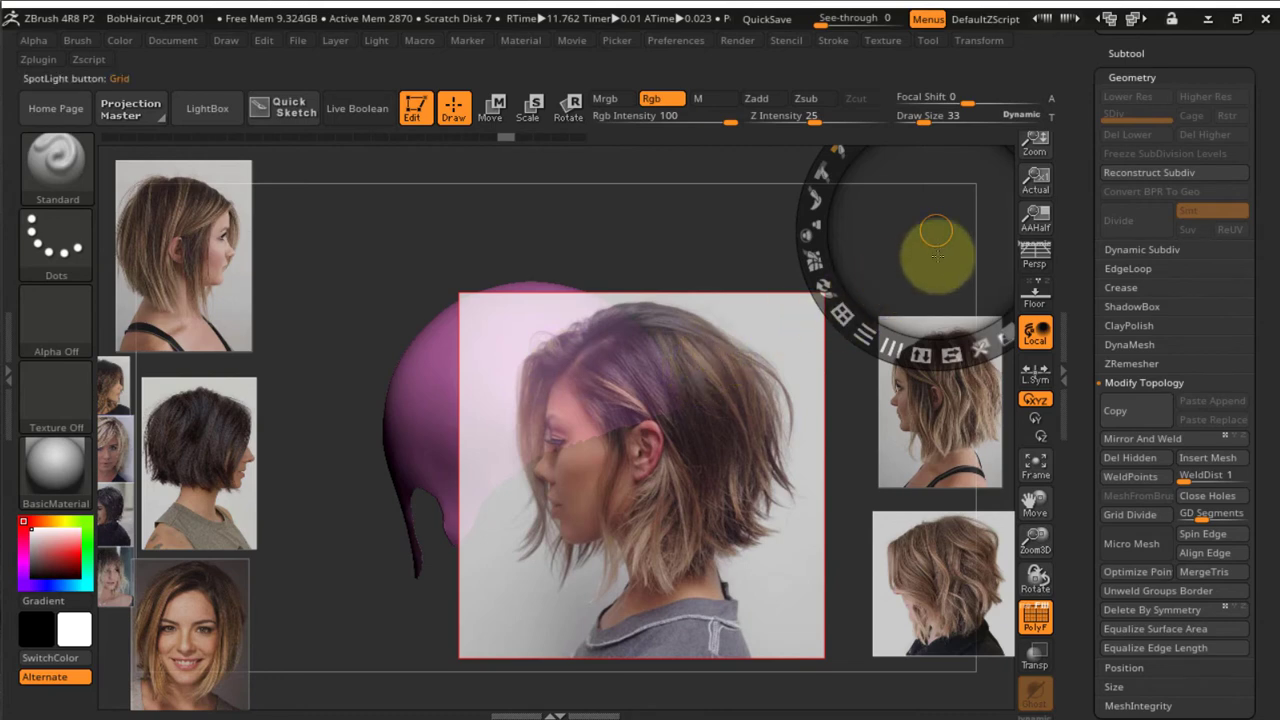
Shrink the enlarged bob reference photo and move it back to its place above the other left-facing photos
{"action": "left_click_drag", "start_coordinate": [678, 440], "coordinate": [702, 405]}
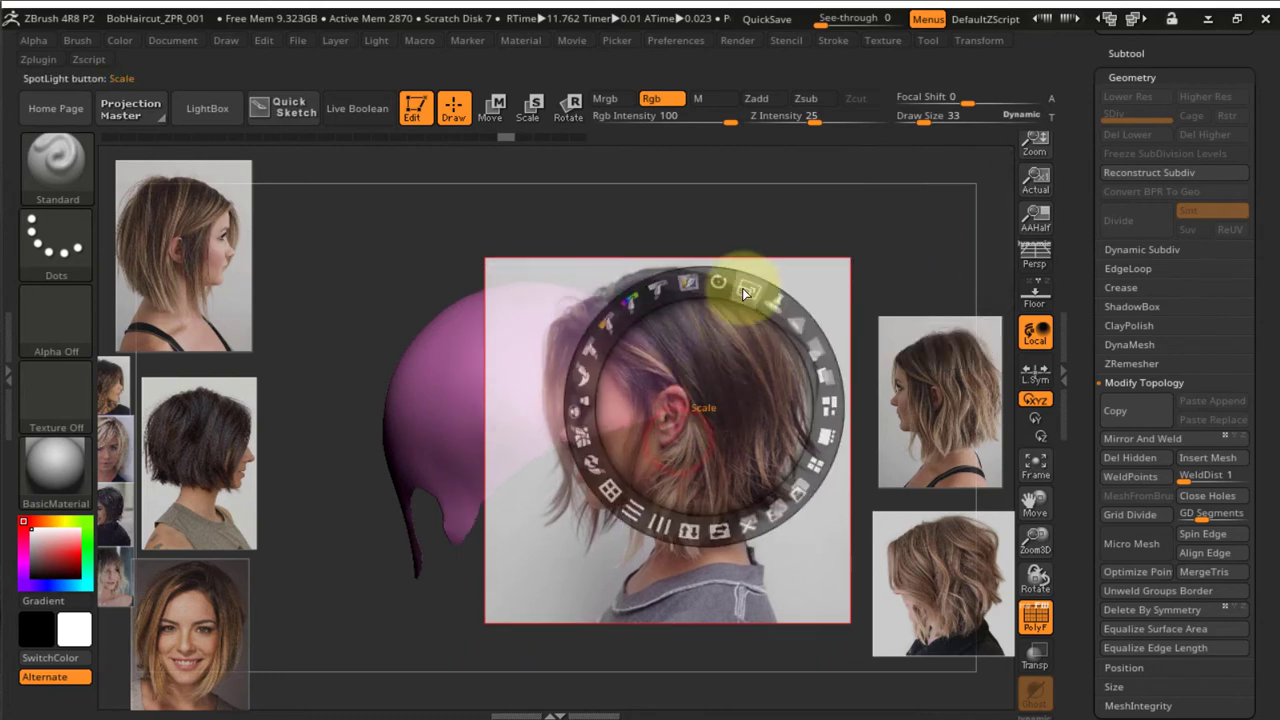
{"action": "left_click_drag", "start_coordinate": [743, 292], "coordinate": [628, 271]}
{"action": "left_click_drag", "start_coordinate": [686, 357], "coordinate": [951, 145]}
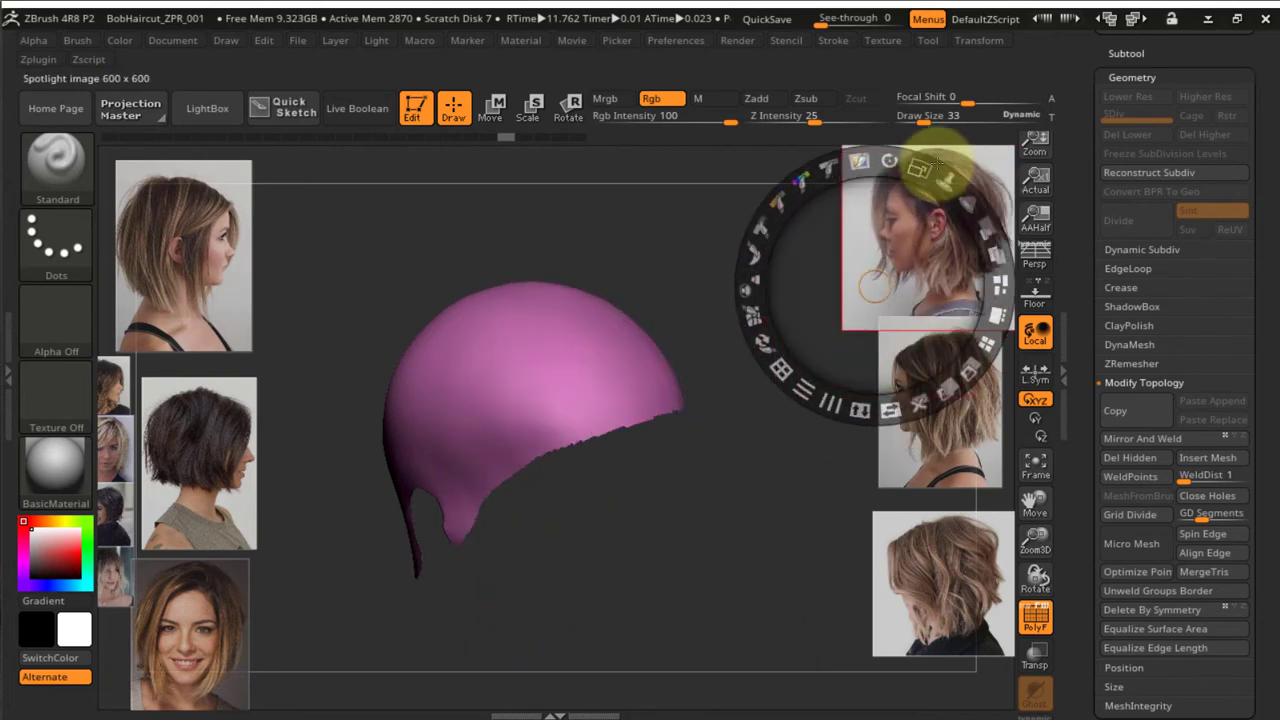
Switch the masking brush to MaskLasso with the hair cap seen from above and turn off symmetry
{"action": "key", "text": "z"}
{"action": "mouse_move", "coordinate": [677, 365]}
{"action": "left_mouse_down"}
{"action": "mouse_move", "coordinate": [666, 286]}
{"action": "mouse_move", "coordinate": [694, 297]}
{"action": "mouse_move", "coordinate": [624, 294]}
{"action": "mouse_move", "coordinate": [563, 314]}
{"action": "mouse_move", "coordinate": [649, 409]}
{"action": "mouse_move", "coordinate": [654, 386]}
{"action": "mouse_move", "coordinate": [657, 437]}
{"action": "mouse_move", "coordinate": [586, 386]}
{"action": "left_mouse_up"}
{"action": "key", "text": "ctrl"}
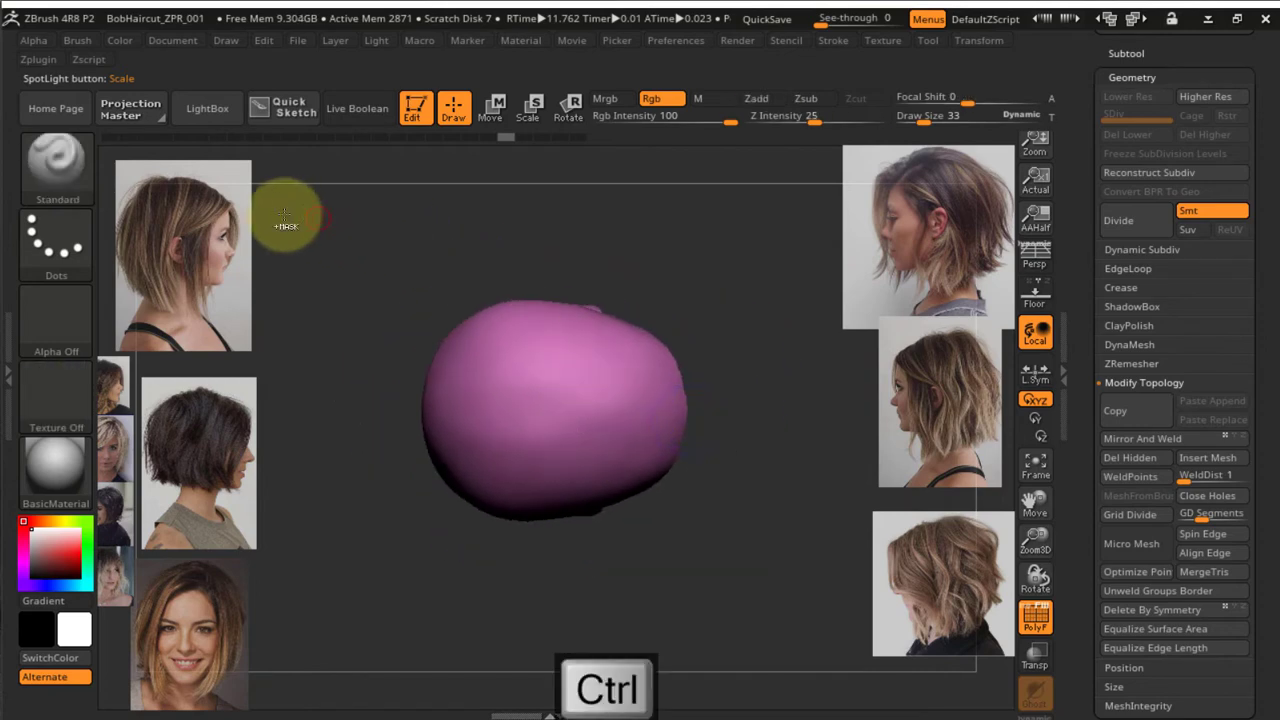
{"action": "left_click", "coordinate": [56, 166], "text": "ctrl"}
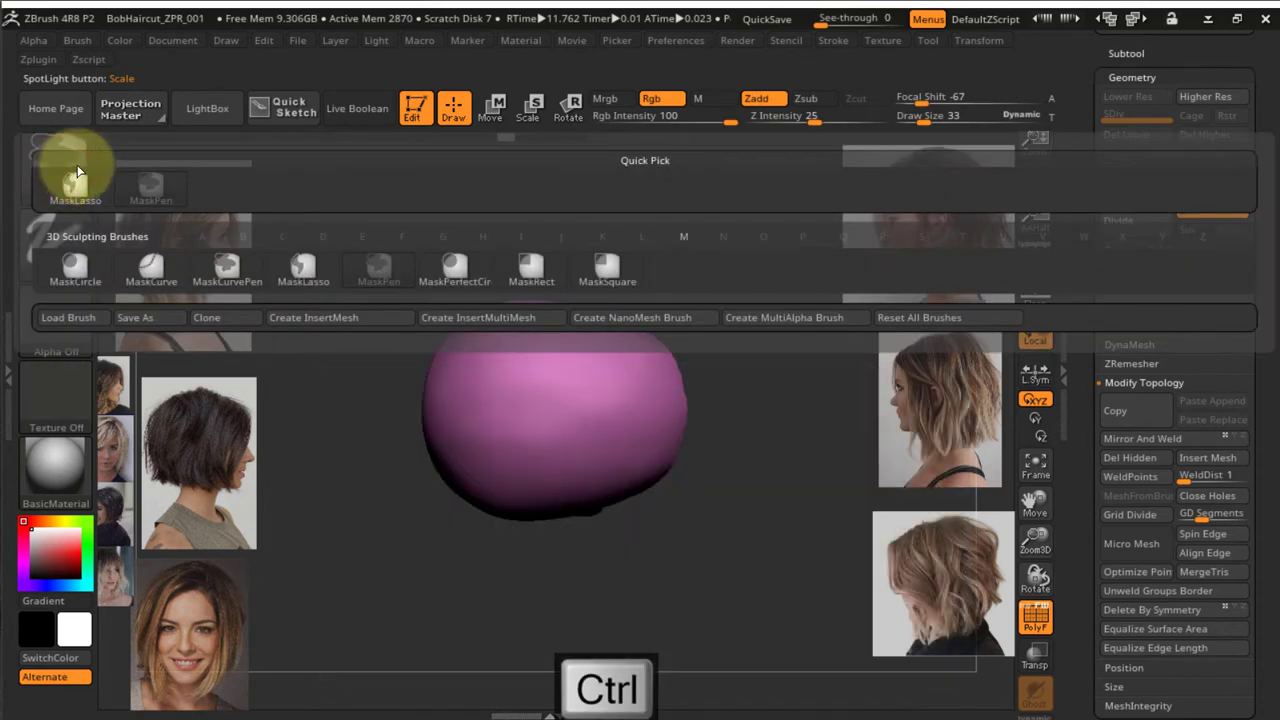
{"action": "left_click", "coordinate": [303, 268], "text": "ctrl"}
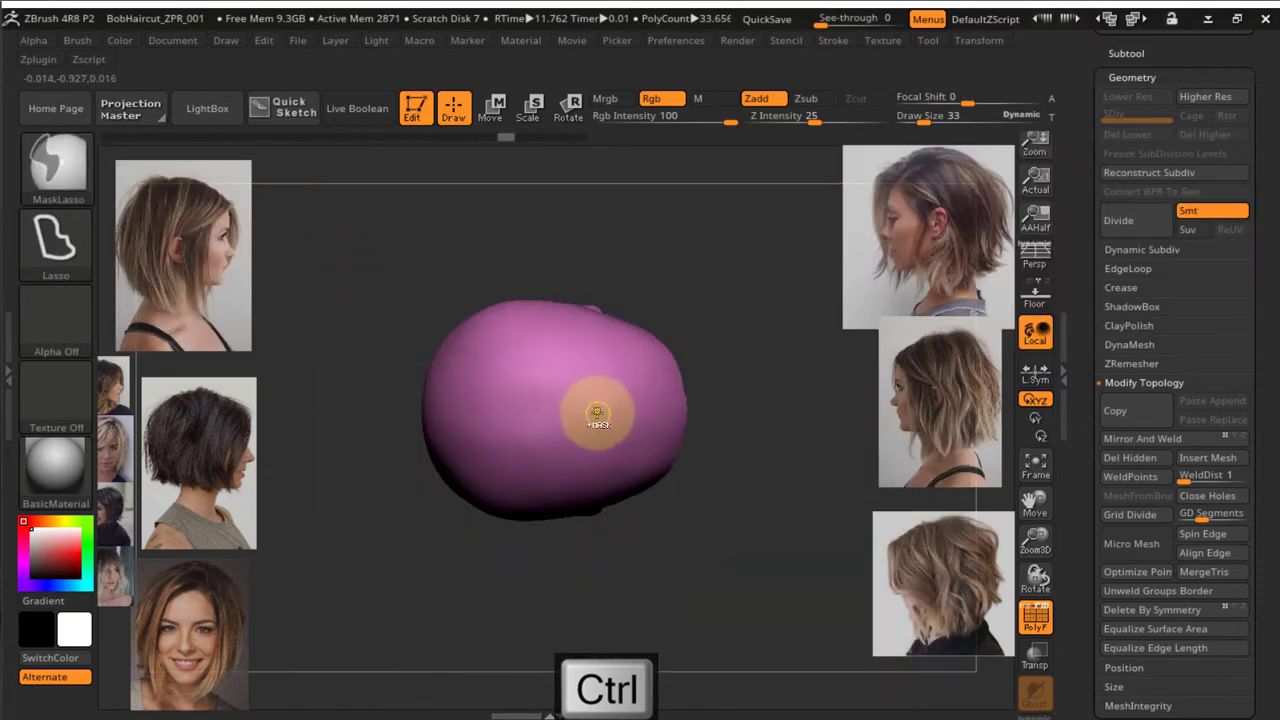
{"action": "key", "text": "x"}
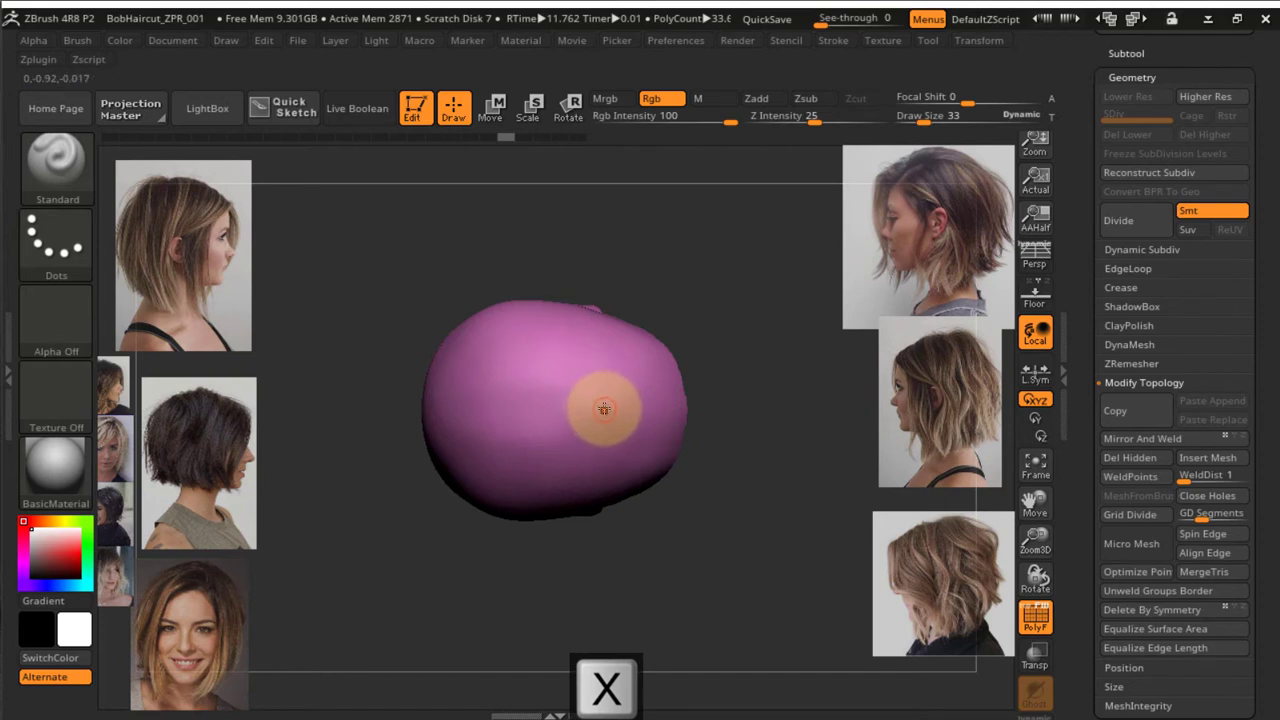
Lasso-mask one side of the hair cap from the front hairline down to the nape
{"action": "key", "text": "ctrl"}
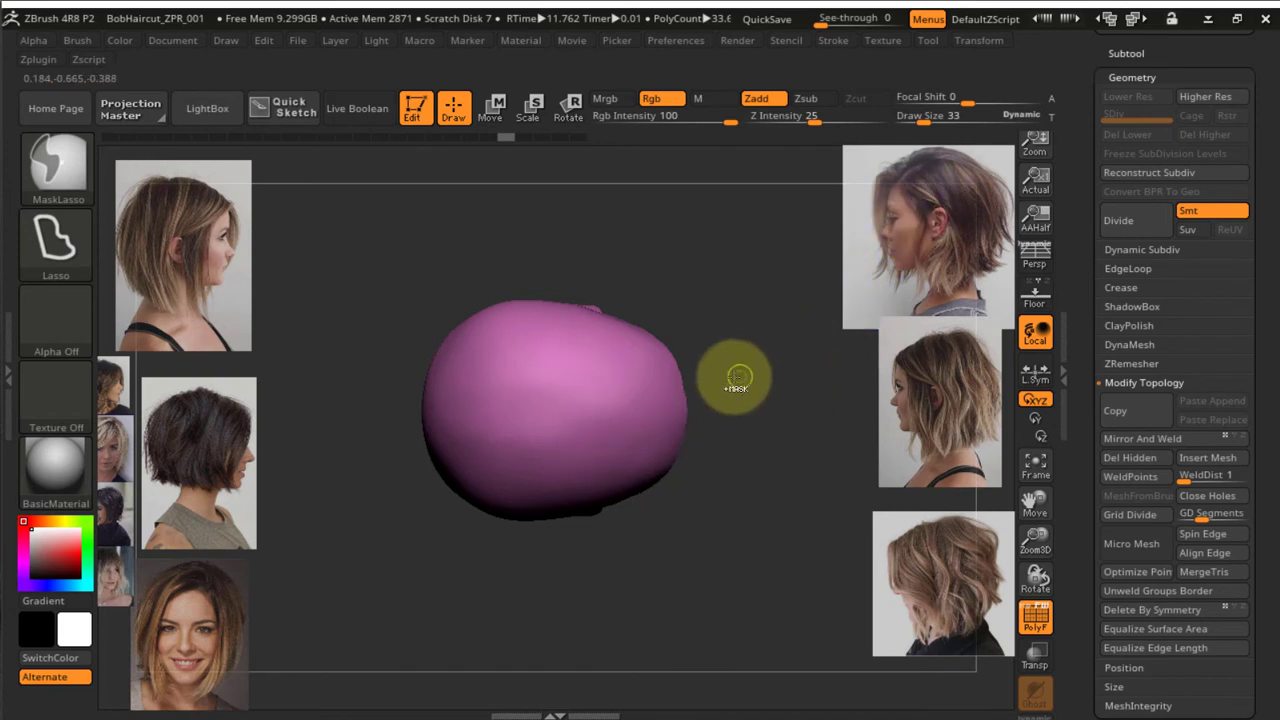
{"action": "right_click_drag", "start_coordinate": [602, 449], "coordinate": [615, 493], "text": "ctrl"}
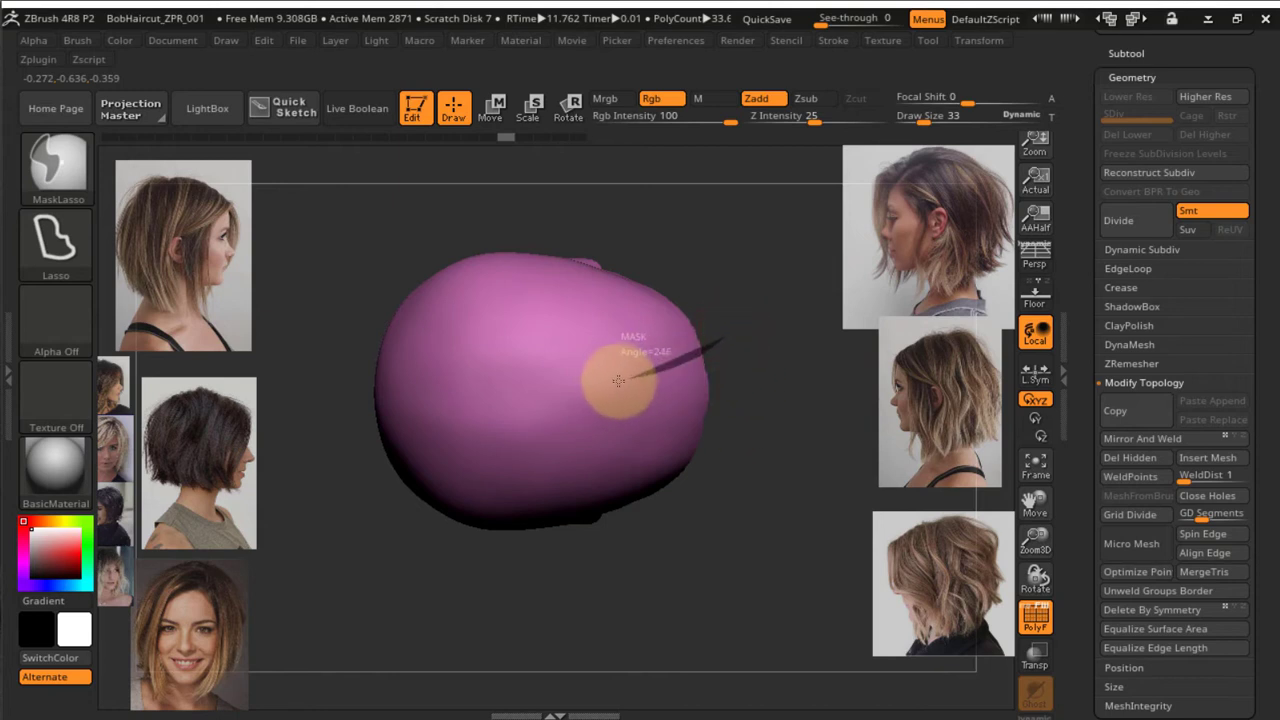
{"action": "mouse_move", "coordinate": [524, 395]}
{"action": "left_mouse_down", "text": "ctrl"}
{"action": "mouse_move", "coordinate": [466, 422]}
{"action": "mouse_move", "coordinate": [458, 495]}
{"action": "mouse_move", "coordinate": [557, 600]}
{"action": "mouse_move", "coordinate": [669, 609]}
{"action": "mouse_move", "coordinate": [740, 590]}
{"action": "left_mouse_up", "text": "ctrl"}
{"action": "mouse_move", "coordinate": [786, 451]}
{"action": "left_mouse_down"}
{"action": "mouse_move", "coordinate": [786, 314]}
{"action": "mouse_move", "coordinate": [756, 340]}
{"action": "mouse_move", "coordinate": [774, 380]}
{"action": "mouse_move", "coordinate": [734, 457]}
{"action": "mouse_move", "coordinate": [746, 386]}
{"action": "mouse_move", "coordinate": [763, 377]}
{"action": "mouse_move", "coordinate": [751, 423]}
{"action": "left_mouse_up"}
{"action": "key", "text": "ctrl"}
{"action": "left_click_drag", "start_coordinate": [700, 331], "coordinate": [506, 268], "text": "ctrl"}
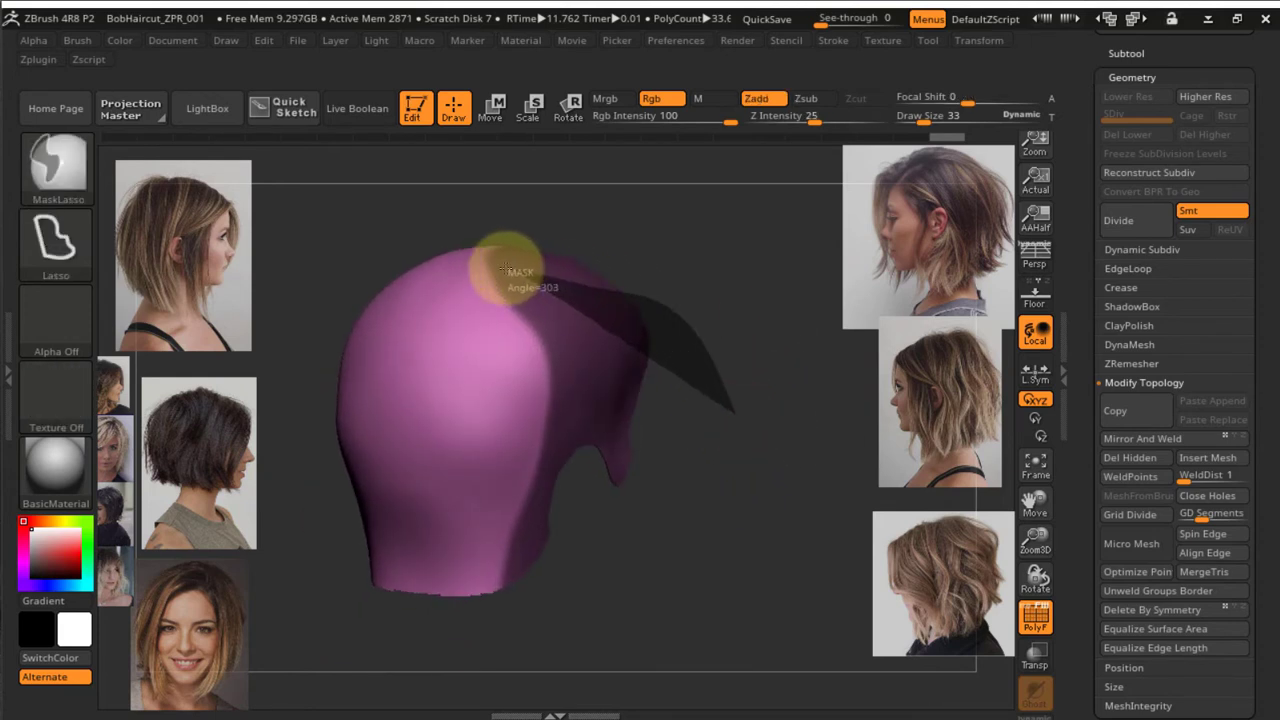
{"action": "mouse_move", "coordinate": [522, 330]}
{"action": "left_mouse_down", "text": "ctrl"}
{"action": "mouse_move", "coordinate": [523, 517]}
{"action": "mouse_move", "coordinate": [580, 563]}
{"action": "mouse_move", "coordinate": [586, 514]}
{"action": "left_mouse_up", "text": "ctrl"}
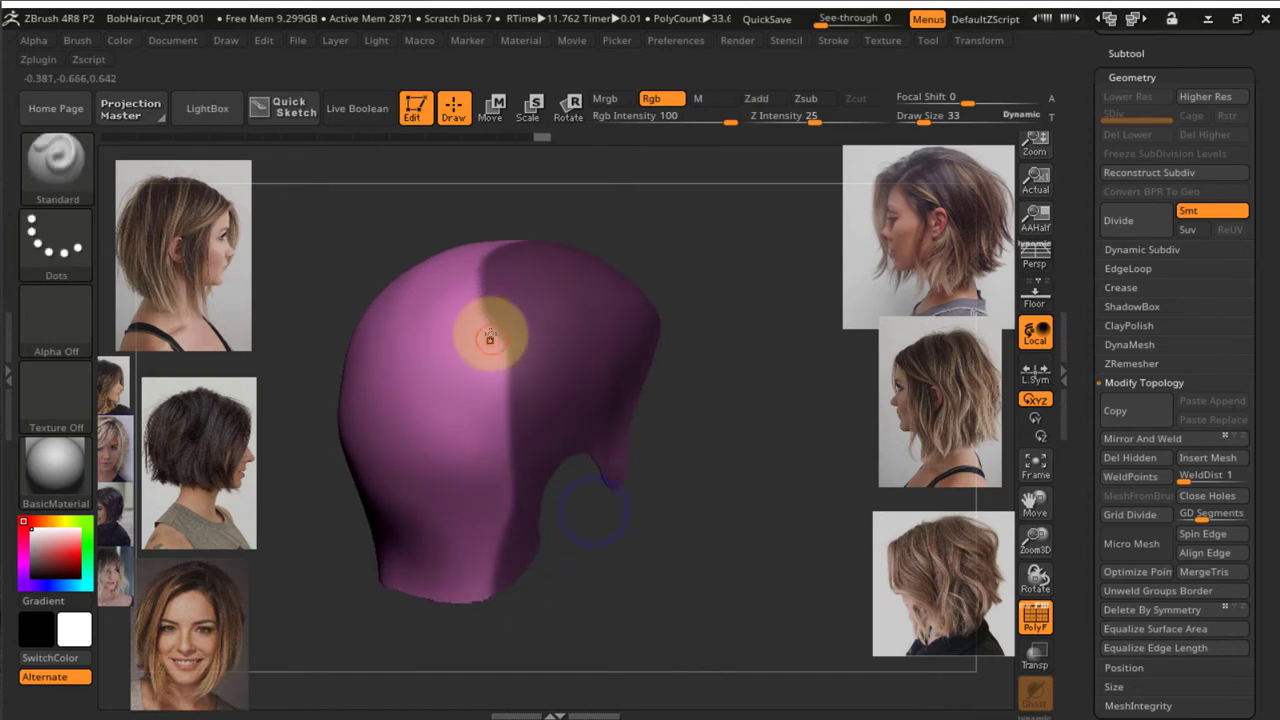
Switch the masking brush to MaskPen and refine the mask edge along the crown and back of the cap
{"action": "key", "text": "ctrl"}
{"action": "left_click", "coordinate": [64, 176]}
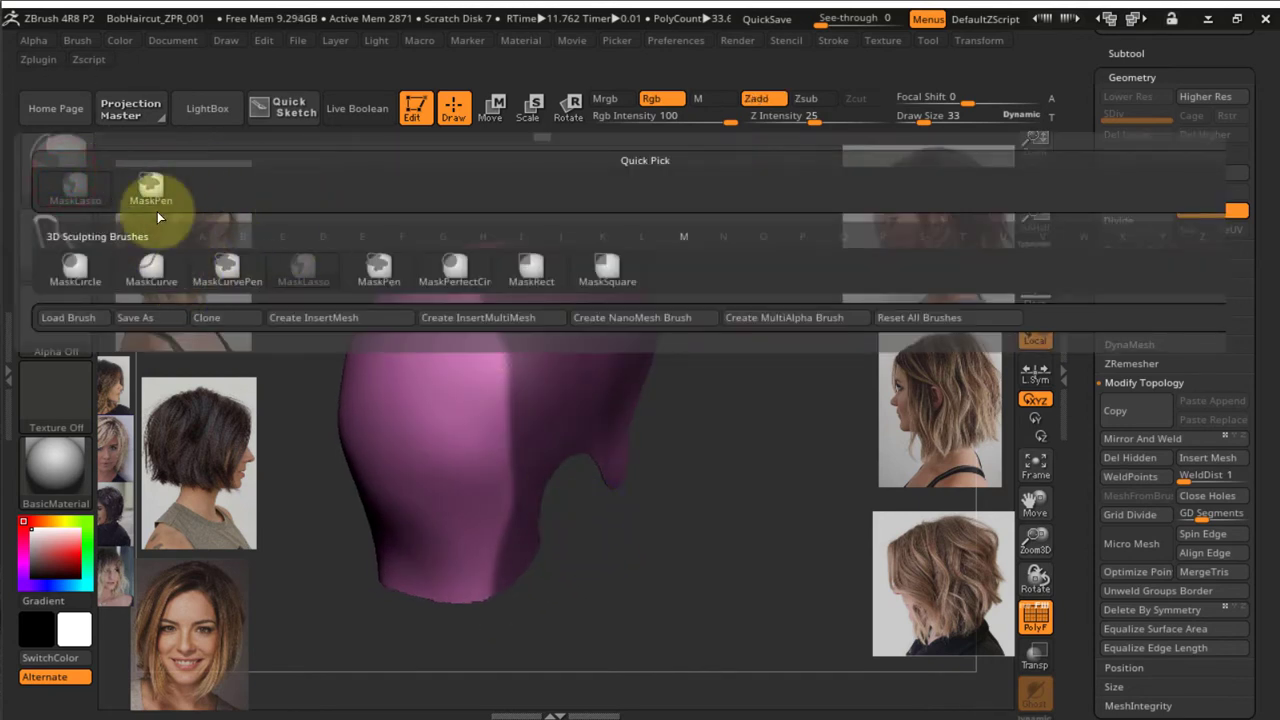
{"action": "left_click", "coordinate": [154, 181]}
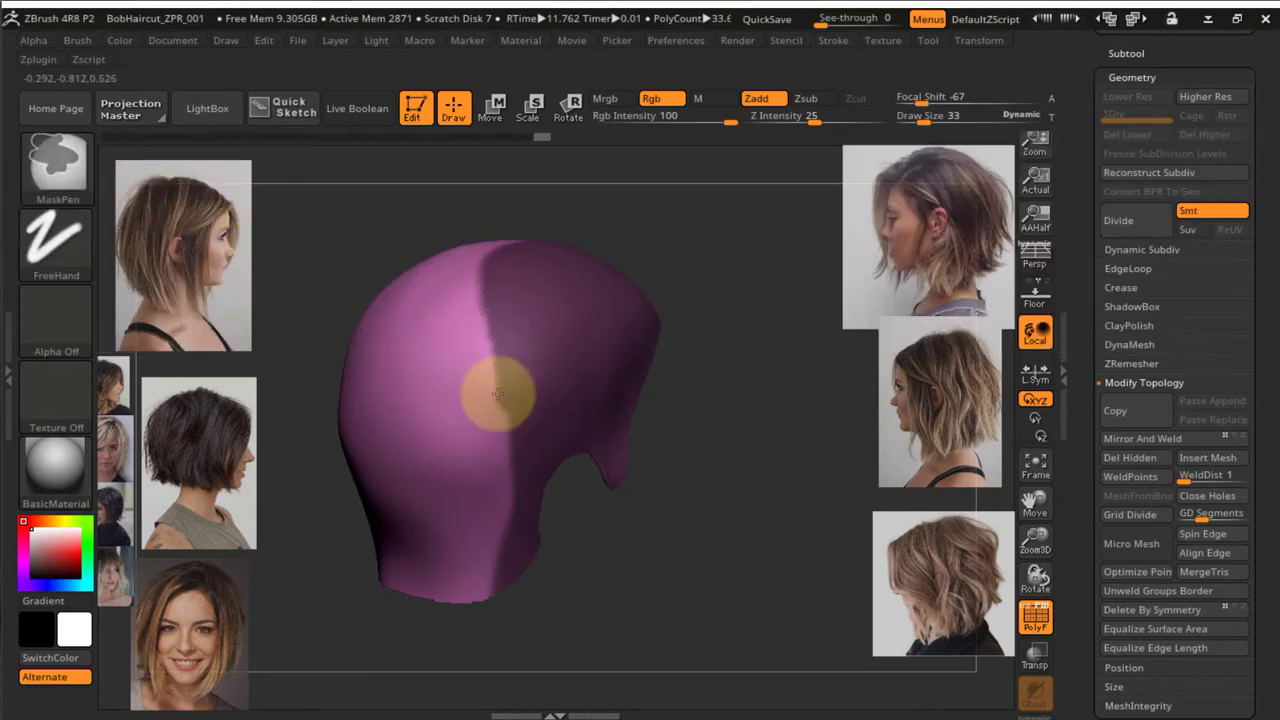
{"action": "right_click_drag", "start_coordinate": [503, 437], "coordinate": [494, 407]}
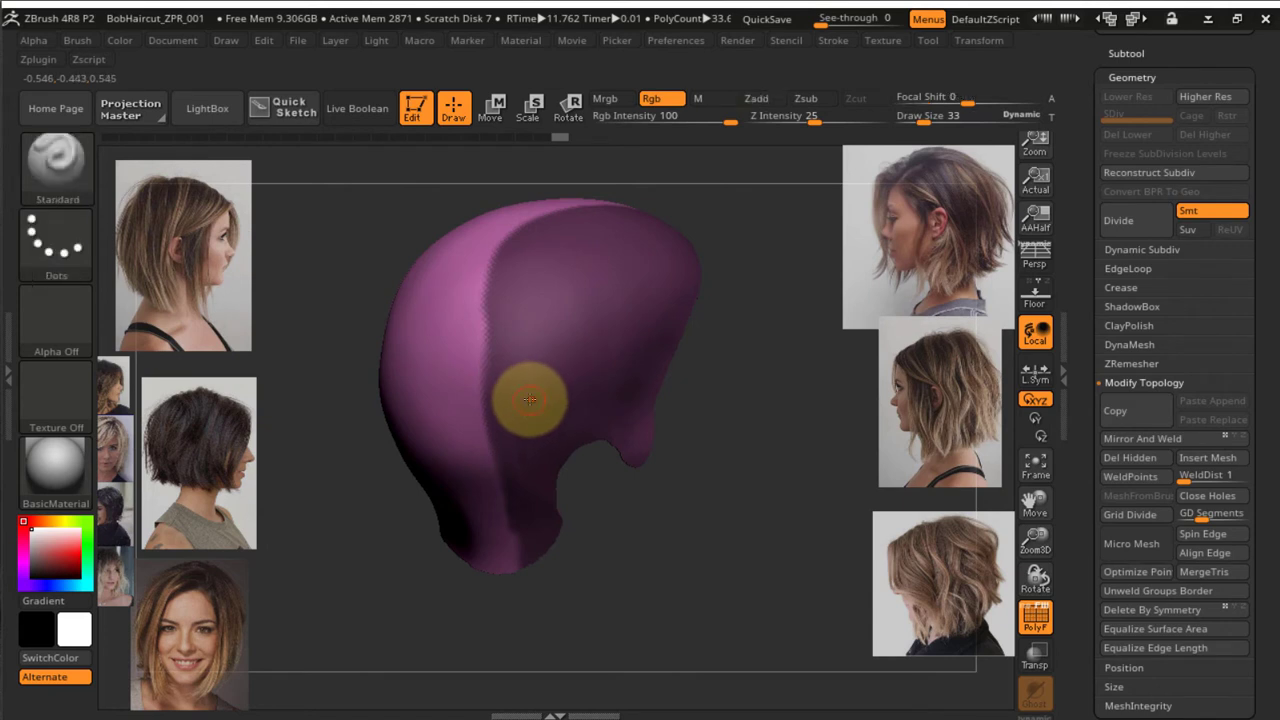
{"action": "key", "text": "ctrl"}
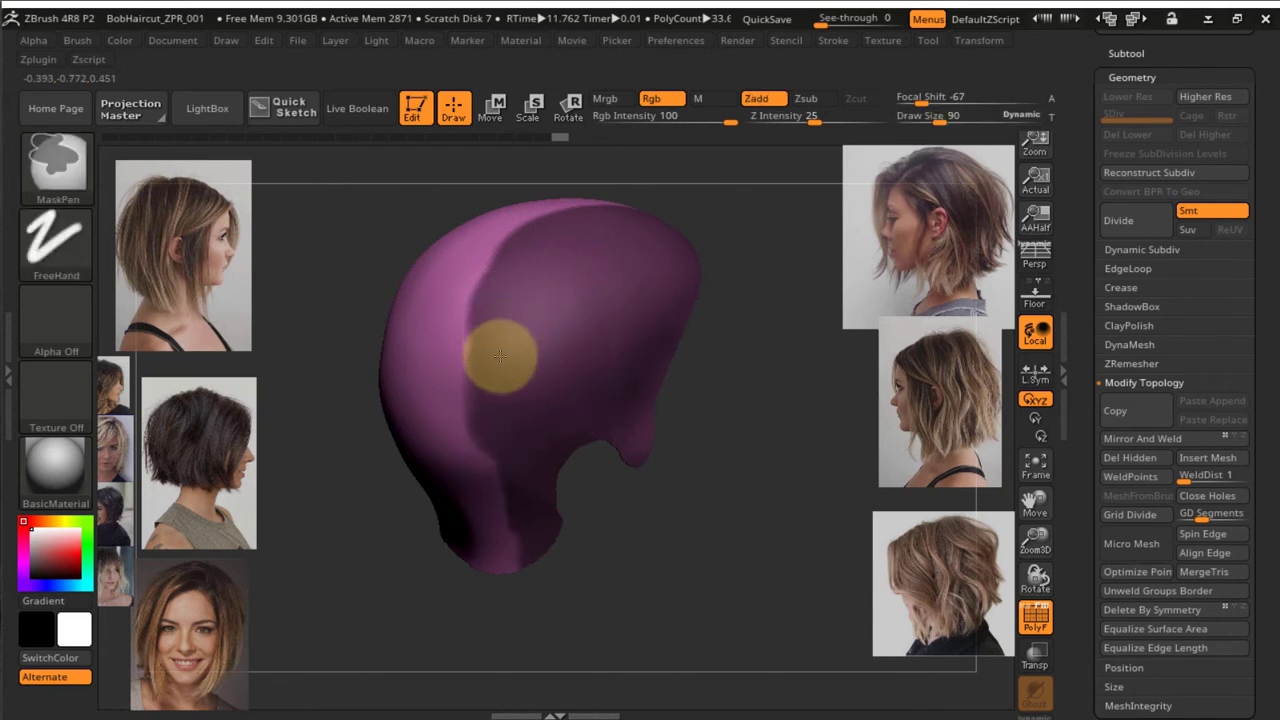
{"action": "mouse_move", "coordinate": [597, 404]}
{"action": "right_mouse_down"}
{"action": "mouse_move", "coordinate": [585, 365]}
{"action": "mouse_move", "coordinate": [543, 423]}
{"action": "mouse_move", "coordinate": [498, 343]}
{"action": "right_mouse_up"}
{"action": "key", "text": "ctrl"}
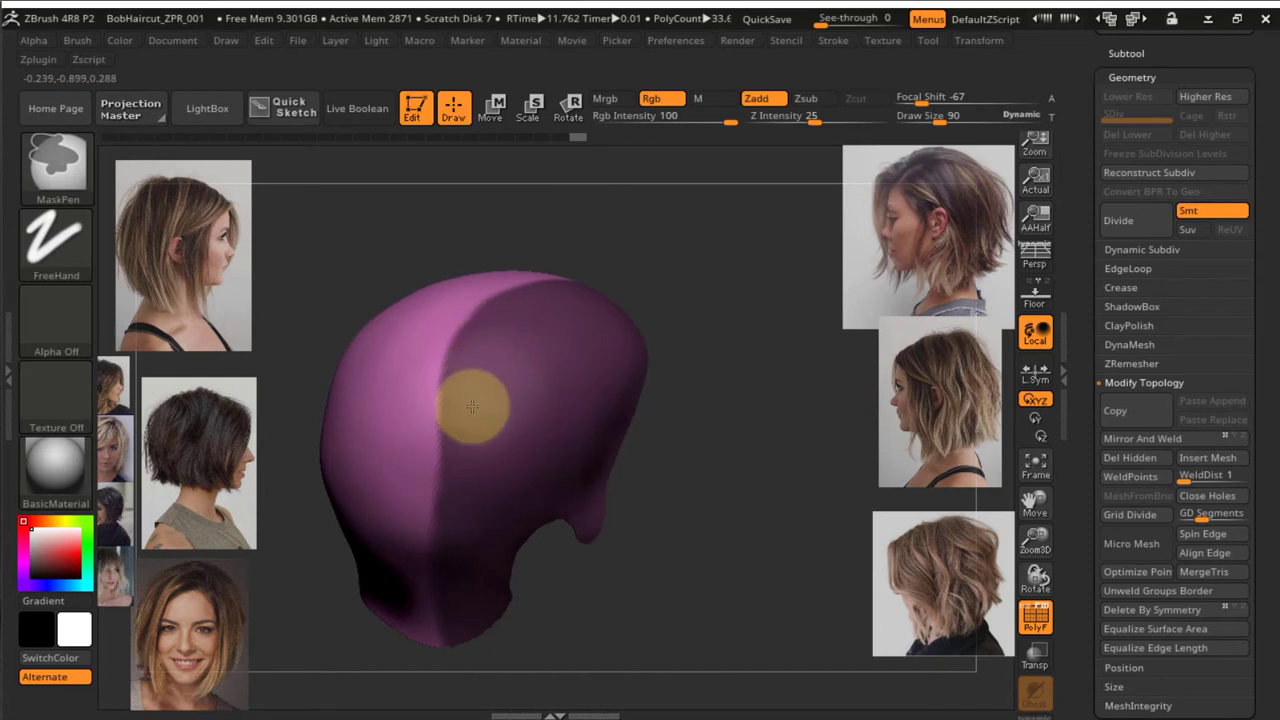
Preview the masked side as a polygroup, undo it, and clean up the mask edge near the front hairline
{"action": "key", "text": "ctrl+w"}
{"action": "right_click_drag", "start_coordinate": [715, 352], "coordinate": [678, 480]}
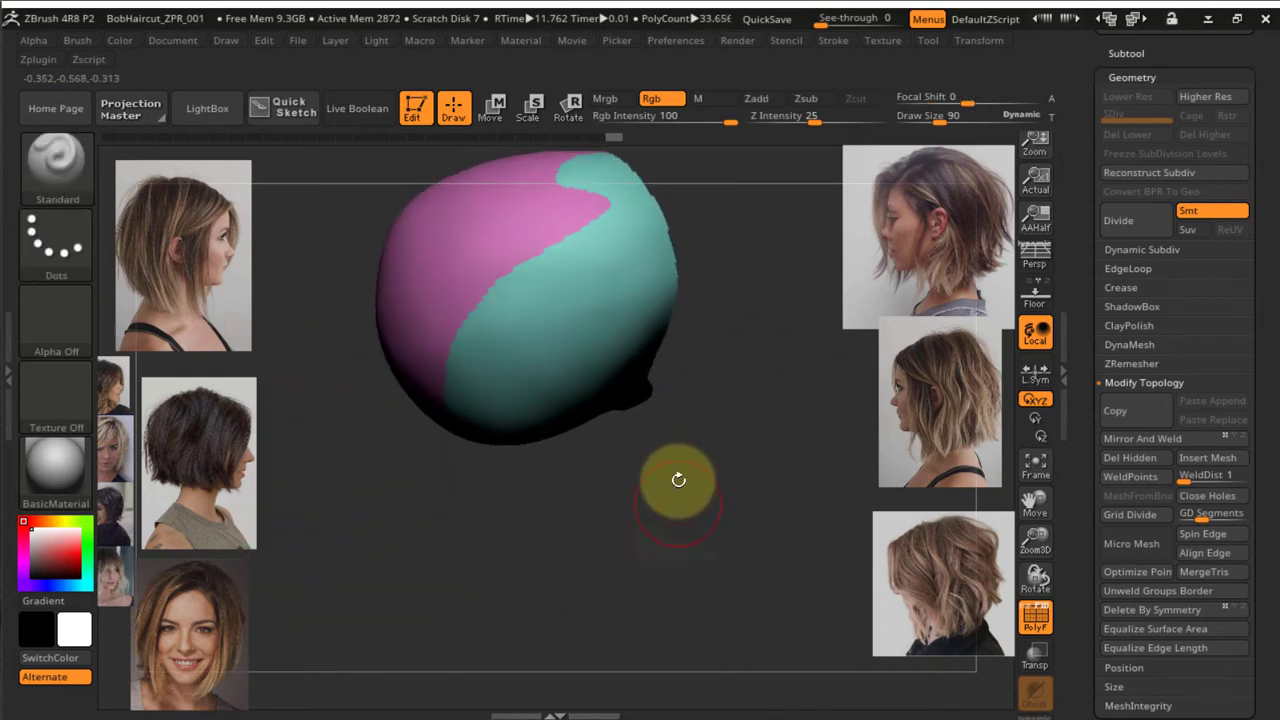
{"action": "right_click_drag", "start_coordinate": [734, 394], "coordinate": [683, 474], "text": "alt"}
{"action": "key", "text": "ctrl+z"}
{"action": "right_click_drag", "start_coordinate": [720, 378], "coordinate": [738, 416]}
{"action": "key", "text": "ctrl+z"}
{"action": "key", "text": "ctrl+alt"}
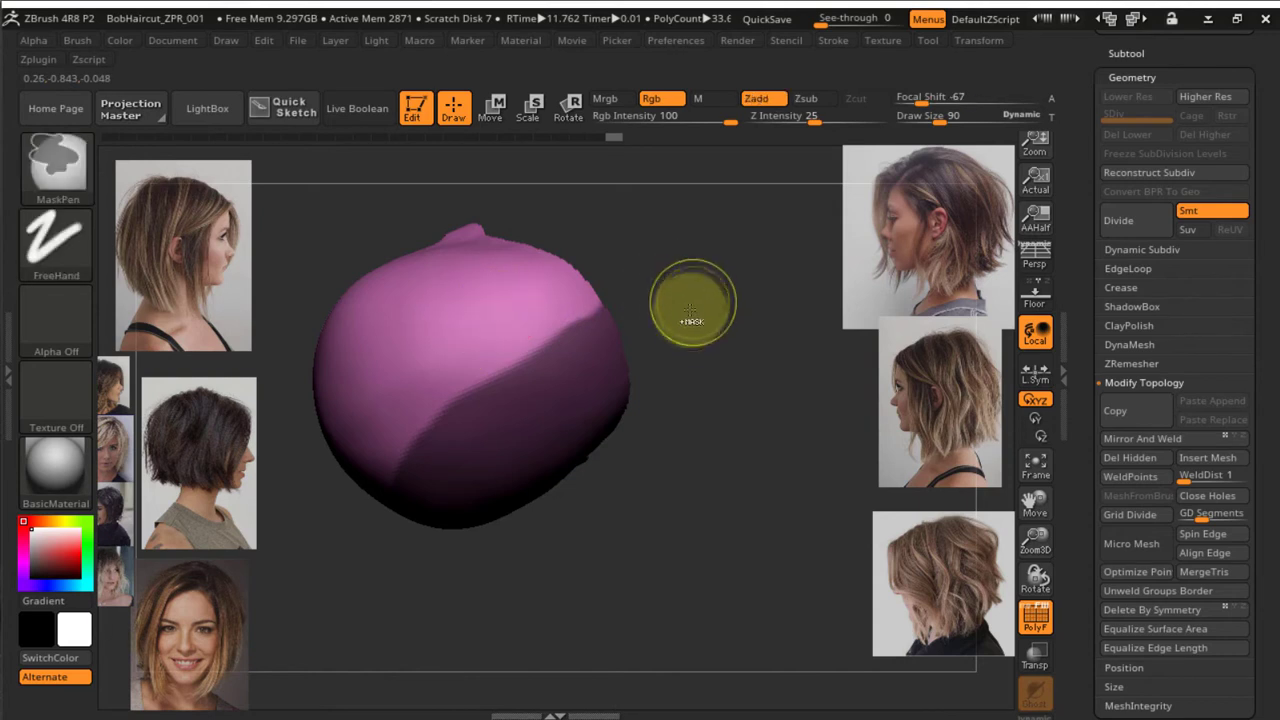
Try converting the masked side into a polygroup, isolating it and regrouping it for a contrasting colour
{"action": "key", "text": "ctrl+w"}
{"action": "mouse_move", "coordinate": [677, 452]}
{"action": "left_mouse_down"}
{"action": "mouse_move", "coordinate": [657, 414]}
{"action": "mouse_move", "coordinate": [734, 343]}
{"action": "mouse_move", "coordinate": [686, 286]}
{"action": "mouse_move", "coordinate": [686, 451]}
{"action": "mouse_move", "coordinate": [760, 360]}
{"action": "mouse_move", "coordinate": [703, 361]}
{"action": "mouse_move", "coordinate": [643, 320]}
{"action": "left_mouse_up"}
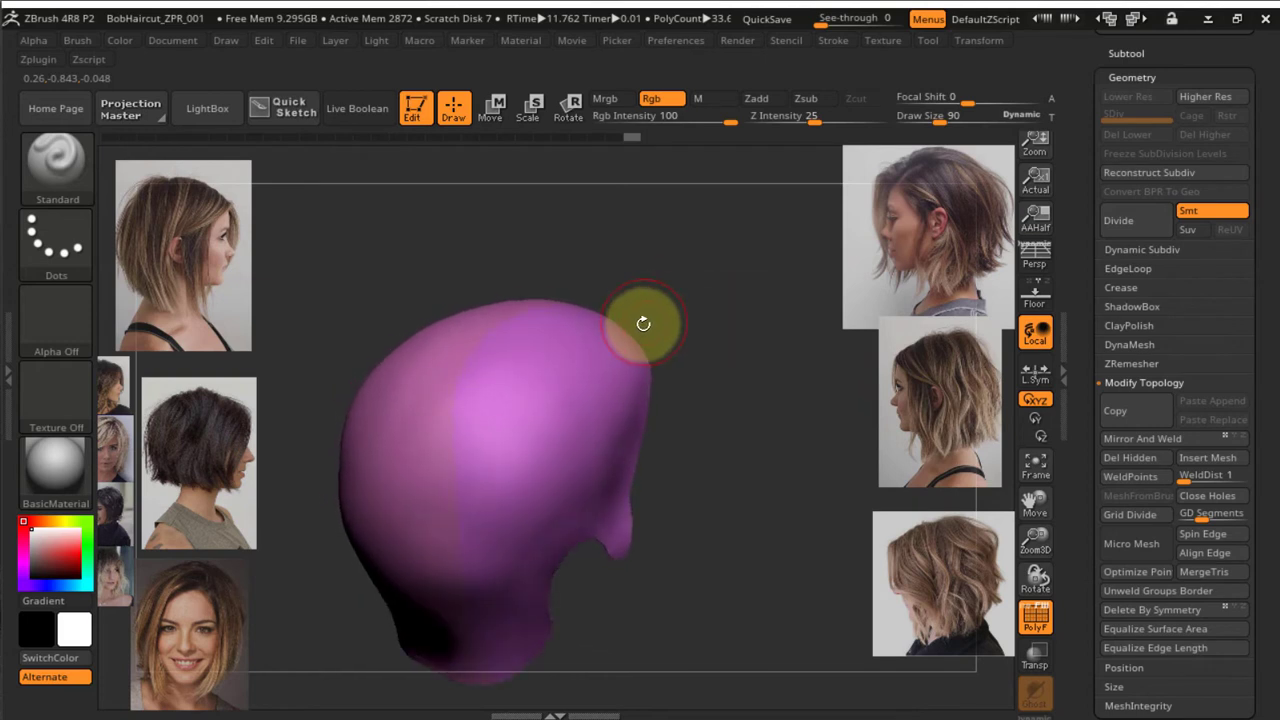
{"action": "key", "text": "ctrl+shift"}
{"action": "left_click", "coordinate": [562, 427], "text": "ctrl+shift"}
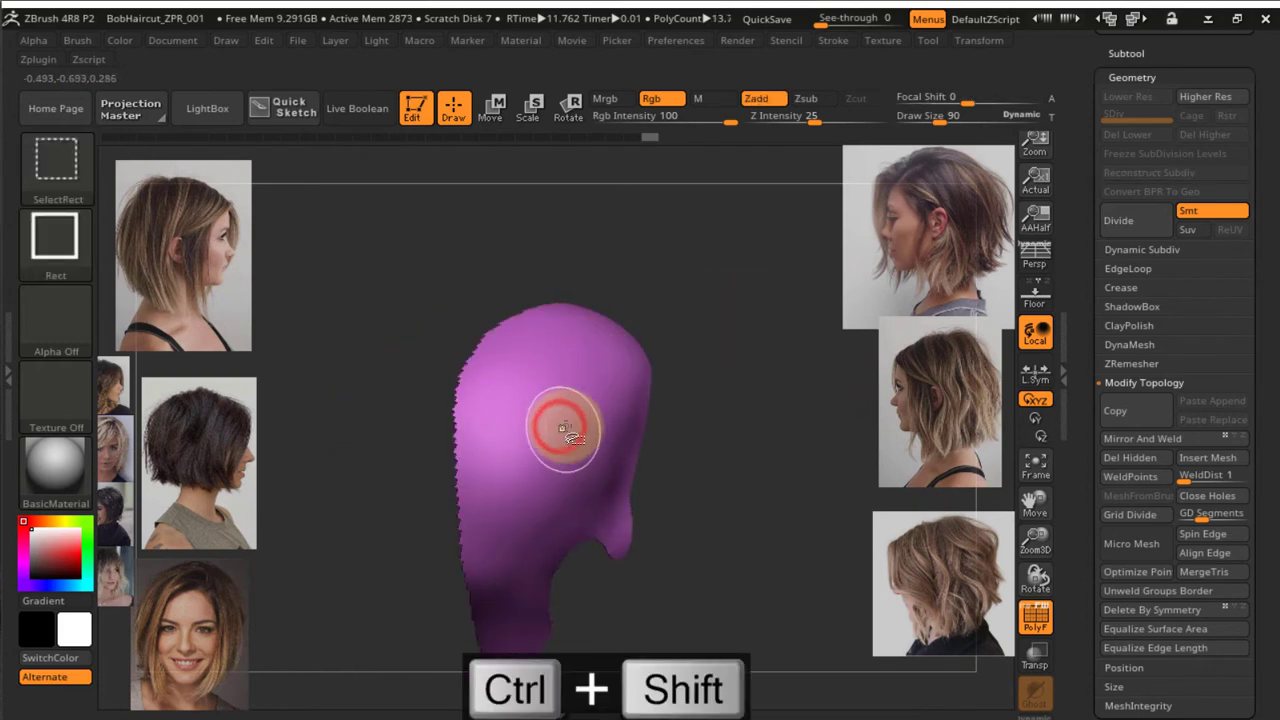
{"action": "key", "text": "ctrl+w"}
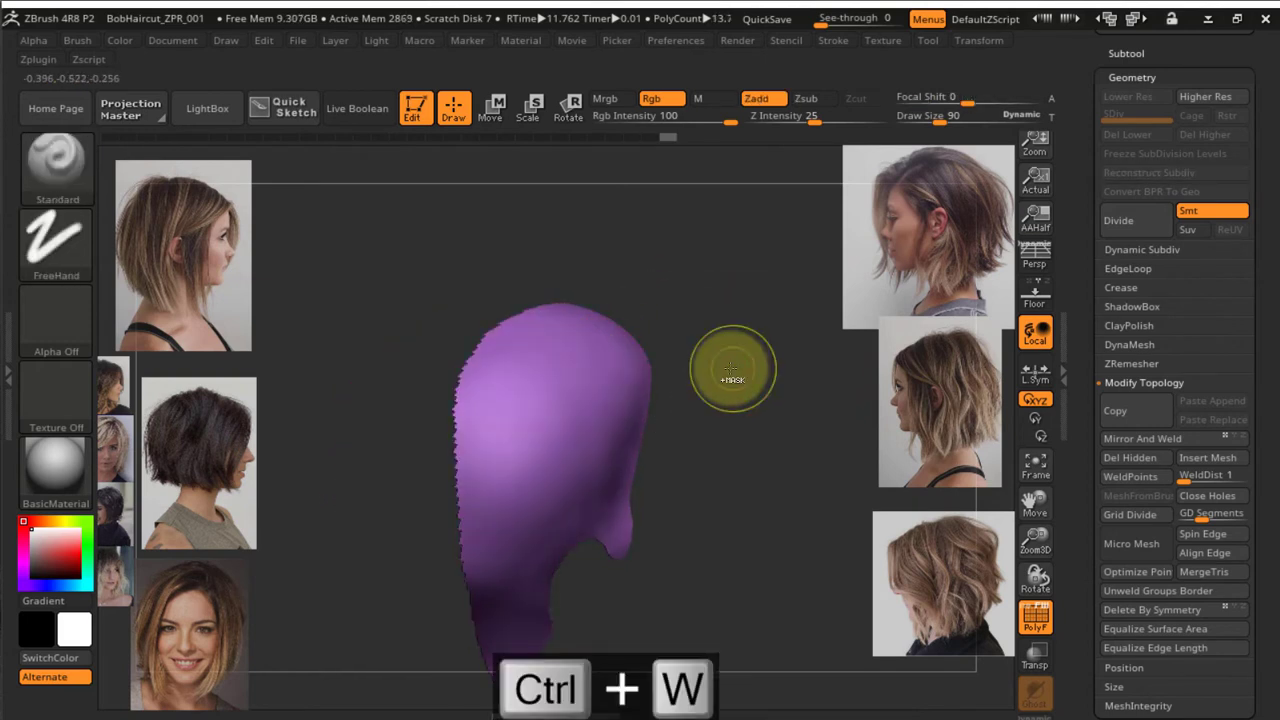
{"action": "key", "text": "ctrl+w"}
{"action": "left_click", "coordinate": [752, 343], "text": "ctrl+shift"}
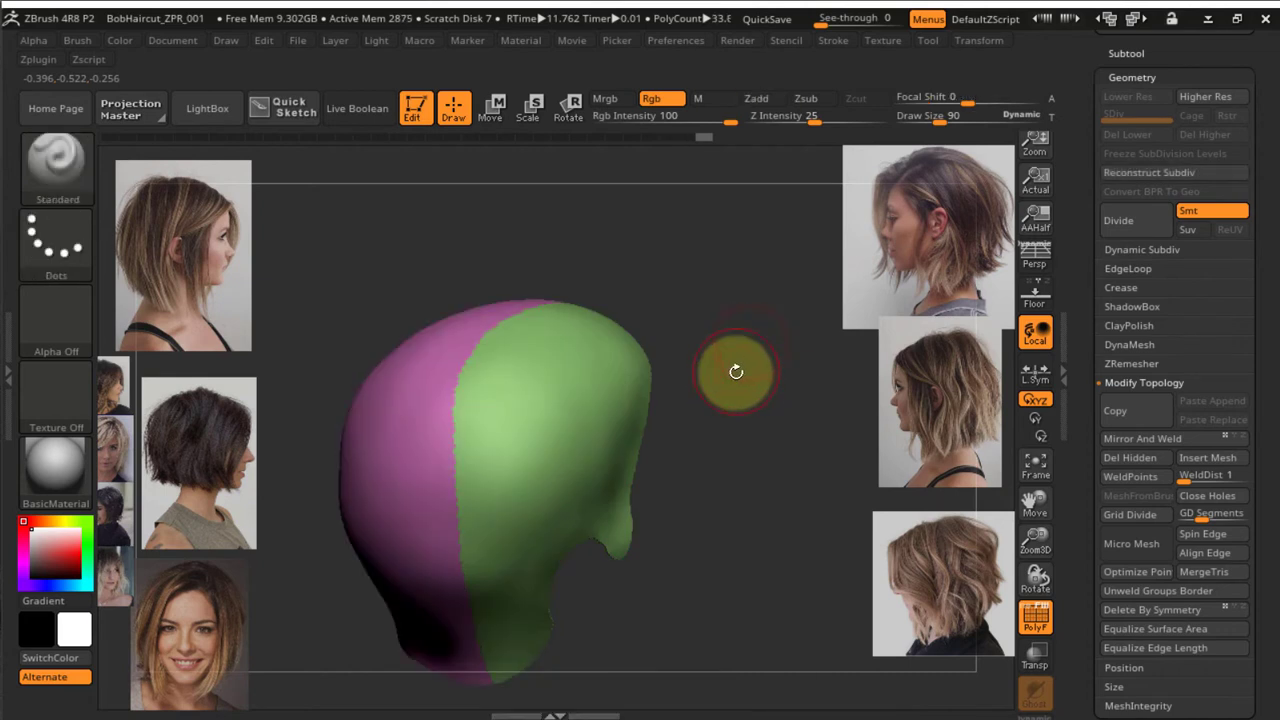
{"action": "left_click_drag", "start_coordinate": [736, 371], "coordinate": [702, 323]}
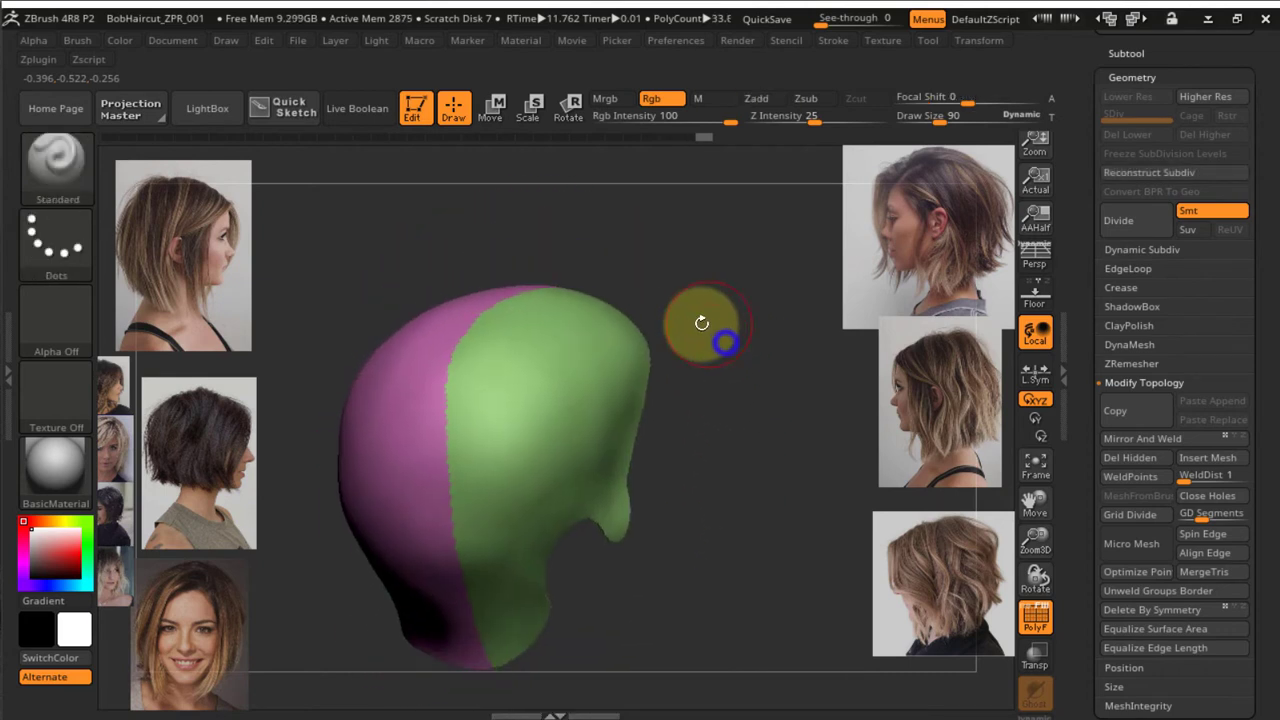
{"action": "key", "text": "ctrl+z"}
{"action": "key", "text": "ctrl+z"}
{"action": "key", "text": "ctrl+z"}
{"action": "key", "text": "ctrl+z"}
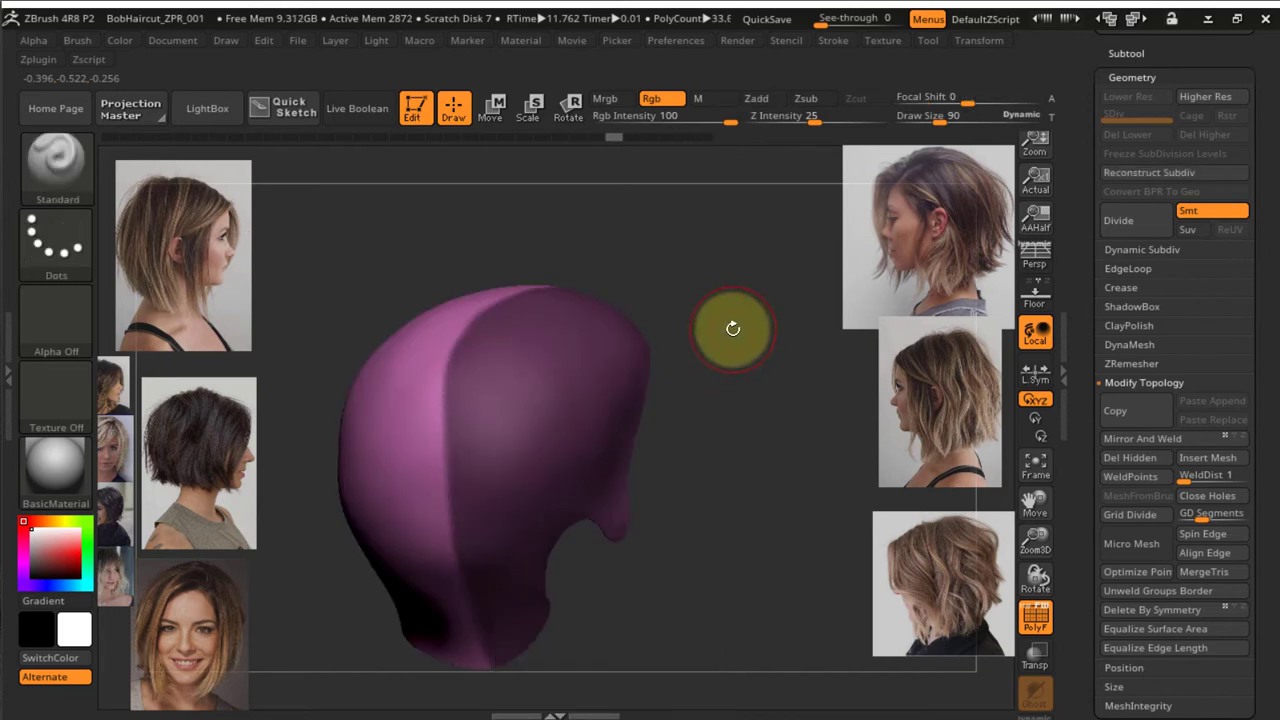
Try regrouping the masked side for another polygroup colour and inspect its border from above
{"action": "key", "text": "ctrl+w"}
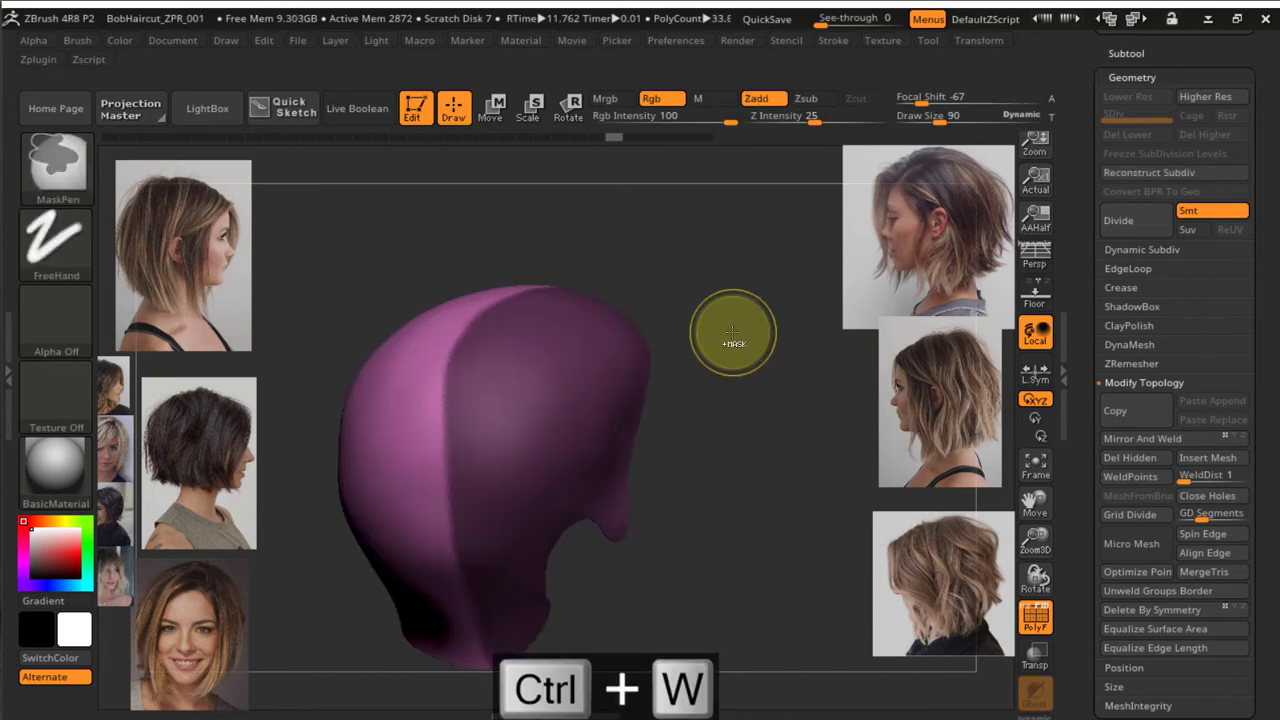
{"action": "key", "text": "ctrl+z"}
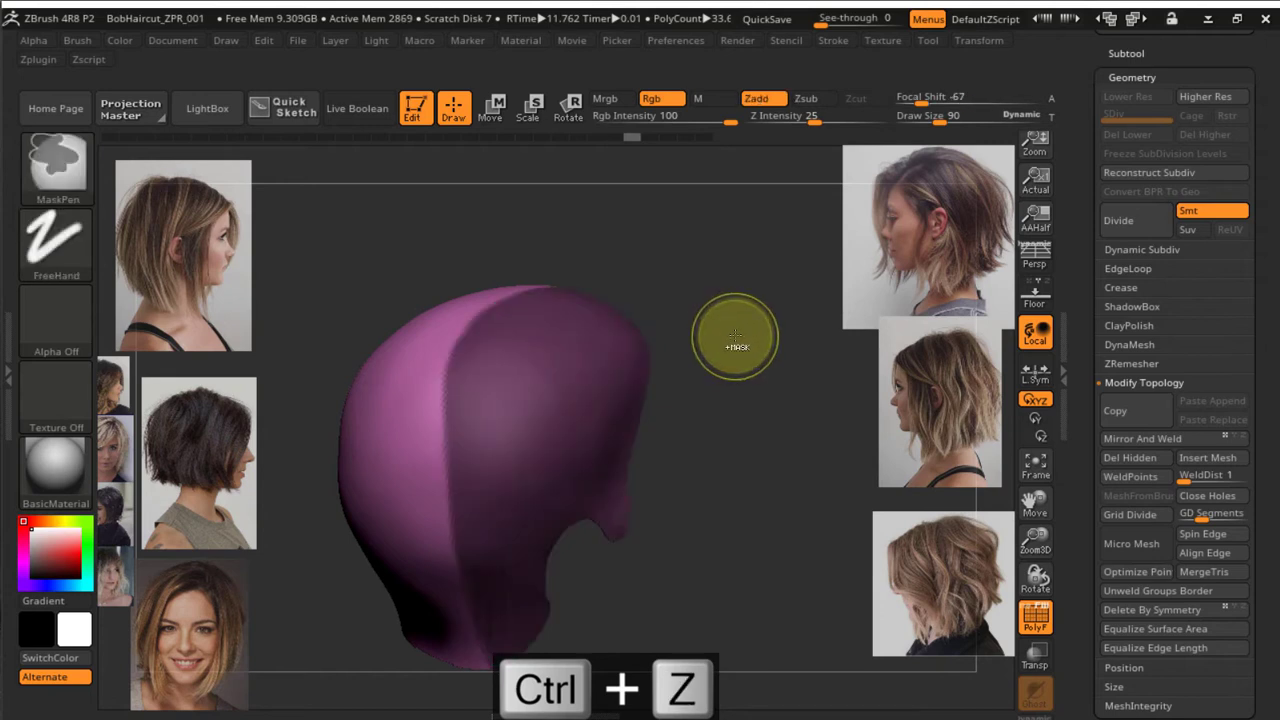
{"action": "key", "text": "ctrl+w"}
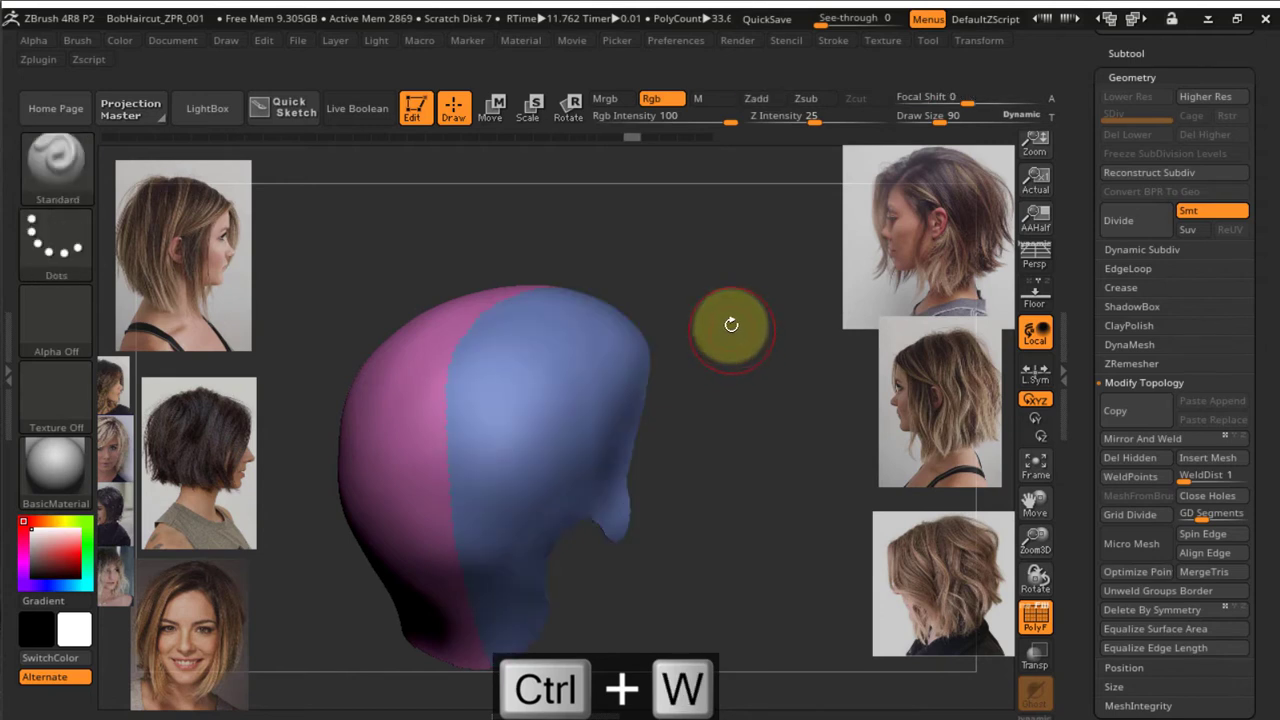
{"action": "left_click_drag", "start_coordinate": [739, 320], "coordinate": [730, 419]}
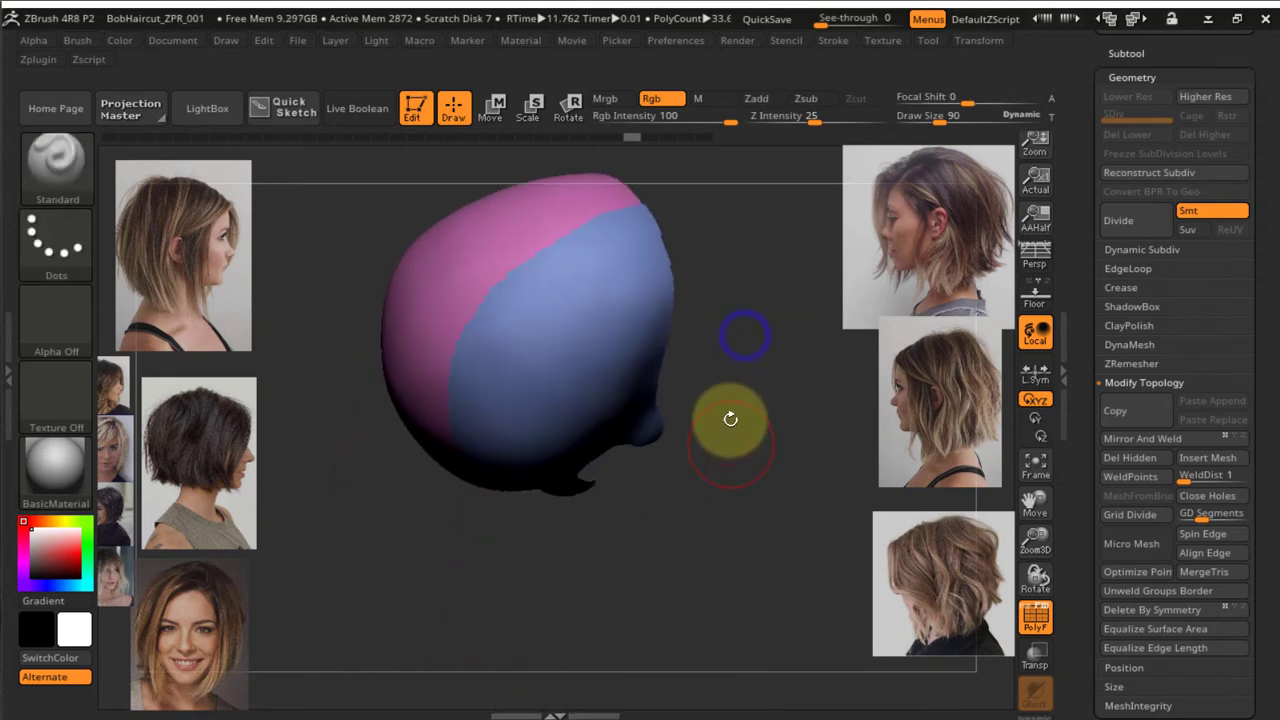
{"action": "left_click_drag", "start_coordinate": [751, 367], "coordinate": [770, 312]}
{"action": "key", "text": "ctrl+z"}
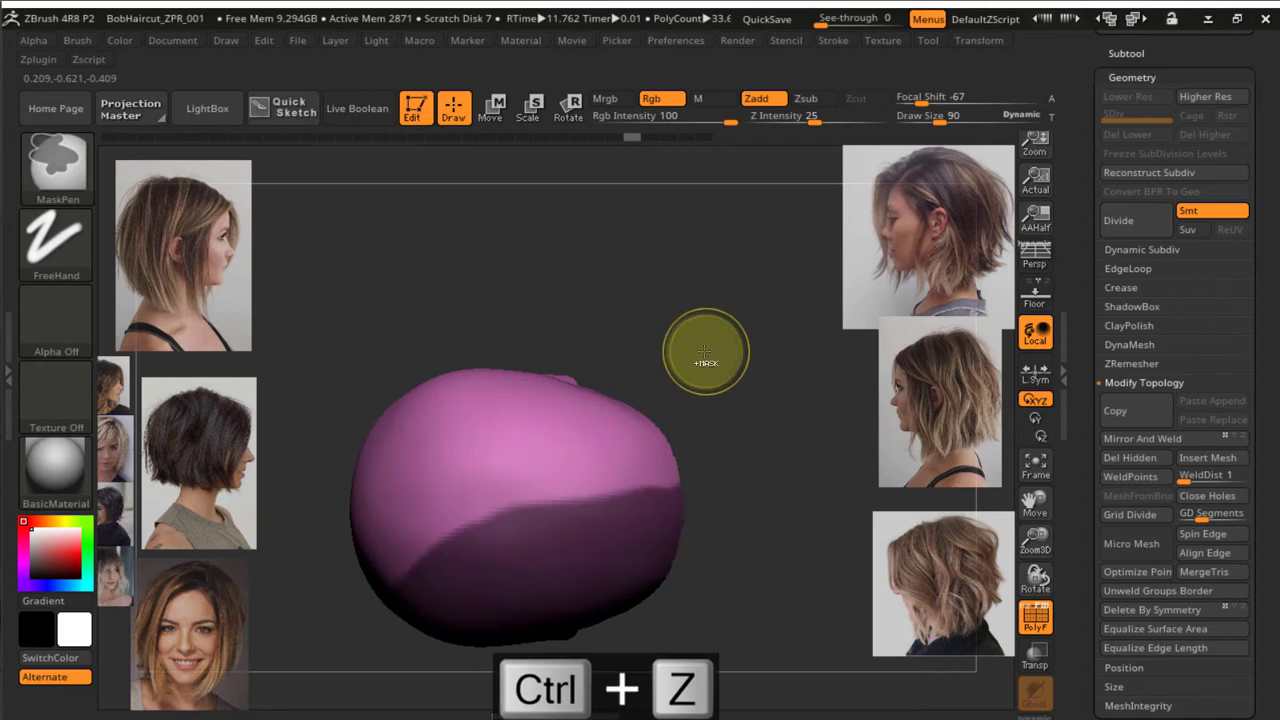
Reshape the mask's parting edge on top with MaskPen and convert the masked side into a contrasting polygroup
{"action": "mouse_move", "coordinate": [706, 349]}
{"action": "left_mouse_down"}
{"action": "mouse_move", "coordinate": [636, 440]}
{"action": "mouse_move", "coordinate": [571, 363]}
{"action": "left_mouse_up"}
{"action": "key", "text": "ctrl"}
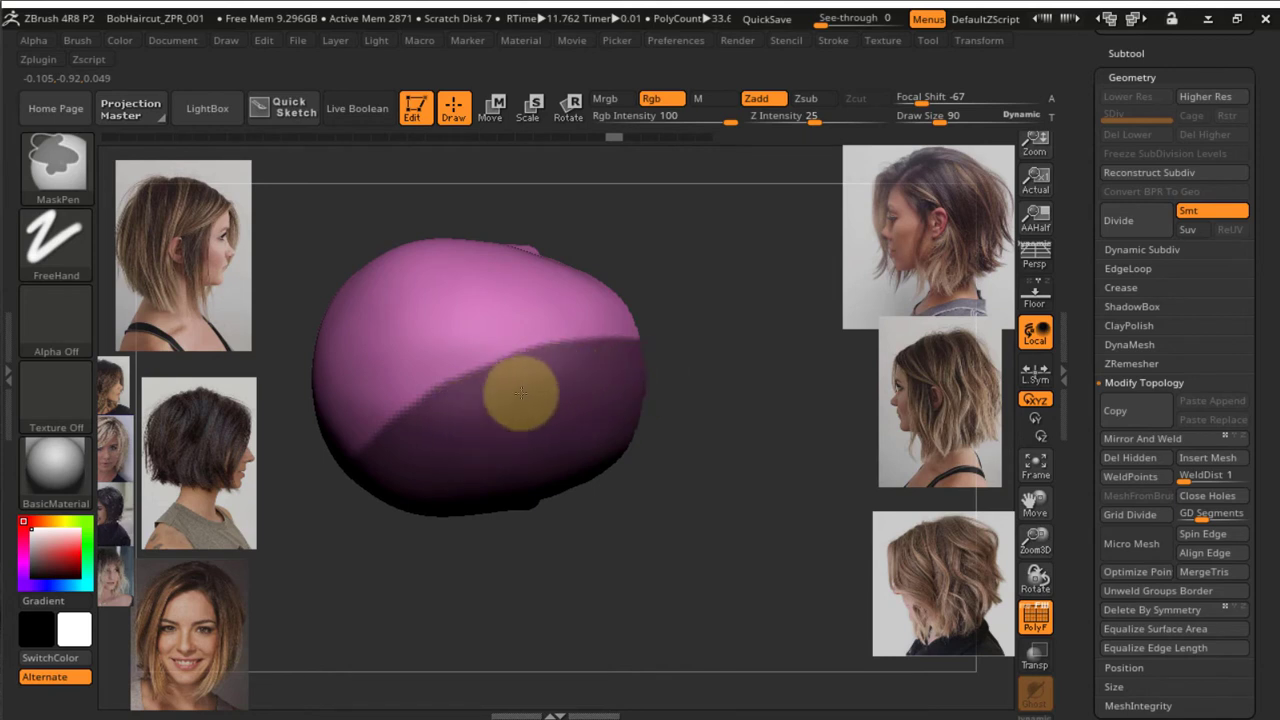
{"action": "left_click_drag", "start_coordinate": [677, 374], "coordinate": [711, 403], "text": "ctrl"}
{"action": "mouse_move", "coordinate": [698, 489]}
{"action": "left_mouse_down"}
{"action": "mouse_move", "coordinate": [706, 459]}
{"action": "mouse_move", "coordinate": [651, 300]}
{"action": "mouse_move", "coordinate": [751, 300]}
{"action": "mouse_move", "coordinate": [757, 600]}
{"action": "mouse_move", "coordinate": [803, 301]}
{"action": "mouse_move", "coordinate": [766, 289]}
{"action": "mouse_move", "coordinate": [674, 299]}
{"action": "mouse_move", "coordinate": [708, 323]}
{"action": "mouse_move", "coordinate": [740, 323]}
{"action": "mouse_move", "coordinate": [761, 305]}
{"action": "mouse_move", "coordinate": [734, 289]}
{"action": "mouse_move", "coordinate": [726, 477]}
{"action": "mouse_move", "coordinate": [708, 386]}
{"action": "mouse_move", "coordinate": [591, 374]}
{"action": "left_mouse_up"}
{"action": "key", "text": "ctrl+w"}
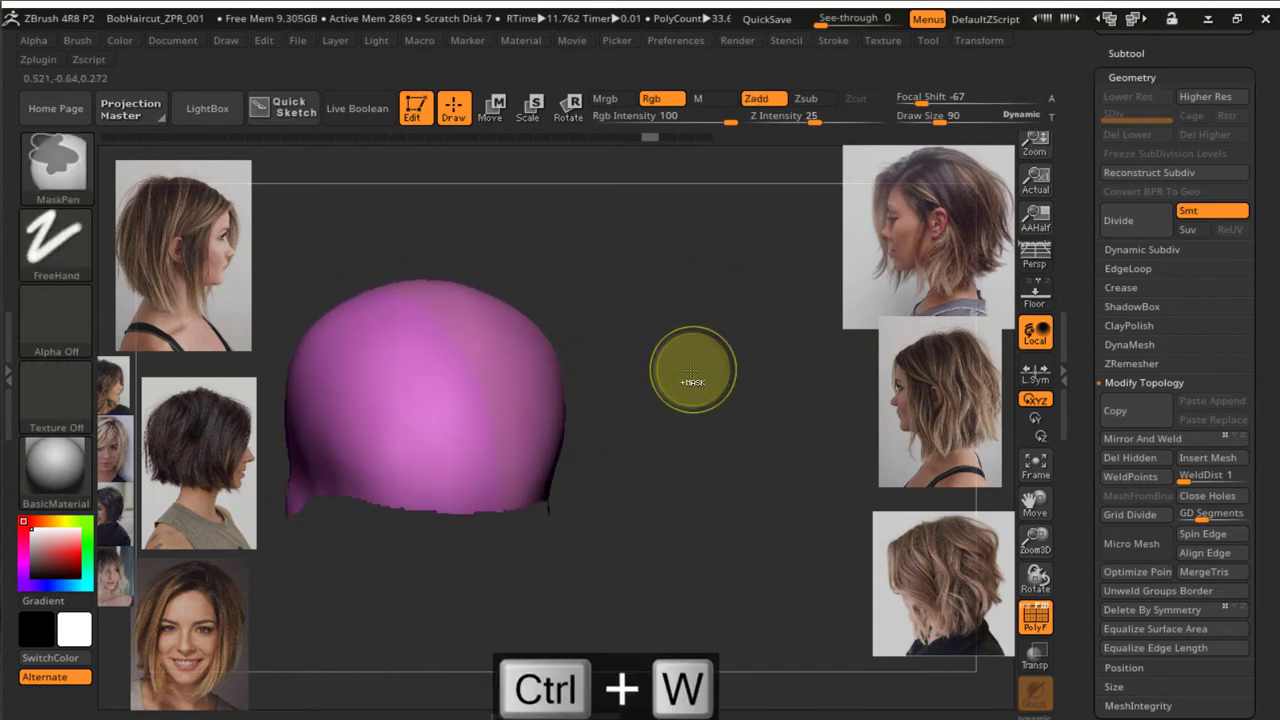
{"action": "key", "text": "ctrl+z"}
{"action": "key", "text": "ctrl+w"}
Isolate the magenta polygroup on the other side of the hair cap
{"action": "left_click_drag", "start_coordinate": [709, 386], "coordinate": [462, 428]}
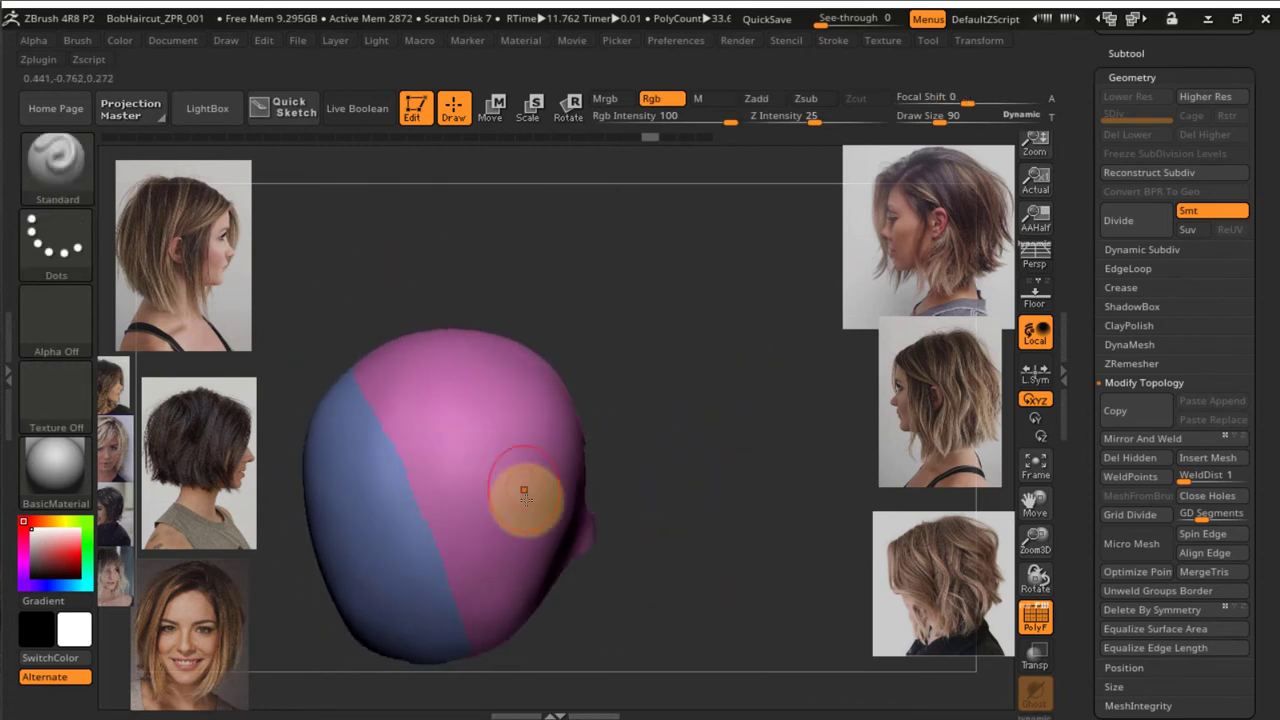
{"action": "key", "text": "ctrl+shift"}
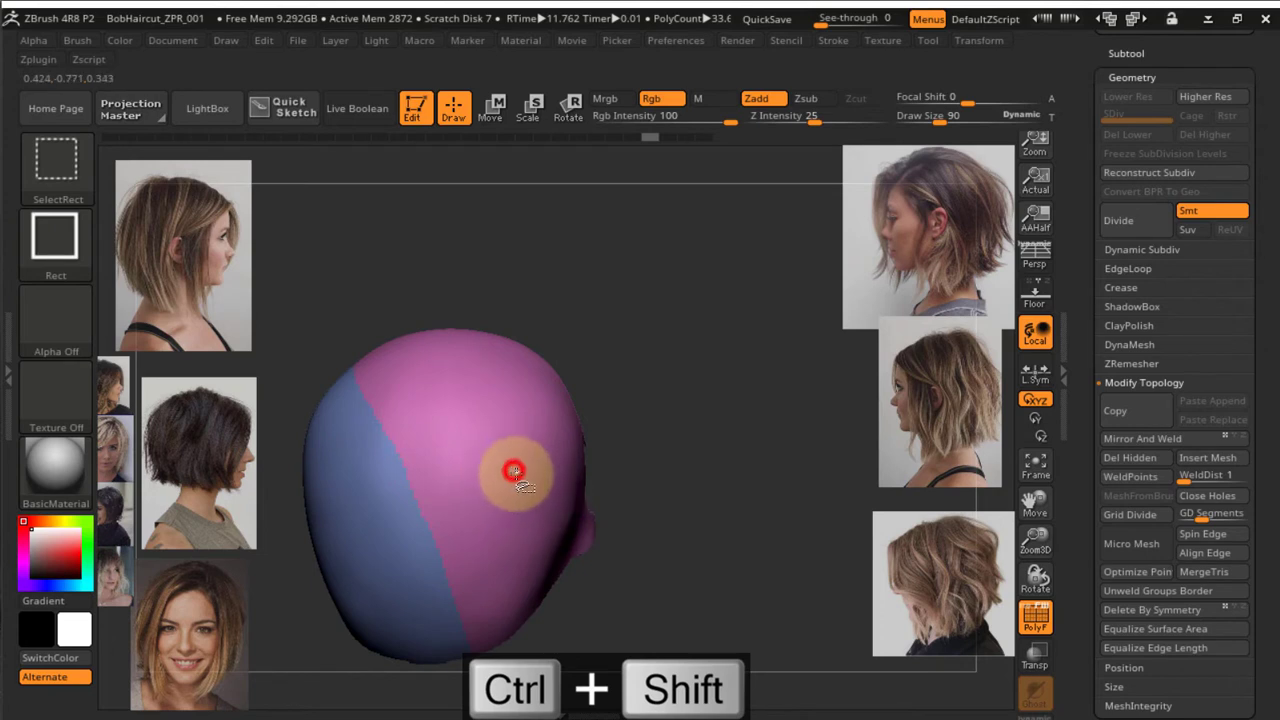
{"action": "left_click", "coordinate": [513, 471], "text": "ctrl+shift"}
{"action": "mouse_move", "coordinate": [617, 423]}
{"action": "left_mouse_down"}
{"action": "mouse_move", "coordinate": [669, 366]}
{"action": "mouse_move", "coordinate": [665, 421]}
{"action": "mouse_move", "coordinate": [640, 346]}
{"action": "left_mouse_up"}
Switch the masking brush to MaskLasso and mask the back section of the isolated hair piece
{"action": "key", "text": "ctrl"}
{"action": "left_click", "coordinate": [59, 150], "text": "ctrl"}
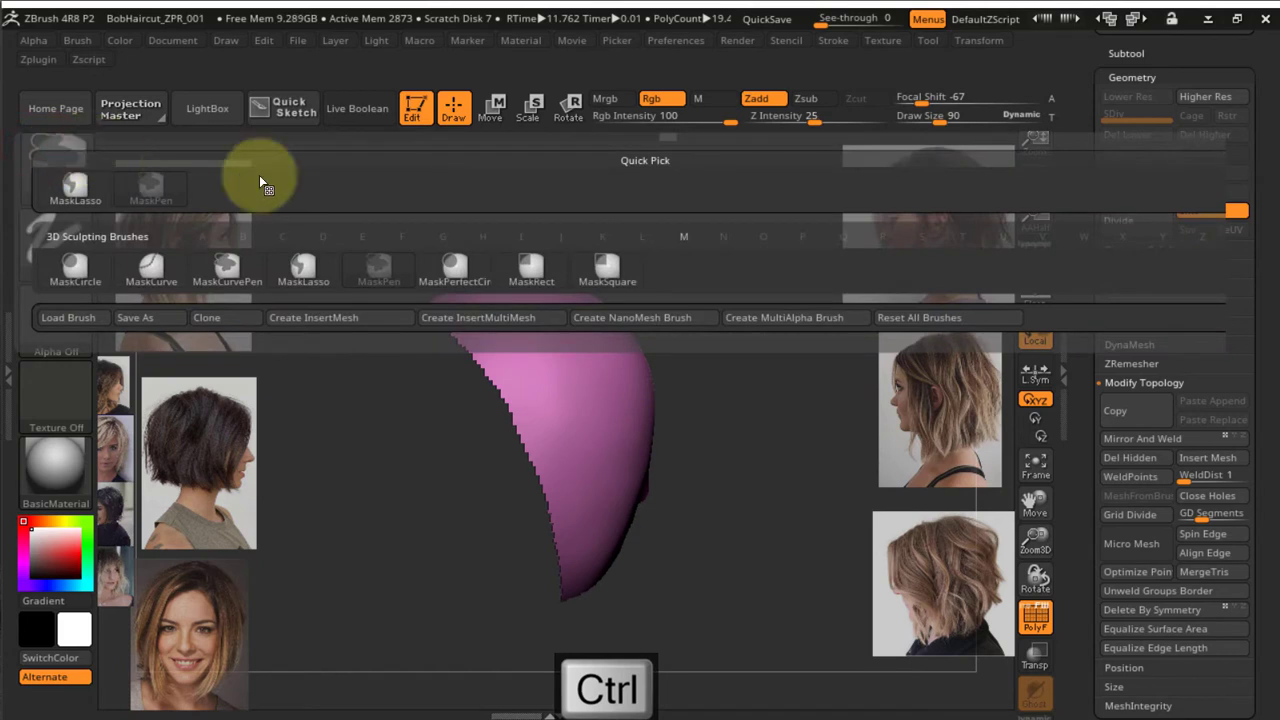
{"action": "left_click", "coordinate": [303, 268], "text": "ctrl"}
{"action": "mouse_move", "coordinate": [541, 205]}
{"action": "left_mouse_down", "text": "ctrl"}
{"action": "mouse_move", "coordinate": [432, 457]}
{"action": "mouse_move", "coordinate": [474, 476]}
{"action": "mouse_move", "coordinate": [546, 414]}
{"action": "mouse_move", "coordinate": [626, 309]}
{"action": "mouse_move", "coordinate": [711, 315]}
{"action": "left_mouse_up", "text": "ctrl"}
{"action": "mouse_move", "coordinate": [771, 378]}
{"action": "left_mouse_down"}
{"action": "mouse_move", "coordinate": [749, 290]}
{"action": "mouse_move", "coordinate": [774, 491]}
{"action": "mouse_move", "coordinate": [623, 403]}
{"action": "mouse_move", "coordinate": [674, 366]}
{"action": "mouse_move", "coordinate": [673, 579]}
{"action": "mouse_move", "coordinate": [823, 383]}
{"action": "mouse_move", "coordinate": [780, 371]}
{"action": "mouse_move", "coordinate": [723, 414]}
{"action": "mouse_move", "coordinate": [738, 468]}
{"action": "mouse_move", "coordinate": [769, 380]}
{"action": "left_mouse_up"}
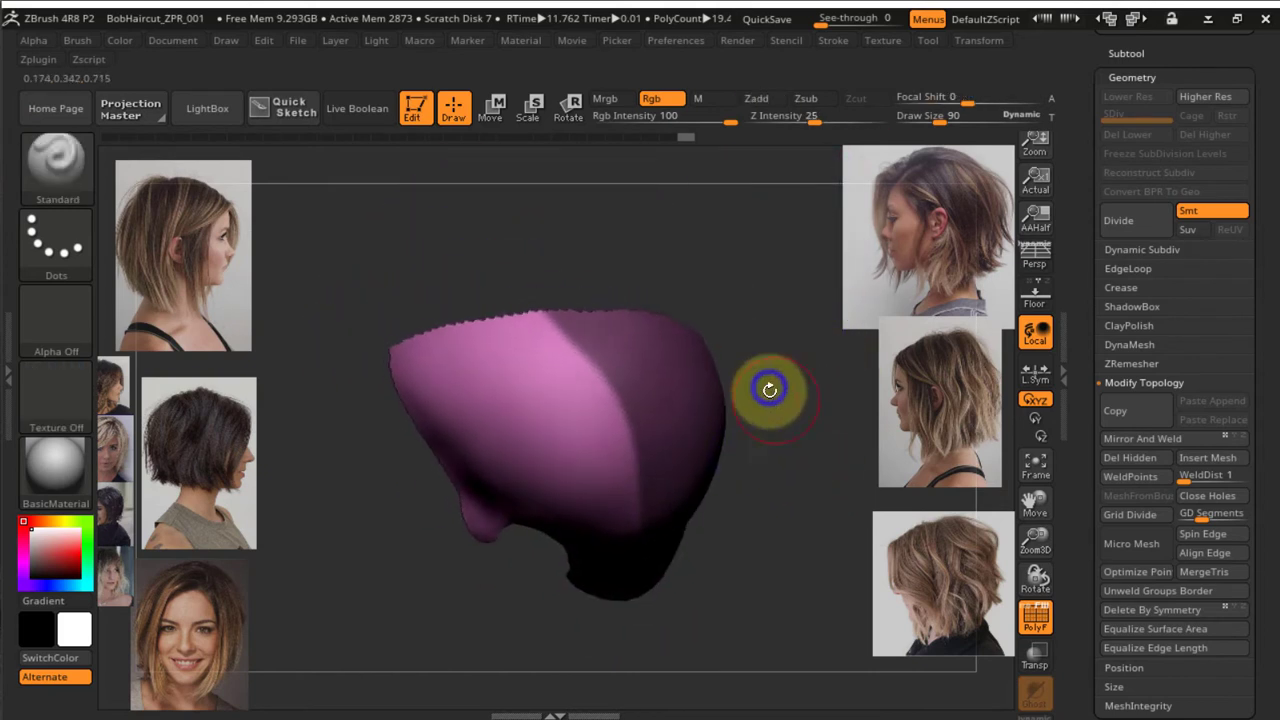
Switch the masking brush to MaskPen and reshape the back mask's front edge by adding and erasing mask
{"action": "key", "text": "ctrl"}
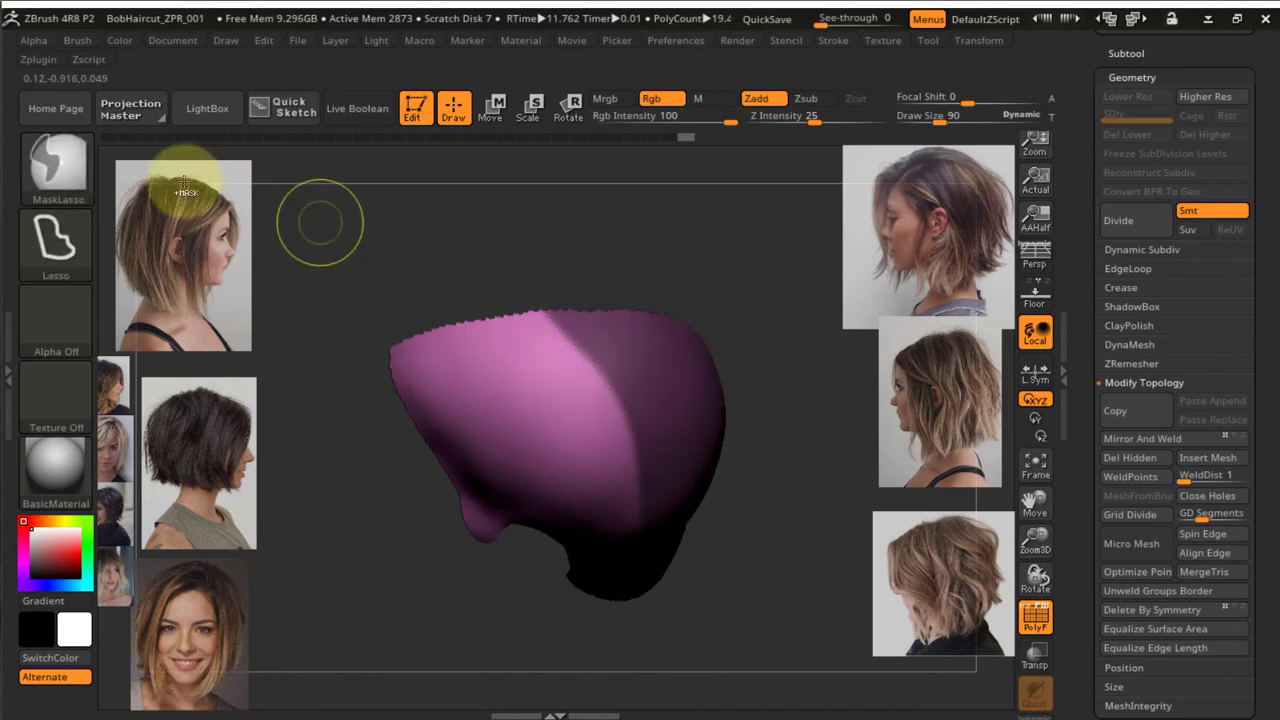
{"action": "left_click", "coordinate": [71, 175], "text": "ctrl"}
{"action": "left_click", "coordinate": [163, 190], "text": "ctrl"}
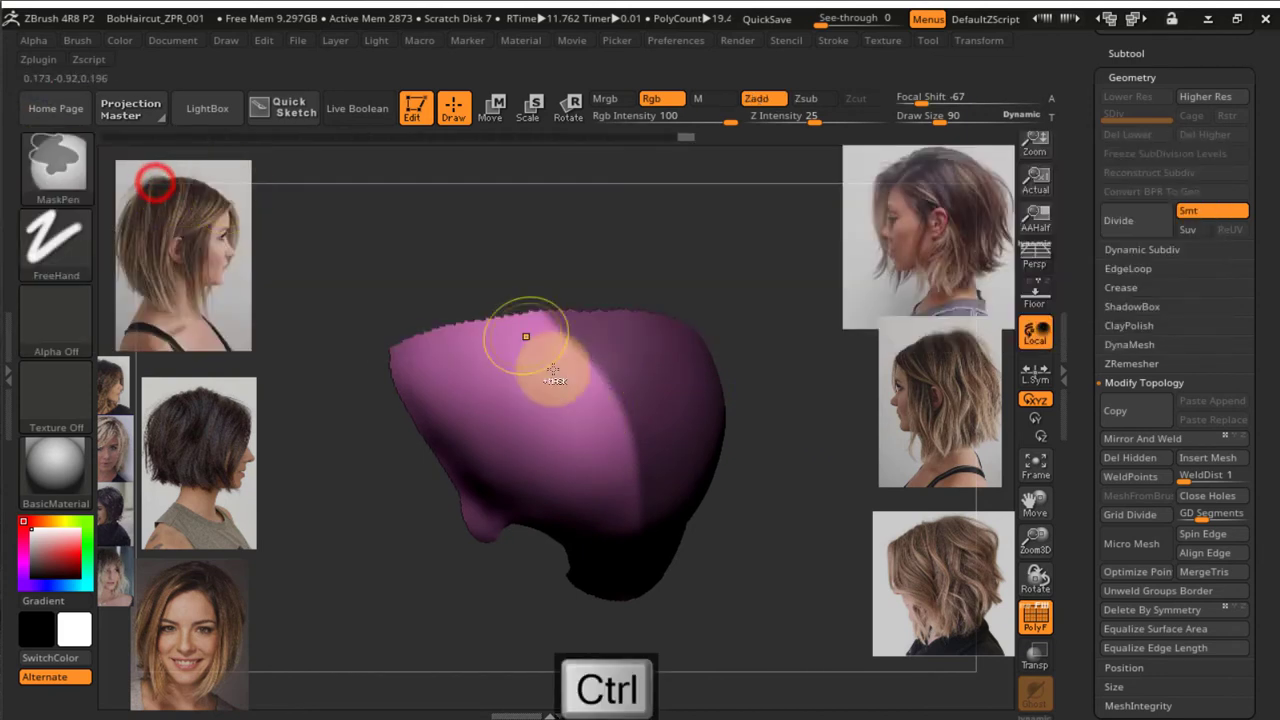
{"action": "key", "text": "ctrl+alt"}
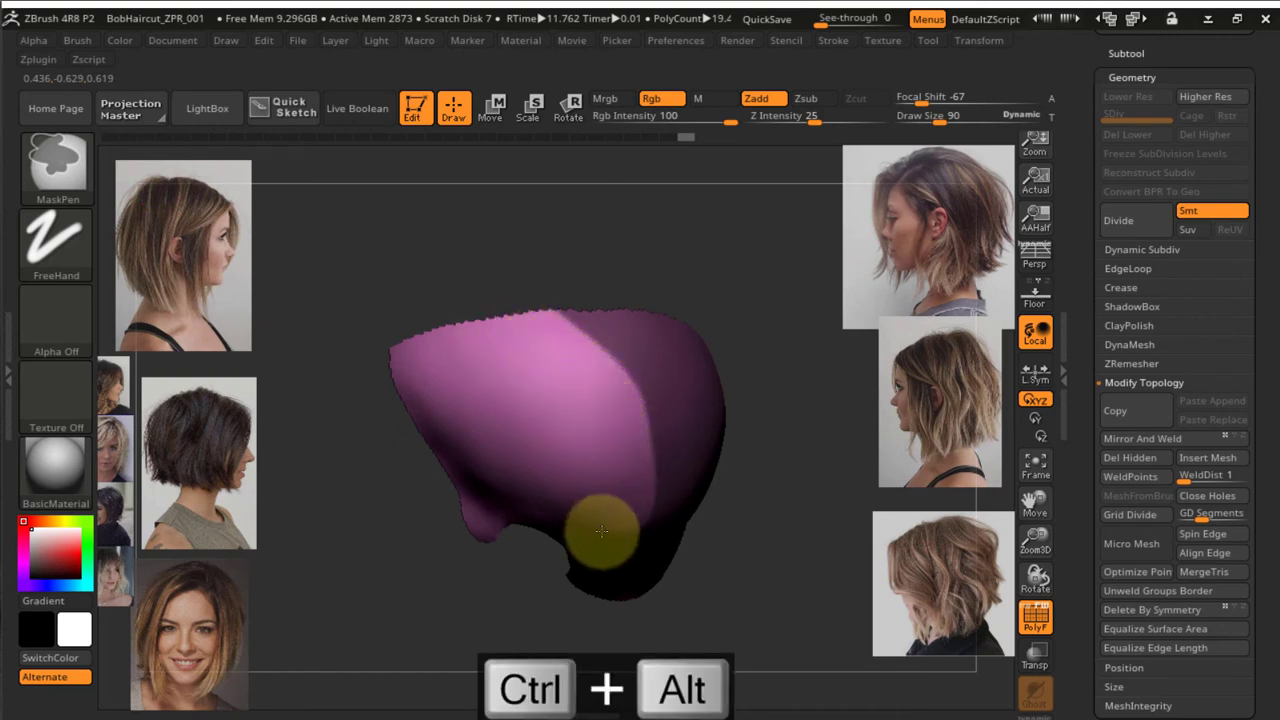
{"action": "left_click_drag", "start_coordinate": [601, 531], "coordinate": [593, 470]}
{"action": "key", "text": "ctrl+alt"}
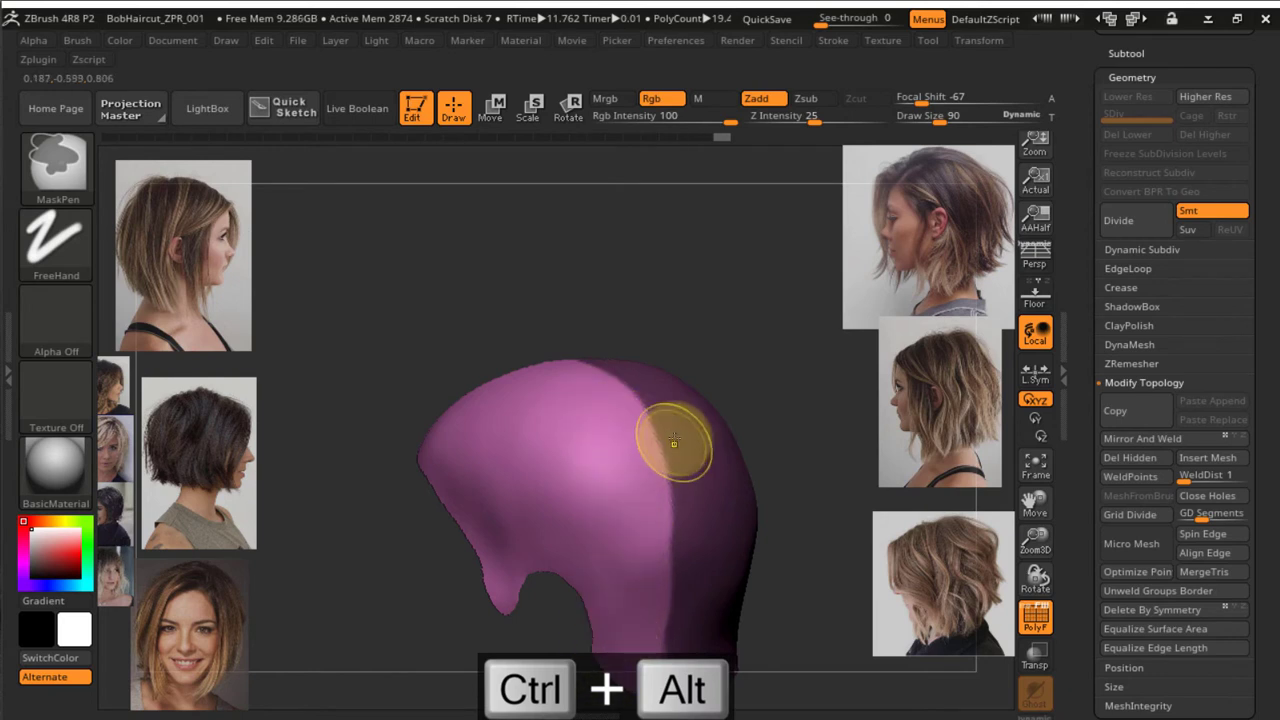
{"action": "mouse_move", "coordinate": [671, 443]}
{"action": "right_mouse_down"}
{"action": "mouse_move", "coordinate": [680, 478]}
{"action": "mouse_move", "coordinate": [557, 380]}
{"action": "mouse_move", "coordinate": [563, 331]}
{"action": "mouse_move", "coordinate": [617, 383]}
{"action": "mouse_move", "coordinate": [631, 309]}
{"action": "mouse_move", "coordinate": [598, 424]}
{"action": "right_mouse_up"}
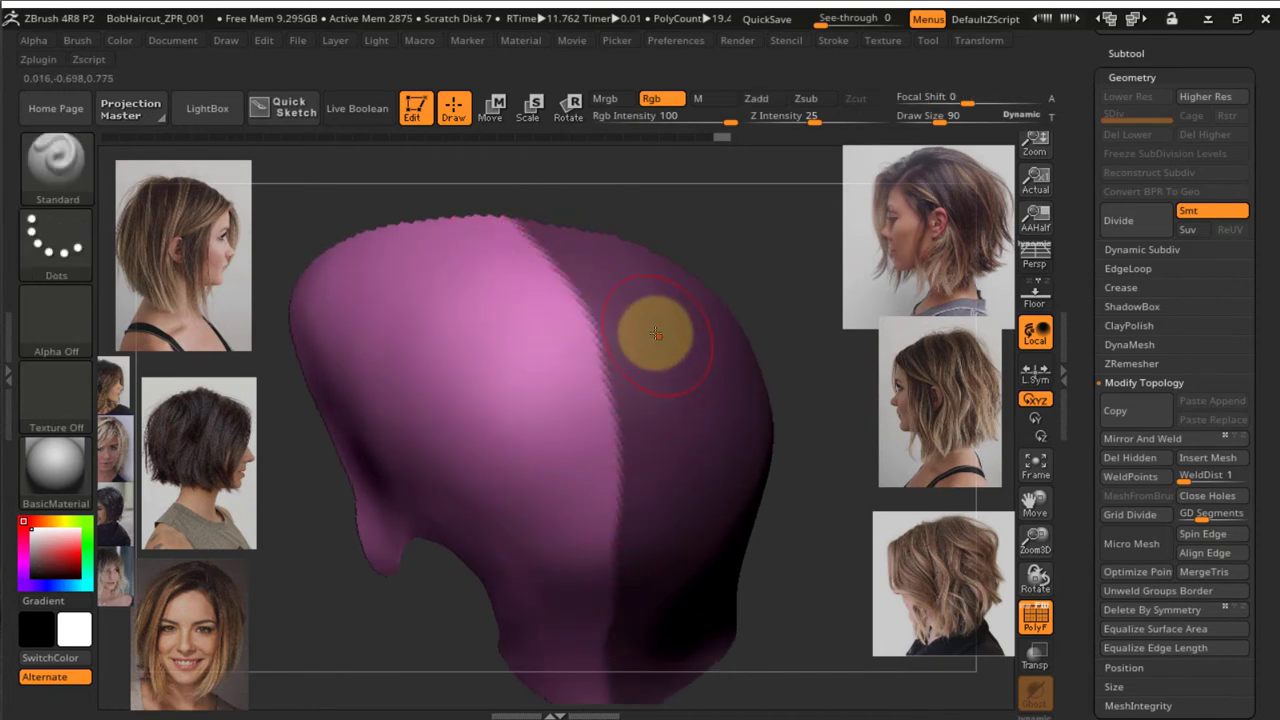
Expand the stroke's Lazy Mouse settings and smooth the mask's border from the crown down the side with MaskPen
{"action": "key", "text": "ctrl"}
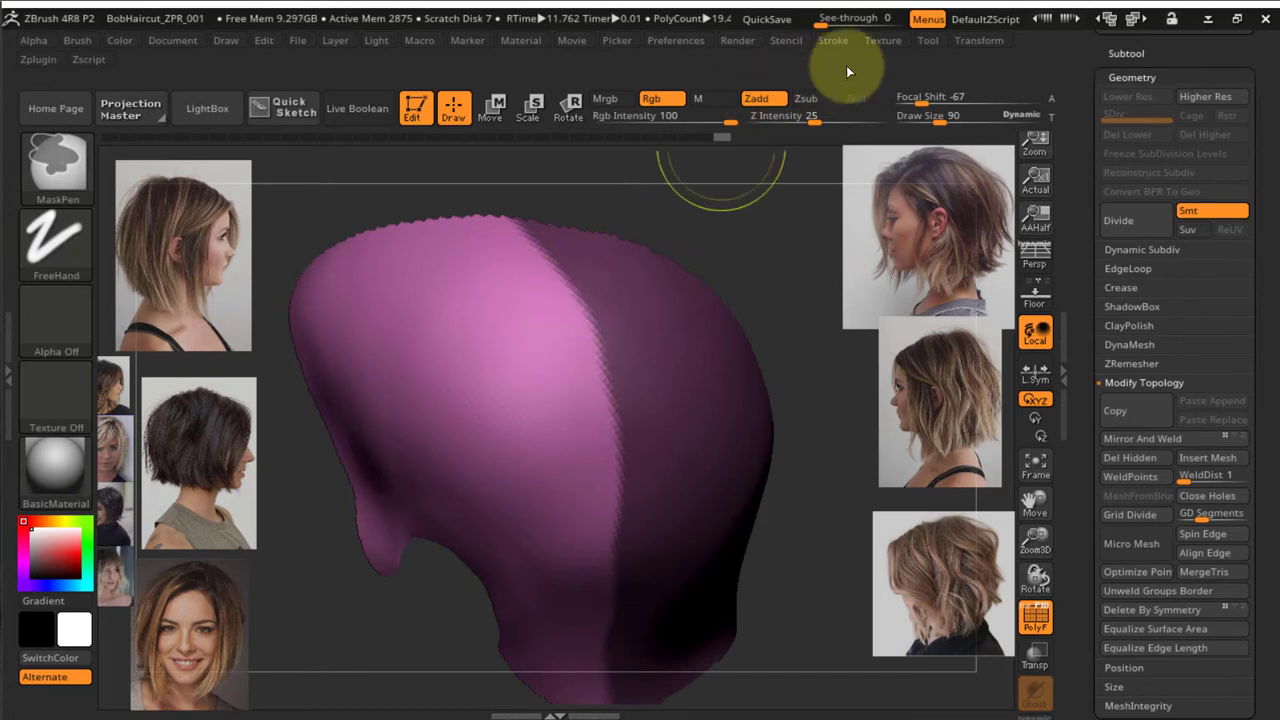
{"action": "left_click", "coordinate": [834, 41]}
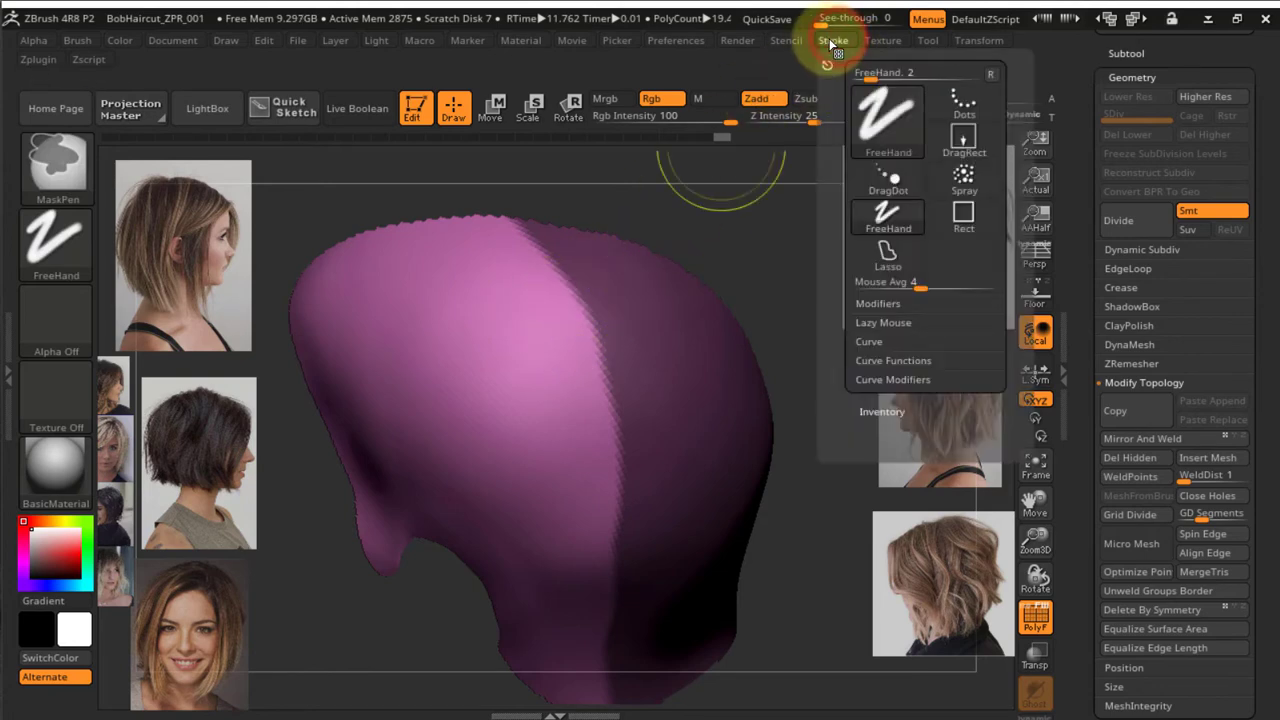
{"action": "left_click", "coordinate": [878, 323]}
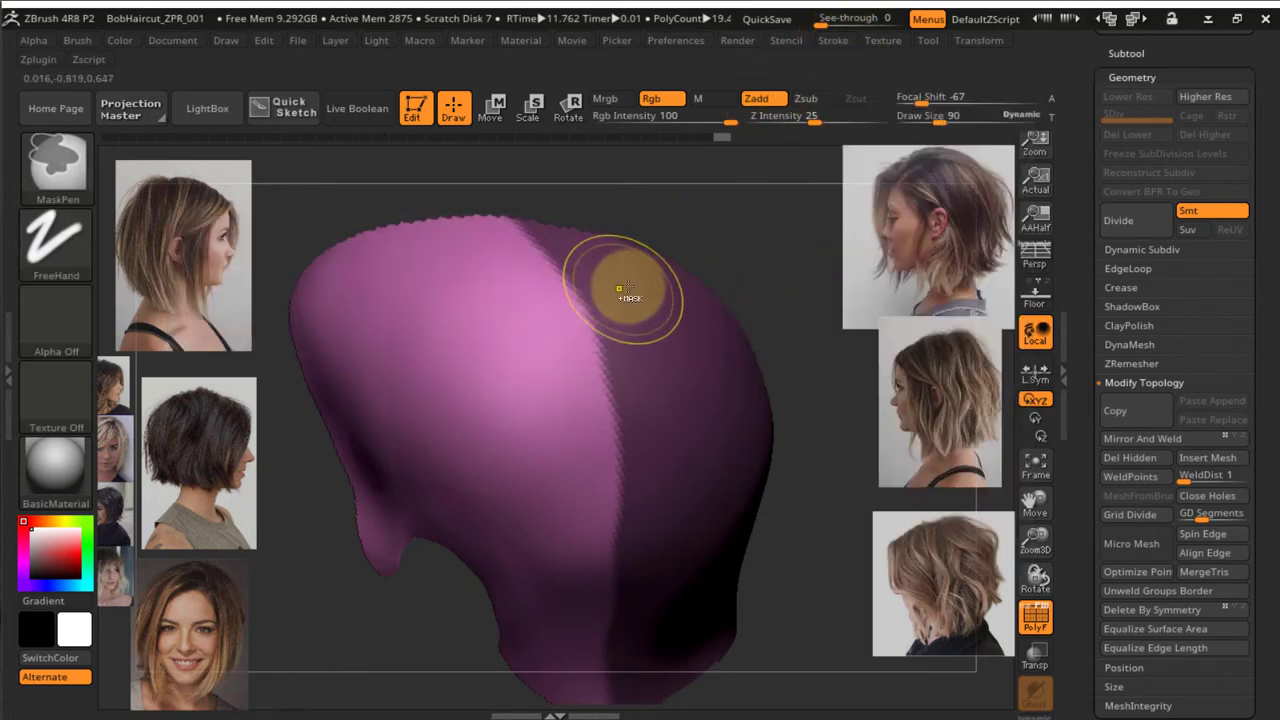
{"action": "left_click_drag", "start_coordinate": [639, 352], "coordinate": [659, 591]}
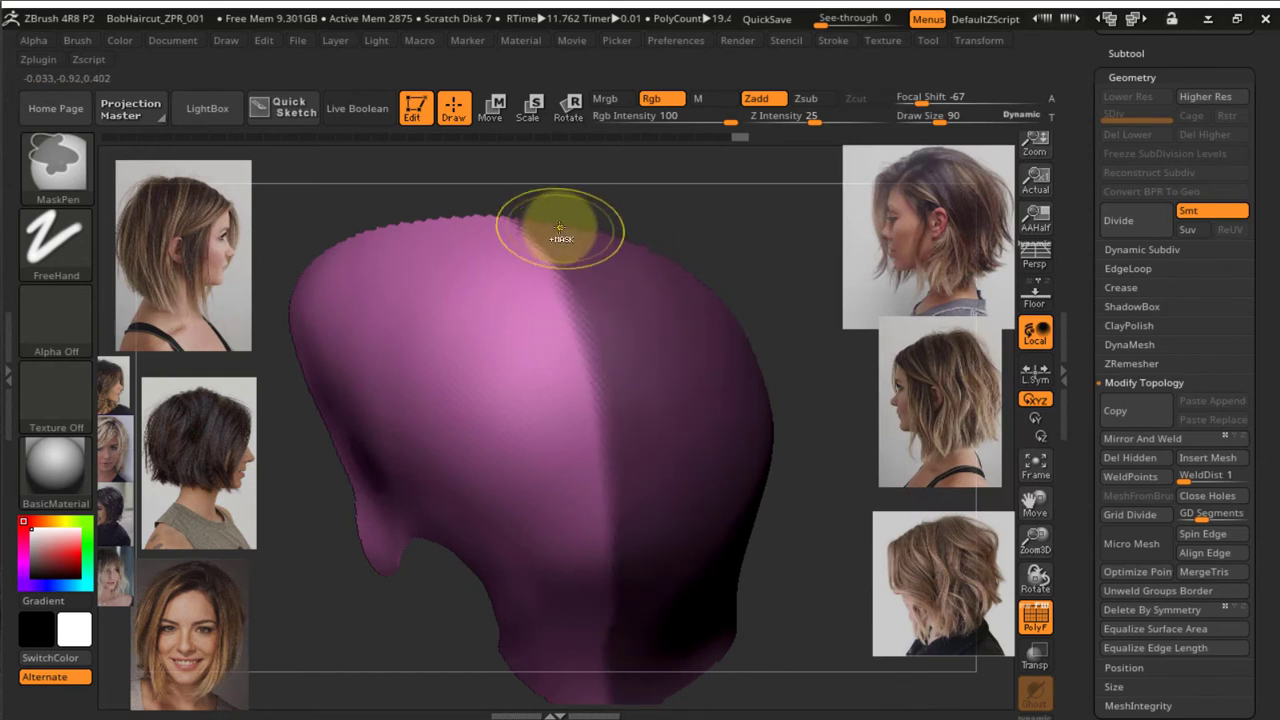
{"action": "left_click_drag", "start_coordinate": [559, 228], "coordinate": [611, 285], "text": "ctrl"}
{"action": "right_click_drag", "start_coordinate": [674, 417], "coordinate": [636, 357], "text": "alt"}
{"action": "right_click_drag", "start_coordinate": [611, 409], "coordinate": [621, 320]}
{"action": "right_click_drag", "start_coordinate": [619, 374], "coordinate": [635, 325], "text": "alt"}
Turn off LazyMouse for the MaskPen brush
{"action": "key", "text": "ctrl"}
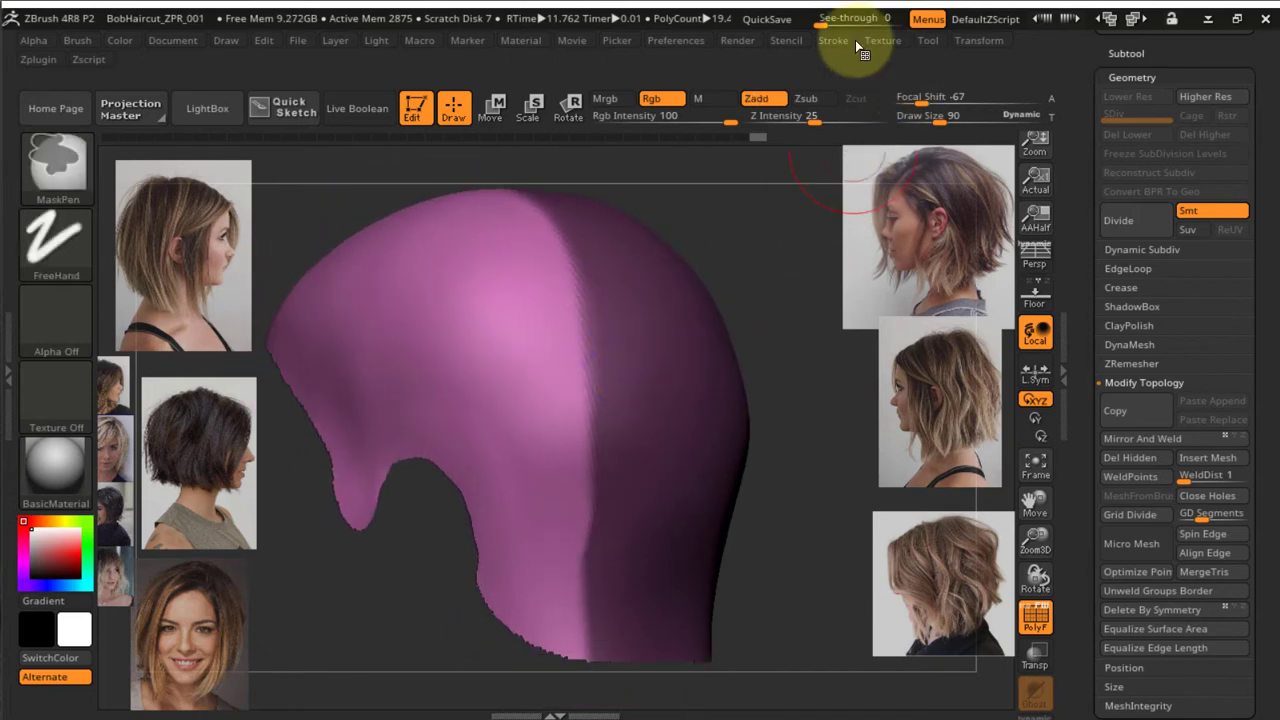
{"action": "left_click", "coordinate": [838, 41]}
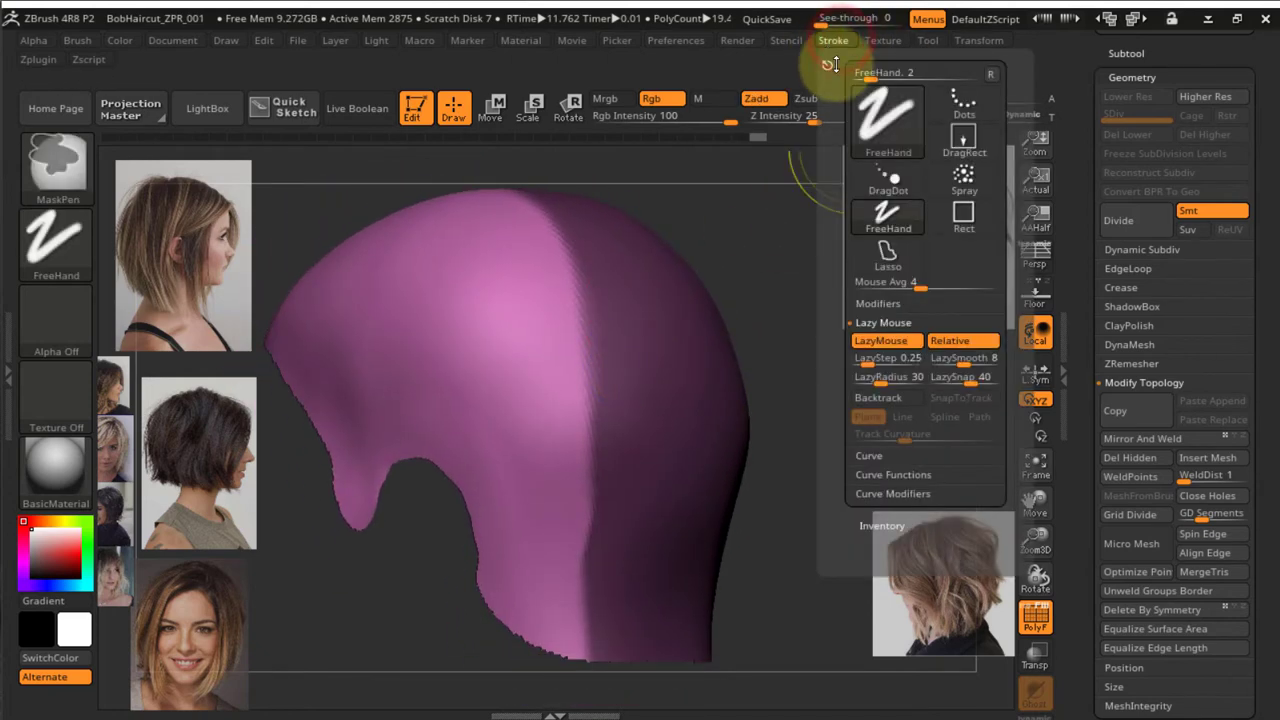
{"action": "left_click", "coordinate": [871, 346], "text": "ctrl"}
{"action": "mouse_move", "coordinate": [719, 354]}
{"action": "right_mouse_down", "text": "ctrl"}
{"action": "mouse_move", "coordinate": [713, 317]}
{"action": "mouse_move", "coordinate": [709, 429]}
{"action": "mouse_move", "coordinate": [665, 415]}
{"action": "right_mouse_up", "text": "ctrl"}
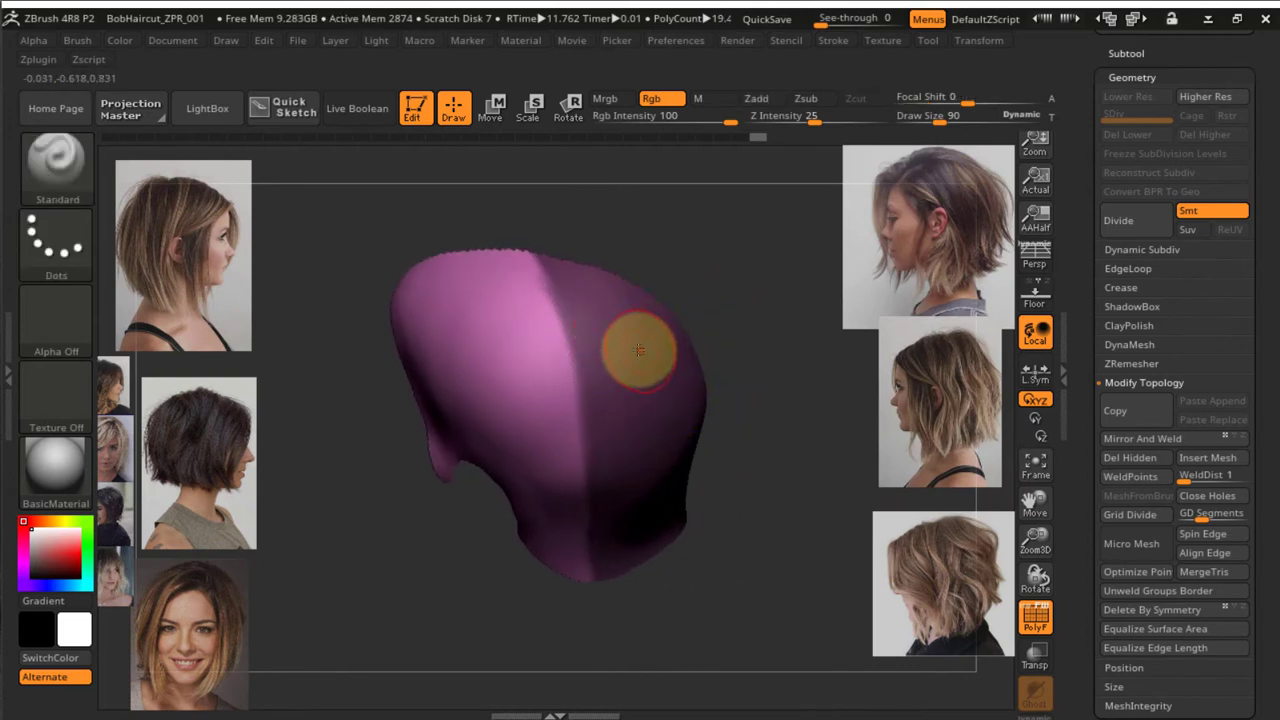
Convert the masked back section into its own polygroup and show the whole hair cap again
{"action": "key", "text": "ctrl+w"}
{"action": "mouse_move", "coordinate": [714, 329]}
{"action": "right_mouse_down"}
{"action": "mouse_move", "coordinate": [720, 366]}
{"action": "mouse_move", "coordinate": [730, 355]}
{"action": "mouse_move", "coordinate": [716, 320]}
{"action": "right_mouse_up"}
{"action": "right_click_drag", "start_coordinate": [726, 380], "coordinate": [702, 401], "text": "alt"}
{"action": "left_click", "coordinate": [777, 285], "text": "ctrl+shift"}
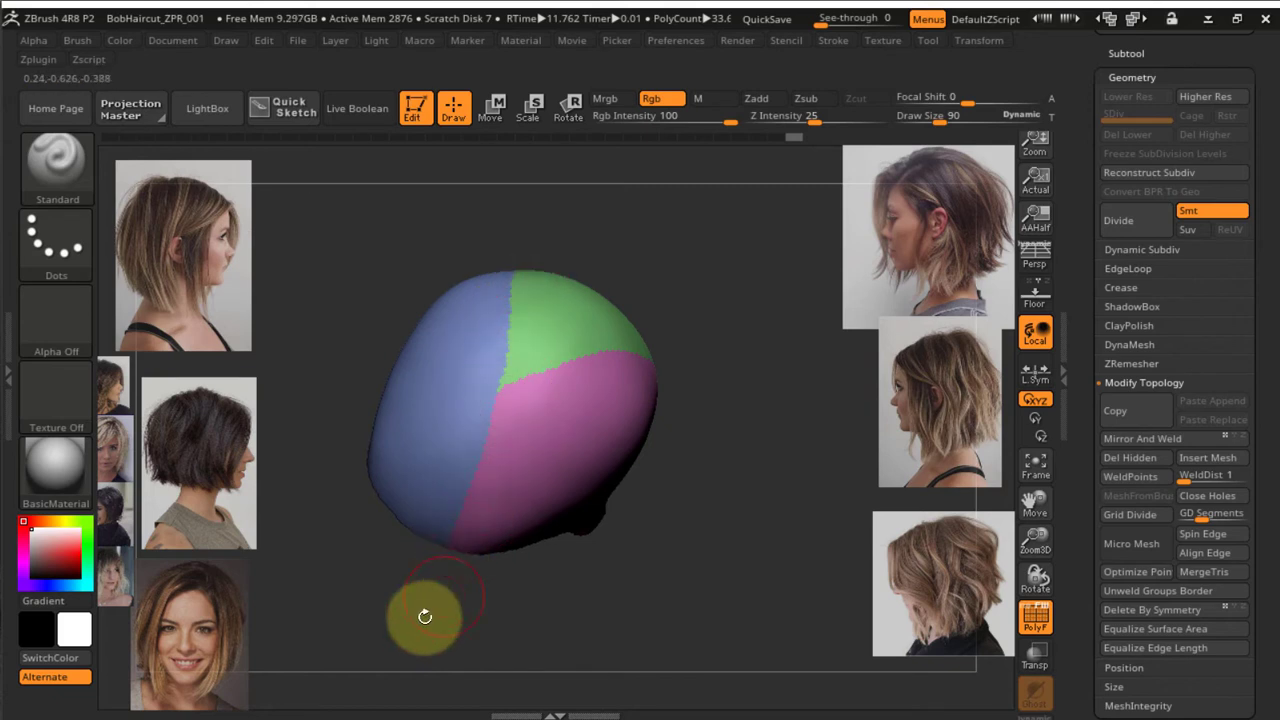
Examine the magenta side section around the temple, sideburn and ear from several angles against the reference photos
{"action": "right_click_drag", "start_coordinate": [414, 602], "coordinate": [494, 326]}
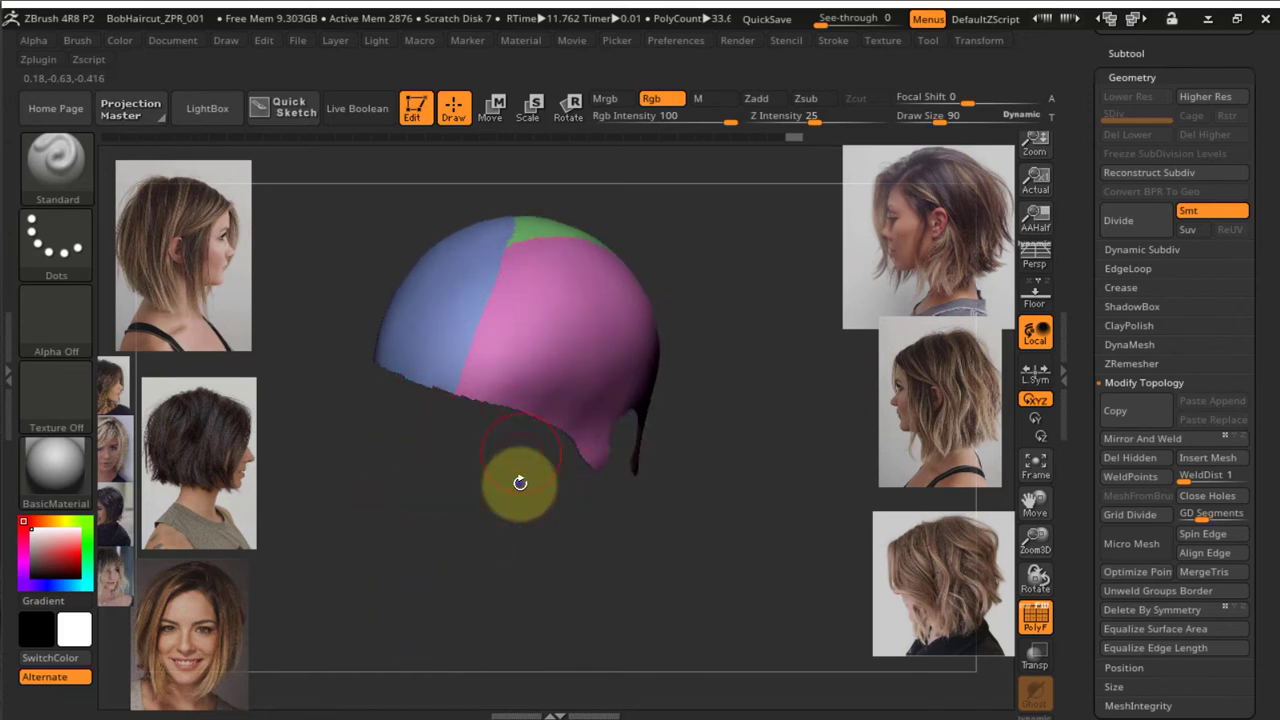
{"action": "right_click_drag", "start_coordinate": [520, 483], "coordinate": [469, 457]}
{"action": "right_click_drag", "start_coordinate": [497, 514], "coordinate": [473, 496]}
{"action": "right_click_drag", "start_coordinate": [620, 345], "coordinate": [670, 455], "text": "alt"}
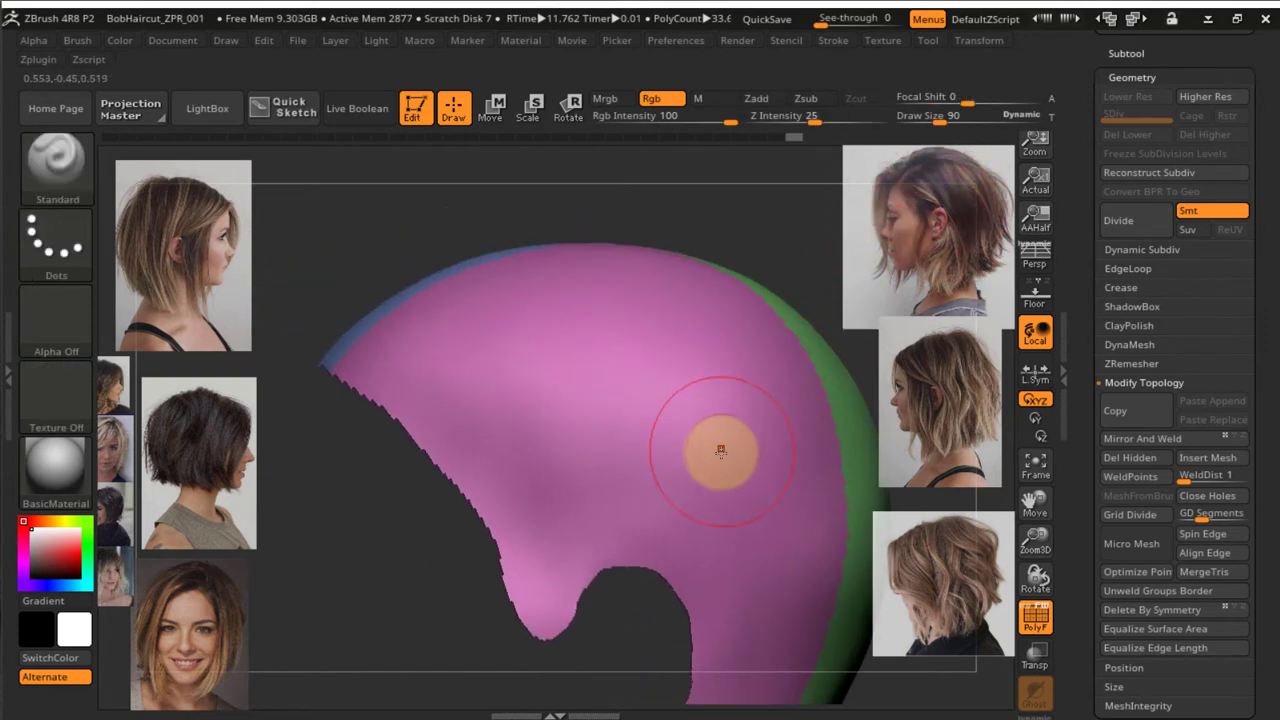
{"action": "right_click_drag", "start_coordinate": [577, 409], "coordinate": [511, 376], "text": "alt"}
{"action": "right_click_drag", "start_coordinate": [745, 293], "coordinate": [538, 438]}
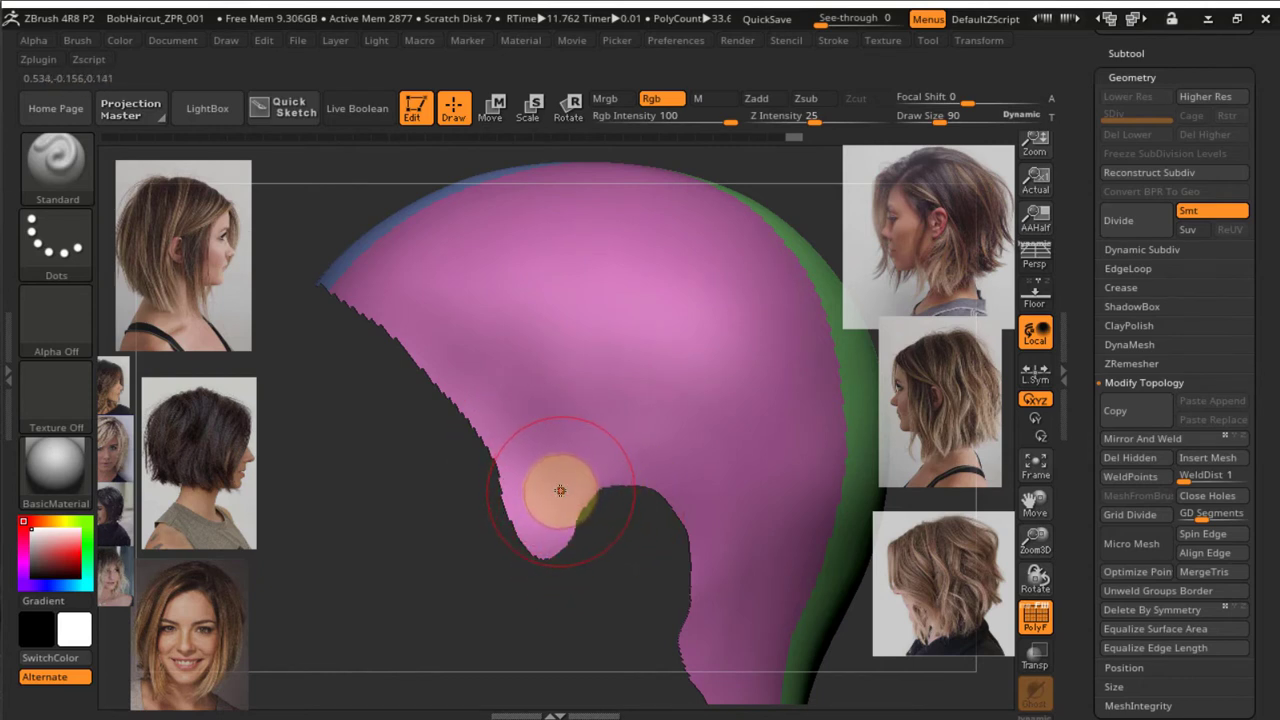
{"action": "right_click_drag", "start_coordinate": [597, 460], "coordinate": [573, 352], "text": "alt"}
{"action": "right_click_drag", "start_coordinate": [573, 369], "coordinate": [598, 408]}
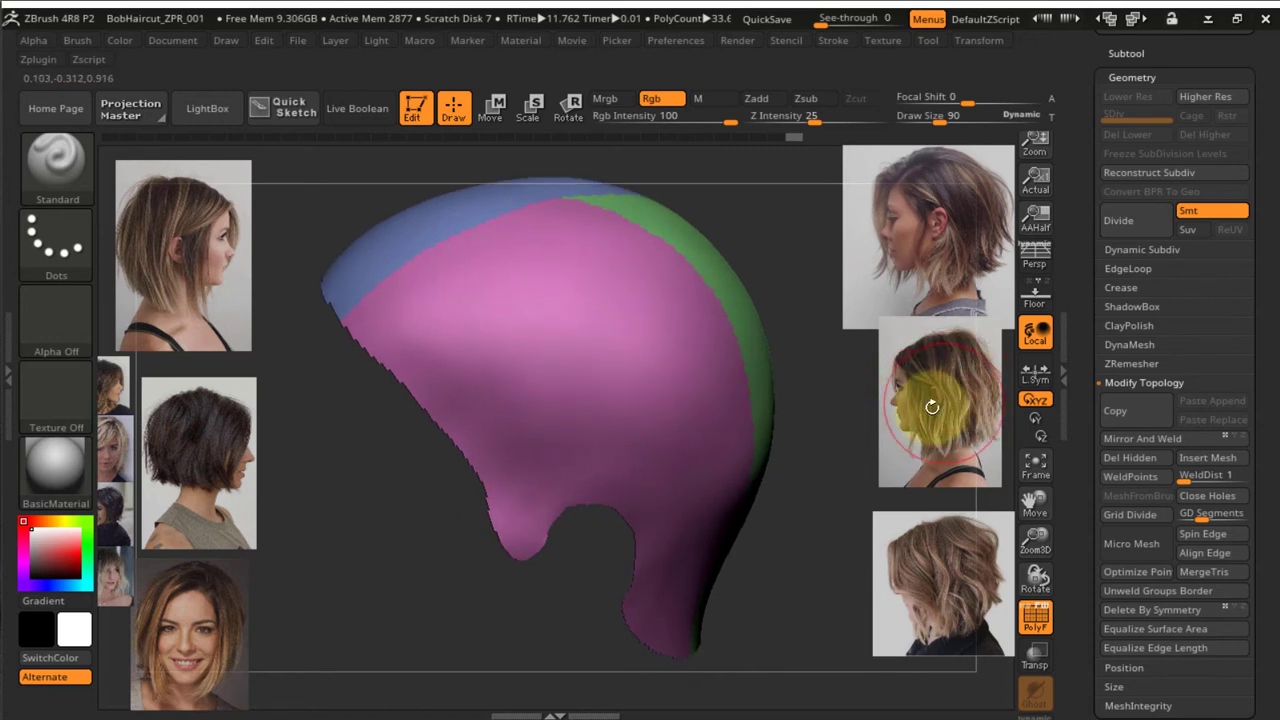
{"action": "right_click_drag", "start_coordinate": [660, 428], "coordinate": [652, 354]}
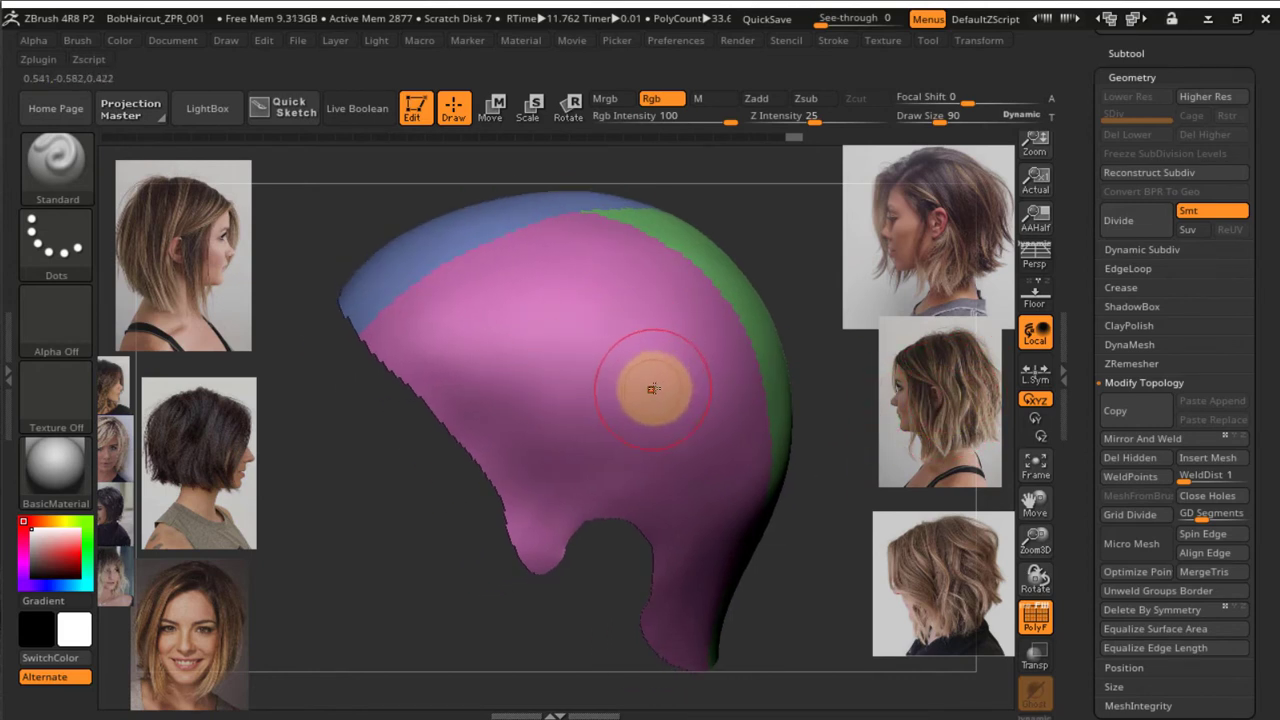
{"action": "right_click_drag", "start_coordinate": [652, 389], "coordinate": [591, 377]}
Try to mask the sideburn tip with the MaskCurvePen brush
{"action": "left_click", "coordinate": [34, 158], "text": "ctrl"}
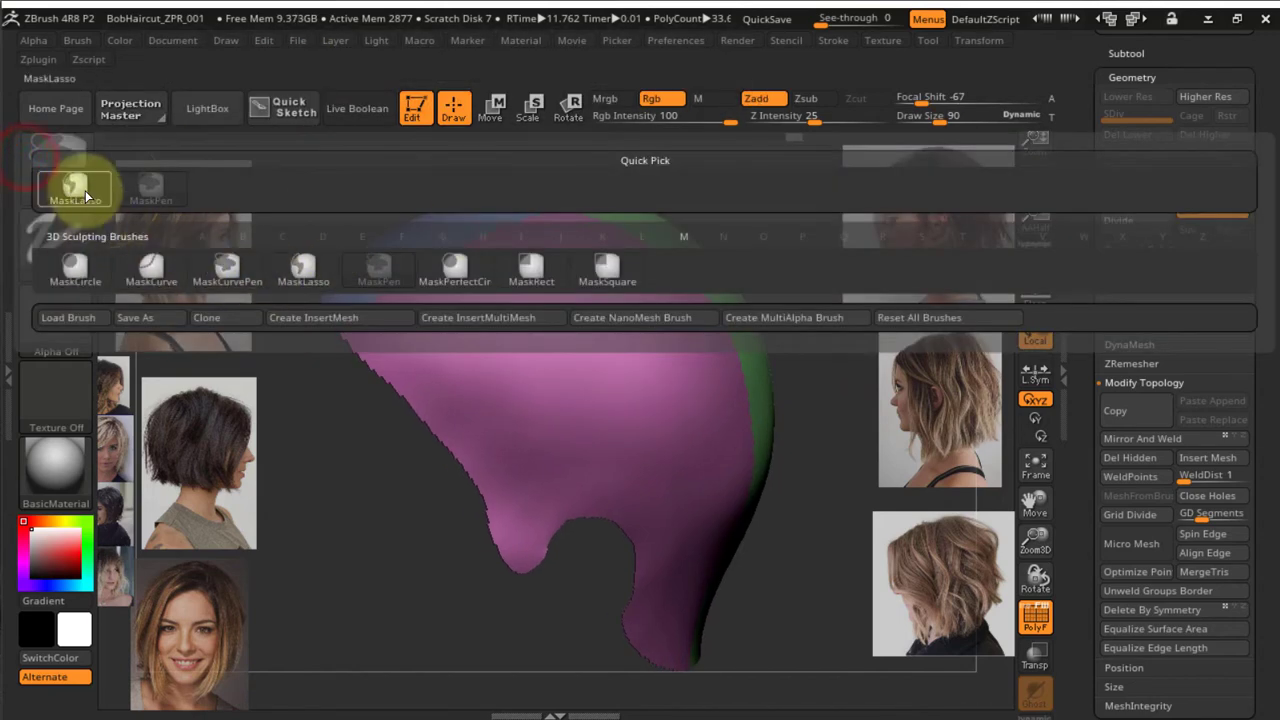
{"action": "left_click", "coordinate": [231, 271], "text": "ctrl"}
{"action": "right_click_drag", "start_coordinate": [560, 430], "coordinate": [560, 371], "text": "alt"}
{"action": "mouse_move", "coordinate": [510, 486]}
{"action": "left_mouse_down", "text": "ctrl"}
{"action": "mouse_move", "coordinate": [524, 478]}
{"action": "mouse_move", "coordinate": [494, 472]}
{"action": "left_mouse_up", "text": "ctrl"}
Mask the sideburn tip with MaskPen at focal shift -7 and convert it into its own polygroup
{"action": "left_click", "coordinate": [50, 163], "text": "ctrl"}
{"action": "left_click", "coordinate": [229, 188], "text": "ctrl"}
{"action": "left_click", "coordinate": [520, 454], "text": "ctrl"}
{"action": "left_click_drag", "start_coordinate": [923, 96], "coordinate": [897, 97], "text": "ctrl"}
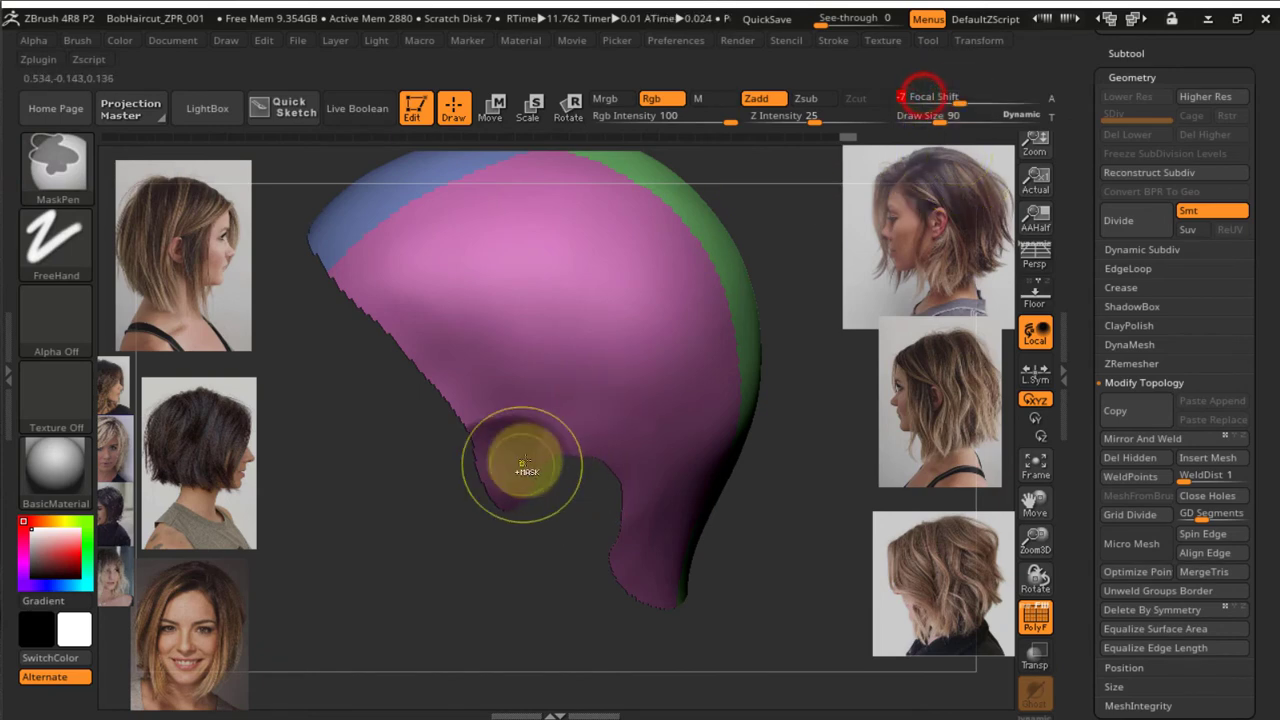
{"action": "left_click", "coordinate": [528, 448], "text": "ctrl"}
{"action": "key", "text": "ctrl+w"}
Isolate the magenta side section and turn the band directly above the sideburn into a new polygroup, using draw size 54
{"action": "left_click", "coordinate": [517, 458], "text": "ctrl+shift"}
{"action": "left_click", "coordinate": [665, 405], "text": "ctrl+shift"}
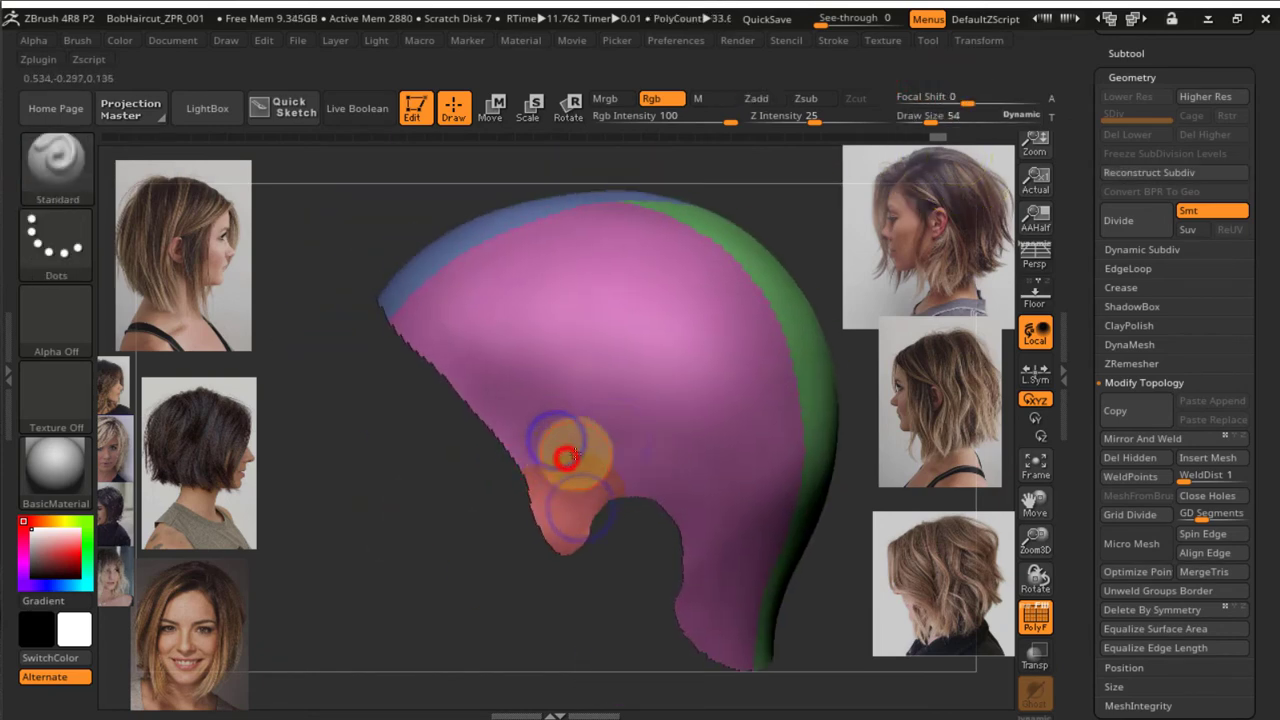
{"action": "left_click", "coordinate": [677, 343], "text": "ctrl+shift"}
{"action": "right_click_drag", "start_coordinate": [680, 345], "coordinate": [683, 373]}
{"action": "key", "text": "ctrl+w"}
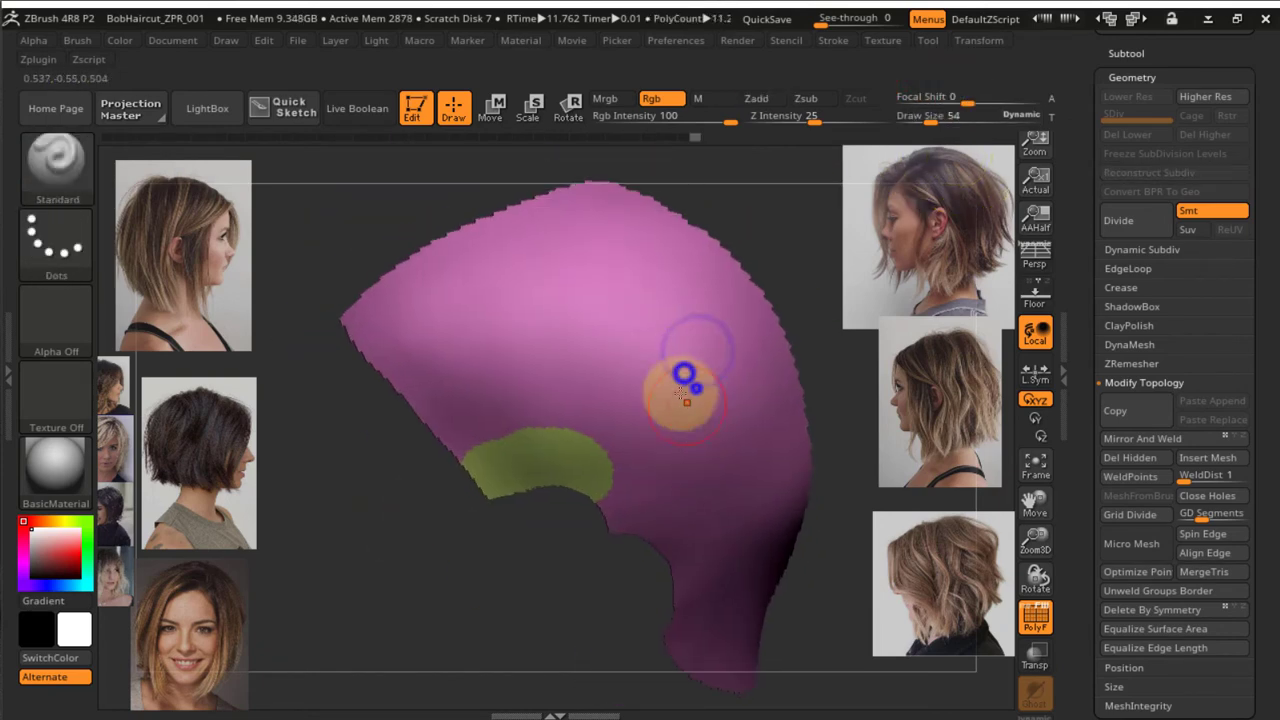
{"action": "left_click", "coordinate": [797, 209], "text": "ctrl+shift"}
Mask a curved band above the olive section and convert it into another polygroup on the isolated magenta side
{"action": "right_click_drag", "start_coordinate": [581, 403], "coordinate": [560, 390]}
{"action": "left_click_drag", "start_coordinate": [345, 569], "coordinate": [300, 600], "text": "ctrl"}
{"action": "right_click_drag", "start_coordinate": [388, 505], "coordinate": [415, 510]}
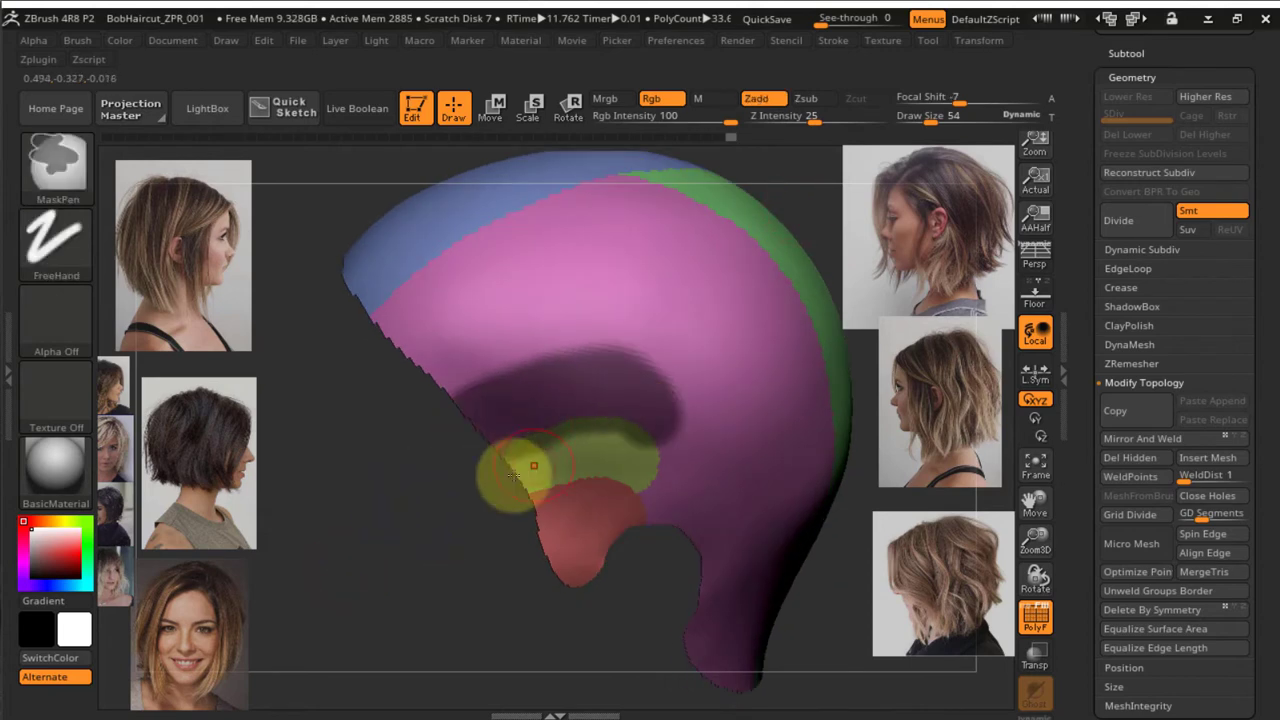
{"action": "right_click_drag", "start_coordinate": [477, 483], "coordinate": [397, 506]}
{"action": "left_click", "coordinate": [682, 353], "text": "ctrl+shift"}
{"action": "right_click_drag", "start_coordinate": [683, 352], "coordinate": [767, 294]}
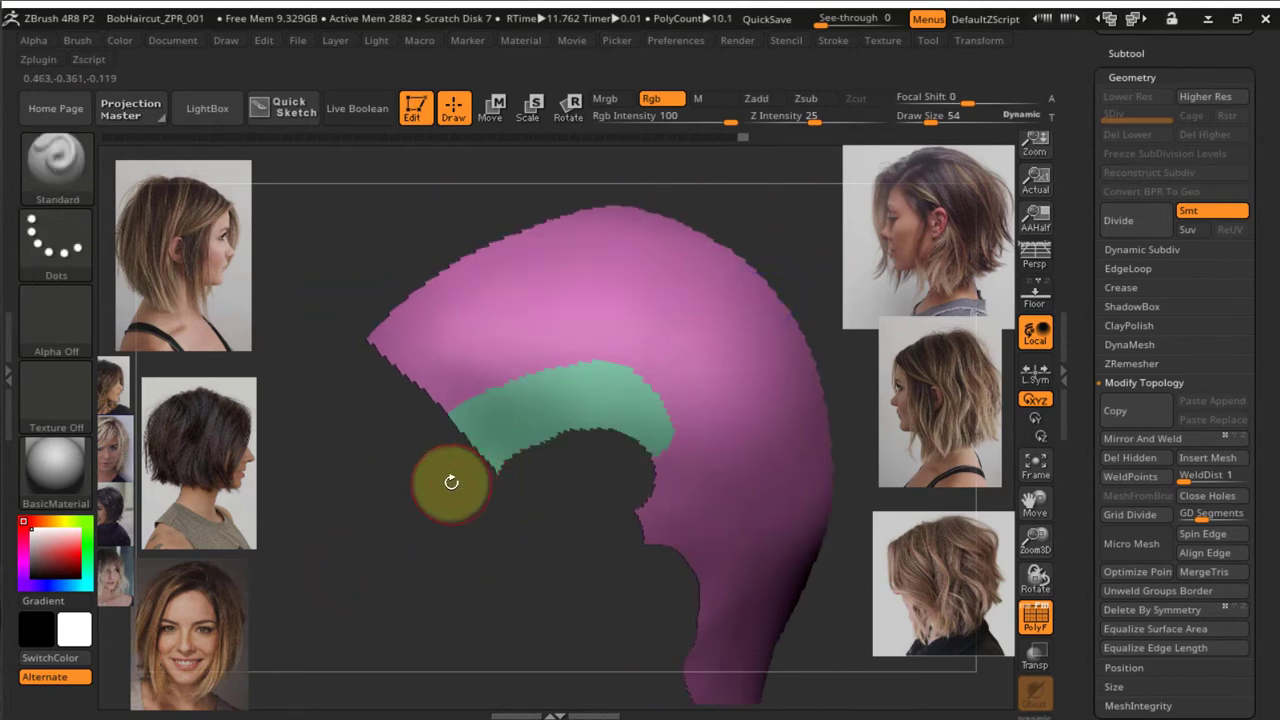
{"action": "left_click_drag", "start_coordinate": [370, 506], "coordinate": [362, 508], "text": "ctrl+shift"}
{"action": "left_click", "coordinate": [329, 519], "text": "ctrl+shift"}
Mask a small patch at the hairline above the teal band and convert it into its own polygroup
{"action": "right_click_drag", "start_coordinate": [497, 380], "coordinate": [429, 400]}
{"action": "left_click_drag", "start_coordinate": [340, 497], "coordinate": [329, 486], "text": "ctrl"}
{"action": "right_click_drag", "start_coordinate": [391, 523], "coordinate": [554, 357]}
{"action": "mouse_move", "coordinate": [485, 464]}
{"action": "right_mouse_down"}
{"action": "mouse_move", "coordinate": [499, 450]}
{"action": "mouse_move", "coordinate": [465, 487]}
{"action": "mouse_move", "coordinate": [468, 453]}
{"action": "right_mouse_up"}
{"action": "left_click", "coordinate": [629, 363], "text": "ctrl+shift"}
{"action": "key", "text": "ctrl+w"}
{"action": "left_click", "coordinate": [383, 509], "text": "ctrl+shift"}
Isolate the magenta section and convert its masked front tip at the hairline into a separate polygroup
{"action": "left_click", "coordinate": [663, 386], "text": "ctrl+shift"}
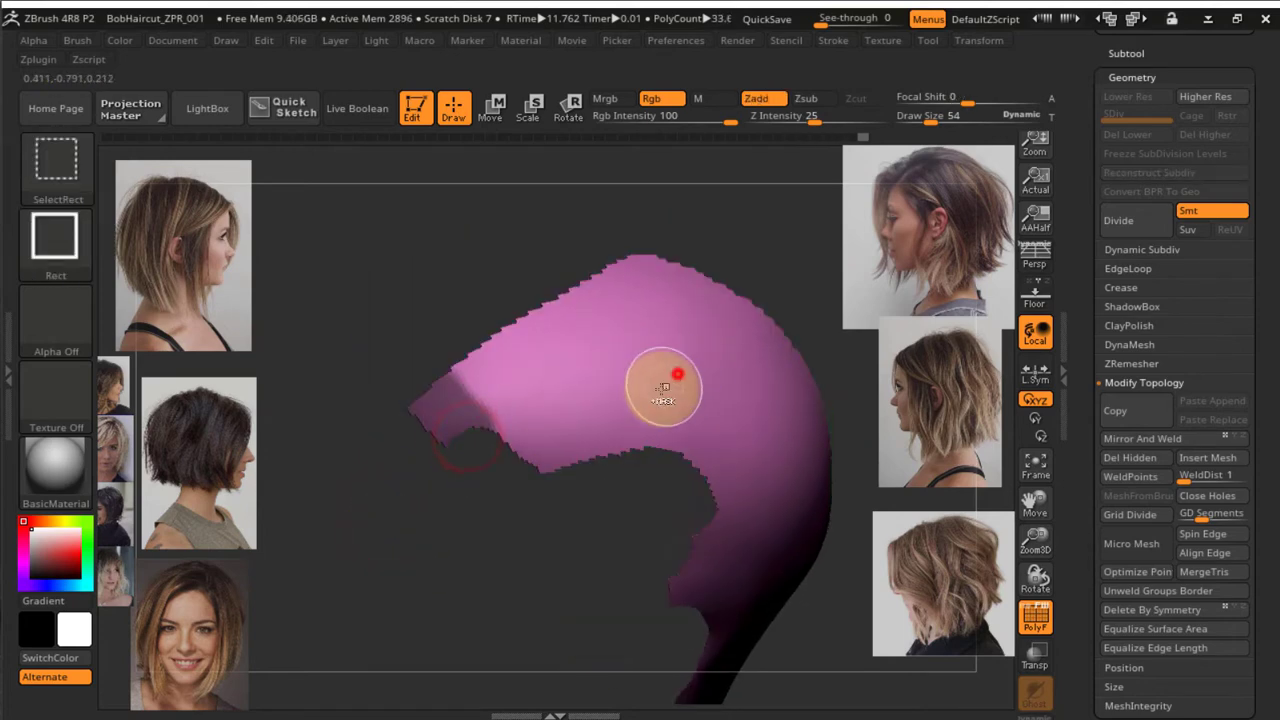
{"action": "key", "text": "ctrl+w"}
{"action": "right_click_drag", "start_coordinate": [606, 449], "coordinate": [723, 286]}
{"action": "left_click", "coordinate": [443, 509], "text": "ctrl+shift"}
Isolate the magenta section and turn the strip along its upper front edge beside the parting into a polygroup
{"action": "right_click_drag", "start_coordinate": [400, 518], "coordinate": [425, 401]}
{"action": "left_click", "coordinate": [646, 304], "text": "ctrl+shift"}
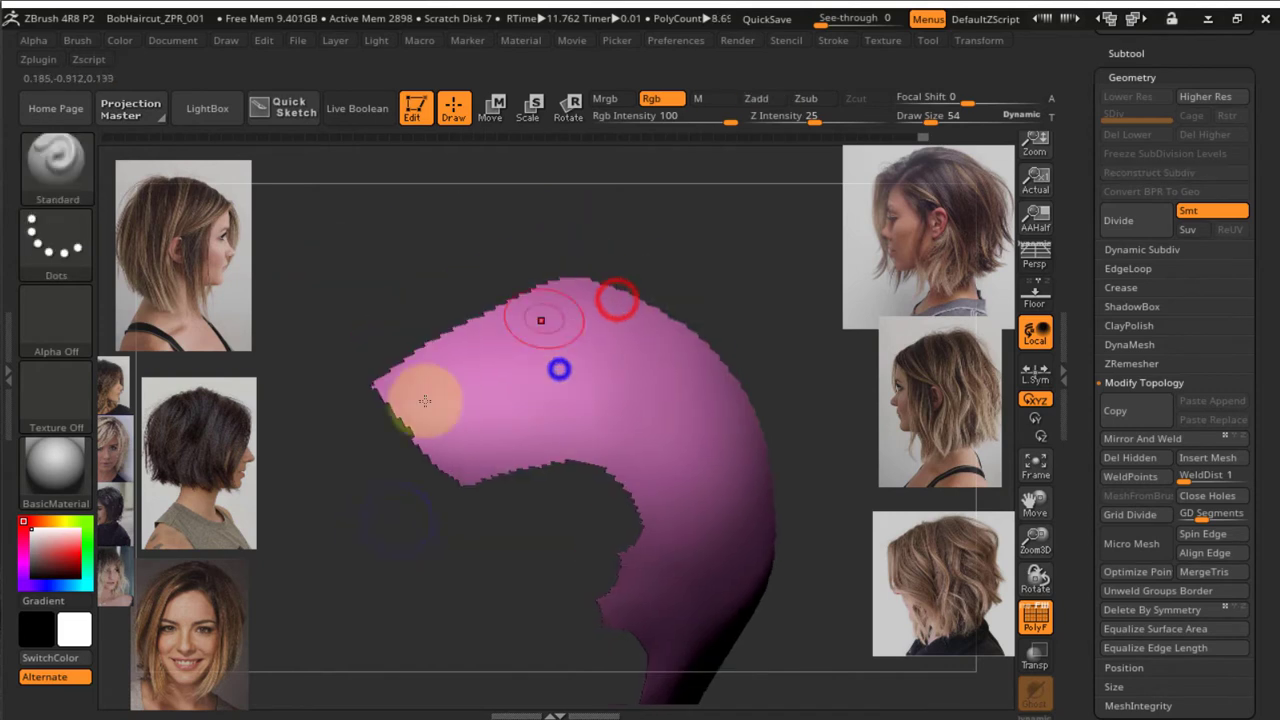
{"action": "key", "text": "ctrl+w"}
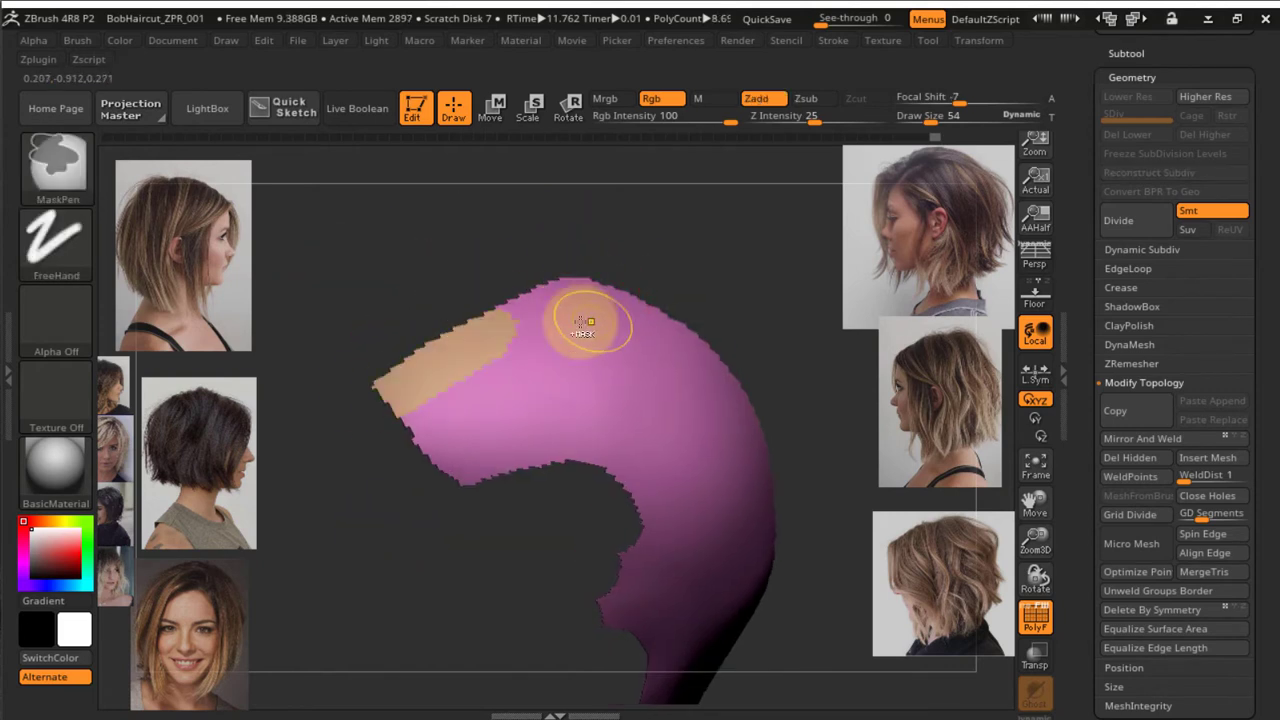
Isolate the remaining magenta area and convert the strip just below the orange section into its own polygroup
{"action": "left_click", "coordinate": [623, 381], "text": "ctrl+shift"}
{"action": "key", "text": "ctrl+shift+z"}
{"action": "left_click", "coordinate": [451, 357], "text": "ctrl+shift"}
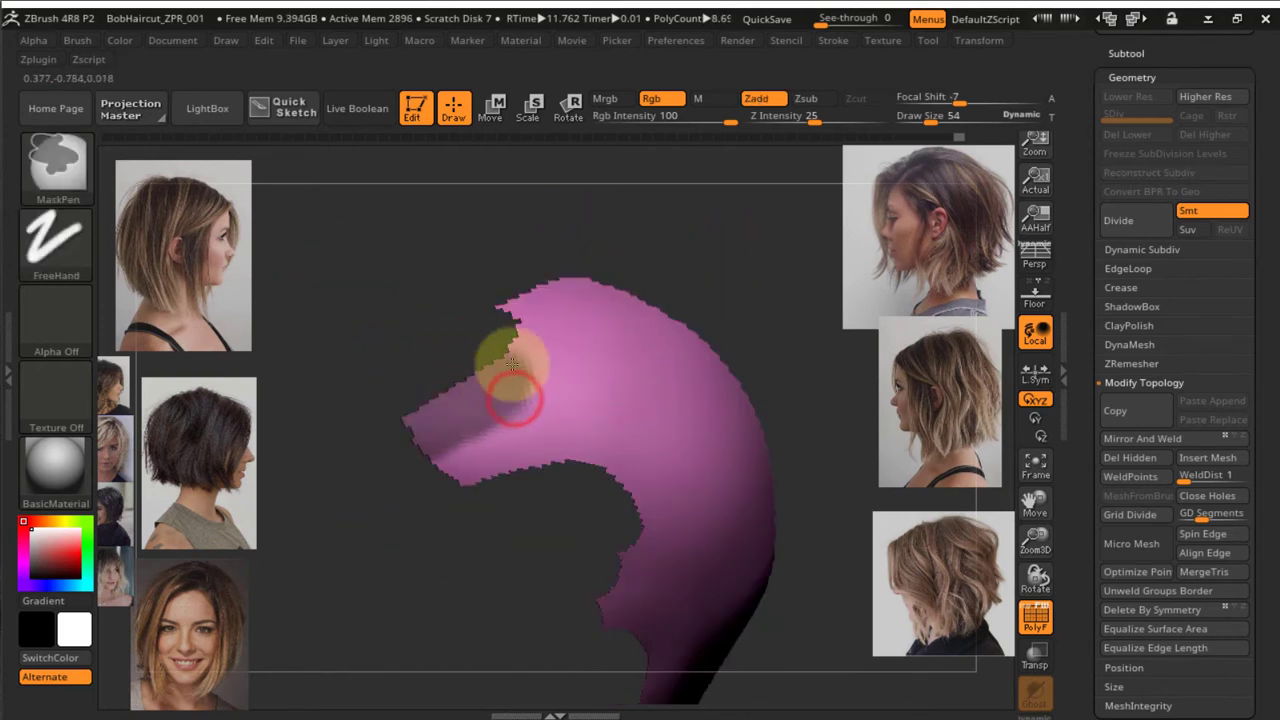
{"action": "key", "text": "ctrl+w"}
Turn the leftover magenta strip above the teal band into its own polygroup and show the whole cap
{"action": "left_click", "coordinate": [491, 409], "text": "ctrl+shift"}
{"action": "right_click_drag", "start_coordinate": [491, 423], "coordinate": [346, 389]}
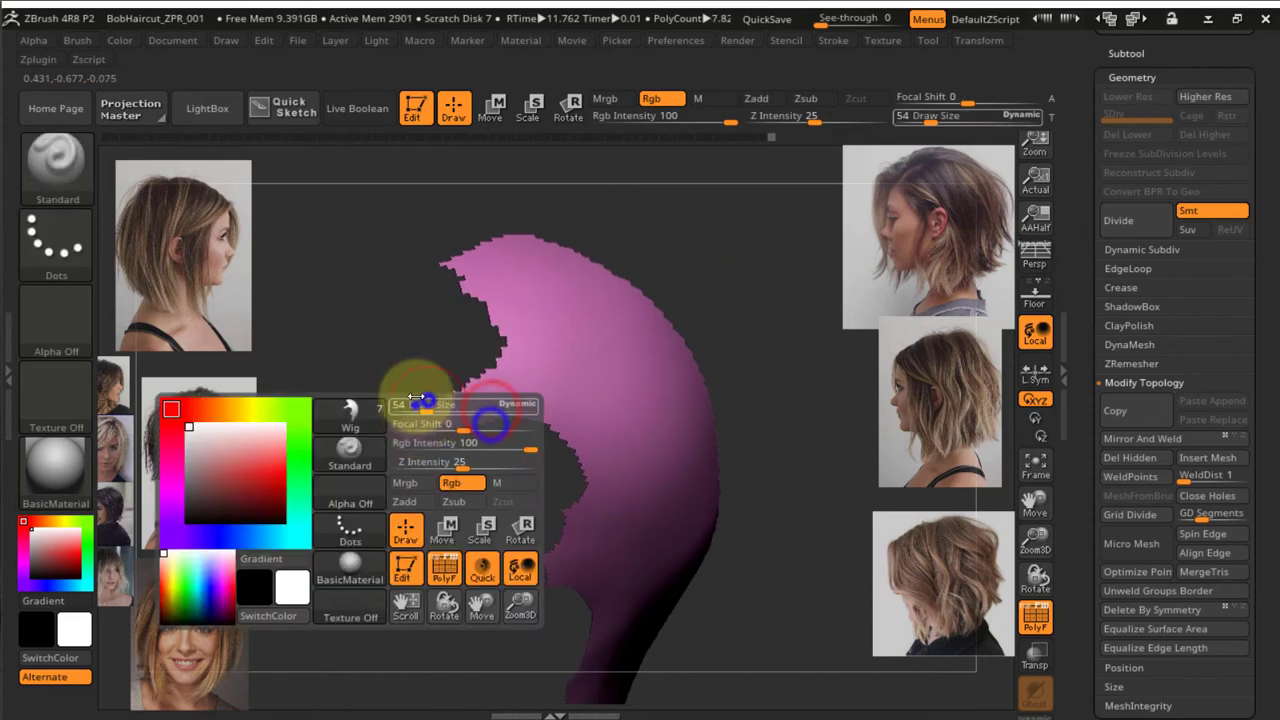
{"action": "right_click_drag", "start_coordinate": [423, 406], "coordinate": [463, 403]}
{"action": "left_click_drag", "start_coordinate": [373, 448], "coordinate": [497, 398], "text": "ctrl"}
{"action": "left_click", "coordinate": [763, 275], "text": "ctrl+shift"}
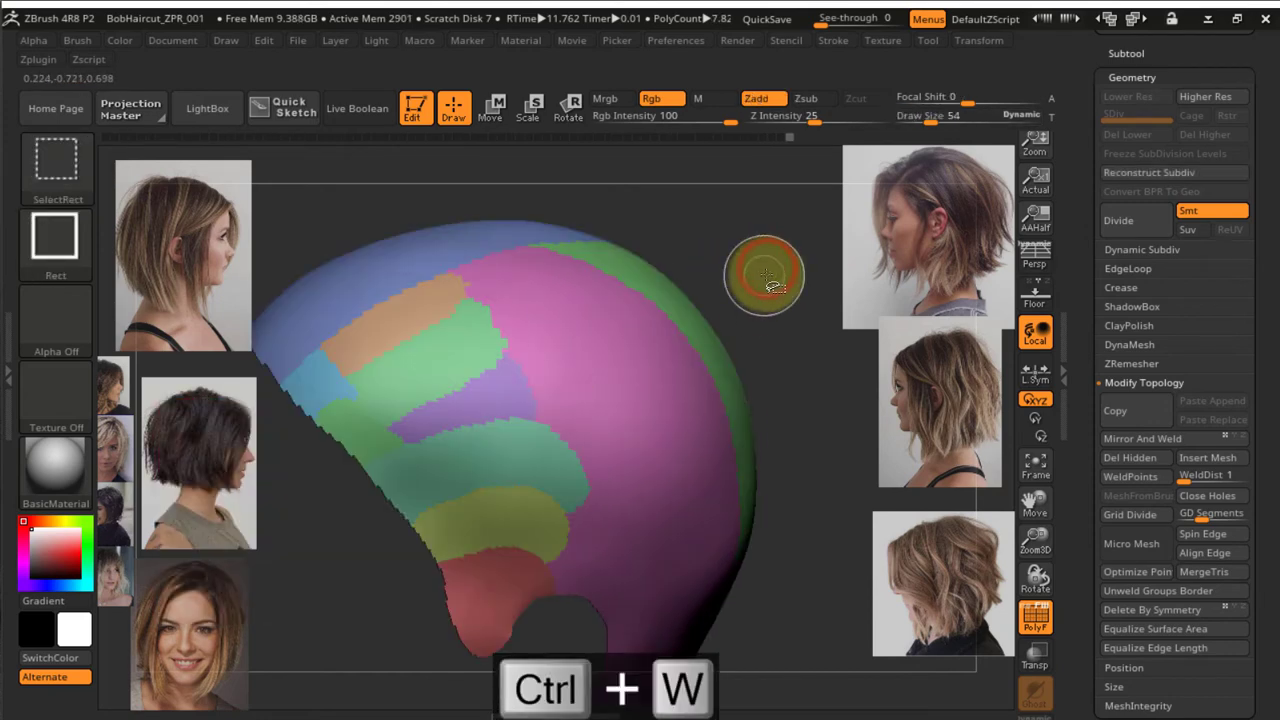
Isolate the small green patch at the front hairline and regroup it into a contrasting polygroup colour
{"action": "mouse_move", "coordinate": [766, 277]}
{"action": "right_mouse_down"}
{"action": "mouse_move", "coordinate": [783, 340]}
{"action": "mouse_move", "coordinate": [803, 297]}
{"action": "mouse_move", "coordinate": [770, 307]}
{"action": "right_mouse_up"}
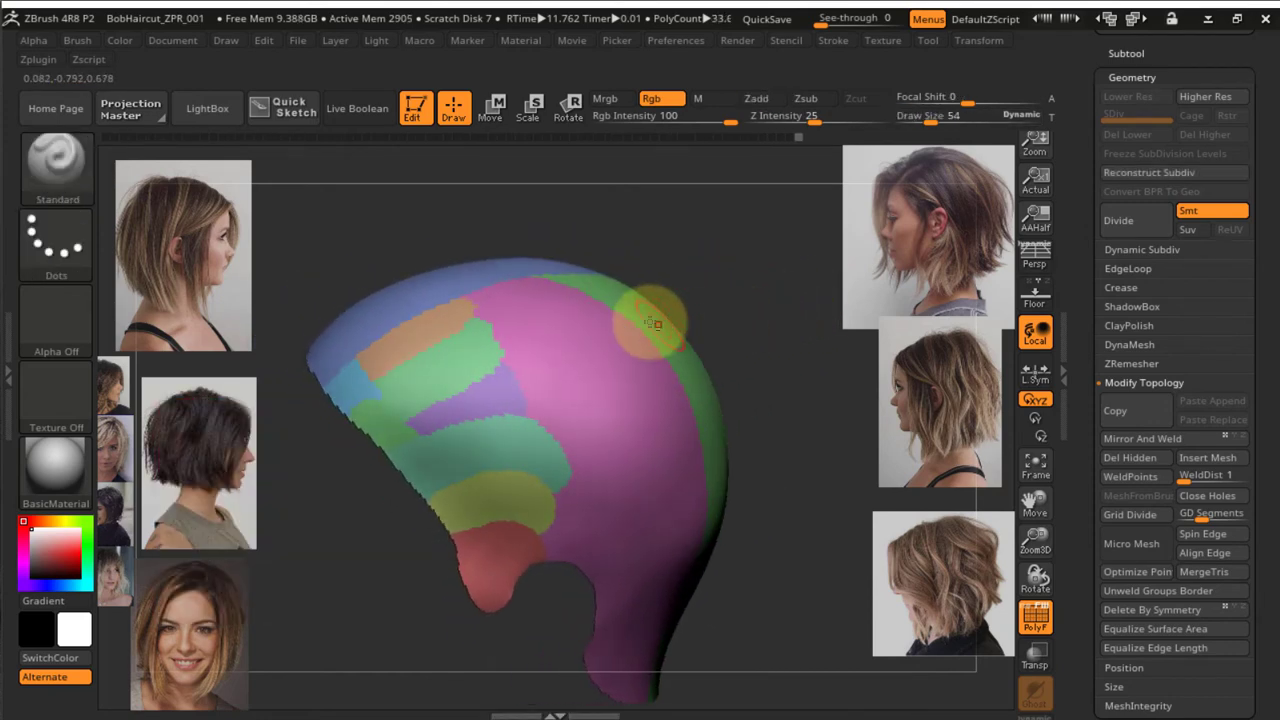
{"action": "right_click_drag", "start_coordinate": [651, 323], "coordinate": [717, 309], "text": "alt"}
{"action": "right_click_drag", "start_coordinate": [424, 496], "coordinate": [457, 414], "text": "ctrl"}
{"action": "left_click", "coordinate": [457, 414], "text": "ctrl+shift"}
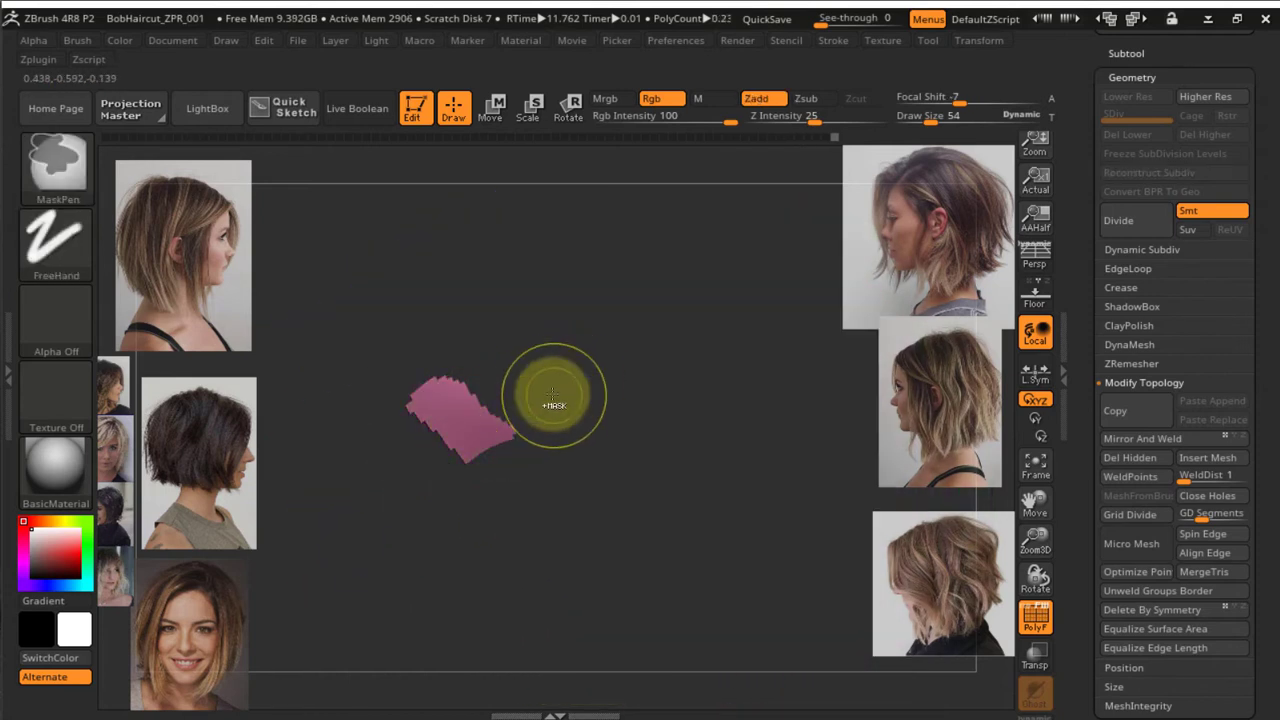
{"action": "mouse_move", "coordinate": [553, 400]}
{"action": "right_mouse_down"}
{"action": "mouse_move", "coordinate": [329, 528]}
{"action": "mouse_move", "coordinate": [371, 514]}
{"action": "mouse_move", "coordinate": [380, 490]}
{"action": "right_mouse_up"}
{"action": "left_click", "coordinate": [335, 530], "text": "ctrl+shift"}
{"action": "mouse_move", "coordinate": [480, 457]}
{"action": "right_mouse_down"}
{"action": "mouse_move", "coordinate": [400, 523]}
{"action": "mouse_move", "coordinate": [414, 534]}
{"action": "mouse_move", "coordinate": [479, 468]}
{"action": "mouse_move", "coordinate": [680, 349]}
{"action": "mouse_move", "coordinate": [686, 320]}
{"action": "mouse_move", "coordinate": [640, 354]}
{"action": "mouse_move", "coordinate": [529, 369]}
{"action": "mouse_move", "coordinate": [666, 371]}
{"action": "right_mouse_up"}
{"action": "key", "text": "ctrl+w"}
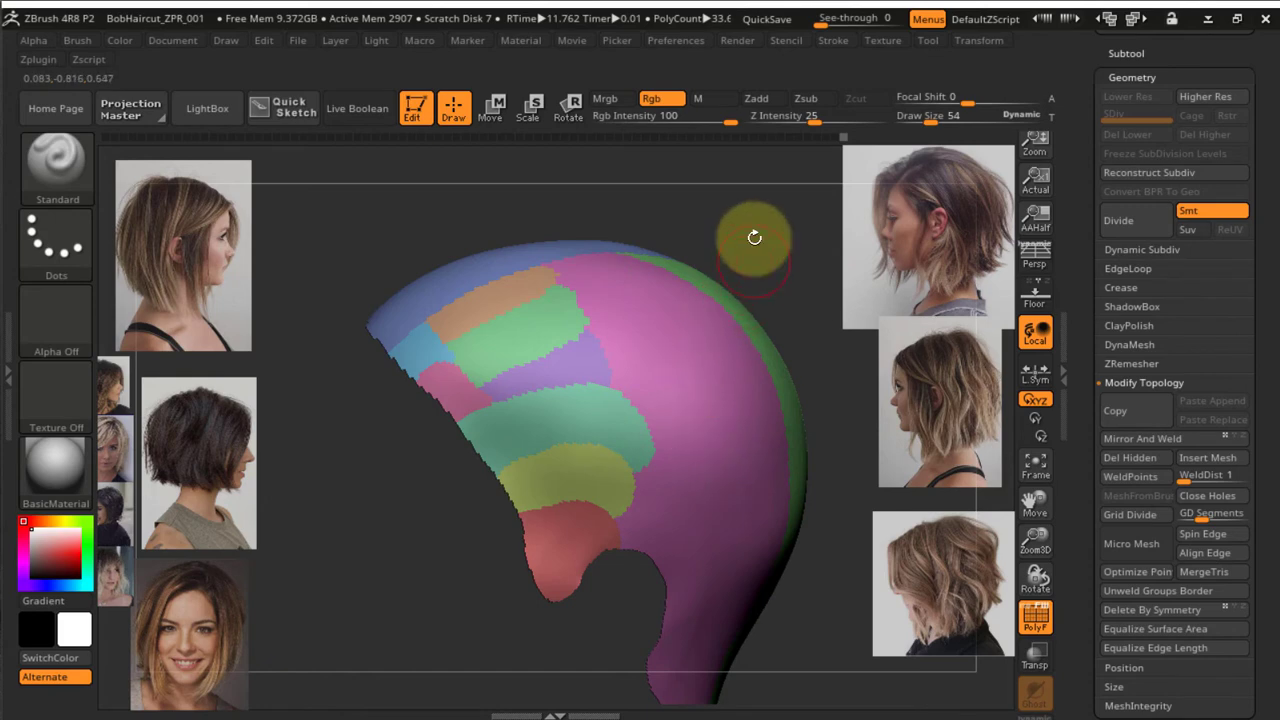
Isolate the large magenta side section and turn the strip along its upper edge into its own polygroup
{"action": "mouse_move", "coordinate": [754, 234]}
{"action": "left_mouse_down"}
{"action": "mouse_move", "coordinate": [749, 271]}
{"action": "mouse_move", "coordinate": [770, 266]}
{"action": "left_mouse_up"}
{"action": "mouse_move", "coordinate": [770, 266]}
{"action": "right_mouse_down", "text": "alt"}
{"action": "mouse_move", "coordinate": [728, 286]}
{"action": "mouse_move", "coordinate": [742, 244]}
{"action": "mouse_move", "coordinate": [728, 259]}
{"action": "right_mouse_up", "text": "alt"}
{"action": "right_click", "coordinate": [761, 286]}
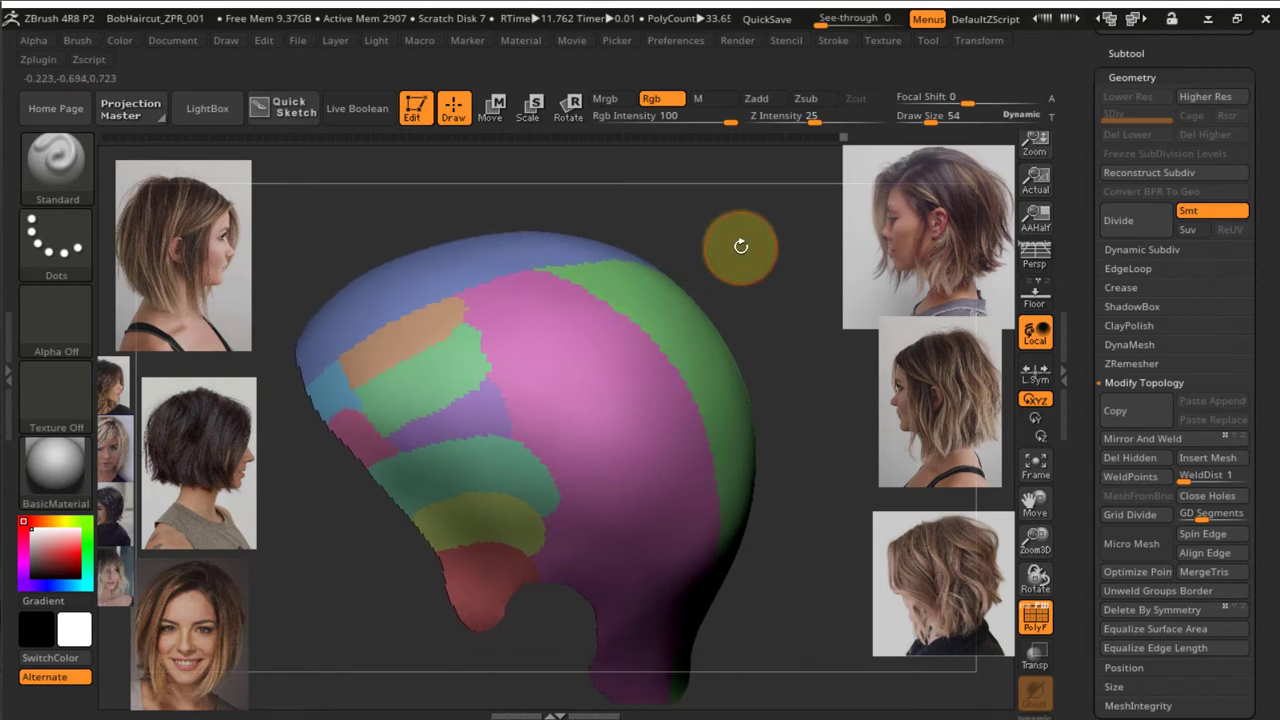
{"action": "left_click", "coordinate": [571, 349], "text": "ctrl+shift"}
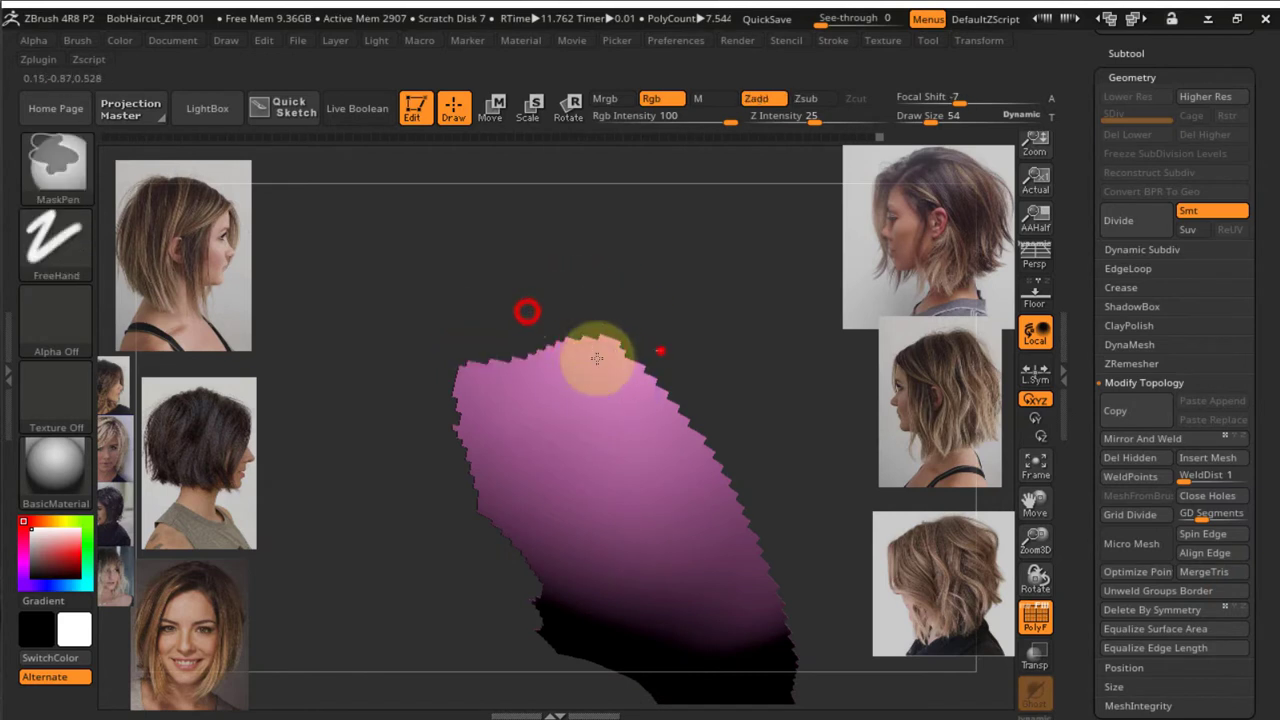
{"action": "left_click_drag", "start_coordinate": [597, 358], "coordinate": [474, 392], "text": "ctrl"}
{"action": "left_click_drag", "start_coordinate": [611, 354], "coordinate": [474, 428], "text": "ctrl"}
{"action": "key", "text": "ctrl+w"}
Isolate the remaining magenta area and regroup the next band across its upper end, redoing the mask once
{"action": "right_click_drag", "start_coordinate": [743, 420], "coordinate": [700, 385]}
{"action": "left_click", "coordinate": [466, 286], "text": "ctrl+shift"}
{"action": "right_click_drag", "start_coordinate": [601, 363], "coordinate": [618, 340]}
{"action": "mouse_move", "coordinate": [680, 267]}
{"action": "left_mouse_down", "text": "ctrl"}
{"action": "mouse_move", "coordinate": [618, 302]}
{"action": "mouse_move", "coordinate": [470, 330]}
{"action": "left_mouse_up", "text": "ctrl"}
{"action": "left_click_drag", "start_coordinate": [663, 271], "coordinate": [651, 294], "text": "ctrl"}
{"action": "key", "text": "ctrl+z"}
{"action": "right_click_drag", "start_coordinate": [757, 371], "coordinate": [571, 337]}
{"action": "left_click_drag", "start_coordinate": [571, 337], "coordinate": [737, 366], "text": "ctrl"}
{"action": "key", "text": "ctrl+w"}
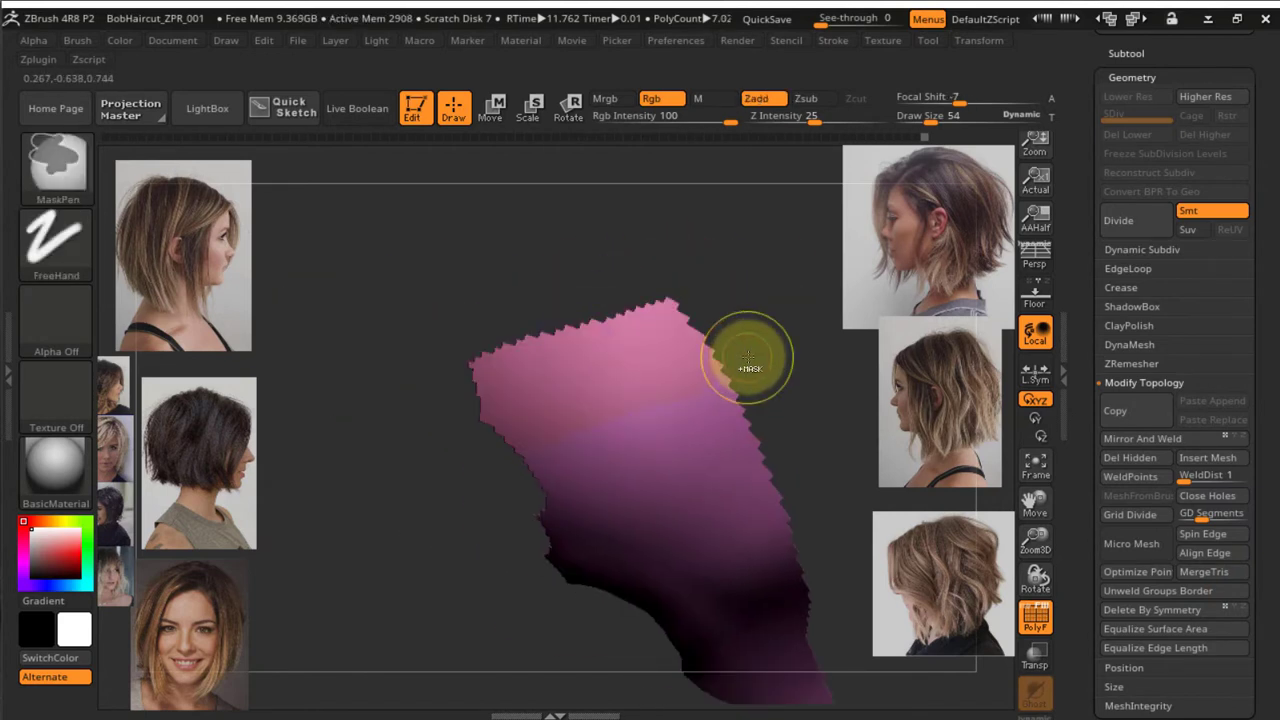
{"action": "key", "text": "ctrl+w"}
Isolate the remaining magenta area and convert another band across its upper end into a polygroup
{"action": "right_click_drag", "start_coordinate": [749, 383], "coordinate": [663, 366]}
{"action": "left_click", "coordinate": [532, 291], "text": "ctrl+shift"}
{"action": "mouse_move", "coordinate": [577, 357]}
{"action": "right_mouse_down"}
{"action": "mouse_move", "coordinate": [583, 286]}
{"action": "mouse_move", "coordinate": [608, 278]}
{"action": "right_mouse_up"}
{"action": "left_click_drag", "start_coordinate": [605, 298], "coordinate": [412, 369], "text": "ctrl"}
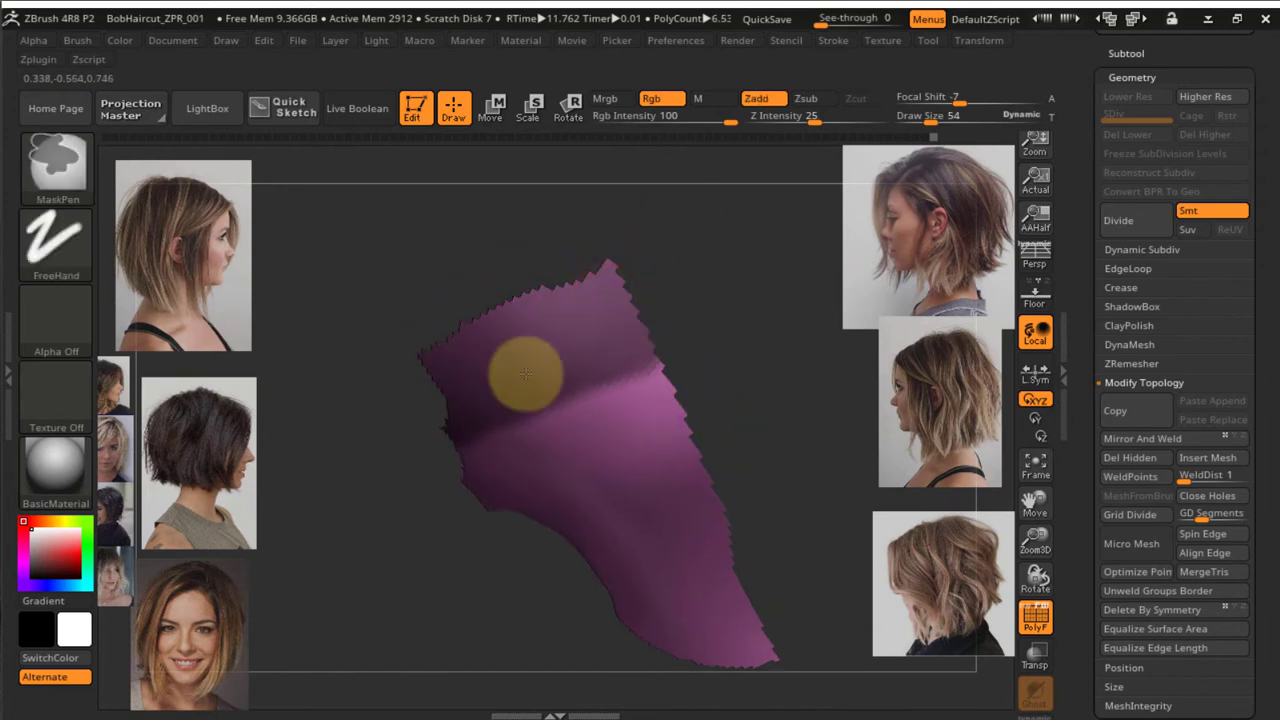
{"action": "key", "text": "ctrl+w"}
Isolate one of the new bands above the magenta section, regroup it into a different colour and show the whole cap
{"action": "right_click_drag", "start_coordinate": [757, 351], "coordinate": [691, 334]}
{"action": "left_click", "coordinate": [737, 278], "text": "ctrl+shift"}
{"action": "right_click_drag", "start_coordinate": [780, 400], "coordinate": [654, 346]}
{"action": "left_click", "coordinate": [571, 357], "text": "ctrl+shift"}
{"action": "key", "text": "ctrl+w"}
{"action": "left_click", "coordinate": [776, 288], "text": "ctrl+shift"}
{"action": "right_click_drag", "start_coordinate": [792, 372], "coordinate": [770, 345]}
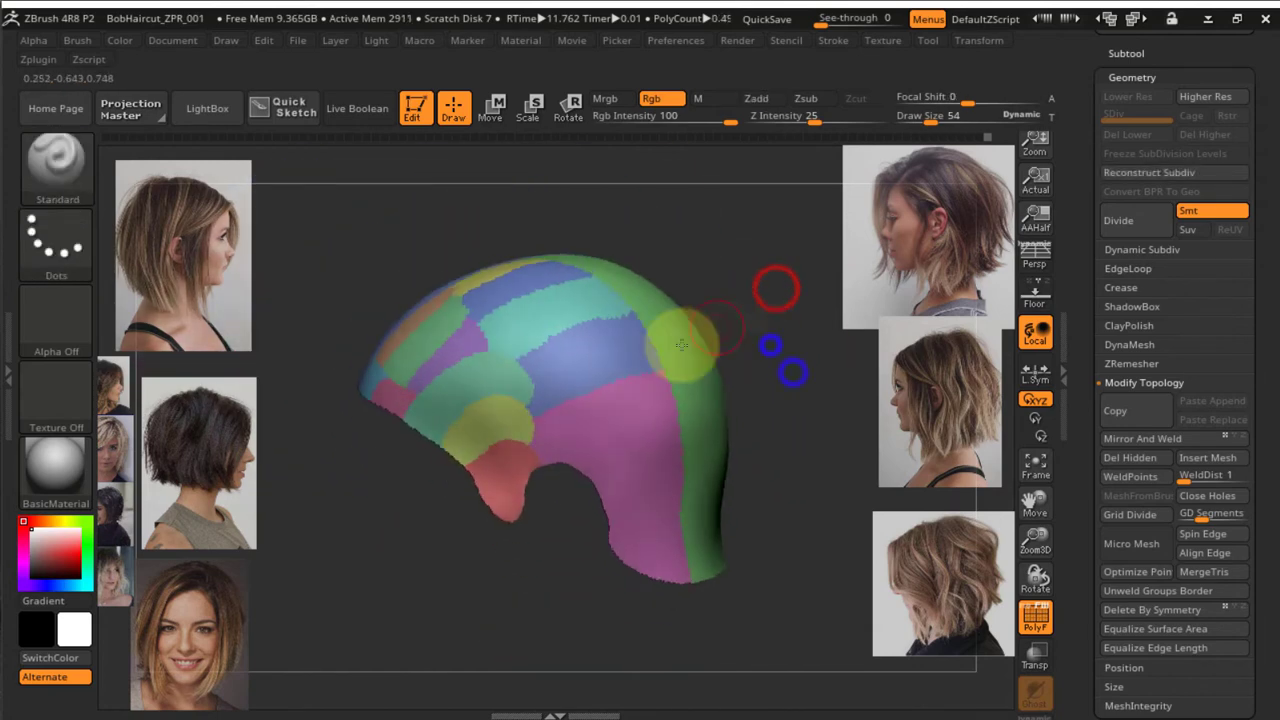
Isolate the magenta section behind the ear and mask and regroup its lower end as a separate polygroup
{"action": "right_click_drag", "start_coordinate": [783, 433], "coordinate": [784, 448], "text": "ctrl"}
{"action": "left_click", "coordinate": [611, 418], "text": "ctrl+shift"}
{"action": "right_click_drag", "start_coordinate": [664, 397], "coordinate": [655, 368]}
{"action": "left_click_drag", "start_coordinate": [638, 490], "coordinate": [738, 480], "text": "ctrl"}
{"action": "key", "text": "ctrl+w"}
{"action": "left_click", "coordinate": [596, 351], "text": "ctrl+shift"}
{"action": "key", "text": "ctrl+z"}
{"action": "left_click_drag", "start_coordinate": [684, 541], "coordinate": [672, 518], "text": "ctrl+shift"}
{"action": "left_click", "coordinate": [619, 434], "text": "ctrl+shift"}
{"action": "right_click_drag", "start_coordinate": [610, 420], "coordinate": [634, 429]}
{"action": "left_click_drag", "start_coordinate": [606, 474], "coordinate": [650, 455], "text": "ctrl"}
{"action": "key", "text": "ctrl+w"}
Mask the bottom strip of the remaining magenta section and turn it into its own polygroup
{"action": "mouse_move", "coordinate": [711, 434]}
{"action": "right_mouse_down", "text": "ctrl"}
{"action": "mouse_move", "coordinate": [694, 494]}
{"action": "mouse_move", "coordinate": [720, 455]}
{"action": "right_mouse_up", "text": "ctrl"}
{"action": "left_click", "coordinate": [594, 575], "text": "ctrl+shift"}
{"action": "left_click_drag", "start_coordinate": [757, 441], "coordinate": [605, 473], "text": "ctrl"}
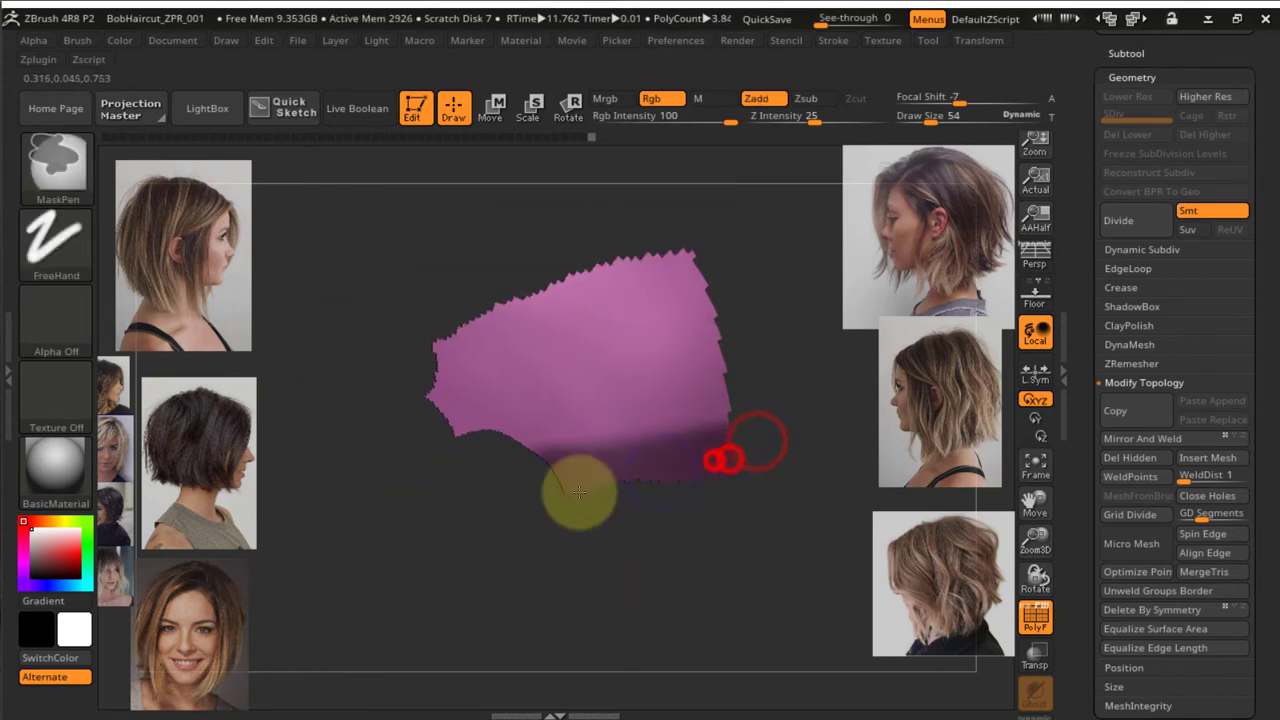
{"action": "key", "text": "ctrl+w"}
Split the remaining magenta band by masking and regrouping the end nearest the ear
{"action": "right_click_drag", "start_coordinate": [652, 432], "coordinate": [554, 498]}
{"action": "left_click", "coordinate": [566, 589], "text": "ctrl+shift"}
{"action": "left_click_drag", "start_coordinate": [476, 490], "coordinate": [437, 402], "text": "ctrl"}
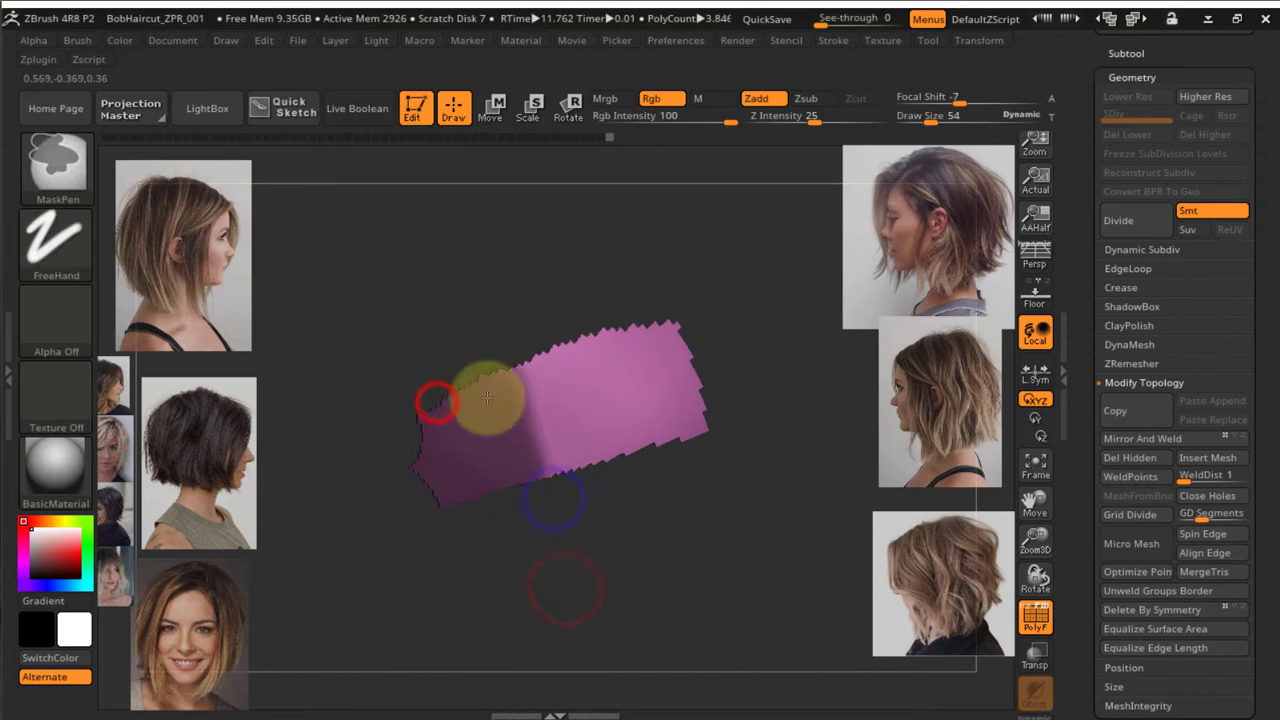
{"action": "left_click", "coordinate": [690, 490], "text": "ctrl+shift"}
{"action": "mouse_move", "coordinate": [669, 523]}
{"action": "right_mouse_down"}
{"action": "mouse_move", "coordinate": [674, 446]}
{"action": "mouse_move", "coordinate": [650, 443]}
{"action": "mouse_move", "coordinate": [527, 565]}
{"action": "mouse_move", "coordinate": [666, 491]}
{"action": "mouse_move", "coordinate": [541, 575]}
{"action": "mouse_move", "coordinate": [682, 514]}
{"action": "right_mouse_up"}
{"action": "left_click", "coordinate": [541, 540], "text": "ctrl+shift"}
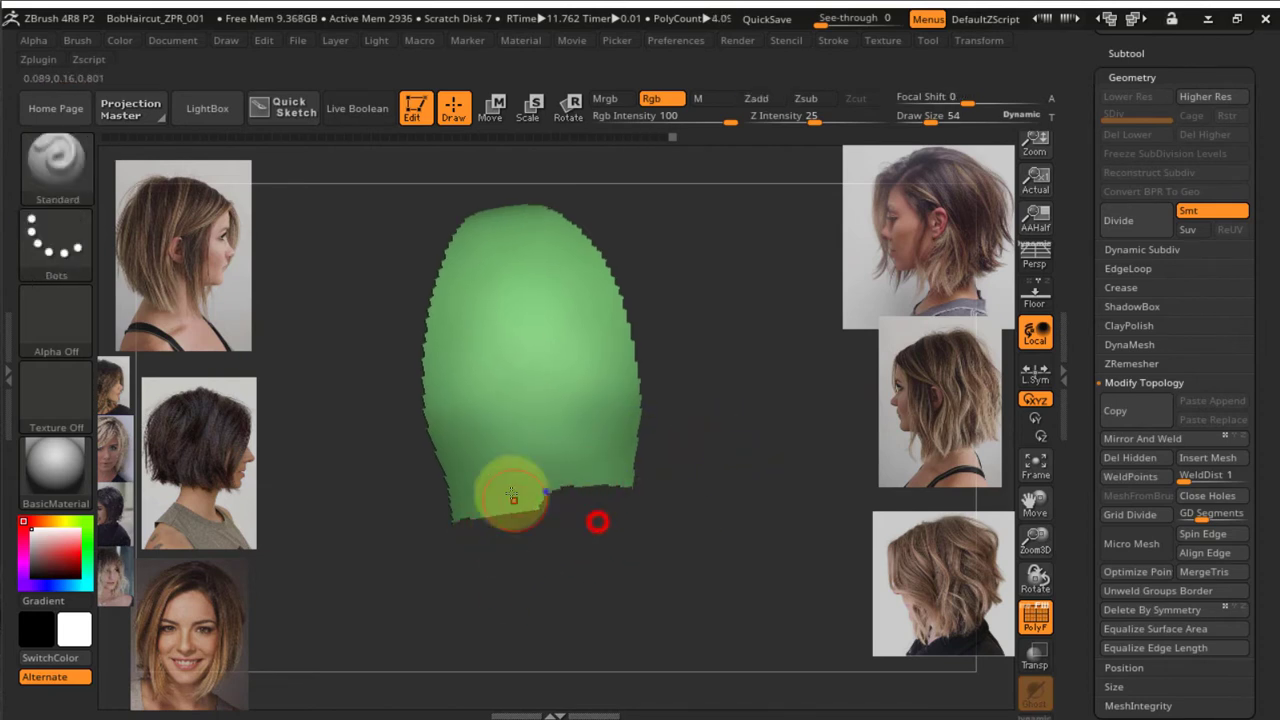
Split a piece off the lower edge of the green section at the back of the head into its own polygroup
{"action": "mouse_move", "coordinate": [512, 497]}
{"action": "right_mouse_down"}
{"action": "mouse_move", "coordinate": [434, 491]}
{"action": "mouse_move", "coordinate": [626, 474]}
{"action": "mouse_move", "coordinate": [637, 484]}
{"action": "mouse_move", "coordinate": [511, 537]}
{"action": "right_mouse_up"}
{"action": "right_click_drag", "start_coordinate": [677, 474], "coordinate": [742, 432], "text": "alt"}
{"action": "left_click", "coordinate": [620, 520], "text": "ctrl+shift"}
{"action": "left_click_drag", "start_coordinate": [769, 240], "coordinate": [774, 296], "text": "ctrl+shift"}
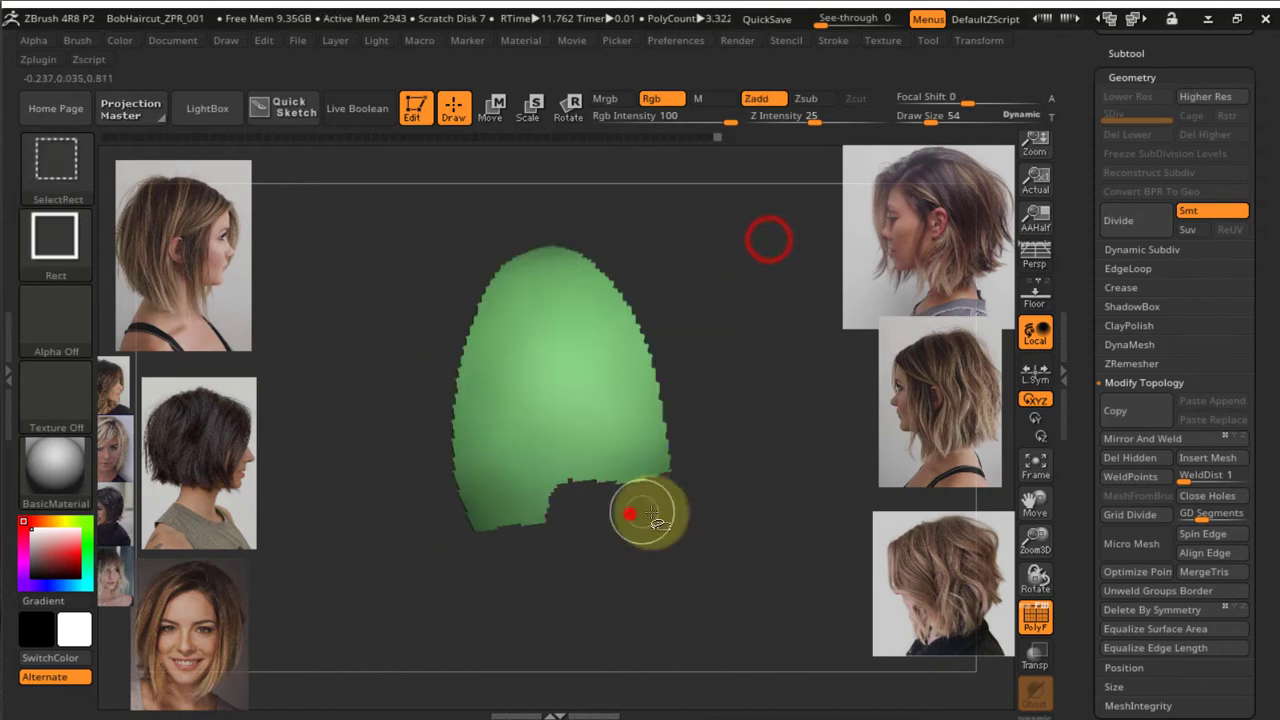
{"action": "key", "text": "ctrl+w"}
Isolate the green back section and turn its lower right corner strip into a polygroup
{"action": "right_click_drag", "start_coordinate": [714, 471], "coordinate": [663, 471]}
{"action": "left_click", "coordinate": [734, 341], "text": "ctrl+shift"}
{"action": "left_click", "coordinate": [563, 407], "text": "ctrl+shift"}
{"action": "mouse_move", "coordinate": [737, 374]}
{"action": "right_mouse_down"}
{"action": "mouse_move", "coordinate": [782, 378]}
{"action": "mouse_move", "coordinate": [722, 430]}
{"action": "right_mouse_up"}
{"action": "left_click_drag", "start_coordinate": [643, 472], "coordinate": [570, 495], "text": "ctrl"}
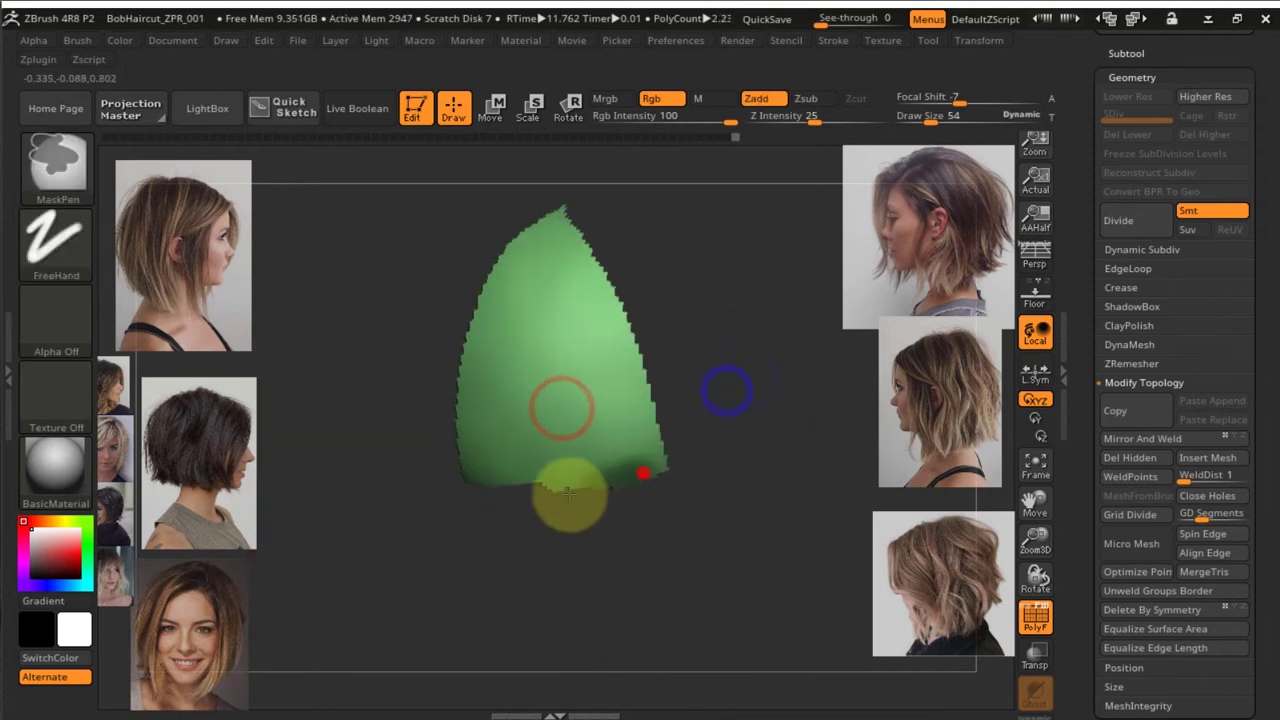
{"action": "key", "text": "ctrl+w"}
Isolate the green back section again, mask its lower left corner and compare the section with the neighbouring polygroups
{"action": "right_click_drag", "start_coordinate": [677, 429], "coordinate": [590, 515], "text": "alt"}
{"action": "left_click", "coordinate": [746, 271], "text": "ctrl+shift"}
{"action": "right_click_drag", "start_coordinate": [786, 323], "coordinate": [720, 345]}
{"action": "left_click", "coordinate": [526, 417], "text": "ctrl+shift"}
{"action": "right_click_drag", "start_coordinate": [663, 403], "coordinate": [680, 330]}
{"action": "left_click_drag", "start_coordinate": [514, 457], "coordinate": [566, 463], "text": "ctrl"}
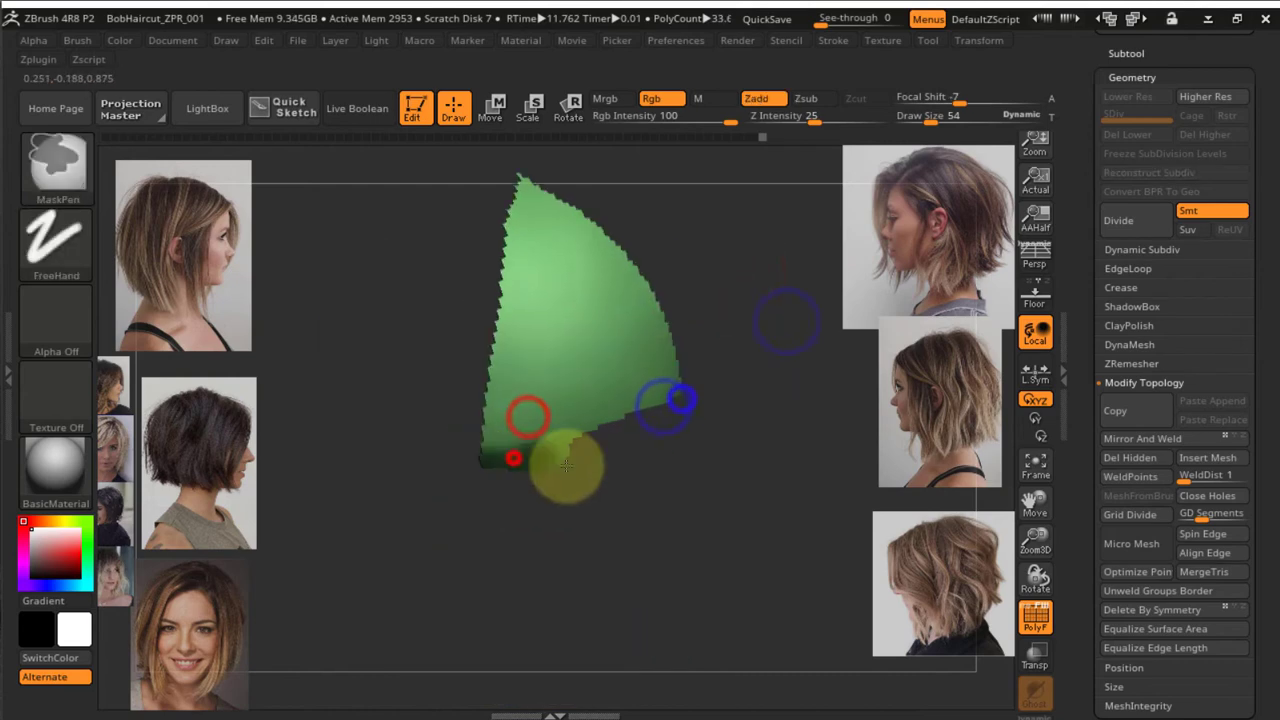
{"action": "right_click_drag", "start_coordinate": [690, 393], "coordinate": [731, 310], "text": "alt"}
{"action": "left_click", "coordinate": [740, 362], "text": "ctrl+shift"}
{"action": "left_click", "coordinate": [557, 374], "text": "ctrl+shift"}
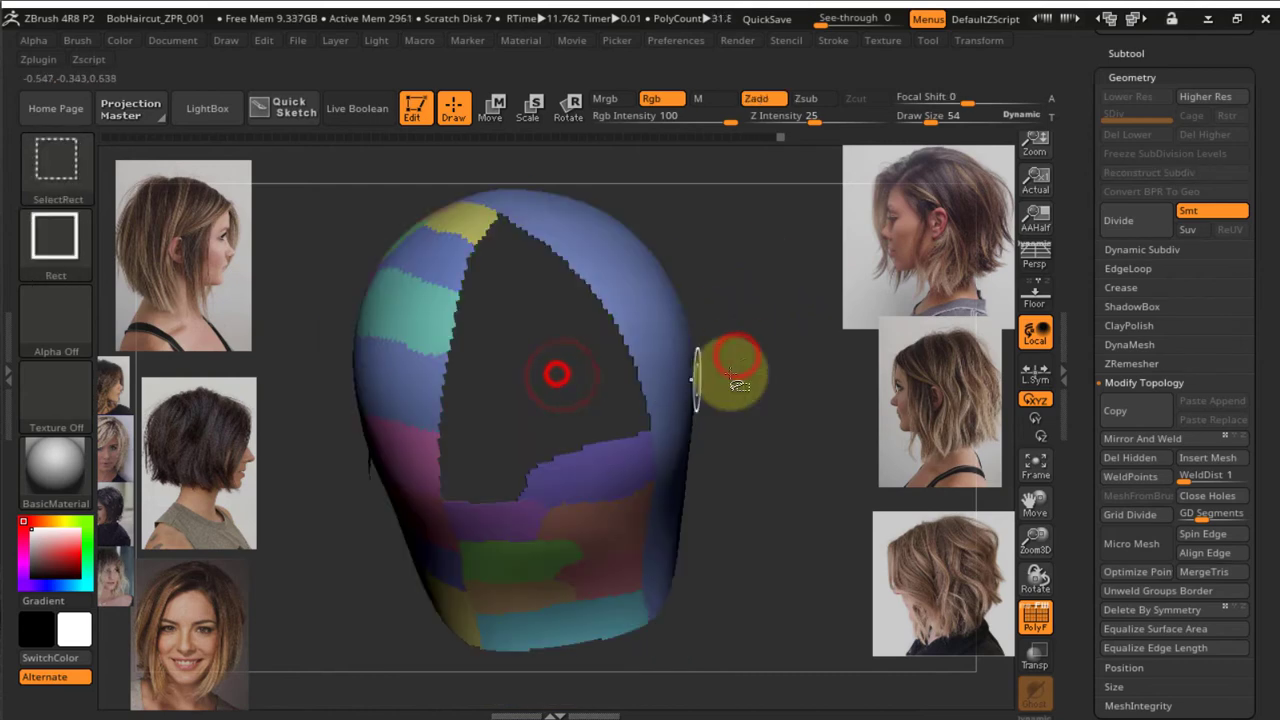
Isolate the green back section and regroup the strip along its bottom edge
{"action": "left_click", "coordinate": [777, 334], "text": "ctrl+shift"}
{"action": "left_click", "coordinate": [486, 466], "text": "ctrl+shift"}
{"action": "right_click_drag", "start_coordinate": [612, 455], "coordinate": [635, 480]}
{"action": "left_click_drag", "start_coordinate": [647, 507], "coordinate": [525, 523], "text": "ctrl"}
{"action": "key", "text": "ctrl+w"}
Isolate the remaining green triangle and mask its lower left corner as a new section
{"action": "right_click_drag", "start_coordinate": [783, 486], "coordinate": [780, 514]}
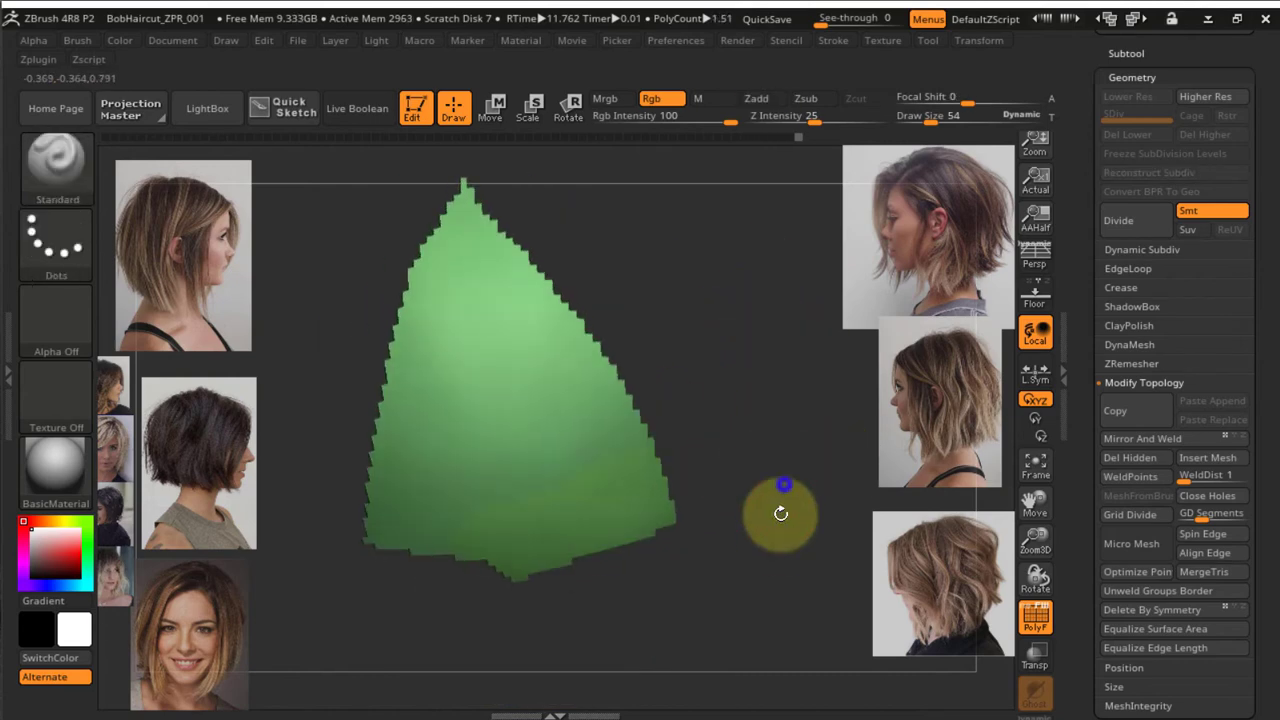
{"action": "left_click", "coordinate": [517, 394], "text": "ctrl+shift"}
{"action": "right_click_drag", "start_coordinate": [574, 391], "coordinate": [646, 483]}
{"action": "left_click", "coordinate": [494, 397], "text": "ctrl+shift"}
{"action": "left_click_drag", "start_coordinate": [751, 397], "coordinate": [834, 376], "text": "ctrl+shift"}
{"action": "left_click", "coordinate": [571, 506], "text": "ctrl+shift"}
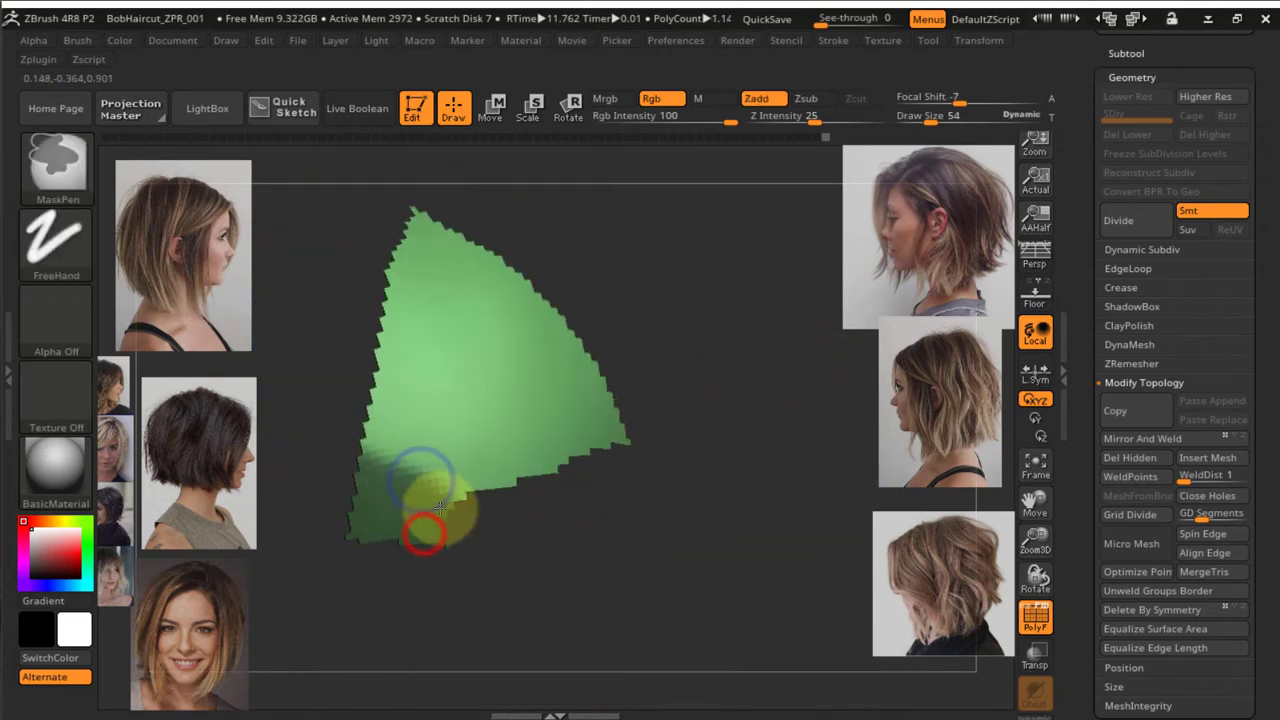
{"action": "left_click_drag", "start_coordinate": [440, 508], "coordinate": [487, 503], "text": "ctrl"}
Mask the lower right corner of the green triangle as another section
{"action": "right_click_drag", "start_coordinate": [510, 486], "coordinate": [565, 428], "text": "ctrl"}
{"action": "right_click_drag", "start_coordinate": [576, 417], "coordinate": [638, 393], "text": "alt"}
{"action": "right_click_drag", "start_coordinate": [610, 437], "coordinate": [593, 429]}
{"action": "right_click_drag", "start_coordinate": [593, 429], "coordinate": [630, 516], "text": "ctrl"}
{"action": "right_click_drag", "start_coordinate": [630, 516], "coordinate": [593, 550], "text": "alt"}
{"action": "left_click_drag", "start_coordinate": [722, 460], "coordinate": [549, 540], "text": "ctrl"}
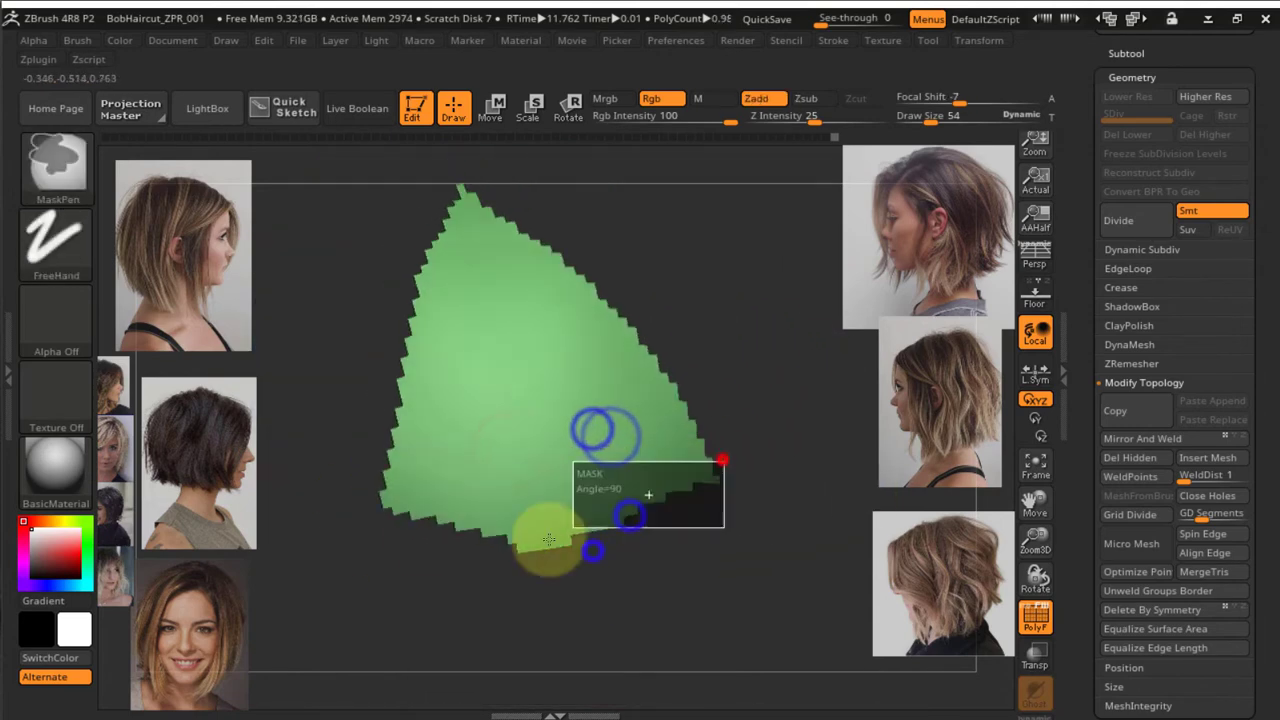
{"action": "mouse_move", "coordinate": [593, 512]}
{"action": "right_mouse_down"}
{"action": "mouse_move", "coordinate": [654, 360]}
{"action": "mouse_move", "coordinate": [674, 366]}
{"action": "mouse_move", "coordinate": [719, 493]}
{"action": "right_mouse_up"}
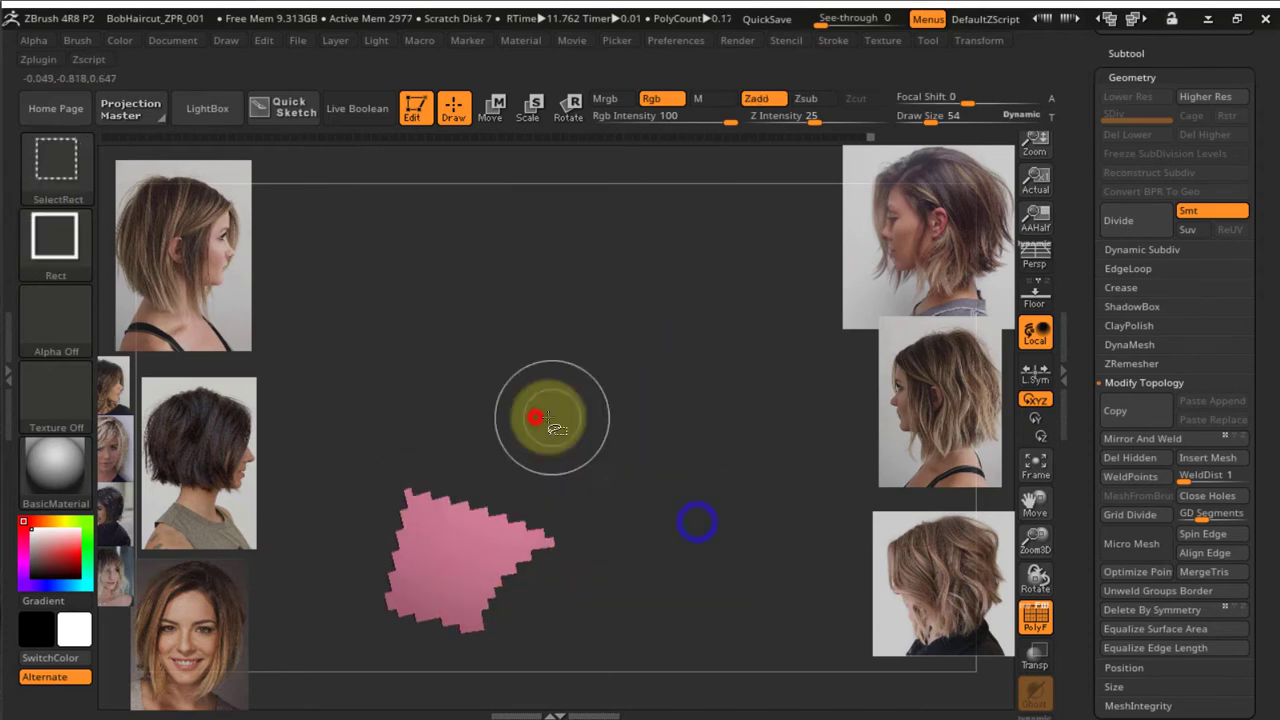
Isolate the remaining green piece, mark off its lower right part as a section and show the whole cap
{"action": "left_click", "coordinate": [440, 568], "text": "ctrl+shift"}
{"action": "left_click", "coordinate": [547, 440], "text": "ctrl+shift"}
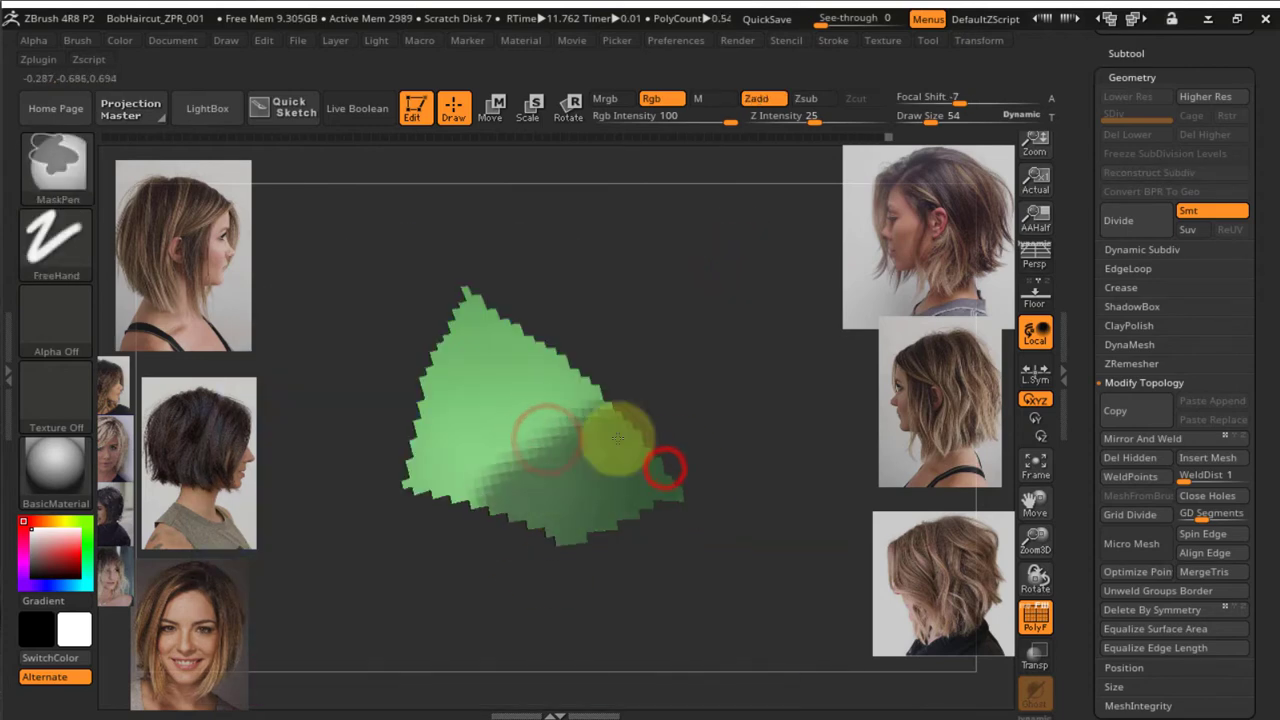
{"action": "left_click", "coordinate": [757, 362], "text": "ctrl+shift"}
Mask a strip along the lower edge of the blue side section in front of the ear and regroup it
{"action": "right_click_drag", "start_coordinate": [757, 362], "coordinate": [743, 437]}
{"action": "mouse_move", "coordinate": [749, 385]}
{"action": "left_mouse_down"}
{"action": "mouse_move", "coordinate": [748, 371]}
{"action": "mouse_move", "coordinate": [554, 520]}
{"action": "mouse_move", "coordinate": [650, 520]}
{"action": "mouse_move", "coordinate": [640, 460]}
{"action": "mouse_move", "coordinate": [623, 478]}
{"action": "left_mouse_up"}
{"action": "left_click_drag", "start_coordinate": [634, 432], "coordinate": [598, 428]}
{"action": "left_click_drag", "start_coordinate": [533, 482], "coordinate": [539, 454]}
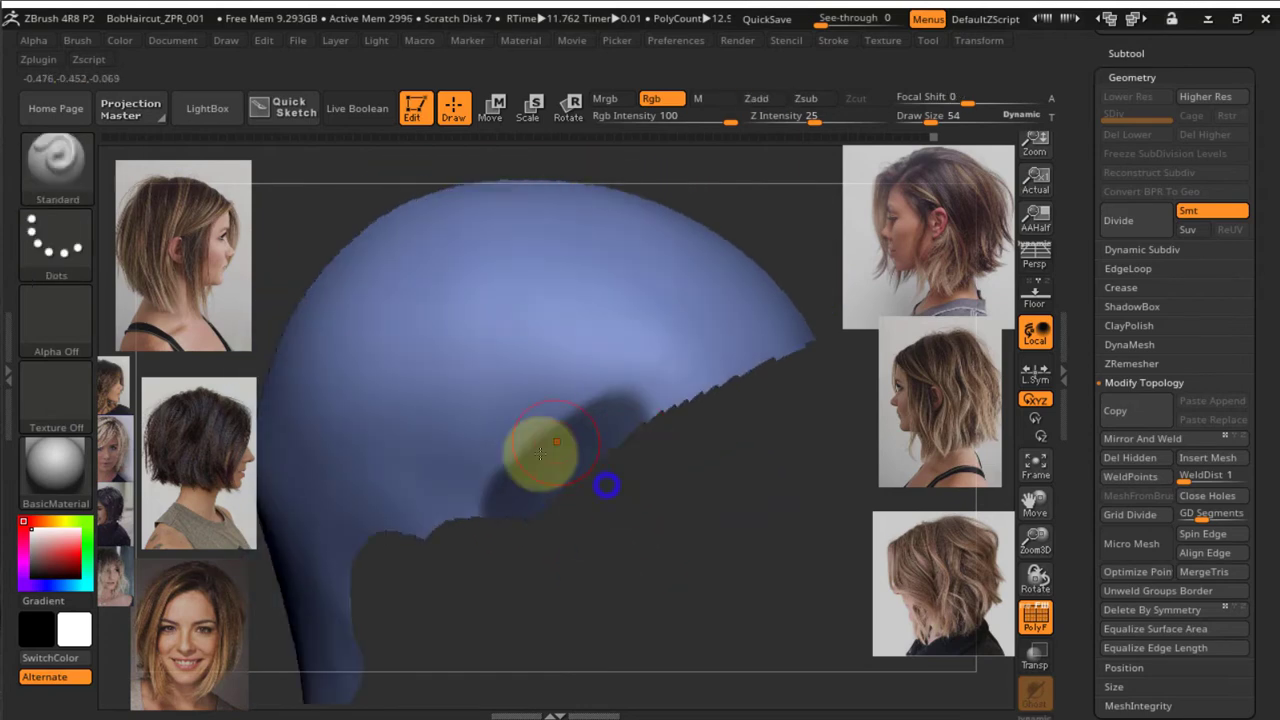
{"action": "key", "text": "ctrl+w"}
Check the new purple patch alone, then mask and regroup the next patch along the blue section's lower edge
{"action": "right_click_drag", "start_coordinate": [666, 514], "coordinate": [574, 560], "text": "alt"}
{"action": "left_click", "coordinate": [566, 395], "text": "ctrl+shift"}
{"action": "left_click", "coordinate": [677, 477], "text": "ctrl+shift"}
{"action": "left_click", "coordinate": [423, 517], "text": "ctrl+shift"}
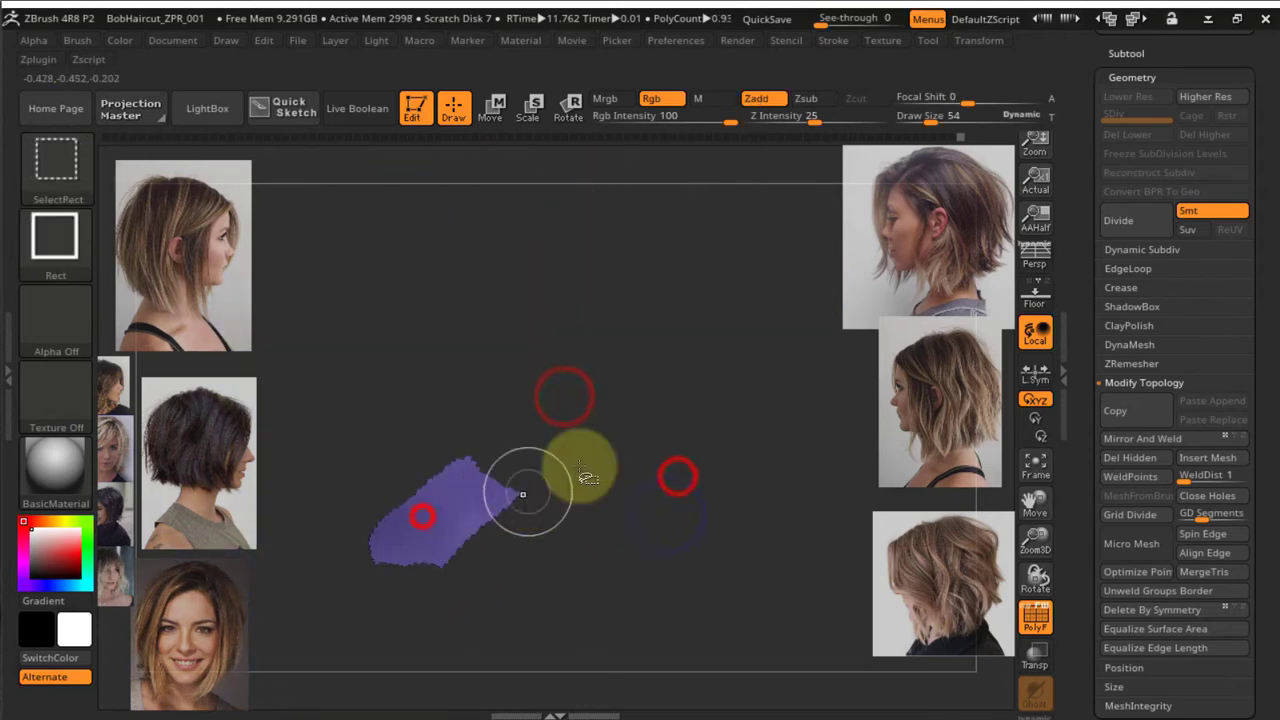
{"action": "left_click_drag", "start_coordinate": [677, 474], "coordinate": [690, 490], "text": "ctrl+shift"}
{"action": "left_click", "coordinate": [643, 584], "text": "ctrl+shift"}
{"action": "left_click", "coordinate": [541, 384], "text": "ctrl+shift"}
{"action": "right_click_drag", "start_coordinate": [661, 441], "coordinate": [714, 386]}
{"action": "left_click_drag", "start_coordinate": [591, 420], "coordinate": [494, 474], "text": "ctrl"}
{"action": "mouse_move", "coordinate": [657, 469]}
{"action": "right_mouse_down"}
{"action": "mouse_move", "coordinate": [637, 454]}
{"action": "mouse_move", "coordinate": [640, 480]}
{"action": "right_mouse_up"}
{"action": "key", "text": "ctrl+w"}
Isolate the remaining blue side section and turn the patch along its lower front edge into its own polygroup
{"action": "left_click", "coordinate": [589, 349], "text": "ctrl+shift"}
{"action": "left_click", "coordinate": [513, 459], "text": "ctrl+shift"}
{"action": "right_click_drag", "start_coordinate": [540, 462], "coordinate": [581, 413]}
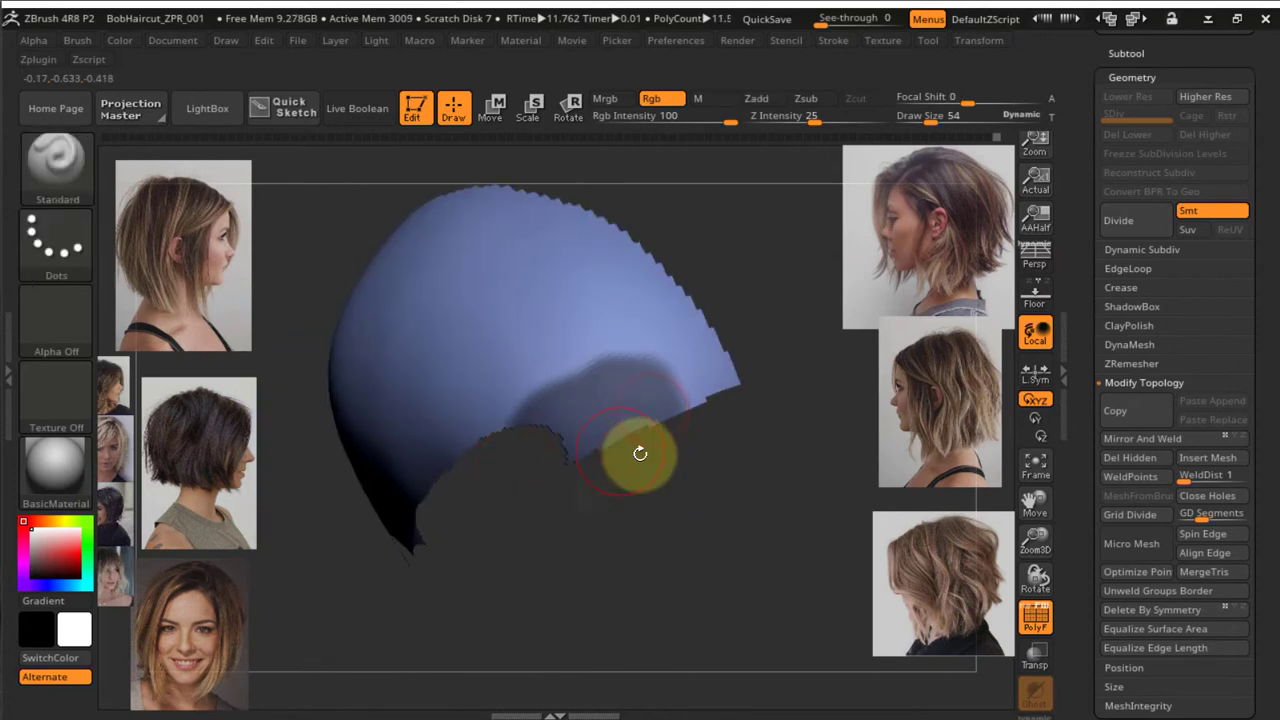
{"action": "right_click_drag", "start_coordinate": [640, 453], "coordinate": [631, 516]}
{"action": "right_click_drag", "start_coordinate": [631, 516], "coordinate": [677, 500], "text": "ctrl"}
{"action": "key", "text": "w"}
{"action": "key", "text": "q"}
{"action": "key", "text": "ctrl+w"}
Bring back the blue side section after isolating a stray sliver, and regroup its front end at the hairline
{"action": "left_click", "coordinate": [595, 402], "text": "ctrl+shift"}
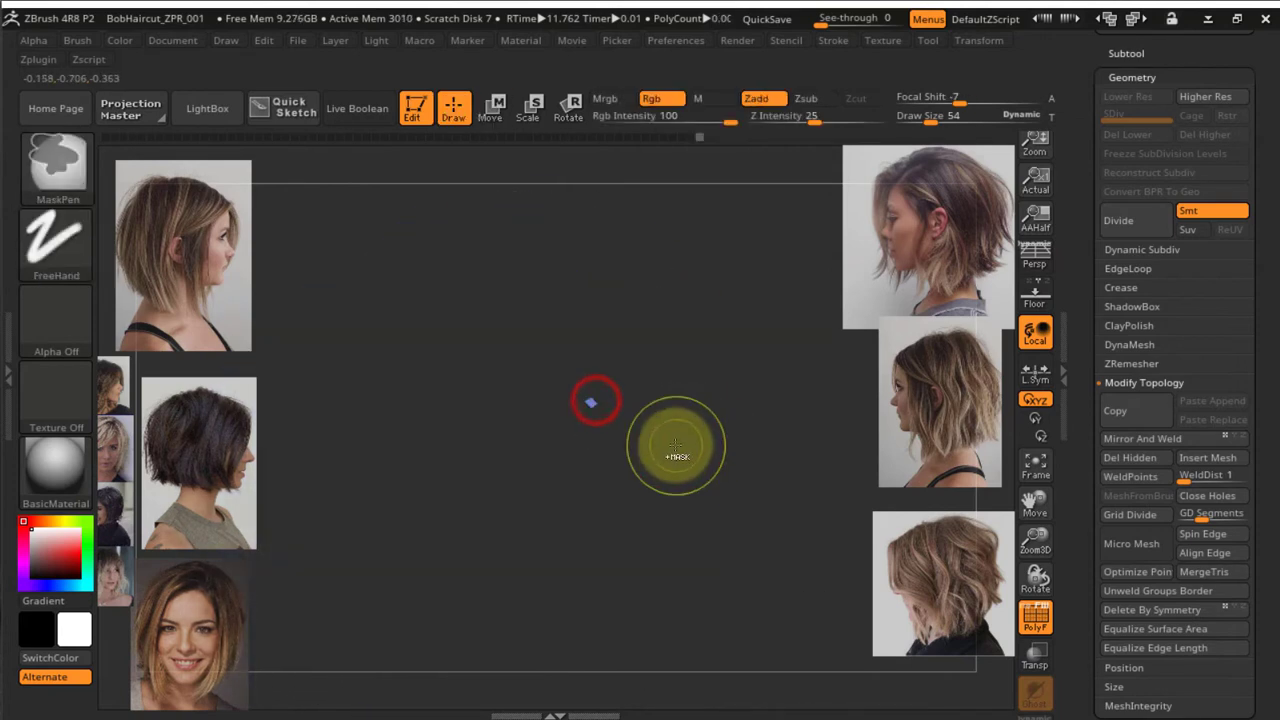
{"action": "left_click", "coordinate": [676, 446], "text": "ctrl+shift"}
{"action": "right_click_drag", "start_coordinate": [676, 446], "coordinate": [676, 401]}
{"action": "right_click_drag", "start_coordinate": [651, 342], "coordinate": [652, 378]}
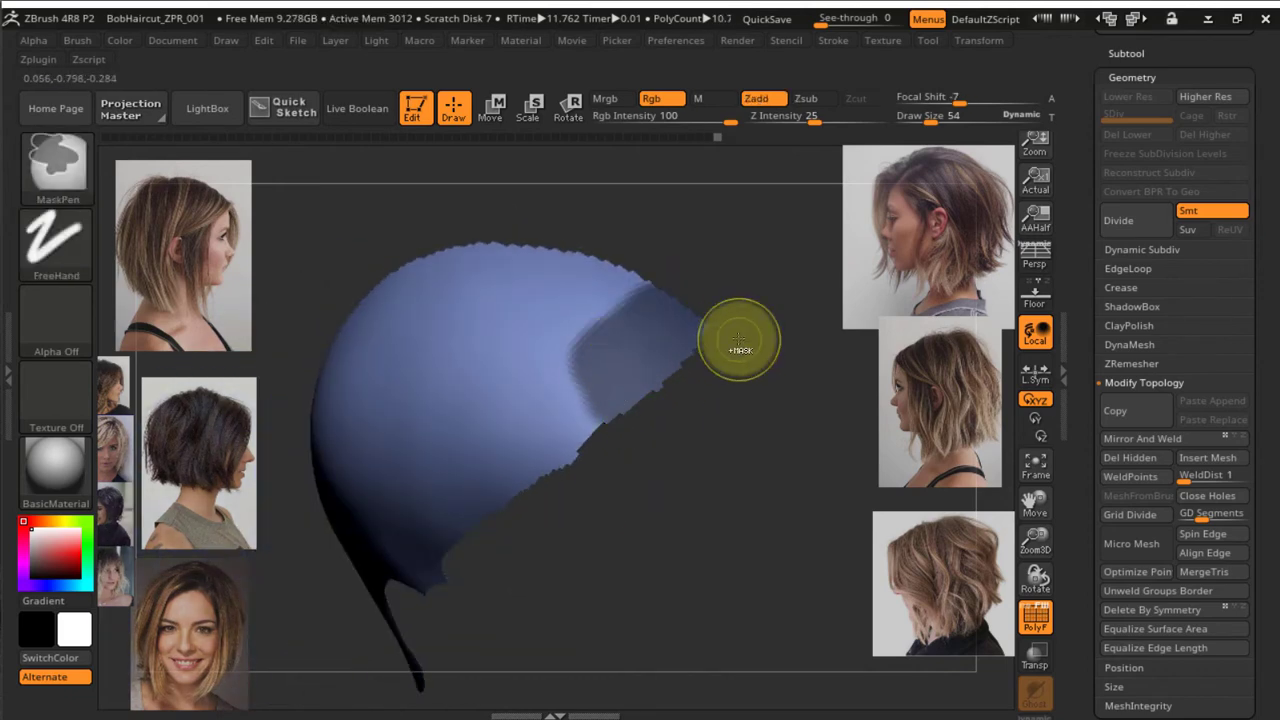
{"action": "right_click_drag", "start_coordinate": [739, 340], "coordinate": [640, 360]}
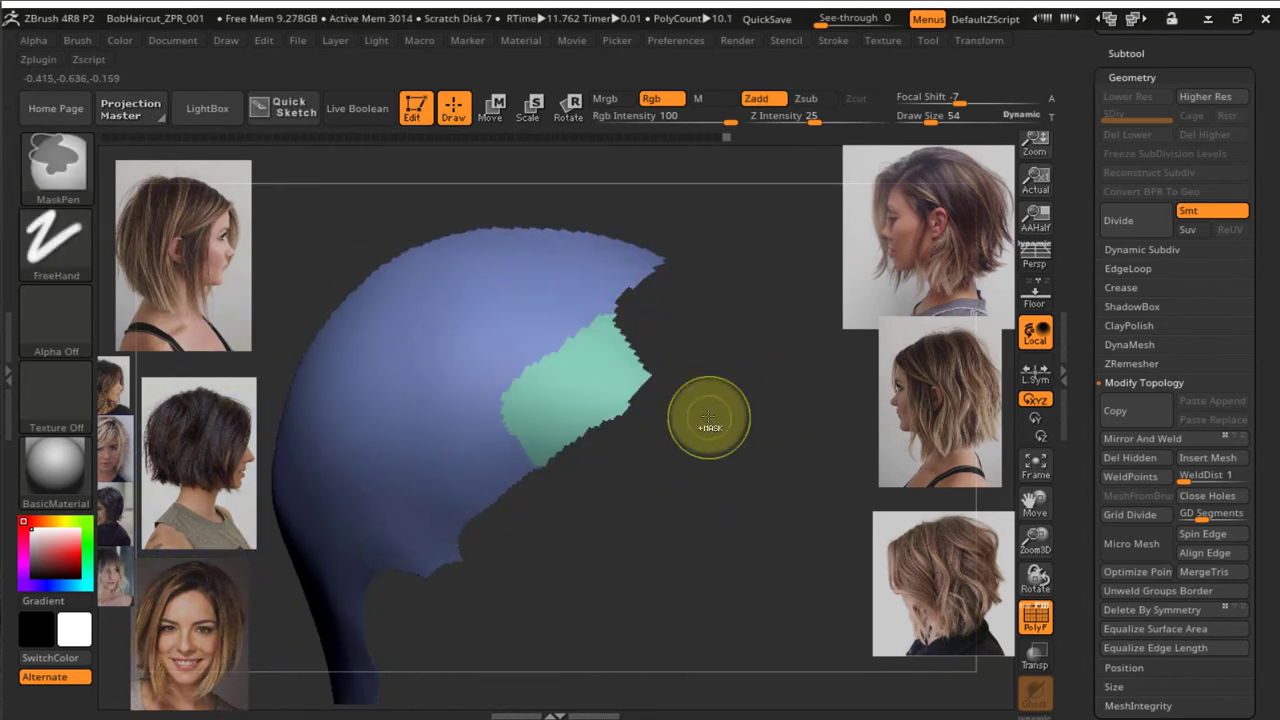
Isolate the remaining blue section and mask its upper front end beside the parting as a new section
{"action": "right_click_drag", "start_coordinate": [709, 417], "coordinate": [755, 432]}
{"action": "left_click", "coordinate": [571, 303], "text": "ctrl+shift"}
{"action": "left_click", "coordinate": [620, 429], "text": "ctrl+shift"}
{"action": "right_click_drag", "start_coordinate": [716, 390], "coordinate": [696, 428]}
{"action": "left_click_drag", "start_coordinate": [633, 352], "coordinate": [630, 330], "text": "ctrl"}
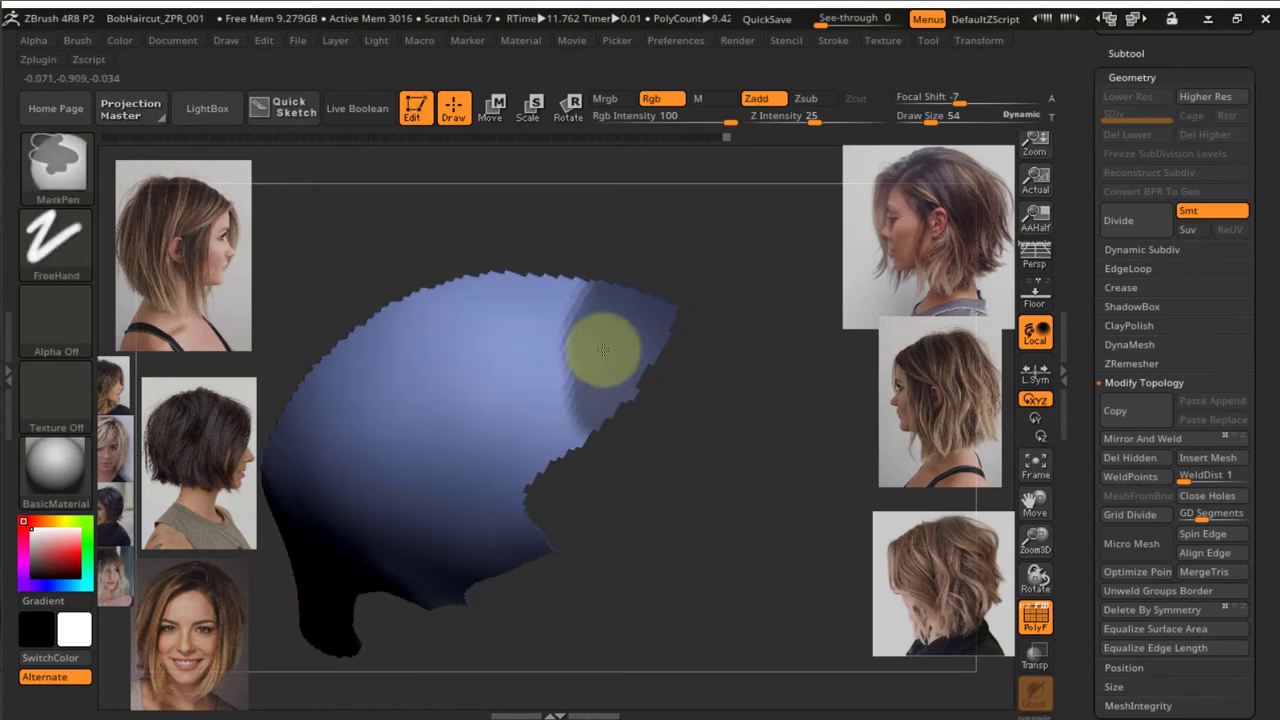
Mask the area of the blue section above and in front of the ear as its own section
{"action": "mouse_move", "coordinate": [603, 349]}
{"action": "right_mouse_down"}
{"action": "mouse_move", "coordinate": [743, 343]}
{"action": "mouse_move", "coordinate": [706, 380]}
{"action": "mouse_move", "coordinate": [633, 372]}
{"action": "mouse_move", "coordinate": [608, 437]}
{"action": "mouse_move", "coordinate": [503, 430]}
{"action": "mouse_move", "coordinate": [694, 385]}
{"action": "mouse_move", "coordinate": [622, 463]}
{"action": "right_mouse_up"}
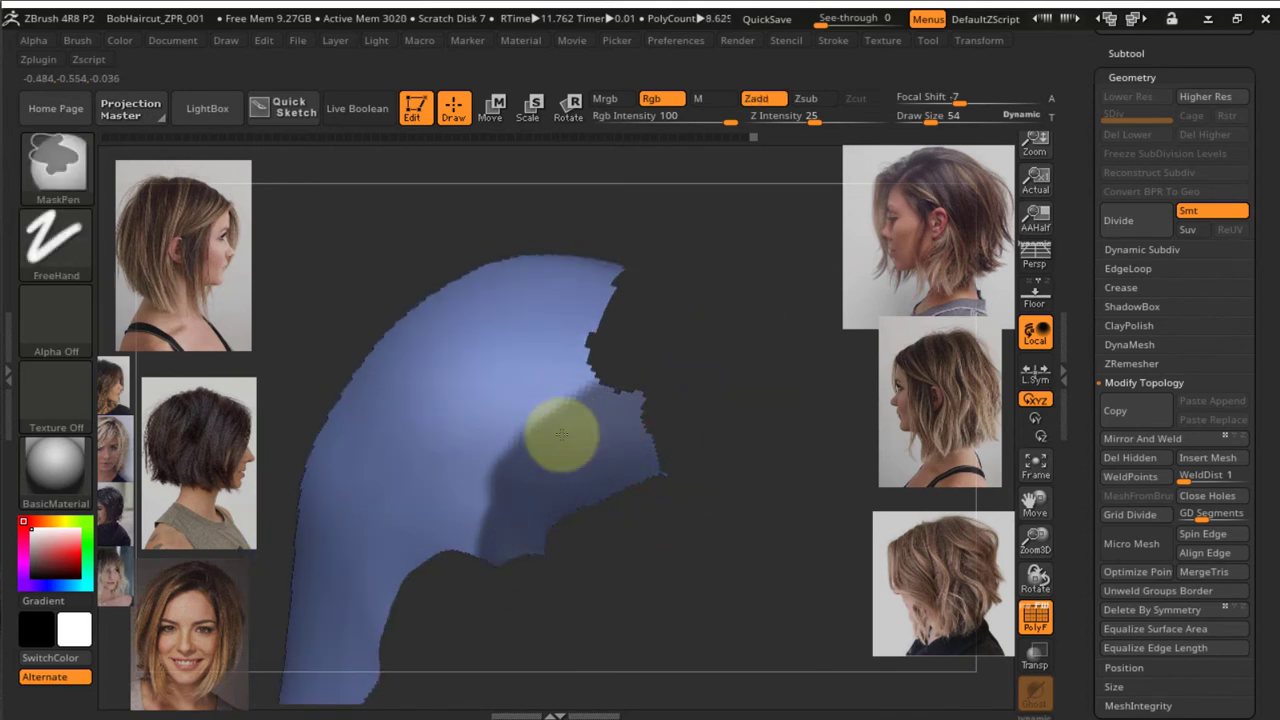
{"action": "mouse_move", "coordinate": [562, 434]}
{"action": "right_mouse_down"}
{"action": "mouse_move", "coordinate": [729, 374]}
{"action": "mouse_move", "coordinate": [686, 443]}
{"action": "mouse_move", "coordinate": [634, 466]}
{"action": "mouse_move", "coordinate": [500, 637]}
{"action": "mouse_move", "coordinate": [686, 437]}
{"action": "mouse_move", "coordinate": [523, 563]}
{"action": "mouse_move", "coordinate": [703, 494]}
{"action": "mouse_move", "coordinate": [658, 521]}
{"action": "mouse_move", "coordinate": [680, 477]}
{"action": "mouse_move", "coordinate": [820, 363]}
{"action": "mouse_move", "coordinate": [572, 416]}
{"action": "mouse_move", "coordinate": [689, 537]}
{"action": "mouse_move", "coordinate": [540, 517]}
{"action": "right_mouse_up"}
{"action": "mouse_move", "coordinate": [545, 463]}
{"action": "right_mouse_down"}
{"action": "mouse_move", "coordinate": [534, 537]}
{"action": "mouse_move", "coordinate": [501, 508]}
{"action": "mouse_move", "coordinate": [674, 449]}
{"action": "mouse_move", "coordinate": [486, 534]}
{"action": "mouse_move", "coordinate": [714, 457]}
{"action": "mouse_move", "coordinate": [403, 568]}
{"action": "mouse_move", "coordinate": [524, 452]}
{"action": "right_mouse_up"}
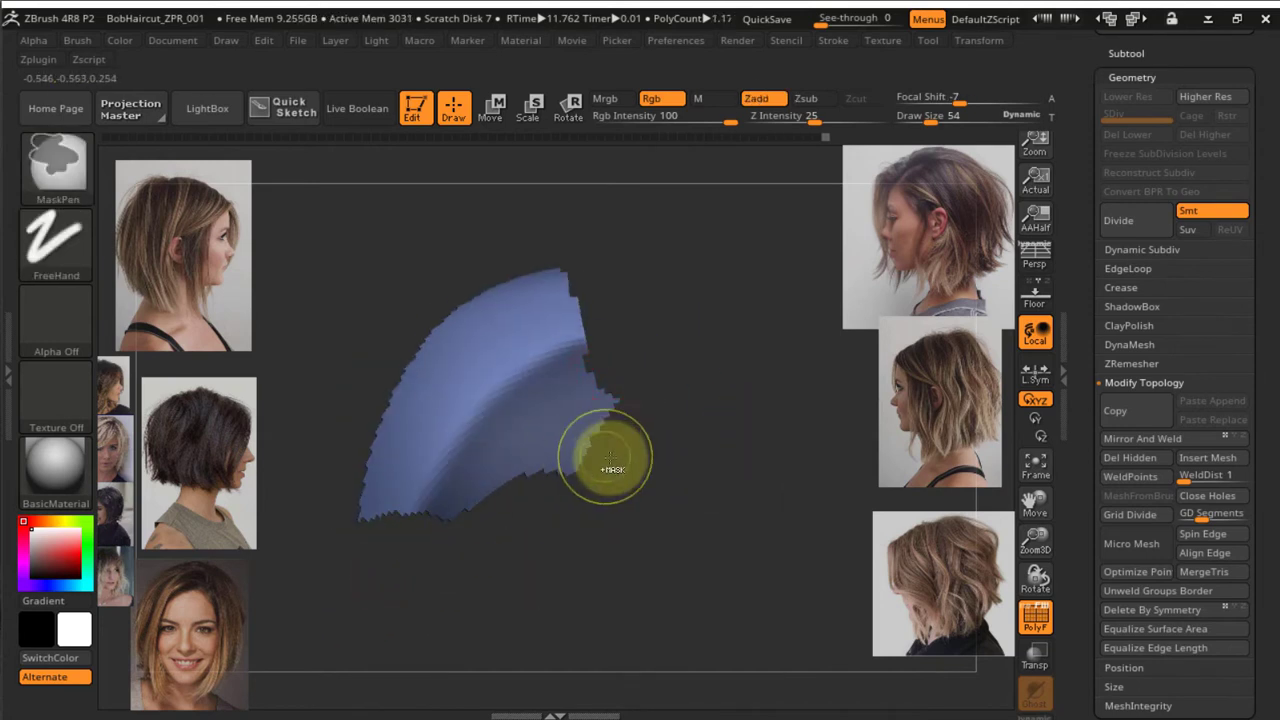
Regroup the lower band of the remaining blue arc and the arc's lower rear end into separate polygroups
{"action": "key", "text": "ctrl+w"}
{"action": "right_click_drag", "start_coordinate": [657, 463], "coordinate": [570, 446]}
{"action": "left_click", "coordinate": [555, 438], "text": "ctrl+shift"}
{"action": "mouse_move", "coordinate": [457, 489]}
{"action": "left_mouse_down", "text": "ctrl"}
{"action": "mouse_move", "coordinate": [434, 423]}
{"action": "mouse_move", "coordinate": [395, 420]}
{"action": "left_mouse_up", "text": "ctrl"}
{"action": "key", "text": "ctrl+w"}
{"action": "right_click_drag", "start_coordinate": [651, 472], "coordinate": [682, 385]}
{"action": "left_click_drag", "start_coordinate": [694, 373], "coordinate": [787, 428], "text": "ctrl+shift"}
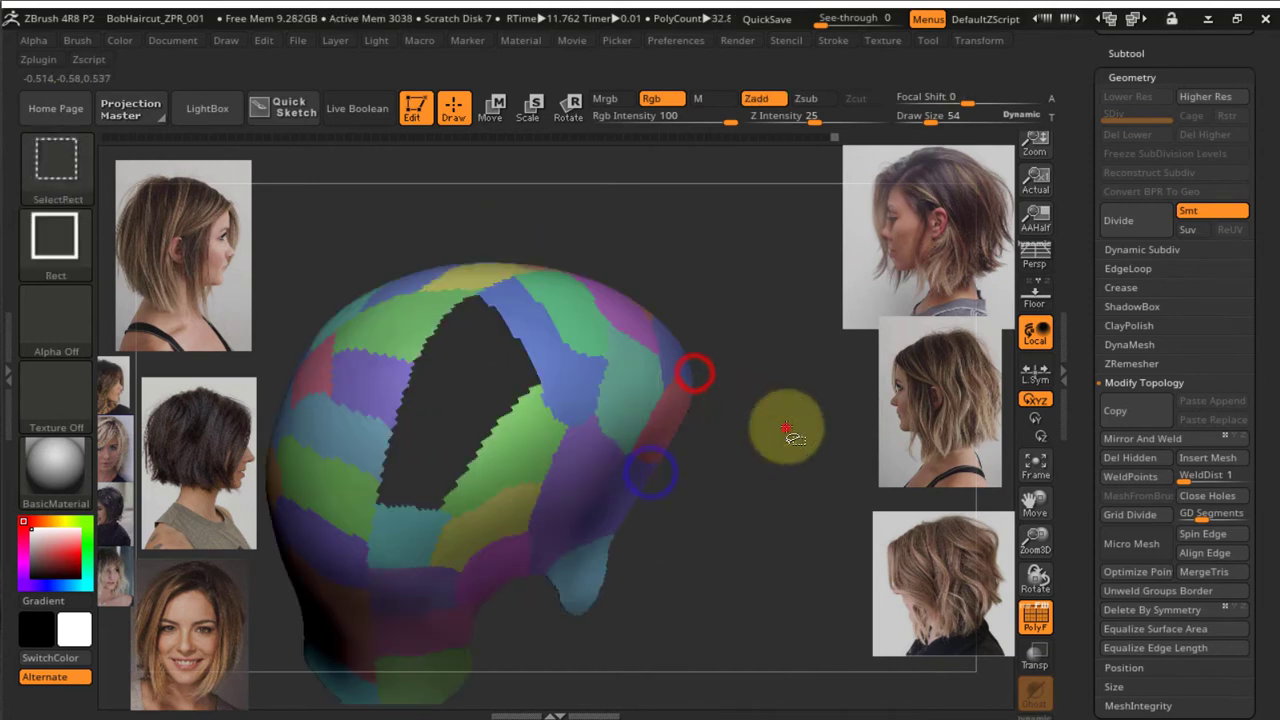
Isolate the leftover strip on the upper side of the head, give it a new polygroup colour and show the whole cap
{"action": "left_click", "coordinate": [787, 428], "text": "ctrl+shift"}
{"action": "left_click", "coordinate": [489, 369], "text": "ctrl+shift"}
{"action": "key", "text": "ctrl+w"}
{"action": "left_click", "coordinate": [766, 386], "text": "ctrl+shift"}
{"action": "left_click", "coordinate": [466, 366], "text": "ctrl+shift"}
{"action": "right_click_drag", "start_coordinate": [789, 474], "coordinate": [629, 511], "text": "ctrl"}
{"action": "left_click", "coordinate": [746, 384], "text": "ctrl+shift"}
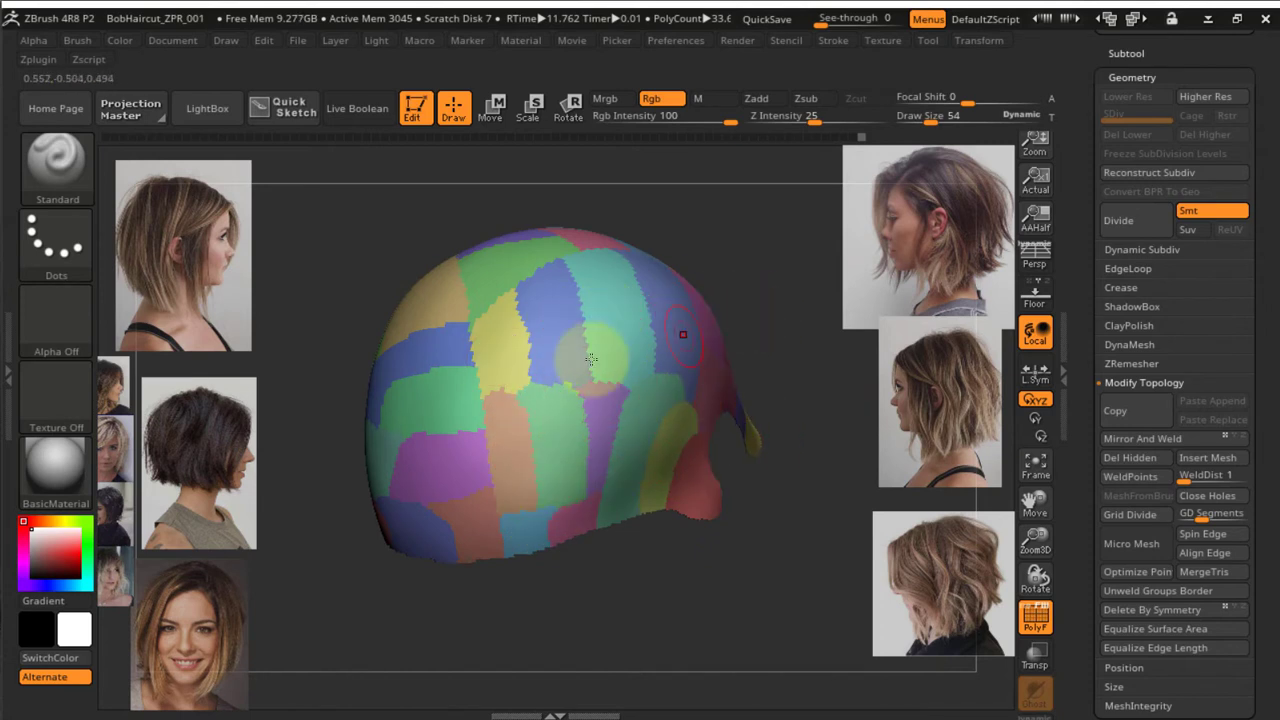
Examine the polygroup layout over the whole cap from the back, side, top and front
{"action": "mouse_move", "coordinate": [596, 561]}
{"action": "left_mouse_down"}
{"action": "mouse_move", "coordinate": [551, 334]}
{"action": "mouse_move", "coordinate": [688, 327]}
{"action": "mouse_move", "coordinate": [700, 374]}
{"action": "mouse_move", "coordinate": [623, 417]}
{"action": "mouse_move", "coordinate": [671, 374]}
{"action": "left_mouse_up"}
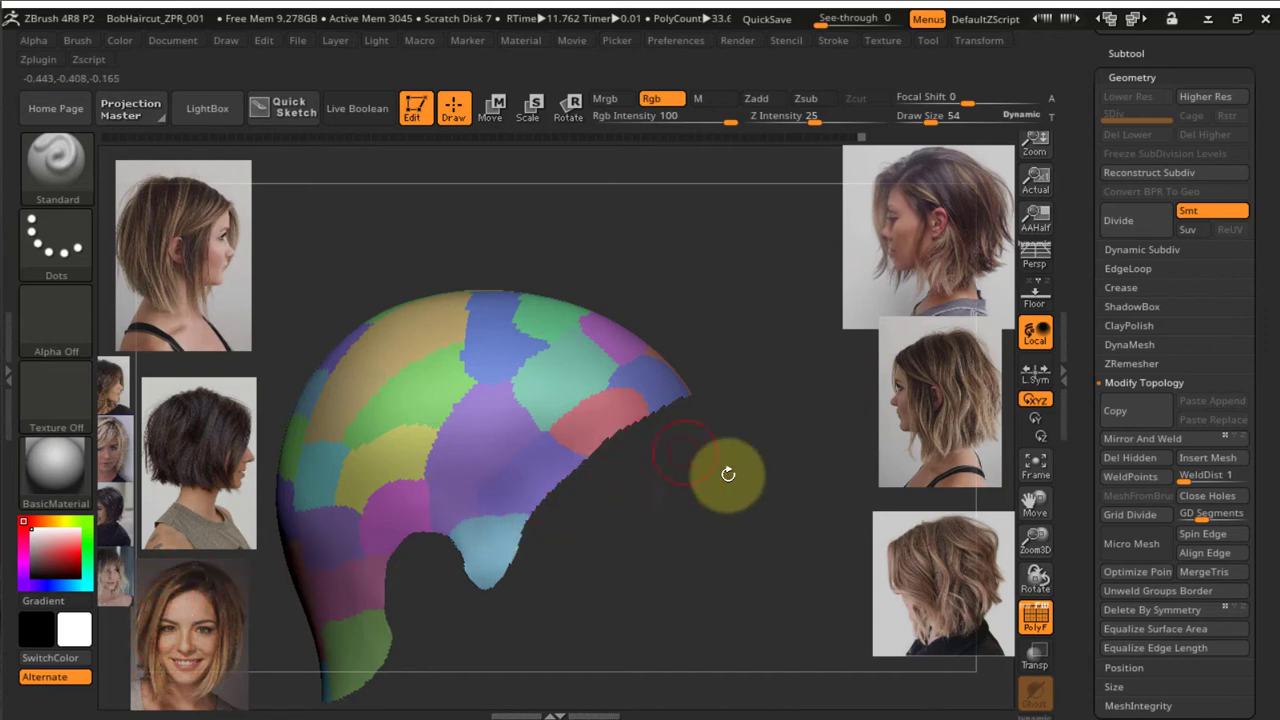
{"action": "left_click_drag", "start_coordinate": [728, 474], "coordinate": [714, 449]}
{"action": "left_click_drag", "start_coordinate": [647, 495], "coordinate": [676, 420]}
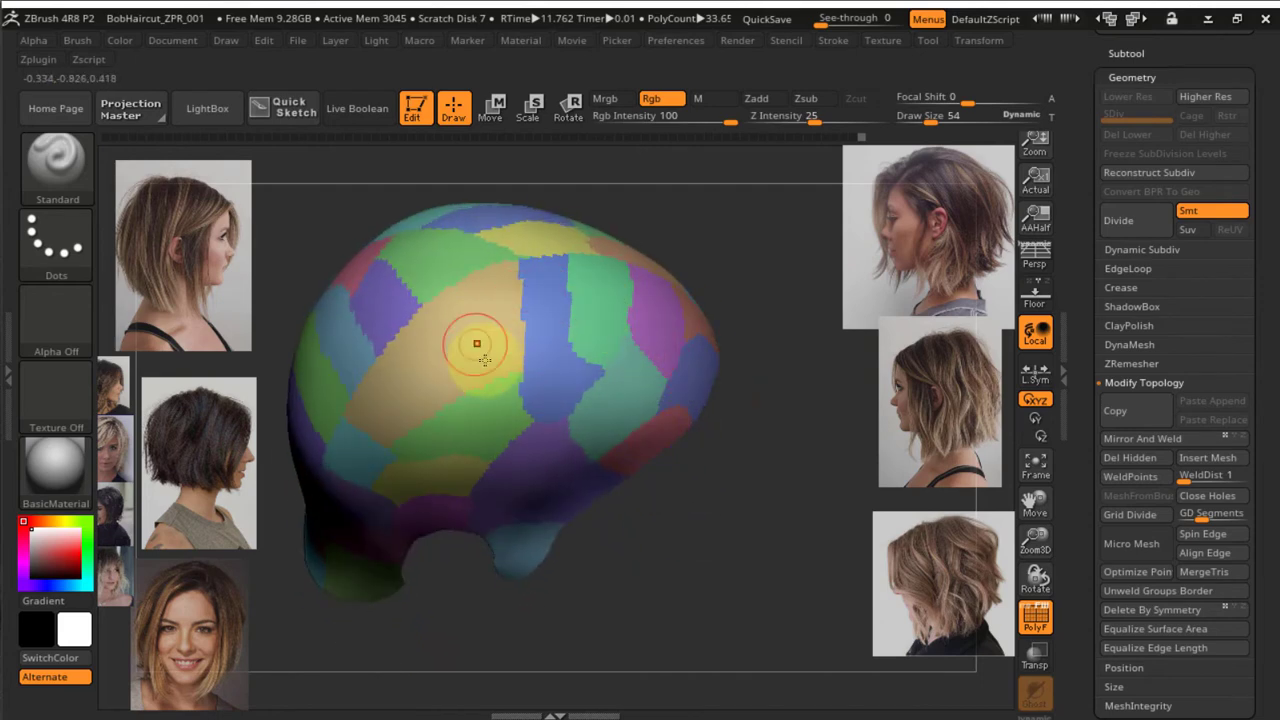
{"action": "right_click_drag", "start_coordinate": [477, 343], "coordinate": [629, 409]}
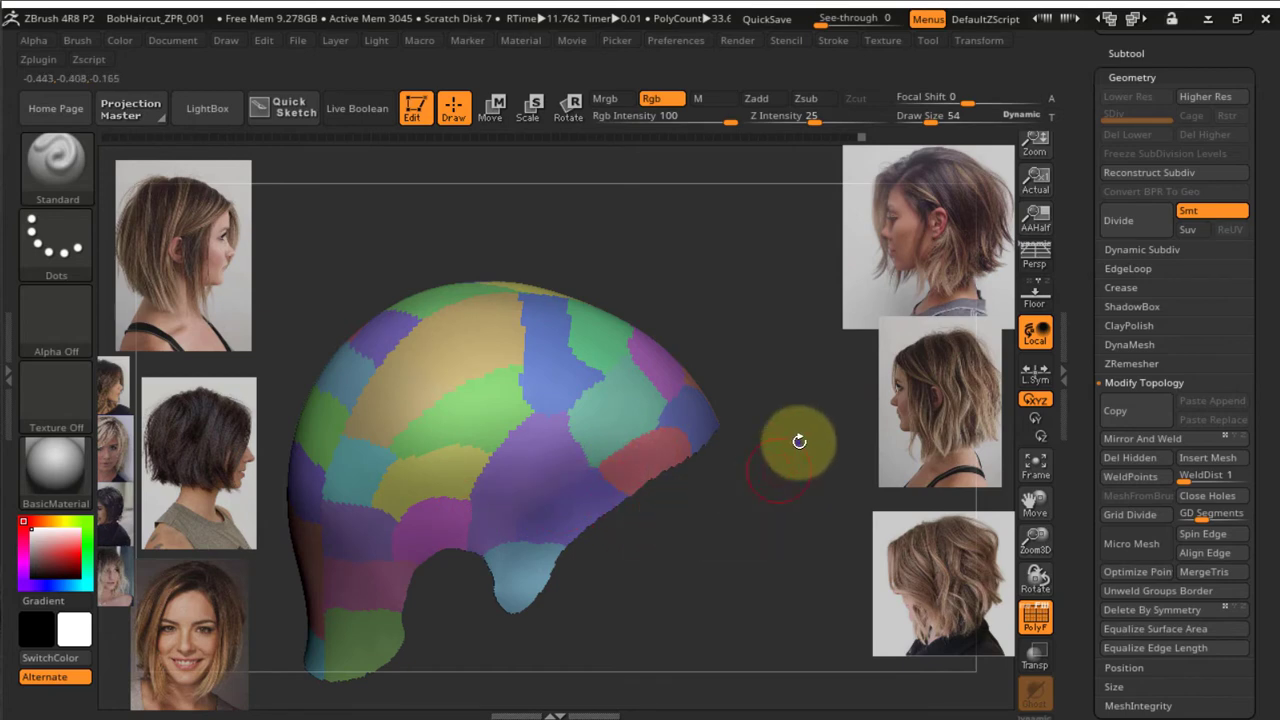
{"action": "right_click_drag", "start_coordinate": [799, 441], "coordinate": [774, 388], "text": "alt"}
{"action": "right_click_drag", "start_coordinate": [606, 420], "coordinate": [560, 445]}
{"action": "right_click_drag", "start_coordinate": [676, 387], "coordinate": [588, 488], "text": "alt"}
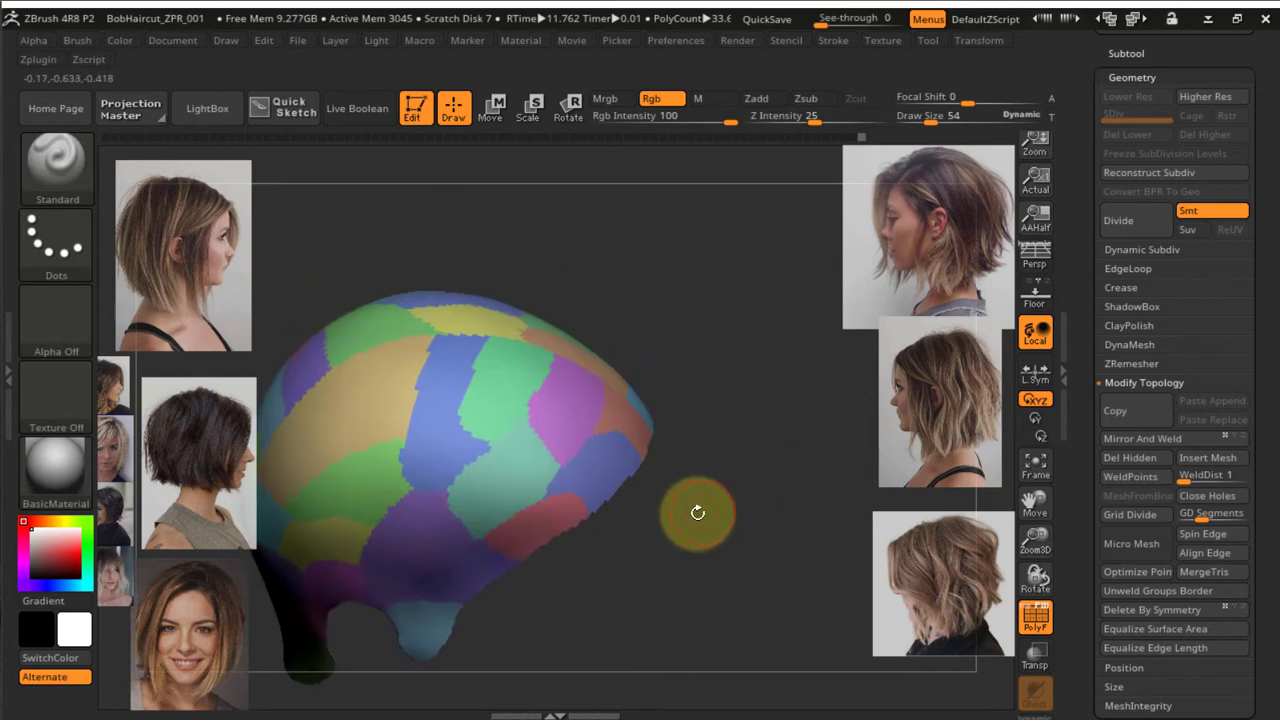
{"action": "right_click_drag", "start_coordinate": [675, 507], "coordinate": [732, 463], "text": "alt"}
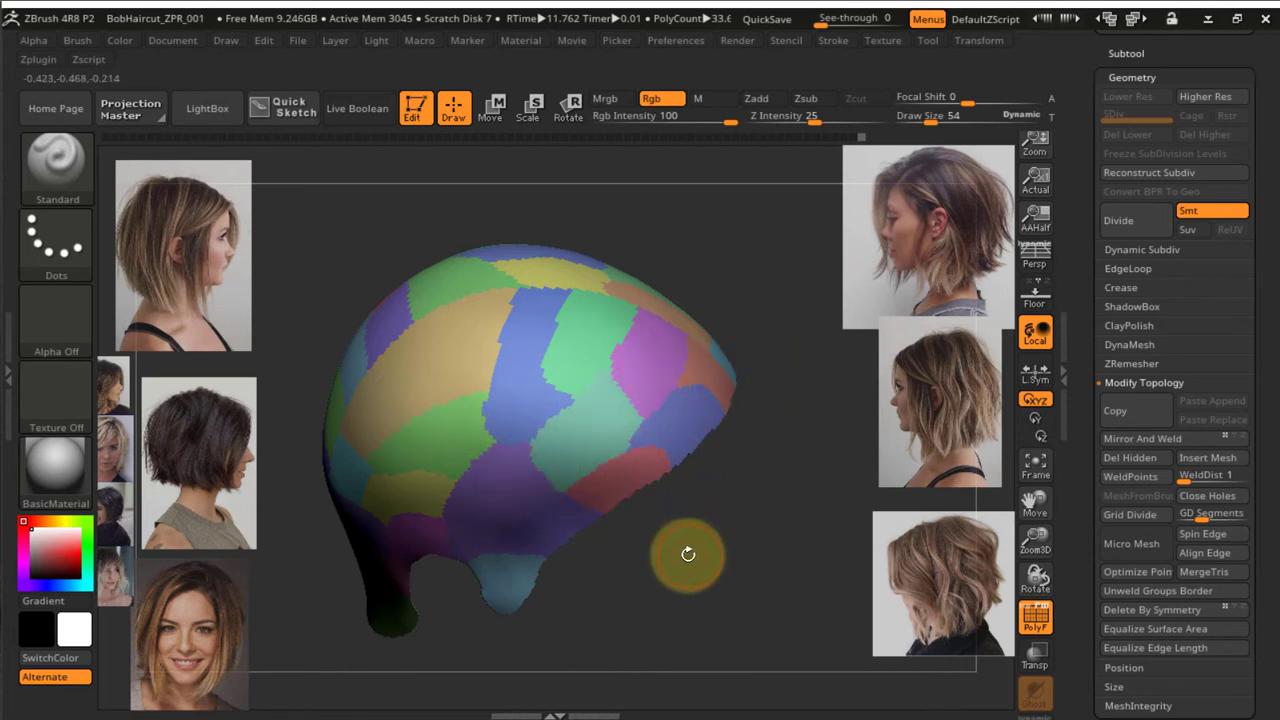
{"action": "left_click_drag", "start_coordinate": [688, 554], "coordinate": [396, 651]}
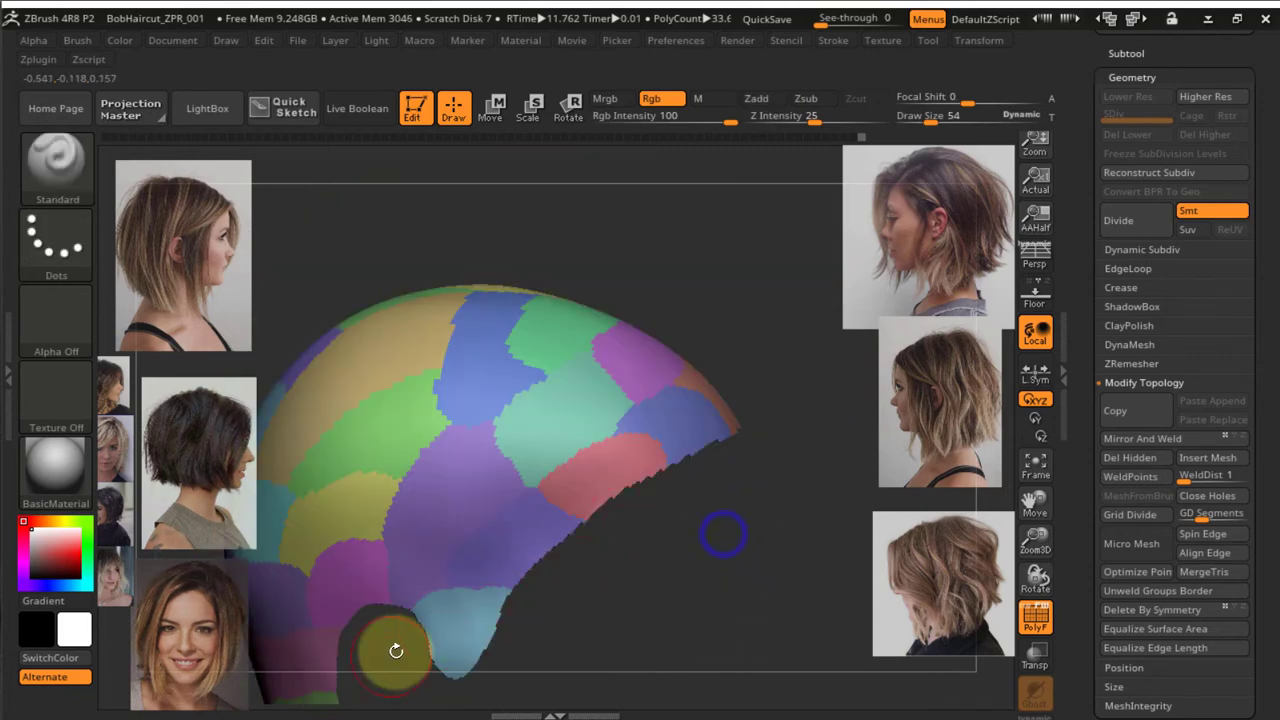
{"action": "left_click_drag", "start_coordinate": [789, 509], "coordinate": [737, 503]}
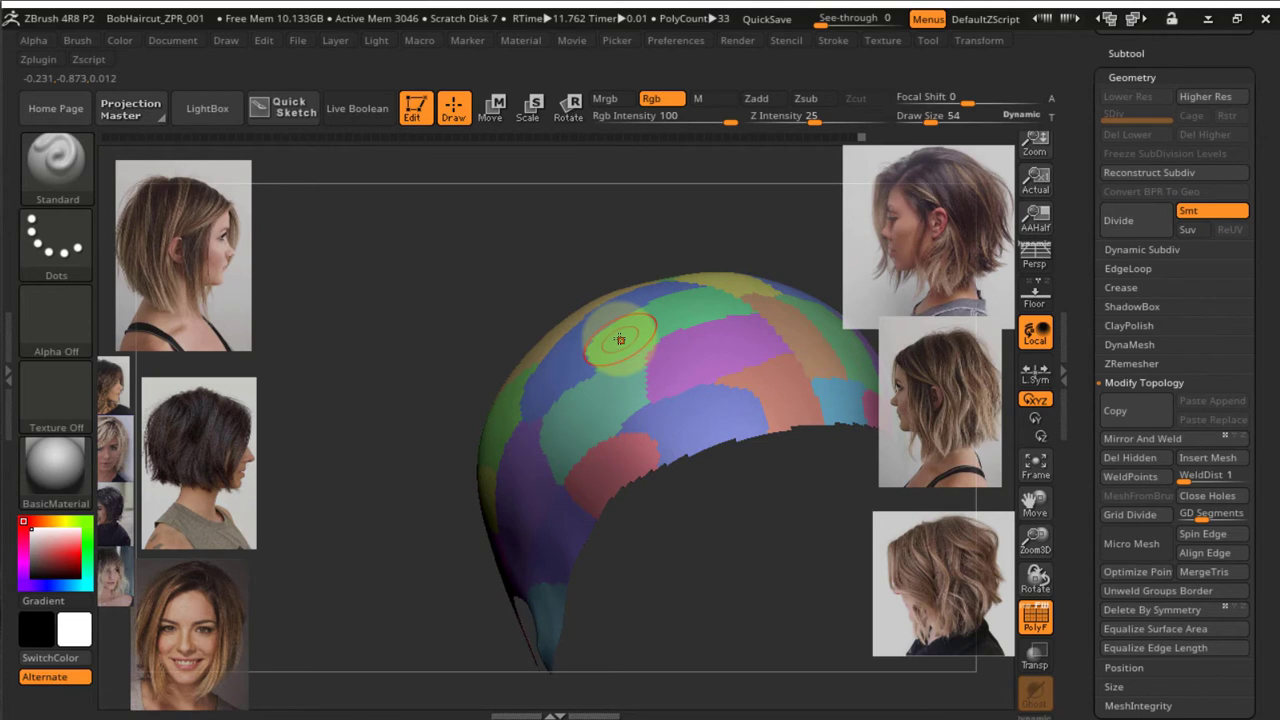
Make the FemaleHead subtool visible together with the wig cap
{"action": "right_click_drag", "start_coordinate": [634, 417], "coordinate": [583, 334], "text": "ctrl"}
{"action": "mouse_move", "coordinate": [686, 437]}
{"action": "right_mouse_down", "text": "shift"}
{"action": "mouse_move", "coordinate": [734, 429]}
{"action": "mouse_move", "coordinate": [686, 423]}
{"action": "right_mouse_up", "text": "shift"}
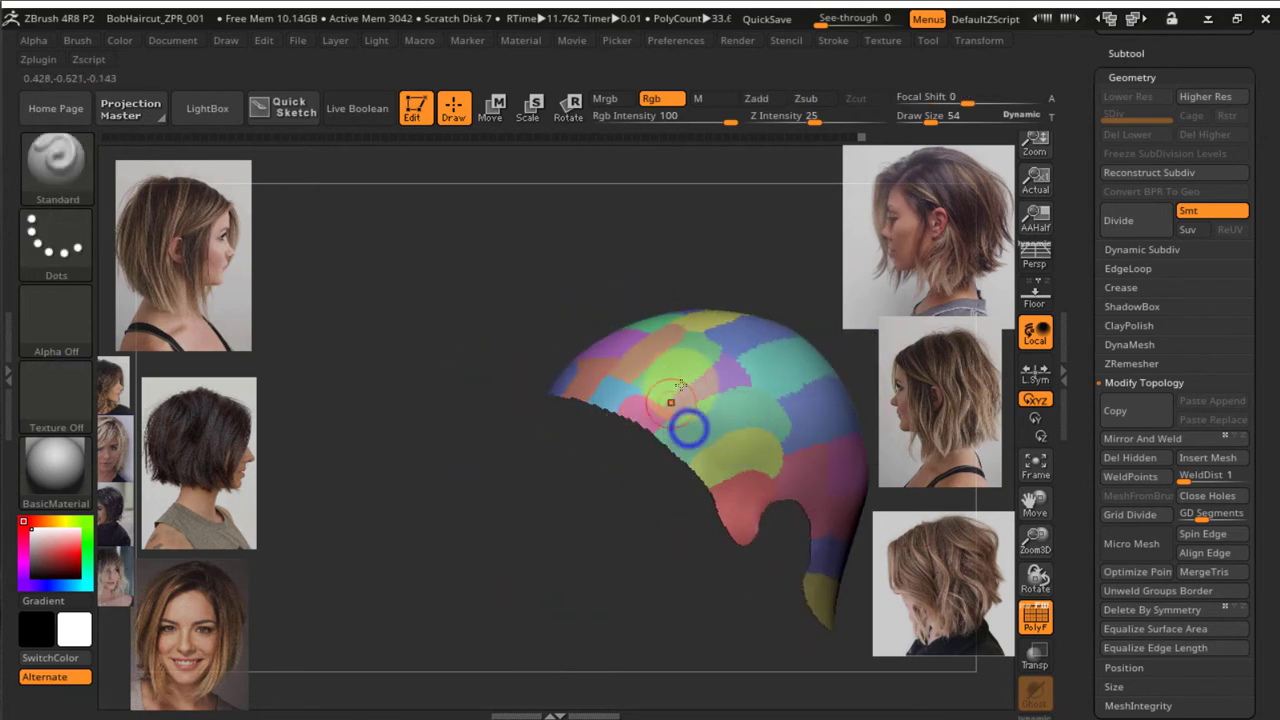
{"action": "left_click", "coordinate": [1118, 53]}
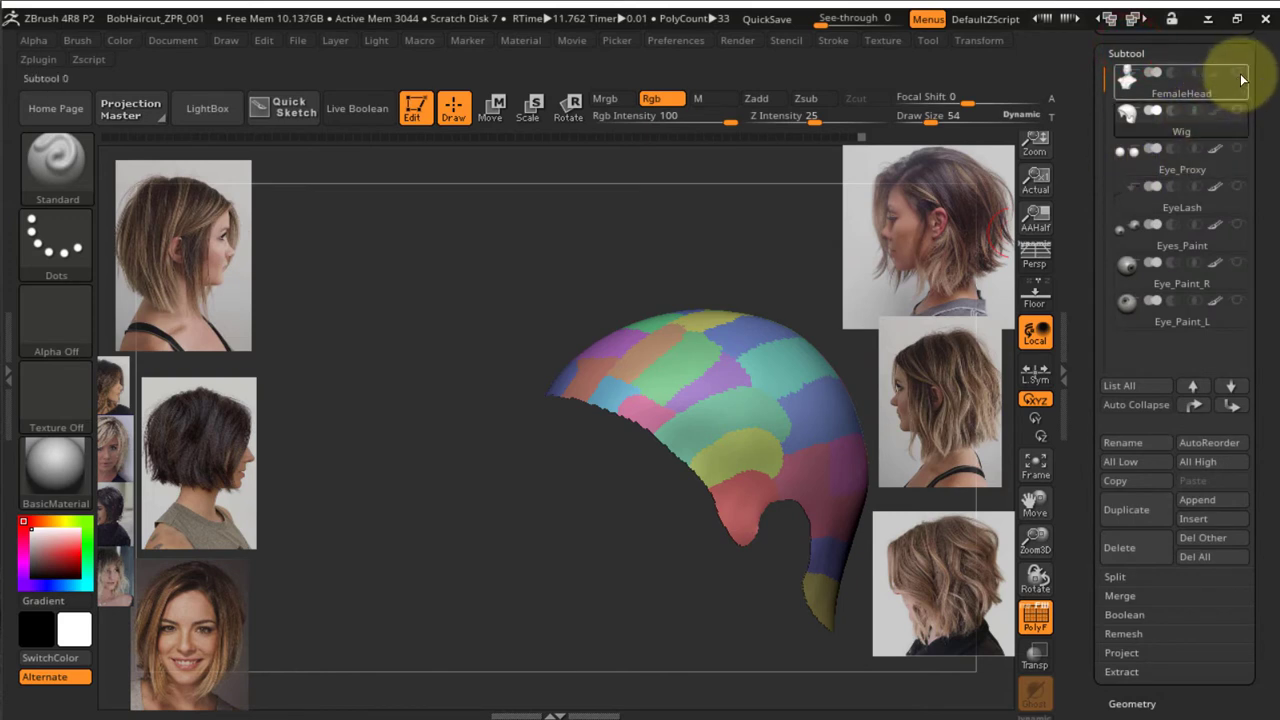
{"action": "left_click", "coordinate": [1238, 73]}
{"action": "right_click_drag", "start_coordinate": [603, 253], "coordinate": [686, 236]}
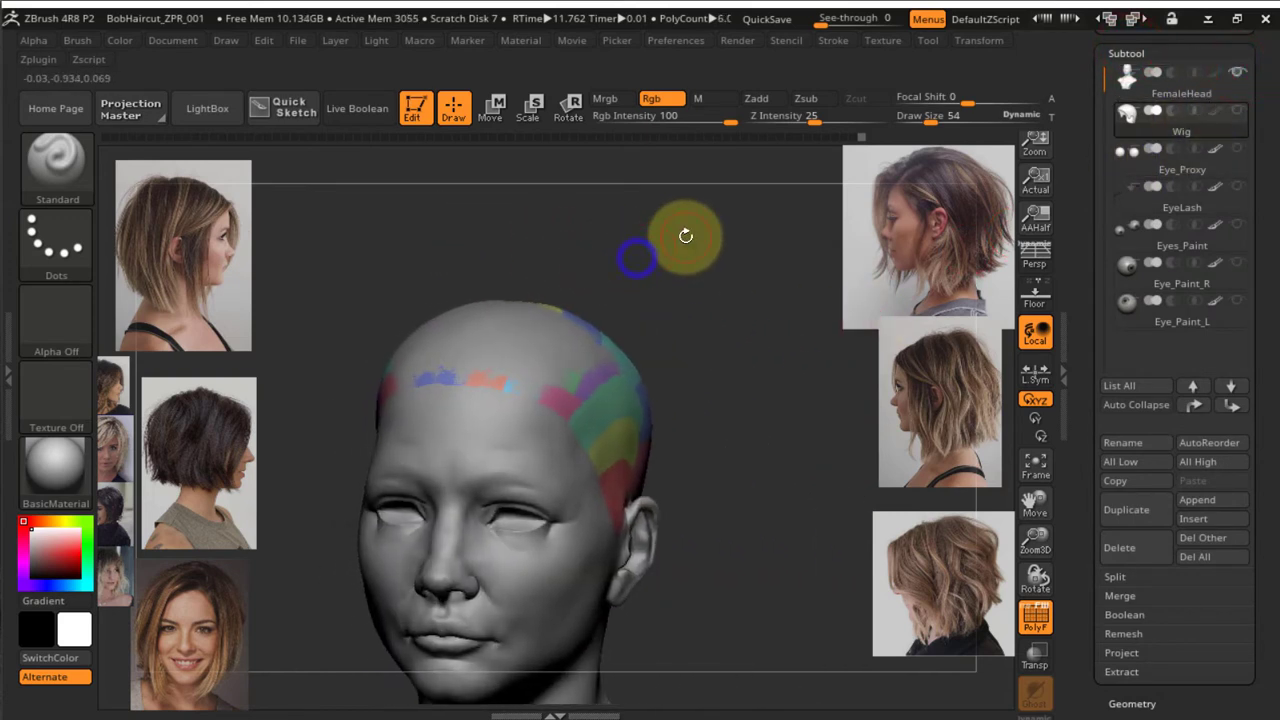
Make the Eye_Proxy subtool visible and set Wig as the active subtool again
{"action": "left_click", "coordinate": [1240, 149]}
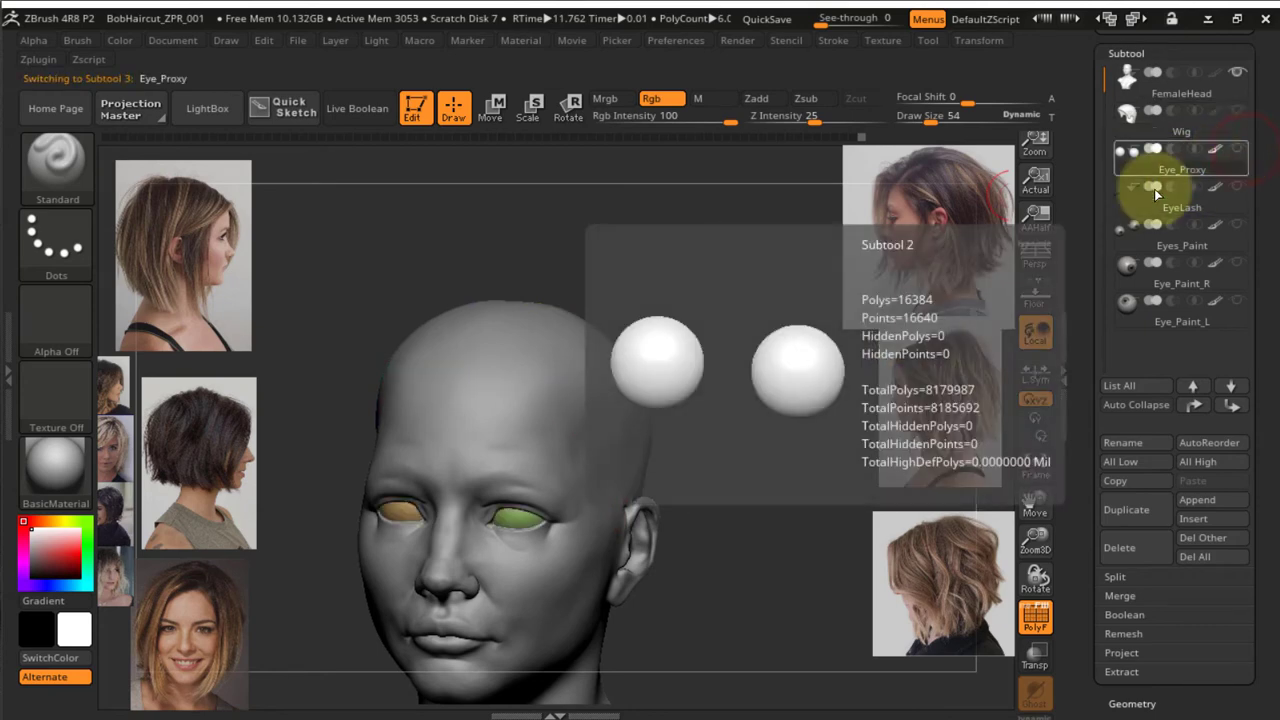
{"action": "left_click", "coordinate": [1240, 150]}
{"action": "right_click_drag", "start_coordinate": [757, 263], "coordinate": [829, 229], "text": "alt"}
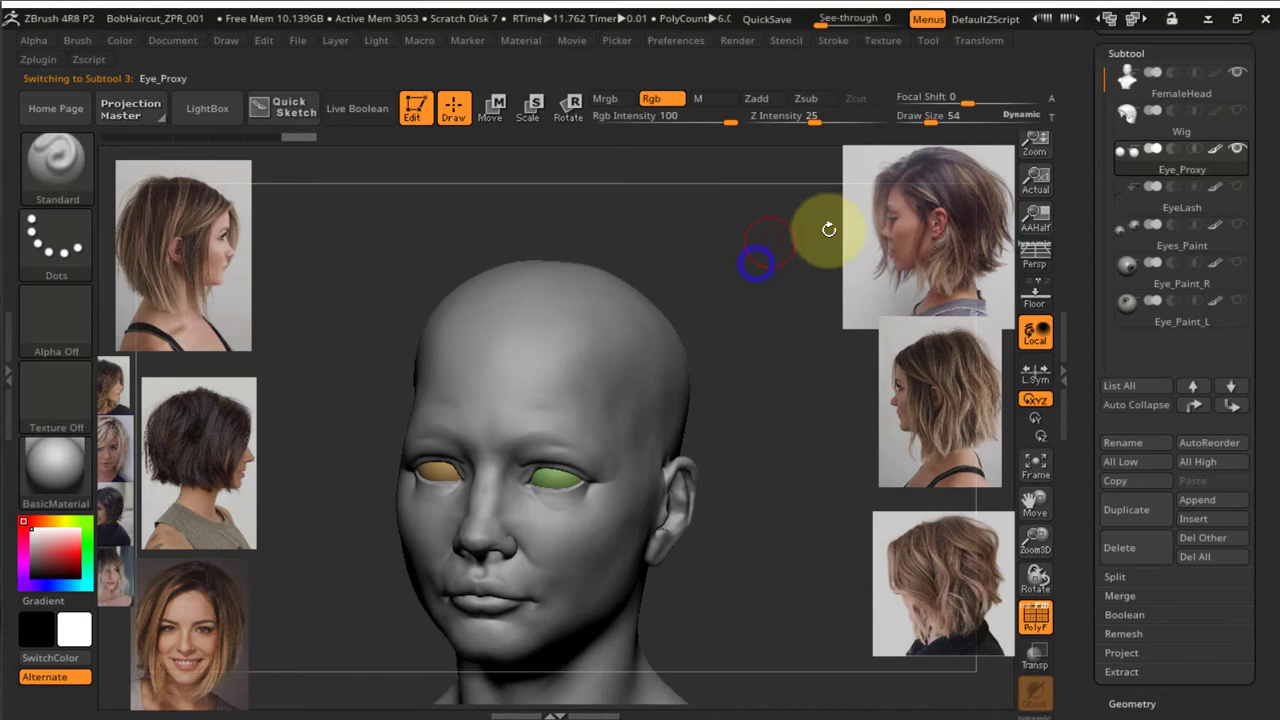
{"action": "left_click", "coordinate": [1168, 125]}
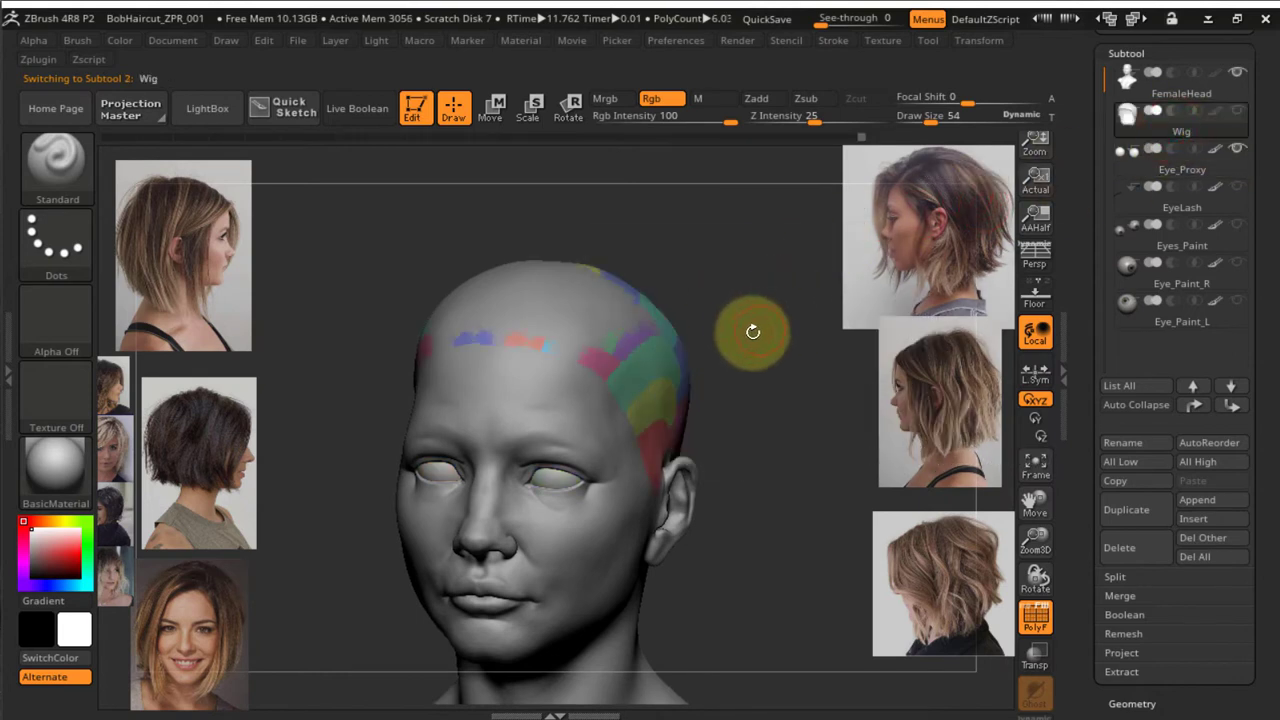
{"action": "left_click_drag", "start_coordinate": [753, 331], "coordinate": [724, 330]}
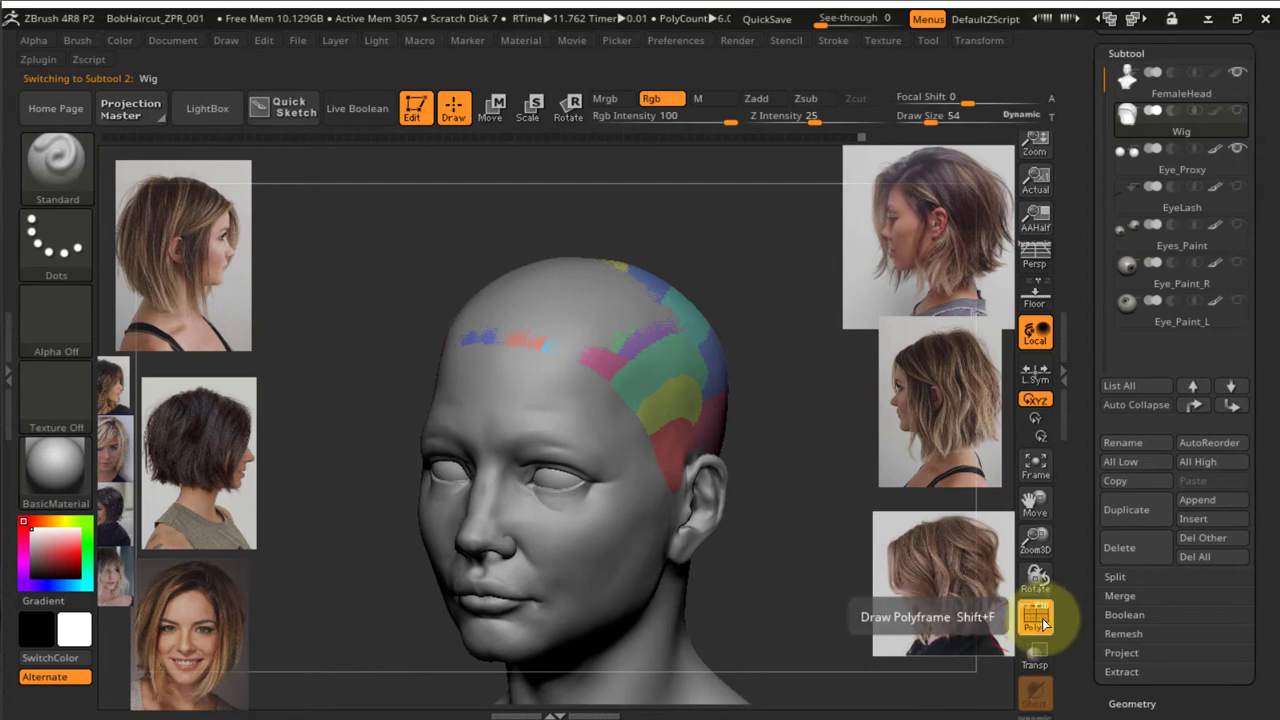
Turn off the polyframe display and enable the FiberMesh preview on the Wig subtool
{"action": "left_click", "coordinate": [1038, 620]}
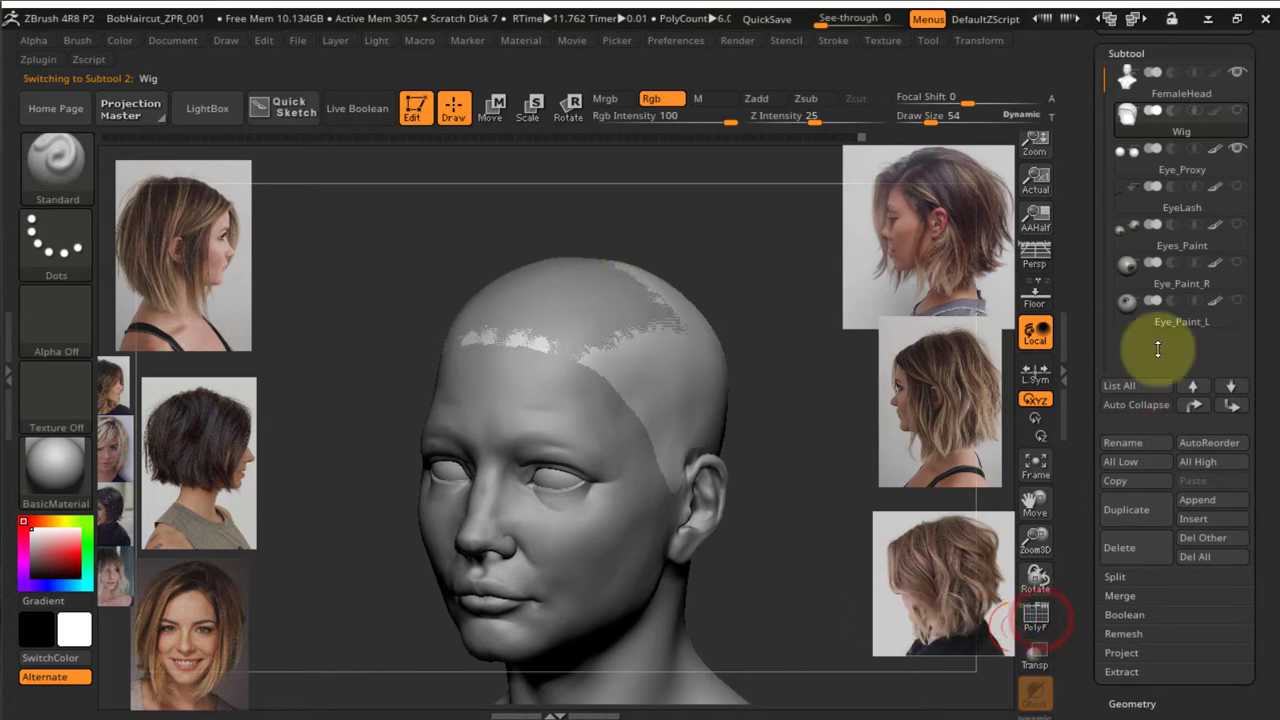
{"action": "scroll", "coordinate": [1088, 320], "scroll_direction": "down", "scroll_amount": 5}
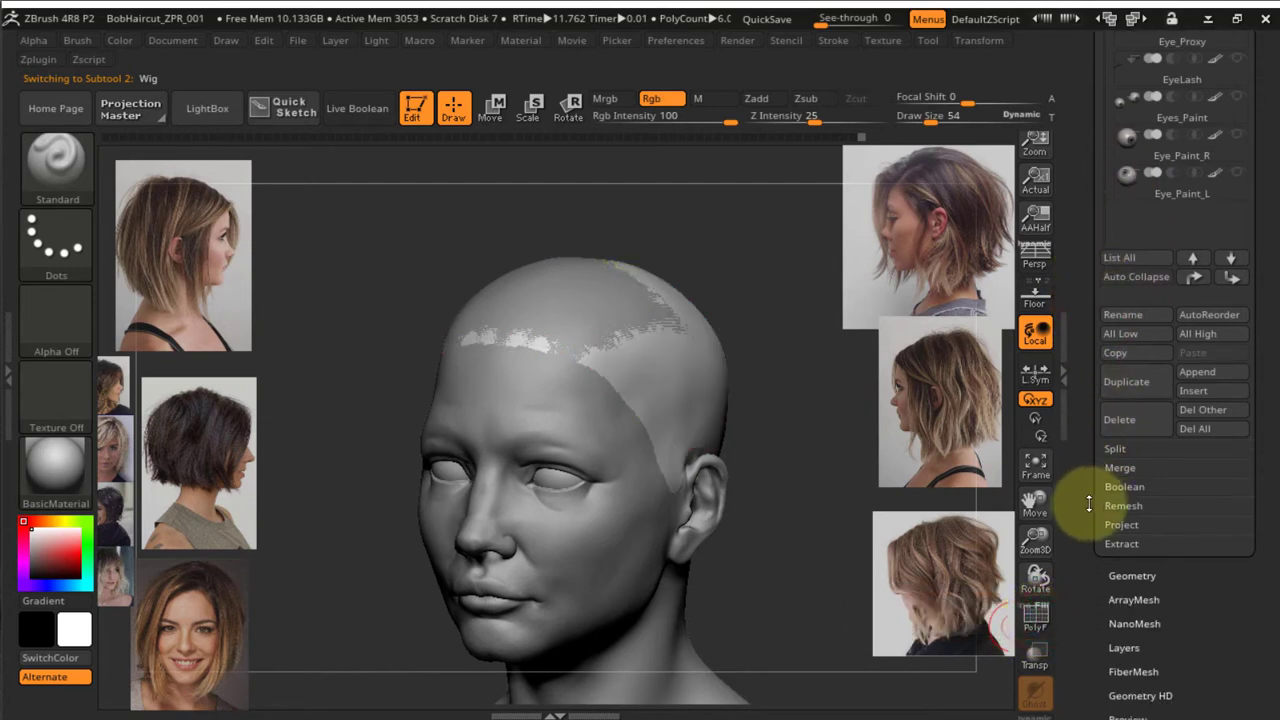
{"action": "scroll", "coordinate": [1089, 504], "scroll_direction": "down", "scroll_amount": 5}
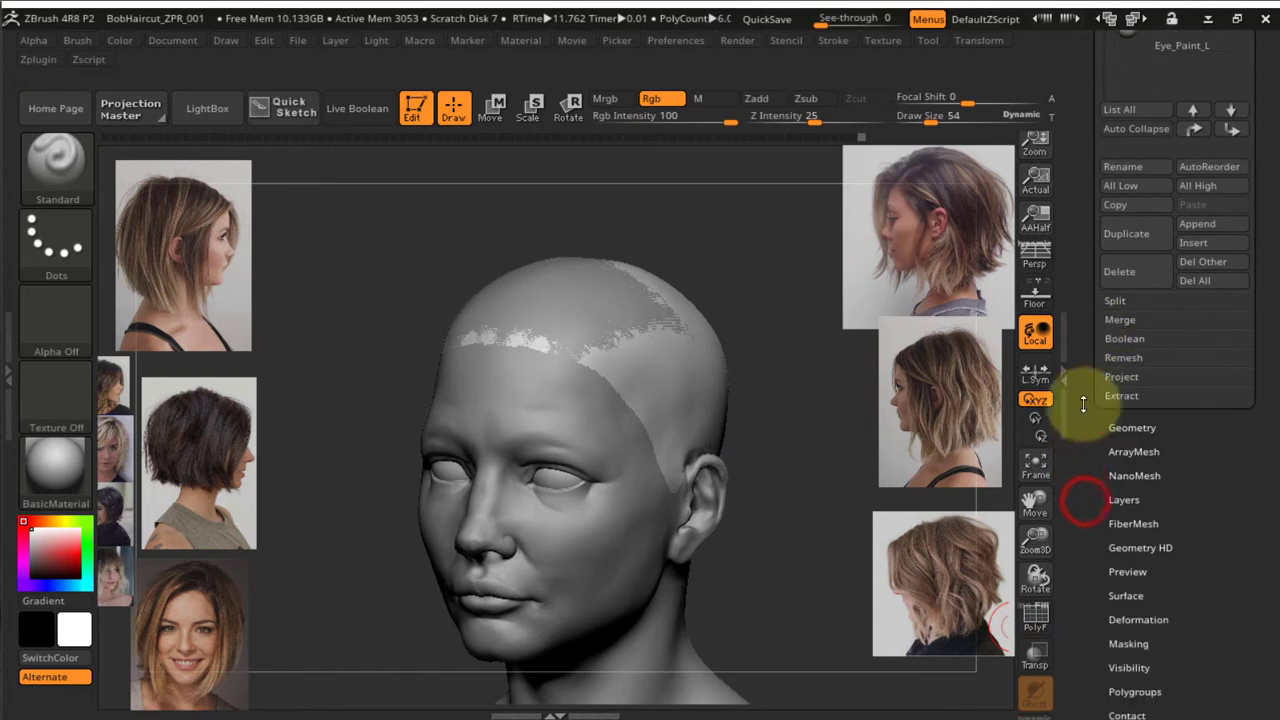
{"action": "left_click", "coordinate": [1135, 521]}
{"action": "scroll", "coordinate": [1086, 514], "scroll_direction": "up", "scroll_amount": 8}
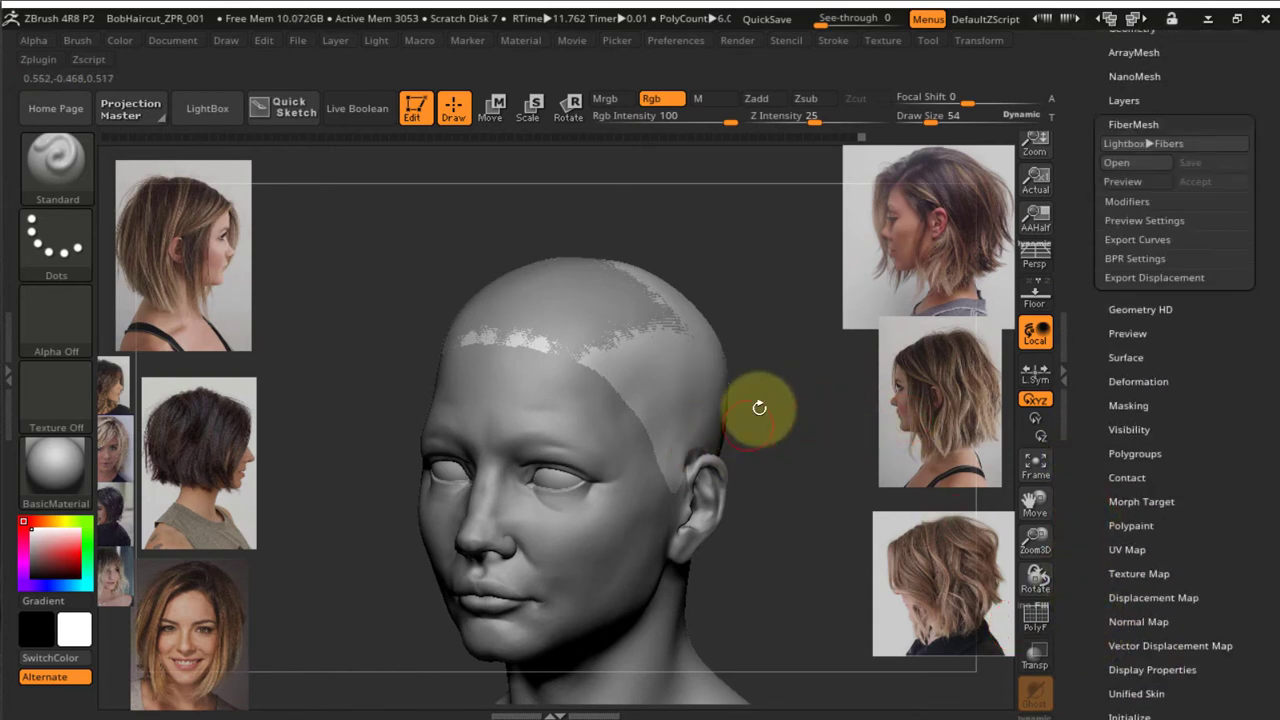
{"action": "left_click_drag", "start_coordinate": [1105, 362], "coordinate": [1107, 410]}
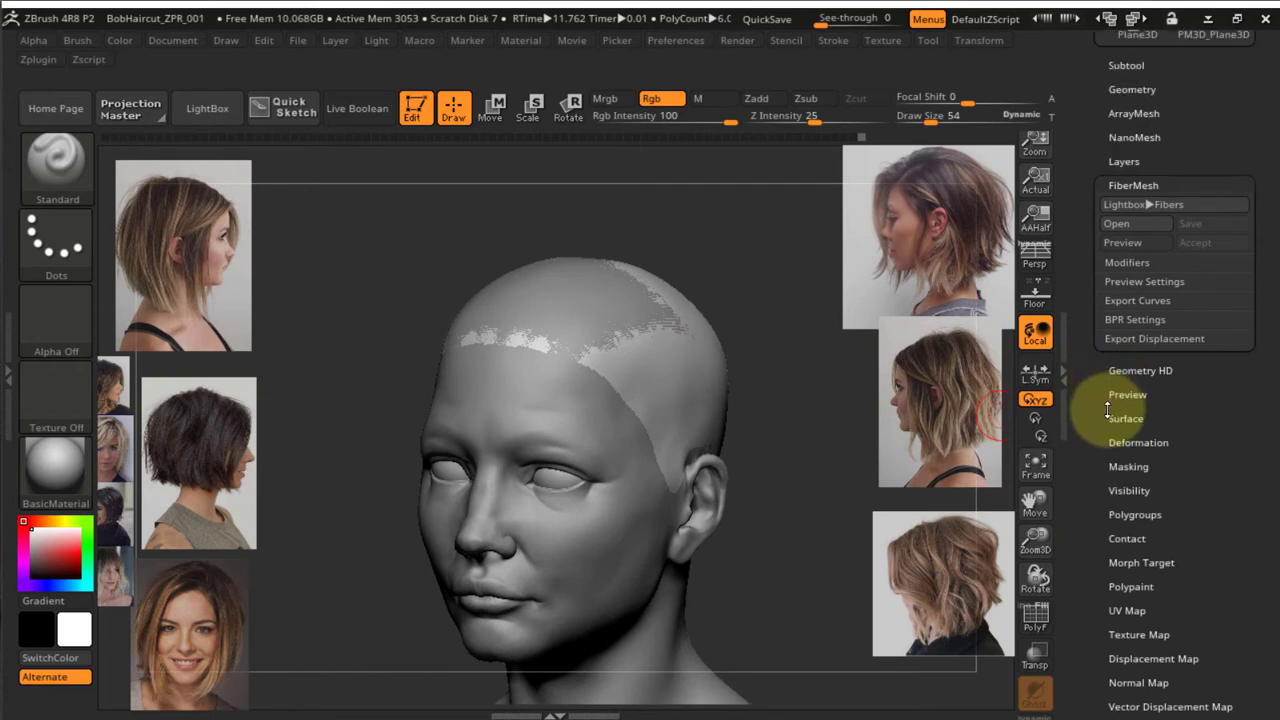
{"action": "left_click", "coordinate": [1142, 243]}
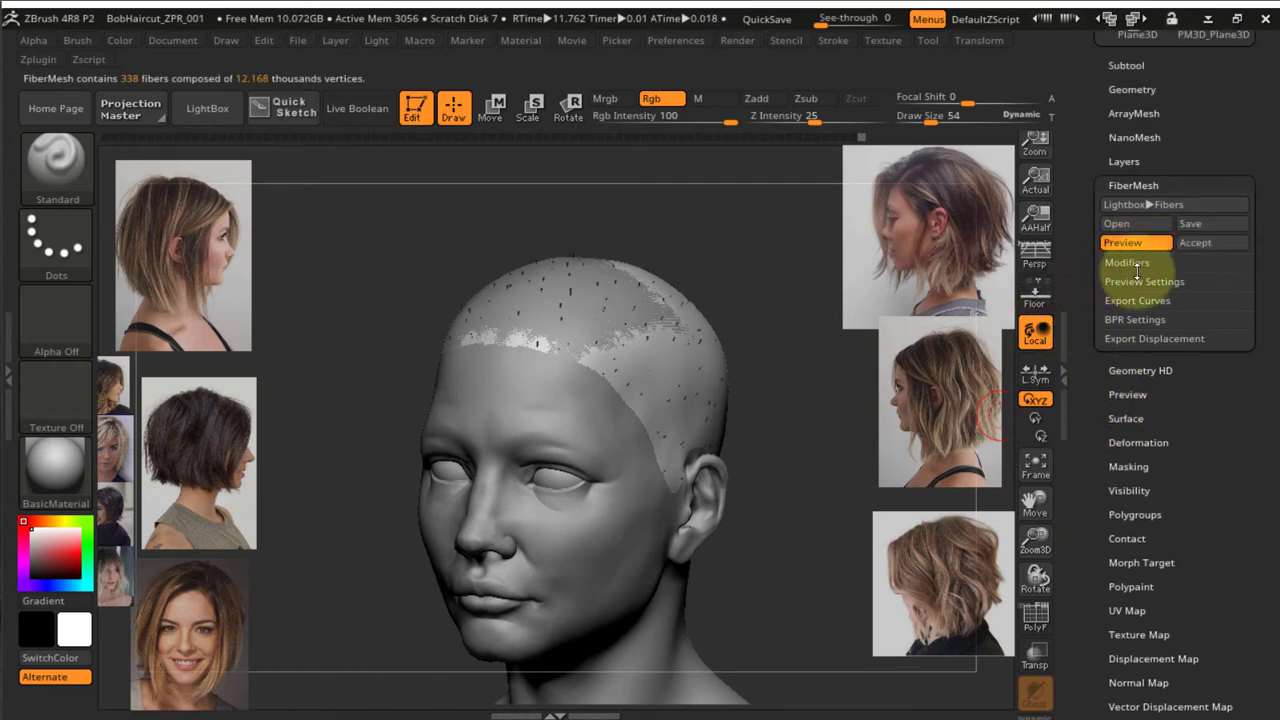
Set the FiberMesh modifiers' MaxFibers value to 40
{"action": "left_click", "coordinate": [1134, 264]}
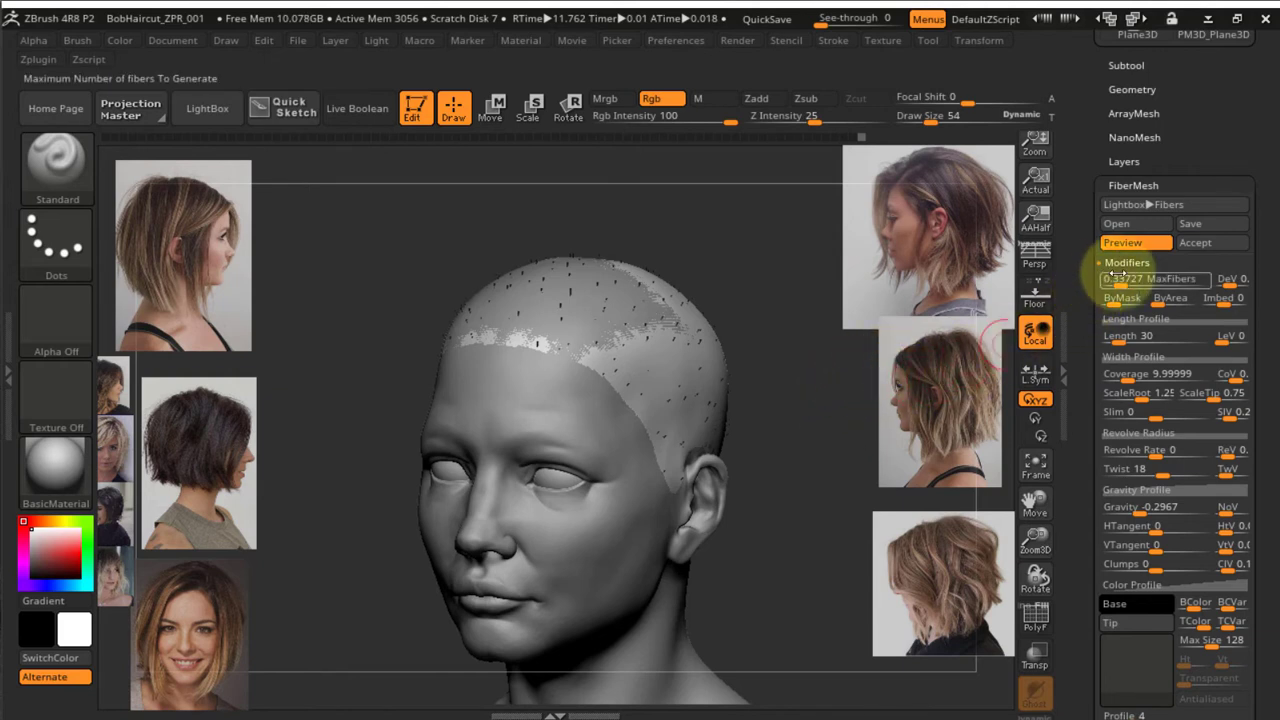
{"action": "mouse_move", "coordinate": [1139, 283]}
{"action": "left_mouse_down"}
{"action": "mouse_move", "coordinate": [1155, 280]}
{"action": "mouse_move", "coordinate": [1139, 283]}
{"action": "left_mouse_up"}
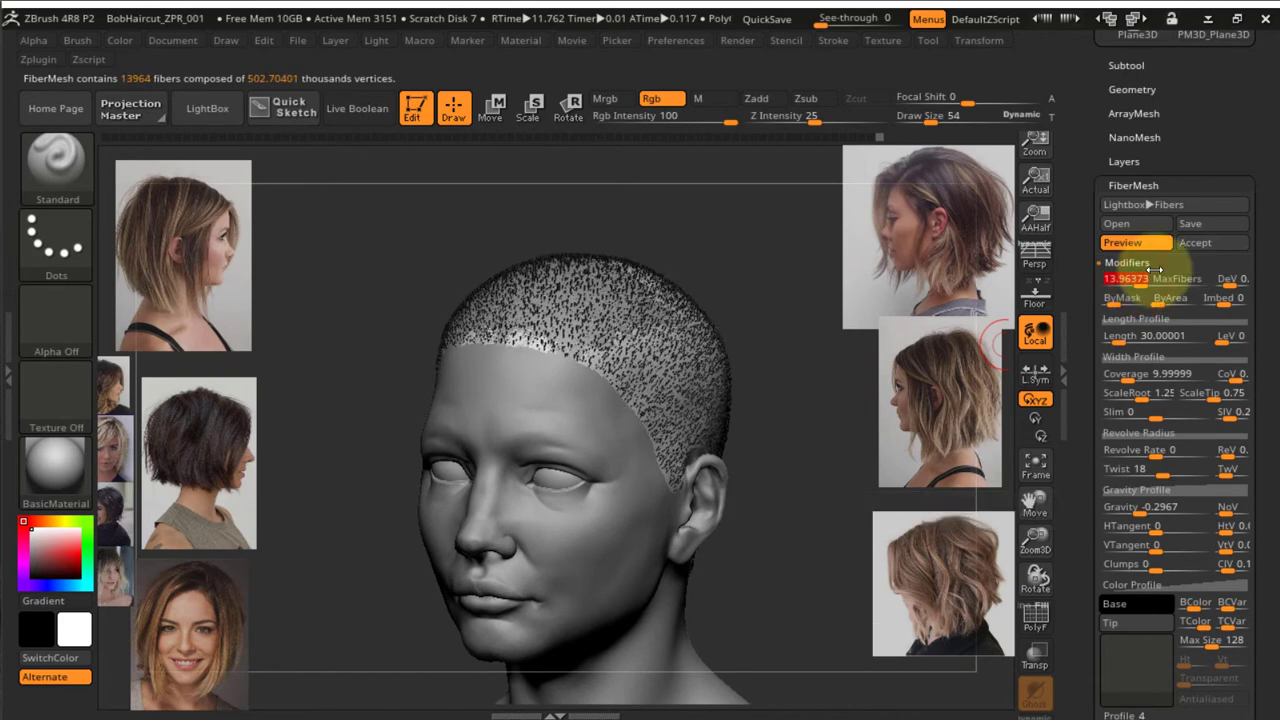
{"action": "type", "text": "40"}
{"action": "key", "text": "Return"}
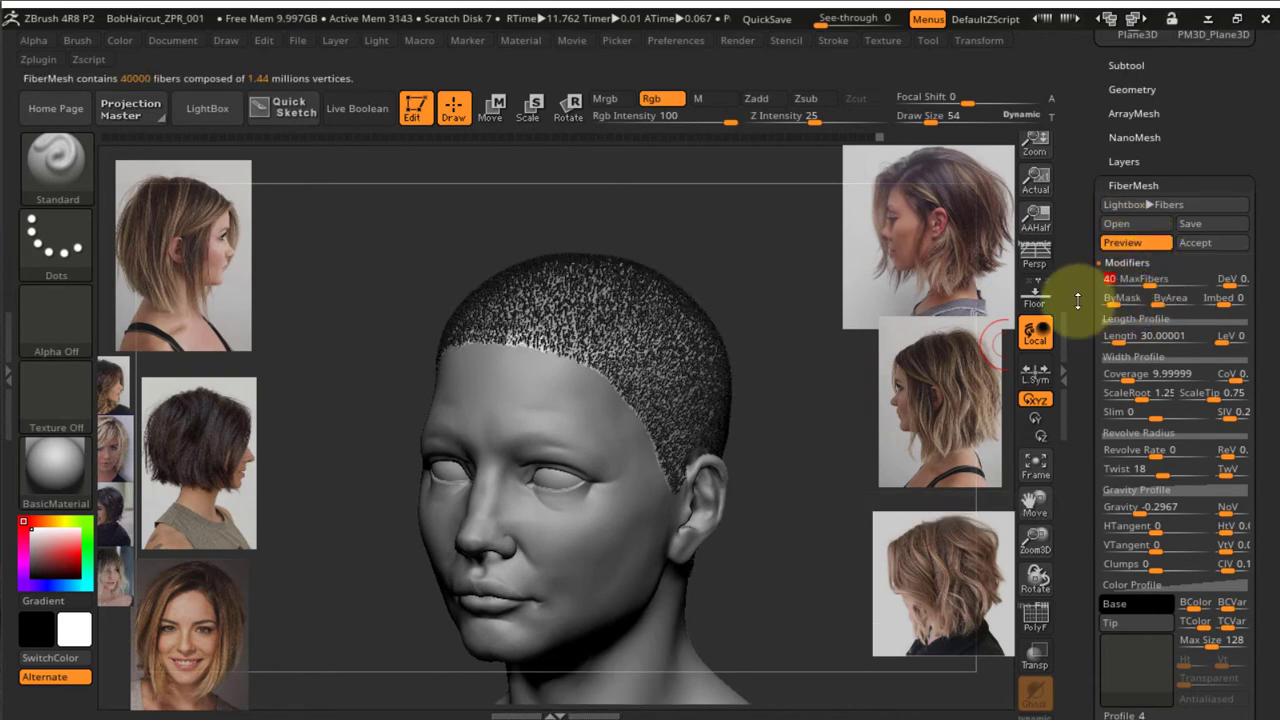
Reduce the number of sides per fiber profile to 1
{"action": "left_click_drag", "start_coordinate": [1084, 297], "coordinate": [1073, 174]}
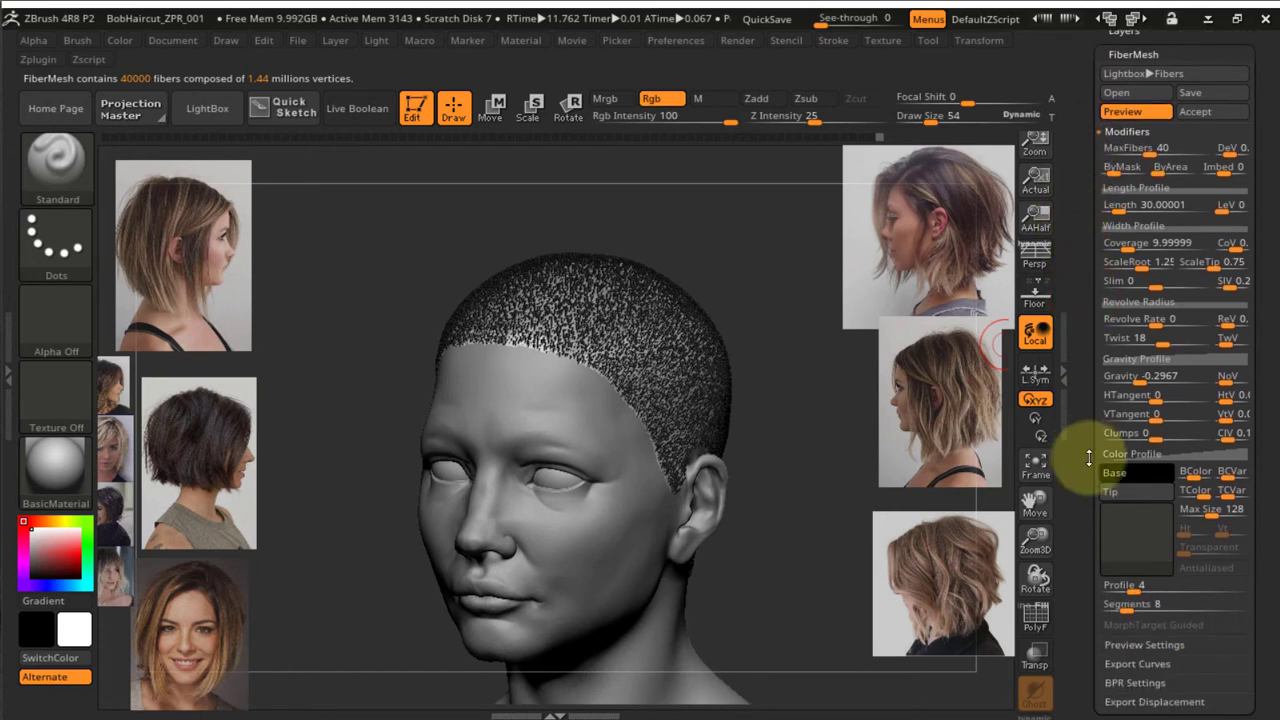
{"action": "left_click", "coordinate": [1130, 587]}
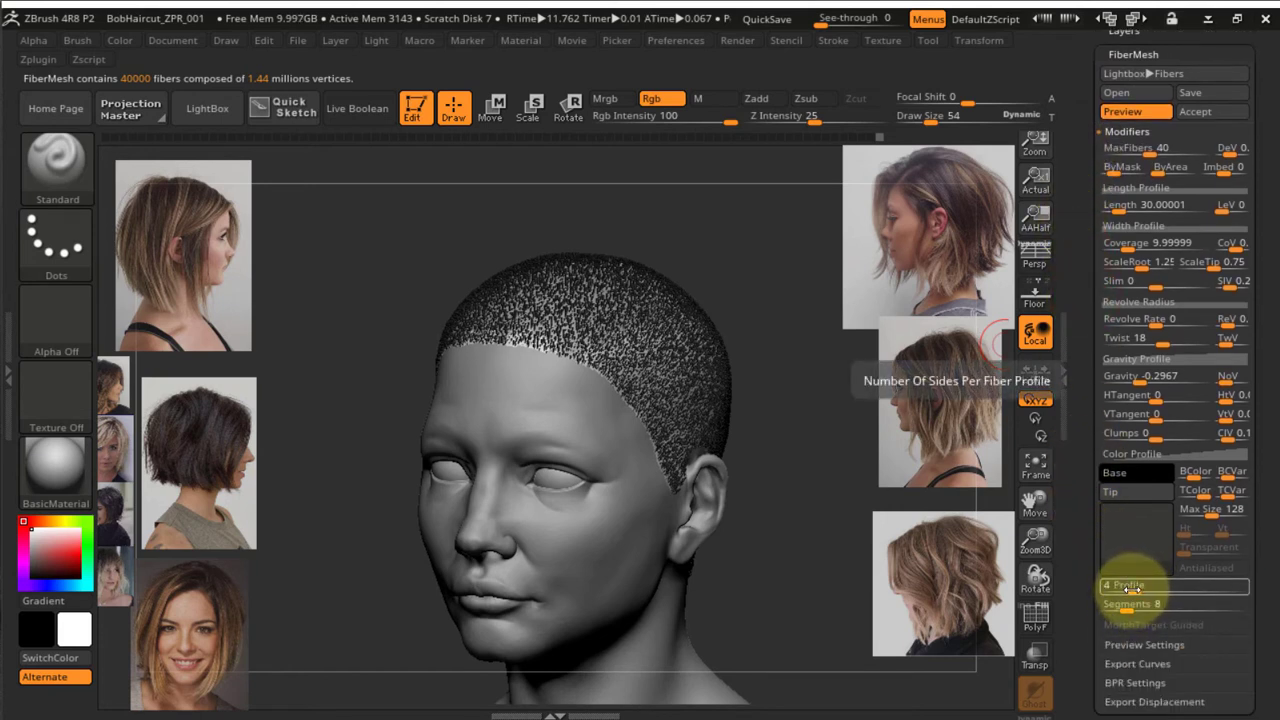
{"action": "left_click_drag", "start_coordinate": [1128, 589], "coordinate": [1087, 513]}
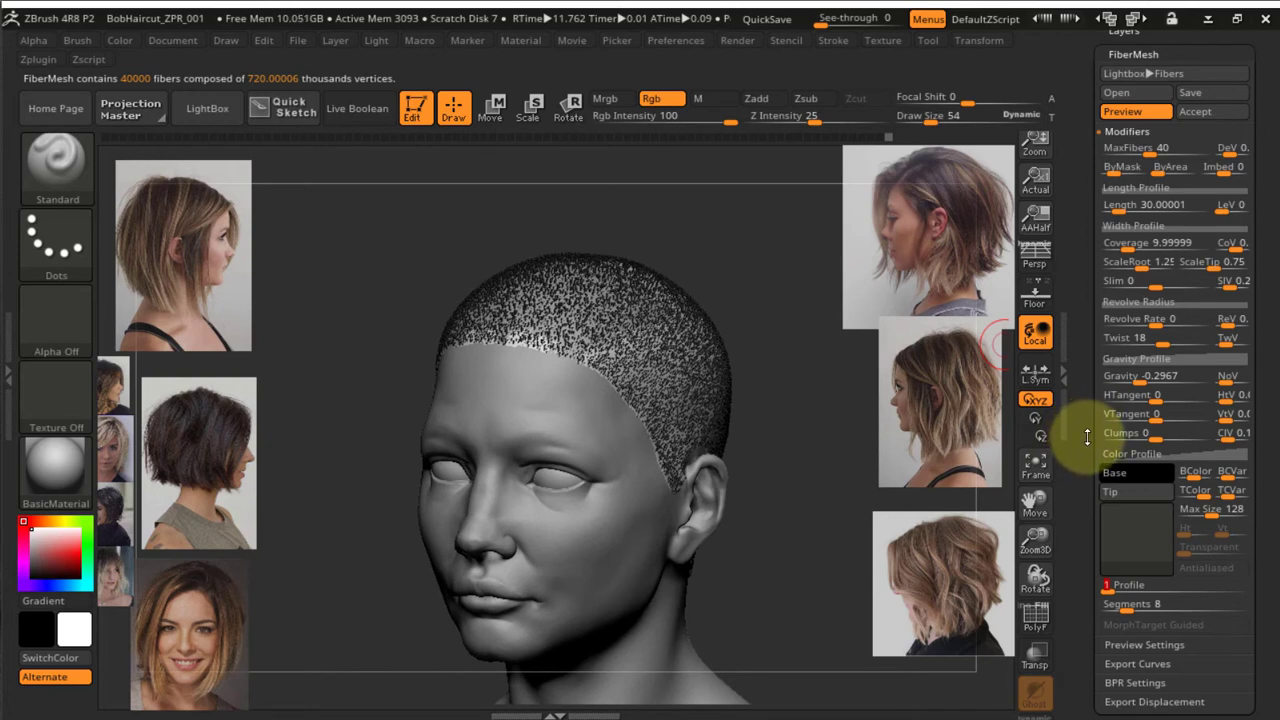
Lengthen the fibers to a Length value of about 1094
{"action": "left_click_drag", "start_coordinate": [1088, 440], "coordinate": [1095, 478]}
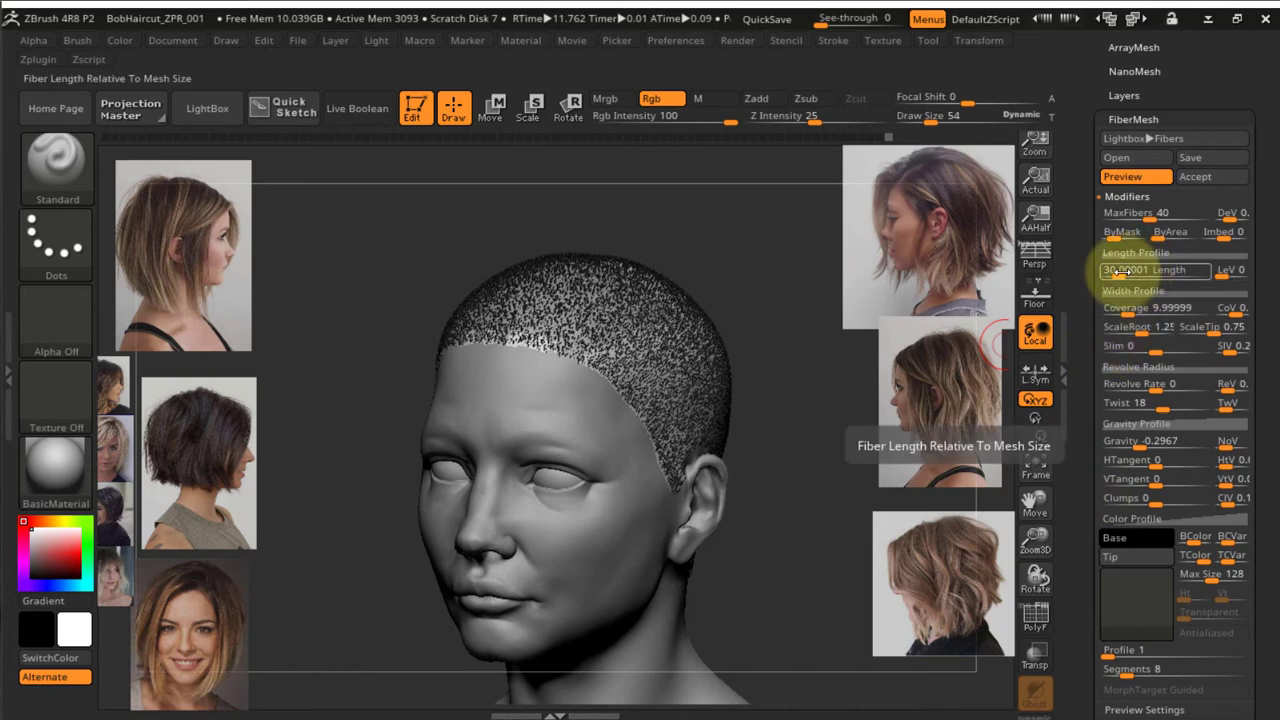
{"action": "left_click_drag", "start_coordinate": [1119, 272], "coordinate": [1141, 271]}
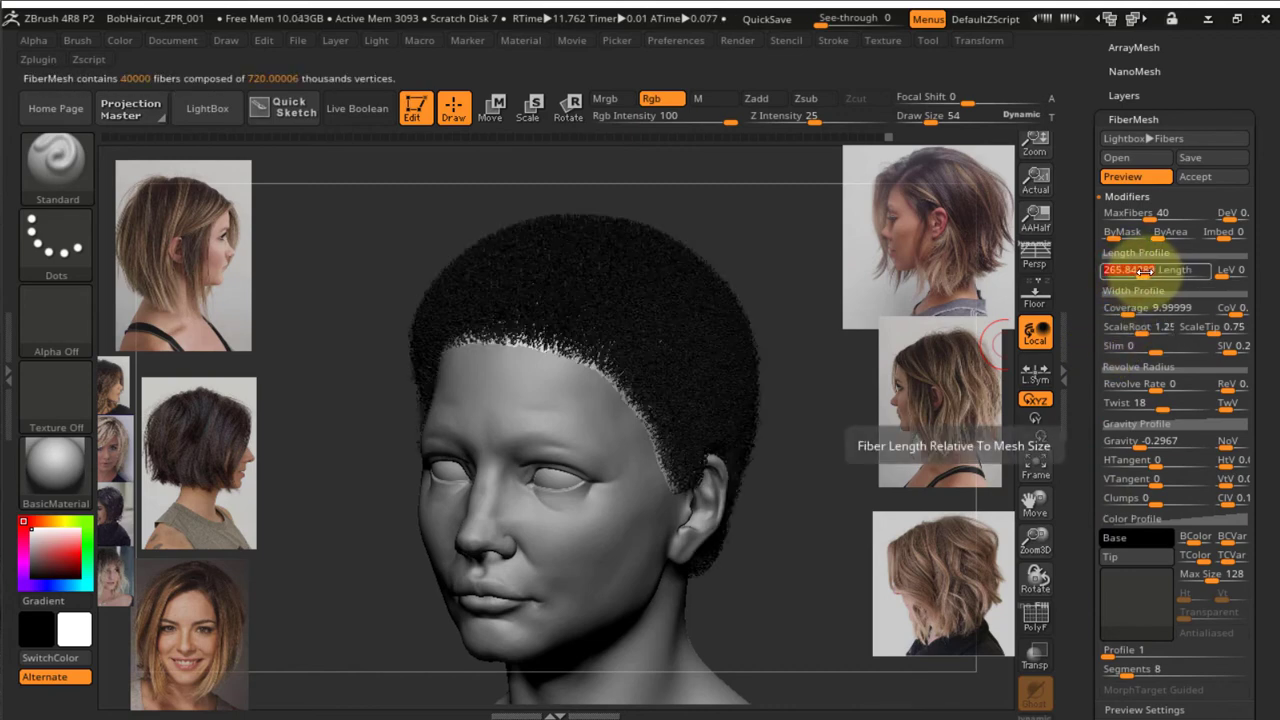
{"action": "left_click_drag", "start_coordinate": [777, 274], "coordinate": [808, 251]}
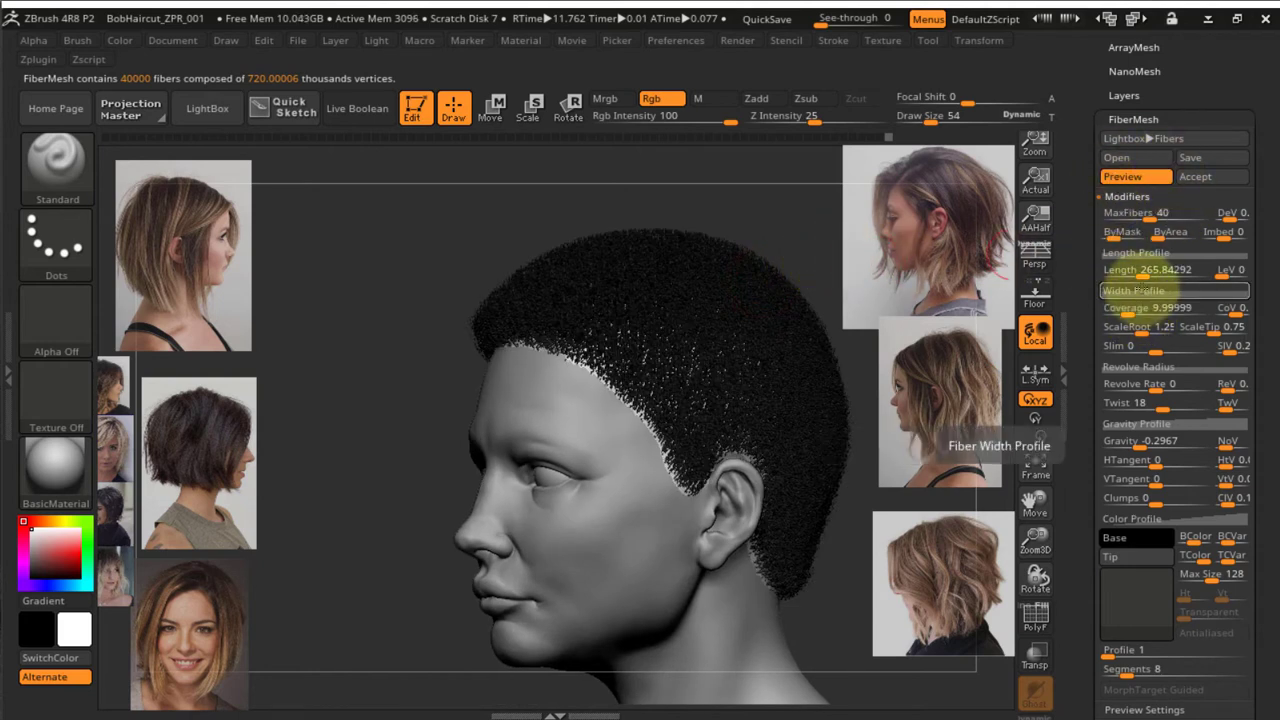
{"action": "left_click_drag", "start_coordinate": [1140, 270], "coordinate": [1157, 270]}
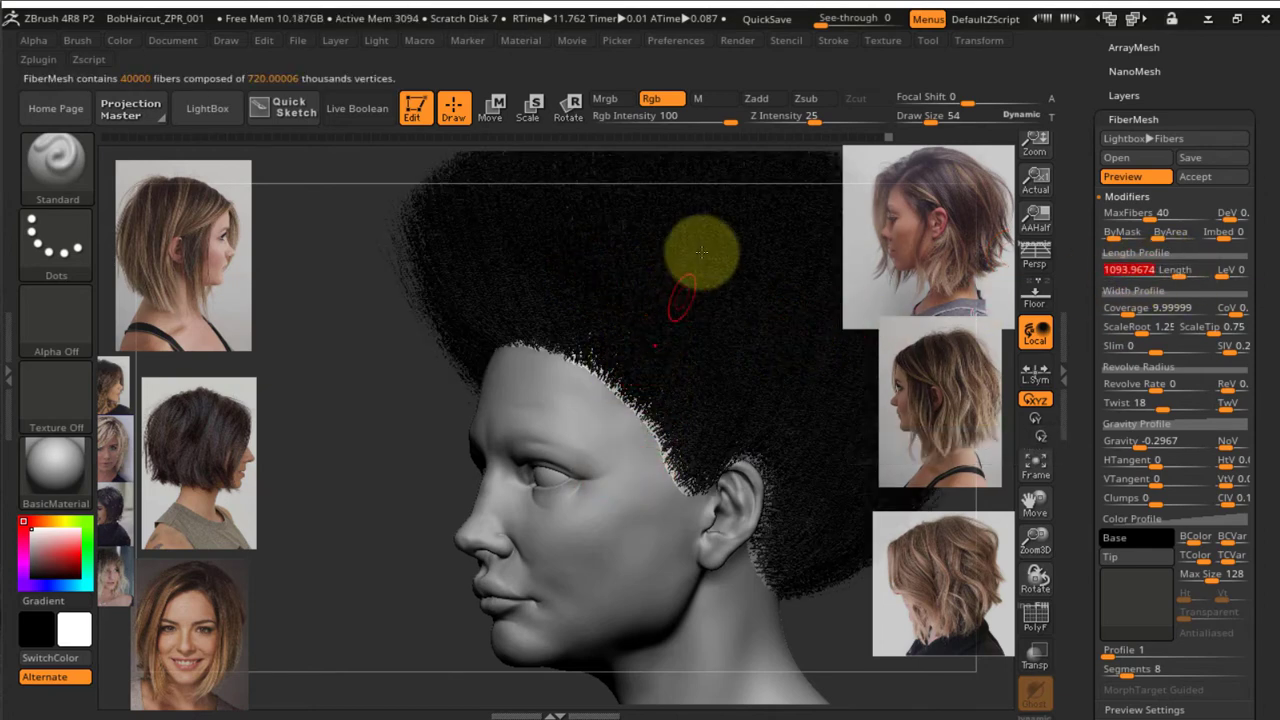
Increase the number of segments per fiber to 15
{"action": "right_click_drag", "start_coordinate": [650, 403], "coordinate": [636, 290], "text": "ctrl"}
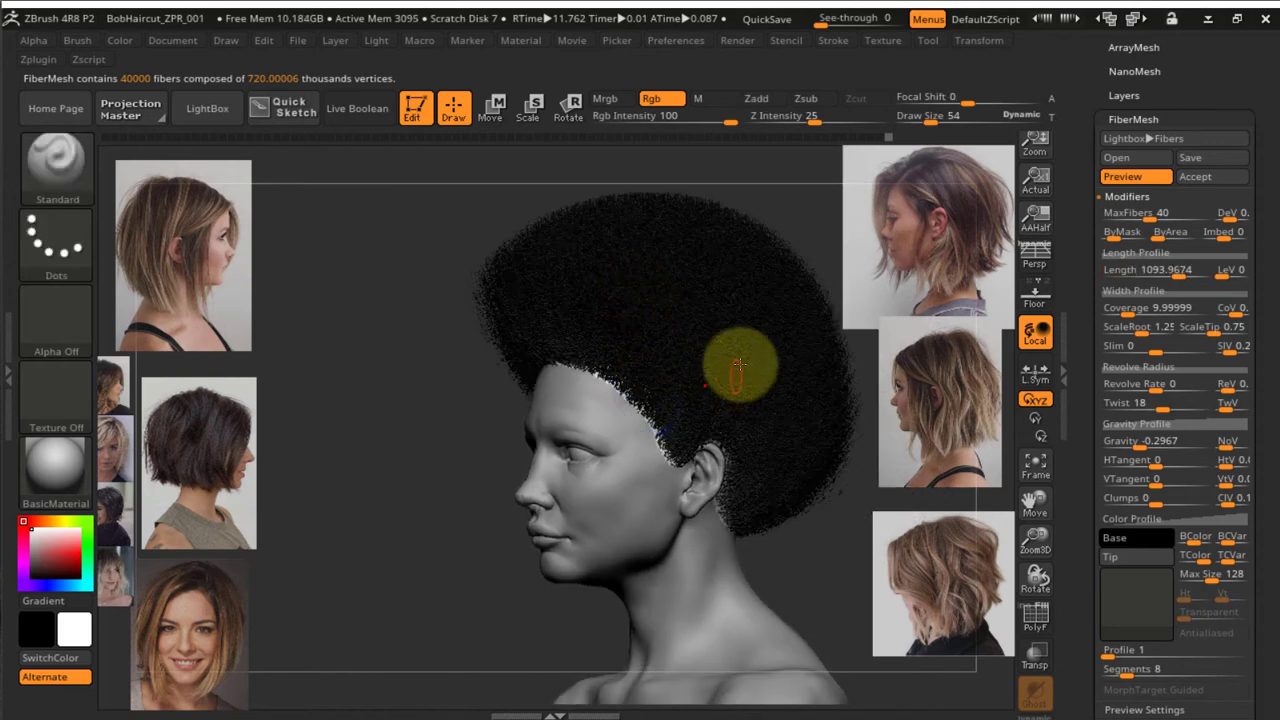
{"action": "right_click_drag", "start_coordinate": [711, 343], "coordinate": [655, 284], "text": "alt"}
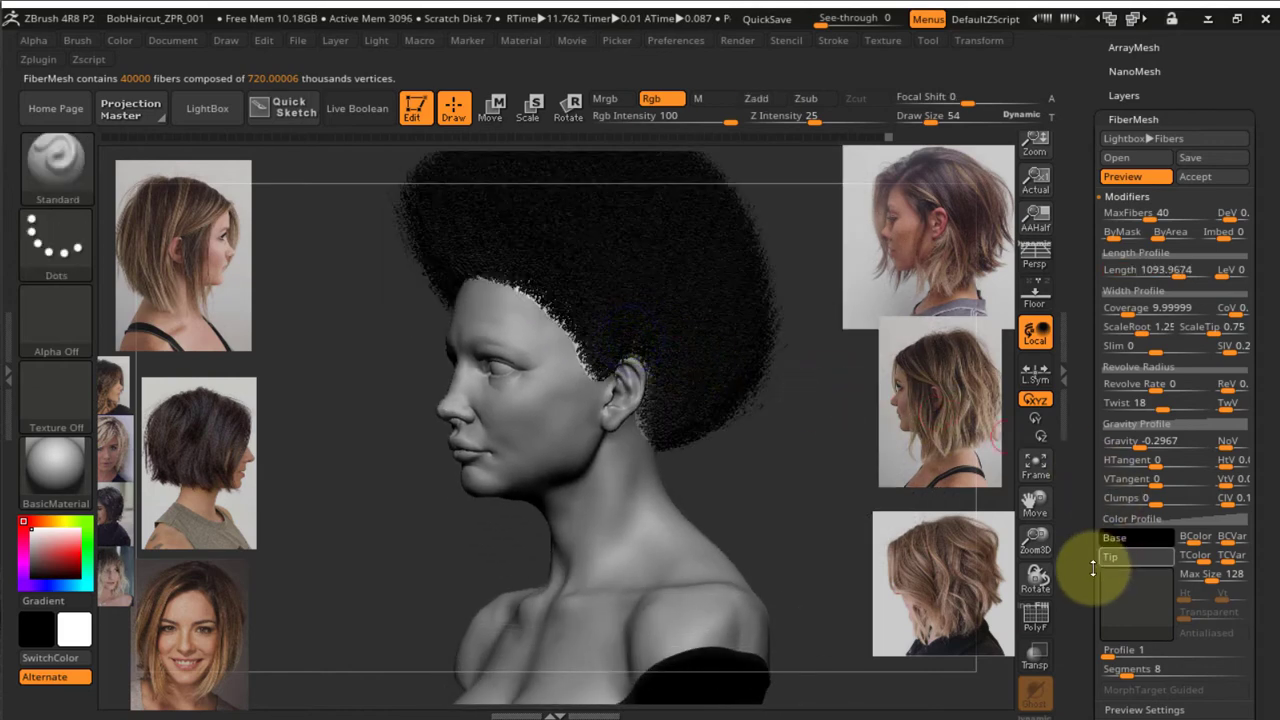
{"action": "mouse_move", "coordinate": [819, 486]}
{"action": "right_mouse_down", "text": "ctrl"}
{"action": "mouse_move", "coordinate": [816, 413]}
{"action": "mouse_move", "coordinate": [820, 509]}
{"action": "right_mouse_up", "text": "ctrl"}
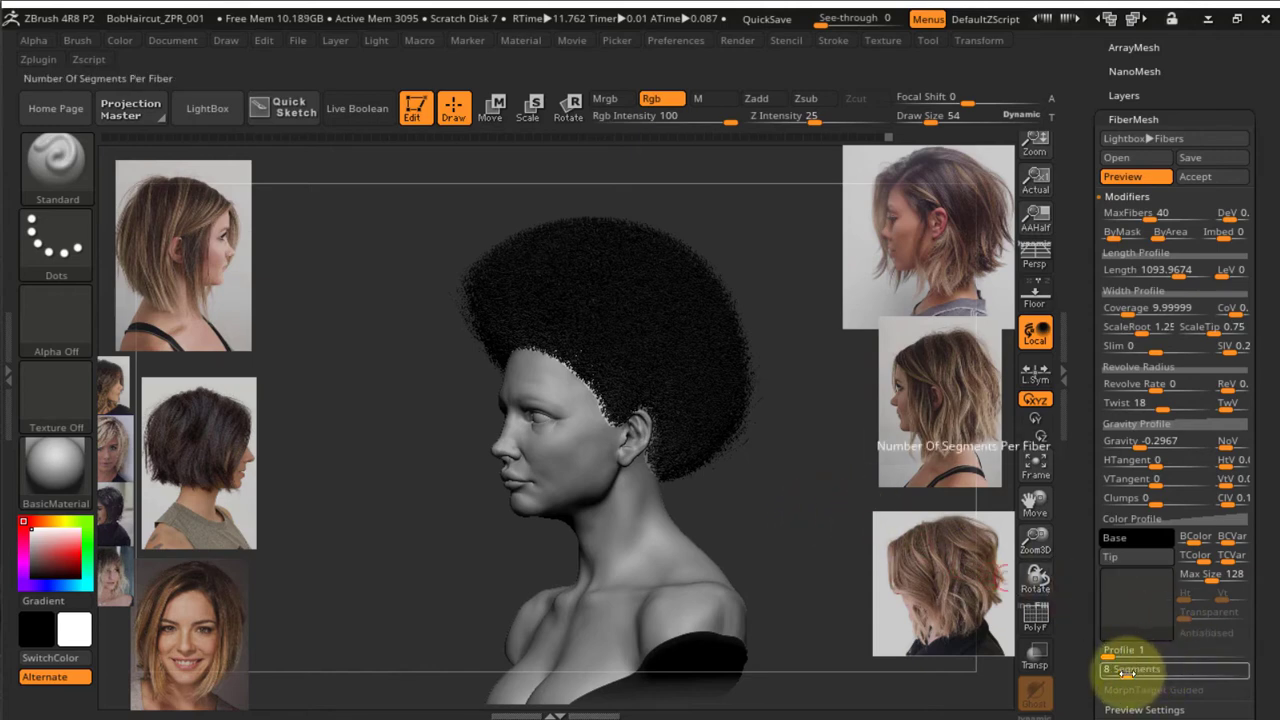
{"action": "left_click_drag", "start_coordinate": [1126, 672], "coordinate": [1128, 672]}
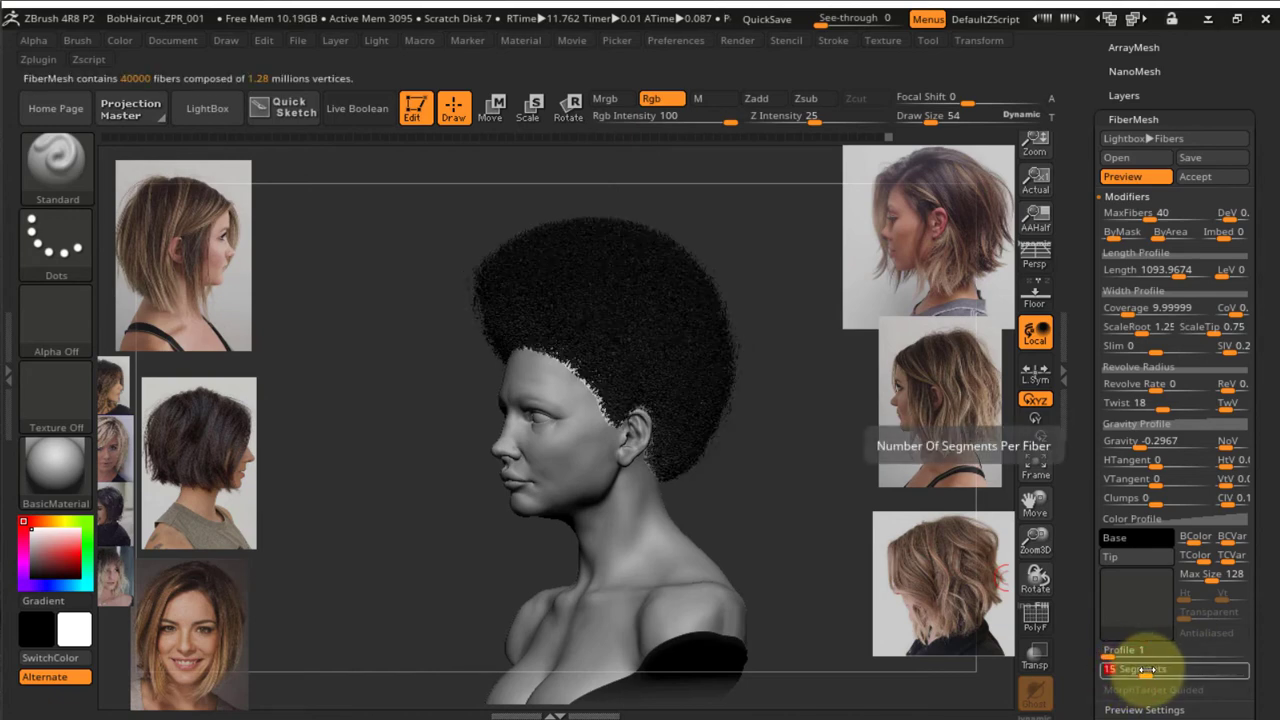
Raise the fiber gravity to about 0.74 so the hair hangs down, and check it around the head
{"action": "left_click_drag", "start_coordinate": [779, 491], "coordinate": [830, 490]}
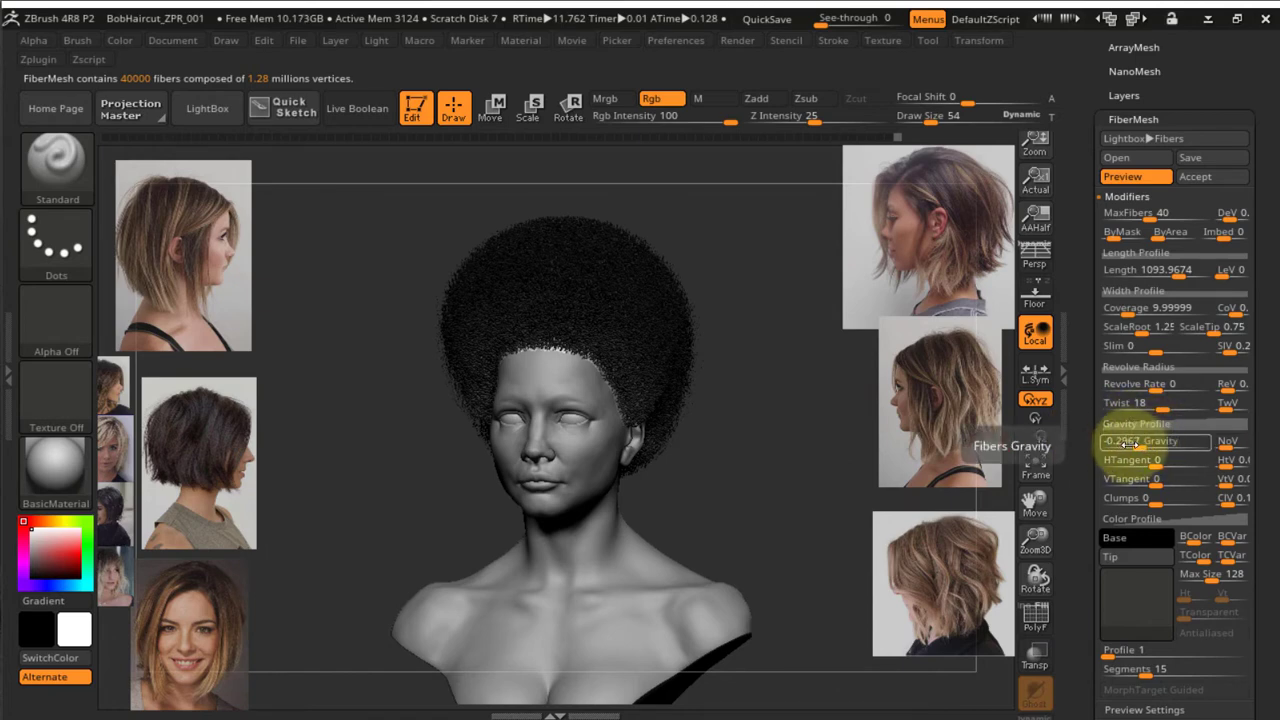
{"action": "left_click_drag", "start_coordinate": [1140, 441], "coordinate": [1158, 442]}
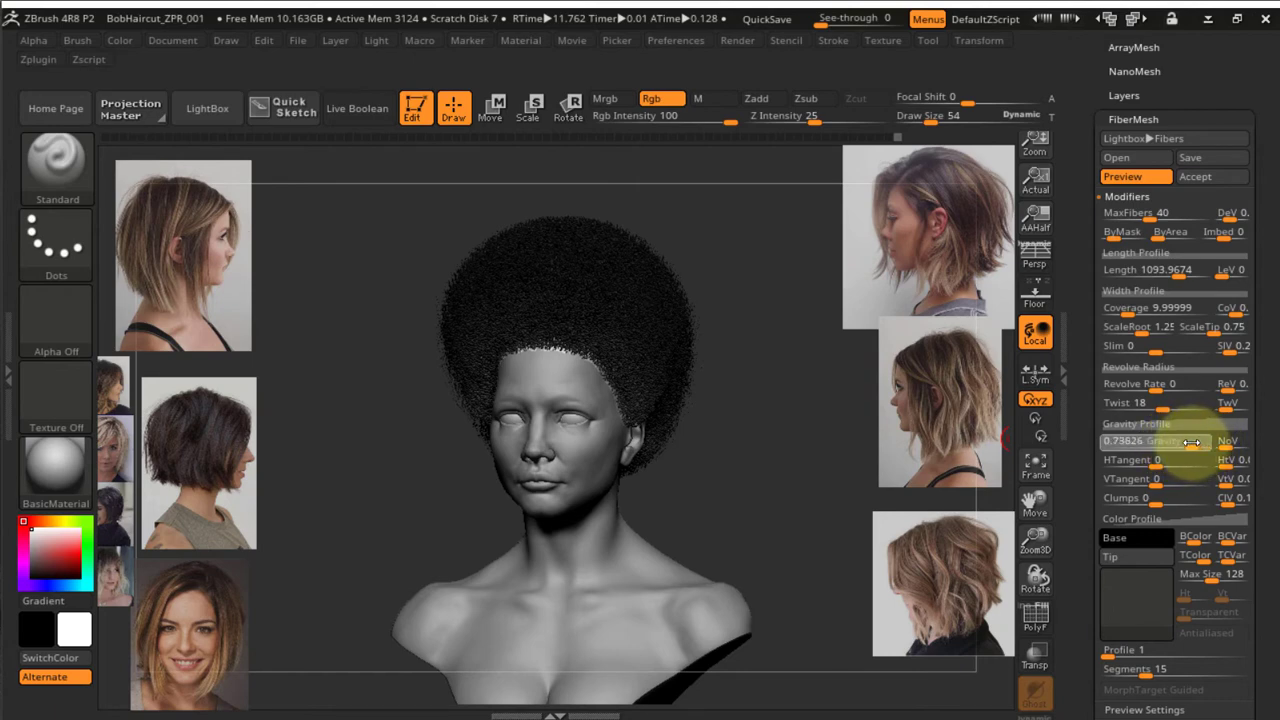
{"action": "mouse_move", "coordinate": [814, 428]}
{"action": "left_mouse_down"}
{"action": "mouse_move", "coordinate": [837, 434]}
{"action": "mouse_move", "coordinate": [796, 432]}
{"action": "left_mouse_up"}
{"action": "left_click_drag", "start_coordinate": [443, 457], "coordinate": [590, 420]}
{"action": "left_click_drag", "start_coordinate": [800, 325], "coordinate": [778, 352]}
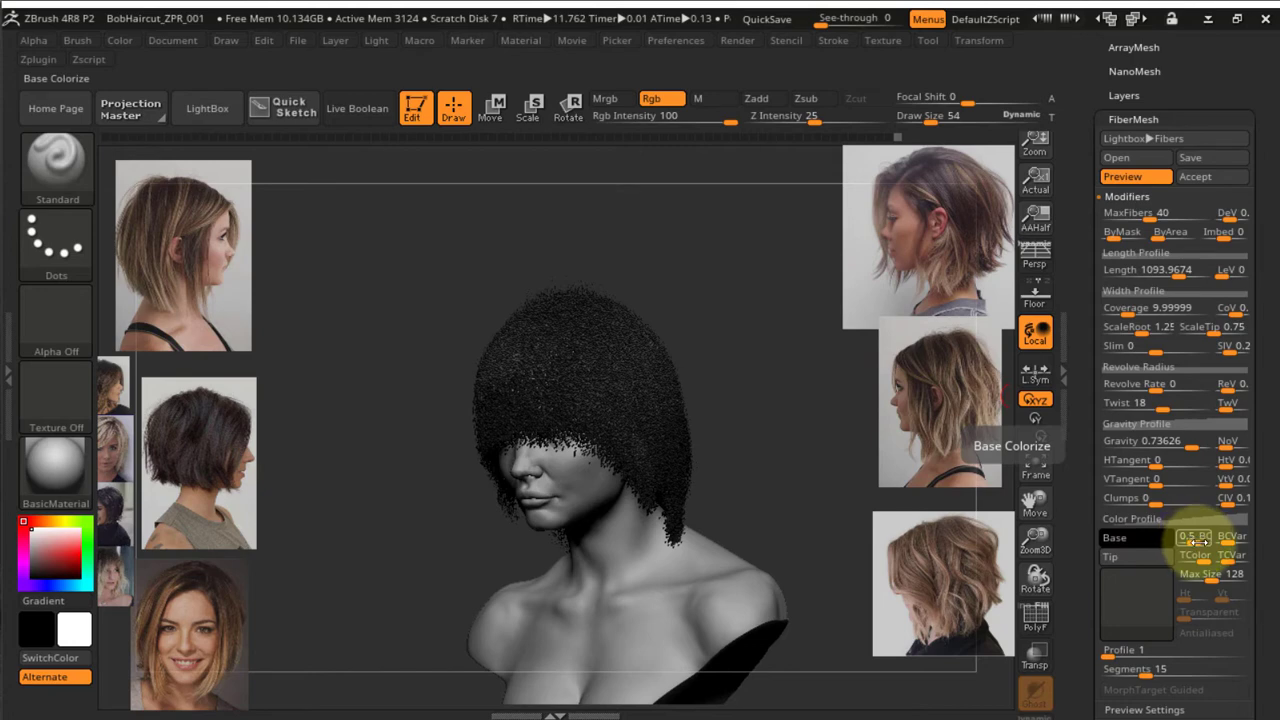
Raise the fibers' base colorize strength, set the tip colorize to 1, and check the hair from the front and side
{"action": "mouse_move", "coordinate": [1198, 542]}
{"action": "left_mouse_down"}
{"action": "mouse_move", "coordinate": [1224, 543]}
{"action": "mouse_move", "coordinate": [1207, 562]}
{"action": "left_mouse_up"}
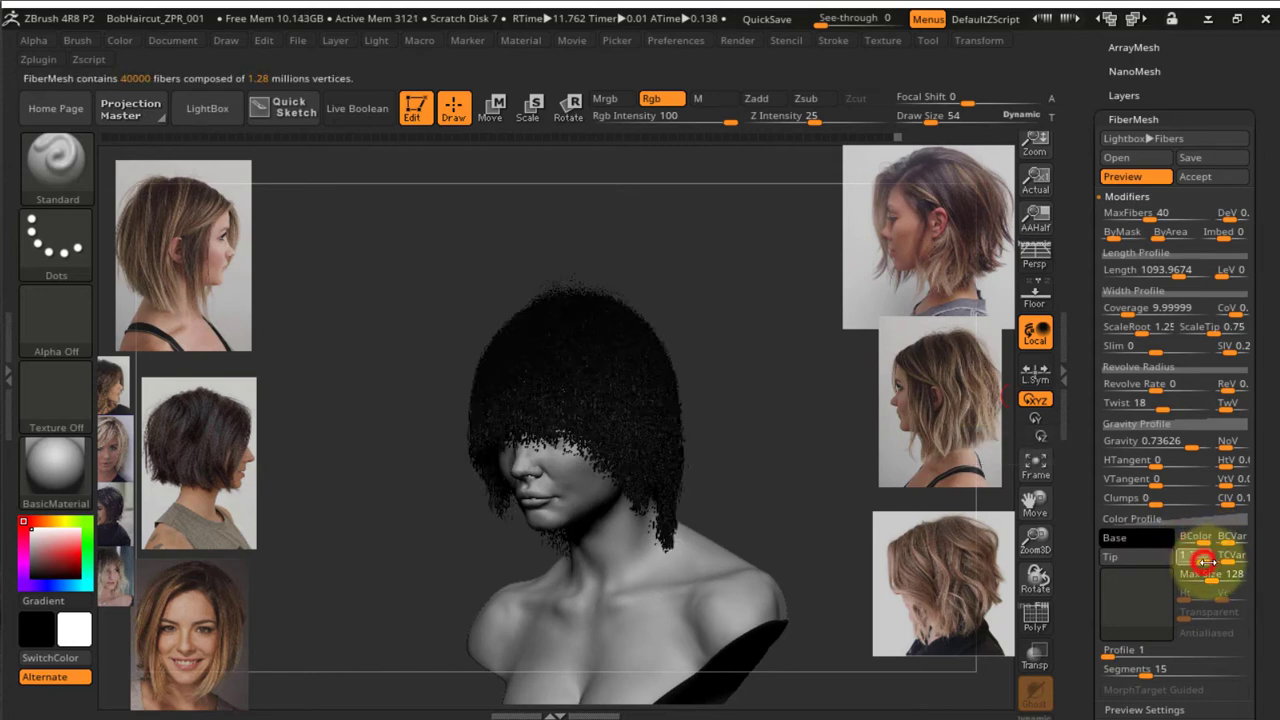
{"action": "key", "text": "ctrl"}
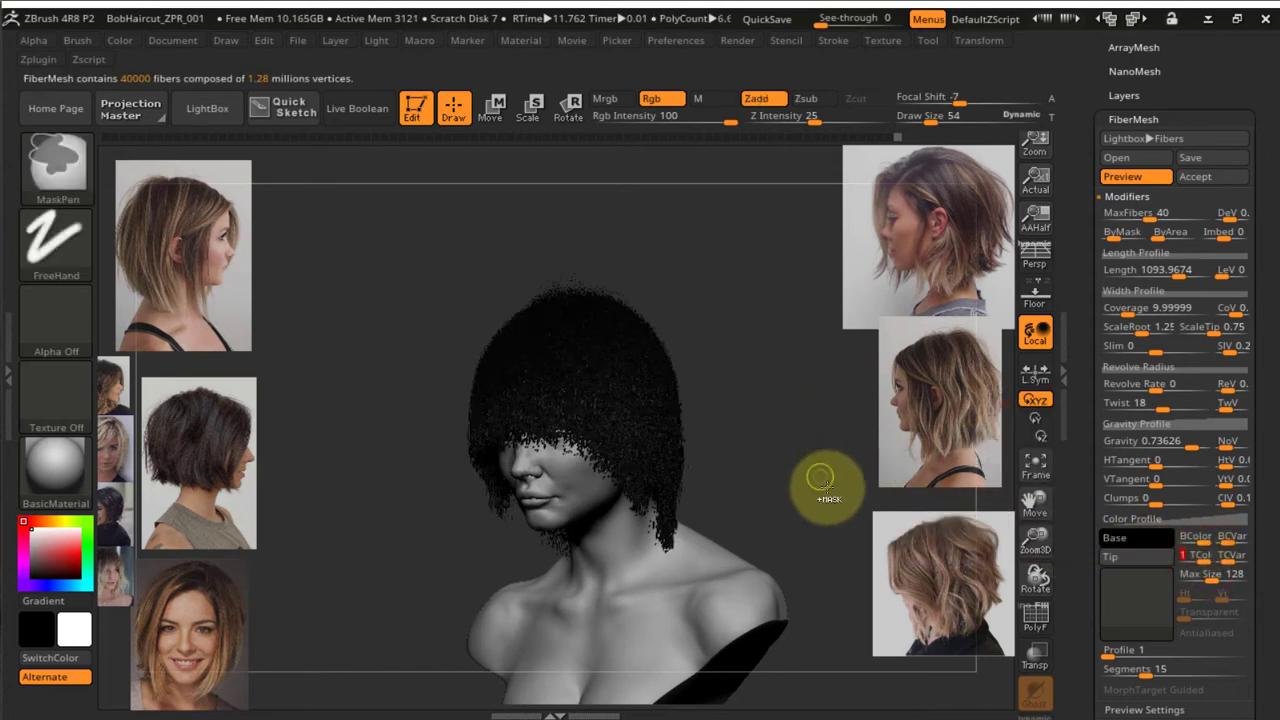
{"action": "left_click_drag", "start_coordinate": [700, 330], "coordinate": [750, 383]}
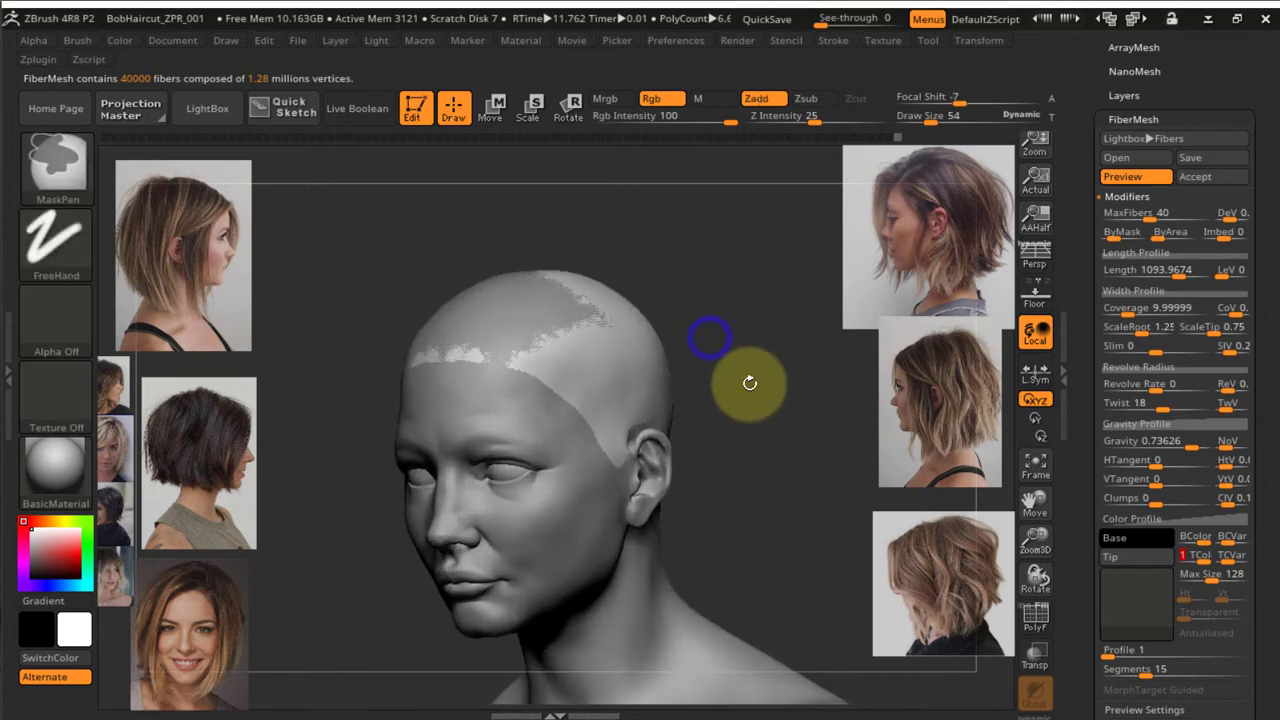
{"action": "mouse_move", "coordinate": [790, 357]}
{"action": "right_mouse_down", "text": "alt"}
{"action": "mouse_move", "coordinate": [794, 409]}
{"action": "mouse_move", "coordinate": [772, 453]}
{"action": "right_mouse_up", "text": "alt"}
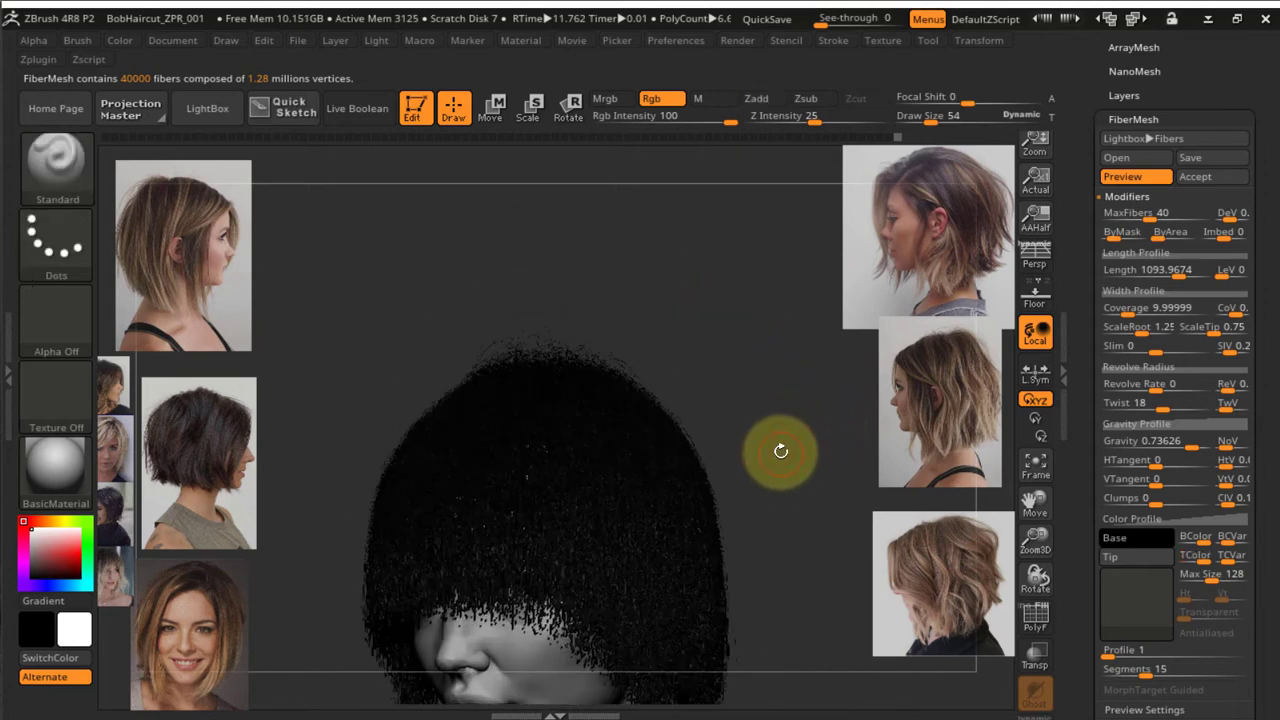
{"action": "left_click_drag", "start_coordinate": [786, 457], "coordinate": [768, 348], "text": "shift"}
{"action": "left_click_drag", "start_coordinate": [782, 395], "coordinate": [754, 392]}
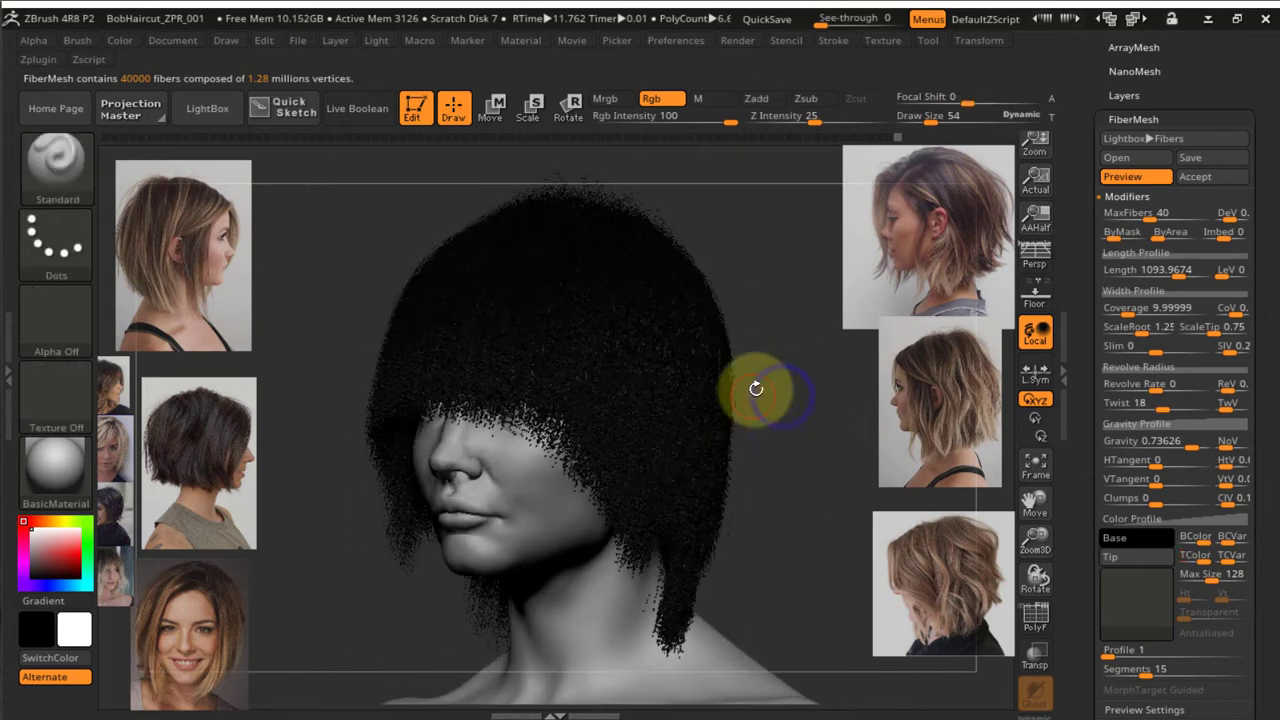
Check the hair from the front and side against the reference photos, and raise the fiber Length to 2000
{"action": "right_click_drag", "start_coordinate": [784, 392], "coordinate": [797, 387], "text": "alt"}
{"action": "right_click_drag", "start_coordinate": [812, 453], "coordinate": [780, 423], "text": "ctrl"}
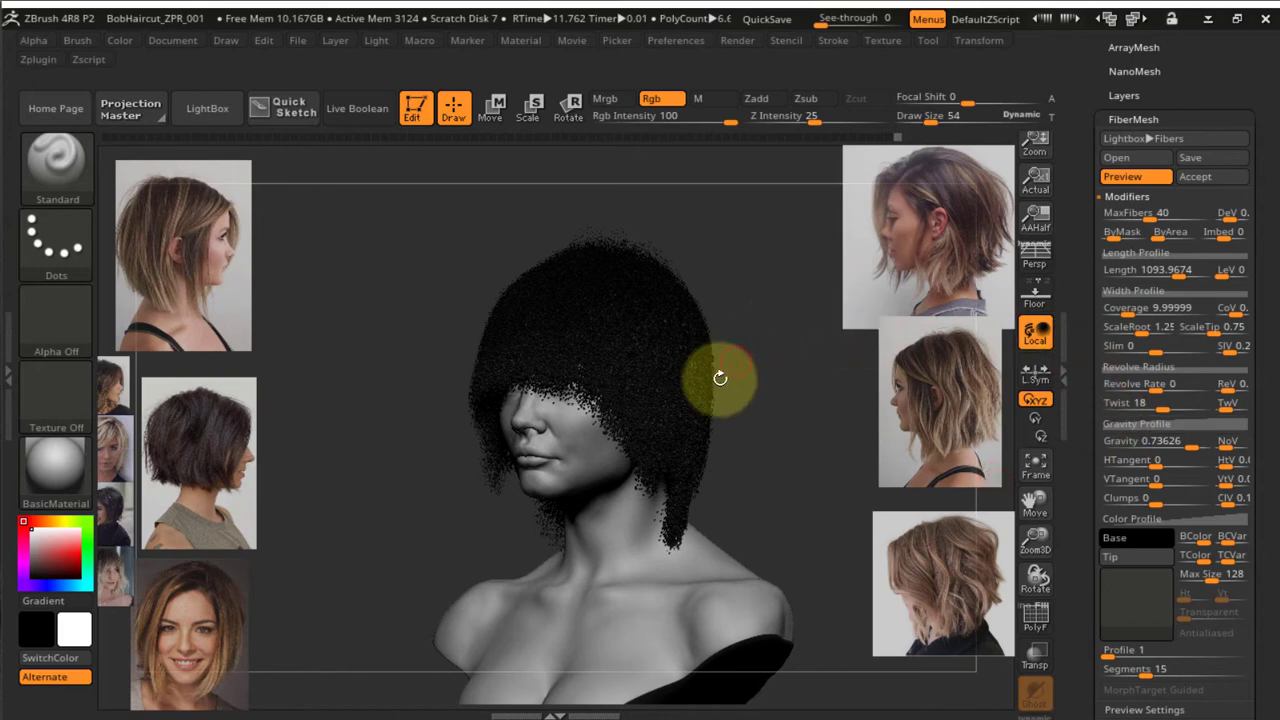
{"action": "right_click_drag", "start_coordinate": [720, 378], "coordinate": [894, 468]}
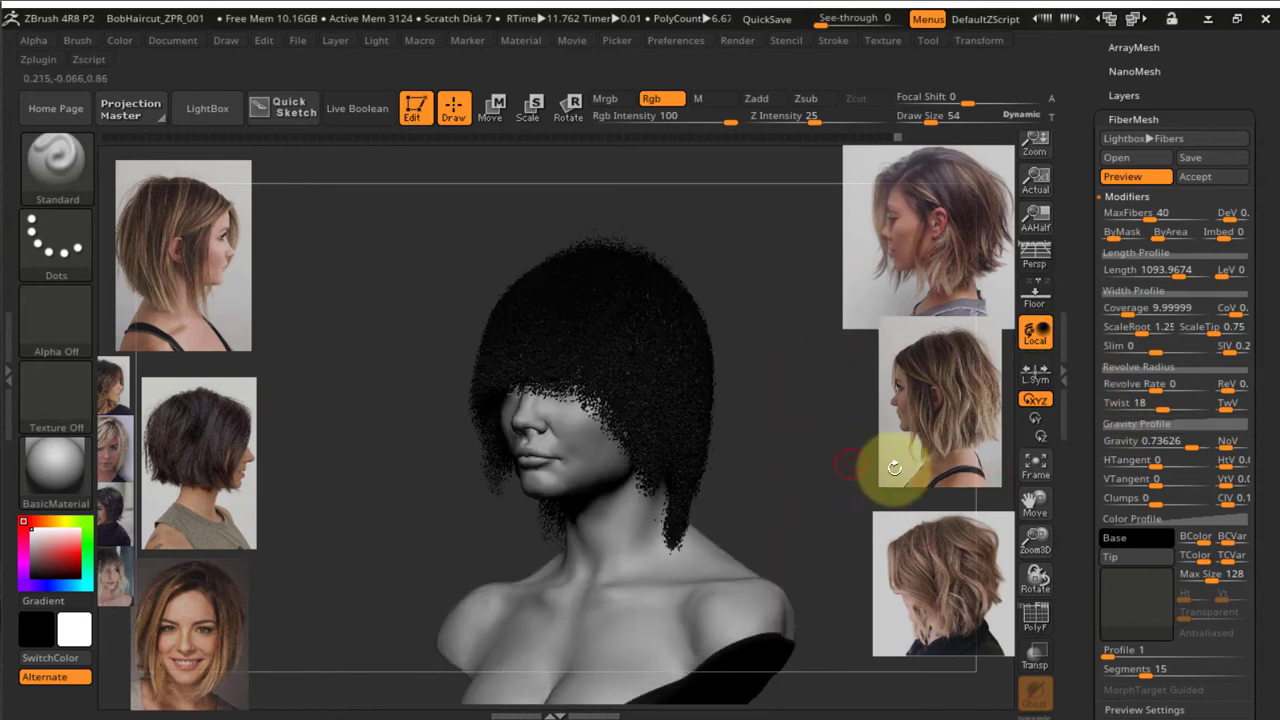
{"action": "left_click_drag", "start_coordinate": [1088, 501], "coordinate": [1090, 489]}
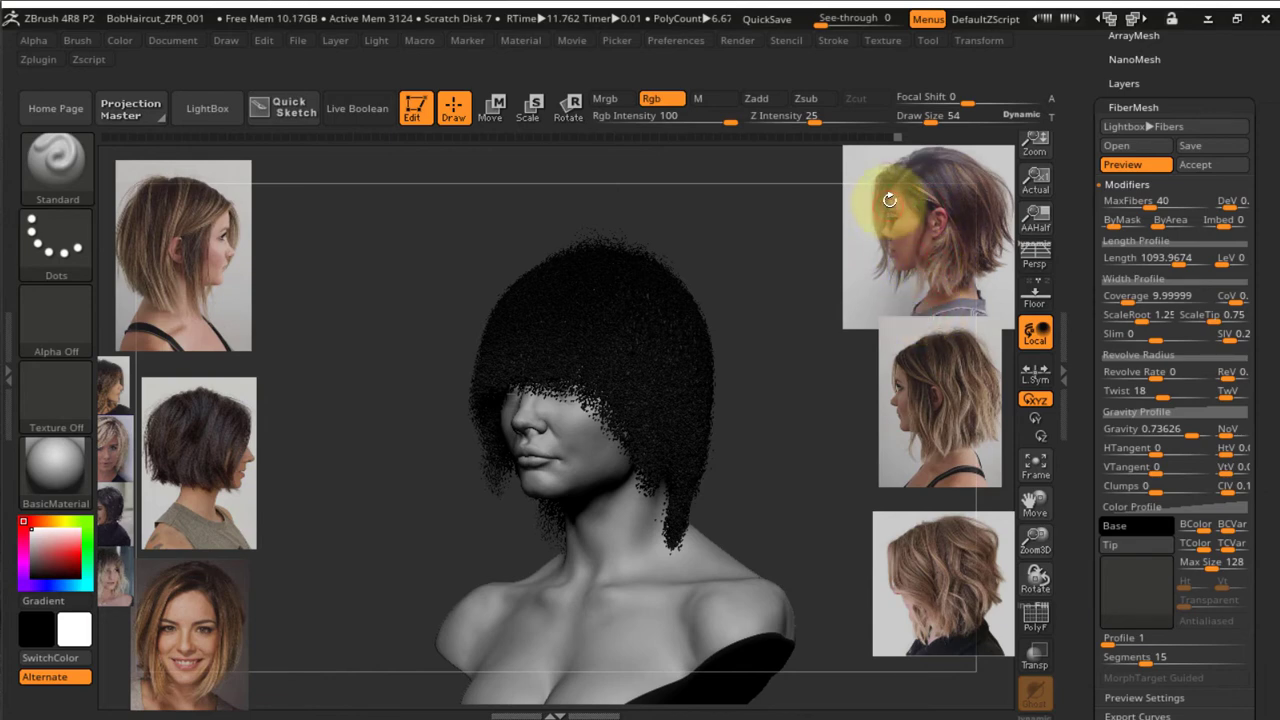
{"action": "left_click_drag", "start_coordinate": [796, 379], "coordinate": [823, 403]}
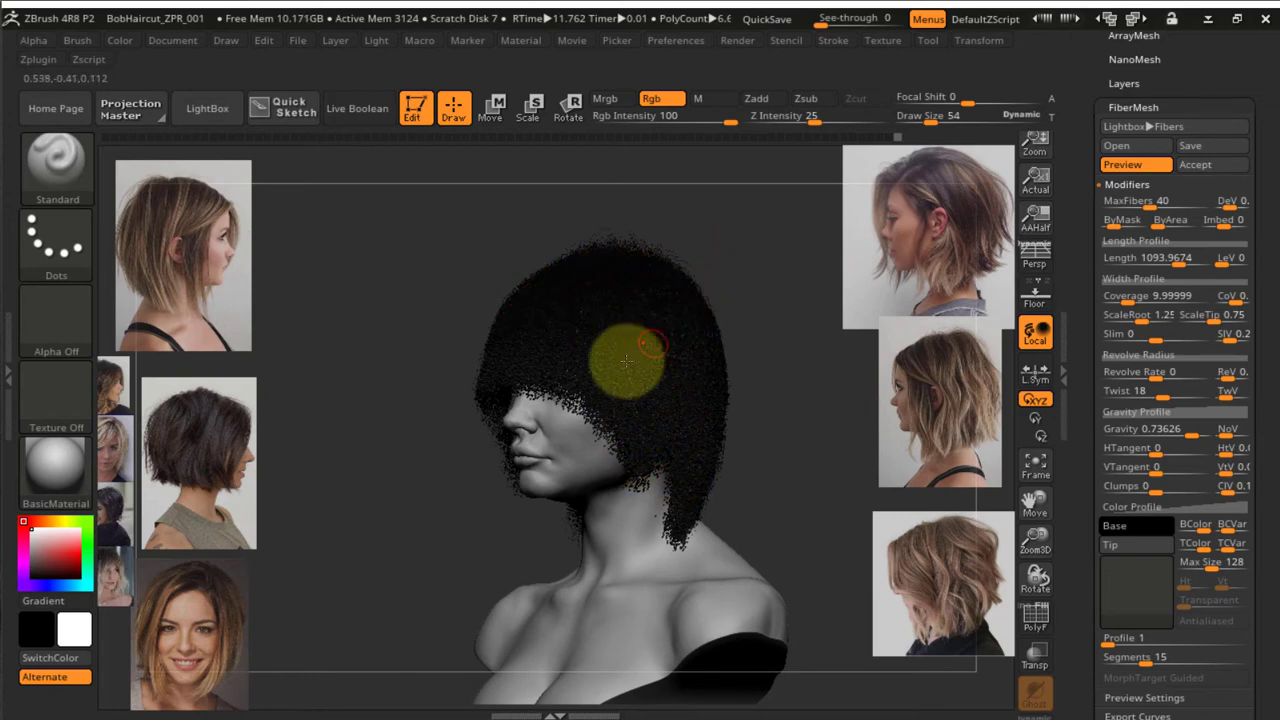
{"action": "left_click_drag", "start_coordinate": [734, 223], "coordinate": [740, 228]}
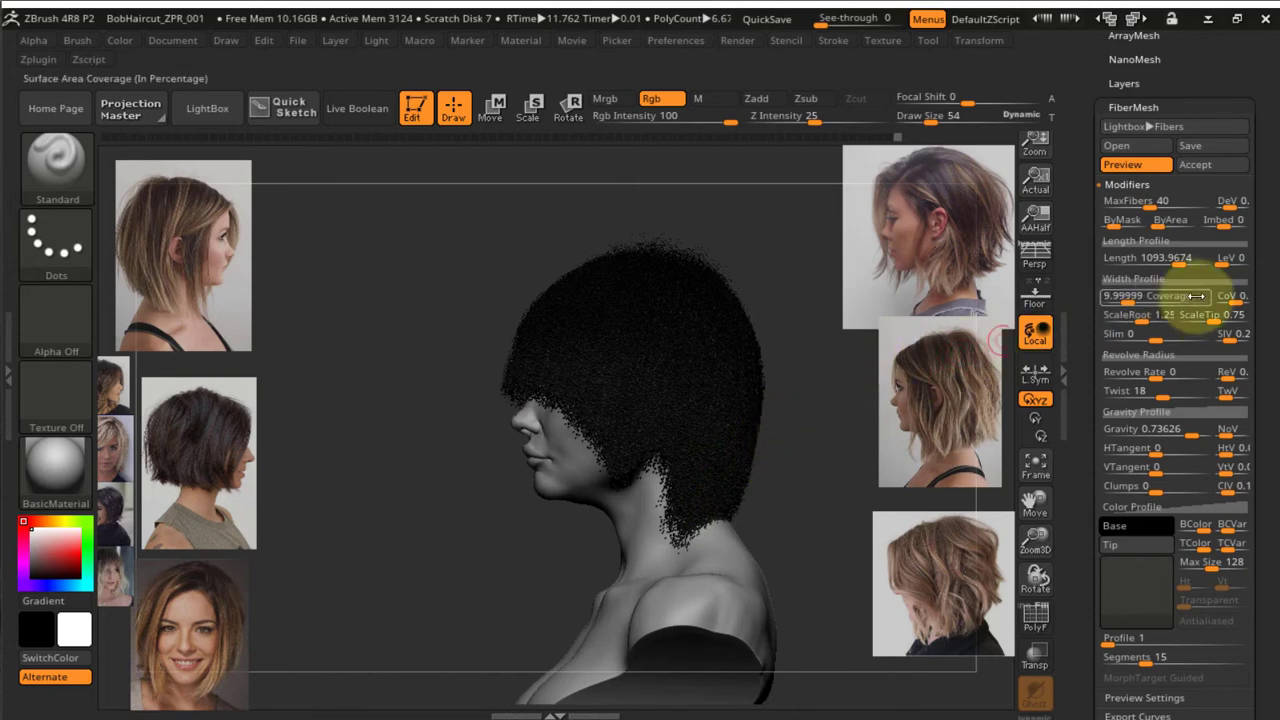
{"action": "left_click_drag", "start_coordinate": [1186, 260], "coordinate": [1206, 260]}
{"action": "left_click", "coordinate": [364, 317]}
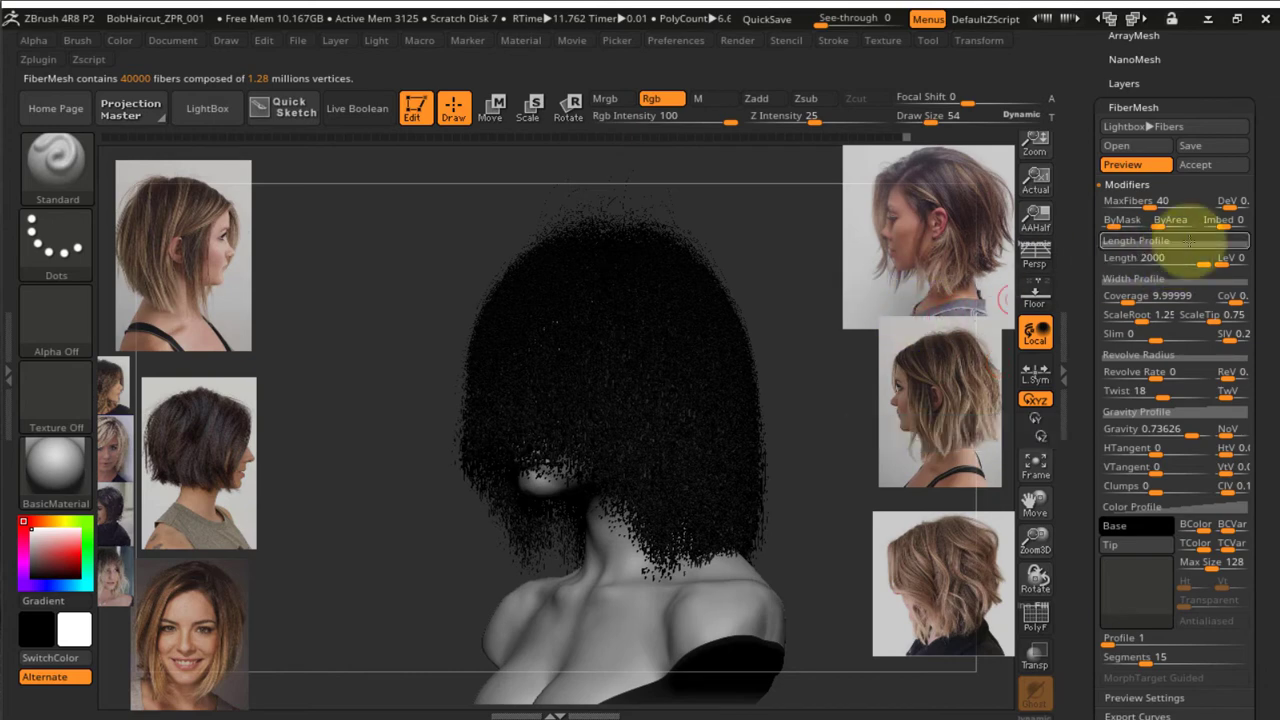
Raise both ends of the fiber length profile curve to about 0.85
{"action": "left_click", "coordinate": [1158, 240]}
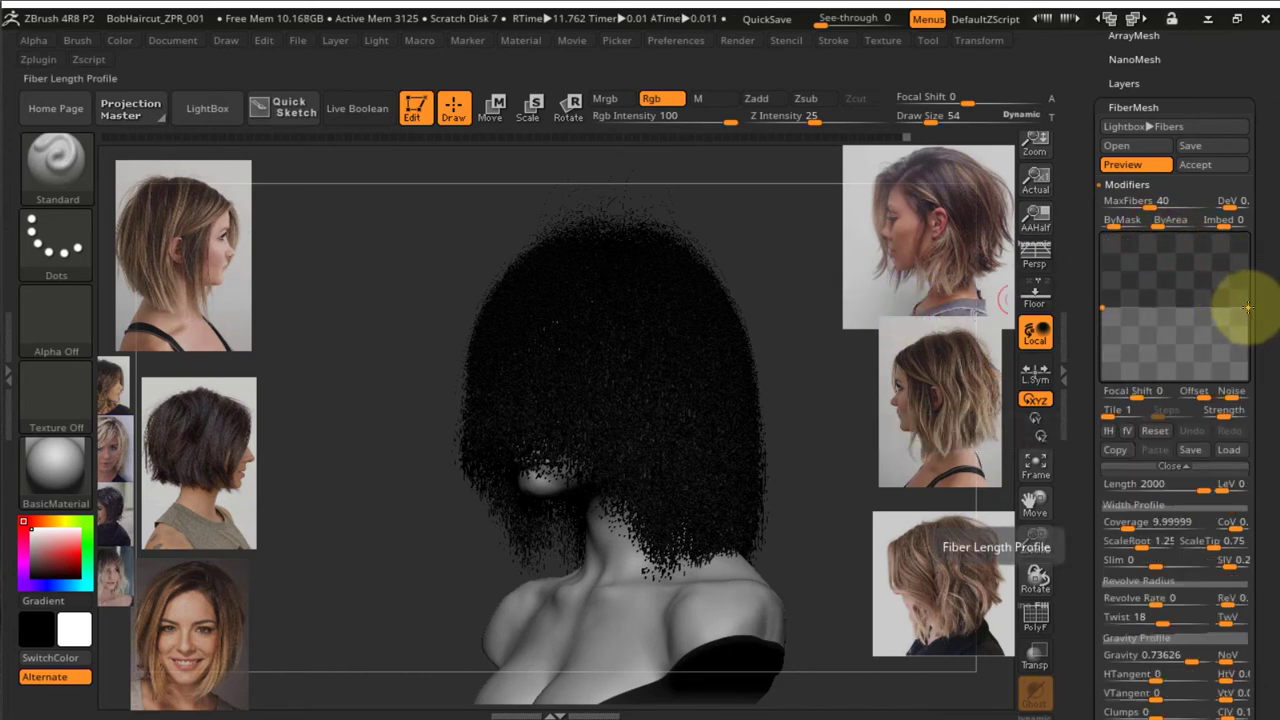
{"action": "left_click_drag", "start_coordinate": [1243, 306], "coordinate": [1248, 290]}
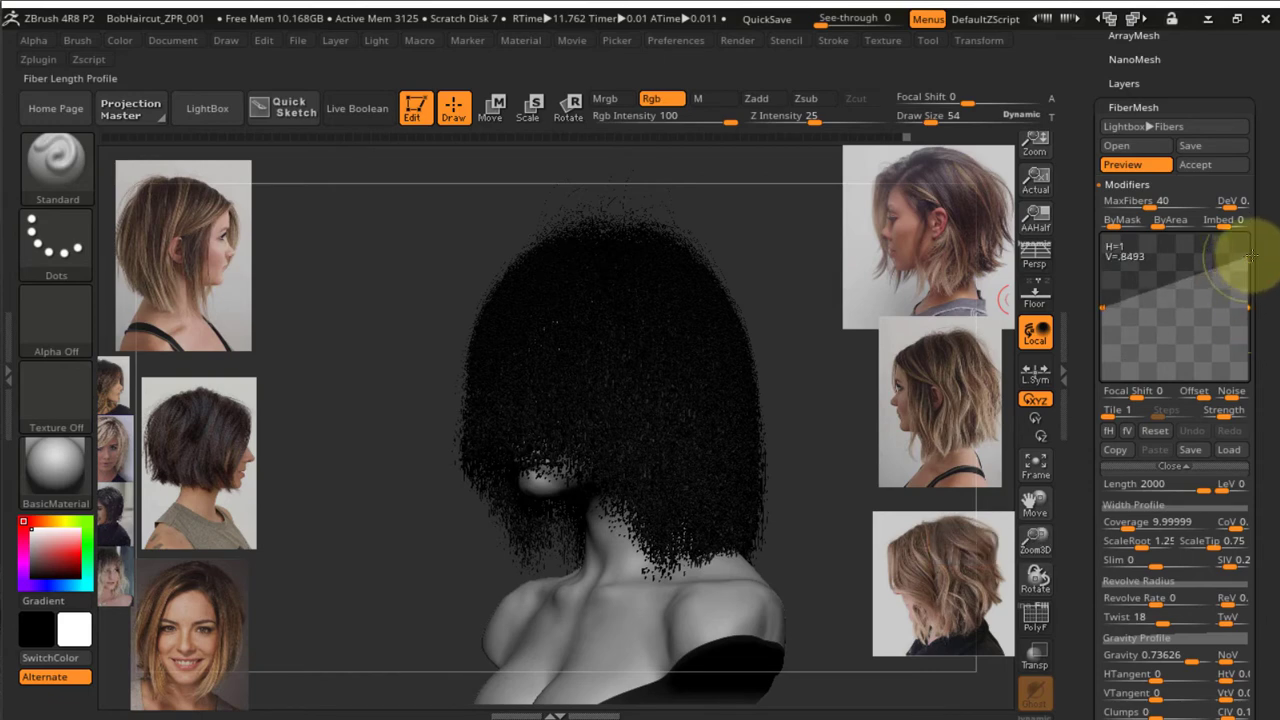
{"action": "left_click_drag", "start_coordinate": [1102, 307], "coordinate": [1110, 258]}
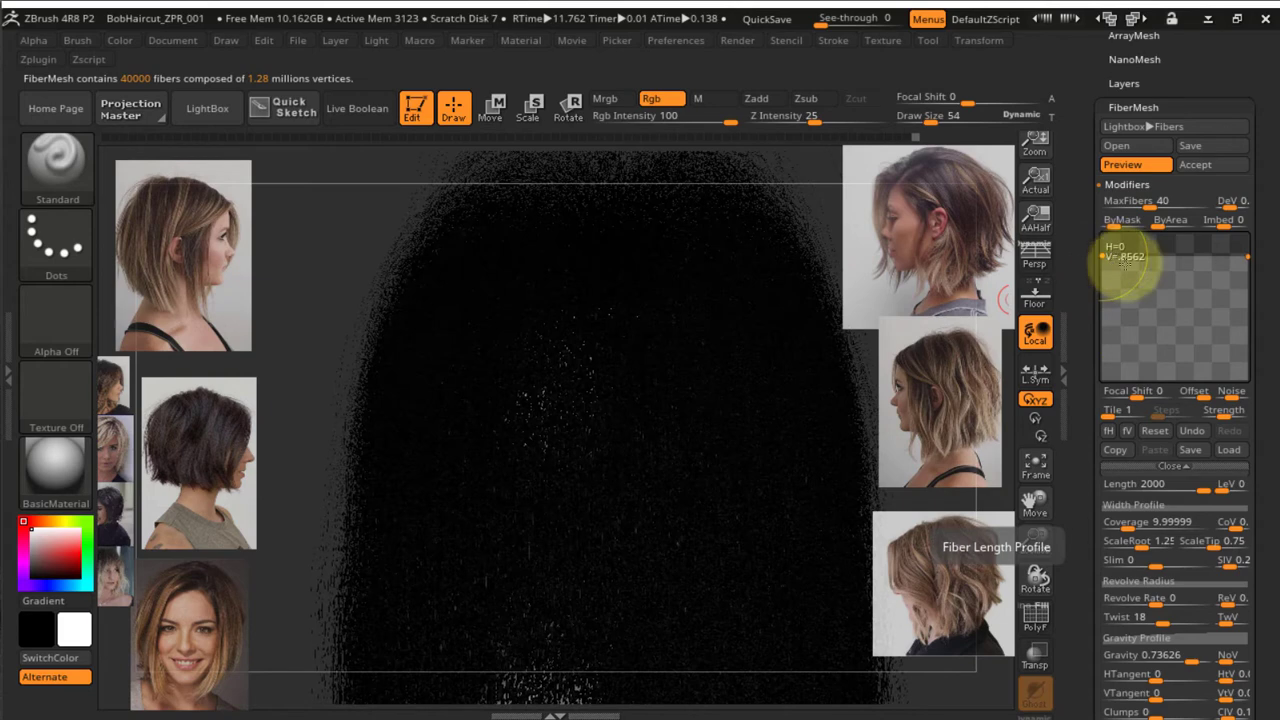
{"action": "left_click", "coordinate": [1165, 465]}
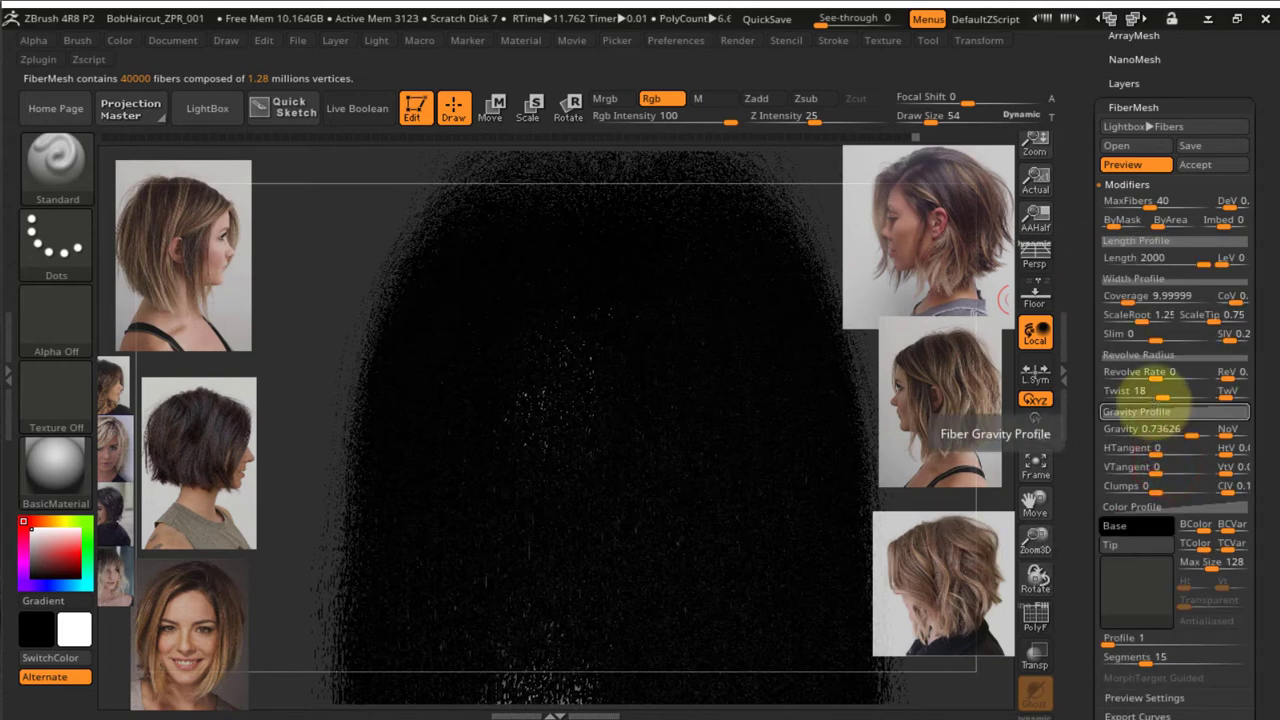
Reduce the fiber Length to about 1003 and check the hair's shape from several angles
{"action": "left_click_drag", "start_coordinate": [1195, 258], "coordinate": [1180, 263]}
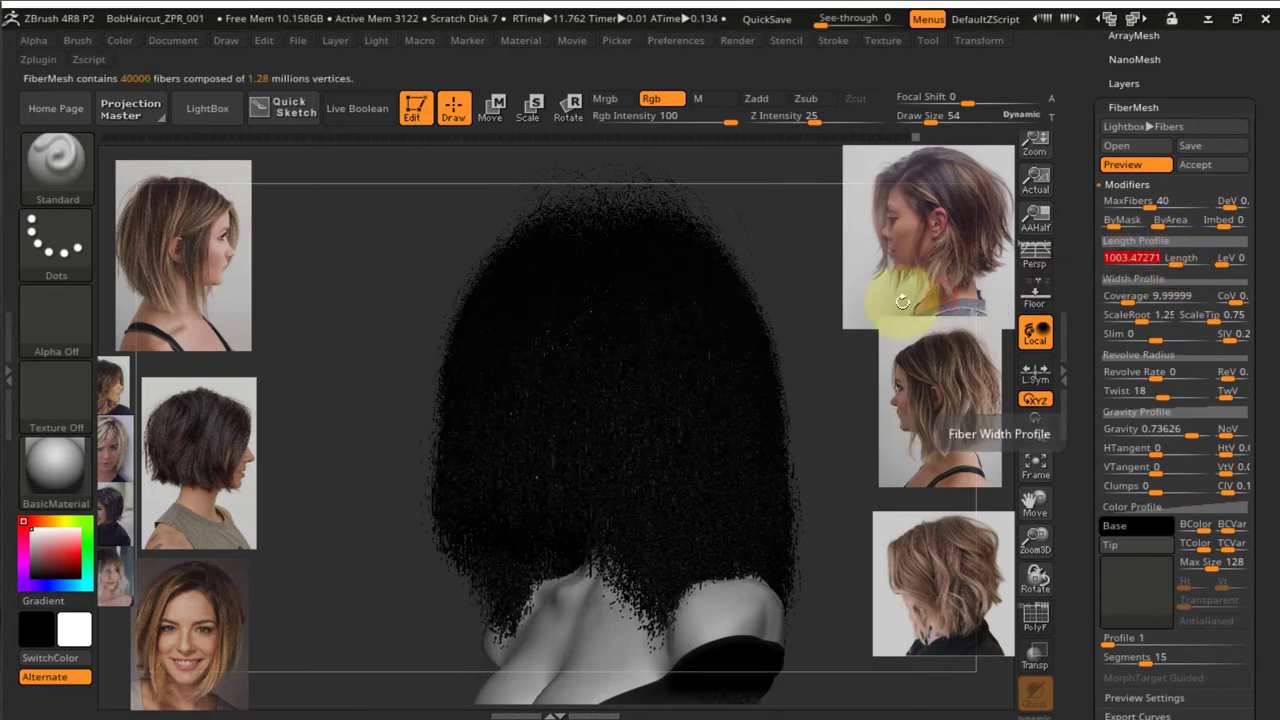
{"action": "left_click", "coordinate": [345, 370]}
{"action": "left_click_drag", "start_coordinate": [385, 369], "coordinate": [369, 374]}
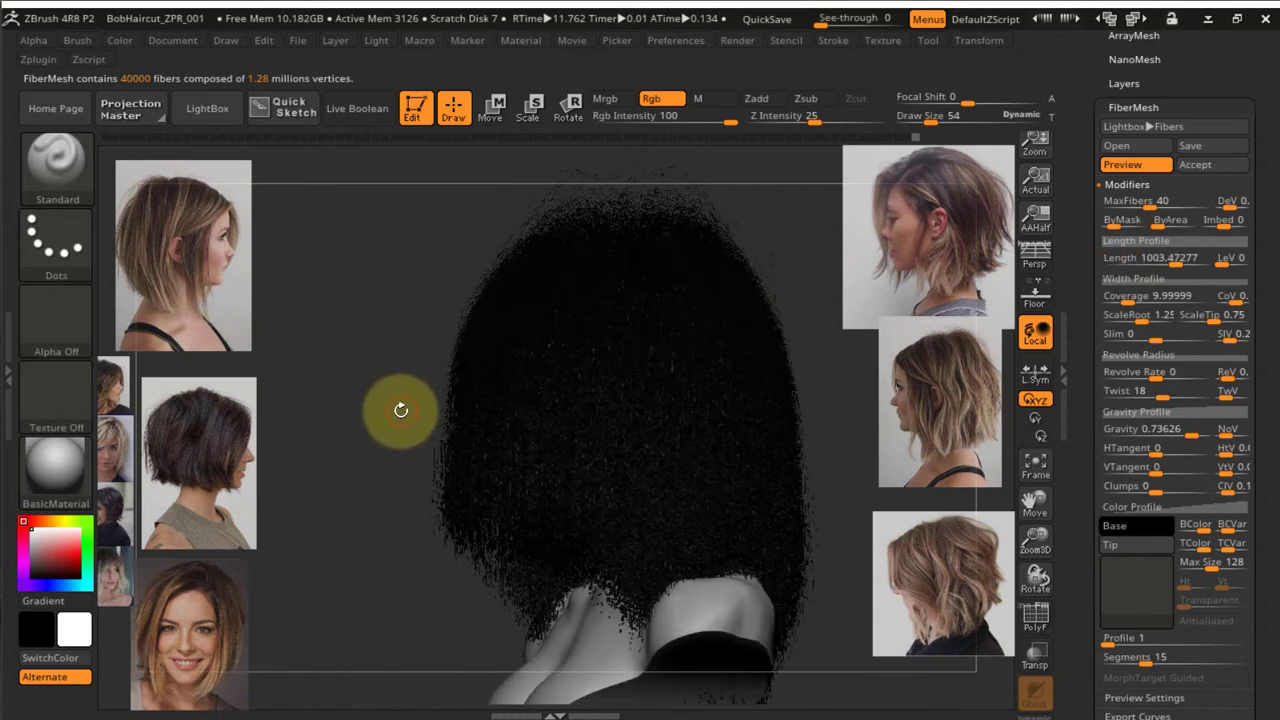
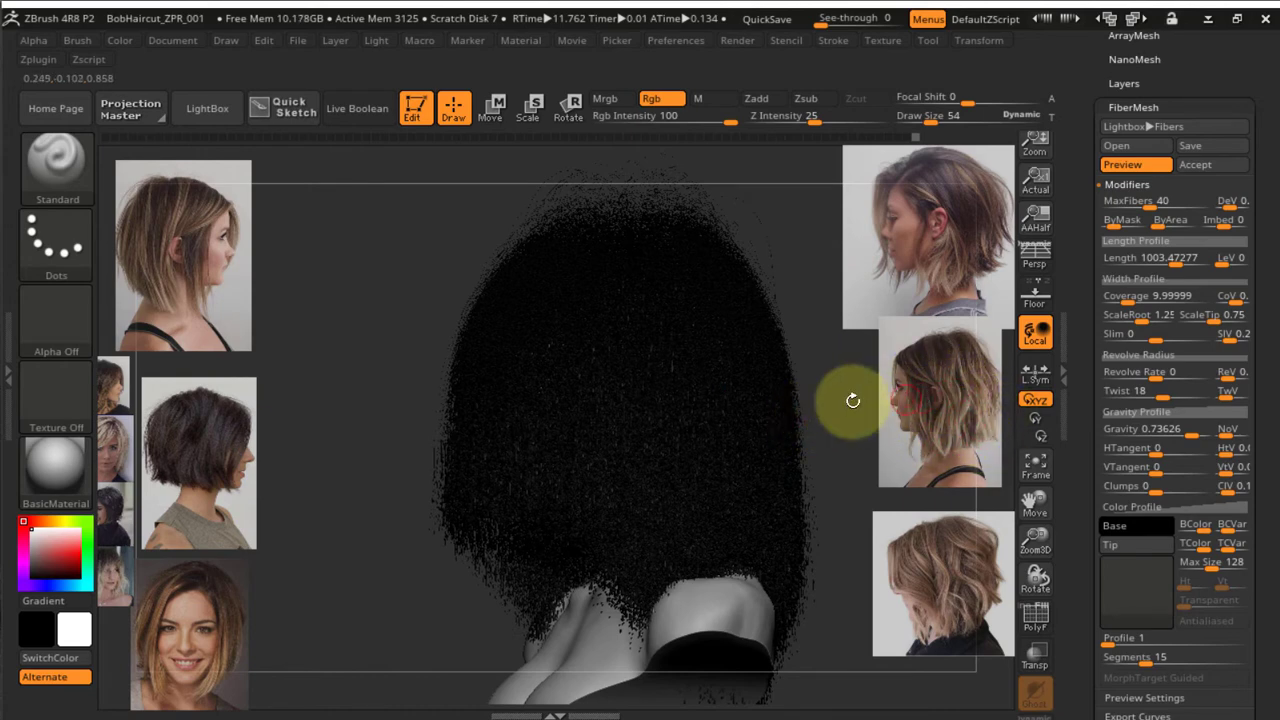
{"action": "left_click_drag", "start_coordinate": [343, 363], "coordinate": [757, 371]}
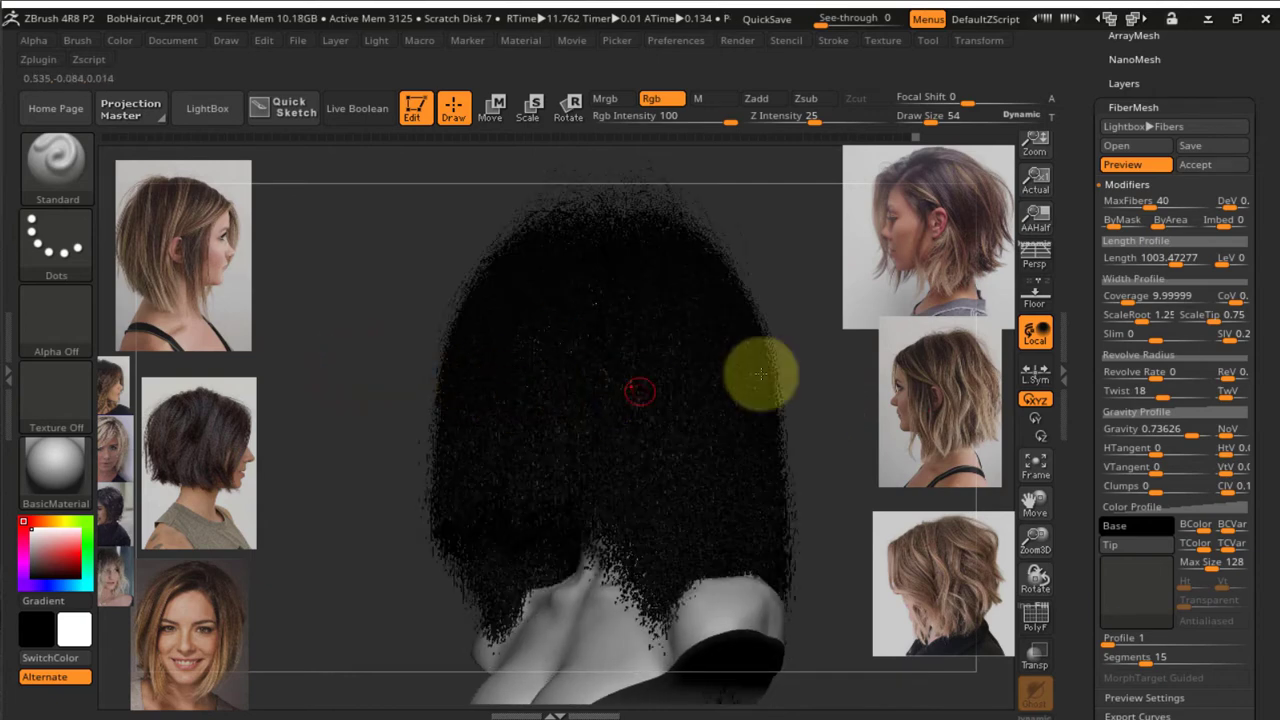
Review the length profile curve, increase the segments per fiber to 24, and check the hair's drape
{"action": "left_click", "coordinate": [1175, 257]}
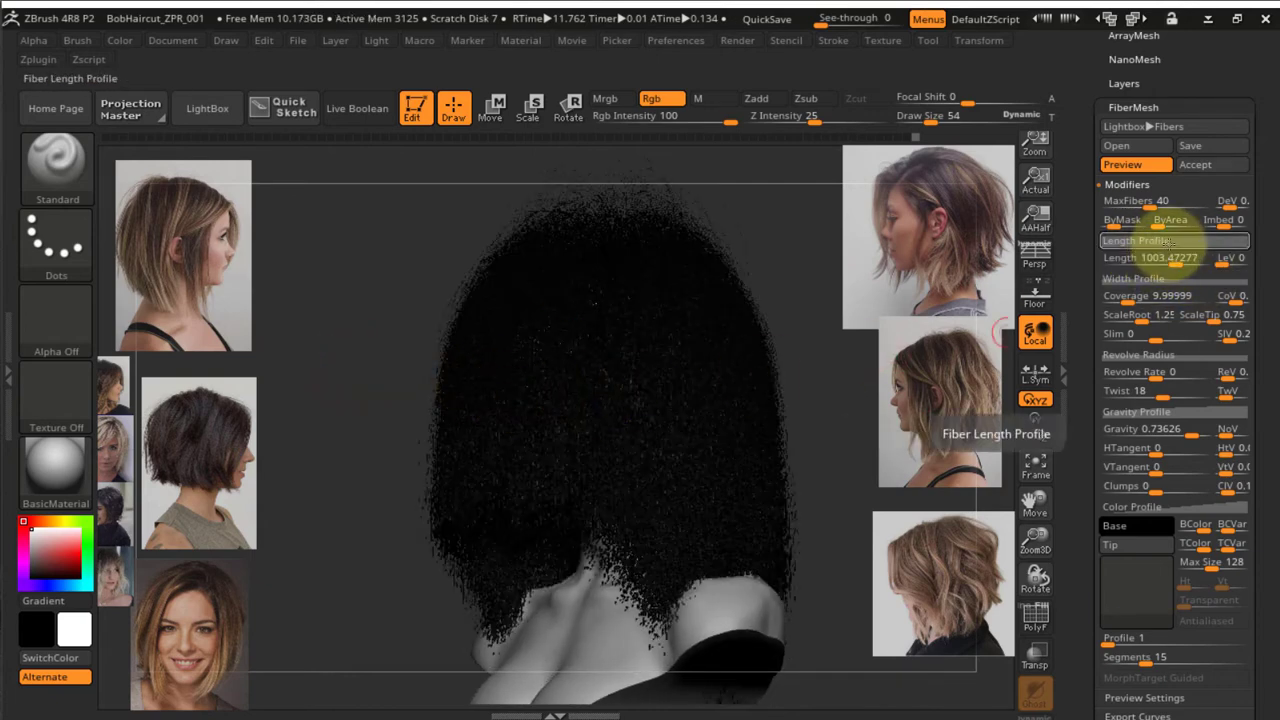
{"action": "left_click", "coordinate": [1165, 243]}
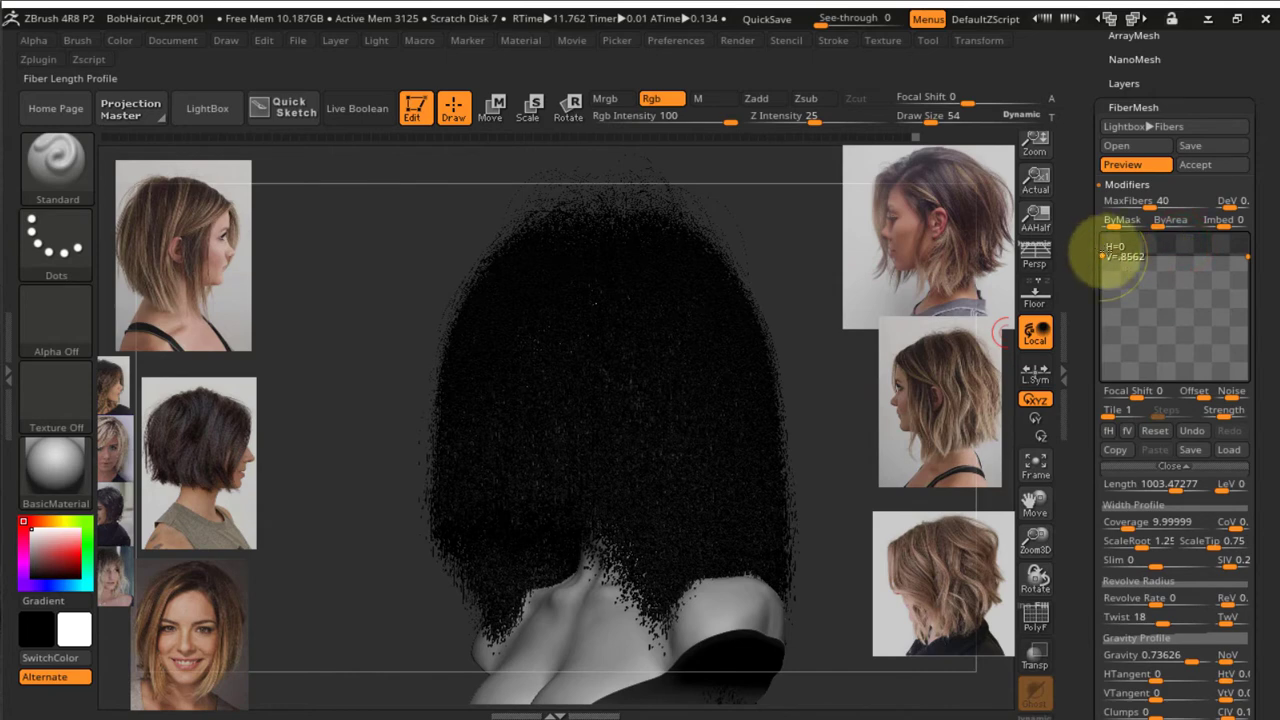
{"action": "left_click", "coordinate": [1176, 468]}
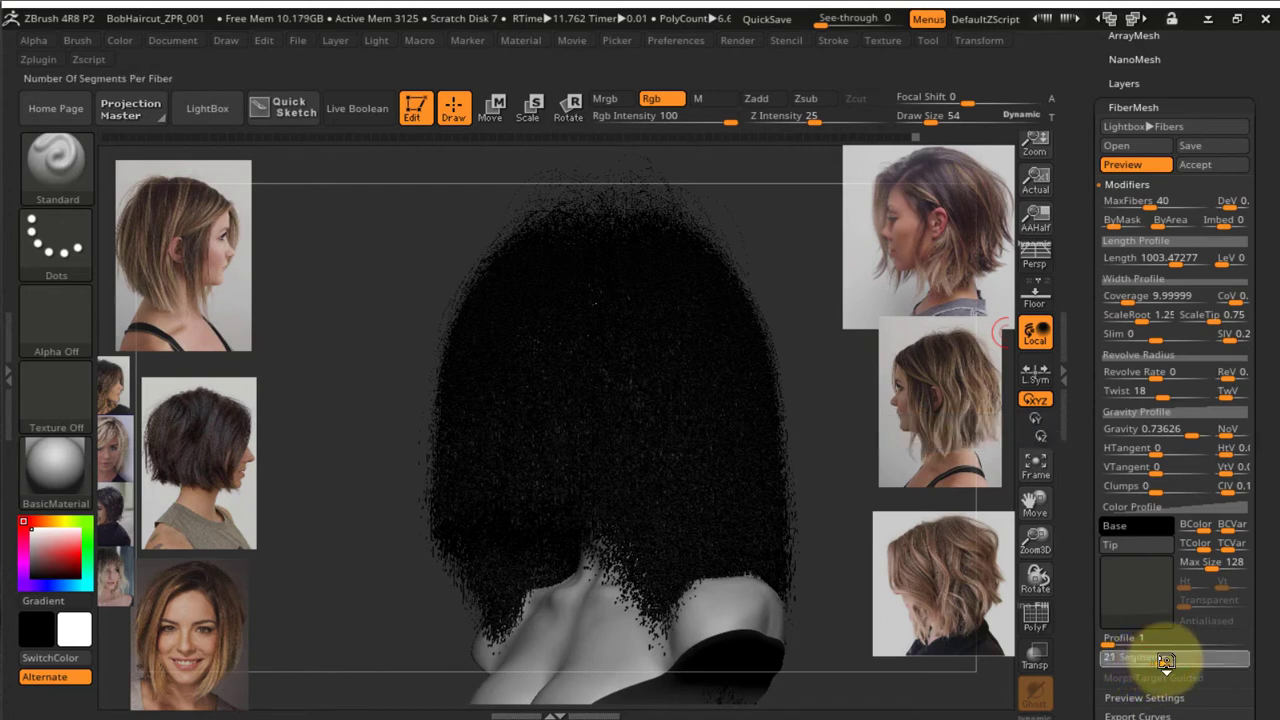
{"action": "left_click_drag", "start_coordinate": [1160, 660], "coordinate": [1167, 661]}
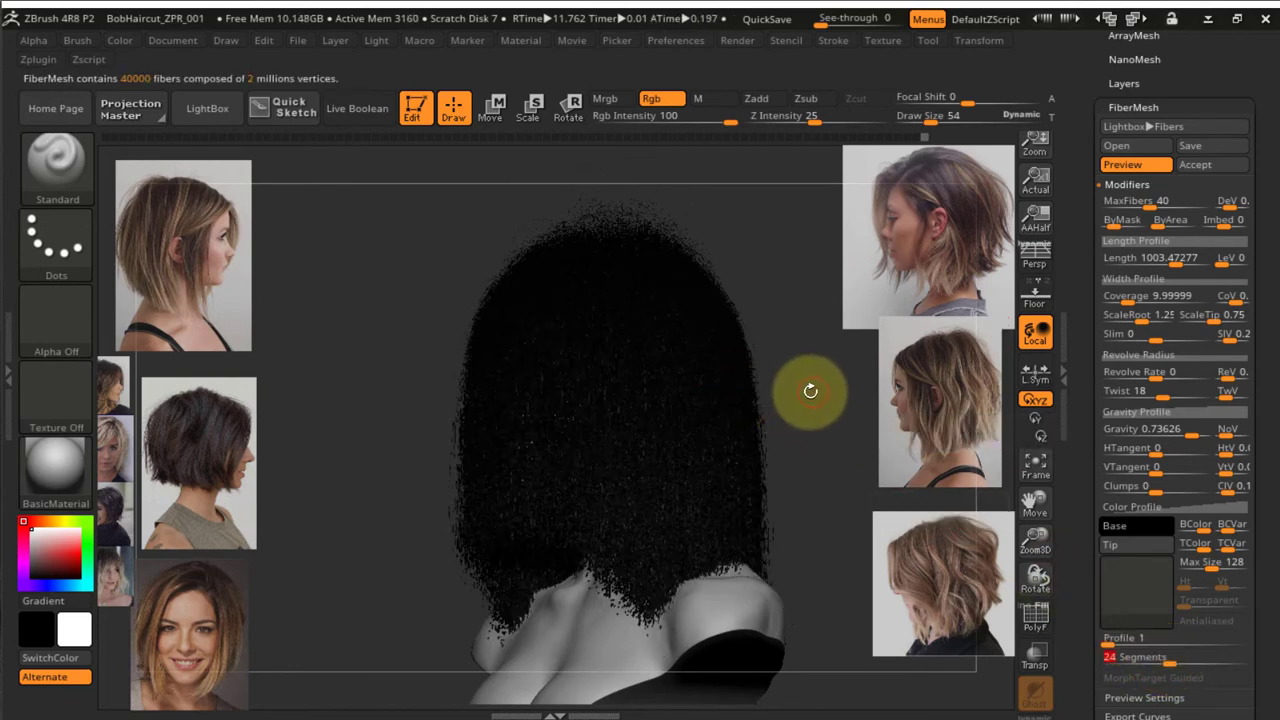
{"action": "left_click_drag", "start_coordinate": [806, 397], "coordinate": [866, 406]}
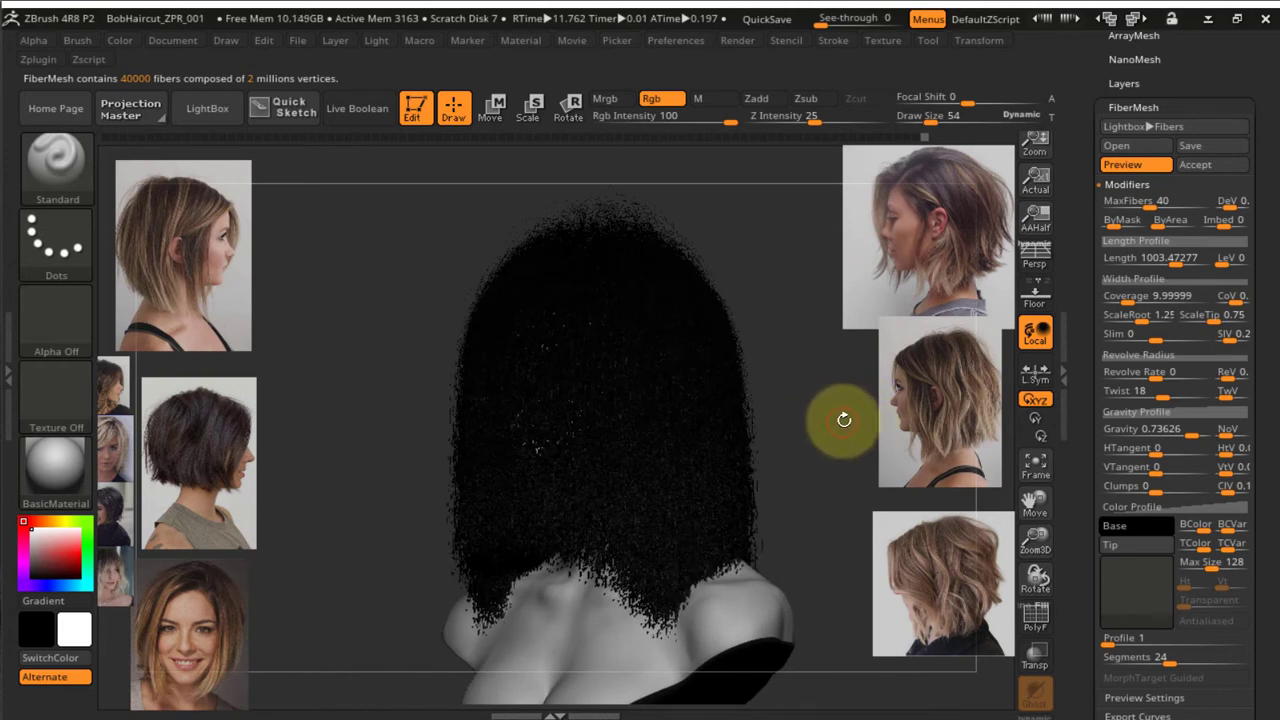
Reduce MaxFibers to about 10.87 and render the thinned hair
{"action": "left_click", "coordinate": [1158, 200]}
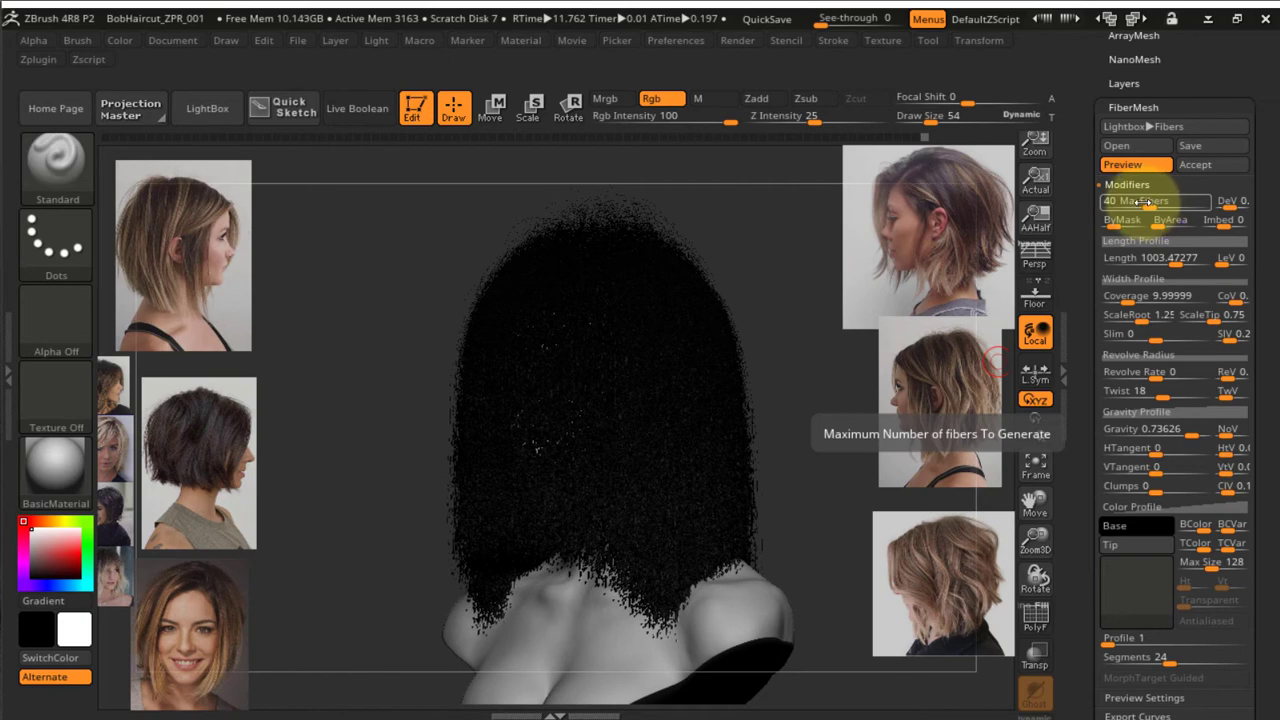
{"action": "left_click_drag", "start_coordinate": [1141, 201], "coordinate": [1137, 201]}
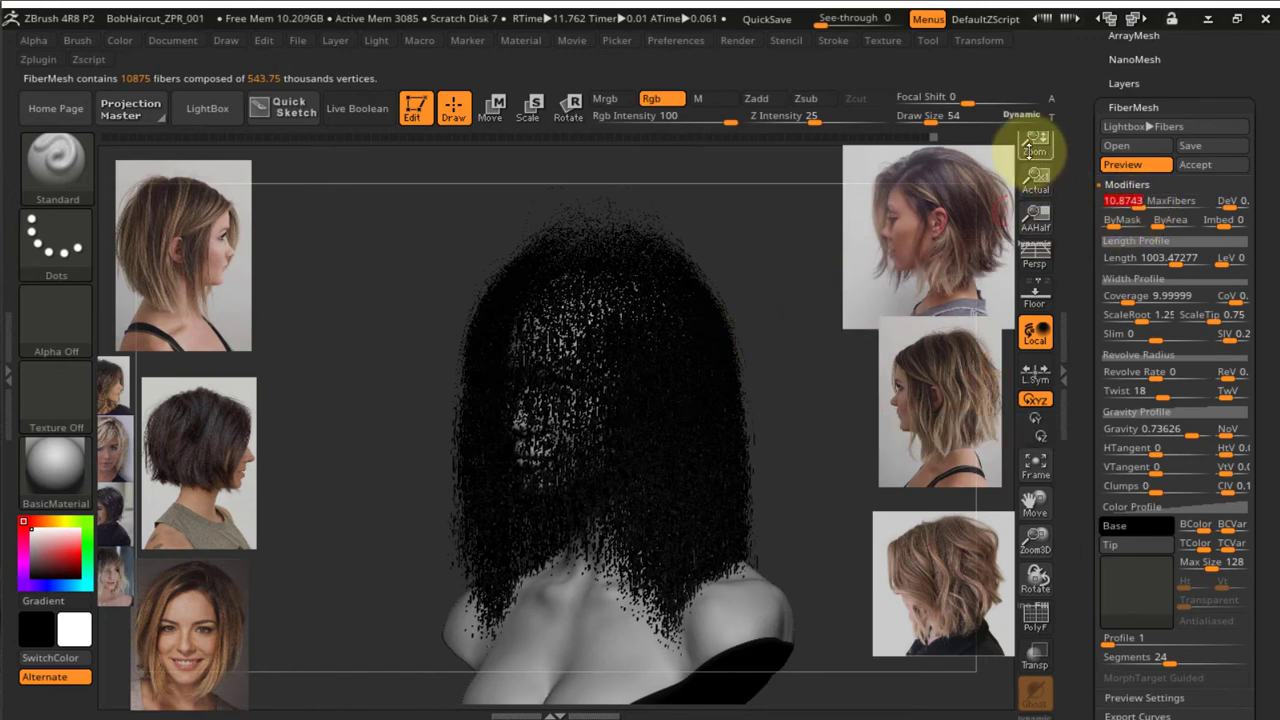
{"action": "key", "text": "shift+r"}
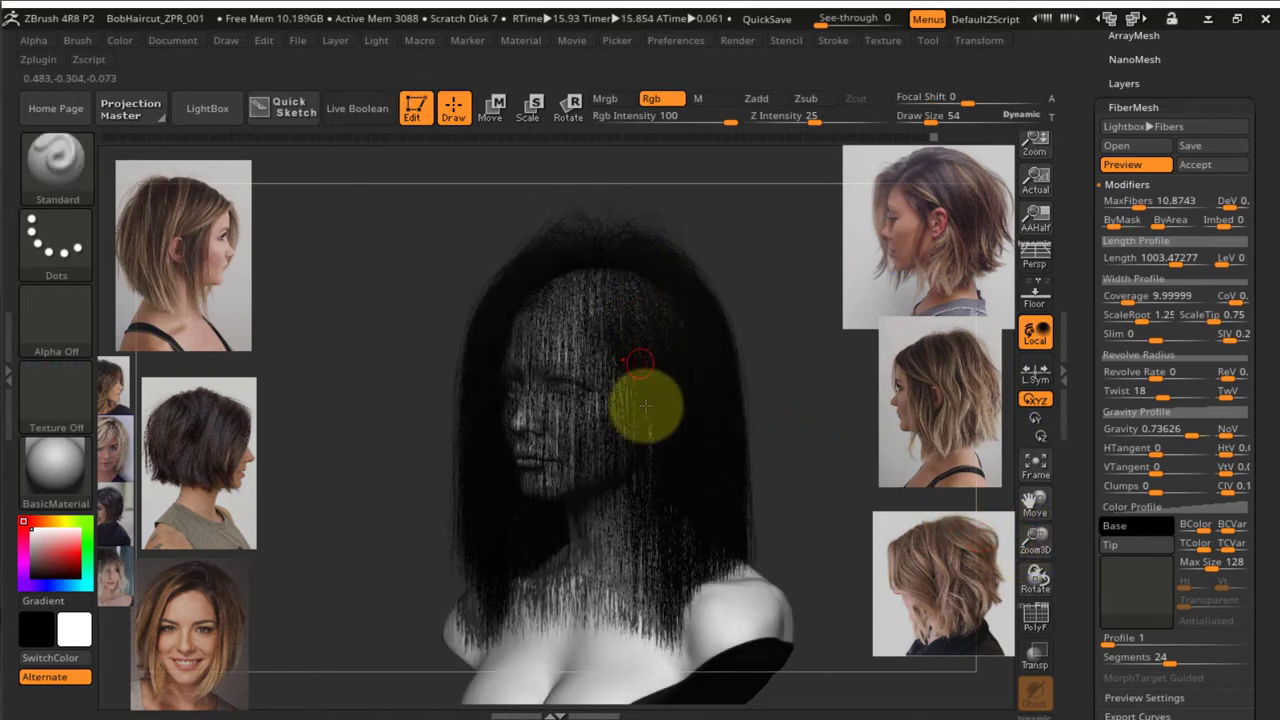
Raise the fiber width Coverage to about 122.75 and render the thicker strands
{"action": "left_click", "coordinate": [1170, 201]}
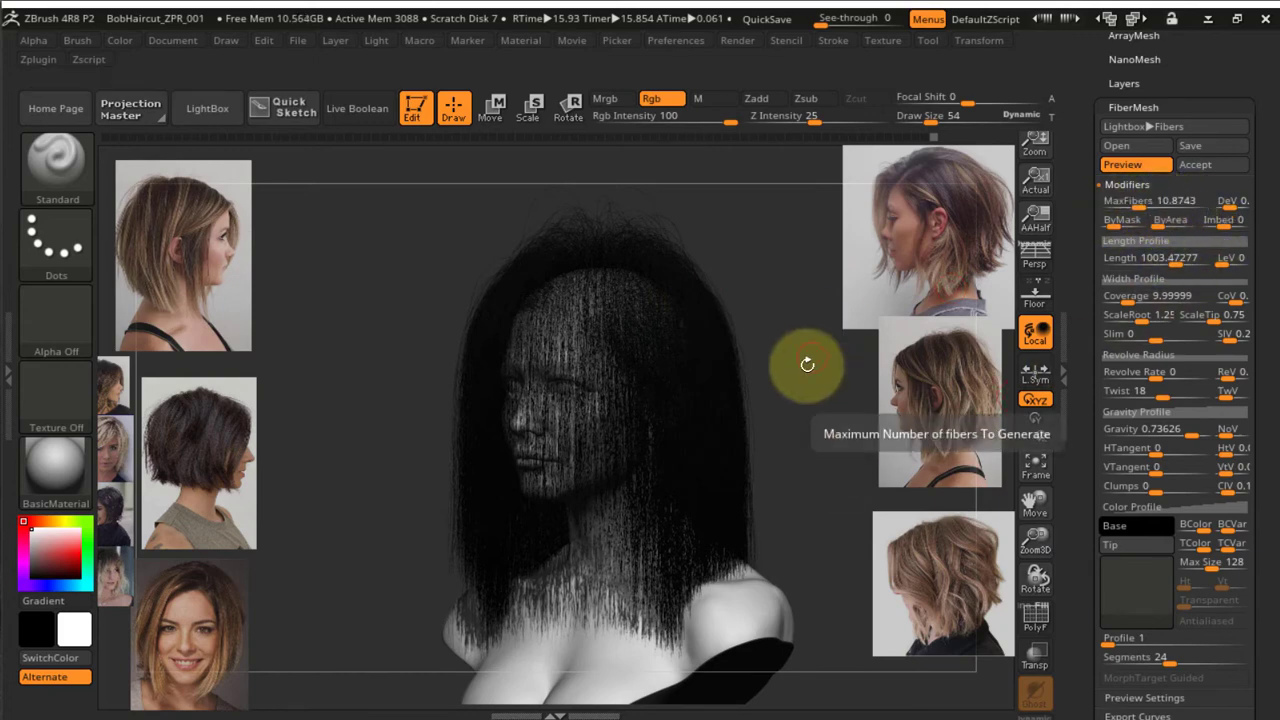
{"action": "left_click_drag", "start_coordinate": [797, 382], "coordinate": [829, 377]}
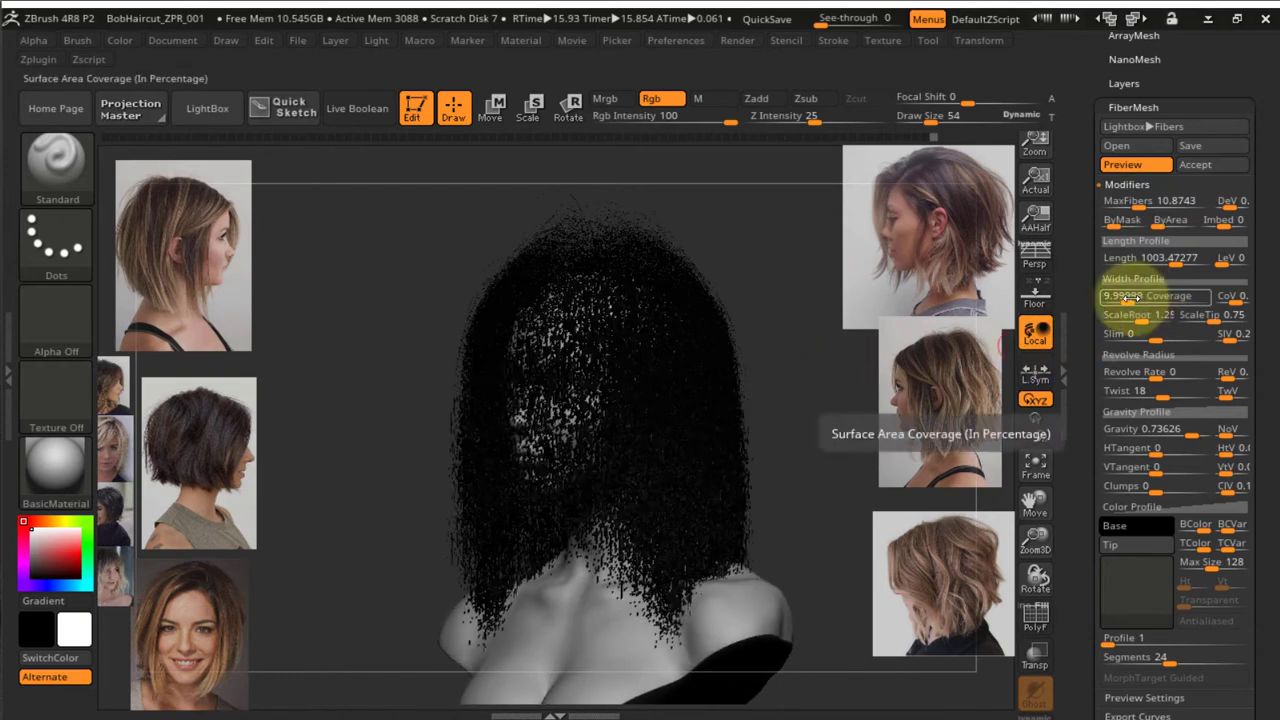
{"action": "left_click_drag", "start_coordinate": [1130, 297], "coordinate": [1160, 297]}
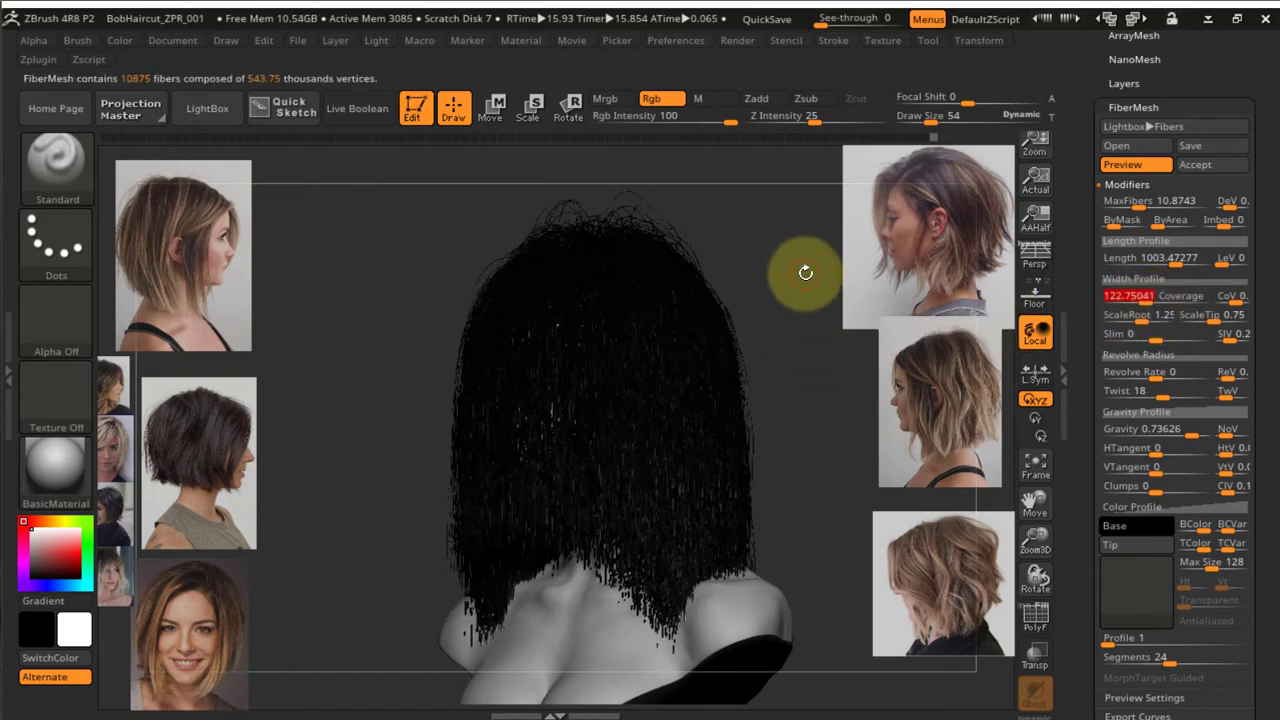
{"action": "key", "text": "shift+r"}
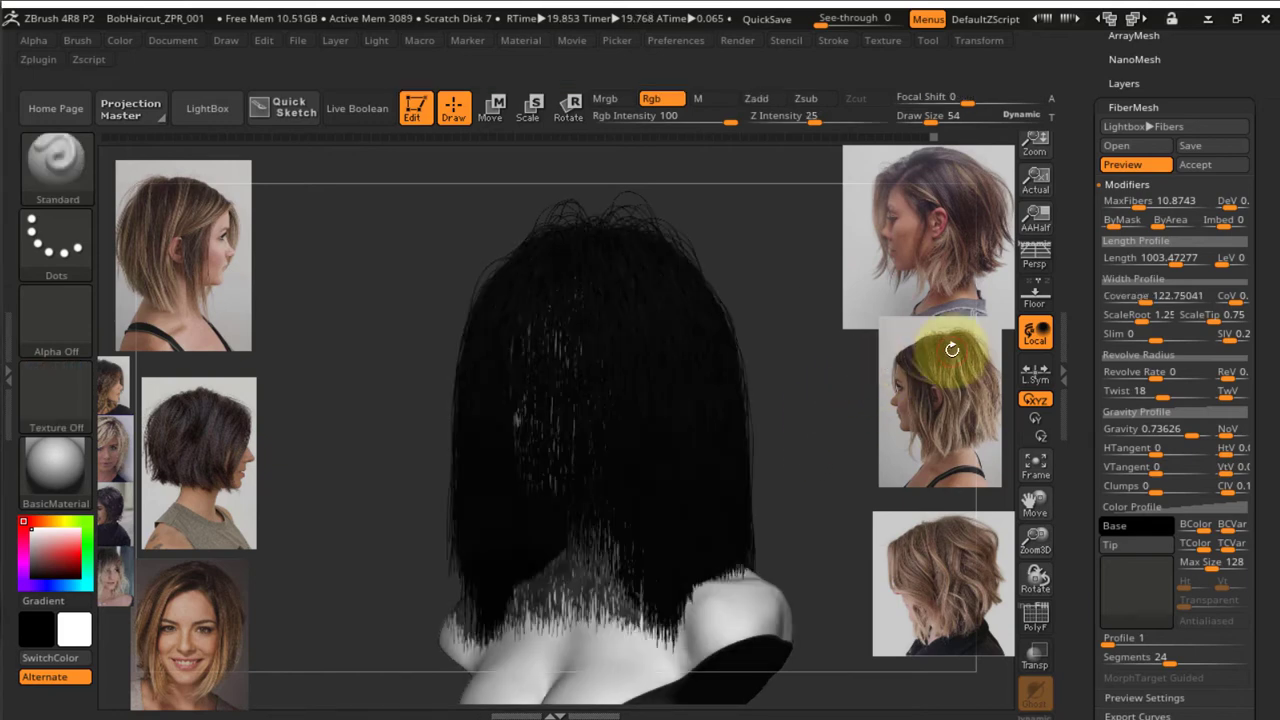
Set MaxFibers to 40 and Coverage to 20, and check the hair from the side
{"action": "left_click", "coordinate": [1180, 200]}
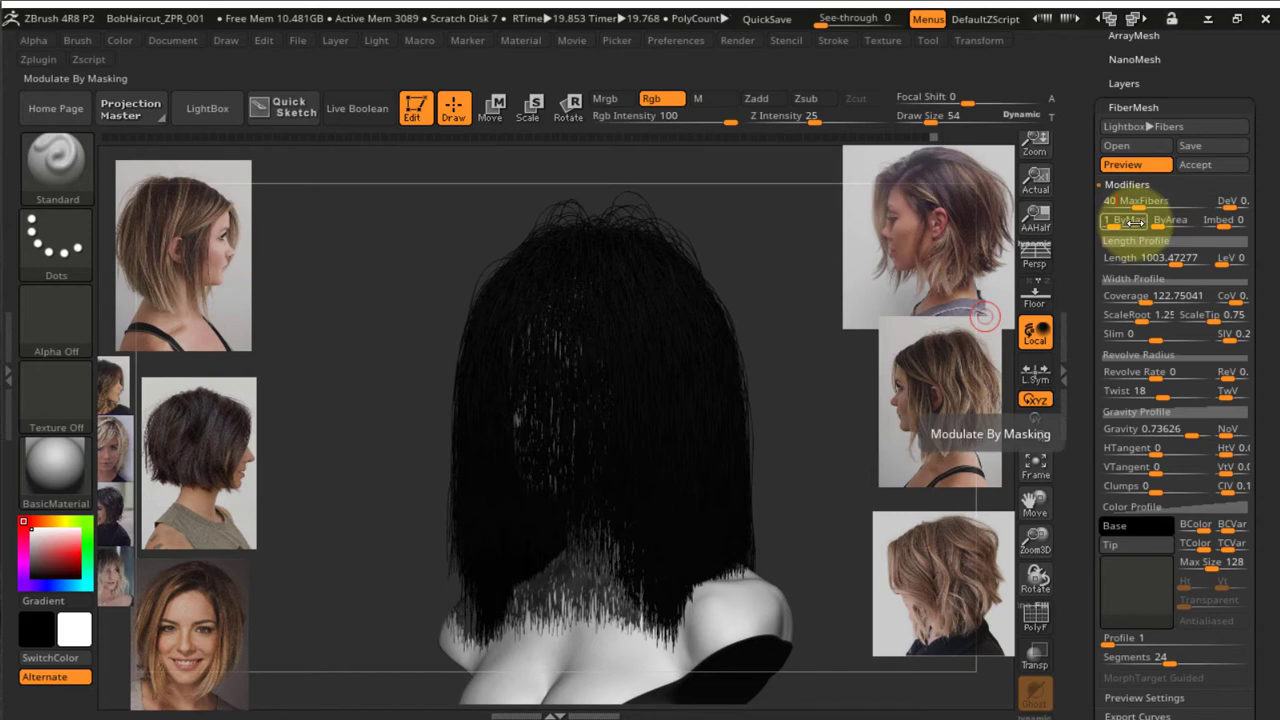
{"action": "key", "text": "Return"}
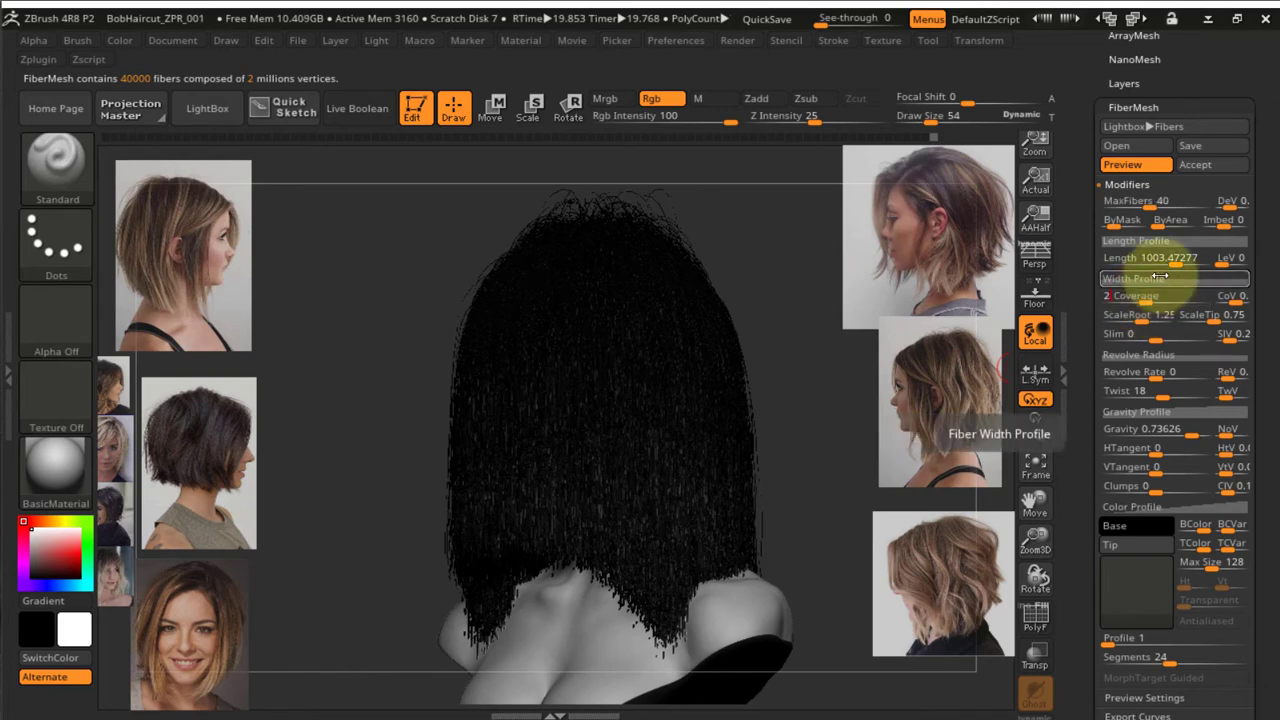
{"action": "type", "text": "0"}
{"action": "key", "text": "Return"}
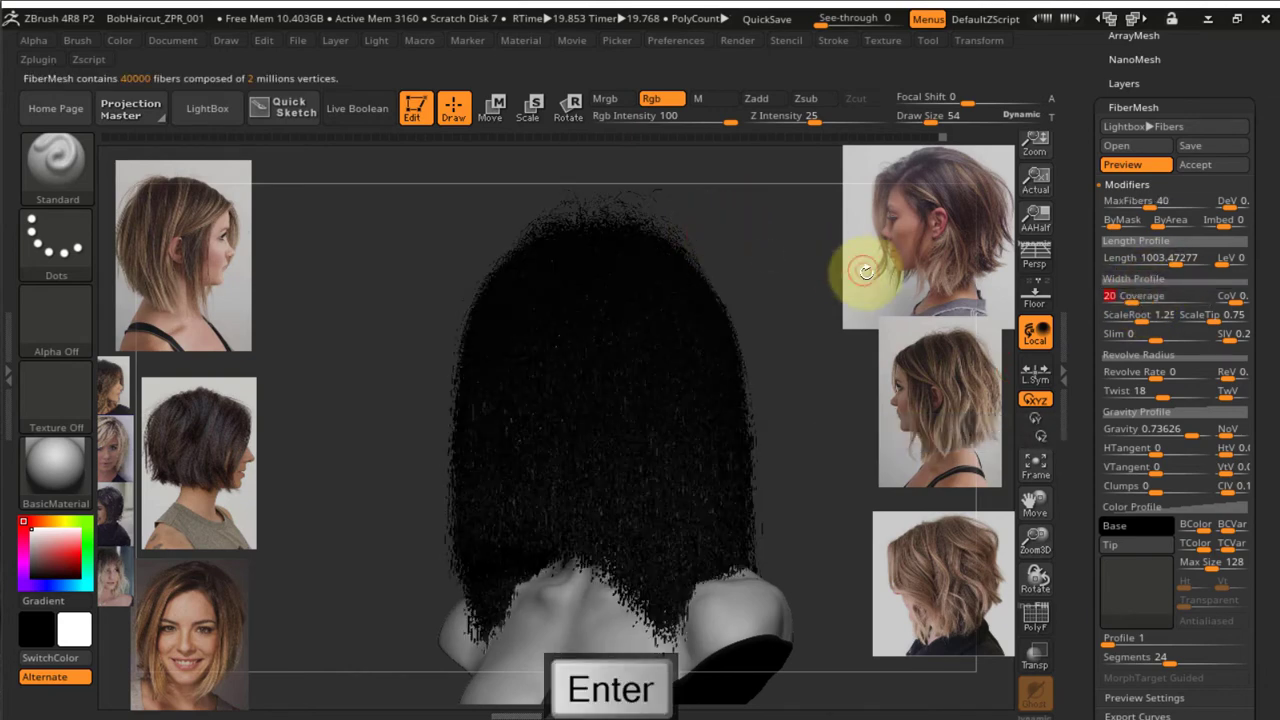
{"action": "left_click_drag", "start_coordinate": [786, 287], "coordinate": [803, 266]}
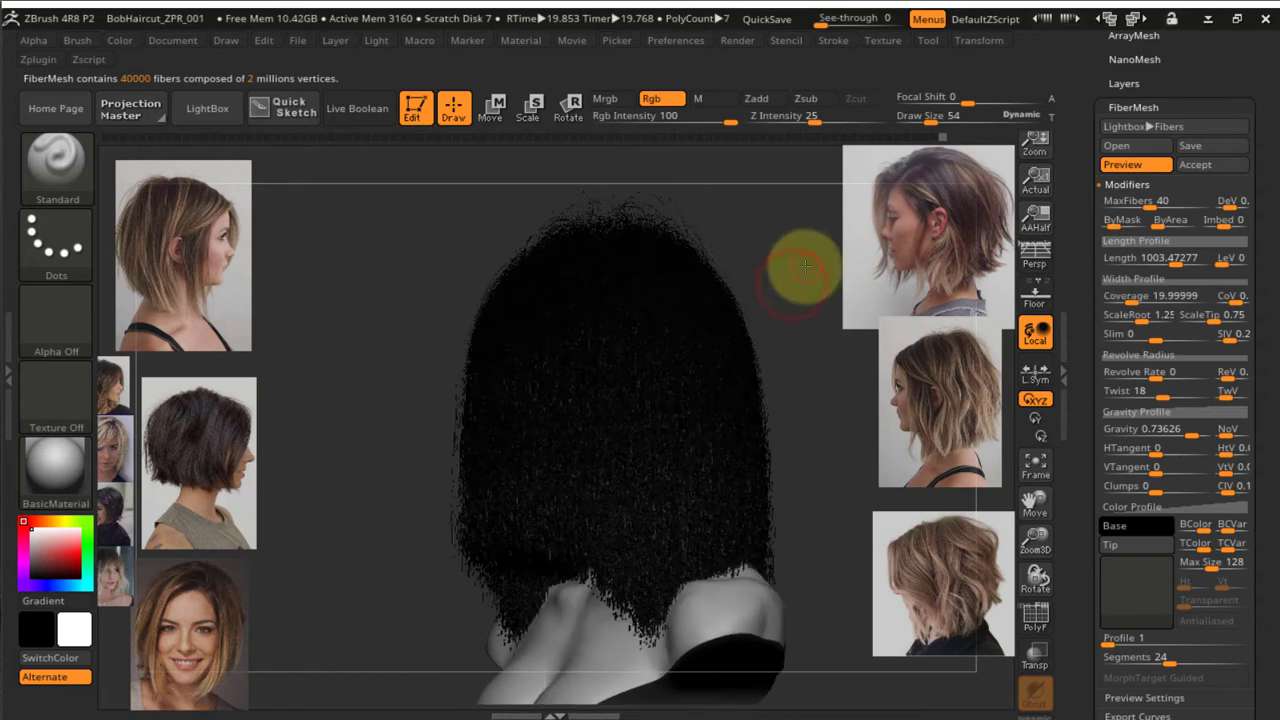
Set the fibers' base colour to a dark reddish brown, RGB 63, 33, 24
{"action": "left_click", "coordinate": [1134, 526]}
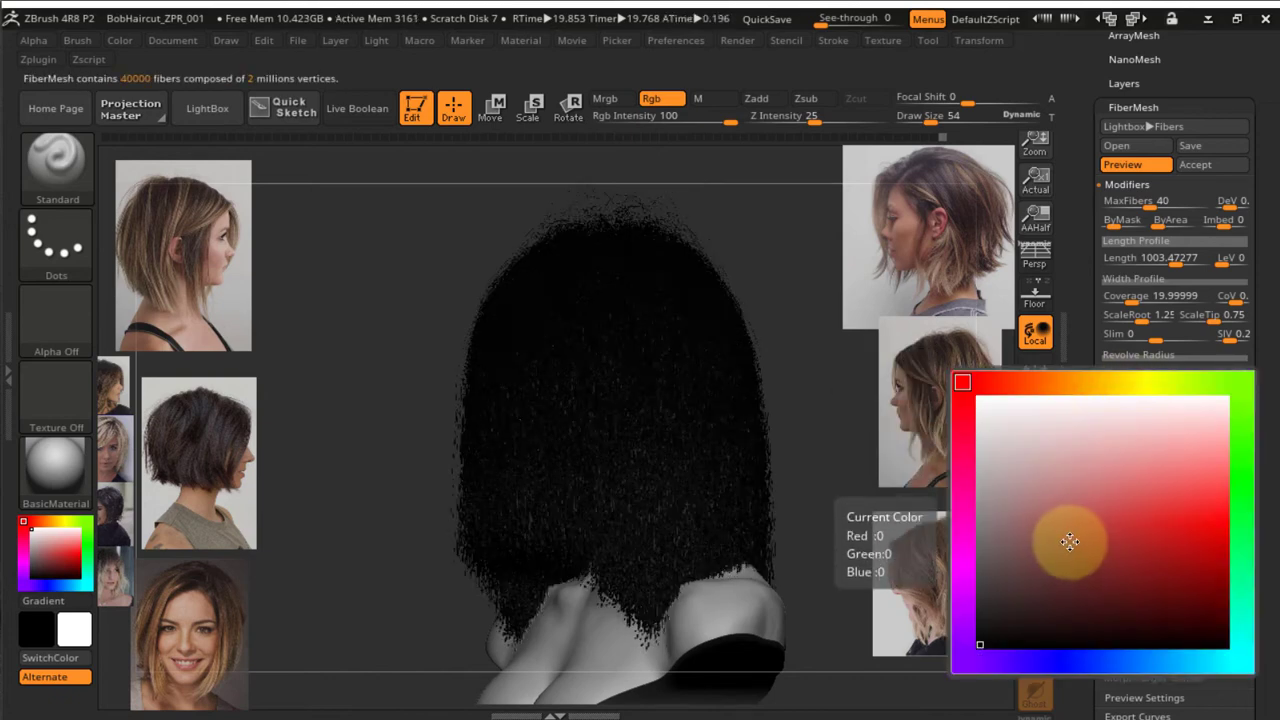
{"action": "left_click", "coordinate": [1027, 603]}
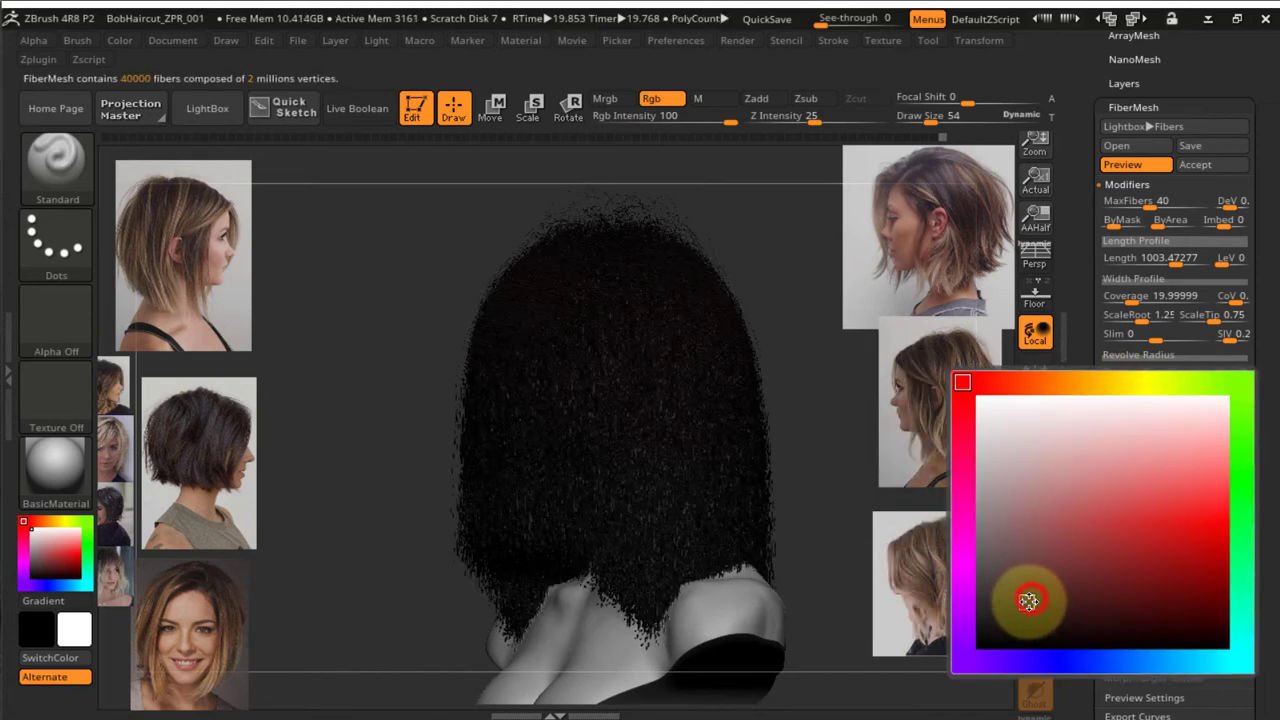
{"action": "left_click", "coordinate": [1012, 388]}
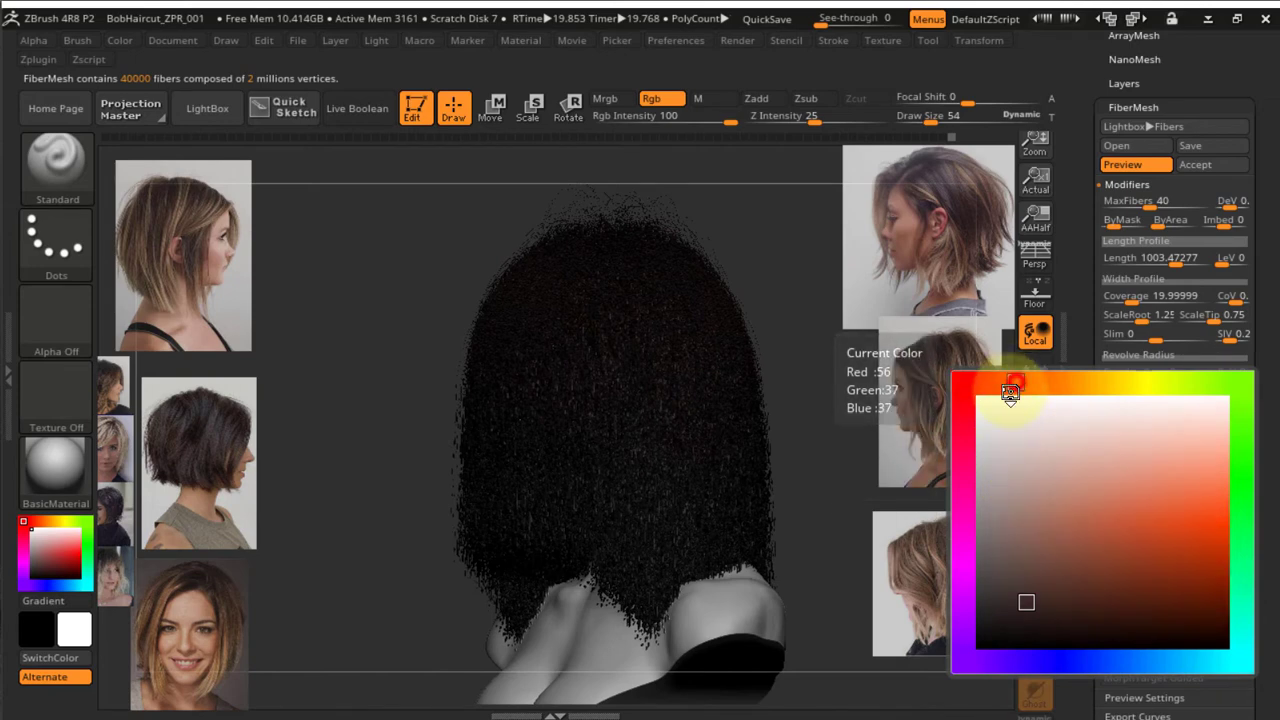
{"action": "left_click", "coordinate": [1063, 612]}
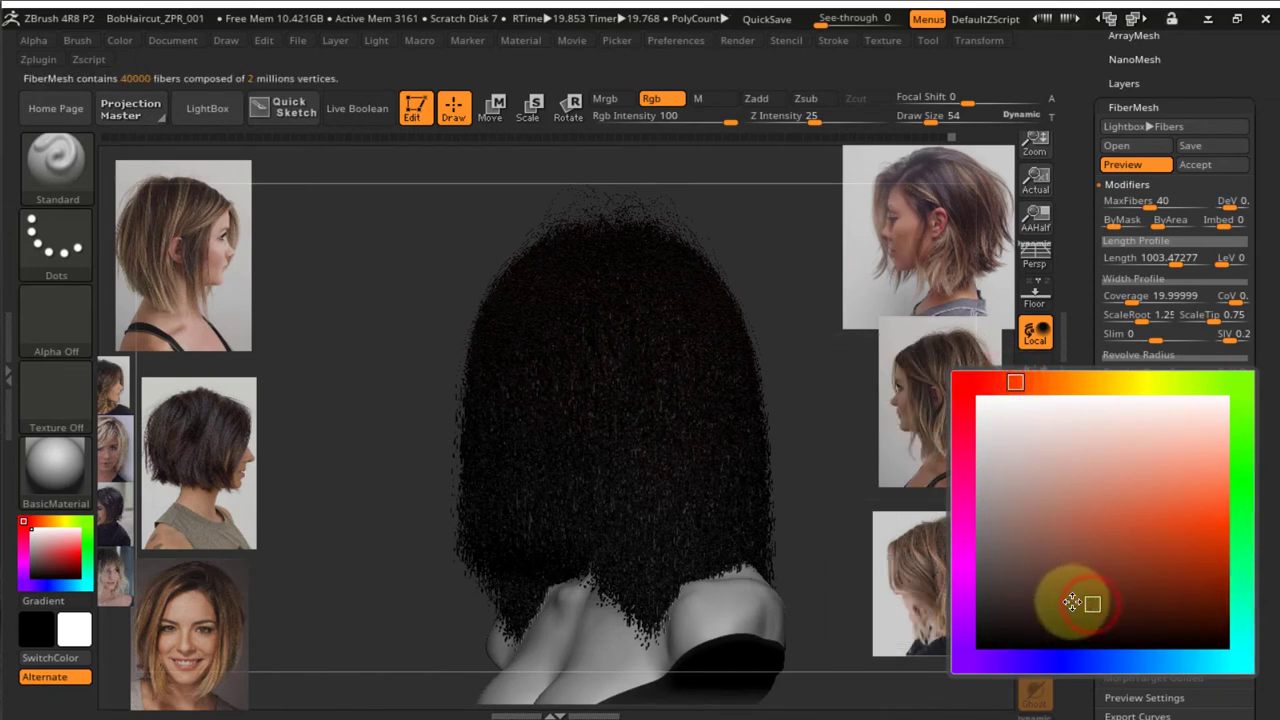
{"action": "left_click", "coordinate": [1088, 606]}
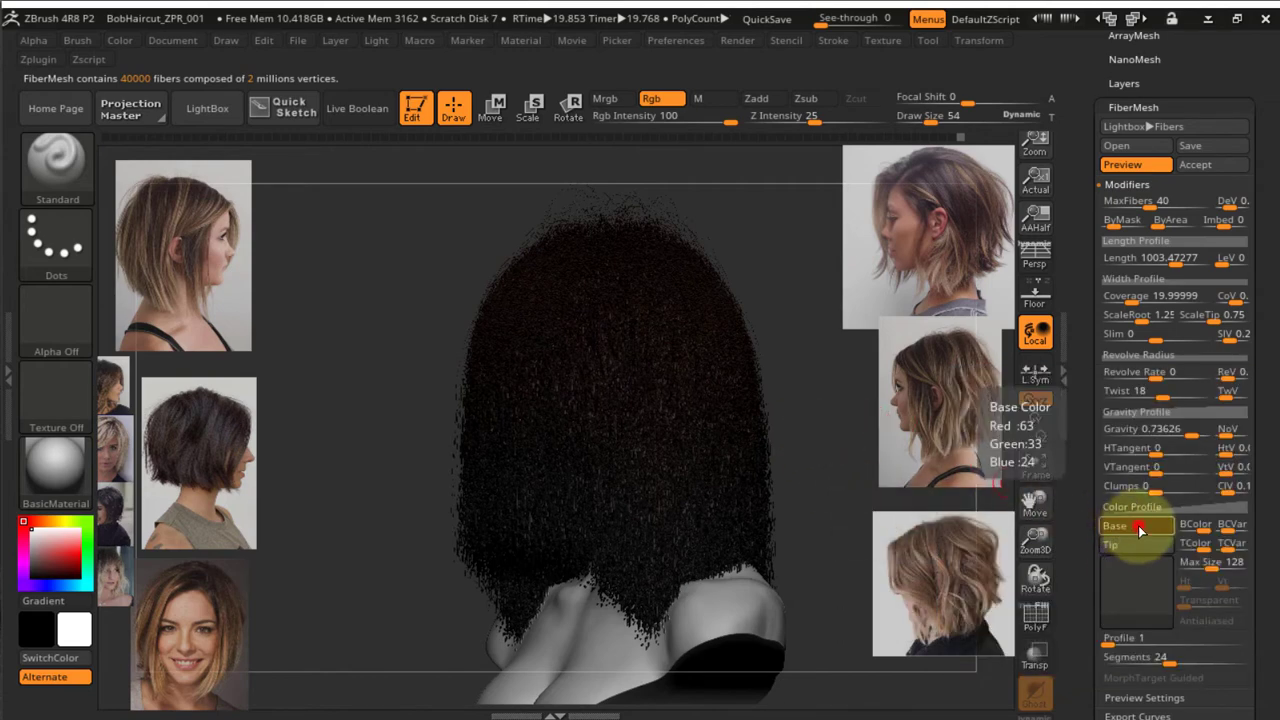
Darken the fibers' base colour and set the tip colour to a dark orange-brown
{"action": "left_click", "coordinate": [1137, 526]}
{"action": "left_click", "coordinate": [1067, 617]}
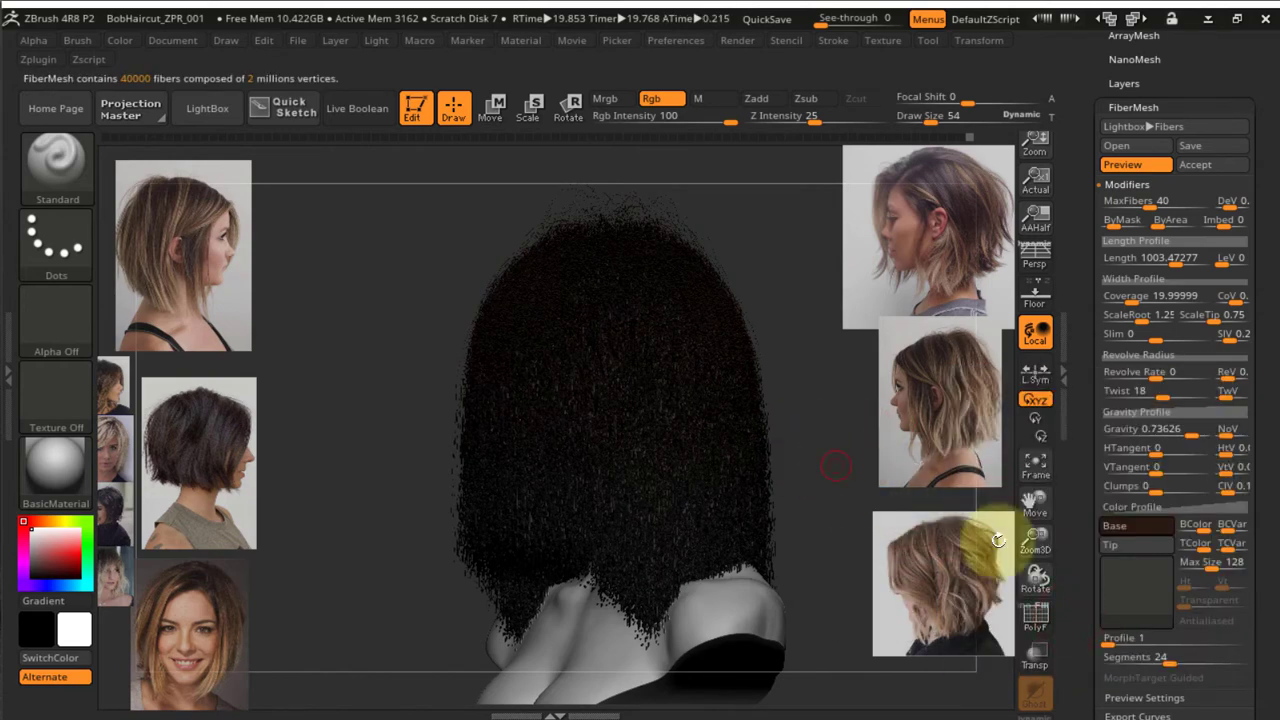
{"action": "left_click", "coordinate": [1128, 551]}
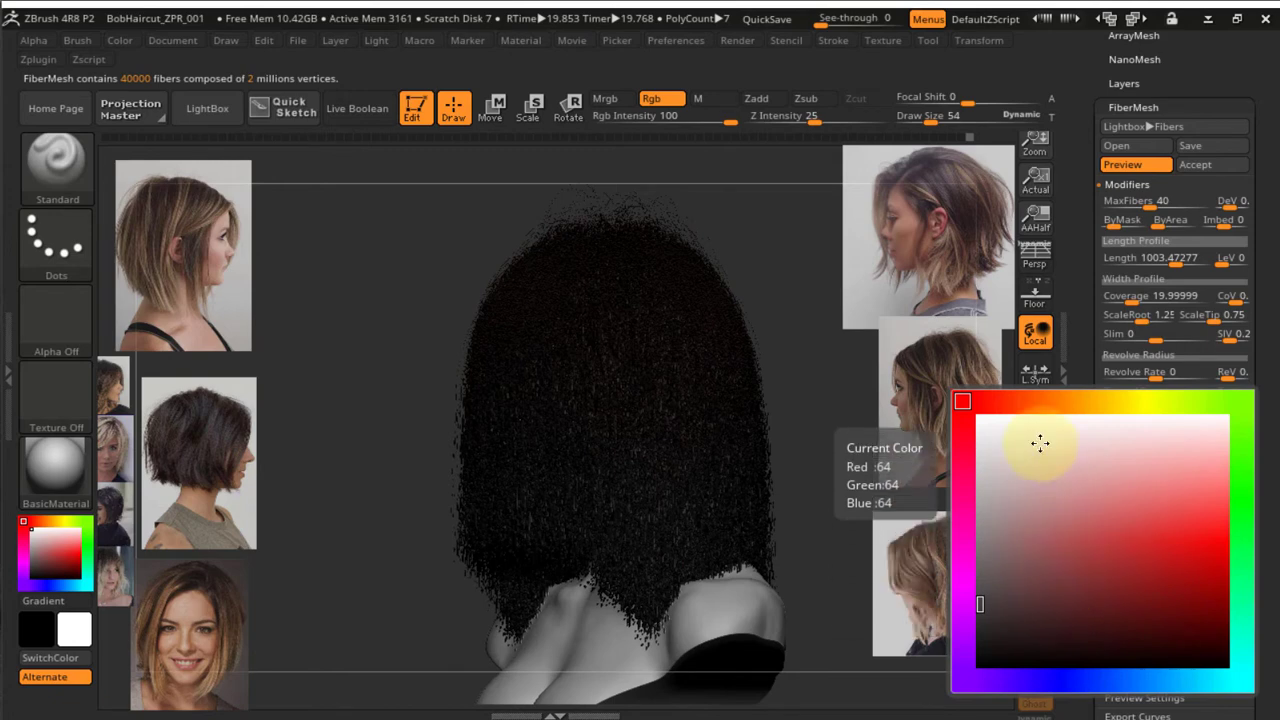
{"action": "left_click", "coordinate": [1054, 401]}
{"action": "left_click", "coordinate": [1068, 609]}
{"action": "left_click", "coordinate": [1039, 629]}
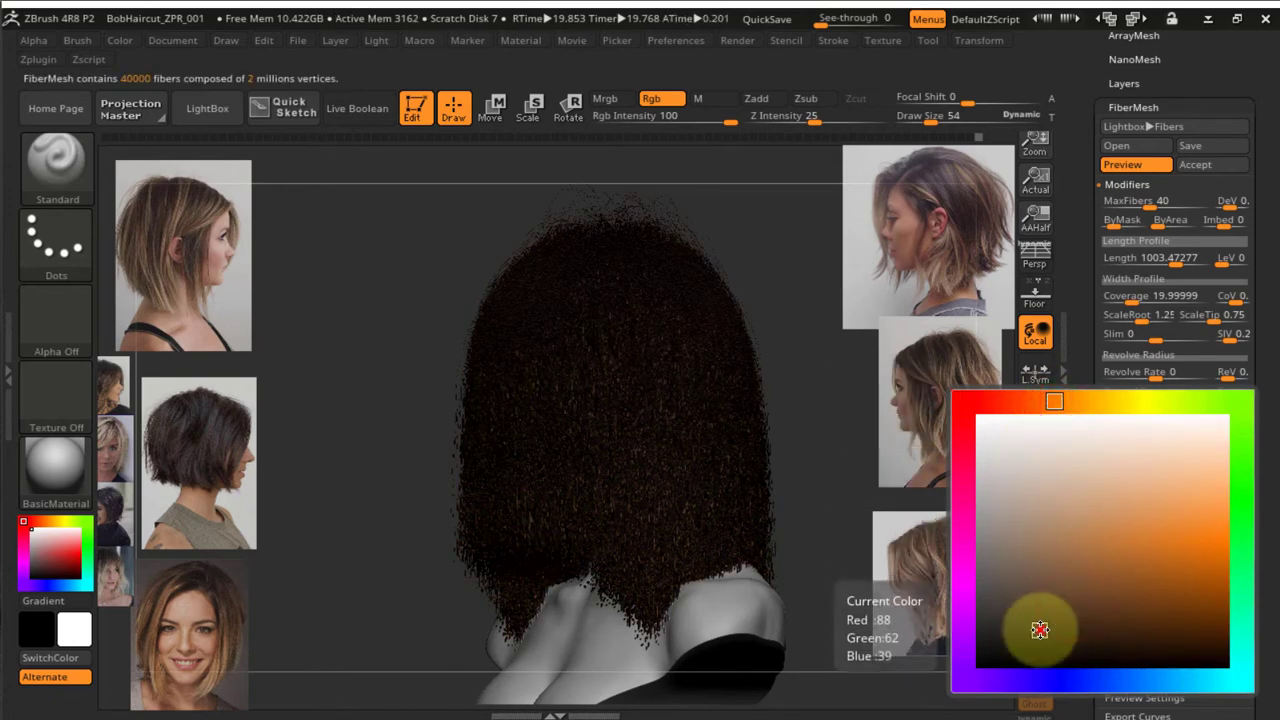
{"action": "left_click", "coordinate": [1083, 625]}
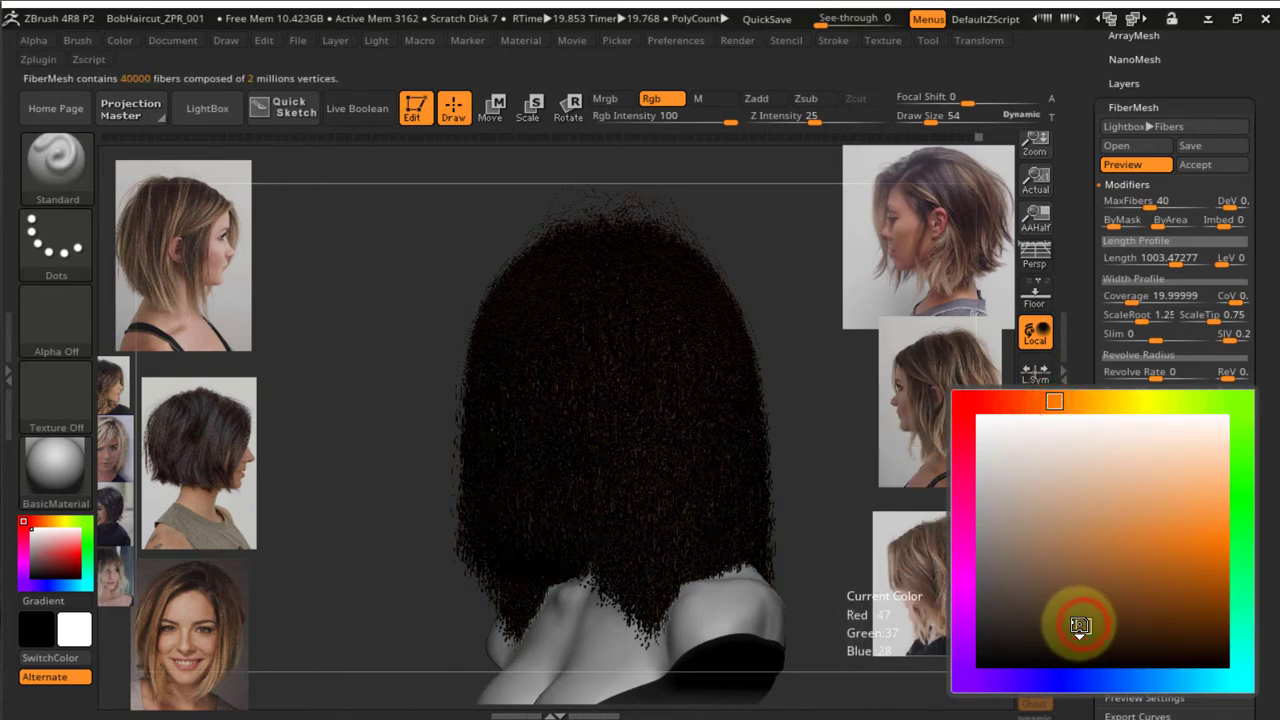
{"action": "left_click_drag", "start_coordinate": [809, 370], "coordinate": [805, 408]}
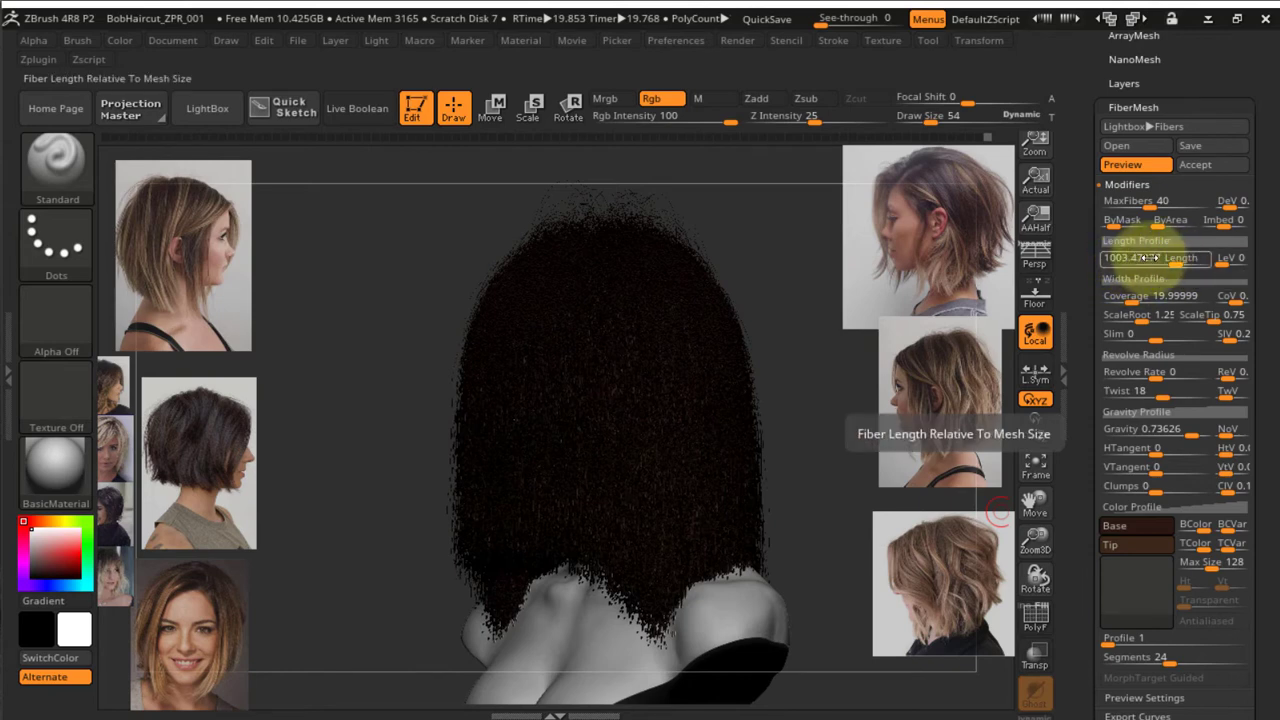
Accept the fiber preview as a new subtool with Fast Preview enabled and reduce its preview visibility to 16
{"action": "left_click", "coordinate": [1210, 166]}
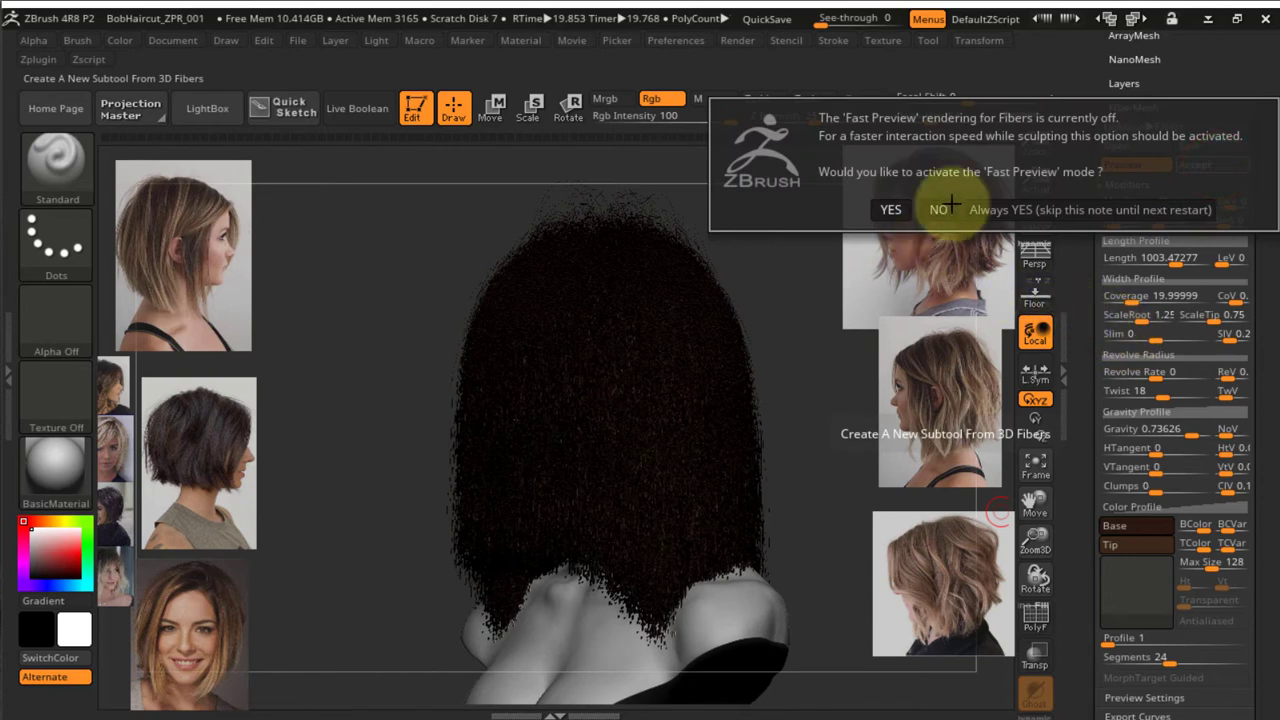
{"action": "left_click", "coordinate": [886, 211]}
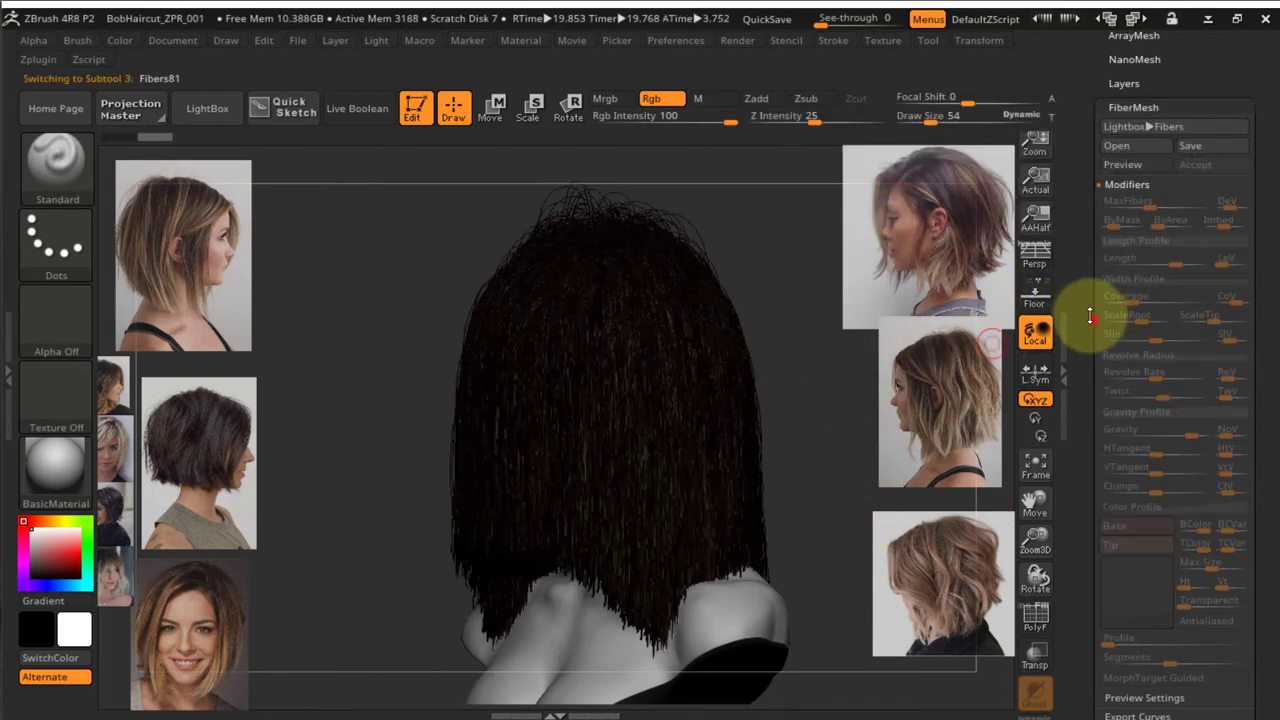
{"action": "left_click_drag", "start_coordinate": [1090, 316], "coordinate": [1114, 145]}
{"action": "left_click", "coordinate": [1142, 356]}
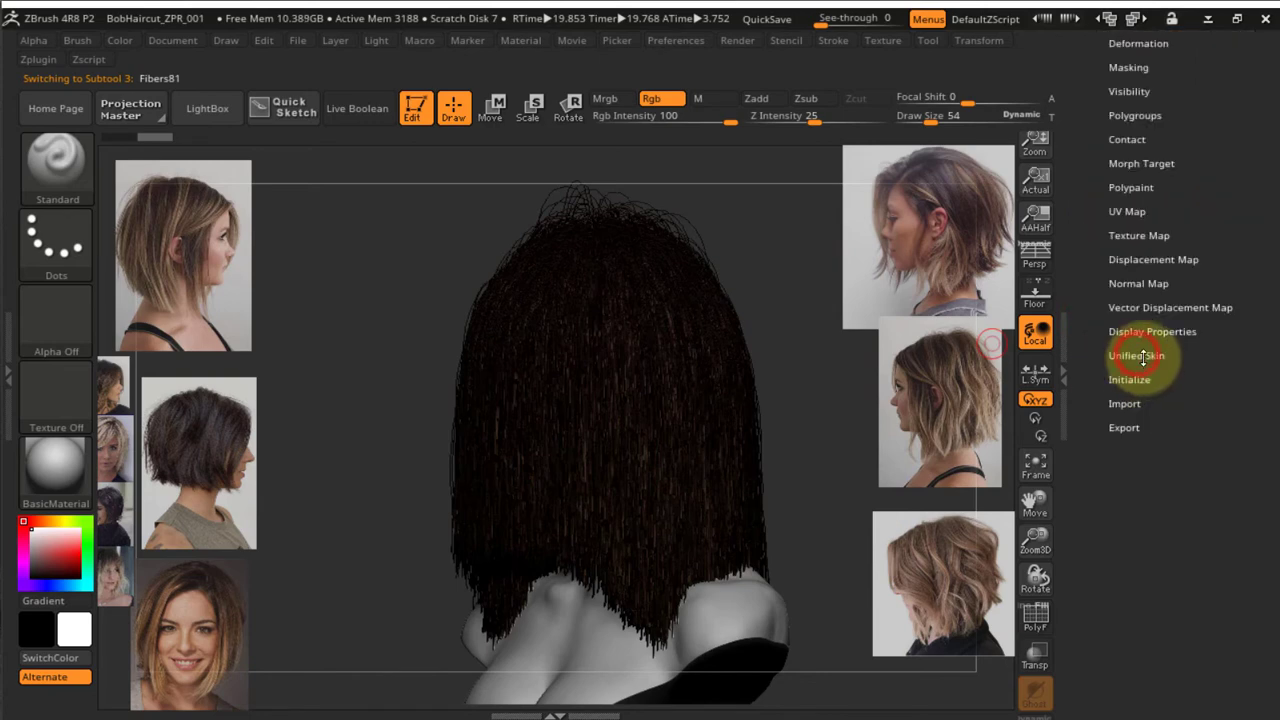
{"action": "left_click_drag", "start_coordinate": [1091, 300], "coordinate": [1088, 486]}
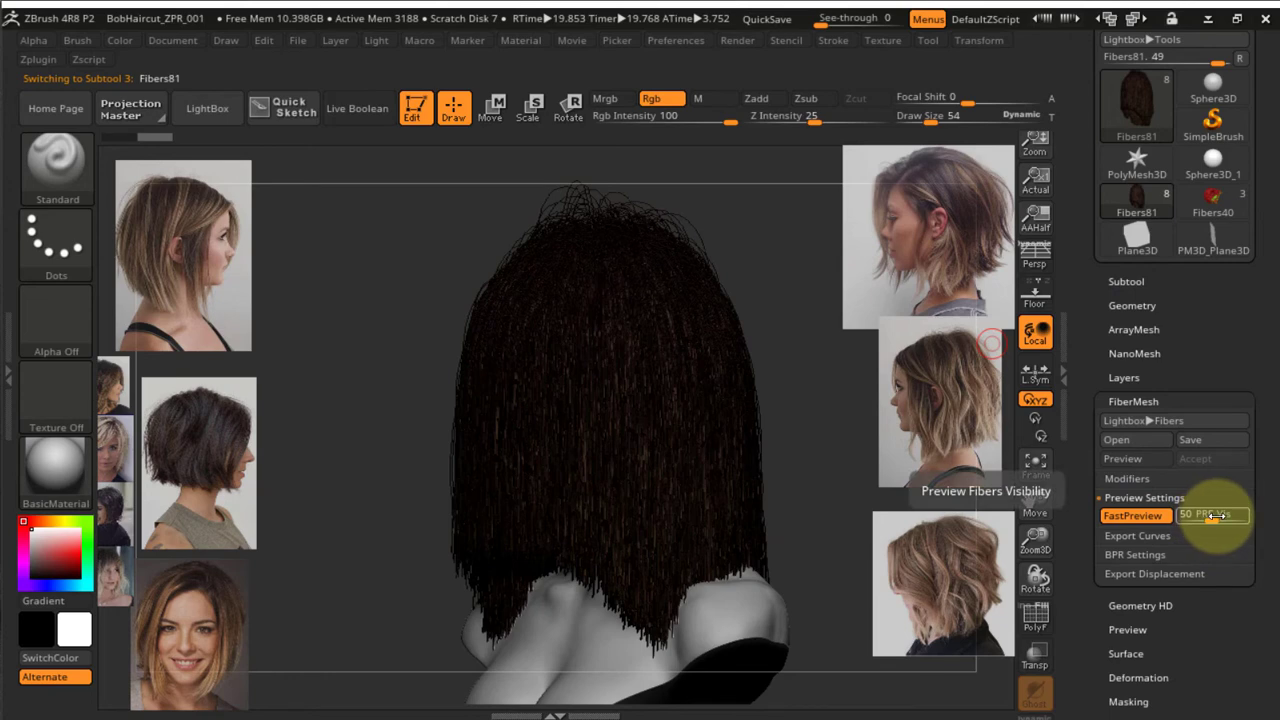
{"action": "mouse_move", "coordinate": [1214, 516]}
{"action": "left_mouse_down"}
{"action": "mouse_move", "coordinate": [1248, 521]}
{"action": "mouse_move", "coordinate": [1192, 524]}
{"action": "left_mouse_up"}
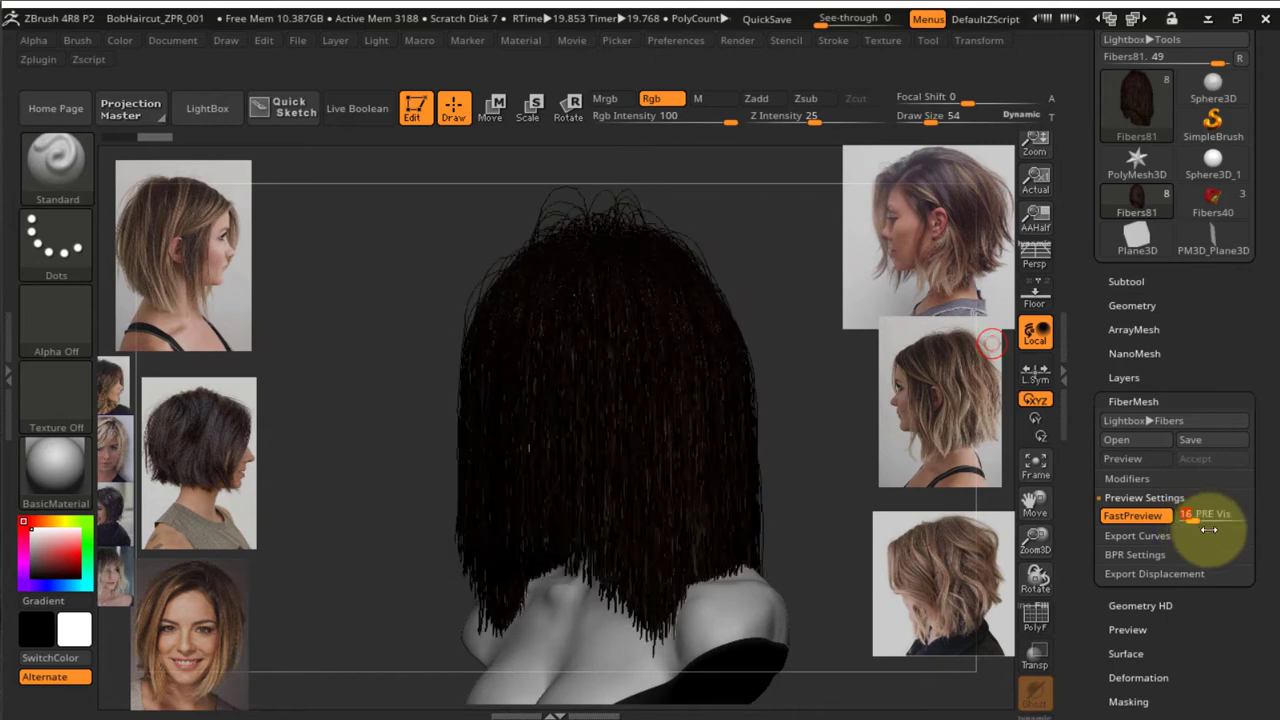
Turn on the polyframe display and inspect the fibers' polygroup colours up close
{"action": "key", "text": "shift+f"}
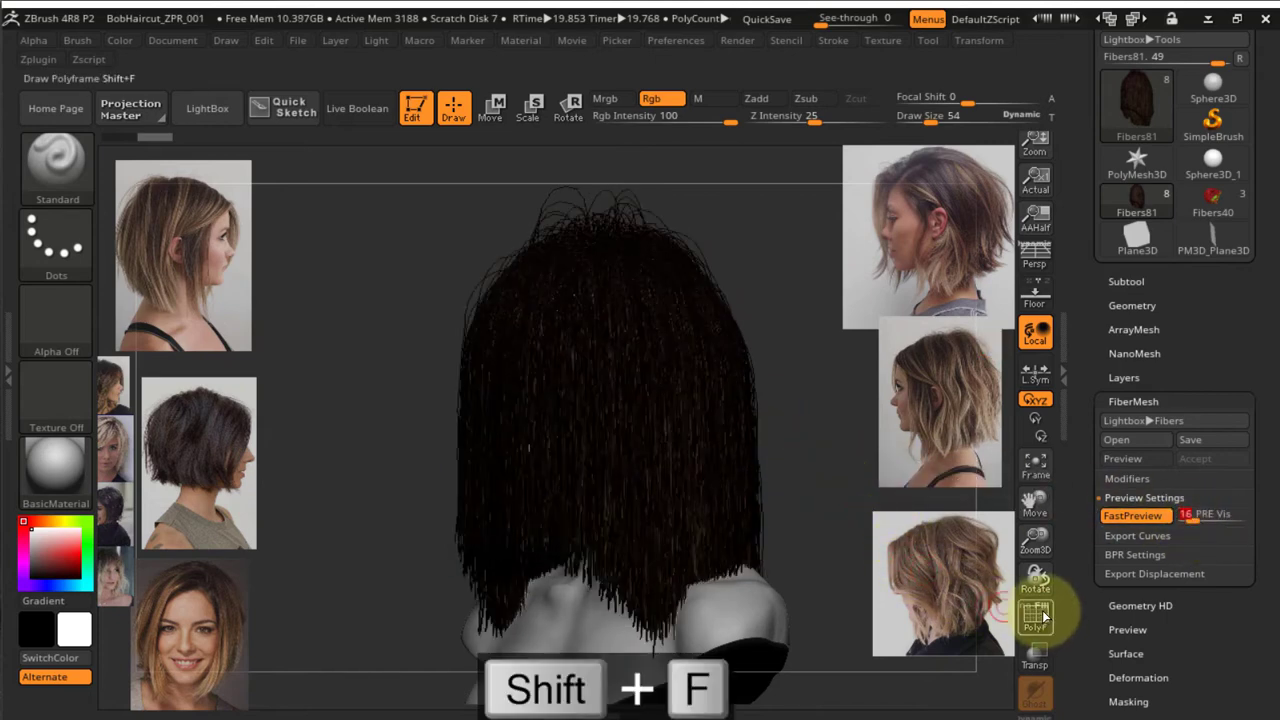
{"action": "left_click_drag", "start_coordinate": [816, 434], "coordinate": [822, 356]}
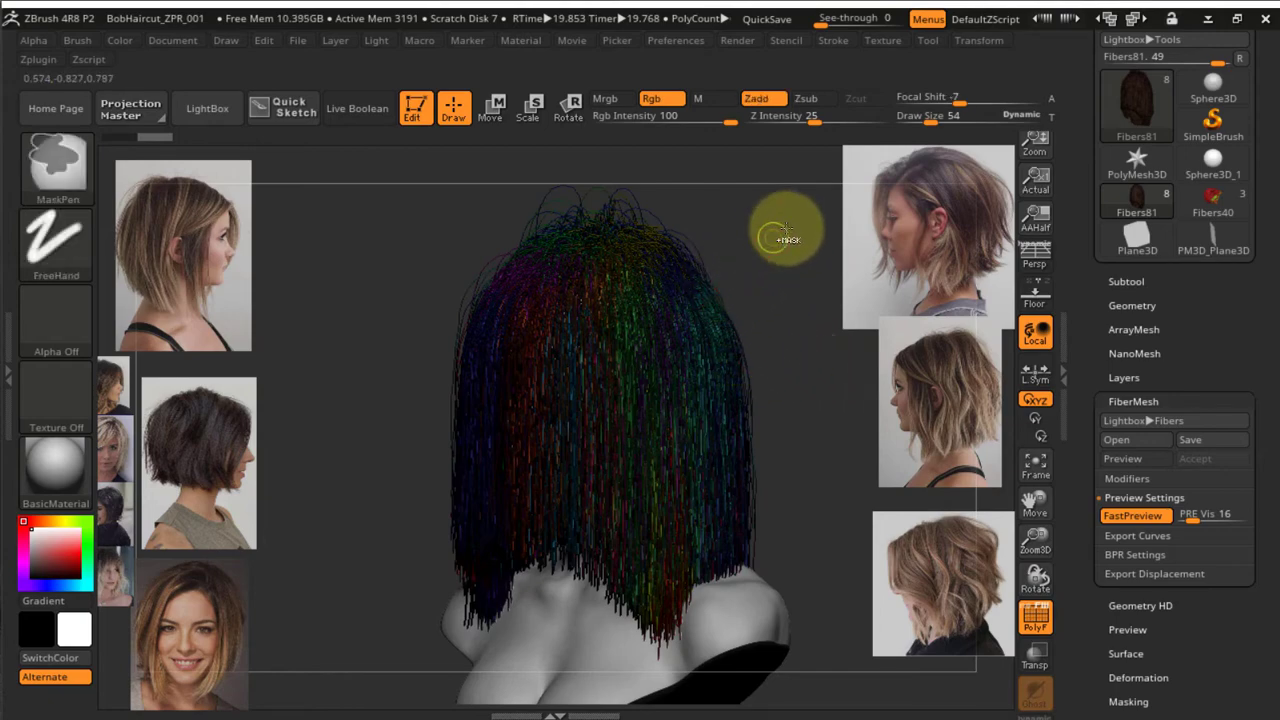
{"action": "right_click_drag", "start_coordinate": [786, 272], "coordinate": [766, 354], "text": "ctrl"}
{"action": "right_click_drag", "start_coordinate": [782, 234], "coordinate": [718, 364], "text": "alt"}
{"action": "right_click_drag", "start_coordinate": [749, 408], "coordinate": [761, 428], "text": "ctrl"}
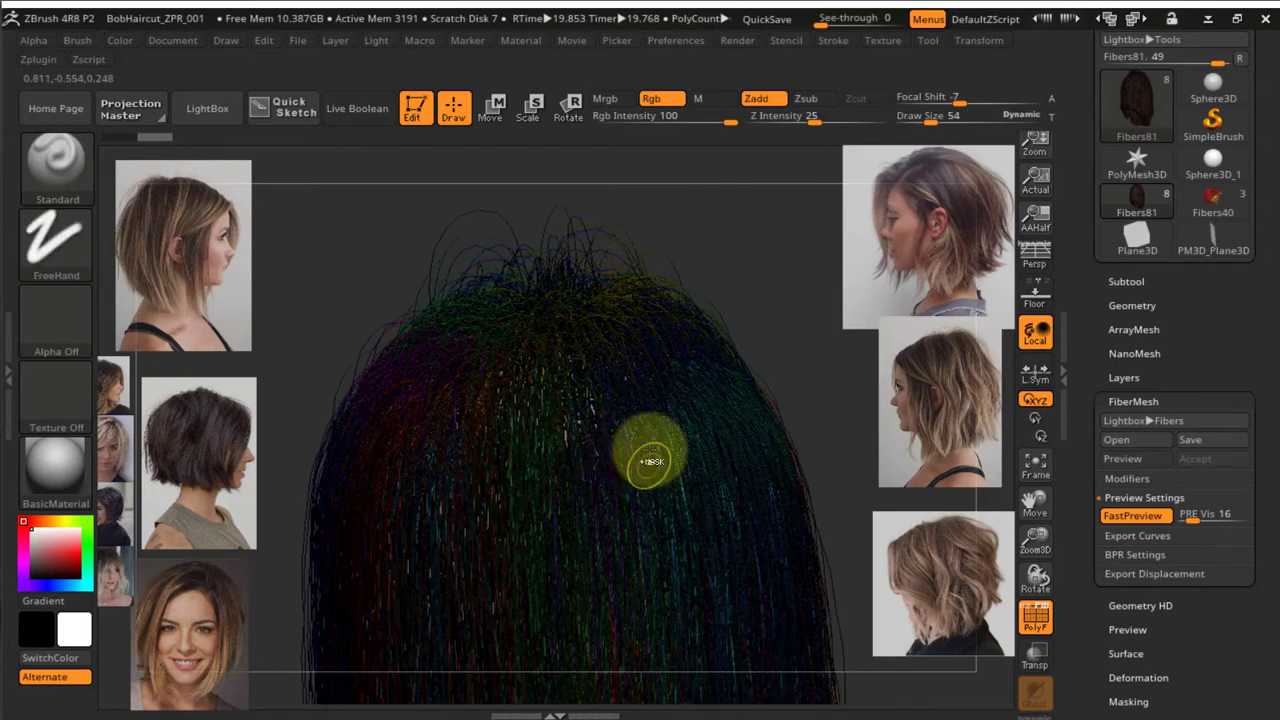
{"action": "right_click_drag", "start_coordinate": [645, 458], "coordinate": [629, 345], "text": "ctrl"}
{"action": "right_click_drag", "start_coordinate": [636, 298], "coordinate": [643, 376], "text": "ctrl"}
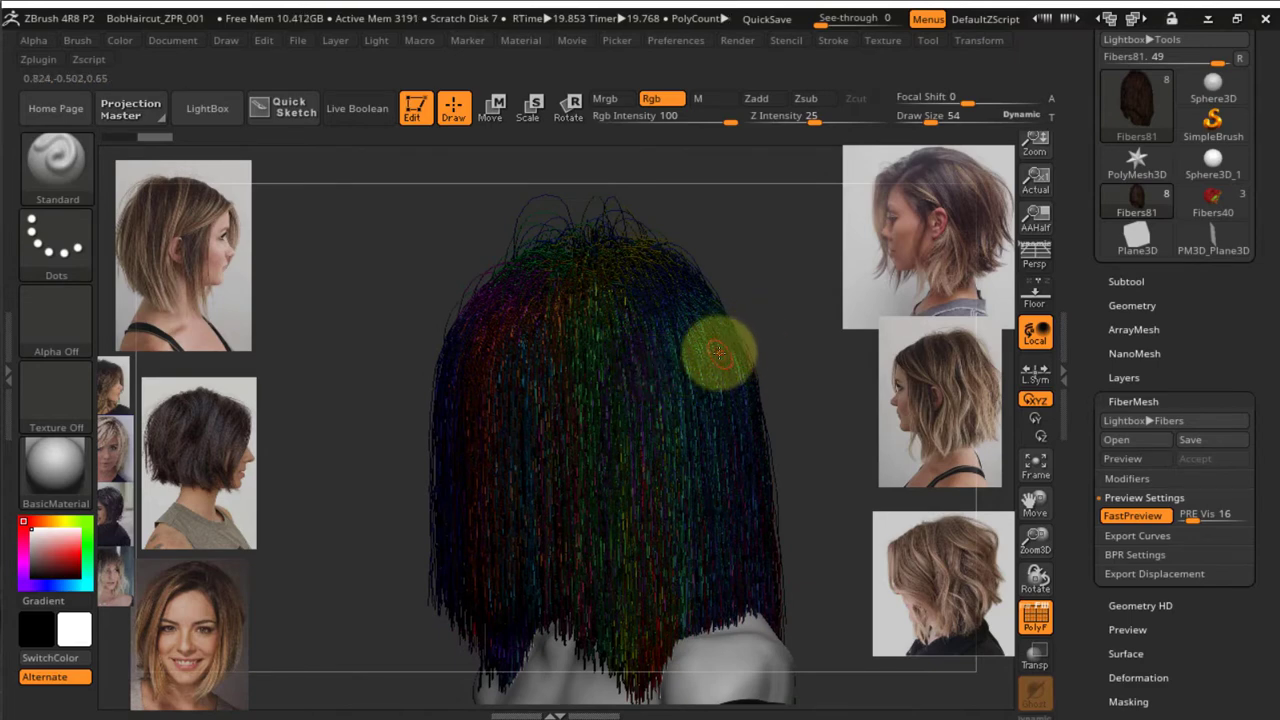
Isolate one polygroup of fibers at the back of the head, inspect it, and show all fibers again
{"action": "key", "text": "ctrl+shift"}
{"action": "left_click", "coordinate": [648, 342], "text": "ctrl+shift"}
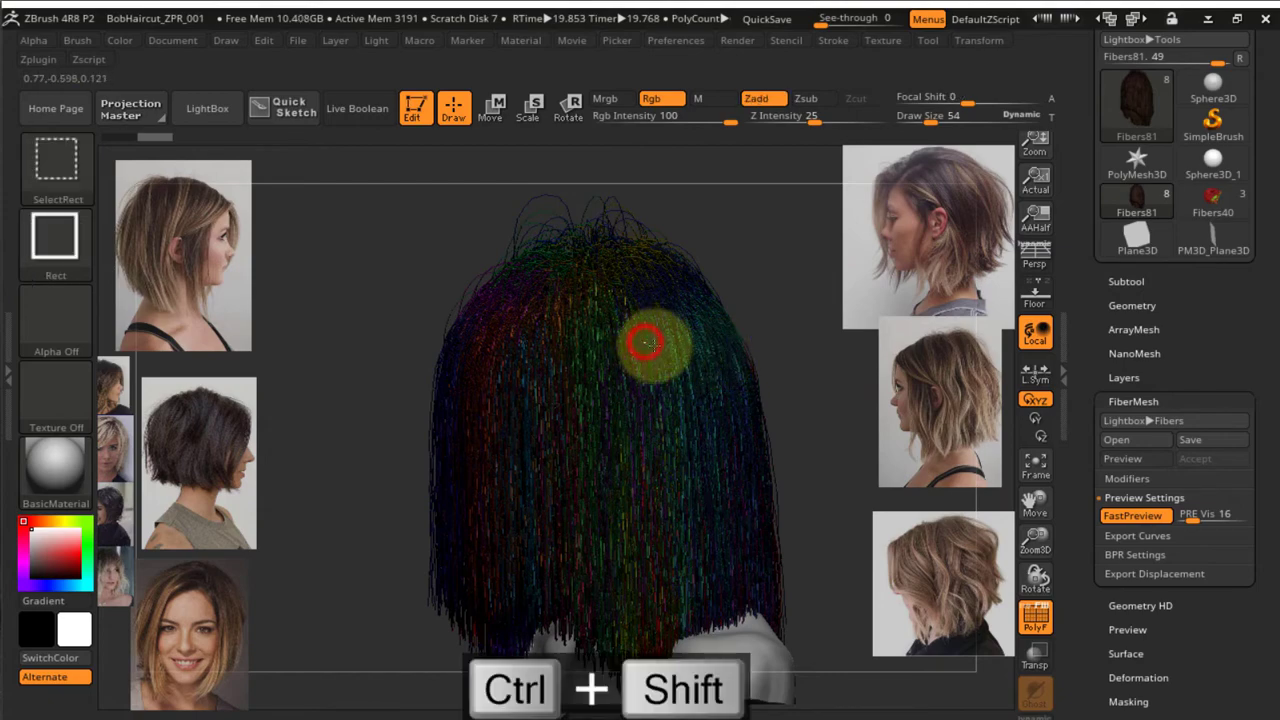
{"action": "left_click_drag", "start_coordinate": [784, 347], "coordinate": [754, 377]}
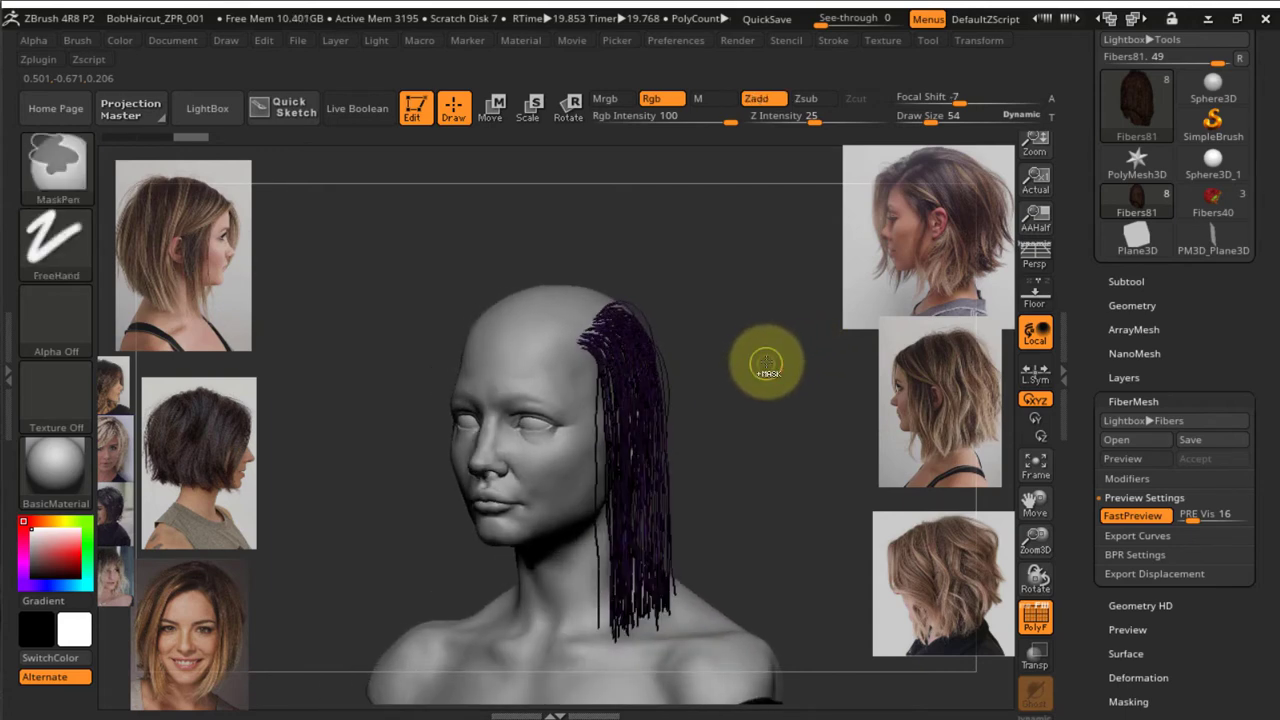
{"action": "left_click", "coordinate": [771, 346], "text": "ctrl+shift"}
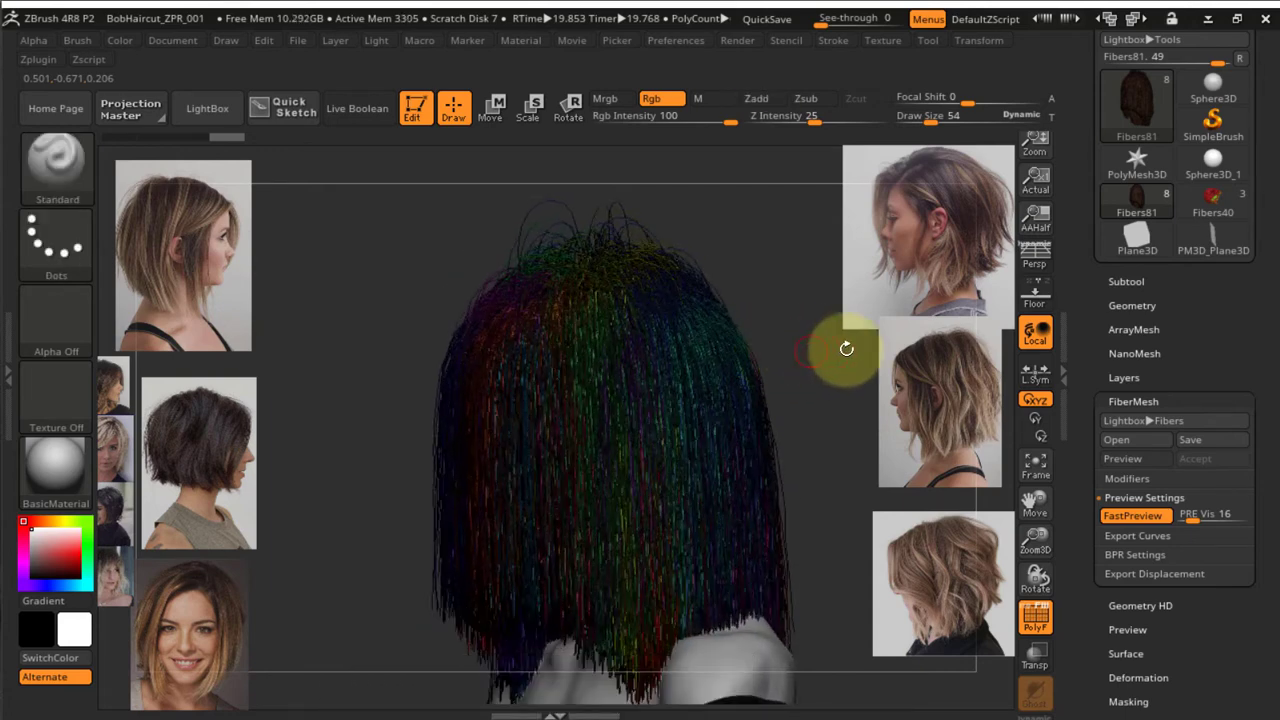
Open the subtool list and examine the new fibers subtool and the Wig subtool
{"action": "left_click", "coordinate": [1128, 284]}
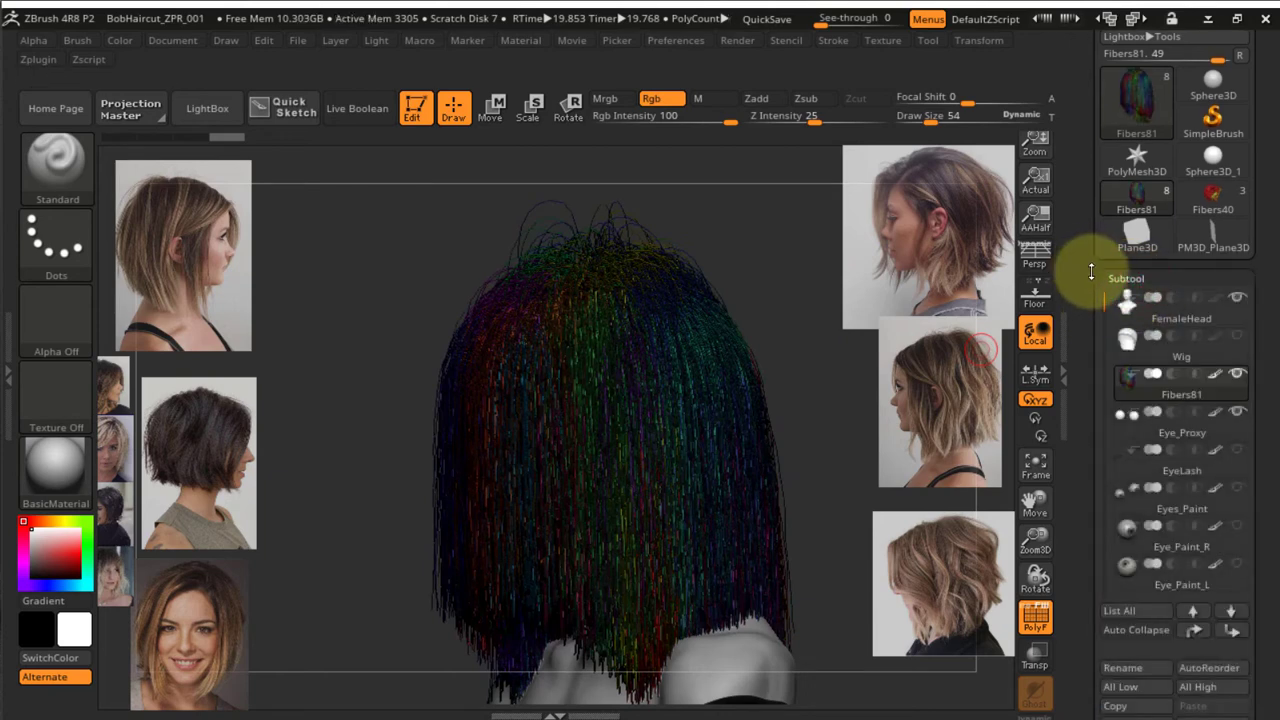
{"action": "mouse_move", "coordinate": [1133, 365]}
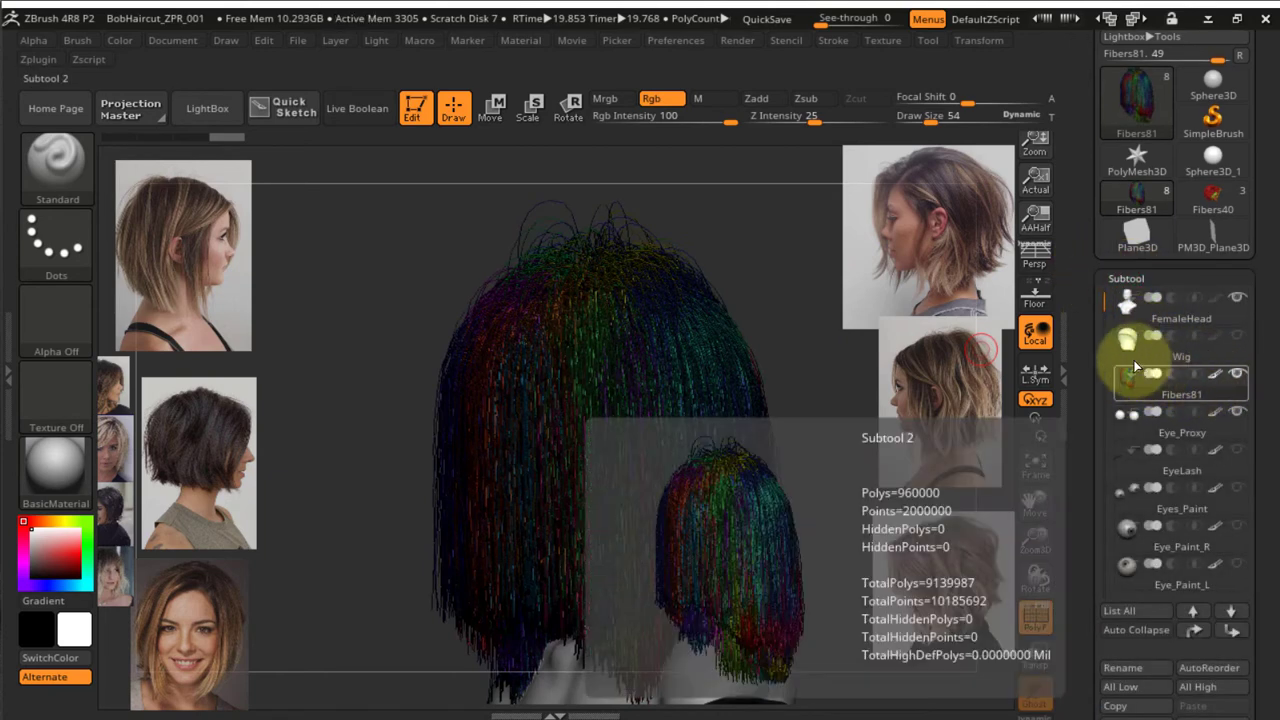
{"action": "mouse_move", "coordinate": [1201, 354]}
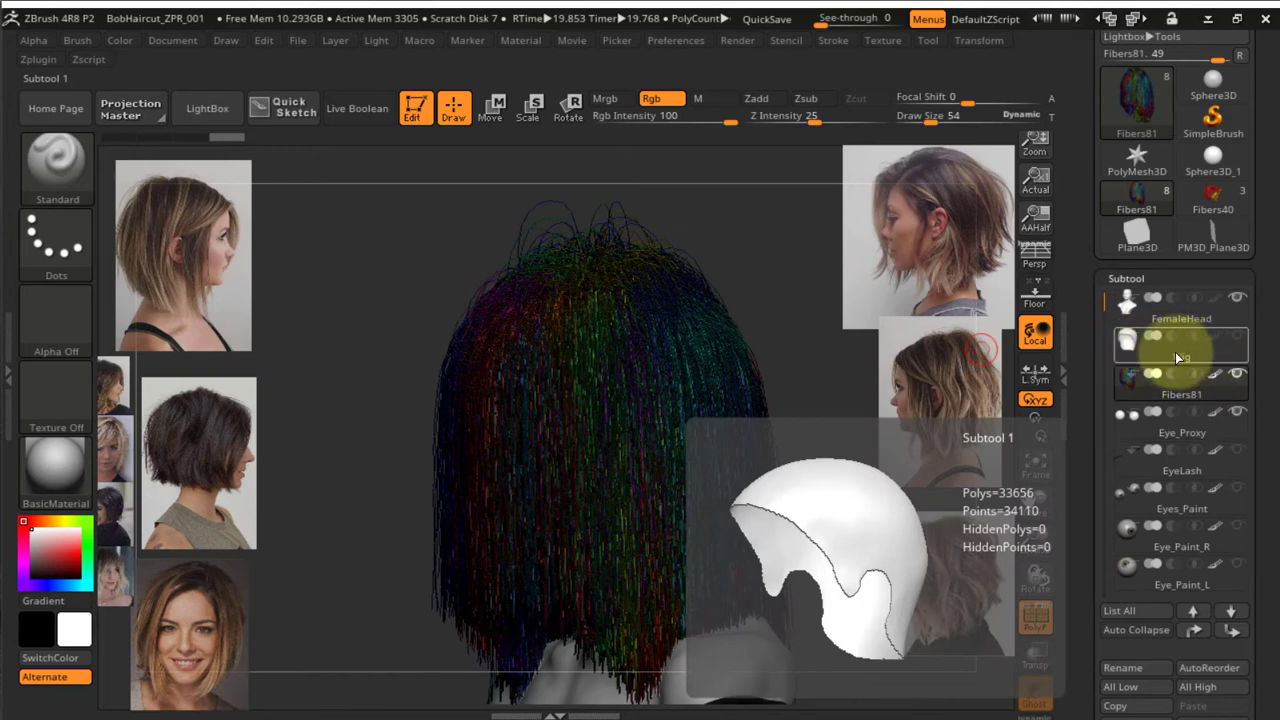
{"action": "mouse_move", "coordinate": [1229, 301]}
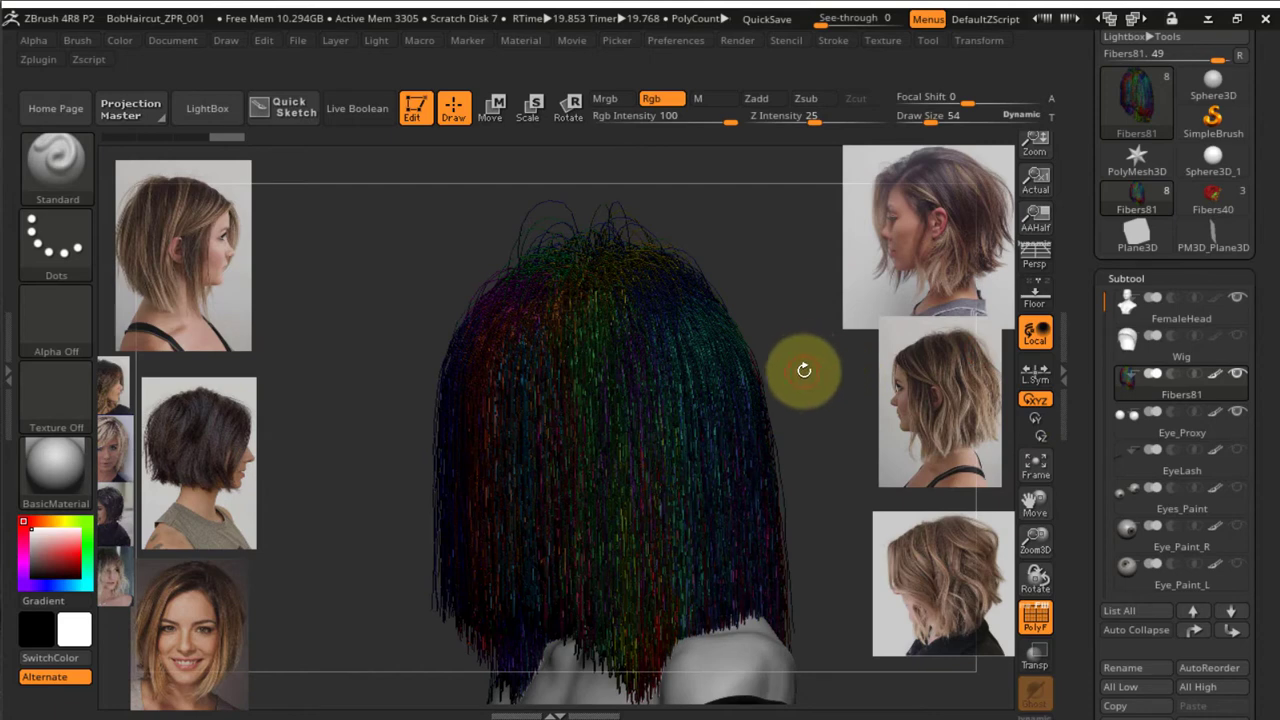
Trim the lower ends of the hair along a slanted line from the side view with the ClipCurve brush
{"action": "left_click_drag", "start_coordinate": [806, 350], "coordinate": [789, 369]}
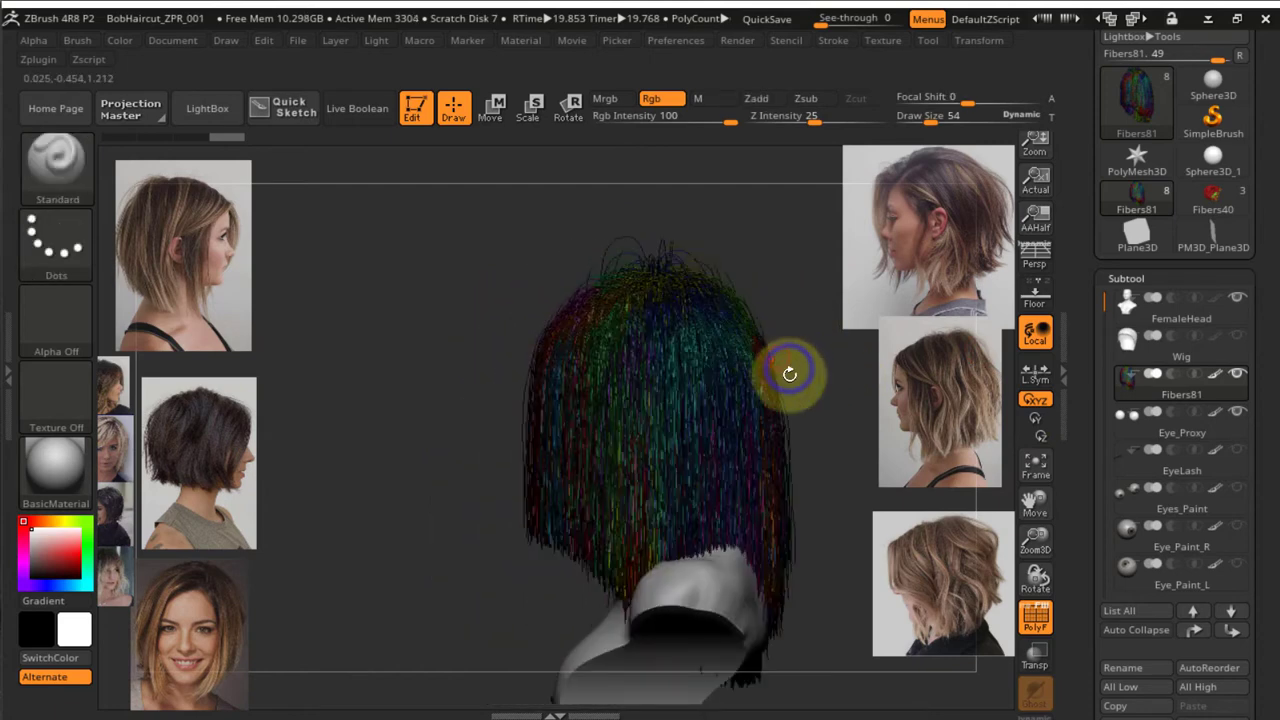
{"action": "left_click_drag", "start_coordinate": [811, 425], "coordinate": [770, 401]}
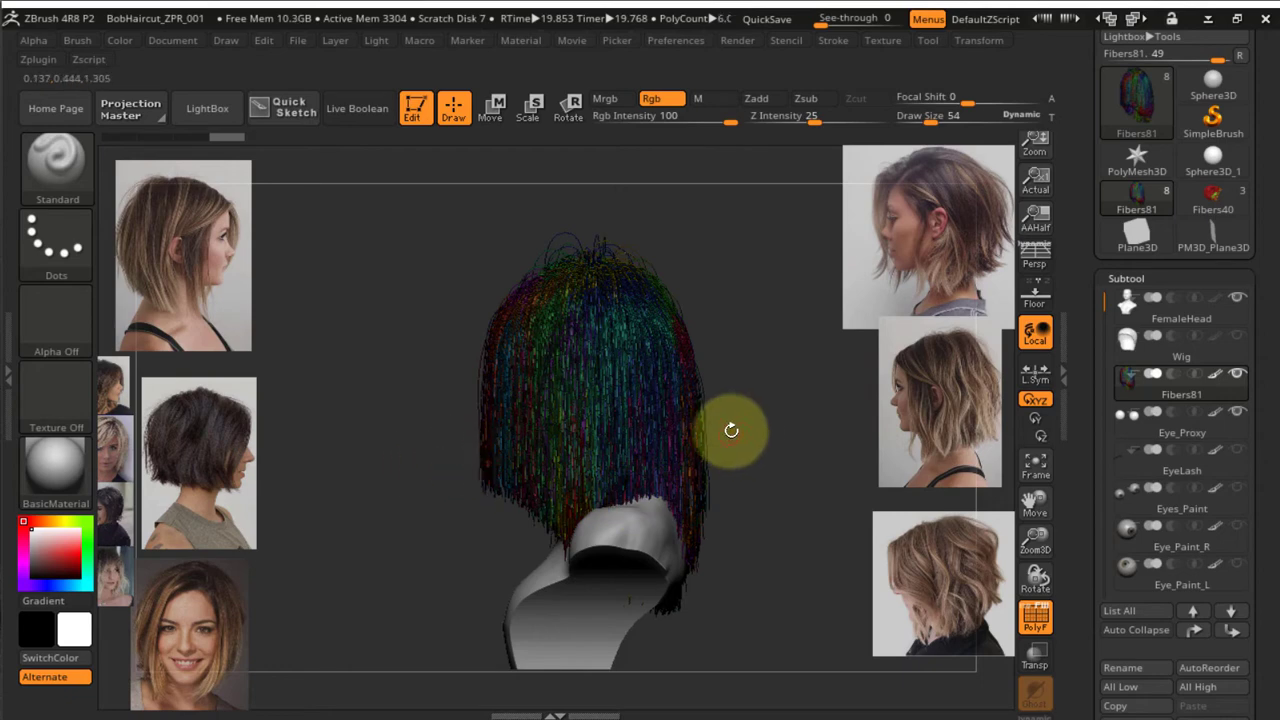
{"action": "key", "text": "ctrl+shift"}
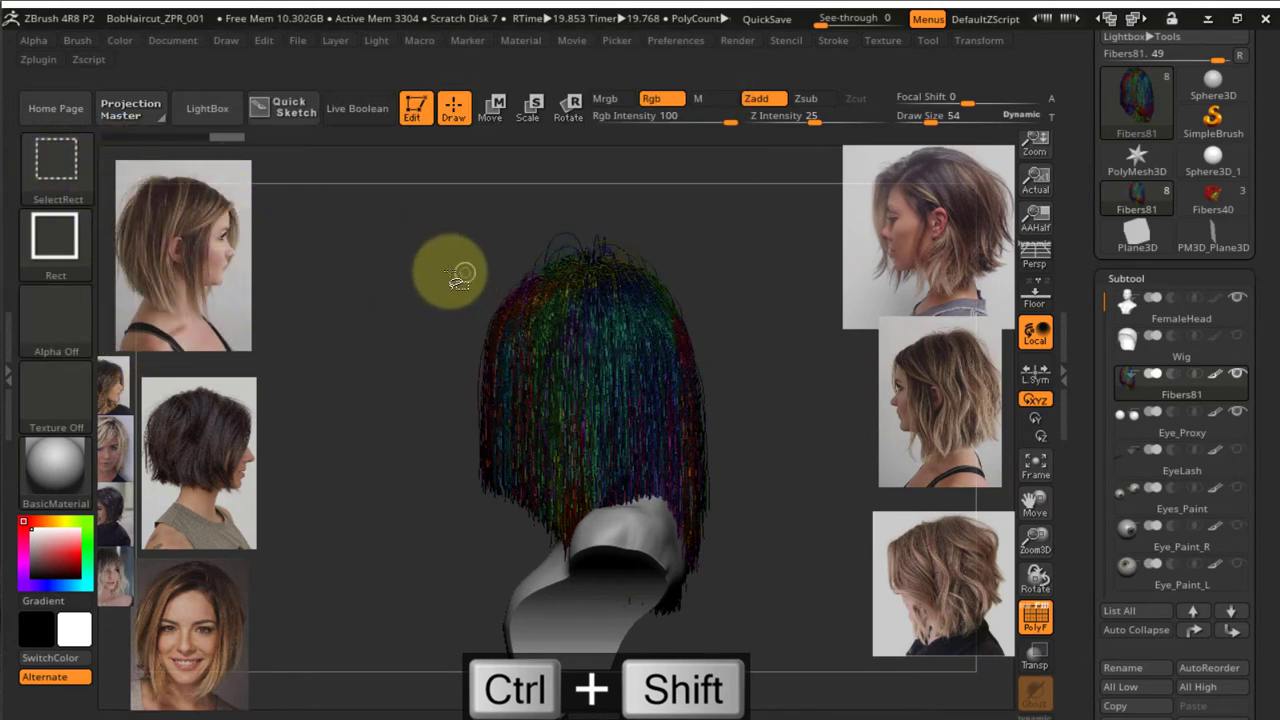
{"action": "left_click", "coordinate": [62, 160]}
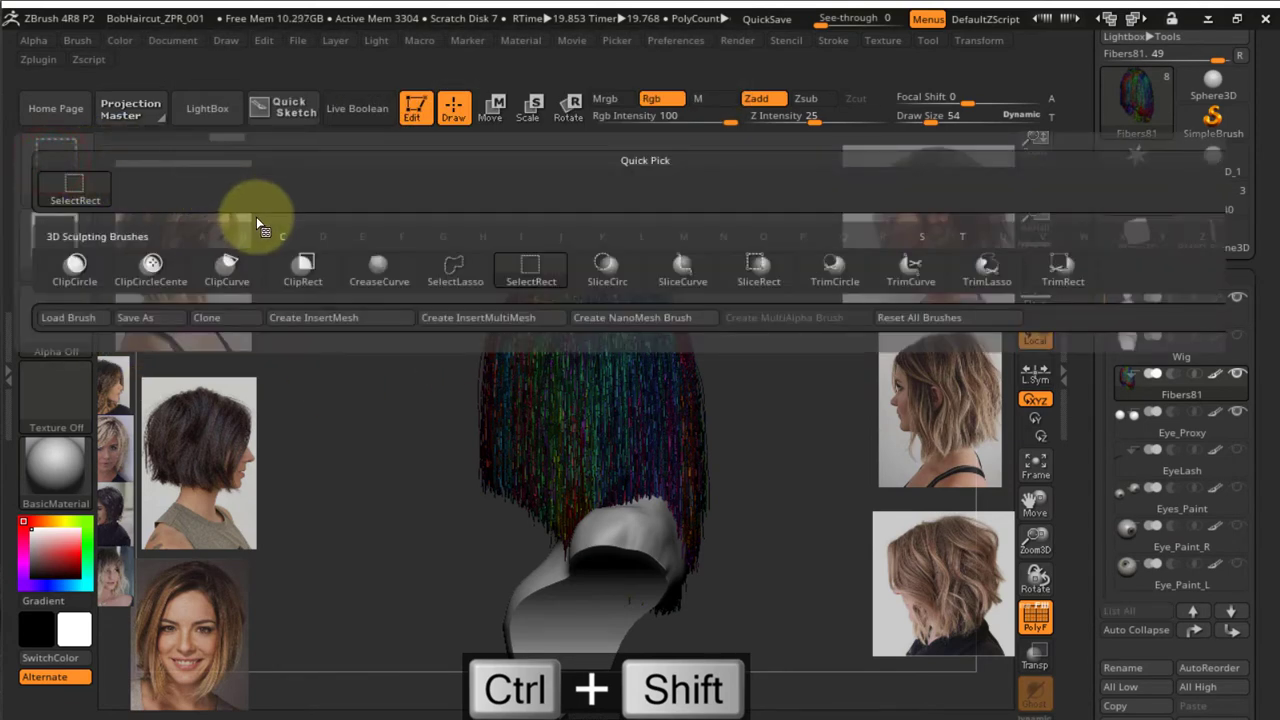
{"action": "left_click", "coordinate": [220, 272], "text": "ctrl+shift"}
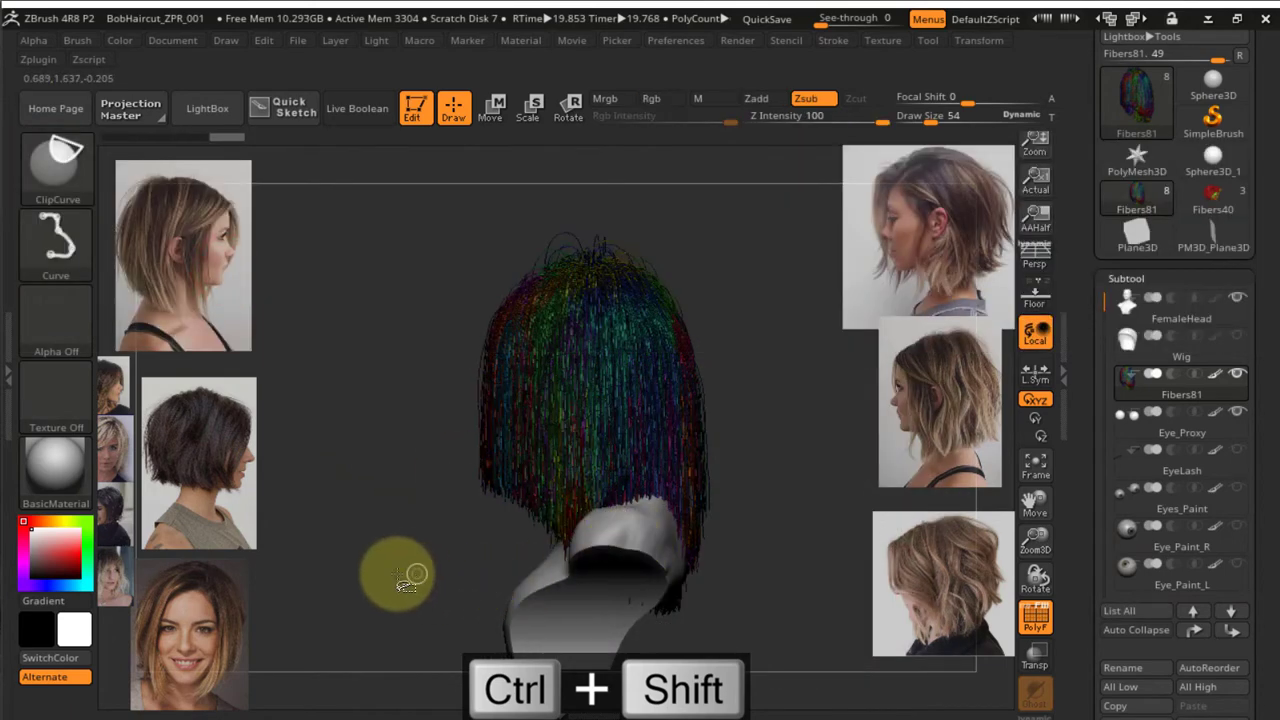
{"action": "left_click_drag", "start_coordinate": [323, 586], "coordinate": [813, 516], "text": "ctrl+shift"}
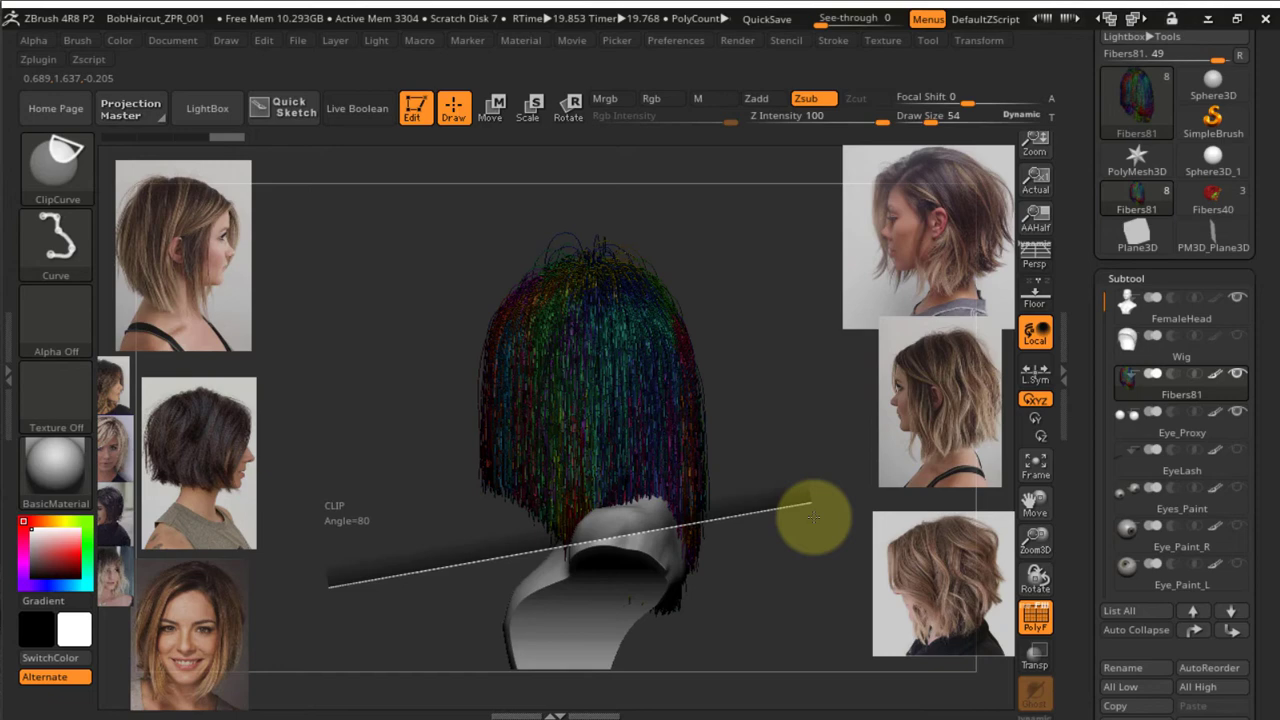
{"action": "mouse_move", "coordinate": [813, 516]}
{"action": "left_mouse_down", "text": "ctrl+shift"}
{"action": "mouse_move", "coordinate": [799, 422]}
{"action": "mouse_move", "coordinate": [817, 503]}
{"action": "left_mouse_up", "text": "ctrl+shift"}
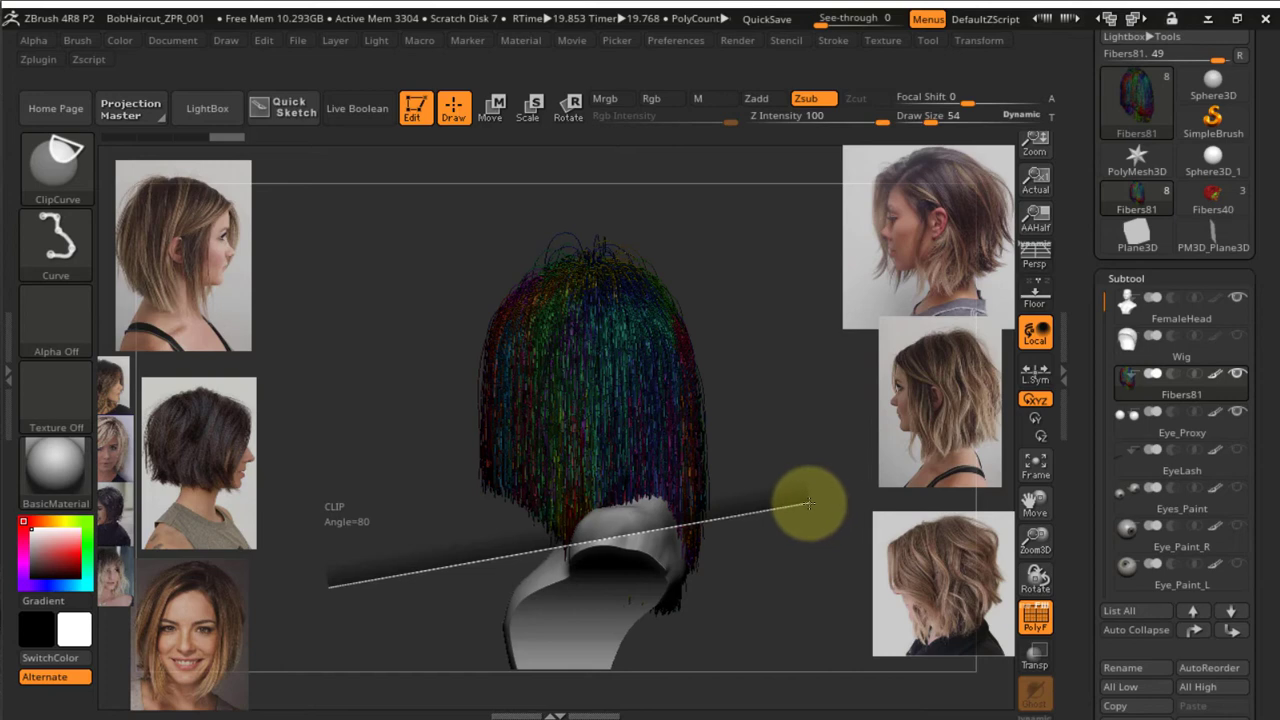
{"action": "left_click_drag", "start_coordinate": [813, 500], "coordinate": [382, 495], "text": "ctrl+shift"}
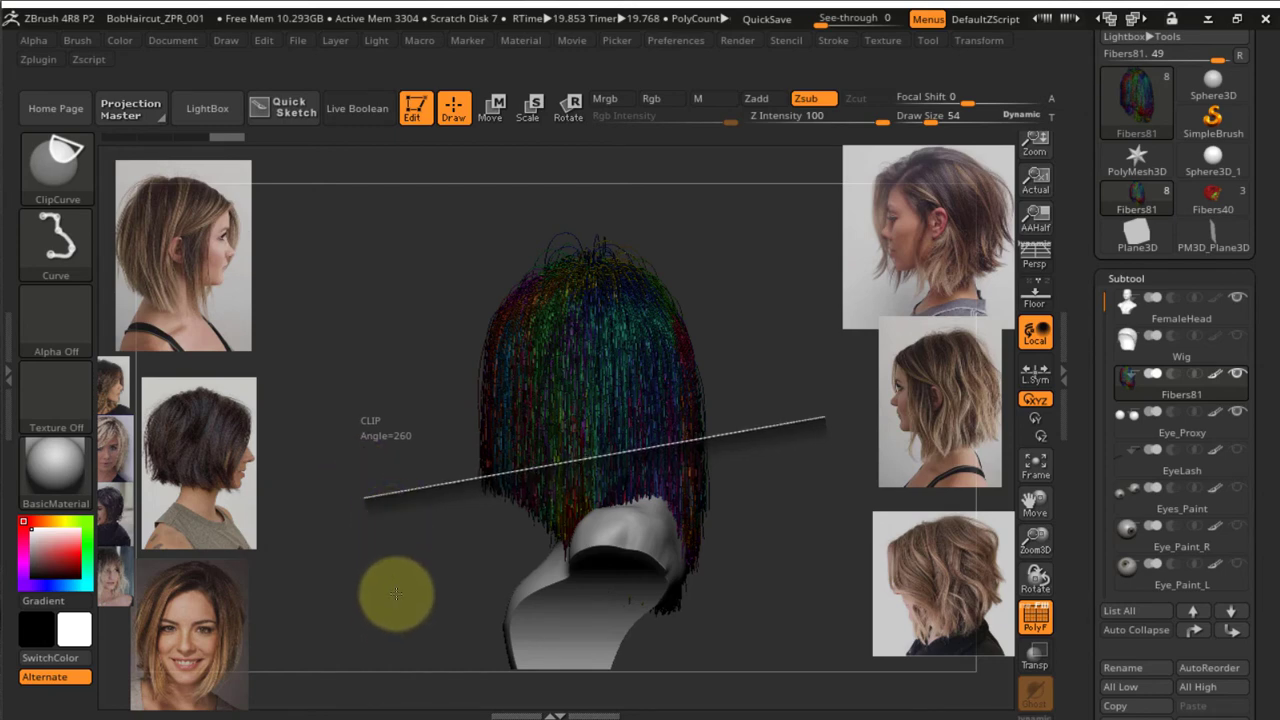
{"action": "mouse_move", "coordinate": [405, 598]}
{"action": "left_mouse_down", "text": "ctrl+shift"}
{"action": "mouse_move", "coordinate": [409, 526]}
{"action": "mouse_move", "coordinate": [536, 527]}
{"action": "left_mouse_up", "text": "ctrl+shift"}
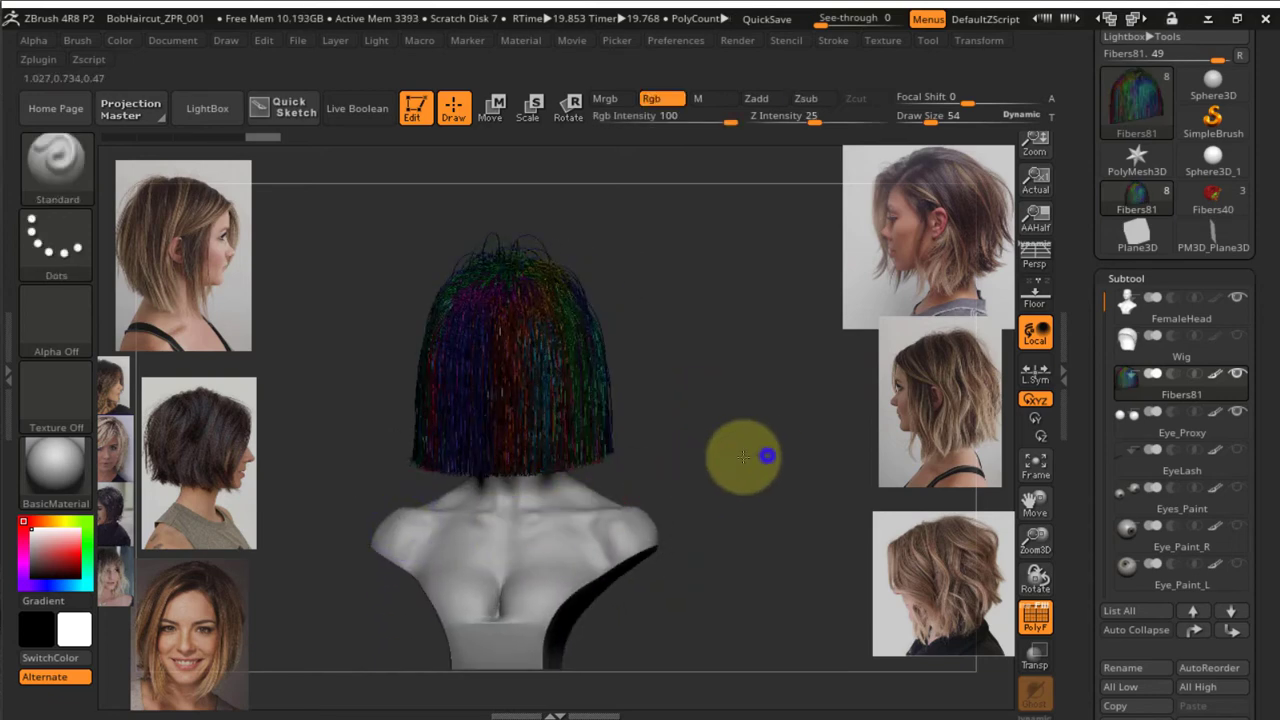
Choose the GroomHairToss brush for the fibers and set its draw size to 236
{"action": "left_click_drag", "start_coordinate": [740, 454], "coordinate": [793, 398]}
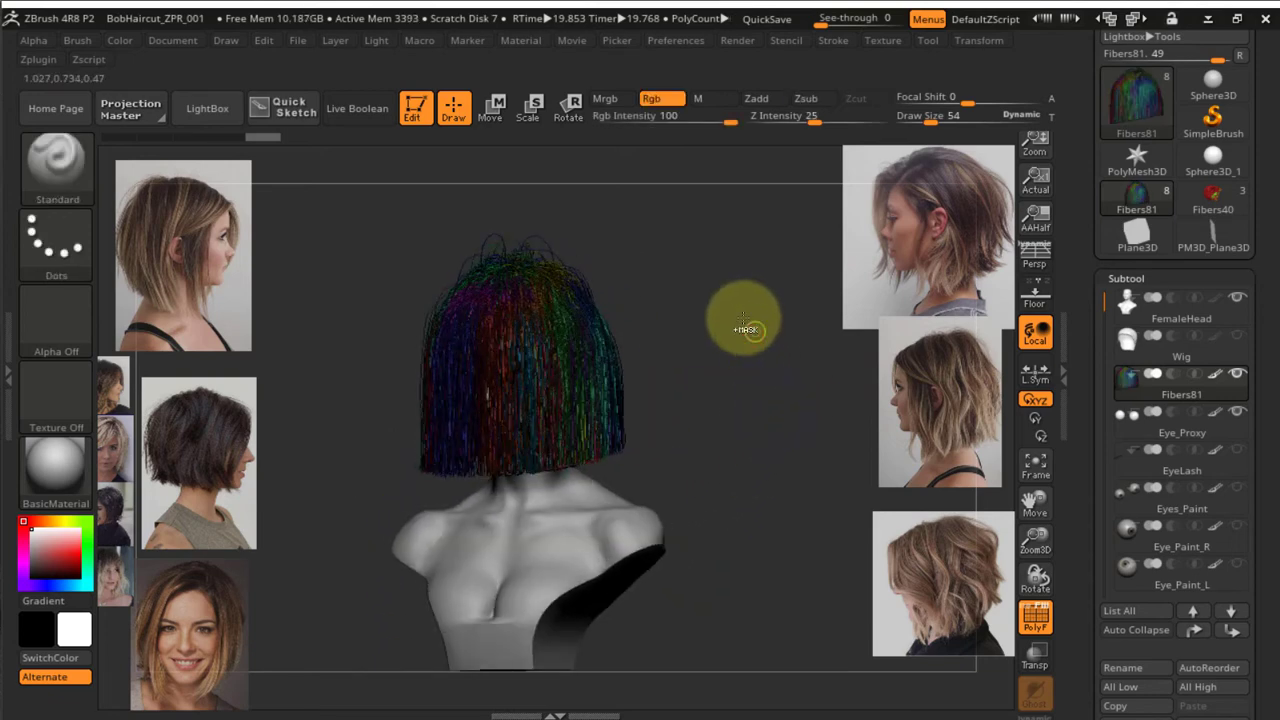
{"action": "left_click_drag", "start_coordinate": [743, 317], "coordinate": [746, 411], "text": "alt"}
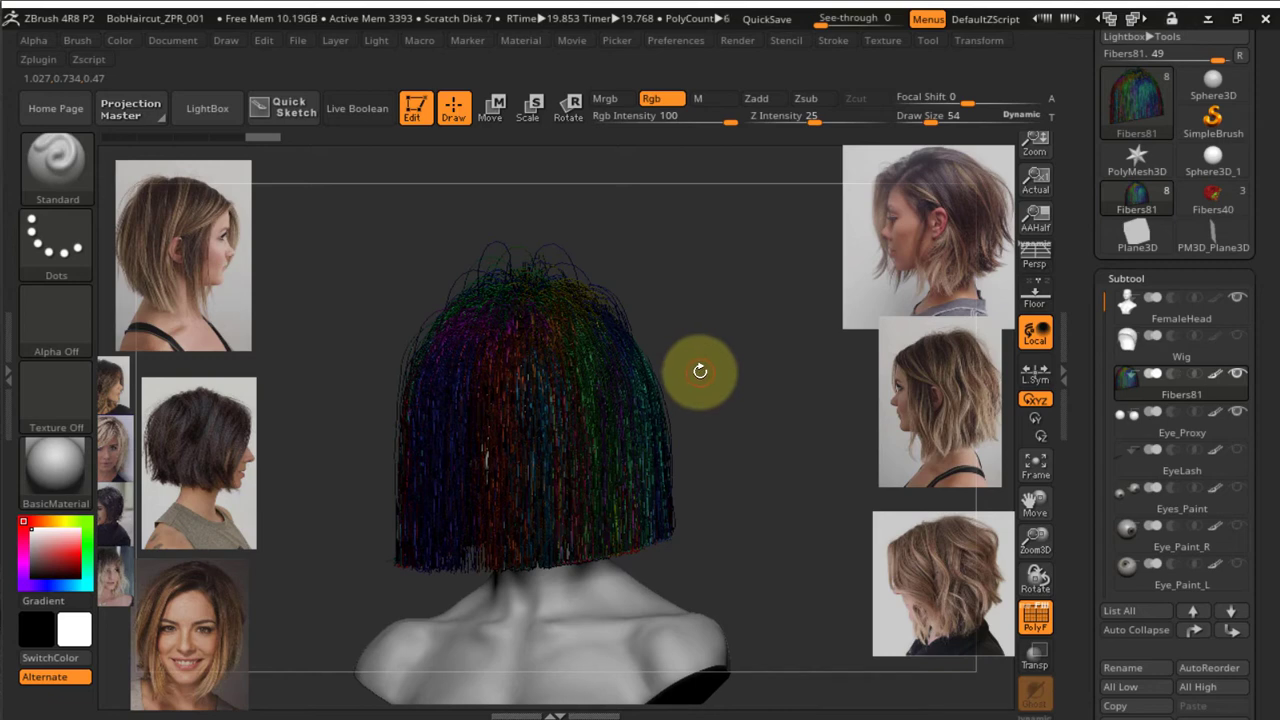
{"action": "key", "text": "b"}
{"action": "key", "text": "g"}
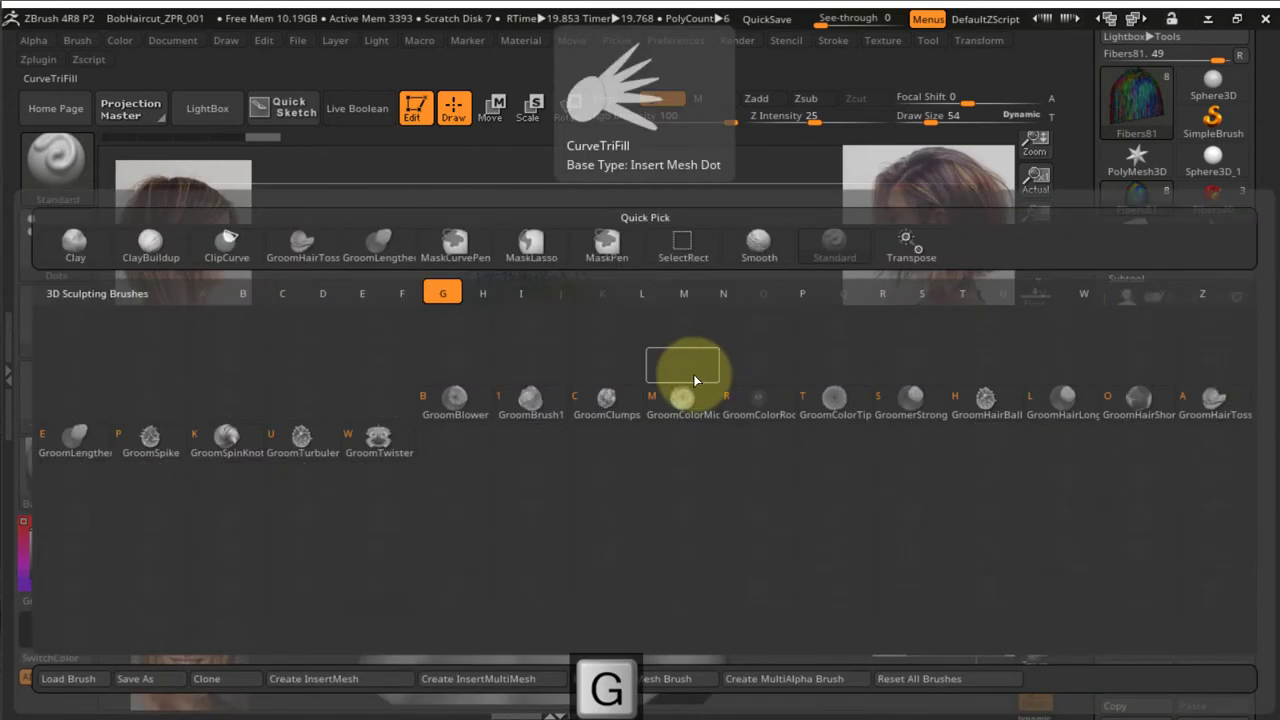
{"action": "key", "text": "a"}
{"action": "key", "text": "s"}
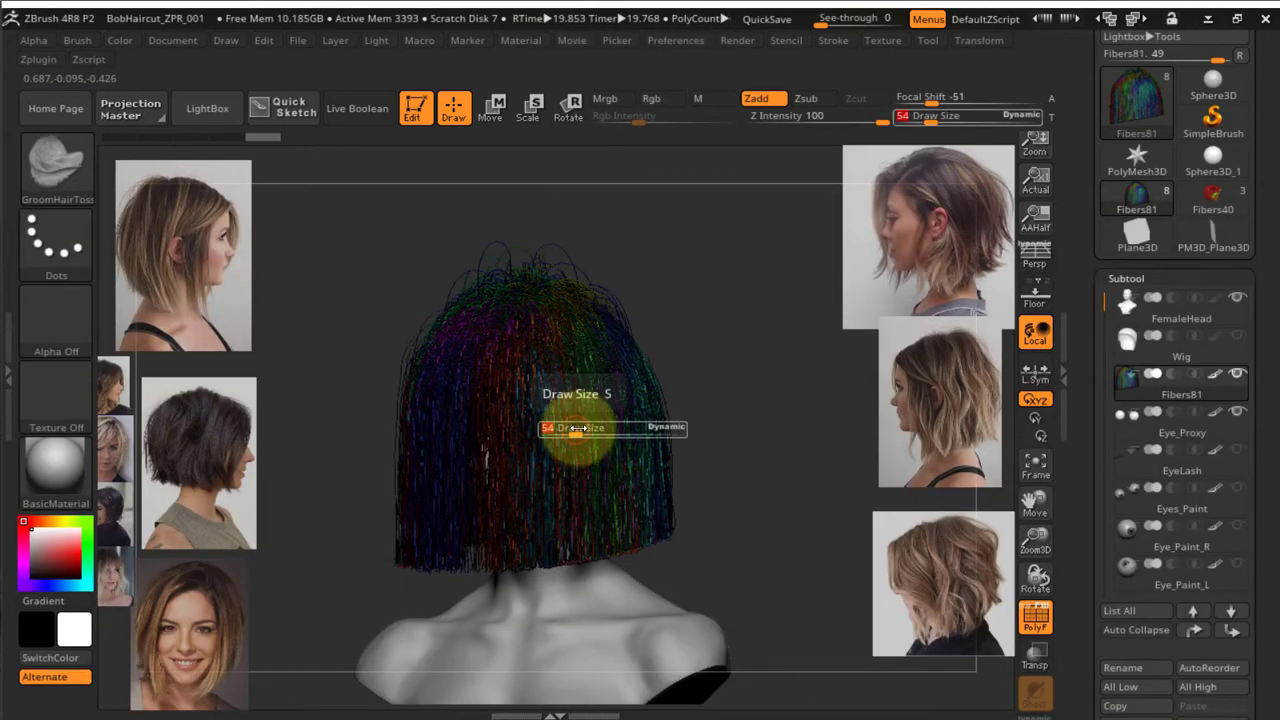
{"action": "left_click_drag", "start_coordinate": [577, 428], "coordinate": [640, 440]}
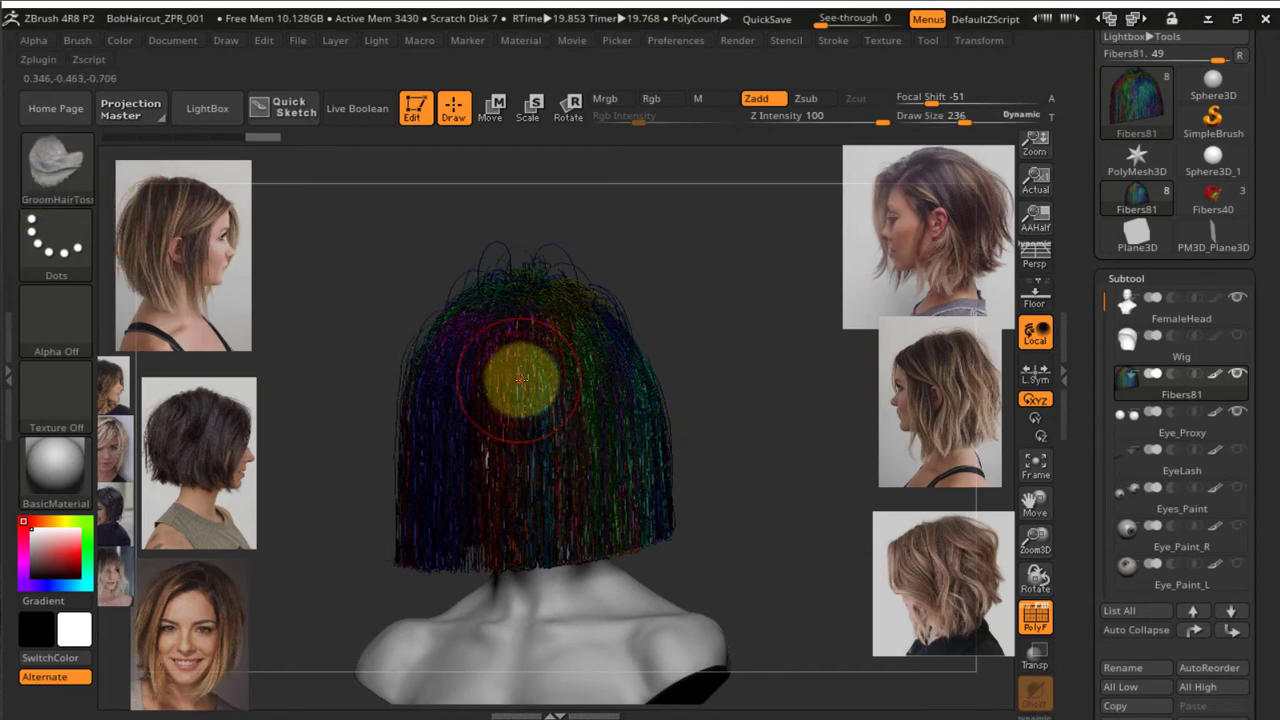
Try to groom the hair at the side and crown with the GroomHairToss brush
{"action": "mouse_move", "coordinate": [526, 386]}
{"action": "right_mouse_down"}
{"action": "mouse_move", "coordinate": [646, 463]}
{"action": "mouse_move", "coordinate": [760, 388]}
{"action": "right_mouse_up"}
{"action": "left_click", "coordinate": [581, 489]}
{"action": "left_click_drag", "start_coordinate": [777, 377], "coordinate": [826, 449], "text": "ctrl"}
{"action": "left_click_drag", "start_coordinate": [580, 526], "coordinate": [747, 499]}
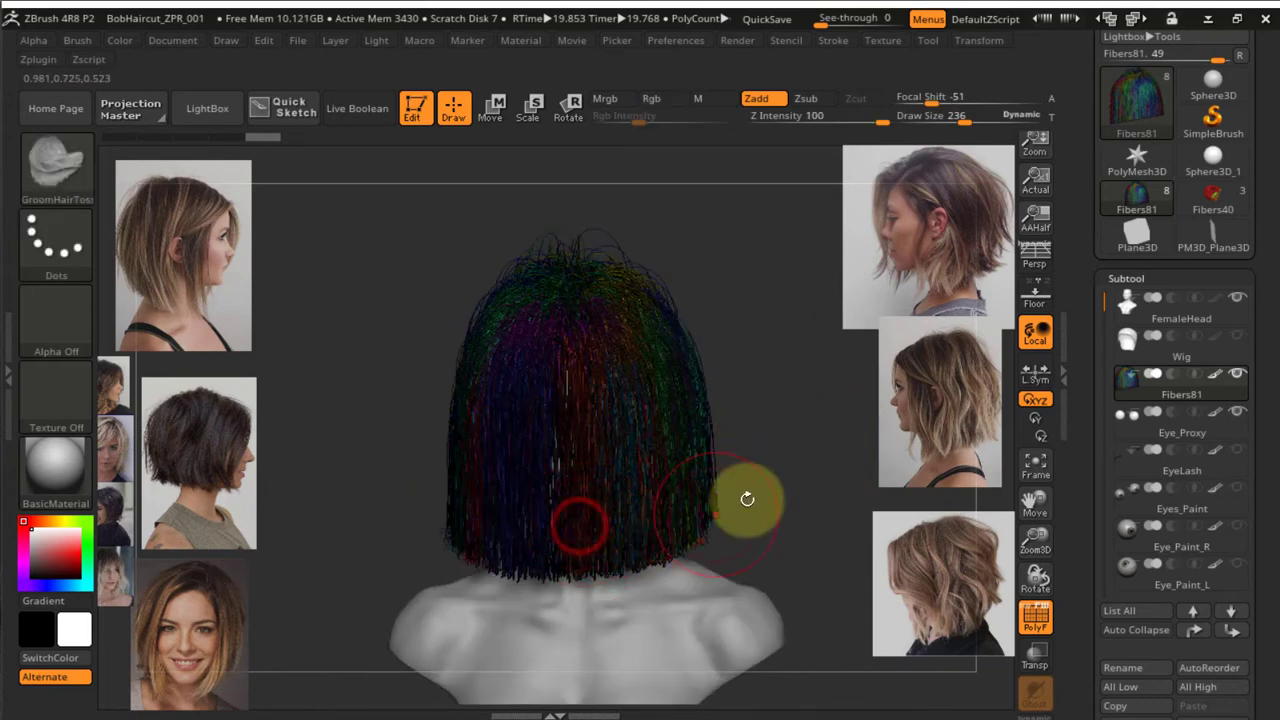
{"action": "right_click_drag", "start_coordinate": [747, 499], "coordinate": [663, 434]}
{"action": "right_click_drag", "start_coordinate": [749, 380], "coordinate": [713, 341], "text": "alt"}
{"action": "left_click_drag", "start_coordinate": [538, 234], "coordinate": [555, 293]}
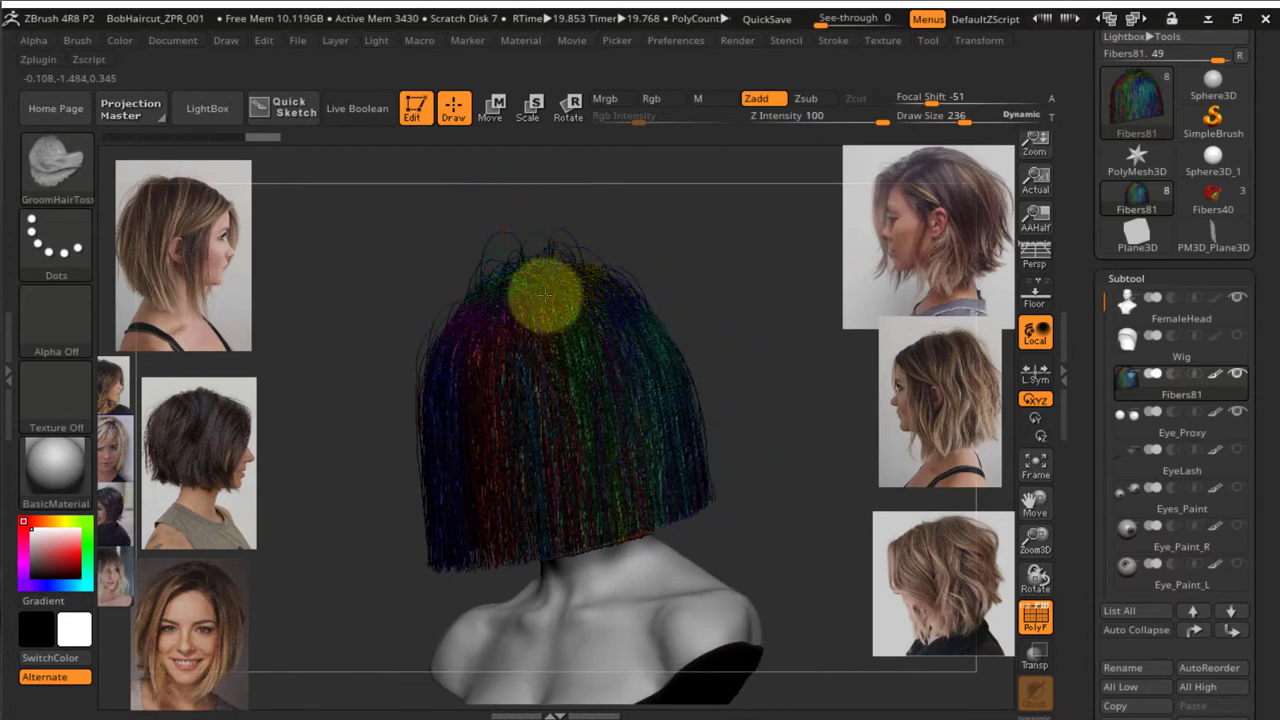
{"action": "left_click", "coordinate": [738, 294]}
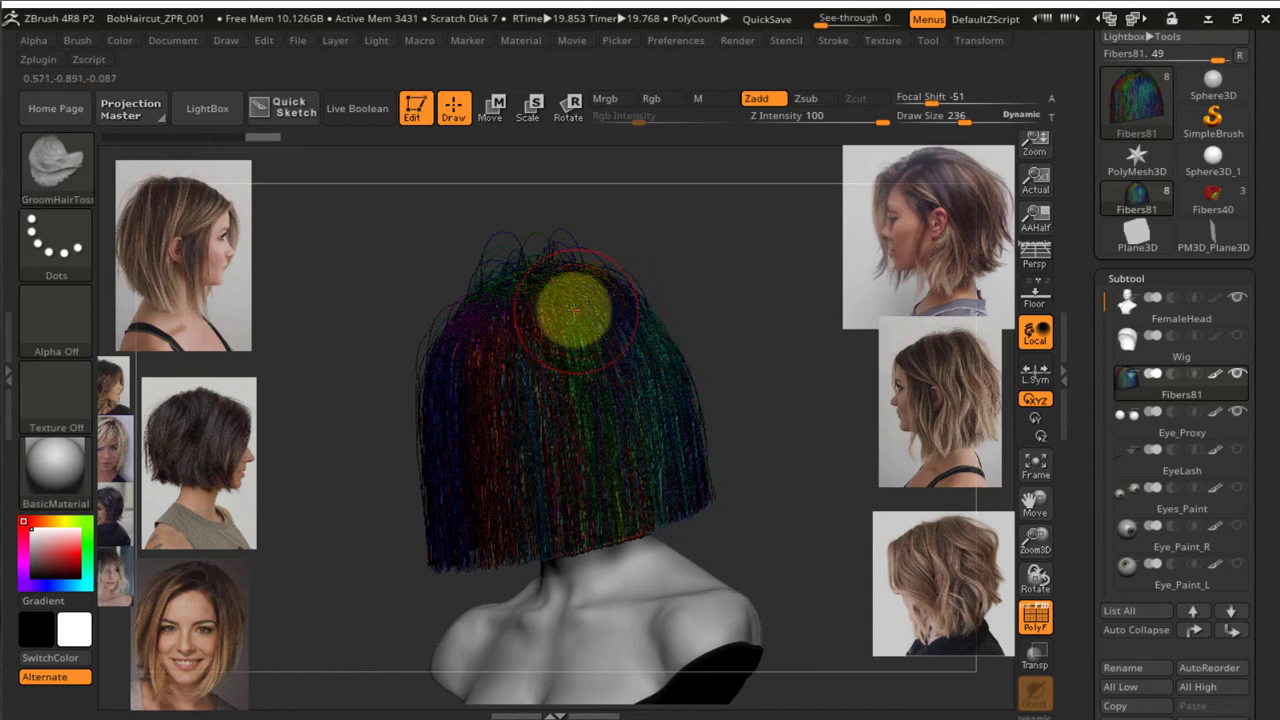
Turn off Spotlight Projection in the Samples settings of the GroomHairToss brush
{"action": "left_click", "coordinate": [8, 367]}
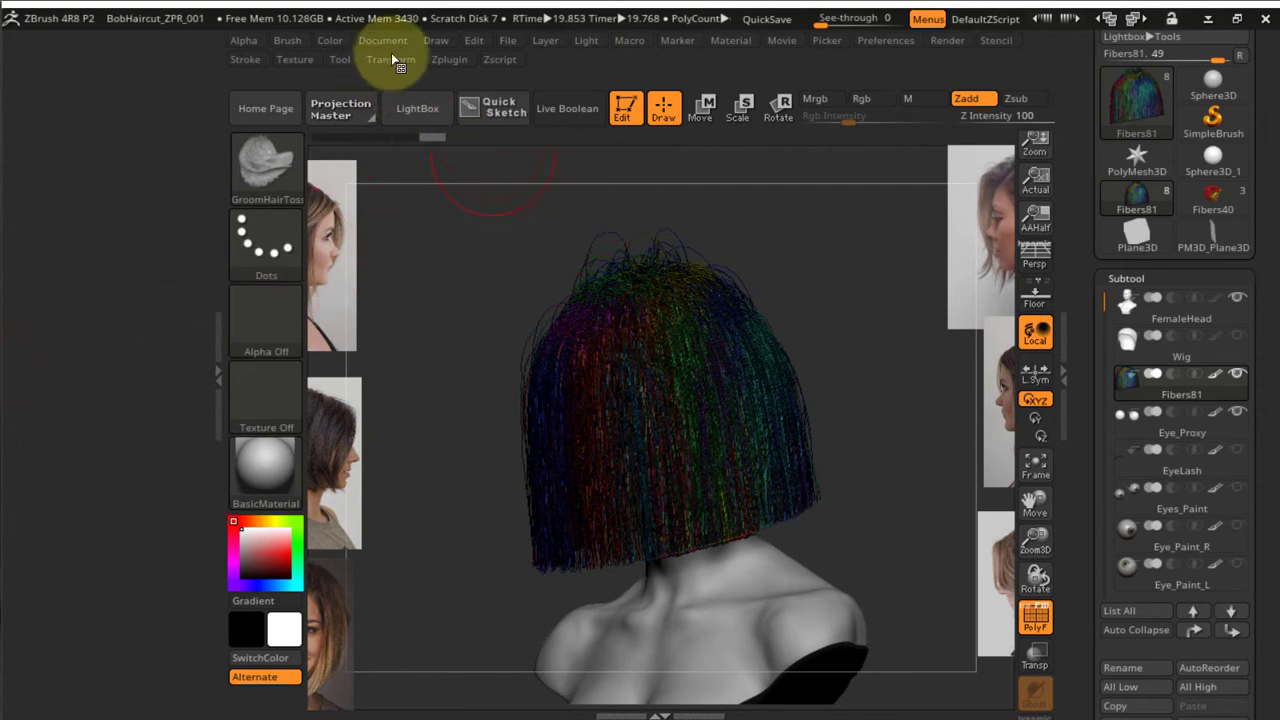
{"action": "left_click", "coordinate": [285, 42]}
{"action": "mouse_move", "coordinate": [285, 63]}
{"action": "left_mouse_down"}
{"action": "mouse_move", "coordinate": [114, 106]}
{"action": "mouse_move", "coordinate": [14, 108]}
{"action": "left_mouse_up"}
{"action": "left_click_drag", "start_coordinate": [133, 566], "coordinate": [137, 451]}
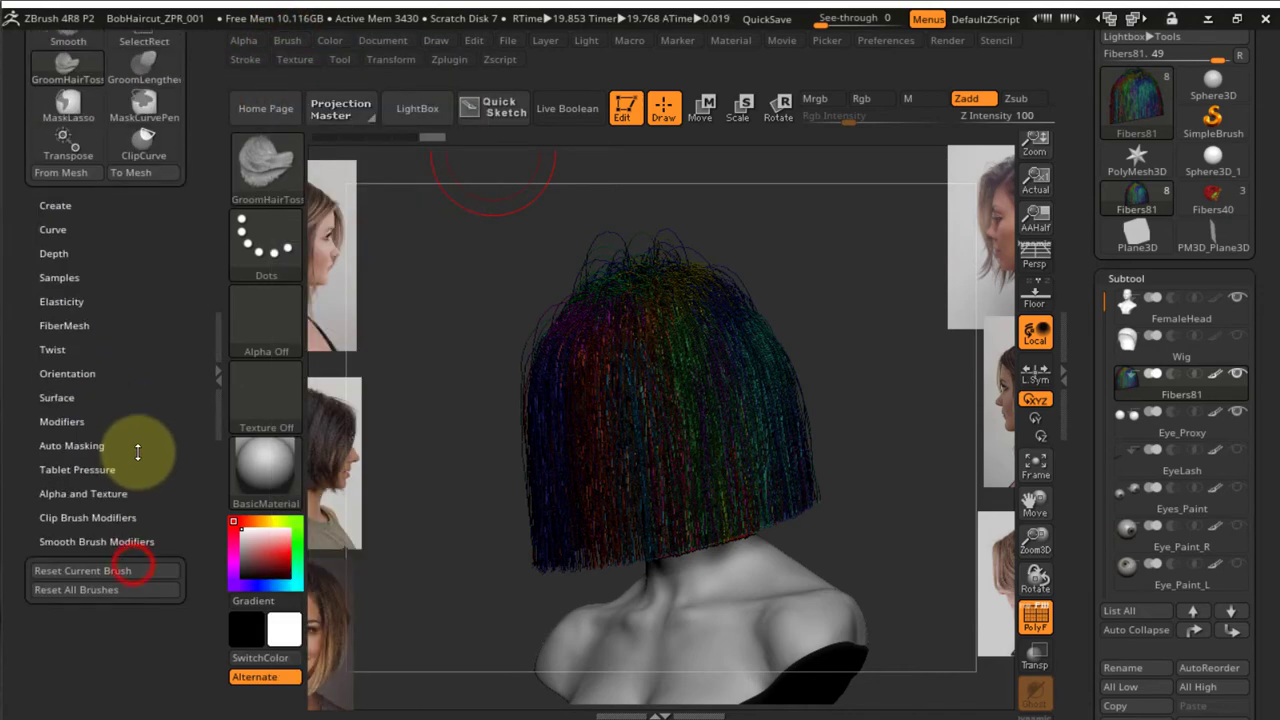
{"action": "left_click", "coordinate": [60, 281]}
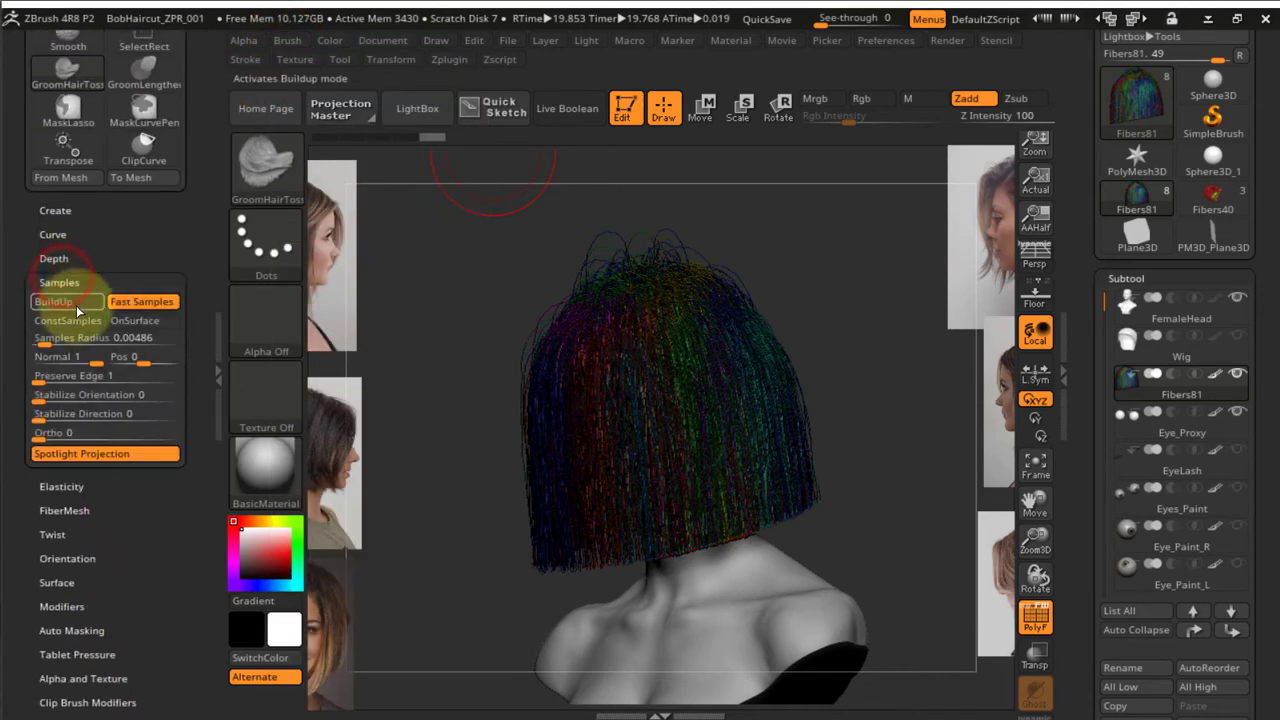
{"action": "left_click", "coordinate": [109, 455]}
Test the GroomHairToss brush on the hair at the side of the head, slightly enlarging the draw size
{"action": "left_click_drag", "start_coordinate": [664, 444], "coordinate": [704, 440]}
{"action": "right_click_drag", "start_coordinate": [797, 371], "coordinate": [782, 352]}
{"action": "key", "text": "s"}
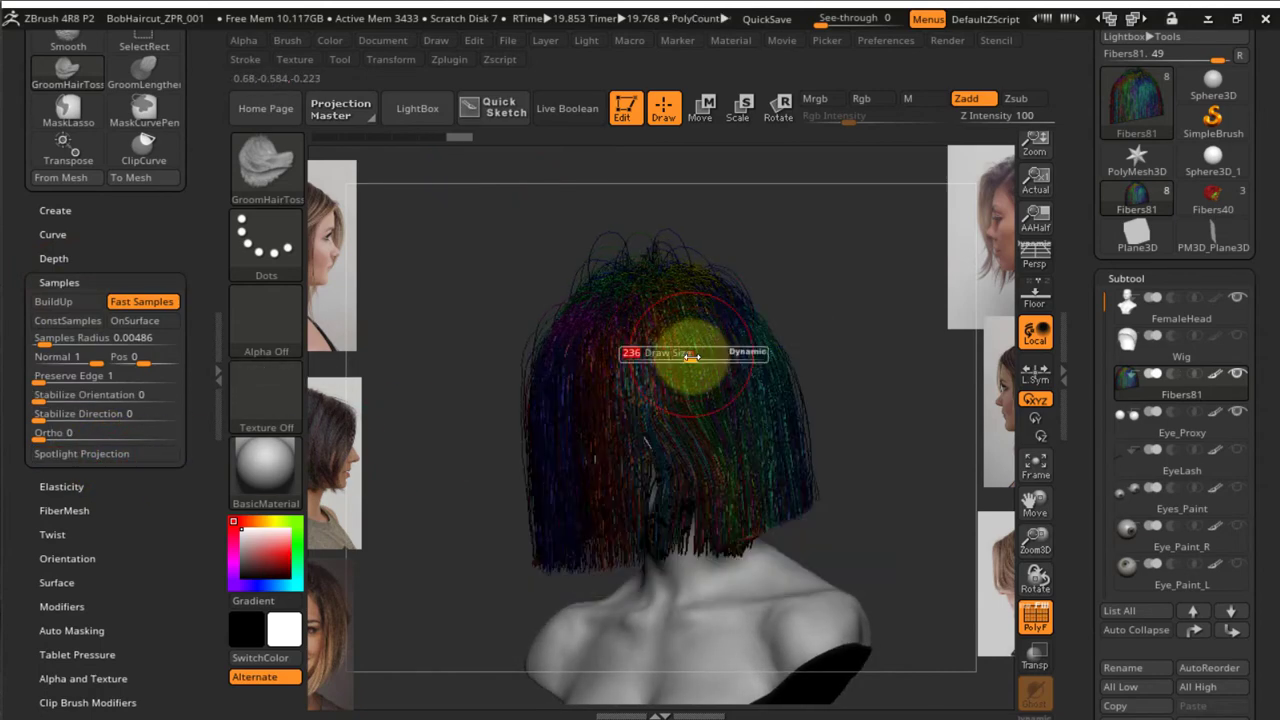
{"action": "left_click_drag", "start_coordinate": [696, 355], "coordinate": [705, 355]}
{"action": "mouse_move", "coordinate": [631, 337]}
{"action": "left_mouse_down"}
{"action": "mouse_move", "coordinate": [643, 348]}
{"action": "mouse_move", "coordinate": [680, 274]}
{"action": "mouse_move", "coordinate": [703, 309]}
{"action": "mouse_move", "coordinate": [651, 337]}
{"action": "mouse_move", "coordinate": [743, 363]}
{"action": "mouse_move", "coordinate": [723, 363]}
{"action": "mouse_move", "coordinate": [805, 430]}
{"action": "mouse_move", "coordinate": [674, 434]}
{"action": "mouse_move", "coordinate": [817, 409]}
{"action": "mouse_move", "coordinate": [809, 520]}
{"action": "mouse_move", "coordinate": [766, 386]}
{"action": "mouse_move", "coordinate": [749, 397]}
{"action": "mouse_move", "coordinate": [760, 457]}
{"action": "left_mouse_up"}
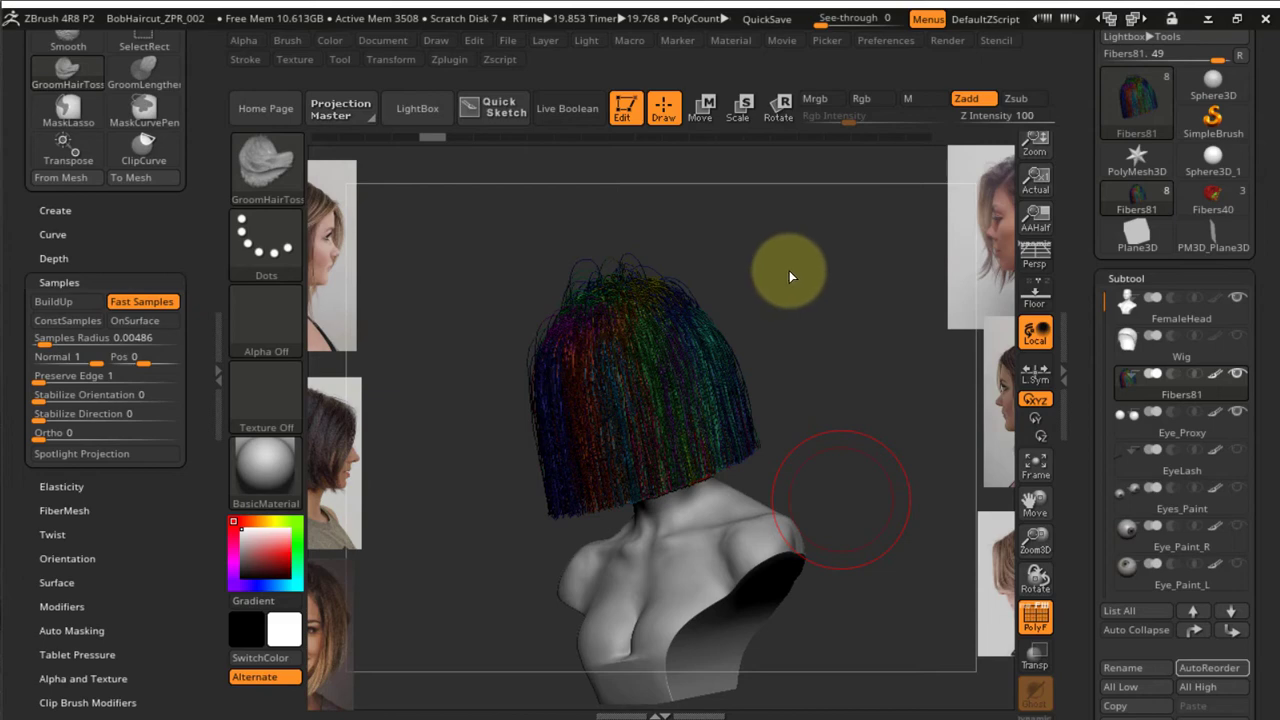
Hide the Spotlight reference images and switch to the Move brush for shaping the hair
{"action": "key", "text": "shift+z"}
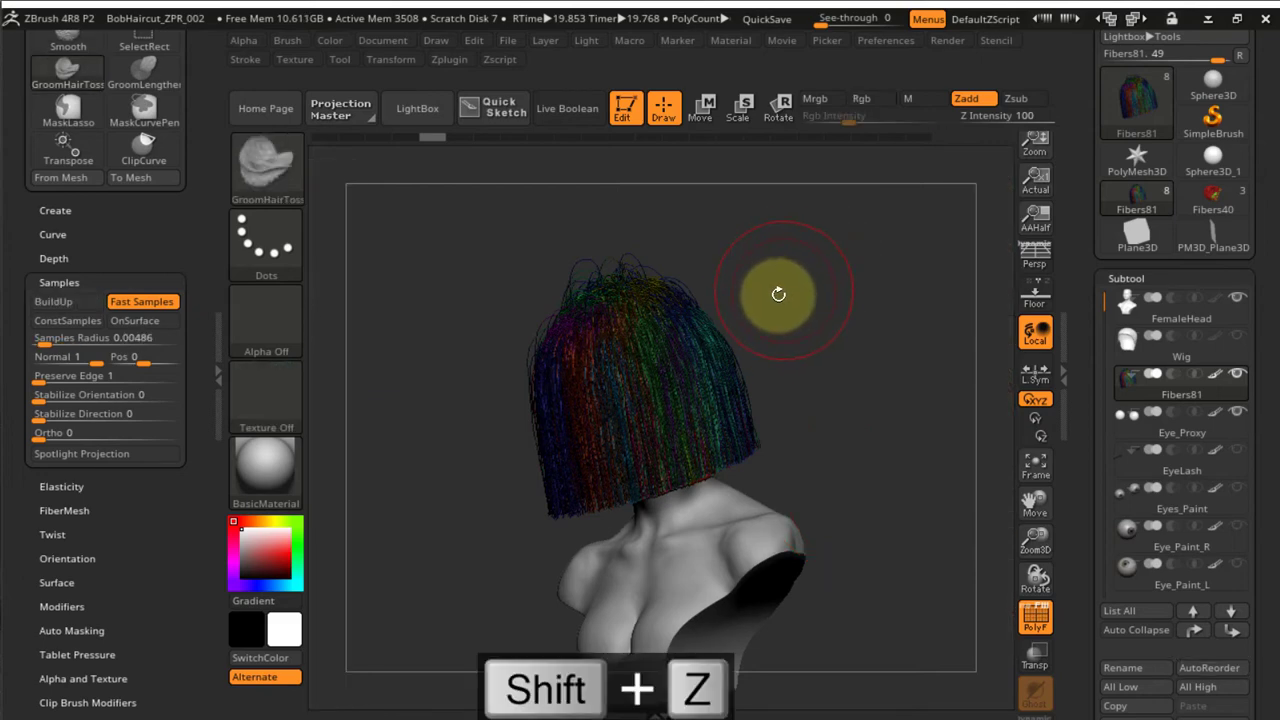
{"action": "left_click_drag", "start_coordinate": [778, 294], "coordinate": [775, 369]}
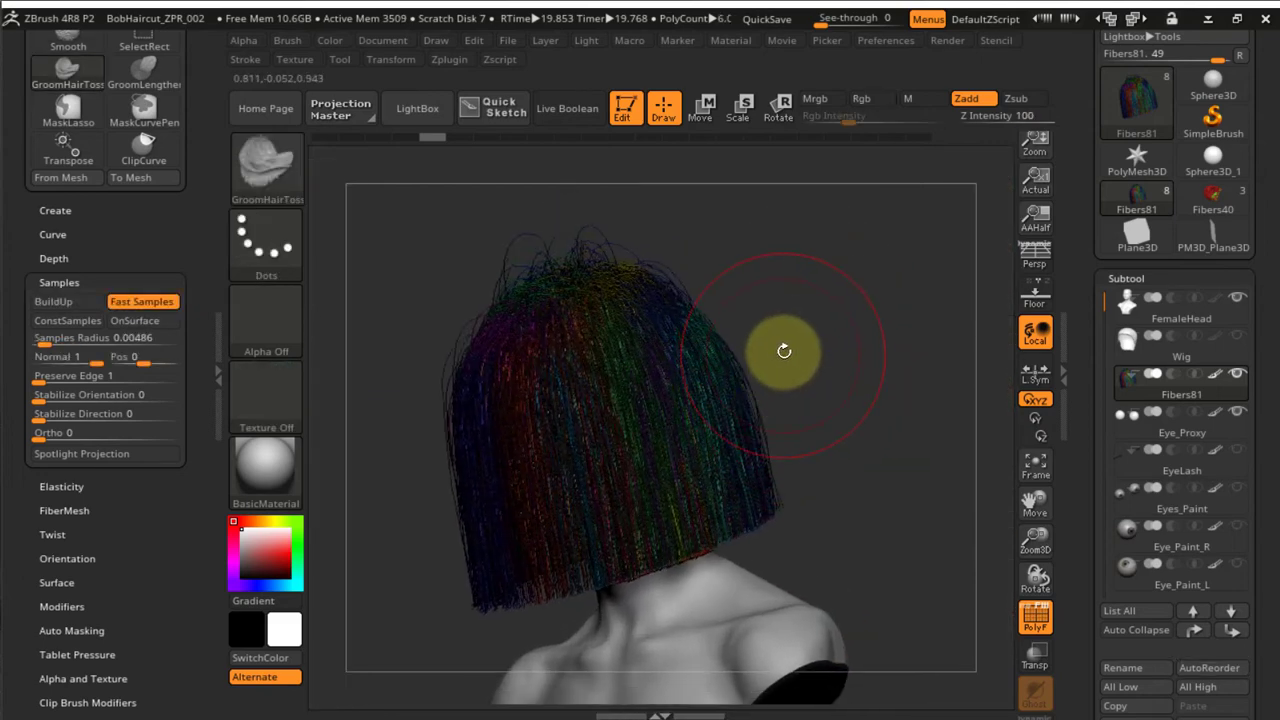
{"action": "key", "text": "b"}
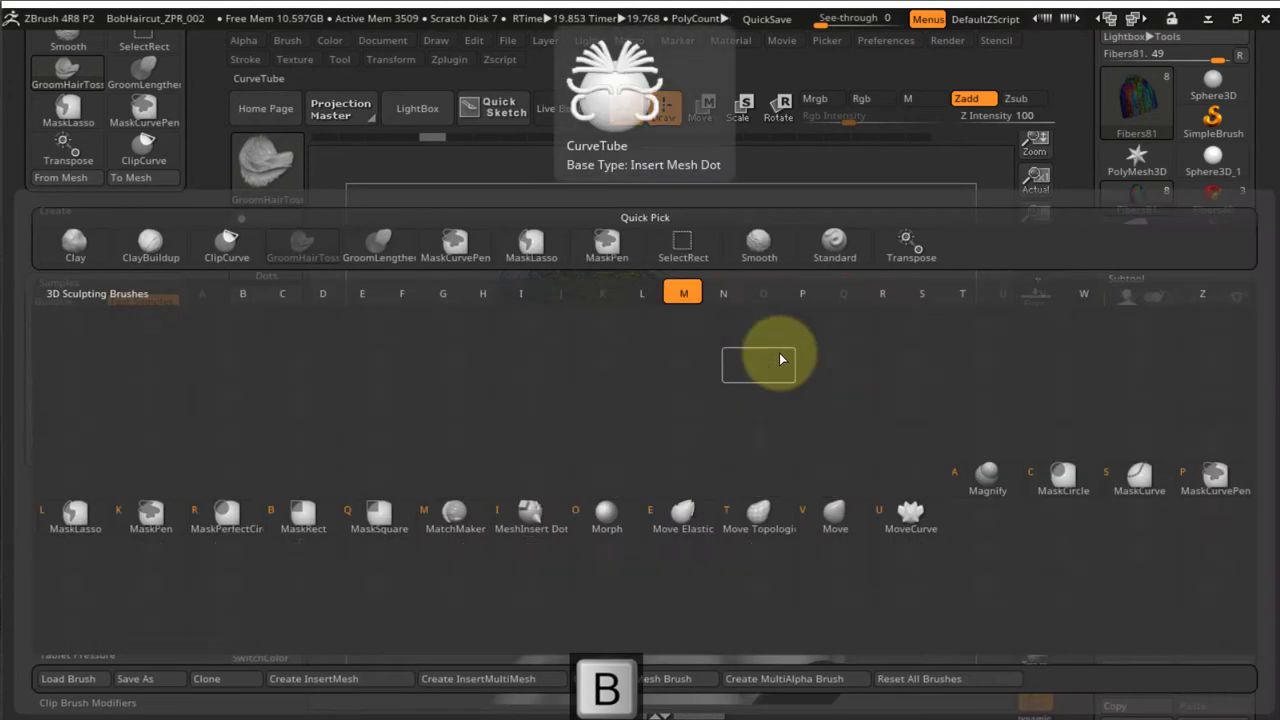
{"action": "key", "text": "m"}
{"action": "key", "text": "v"}
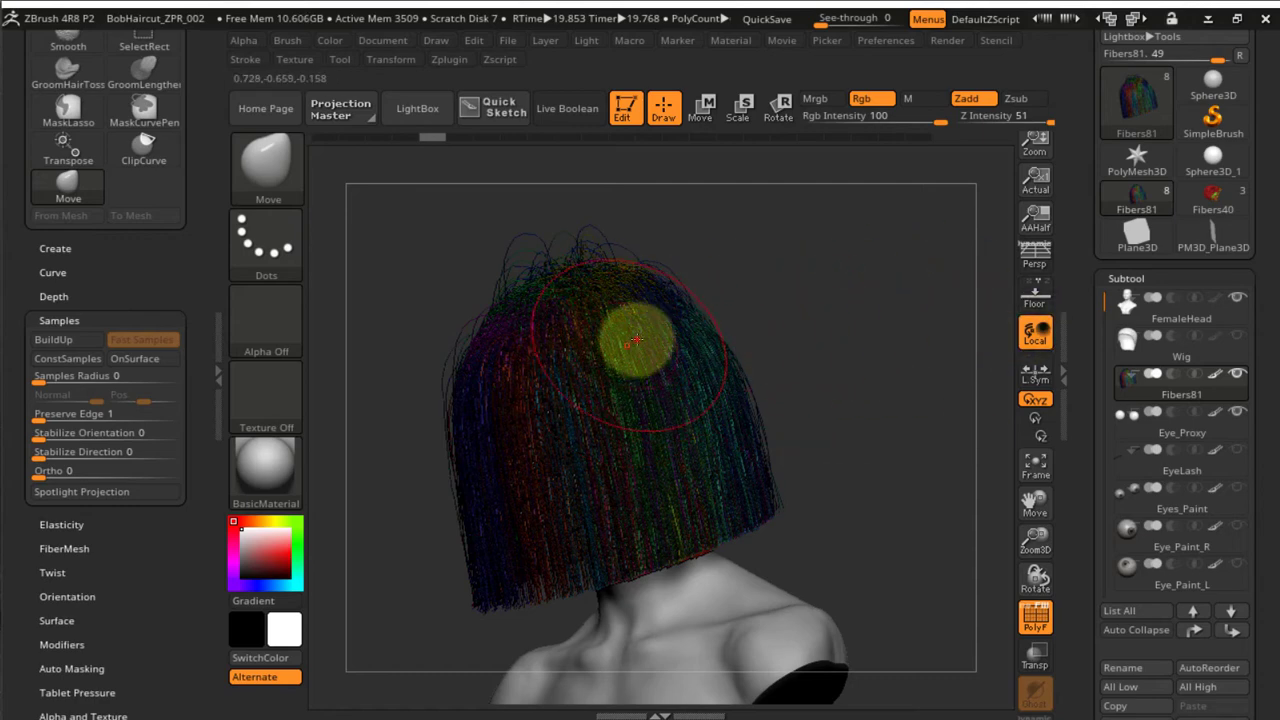
{"action": "left_click_drag", "start_coordinate": [839, 302], "coordinate": [734, 329]}
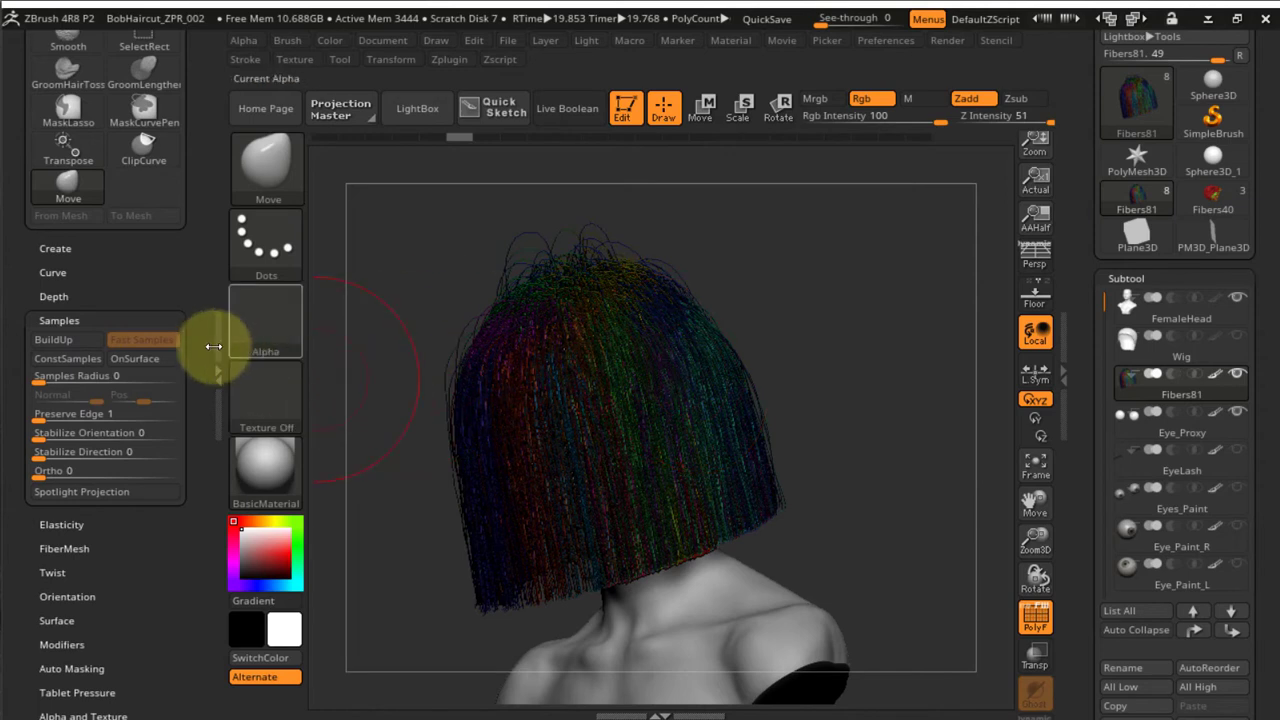
Set the Move brush's FiberMesh Preserve Length to 100 and Stiffness to 51
{"action": "left_click", "coordinate": [66, 319]}
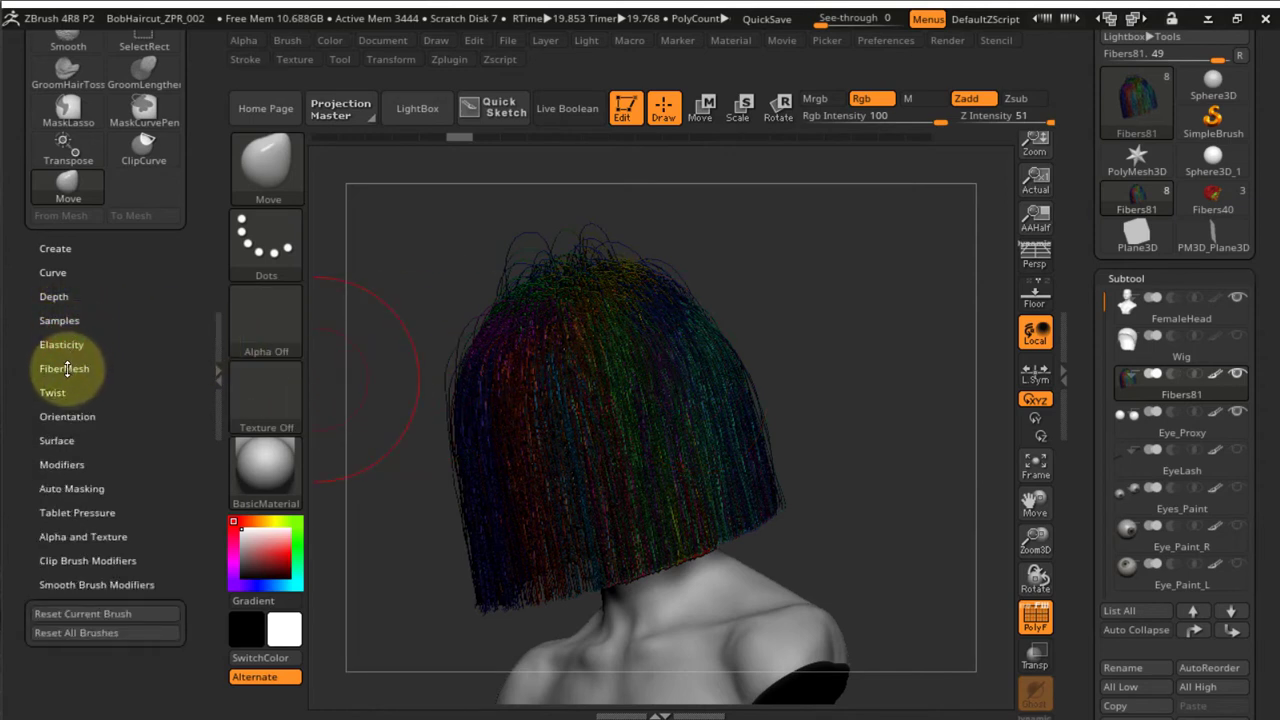
{"action": "left_click", "coordinate": [77, 368]}
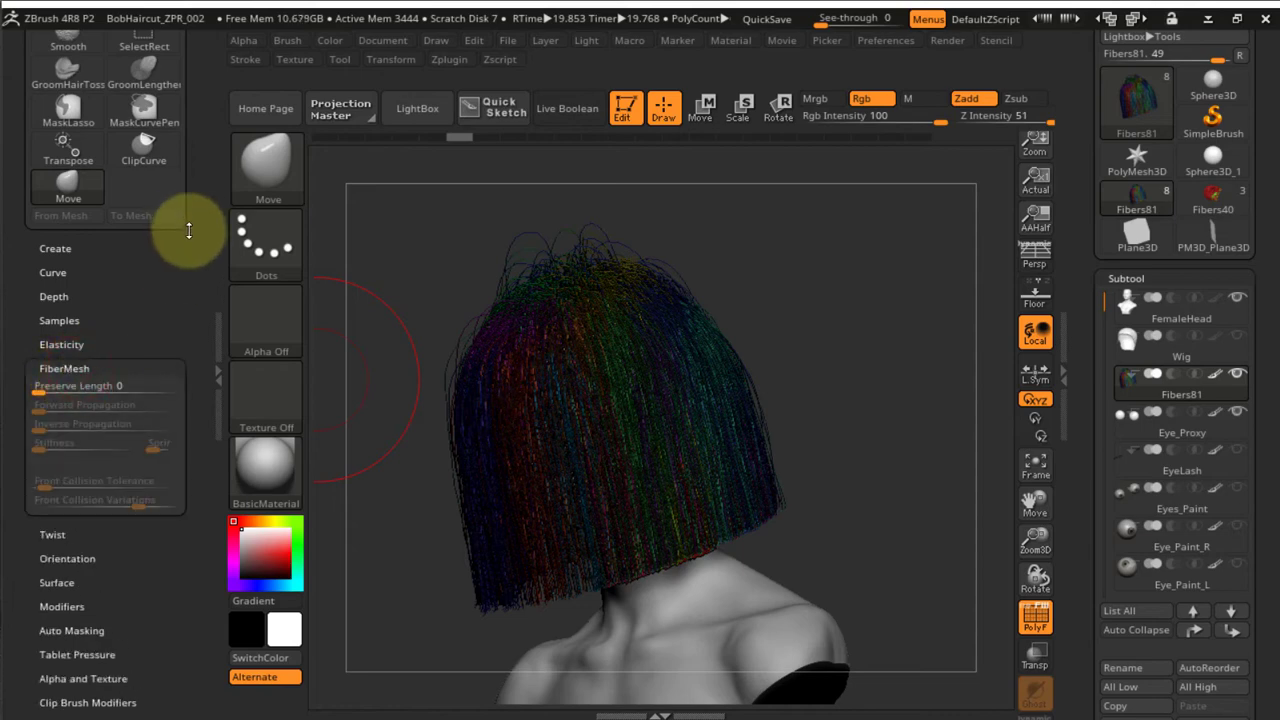
{"action": "left_click_drag", "start_coordinate": [185, 230], "coordinate": [185, 369]}
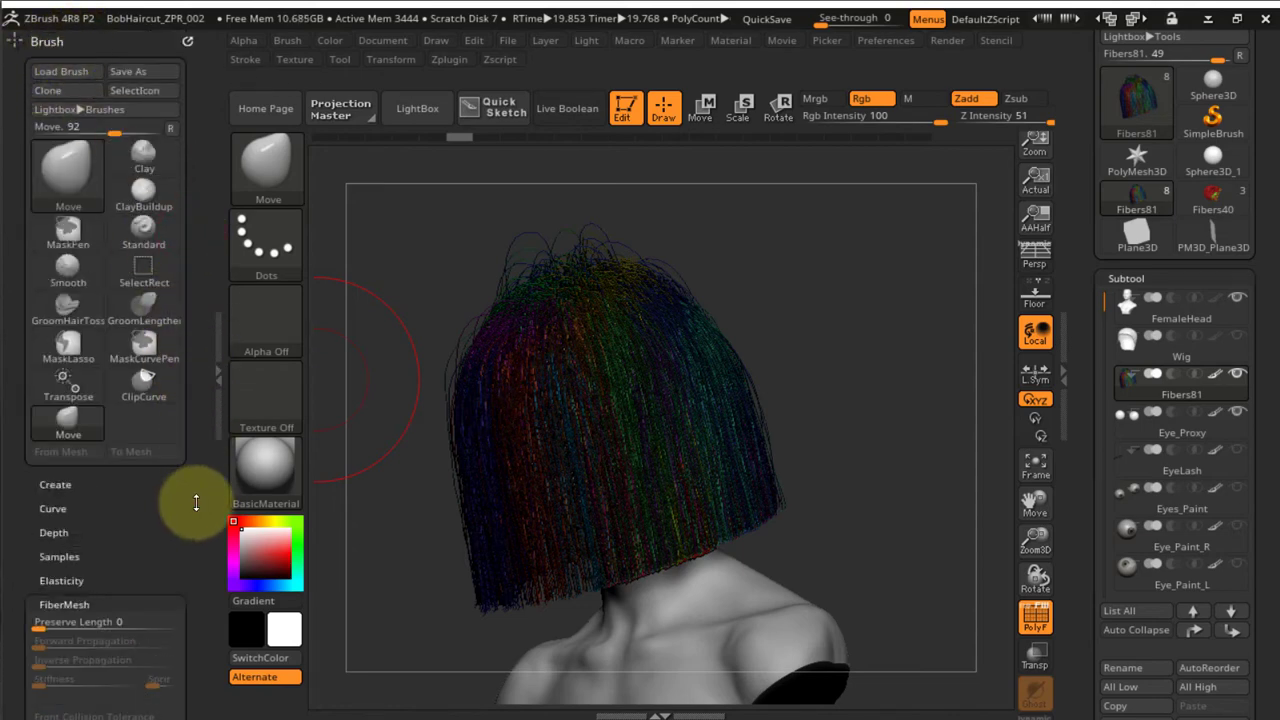
{"action": "left_click_drag", "start_coordinate": [191, 500], "coordinate": [196, 379]}
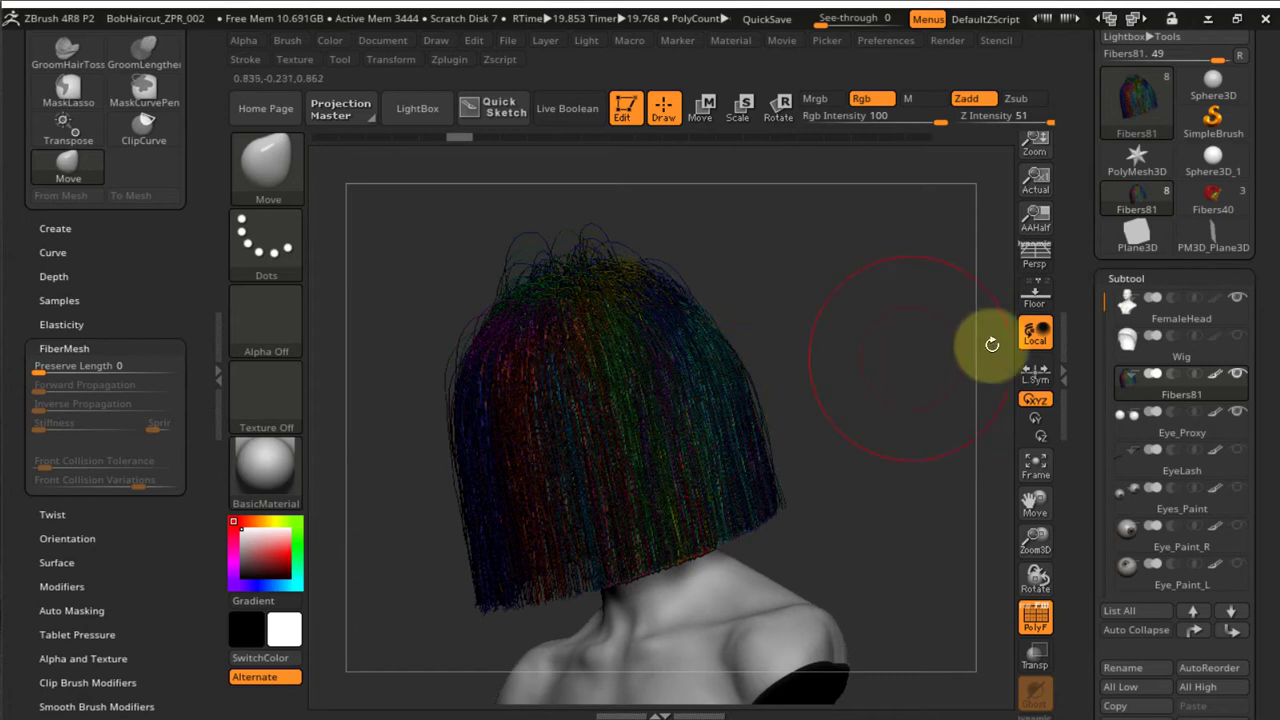
{"action": "left_click", "coordinate": [1066, 377]}
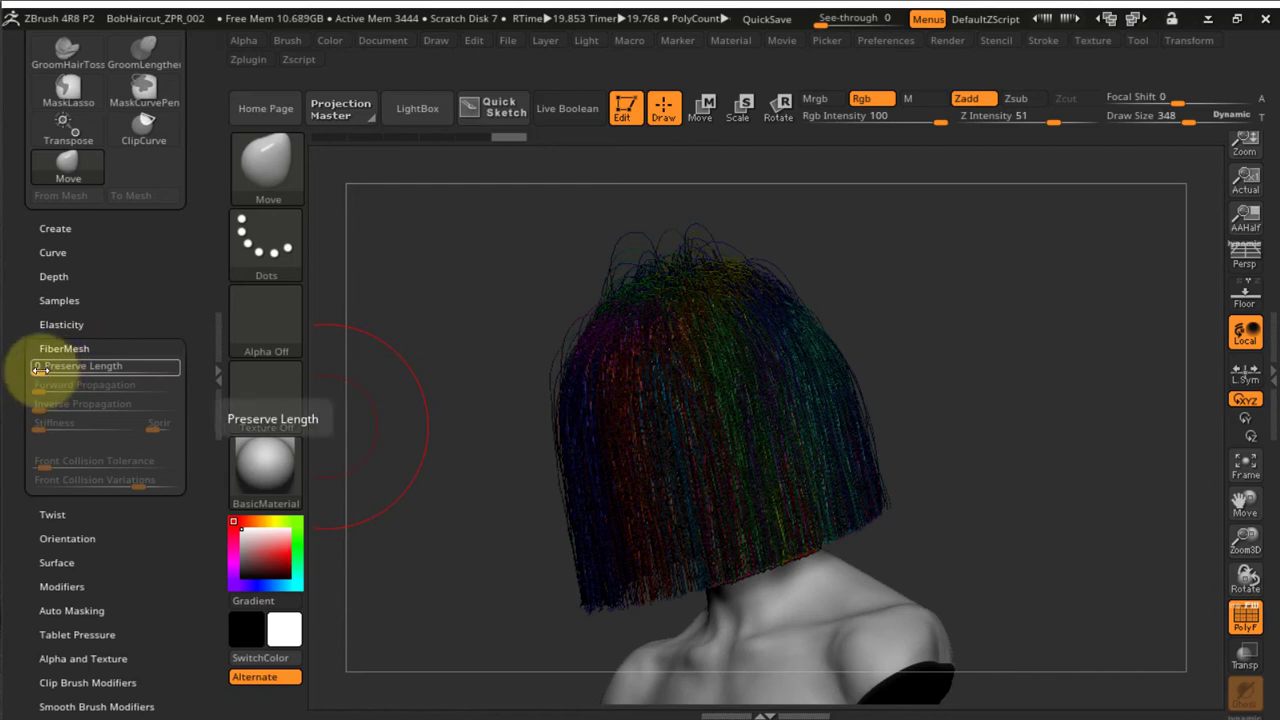
{"action": "left_click_drag", "start_coordinate": [37, 369], "coordinate": [176, 368]}
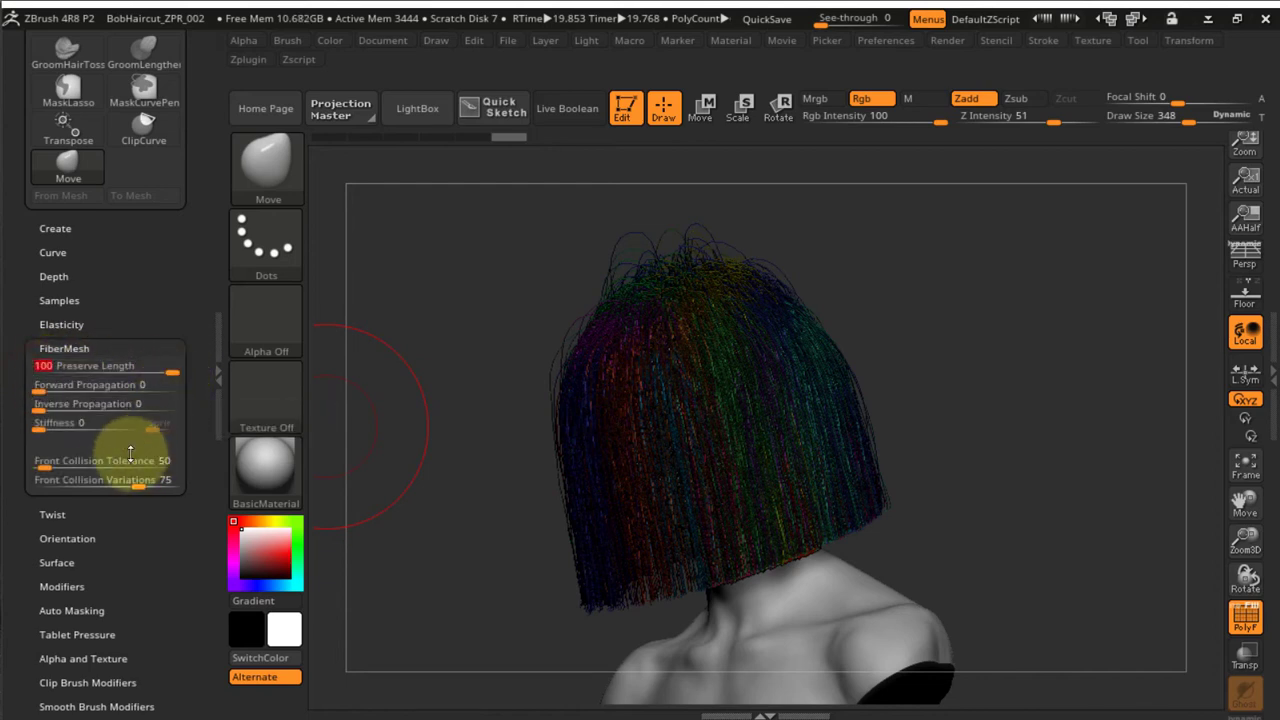
{"action": "left_click", "coordinate": [86, 423]}
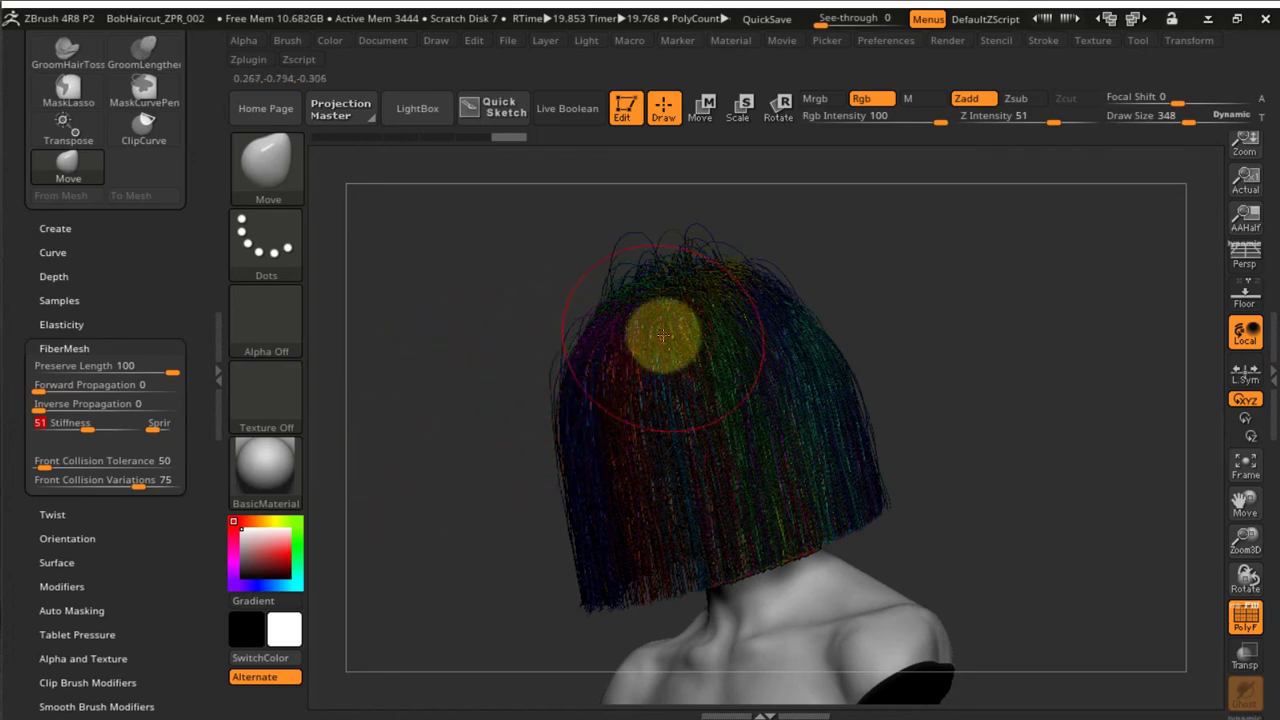
Pull the hair ends above the shoulder outward and down with the Move brush
{"action": "left_click_drag", "start_coordinate": [916, 281], "coordinate": [934, 291]}
{"action": "right_click_drag", "start_coordinate": [926, 289], "coordinate": [925, 343], "text": "ctrl"}
{"action": "right_click_drag", "start_coordinate": [771, 366], "coordinate": [706, 301], "text": "alt"}
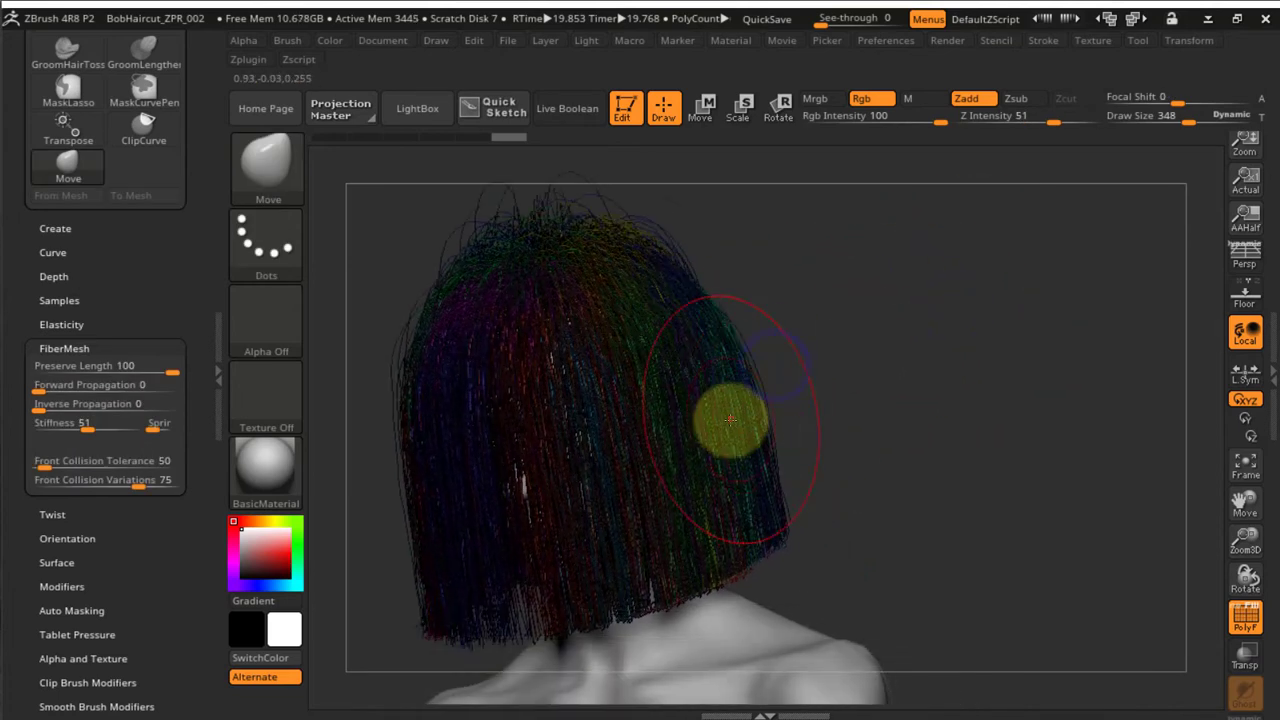
{"action": "mouse_move", "coordinate": [734, 431]}
{"action": "left_mouse_down"}
{"action": "mouse_move", "coordinate": [783, 474]}
{"action": "mouse_move", "coordinate": [778, 545]}
{"action": "mouse_move", "coordinate": [858, 592]}
{"action": "left_mouse_up"}
{"action": "left_click_drag", "start_coordinate": [782, 547], "coordinate": [829, 609]}
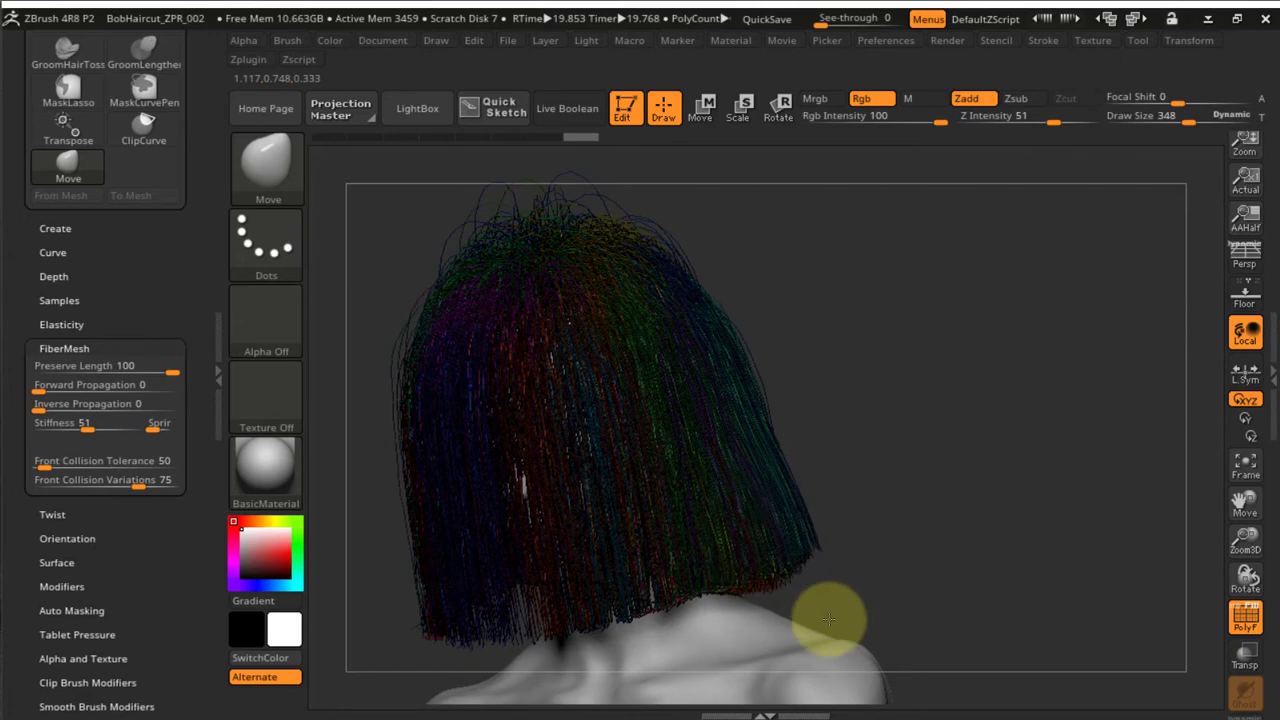
{"action": "left_click_drag", "start_coordinate": [755, 562], "coordinate": [778, 608]}
{"action": "mouse_move", "coordinate": [903, 509]}
{"action": "right_mouse_down"}
{"action": "mouse_move", "coordinate": [891, 509]}
{"action": "mouse_move", "coordinate": [903, 486]}
{"action": "right_mouse_up"}
{"action": "left_click_drag", "start_coordinate": [771, 563], "coordinate": [780, 592]}
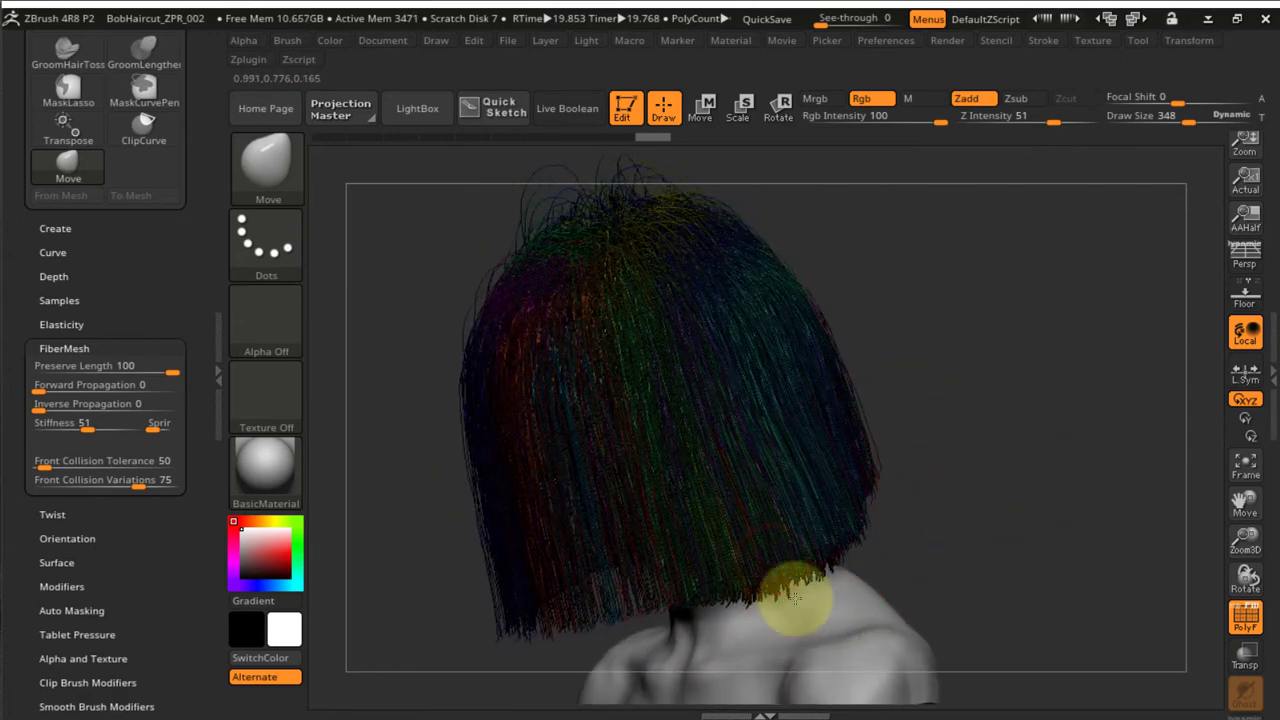
Lower the hair ends at the back corner and along the side beside the neck with the Move brush
{"action": "mouse_move", "coordinate": [983, 471]}
{"action": "left_mouse_down"}
{"action": "mouse_move", "coordinate": [951, 477]}
{"action": "mouse_move", "coordinate": [931, 523]}
{"action": "mouse_move", "coordinate": [943, 543]}
{"action": "mouse_move", "coordinate": [1055, 547]}
{"action": "mouse_move", "coordinate": [1049, 488]}
{"action": "left_mouse_up"}
{"action": "left_click_drag", "start_coordinate": [924, 517], "coordinate": [962, 572]}
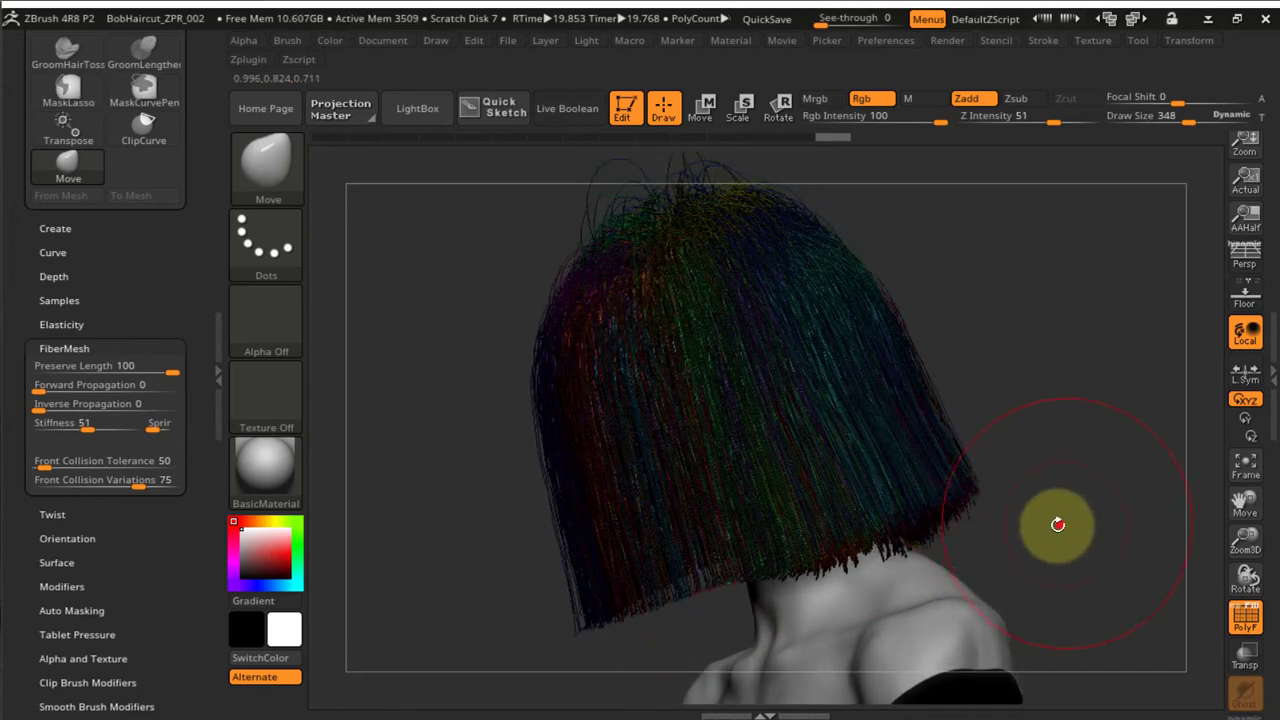
{"action": "left_click_drag", "start_coordinate": [1063, 526], "coordinate": [983, 546]}
{"action": "left_click_drag", "start_coordinate": [1014, 489], "coordinate": [1031, 531]}
{"action": "mouse_move", "coordinate": [674, 452]}
{"action": "left_mouse_down"}
{"action": "mouse_move", "coordinate": [755, 430]}
{"action": "mouse_move", "coordinate": [886, 457]}
{"action": "mouse_move", "coordinate": [1020, 443]}
{"action": "mouse_move", "coordinate": [1100, 403]}
{"action": "mouse_move", "coordinate": [1105, 364]}
{"action": "mouse_move", "coordinate": [1023, 331]}
{"action": "mouse_move", "coordinate": [992, 357]}
{"action": "left_mouse_up"}
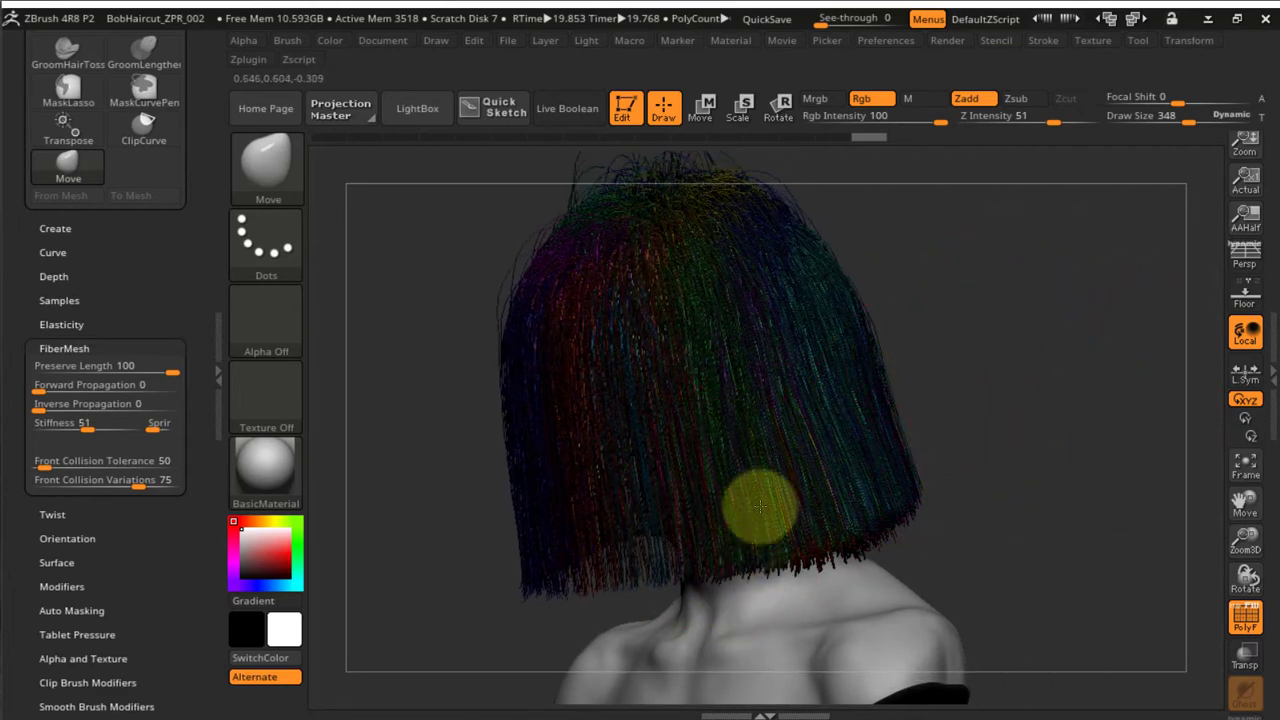
{"action": "left_click_drag", "start_coordinate": [769, 509], "coordinate": [792, 586]}
{"action": "left_click_drag", "start_coordinate": [685, 535], "coordinate": [707, 635]}
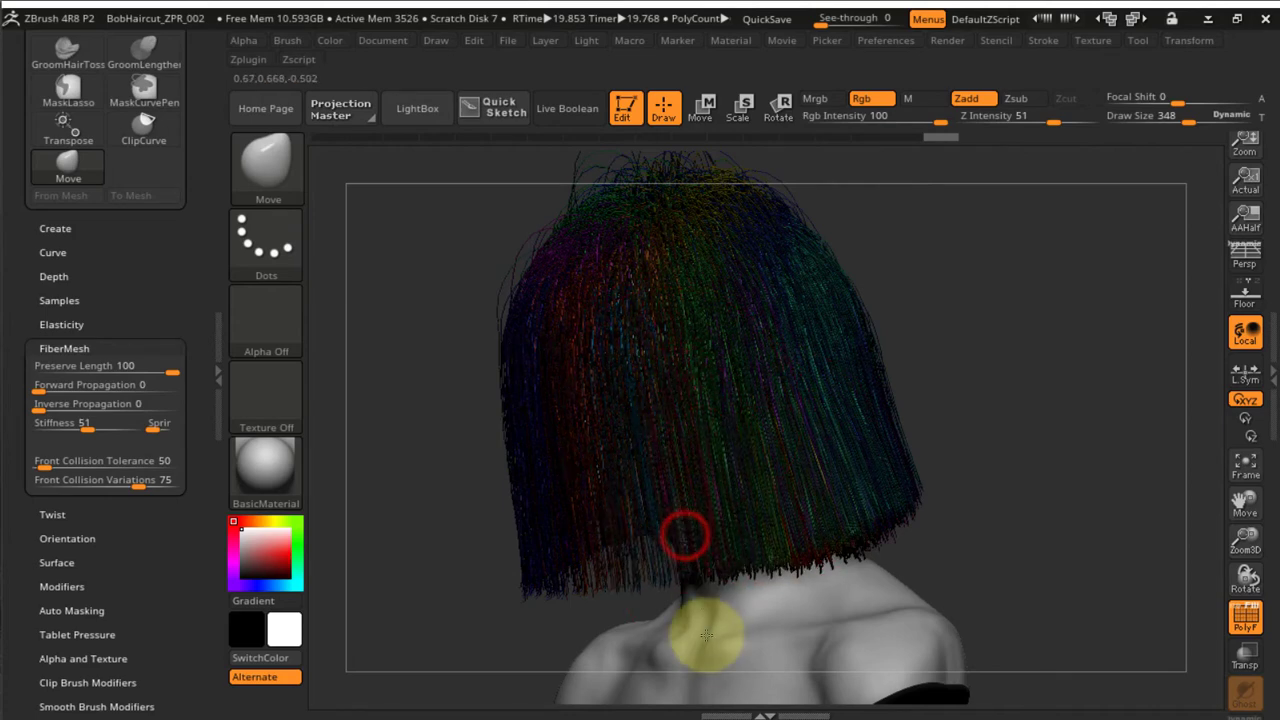
Isolate the yellowish polygroup of fibers at the nape below the ear and orient the head for grooming it
{"action": "mouse_move", "coordinate": [914, 366]}
{"action": "left_mouse_down"}
{"action": "mouse_move", "coordinate": [1029, 357]}
{"action": "mouse_move", "coordinate": [978, 365]}
{"action": "mouse_move", "coordinate": [999, 372]}
{"action": "mouse_move", "coordinate": [1000, 391]}
{"action": "mouse_move", "coordinate": [986, 366]}
{"action": "mouse_move", "coordinate": [955, 355]}
{"action": "mouse_move", "coordinate": [900, 386]}
{"action": "mouse_move", "coordinate": [900, 363]}
{"action": "mouse_move", "coordinate": [943, 400]}
{"action": "mouse_move", "coordinate": [946, 349]}
{"action": "mouse_move", "coordinate": [982, 350]}
{"action": "mouse_move", "coordinate": [999, 380]}
{"action": "mouse_move", "coordinate": [946, 331]}
{"action": "mouse_move", "coordinate": [934, 400]}
{"action": "mouse_move", "coordinate": [986, 383]}
{"action": "mouse_move", "coordinate": [970, 403]}
{"action": "mouse_move", "coordinate": [937, 354]}
{"action": "mouse_move", "coordinate": [909, 423]}
{"action": "mouse_move", "coordinate": [889, 349]}
{"action": "mouse_move", "coordinate": [943, 343]}
{"action": "mouse_move", "coordinate": [903, 377]}
{"action": "mouse_move", "coordinate": [934, 437]}
{"action": "mouse_move", "coordinate": [898, 334]}
{"action": "mouse_move", "coordinate": [925, 350]}
{"action": "left_mouse_up"}
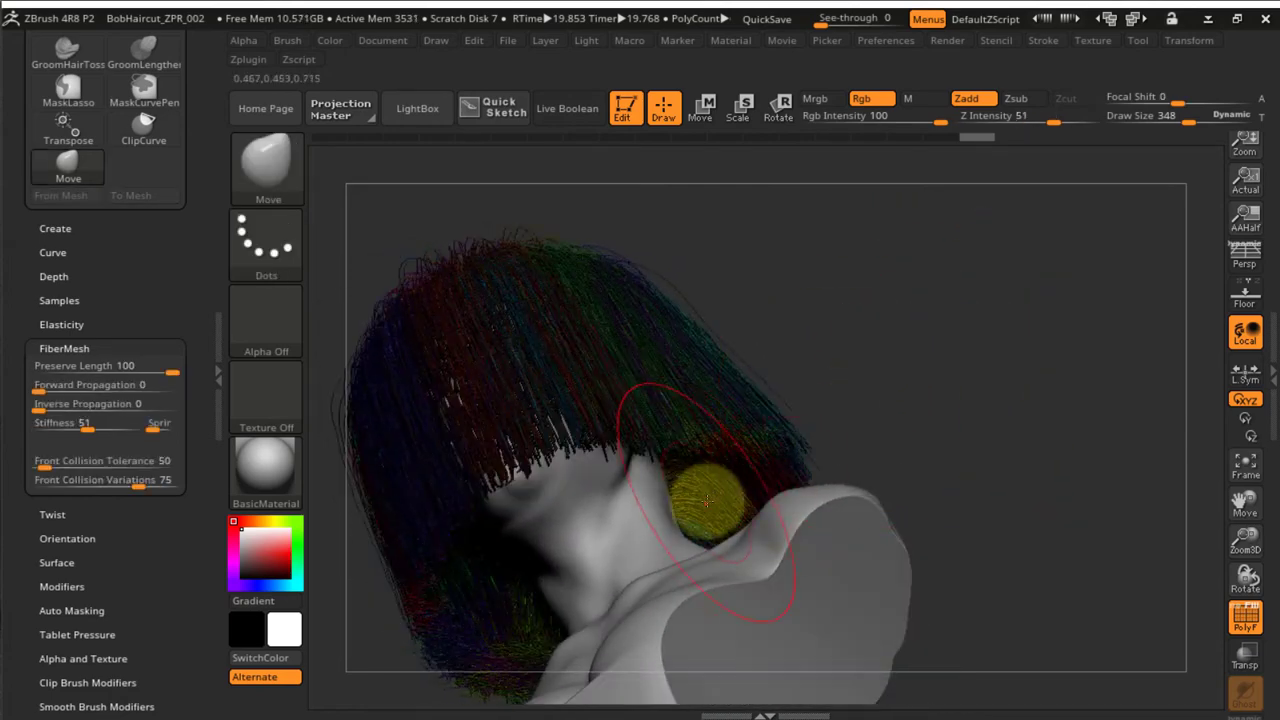
{"action": "left_click_drag", "start_coordinate": [827, 393], "coordinate": [838, 366]}
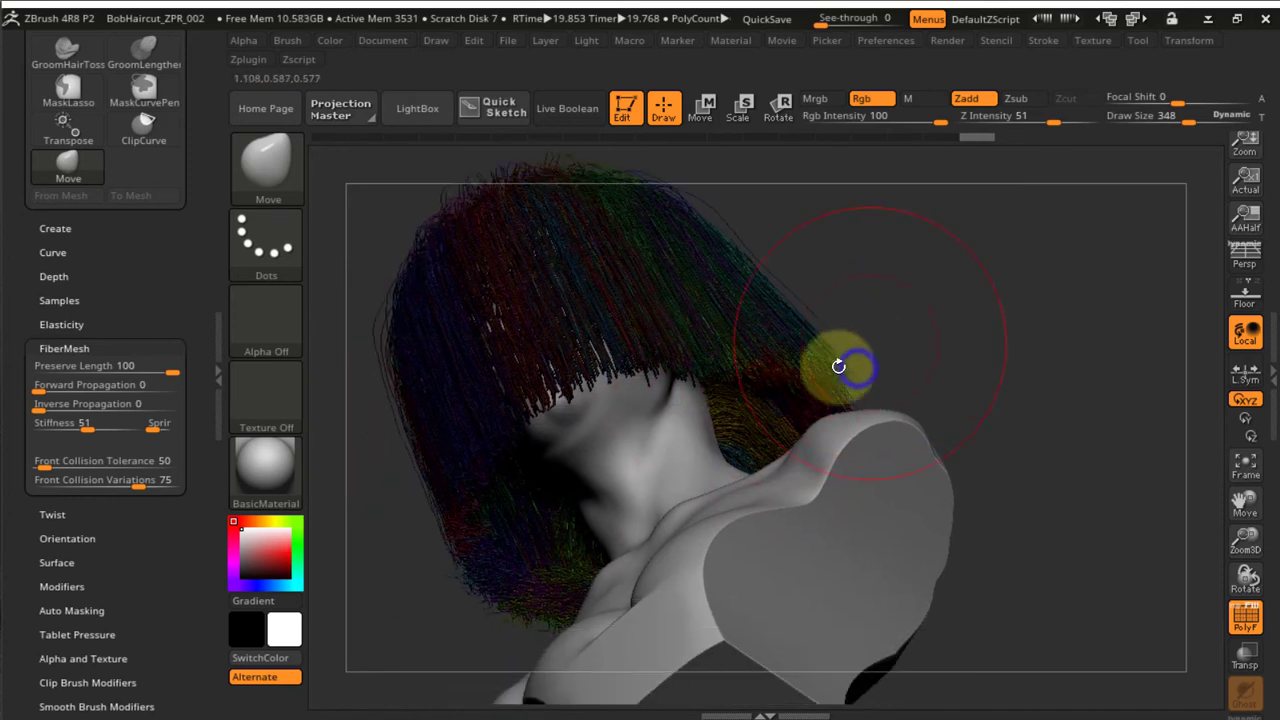
{"action": "left_click", "coordinate": [754, 430], "text": "ctrl+shift"}
{"action": "mouse_move", "coordinate": [914, 343]}
{"action": "left_mouse_down"}
{"action": "mouse_move", "coordinate": [886, 394]}
{"action": "mouse_move", "coordinate": [886, 500]}
{"action": "mouse_move", "coordinate": [923, 429]}
{"action": "mouse_move", "coordinate": [906, 452]}
{"action": "mouse_move", "coordinate": [974, 417]}
{"action": "mouse_move", "coordinate": [826, 430]}
{"action": "left_mouse_up"}
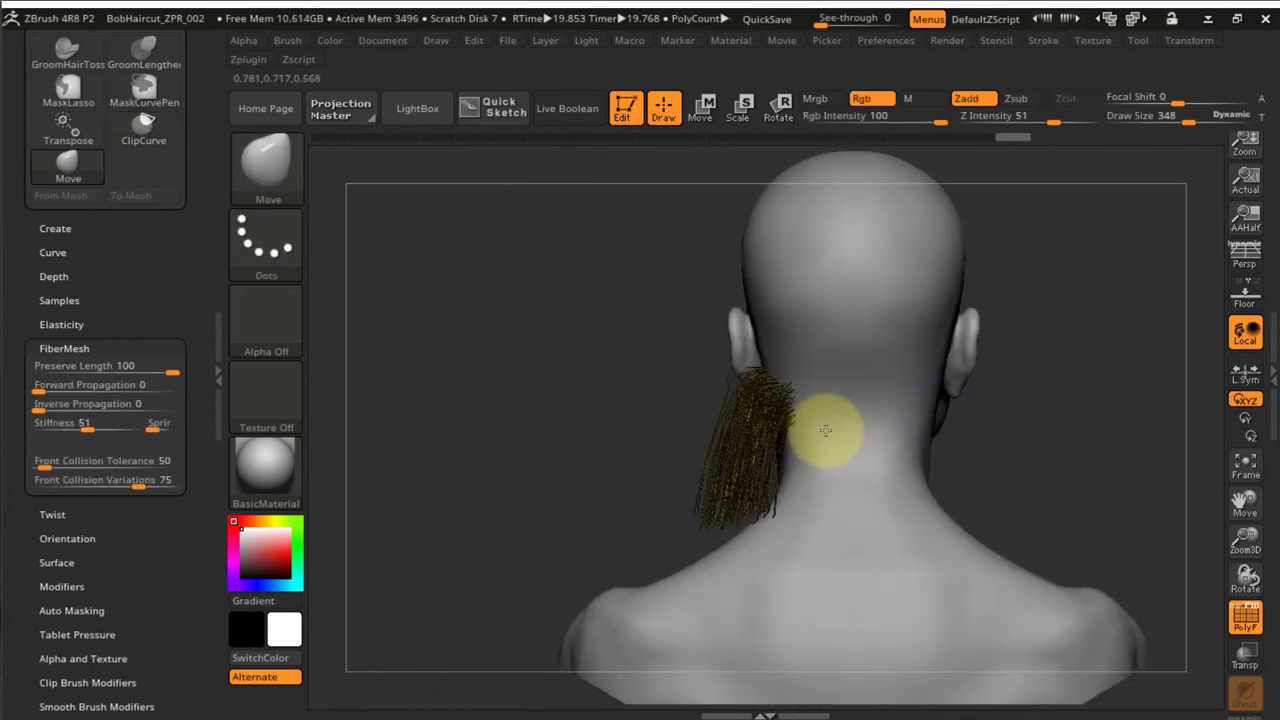
{"action": "left_click_drag", "start_coordinate": [670, 434], "coordinate": [889, 384]}
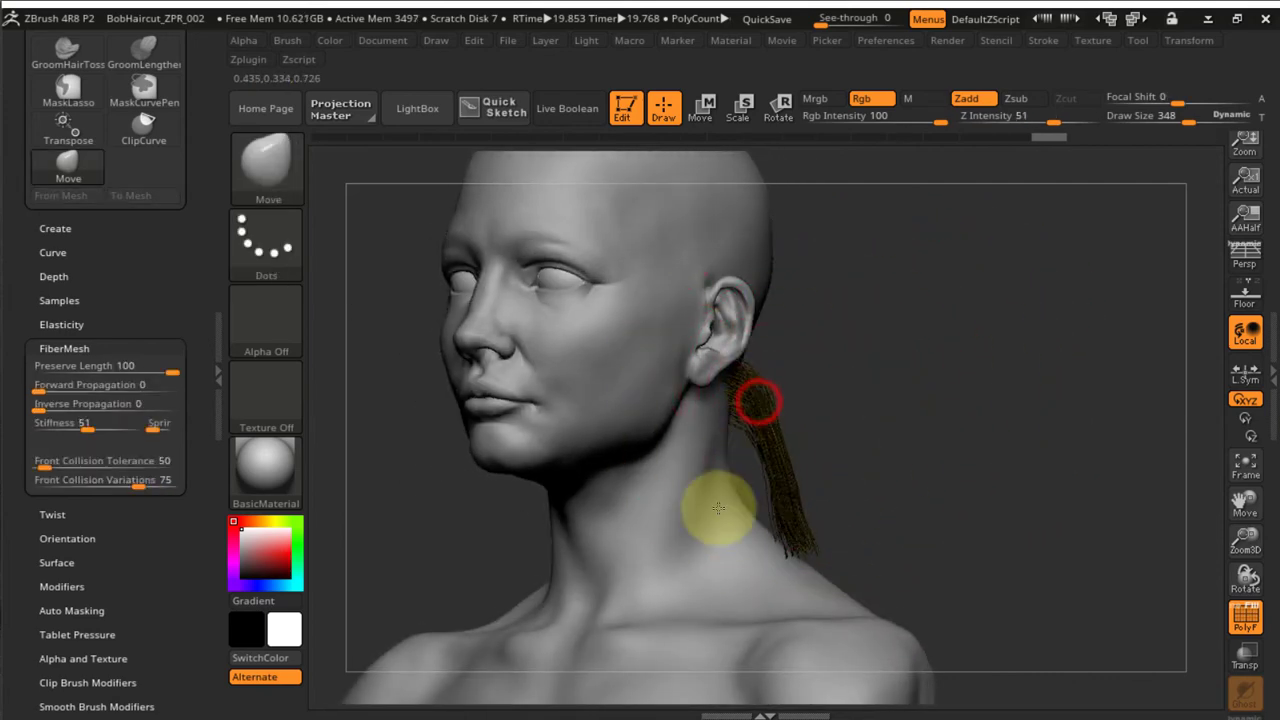
Reshape the isolated nape fibers below the ear with the Move brush and turn off its Rgb color painting
{"action": "left_click_drag", "start_coordinate": [936, 396], "coordinate": [792, 432]}
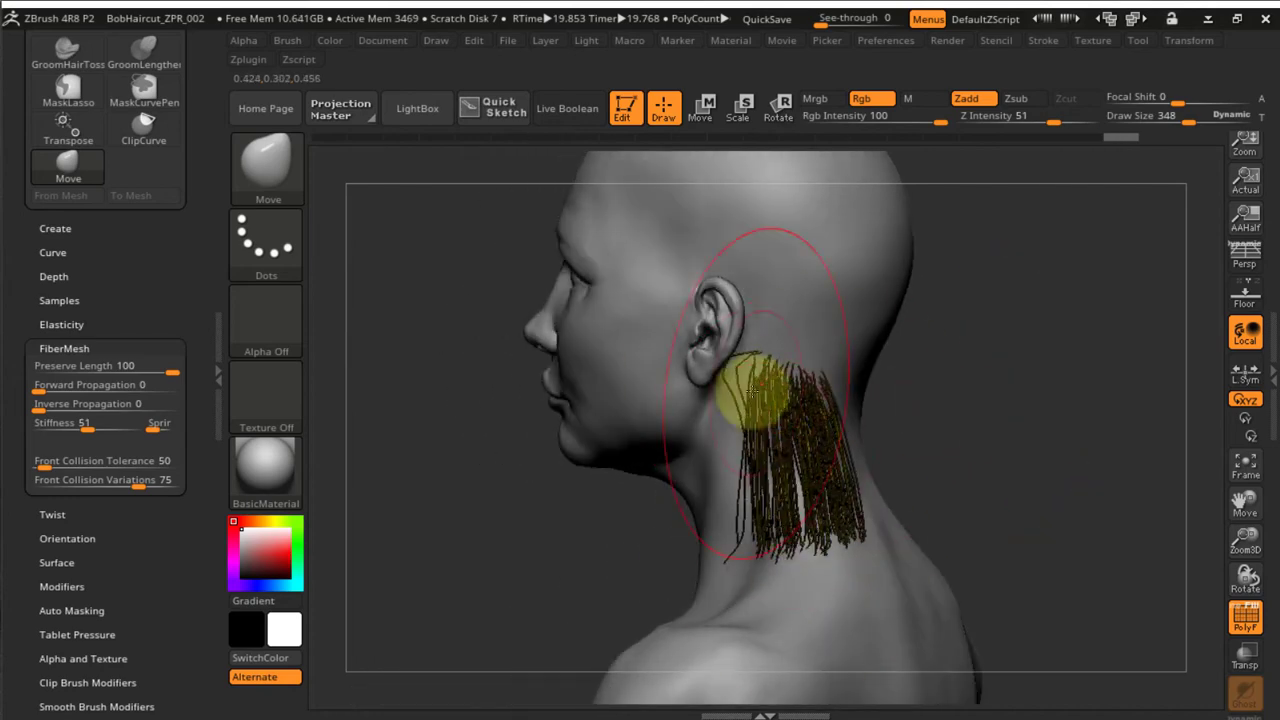
{"action": "mouse_move", "coordinate": [914, 380]}
{"action": "left_mouse_down"}
{"action": "mouse_move", "coordinate": [866, 377]}
{"action": "mouse_move", "coordinate": [889, 380]}
{"action": "left_mouse_up"}
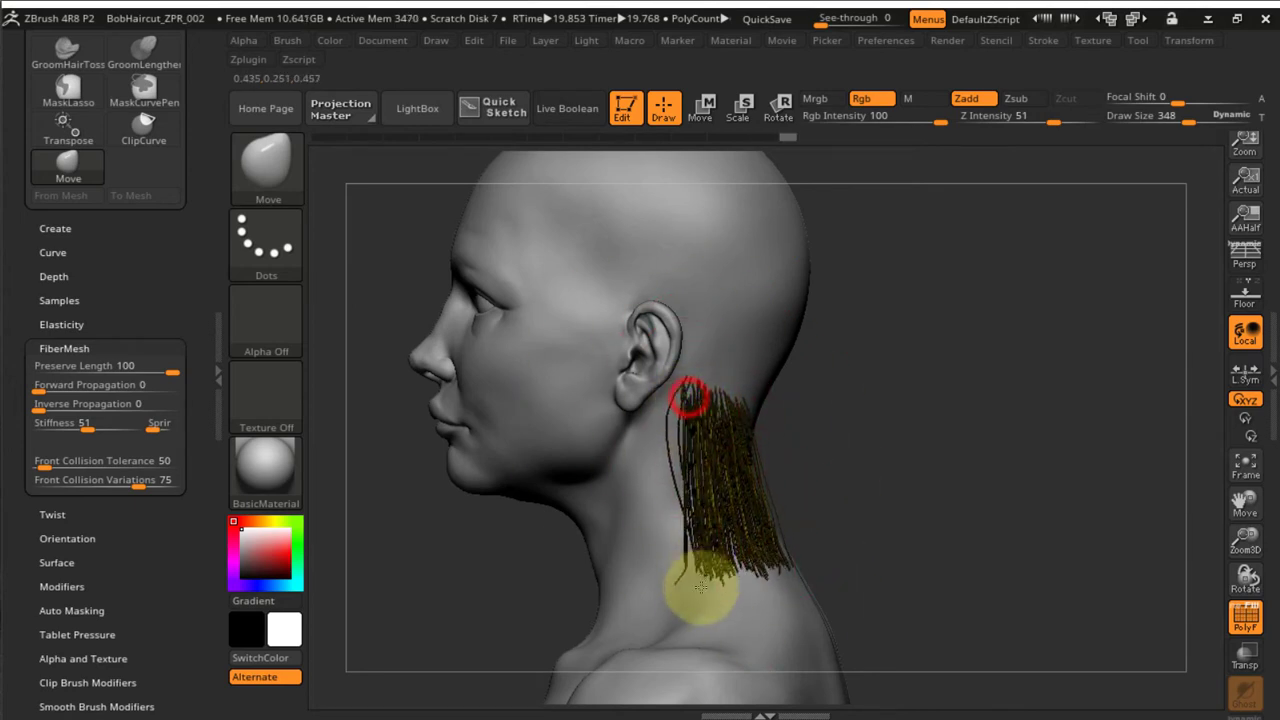
{"action": "left_click", "coordinate": [859, 101]}
{"action": "left_click", "coordinate": [868, 98]}
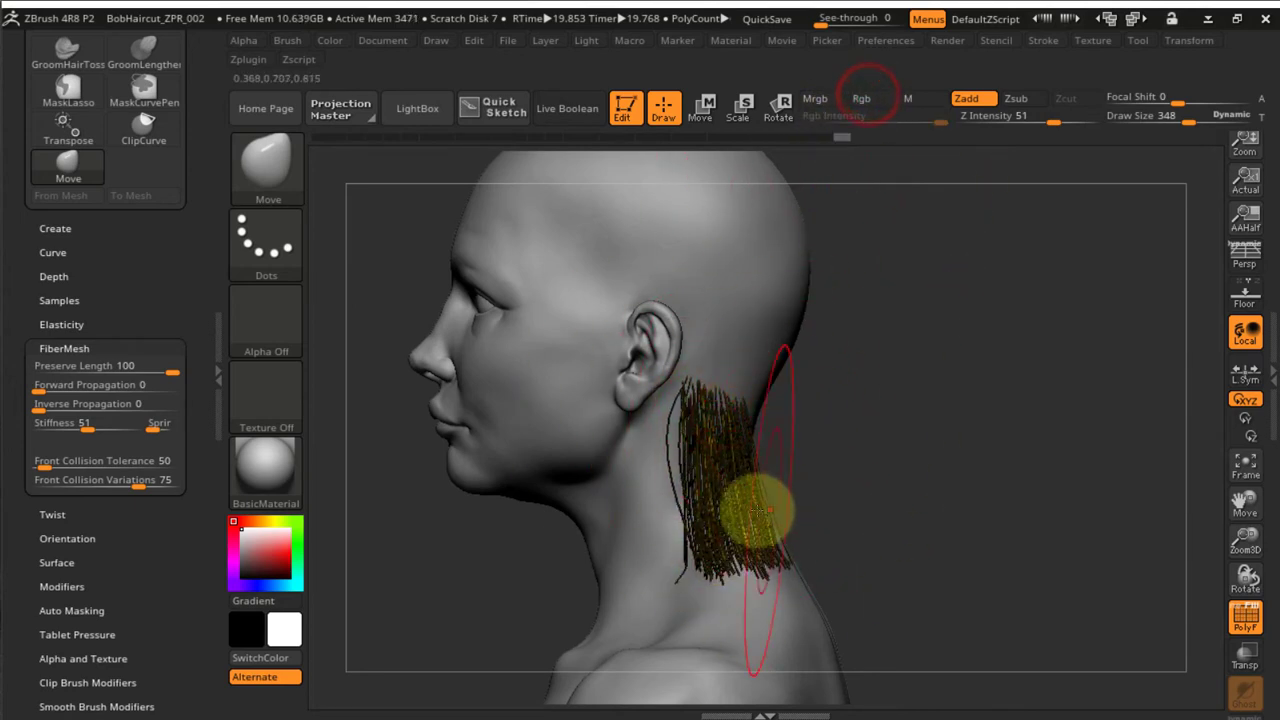
Push the nape fibers in against the neck with the Move brush, following its contour from the side and back
{"action": "left_click_drag", "start_coordinate": [886, 387], "coordinate": [734, 454]}
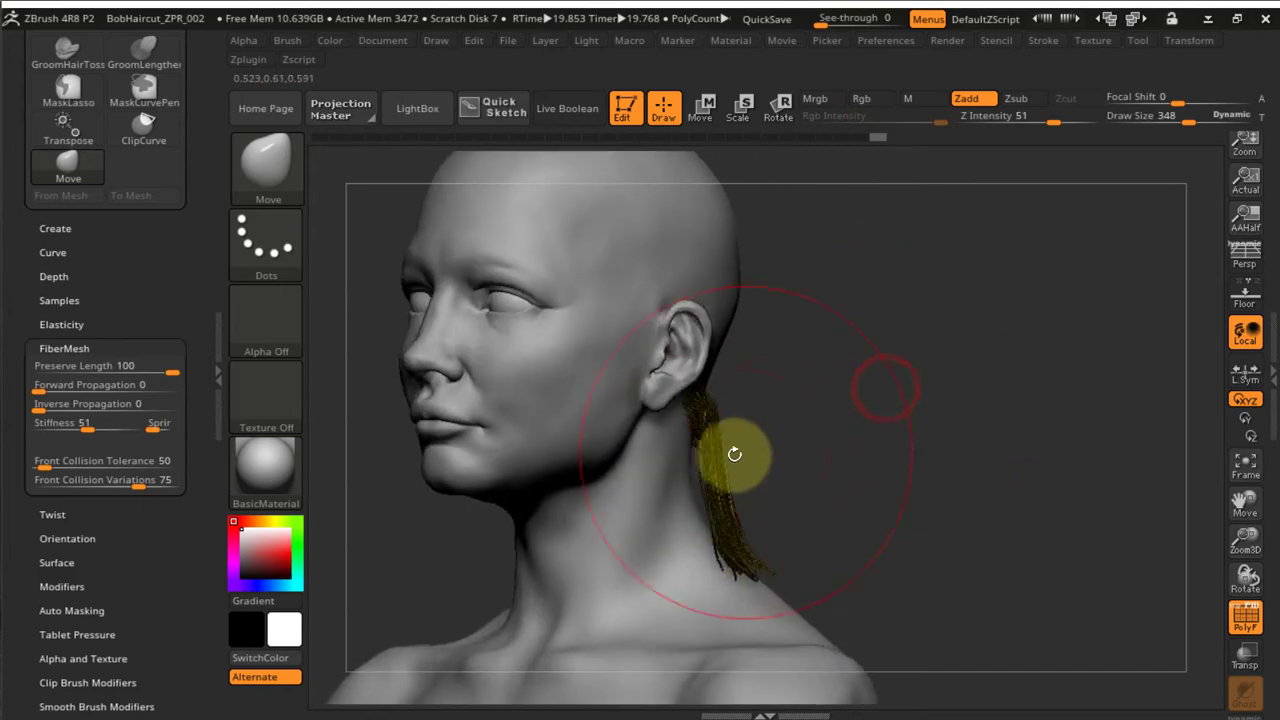
{"action": "mouse_move", "coordinate": [914, 423]}
{"action": "left_mouse_down"}
{"action": "mouse_move", "coordinate": [943, 391]}
{"action": "mouse_move", "coordinate": [730, 474]}
{"action": "mouse_move", "coordinate": [806, 454]}
{"action": "left_mouse_up"}
{"action": "right_click_drag", "start_coordinate": [700, 437], "coordinate": [724, 560], "text": "ctrl"}
{"action": "left_click_drag", "start_coordinate": [734, 465], "coordinate": [711, 451]}
{"action": "mouse_move", "coordinate": [711, 451]}
{"action": "right_mouse_down"}
{"action": "mouse_move", "coordinate": [663, 460]}
{"action": "mouse_move", "coordinate": [664, 432]}
{"action": "right_mouse_up"}
{"action": "left_click_drag", "start_coordinate": [707, 398], "coordinate": [711, 394]}
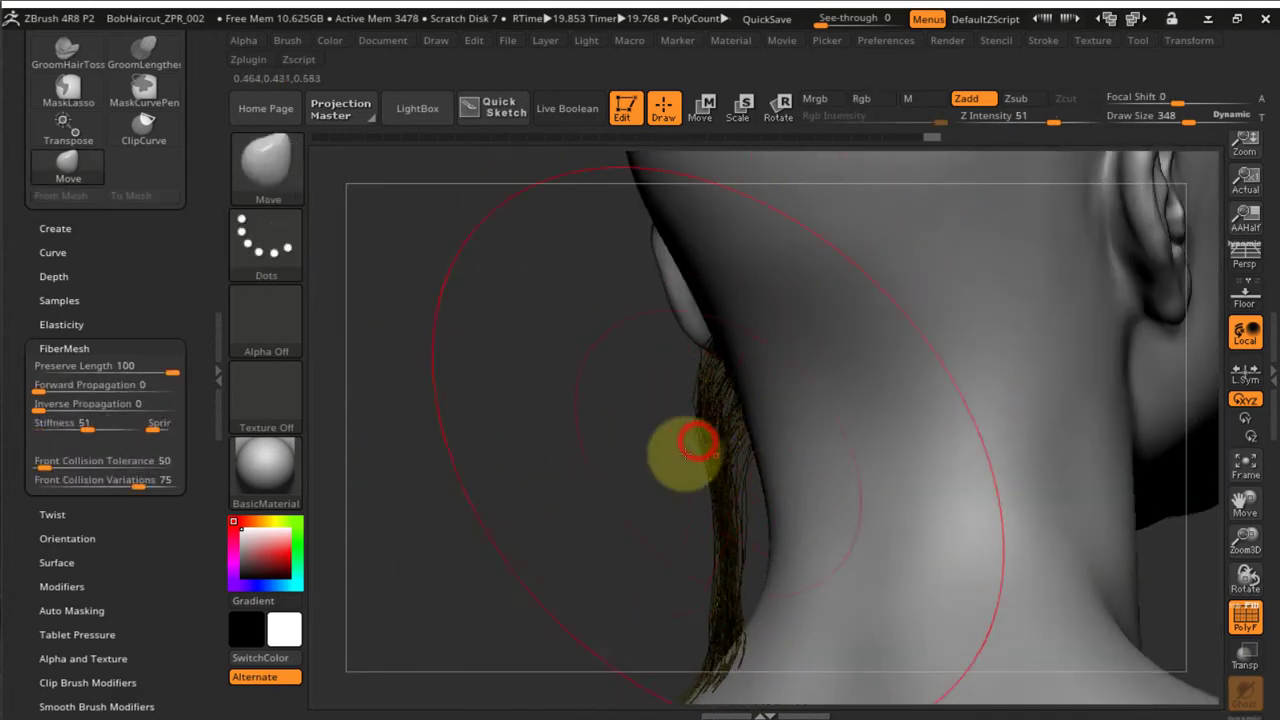
{"action": "right_click_drag", "start_coordinate": [697, 441], "coordinate": [797, 463]}
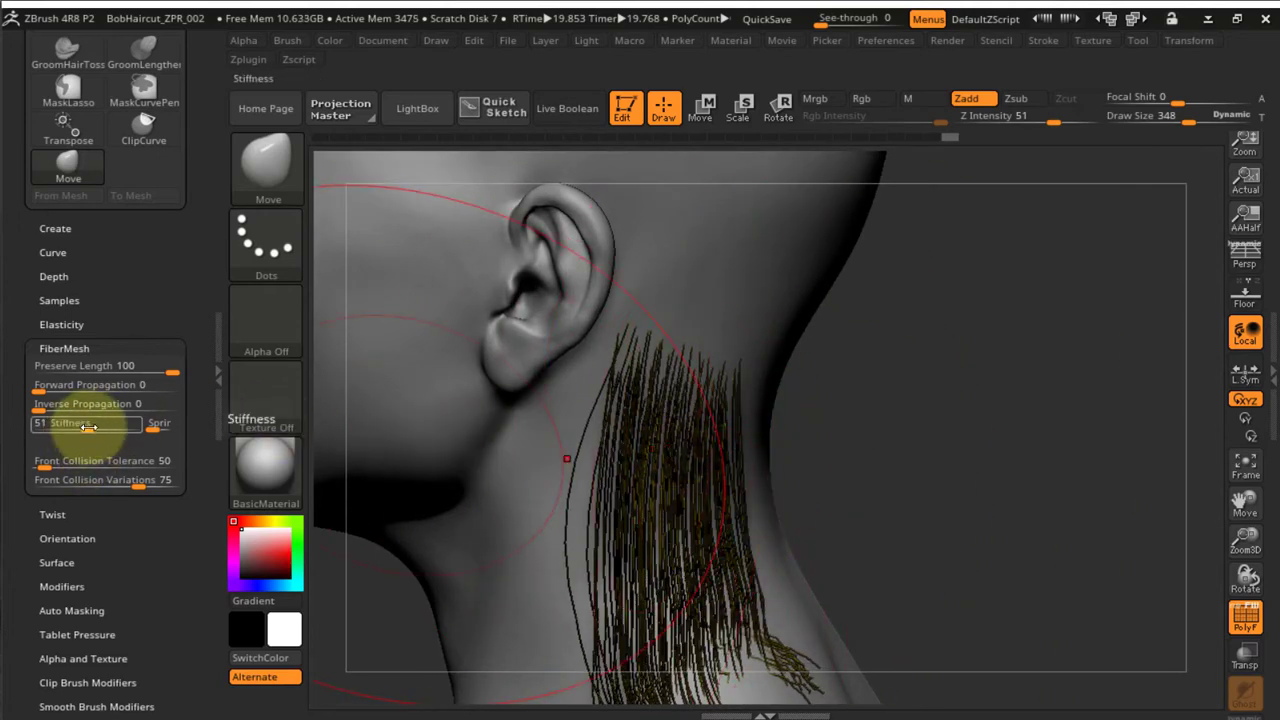
Set the Move brush's FiberMesh Stiffness to 11 and Draw Size to 201, and comb the nape fibers down along the neck
{"action": "left_click_drag", "start_coordinate": [50, 430], "coordinate": [47, 430]}
{"action": "mouse_move", "coordinate": [606, 406]}
{"action": "left_mouse_down"}
{"action": "mouse_move", "coordinate": [604, 505]}
{"action": "mouse_move", "coordinate": [745, 603]}
{"action": "mouse_move", "coordinate": [757, 634]}
{"action": "left_mouse_up"}
{"action": "key", "text": "s"}
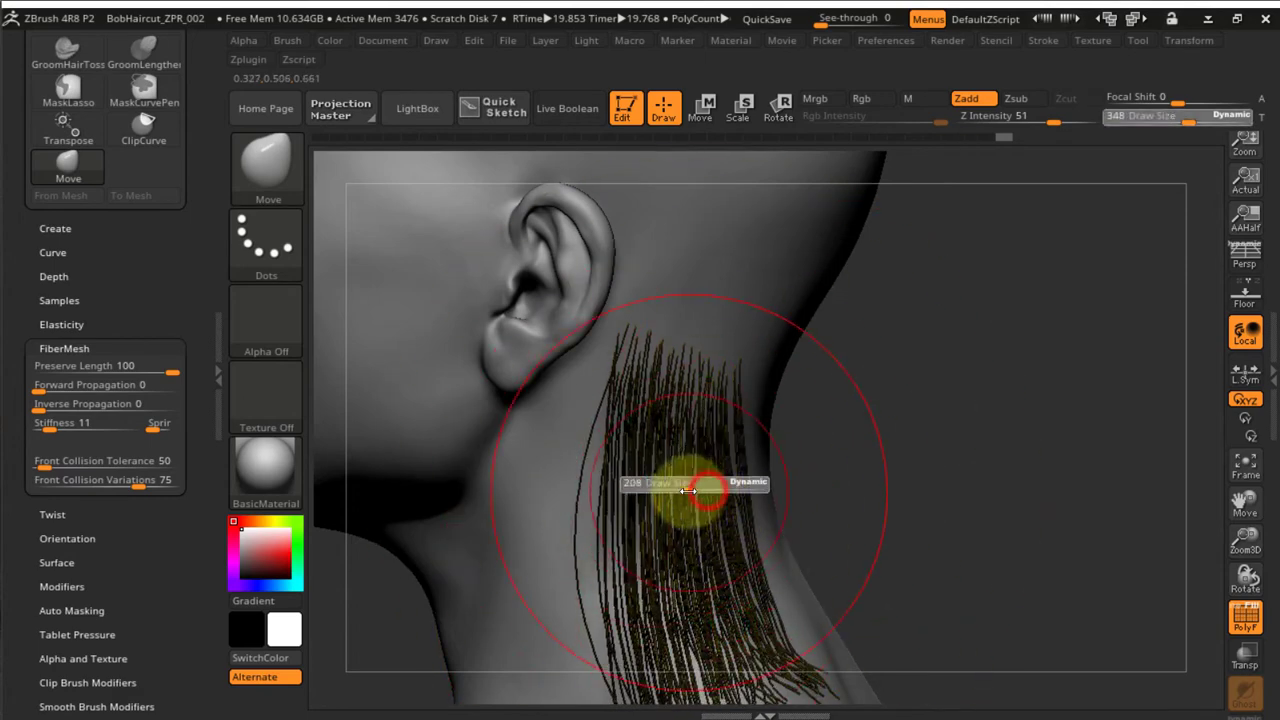
{"action": "left_click_drag", "start_coordinate": [628, 469], "coordinate": [560, 457]}
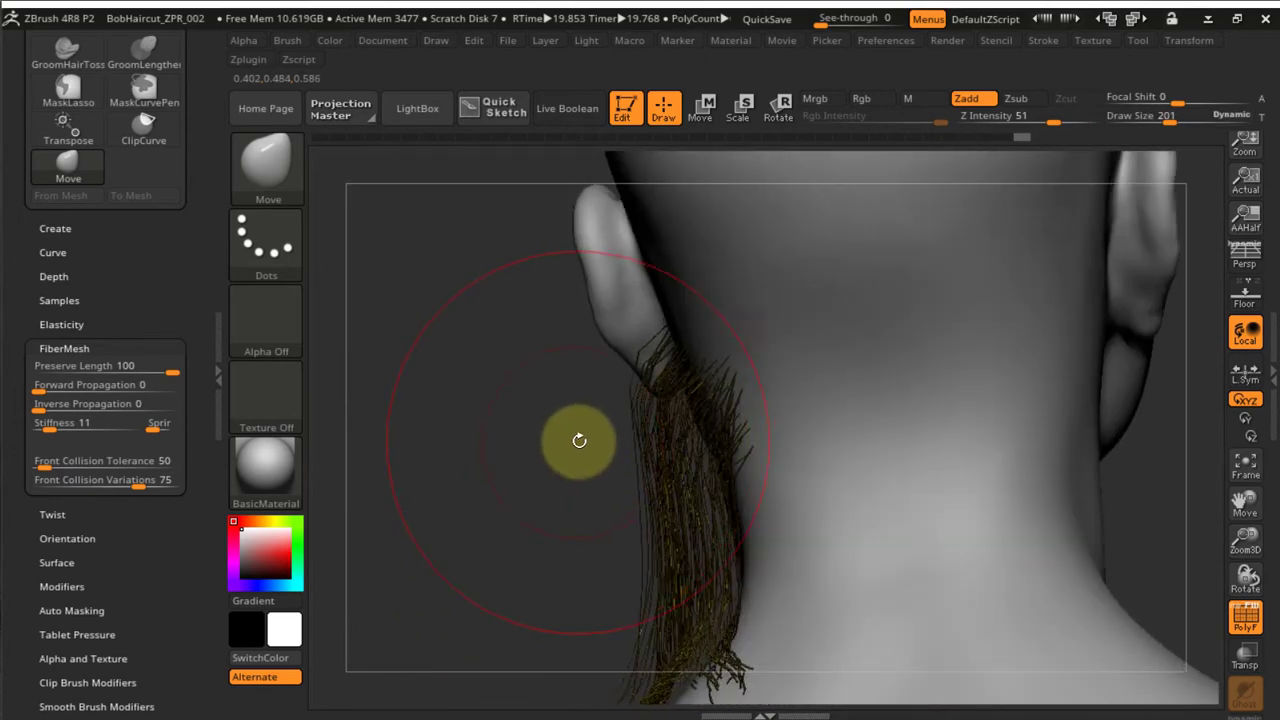
{"action": "left_click_drag", "start_coordinate": [630, 432], "coordinate": [768, 387]}
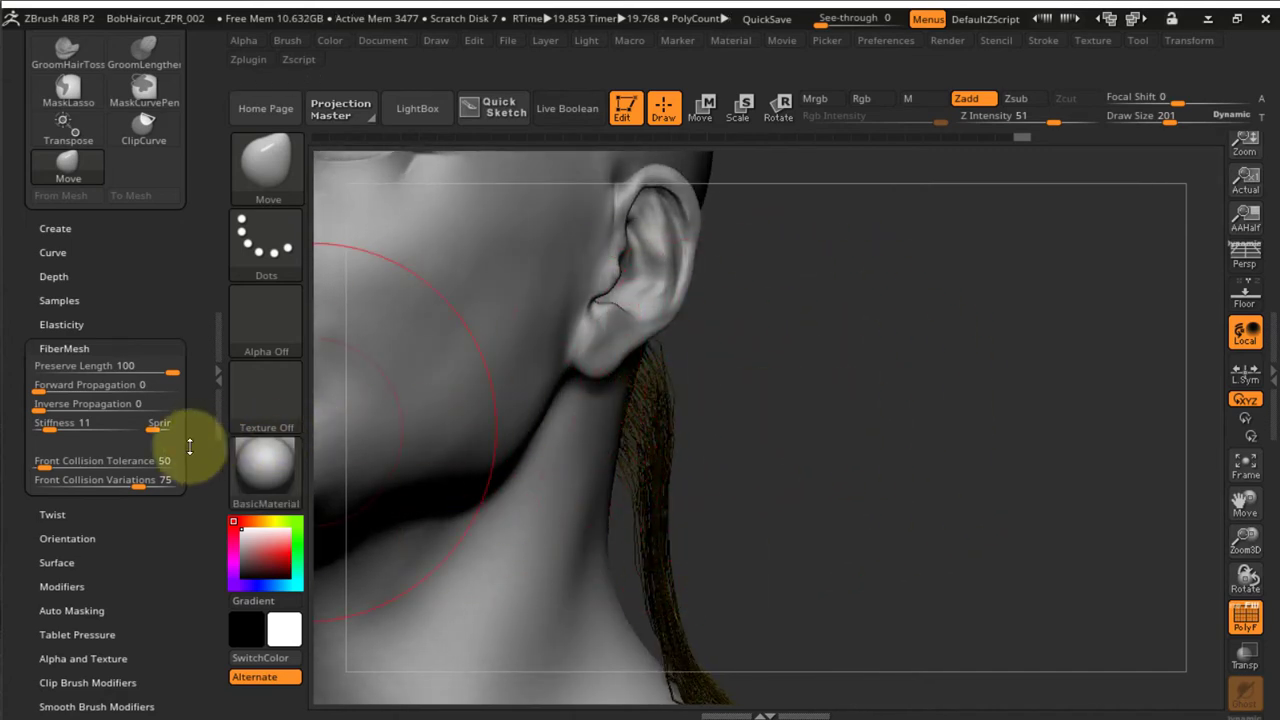
Open the Move brush's Auto Masking settings and examine the FiberMesh mask curve
{"action": "left_click_drag", "start_coordinate": [170, 555], "coordinate": [163, 486]}
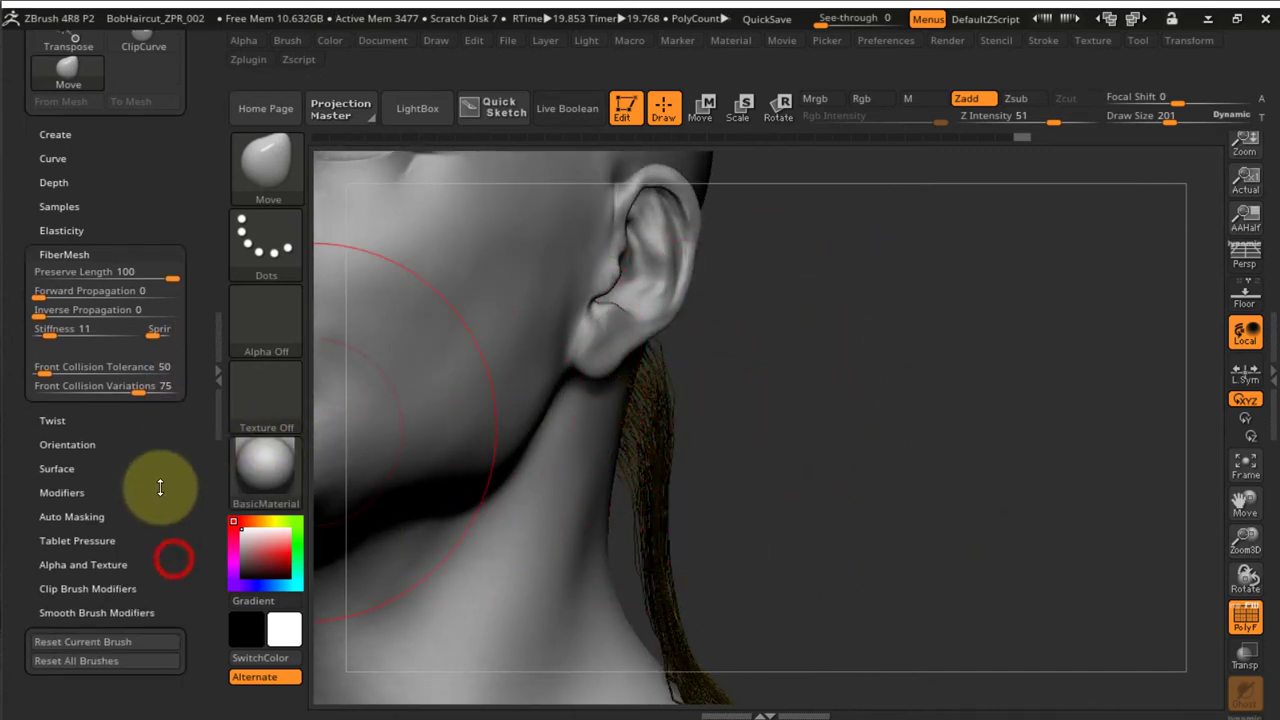
{"action": "left_click", "coordinate": [76, 516]}
{"action": "left_click_drag", "start_coordinate": [171, 300], "coordinate": [183, 185]}
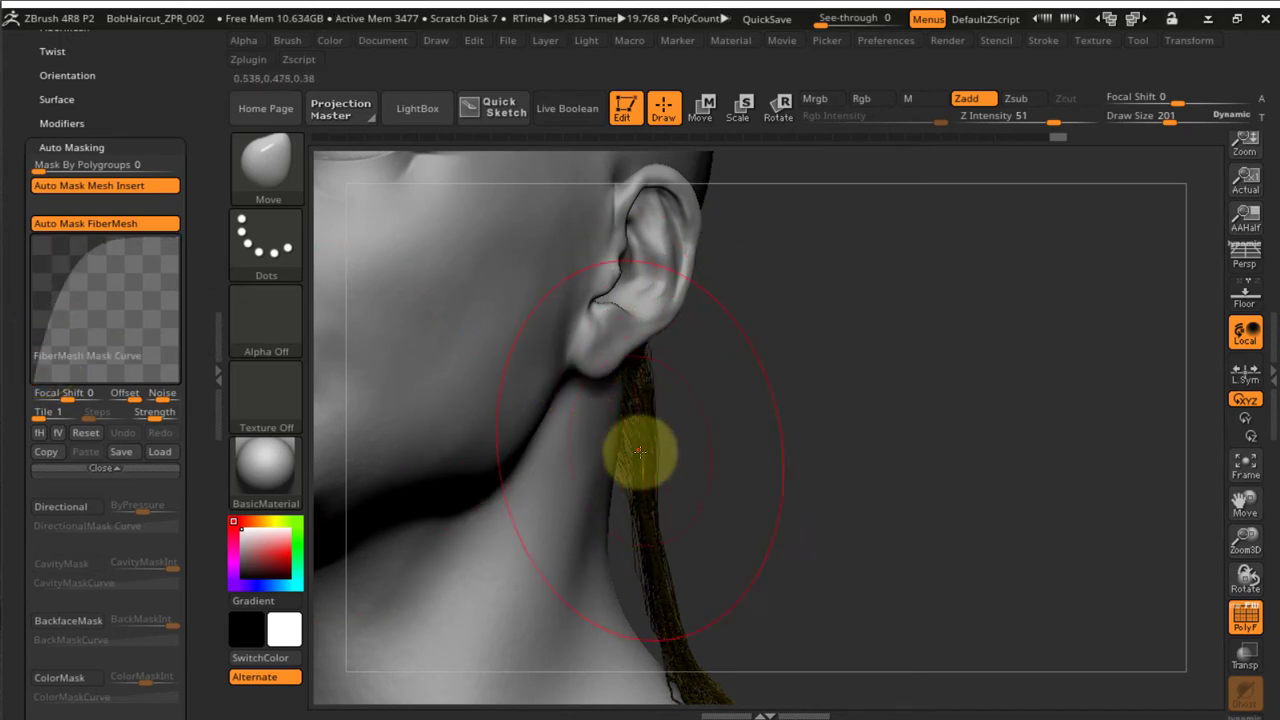
Bend the nape fibers along the side and back of the neck with the Move brush, adjusting their ends above the shoulder
{"action": "mouse_move", "coordinate": [803, 431]}
{"action": "left_mouse_down"}
{"action": "mouse_move", "coordinate": [666, 417]}
{"action": "mouse_move", "coordinate": [668, 436]}
{"action": "mouse_move", "coordinate": [814, 434]}
{"action": "left_mouse_up"}
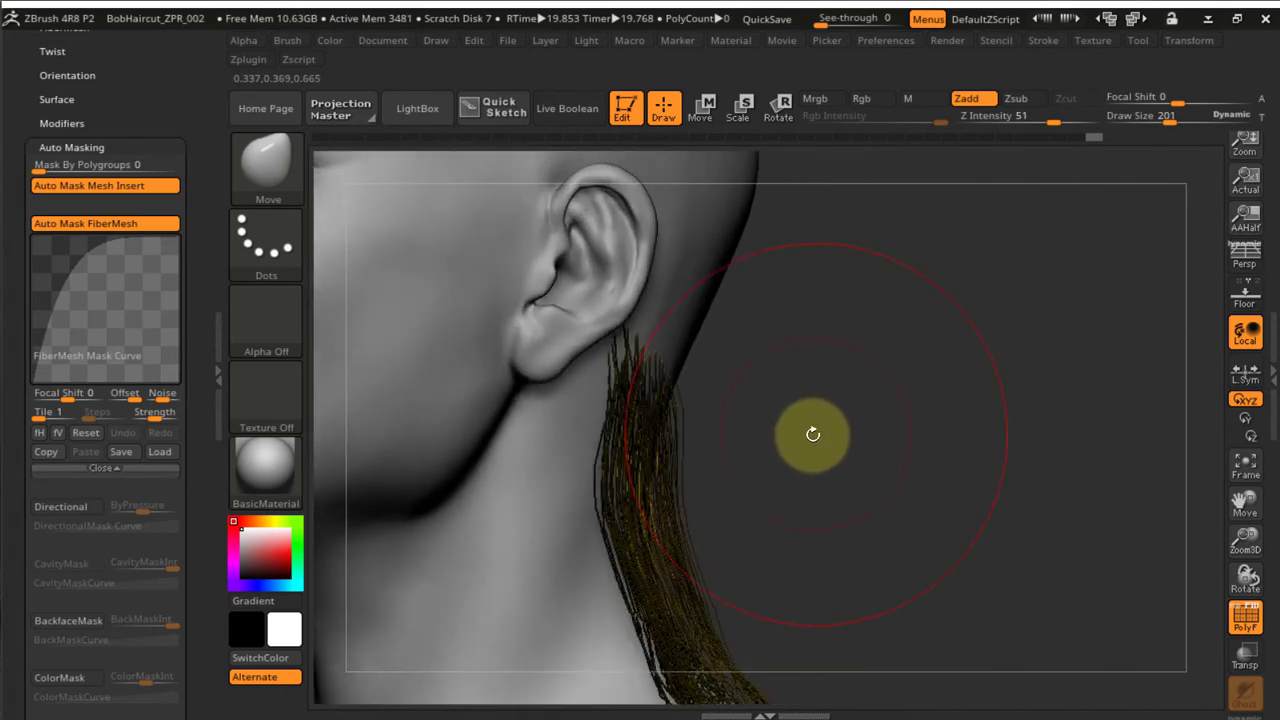
{"action": "key", "text": "ctrl"}
{"action": "left_click_drag", "start_coordinate": [797, 376], "coordinate": [858, 400]}
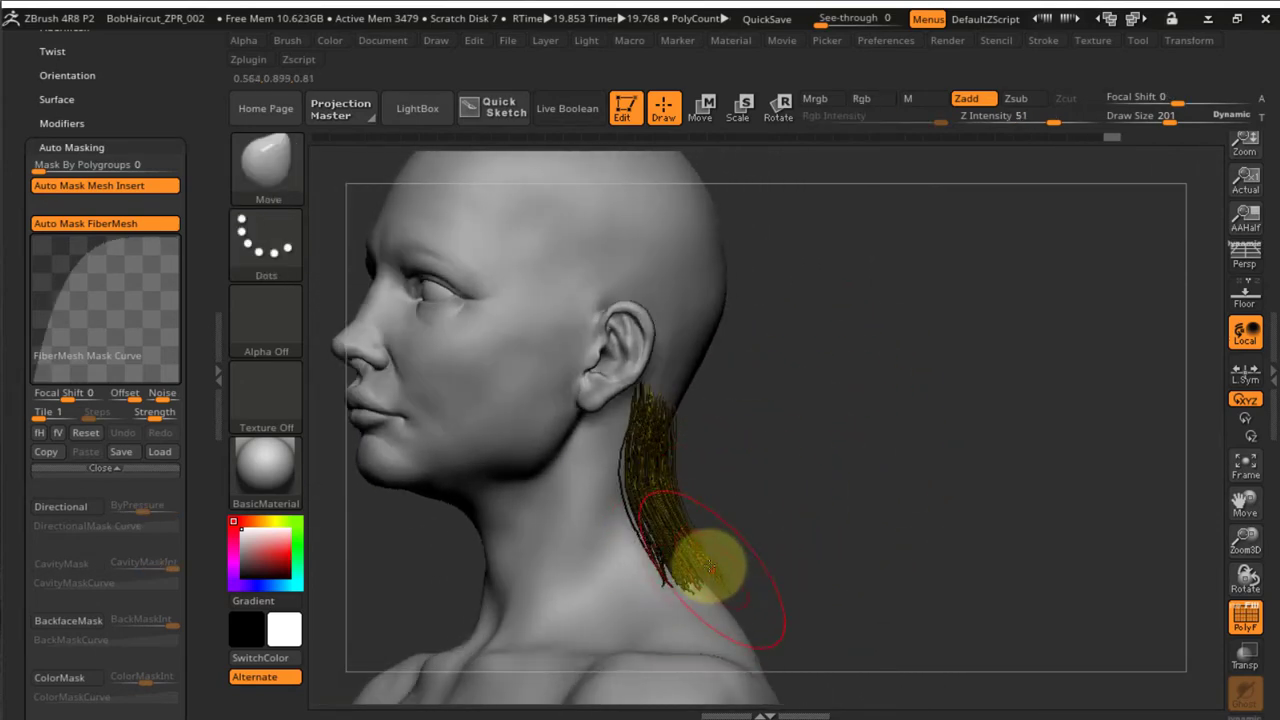
{"action": "left_click_drag", "start_coordinate": [709, 575], "coordinate": [730, 568]}
{"action": "right_click_drag", "start_coordinate": [811, 531], "coordinate": [673, 560]}
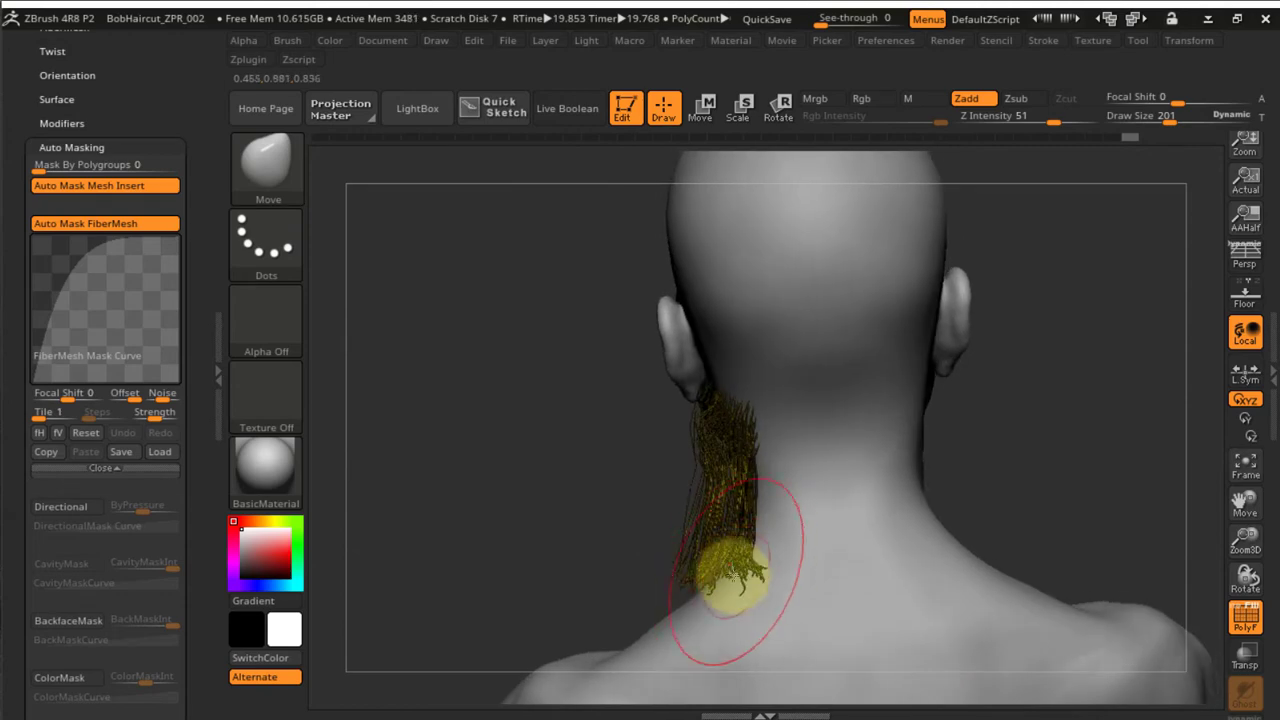
{"action": "left_click_drag", "start_coordinate": [734, 612], "coordinate": [722, 608]}
{"action": "right_click_drag", "start_coordinate": [719, 591], "coordinate": [741, 557]}
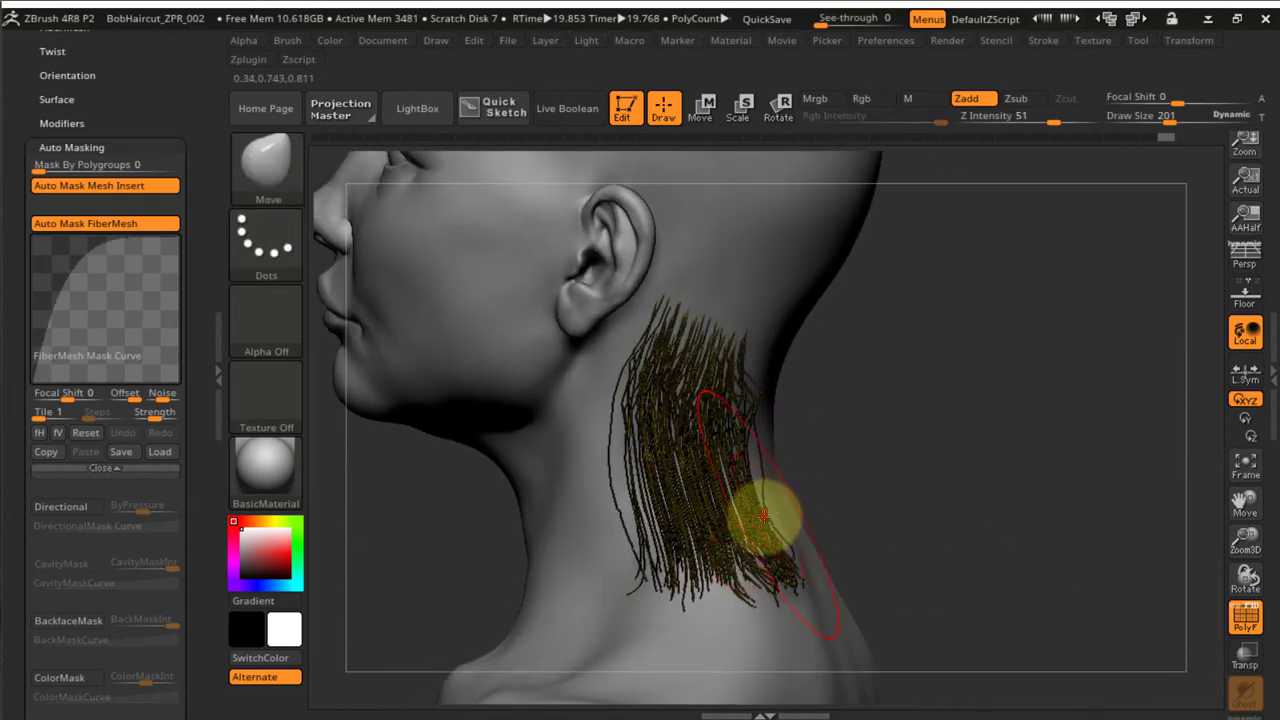
{"action": "right_click_drag", "start_coordinate": [763, 515], "coordinate": [778, 443]}
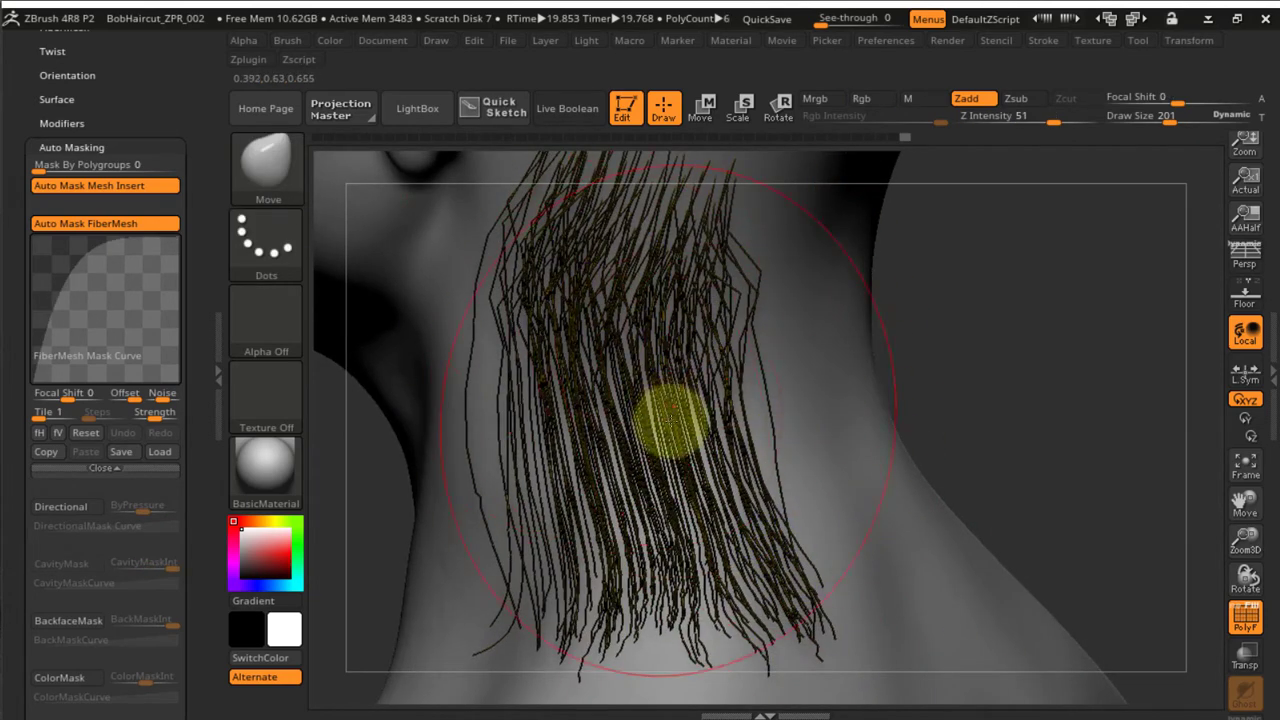
{"action": "right_click_drag", "start_coordinate": [670, 420], "coordinate": [636, 339]}
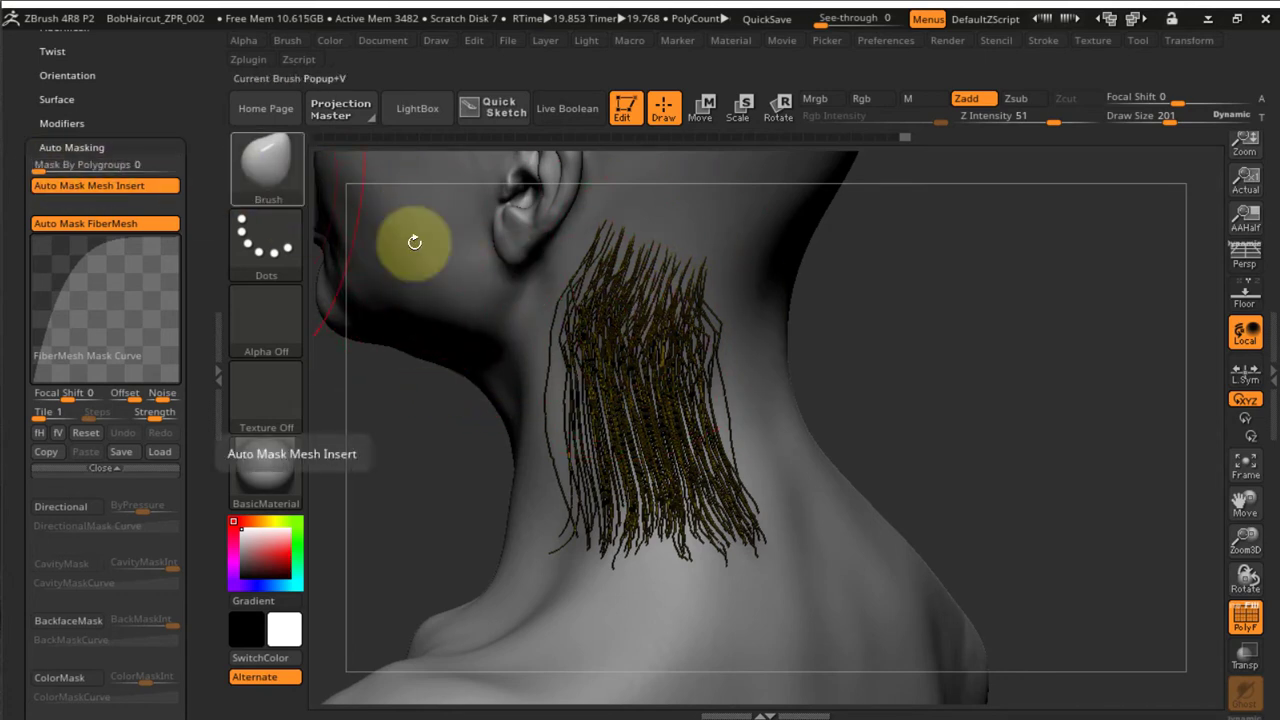
Set the Draw Size to 124 and smooth the nape fibers from their roots down to the ends
{"action": "key", "text": "s"}
{"action": "left_click_drag", "start_coordinate": [637, 338], "coordinate": [566, 346]}
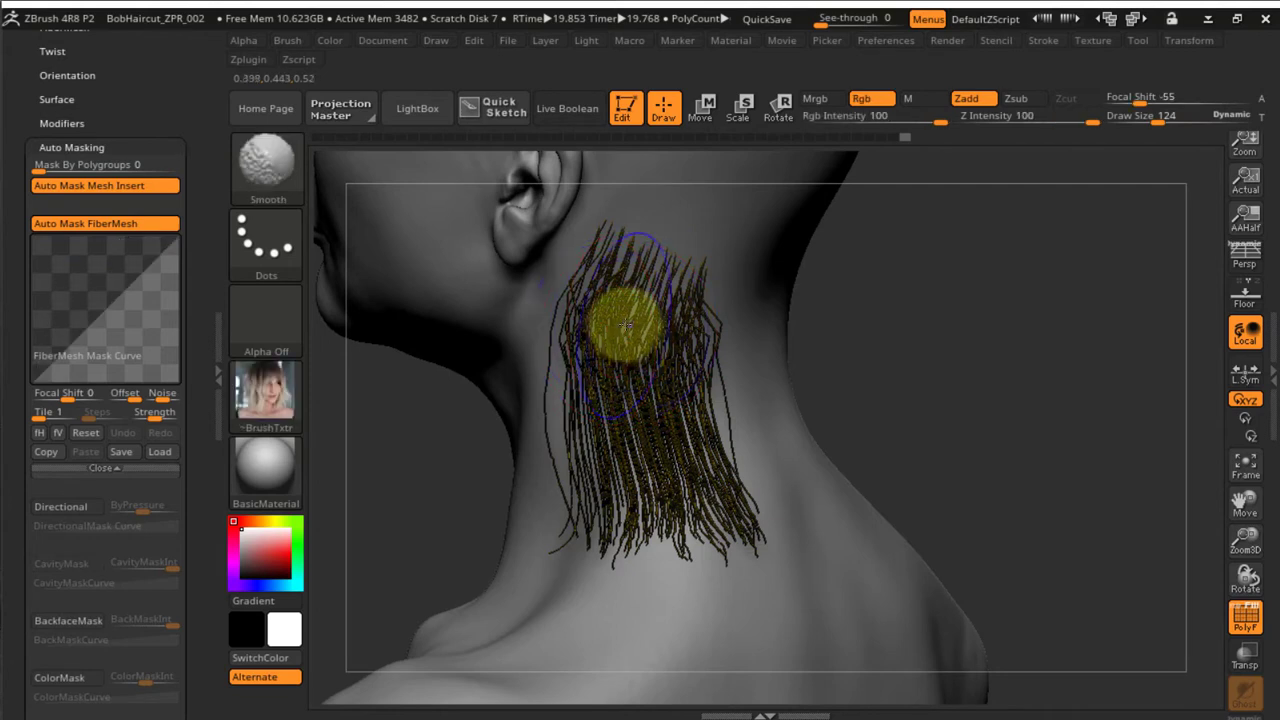
{"action": "mouse_move", "coordinate": [626, 314]}
{"action": "left_mouse_down", "text": "shift"}
{"action": "mouse_move", "coordinate": [606, 329]}
{"action": "mouse_move", "coordinate": [611, 510]}
{"action": "mouse_move", "coordinate": [690, 510]}
{"action": "left_mouse_up", "text": "shift"}
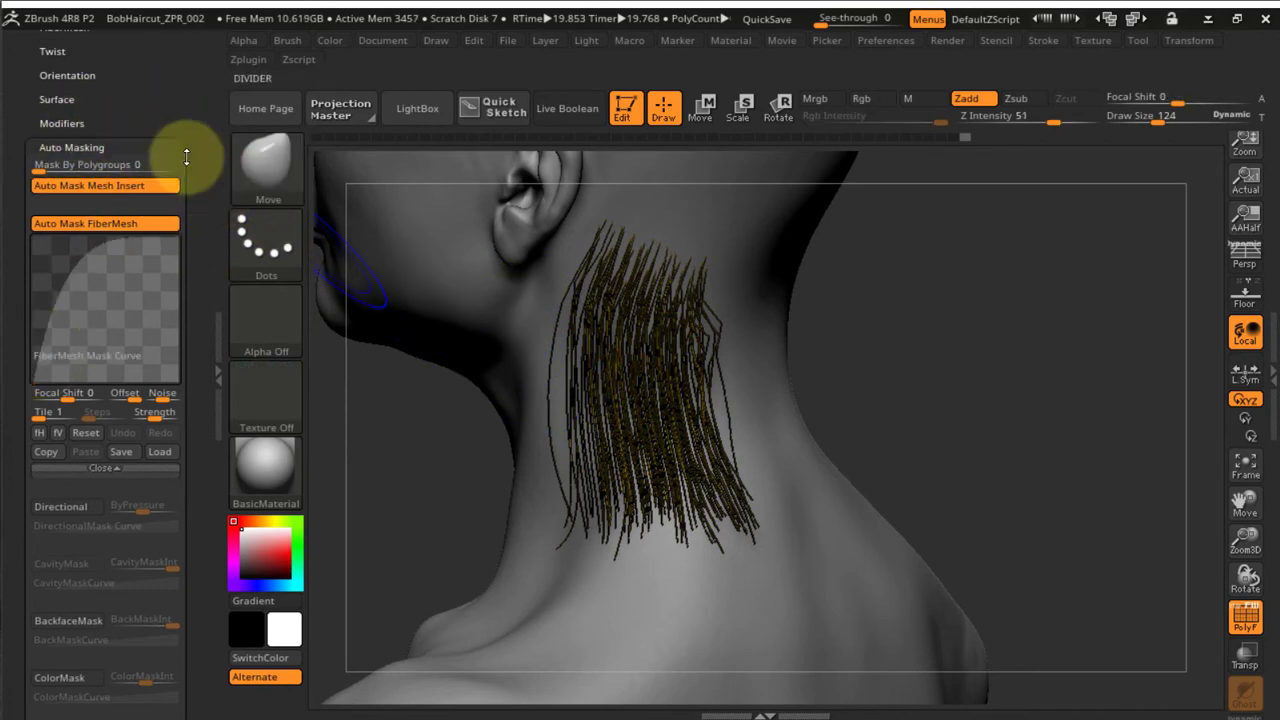
Set the Smooth brush's FiberMesh Preserve Length to 100
{"action": "left_click", "coordinate": [213, 100]}
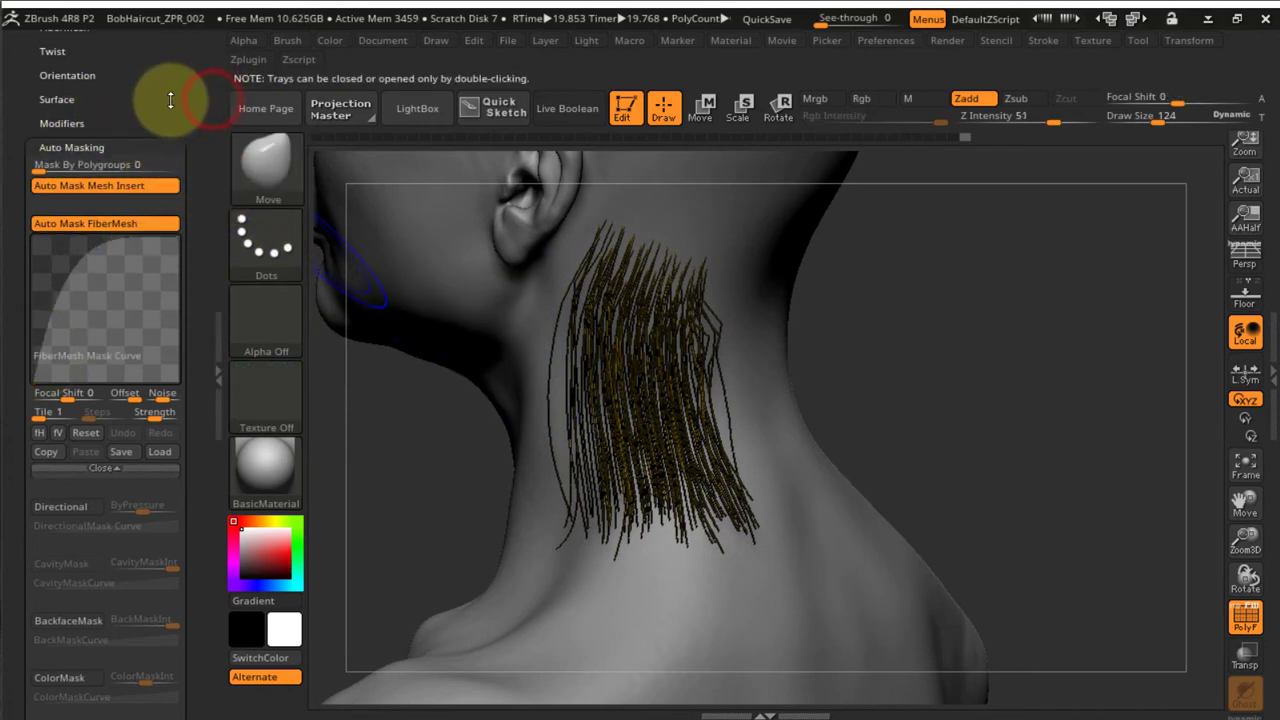
{"action": "left_click_drag", "start_coordinate": [197, 83], "coordinate": [210, 175]}
{"action": "key", "text": "shift"}
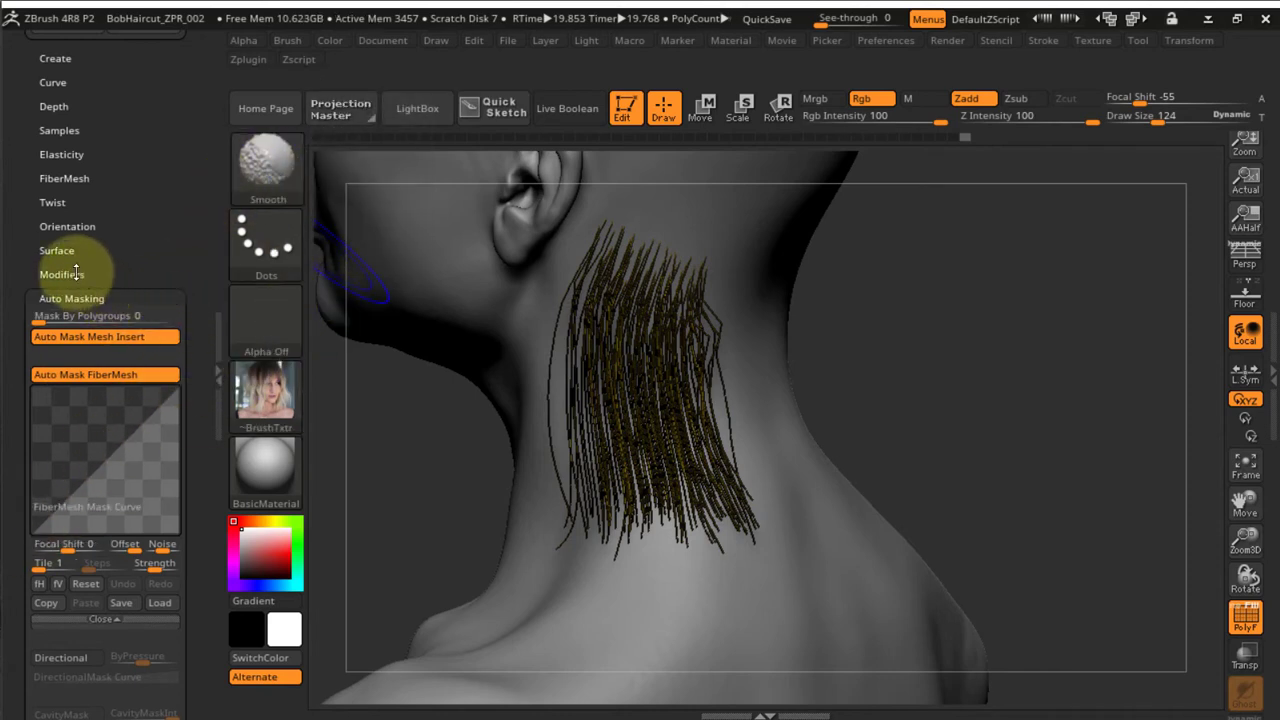
{"action": "left_click", "coordinate": [66, 178]}
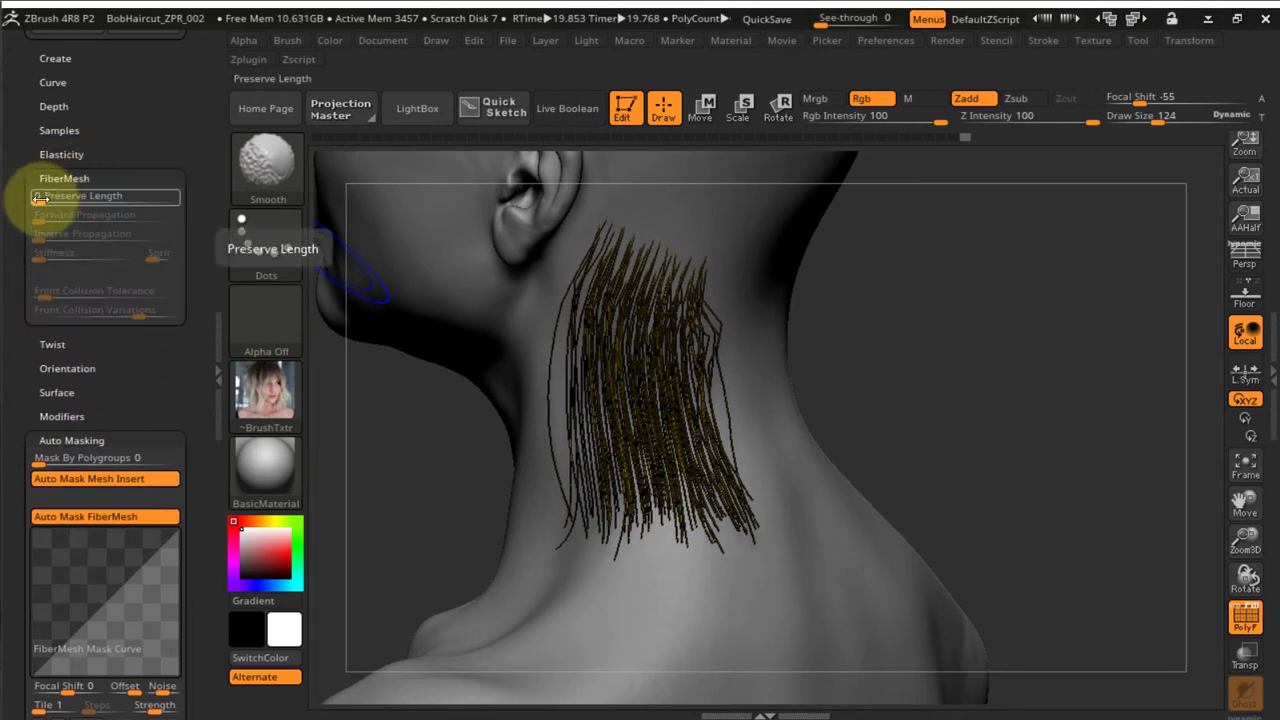
{"action": "left_click_drag", "start_coordinate": [38, 198], "coordinate": [166, 208]}
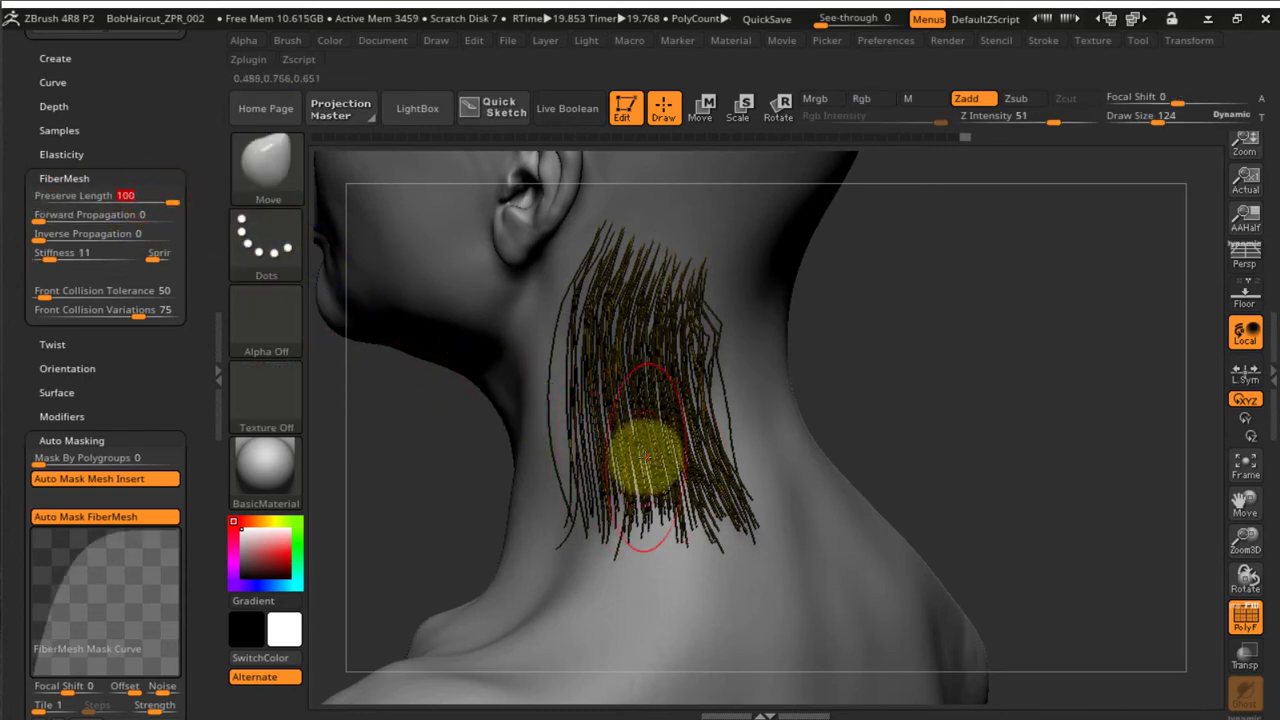
Smooth out the kinks in the middle and upper part of the nape fibers so they flow evenly down the neck
{"action": "left_click_drag", "start_coordinate": [616, 467], "coordinate": [606, 480], "text": "shift"}
{"action": "mouse_move", "coordinate": [617, 423]}
{"action": "left_mouse_down", "text": "shift"}
{"action": "mouse_move", "coordinate": [591, 480]}
{"action": "mouse_move", "coordinate": [680, 398]}
{"action": "mouse_move", "coordinate": [690, 361]}
{"action": "left_mouse_up", "text": "shift"}
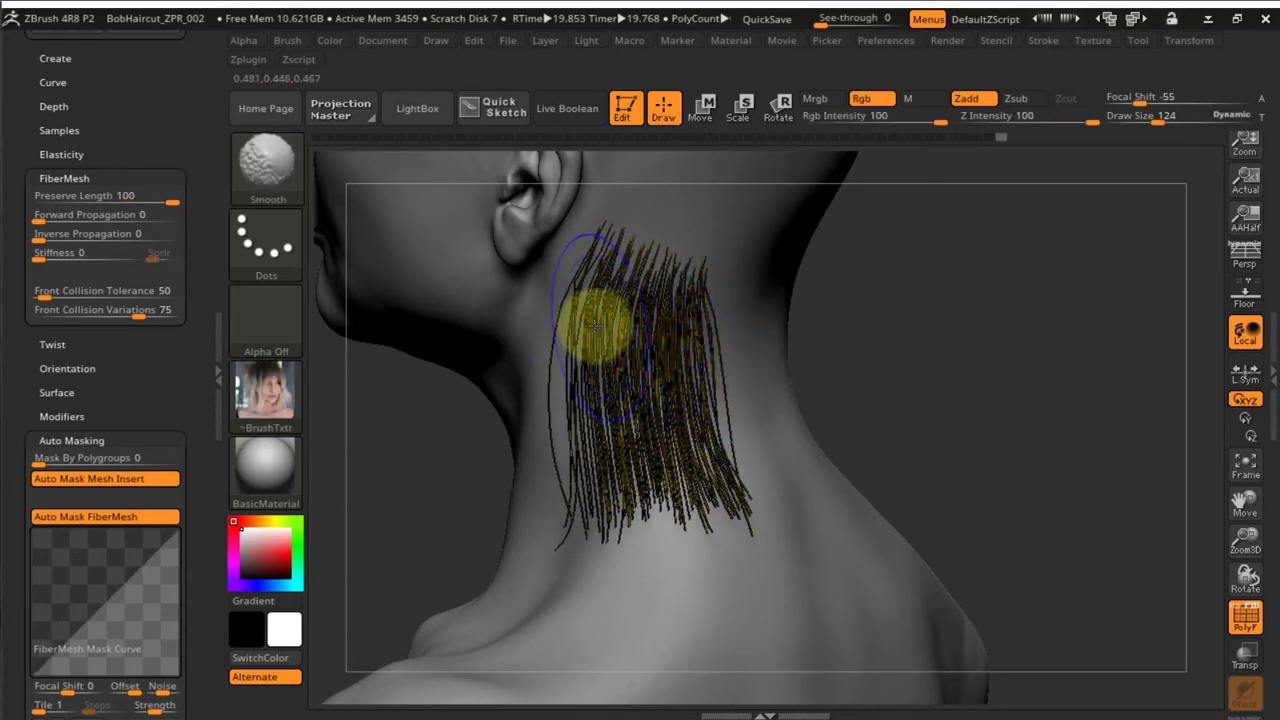
{"action": "left_click", "coordinate": [128, 212]}
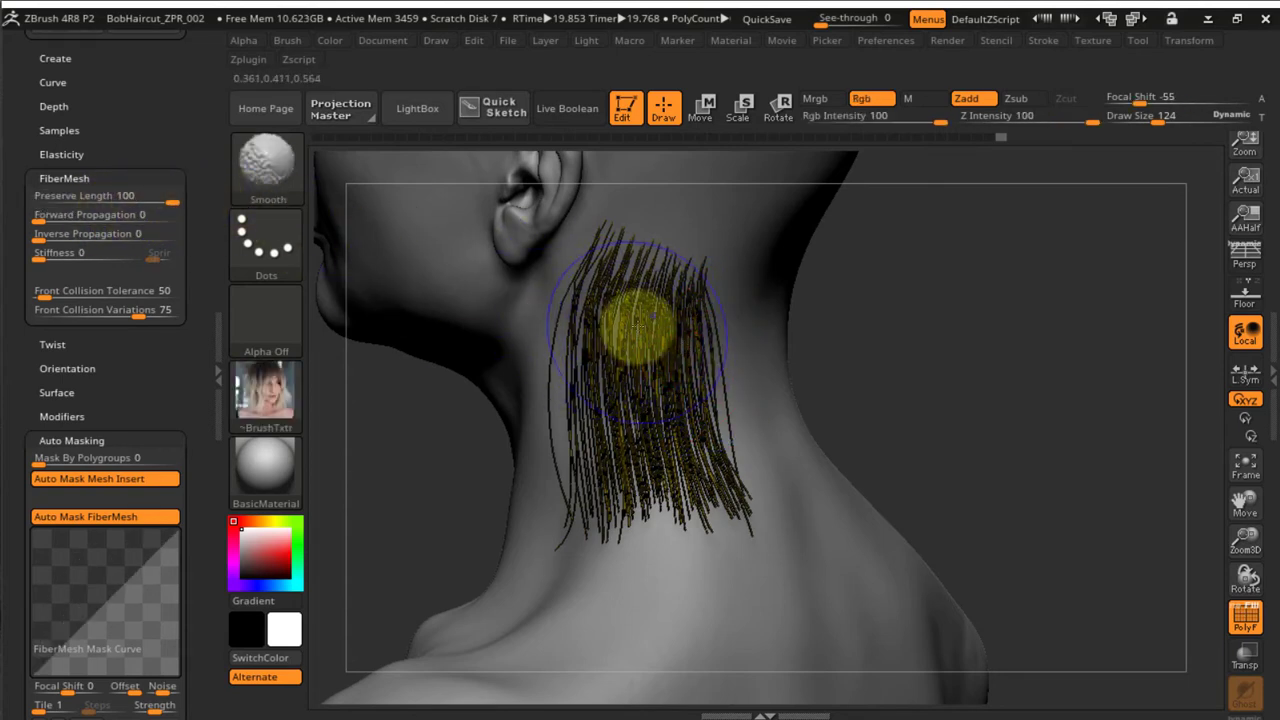
{"action": "left_click_drag", "start_coordinate": [686, 331], "coordinate": [700, 402], "text": "shift"}
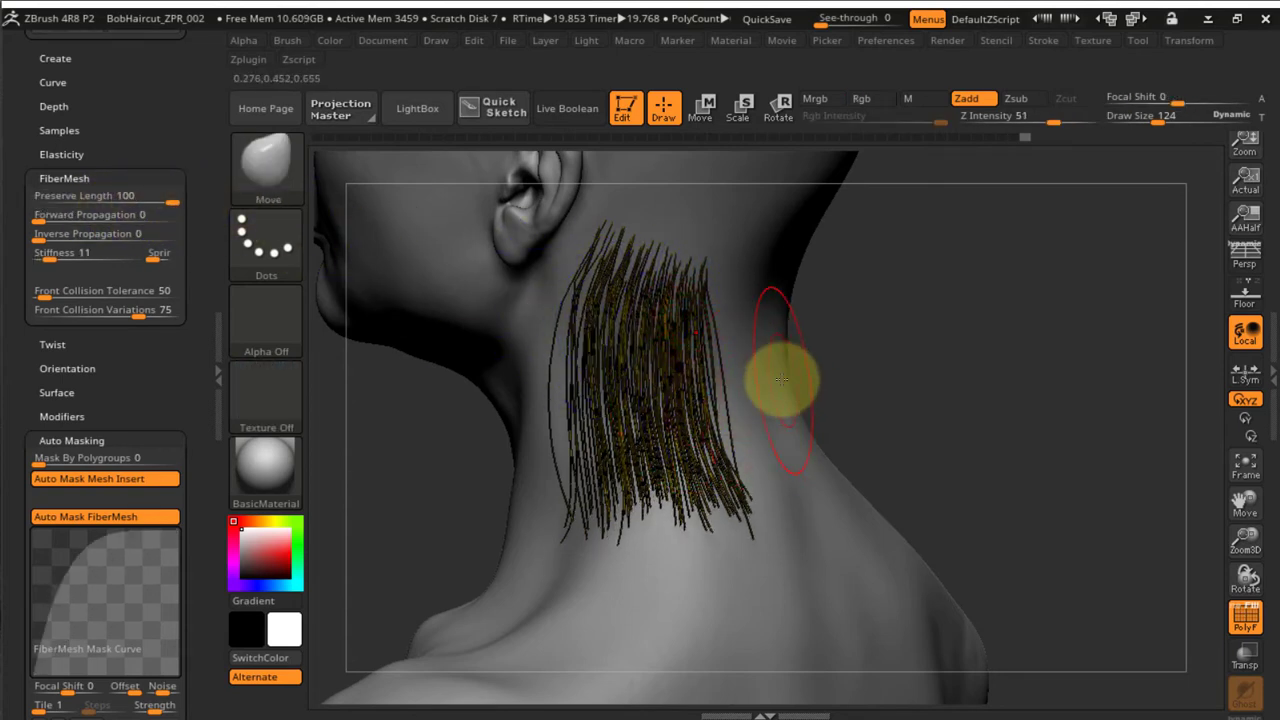
{"action": "right_click_drag", "start_coordinate": [625, 332], "coordinate": [670, 342]}
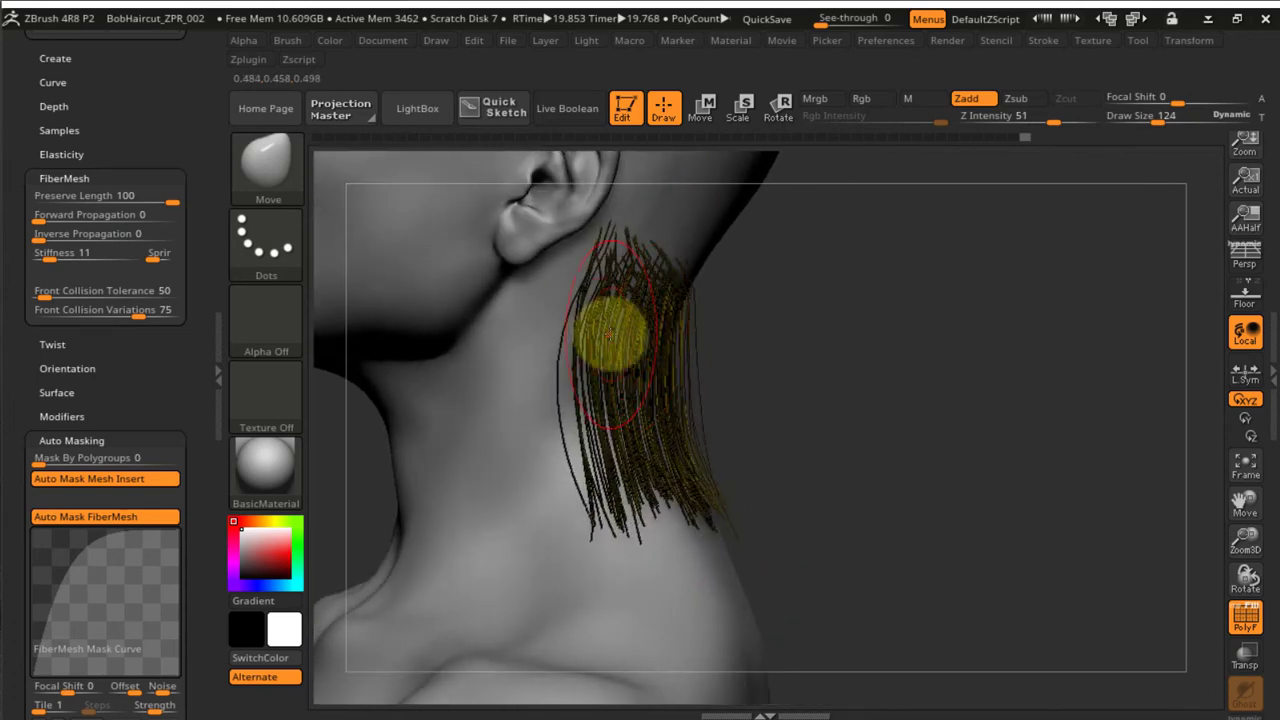
{"action": "right_click_drag", "start_coordinate": [725, 475], "coordinate": [650, 484]}
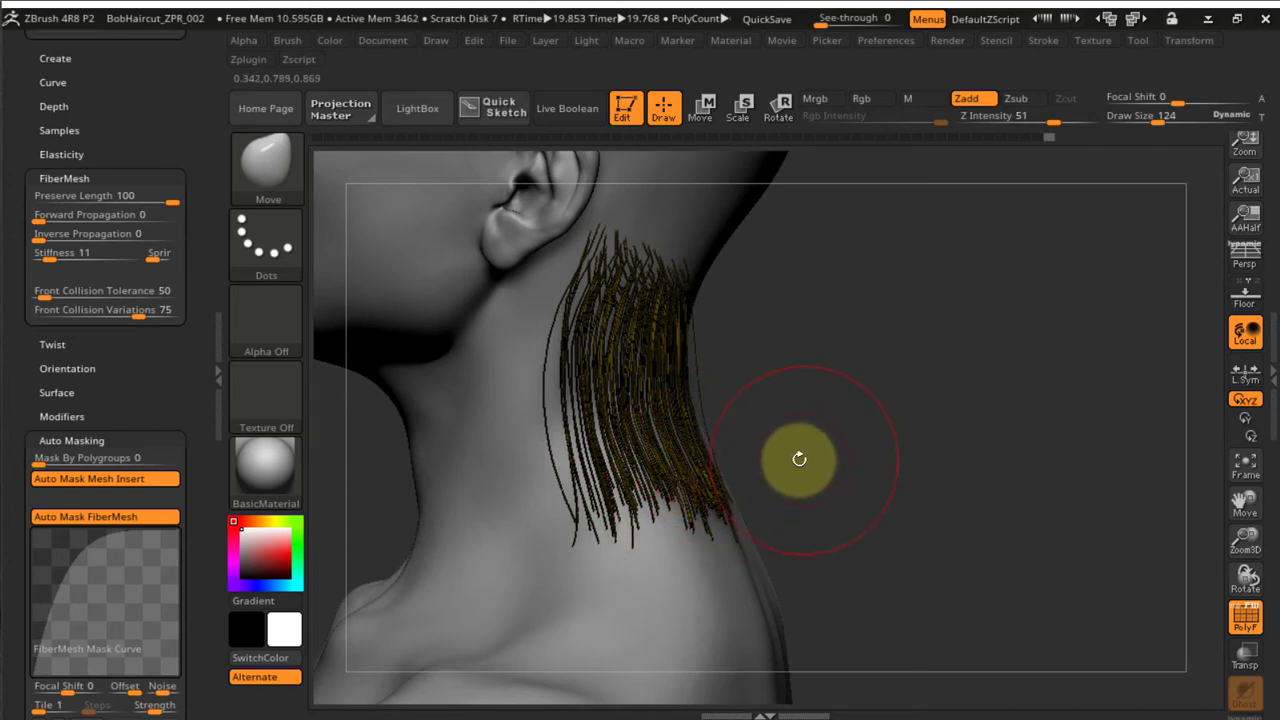
{"action": "right_click_drag", "start_coordinate": [799, 459], "coordinate": [676, 452]}
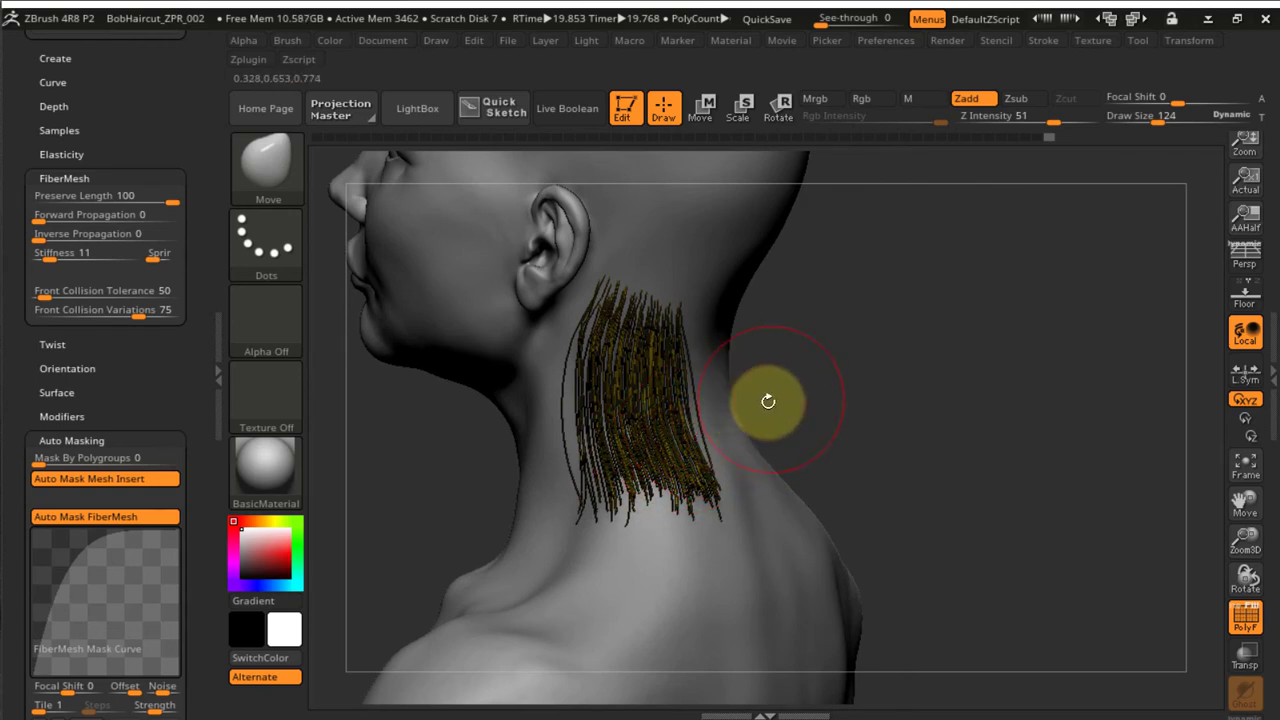
Switch to the GroomLengthen brush and lengthen the lower ends of the nape fibers to even out the hem
{"action": "mouse_move", "coordinate": [846, 390]}
{"action": "right_mouse_down"}
{"action": "mouse_move", "coordinate": [869, 383]}
{"action": "mouse_move", "coordinate": [860, 374]}
{"action": "right_mouse_up"}
{"action": "key", "text": "b"}
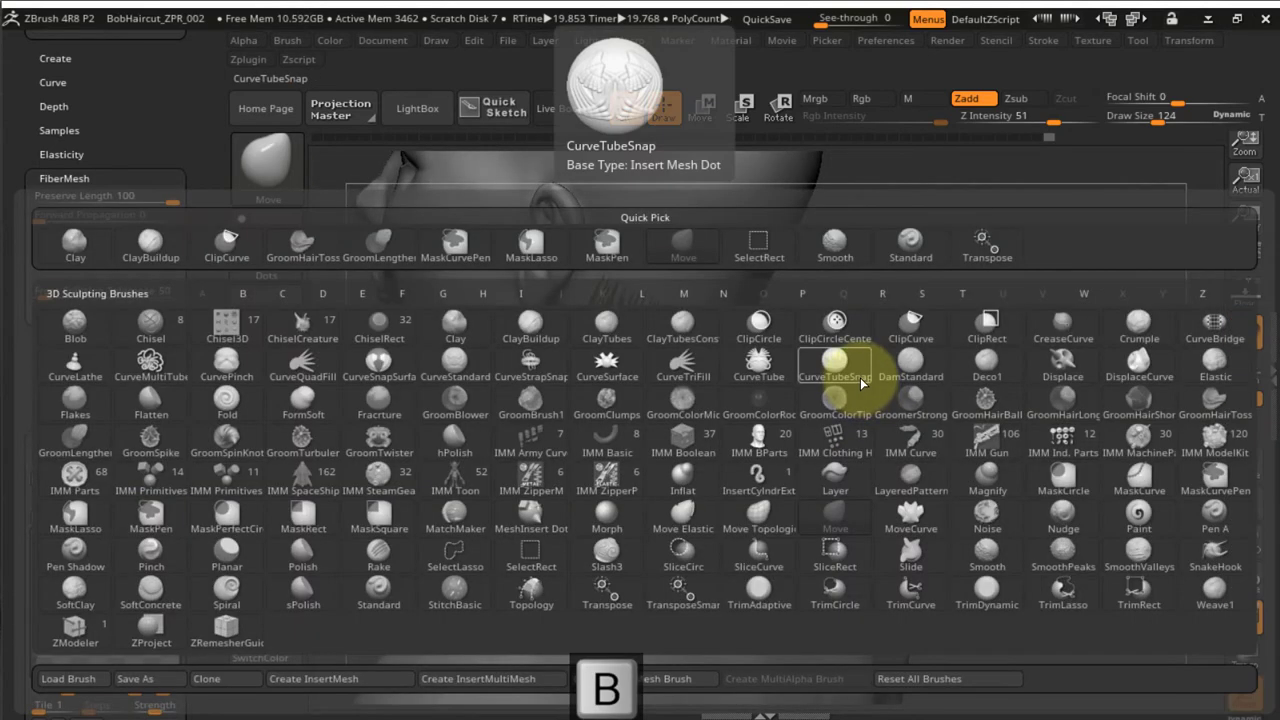
{"action": "key", "text": "g"}
{"action": "key", "text": "e"}
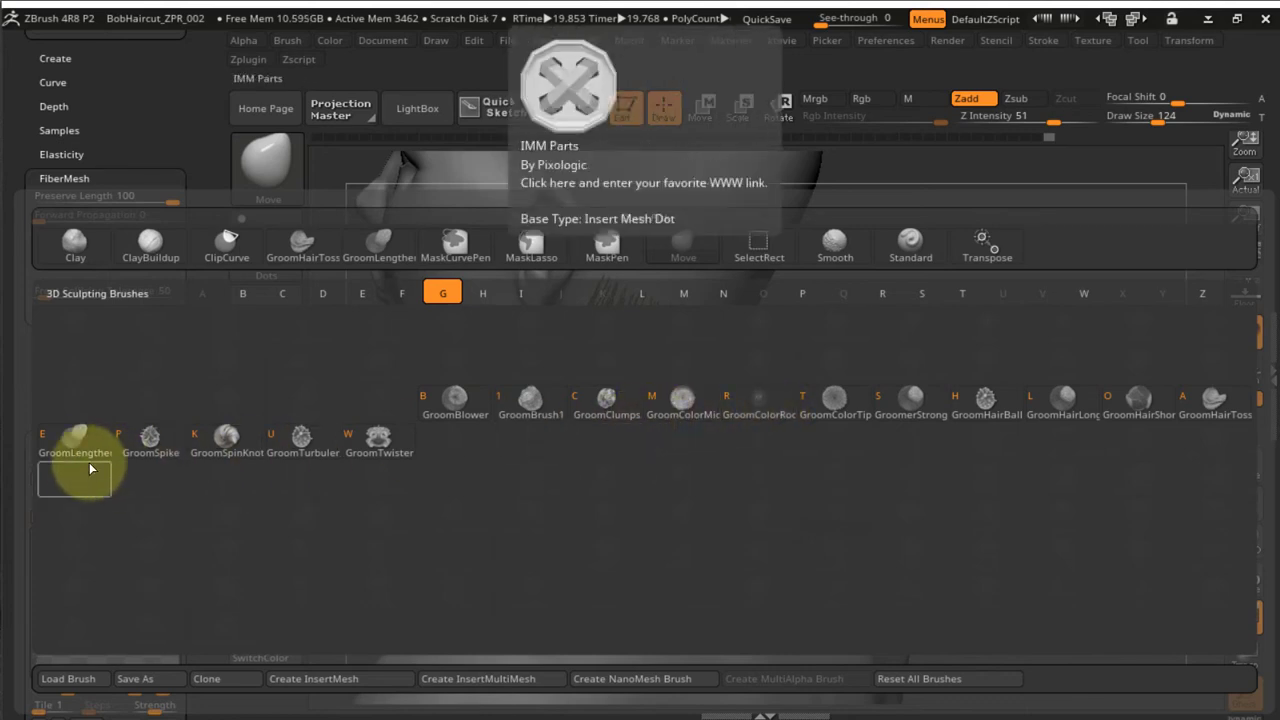
{"action": "left_click", "coordinate": [70, 444]}
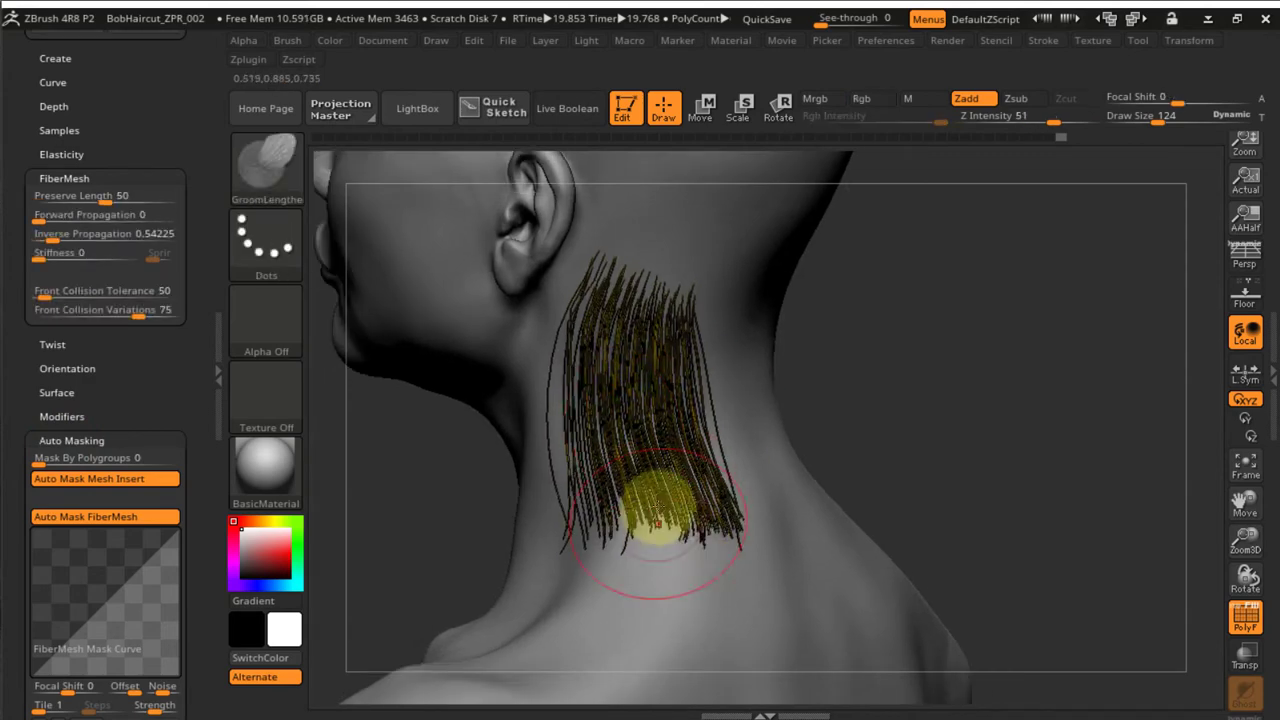
{"action": "left_click_drag", "start_coordinate": [733, 571], "coordinate": [738, 580]}
Smooth the lower half and ends of the nape fibers from several angles so they lie evenly along the neck
{"action": "right_click_drag", "start_coordinate": [767, 532], "coordinate": [832, 514]}
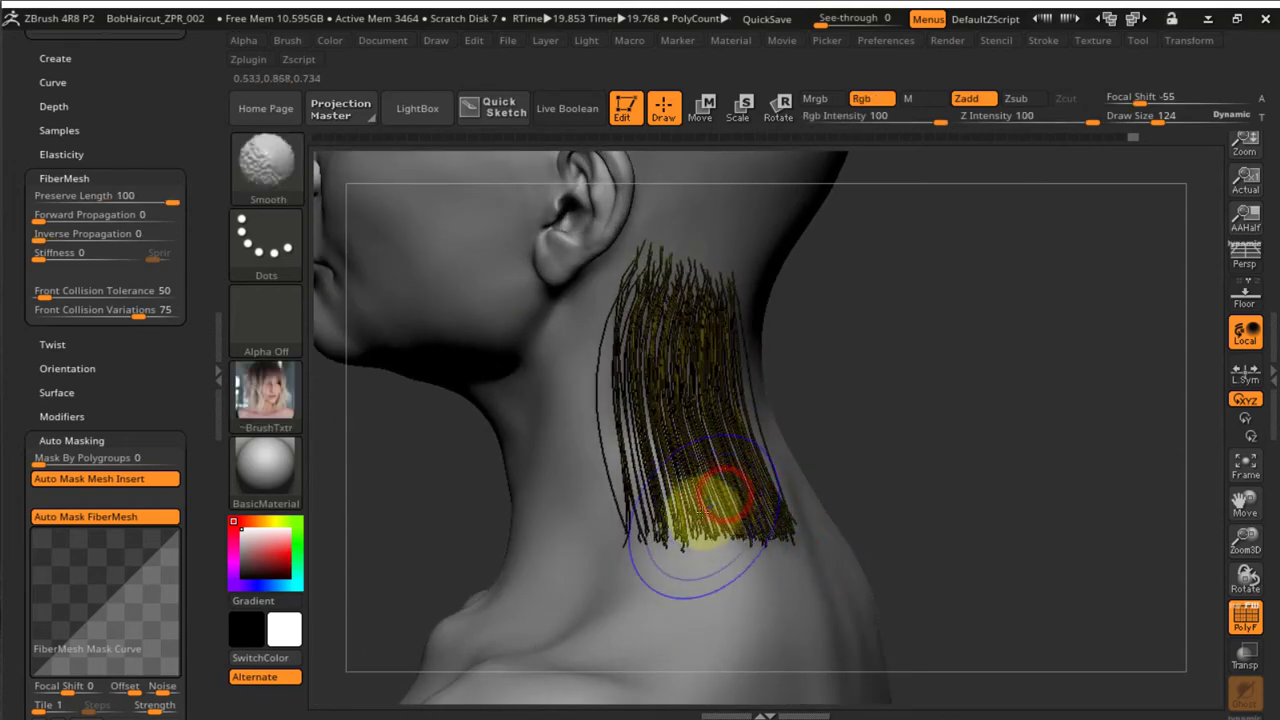
{"action": "mouse_move", "coordinate": [703, 510]}
{"action": "left_mouse_down", "text": "shift"}
{"action": "mouse_move", "coordinate": [773, 517]}
{"action": "mouse_move", "coordinate": [665, 517]}
{"action": "mouse_move", "coordinate": [690, 521]}
{"action": "mouse_move", "coordinate": [746, 476]}
{"action": "mouse_move", "coordinate": [696, 508]}
{"action": "mouse_move", "coordinate": [726, 514]}
{"action": "left_mouse_up", "text": "shift"}
{"action": "right_click_drag", "start_coordinate": [733, 518], "coordinate": [682, 535]}
{"action": "left_click_drag", "start_coordinate": [685, 533], "coordinate": [766, 509], "text": "shift"}
{"action": "mouse_move", "coordinate": [766, 509]}
{"action": "right_mouse_down"}
{"action": "mouse_move", "coordinate": [749, 471]}
{"action": "mouse_move", "coordinate": [755, 437]}
{"action": "mouse_move", "coordinate": [688, 490]}
{"action": "mouse_move", "coordinate": [734, 537]}
{"action": "mouse_move", "coordinate": [728, 568]}
{"action": "right_mouse_up"}
{"action": "mouse_move", "coordinate": [694, 520]}
{"action": "right_mouse_down", "text": "alt"}
{"action": "mouse_move", "coordinate": [651, 380]}
{"action": "mouse_move", "coordinate": [628, 421]}
{"action": "right_mouse_up", "text": "alt"}
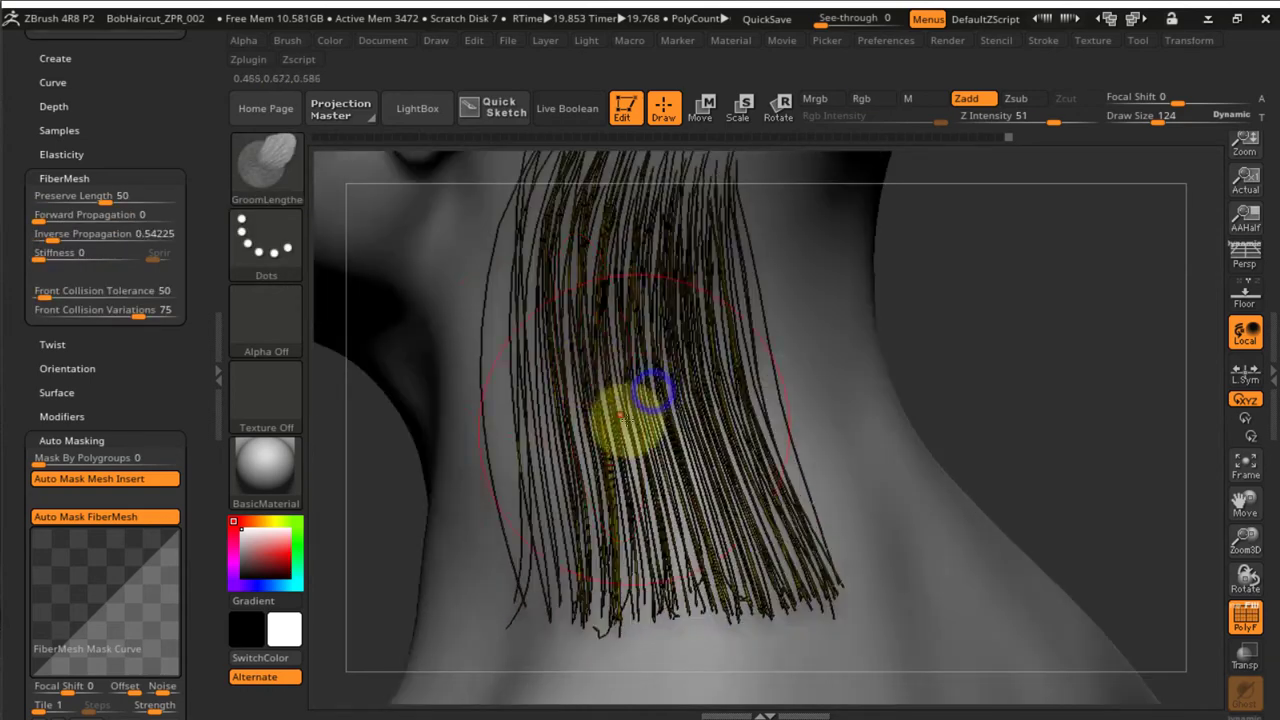
Smooth the roots of the front nape fibers just below and behind the ear
{"action": "mouse_move", "coordinate": [622, 352]}
{"action": "right_mouse_down", "text": "ctrl"}
{"action": "mouse_move", "coordinate": [628, 328]}
{"action": "mouse_move", "coordinate": [631, 420]}
{"action": "right_mouse_up", "text": "ctrl"}
{"action": "key", "text": "shift"}
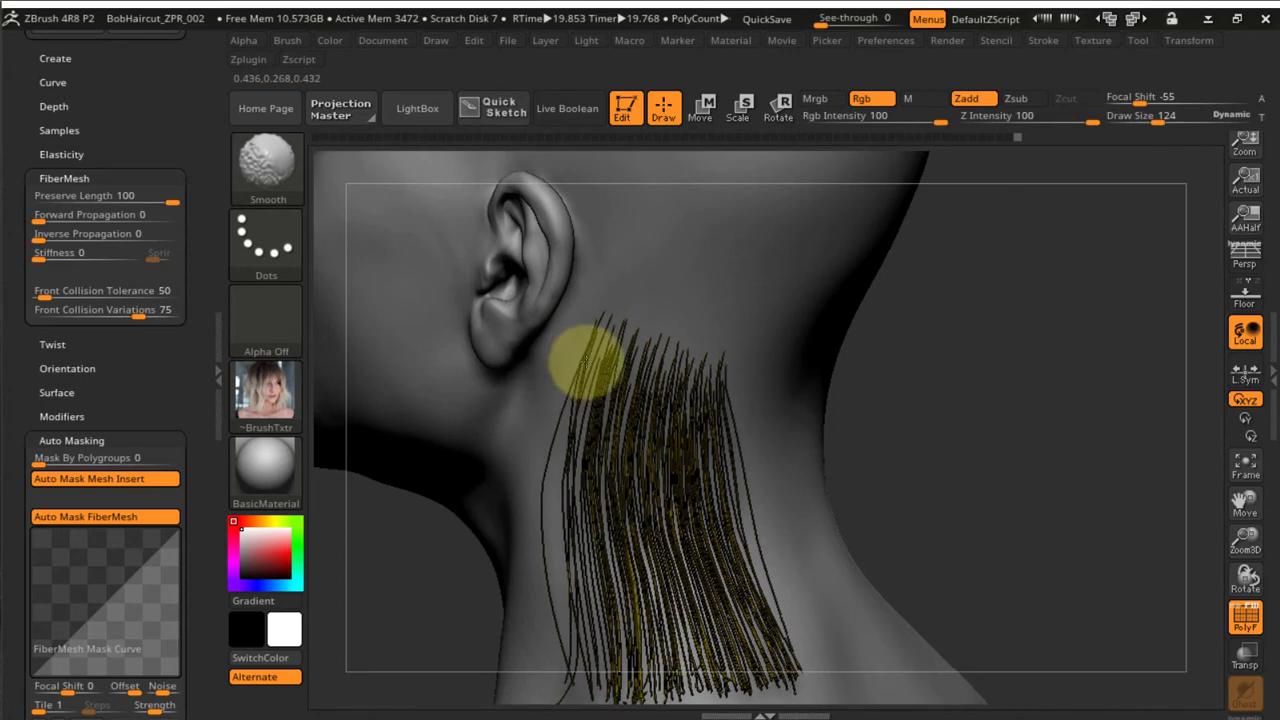
{"action": "left_click_drag", "start_coordinate": [585, 360], "coordinate": [600, 372], "text": "shift"}
{"action": "right_click_drag", "start_coordinate": [693, 390], "coordinate": [692, 358], "text": "ctrl"}
{"action": "right_click_drag", "start_coordinate": [703, 429], "coordinate": [787, 396]}
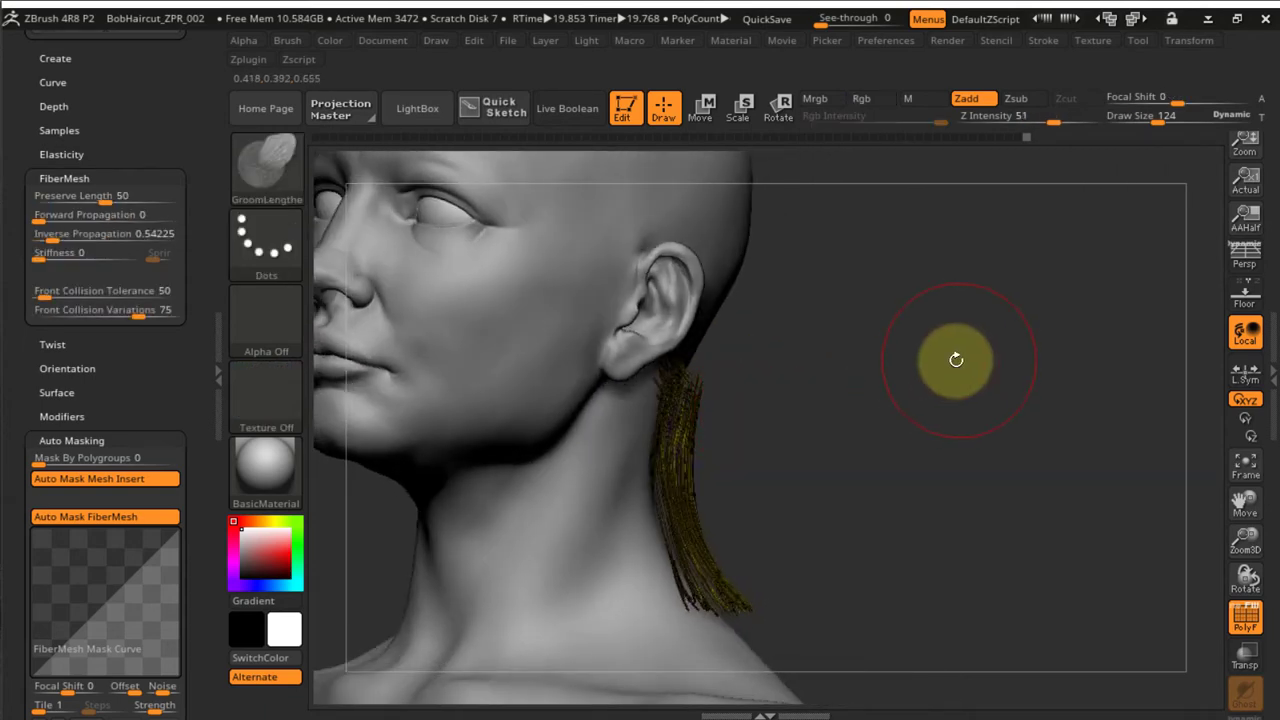
Switch to the Move brush at Draw Size 77 and reposition the upper nape fibers behind the ear against the neck
{"action": "mouse_move", "coordinate": [931, 383]}
{"action": "right_mouse_down"}
{"action": "mouse_move", "coordinate": [743, 403]}
{"action": "mouse_move", "coordinate": [861, 400]}
{"action": "mouse_move", "coordinate": [723, 443]}
{"action": "mouse_move", "coordinate": [671, 443]}
{"action": "mouse_move", "coordinate": [743, 523]}
{"action": "mouse_move", "coordinate": [716, 478]}
{"action": "mouse_move", "coordinate": [637, 470]}
{"action": "right_mouse_up"}
{"action": "key", "text": "b"}
{"action": "key", "text": "m"}
{"action": "key", "text": "v"}
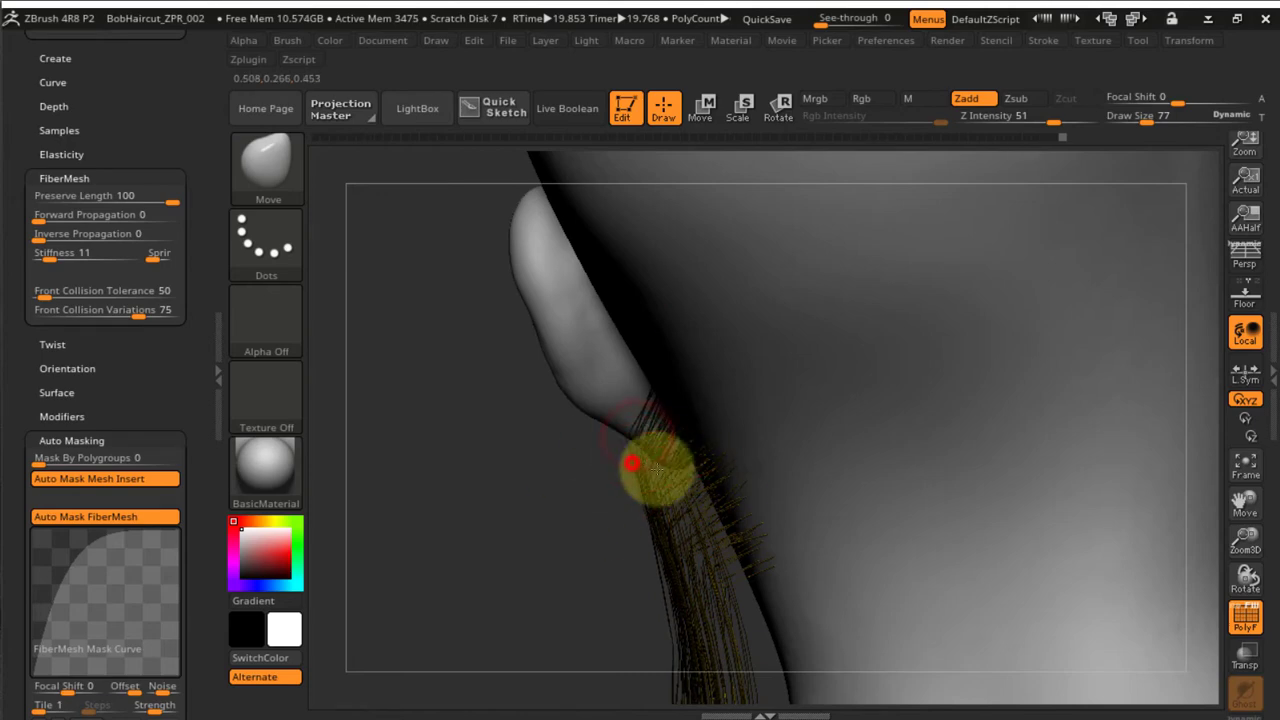
{"action": "mouse_move", "coordinate": [716, 488]}
{"action": "right_mouse_down"}
{"action": "mouse_move", "coordinate": [651, 492]}
{"action": "mouse_move", "coordinate": [786, 480]}
{"action": "right_mouse_up"}
{"action": "mouse_move", "coordinate": [714, 498]}
{"action": "right_mouse_down", "text": "ctrl"}
{"action": "mouse_move", "coordinate": [731, 443]}
{"action": "mouse_move", "coordinate": [764, 449]}
{"action": "mouse_move", "coordinate": [746, 434]}
{"action": "mouse_move", "coordinate": [890, 432]}
{"action": "right_mouse_up", "text": "ctrl"}
Restore the full hair and isolate the dark blue nape polygroup behind the ear for grooming
{"action": "key", "text": "ctrl+shift"}
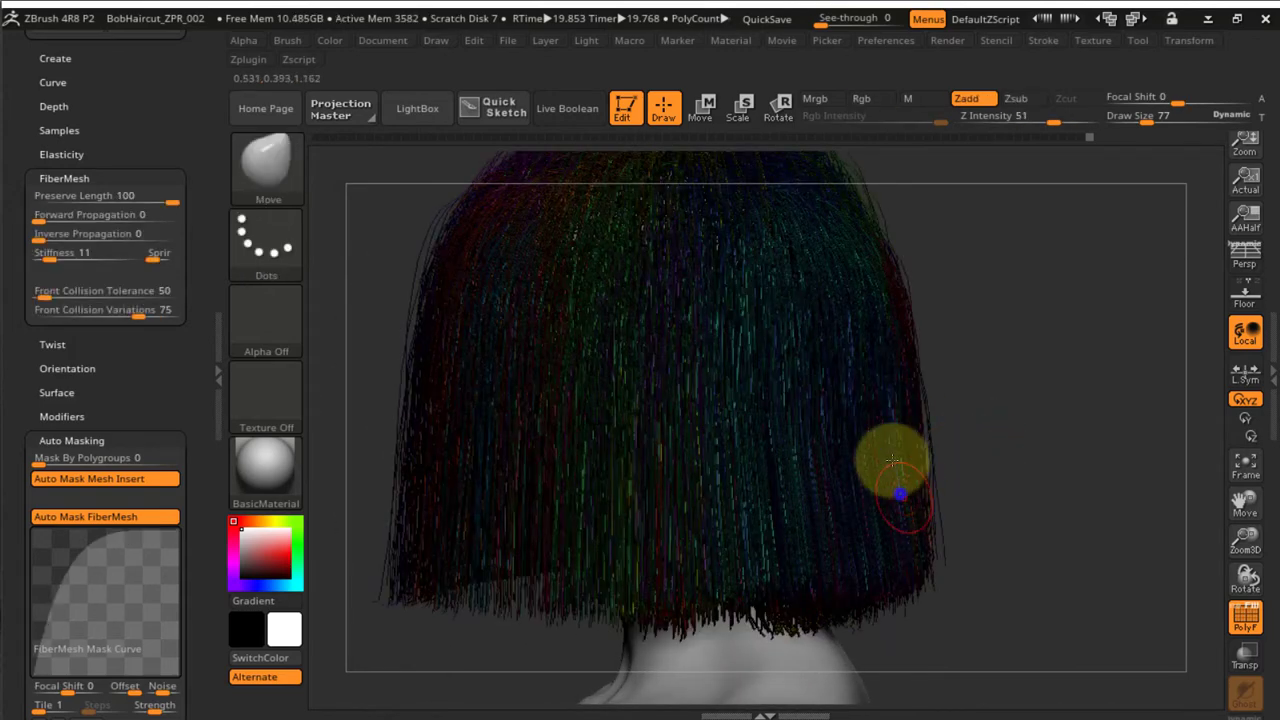
{"action": "right_click_drag", "start_coordinate": [893, 462], "coordinate": [873, 443]}
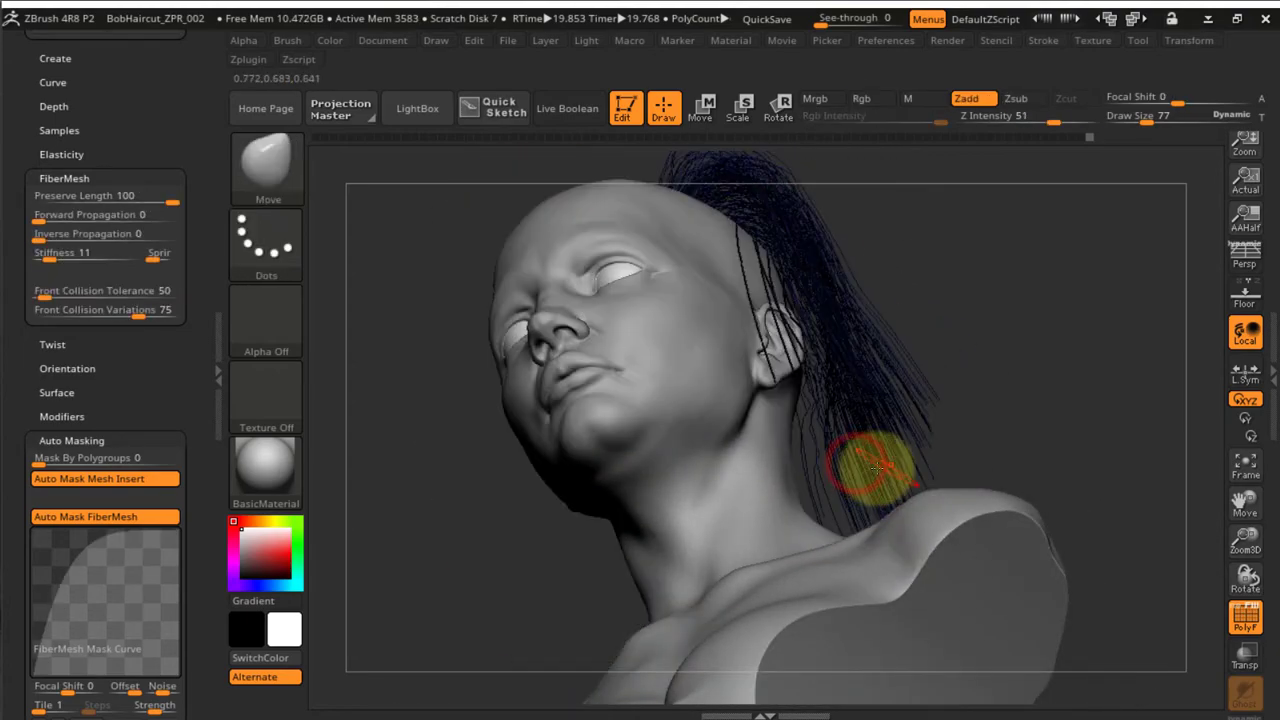
{"action": "mouse_move", "coordinate": [857, 463]}
{"action": "right_mouse_down"}
{"action": "mouse_move", "coordinate": [949, 457]}
{"action": "mouse_move", "coordinate": [930, 497]}
{"action": "right_mouse_up"}
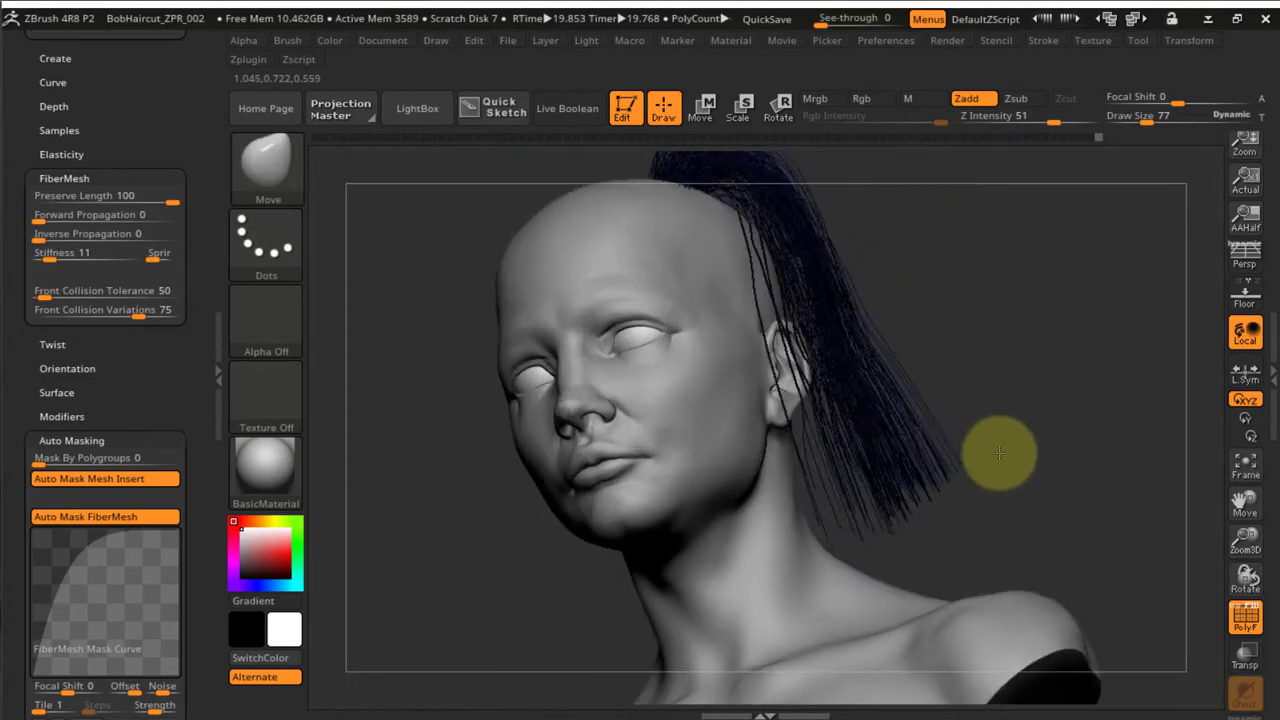
{"action": "right_click_drag", "start_coordinate": [1000, 451], "coordinate": [1009, 391]}
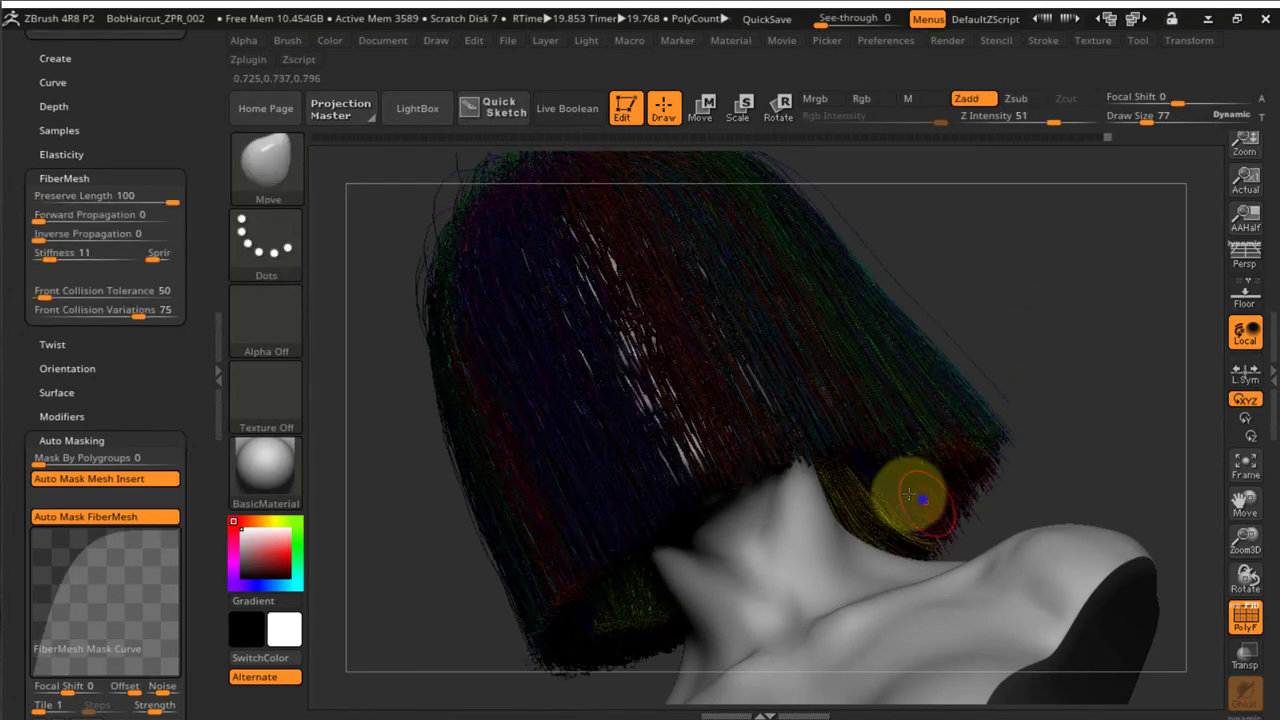
{"action": "right_click_drag", "start_coordinate": [908, 494], "coordinate": [910, 464]}
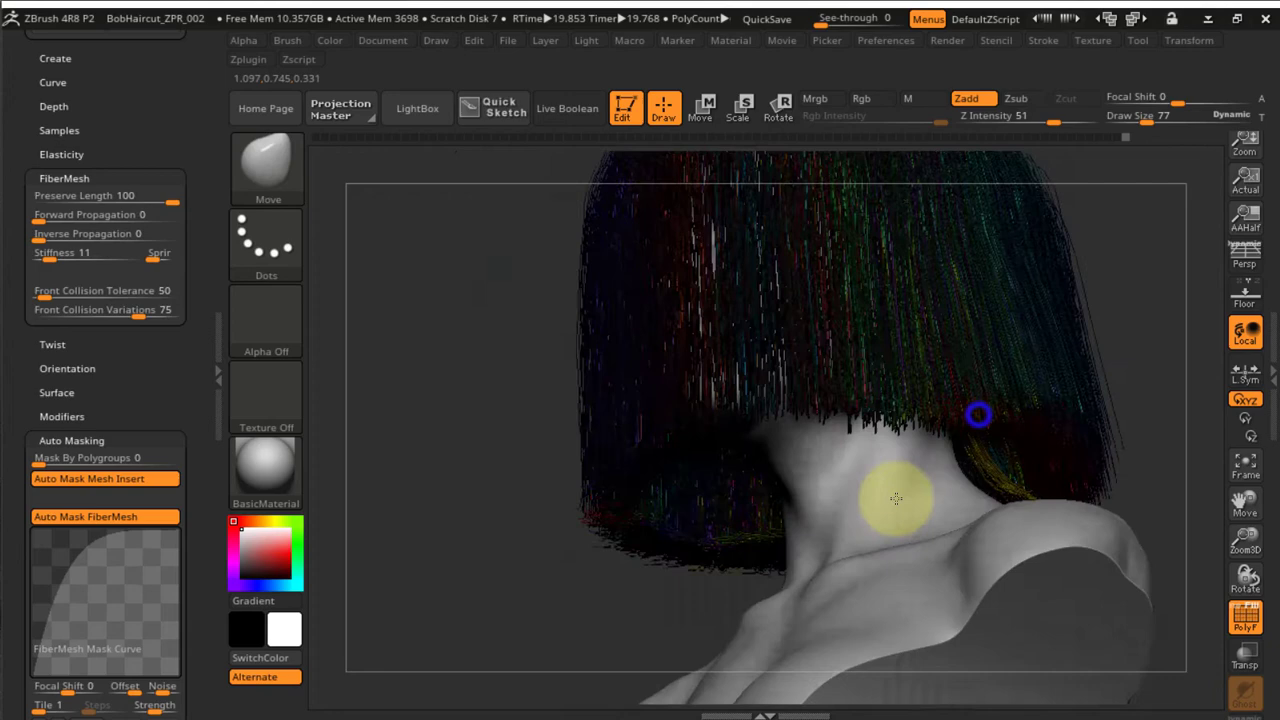
{"action": "right_click_drag", "start_coordinate": [894, 500], "coordinate": [980, 418]}
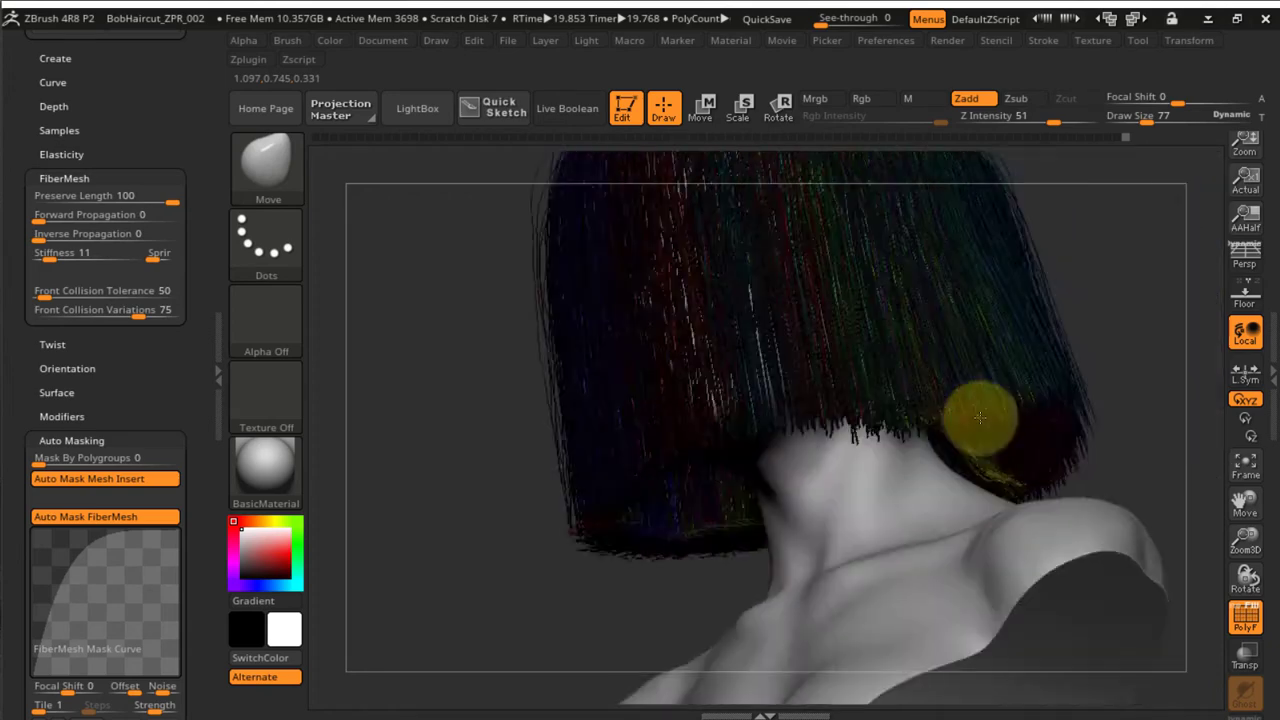
{"action": "key", "text": "ctrl+z"}
{"action": "key", "text": "ctrl+z"}
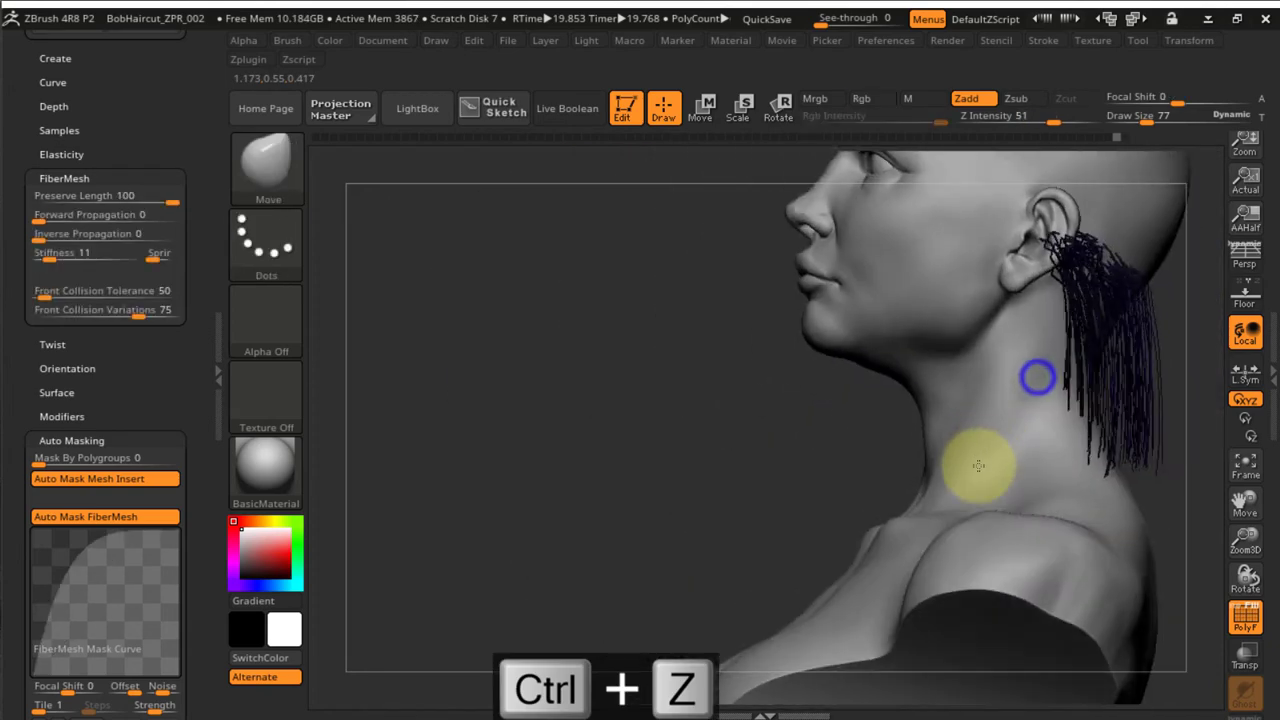
Set the Draw Size to 201 and comb the blue fibers behind the ear downward with the Move brush
{"action": "right_click_drag", "start_coordinate": [978, 465], "coordinate": [650, 408]}
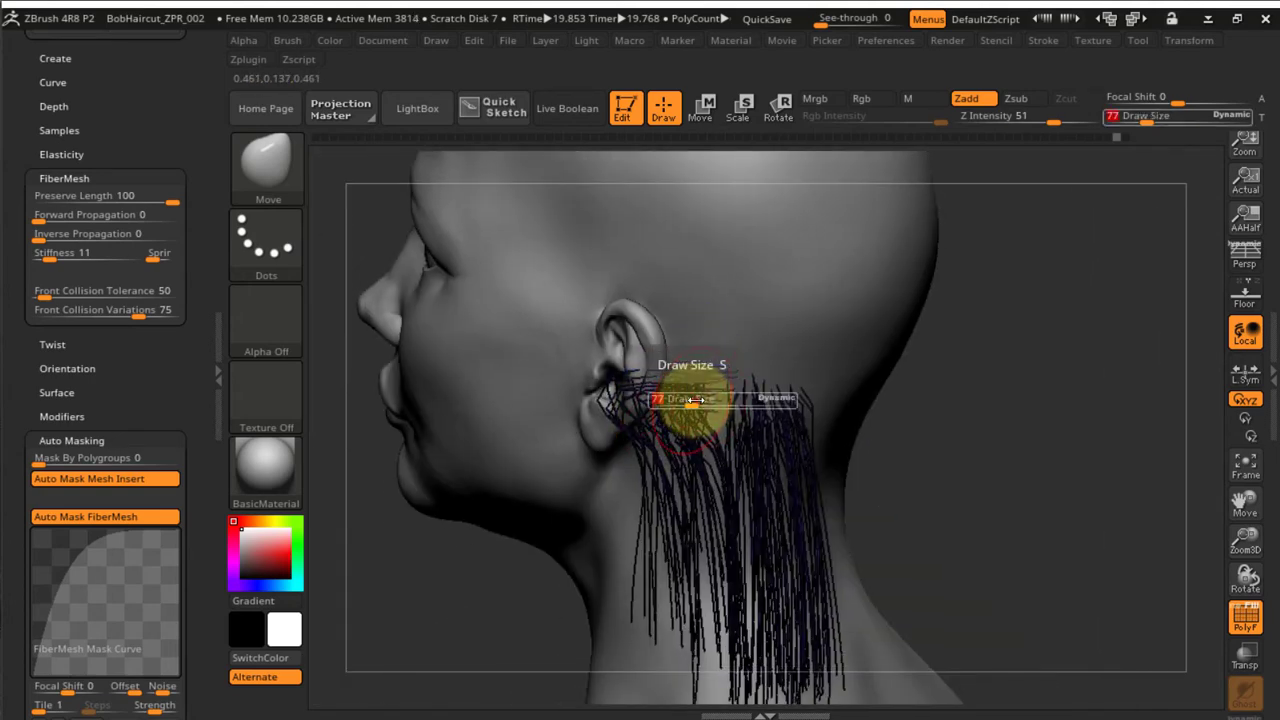
{"action": "left_click_drag", "start_coordinate": [705, 404], "coordinate": [709, 404]}
{"action": "mouse_move", "coordinate": [637, 400]}
{"action": "left_mouse_down"}
{"action": "mouse_move", "coordinate": [651, 477]}
{"action": "mouse_move", "coordinate": [668, 492]}
{"action": "left_mouse_up"}
{"action": "left_click_drag", "start_coordinate": [671, 434], "coordinate": [720, 523]}
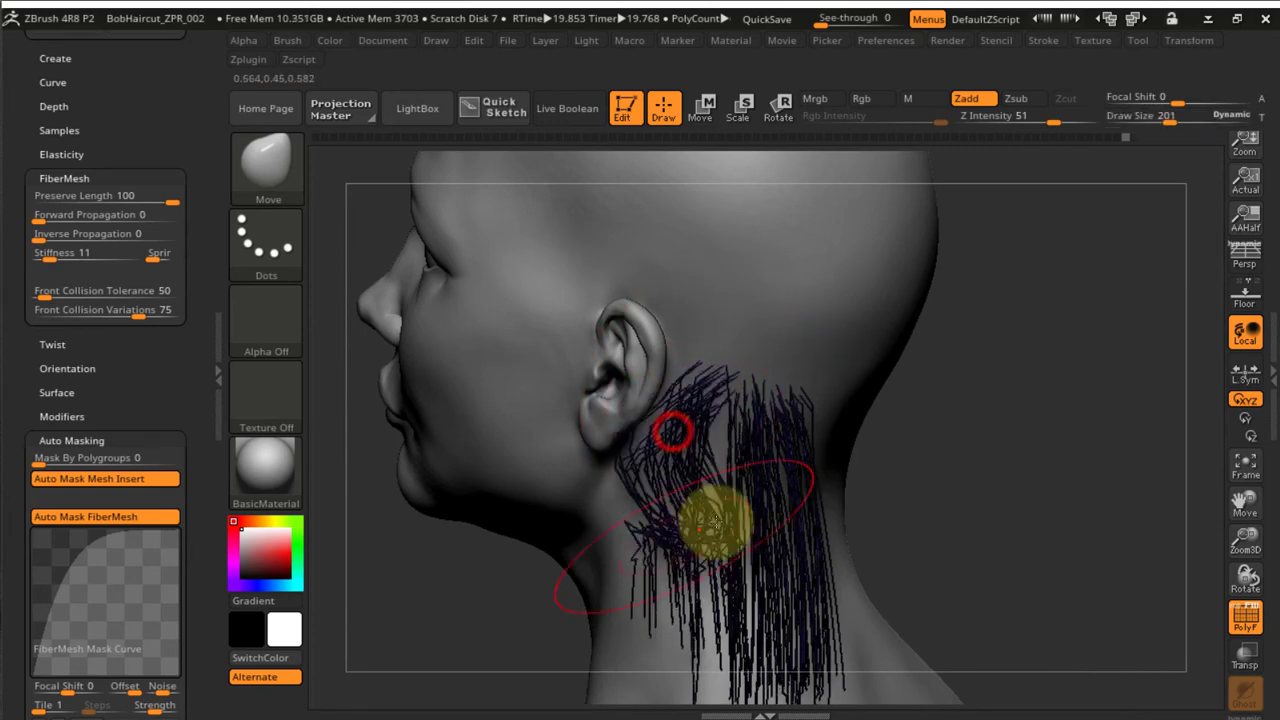
{"action": "right_click_drag", "start_coordinate": [790, 503], "coordinate": [834, 479]}
{"action": "right_click_drag", "start_coordinate": [820, 523], "coordinate": [810, 598]}
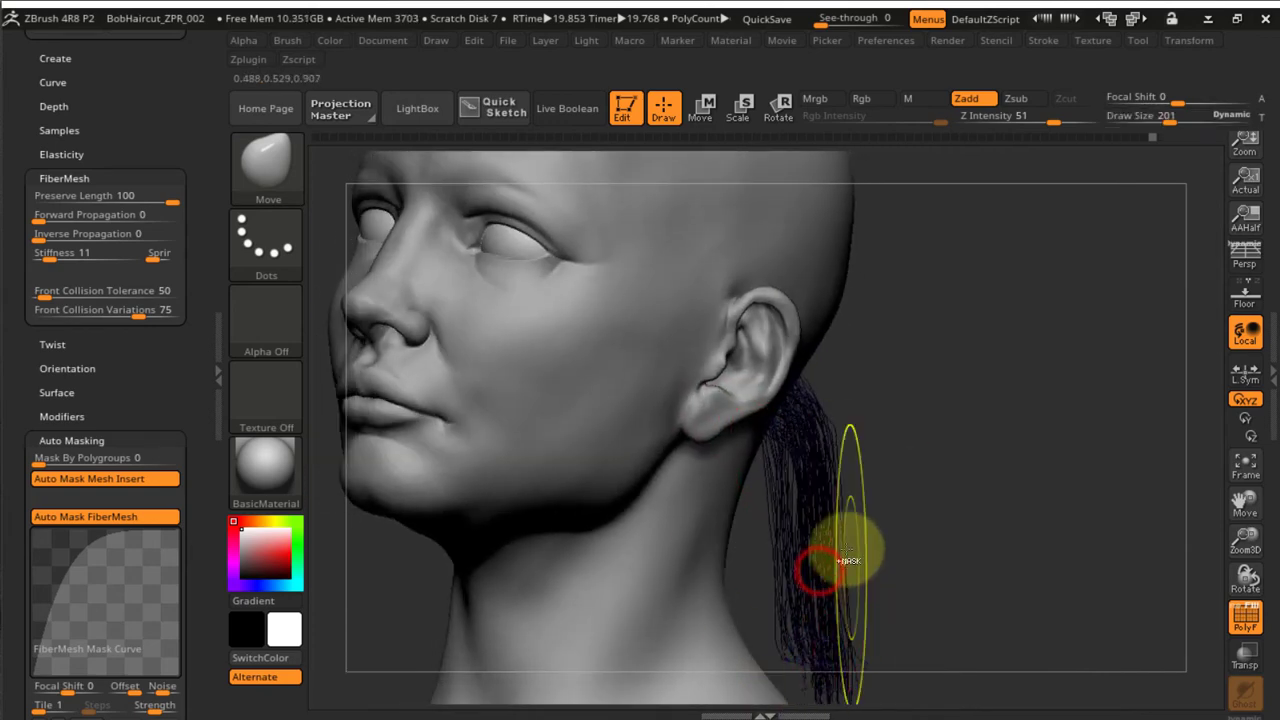
Push the blue nape fibers closer to the head and neck, working from the side and the back
{"action": "right_click_drag", "start_coordinate": [847, 549], "coordinate": [840, 540], "text": "ctrl"}
{"action": "mouse_move", "coordinate": [874, 592]}
{"action": "right_mouse_down"}
{"action": "mouse_move", "coordinate": [848, 603]}
{"action": "mouse_move", "coordinate": [849, 585]}
{"action": "right_mouse_up"}
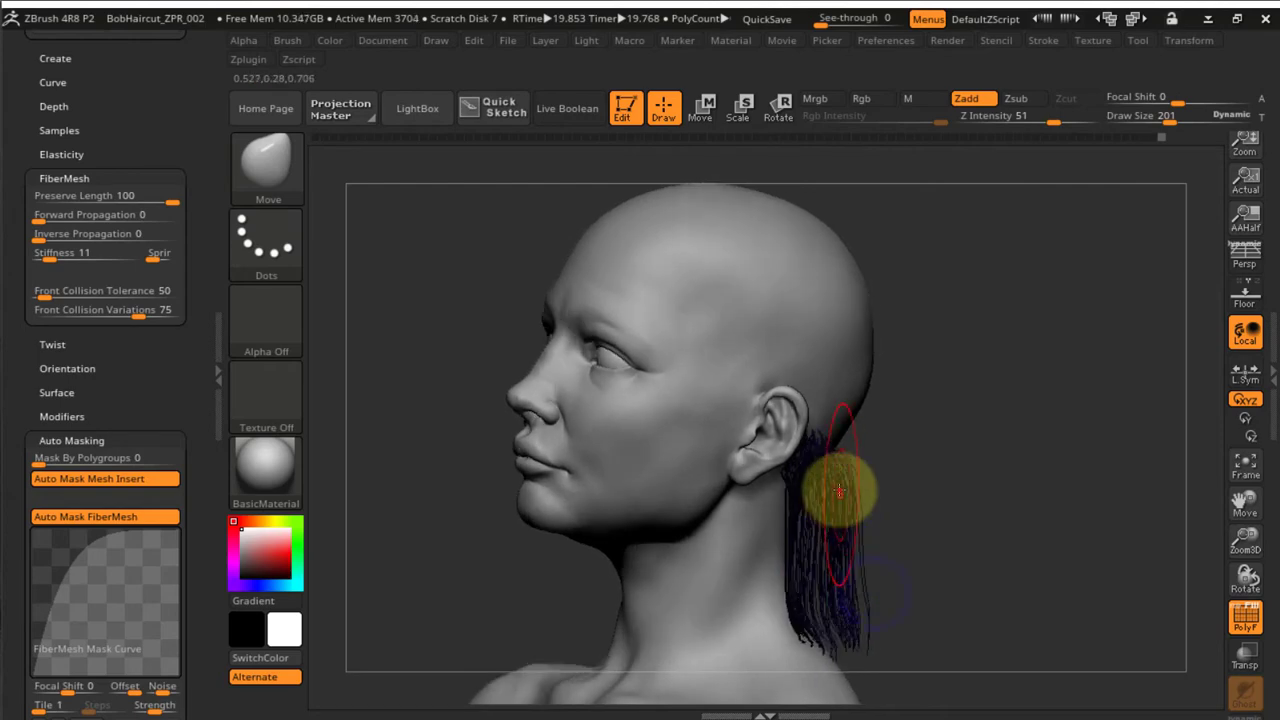
{"action": "right_click_drag", "start_coordinate": [884, 528], "coordinate": [790, 497]}
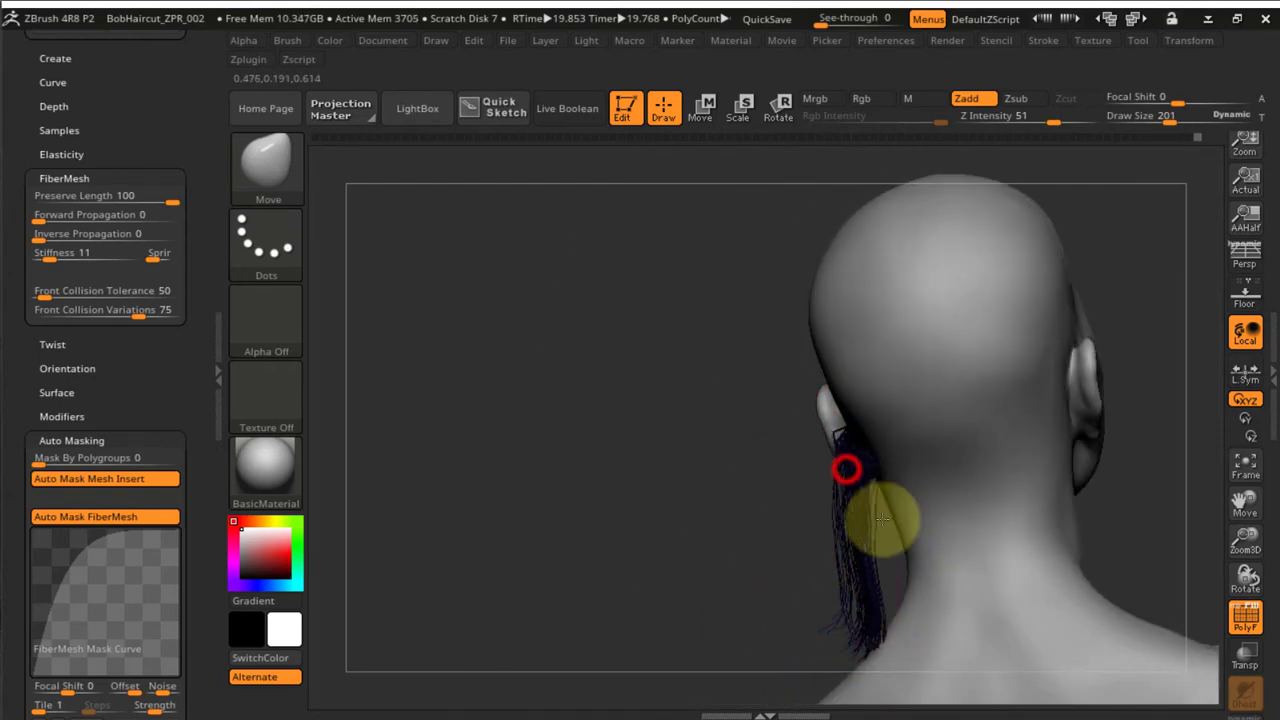
{"action": "mouse_move", "coordinate": [849, 506]}
{"action": "right_mouse_down"}
{"action": "mouse_move", "coordinate": [977, 471]}
{"action": "mouse_move", "coordinate": [865, 440]}
{"action": "right_mouse_up"}
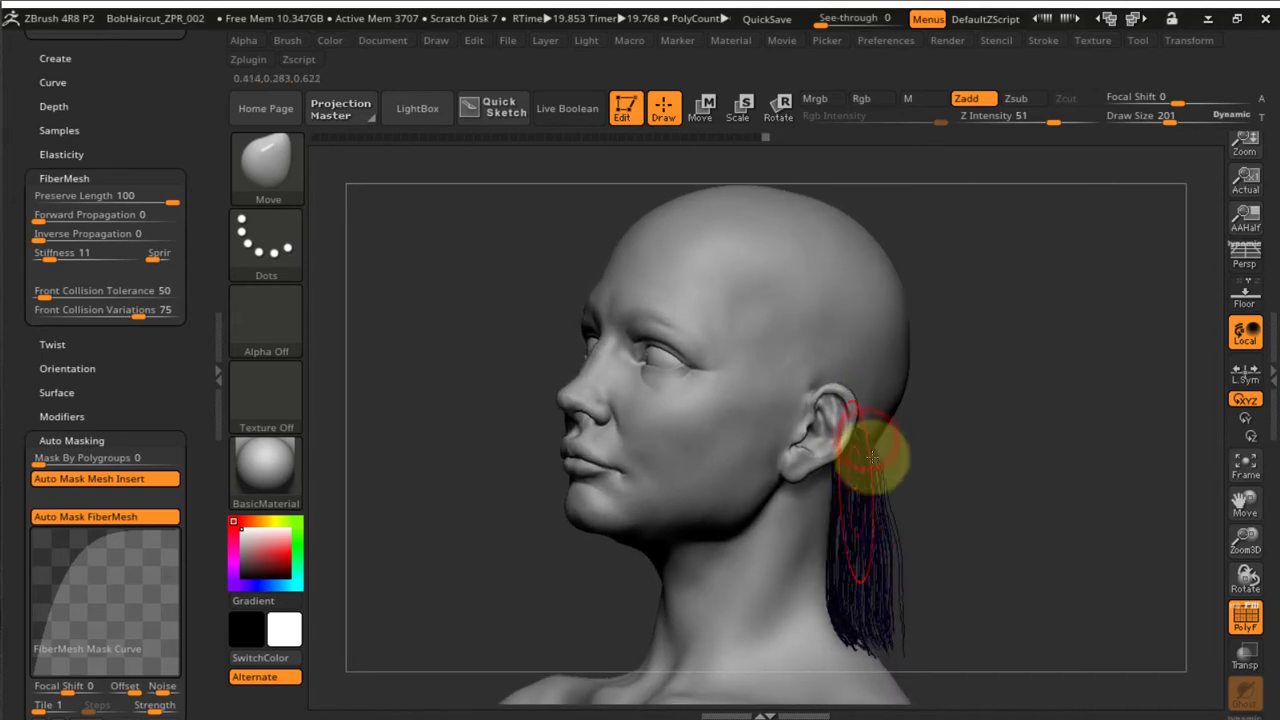
{"action": "mouse_move", "coordinate": [890, 524]}
{"action": "right_mouse_down"}
{"action": "mouse_move", "coordinate": [806, 471]}
{"action": "mouse_move", "coordinate": [843, 494]}
{"action": "mouse_move", "coordinate": [791, 391]}
{"action": "mouse_move", "coordinate": [812, 512]}
{"action": "right_mouse_up"}
{"action": "key", "text": "shift"}
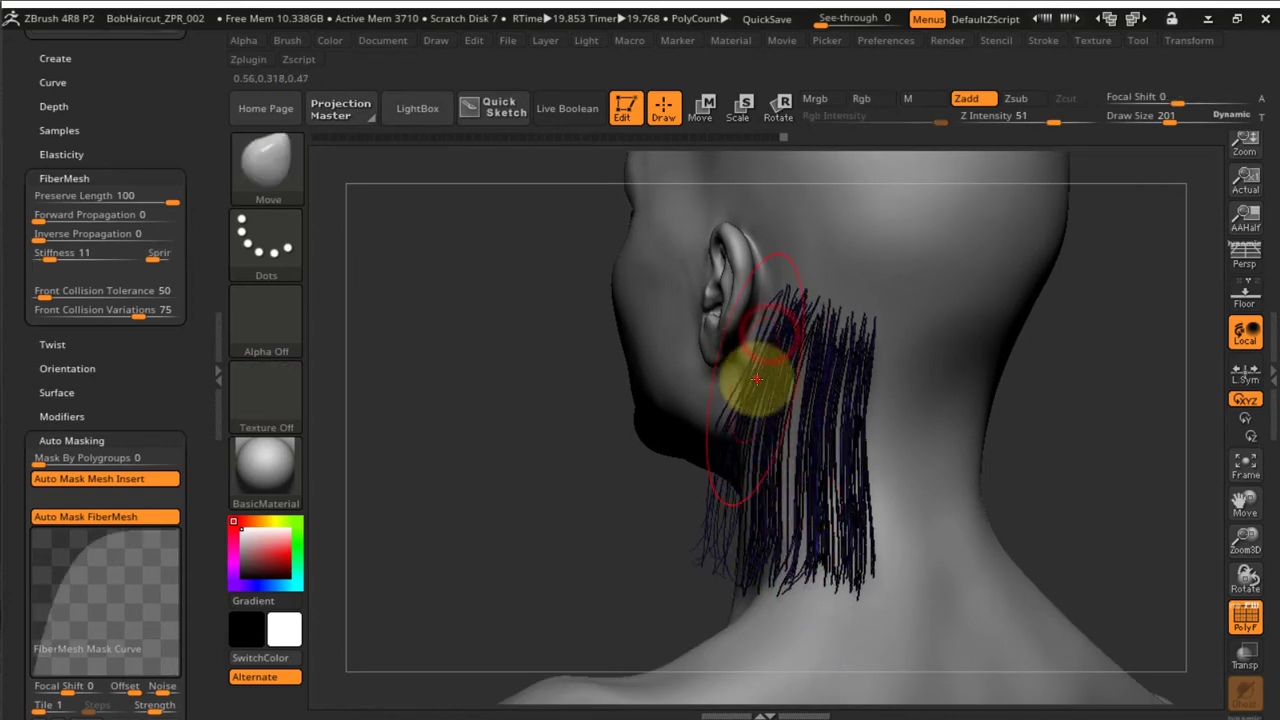
Pull the middle and lower ends of the blue nape fibers down into straighter strands close to the neck
{"action": "right_click_drag", "start_coordinate": [771, 460], "coordinate": [905, 440]}
{"action": "left_click_drag", "start_coordinate": [781, 401], "coordinate": [782, 406]}
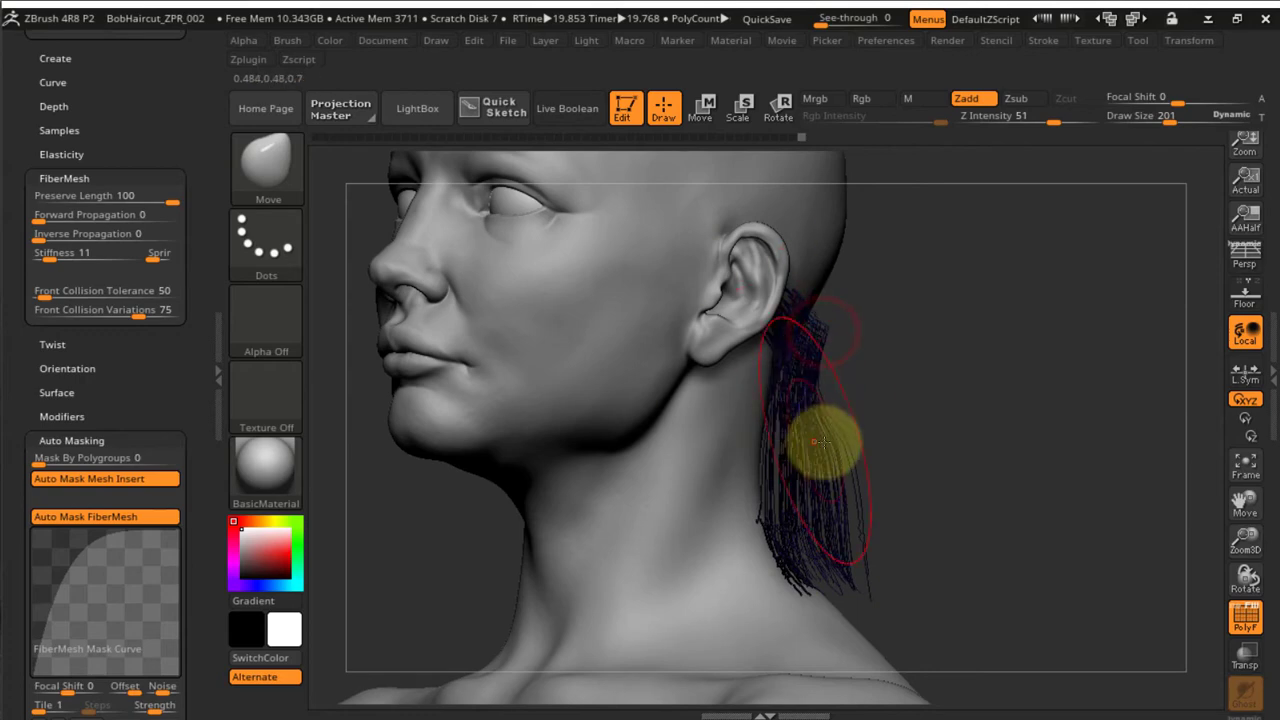
{"action": "left_click_drag", "start_coordinate": [797, 477], "coordinate": [787, 570]}
{"action": "mouse_move", "coordinate": [796, 551]}
{"action": "left_mouse_down"}
{"action": "mouse_move", "coordinate": [857, 568]}
{"action": "mouse_move", "coordinate": [814, 514]}
{"action": "mouse_move", "coordinate": [720, 517]}
{"action": "mouse_move", "coordinate": [852, 354]}
{"action": "mouse_move", "coordinate": [855, 410]}
{"action": "left_mouse_up"}
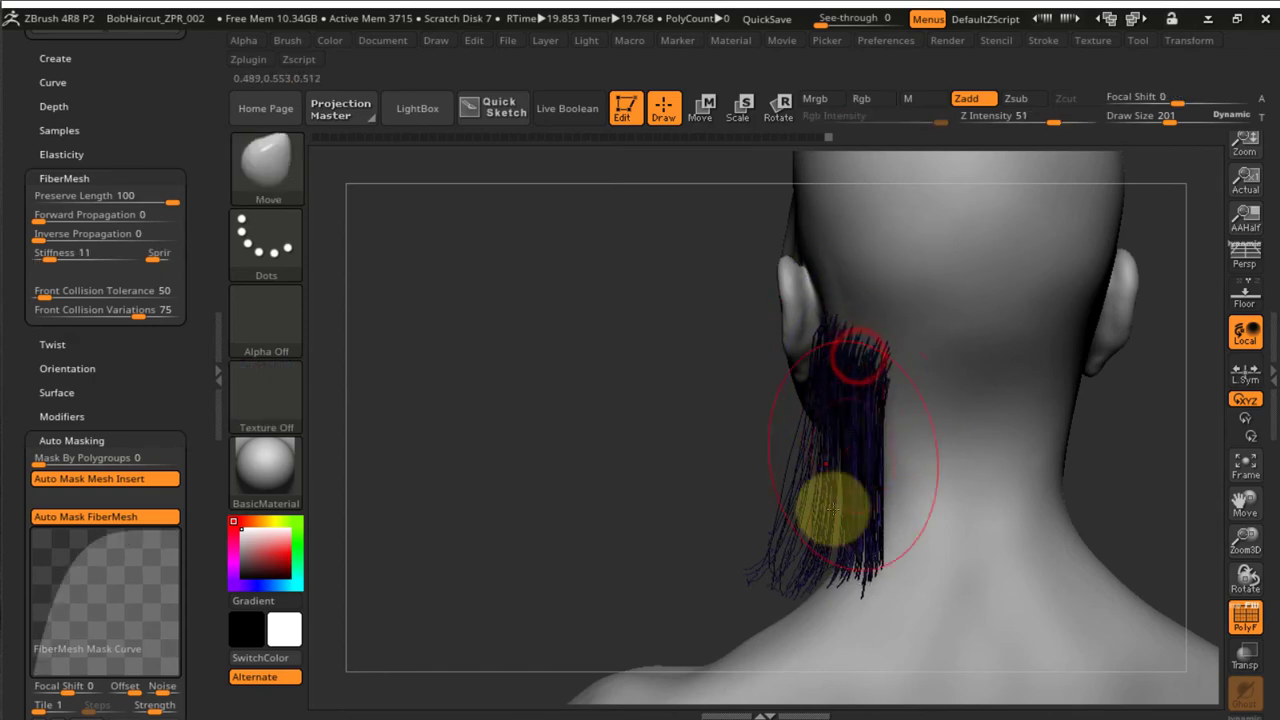
{"action": "left_click_drag", "start_coordinate": [829, 534], "coordinate": [829, 640]}
{"action": "left_click_drag", "start_coordinate": [763, 560], "coordinate": [753, 664]}
{"action": "left_click_drag", "start_coordinate": [788, 582], "coordinate": [790, 595]}
{"action": "left_click_drag", "start_coordinate": [919, 516], "coordinate": [945, 408]}
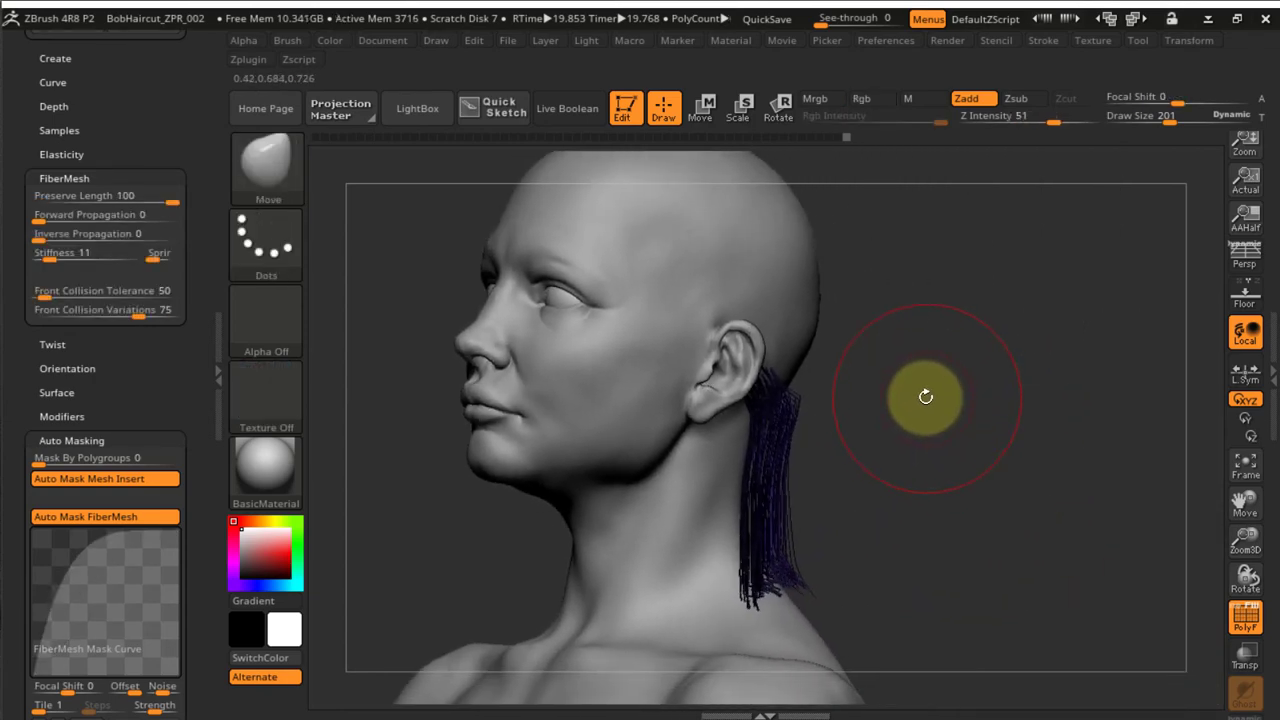
Switch to the SnakeHook brush and turn off its Rgb mode, undoing the first trial stroke
{"action": "key", "text": "b"}
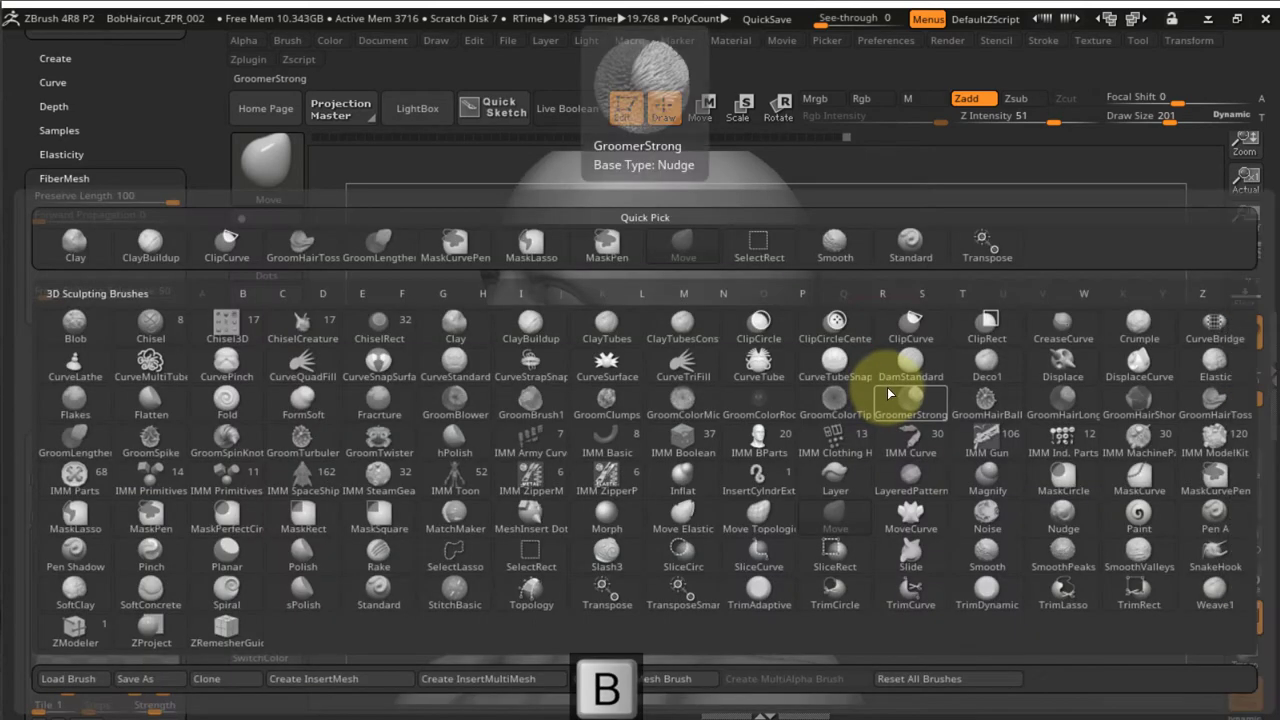
{"action": "key", "text": "s"}
{"action": "key", "text": "h"}
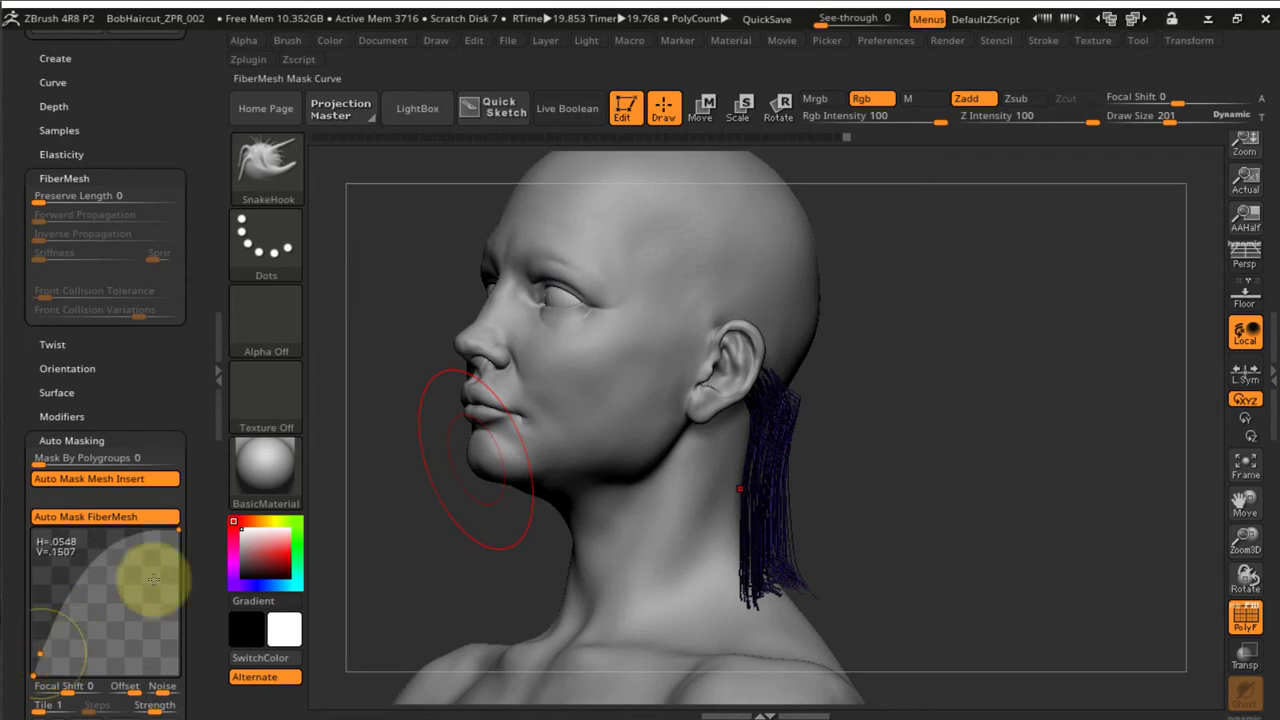
{"action": "left_click_drag", "start_coordinate": [870, 433], "coordinate": [759, 428]}
{"action": "key", "text": "ctrl+z"}
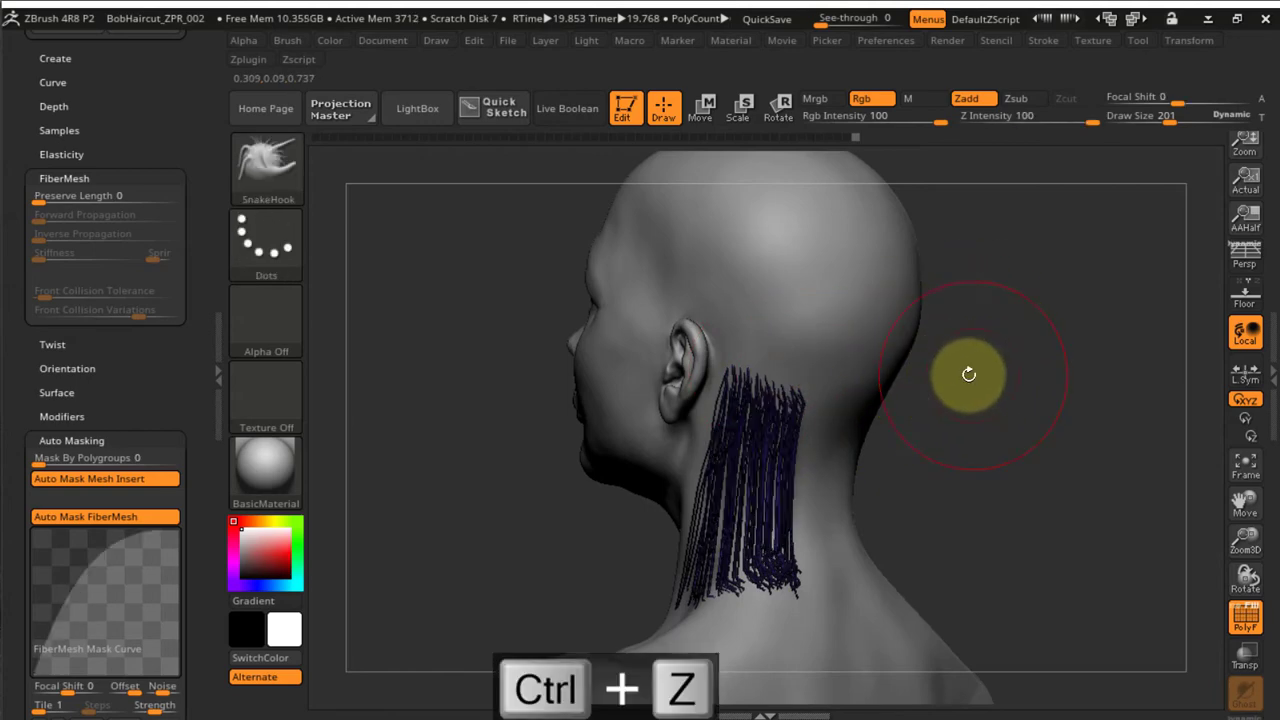
{"action": "left_click", "coordinate": [870, 100]}
Stretch the blue nape fibers downward with SnakeHook so they curve along the neck toward the shoulder
{"action": "left_click_drag", "start_coordinate": [946, 410], "coordinate": [885, 408]}
{"action": "right_click_drag", "start_coordinate": [833, 431], "coordinate": [835, 440], "text": "ctrl"}
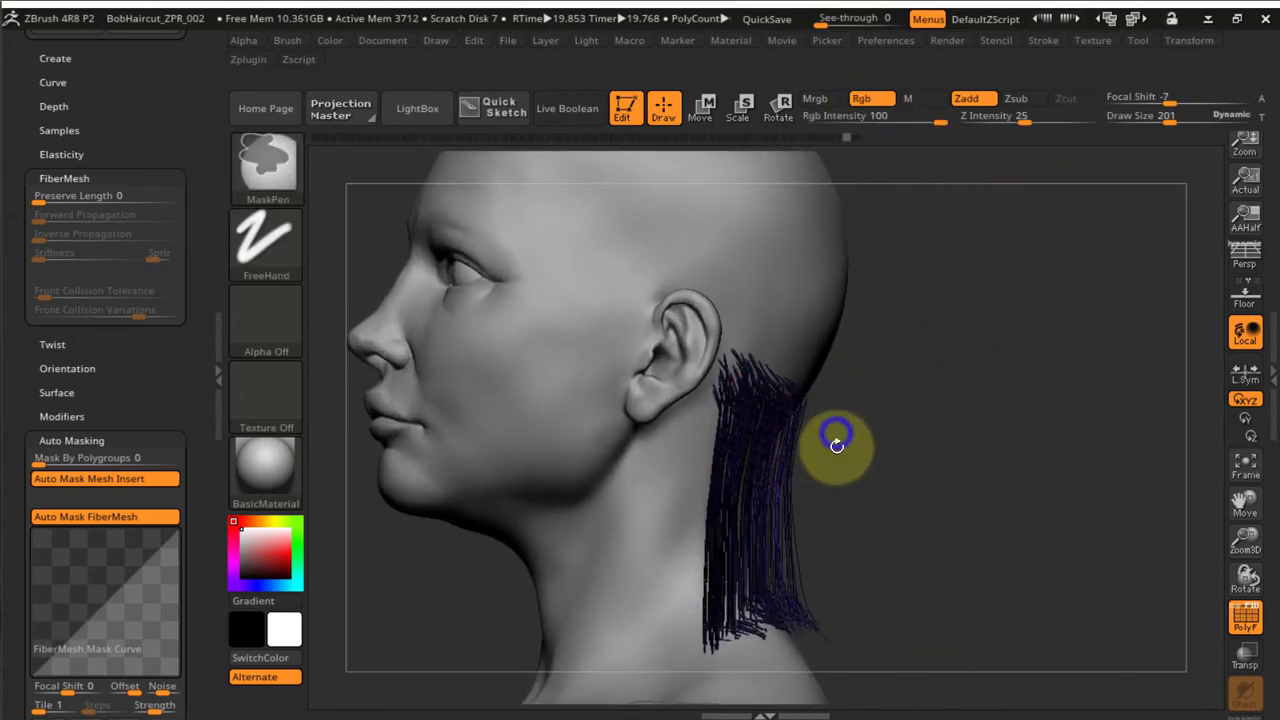
{"action": "mouse_move", "coordinate": [777, 403]}
{"action": "left_mouse_down"}
{"action": "mouse_move", "coordinate": [749, 457]}
{"action": "mouse_move", "coordinate": [768, 417]}
{"action": "mouse_move", "coordinate": [760, 448]}
{"action": "left_mouse_up"}
{"action": "right_click_drag", "start_coordinate": [800, 471], "coordinate": [708, 485]}
{"action": "left_click_drag", "start_coordinate": [717, 503], "coordinate": [726, 584]}
{"action": "mouse_move", "coordinate": [722, 578]}
{"action": "right_mouse_down"}
{"action": "mouse_move", "coordinate": [857, 537]}
{"action": "mouse_move", "coordinate": [778, 610]}
{"action": "right_mouse_up"}
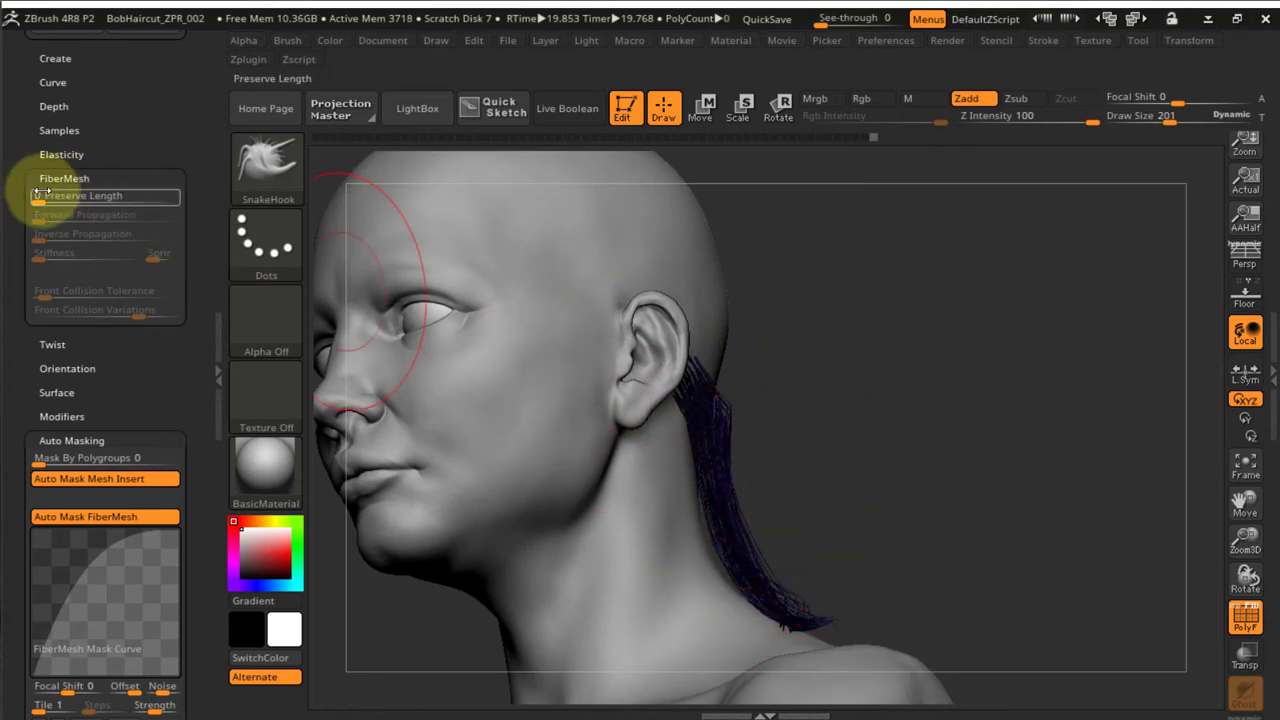
Set SnakeHook's Preserve Length to 100 and Draw Size to 124, and shape the lower ends of the blue nape fibers
{"action": "left_click_drag", "start_coordinate": [57, 195], "coordinate": [186, 204]}
{"action": "right_click_drag", "start_coordinate": [853, 428], "coordinate": [772, 418]}
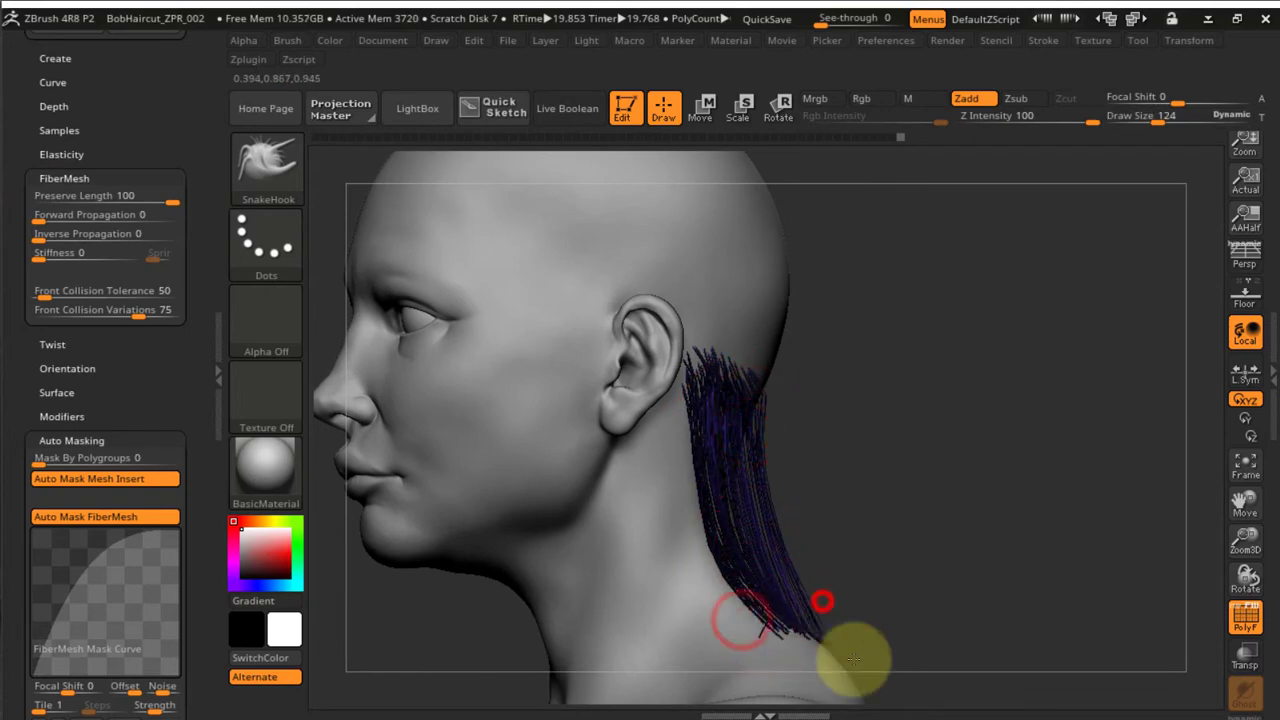
{"action": "right_click_drag", "start_coordinate": [853, 658], "coordinate": [926, 463]}
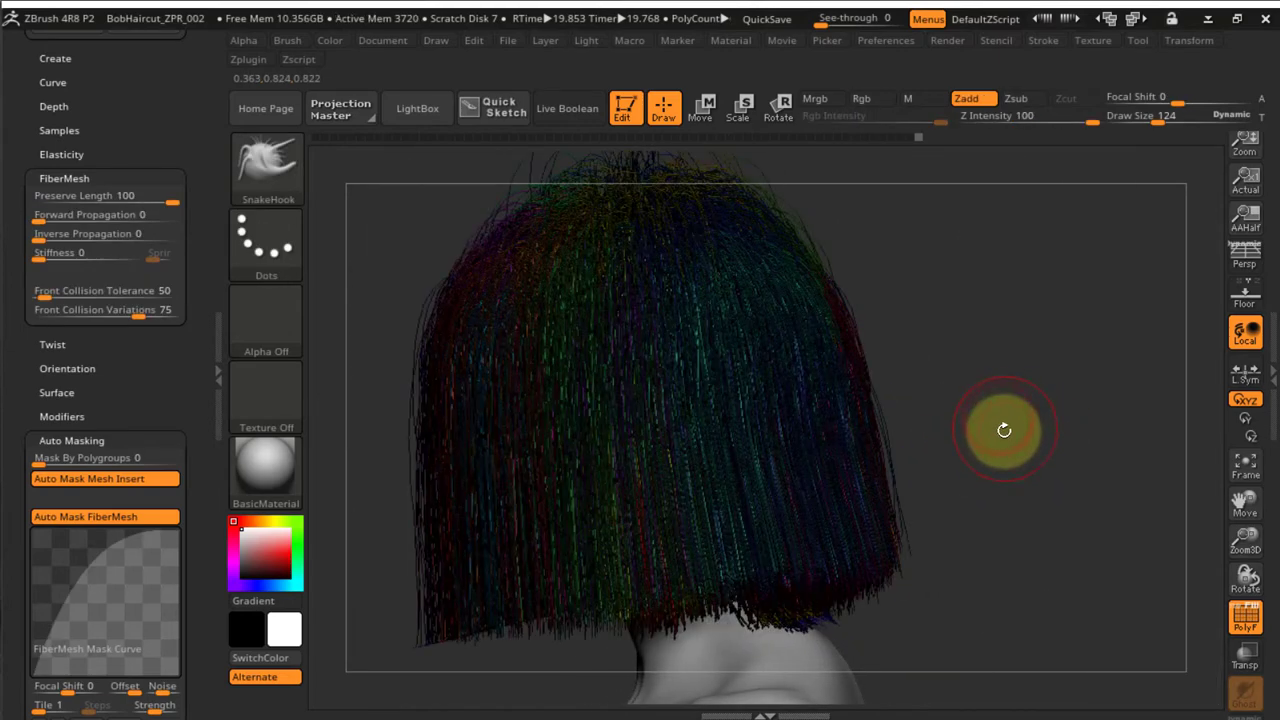
Review the full haircut and isolate the large dark blue polygroup at the back of the head
{"action": "mouse_move", "coordinate": [997, 429]}
{"action": "right_mouse_down"}
{"action": "mouse_move", "coordinate": [934, 471]}
{"action": "mouse_move", "coordinate": [911, 449]}
{"action": "mouse_move", "coordinate": [1057, 471]}
{"action": "mouse_move", "coordinate": [903, 360]}
{"action": "mouse_move", "coordinate": [951, 391]}
{"action": "mouse_move", "coordinate": [1000, 374]}
{"action": "mouse_move", "coordinate": [1040, 461]}
{"action": "mouse_move", "coordinate": [1031, 560]}
{"action": "mouse_move", "coordinate": [1046, 514]}
{"action": "mouse_move", "coordinate": [1029, 449]}
{"action": "mouse_move", "coordinate": [974, 429]}
{"action": "mouse_move", "coordinate": [960, 360]}
{"action": "mouse_move", "coordinate": [951, 380]}
{"action": "mouse_move", "coordinate": [992, 382]}
{"action": "mouse_move", "coordinate": [972, 420]}
{"action": "right_mouse_up"}
{"action": "key", "text": "ctrl"}
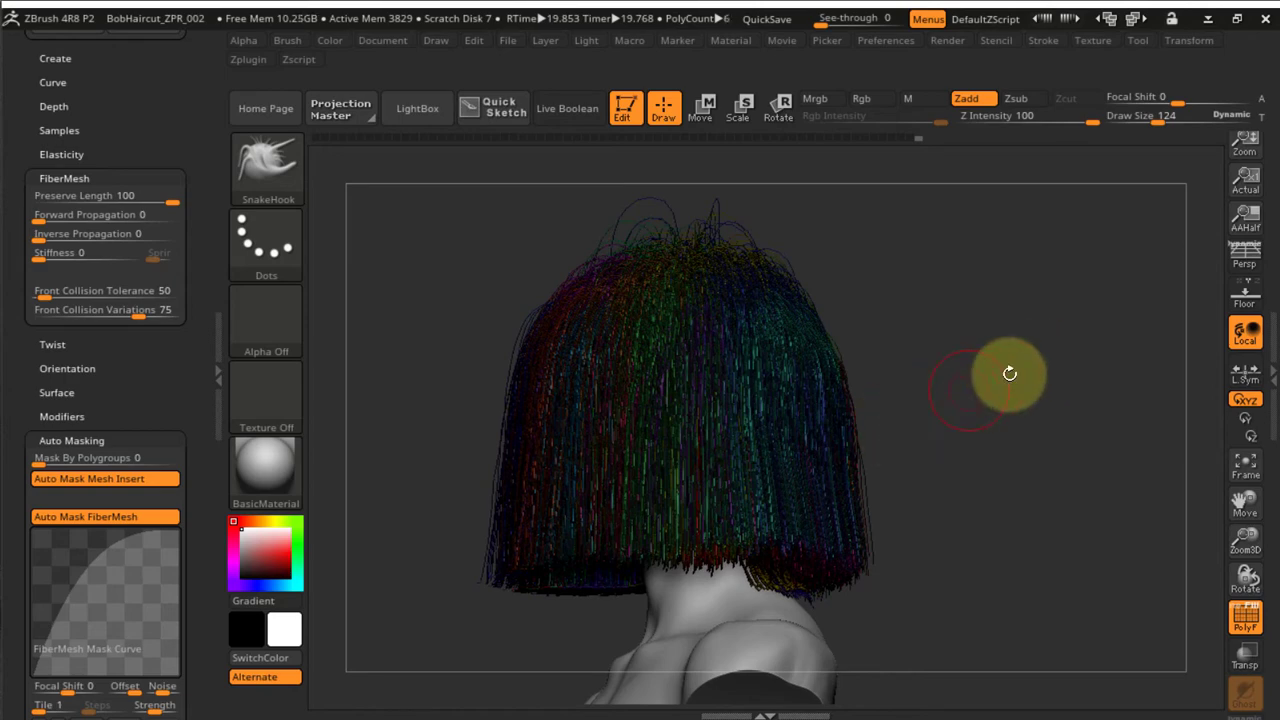
{"action": "right_click_drag", "start_coordinate": [965, 409], "coordinate": [681, 470]}
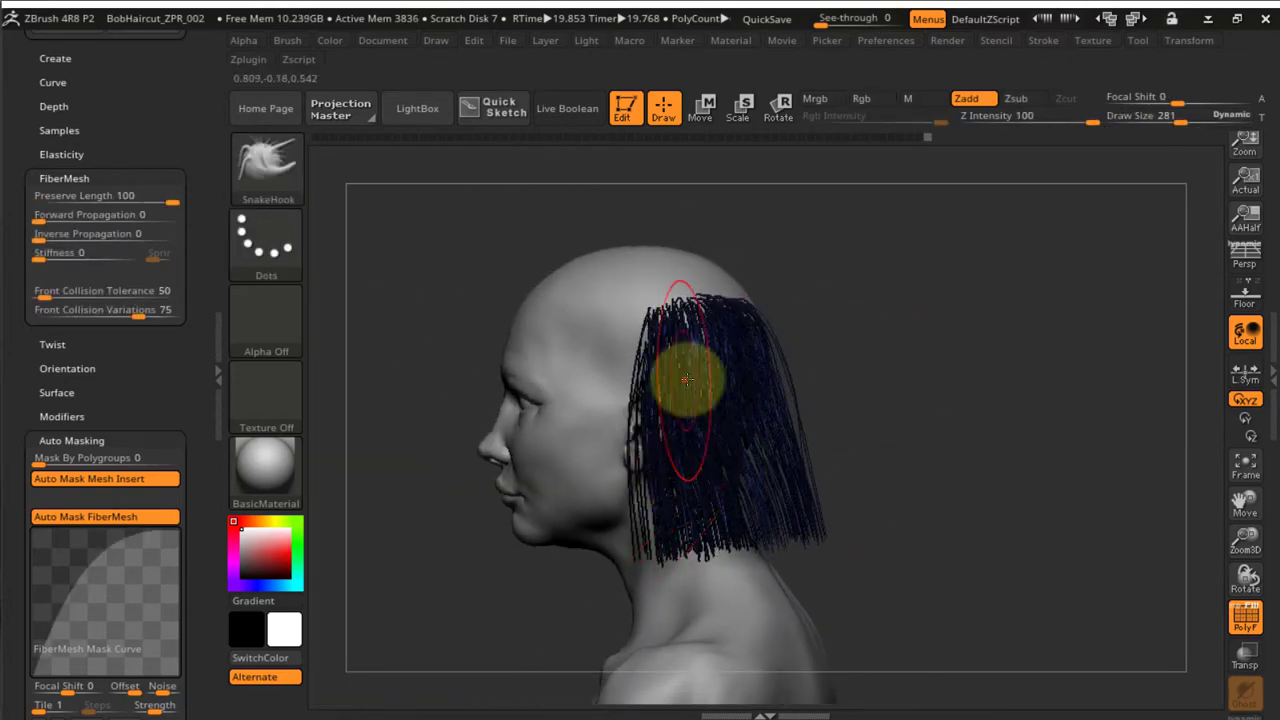
Groom the large blue back section downward behind the ear with the Move brush at Draw Size 281
{"action": "mouse_move", "coordinate": [691, 377]}
{"action": "right_mouse_down"}
{"action": "mouse_move", "coordinate": [694, 557]}
{"action": "mouse_move", "coordinate": [837, 460]}
{"action": "mouse_move", "coordinate": [706, 551]}
{"action": "mouse_move", "coordinate": [771, 234]}
{"action": "right_mouse_up"}
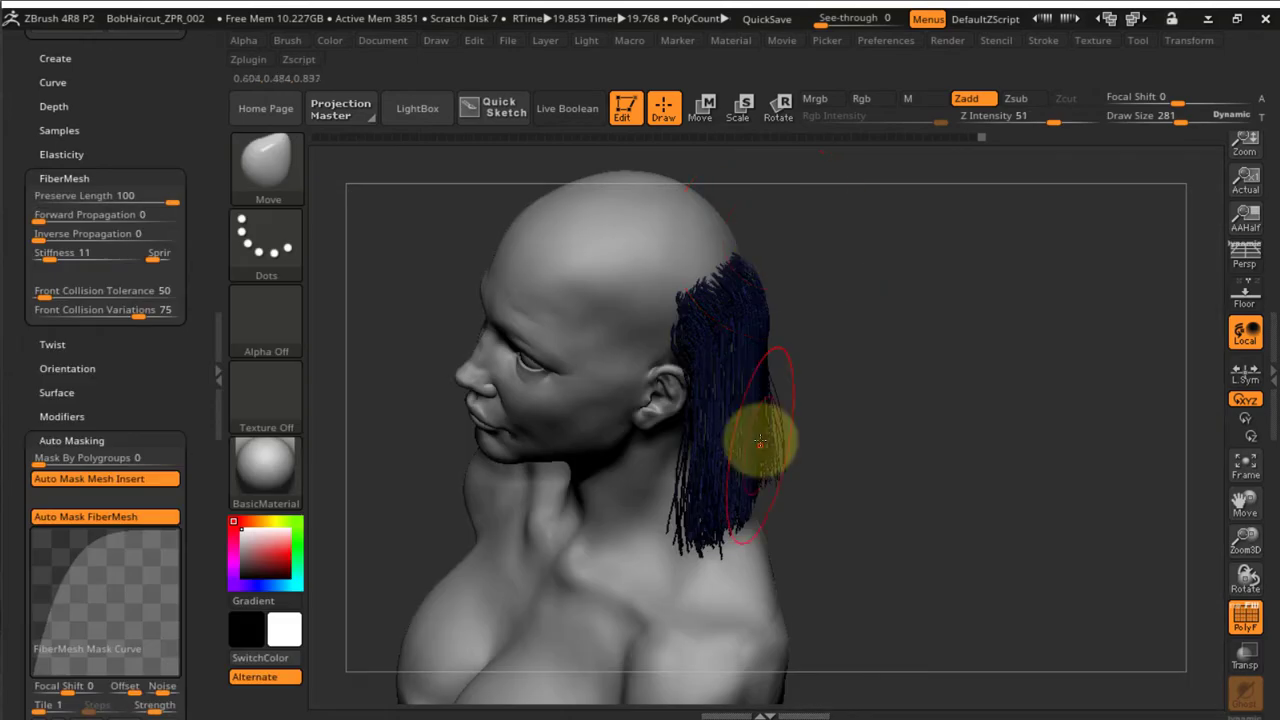
{"action": "right_click_drag", "start_coordinate": [760, 441], "coordinate": [700, 434]}
{"action": "left_click_drag", "start_coordinate": [700, 434], "coordinate": [771, 577]}
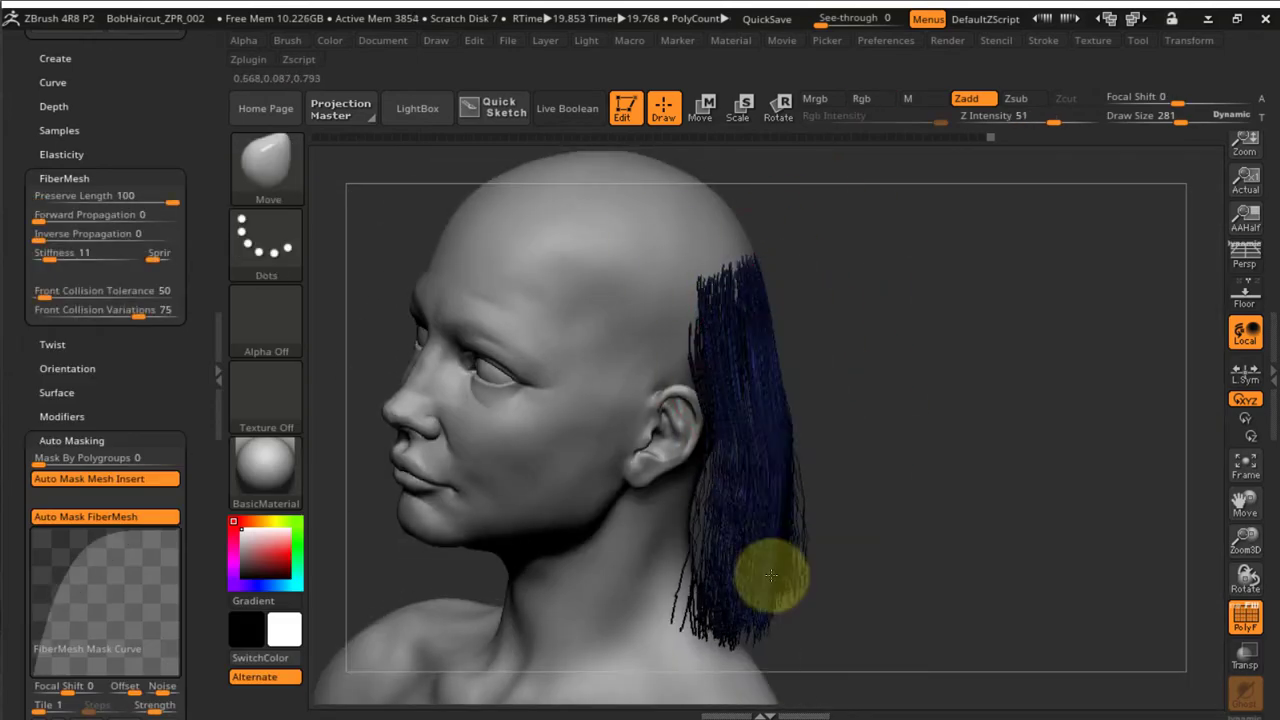
{"action": "right_click_drag", "start_coordinate": [771, 577], "coordinate": [640, 551]}
{"action": "mouse_move", "coordinate": [640, 551]}
{"action": "left_mouse_down"}
{"action": "mouse_move", "coordinate": [628, 562]}
{"action": "mouse_move", "coordinate": [700, 560]}
{"action": "left_mouse_up"}
{"action": "right_click_drag", "start_coordinate": [757, 397], "coordinate": [890, 465]}
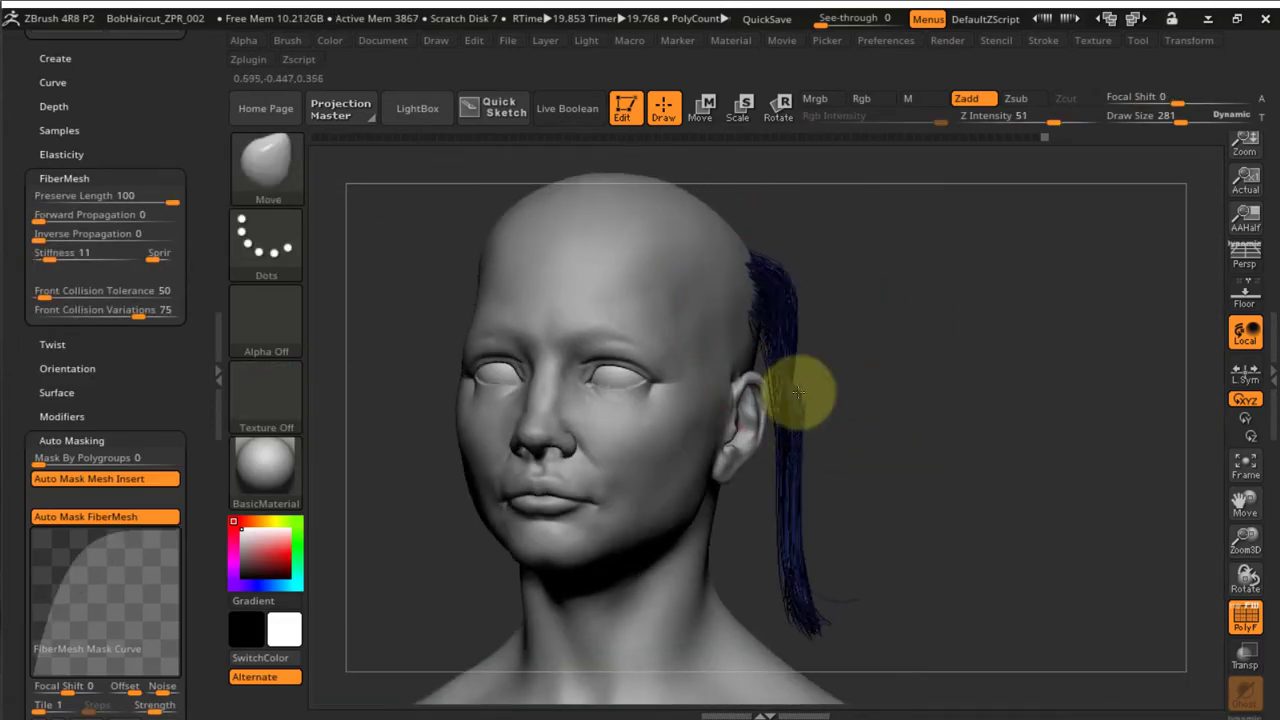
{"action": "left_click_drag", "start_coordinate": [800, 391], "coordinate": [748, 351]}
Lower the Move brush's Front Collision Variations and set its Front Collision Tolerance to 0
{"action": "left_click_drag", "start_coordinate": [138, 314], "coordinate": [73, 314]}
{"action": "right_click_drag", "start_coordinate": [746, 426], "coordinate": [654, 454]}
{"action": "left_click", "coordinate": [39, 296]}
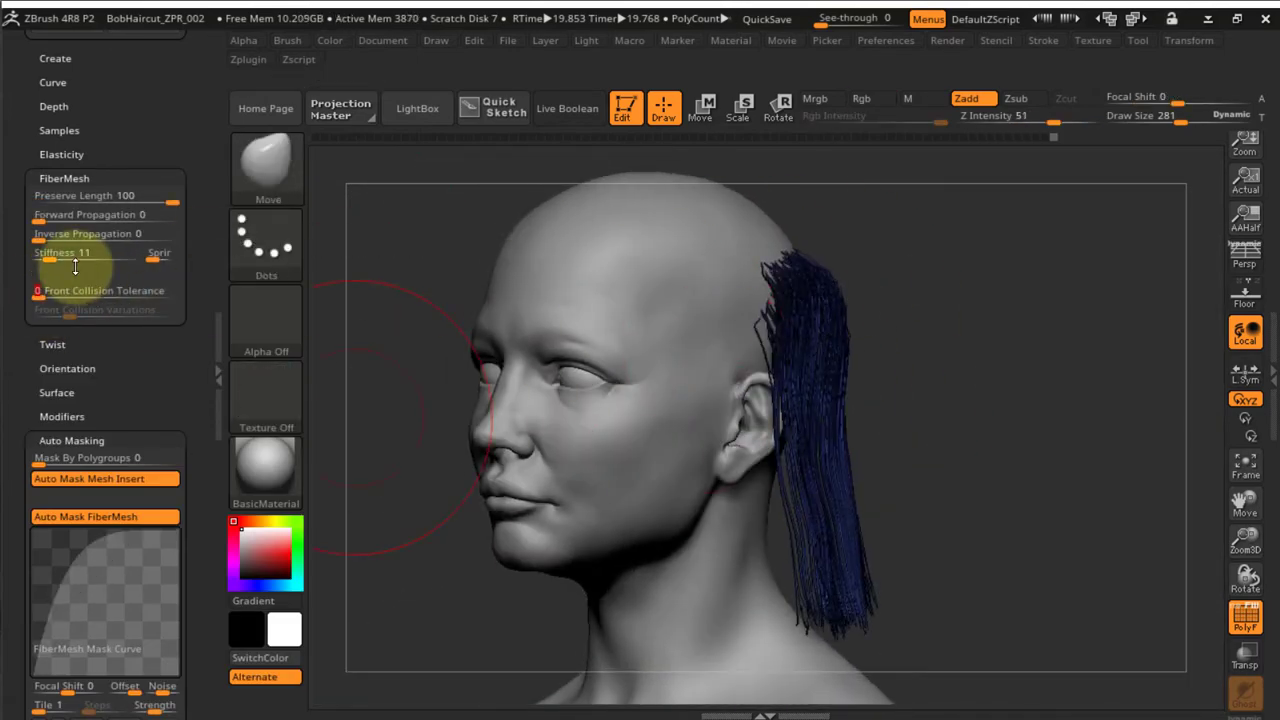
Set the Move brush's Stiffness to 51 with Front Collision Tolerance at 0, and groom the blue back section down behind the ear
{"action": "right_click_drag", "start_coordinate": [813, 511], "coordinate": [890, 430]}
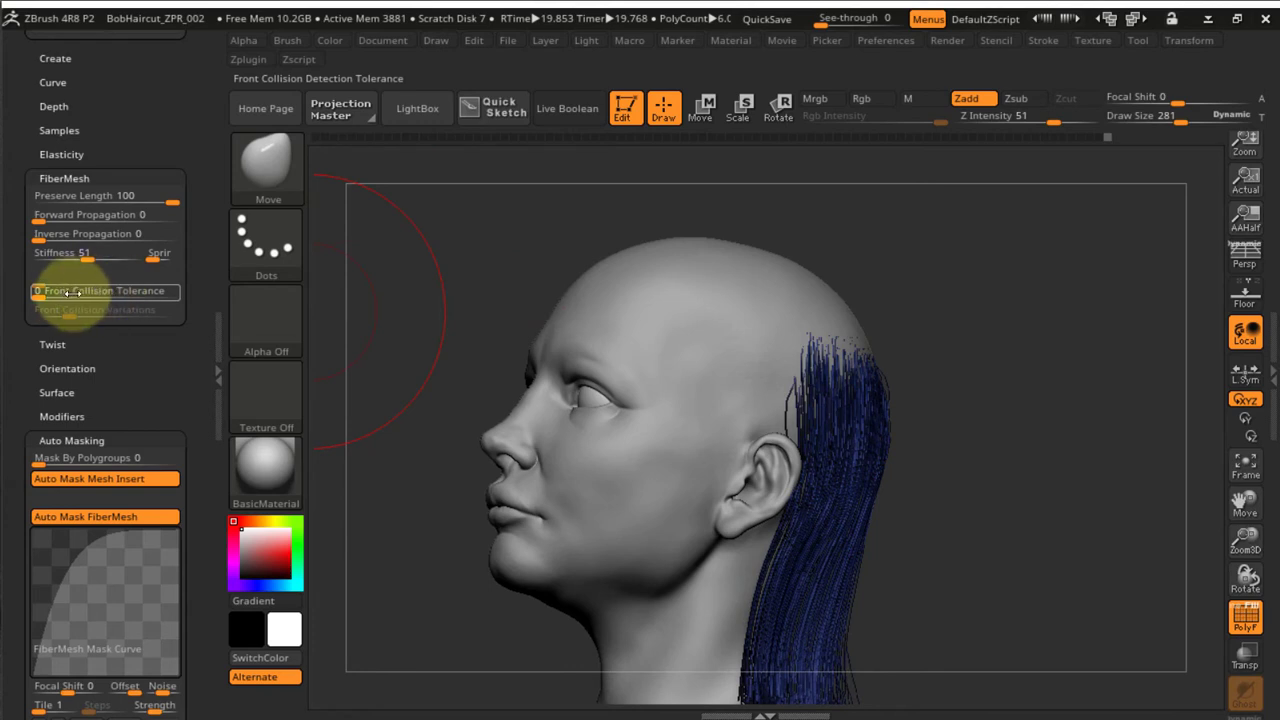
{"action": "left_click_drag", "start_coordinate": [87, 290], "coordinate": [32, 291]}
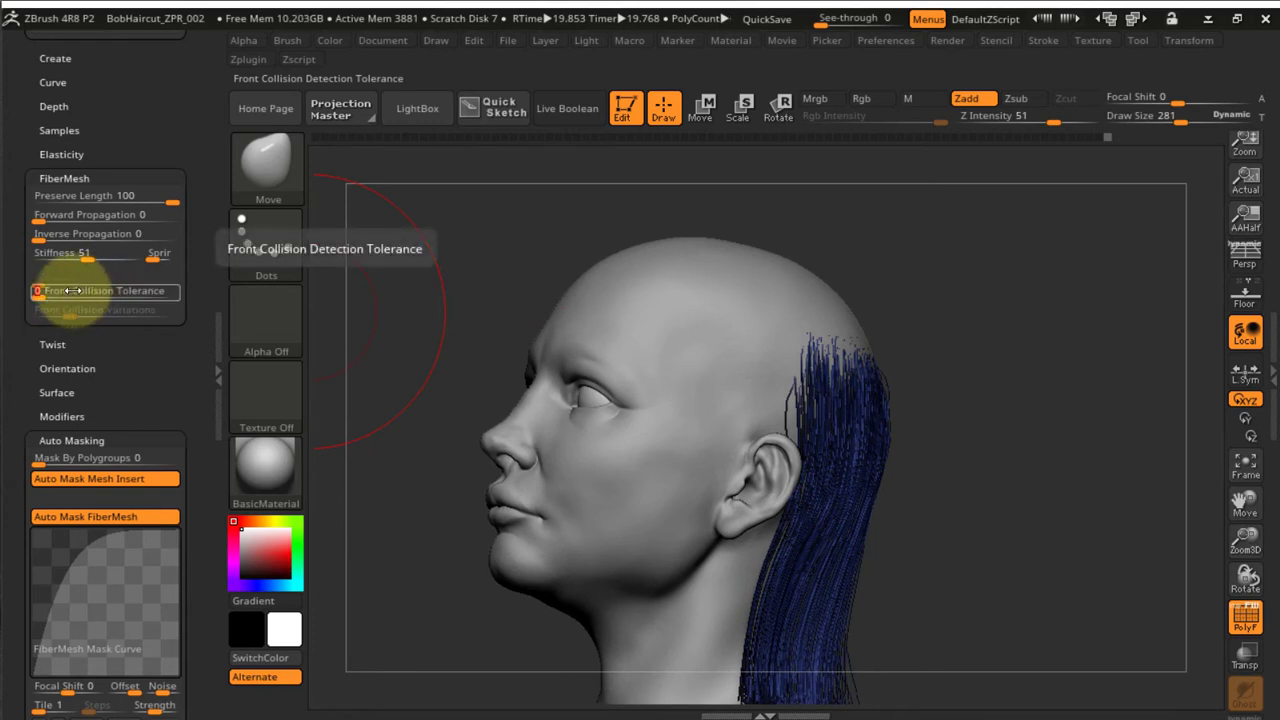
{"action": "mouse_move", "coordinate": [806, 380]}
{"action": "right_mouse_down", "text": "alt"}
{"action": "mouse_move", "coordinate": [763, 348]}
{"action": "mouse_move", "coordinate": [757, 300]}
{"action": "right_mouse_up", "text": "alt"}
{"action": "right_click_drag", "start_coordinate": [831, 546], "coordinate": [830, 645], "text": "ctrl"}
{"action": "right_click_drag", "start_coordinate": [838, 537], "coordinate": [794, 447], "text": "alt"}
{"action": "right_click_drag", "start_coordinate": [794, 447], "coordinate": [800, 415], "text": "ctrl"}
{"action": "mouse_move", "coordinate": [826, 494]}
{"action": "right_mouse_down"}
{"action": "mouse_move", "coordinate": [771, 486]}
{"action": "mouse_move", "coordinate": [823, 507]}
{"action": "right_mouse_up"}
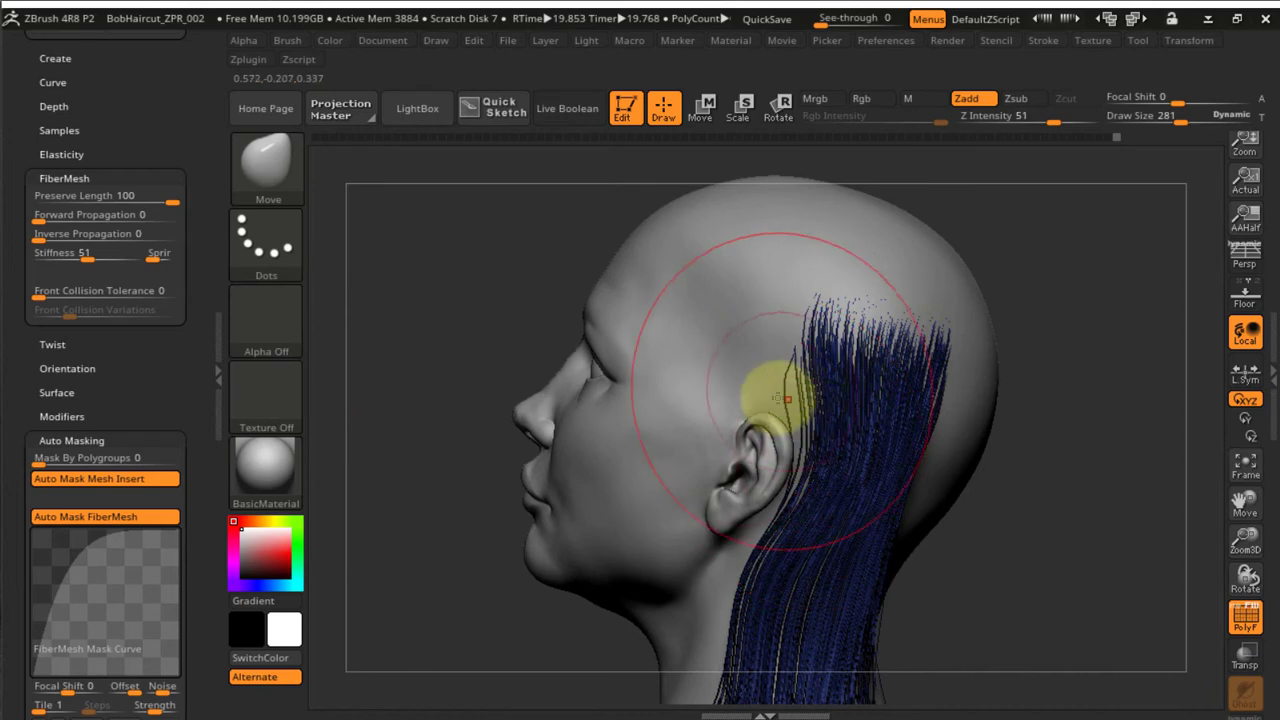
{"action": "right_click_drag", "start_coordinate": [778, 399], "coordinate": [797, 441]}
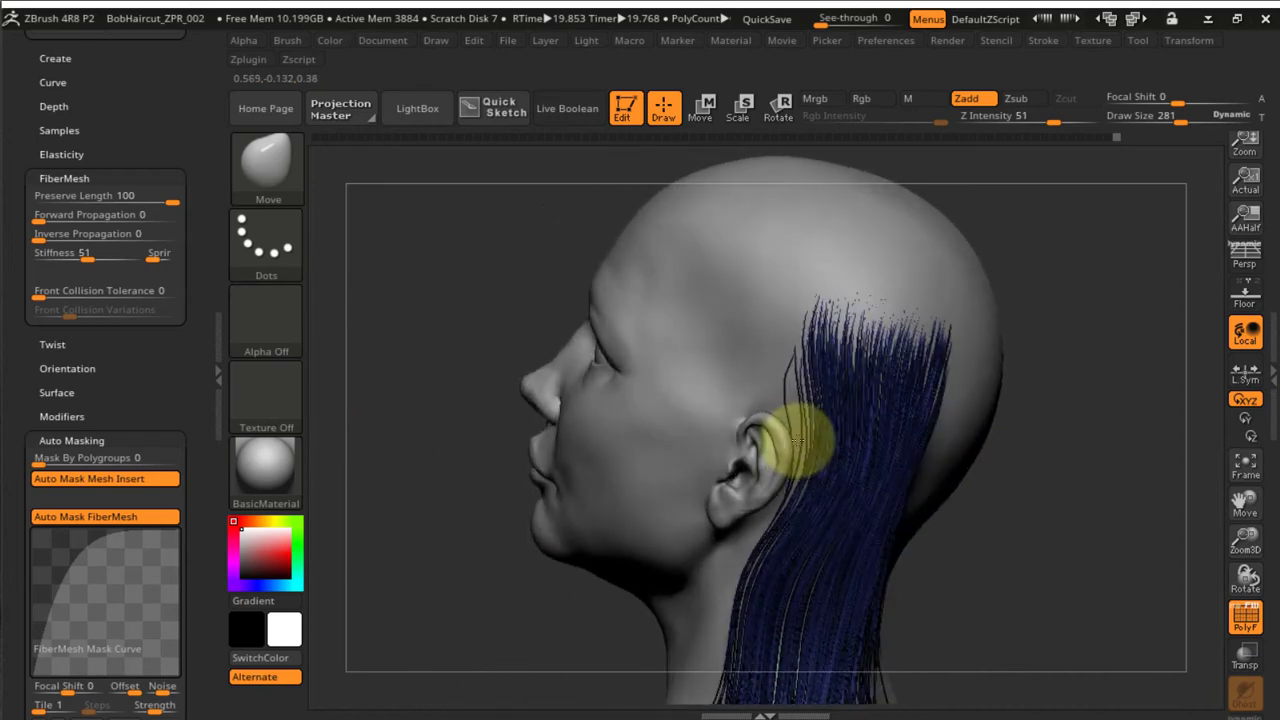
{"action": "right_click_drag", "start_coordinate": [857, 414], "coordinate": [862, 368]}
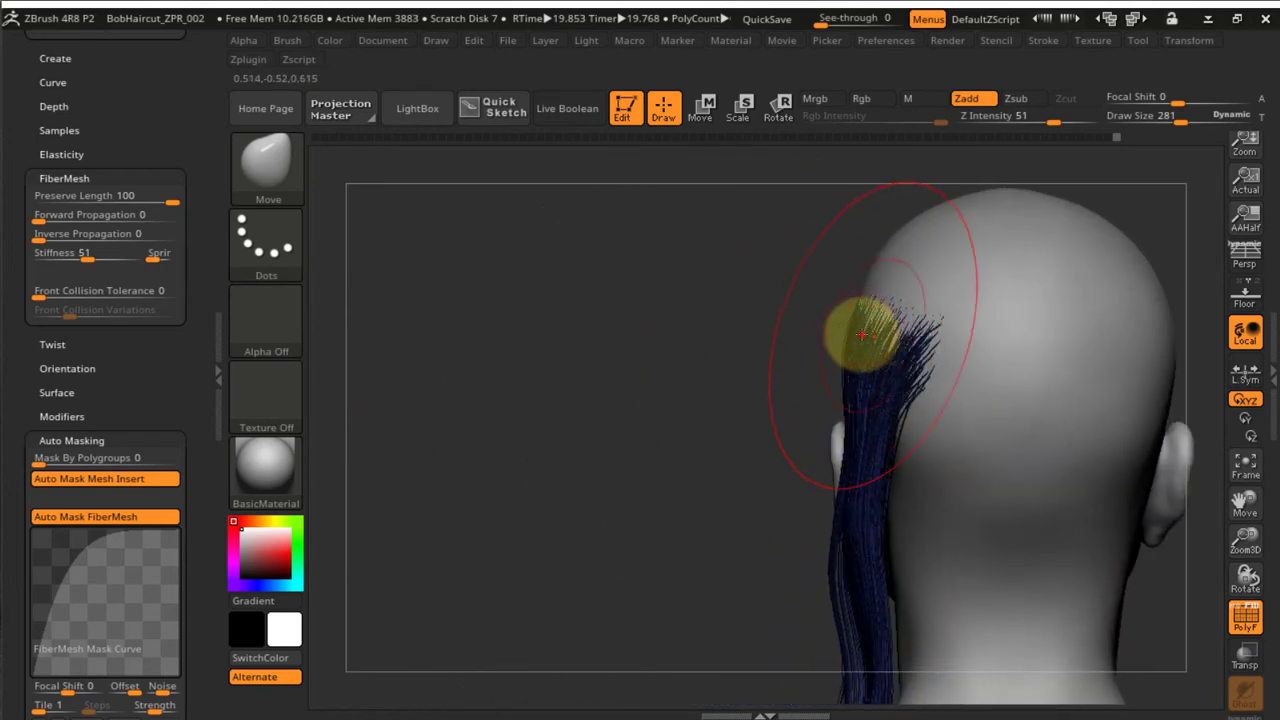
Try a Front Collision Tolerance of about 425 on the blue section's upper fibers, and reset the tolerance to 0
{"action": "left_click", "coordinate": [76, 290]}
{"action": "left_click_drag", "start_coordinate": [95, 290], "coordinate": [98, 290]}
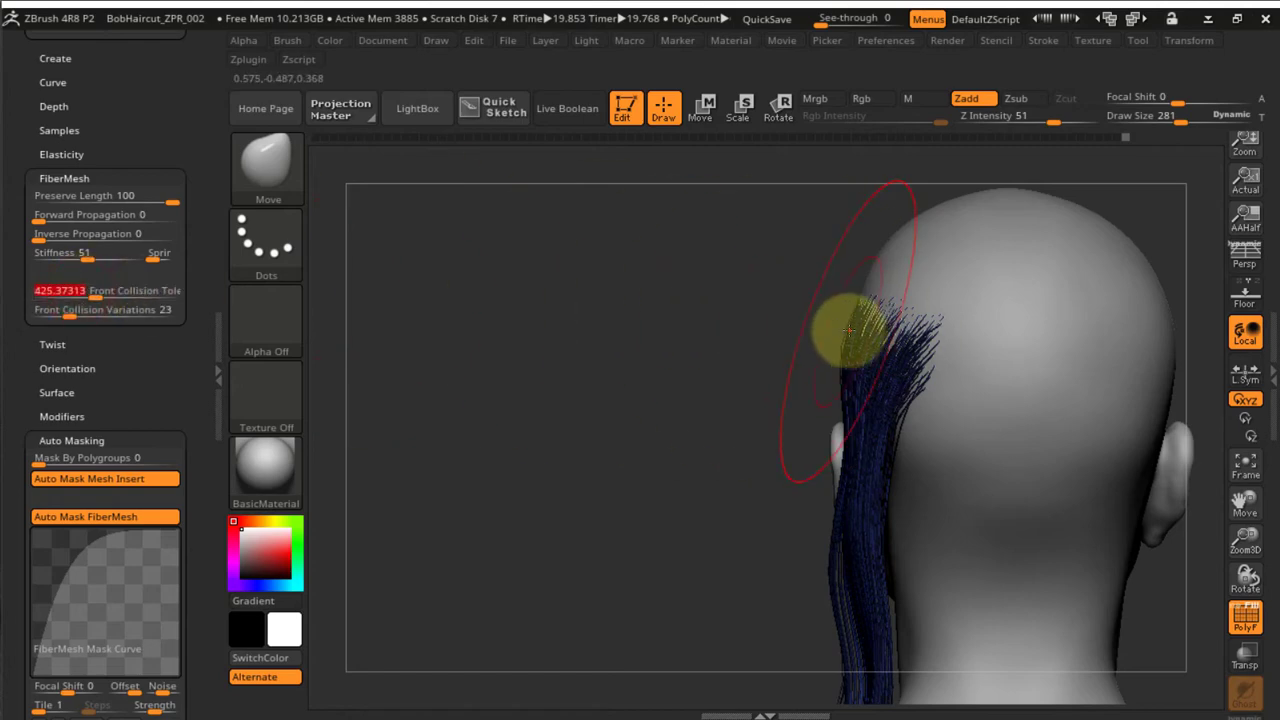
{"action": "right_click_drag", "start_coordinate": [893, 337], "coordinate": [858, 378]}
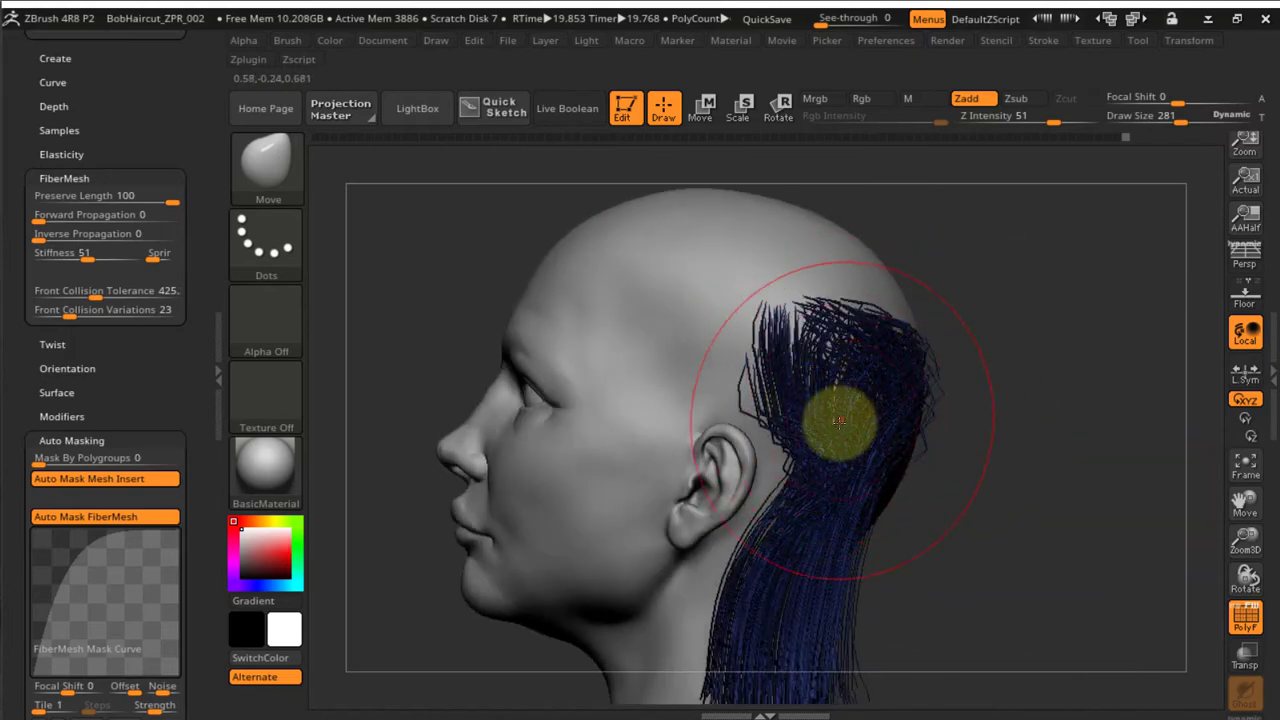
{"action": "left_click", "coordinate": [128, 285]}
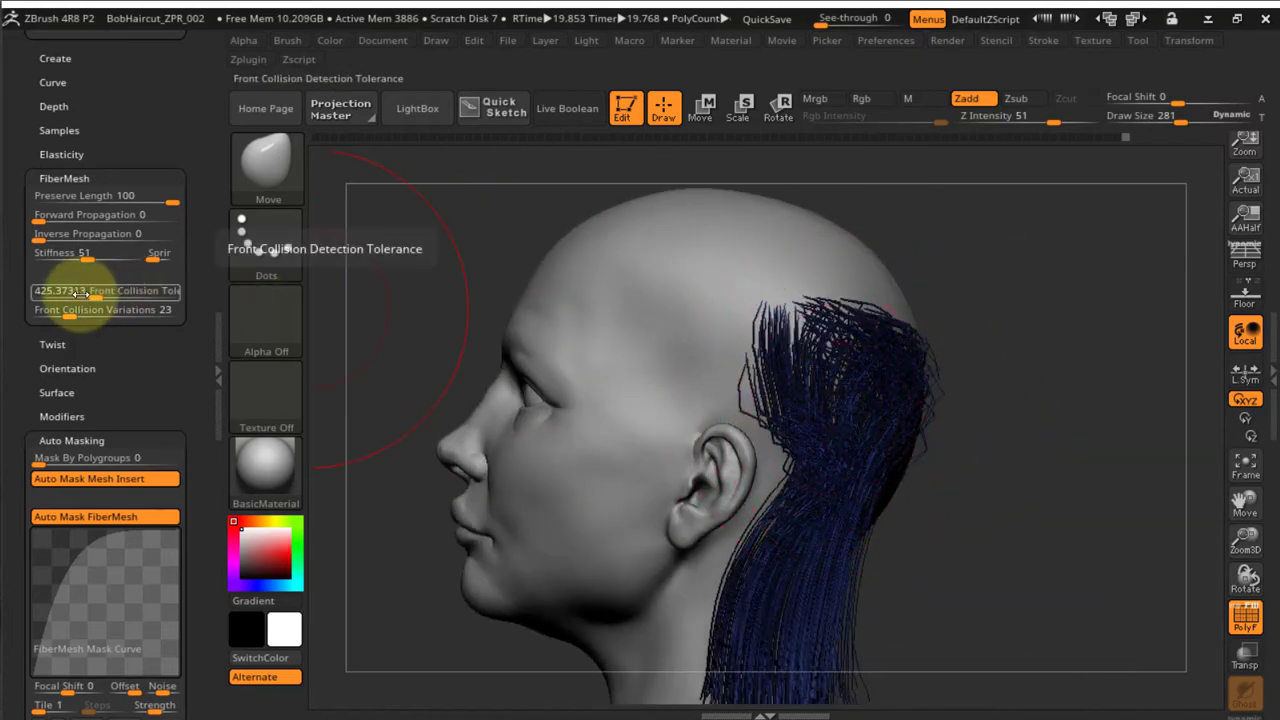
{"action": "left_click_drag", "start_coordinate": [80, 292], "coordinate": [14, 289]}
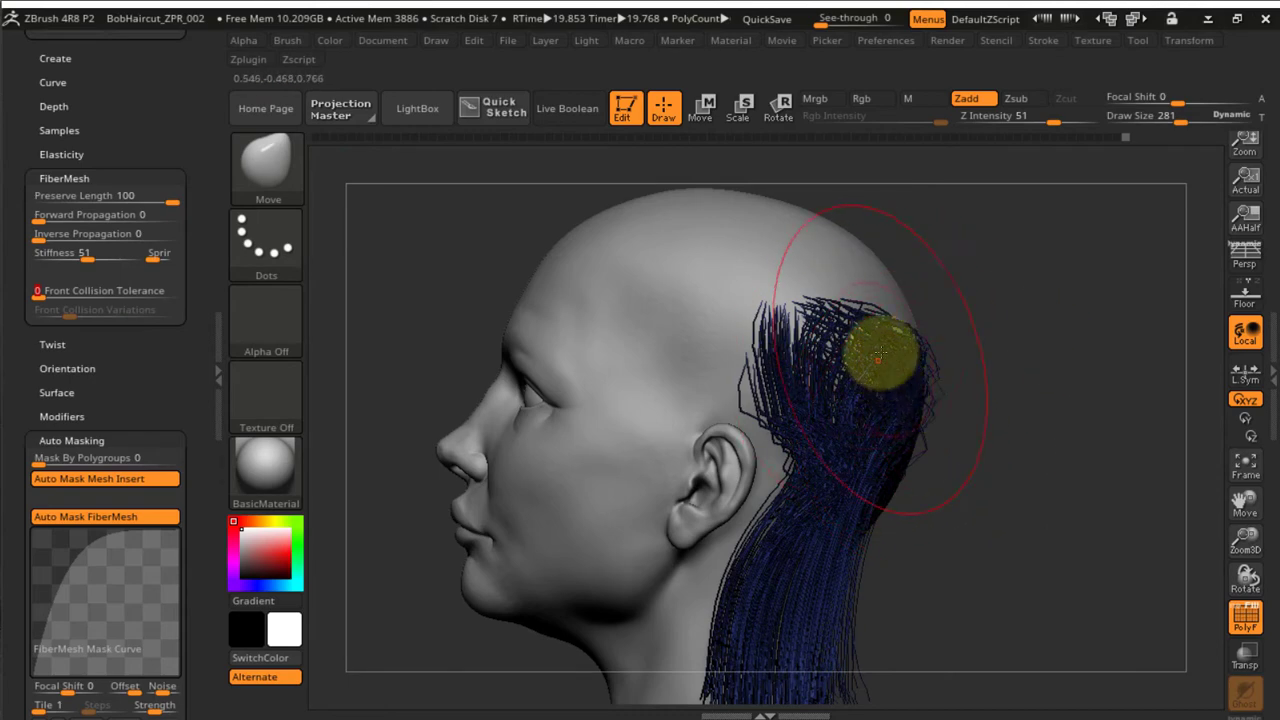
Smooth the blue back section from the roots to the ends and groom its lower ends toward the neck
{"action": "key", "text": "shift"}
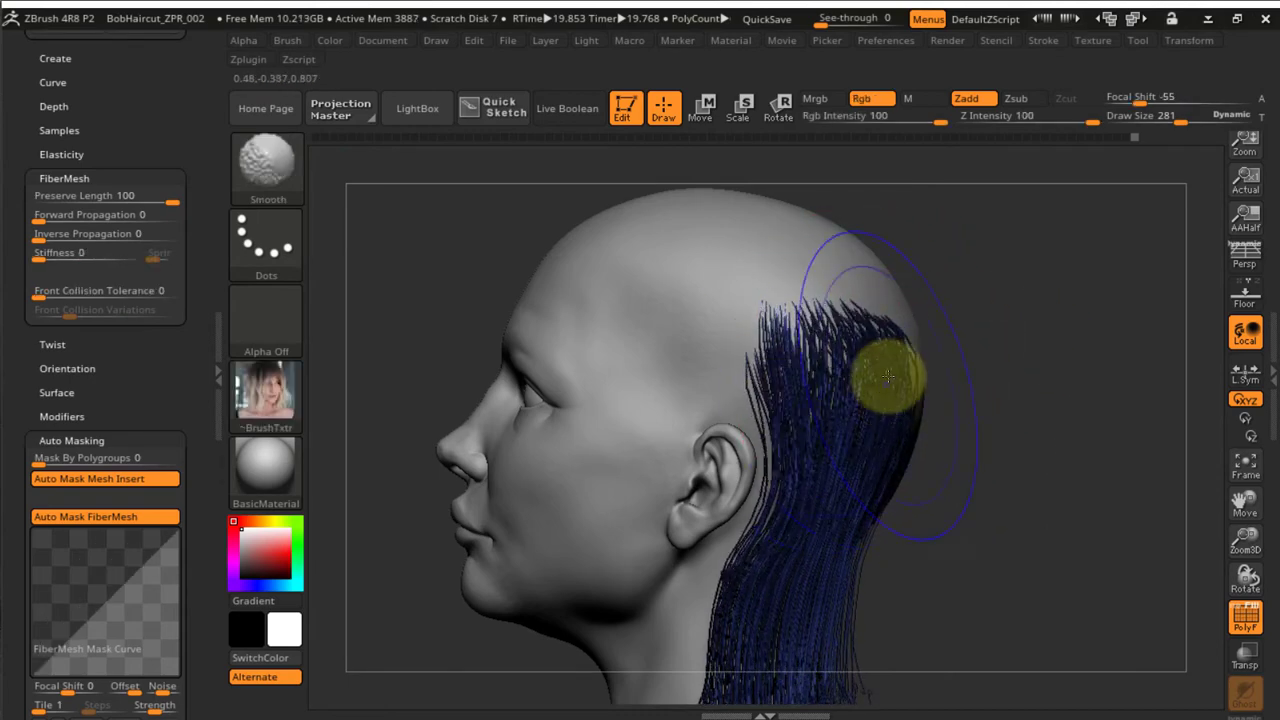
{"action": "mouse_move", "coordinate": [790, 368]}
{"action": "left_mouse_down"}
{"action": "mouse_move", "coordinate": [766, 406]}
{"action": "mouse_move", "coordinate": [920, 366]}
{"action": "mouse_move", "coordinate": [829, 409]}
{"action": "mouse_move", "coordinate": [1001, 427]}
{"action": "mouse_move", "coordinate": [857, 449]}
{"action": "mouse_move", "coordinate": [816, 398]}
{"action": "left_mouse_up"}
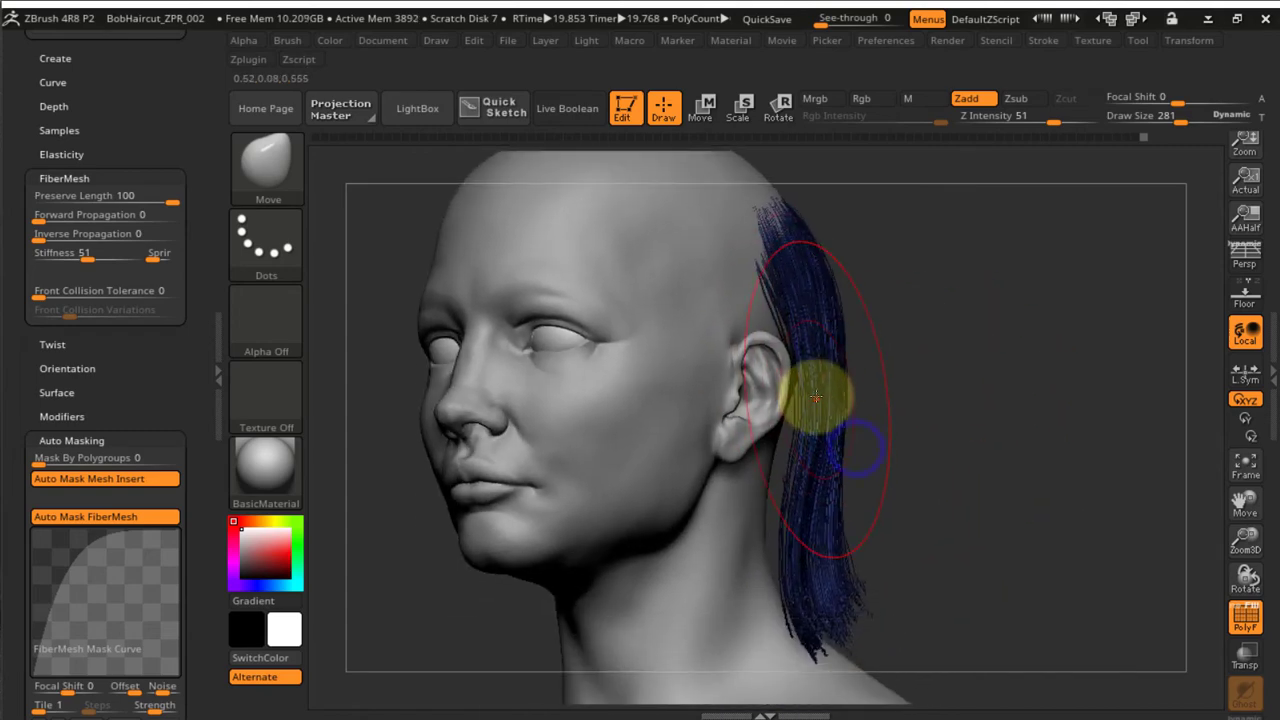
{"action": "left_click_drag", "start_coordinate": [805, 484], "coordinate": [767, 430]}
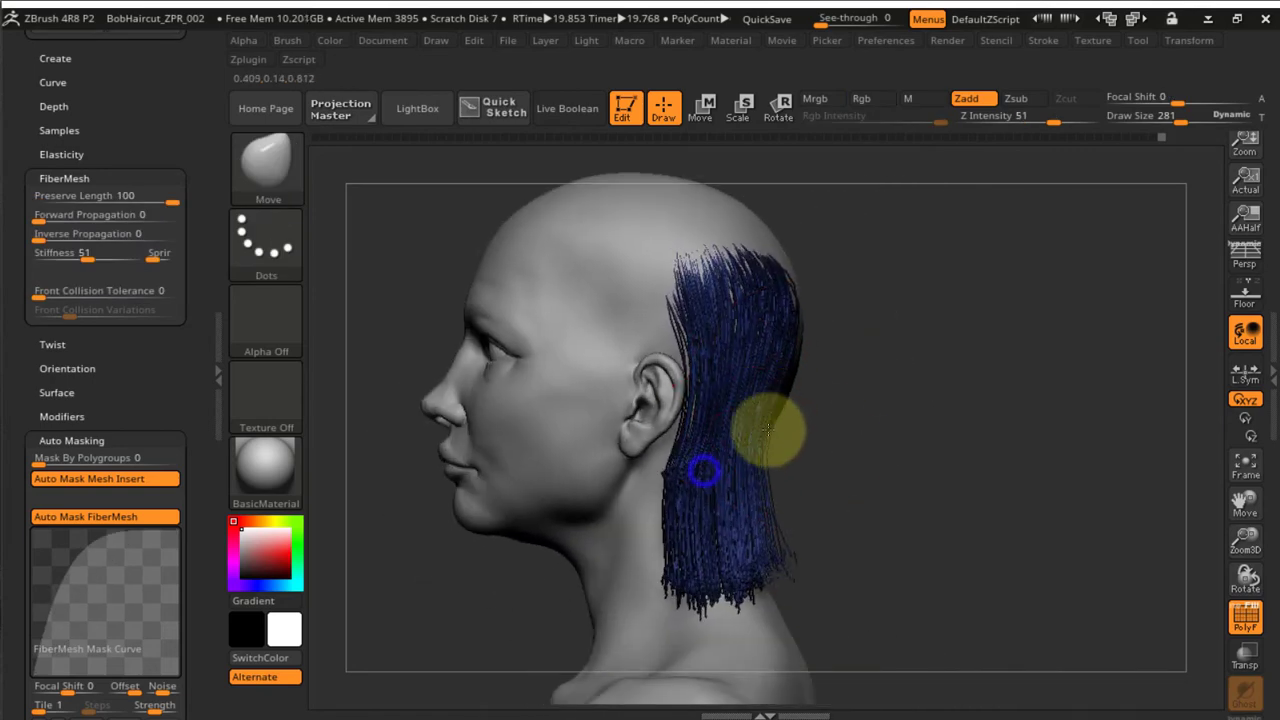
{"action": "key", "text": "shift"}
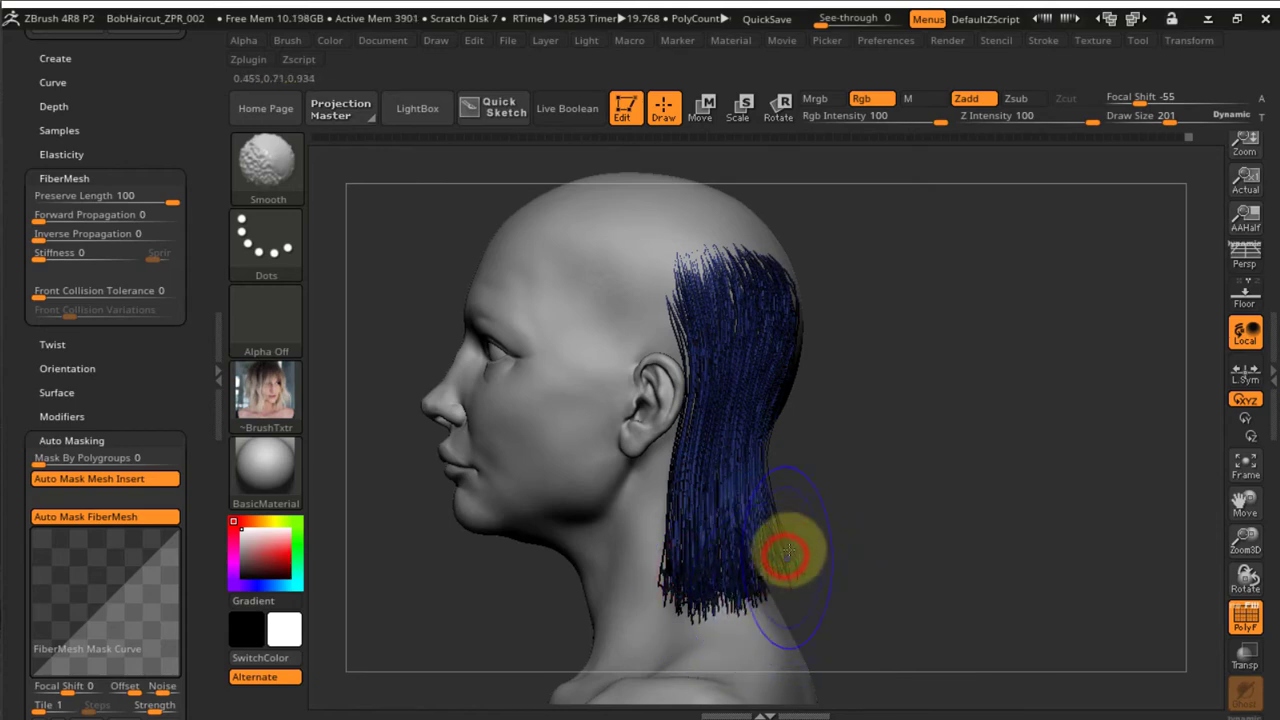
{"action": "mouse_move", "coordinate": [787, 553]}
{"action": "left_mouse_down"}
{"action": "mouse_move", "coordinate": [846, 560]}
{"action": "mouse_move", "coordinate": [706, 580]}
{"action": "mouse_move", "coordinate": [822, 557]}
{"action": "left_mouse_up"}
{"action": "right_click_drag", "start_coordinate": [843, 546], "coordinate": [925, 524]}
Isolate the dark red nape polygroup, and groom and smooth its fibers along the neck at Draw Size 331
{"action": "left_click", "coordinate": [1075, 462], "text": "ctrl+shift"}
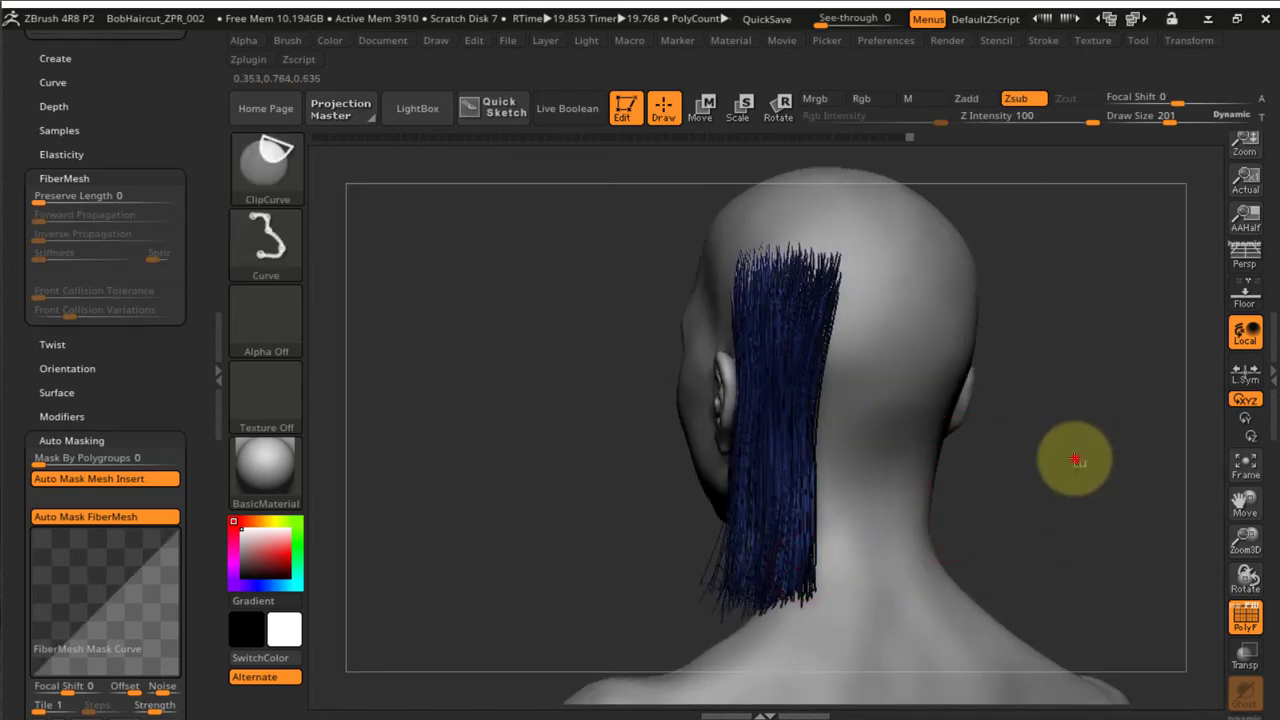
{"action": "mouse_move", "coordinate": [1078, 462]}
{"action": "right_mouse_down"}
{"action": "mouse_move", "coordinate": [897, 417]}
{"action": "mouse_move", "coordinate": [697, 600]}
{"action": "right_mouse_up"}
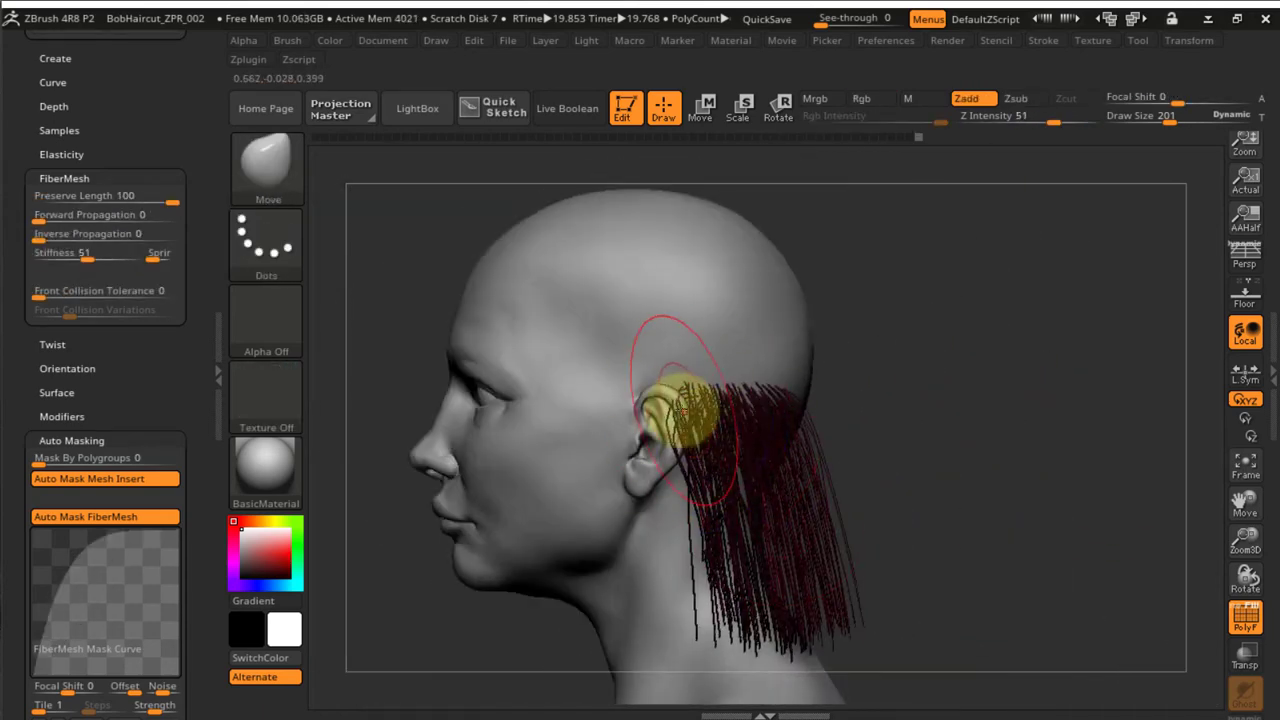
{"action": "key", "text": "shift"}
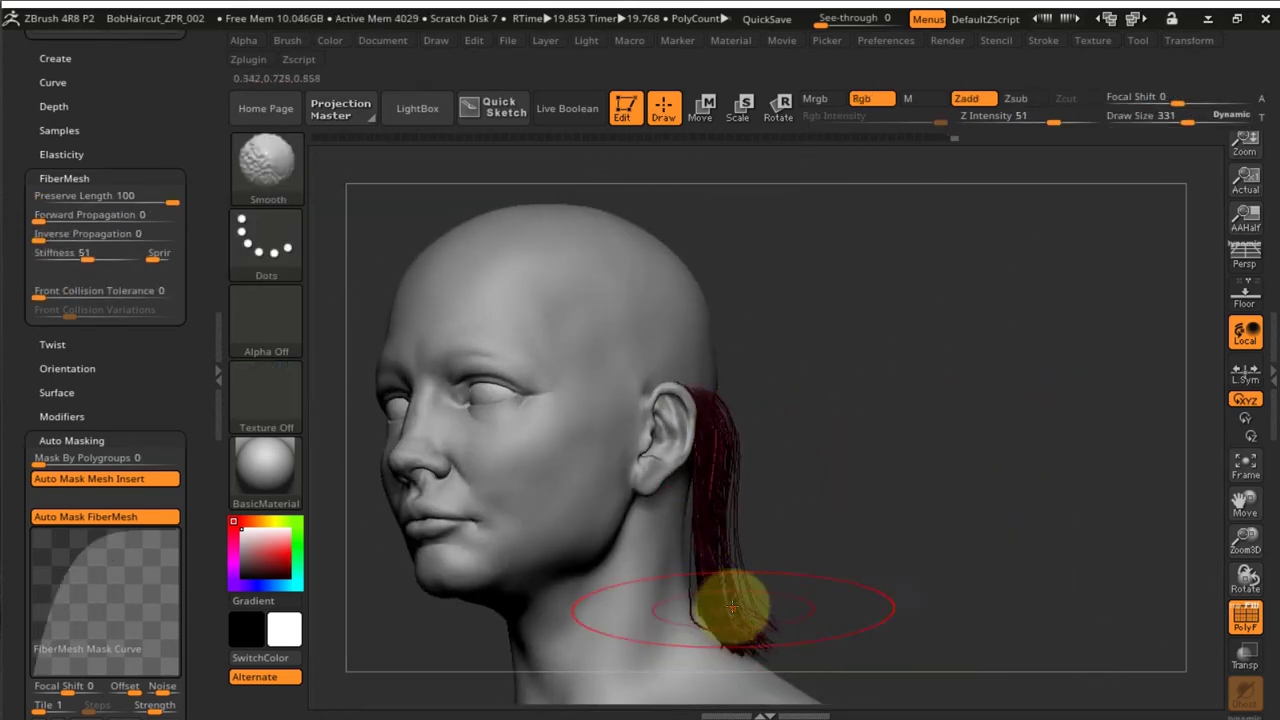
{"action": "right_click_drag", "start_coordinate": [729, 609], "coordinate": [781, 530]}
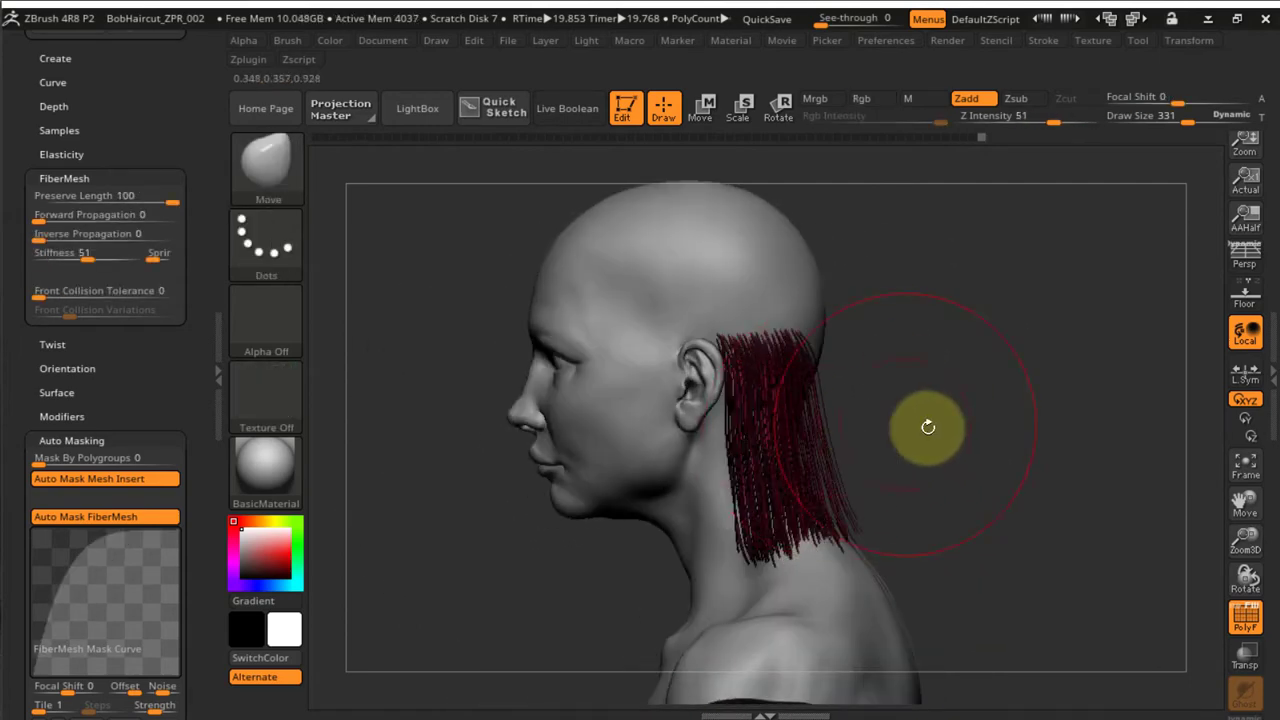
Adjust the length of the dark red nape fibers with the GroomLengthen and GroomHairShort brushes
{"action": "key", "text": "b"}
{"action": "left_click", "coordinate": [677, 478]}
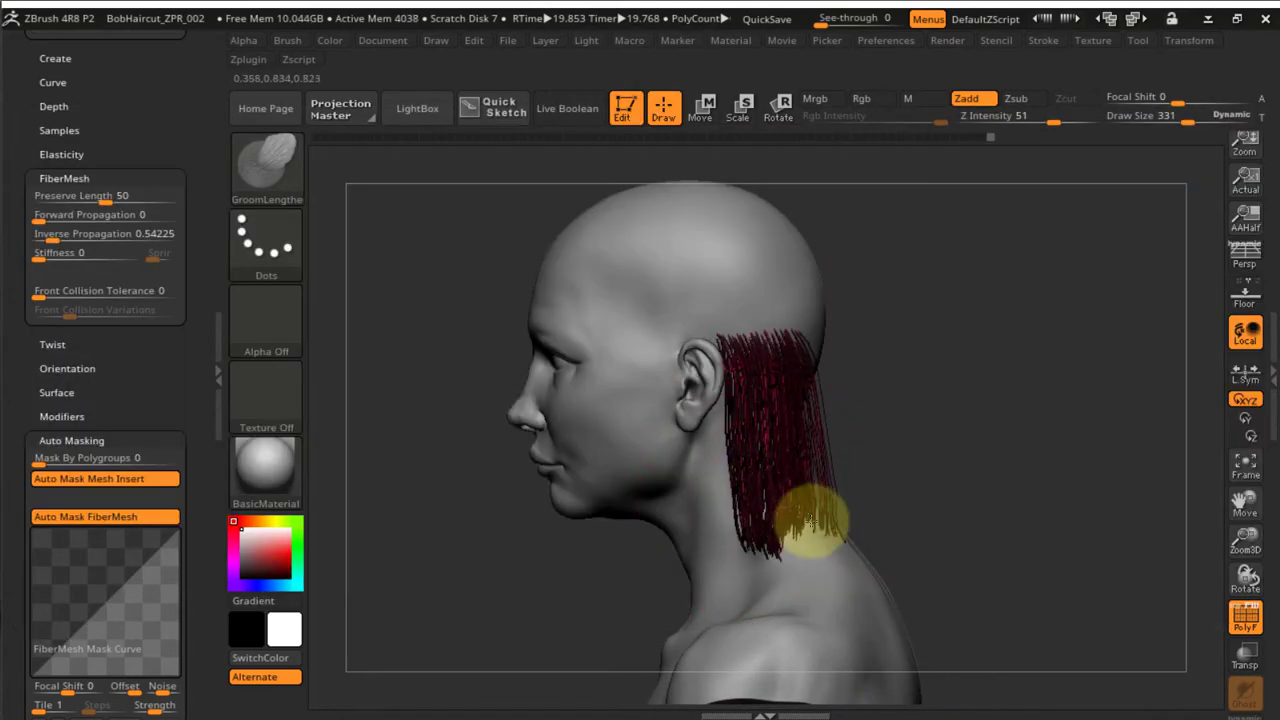
{"action": "key", "text": "b"}
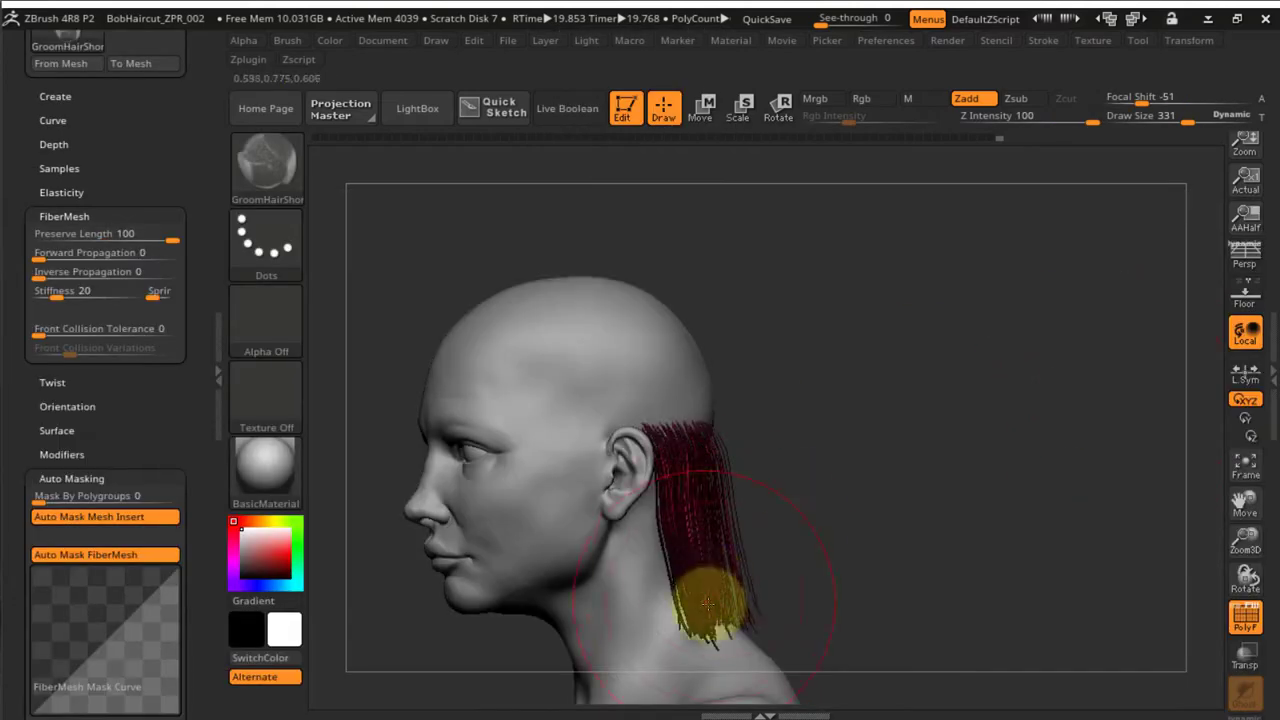
{"action": "key", "text": "b"}
{"action": "key", "text": "g"}
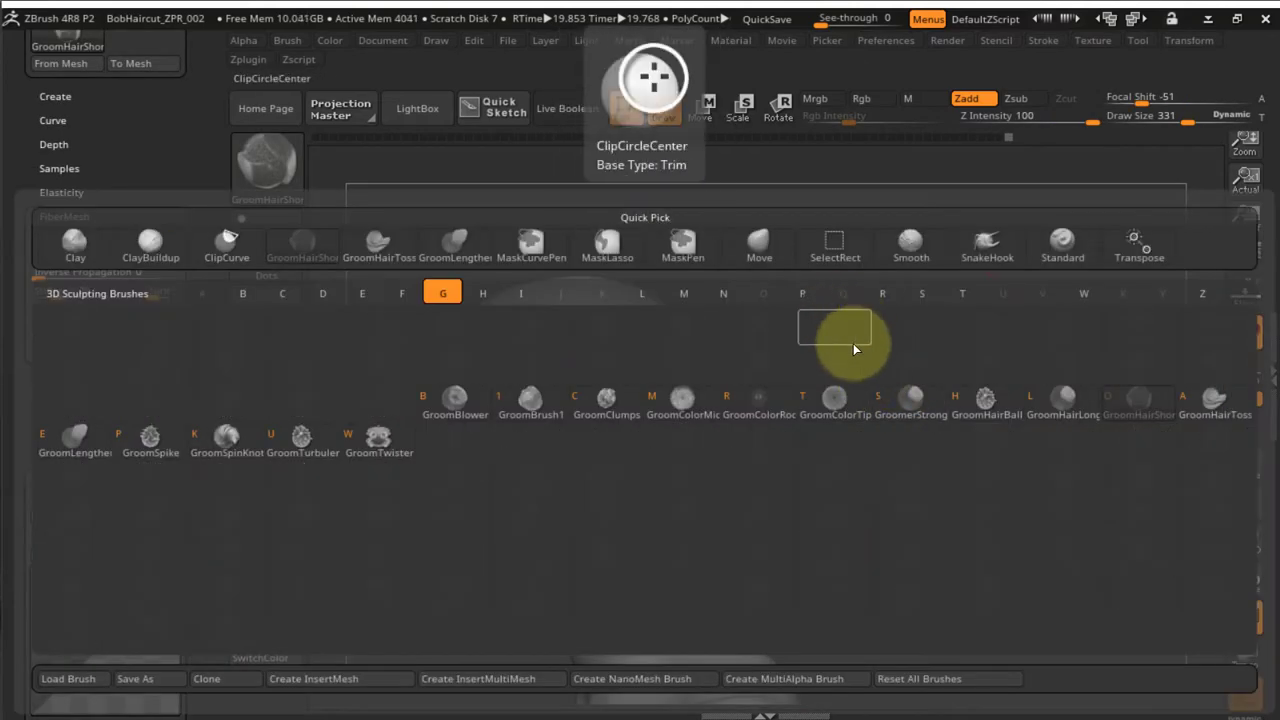
{"action": "left_click", "coordinate": [835, 401]}
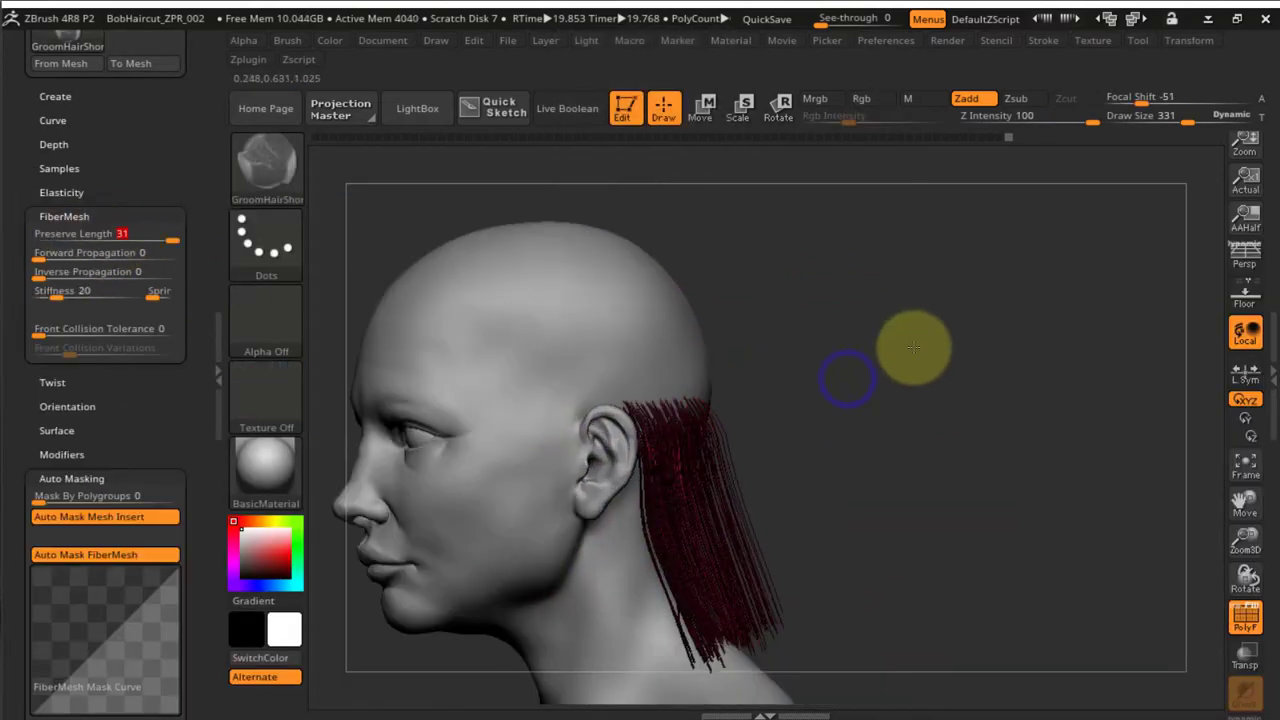
{"action": "left_click_drag", "start_coordinate": [814, 514], "coordinate": [750, 399]}
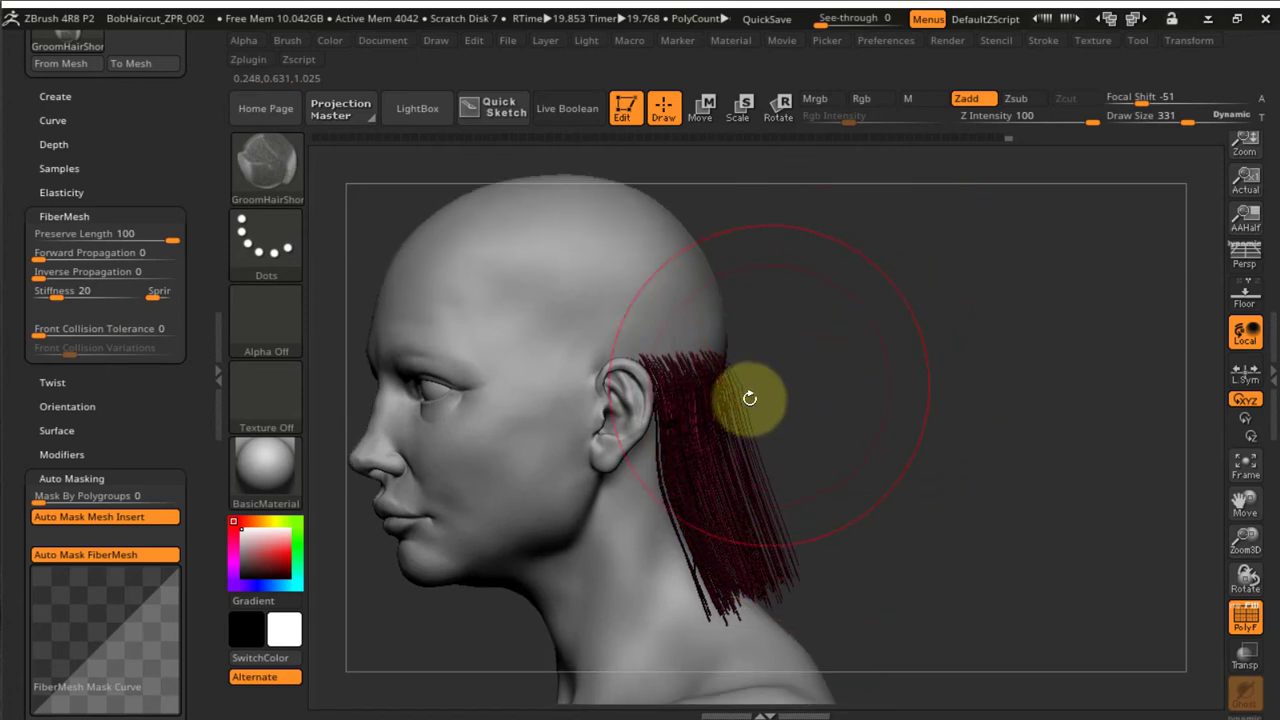
Turn off the Smooth brush's Rgb channel and remove its assigned texture
{"action": "key", "text": "shift"}
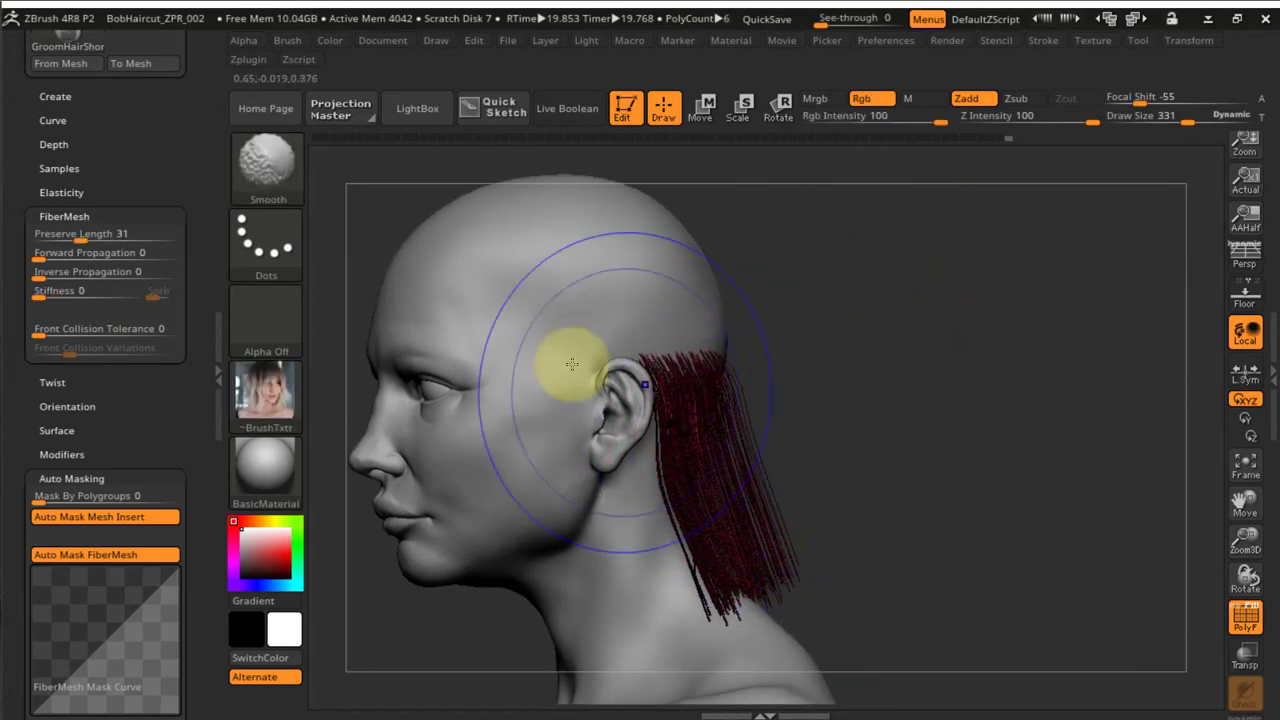
{"action": "left_click", "coordinate": [274, 390]}
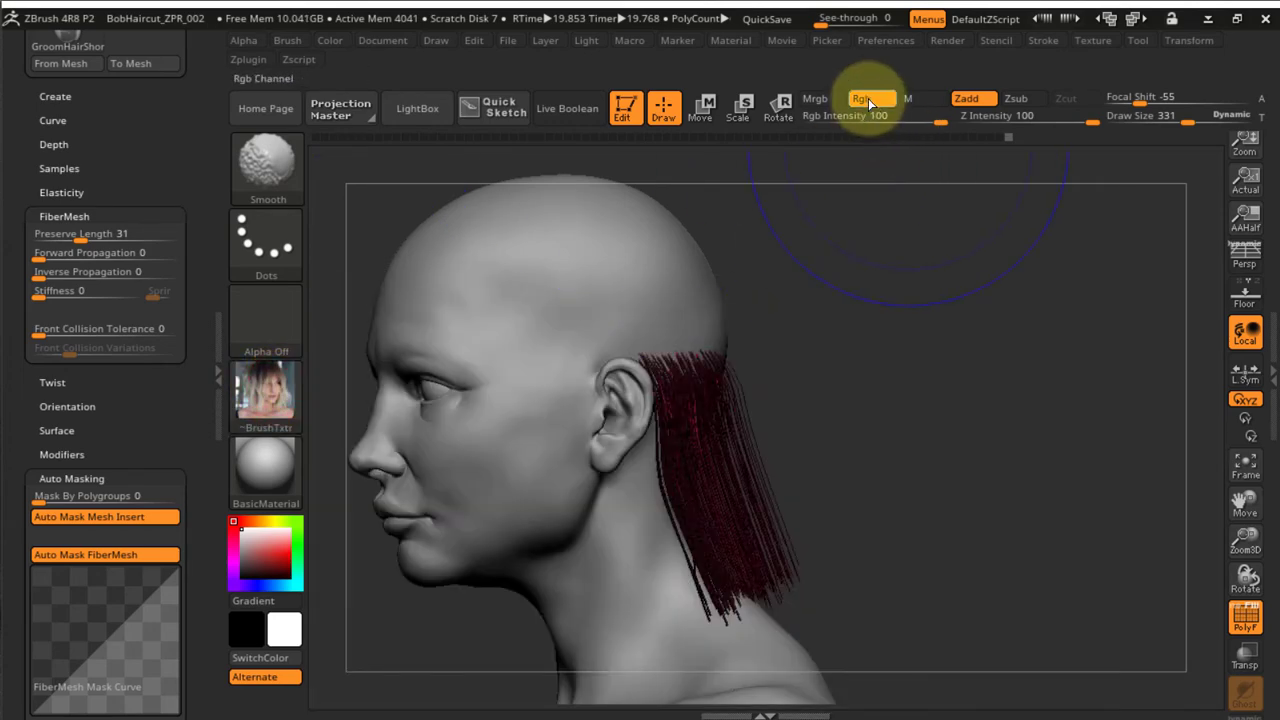
{"action": "left_click", "coordinate": [866, 100]}
{"action": "left_click", "coordinate": [268, 395]}
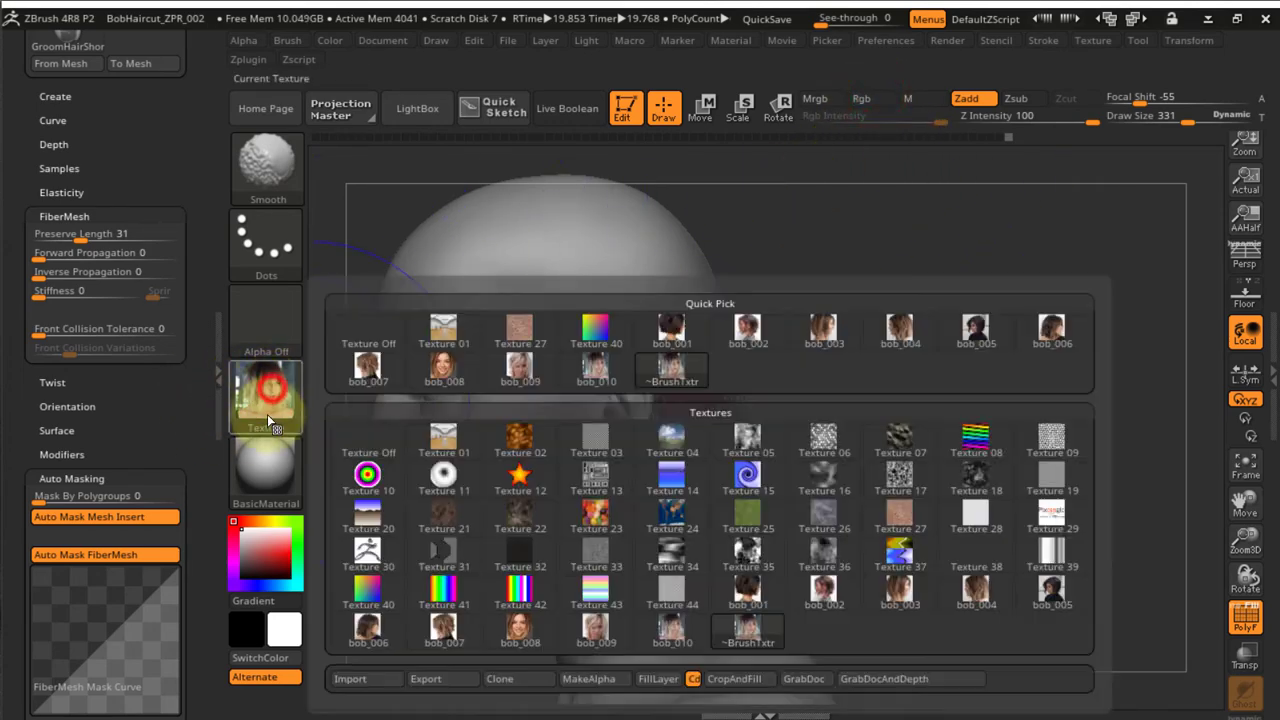
{"action": "left_click", "coordinate": [371, 337]}
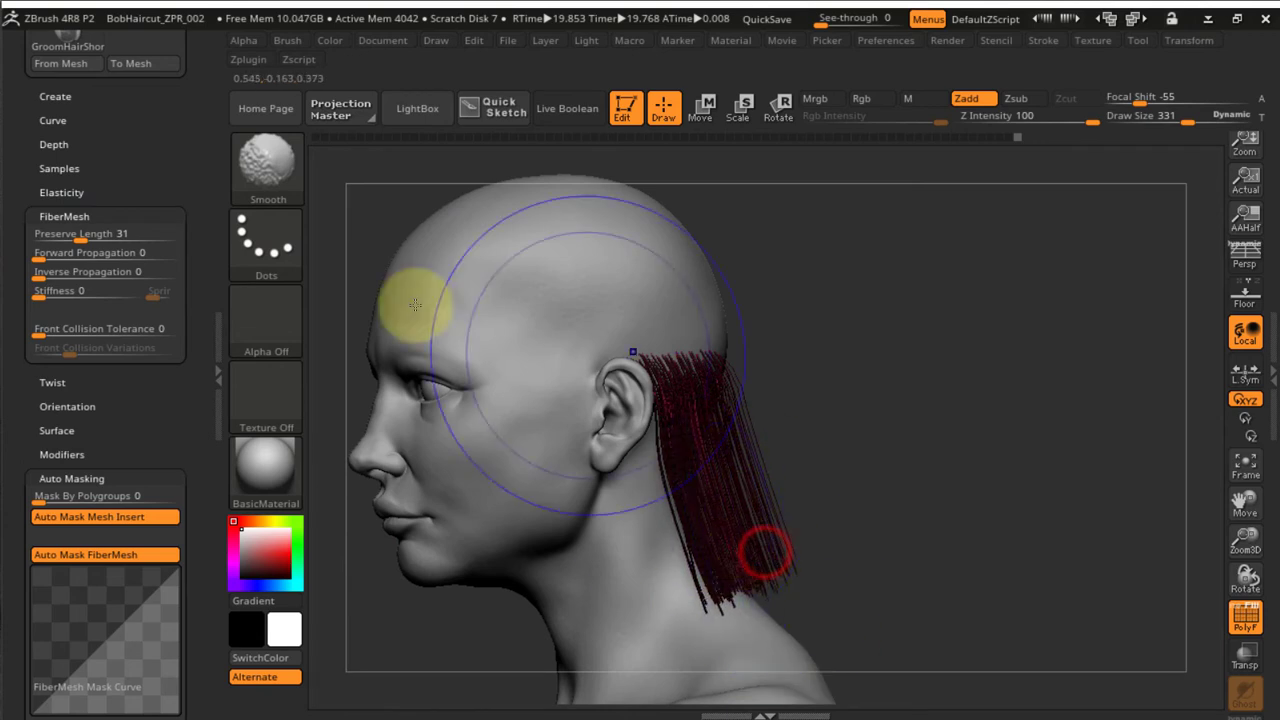
Set the Smooth brush's Preserve Length to 0 and smooth the lower ends of the dark red fibers
{"action": "left_click_drag", "start_coordinate": [33, 236], "coordinate": [30, 236]}
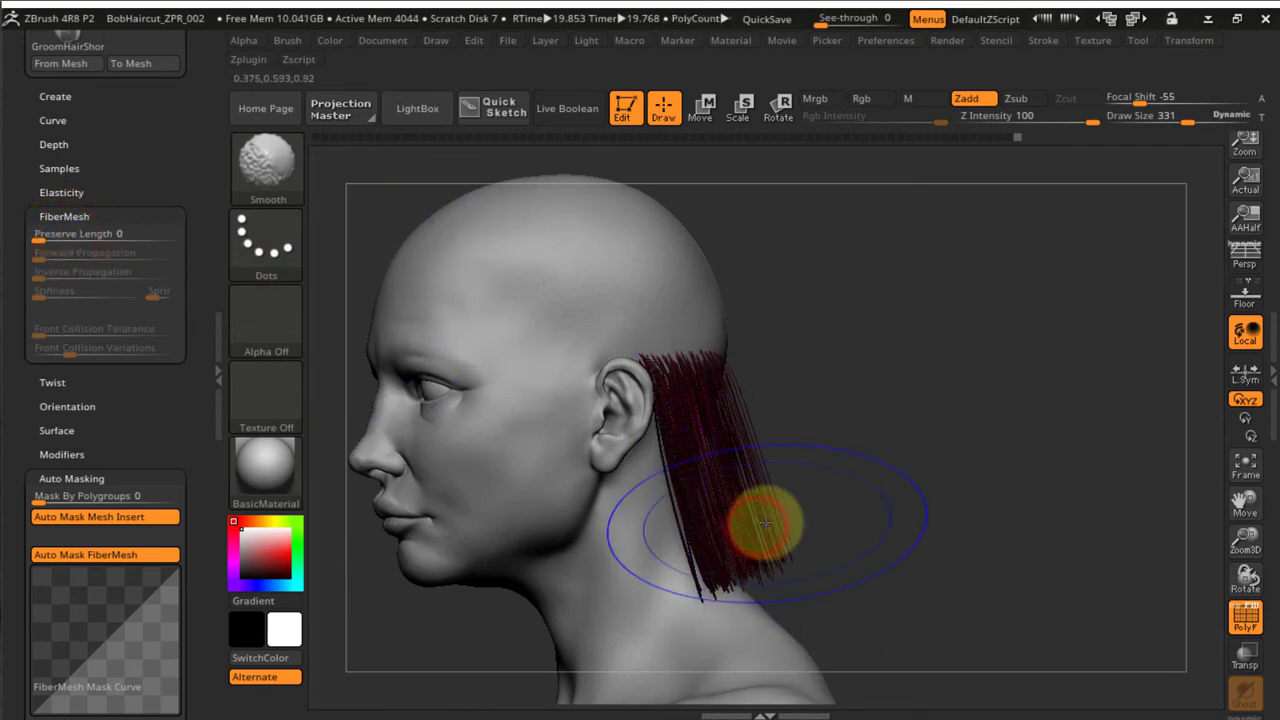
{"action": "left_click_drag", "start_coordinate": [765, 524], "coordinate": [790, 490], "text": "shift"}
{"action": "right_click_drag", "start_coordinate": [886, 381], "coordinate": [763, 477]}
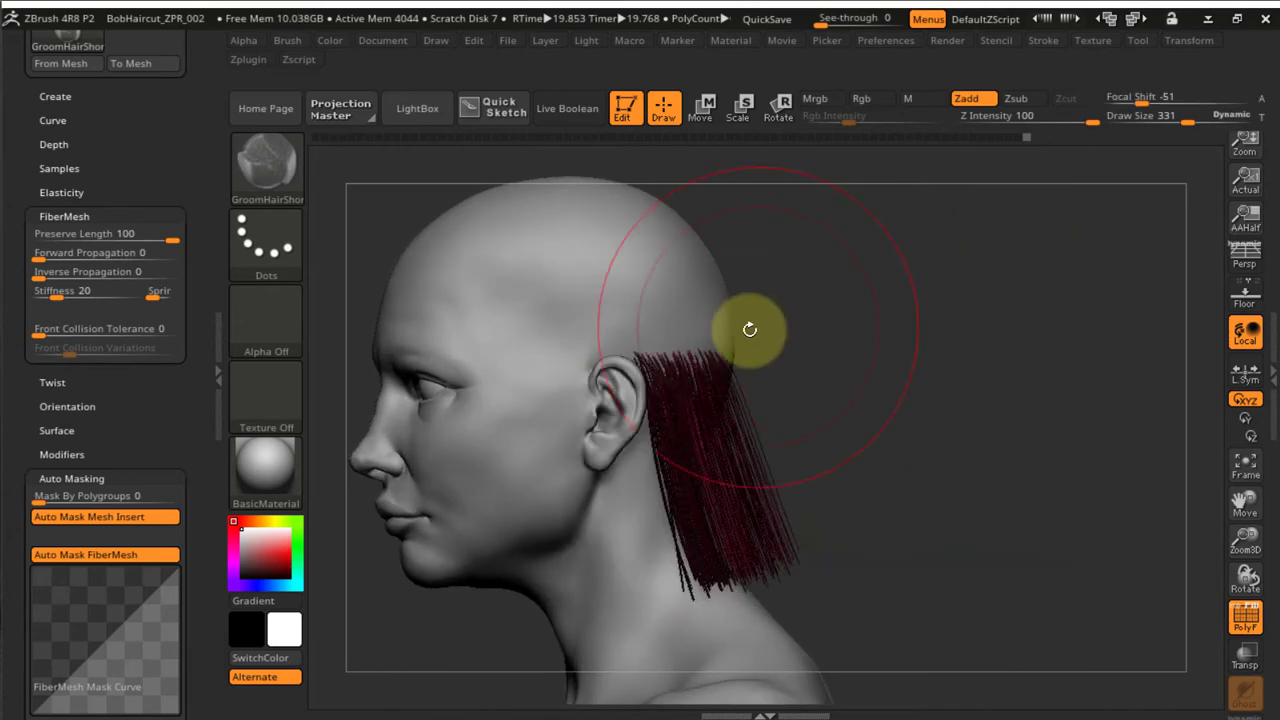
Switch to the Move brush and groom the lower part of the dark red section closer to the neck
{"action": "key", "text": "b"}
{"action": "key", "text": "m"}
{"action": "key", "text": "v"}
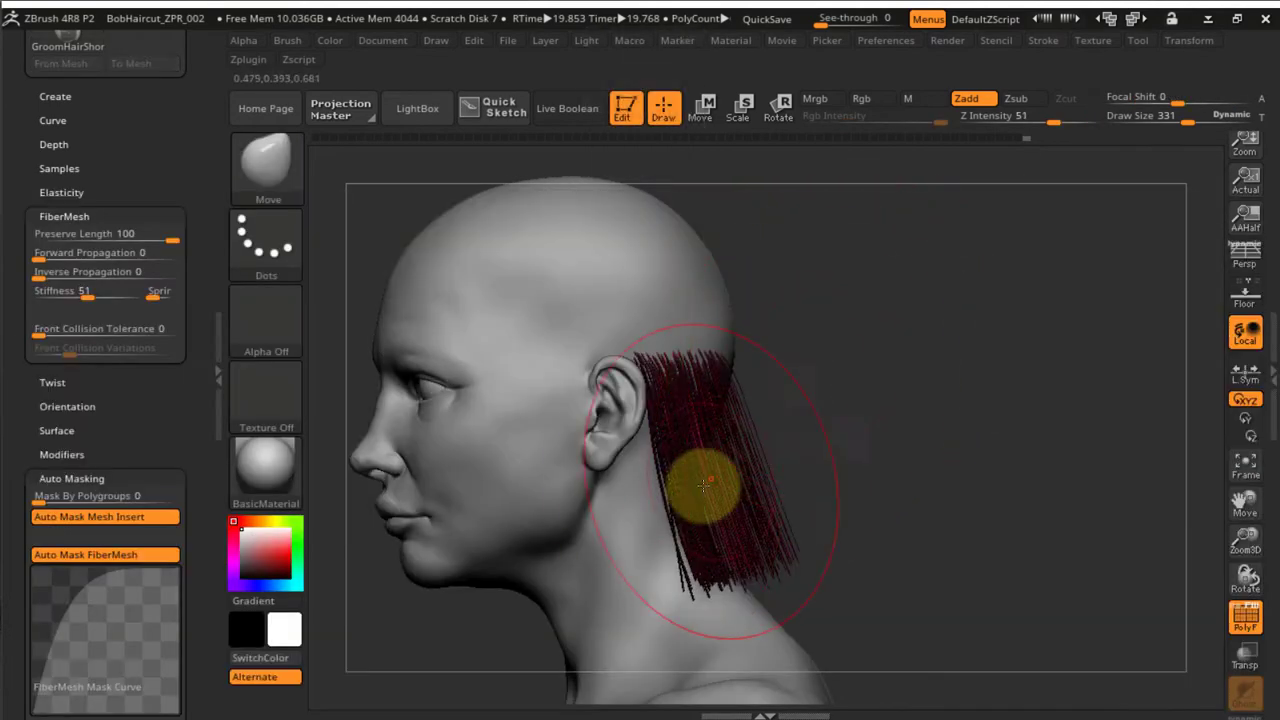
{"action": "left_click_drag", "start_coordinate": [719, 508], "coordinate": [692, 515]}
{"action": "mouse_move", "coordinate": [766, 497]}
{"action": "right_mouse_down"}
{"action": "mouse_move", "coordinate": [686, 506]}
{"action": "mouse_move", "coordinate": [694, 517]}
{"action": "mouse_move", "coordinate": [672, 520]}
{"action": "right_mouse_up"}
{"action": "left_click_drag", "start_coordinate": [766, 559], "coordinate": [762, 561]}
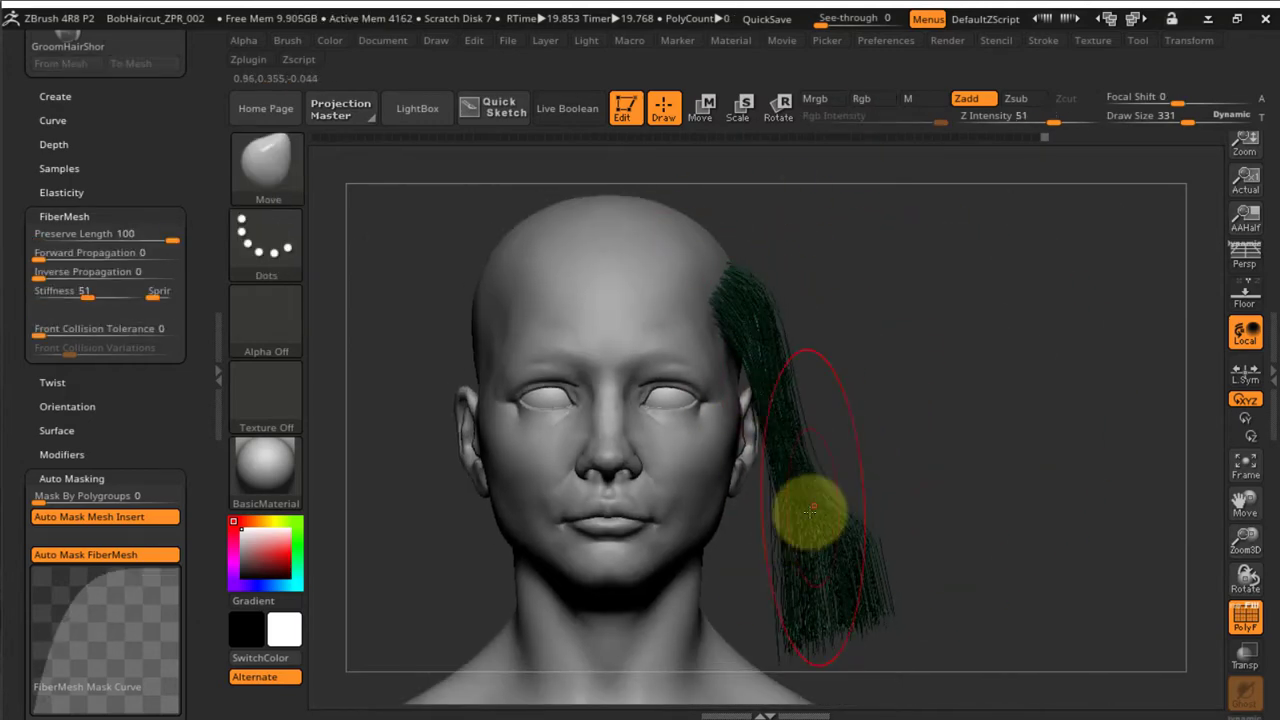
Groom the lower ends of the isolated green side section inward toward the neck with the Move brush
{"action": "left_click_drag", "start_coordinate": [810, 512], "coordinate": [784, 516]}
{"action": "right_click_drag", "start_coordinate": [880, 440], "coordinate": [781, 333]}
{"action": "right_click_drag", "start_coordinate": [774, 606], "coordinate": [737, 513], "text": "alt"}
{"action": "left_click_drag", "start_coordinate": [798, 552], "coordinate": [776, 562]}
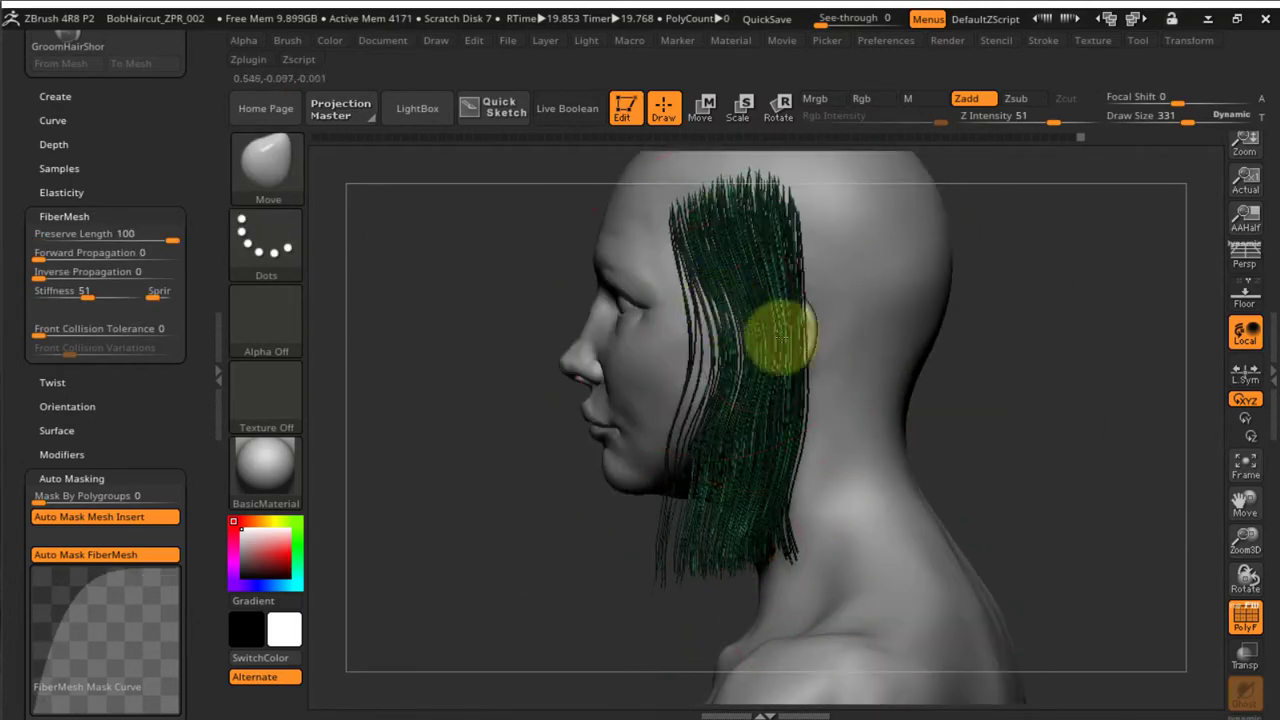
Sweep the green side section back over the ear, curve its ends toward the neck, and smooth the fibers
{"action": "left_click_drag", "start_coordinate": [781, 337], "coordinate": [836, 332]}
{"action": "mouse_move", "coordinate": [836, 350]}
{"action": "right_mouse_down"}
{"action": "mouse_move", "coordinate": [934, 366]}
{"action": "mouse_move", "coordinate": [880, 350]}
{"action": "right_mouse_up"}
{"action": "left_click_drag", "start_coordinate": [796, 322], "coordinate": [817, 320]}
{"action": "right_click_drag", "start_coordinate": [850, 340], "coordinate": [790, 370]}
{"action": "left_click_drag", "start_coordinate": [808, 480], "coordinate": [783, 500]}
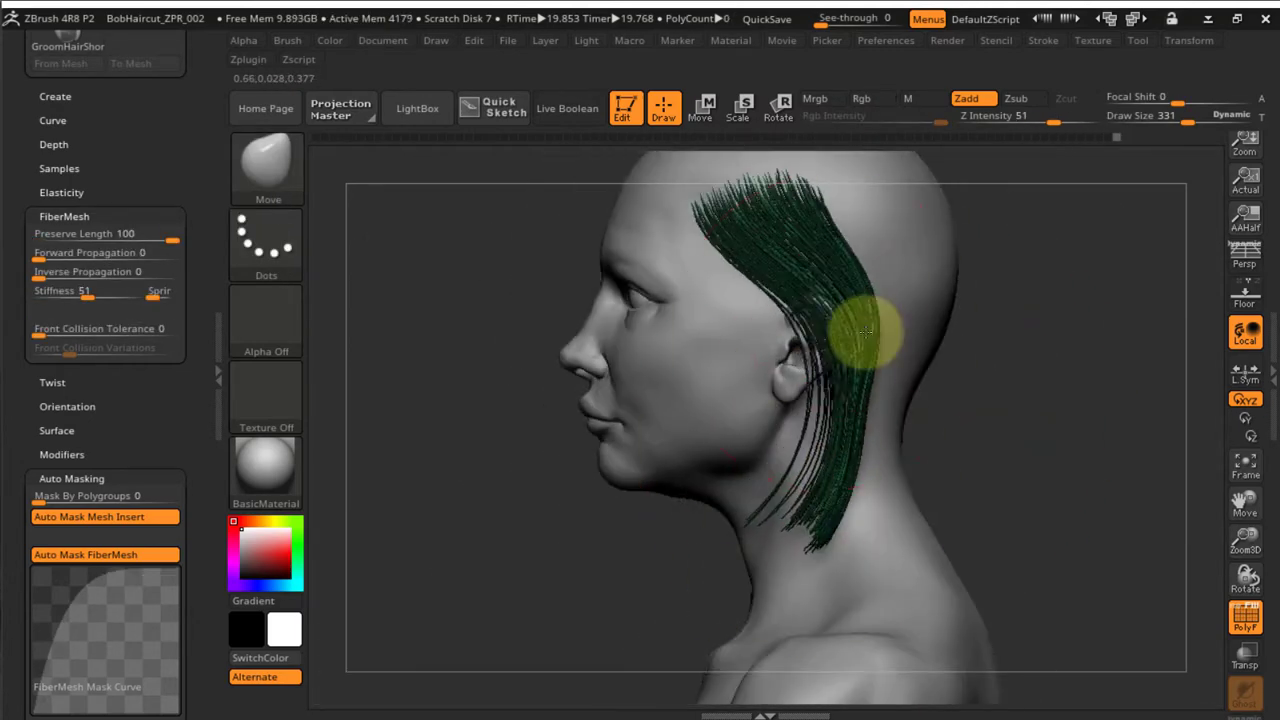
{"action": "mouse_move", "coordinate": [828, 290]}
{"action": "right_mouse_down"}
{"action": "mouse_move", "coordinate": [871, 386]}
{"action": "mouse_move", "coordinate": [814, 386]}
{"action": "mouse_move", "coordinate": [914, 357]}
{"action": "mouse_move", "coordinate": [968, 378]}
{"action": "mouse_move", "coordinate": [849, 509]}
{"action": "mouse_move", "coordinate": [666, 369]}
{"action": "mouse_move", "coordinate": [657, 271]}
{"action": "right_mouse_up"}
{"action": "key", "text": "shift"}
{"action": "mouse_move", "coordinate": [699, 455]}
{"action": "right_mouse_down"}
{"action": "mouse_move", "coordinate": [680, 420]}
{"action": "mouse_move", "coordinate": [697, 347]}
{"action": "right_mouse_up"}
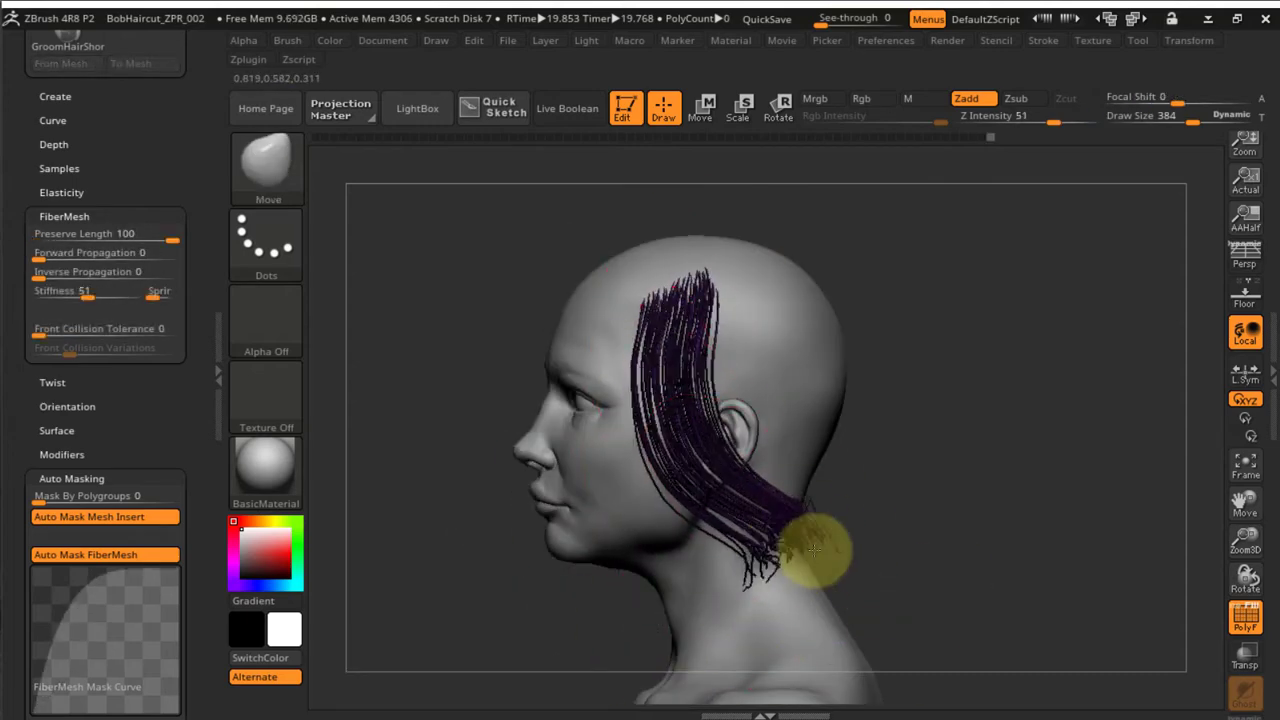
Check and refine the purple side section's sweep toward the neck, turn on perspective, and show all hair sections
{"action": "mouse_move", "coordinate": [781, 522]}
{"action": "right_mouse_down"}
{"action": "mouse_move", "coordinate": [803, 509]}
{"action": "mouse_move", "coordinate": [766, 520]}
{"action": "mouse_move", "coordinate": [909, 494]}
{"action": "mouse_move", "coordinate": [858, 435]}
{"action": "mouse_move", "coordinate": [1006, 434]}
{"action": "mouse_move", "coordinate": [863, 434]}
{"action": "mouse_move", "coordinate": [908, 463]}
{"action": "right_mouse_up"}
{"action": "key", "text": "ctrl"}
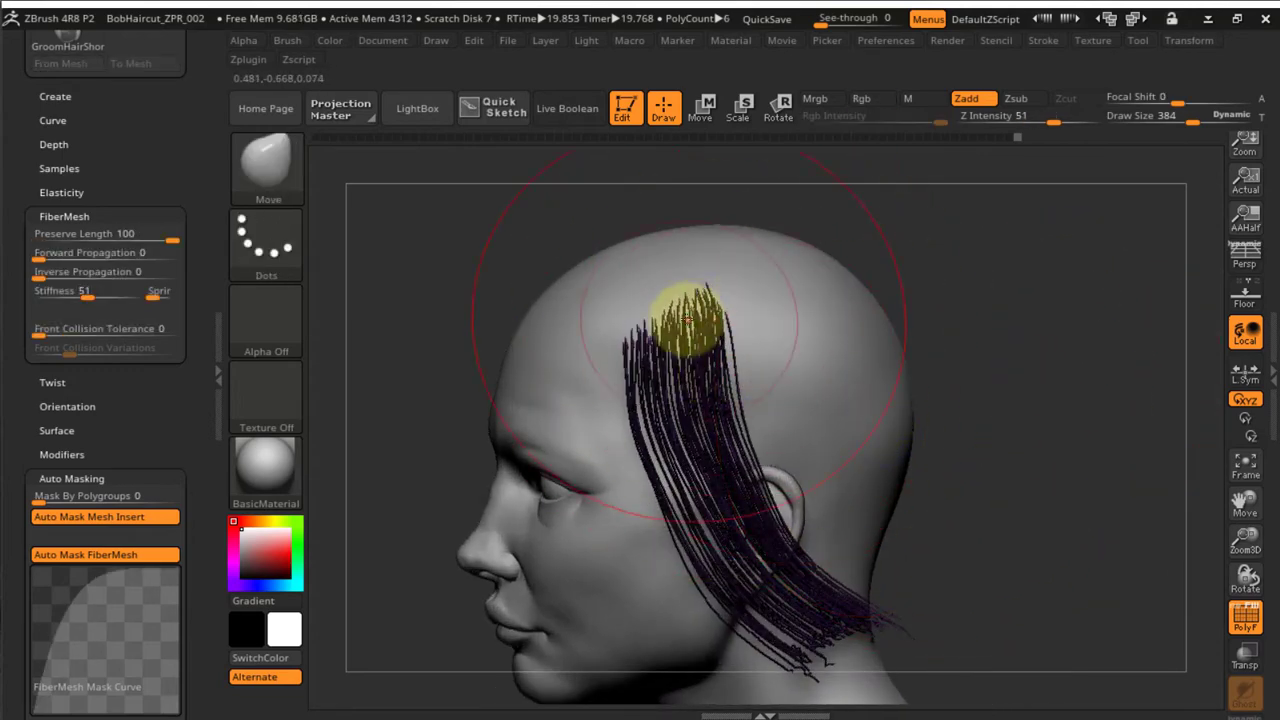
{"action": "left_click_drag", "start_coordinate": [980, 378], "coordinate": [1029, 359]}
{"action": "left_click_drag", "start_coordinate": [939, 387], "coordinate": [944, 372]}
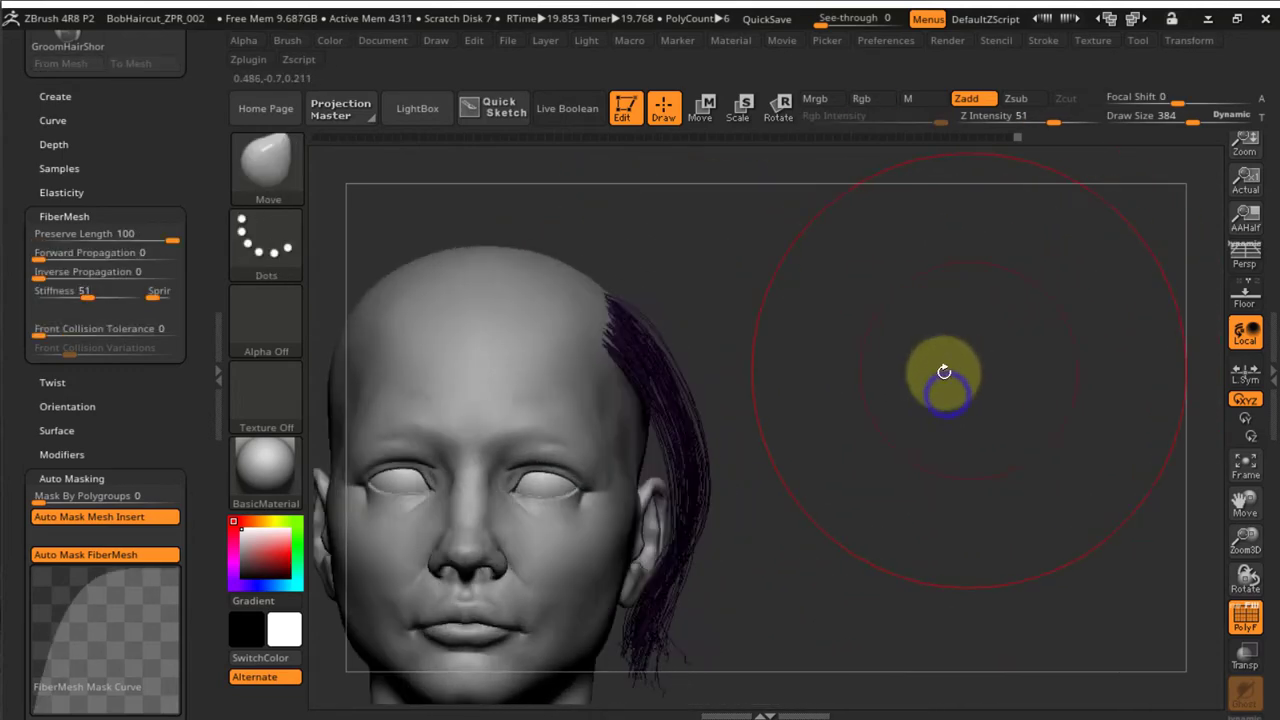
{"action": "left_click_drag", "start_coordinate": [889, 436], "coordinate": [708, 428]}
{"action": "left_click_drag", "start_coordinate": [851, 411], "coordinate": [972, 365]}
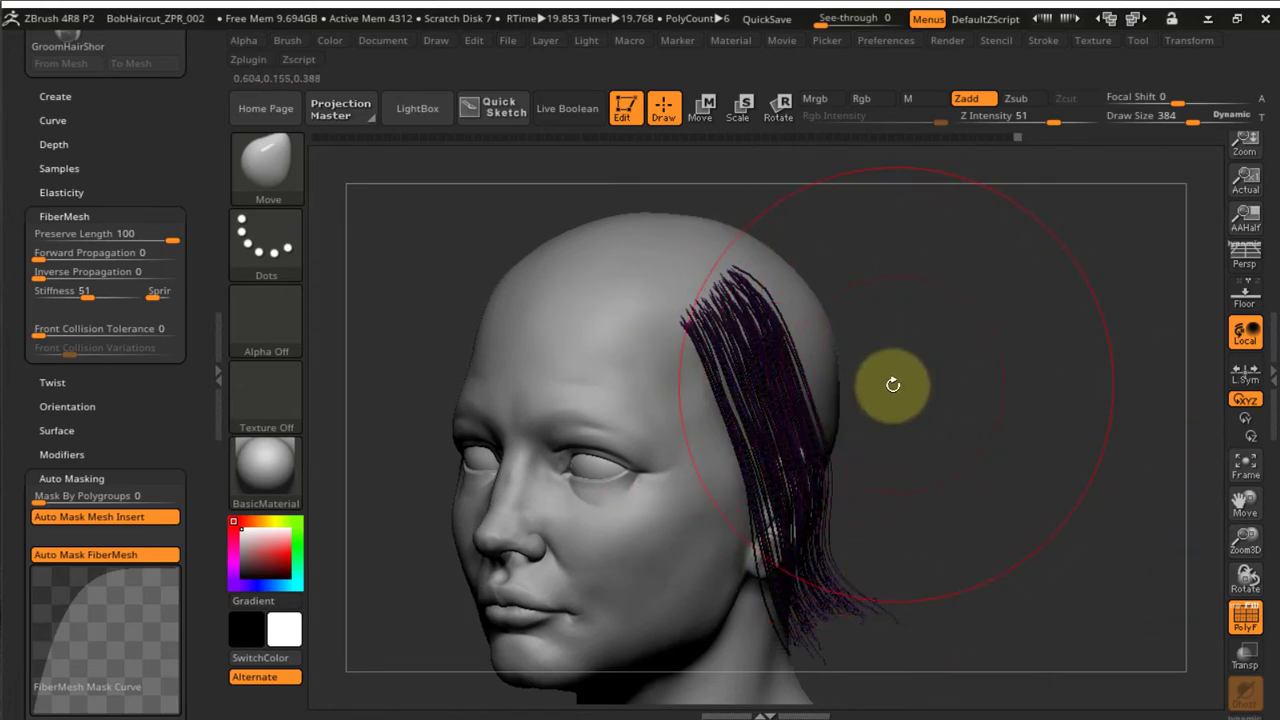
{"action": "key", "text": "p"}
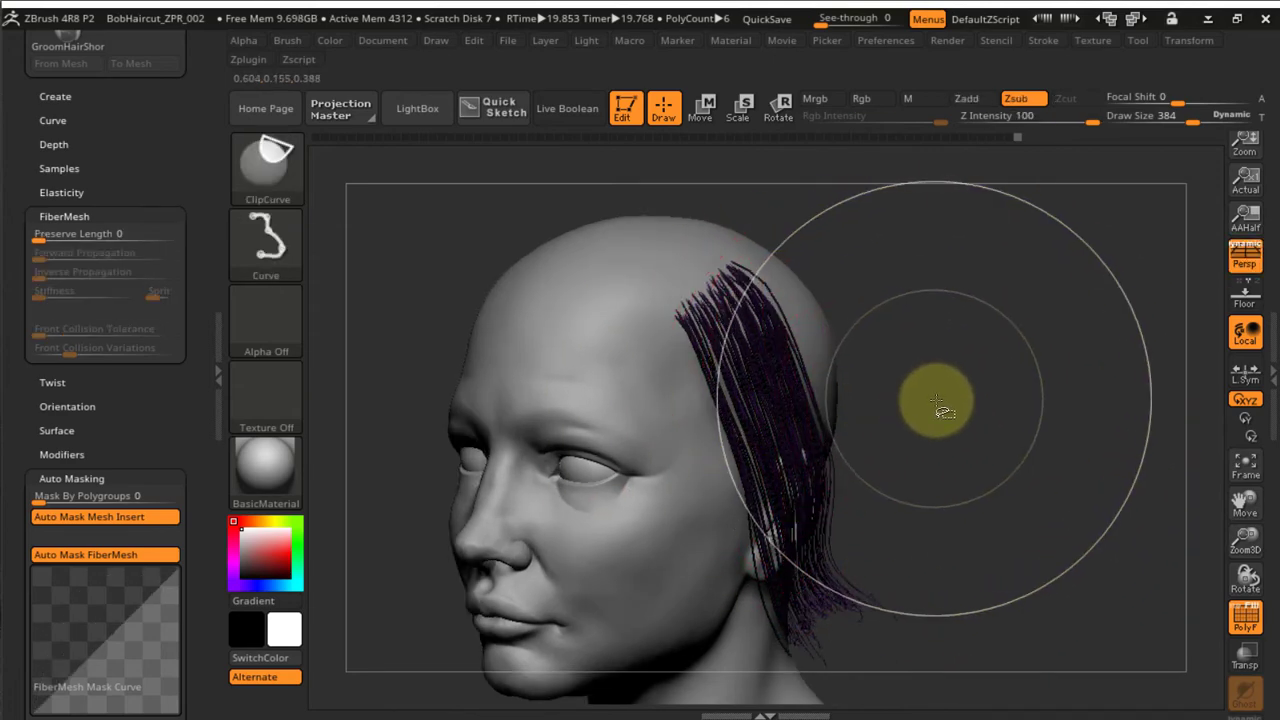
{"action": "left_click", "coordinate": [940, 402], "text": "ctrl+shift"}
Isolate and groom the green section, and then the dark red section behind the ear, with the Move brush
{"action": "mouse_move", "coordinate": [963, 392]}
{"action": "right_mouse_down", "text": "ctrl"}
{"action": "mouse_move", "coordinate": [917, 360]}
{"action": "mouse_move", "coordinate": [674, 394]}
{"action": "mouse_move", "coordinate": [737, 354]}
{"action": "mouse_move", "coordinate": [790, 384]}
{"action": "mouse_move", "coordinate": [766, 366]}
{"action": "mouse_move", "coordinate": [846, 380]}
{"action": "mouse_move", "coordinate": [731, 269]}
{"action": "mouse_move", "coordinate": [829, 385]}
{"action": "mouse_move", "coordinate": [860, 523]}
{"action": "mouse_move", "coordinate": [794, 303]}
{"action": "mouse_move", "coordinate": [823, 443]}
{"action": "mouse_move", "coordinate": [789, 387]}
{"action": "mouse_move", "coordinate": [891, 557]}
{"action": "mouse_move", "coordinate": [709, 497]}
{"action": "right_mouse_up", "text": "ctrl"}
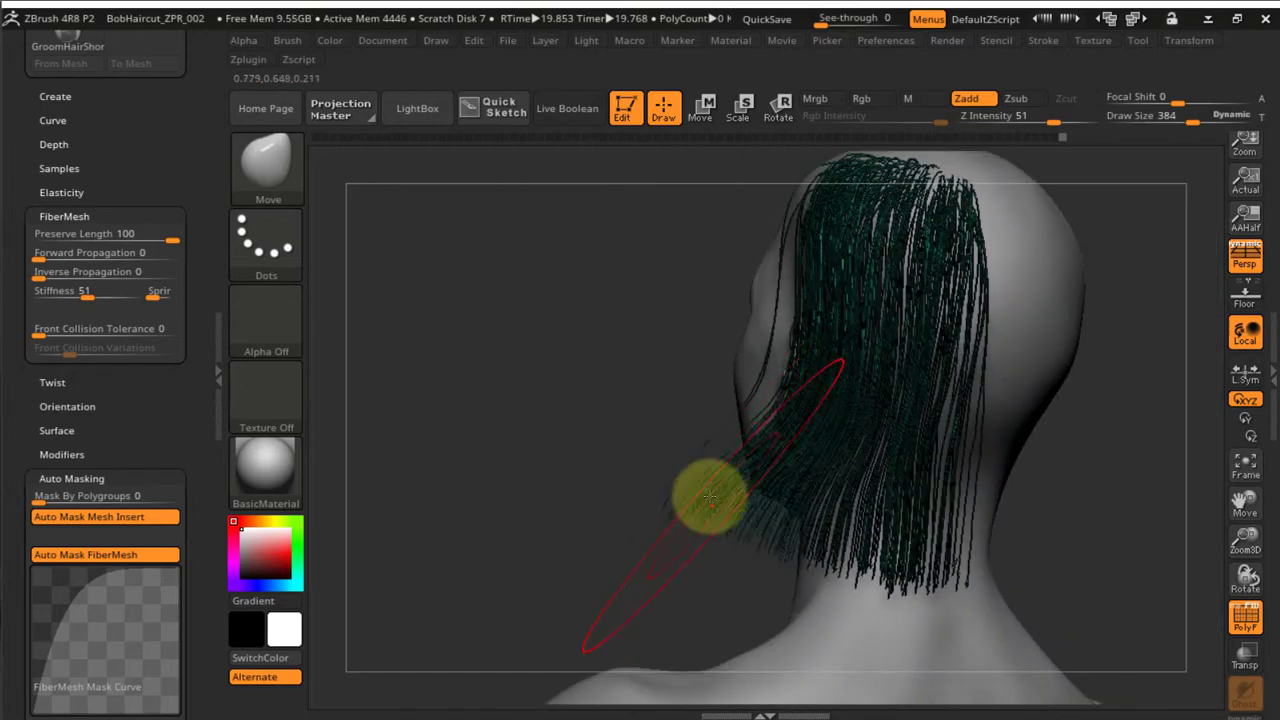
{"action": "mouse_move", "coordinate": [961, 547]}
{"action": "right_mouse_down"}
{"action": "mouse_move", "coordinate": [1006, 560]}
{"action": "mouse_move", "coordinate": [983, 511]}
{"action": "mouse_move", "coordinate": [871, 391]}
{"action": "mouse_move", "coordinate": [758, 437]}
{"action": "right_mouse_up"}
{"action": "key", "text": "ctrl"}
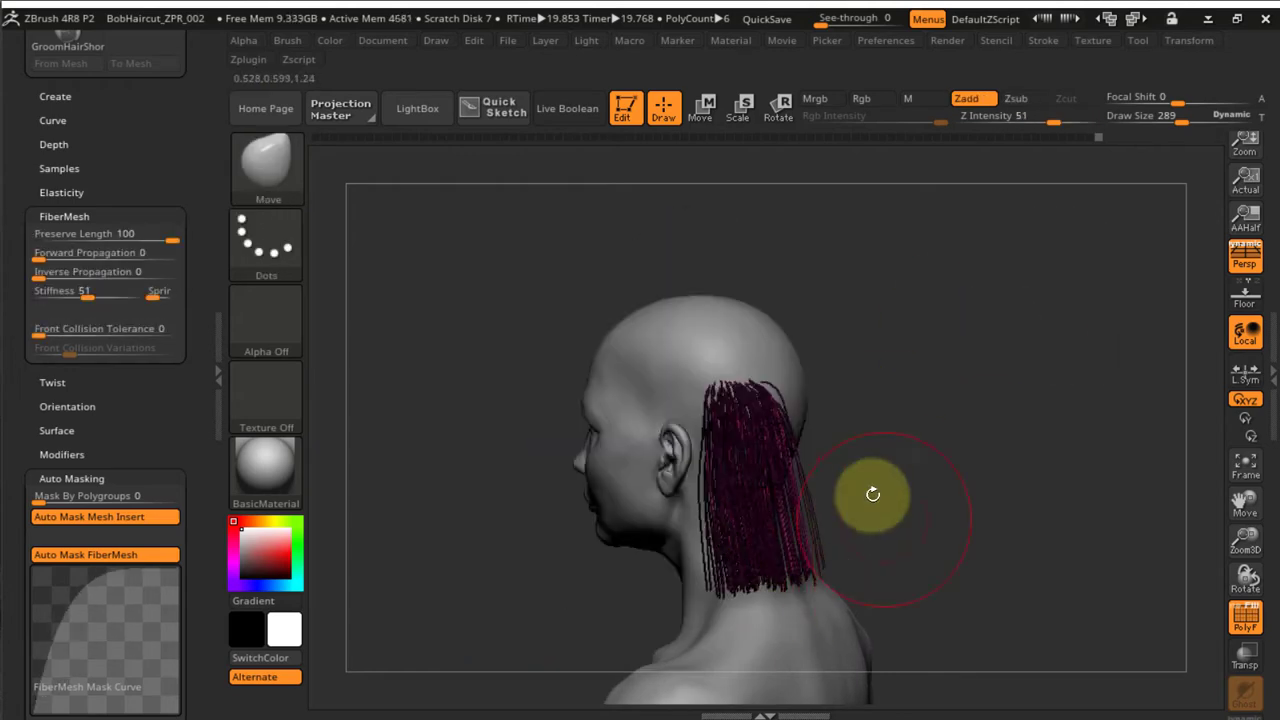
{"action": "mouse_move", "coordinate": [866, 494]}
{"action": "right_mouse_down"}
{"action": "mouse_move", "coordinate": [731, 191]}
{"action": "mouse_move", "coordinate": [691, 352]}
{"action": "mouse_move", "coordinate": [733, 435]}
{"action": "right_mouse_up"}
{"action": "right_click_drag", "start_coordinate": [662, 474], "coordinate": [891, 514]}
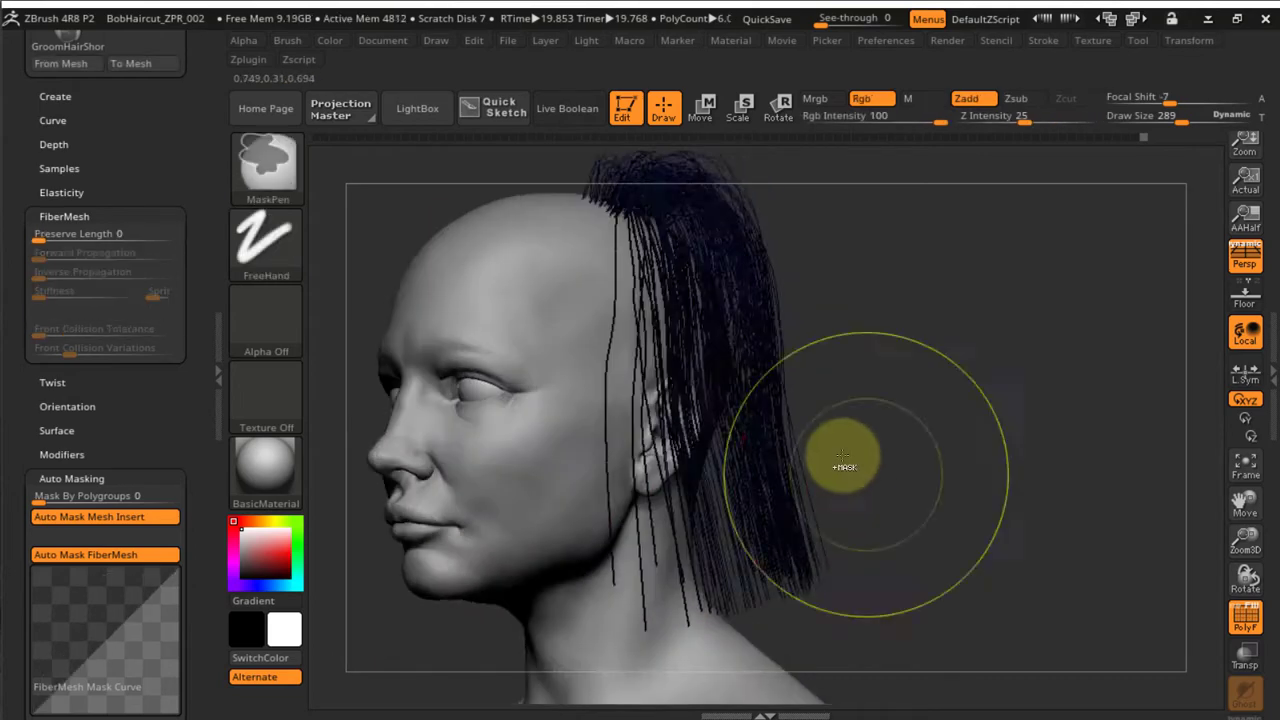
Flatten the raised roots of the isolated blue section against the crown and sweep them toward the back of the head
{"action": "right_click_drag", "start_coordinate": [843, 457], "coordinate": [733, 371]}
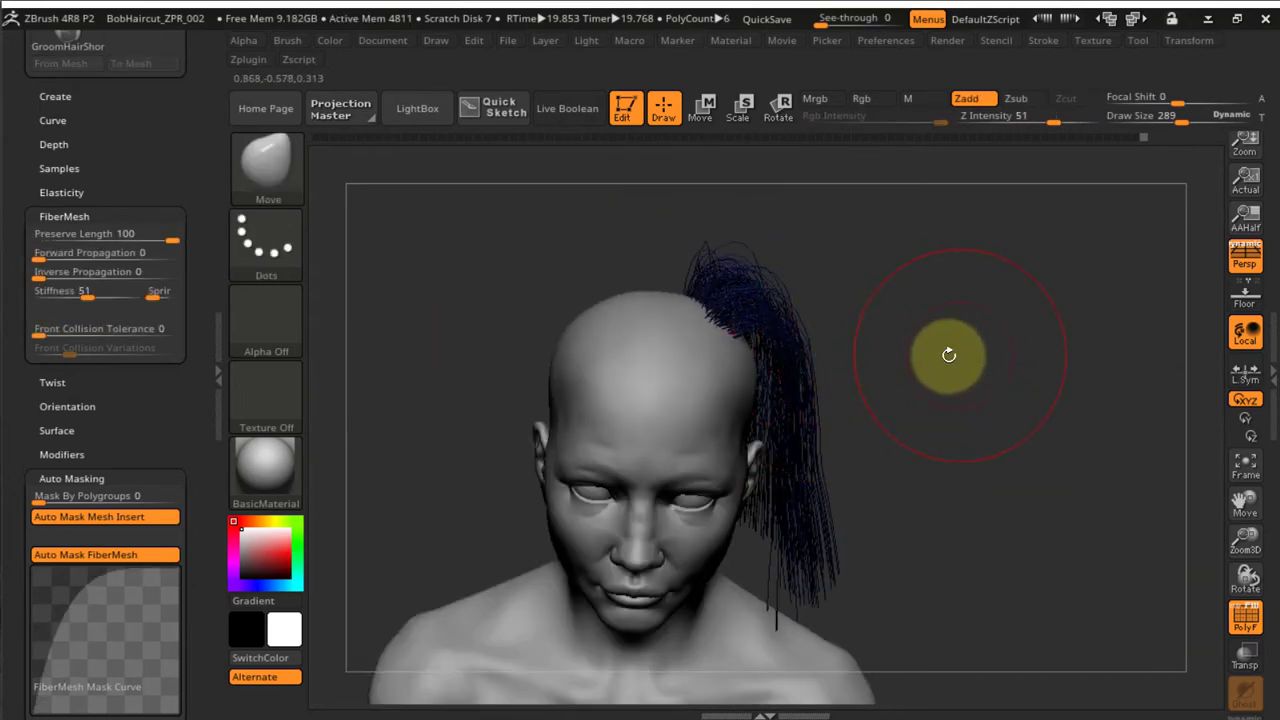
{"action": "right_click_drag", "start_coordinate": [937, 376], "coordinate": [712, 264]}
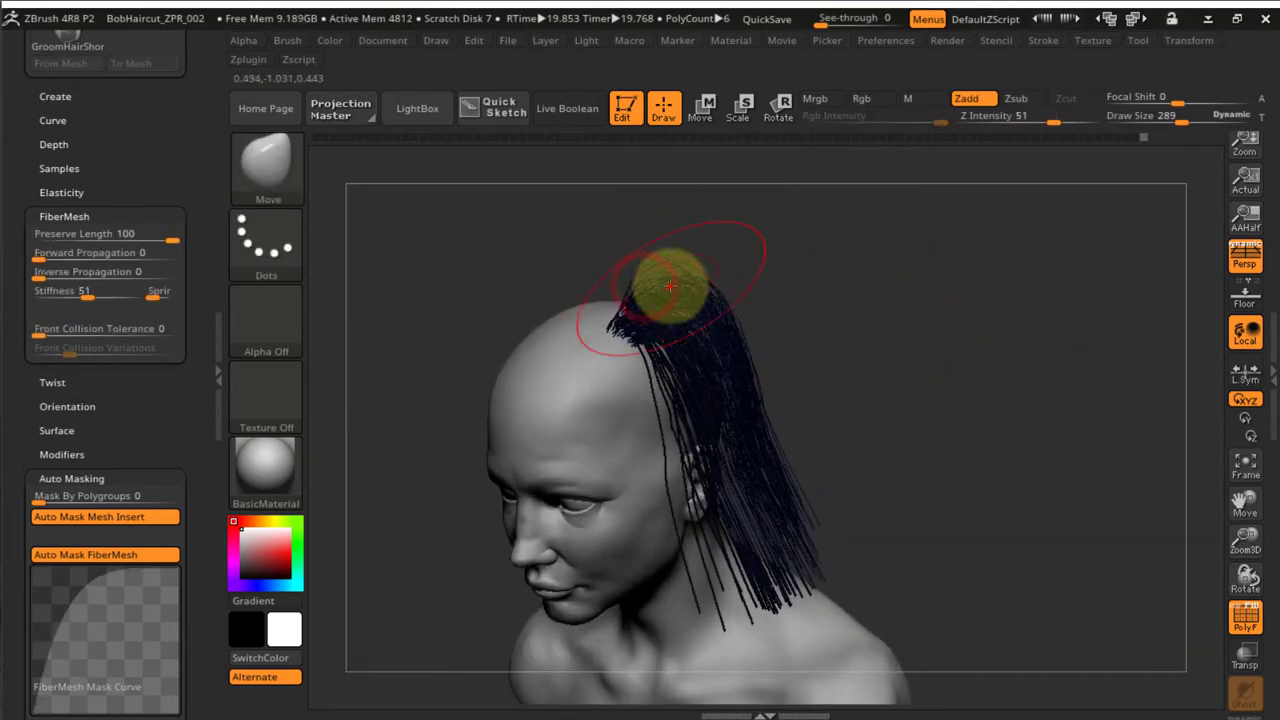
{"action": "mouse_move", "coordinate": [698, 301]}
{"action": "left_mouse_down", "text": "shift"}
{"action": "mouse_move", "coordinate": [668, 288]}
{"action": "mouse_move", "coordinate": [722, 311]}
{"action": "left_mouse_up", "text": "shift"}
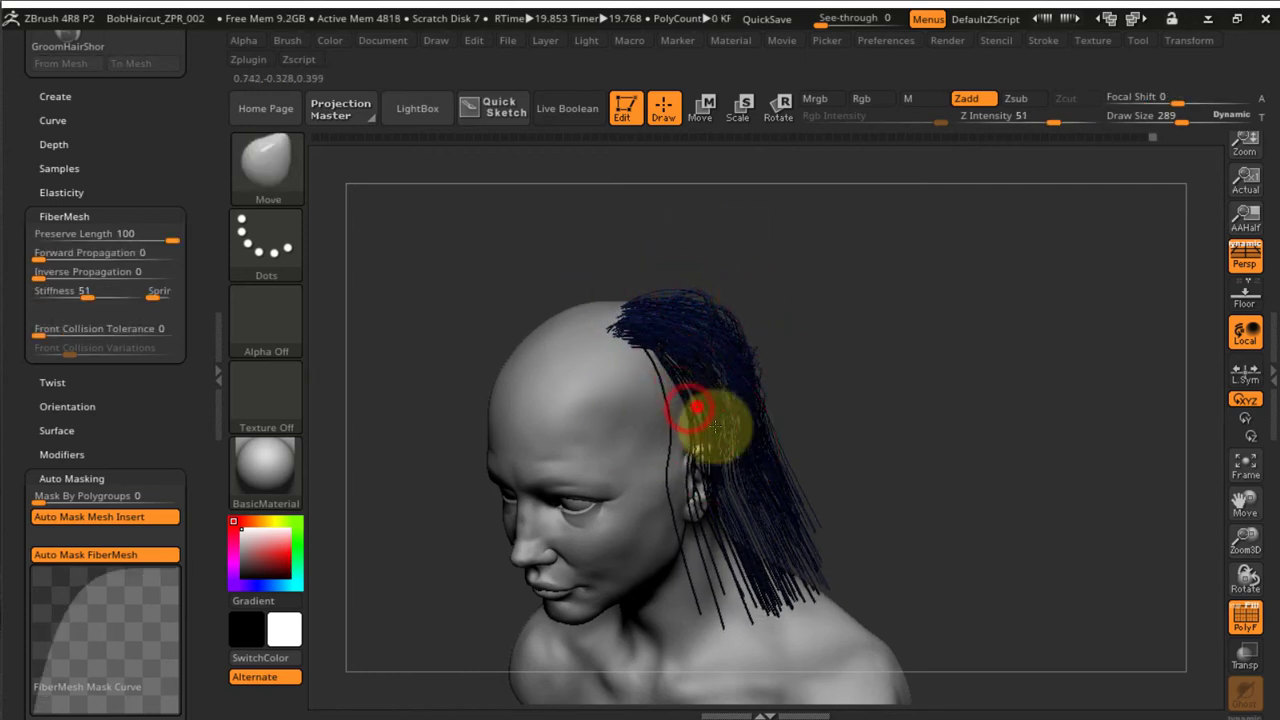
{"action": "mouse_move", "coordinate": [705, 295]}
{"action": "right_mouse_down"}
{"action": "mouse_move", "coordinate": [726, 346]}
{"action": "mouse_move", "coordinate": [707, 317]}
{"action": "right_mouse_up"}
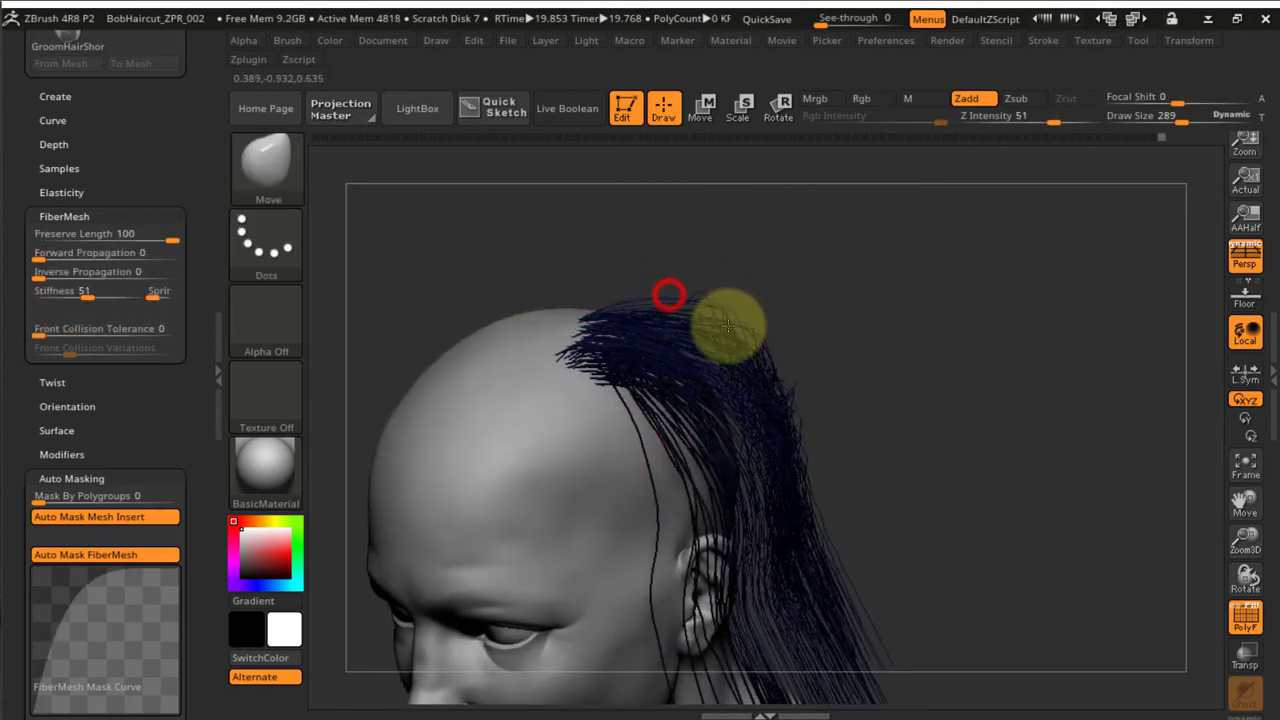
{"action": "right_click_drag", "start_coordinate": [852, 487], "coordinate": [746, 312]}
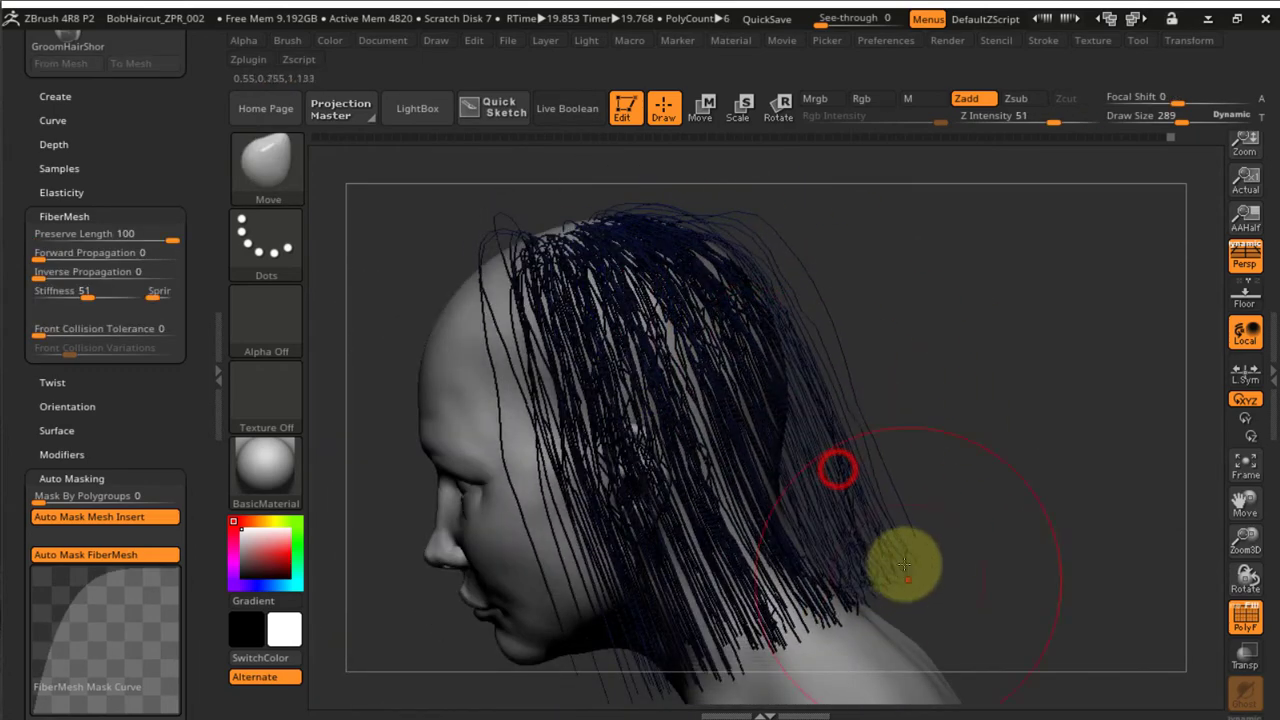
Sweep the blue section back over the side of the head and smooth its stray fibers at the crown
{"action": "left_click_drag", "start_coordinate": [904, 565], "coordinate": [950, 577]}
{"action": "mouse_move", "coordinate": [914, 488]}
{"action": "right_mouse_down", "text": "ctrl"}
{"action": "mouse_move", "coordinate": [860, 357]}
{"action": "mouse_move", "coordinate": [855, 367]}
{"action": "right_mouse_up", "text": "ctrl"}
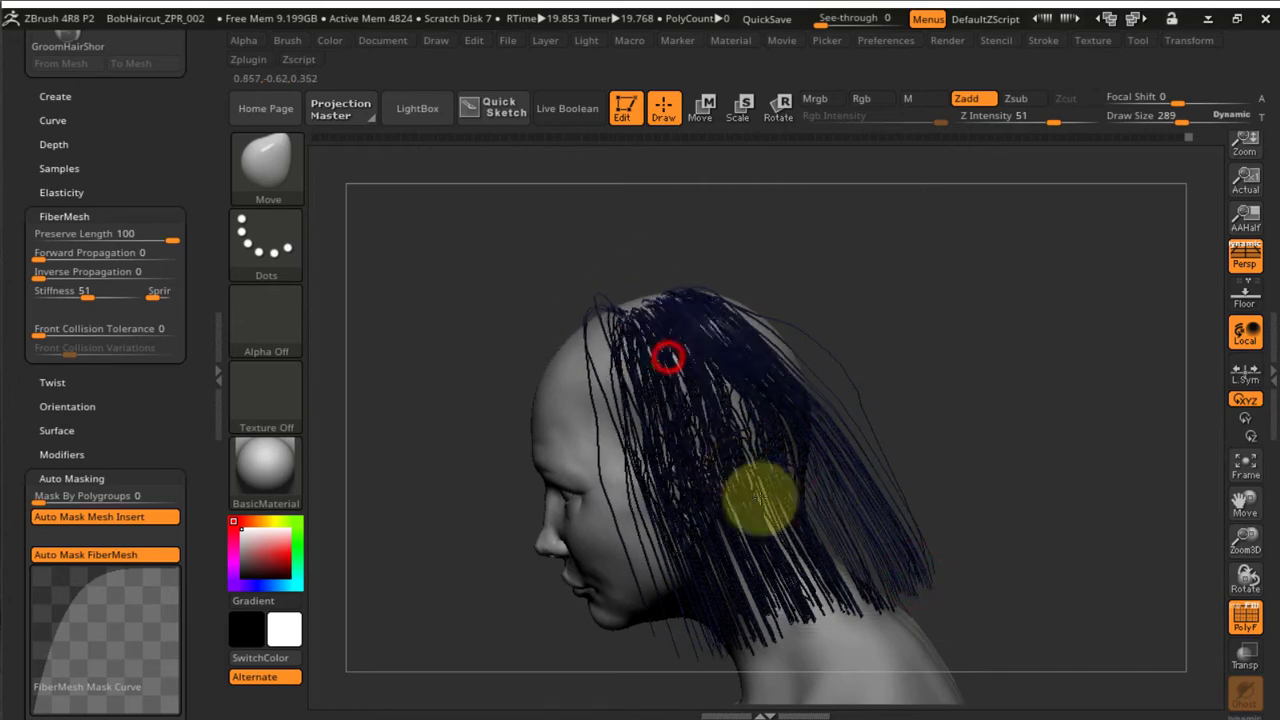
{"action": "right_click_drag", "start_coordinate": [705, 467], "coordinate": [722, 313]}
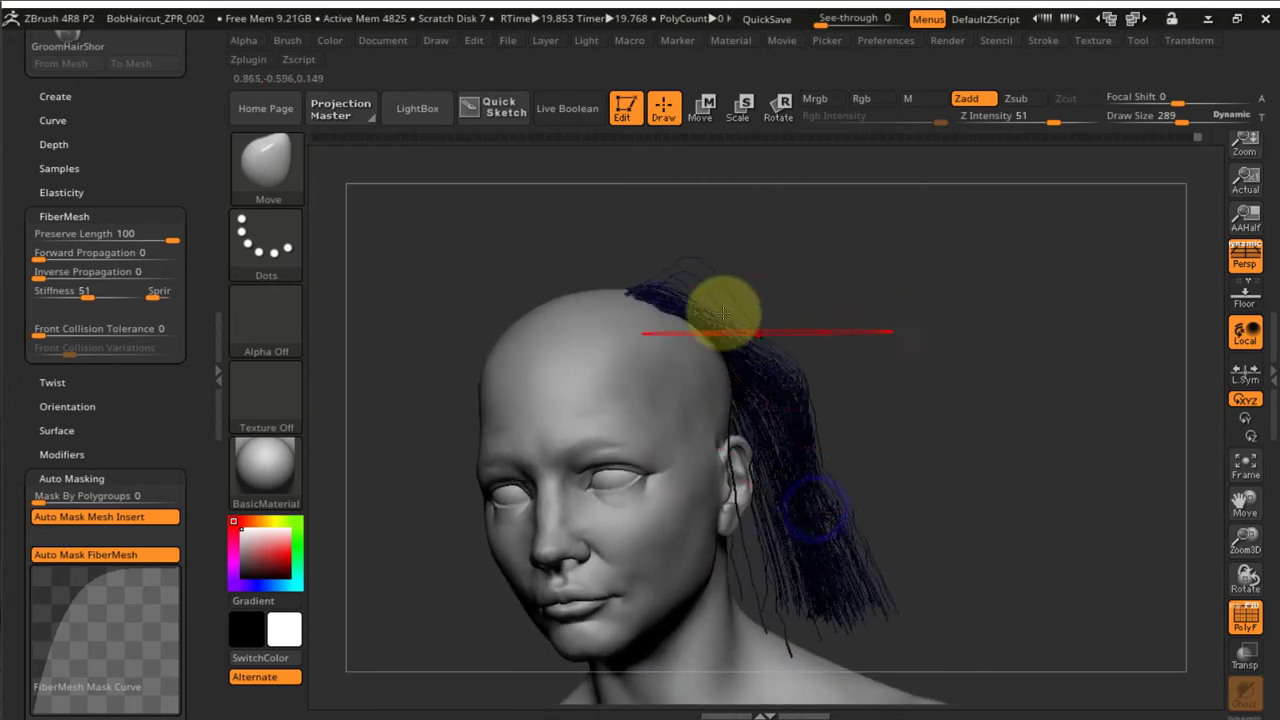
{"action": "key", "text": "shift"}
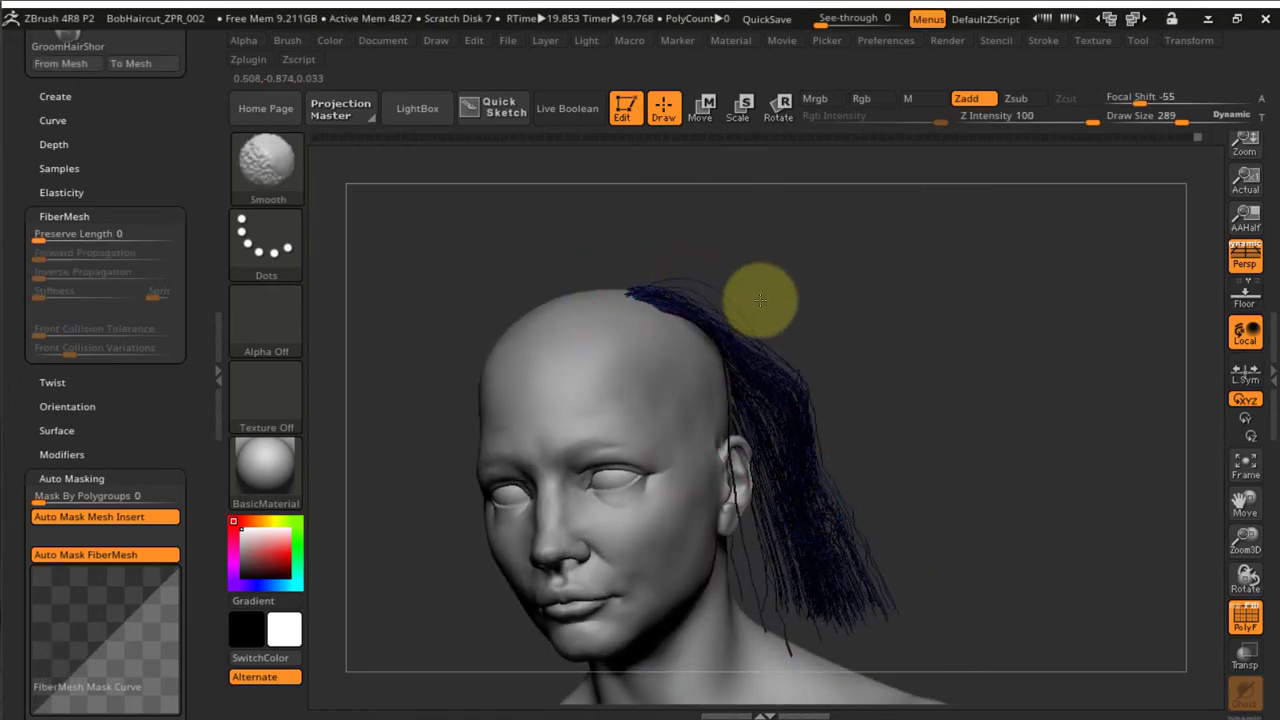
{"action": "left_click_drag", "start_coordinate": [709, 320], "coordinate": [713, 317]}
{"action": "right_click_drag", "start_coordinate": [757, 350], "coordinate": [713, 375]}
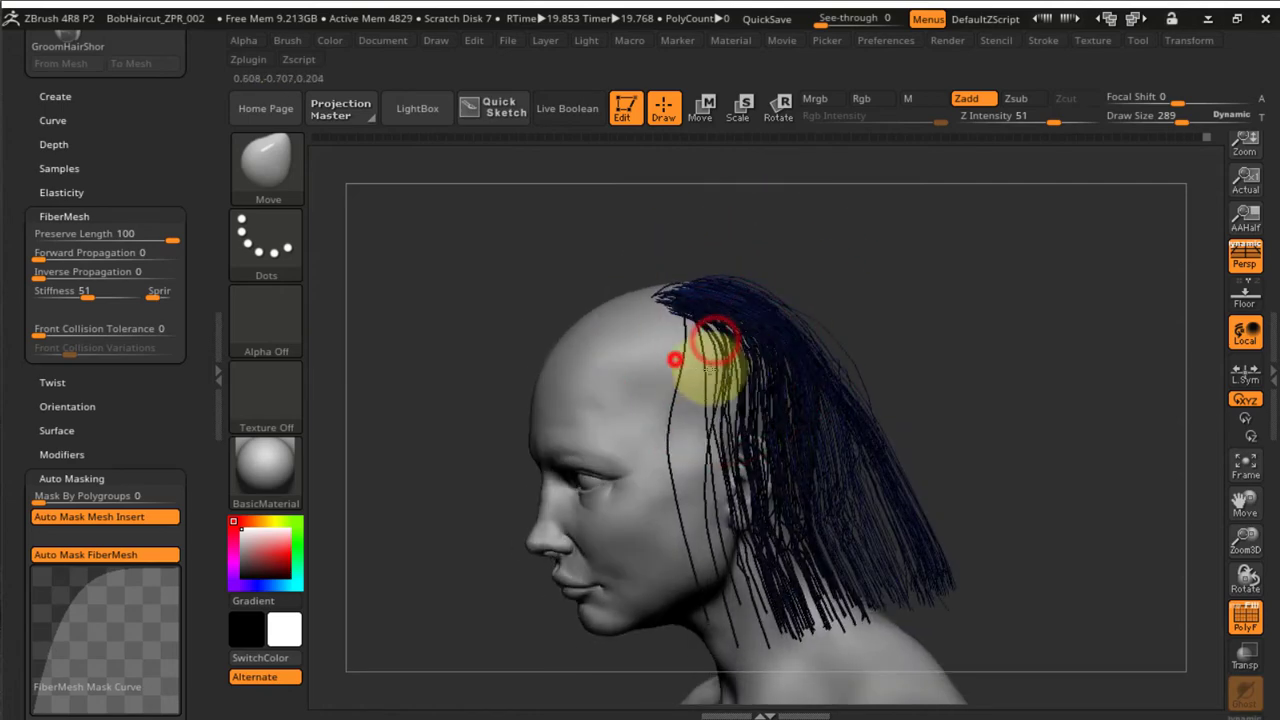
Pull the front fibers of the blue section down over the ear with Move strokes and smooth them
{"action": "mouse_move", "coordinate": [825, 540]}
{"action": "right_mouse_down"}
{"action": "mouse_move", "coordinate": [857, 514]}
{"action": "mouse_move", "coordinate": [828, 388]}
{"action": "right_mouse_up"}
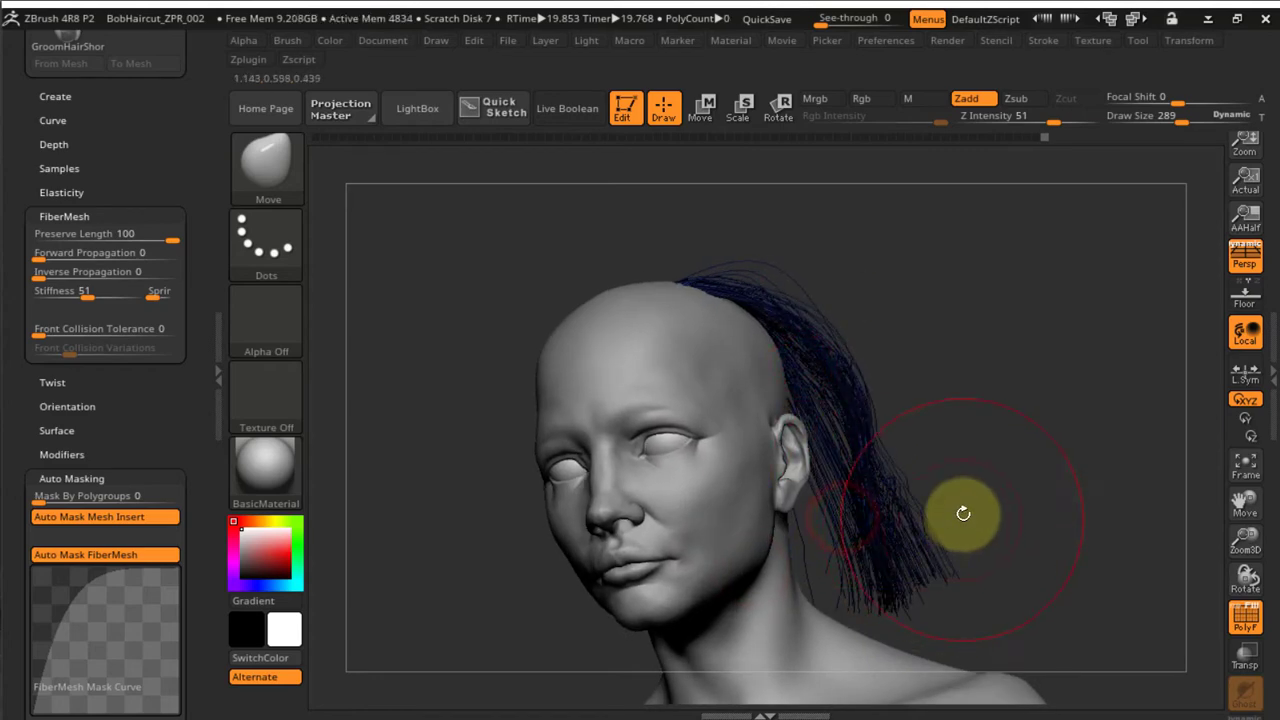
{"action": "right_click_drag", "start_coordinate": [928, 515], "coordinate": [913, 496]}
{"action": "left_click_drag", "start_coordinate": [717, 383], "coordinate": [745, 526]}
{"action": "left_click_drag", "start_coordinate": [734, 477], "coordinate": [743, 552], "text": "shift"}
{"action": "left_click_drag", "start_coordinate": [738, 422], "coordinate": [736, 520], "text": "shift"}
{"action": "left_click_drag", "start_coordinate": [728, 509], "coordinate": [741, 621]}
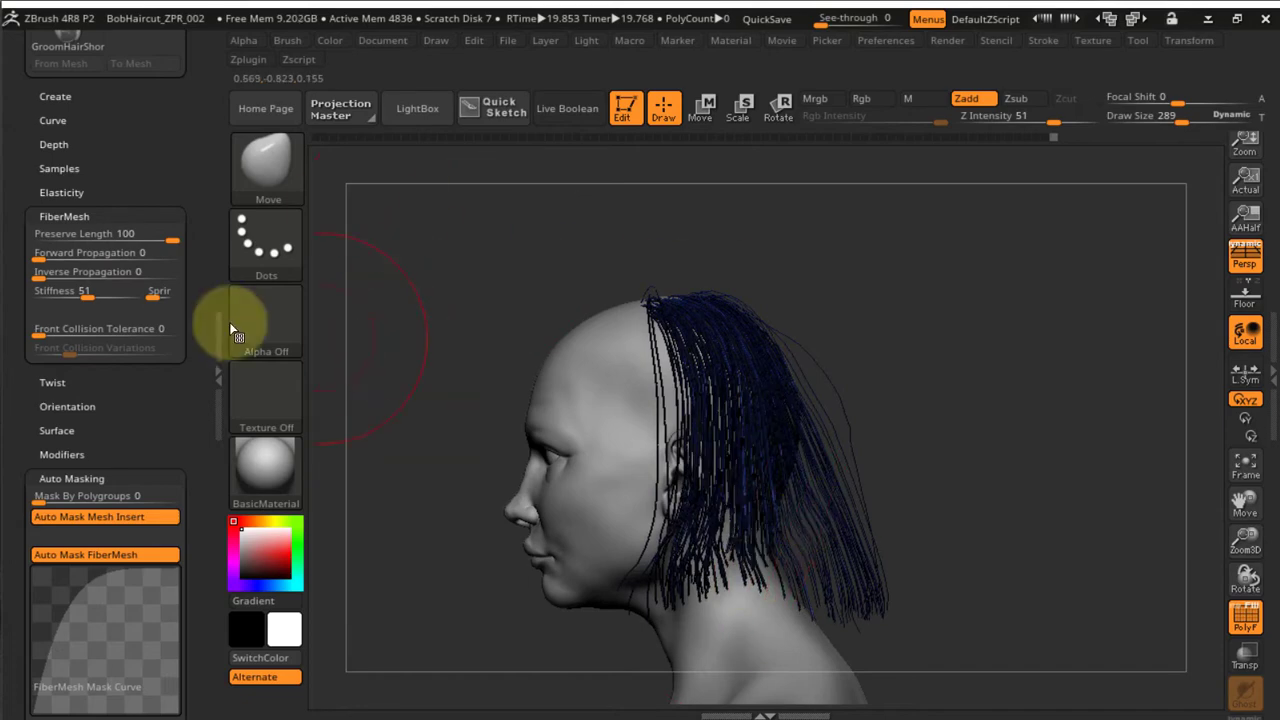
Groom the blue section from the crown down toward the neck and smooth its lower ends
{"action": "right_click_drag", "start_coordinate": [766, 373], "coordinate": [806, 365]}
{"action": "left_click_drag", "start_coordinate": [706, 300], "coordinate": [808, 572]}
{"action": "right_click_drag", "start_coordinate": [985, 530], "coordinate": [931, 534]}
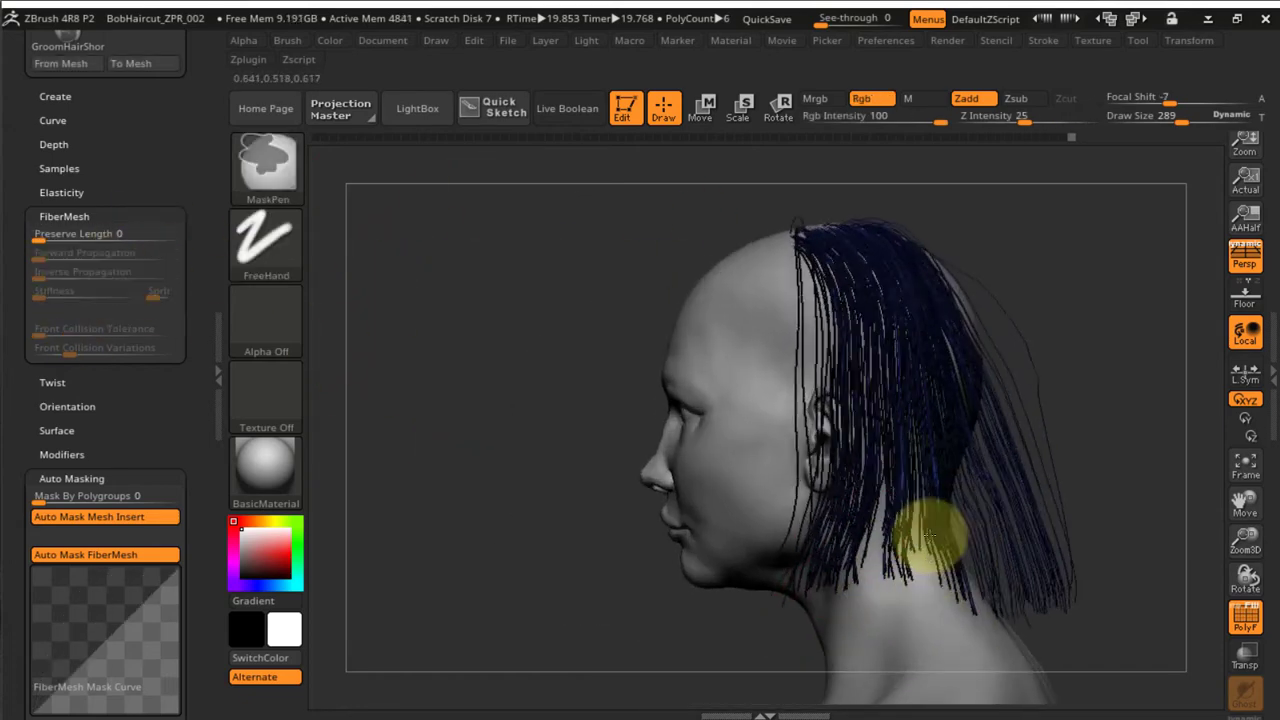
{"action": "left_click_drag", "start_coordinate": [931, 534], "coordinate": [925, 575], "text": "shift"}
{"action": "mouse_move", "coordinate": [880, 440]}
{"action": "left_mouse_down"}
{"action": "mouse_move", "coordinate": [863, 403]}
{"action": "mouse_move", "coordinate": [868, 460]}
{"action": "left_mouse_up"}
{"action": "mouse_move", "coordinate": [1080, 490]}
{"action": "right_mouse_down"}
{"action": "mouse_move", "coordinate": [988, 516]}
{"action": "mouse_move", "coordinate": [1020, 463]}
{"action": "right_mouse_up"}
Set the Move brush's Front Collision Tolerance to 30 and groom the blue section close against the head
{"action": "left_click_drag", "start_coordinate": [48, 329], "coordinate": [62, 328]}
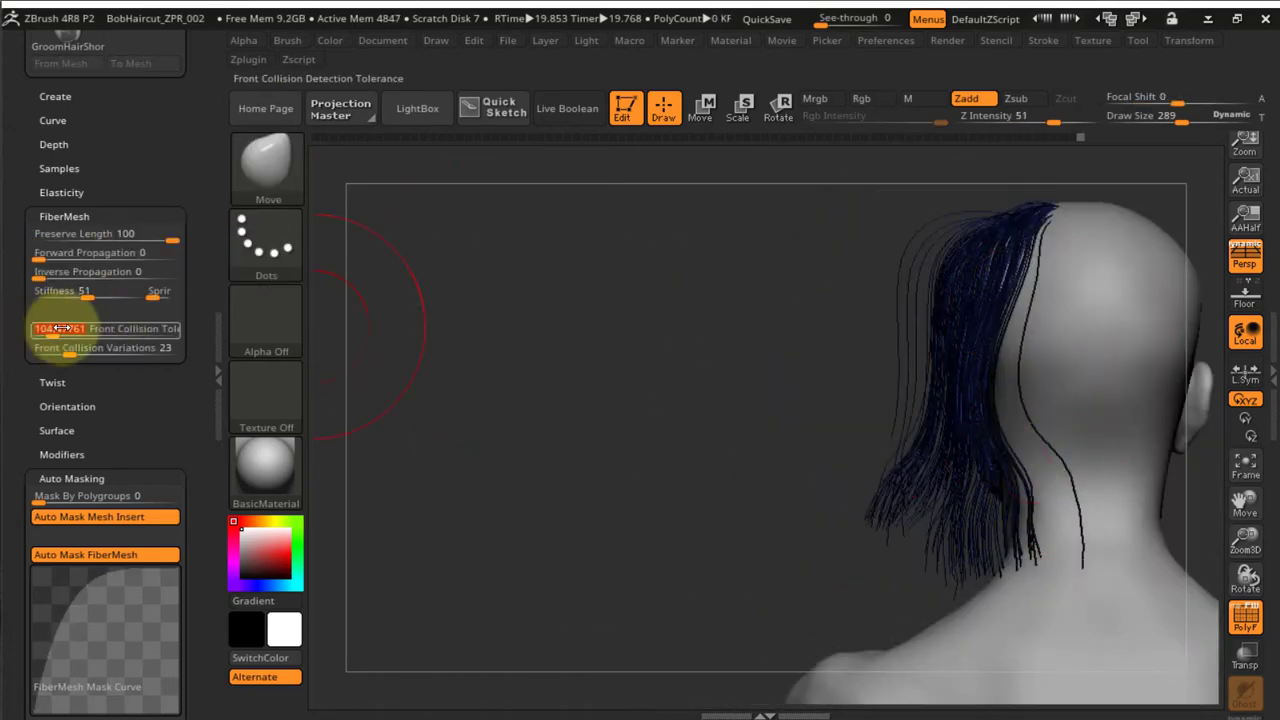
{"action": "left_click_drag", "start_coordinate": [969, 309], "coordinate": [946, 489]}
{"action": "left_click_drag", "start_coordinate": [942, 345], "coordinate": [1005, 634]}
{"action": "left_click_drag", "start_coordinate": [1020, 386], "coordinate": [954, 651]}
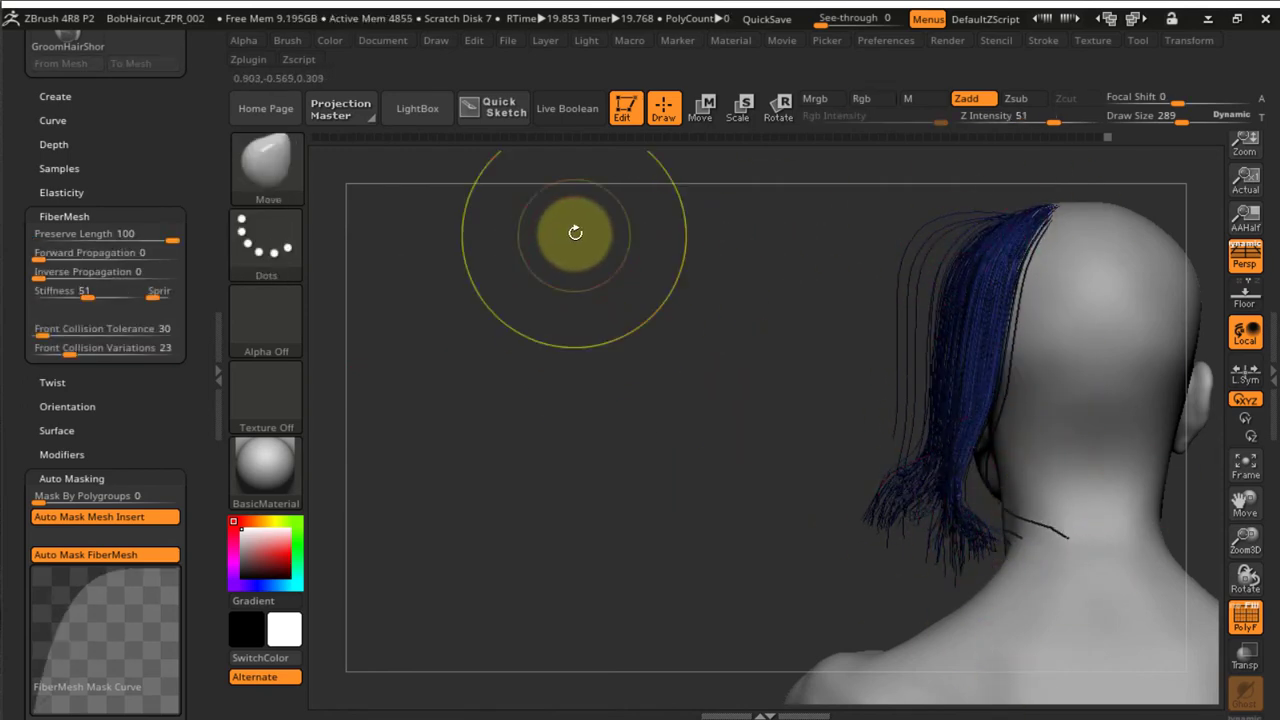
{"action": "right_click_drag", "start_coordinate": [574, 229], "coordinate": [928, 388]}
{"action": "right_click_drag", "start_coordinate": [923, 619], "coordinate": [844, 326]}
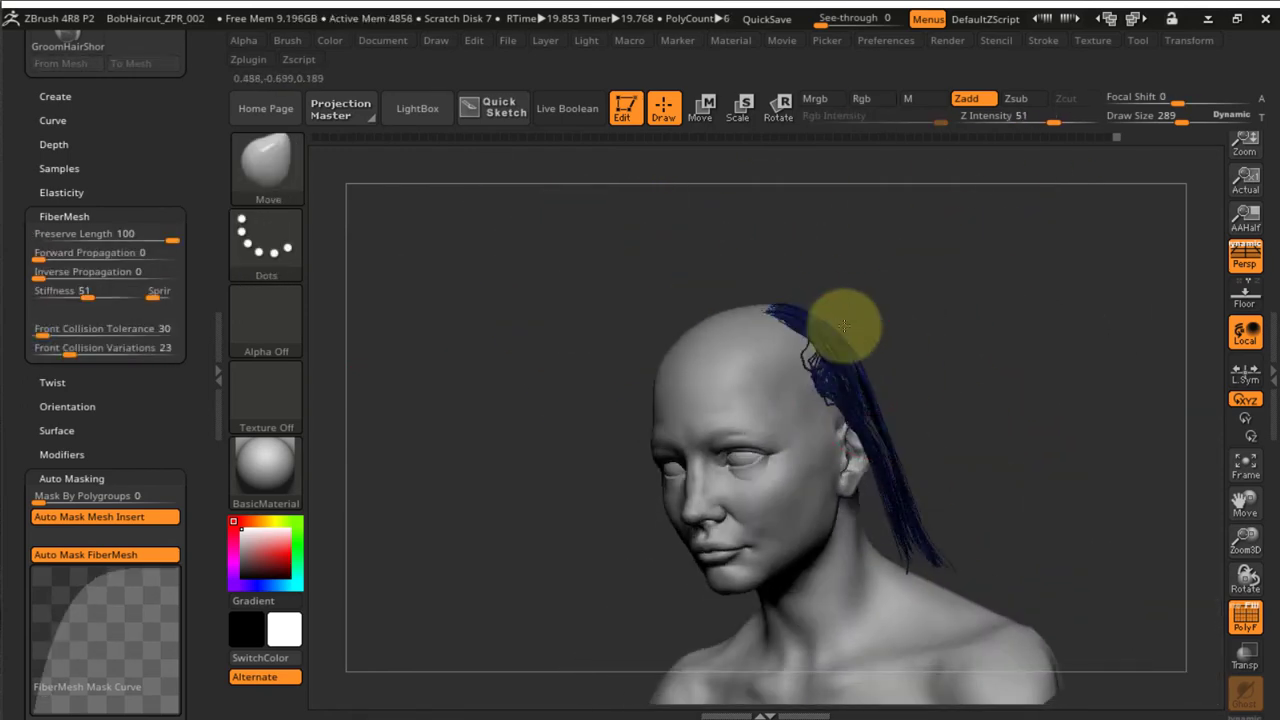
{"action": "left_click_drag", "start_coordinate": [920, 562], "coordinate": [1013, 533]}
{"action": "right_click_drag", "start_coordinate": [1013, 533], "coordinate": [866, 329]}
Set the Smooth brush's Preserve Length to 100 and Front Collision Tolerance to 52.2, and smooth the blue section
{"action": "left_click", "coordinate": [96, 237], "text": "shift"}
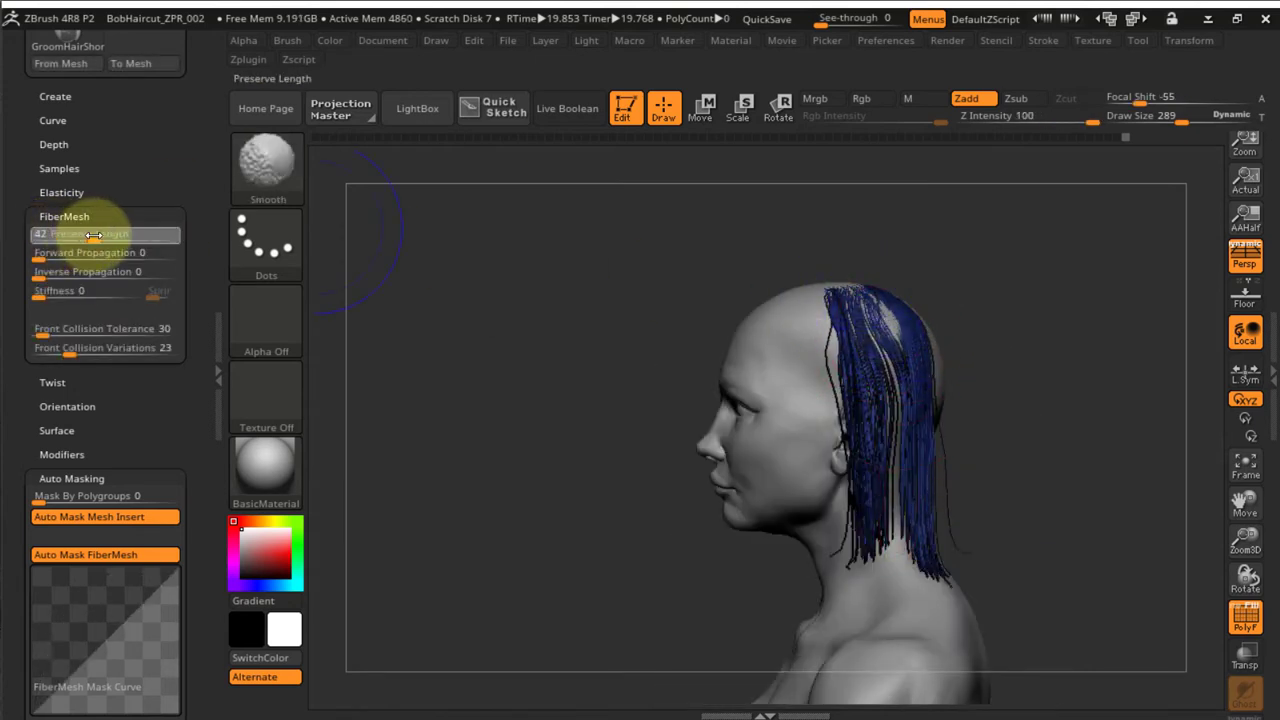
{"action": "left_click", "coordinate": [46, 331], "text": "shift"}
{"action": "left_click", "coordinate": [117, 237], "text": "shift"}
{"action": "left_click_drag", "start_coordinate": [880, 300], "coordinate": [892, 317], "text": "shift"}
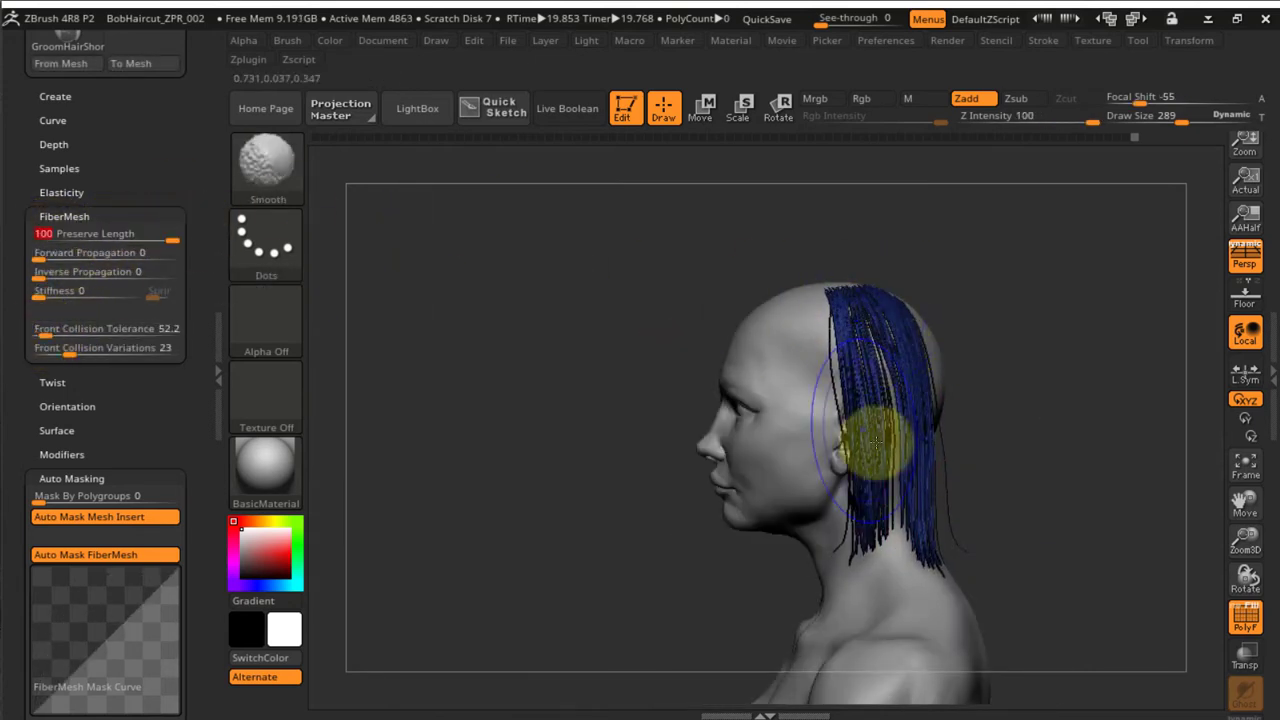
{"action": "left_click_drag", "start_coordinate": [861, 418], "coordinate": [877, 423]}
{"action": "right_click_drag", "start_coordinate": [877, 423], "coordinate": [900, 352]}
{"action": "left_click_drag", "start_coordinate": [900, 352], "coordinate": [911, 340]}
{"action": "right_click_drag", "start_coordinate": [911, 340], "coordinate": [1051, 480]}
Isolate the dark red section behind the ear and groom it down toward the neck with the Move brush at draw size 314
{"action": "left_click", "coordinate": [1067, 387], "text": "ctrl+shift"}
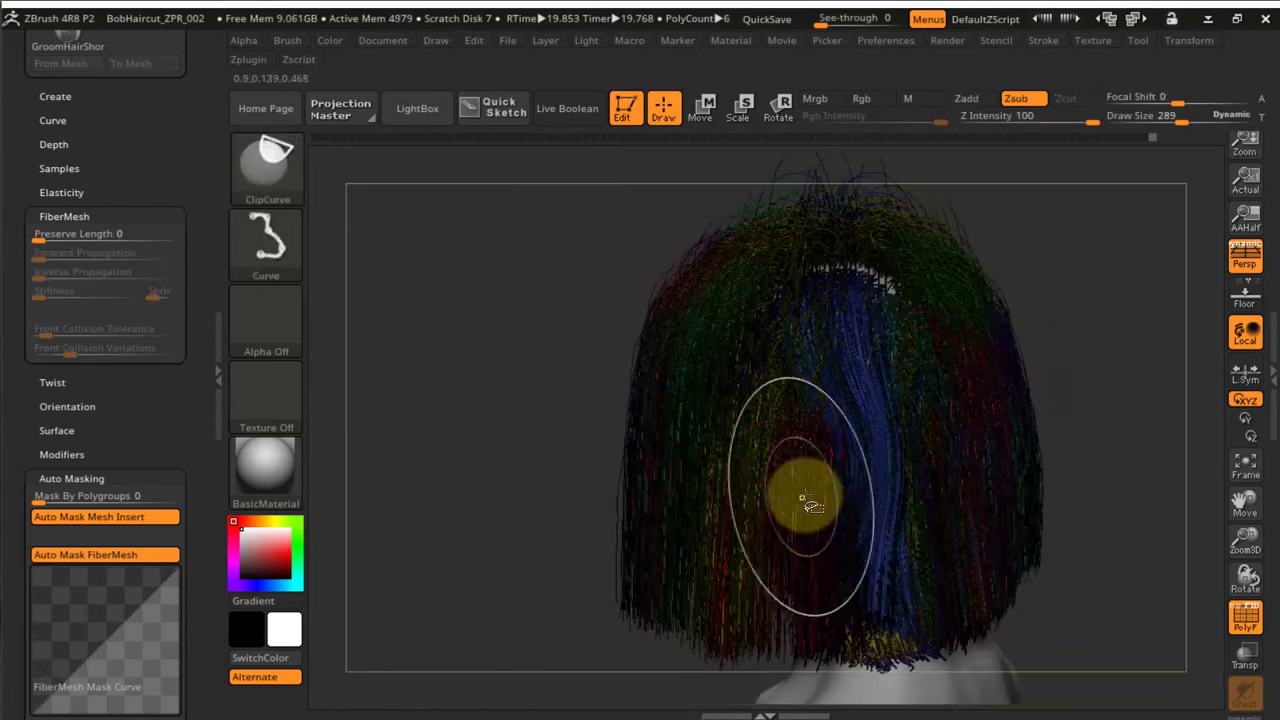
{"action": "left_click", "coordinate": [803, 497], "text": "ctrl+shift"}
{"action": "right_click_drag", "start_coordinate": [950, 440], "coordinate": [1060, 430]}
{"action": "right_click_drag", "start_coordinate": [886, 626], "coordinate": [810, 458]}
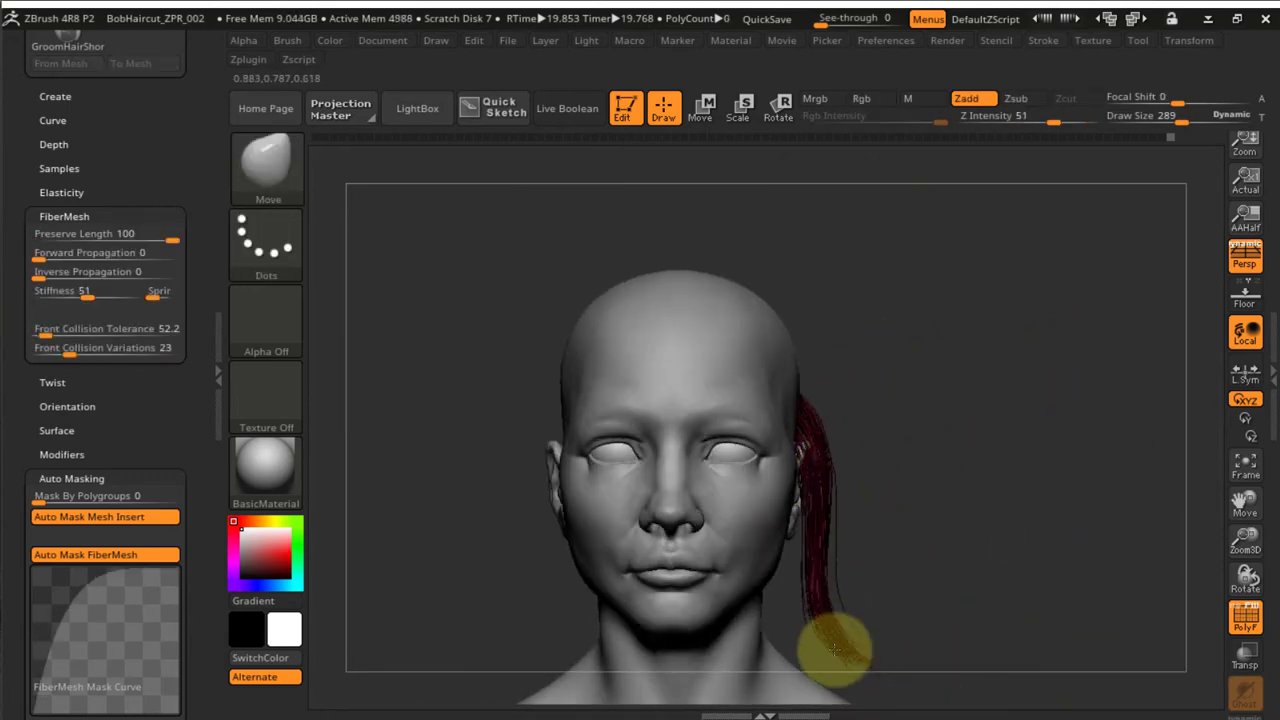
{"action": "mouse_move", "coordinate": [833, 650]}
{"action": "right_mouse_down"}
{"action": "mouse_move", "coordinate": [851, 563]}
{"action": "mouse_move", "coordinate": [889, 486]}
{"action": "mouse_move", "coordinate": [923, 509]}
{"action": "mouse_move", "coordinate": [815, 440]}
{"action": "mouse_move", "coordinate": [886, 451]}
{"action": "mouse_move", "coordinate": [1014, 523]}
{"action": "mouse_move", "coordinate": [877, 466]}
{"action": "mouse_move", "coordinate": [945, 480]}
{"action": "right_mouse_up"}
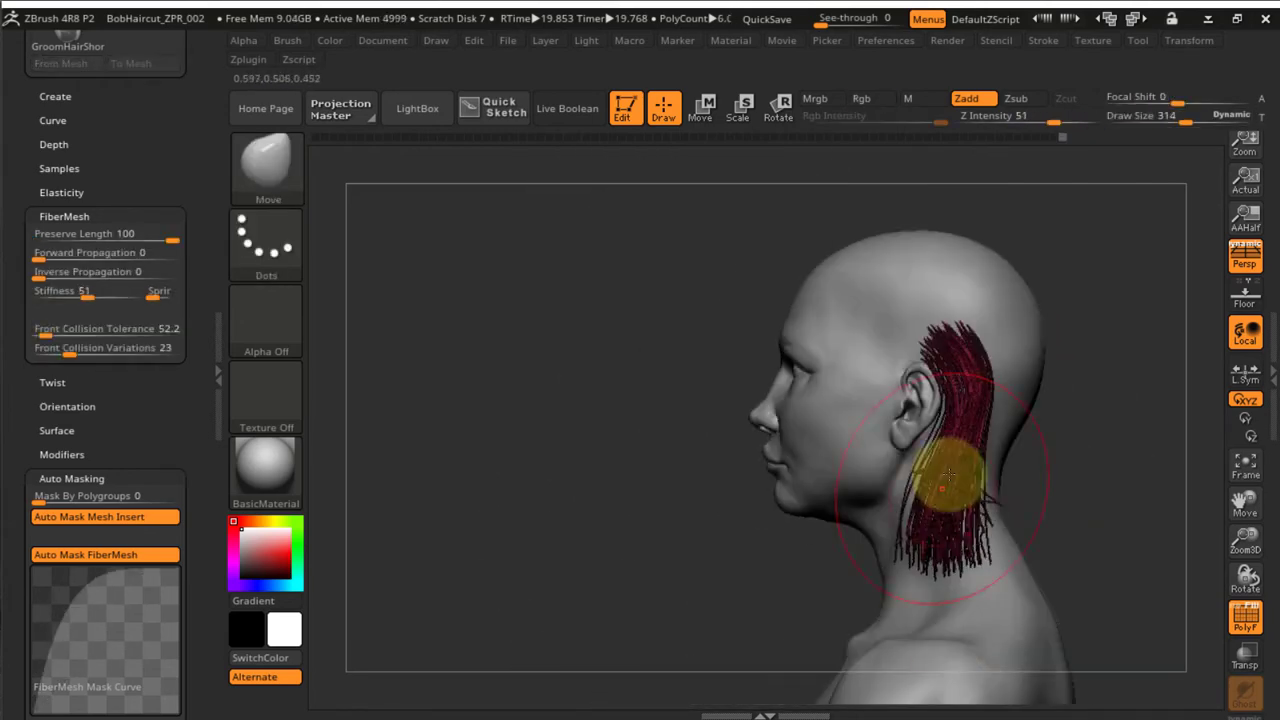
{"action": "right_click_drag", "start_coordinate": [1000, 430], "coordinate": [1116, 400]}
{"action": "left_click_drag", "start_coordinate": [1004, 541], "coordinate": [974, 566]}
{"action": "right_click_drag", "start_coordinate": [974, 566], "coordinate": [875, 500]}
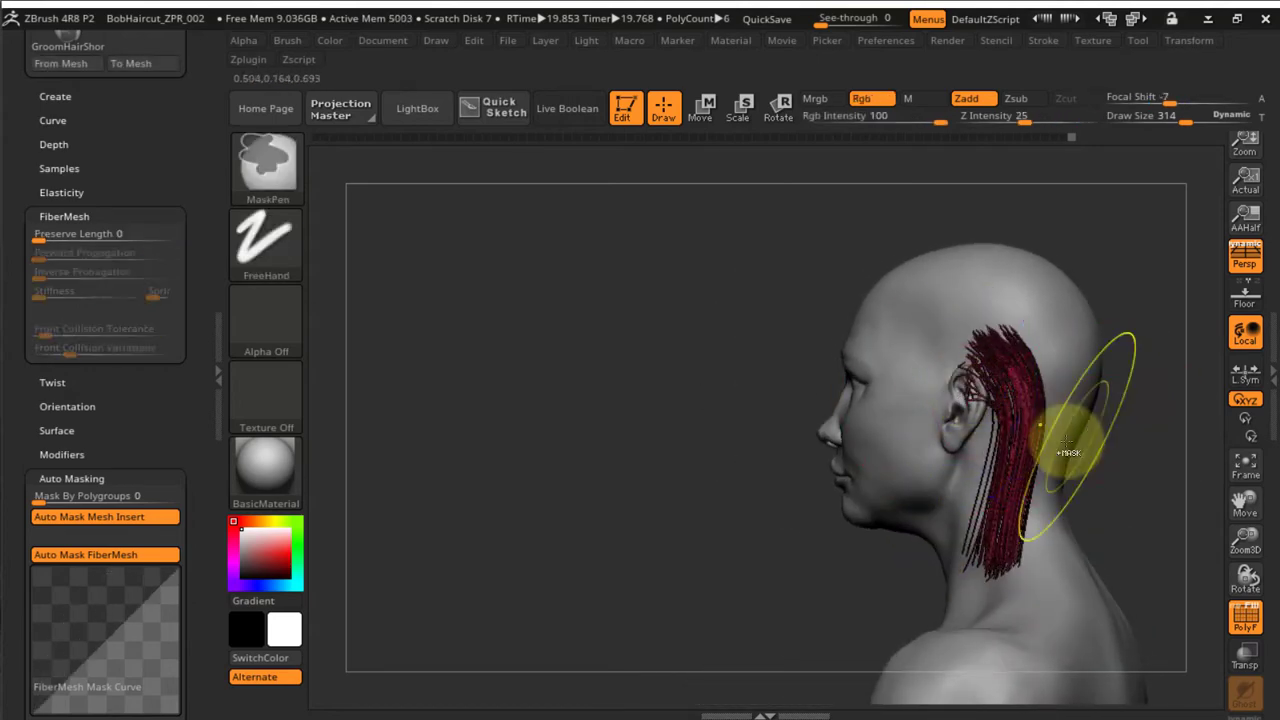
Undo the last stroke on the dark red section and refine it with draw size 188 and Front Collision Tolerance 0
{"action": "key", "text": "ctrl+z"}
{"action": "key", "text": "s"}
{"action": "mouse_move", "coordinate": [970, 374]}
{"action": "left_mouse_down"}
{"action": "mouse_move", "coordinate": [952, 374]}
{"action": "mouse_move", "coordinate": [1005, 366]}
{"action": "left_mouse_up"}
{"action": "left_click", "coordinate": [105, 330]}
{"action": "type", "text": "0"}
{"action": "key", "text": "Return"}
{"action": "right_click_drag", "start_coordinate": [986, 366], "coordinate": [1057, 586]}
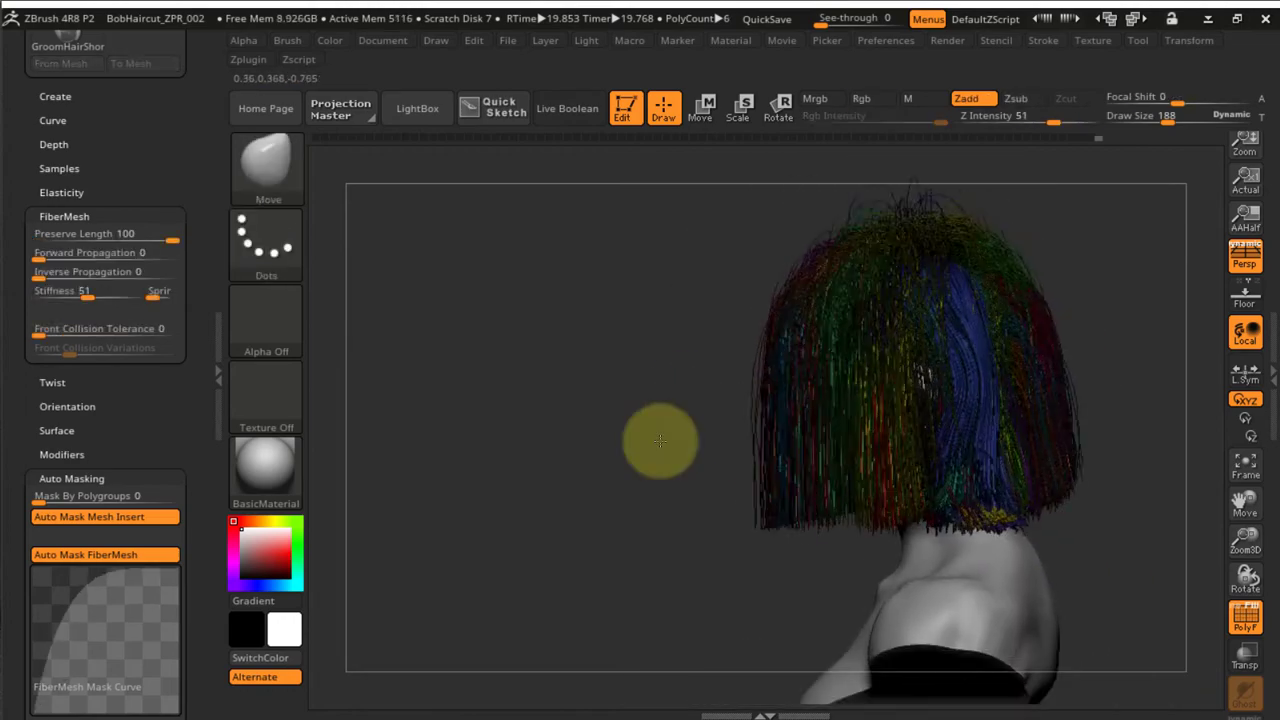
Isolate the yellow crown section and groom it down at draw size 306, with Front Collision Tolerance raised to about 164
{"action": "mouse_move", "coordinate": [660, 440]}
{"action": "right_mouse_down"}
{"action": "mouse_move", "coordinate": [826, 466]}
{"action": "mouse_move", "coordinate": [797, 343]}
{"action": "right_mouse_up"}
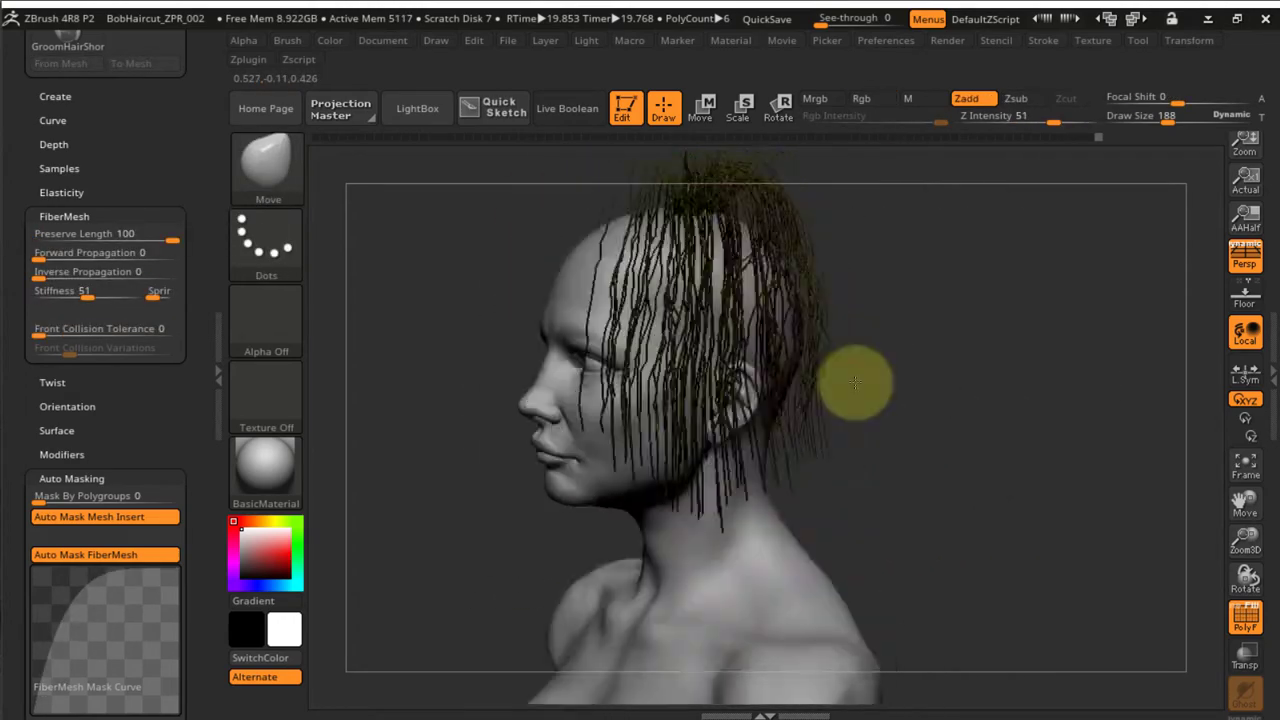
{"action": "right_click_drag", "start_coordinate": [851, 380], "coordinate": [932, 296]}
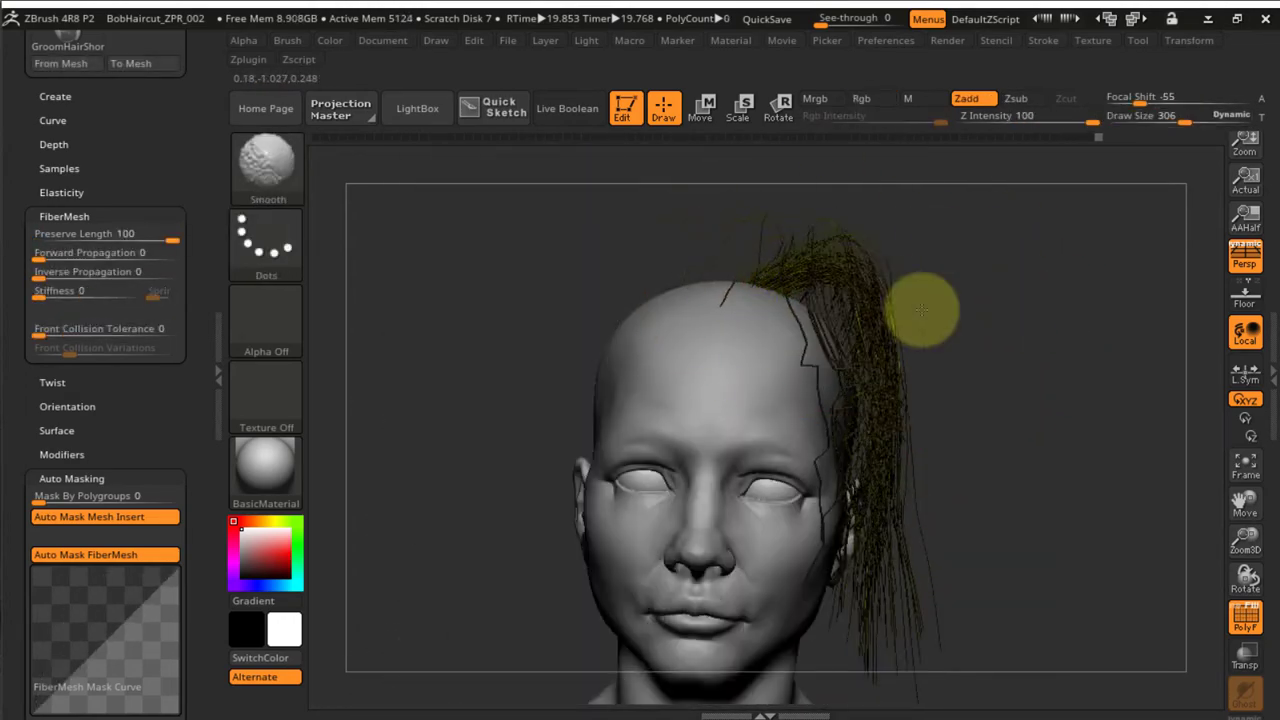
{"action": "left_click_drag", "start_coordinate": [920, 309], "coordinate": [926, 494]}
{"action": "right_click_drag", "start_coordinate": [926, 494], "coordinate": [1000, 488]}
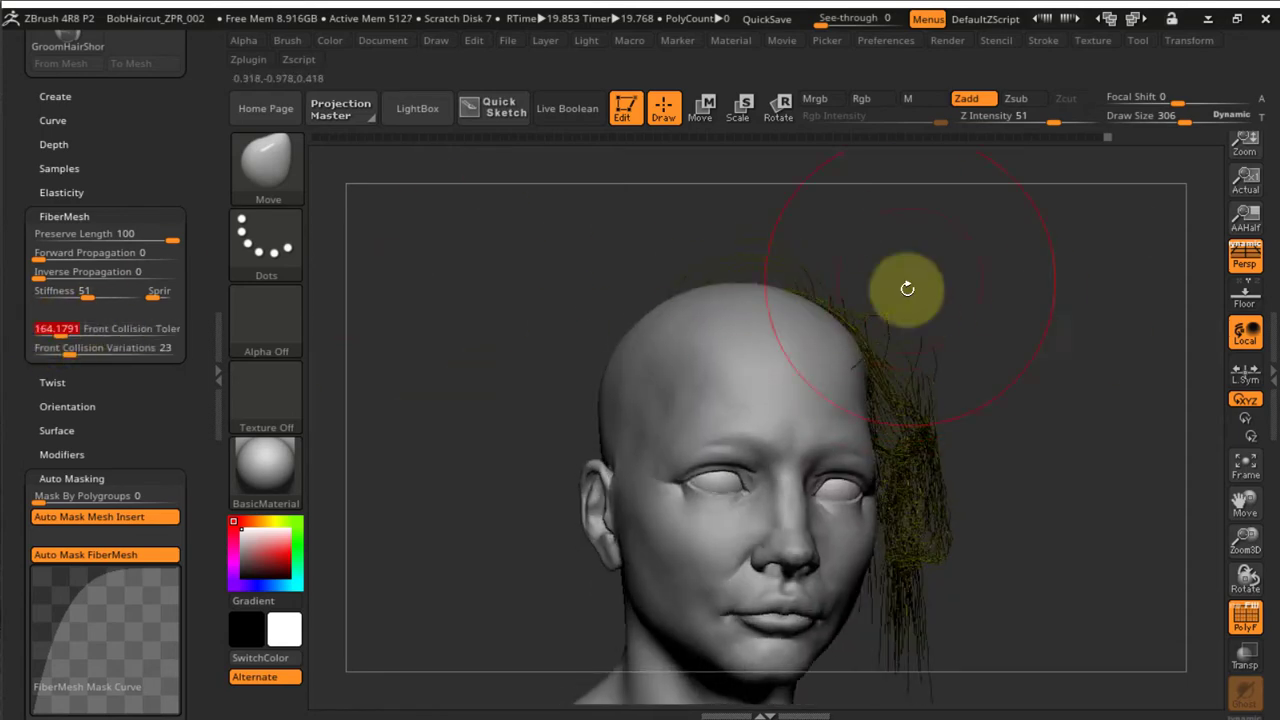
{"action": "mouse_move", "coordinate": [907, 289]}
{"action": "right_mouse_down"}
{"action": "mouse_move", "coordinate": [1063, 366]}
{"action": "mouse_move", "coordinate": [903, 503]}
{"action": "mouse_move", "coordinate": [909, 391]}
{"action": "mouse_move", "coordinate": [905, 597]}
{"action": "mouse_move", "coordinate": [849, 586]}
{"action": "mouse_move", "coordinate": [926, 334]}
{"action": "mouse_move", "coordinate": [863, 437]}
{"action": "mouse_move", "coordinate": [871, 446]}
{"action": "right_mouse_up"}
Switch to the GroomHairToss brush and comb the yellow crown section forward from its roots
{"action": "key", "text": "b"}
{"action": "key", "text": "g"}
{"action": "key", "text": "a"}
{"action": "mouse_move", "coordinate": [746, 462]}
{"action": "left_mouse_down"}
{"action": "mouse_move", "coordinate": [735, 449]}
{"action": "mouse_move", "coordinate": [815, 457]}
{"action": "mouse_move", "coordinate": [785, 458]}
{"action": "left_mouse_up"}
{"action": "left_click_drag", "start_coordinate": [692, 457], "coordinate": [819, 490]}
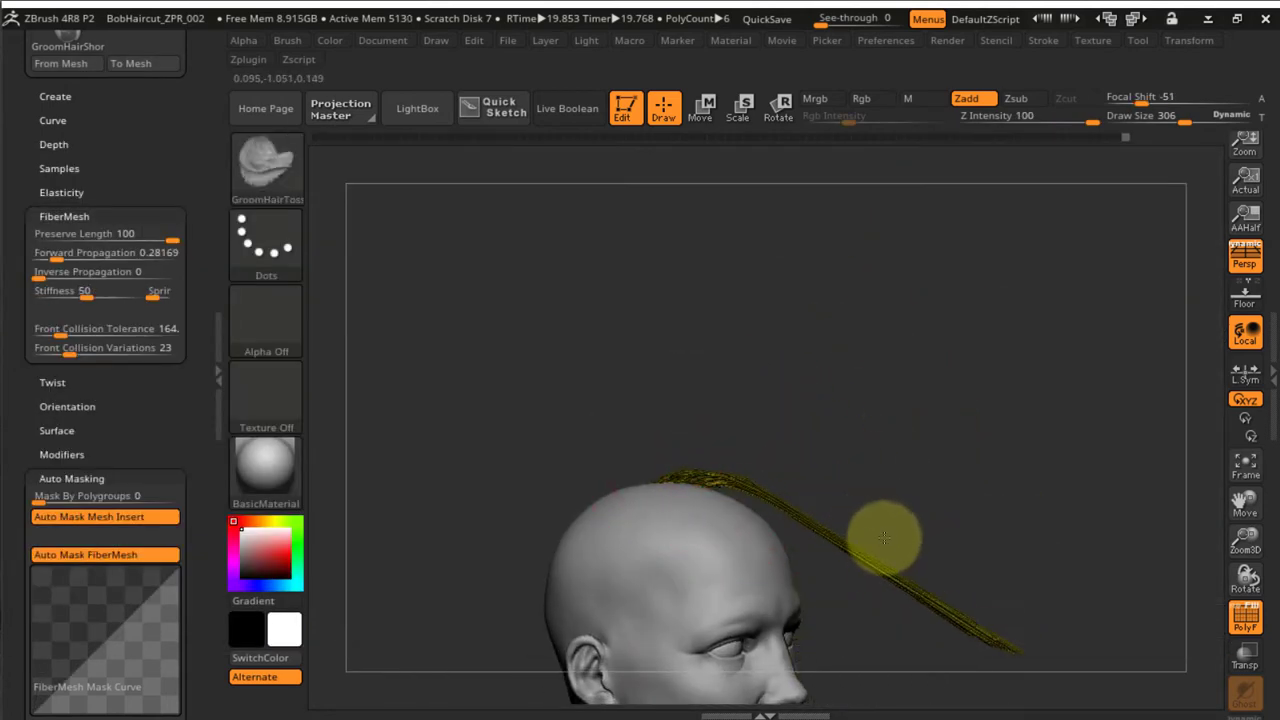
Comb the yellow crown section over to the side of the head with the GroomHairToss brush at draw size 306, lifting it at the roots
{"action": "right_click_drag", "start_coordinate": [933, 505], "coordinate": [831, 554]}
{"action": "right_click_drag", "start_coordinate": [808, 469], "coordinate": [812, 360], "text": "alt"}
{"action": "right_click_drag", "start_coordinate": [774, 403], "coordinate": [735, 391]}
{"action": "left_click_drag", "start_coordinate": [732, 390], "coordinate": [803, 433]}
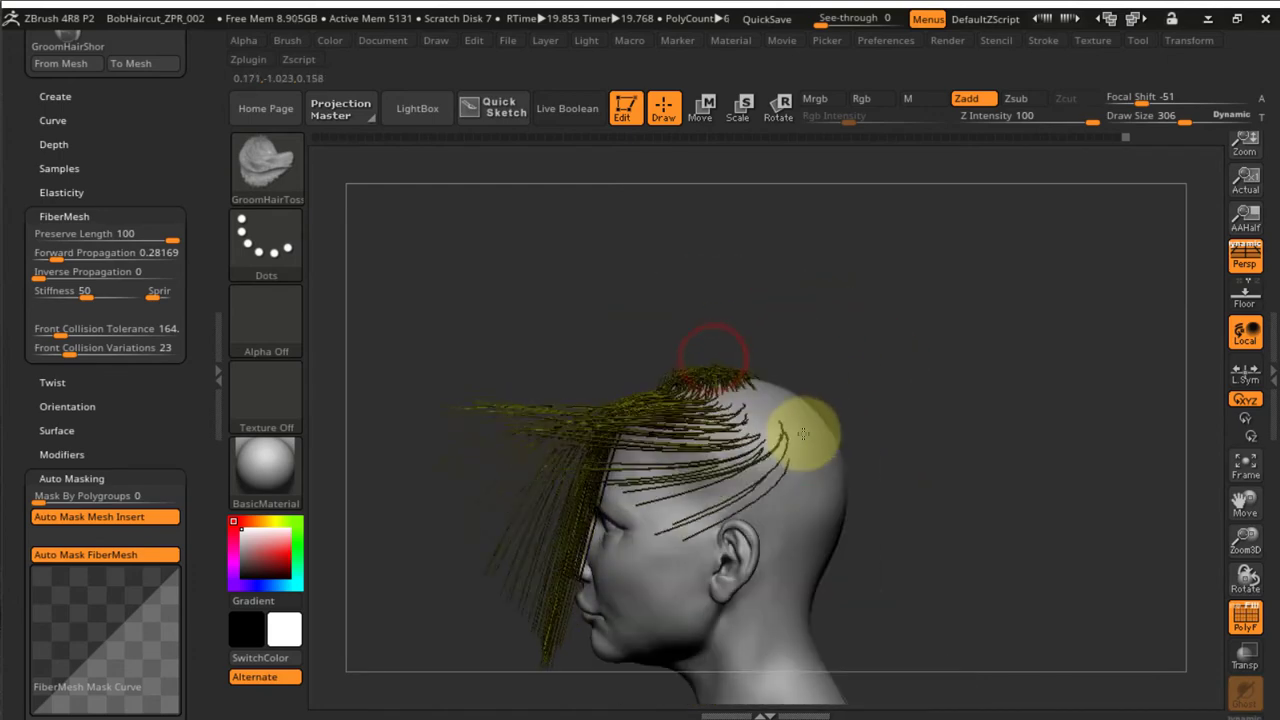
{"action": "right_click_drag", "start_coordinate": [821, 465], "coordinate": [934, 477]}
{"action": "left_click_drag", "start_coordinate": [791, 374], "coordinate": [952, 405]}
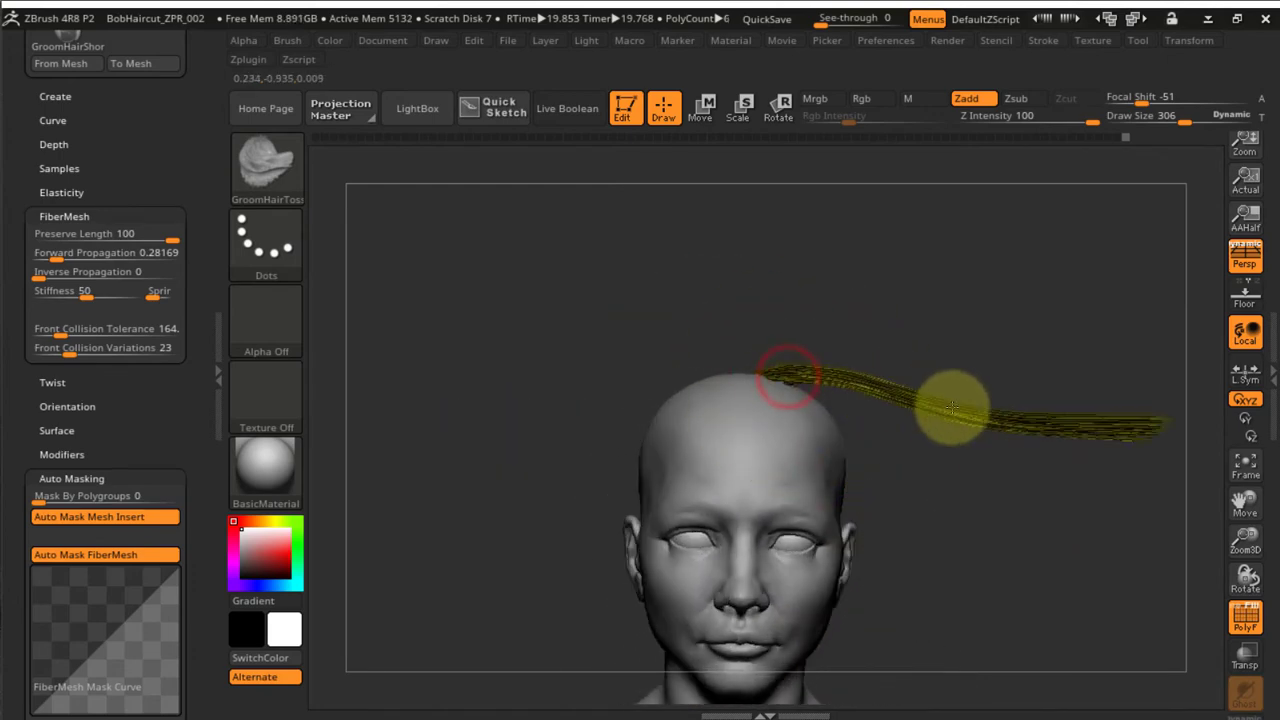
{"action": "right_click_drag", "start_coordinate": [1026, 452], "coordinate": [927, 479]}
{"action": "mouse_move", "coordinate": [775, 390]}
{"action": "left_mouse_down"}
{"action": "mouse_move", "coordinate": [992, 362]}
{"action": "mouse_move", "coordinate": [796, 377]}
{"action": "mouse_move", "coordinate": [838, 350]}
{"action": "left_mouse_up"}
{"action": "mouse_move", "coordinate": [926, 440]}
{"action": "right_mouse_down", "text": "shift"}
{"action": "mouse_move", "coordinate": [908, 306]}
{"action": "mouse_move", "coordinate": [927, 264]}
{"action": "right_mouse_up", "text": "shift"}
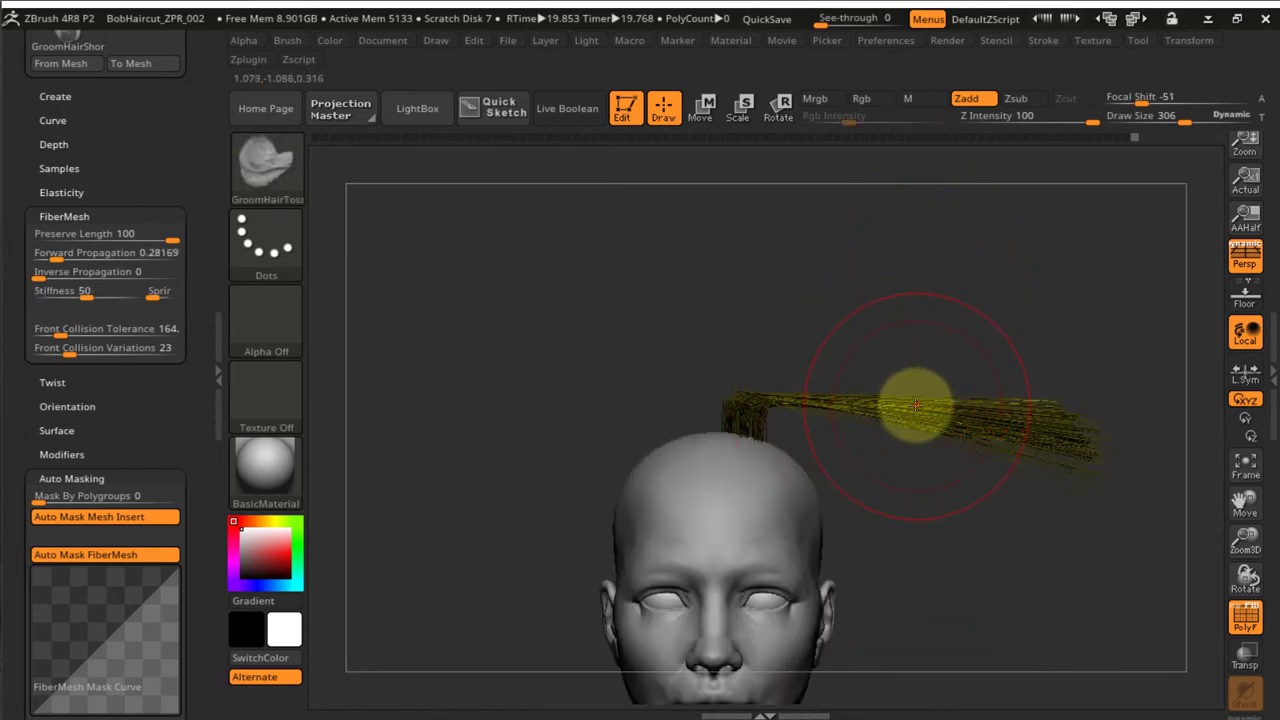
Switch to the Move brush at draw size 763 and pull the yellow crown section down along the side of the head
{"action": "key", "text": "b"}
{"action": "key", "text": "m"}
{"action": "key", "text": "v"}
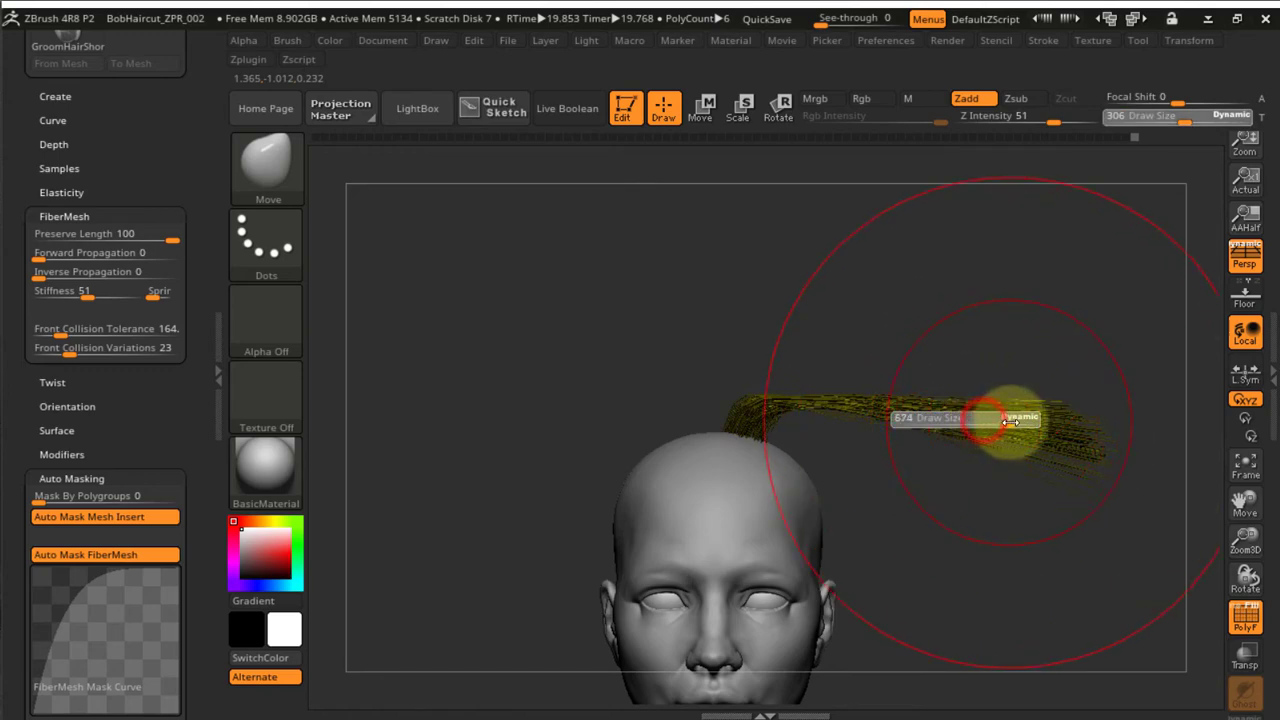
{"action": "left_click_drag", "start_coordinate": [1038, 516], "coordinate": [1002, 692]}
{"action": "left_click_drag", "start_coordinate": [1008, 557], "coordinate": [922, 674]}
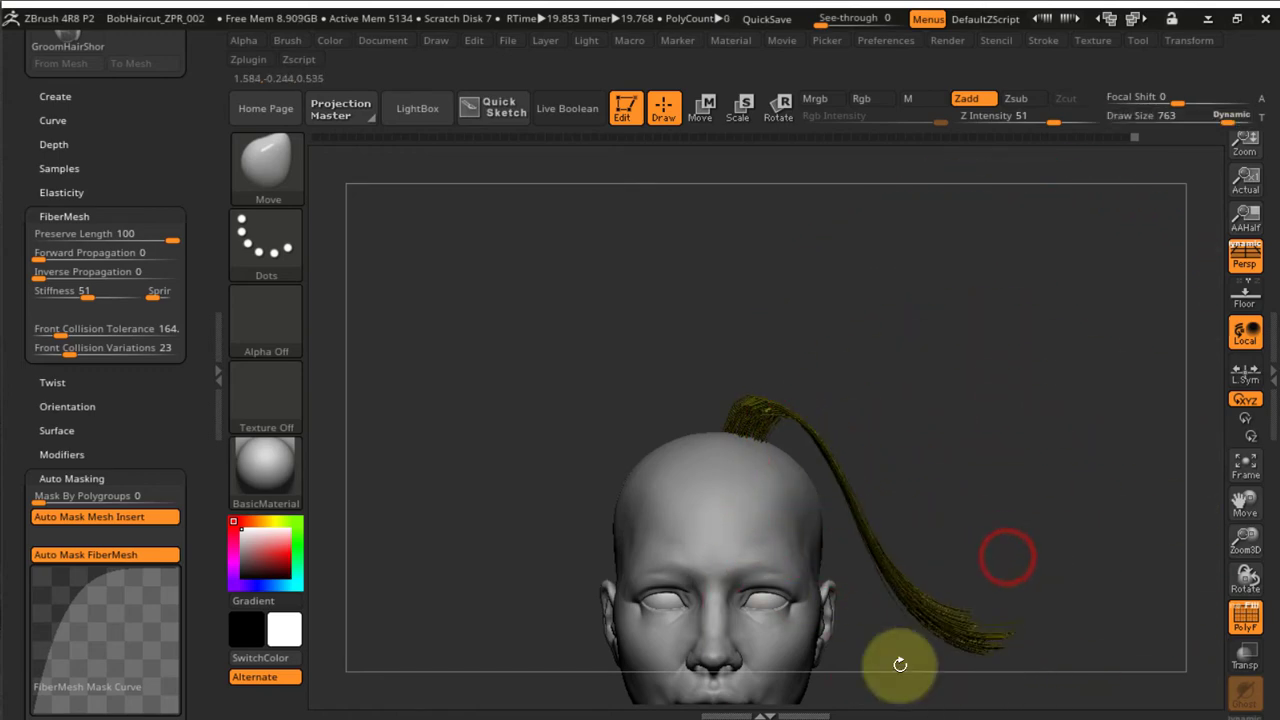
{"action": "left_click_drag", "start_coordinate": [819, 482], "coordinate": [820, 520]}
{"action": "mouse_move", "coordinate": [826, 530]}
{"action": "right_mouse_down"}
{"action": "mouse_move", "coordinate": [771, 569]}
{"action": "mouse_move", "coordinate": [822, 545]}
{"action": "right_mouse_up"}
{"action": "left_click_drag", "start_coordinate": [970, 565], "coordinate": [923, 611]}
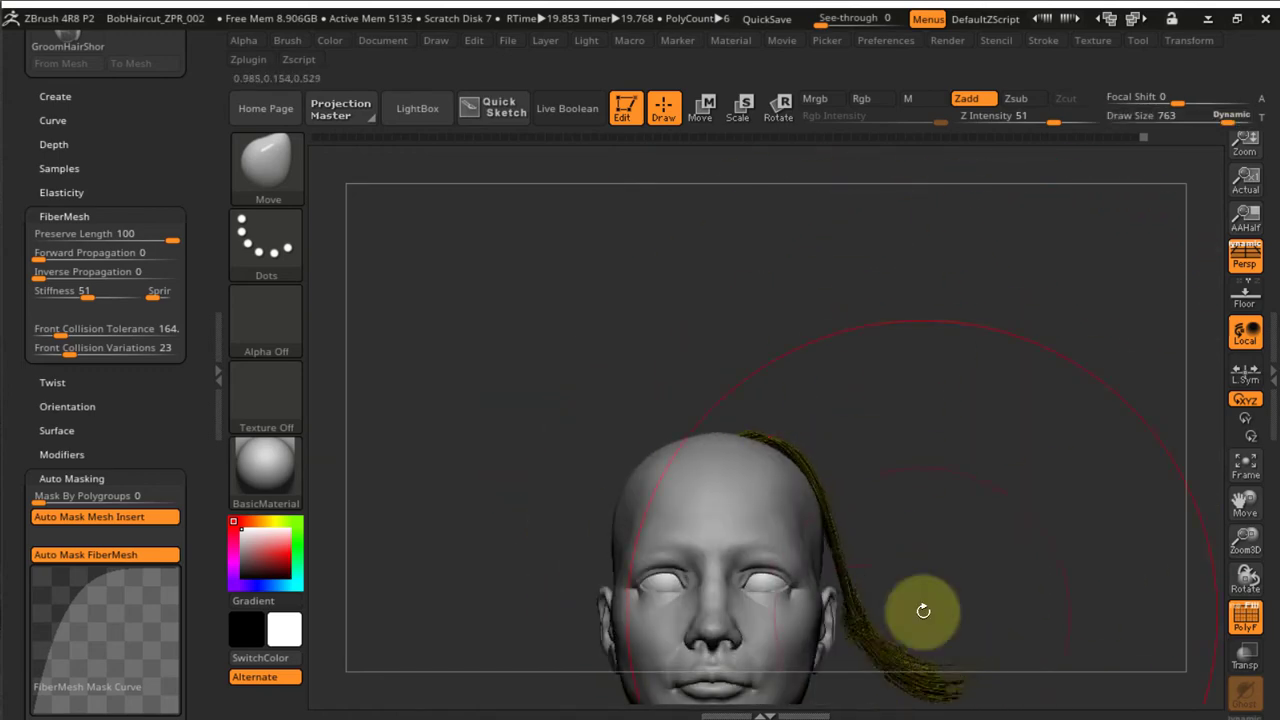
Refine the fall of the yellow crown section from behind the head with the Move brush at draw size 339
{"action": "right_click_drag", "start_coordinate": [923, 611], "coordinate": [1075, 580], "text": "shift"}
{"action": "left_click_drag", "start_coordinate": [798, 462], "coordinate": [774, 429]}
{"action": "left_click_drag", "start_coordinate": [706, 589], "coordinate": [711, 589]}
{"action": "right_click_drag", "start_coordinate": [723, 590], "coordinate": [740, 580], "text": "ctrl"}
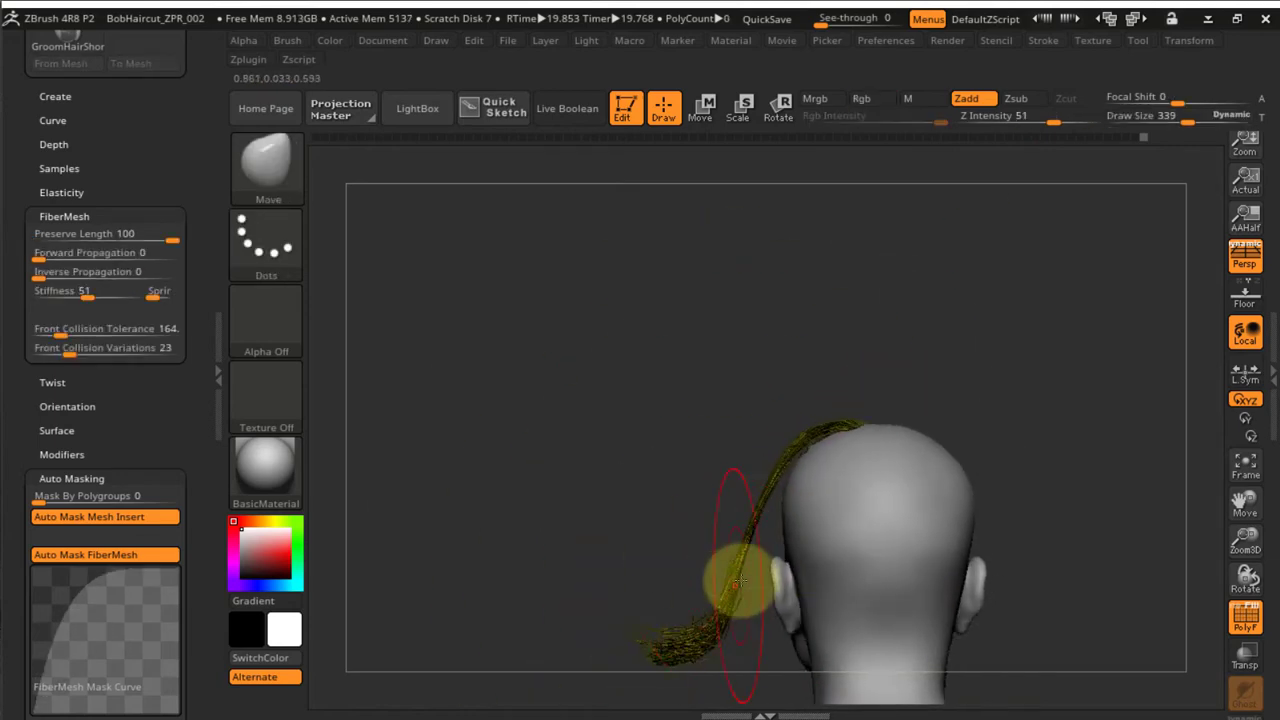
{"action": "right_click_drag", "start_coordinate": [748, 700], "coordinate": [815, 700]}
Isolate the dark green side section, smooth its fibers and groom them down against the head at draw size 366
{"action": "right_click_drag", "start_coordinate": [902, 447], "coordinate": [1051, 214]}
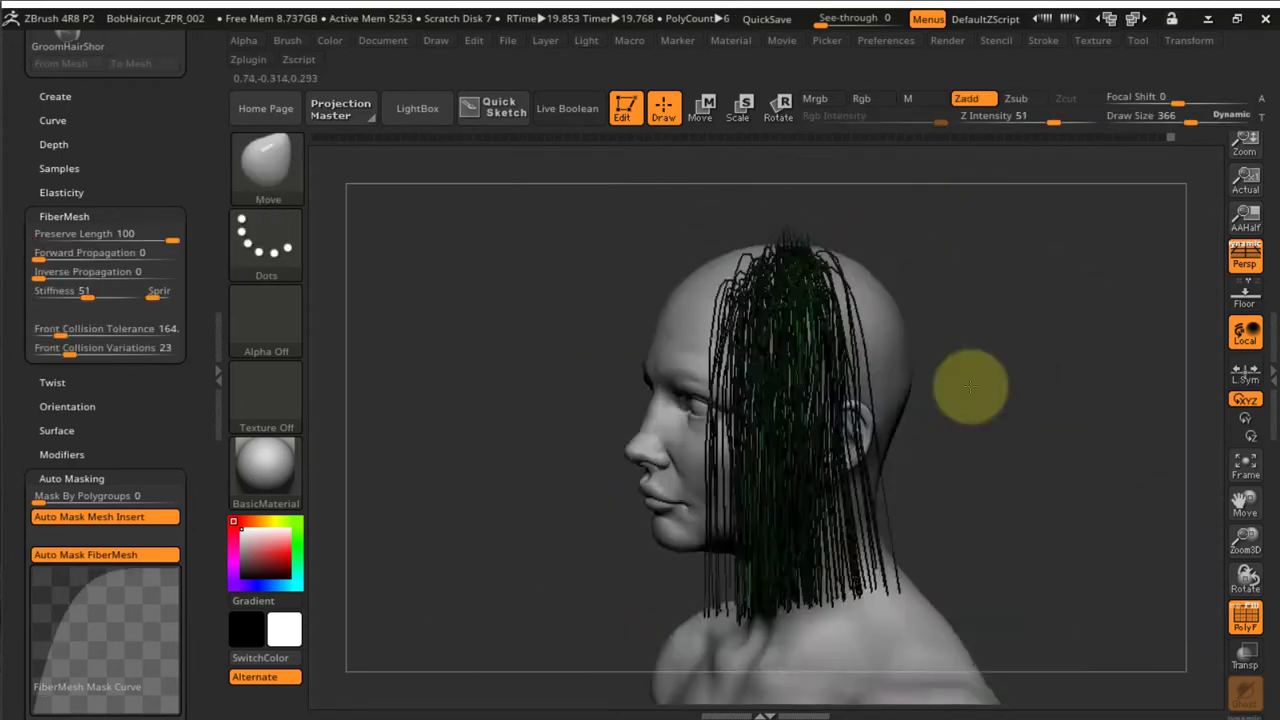
{"action": "right_click_drag", "start_coordinate": [971, 386], "coordinate": [834, 263]}
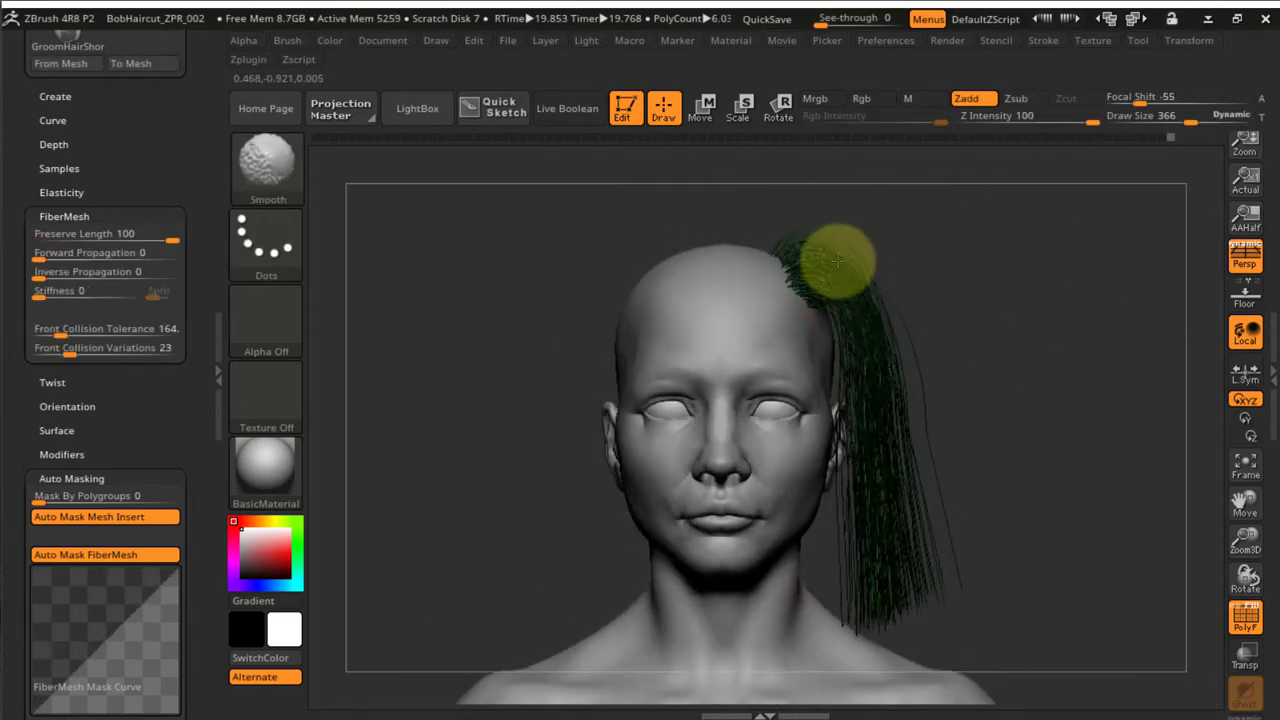
{"action": "left_click_drag", "start_coordinate": [831, 265], "coordinate": [885, 407], "text": "shift"}
{"action": "mouse_move", "coordinate": [885, 407]}
{"action": "right_mouse_down"}
{"action": "mouse_move", "coordinate": [905, 587]}
{"action": "mouse_move", "coordinate": [880, 480]}
{"action": "mouse_move", "coordinate": [877, 287]}
{"action": "mouse_move", "coordinate": [843, 437]}
{"action": "mouse_move", "coordinate": [785, 440]}
{"action": "right_mouse_up"}
{"action": "mouse_move", "coordinate": [911, 337]}
{"action": "left_mouse_down", "text": "shift"}
{"action": "mouse_move", "coordinate": [954, 511]}
{"action": "mouse_move", "coordinate": [1070, 508]}
{"action": "left_mouse_up", "text": "shift"}
{"action": "right_click_drag", "start_coordinate": [1070, 508], "coordinate": [1005, 298]}
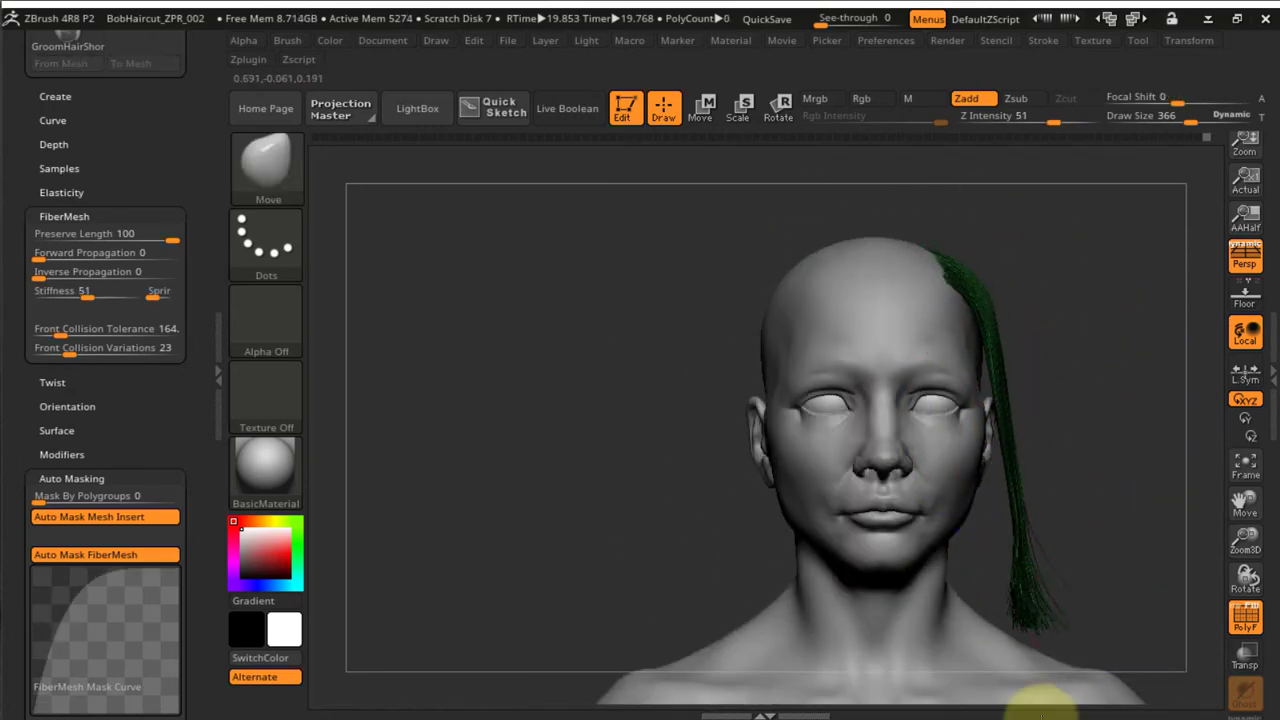
Set Front Collision Tolerance to about 14.9 and groom the dark green section closer to the side of the head
{"action": "right_click_drag", "start_coordinate": [1040, 705], "coordinate": [1137, 394]}
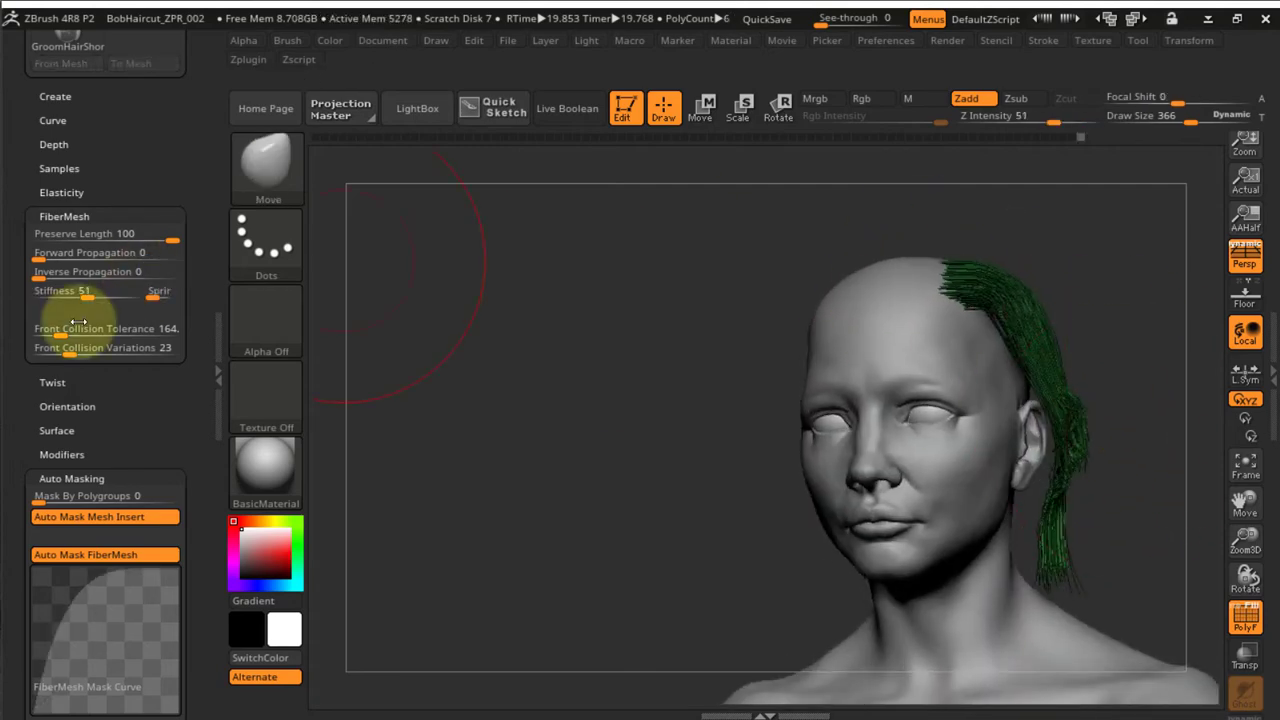
{"action": "left_click", "coordinate": [45, 329]}
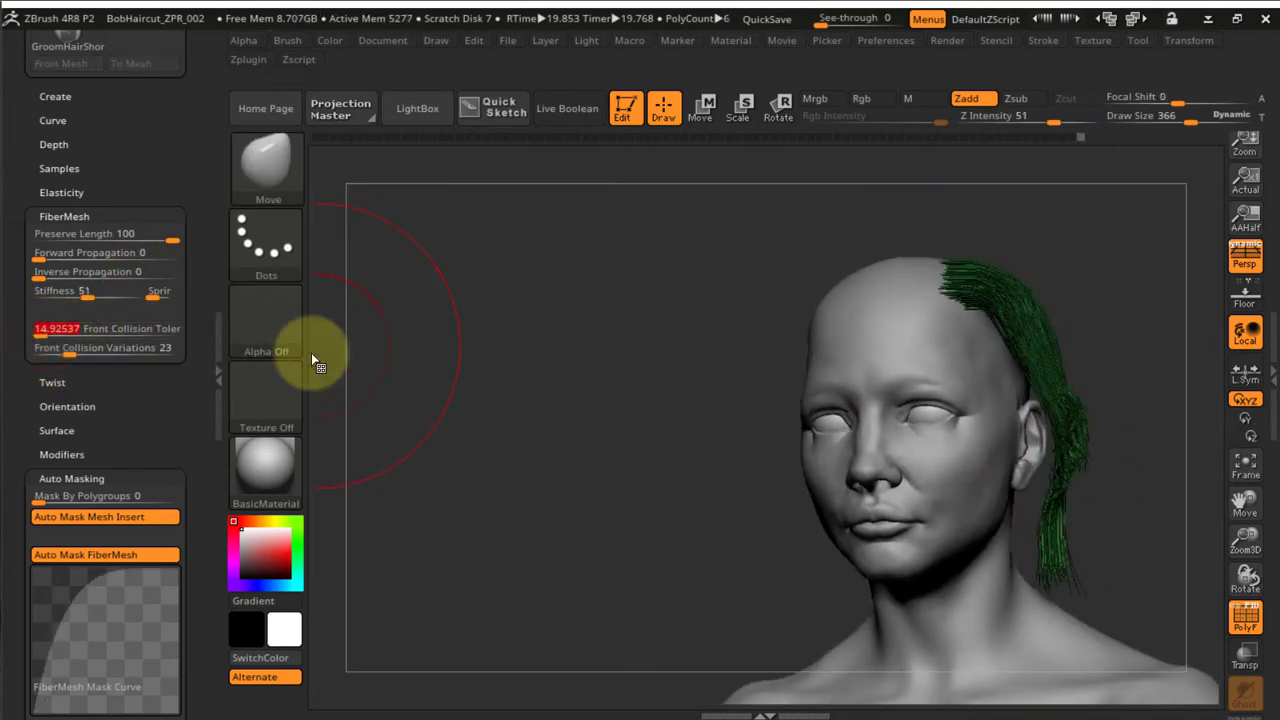
{"action": "right_click_drag", "start_coordinate": [986, 409], "coordinate": [787, 358]}
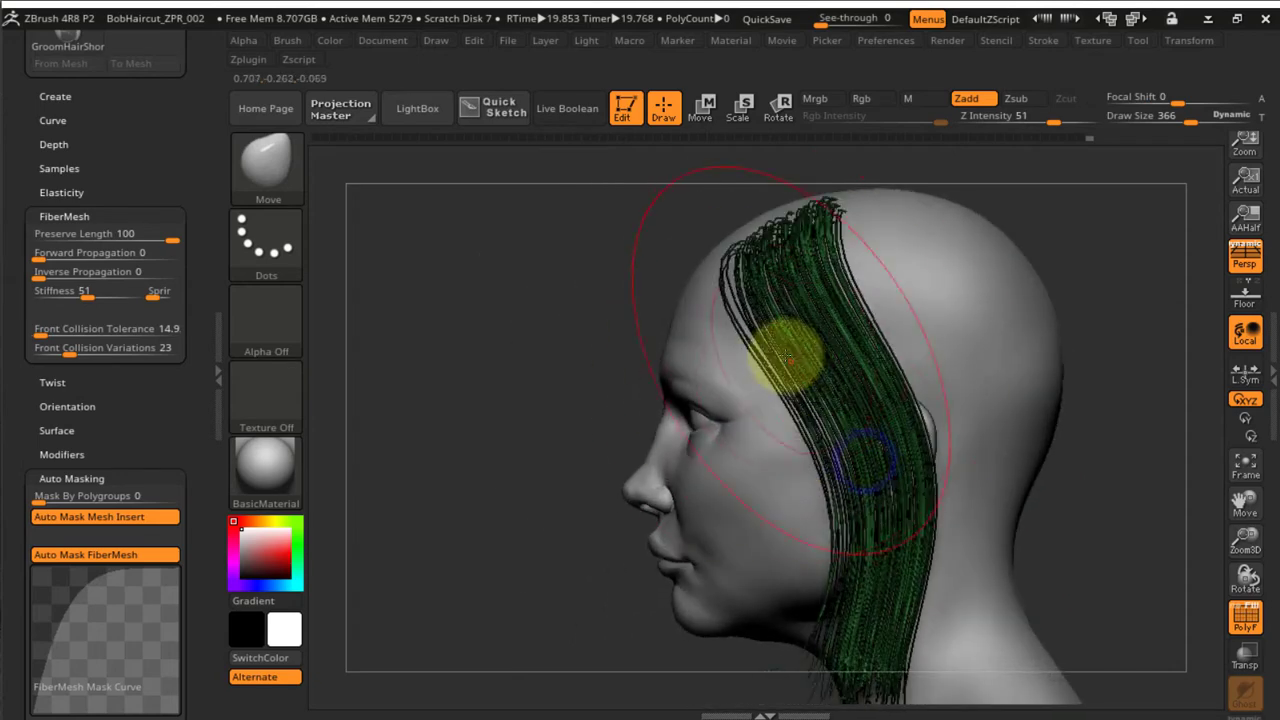
{"action": "mouse_move", "coordinate": [896, 459]}
{"action": "right_mouse_down"}
{"action": "mouse_move", "coordinate": [954, 470]}
{"action": "mouse_move", "coordinate": [871, 514]}
{"action": "mouse_move", "coordinate": [806, 329]}
{"action": "mouse_move", "coordinate": [794, 471]}
{"action": "mouse_move", "coordinate": [800, 420]}
{"action": "mouse_move", "coordinate": [929, 463]}
{"action": "mouse_move", "coordinate": [871, 443]}
{"action": "mouse_move", "coordinate": [822, 355]}
{"action": "right_mouse_up"}
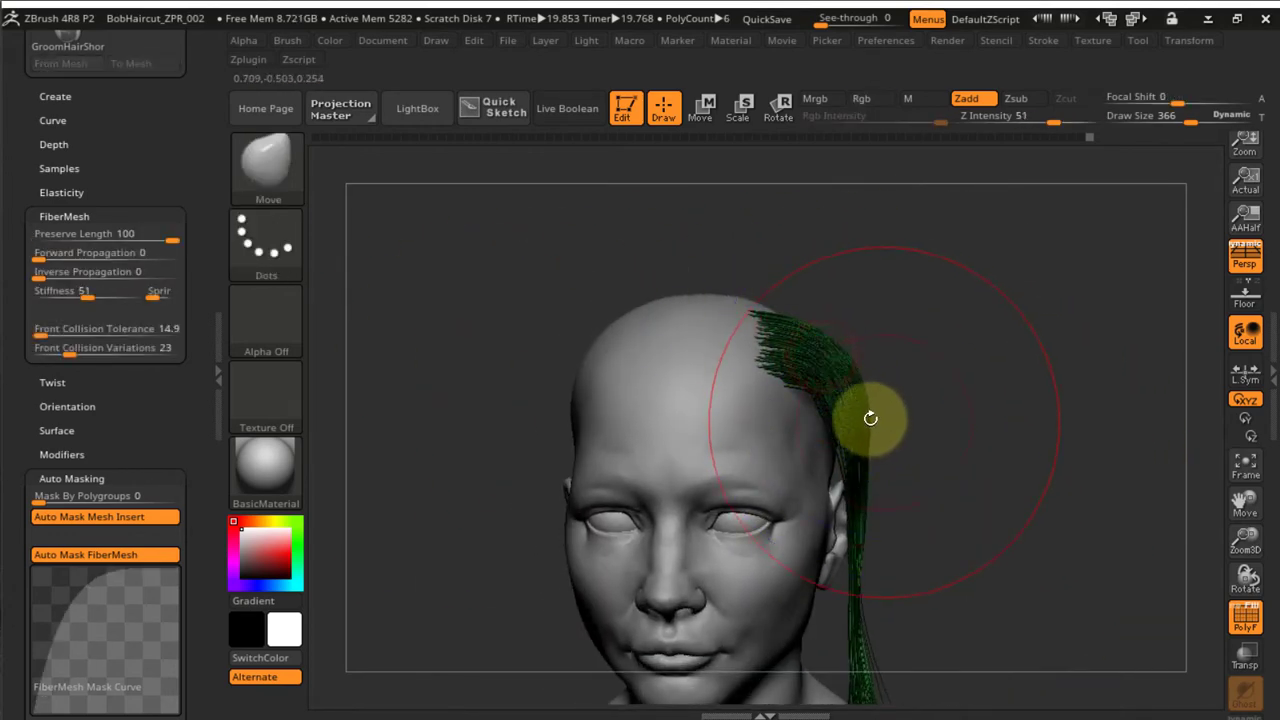
Isolate the yellow hair section at the side of the head and comb it back and down with the Move brush
{"action": "right_click_drag", "start_coordinate": [862, 411], "coordinate": [851, 486]}
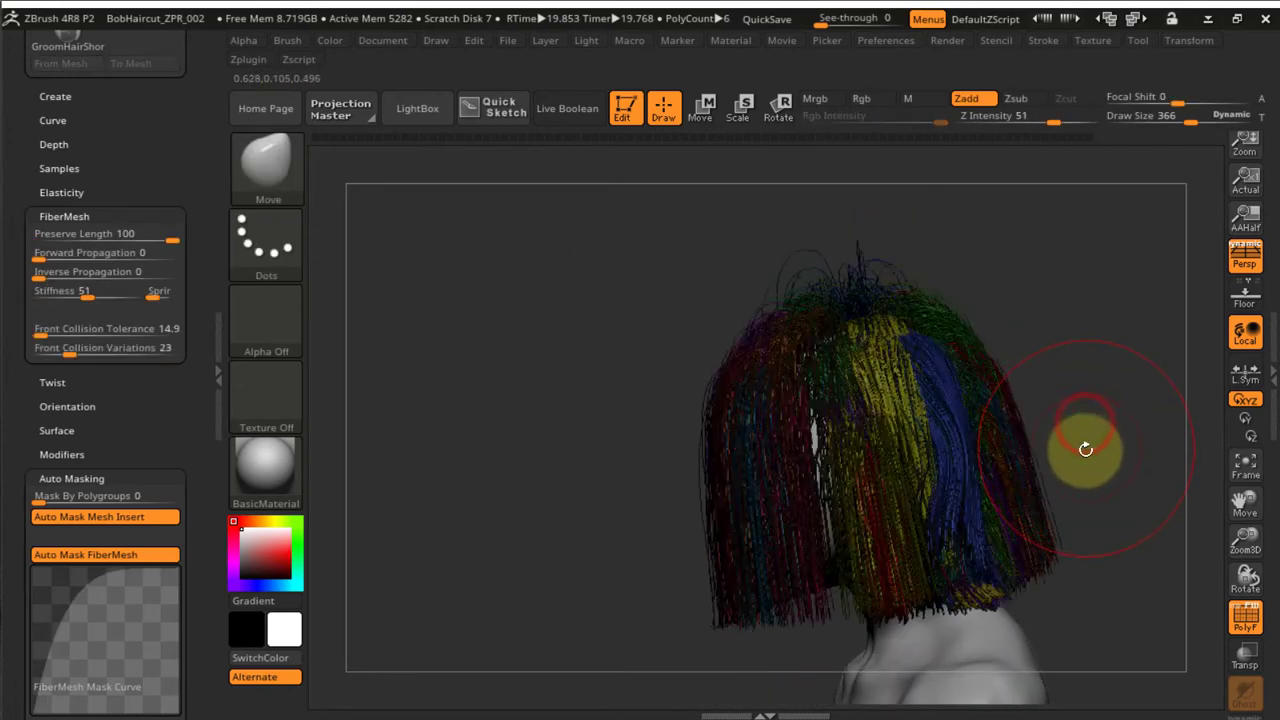
{"action": "mouse_move", "coordinate": [855, 425]}
{"action": "right_mouse_down"}
{"action": "mouse_move", "coordinate": [871, 434]}
{"action": "mouse_move", "coordinate": [803, 457]}
{"action": "mouse_move", "coordinate": [760, 443]}
{"action": "mouse_move", "coordinate": [850, 428]}
{"action": "right_mouse_up"}
{"action": "right_click_drag", "start_coordinate": [886, 489], "coordinate": [902, 580], "text": "ctrl"}
{"action": "left_click", "coordinate": [869, 460], "text": "ctrl+shift"}
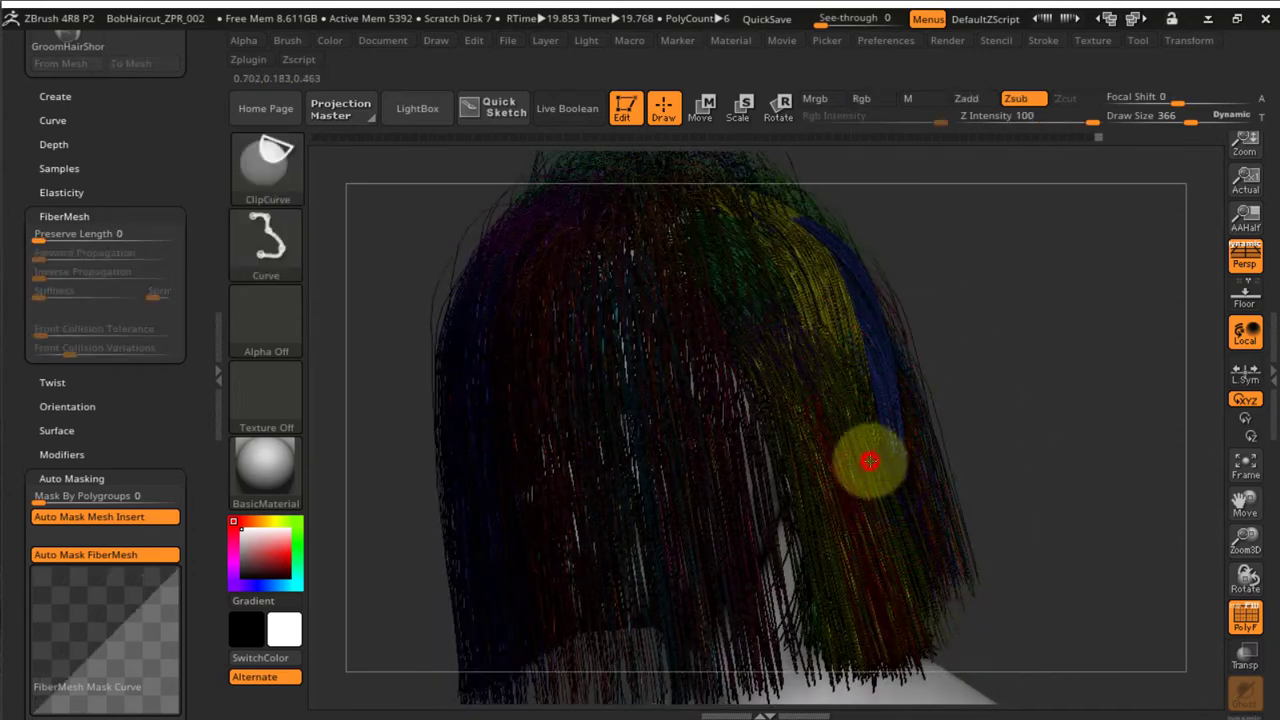
{"action": "right_click_drag", "start_coordinate": [945, 397], "coordinate": [1057, 371]}
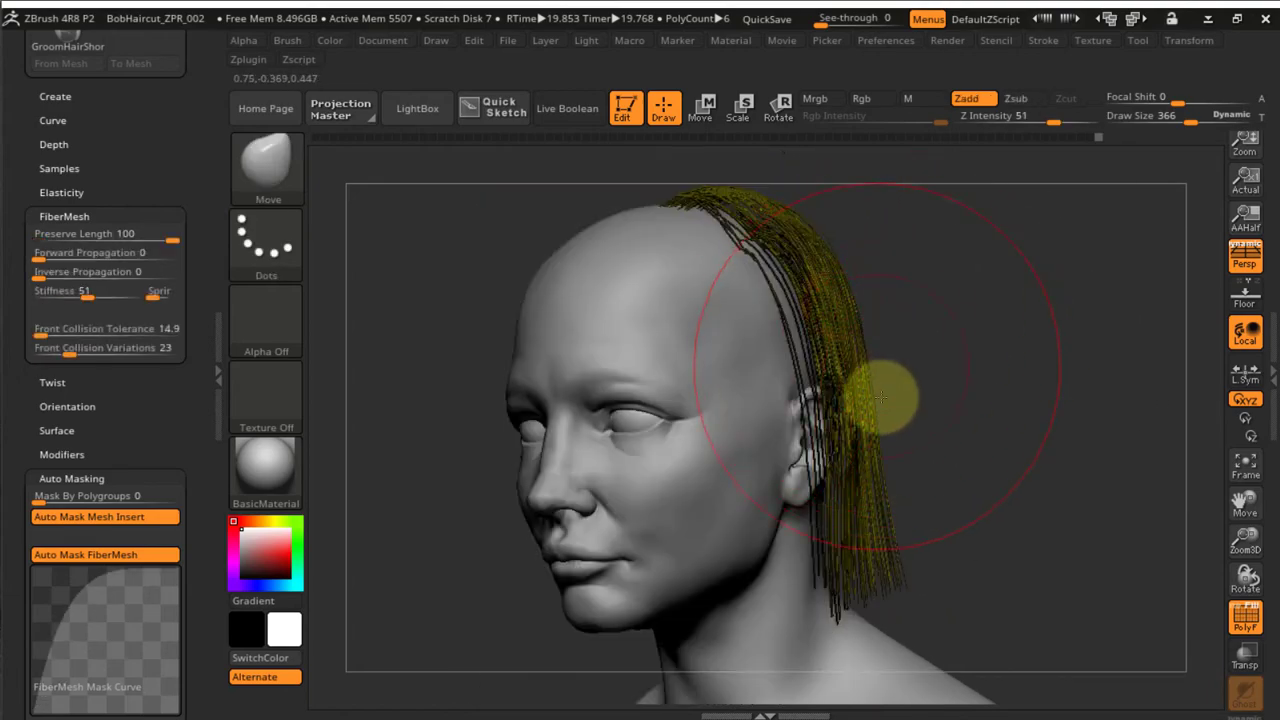
{"action": "mouse_move", "coordinate": [886, 391]}
{"action": "right_mouse_down"}
{"action": "mouse_move", "coordinate": [971, 400]}
{"action": "mouse_move", "coordinate": [810, 409]}
{"action": "mouse_move", "coordinate": [820, 288]}
{"action": "right_mouse_up"}
{"action": "right_click_drag", "start_coordinate": [939, 498], "coordinate": [1043, 403]}
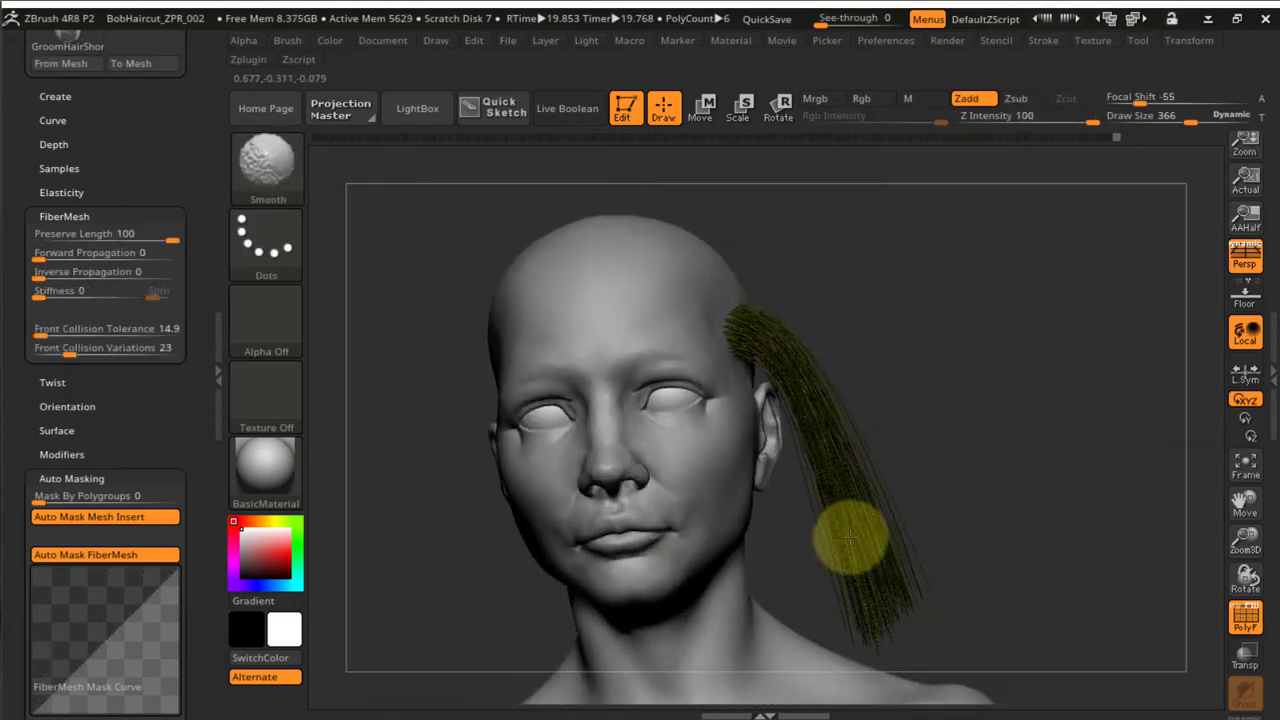
Shape the yellow hair section above the ear so it curves down behind the ear, and smooth its lower ends
{"action": "mouse_move", "coordinate": [846, 537]}
{"action": "right_mouse_down"}
{"action": "mouse_move", "coordinate": [791, 494]}
{"action": "mouse_move", "coordinate": [973, 532]}
{"action": "mouse_move", "coordinate": [897, 371]}
{"action": "mouse_move", "coordinate": [908, 414]}
{"action": "mouse_move", "coordinate": [898, 403]}
{"action": "right_mouse_up"}
{"action": "mouse_move", "coordinate": [932, 363]}
{"action": "right_mouse_down"}
{"action": "mouse_move", "coordinate": [971, 531]}
{"action": "mouse_move", "coordinate": [1000, 400]}
{"action": "right_mouse_up"}
{"action": "key", "text": "s"}
{"action": "left_click_drag", "start_coordinate": [1026, 380], "coordinate": [1040, 410]}
{"action": "mouse_move", "coordinate": [1040, 410]}
{"action": "right_mouse_down"}
{"action": "mouse_move", "coordinate": [1055, 435]}
{"action": "mouse_move", "coordinate": [1014, 467]}
{"action": "right_mouse_up"}
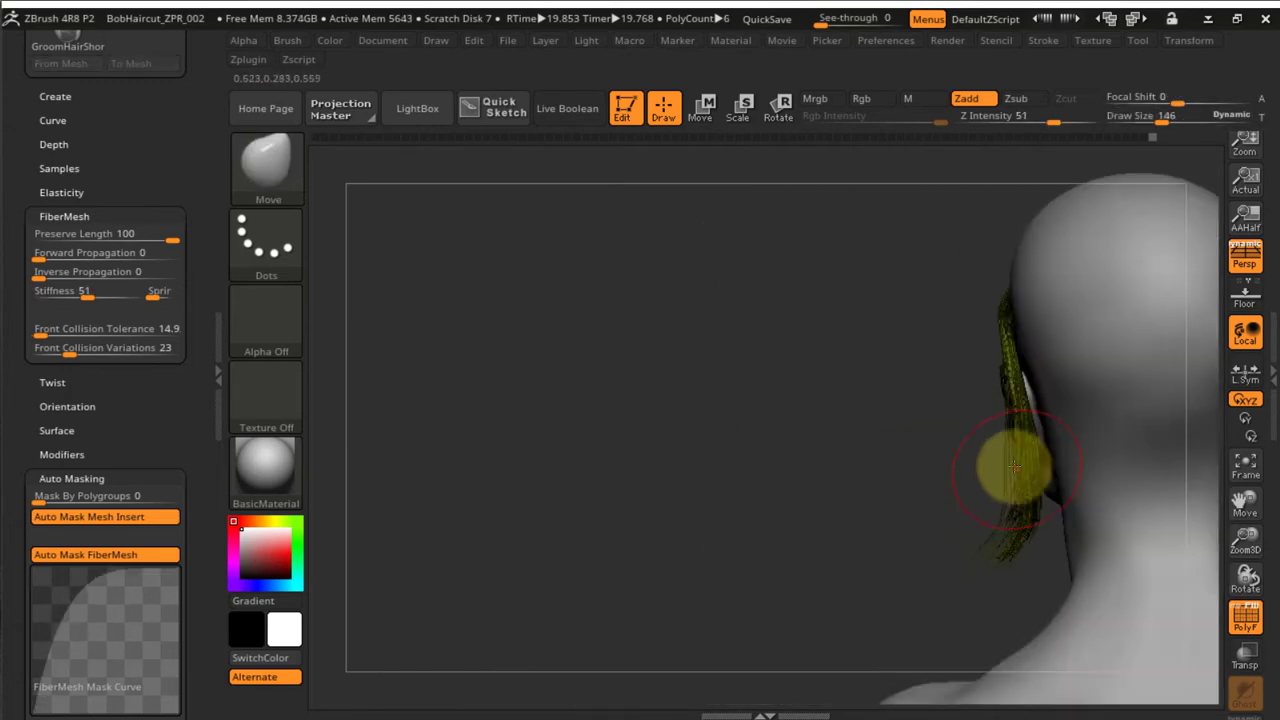
{"action": "mouse_move", "coordinate": [1049, 413]}
{"action": "right_mouse_down"}
{"action": "mouse_move", "coordinate": [1051, 361]}
{"action": "mouse_move", "coordinate": [1051, 406]}
{"action": "right_mouse_up"}
{"action": "key", "text": "s"}
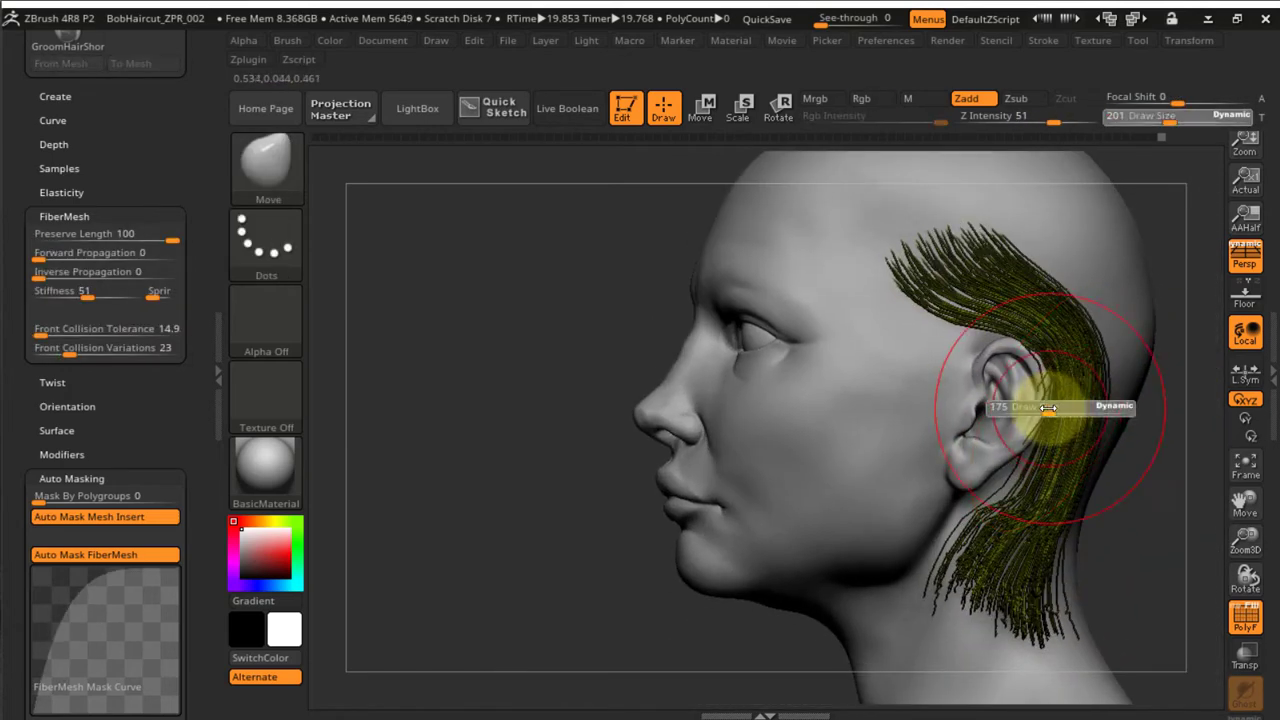
{"action": "left_click_drag", "start_coordinate": [1051, 406], "coordinate": [1038, 406]}
{"action": "mouse_move", "coordinate": [1038, 406]}
{"action": "left_mouse_down", "text": "shift"}
{"action": "mouse_move", "coordinate": [1034, 375]}
{"action": "mouse_move", "coordinate": [1028, 520]}
{"action": "left_mouse_up", "text": "shift"}
Isolate the dark red hair section in front of the ear and smooth its fibers with a brush size of about 297
{"action": "left_click", "coordinate": [600, 326], "text": "ctrl+shift"}
{"action": "mouse_move", "coordinate": [742, 217]}
{"action": "right_mouse_down"}
{"action": "mouse_move", "coordinate": [617, 423]}
{"action": "mouse_move", "coordinate": [750, 497]}
{"action": "mouse_move", "coordinate": [712, 340]}
{"action": "right_mouse_up"}
{"action": "left_click", "coordinate": [617, 423], "text": "ctrl+shift"}
{"action": "key", "text": "s"}
{"action": "left_click_drag", "start_coordinate": [712, 340], "coordinate": [740, 340]}
{"action": "mouse_move", "coordinate": [740, 340]}
{"action": "left_mouse_down", "text": "shift"}
{"action": "mouse_move", "coordinate": [720, 349]}
{"action": "mouse_move", "coordinate": [746, 529]}
{"action": "left_mouse_up", "text": "shift"}
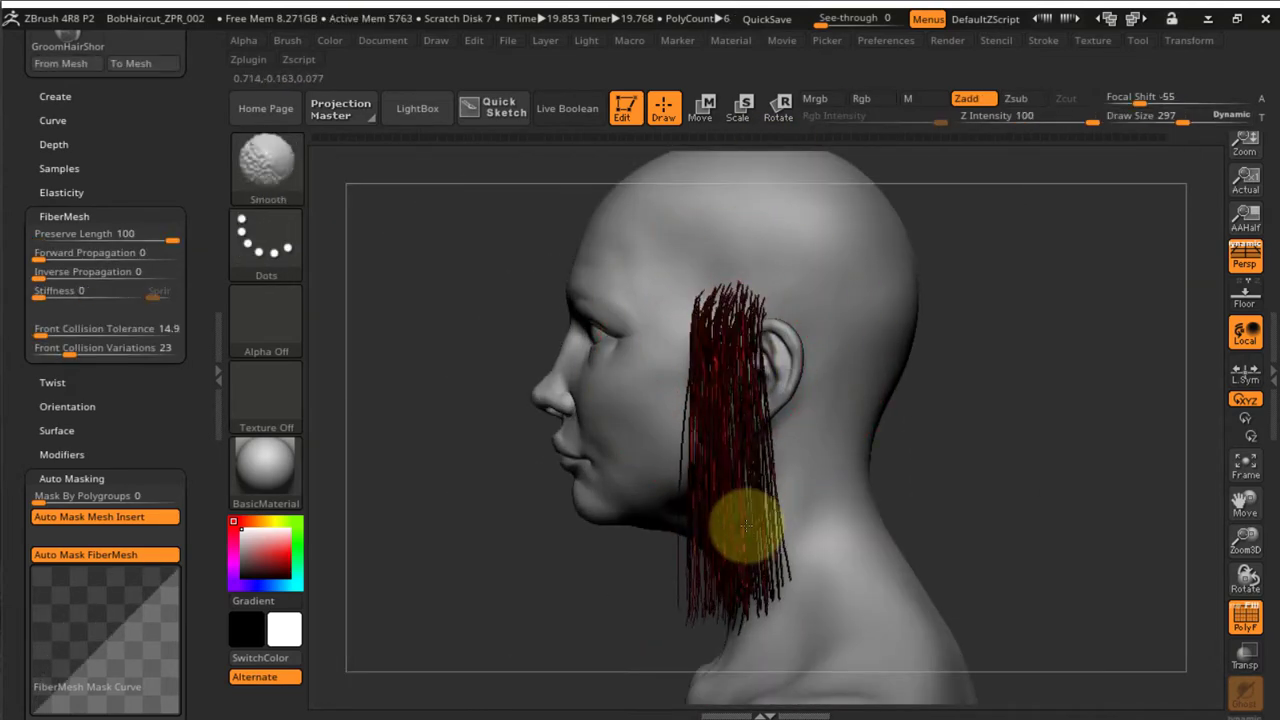
Comb the dark red hair section back over the ear and down behind it with the Move brush
{"action": "right_click_drag", "start_coordinate": [746, 529], "coordinate": [671, 476]}
{"action": "mouse_move", "coordinate": [750, 530]}
{"action": "left_mouse_down"}
{"action": "mouse_move", "coordinate": [680, 571]}
{"action": "mouse_move", "coordinate": [700, 600]}
{"action": "left_mouse_up"}
{"action": "right_click_drag", "start_coordinate": [930, 430], "coordinate": [914, 393]}
{"action": "key", "text": "9"}
{"action": "left_click_drag", "start_coordinate": [886, 399], "coordinate": [740, 398]}
{"action": "key", "text": "s"}
{"action": "left_click_drag", "start_coordinate": [802, 381], "coordinate": [786, 381]}
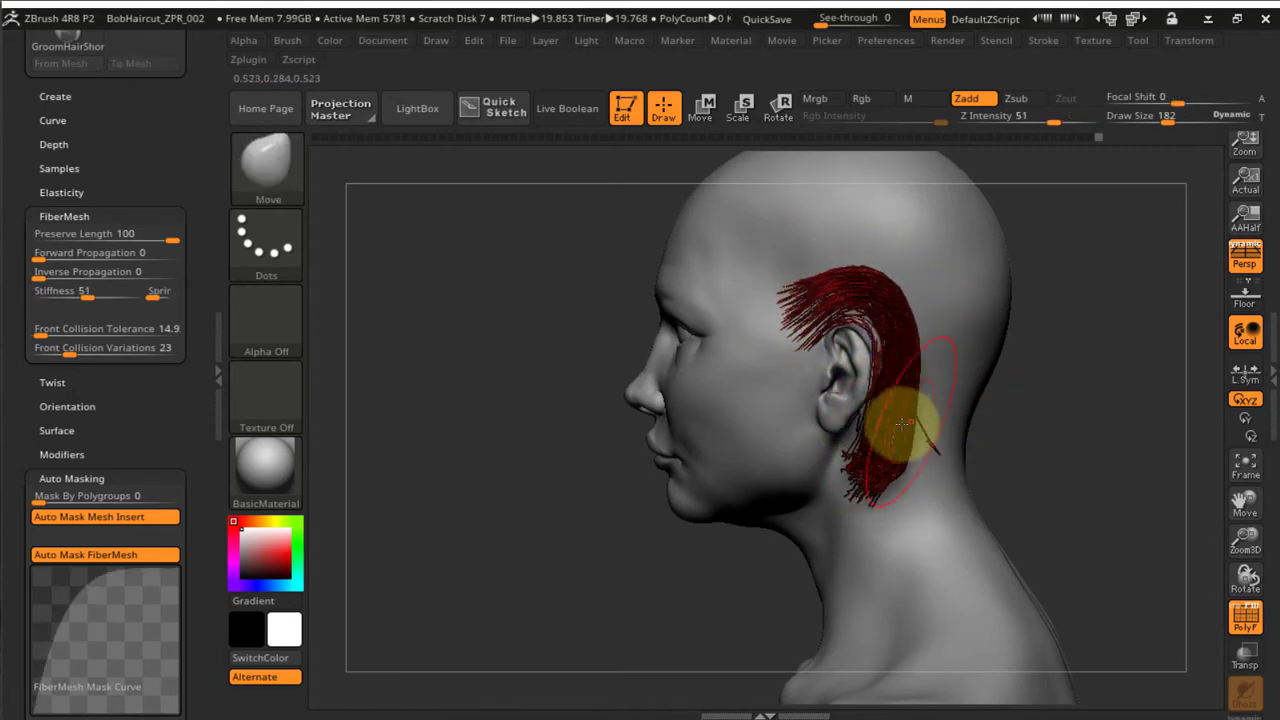
Smooth the stray fibers of the red hair section behind the ear and undo the last smoothing stroke
{"action": "right_click_drag", "start_coordinate": [902, 425], "coordinate": [1006, 348]}
{"action": "right_click_drag", "start_coordinate": [954, 420], "coordinate": [900, 430]}
{"action": "left_click_drag", "start_coordinate": [1000, 430], "coordinate": [991, 443], "text": "shift"}
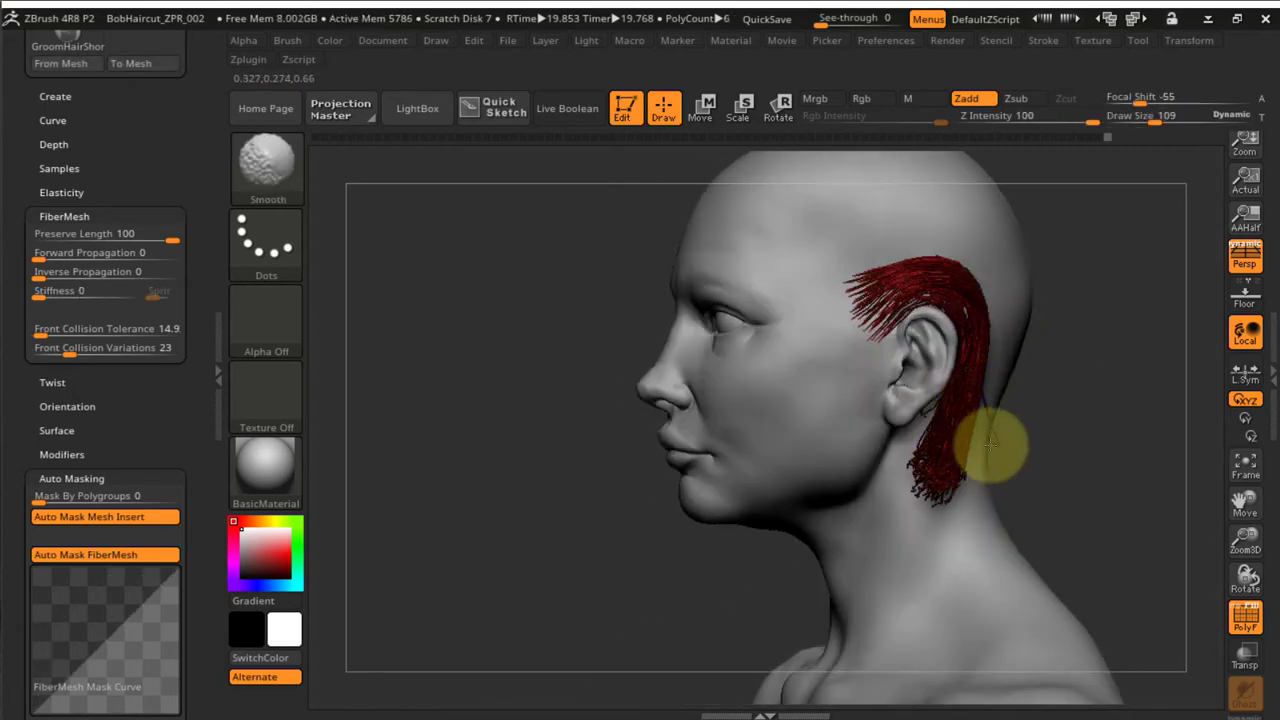
{"action": "right_click_drag", "start_coordinate": [991, 443], "coordinate": [1020, 500], "text": "ctrl"}
{"action": "left_click_drag", "start_coordinate": [1020, 417], "coordinate": [1035, 440], "text": "shift"}
{"action": "right_click_drag", "start_coordinate": [1035, 440], "coordinate": [1033, 353]}
{"action": "right_click", "coordinate": [1028, 414]}
{"action": "mouse_move", "coordinate": [1033, 353]}
{"action": "left_mouse_down", "text": "shift"}
{"action": "mouse_move", "coordinate": [1028, 414]}
{"action": "mouse_move", "coordinate": [1063, 409]}
{"action": "left_mouse_up", "text": "shift"}
{"action": "key", "text": "ctrl+z"}
Set the front collision tolerance to 0 and comb the red fibers into a smooth lock behind the ear
{"action": "left_click", "coordinate": [58, 330]}
{"action": "type", "text": "0"}
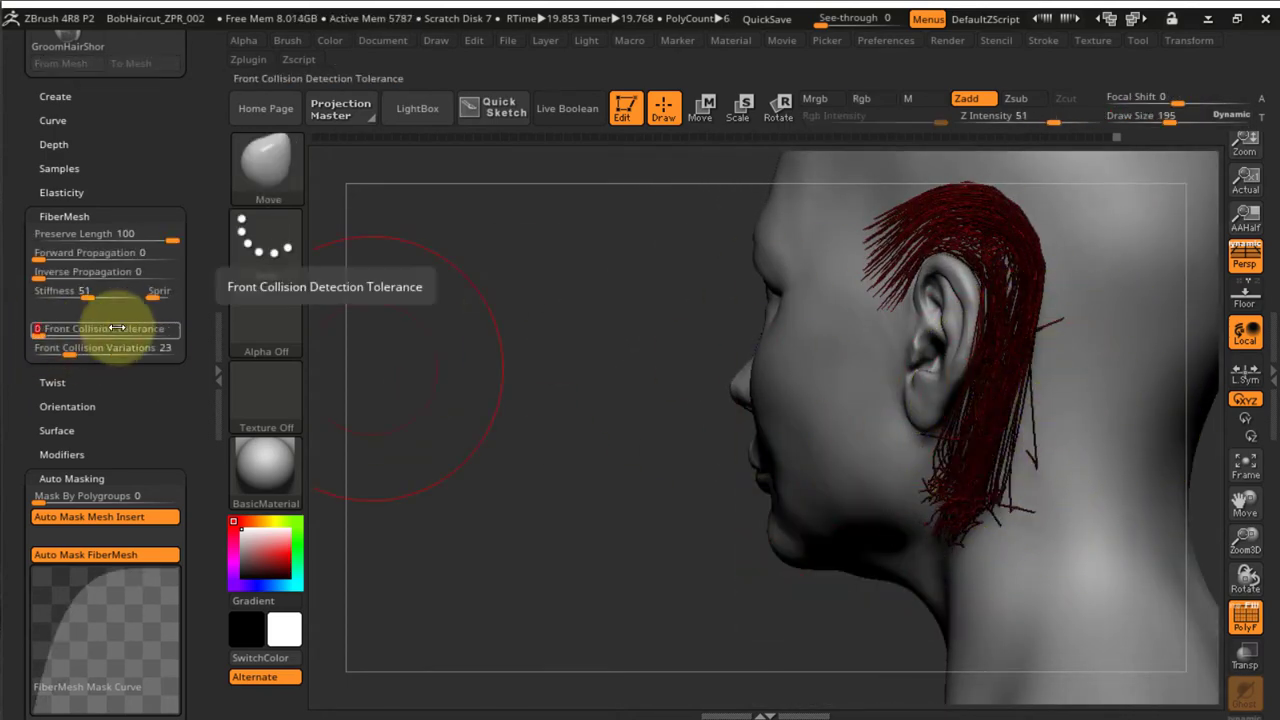
{"action": "key", "text": "s"}
{"action": "mouse_move", "coordinate": [1037, 337]}
{"action": "left_mouse_down", "text": "shift"}
{"action": "mouse_move", "coordinate": [1057, 346]}
{"action": "mouse_move", "coordinate": [1041, 348]}
{"action": "left_mouse_up", "text": "shift"}
{"action": "mouse_move", "coordinate": [1068, 325]}
{"action": "left_mouse_down", "text": "shift"}
{"action": "mouse_move", "coordinate": [1042, 278]}
{"action": "mouse_move", "coordinate": [1110, 314]}
{"action": "left_mouse_up", "text": "shift"}
{"action": "mouse_move", "coordinate": [1110, 314]}
{"action": "right_mouse_down"}
{"action": "mouse_move", "coordinate": [1051, 291]}
{"action": "mouse_move", "coordinate": [914, 329]}
{"action": "mouse_move", "coordinate": [930, 302]}
{"action": "right_mouse_up"}
{"action": "key", "text": "s"}
{"action": "mouse_move", "coordinate": [932, 300]}
{"action": "left_mouse_down"}
{"action": "mouse_move", "coordinate": [960, 300]}
{"action": "mouse_move", "coordinate": [1032, 358]}
{"action": "mouse_move", "coordinate": [917, 477]}
{"action": "left_mouse_up"}
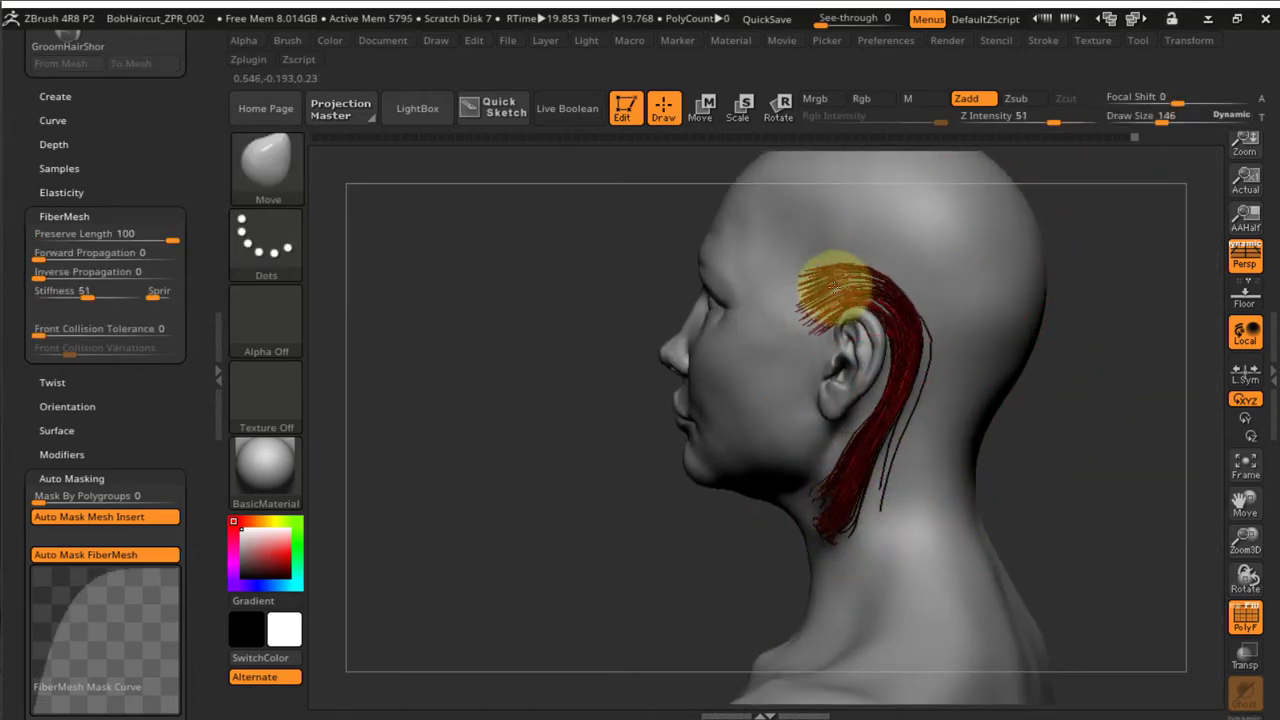
Isolate the purple front hair section and sweep it off the face to the side of the head with the Move brush
{"action": "right_click_drag", "start_coordinate": [1093, 300], "coordinate": [857, 286]}
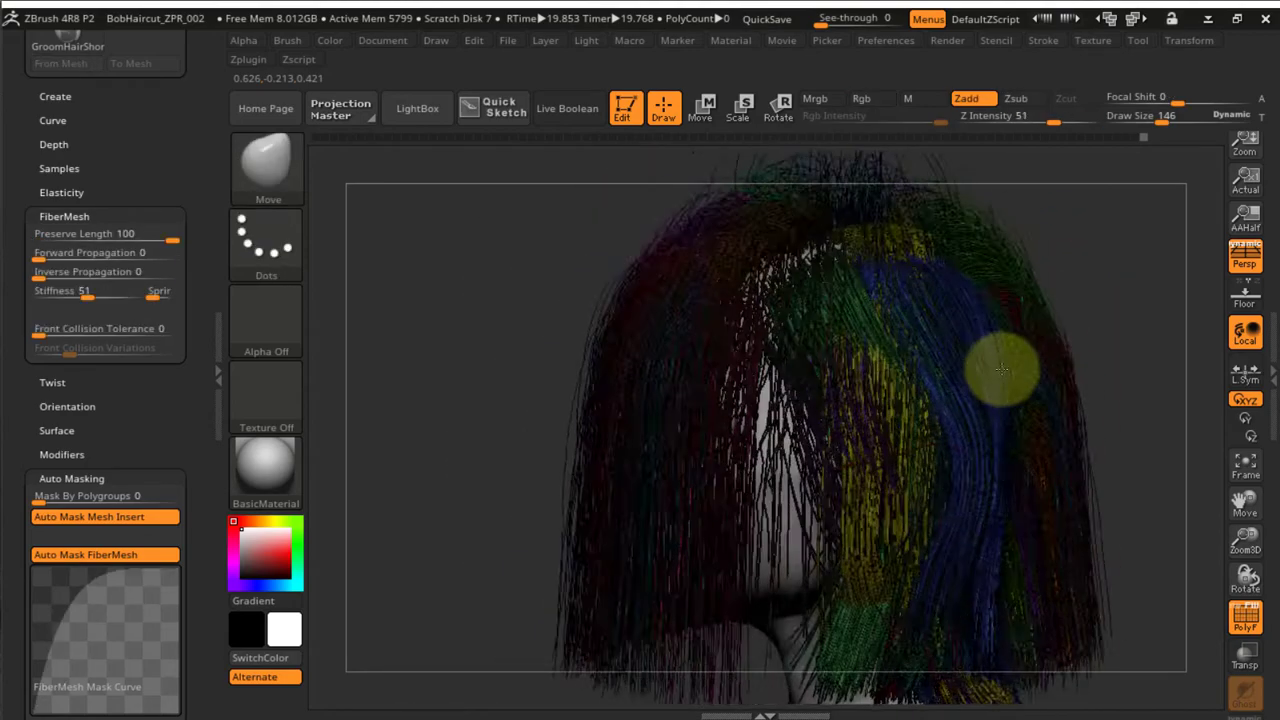
{"action": "right_click_drag", "start_coordinate": [920, 366], "coordinate": [806, 367]}
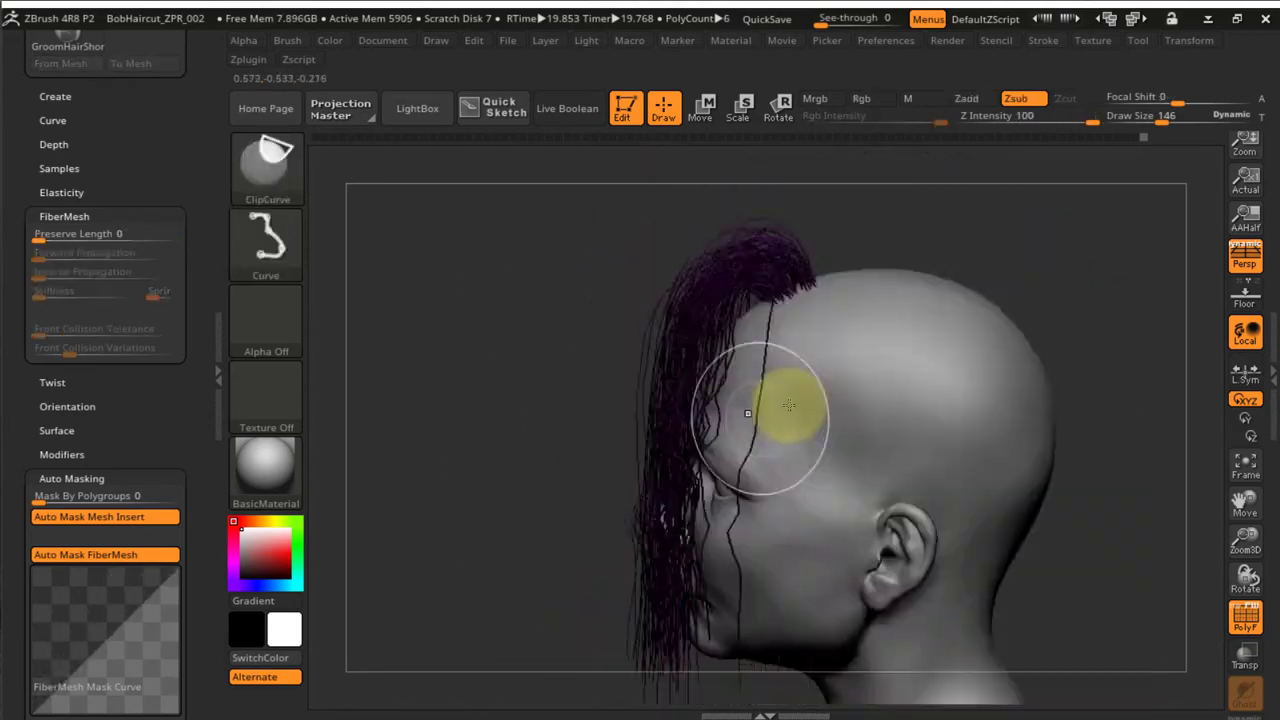
{"action": "mouse_move", "coordinate": [771, 400]}
{"action": "right_mouse_down"}
{"action": "mouse_move", "coordinate": [837, 371]}
{"action": "mouse_move", "coordinate": [900, 300]}
{"action": "mouse_move", "coordinate": [774, 318]}
{"action": "right_mouse_up"}
{"action": "key", "text": "b"}
{"action": "left_click", "coordinate": [871, 314]}
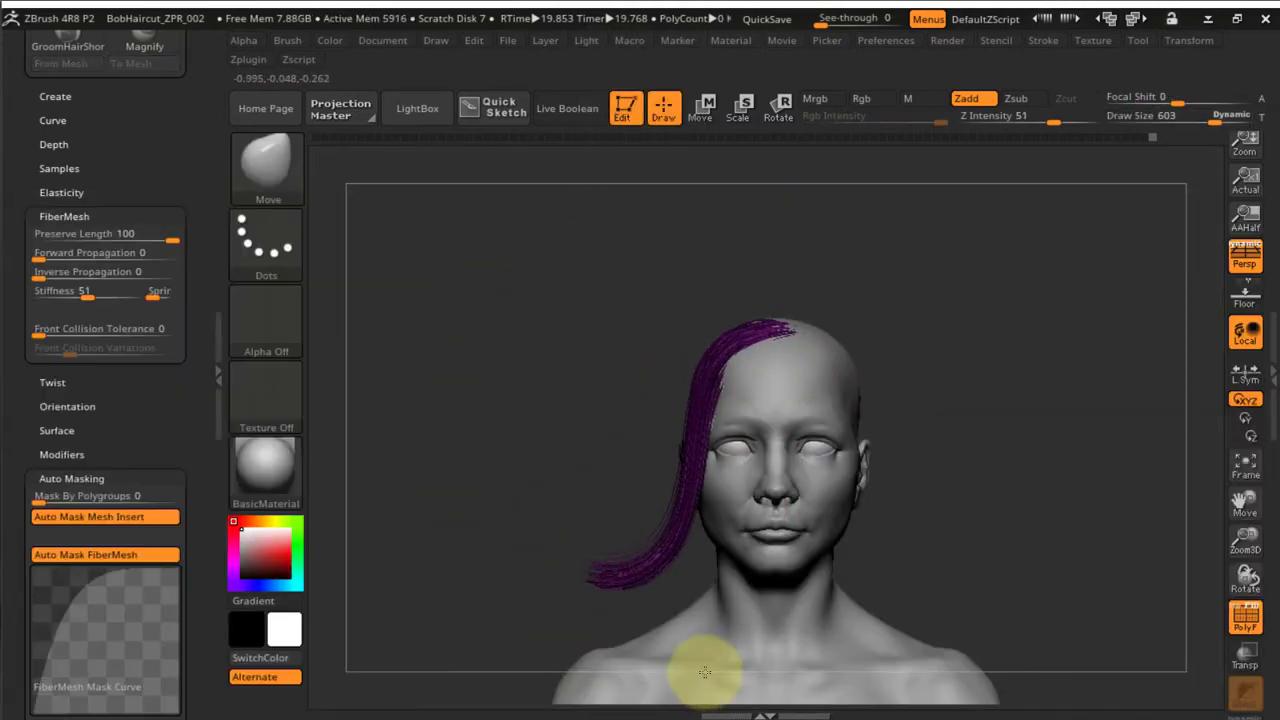
{"action": "right_click_drag", "start_coordinate": [709, 663], "coordinate": [800, 371]}
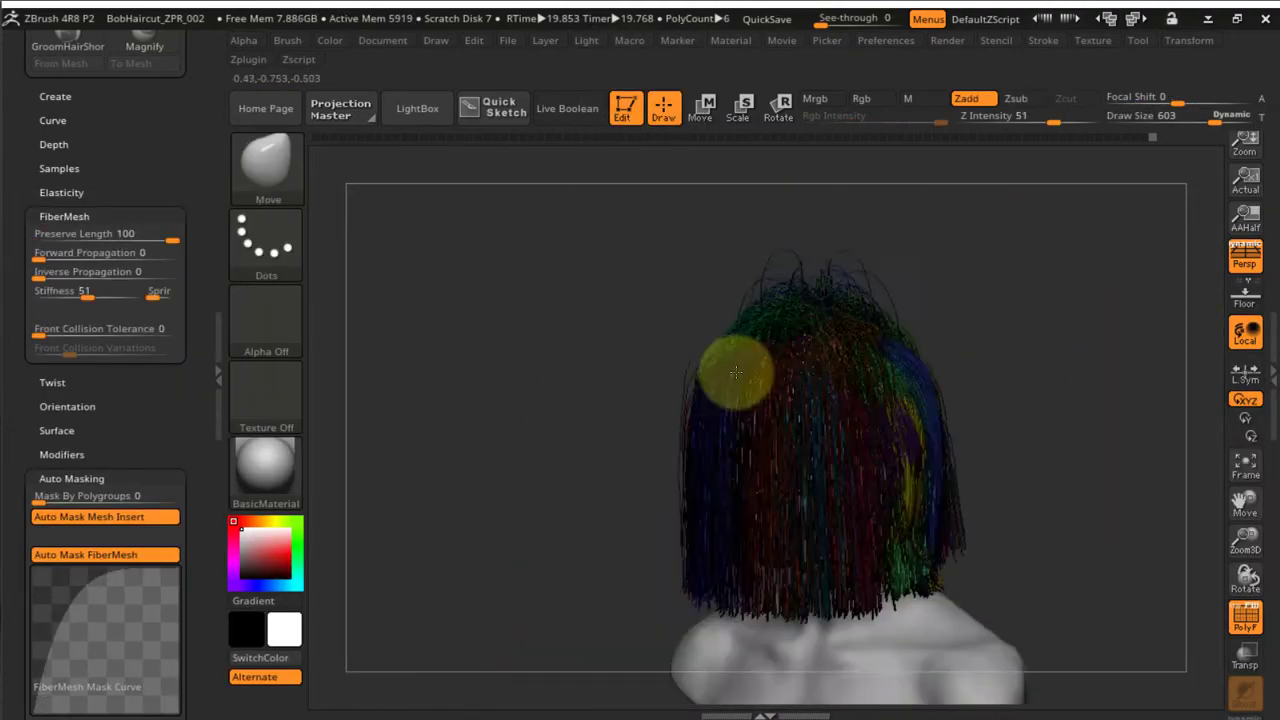
Isolate the green hair section on top and drape it over the side of the head with the GroomHairToss and Move brushes
{"action": "right_click_drag", "start_coordinate": [734, 366], "coordinate": [775, 352]}
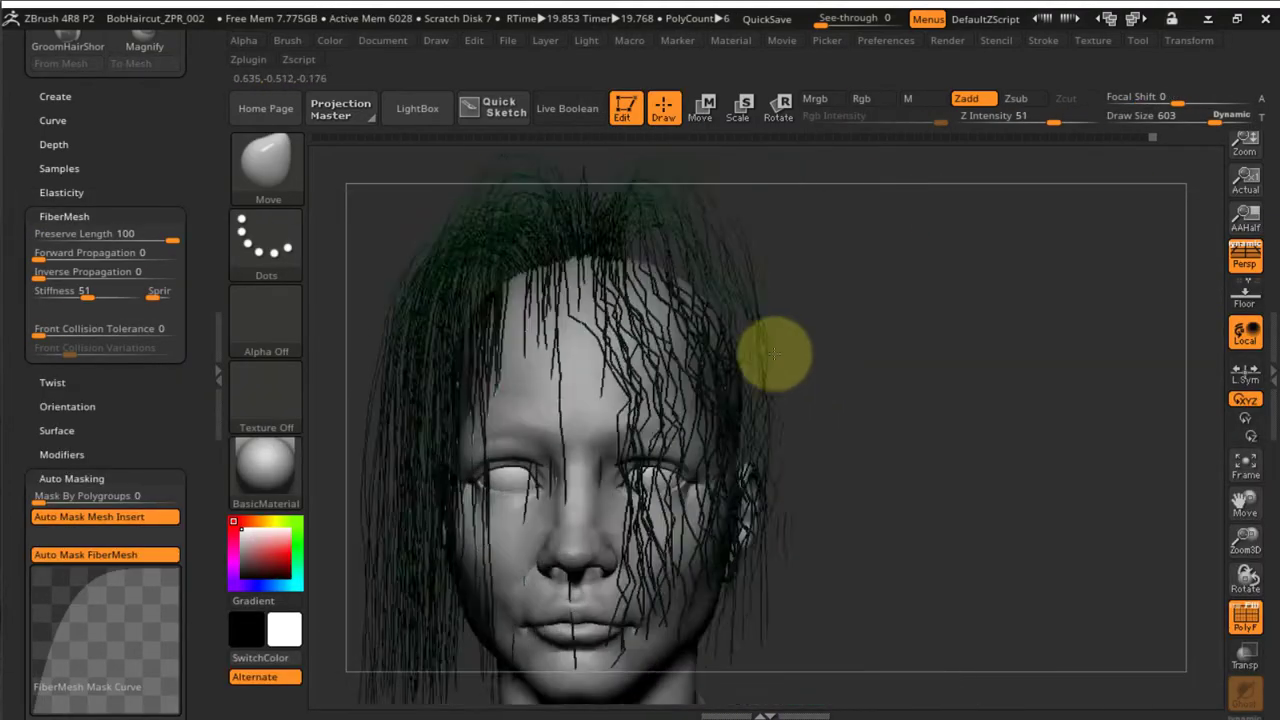
{"action": "key", "text": "b"}
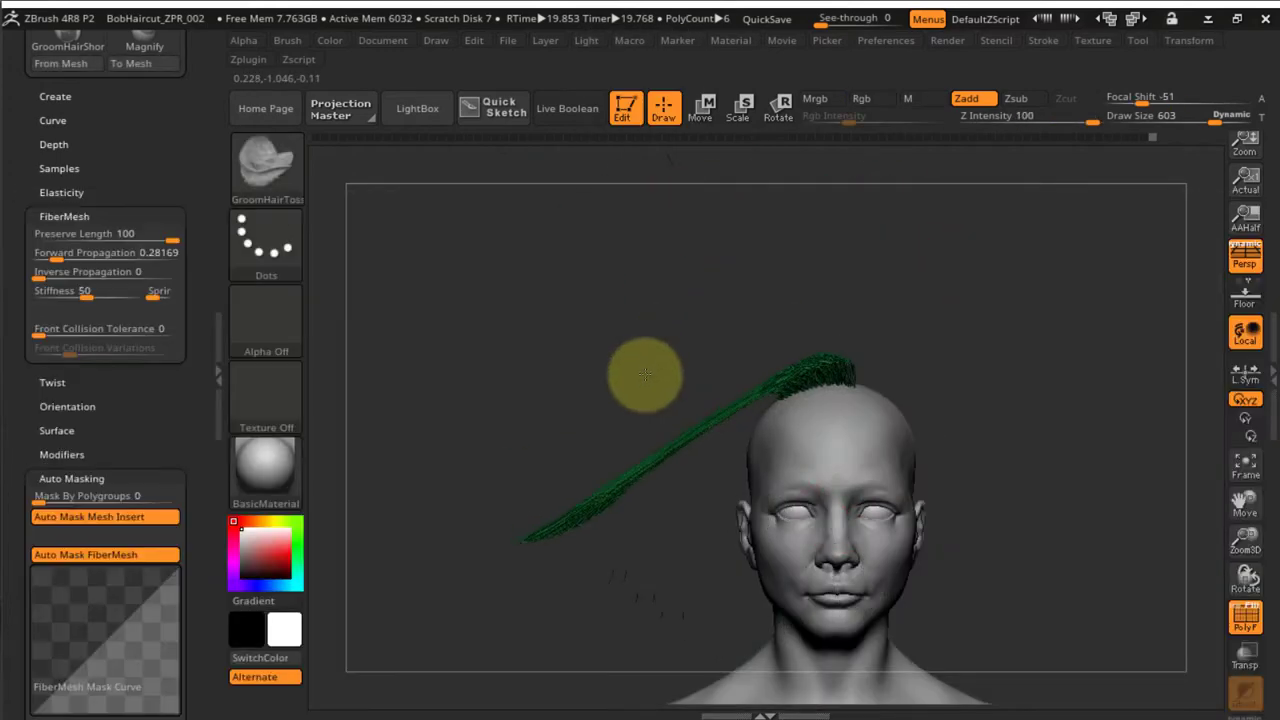
{"action": "left_click_drag", "start_coordinate": [643, 371], "coordinate": [737, 380]}
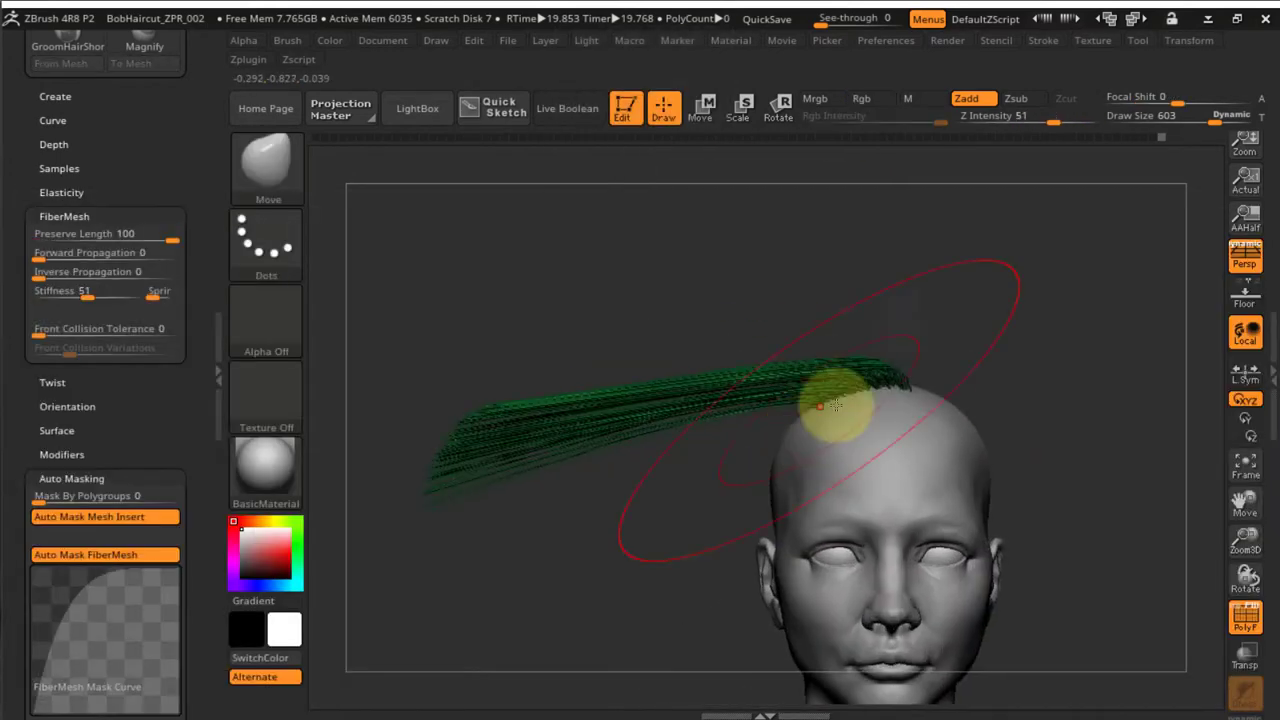
{"action": "right_click_drag", "start_coordinate": [835, 404], "coordinate": [733, 441]}
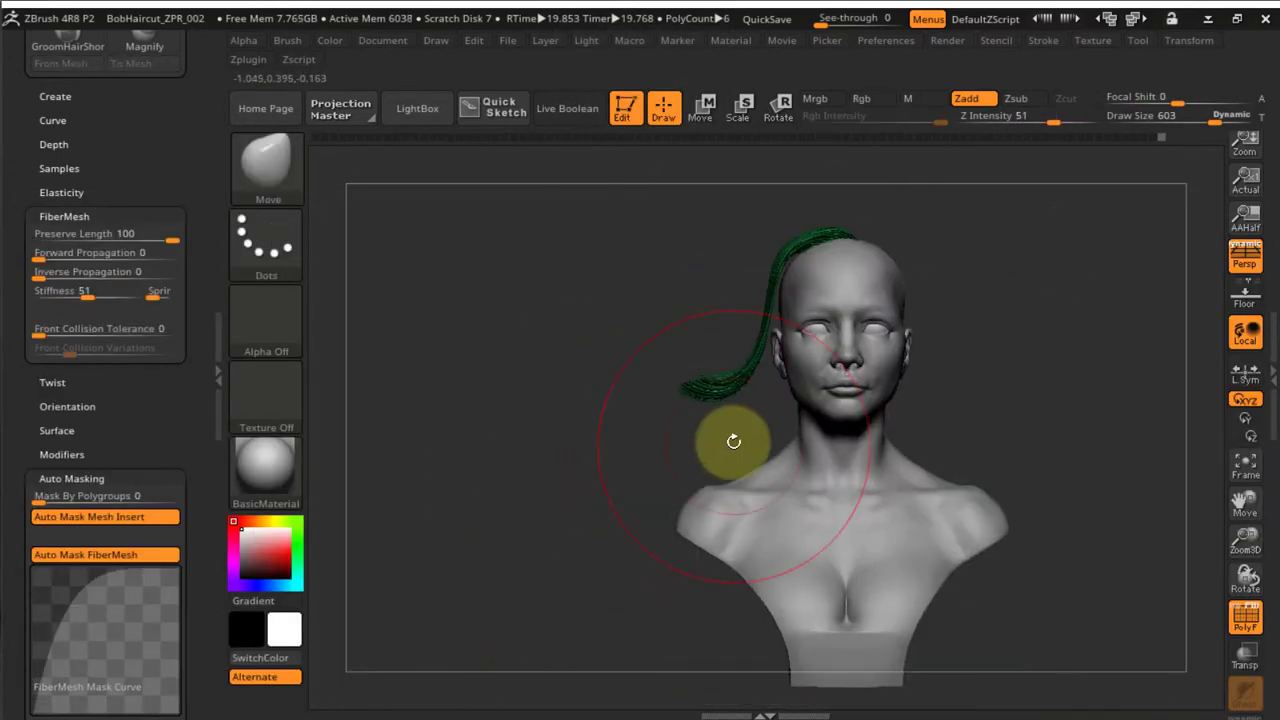
Isolate the brown hair section above the forehead and comb it off the face, down over the side of the head
{"action": "right_click_drag", "start_coordinate": [814, 357], "coordinate": [1063, 337]}
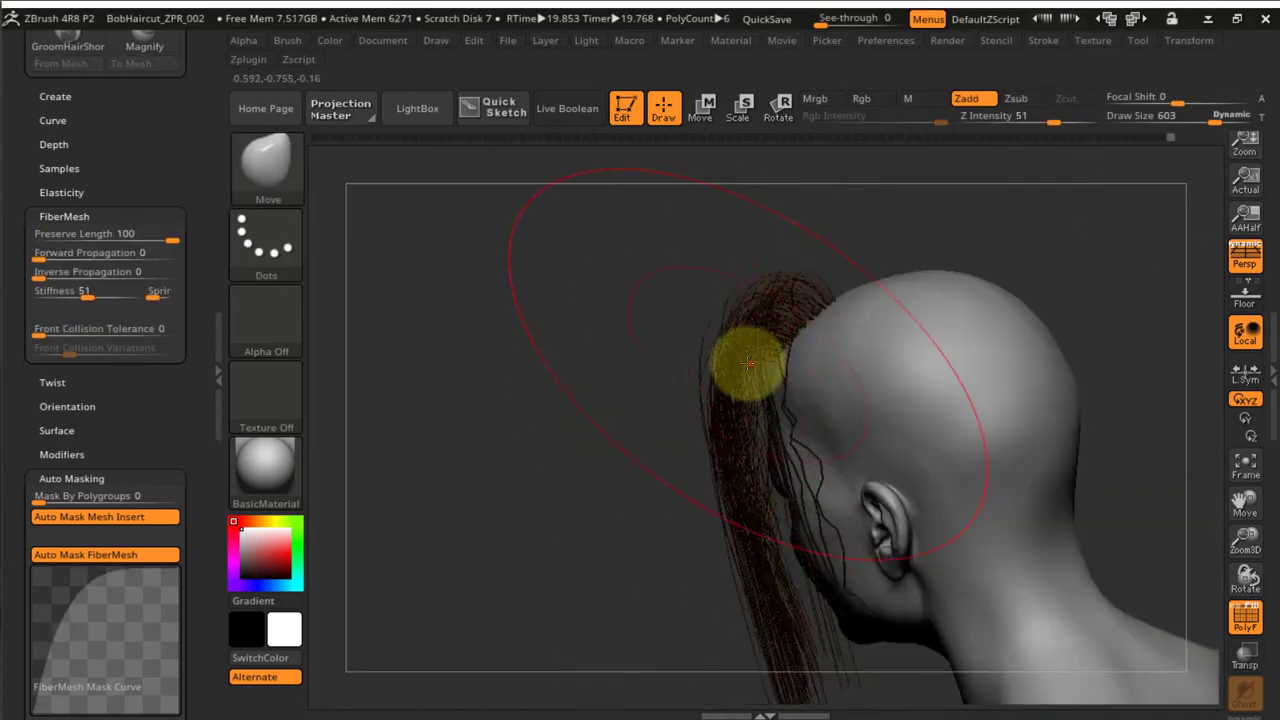
{"action": "right_click_drag", "start_coordinate": [746, 366], "coordinate": [834, 315]}
{"action": "key", "text": "b"}
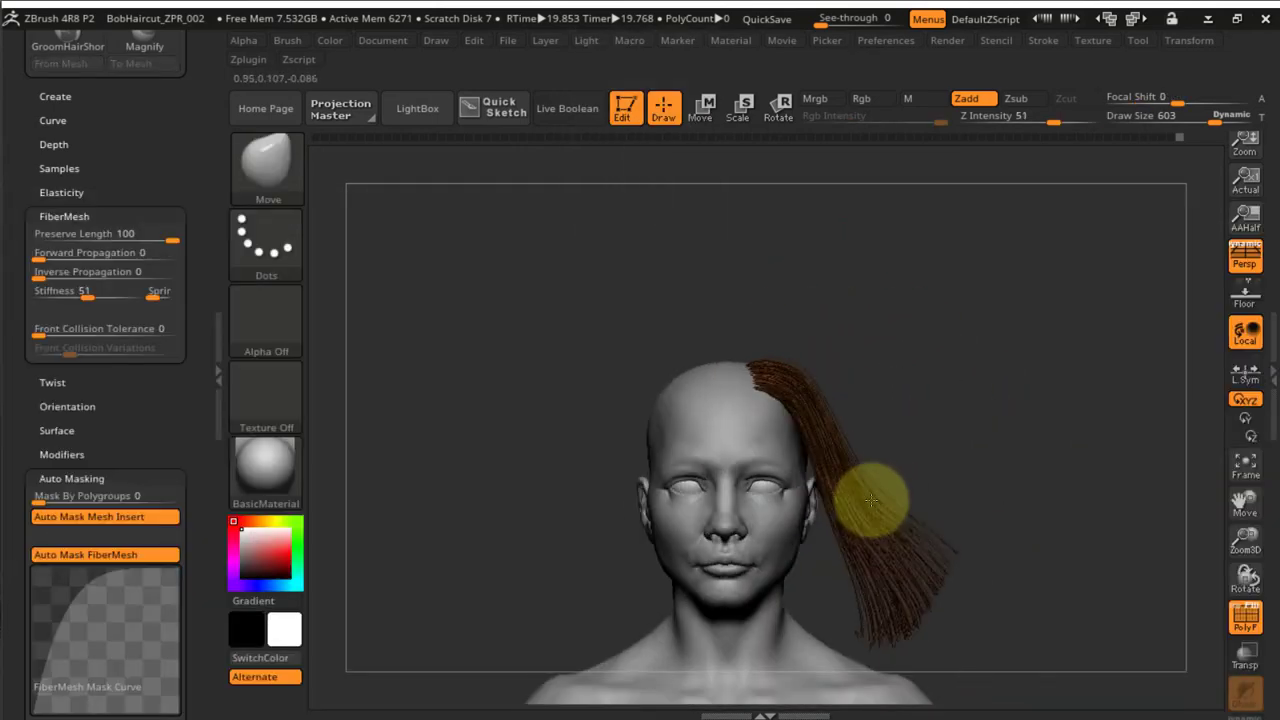
{"action": "right_click_drag", "start_coordinate": [851, 553], "coordinate": [957, 510]}
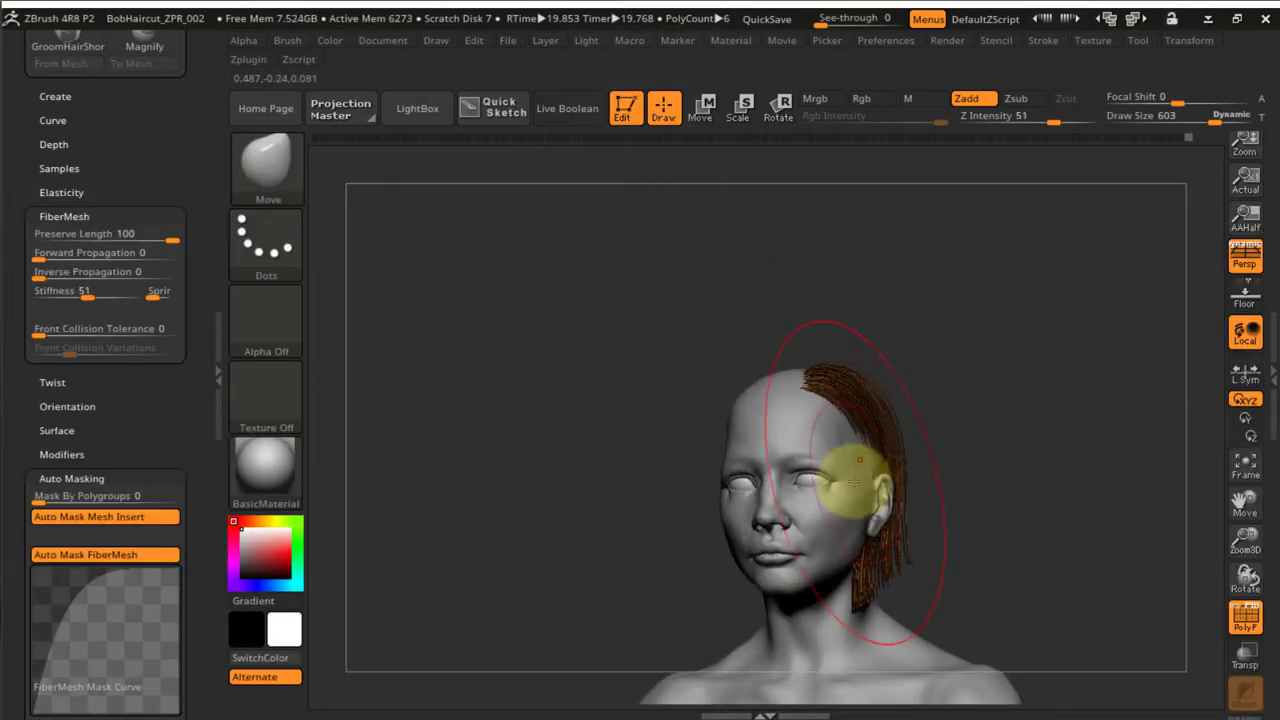
{"action": "mouse_move", "coordinate": [857, 471]}
{"action": "right_mouse_down"}
{"action": "mouse_move", "coordinate": [886, 523]}
{"action": "mouse_move", "coordinate": [977, 534]}
{"action": "mouse_move", "coordinate": [925, 497]}
{"action": "mouse_move", "coordinate": [914, 514]}
{"action": "mouse_move", "coordinate": [829, 534]}
{"action": "mouse_move", "coordinate": [853, 497]}
{"action": "mouse_move", "coordinate": [1074, 457]}
{"action": "mouse_move", "coordinate": [866, 437]}
{"action": "right_mouse_up"}
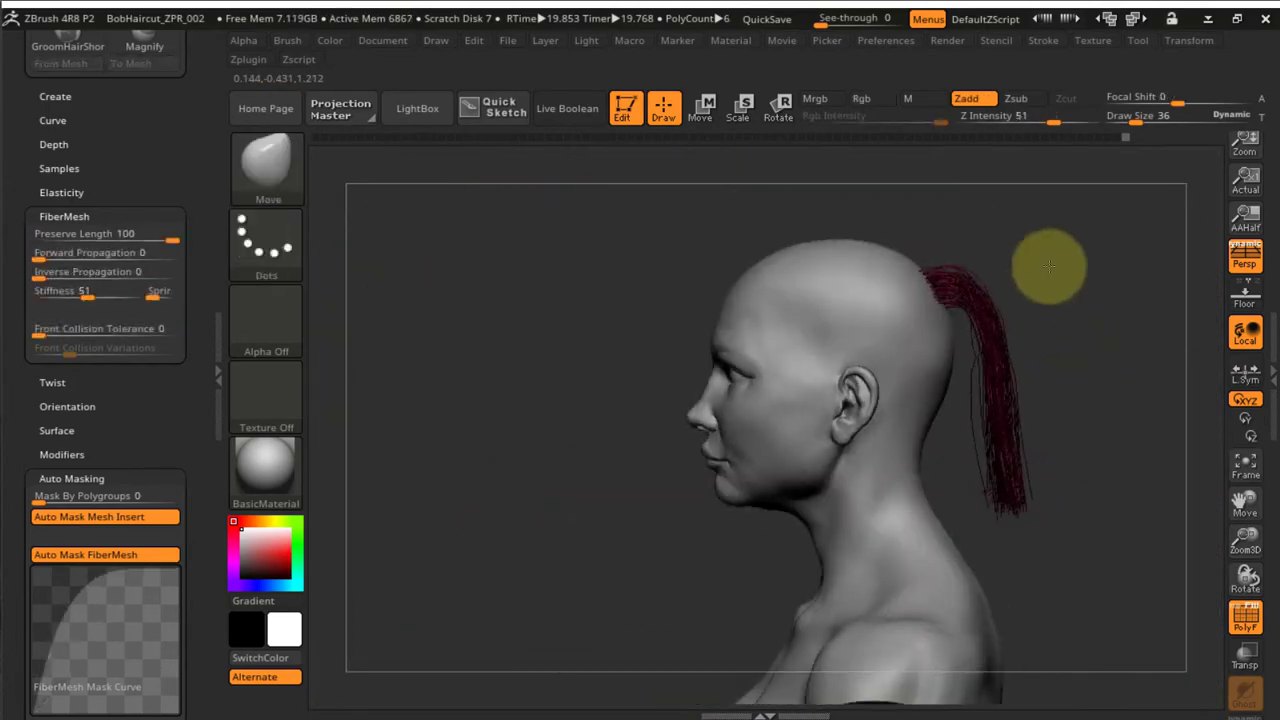
Drape the red front hair section back toward the ear and set the front collision tolerance to 0
{"action": "key", "text": "b"}
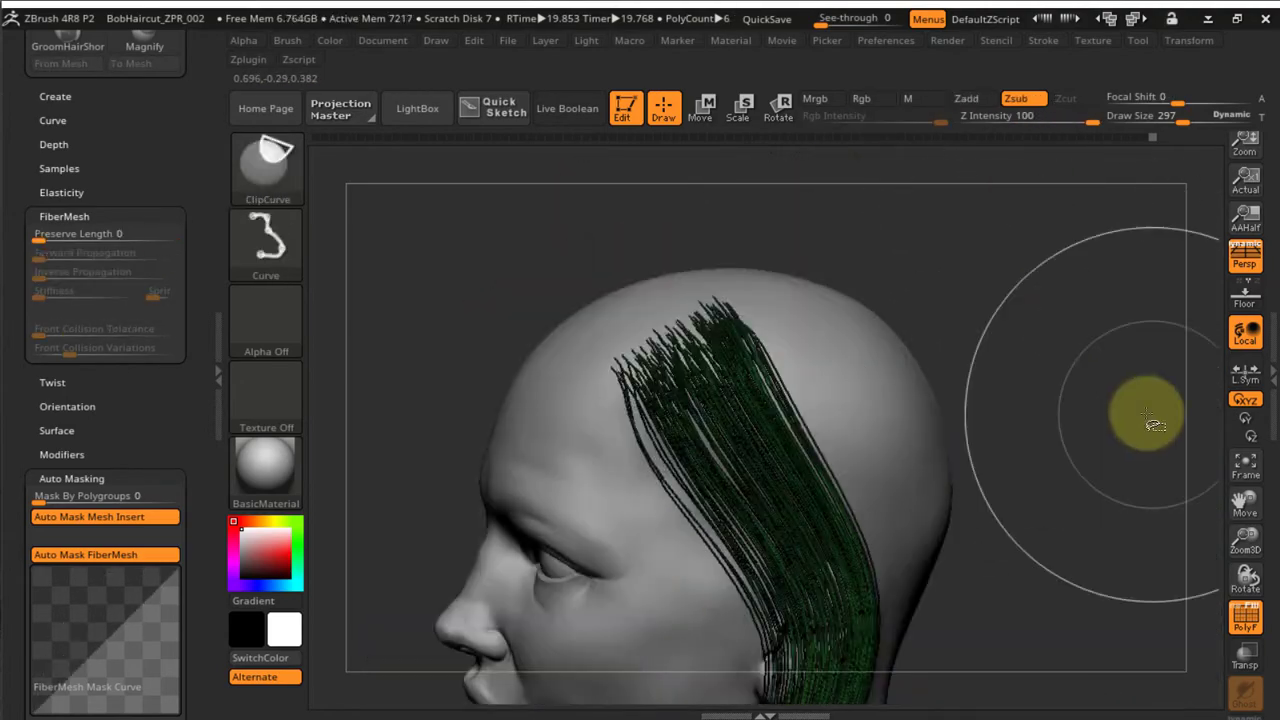
{"action": "left_click", "coordinate": [266, 162]}
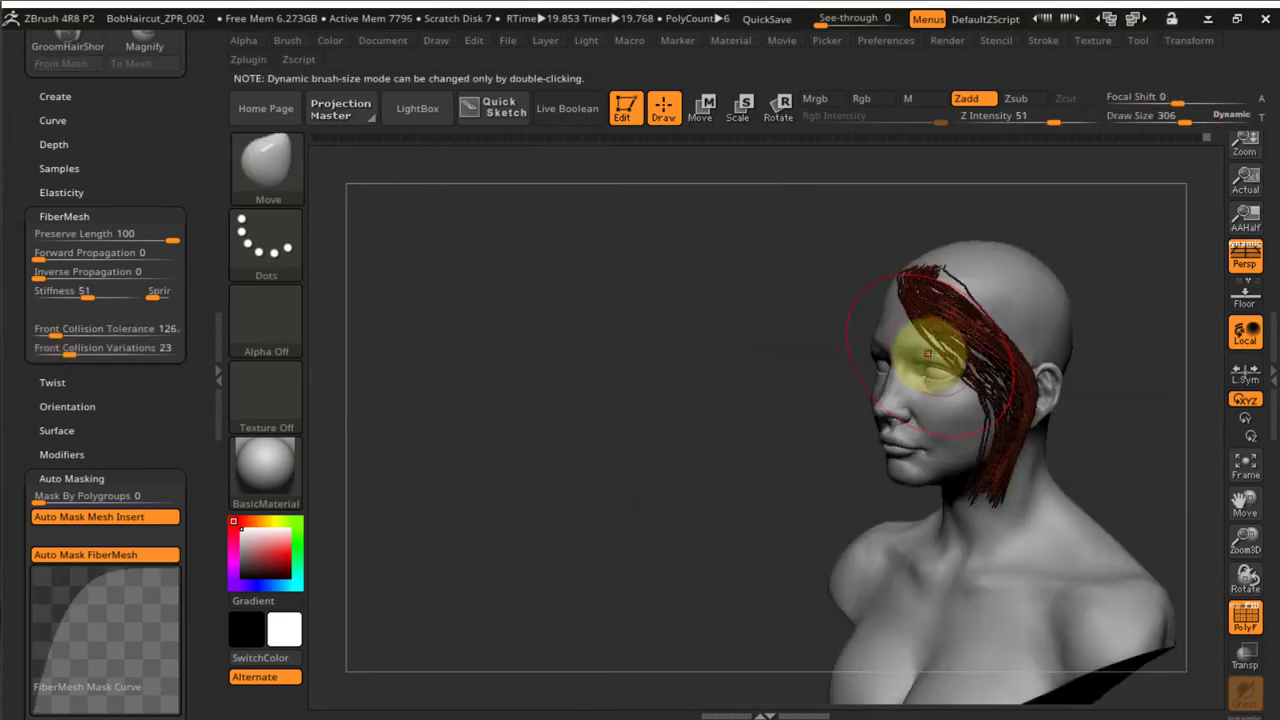
{"action": "left_click", "coordinate": [119, 328]}
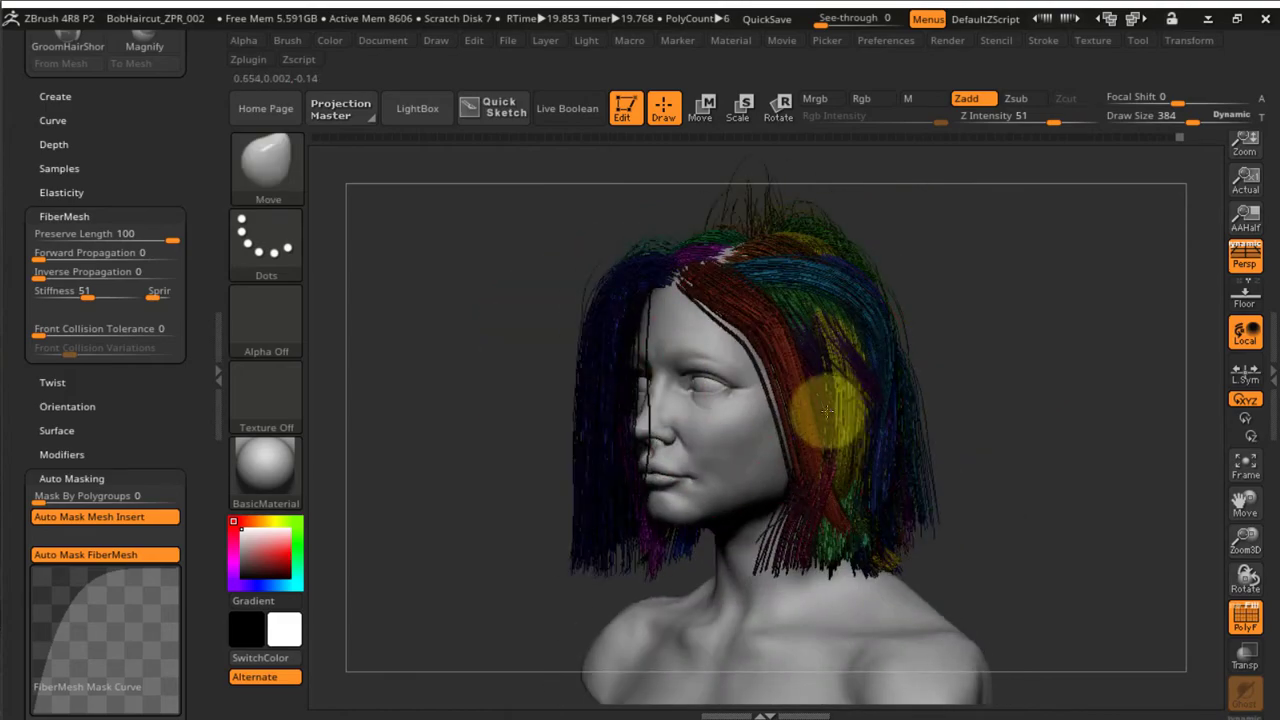
Try pulling the red front lock back beside the cheek with the Move brush, then undo the stroke
{"action": "right_click_drag", "start_coordinate": [937, 337], "coordinate": [768, 410], "text": "ctrl"}
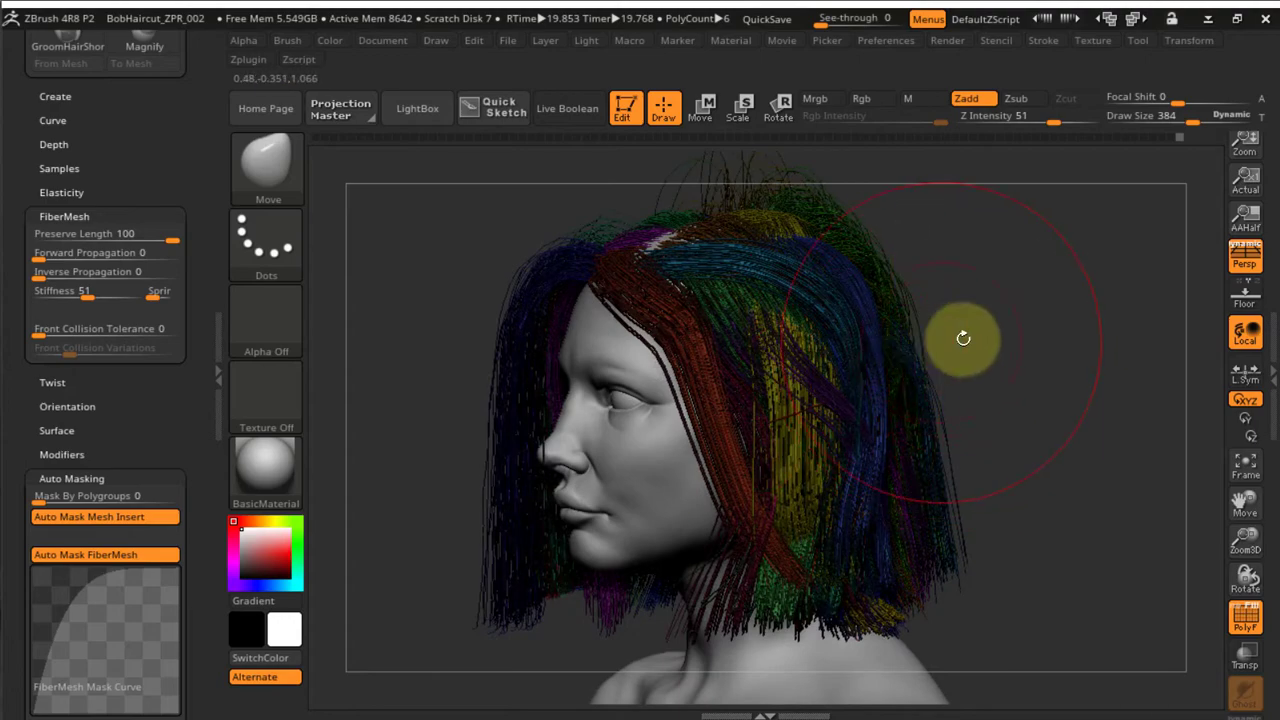
{"action": "mouse_move", "coordinate": [963, 338]}
{"action": "right_mouse_down"}
{"action": "mouse_move", "coordinate": [1131, 354]}
{"action": "mouse_move", "coordinate": [1012, 356]}
{"action": "right_mouse_up"}
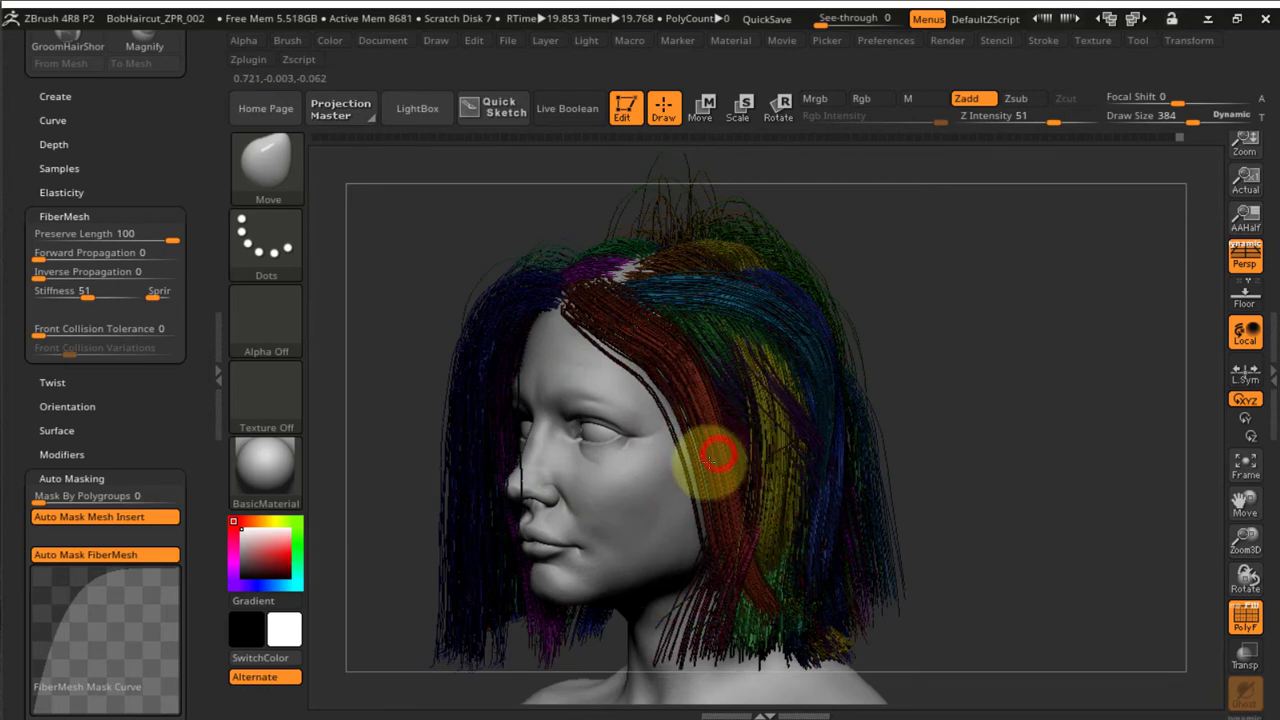
{"action": "left_click_drag", "start_coordinate": [715, 455], "coordinate": [720, 463]}
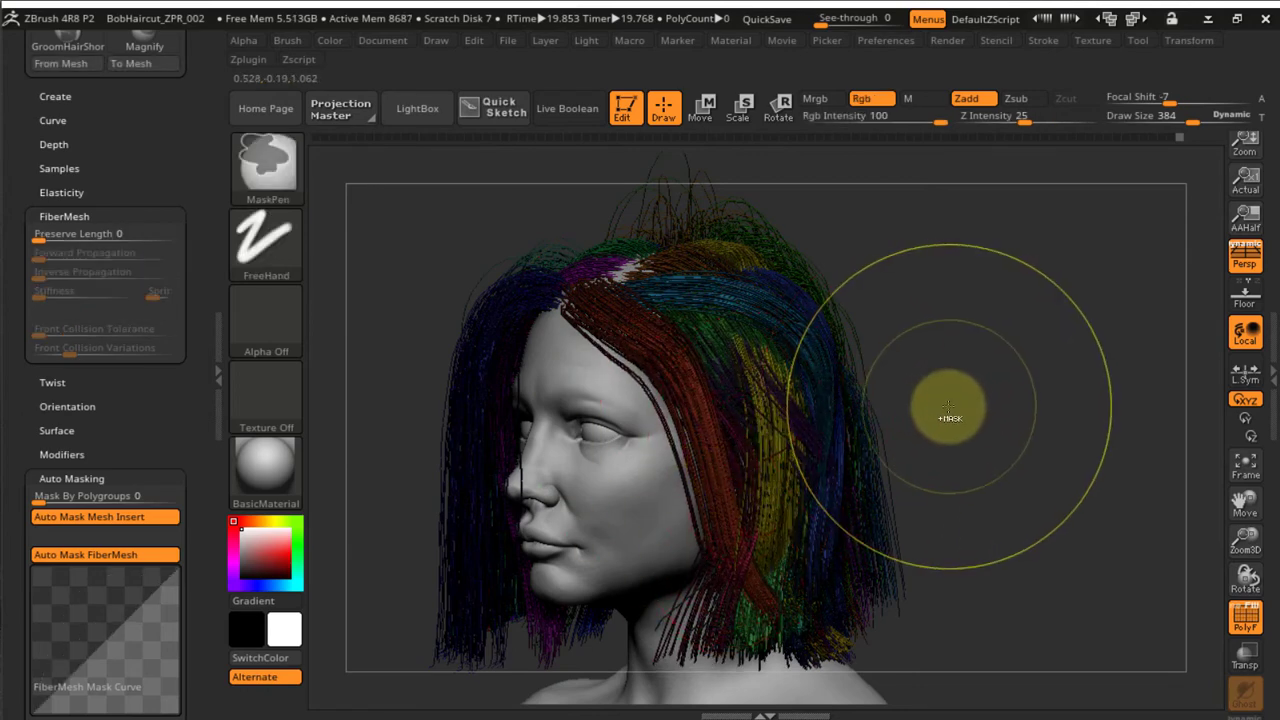
{"action": "key", "text": "ctrl+z"}
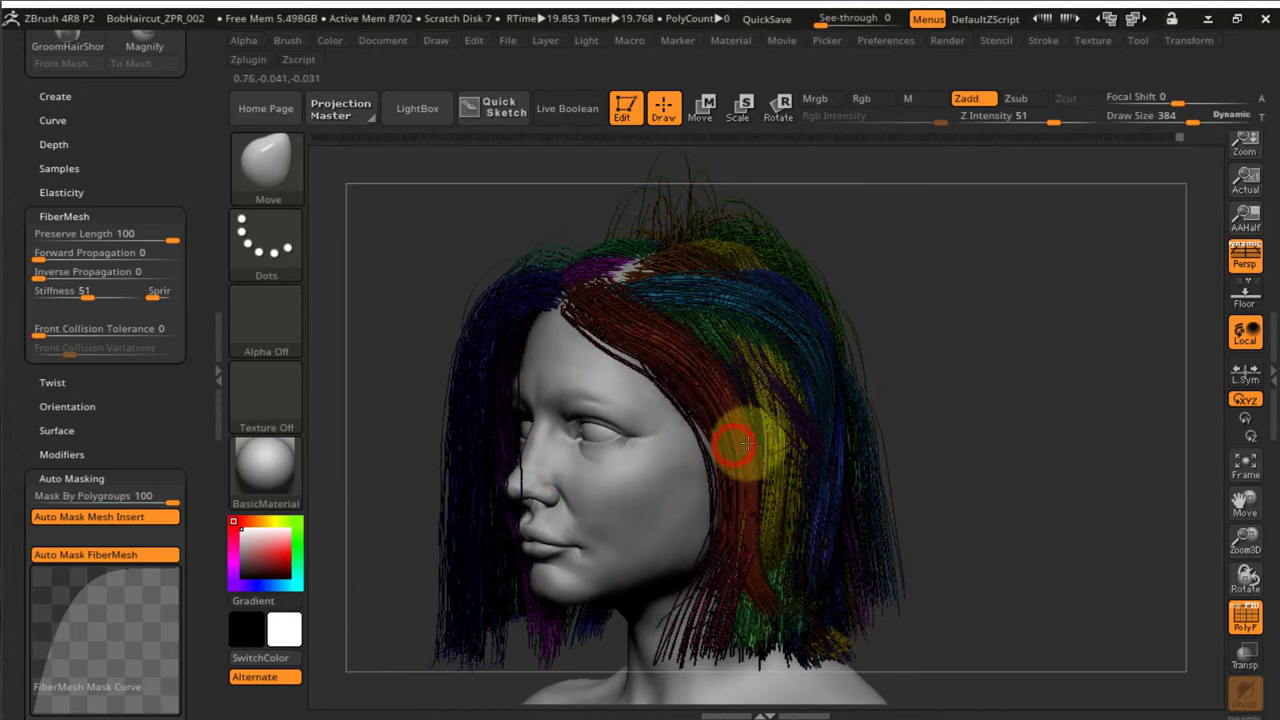
Comb the yellow locks at the side and crown into smooth curves above the ear, with Mask By Polygroups at 100
{"action": "right_click_drag", "start_coordinate": [795, 420], "coordinate": [817, 383]}
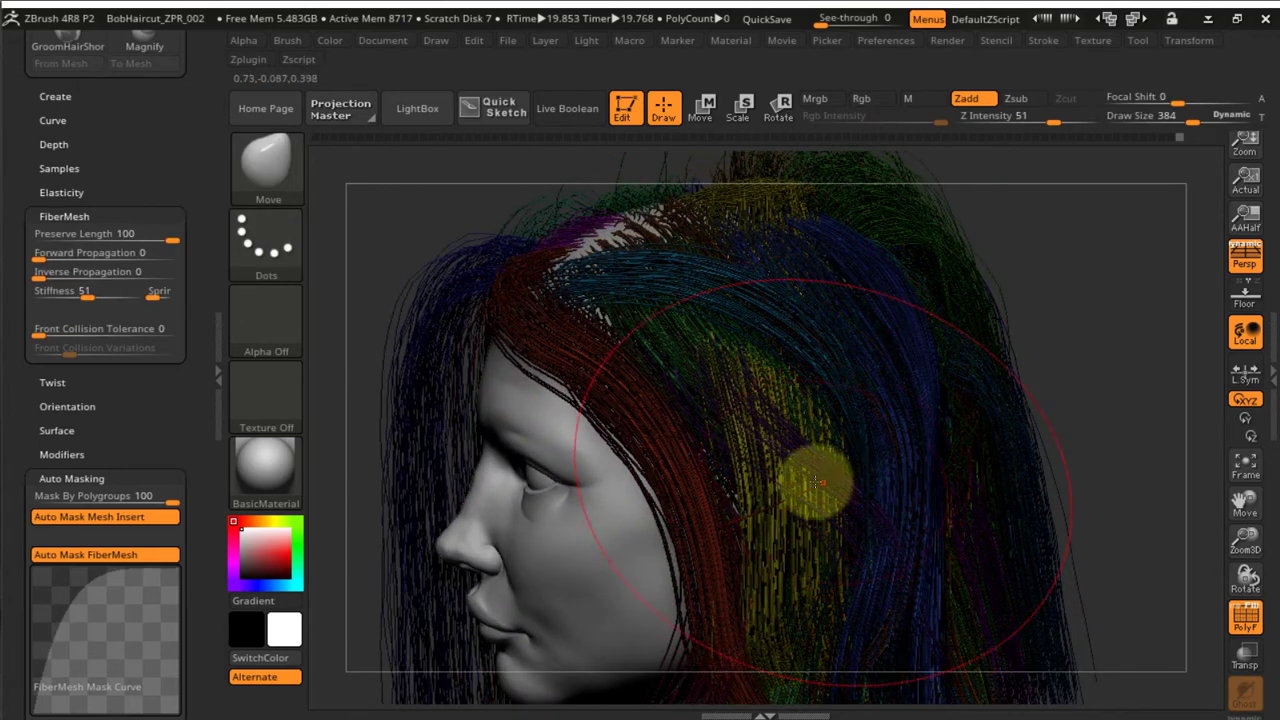
{"action": "right_click_drag", "start_coordinate": [820, 483], "coordinate": [805, 450], "text": "ctrl"}
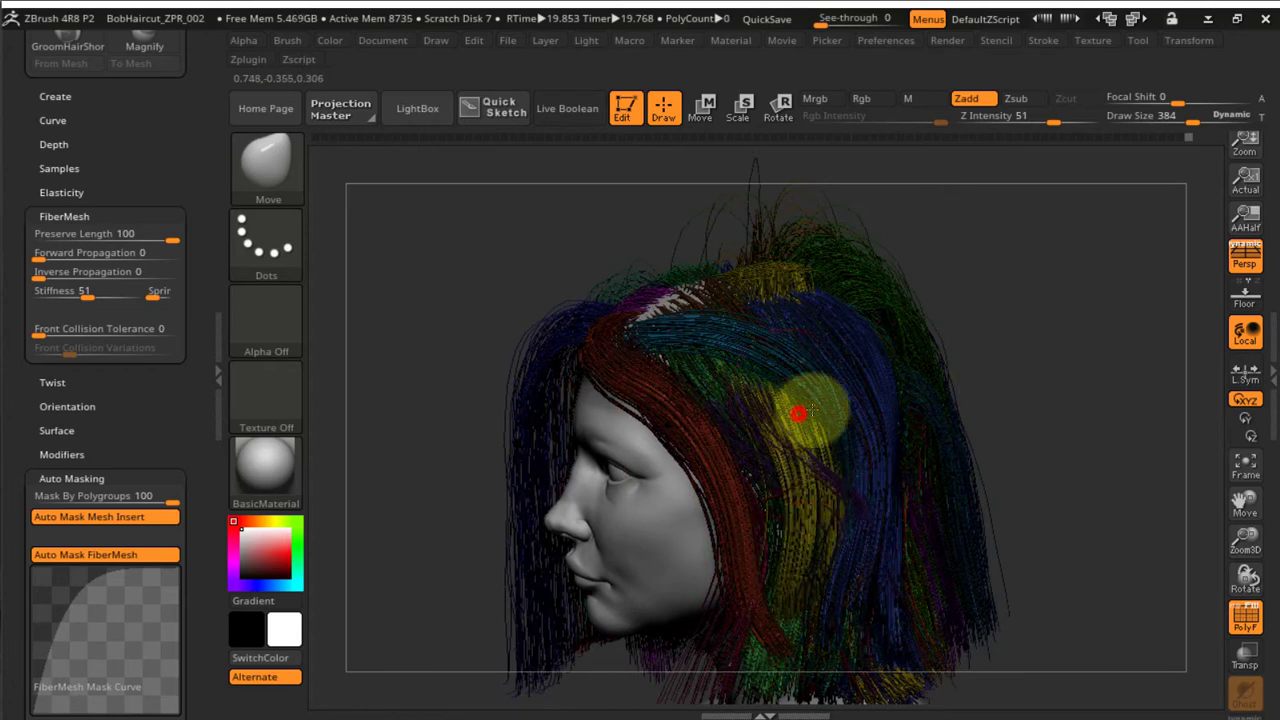
{"action": "mouse_move", "coordinate": [826, 402]}
{"action": "right_mouse_down"}
{"action": "mouse_move", "coordinate": [900, 371]}
{"action": "mouse_move", "coordinate": [822, 402]}
{"action": "right_mouse_up"}
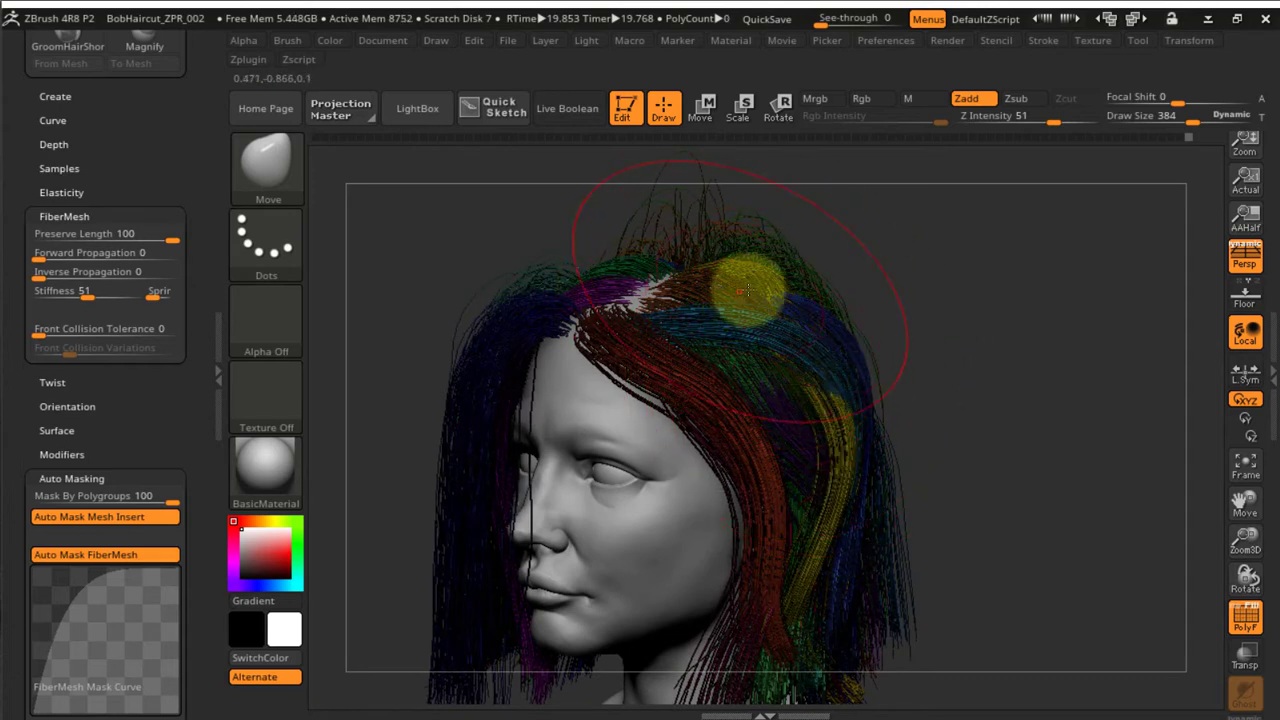
{"action": "left_click_drag", "start_coordinate": [767, 290], "coordinate": [787, 279]}
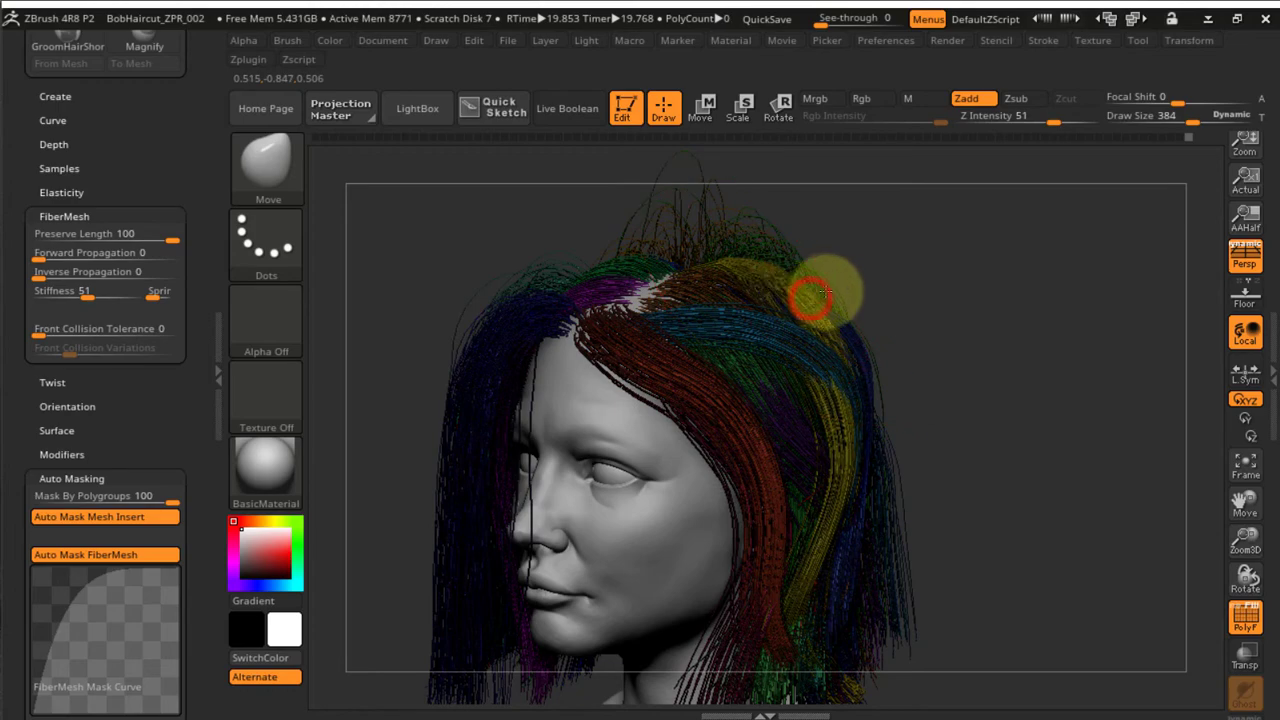
{"action": "right_click_drag", "start_coordinate": [885, 319], "coordinate": [837, 369]}
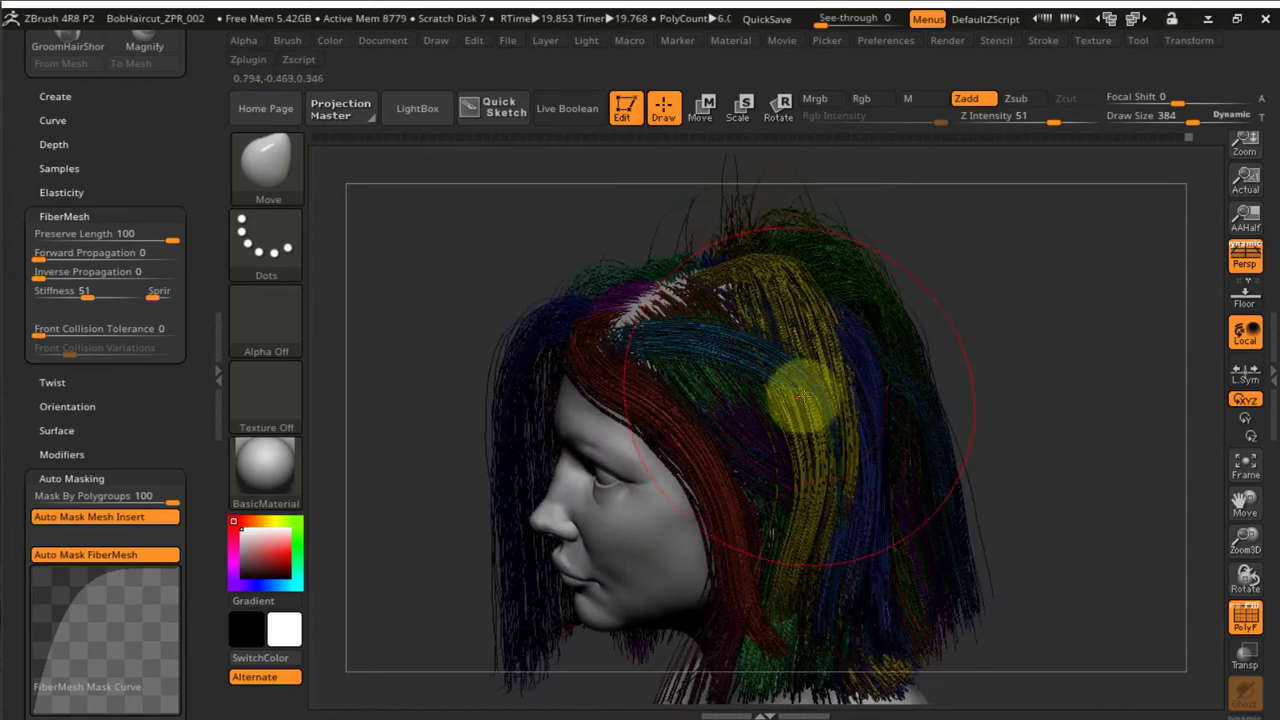
Smooth the yellow side lock into a fuller curve behind the temple with the Move brush
{"action": "mouse_move", "coordinate": [824, 418]}
{"action": "right_mouse_down"}
{"action": "mouse_move", "coordinate": [833, 407]}
{"action": "mouse_move", "coordinate": [810, 427]}
{"action": "mouse_move", "coordinate": [820, 437]}
{"action": "right_mouse_up"}
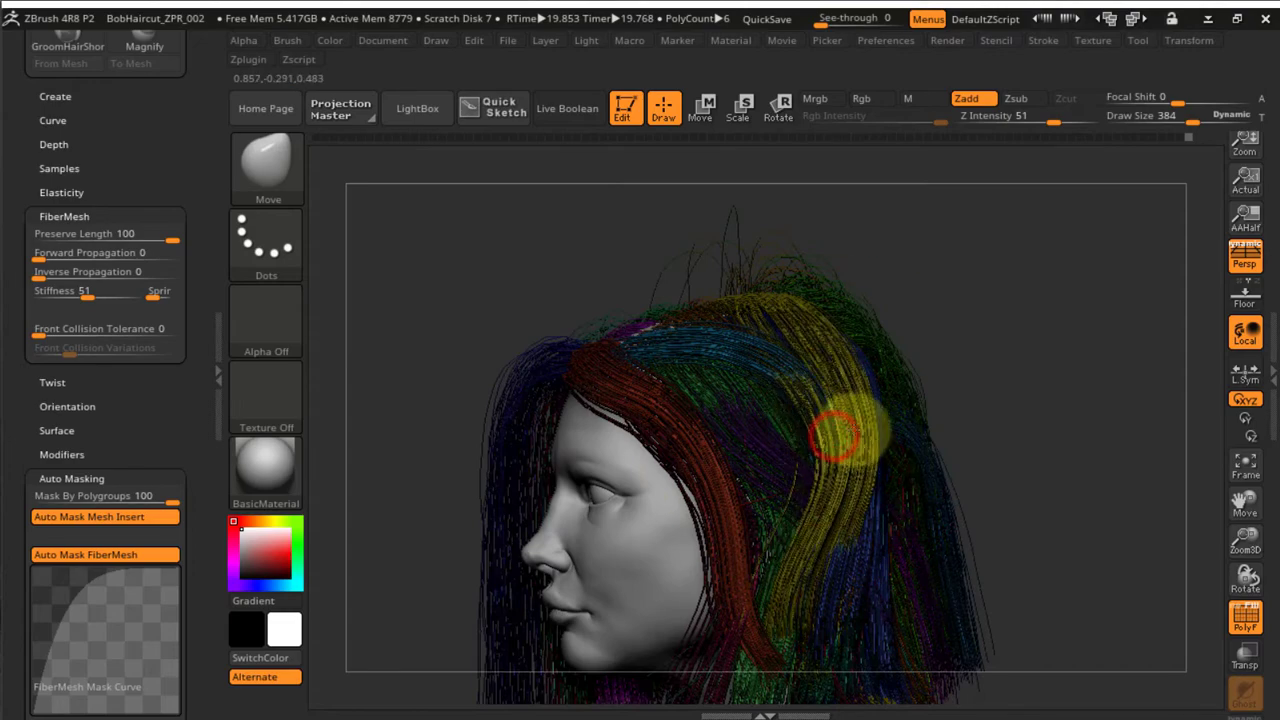
{"action": "right_click_drag", "start_coordinate": [883, 445], "coordinate": [890, 525]}
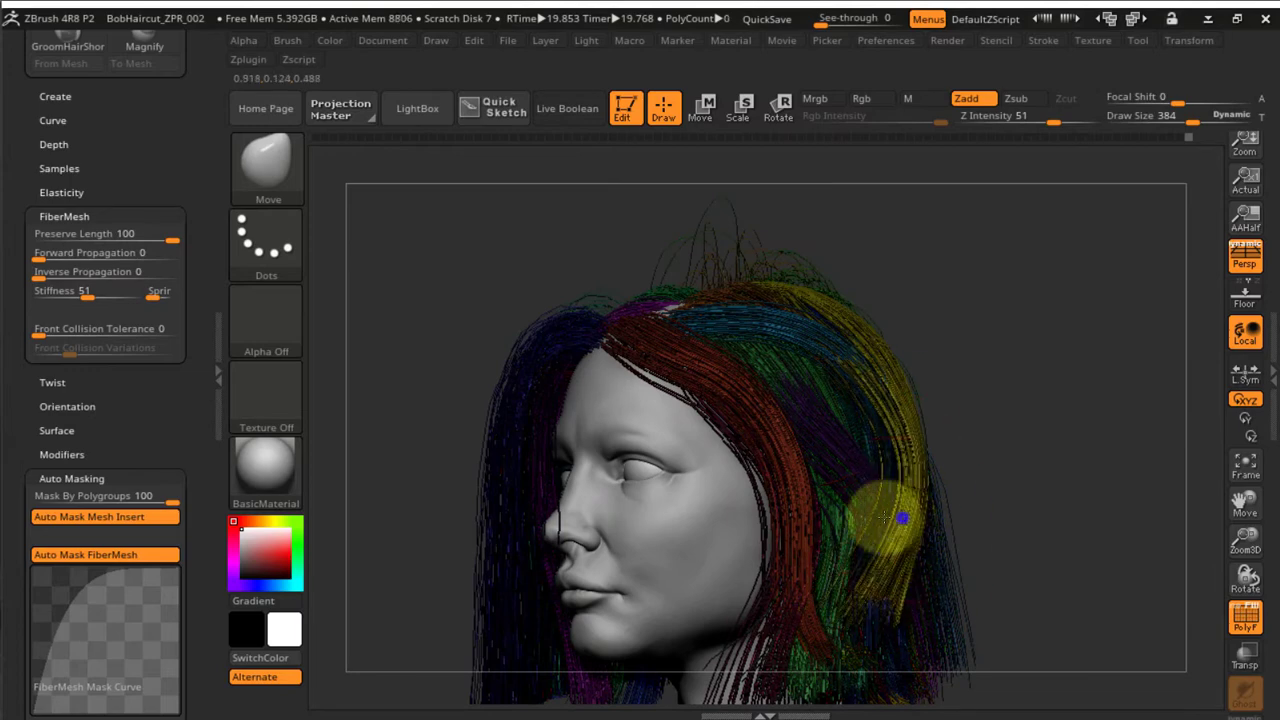
{"action": "right_click_drag", "start_coordinate": [902, 517], "coordinate": [840, 340]}
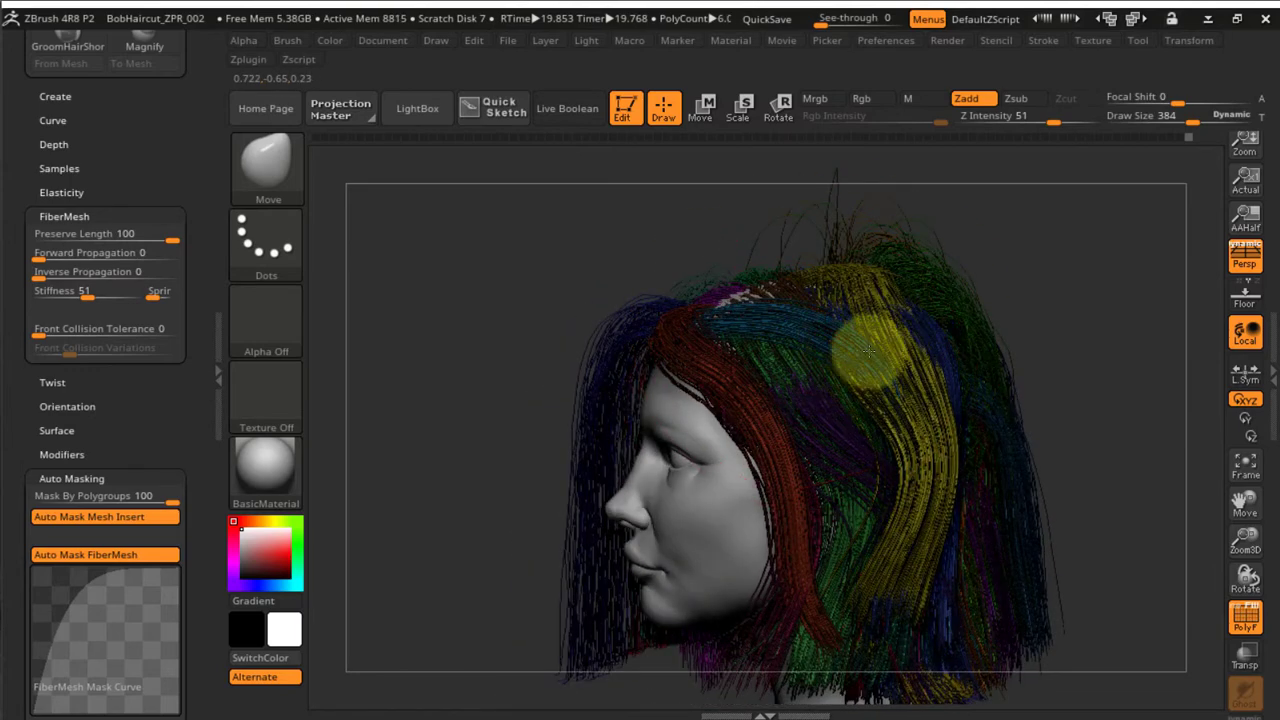
{"action": "left_click_drag", "start_coordinate": [888, 336], "coordinate": [890, 335]}
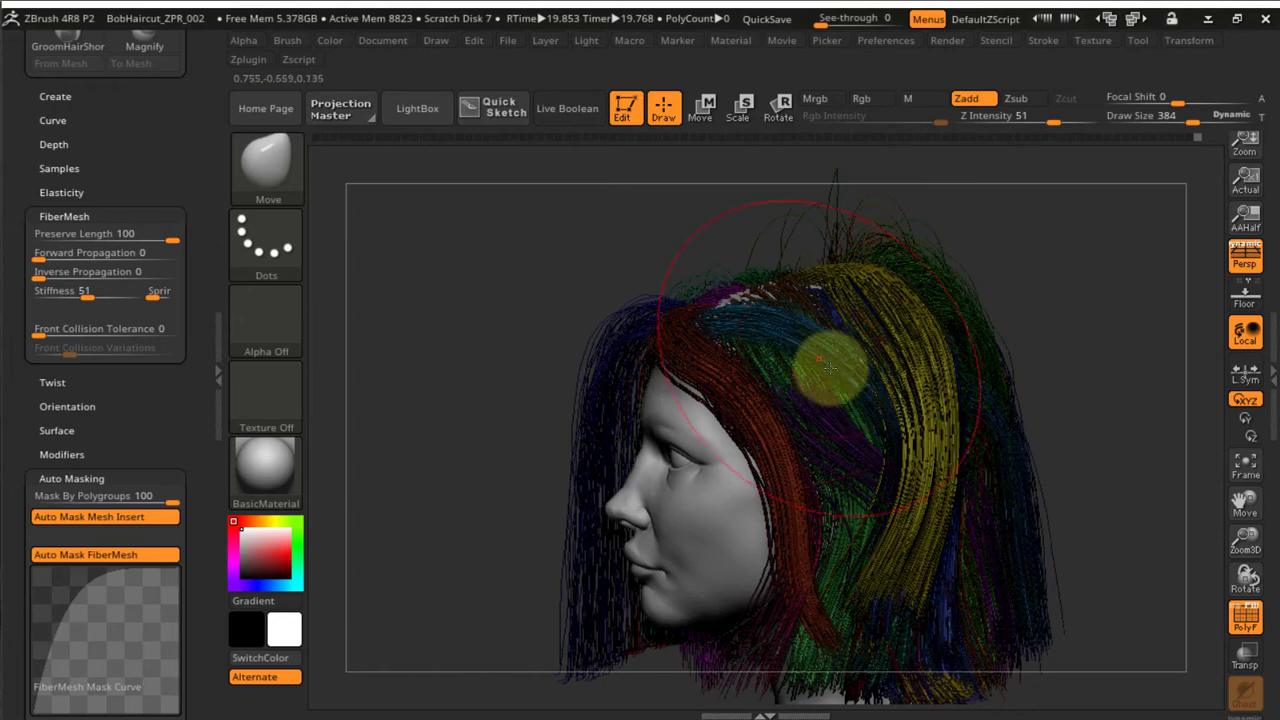
{"action": "right_click_drag", "start_coordinate": [830, 368], "coordinate": [876, 356]}
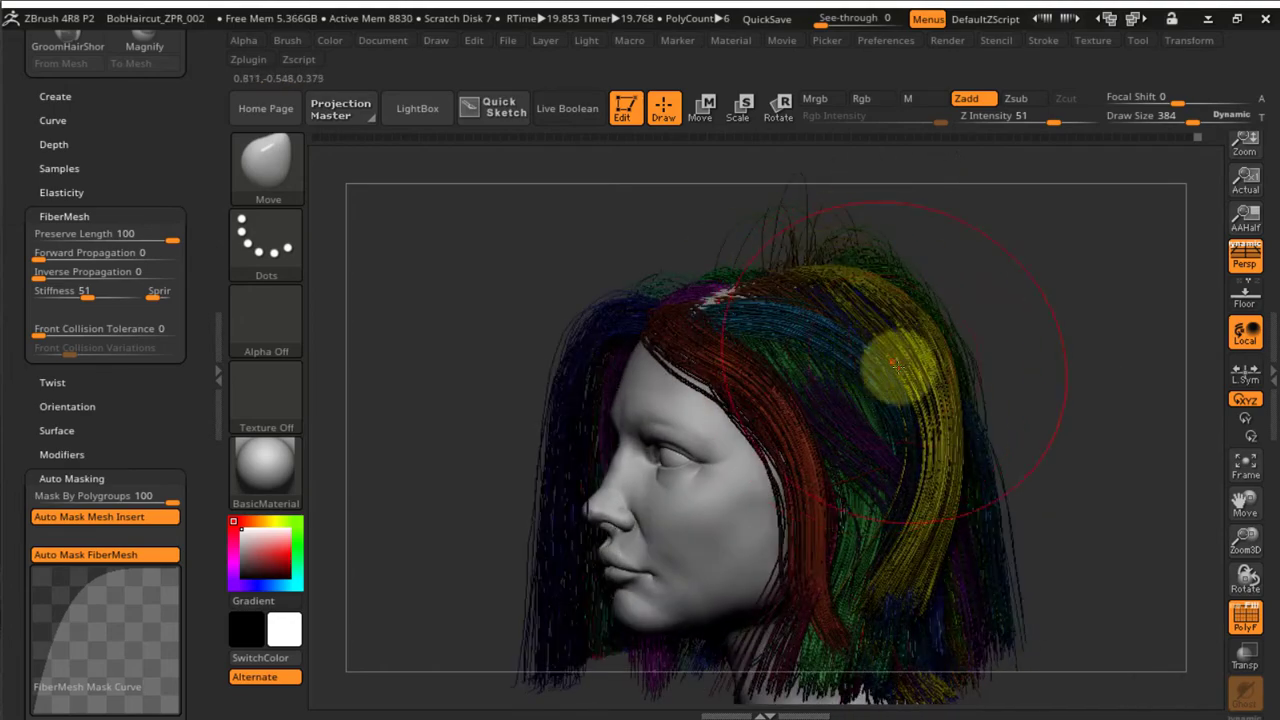
Isolate the blue lock above the temple, curve it back around the head, and show all the hair again
{"action": "right_click_drag", "start_coordinate": [845, 404], "coordinate": [867, 438], "text": "ctrl"}
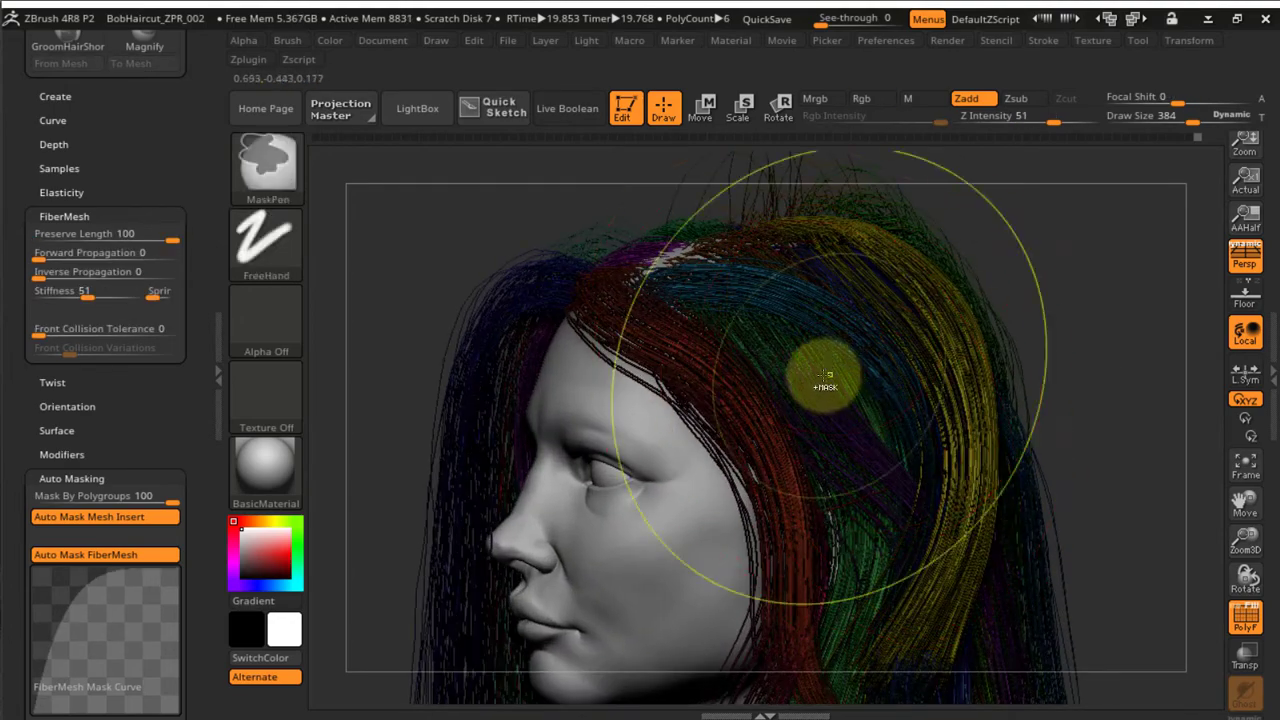
{"action": "right_click_drag", "start_coordinate": [823, 377], "coordinate": [806, 324], "text": "ctrl"}
{"action": "left_click", "coordinate": [812, 326], "text": "ctrl+shift"}
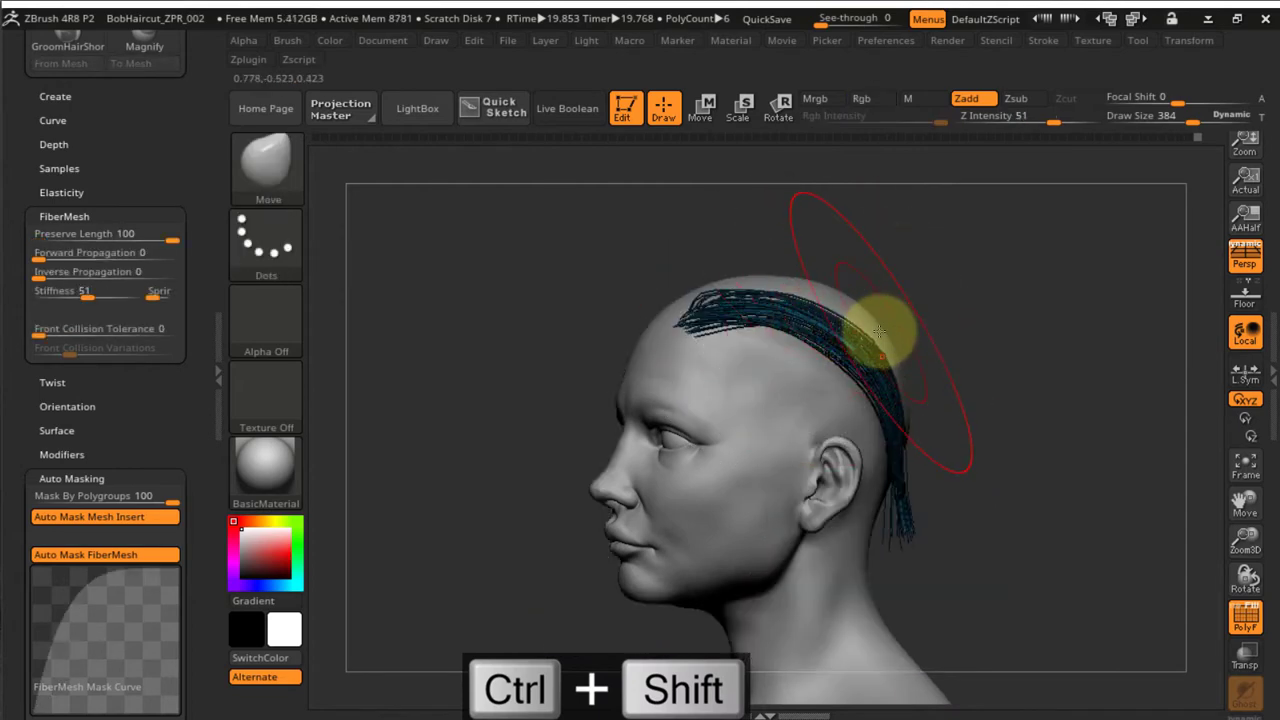
{"action": "right_click_drag", "start_coordinate": [891, 357], "coordinate": [876, 383]}
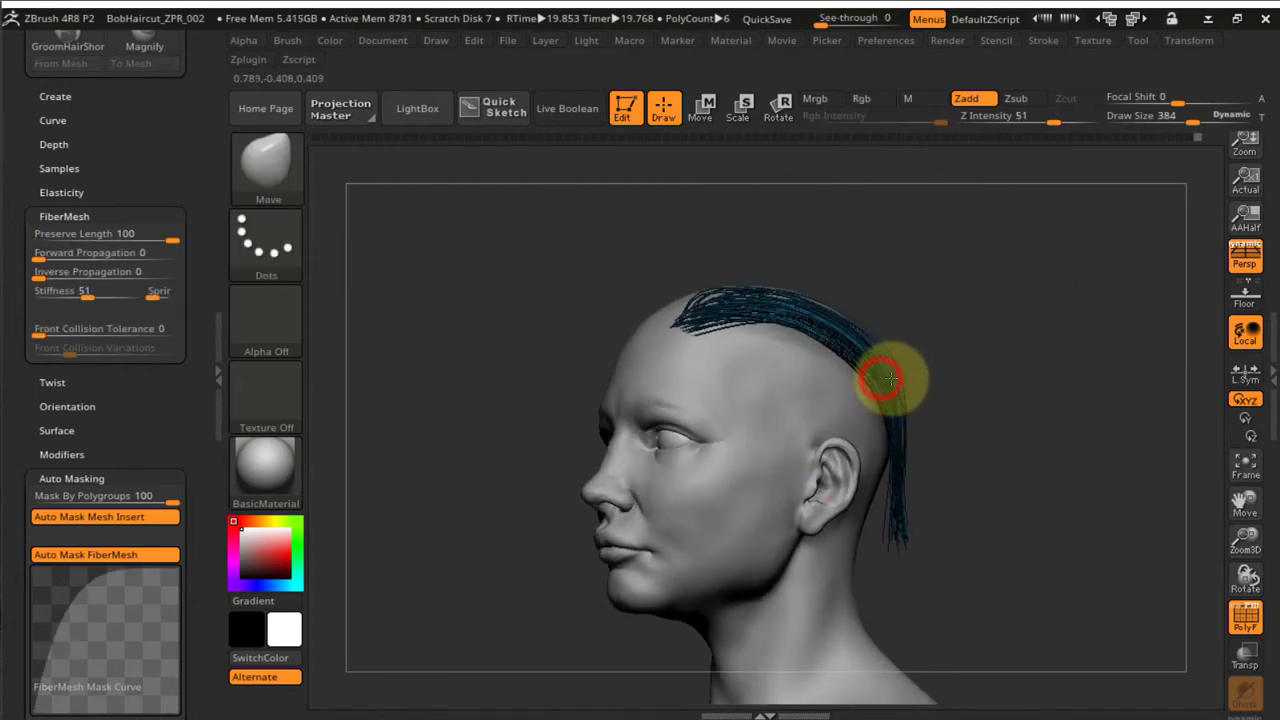
{"action": "right_click_drag", "start_coordinate": [915, 442], "coordinate": [917, 437]}
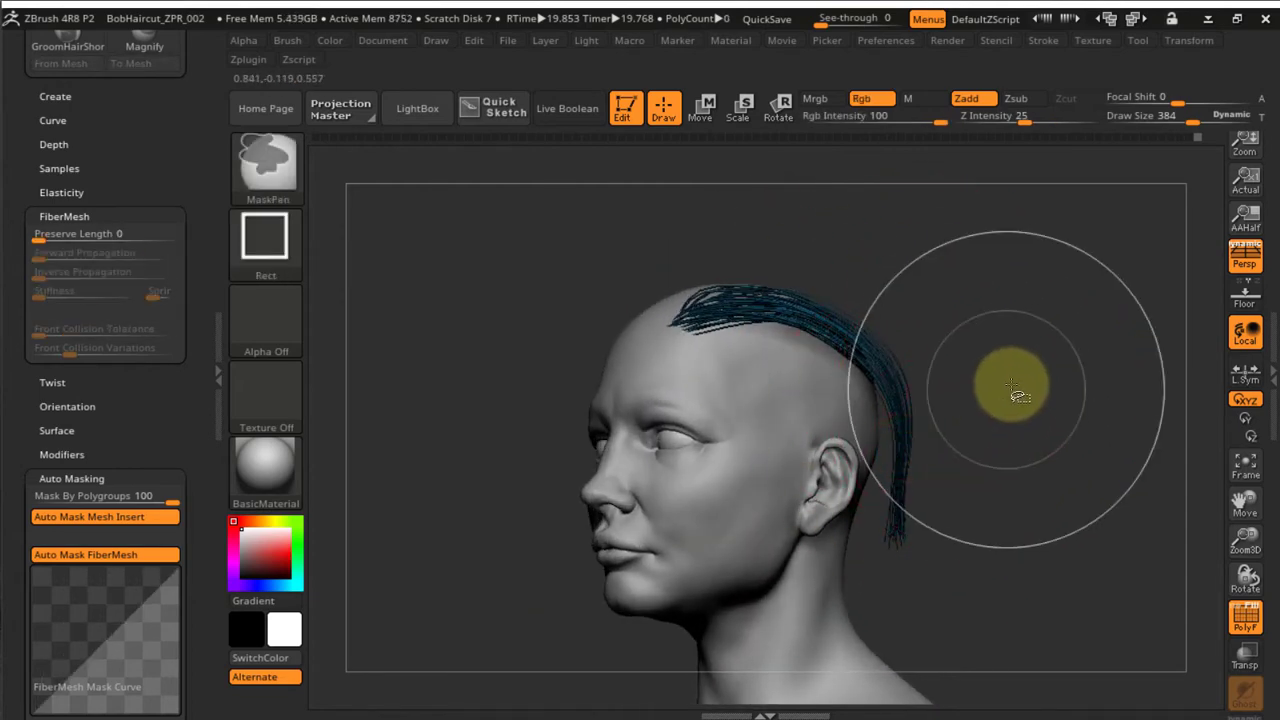
{"action": "left_click", "coordinate": [1020, 380], "text": "ctrl+shift"}
Isolate the locks at the side of the head one at a time to check their flow around the ear
{"action": "right_click_drag", "start_coordinate": [1032, 398], "coordinate": [908, 494]}
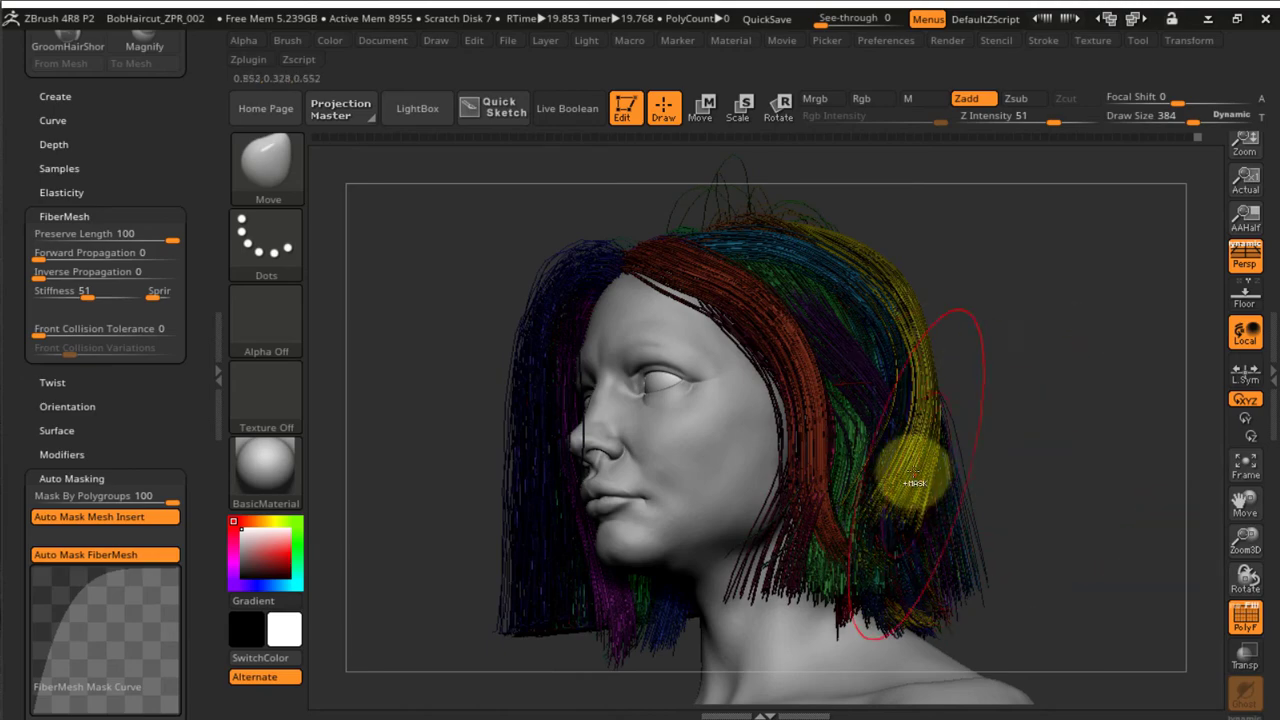
{"action": "left_click", "coordinate": [910, 472], "text": "ctrl+shift"}
{"action": "left_click", "coordinate": [1055, 425], "text": "ctrl+shift"}
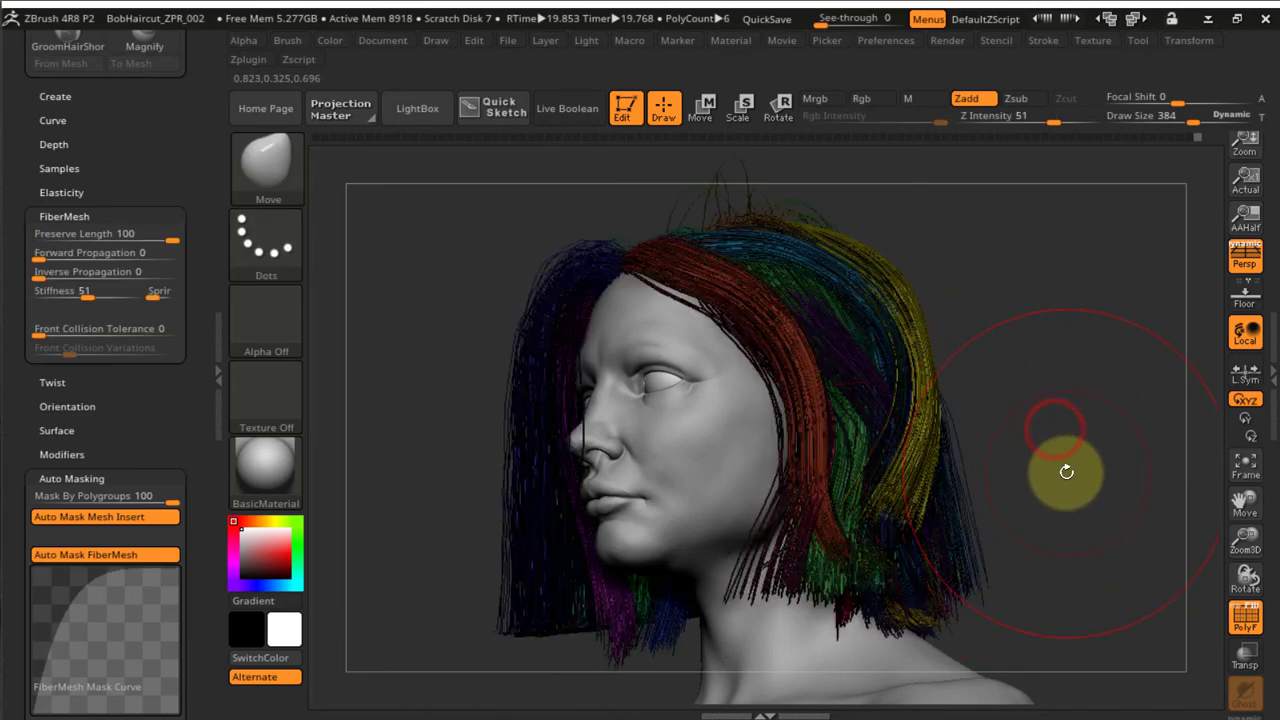
{"action": "right_click_drag", "start_coordinate": [1063, 400], "coordinate": [978, 486]}
{"action": "right_click_drag", "start_coordinate": [826, 432], "coordinate": [801, 399]}
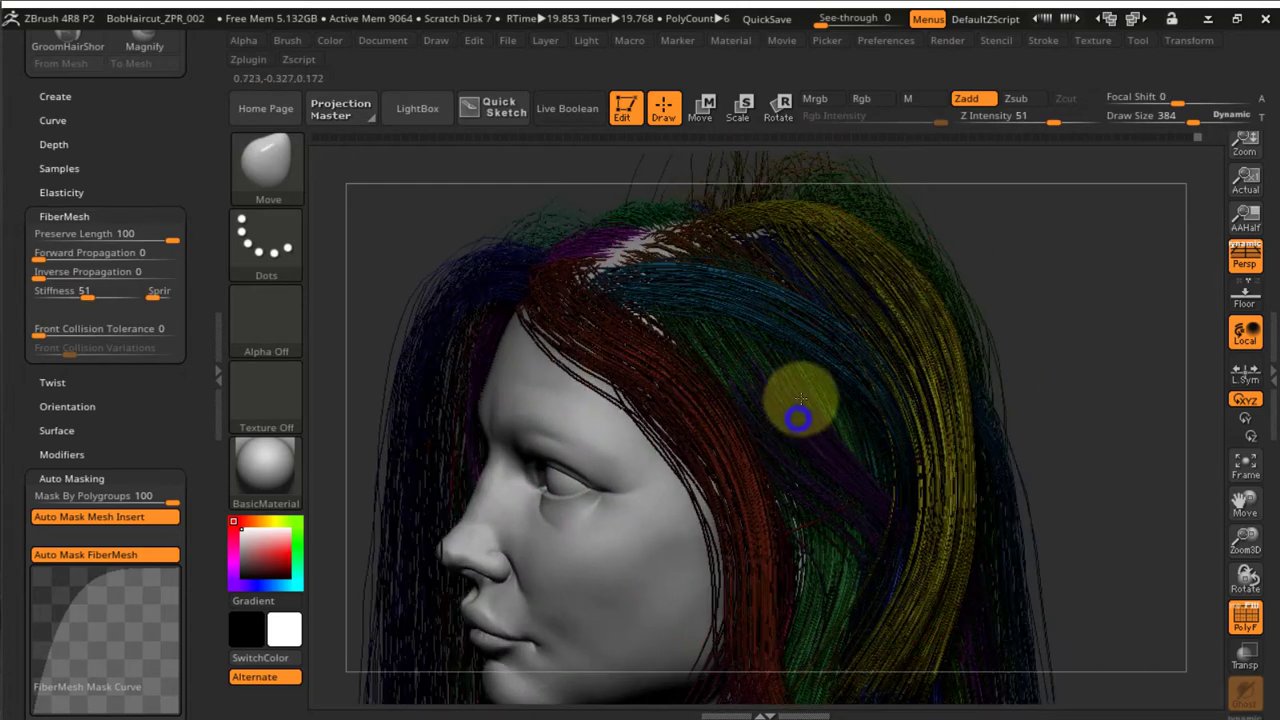
{"action": "left_click", "coordinate": [737, 357], "text": "ctrl+shift"}
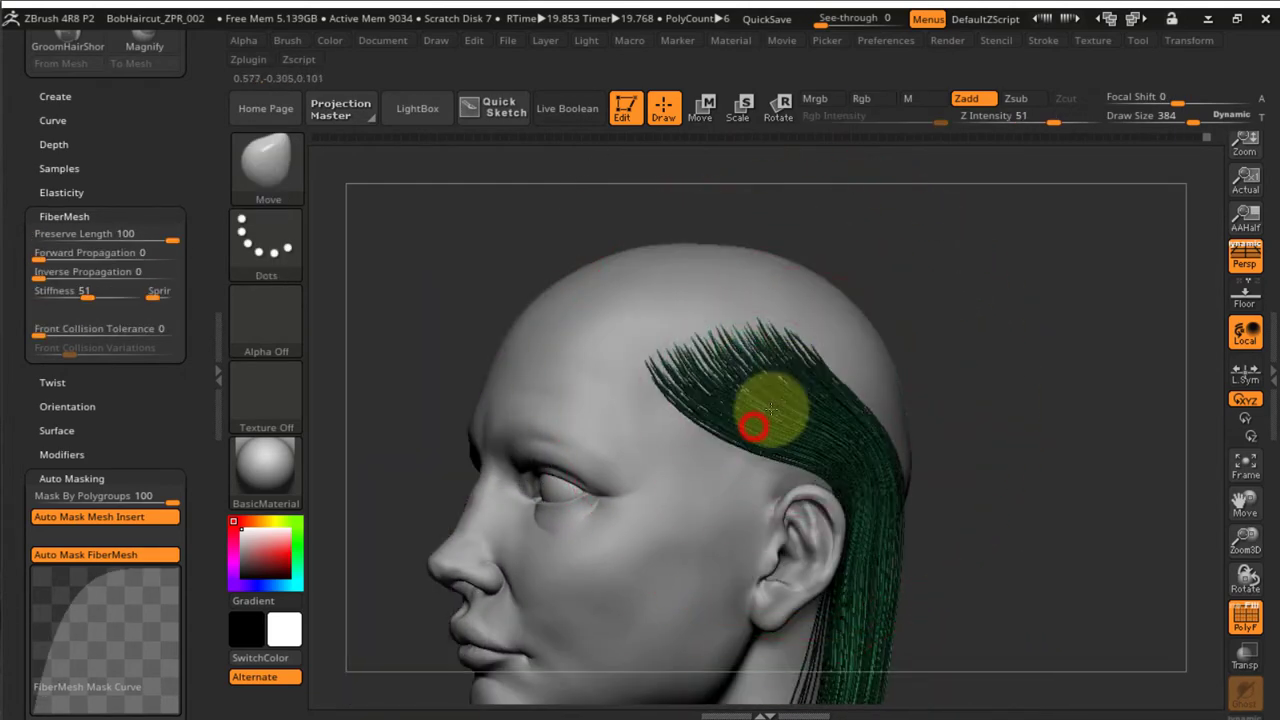
{"action": "left_click", "coordinate": [1036, 345], "text": "ctrl+shift"}
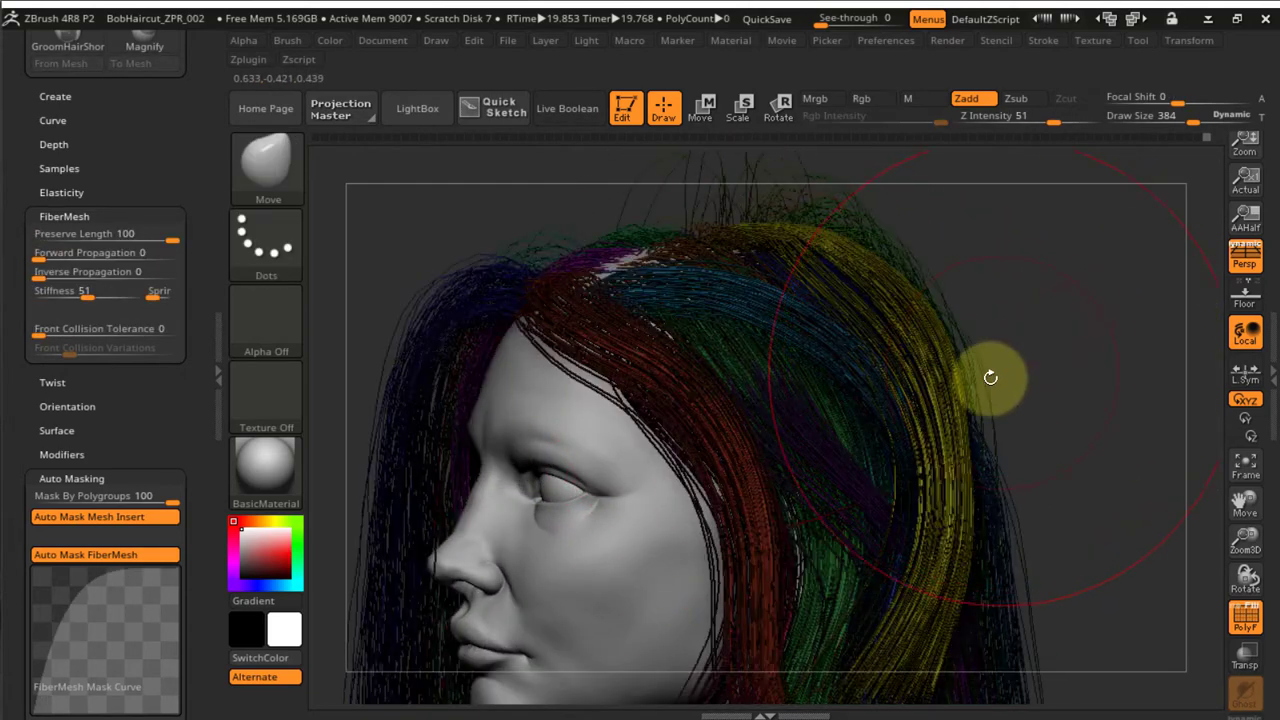
{"action": "left_click", "coordinate": [848, 468], "text": "ctrl+shift"}
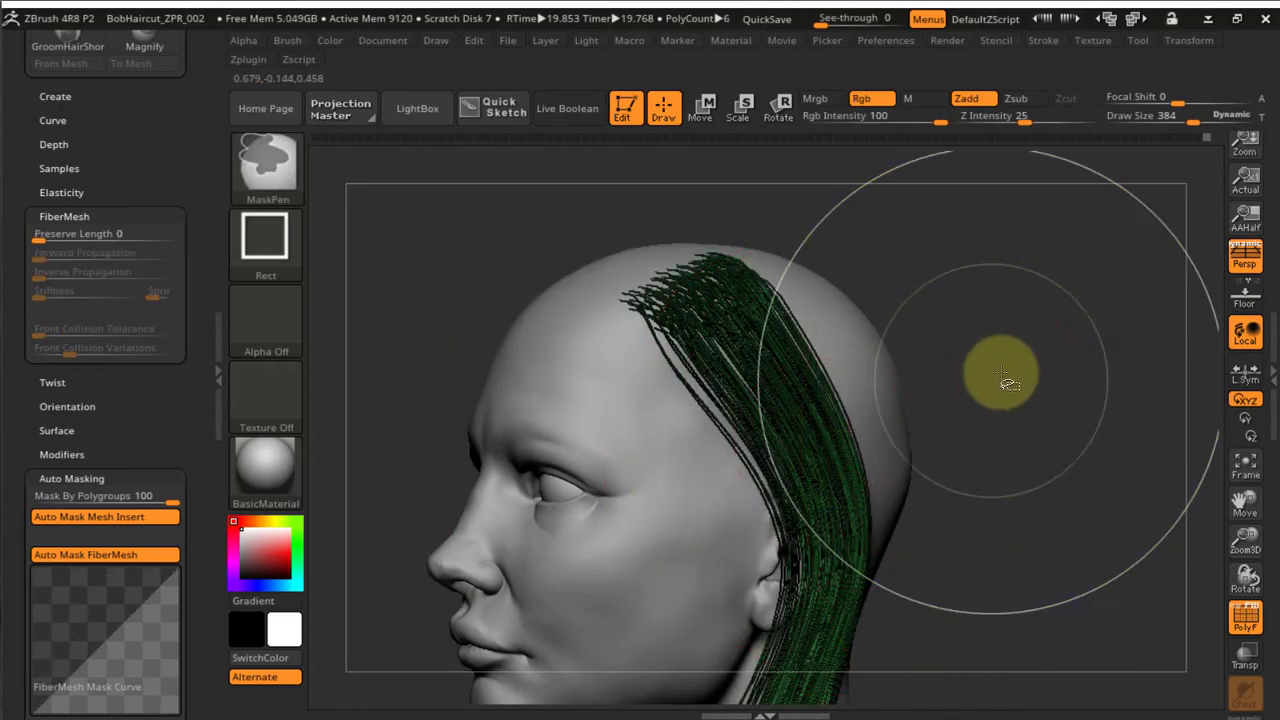
{"action": "left_click", "coordinate": [1015, 367], "text": "ctrl+shift"}
Isolate the purple lock at the side, shape its arc over the ear, and bring back the full haircut
{"action": "right_click_drag", "start_coordinate": [838, 487], "coordinate": [803, 515]}
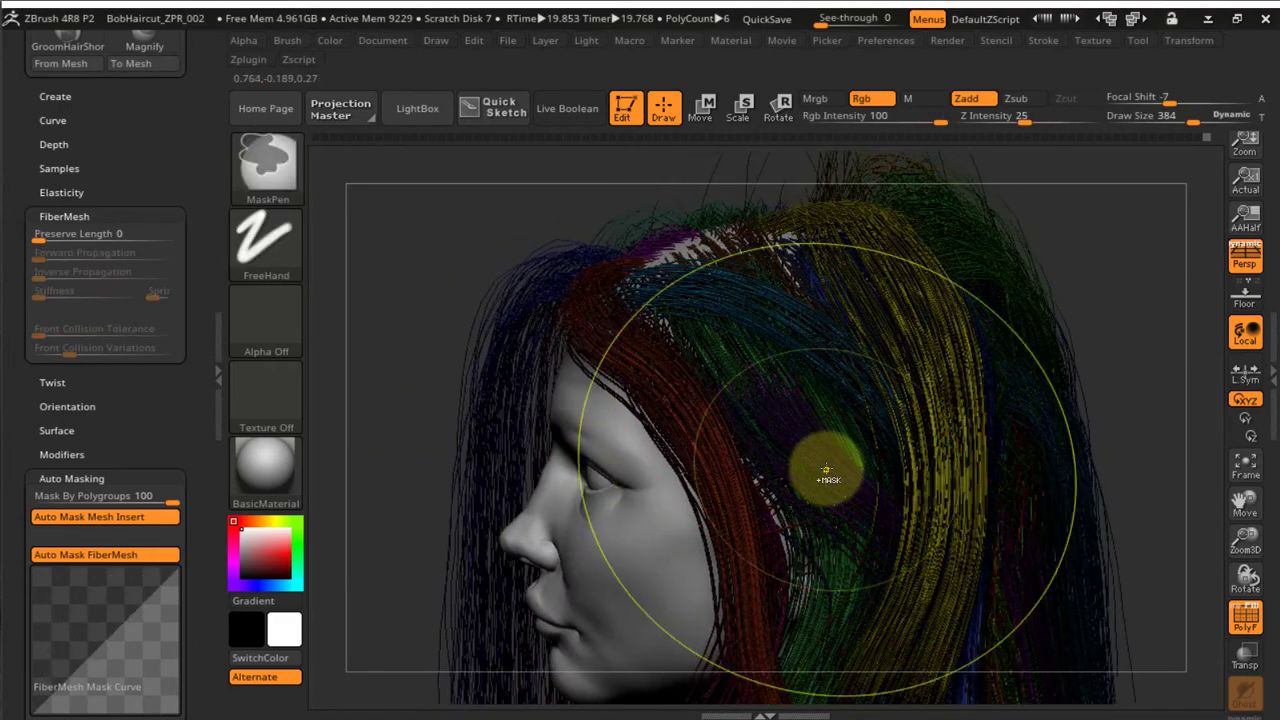
{"action": "left_click", "coordinate": [831, 466], "text": "ctrl+shift"}
{"action": "right_click_drag", "start_coordinate": [849, 460], "coordinate": [831, 425]}
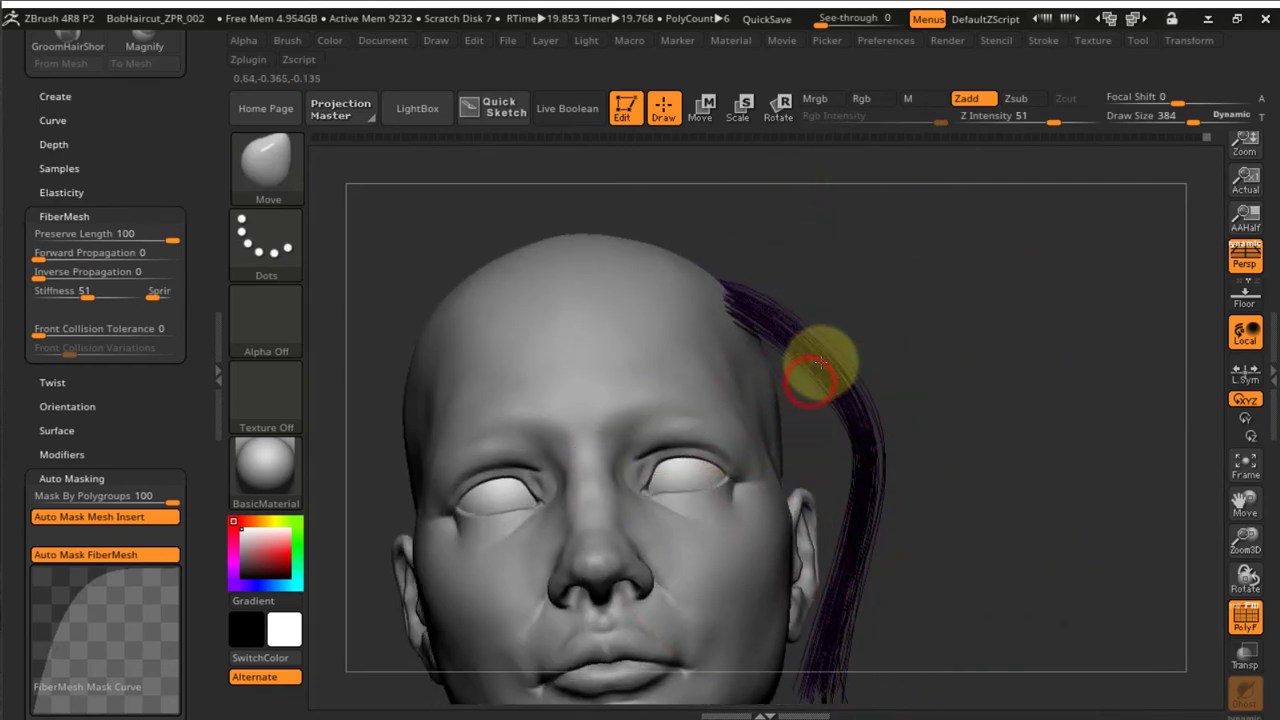
{"action": "left_click", "coordinate": [1037, 396], "text": "ctrl+shift"}
{"action": "mouse_move", "coordinate": [1040, 394]}
{"action": "right_mouse_down"}
{"action": "mouse_move", "coordinate": [950, 443]}
{"action": "mouse_move", "coordinate": [917, 334]}
{"action": "mouse_move", "coordinate": [951, 429]}
{"action": "mouse_move", "coordinate": [997, 414]}
{"action": "mouse_move", "coordinate": [890, 410]}
{"action": "mouse_move", "coordinate": [889, 519]}
{"action": "mouse_move", "coordinate": [943, 466]}
{"action": "mouse_move", "coordinate": [909, 506]}
{"action": "mouse_move", "coordinate": [810, 440]}
{"action": "right_mouse_up"}
{"action": "right_click_drag", "start_coordinate": [692, 411], "coordinate": [728, 401]}
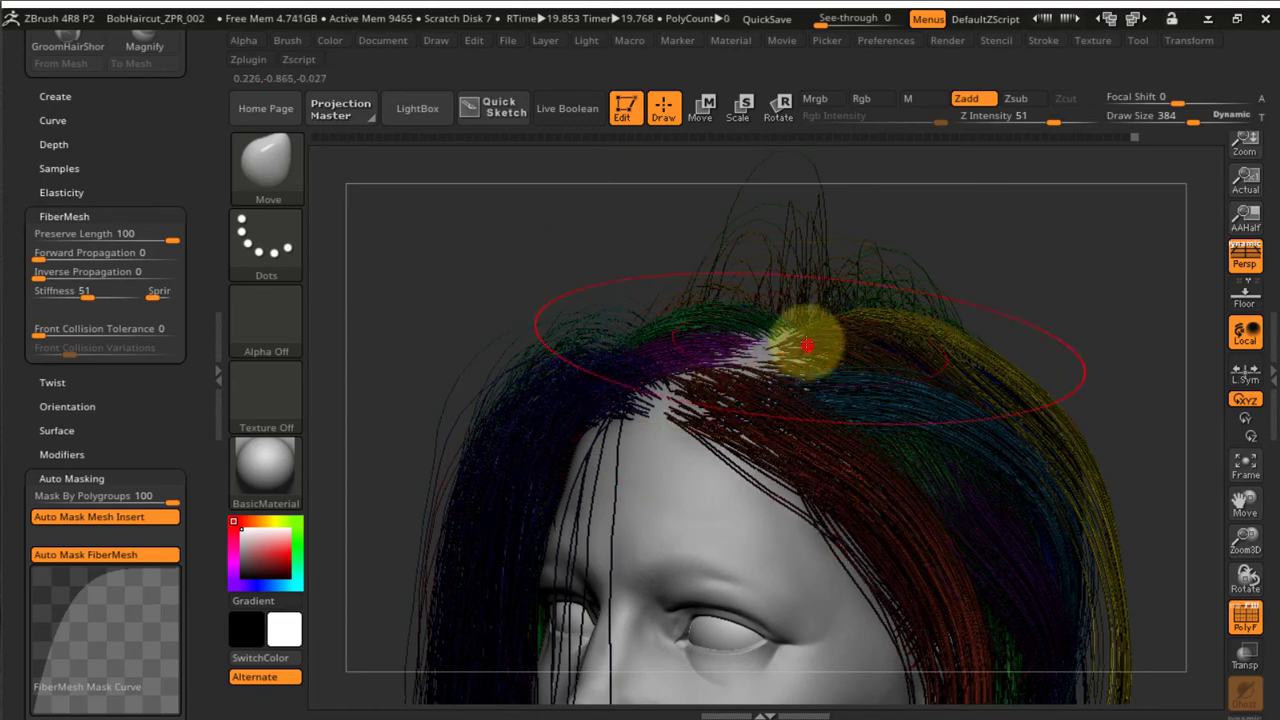
Hide the polygroup colours and render the haircut in a three-quarter view of the face
{"action": "right_click_drag", "start_coordinate": [800, 328], "coordinate": [920, 396]}
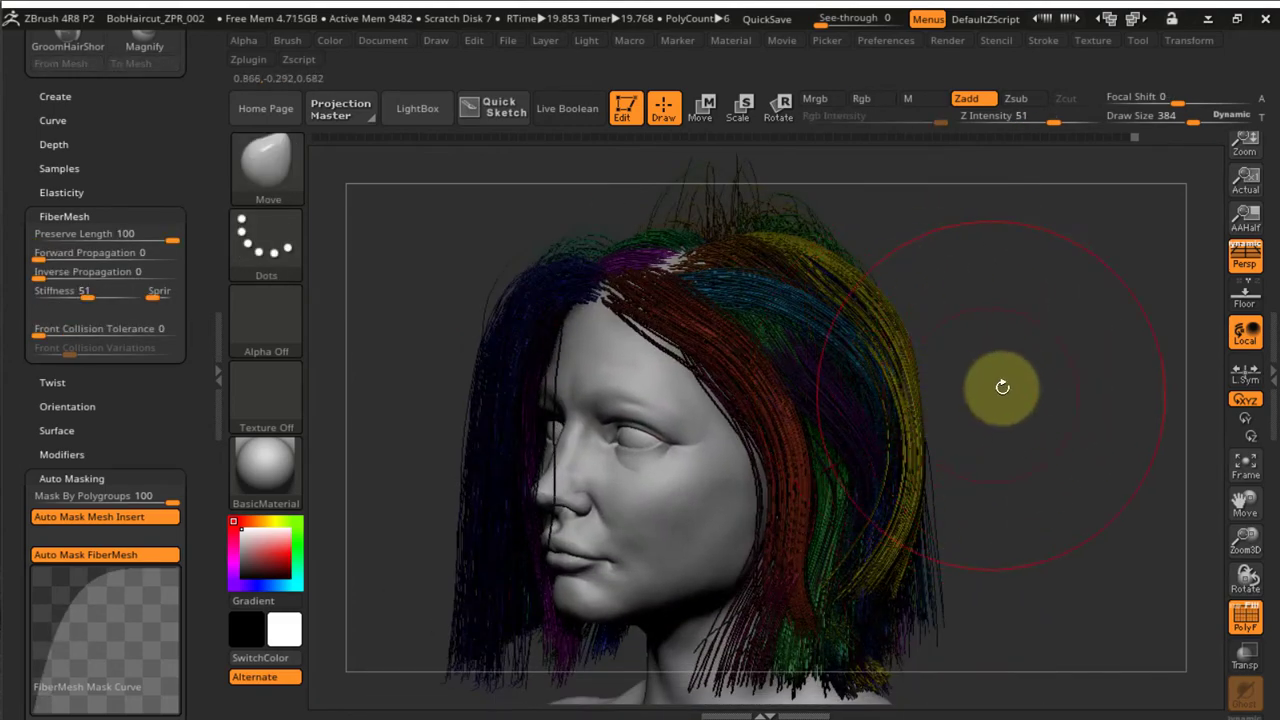
{"action": "mouse_move", "coordinate": [1002, 386]}
{"action": "right_mouse_down"}
{"action": "mouse_move", "coordinate": [917, 363]}
{"action": "mouse_move", "coordinate": [960, 337]}
{"action": "mouse_move", "coordinate": [983, 349]}
{"action": "mouse_move", "coordinate": [957, 354]}
{"action": "mouse_move", "coordinate": [1080, 323]}
{"action": "mouse_move", "coordinate": [1160, 346]}
{"action": "mouse_move", "coordinate": [1014, 366]}
{"action": "mouse_move", "coordinate": [874, 351]}
{"action": "mouse_move", "coordinate": [969, 329]}
{"action": "mouse_move", "coordinate": [963, 354]}
{"action": "mouse_move", "coordinate": [991, 331]}
{"action": "mouse_move", "coordinate": [1034, 343]}
{"action": "right_mouse_up"}
{"action": "key", "text": "shift+f"}
{"action": "key", "text": "s"}
{"action": "mouse_move", "coordinate": [917, 323]}
{"action": "right_mouse_down"}
{"action": "mouse_move", "coordinate": [1029, 337]}
{"action": "mouse_move", "coordinate": [1037, 326]}
{"action": "mouse_move", "coordinate": [966, 314]}
{"action": "mouse_move", "coordinate": [1043, 323]}
{"action": "right_mouse_up"}
{"action": "key", "text": "shift+r"}
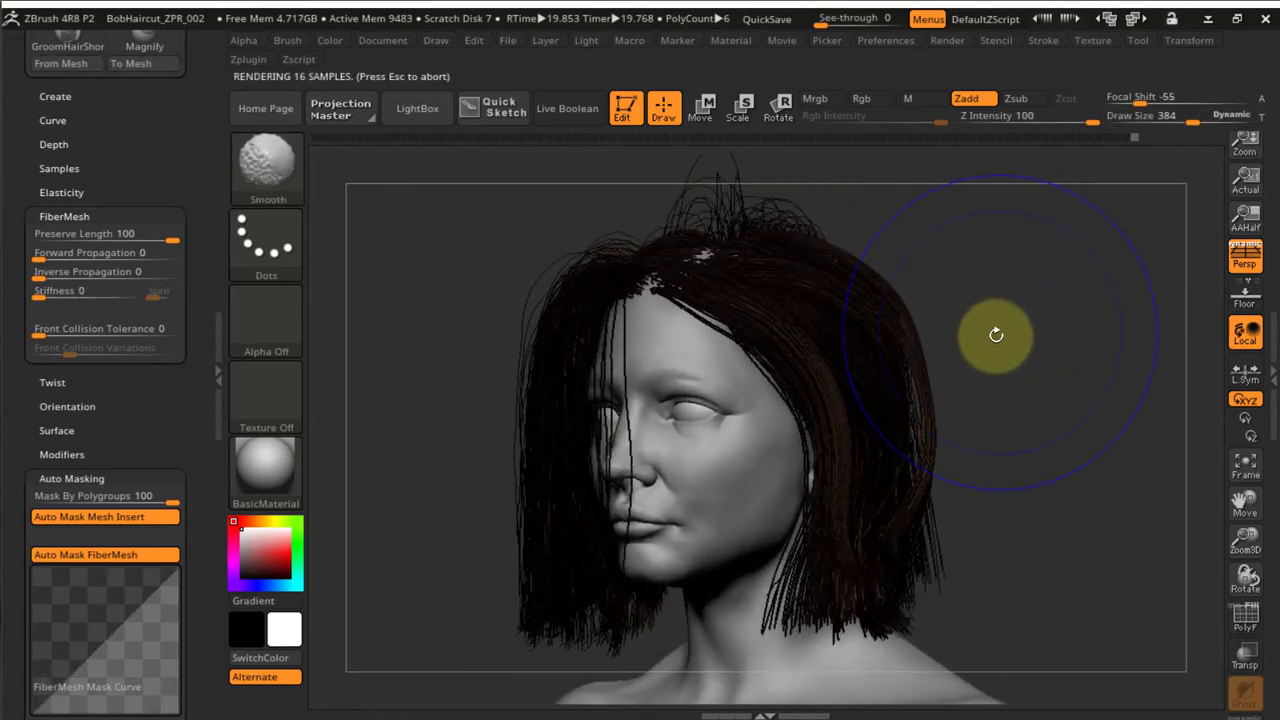
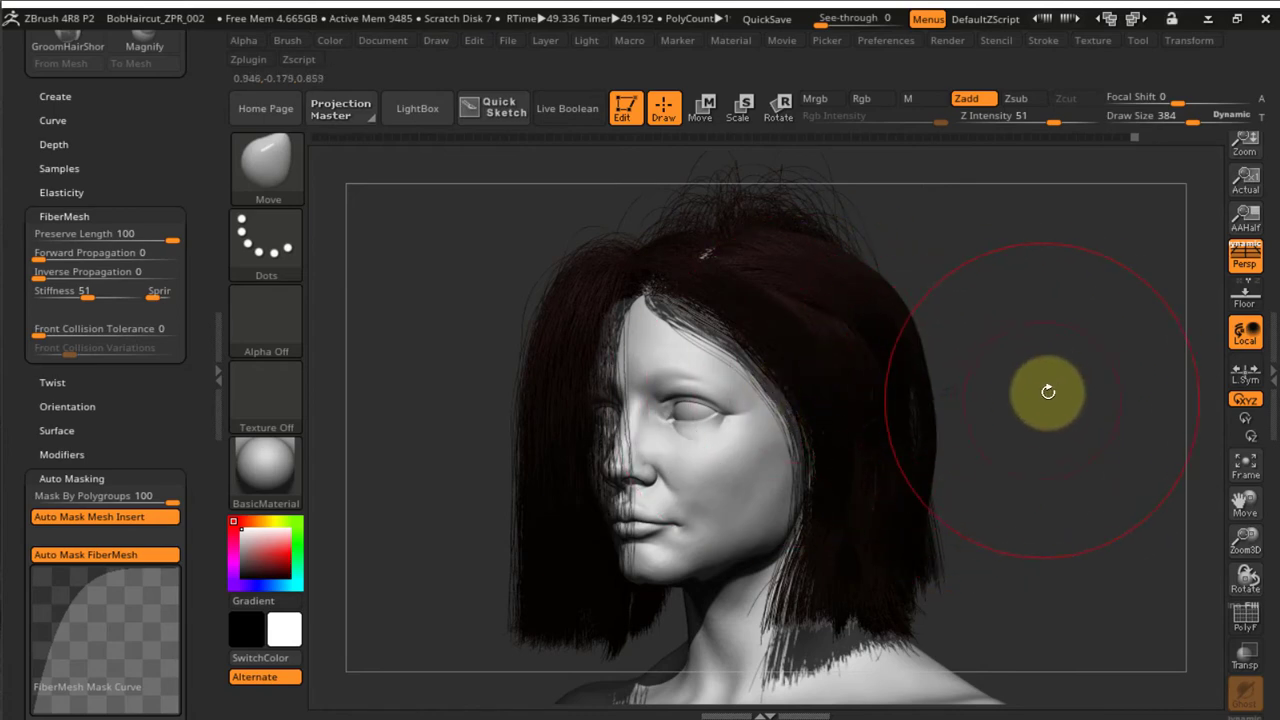
Restore the polygroup colours, isolate the dark blue front lock, and lift it off the face with GroomHairToss at draw size 626
{"action": "mouse_move", "coordinate": [1043, 316]}
{"action": "left_mouse_down"}
{"action": "mouse_move", "coordinate": [960, 229]}
{"action": "mouse_move", "coordinate": [788, 394]}
{"action": "mouse_move", "coordinate": [834, 457]}
{"action": "mouse_move", "coordinate": [803, 446]}
{"action": "mouse_move", "coordinate": [809, 437]}
{"action": "mouse_move", "coordinate": [797, 487]}
{"action": "mouse_move", "coordinate": [766, 354]}
{"action": "mouse_move", "coordinate": [690, 435]}
{"action": "left_mouse_up"}
{"action": "key", "text": "shift+f"}
{"action": "key", "text": "s"}
{"action": "left_click", "coordinate": [799, 487], "text": "ctrl+shift"}
{"action": "left_click", "coordinate": [812, 503], "text": "ctrl+shift"}
{"action": "left_click", "coordinate": [690, 435], "text": "ctrl+shift"}
{"action": "mouse_move", "coordinate": [690, 435]}
{"action": "right_mouse_down", "text": "ctrl"}
{"action": "mouse_move", "coordinate": [686, 349]}
{"action": "mouse_move", "coordinate": [994, 363]}
{"action": "mouse_move", "coordinate": [597, 317]}
{"action": "mouse_move", "coordinate": [713, 389]}
{"action": "mouse_move", "coordinate": [757, 371]}
{"action": "right_mouse_up", "text": "ctrl"}
{"action": "left_click", "coordinate": [994, 363], "text": "ctrl+shift"}
{"action": "left_click", "coordinate": [713, 389], "text": "ctrl+shift"}
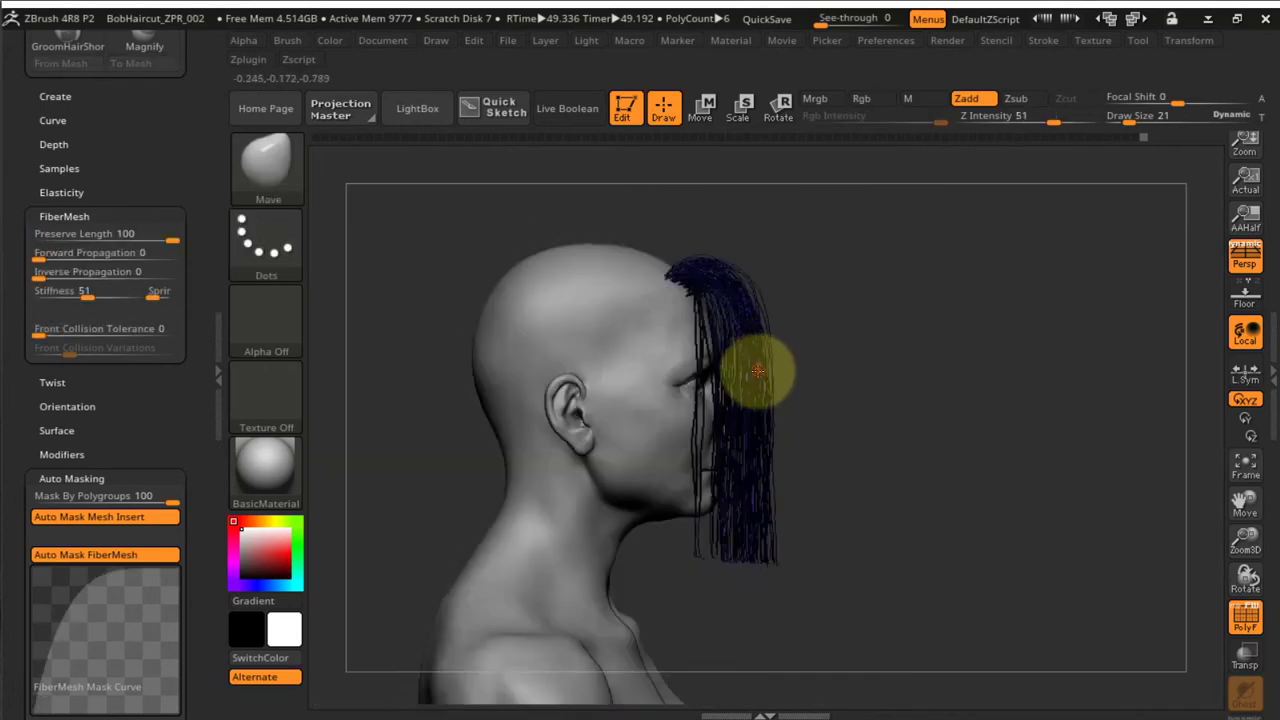
{"action": "key", "text": "s"}
{"action": "left_click_drag", "start_coordinate": [740, 280], "coordinate": [848, 503]}
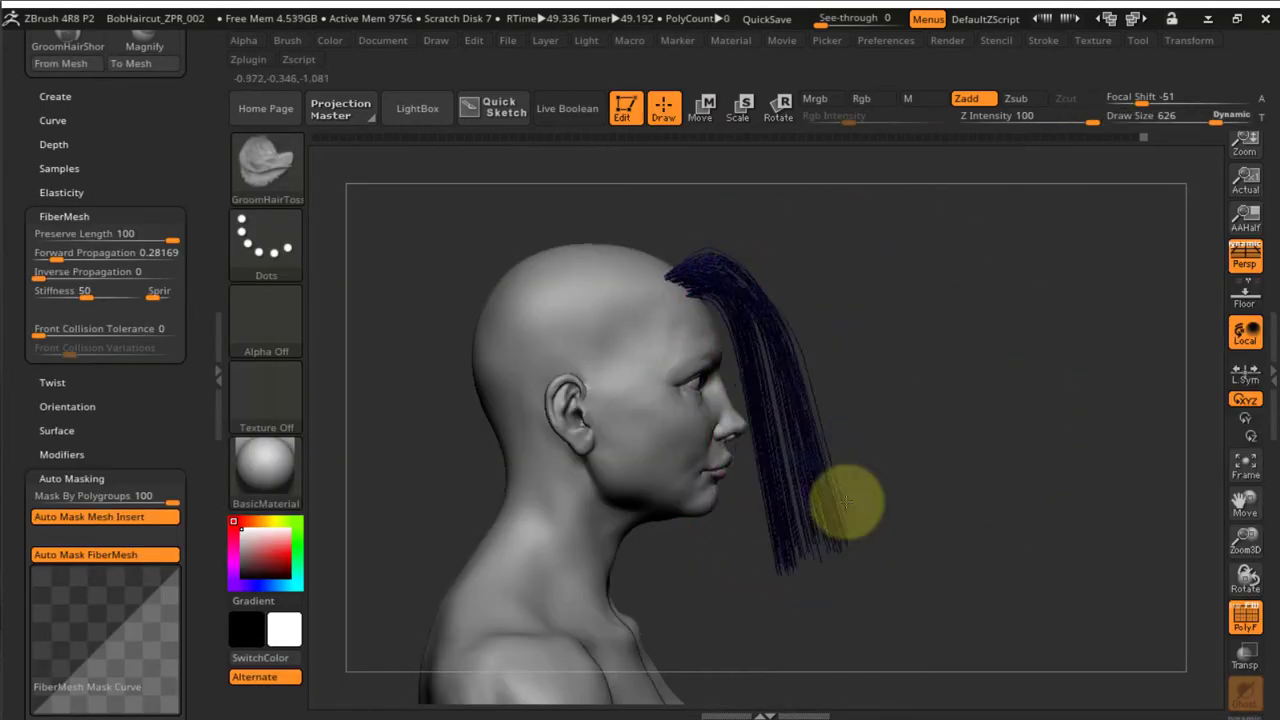
Drape the dark blue front lock down the side of the face with the Move brush, reducing the draw size to 314
{"action": "key", "text": "b"}
{"action": "key", "text": "m"}
{"action": "key", "text": "v"}
{"action": "left_click_drag", "start_coordinate": [717, 280], "coordinate": [760, 623]}
{"action": "mouse_move", "coordinate": [760, 623]}
{"action": "right_mouse_down"}
{"action": "mouse_move", "coordinate": [756, 411]}
{"action": "mouse_move", "coordinate": [850, 430]}
{"action": "right_mouse_up"}
{"action": "left_click_drag", "start_coordinate": [790, 460], "coordinate": [740, 486]}
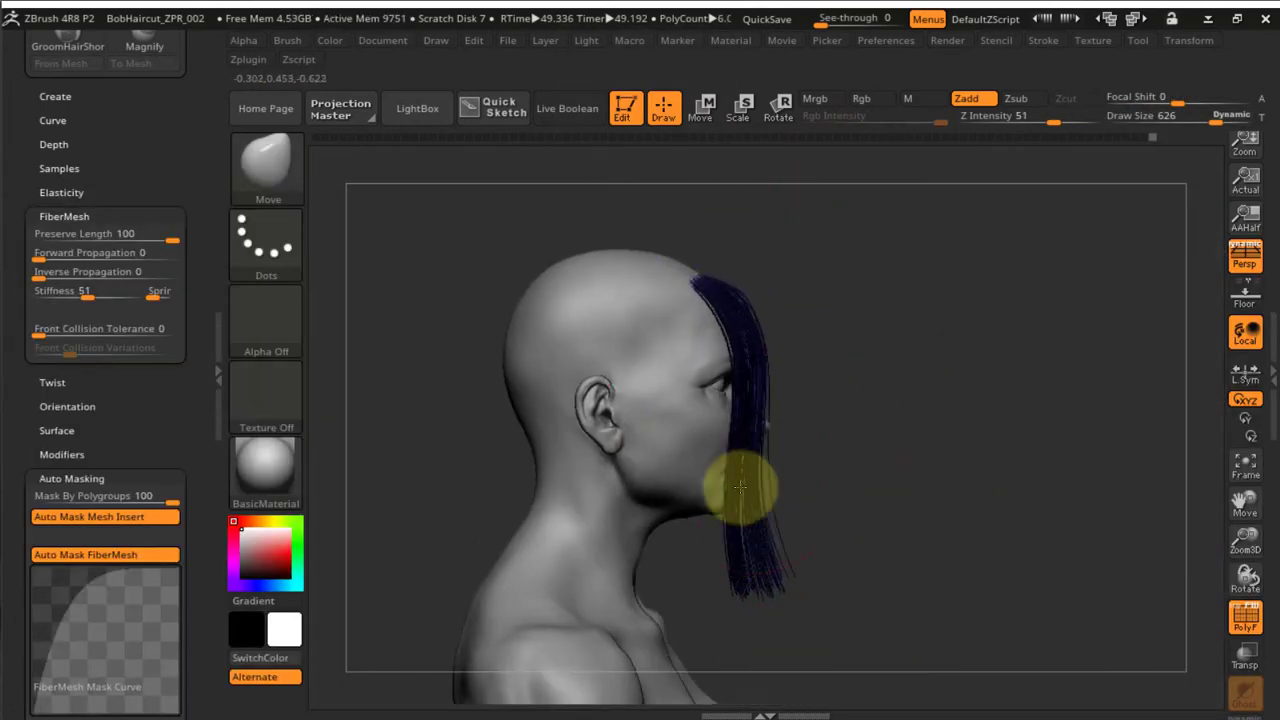
{"action": "right_click_drag", "start_coordinate": [740, 486], "coordinate": [650, 450]}
{"action": "left_click_drag", "start_coordinate": [770, 430], "coordinate": [734, 423]}
{"action": "mouse_move", "coordinate": [734, 423]}
{"action": "right_mouse_down"}
{"action": "mouse_move", "coordinate": [823, 451]}
{"action": "mouse_move", "coordinate": [630, 446]}
{"action": "right_mouse_up"}
{"action": "key", "text": "s"}
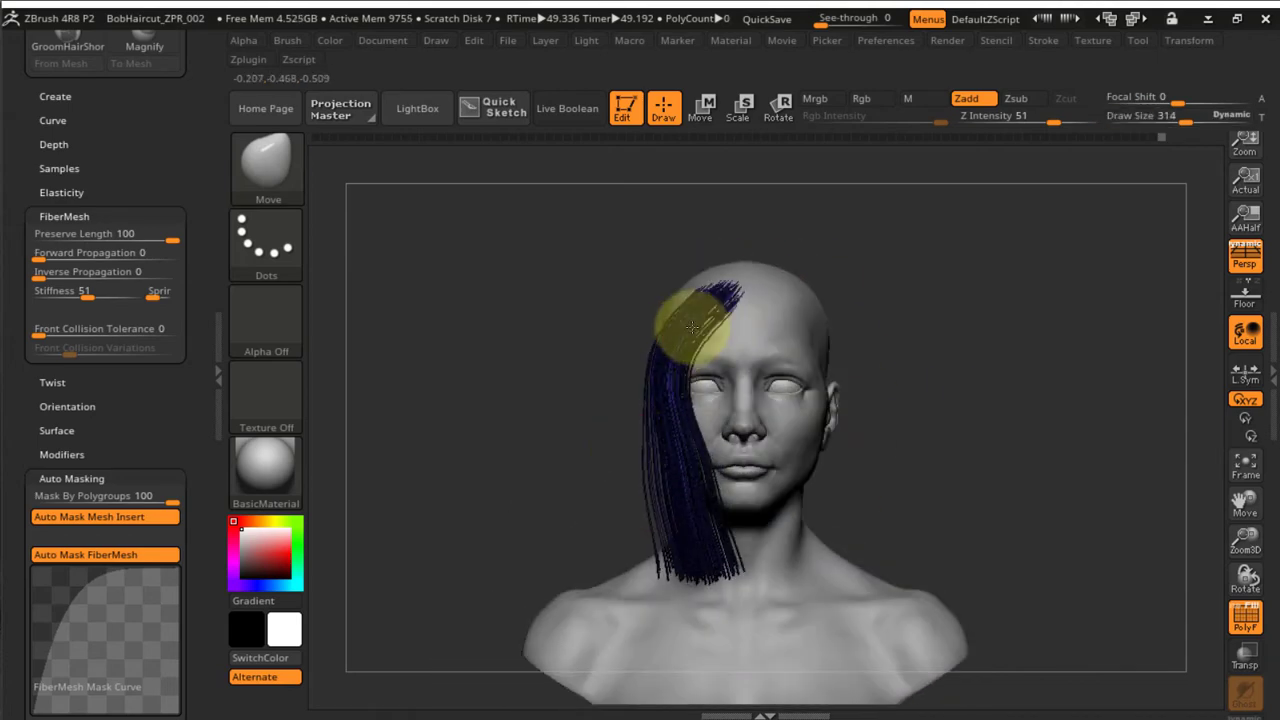
Shape the isolated dark green section so it arcs from the parting down the side of the head
{"action": "mouse_move", "coordinate": [691, 309]}
{"action": "right_mouse_down"}
{"action": "mouse_move", "coordinate": [737, 509]}
{"action": "mouse_move", "coordinate": [679, 443]}
{"action": "right_mouse_up"}
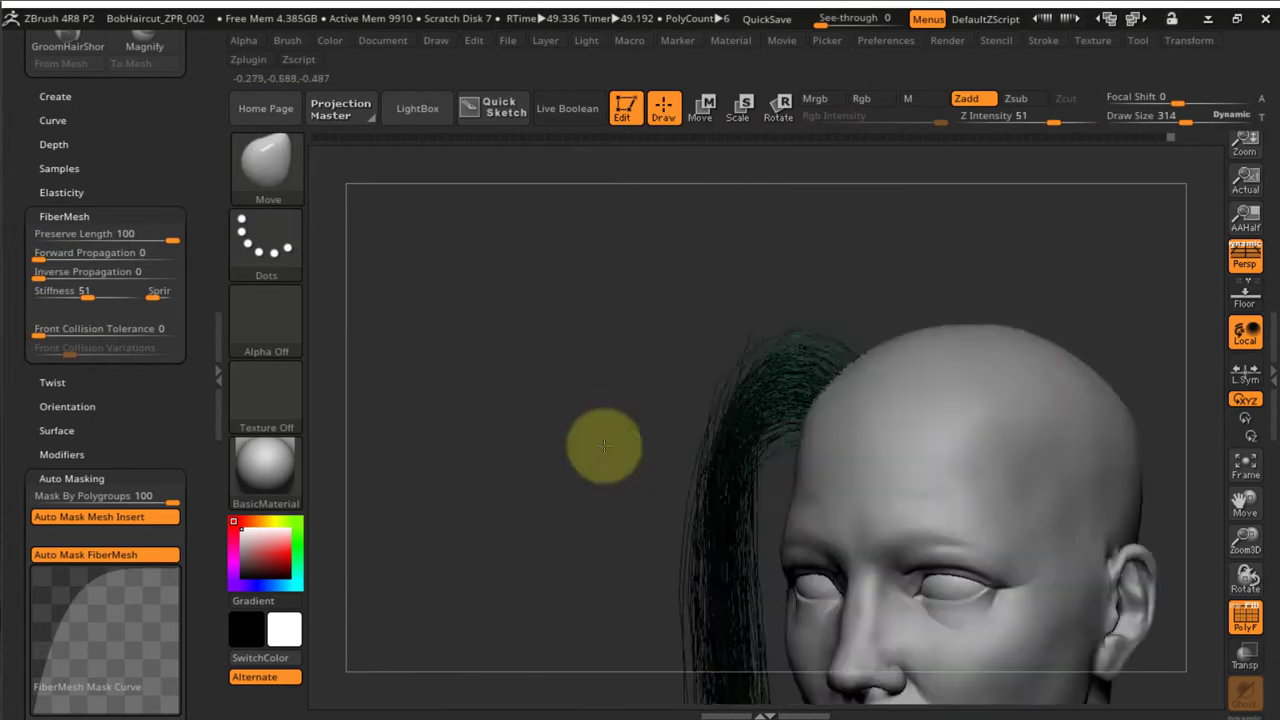
{"action": "right_click_drag", "start_coordinate": [604, 446], "coordinate": [735, 384]}
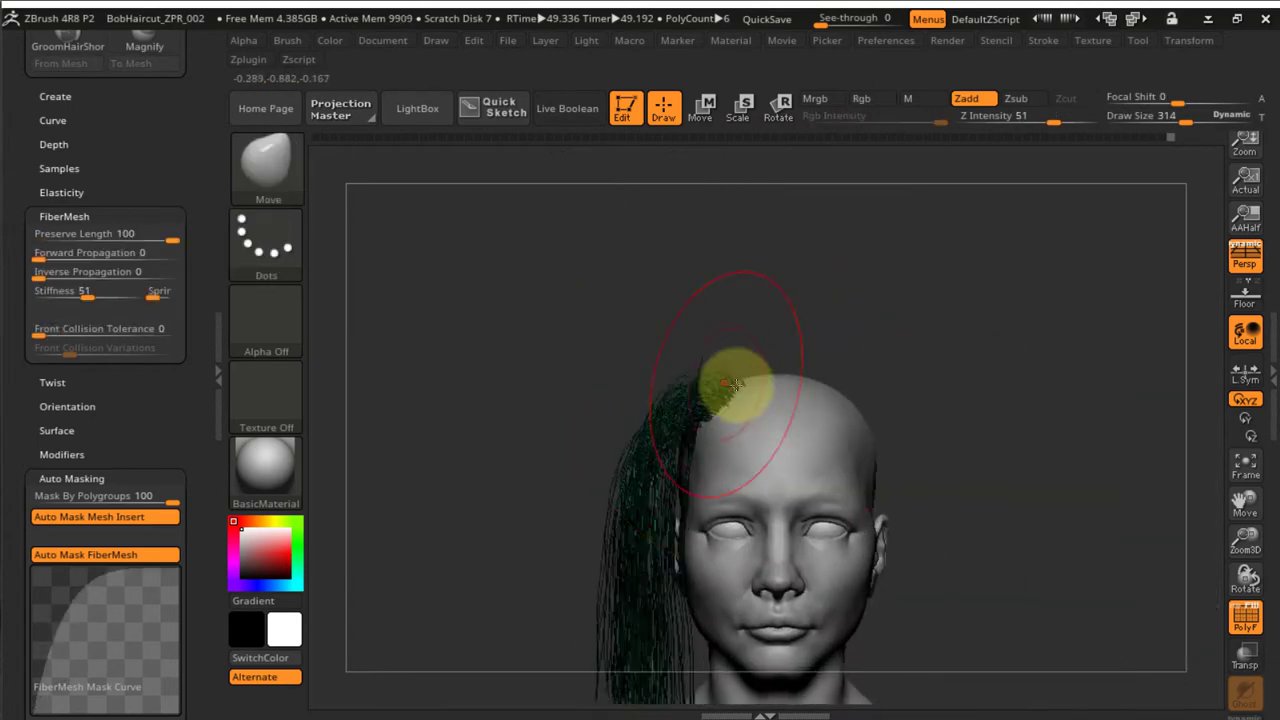
{"action": "right_click_drag", "start_coordinate": [666, 603], "coordinate": [545, 311], "text": "alt"}
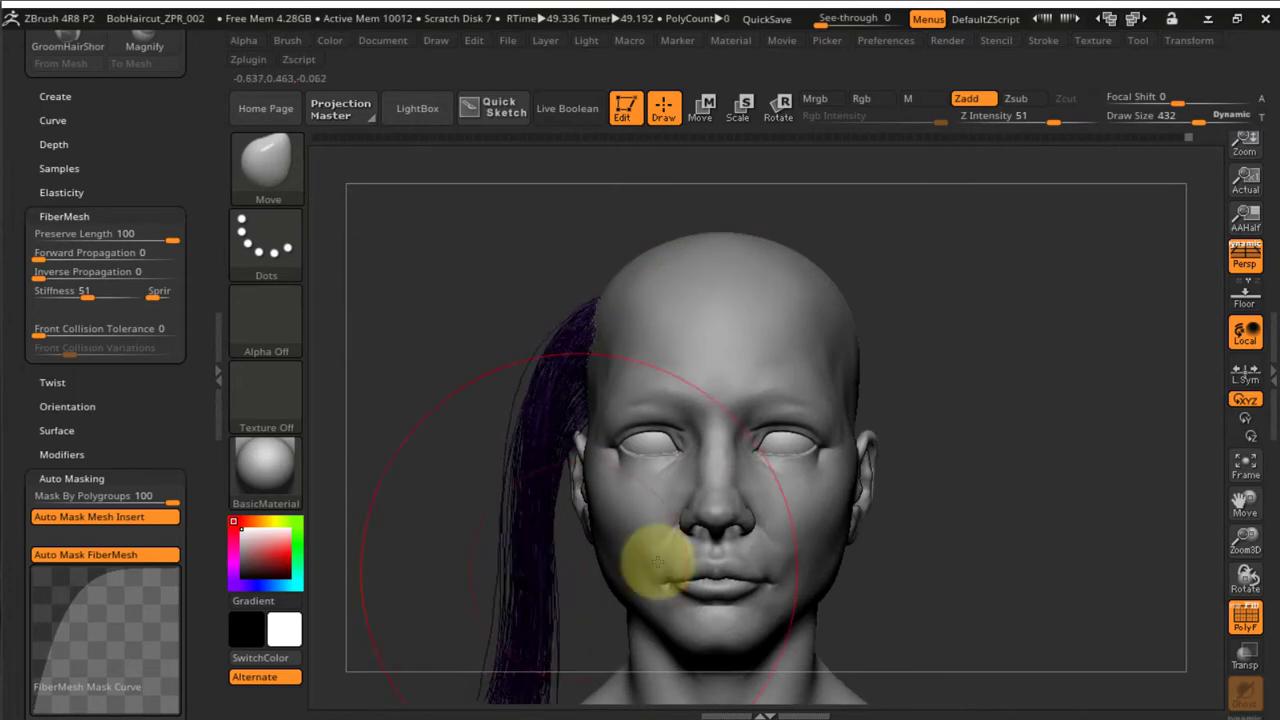
Comb the isolated purple section back behind the ear, reducing the draw size to 339
{"action": "mouse_move", "coordinate": [657, 562]}
{"action": "right_mouse_down"}
{"action": "mouse_move", "coordinate": [531, 443]}
{"action": "mouse_move", "coordinate": [626, 586]}
{"action": "right_mouse_up"}
{"action": "left_click_drag", "start_coordinate": [626, 586], "coordinate": [637, 457]}
{"action": "mouse_move", "coordinate": [637, 457]}
{"action": "right_mouse_down"}
{"action": "mouse_move", "coordinate": [605, 453]}
{"action": "mouse_move", "coordinate": [580, 582]}
{"action": "right_mouse_up"}
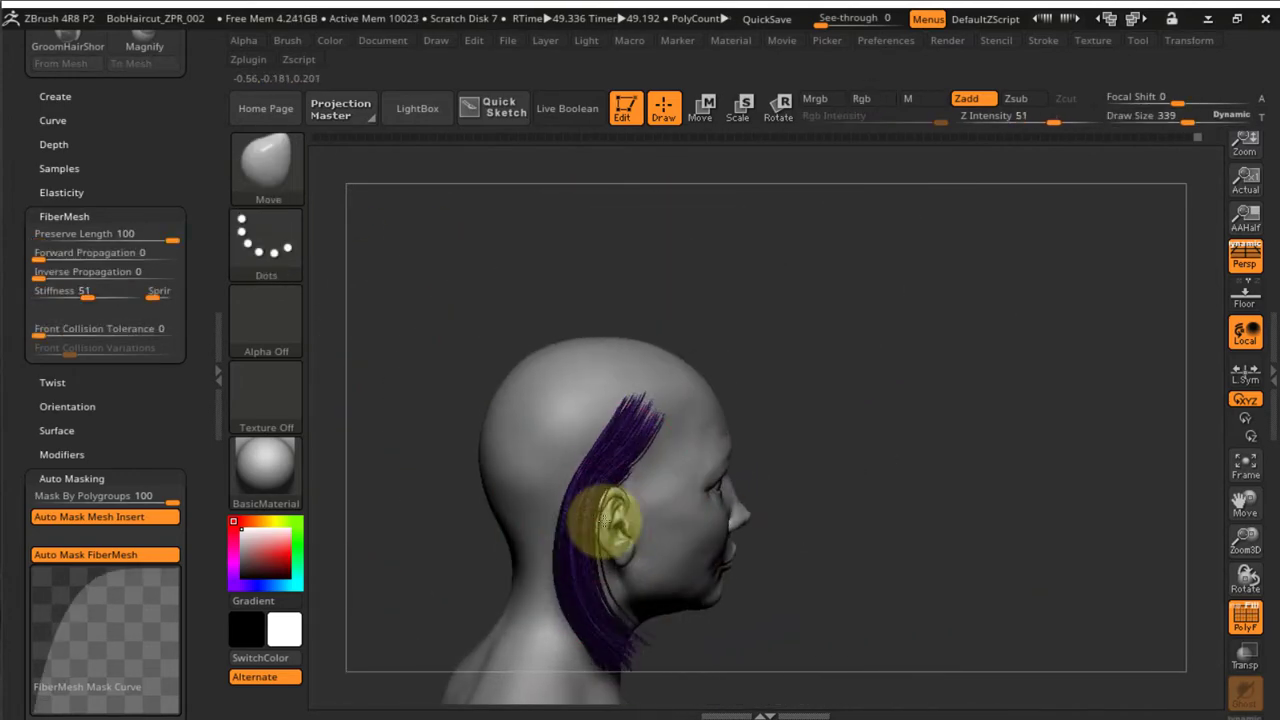
{"action": "right_click_drag", "start_coordinate": [604, 522], "coordinate": [704, 570]}
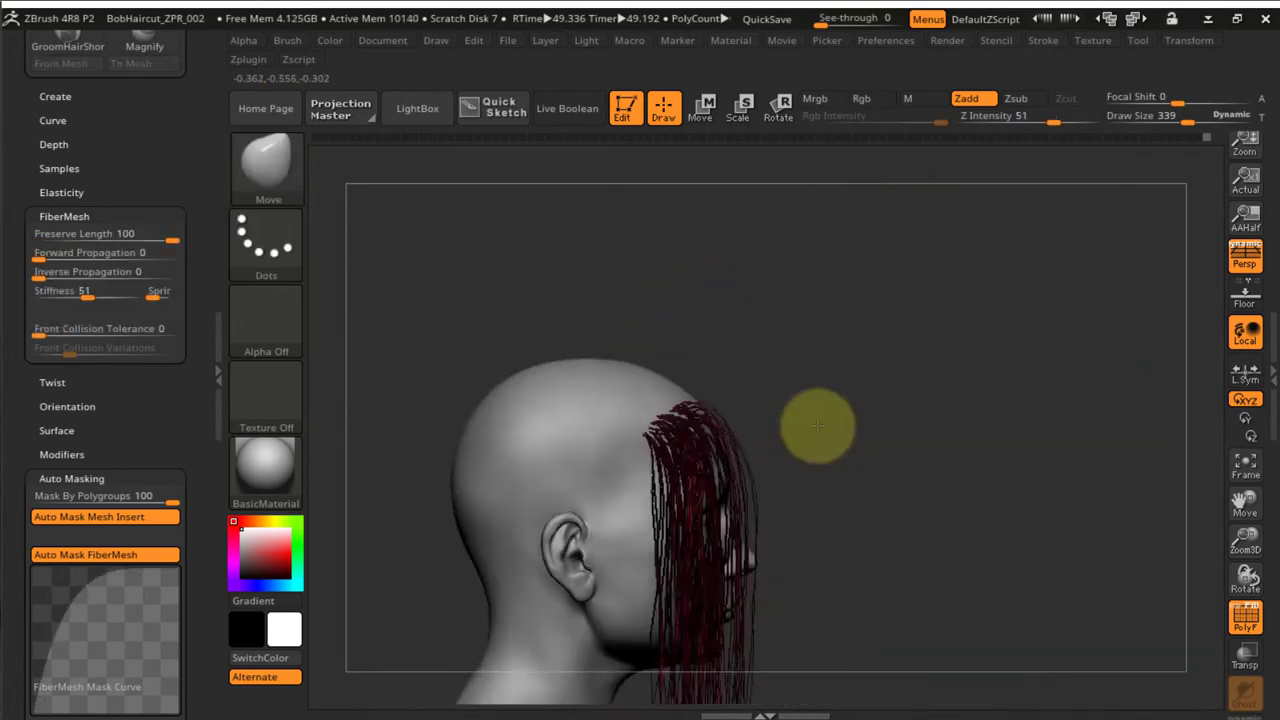
Comb the dark red section off the face and sweep the teal section in front of the ear backward
{"action": "right_click_drag", "start_coordinate": [818, 426], "coordinate": [790, 278], "text": "alt"}
{"action": "right_click_drag", "start_coordinate": [654, 434], "coordinate": [762, 438]}
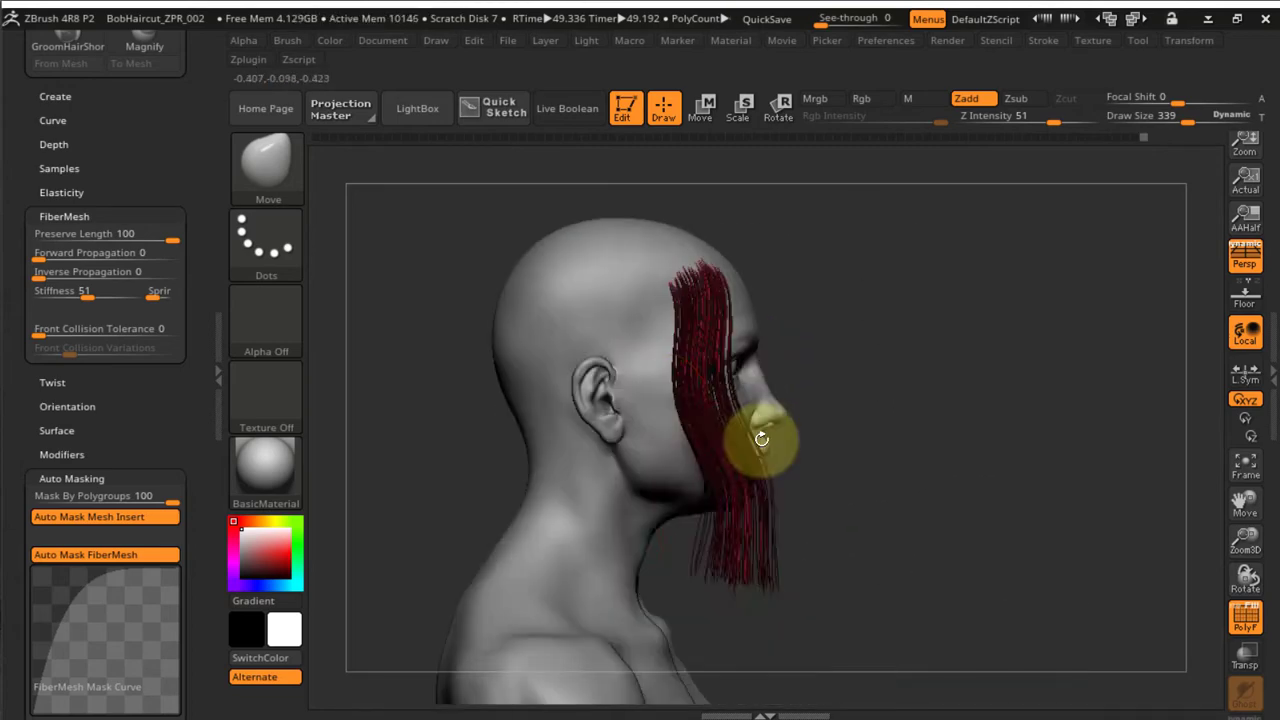
{"action": "right_click_drag", "start_coordinate": [780, 541], "coordinate": [723, 363]}
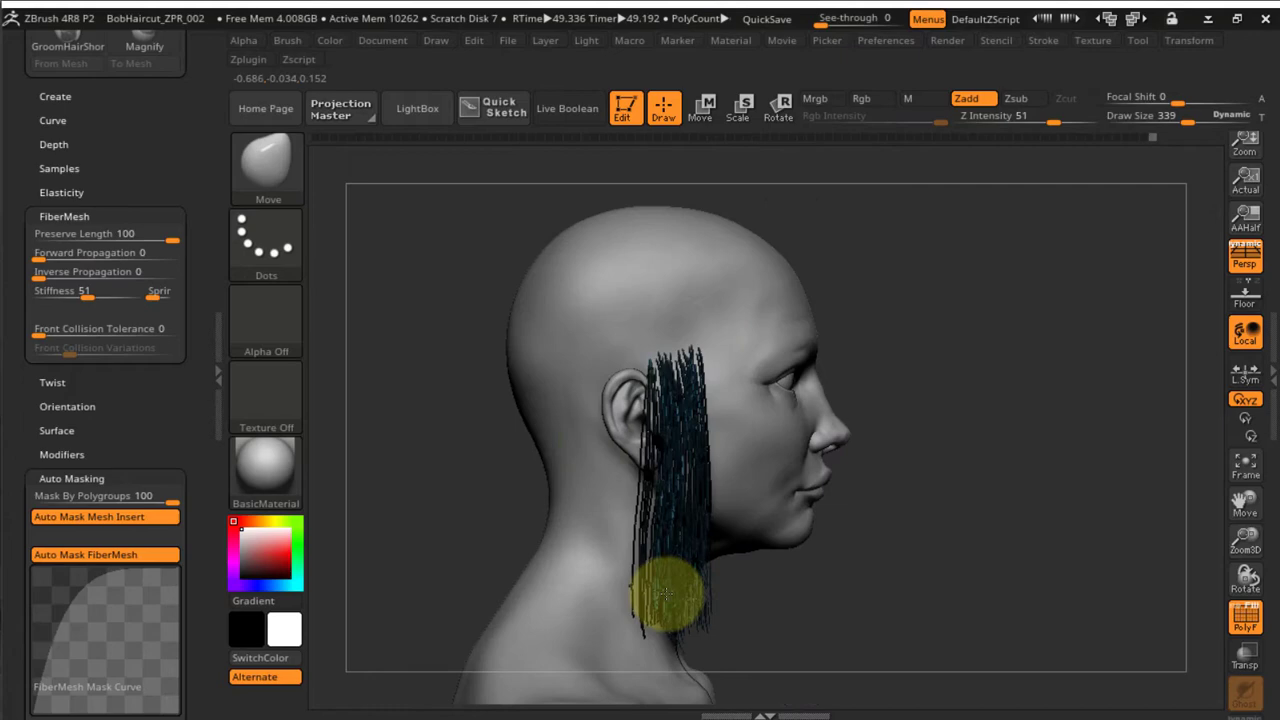
{"action": "left_click_drag", "start_coordinate": [665, 594], "coordinate": [556, 470]}
{"action": "left_click_drag", "start_coordinate": [733, 555], "coordinate": [983, 374]}
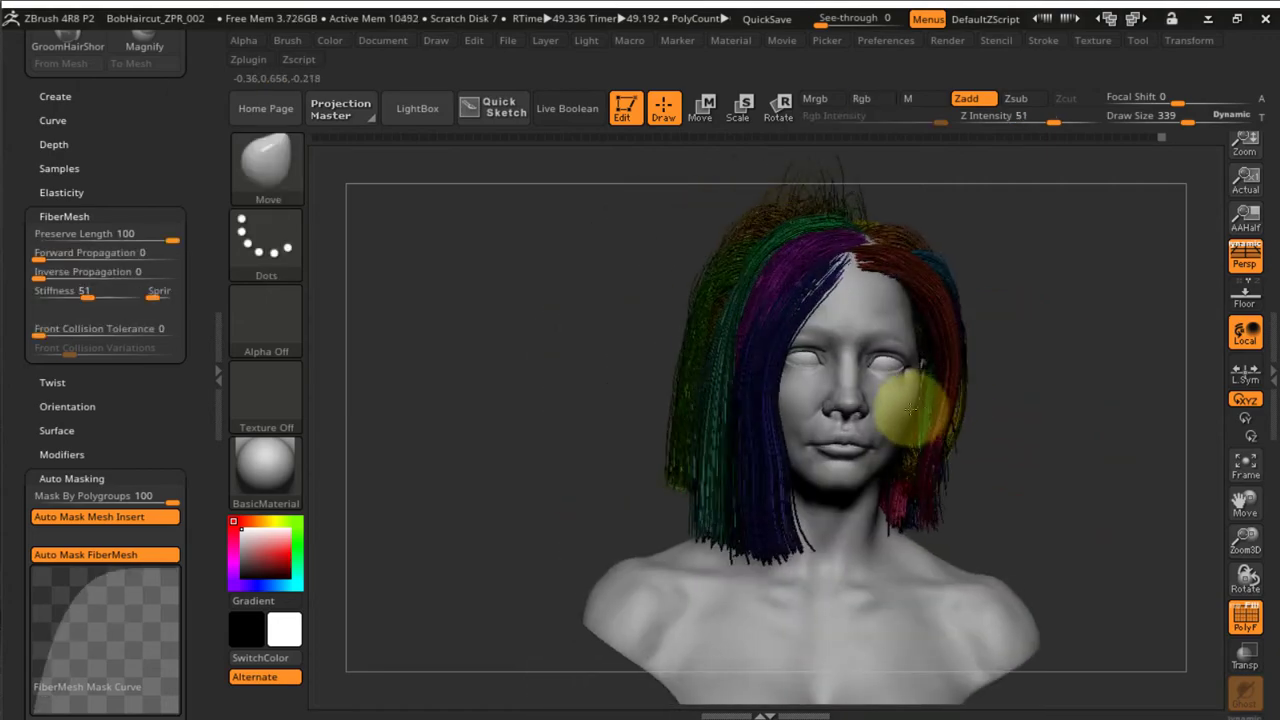
Pull the isolated dark green back section in along the head and neck with the Move brush, reducing the draw size to 208
{"action": "left_click_drag", "start_coordinate": [908, 400], "coordinate": [617, 351]}
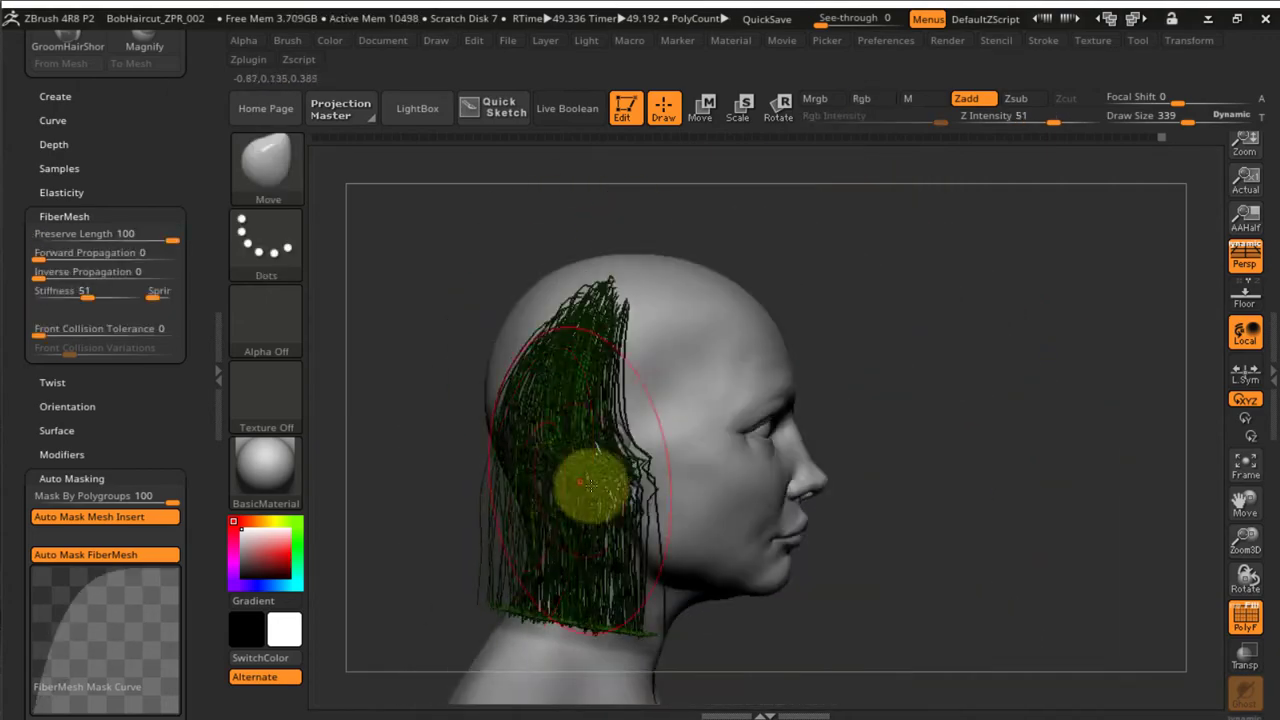
{"action": "left_click_drag", "start_coordinate": [620, 458], "coordinate": [568, 344]}
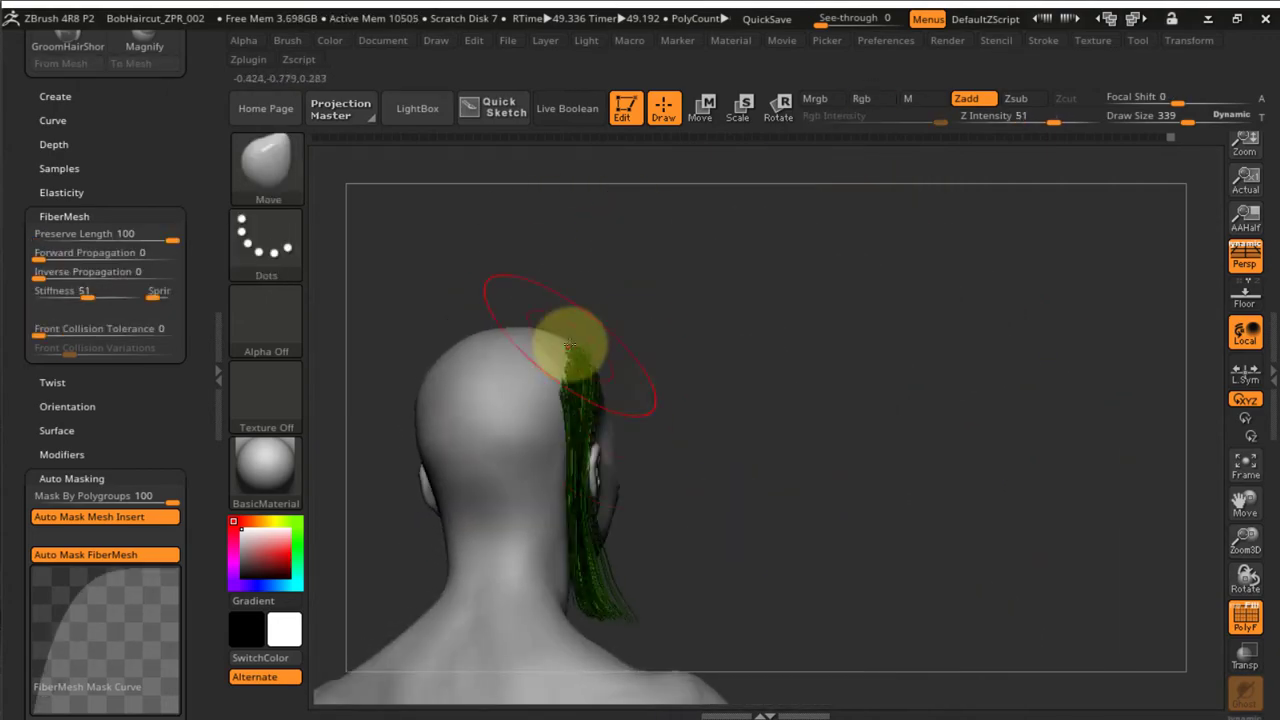
{"action": "left_click_drag", "start_coordinate": [634, 522], "coordinate": [560, 470]}
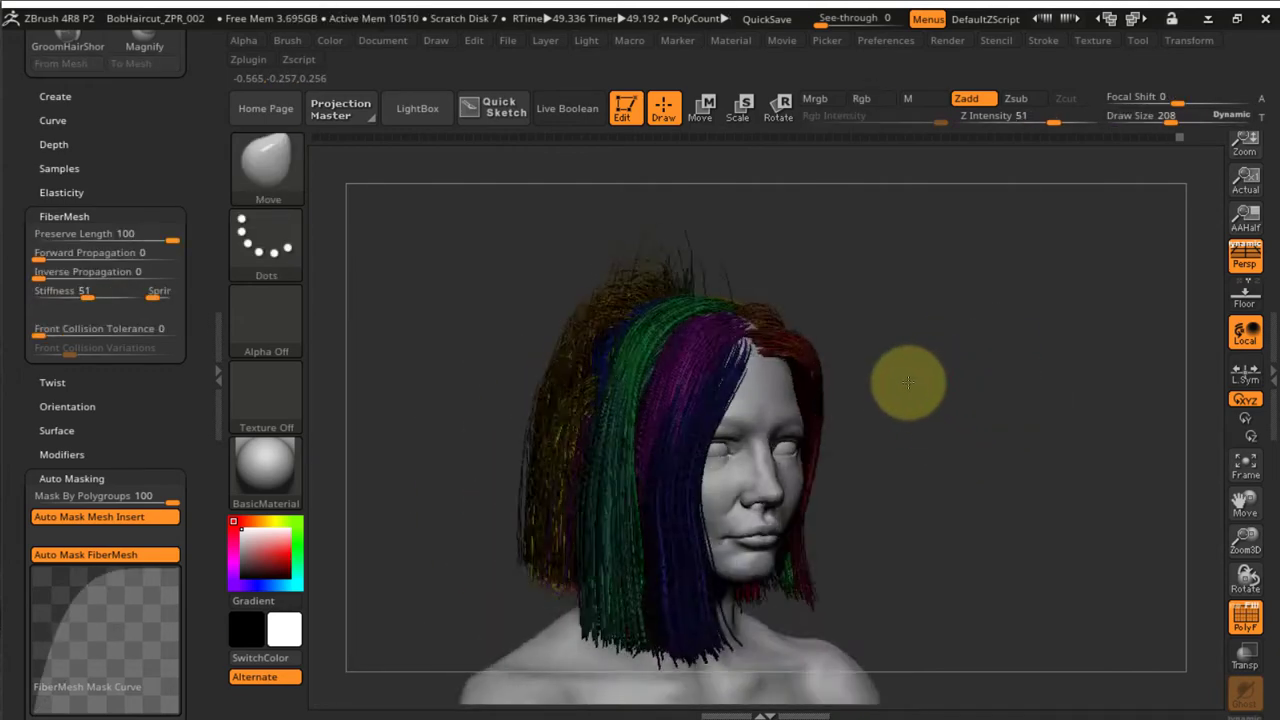
Flatten the hair roots on both sides of the parting, reducing the draw size to 146
{"action": "left_click_drag", "start_coordinate": [908, 380], "coordinate": [803, 394]}
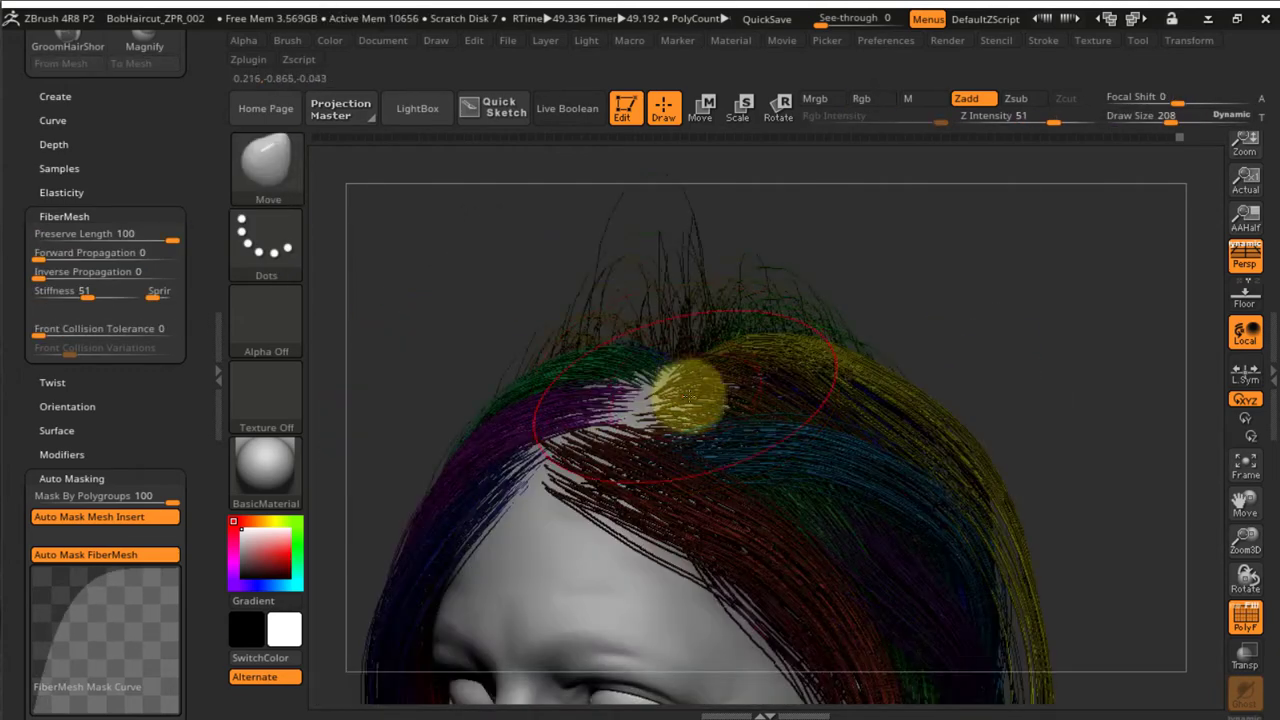
{"action": "left_click_drag", "start_coordinate": [626, 372], "coordinate": [655, 360]}
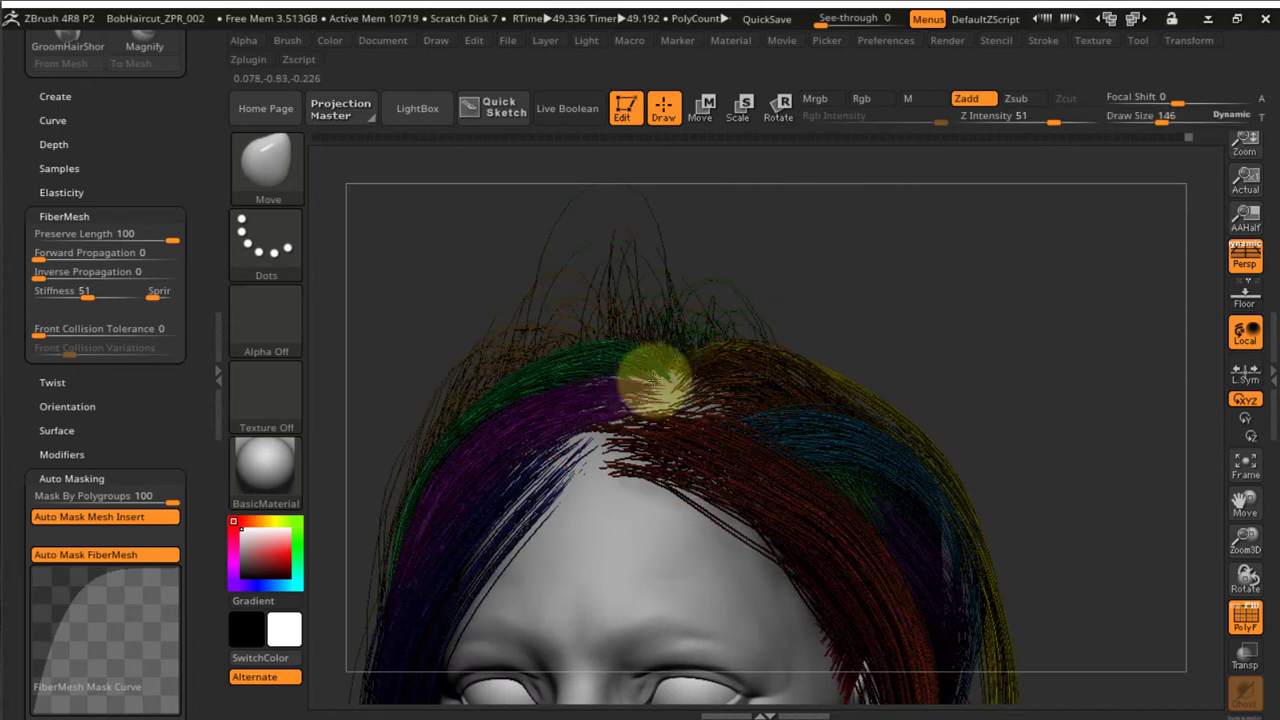
{"action": "mouse_move", "coordinate": [575, 390]}
{"action": "left_mouse_down"}
{"action": "mouse_move", "coordinate": [517, 423]}
{"action": "mouse_move", "coordinate": [751, 409]}
{"action": "mouse_move", "coordinate": [729, 380]}
{"action": "mouse_move", "coordinate": [791, 337]}
{"action": "mouse_move", "coordinate": [743, 350]}
{"action": "left_mouse_up"}
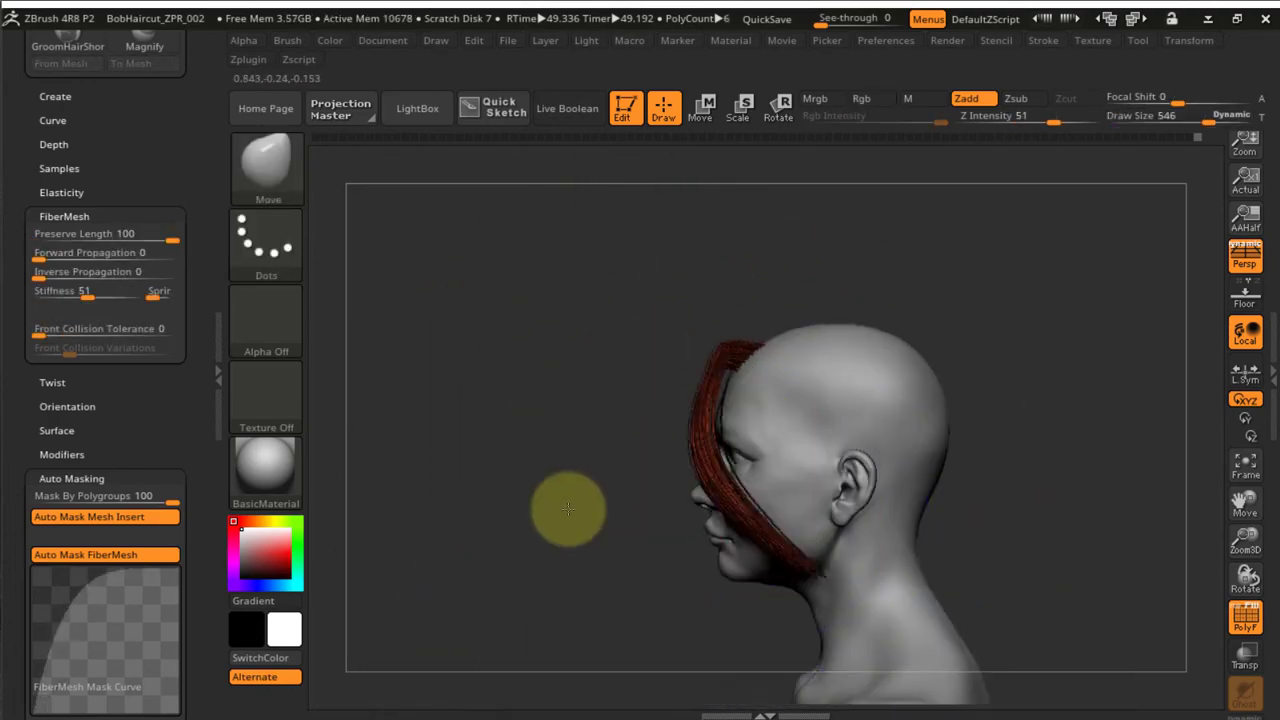
Comb the hair along the forehead and temple hairline backward with a draw size of 281
{"action": "left_click_drag", "start_coordinate": [566, 509], "coordinate": [765, 512]}
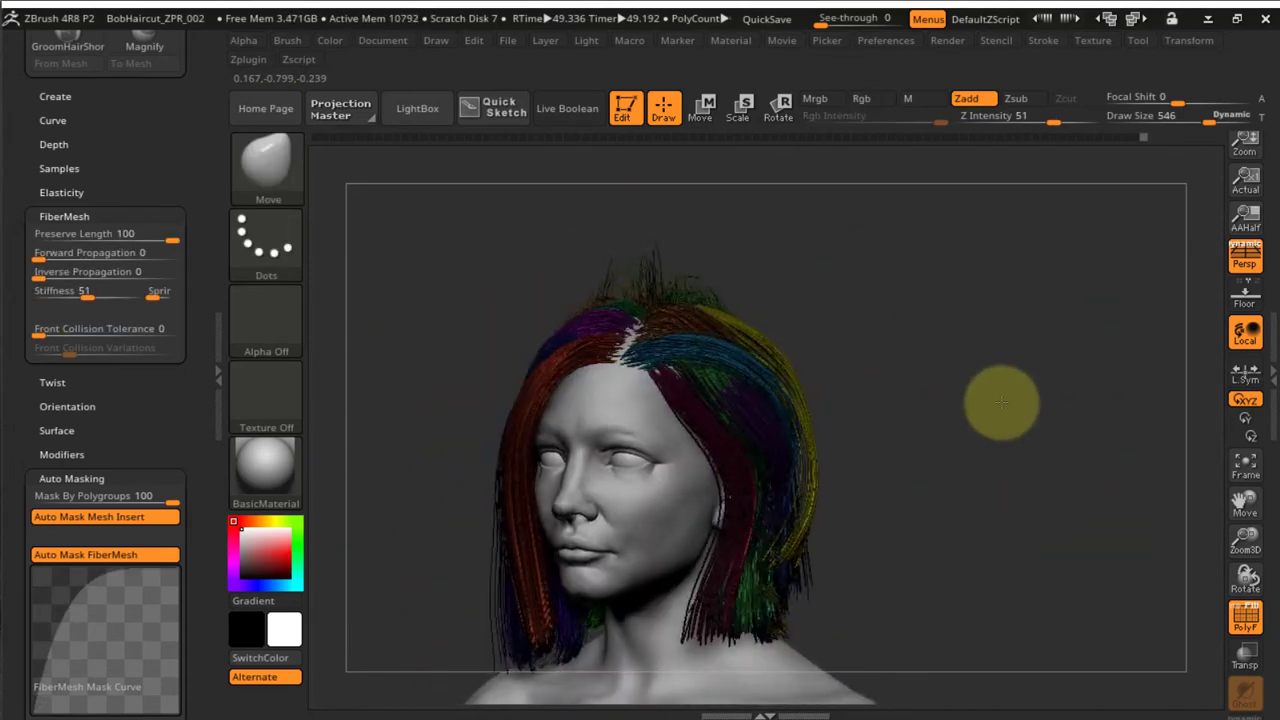
{"action": "key", "text": "s"}
{"action": "right_click_drag", "start_coordinate": [722, 353], "coordinate": [692, 377]}
{"action": "key", "text": "s"}
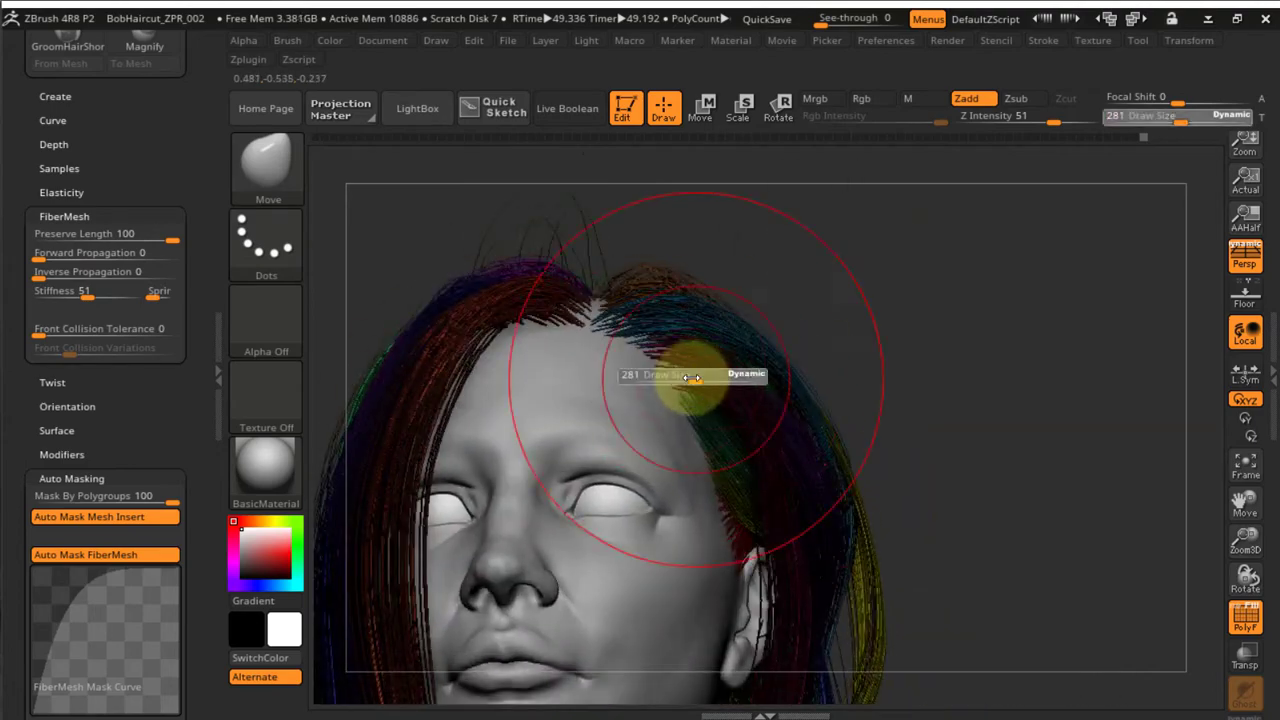
{"action": "mouse_move", "coordinate": [722, 425]}
{"action": "right_mouse_down"}
{"action": "mouse_move", "coordinate": [720, 414]}
{"action": "mouse_move", "coordinate": [789, 380]}
{"action": "mouse_move", "coordinate": [791, 491]}
{"action": "mouse_move", "coordinate": [819, 510]}
{"action": "mouse_move", "coordinate": [866, 451]}
{"action": "mouse_move", "coordinate": [852, 437]}
{"action": "mouse_move", "coordinate": [1047, 511]}
{"action": "mouse_move", "coordinate": [968, 509]}
{"action": "mouse_move", "coordinate": [954, 446]}
{"action": "mouse_move", "coordinate": [711, 460]}
{"action": "mouse_move", "coordinate": [757, 397]}
{"action": "mouse_move", "coordinate": [732, 525]}
{"action": "mouse_move", "coordinate": [838, 489]}
{"action": "mouse_move", "coordinate": [786, 271]}
{"action": "mouse_move", "coordinate": [737, 400]}
{"action": "right_mouse_up"}
Isolate the dark gold back section and shape it around the back of the head with a draw size of 462
{"action": "left_click", "coordinate": [786, 271], "text": "ctrl+shift"}
{"action": "left_click_drag", "start_coordinate": [737, 400], "coordinate": [748, 368], "text": "shift"}
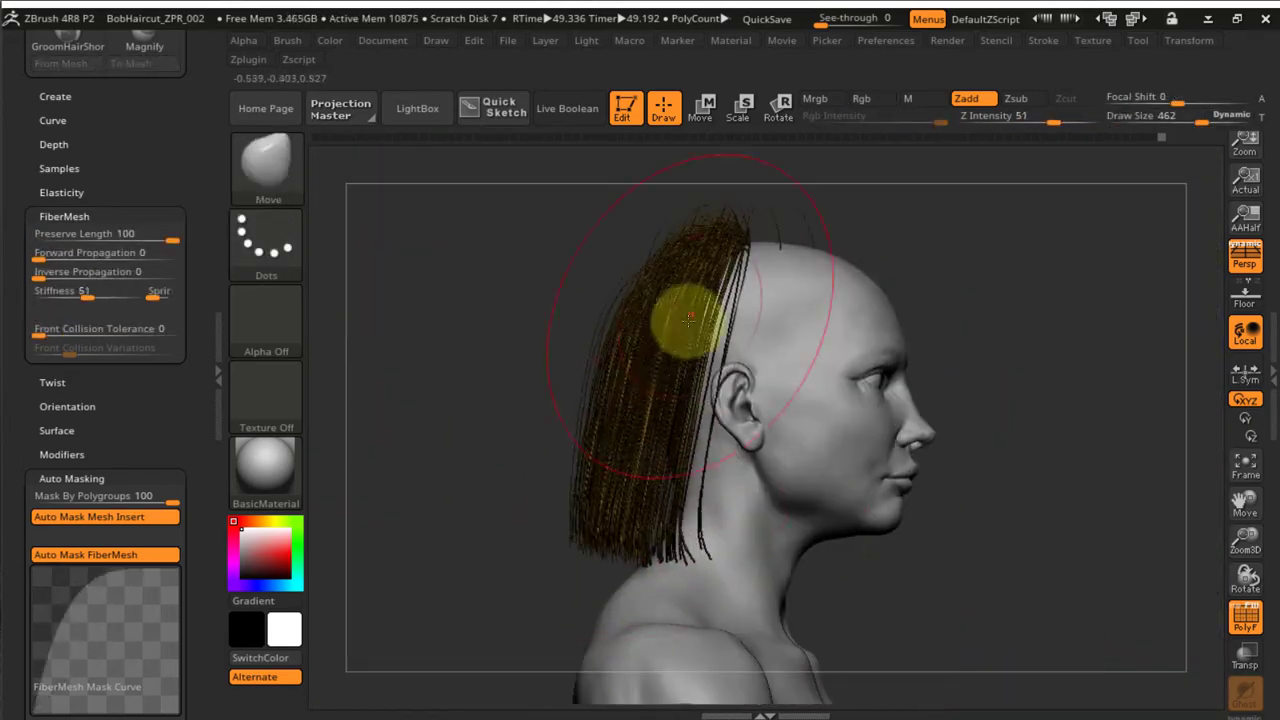
{"action": "mouse_move", "coordinate": [688, 320]}
{"action": "right_mouse_down"}
{"action": "mouse_move", "coordinate": [811, 323]}
{"action": "mouse_move", "coordinate": [891, 411]}
{"action": "right_mouse_up"}
{"action": "left_click_drag", "start_coordinate": [891, 411], "coordinate": [917, 426]}
{"action": "mouse_move", "coordinate": [917, 426]}
{"action": "right_mouse_down", "text": "ctrl"}
{"action": "mouse_move", "coordinate": [955, 495]}
{"action": "mouse_move", "coordinate": [761, 517]}
{"action": "right_mouse_up", "text": "ctrl"}
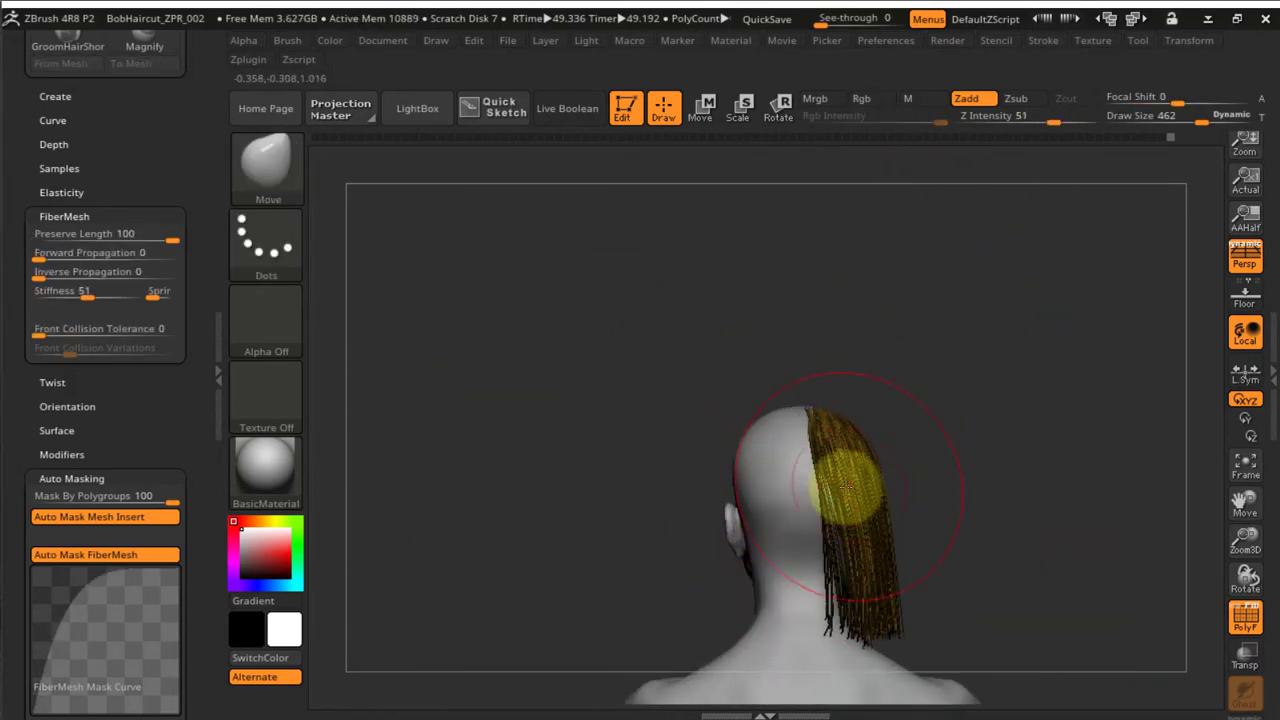
Isolate the dark green crown section and push its raised and stray strands down over the back of the head
{"action": "left_click", "coordinate": [721, 513], "text": "ctrl+shift"}
{"action": "right_click_drag", "start_coordinate": [721, 513], "coordinate": [734, 469]}
{"action": "left_click", "coordinate": [690, 325], "text": "ctrl+shift"}
{"action": "right_click_drag", "start_coordinate": [690, 325], "coordinate": [709, 293]}
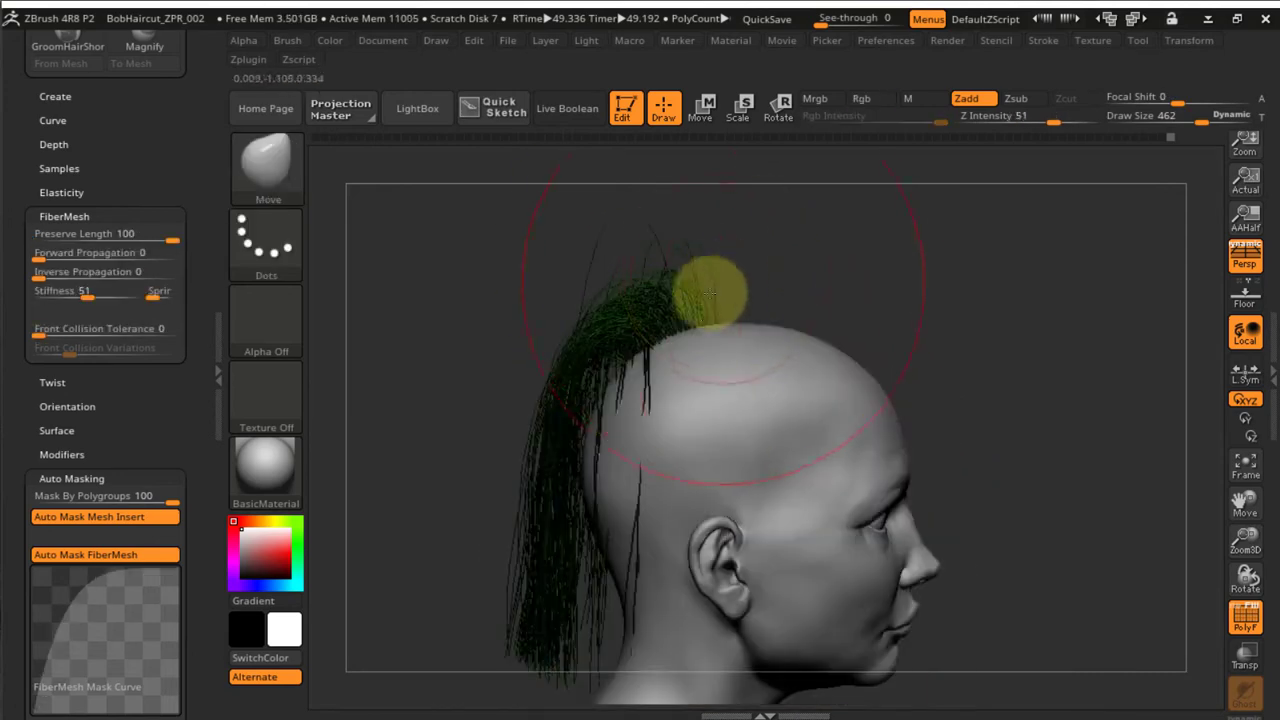
{"action": "left_click_drag", "start_coordinate": [549, 541], "coordinate": [575, 500]}
{"action": "right_click_drag", "start_coordinate": [575, 500], "coordinate": [630, 407], "text": "ctrl"}
{"action": "right_click_drag", "start_coordinate": [675, 325], "coordinate": [650, 340]}
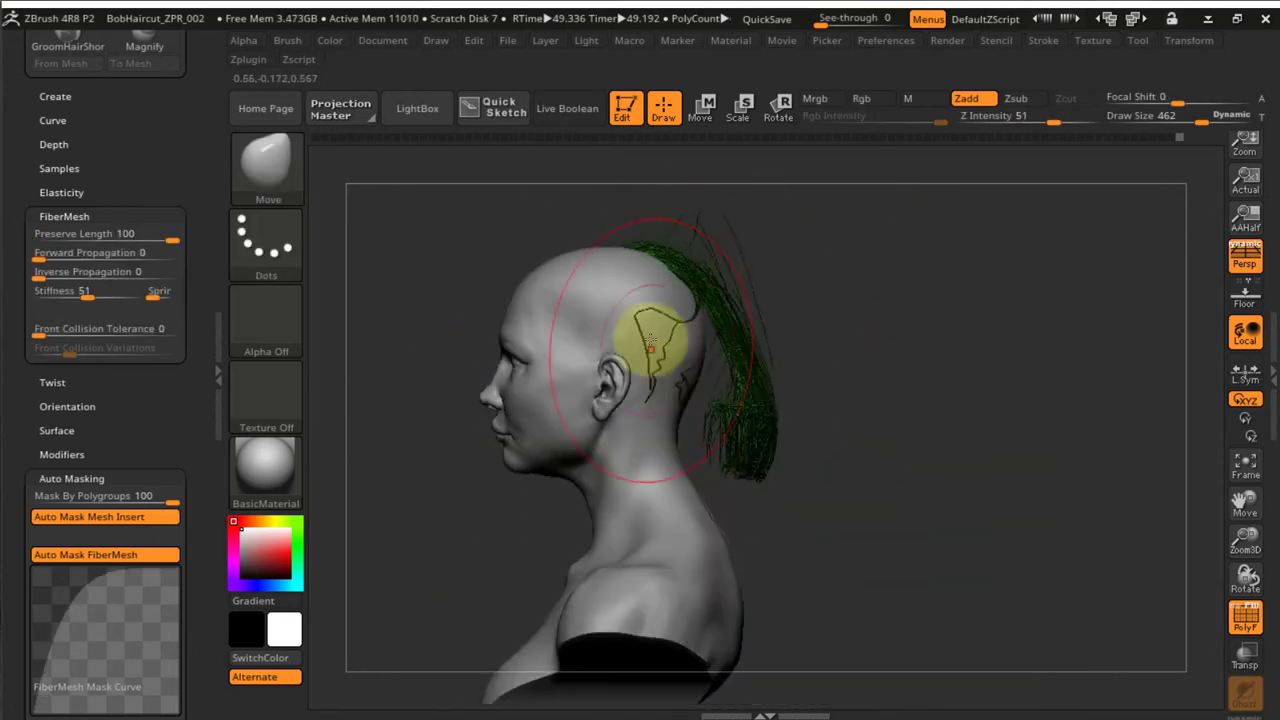
{"action": "right_click_drag", "start_coordinate": [665, 231], "coordinate": [786, 420]}
Isolate the neighboring sections one after another and settle their strands against the head, reducing the draw size to 195
{"action": "left_click", "coordinate": [1001, 409], "text": "ctrl+shift"}
{"action": "right_click_drag", "start_coordinate": [1001, 409], "coordinate": [733, 700]}
{"action": "left_click", "coordinate": [834, 280], "text": "ctrl+shift"}
{"action": "right_click_drag", "start_coordinate": [753, 574], "coordinate": [780, 354]}
{"action": "left_click", "coordinate": [975, 317], "text": "ctrl+shift"}
{"action": "mouse_move", "coordinate": [975, 317]}
{"action": "right_mouse_down"}
{"action": "mouse_move", "coordinate": [877, 394]}
{"action": "mouse_move", "coordinate": [689, 260]}
{"action": "mouse_move", "coordinate": [551, 419]}
{"action": "mouse_move", "coordinate": [697, 271]}
{"action": "right_mouse_up"}
{"action": "left_click", "coordinate": [689, 260], "text": "ctrl+shift"}
{"action": "left_click", "coordinate": [551, 419], "text": "ctrl+shift"}
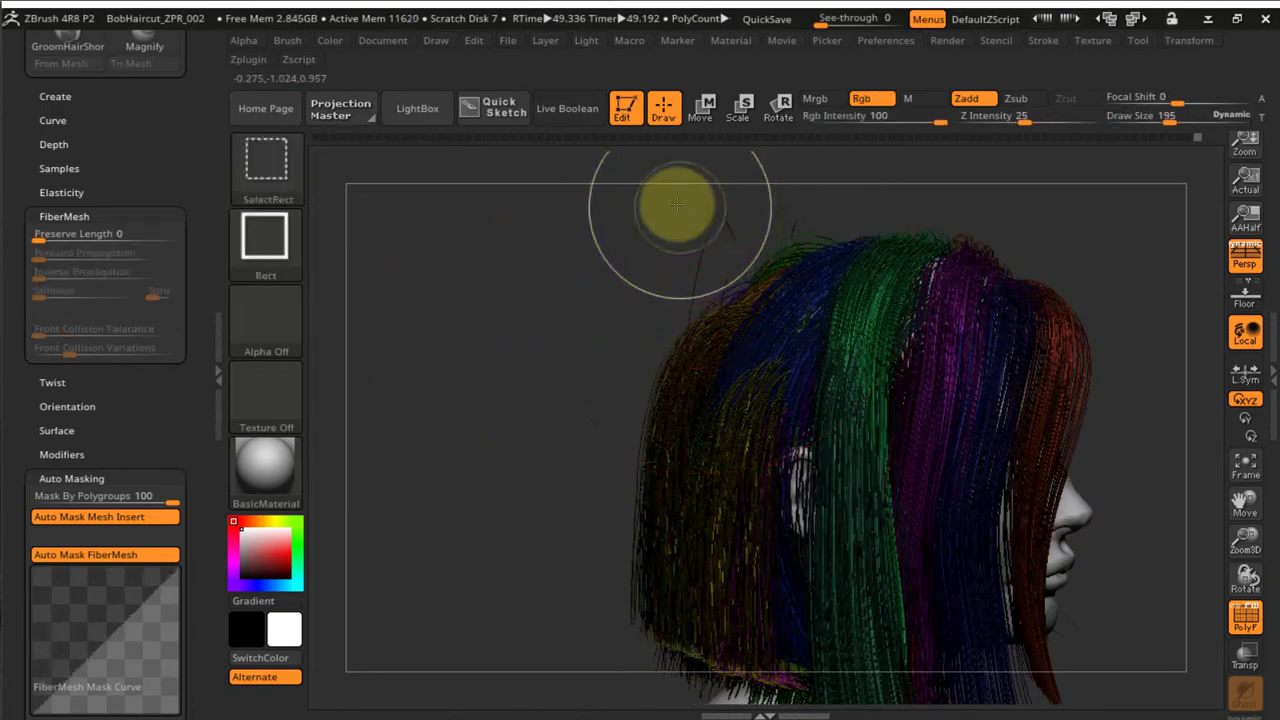
Isolate the purple section above the ear and pull it in toward the neck, raising the draw size to 306
{"action": "right_click_drag", "start_coordinate": [671, 206], "coordinate": [880, 310], "text": "alt"}
{"action": "left_click_drag", "start_coordinate": [594, 286], "coordinate": [697, 349], "text": "ctrl+shift"}
{"action": "mouse_move", "coordinate": [697, 349]}
{"action": "right_mouse_down"}
{"action": "mouse_move", "coordinate": [797, 289]}
{"action": "mouse_move", "coordinate": [831, 334]}
{"action": "mouse_move", "coordinate": [755, 386]}
{"action": "mouse_move", "coordinate": [800, 566]}
{"action": "mouse_move", "coordinate": [840, 477]}
{"action": "right_mouse_up"}
{"action": "left_click", "coordinate": [755, 386], "text": "ctrl+shift"}
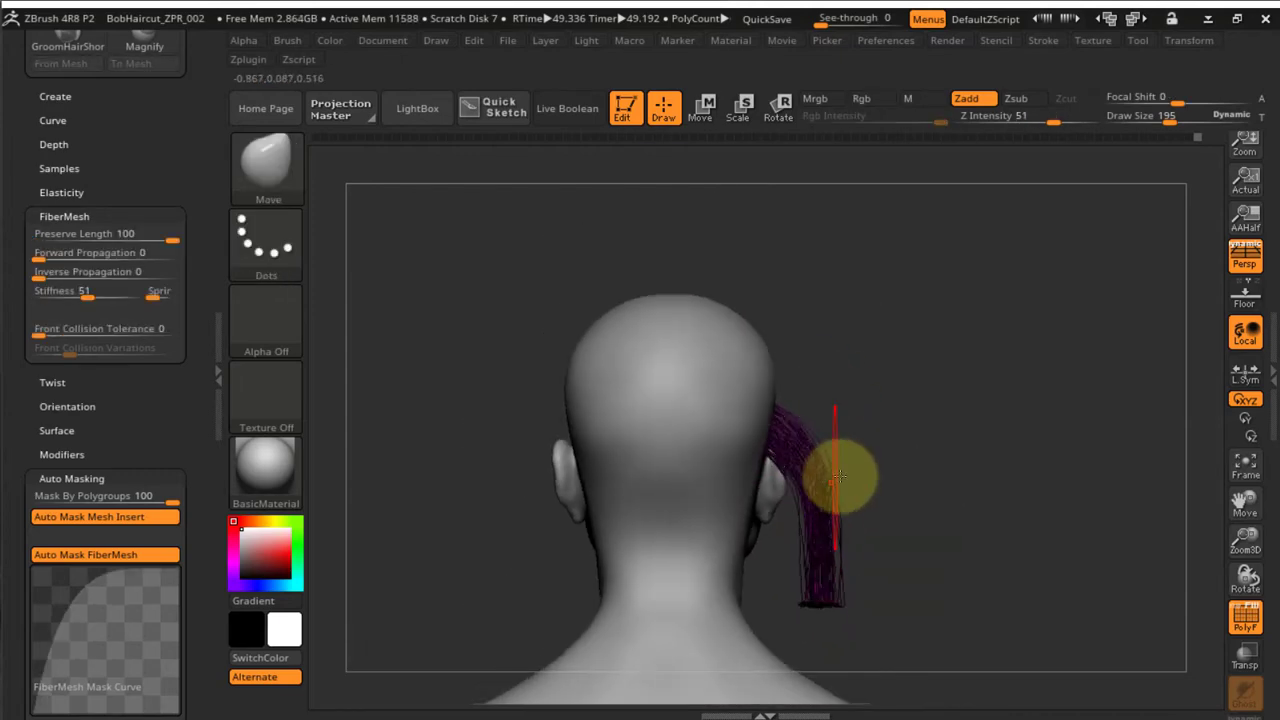
{"action": "left_click_drag", "start_coordinate": [840, 477], "coordinate": [757, 526]}
{"action": "right_click_drag", "start_coordinate": [757, 526], "coordinate": [712, 443]}
{"action": "right_click_drag", "start_coordinate": [765, 410], "coordinate": [769, 494]}
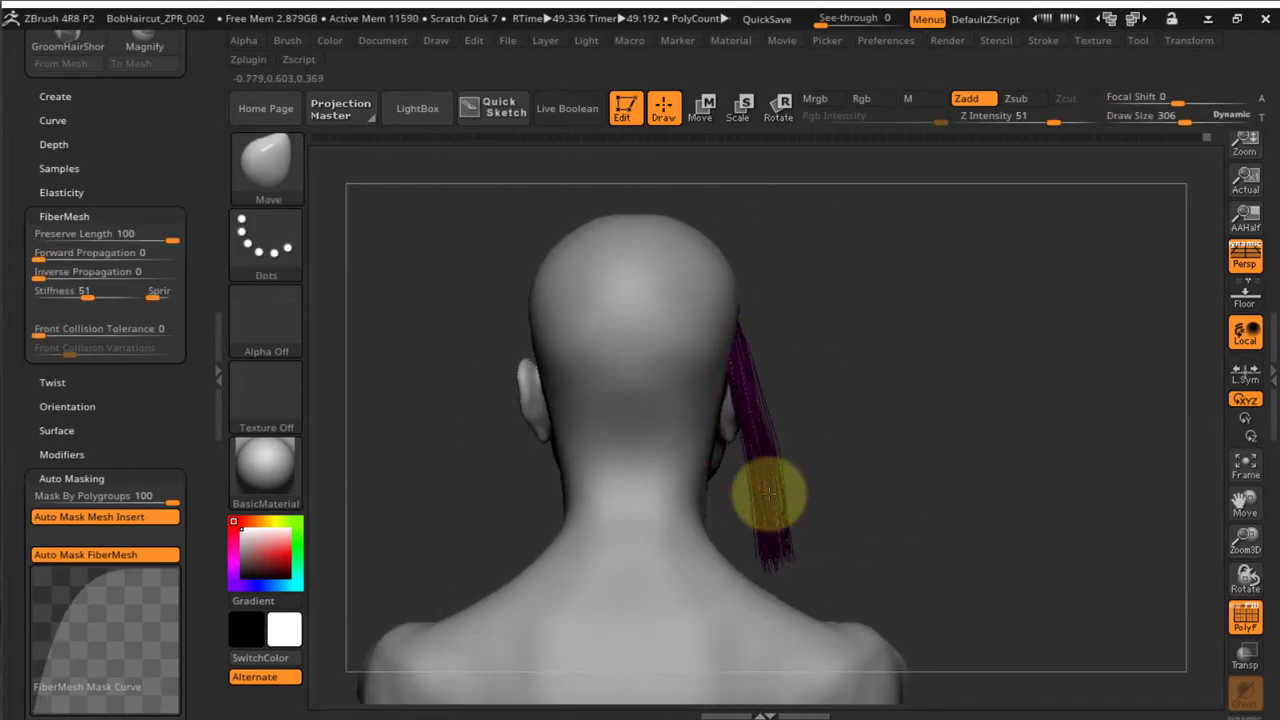
{"action": "right_click_drag", "start_coordinate": [770, 610], "coordinate": [812, 500]}
Isolate the dark gold section behind the ear and draw its strands in toward the side of the neck
{"action": "left_click", "coordinate": [812, 500], "text": "ctrl+shift"}
{"action": "right_click_drag", "start_coordinate": [680, 437], "coordinate": [729, 474], "text": "ctrl"}
{"action": "left_click", "coordinate": [737, 551], "text": "ctrl+shift"}
{"action": "left_click", "coordinate": [986, 449], "text": "ctrl+shift"}
{"action": "mouse_move", "coordinate": [986, 449]}
{"action": "right_mouse_down"}
{"action": "mouse_move", "coordinate": [689, 463]}
{"action": "mouse_move", "coordinate": [750, 523]}
{"action": "mouse_move", "coordinate": [757, 460]}
{"action": "mouse_move", "coordinate": [506, 405]}
{"action": "mouse_move", "coordinate": [731, 457]}
{"action": "mouse_move", "coordinate": [777, 511]}
{"action": "mouse_move", "coordinate": [771, 363]}
{"action": "mouse_move", "coordinate": [723, 351]}
{"action": "right_mouse_up"}
{"action": "left_click", "coordinate": [689, 463], "text": "ctrl+shift"}
{"action": "left_click", "coordinate": [506, 405], "text": "ctrl+shift"}
{"action": "left_click", "coordinate": [760, 490], "text": "ctrl+shift"}
{"action": "right_click_drag", "start_coordinate": [750, 598], "coordinate": [678, 494]}
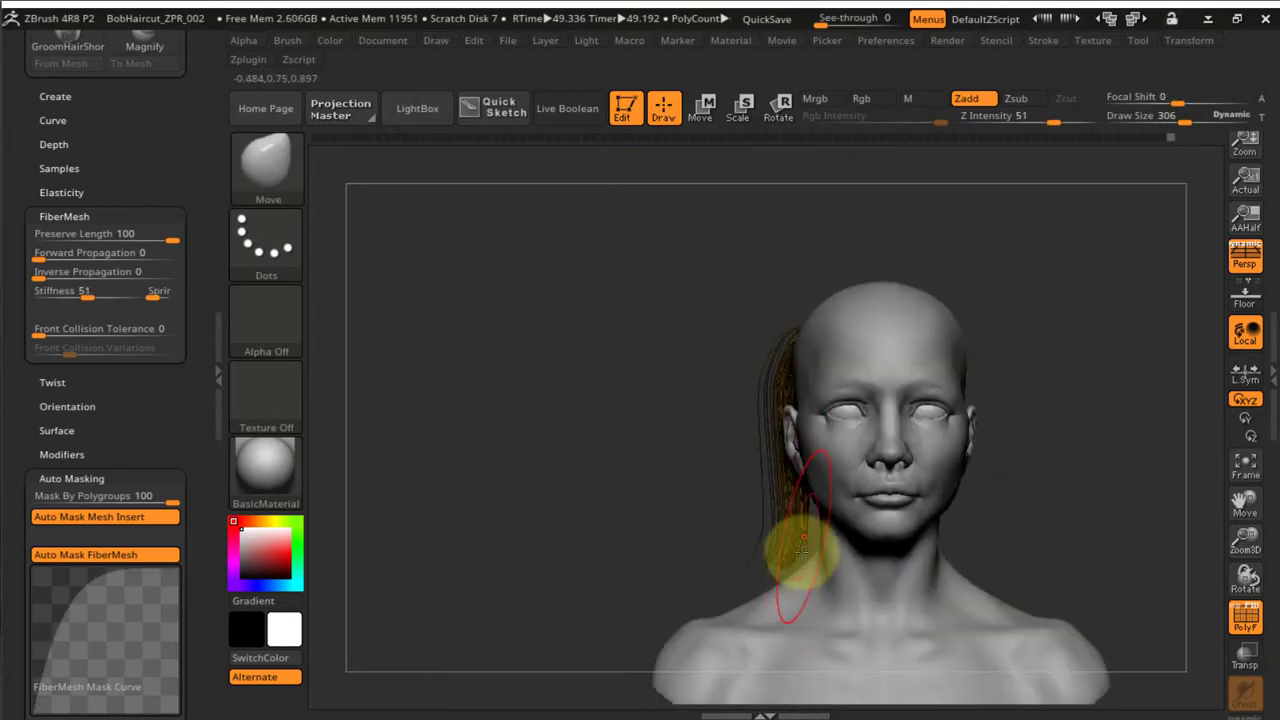
{"action": "left_click", "coordinate": [802, 548], "text": "ctrl+shift"}
Isolate the dark blue-teal section at the back of the head and bring it closer to the neck
{"action": "right_click_drag", "start_coordinate": [802, 548], "coordinate": [795, 645]}
{"action": "left_click", "coordinate": [831, 377], "text": "ctrl+shift"}
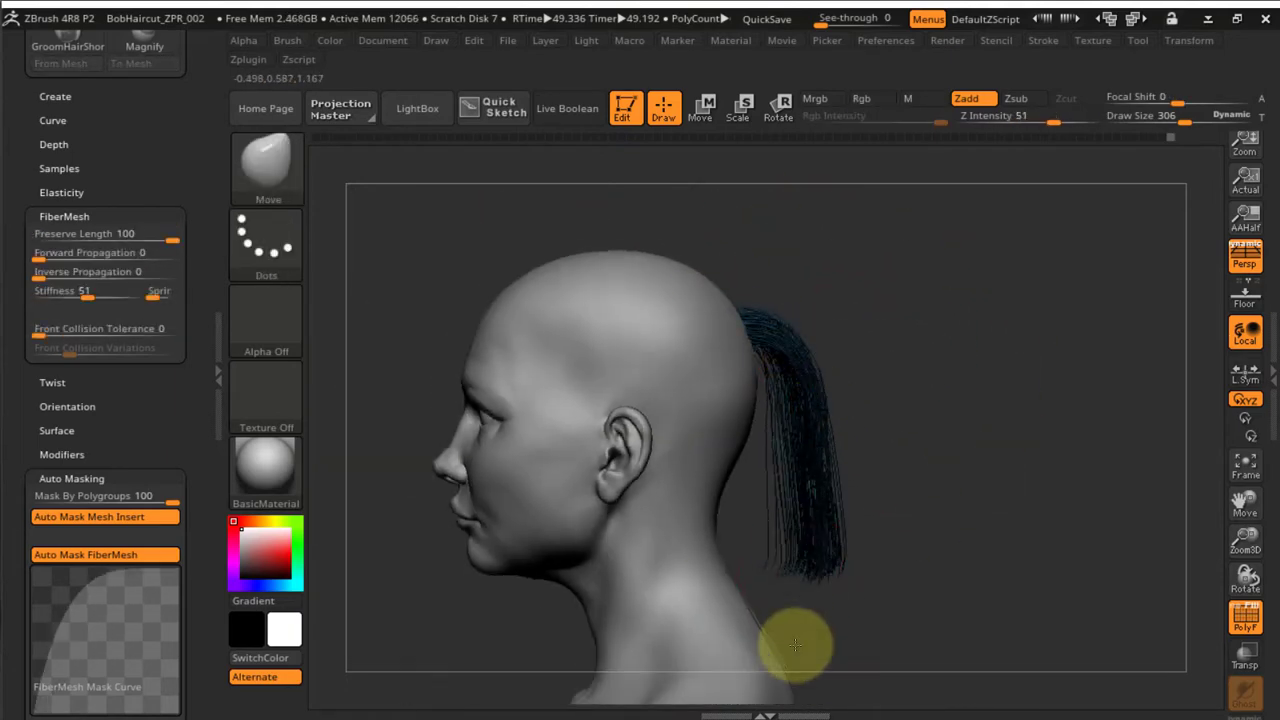
{"action": "right_click_drag", "start_coordinate": [807, 585], "coordinate": [803, 366]}
{"action": "right_click_drag", "start_coordinate": [835, 528], "coordinate": [879, 312]}
Isolate the green crown section and make it follow the curve of the back of the head
{"action": "left_click", "coordinate": [657, 434], "text": "ctrl+shift"}
{"action": "left_click", "coordinate": [866, 404], "text": "ctrl+shift"}
{"action": "left_click", "coordinate": [966, 300], "text": "ctrl+shift"}
{"action": "left_click", "coordinate": [851, 254], "text": "ctrl+shift"}
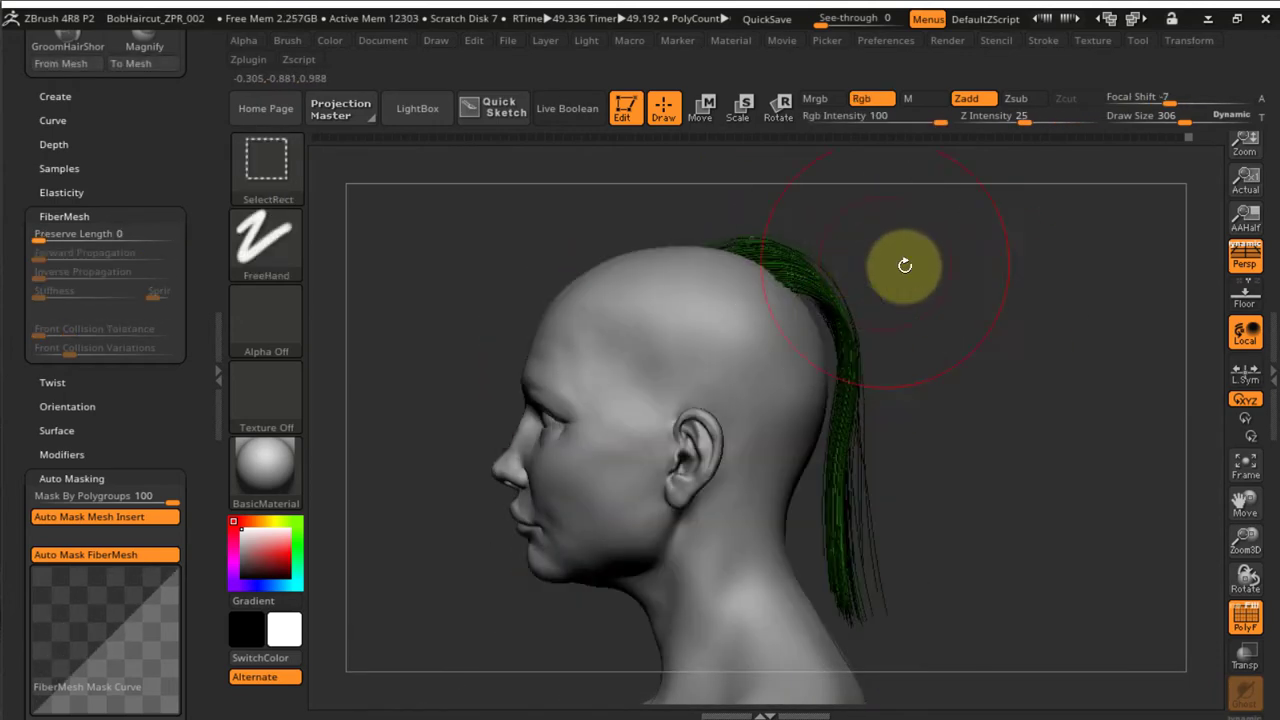
{"action": "right_click_drag", "start_coordinate": [864, 459], "coordinate": [855, 404]}
Isolate the dark purple section low on the back of the head and move its lower strands toward the neck
{"action": "left_click", "coordinate": [1045, 377], "text": "ctrl+shift"}
{"action": "mouse_move", "coordinate": [1060, 409]}
{"action": "right_mouse_down"}
{"action": "mouse_move", "coordinate": [766, 466]}
{"action": "mouse_move", "coordinate": [749, 494]}
{"action": "mouse_move", "coordinate": [957, 417]}
{"action": "mouse_move", "coordinate": [862, 705]}
{"action": "right_mouse_up"}
{"action": "left_click", "coordinate": [749, 494], "text": "ctrl+shift"}
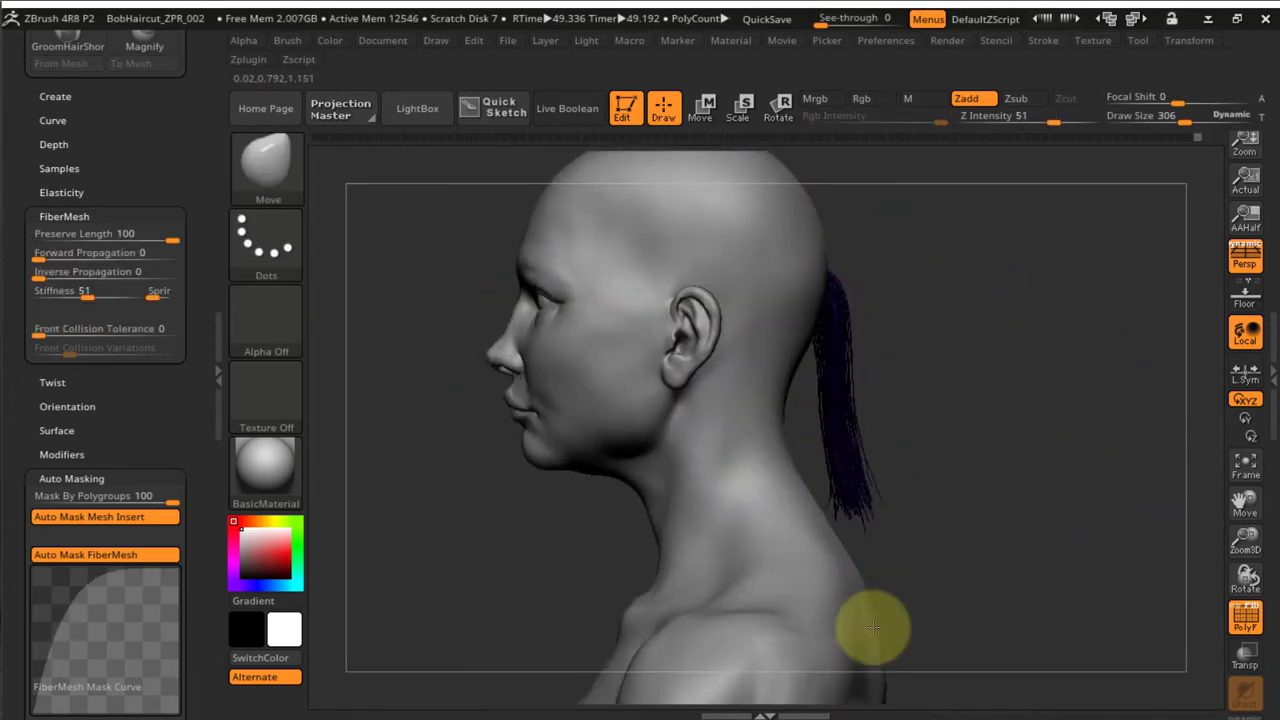
{"action": "mouse_move", "coordinate": [873, 627]}
{"action": "right_mouse_down"}
{"action": "mouse_move", "coordinate": [900, 406]}
{"action": "mouse_move", "coordinate": [717, 471]}
{"action": "mouse_move", "coordinate": [609, 346]}
{"action": "mouse_move", "coordinate": [705, 440]}
{"action": "mouse_move", "coordinate": [677, 349]}
{"action": "mouse_move", "coordinate": [760, 423]}
{"action": "mouse_move", "coordinate": [614, 434]}
{"action": "mouse_move", "coordinate": [813, 547]}
{"action": "mouse_move", "coordinate": [906, 483]}
{"action": "mouse_move", "coordinate": [877, 320]}
{"action": "right_mouse_up"}
Adjust the remaining back sections one by one with the full haircut shown in between
{"action": "left_click", "coordinate": [717, 471], "text": "ctrl+shift"}
{"action": "left_click", "coordinate": [705, 440], "text": "ctrl+shift"}
{"action": "left_click", "coordinate": [906, 483], "text": "ctrl+shift"}
{"action": "left_click", "coordinate": [766, 271], "text": "ctrl+shift"}
{"action": "left_click", "coordinate": [960, 438], "text": "ctrl+shift"}
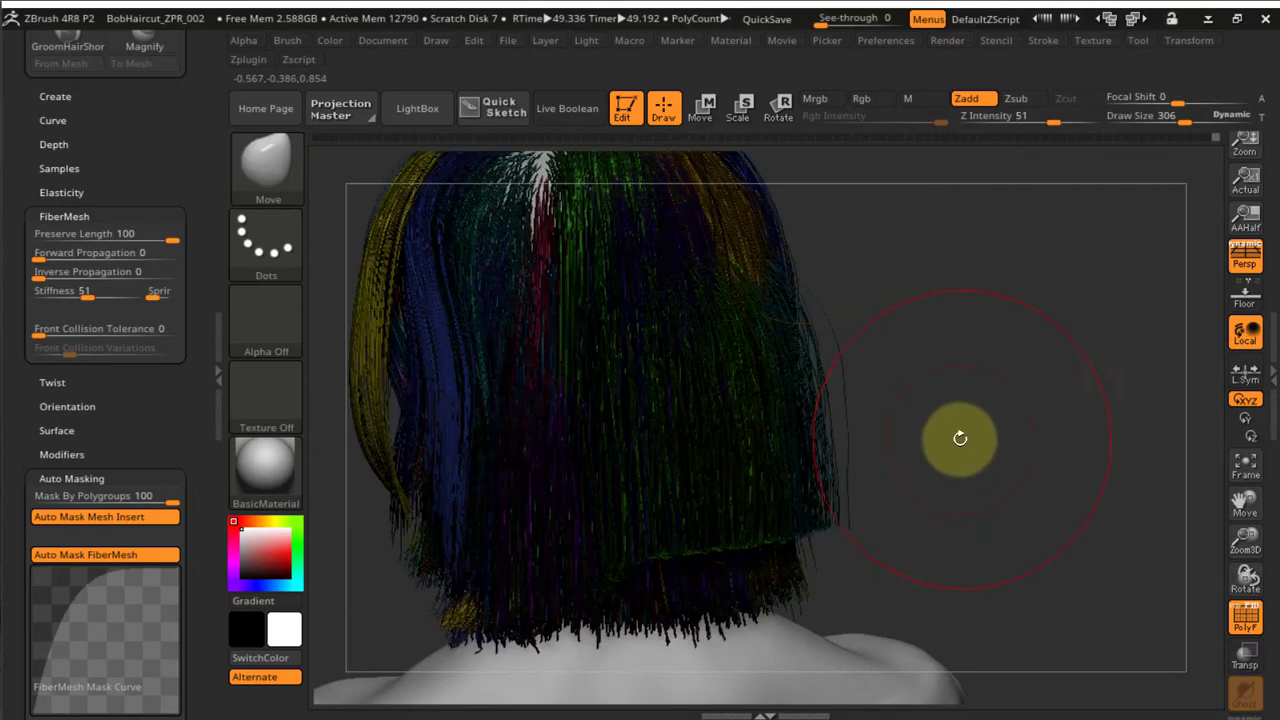
{"action": "right_click_drag", "start_coordinate": [960, 438], "coordinate": [988, 488]}
{"action": "right_click_drag", "start_coordinate": [887, 414], "coordinate": [880, 369]}
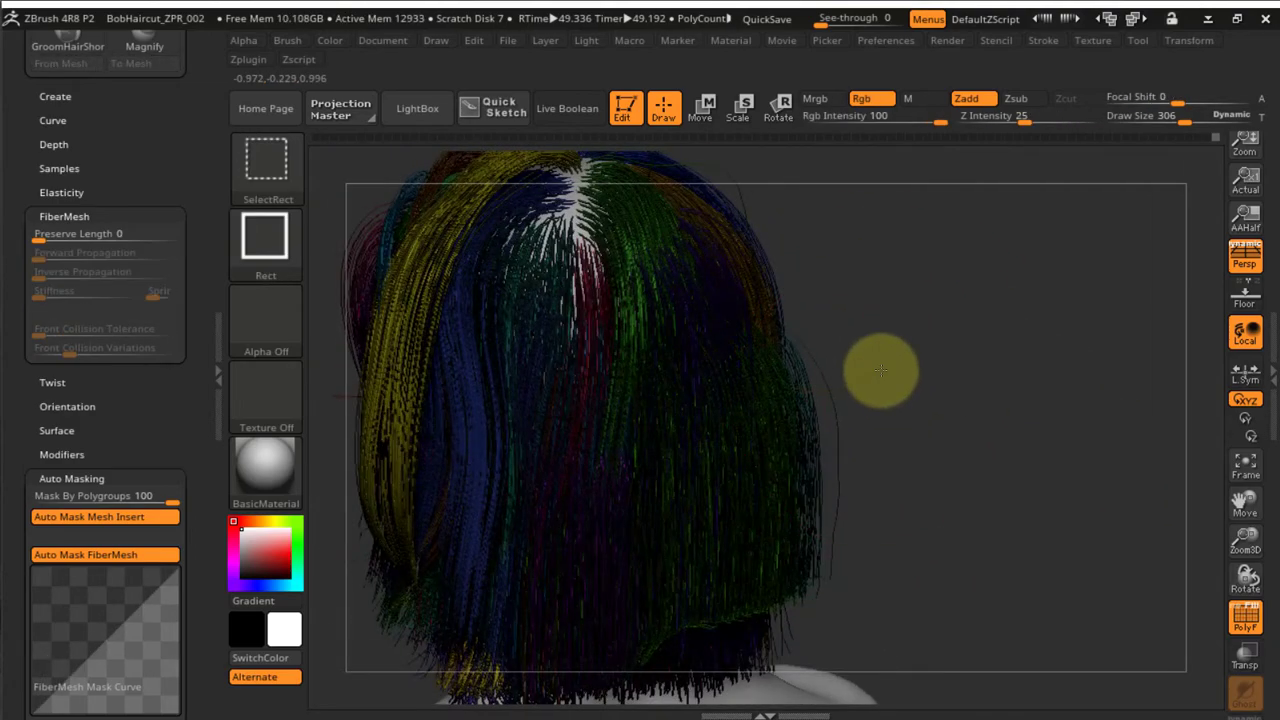
Isolate the dark teal section behind the ear and comb its strands closer to the head
{"action": "left_click", "coordinate": [430, 305], "text": "ctrl+shift"}
{"action": "right_click_drag", "start_coordinate": [800, 380], "coordinate": [872, 407]}
{"action": "left_click", "coordinate": [1058, 443], "text": "ctrl+shift"}
{"action": "left_click_drag", "start_coordinate": [1058, 443], "coordinate": [854, 271]}
{"action": "left_click", "coordinate": [808, 470], "text": "ctrl+shift"}
{"action": "right_click_drag", "start_coordinate": [827, 547], "coordinate": [755, 500]}
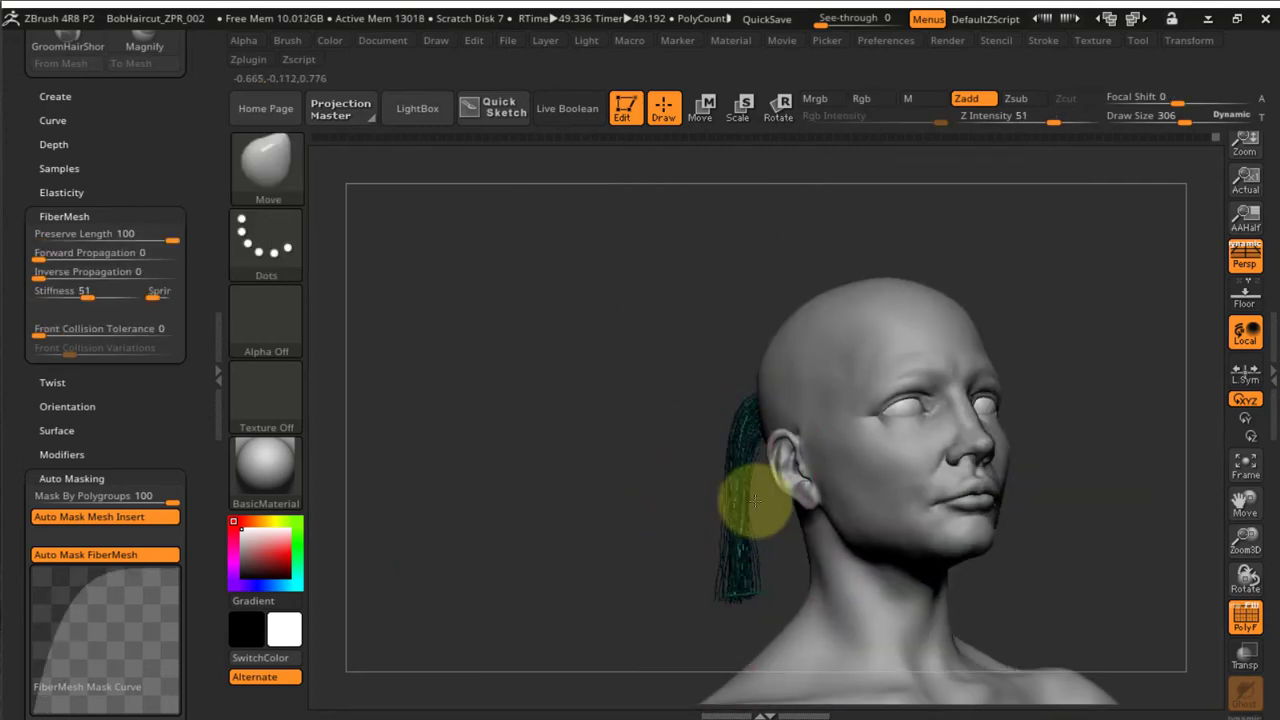
{"action": "right_click_drag", "start_coordinate": [998, 439], "coordinate": [771, 443]}
Isolate the dark green section at the back of the head and pull its length in toward the neck
{"action": "left_click", "coordinate": [794, 566], "text": "ctrl+shift"}
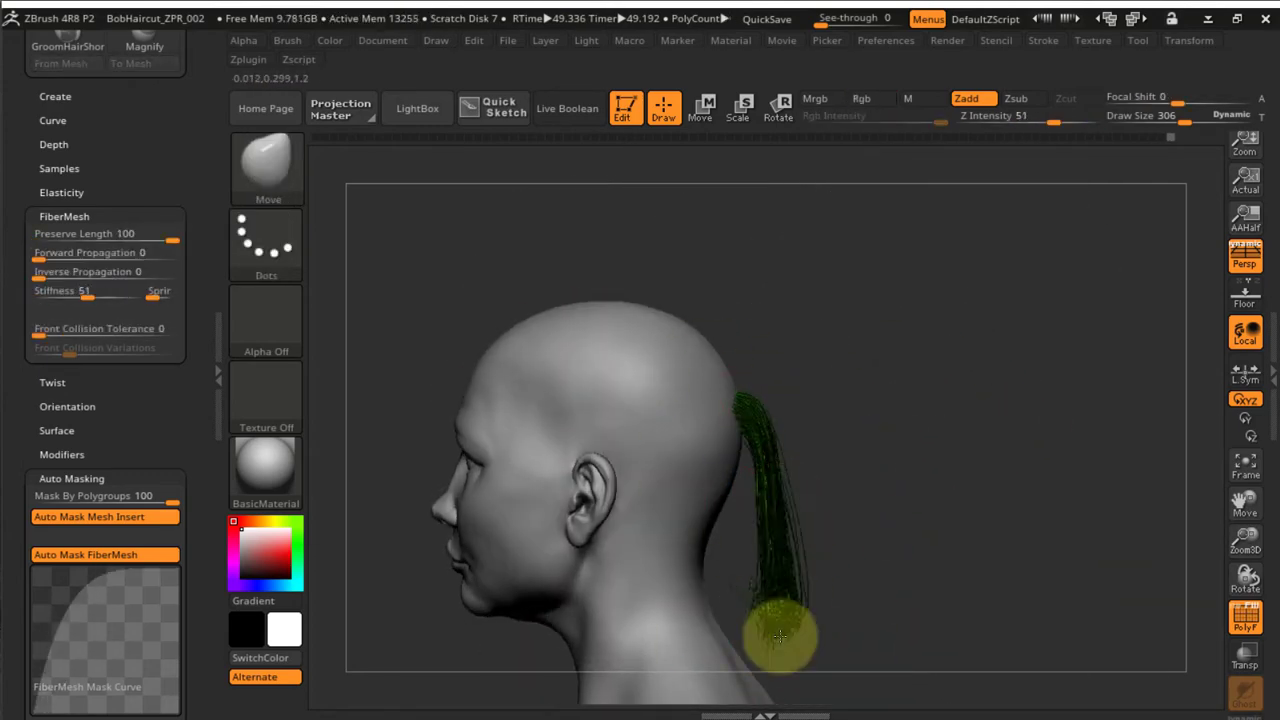
{"action": "mouse_move", "coordinate": [779, 636]}
{"action": "right_mouse_down"}
{"action": "mouse_move", "coordinate": [706, 566]}
{"action": "mouse_move", "coordinate": [877, 537]}
{"action": "mouse_move", "coordinate": [928, 630]}
{"action": "mouse_move", "coordinate": [926, 454]}
{"action": "mouse_move", "coordinate": [834, 554]}
{"action": "mouse_move", "coordinate": [883, 480]}
{"action": "mouse_move", "coordinate": [700, 469]}
{"action": "mouse_move", "coordinate": [883, 409]}
{"action": "mouse_move", "coordinate": [889, 394]}
{"action": "mouse_move", "coordinate": [769, 468]}
{"action": "right_mouse_up"}
{"action": "left_click", "coordinate": [889, 629], "text": "ctrl+shift"}
Isolate the dark purple nape section and tuck its lower ends in along the neck
{"action": "left_click", "coordinate": [826, 418], "text": "ctrl+shift"}
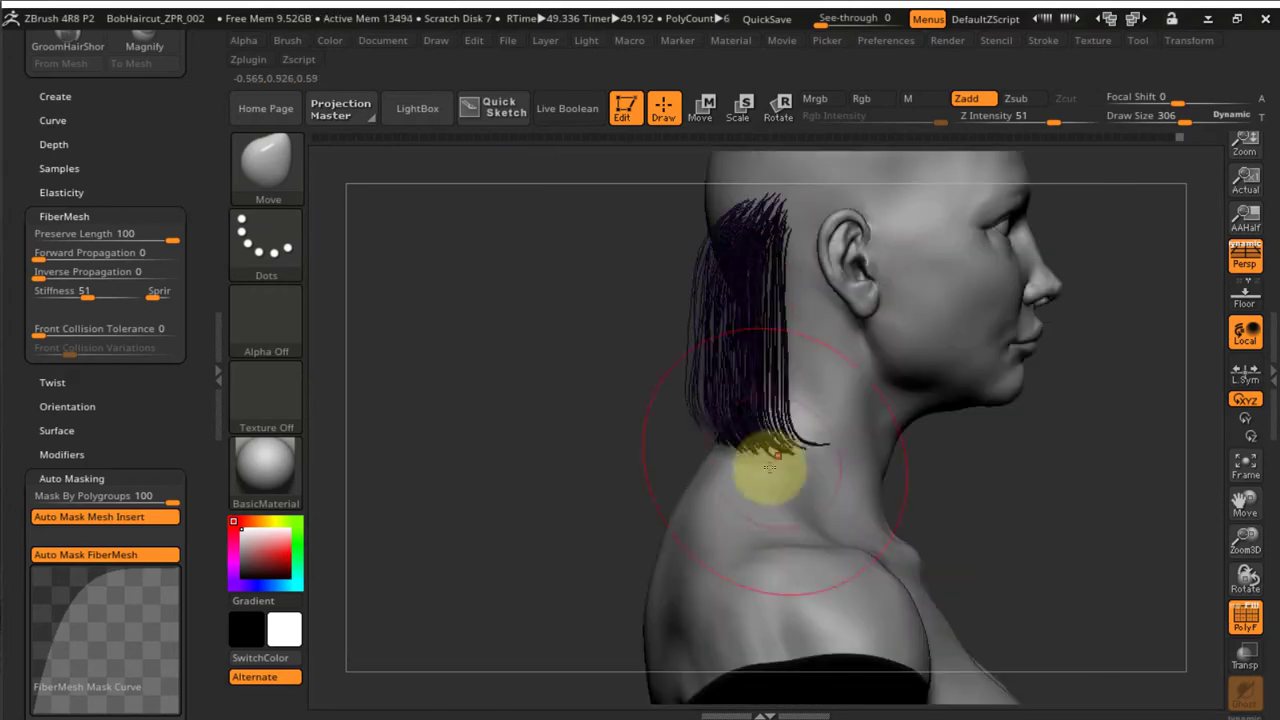
{"action": "right_click_drag", "start_coordinate": [822, 541], "coordinate": [818, 420]}
{"action": "left_click", "coordinate": [897, 349], "text": "ctrl+shift"}
Reduce the draw size to 62 and push the stray strands at the crown down into the hair
{"action": "left_click", "coordinate": [1011, 451], "text": "ctrl+shift"}
{"action": "left_click", "coordinate": [880, 417], "text": "ctrl+shift"}
{"action": "left_click", "coordinate": [946, 246], "text": "ctrl+shift"}
{"action": "left_click", "coordinate": [694, 346], "text": "ctrl+shift"}
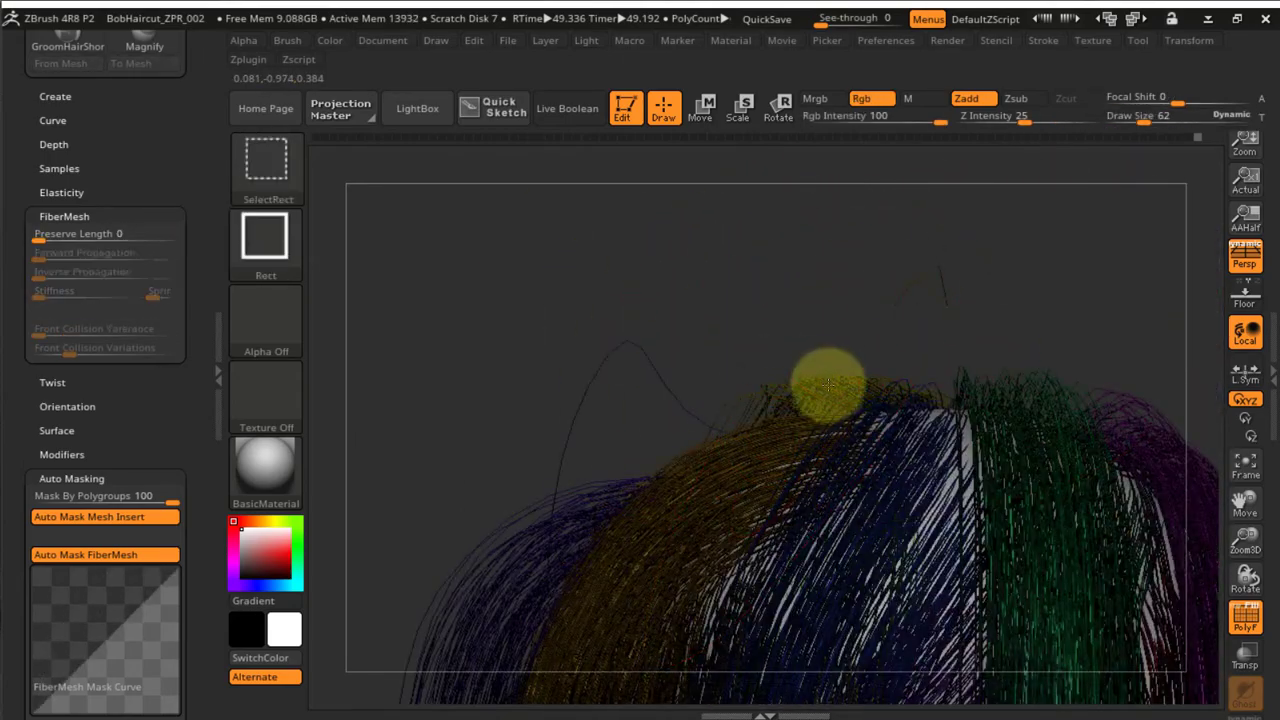
{"action": "mouse_move", "coordinate": [906, 303]}
{"action": "right_mouse_down"}
{"action": "mouse_move", "coordinate": [1014, 394]}
{"action": "mouse_move", "coordinate": [820, 342]}
{"action": "mouse_move", "coordinate": [917, 491]}
{"action": "mouse_move", "coordinate": [1003, 306]}
{"action": "right_mouse_up"}
{"action": "mouse_move", "coordinate": [1122, 374]}
{"action": "right_mouse_down"}
{"action": "mouse_move", "coordinate": [1015, 304]}
{"action": "mouse_move", "coordinate": [1071, 386]}
{"action": "right_mouse_up"}
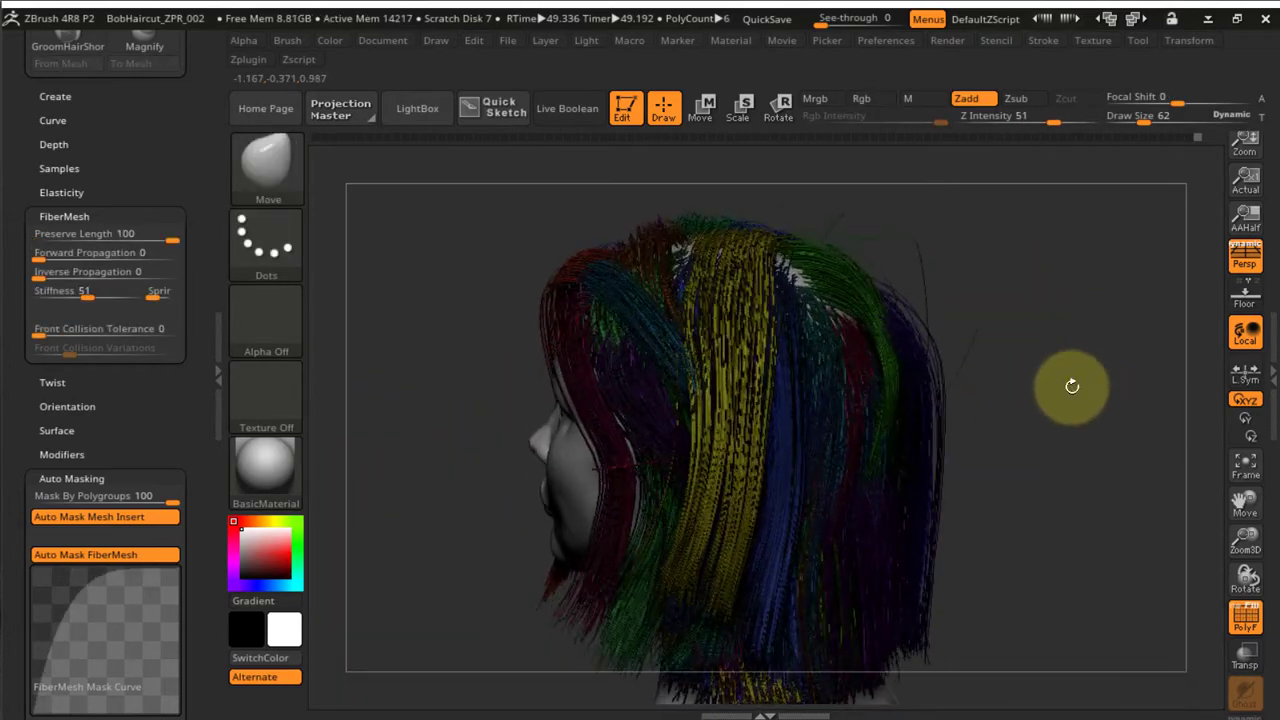
Smooth the outline of the crown and back of the haircut with a draw size of 169
{"action": "mouse_move", "coordinate": [1131, 457]}
{"action": "right_mouse_down"}
{"action": "mouse_move", "coordinate": [856, 227]}
{"action": "mouse_move", "coordinate": [980, 286]}
{"action": "mouse_move", "coordinate": [1100, 286]}
{"action": "right_mouse_up"}
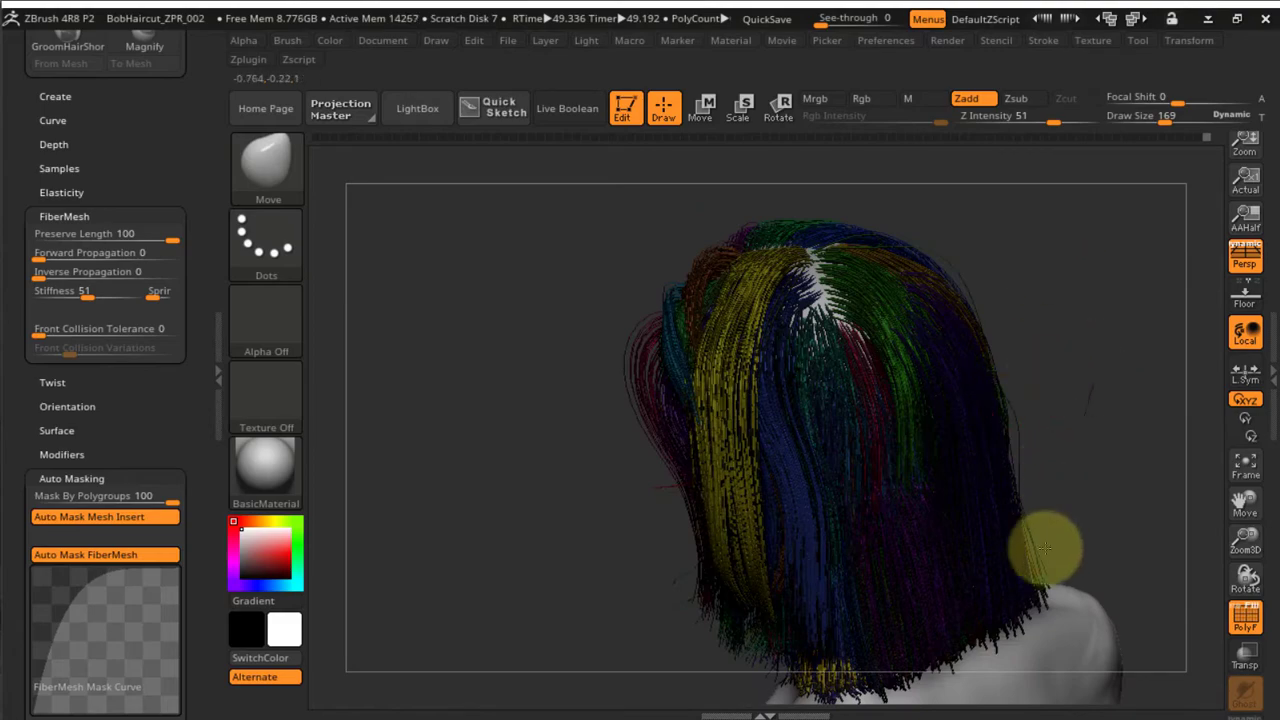
{"action": "right_click_drag", "start_coordinate": [1029, 540], "coordinate": [937, 405]}
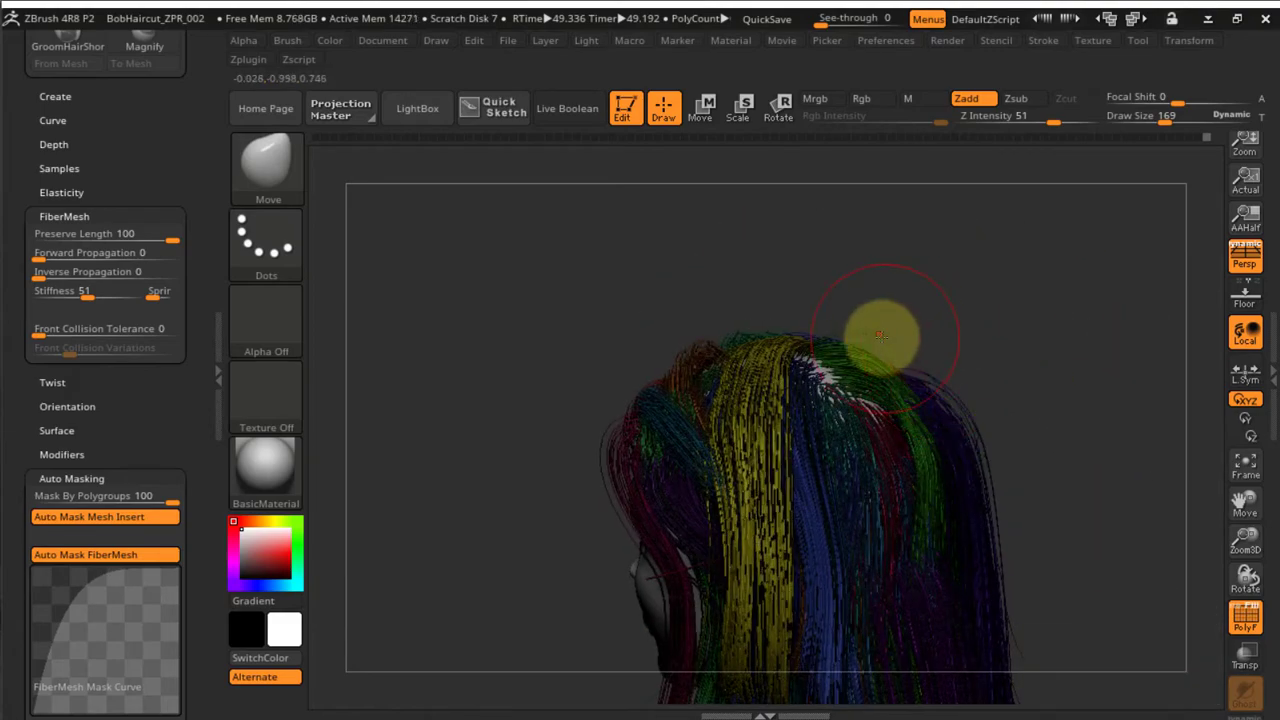
{"action": "right_click_drag", "start_coordinate": [881, 337], "coordinate": [1094, 357]}
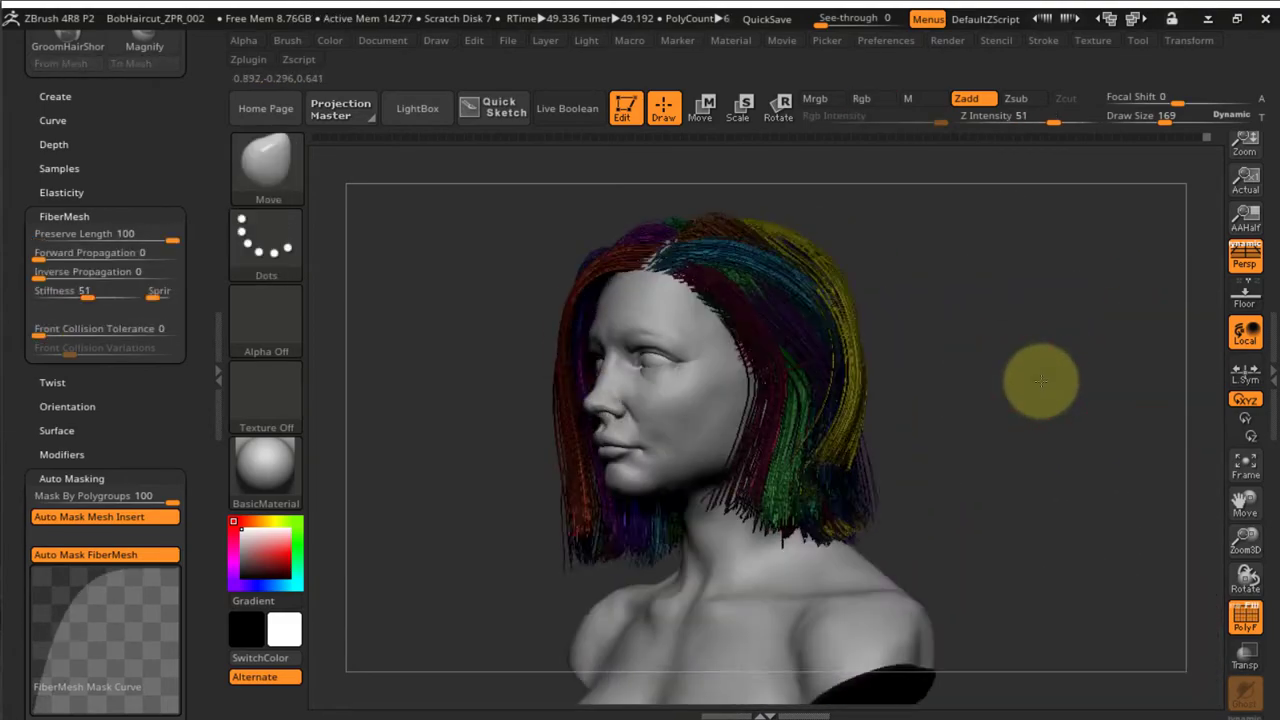
Turn off the PolyF display and refine the bob's overall silhouette and lower ends with a draw size of 266
{"action": "mouse_move", "coordinate": [957, 371]}
{"action": "right_mouse_down"}
{"action": "mouse_move", "coordinate": [1014, 386]}
{"action": "mouse_move", "coordinate": [1023, 369]}
{"action": "mouse_move", "coordinate": [1029, 386]}
{"action": "mouse_move", "coordinate": [933, 362]}
{"action": "right_mouse_up"}
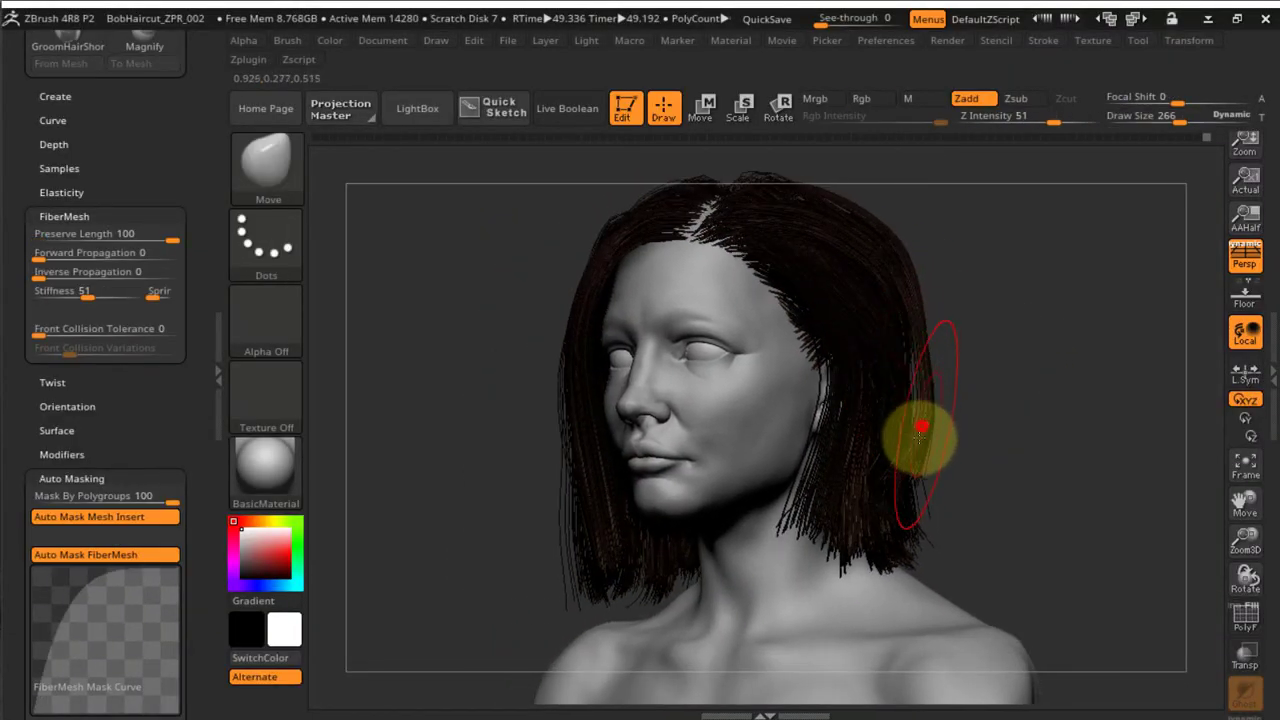
{"action": "right_click_drag", "start_coordinate": [966, 435], "coordinate": [885, 375]}
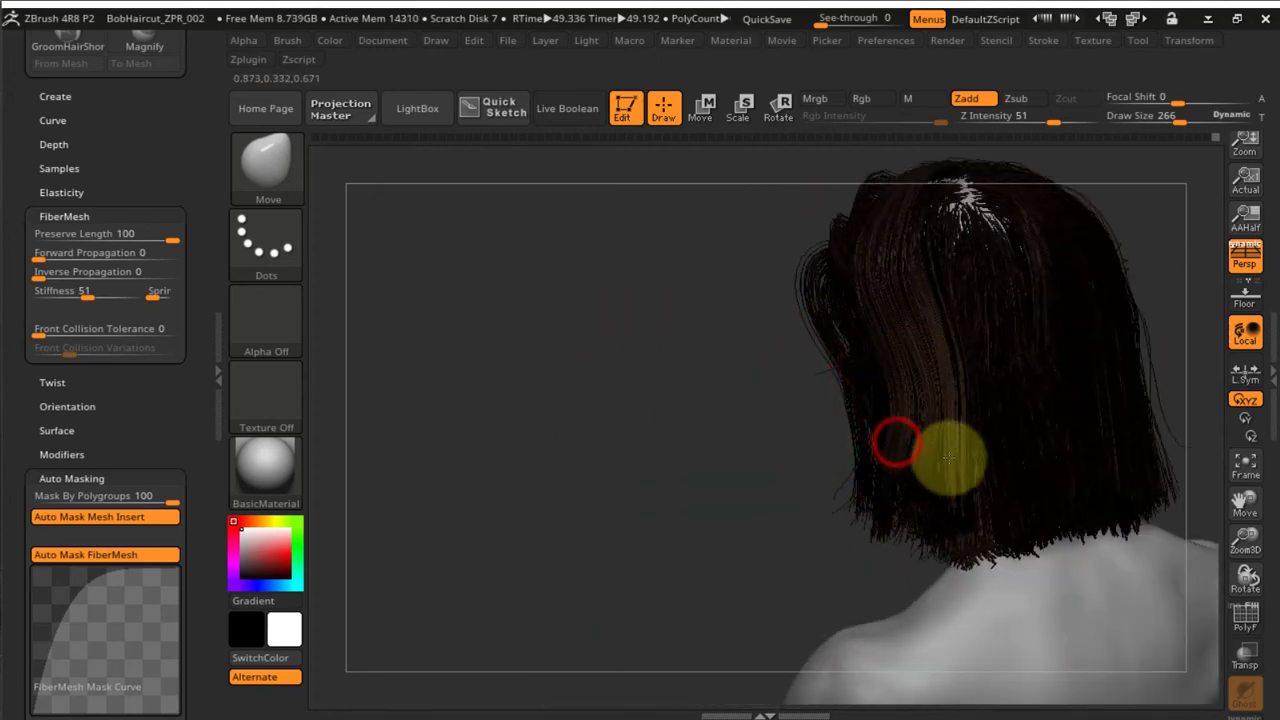
{"action": "right_click_drag", "start_coordinate": [948, 457], "coordinate": [1031, 241]}
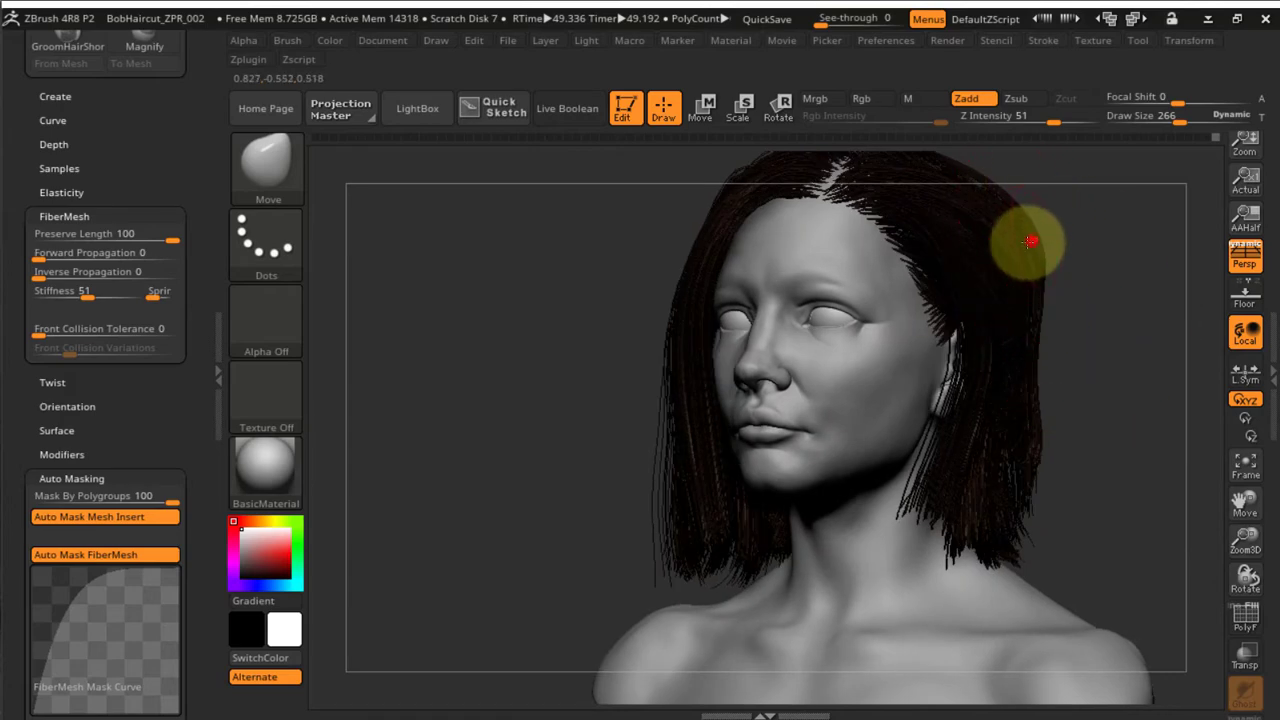
{"action": "right_click_drag", "start_coordinate": [1074, 334], "coordinate": [955, 425], "text": "ctrl"}
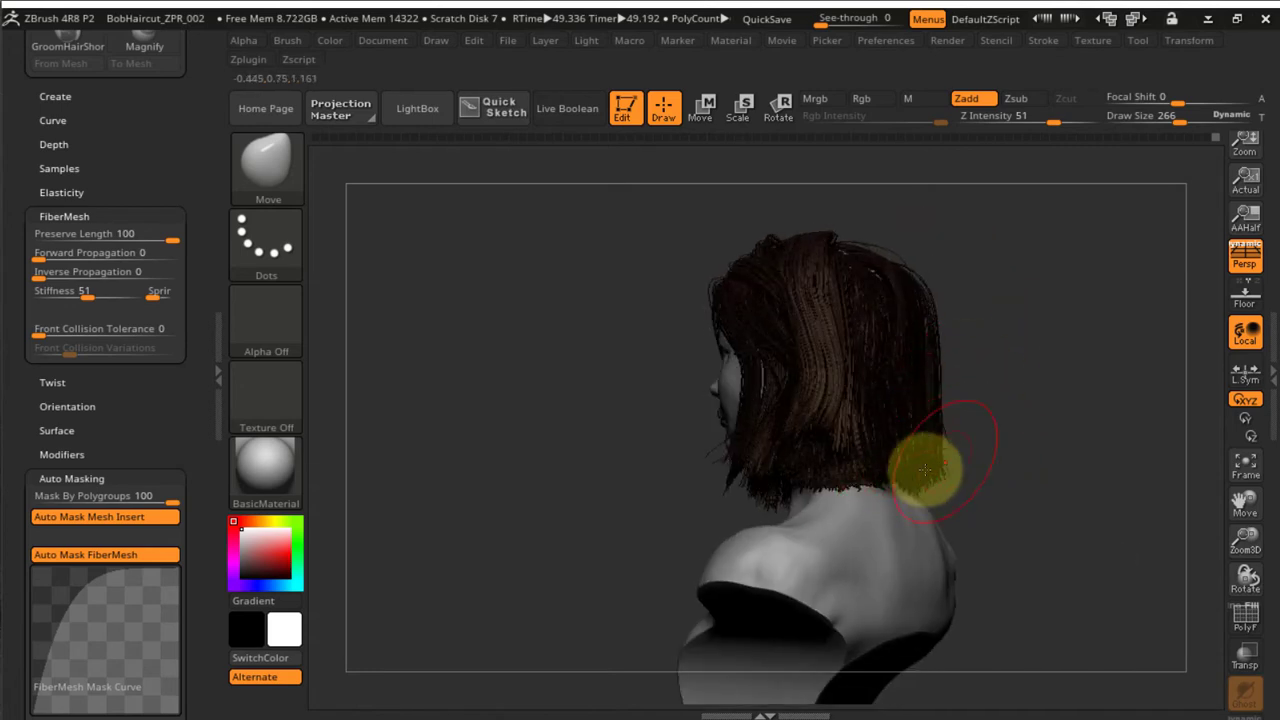
{"action": "right_click_drag", "start_coordinate": [878, 482], "coordinate": [917, 456]}
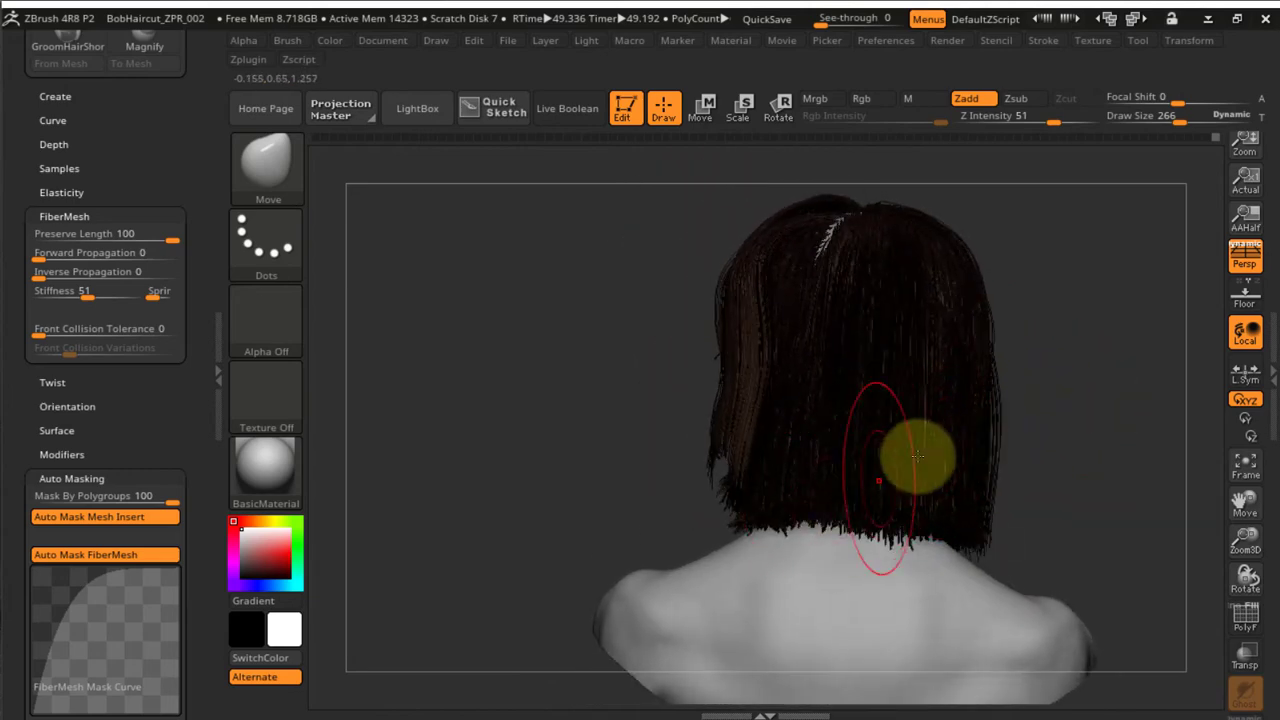
{"action": "right_click_drag", "start_coordinate": [1047, 376], "coordinate": [680, 248]}
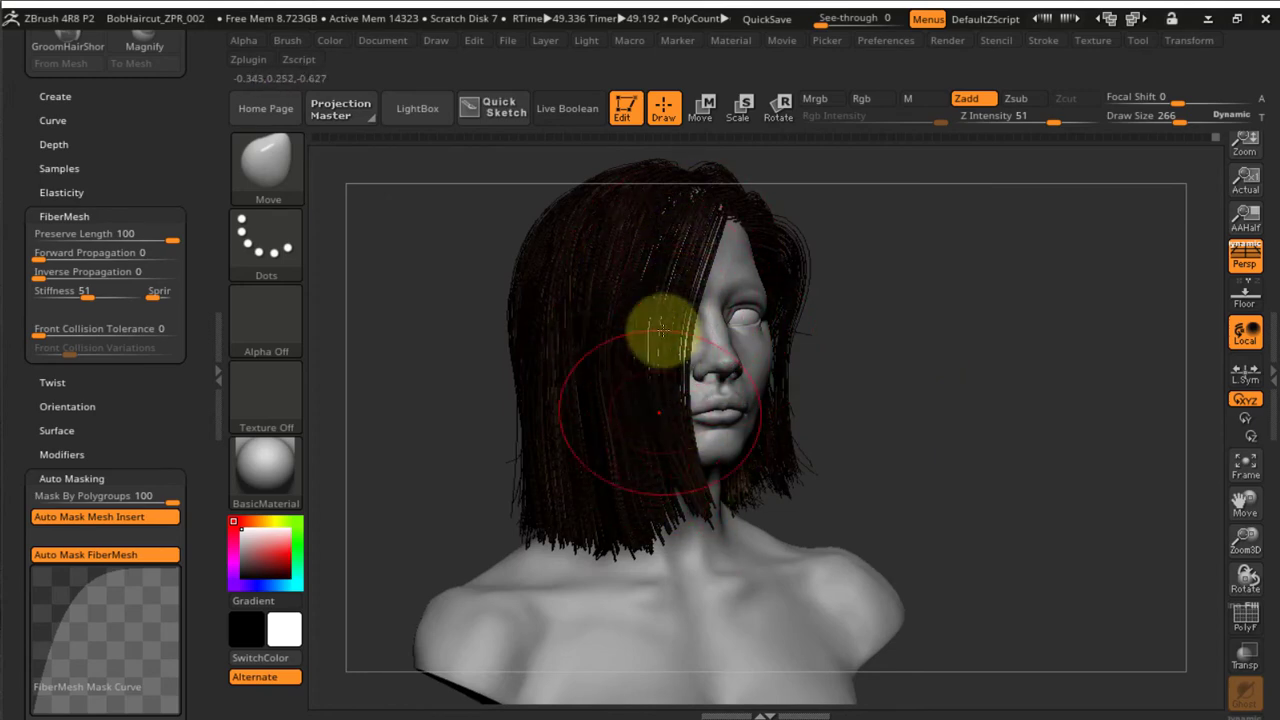
Check the bob from both sides and smooth the hair outline at the crown with the Smooth brush
{"action": "right_click_drag", "start_coordinate": [716, 400], "coordinate": [874, 448]}
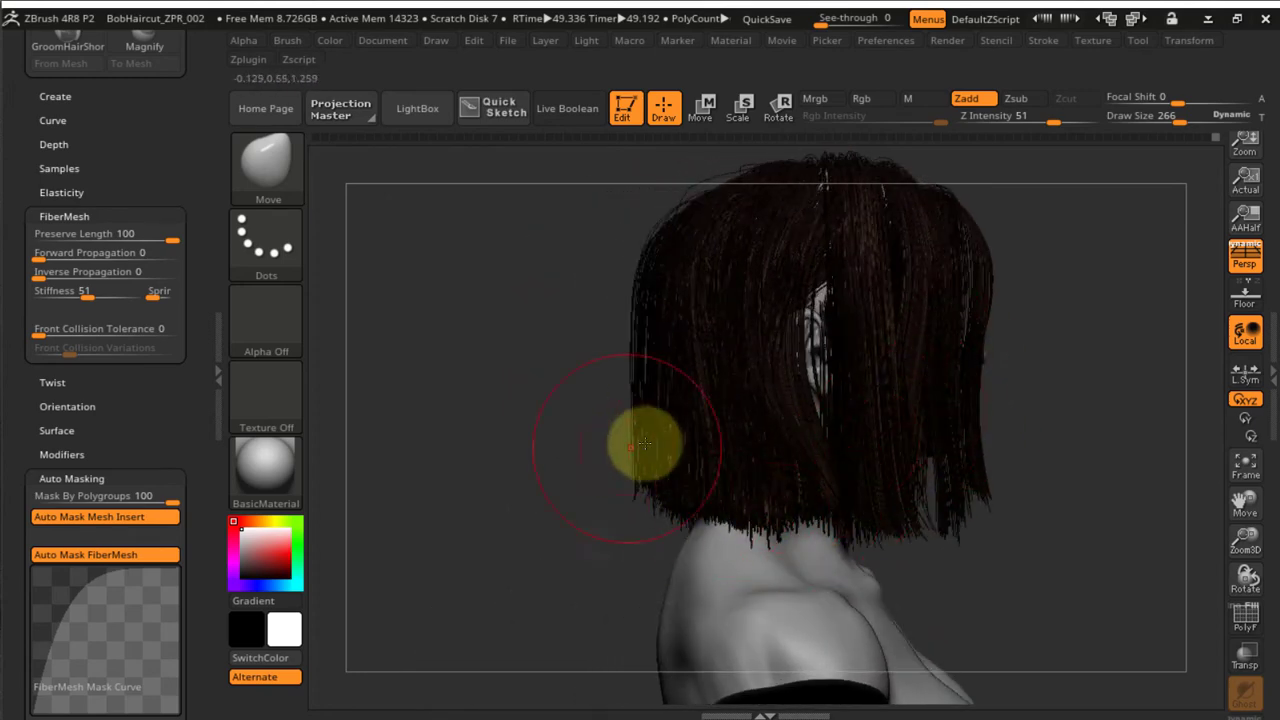
{"action": "right_click_drag", "start_coordinate": [1100, 398], "coordinate": [966, 389]}
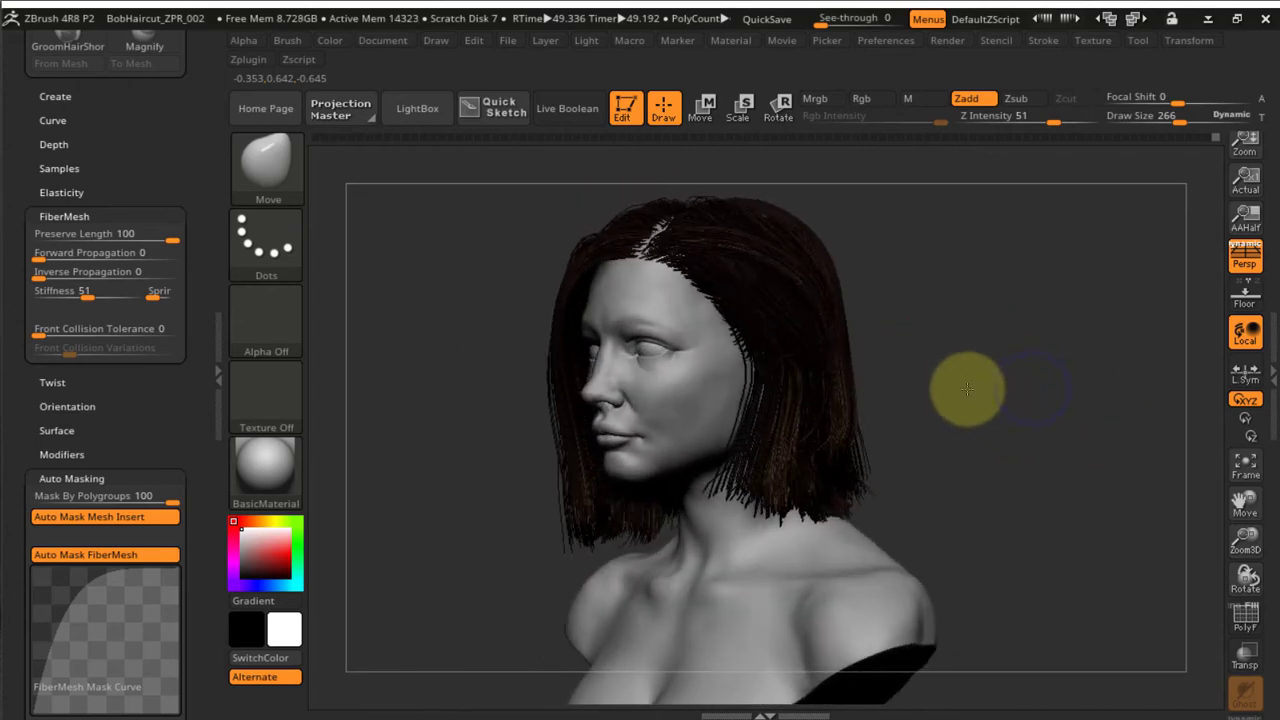
{"action": "mouse_move", "coordinate": [964, 333]}
{"action": "right_mouse_down"}
{"action": "mouse_move", "coordinate": [1014, 343]}
{"action": "mouse_move", "coordinate": [995, 337]}
{"action": "mouse_move", "coordinate": [966, 363]}
{"action": "mouse_move", "coordinate": [1020, 391]}
{"action": "mouse_move", "coordinate": [1032, 373]}
{"action": "mouse_move", "coordinate": [1023, 343]}
{"action": "mouse_move", "coordinate": [1002, 334]}
{"action": "mouse_move", "coordinate": [1043, 315]}
{"action": "mouse_move", "coordinate": [1041, 303]}
{"action": "right_mouse_up"}
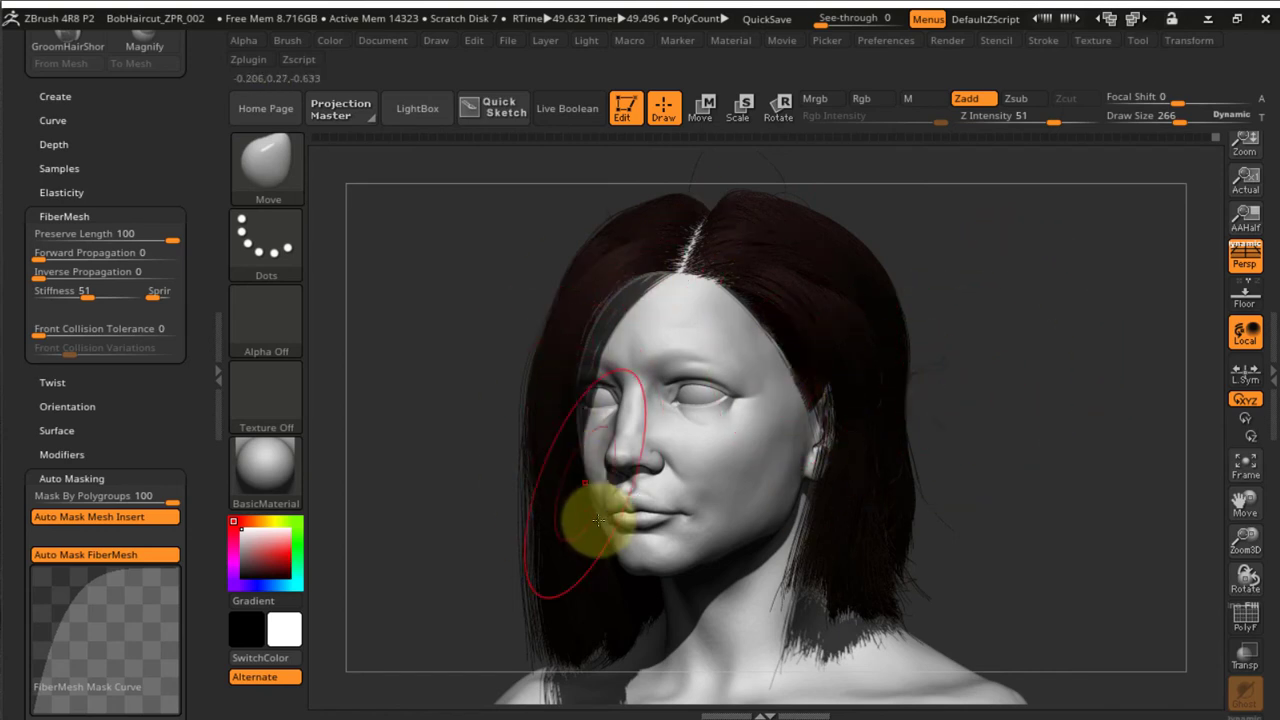
{"action": "left_click_drag", "start_coordinate": [652, 240], "coordinate": [958, 285]}
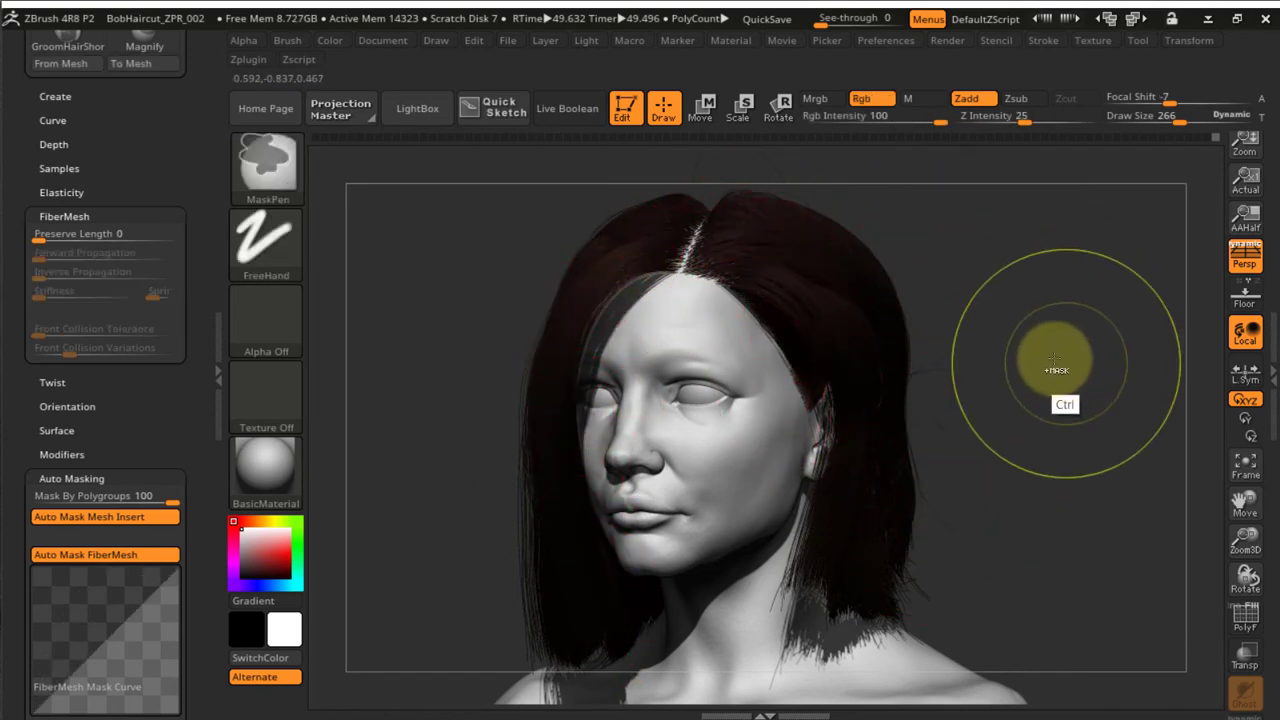
{"action": "left_click", "coordinate": [1030, 320], "text": "ctrl"}
{"action": "mouse_move", "coordinate": [1044, 310]}
{"action": "right_mouse_down", "text": "ctrl"}
{"action": "mouse_move", "coordinate": [1062, 346]}
{"action": "mouse_move", "coordinate": [1057, 359]}
{"action": "mouse_move", "coordinate": [1042, 350]}
{"action": "right_mouse_up", "text": "ctrl"}
{"action": "mouse_move", "coordinate": [1041, 349]}
{"action": "right_mouse_down", "text": "ctrl"}
{"action": "mouse_move", "coordinate": [971, 257]}
{"action": "mouse_move", "coordinate": [1031, 399]}
{"action": "right_mouse_up", "text": "ctrl"}
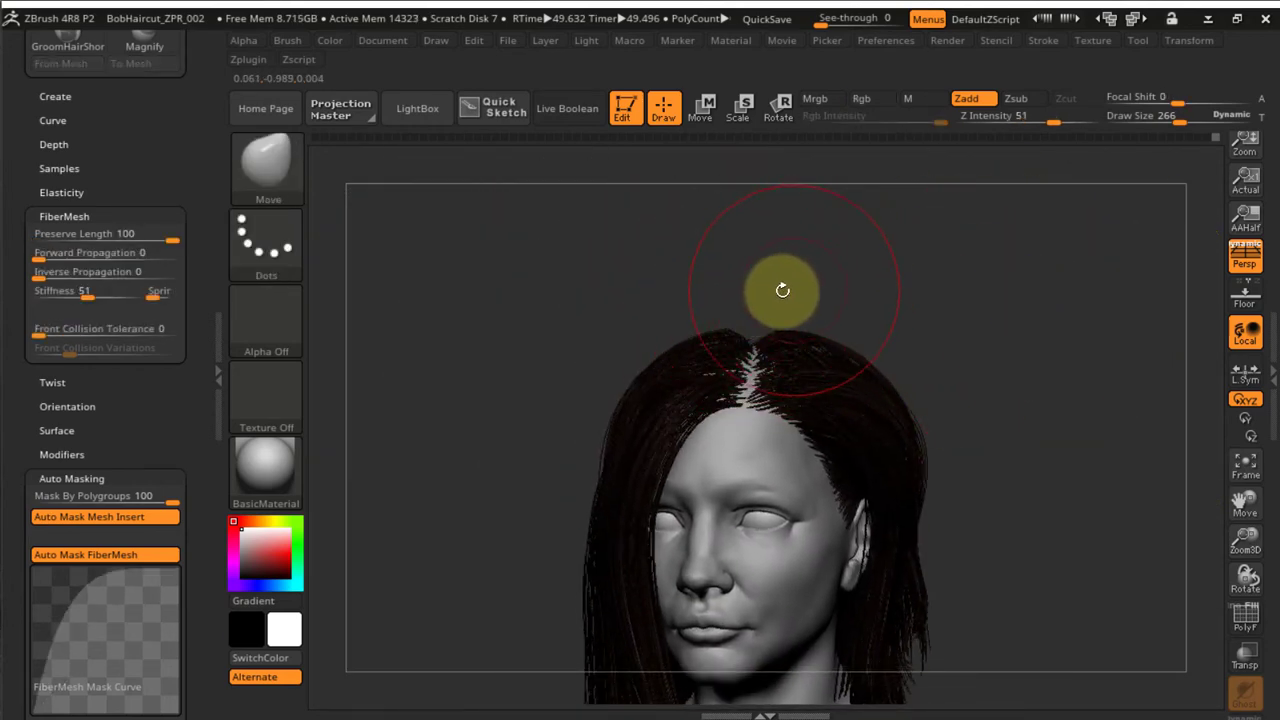
{"action": "right_click_drag", "start_coordinate": [756, 302], "coordinate": [666, 309]}
{"action": "mouse_move", "coordinate": [916, 289]}
{"action": "left_mouse_down", "text": "shift"}
{"action": "mouse_move", "coordinate": [937, 291]}
{"action": "mouse_move", "coordinate": [872, 324]}
{"action": "left_mouse_up", "text": "shift"}
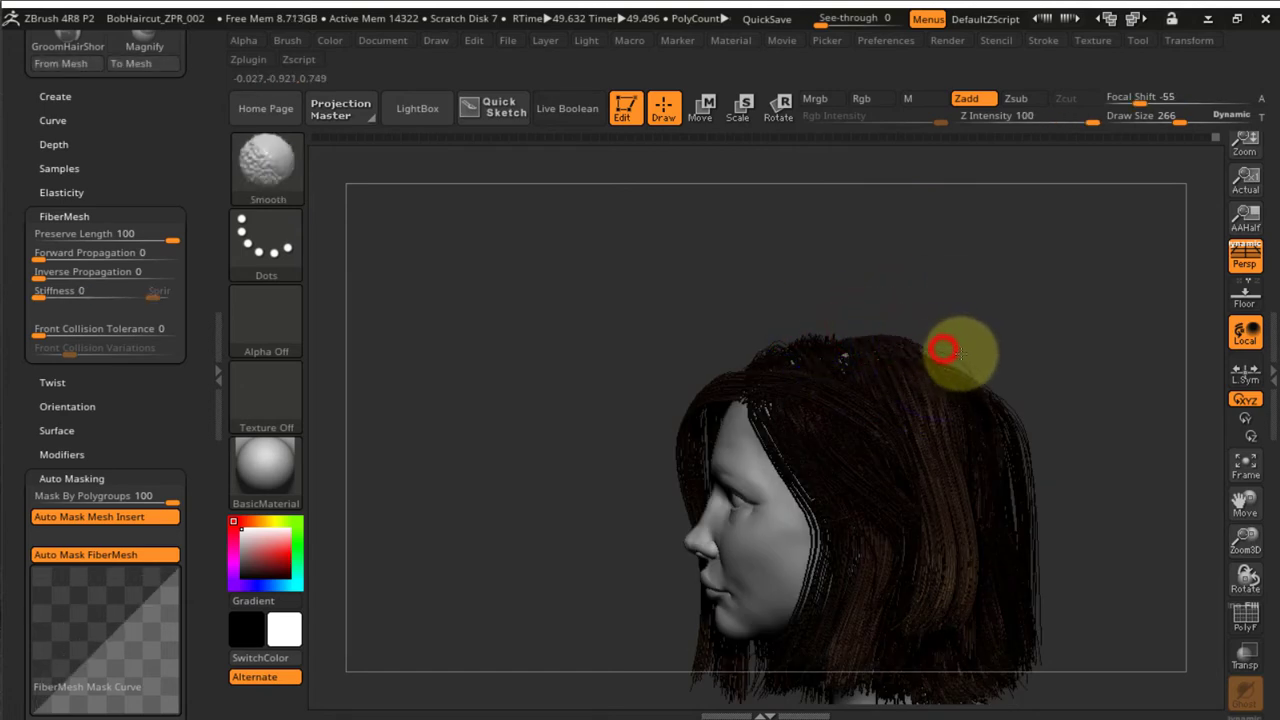
Smooth the stray strands along the side of the bob near the neck and down the back edge
{"action": "mouse_move", "coordinate": [846, 327]}
{"action": "right_mouse_down"}
{"action": "mouse_move", "coordinate": [849, 337]}
{"action": "mouse_move", "coordinate": [778, 337]}
{"action": "mouse_move", "coordinate": [943, 320]}
{"action": "mouse_move", "coordinate": [826, 352]}
{"action": "right_mouse_up"}
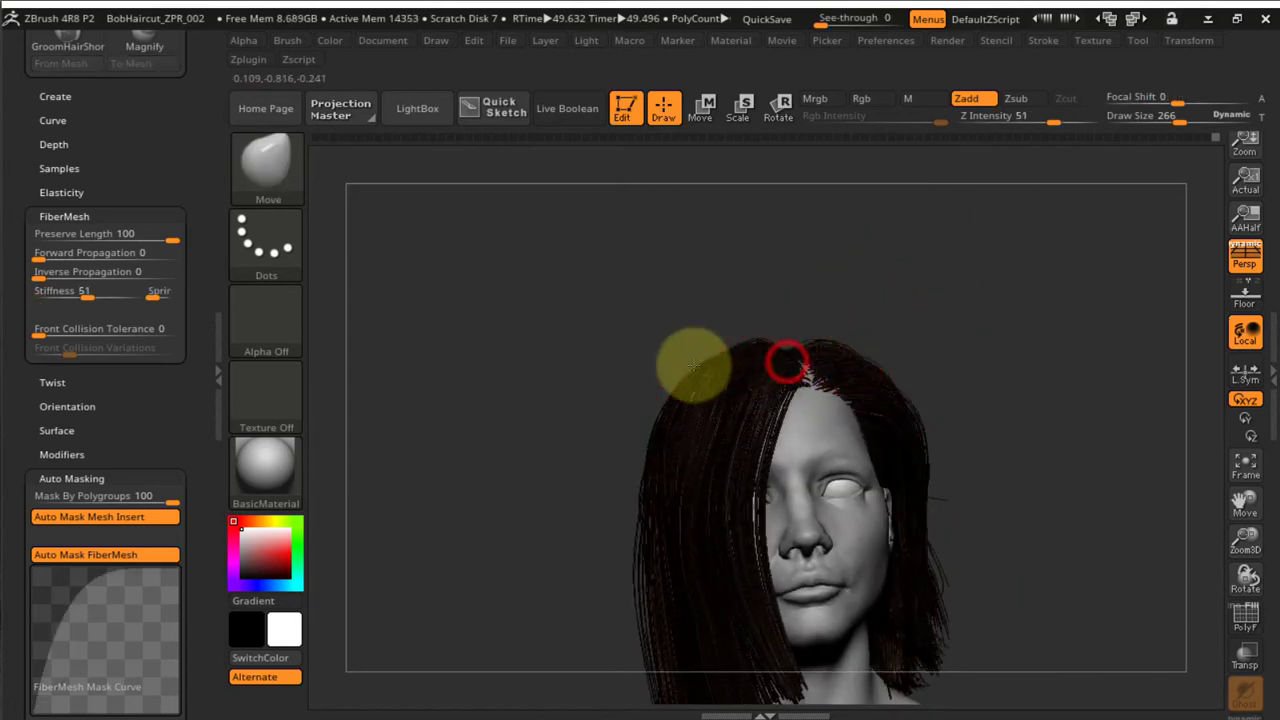
{"action": "right_click_drag", "start_coordinate": [860, 400], "coordinate": [796, 408]}
{"action": "left_click_drag", "start_coordinate": [957, 506], "coordinate": [1000, 485], "text": "shift"}
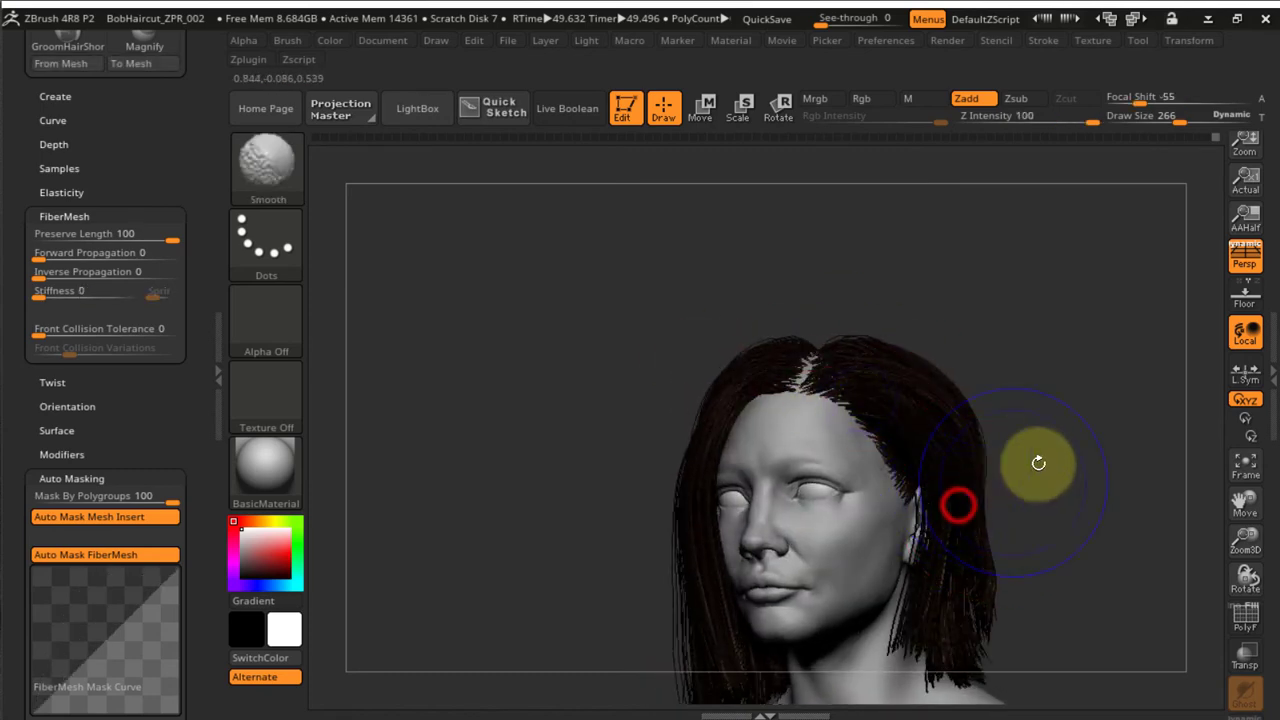
{"action": "right_click_drag", "start_coordinate": [1032, 429], "coordinate": [920, 345], "text": "alt"}
{"action": "right_click_drag", "start_coordinate": [878, 548], "coordinate": [1089, 491]}
{"action": "mouse_move", "coordinate": [1163, 451]}
{"action": "right_mouse_down"}
{"action": "mouse_move", "coordinate": [1220, 449]}
{"action": "mouse_move", "coordinate": [1028, 463]}
{"action": "mouse_move", "coordinate": [960, 454]}
{"action": "right_mouse_up"}
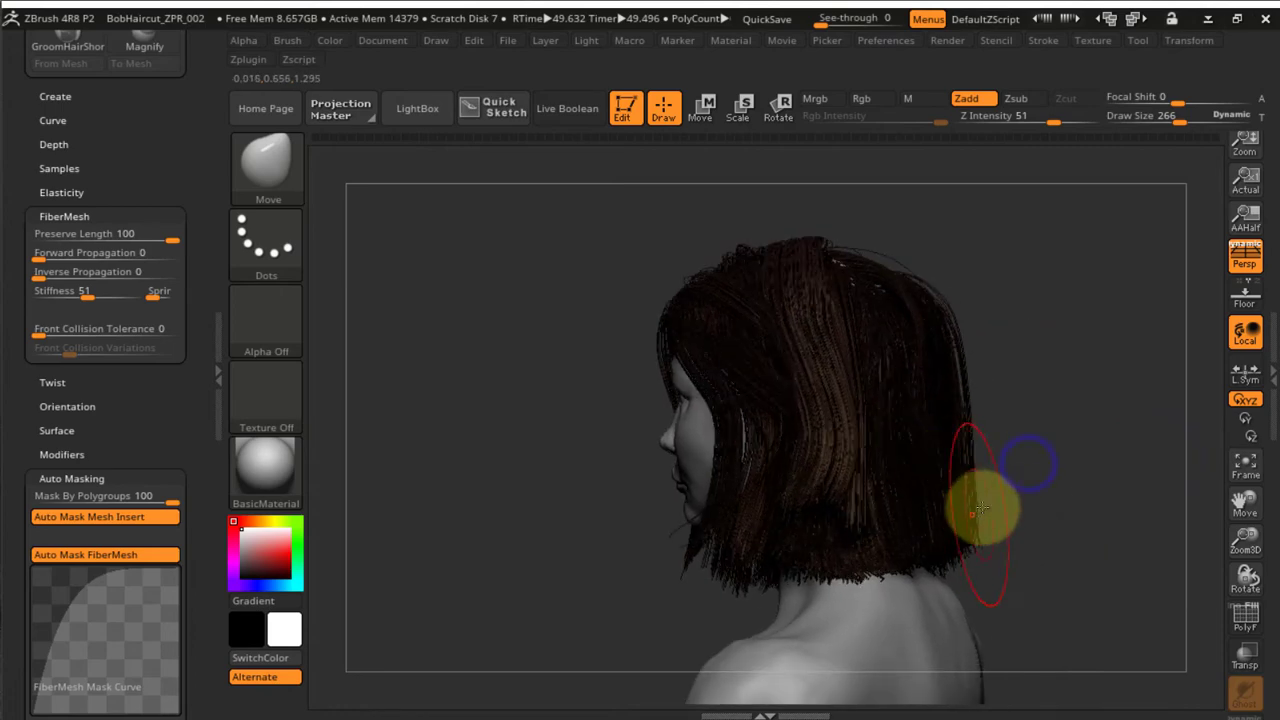
{"action": "left_click_drag", "start_coordinate": [983, 506], "coordinate": [1000, 455], "text": "shift"}
Try the Hair material on the bust and haircut
{"action": "right_click_drag", "start_coordinate": [1005, 403], "coordinate": [1098, 386]}
{"action": "mouse_move", "coordinate": [1080, 409]}
{"action": "right_mouse_down", "text": "ctrl"}
{"action": "mouse_move", "coordinate": [1091, 434]}
{"action": "mouse_move", "coordinate": [1056, 424]}
{"action": "right_mouse_up", "text": "ctrl"}
{"action": "right_click_drag", "start_coordinate": [1046, 426], "coordinate": [866, 534], "text": "alt"}
{"action": "right_click_drag", "start_coordinate": [960, 474], "coordinate": [1056, 498], "text": "ctrl"}
{"action": "right_click_drag", "start_coordinate": [1037, 490], "coordinate": [968, 377], "text": "alt"}
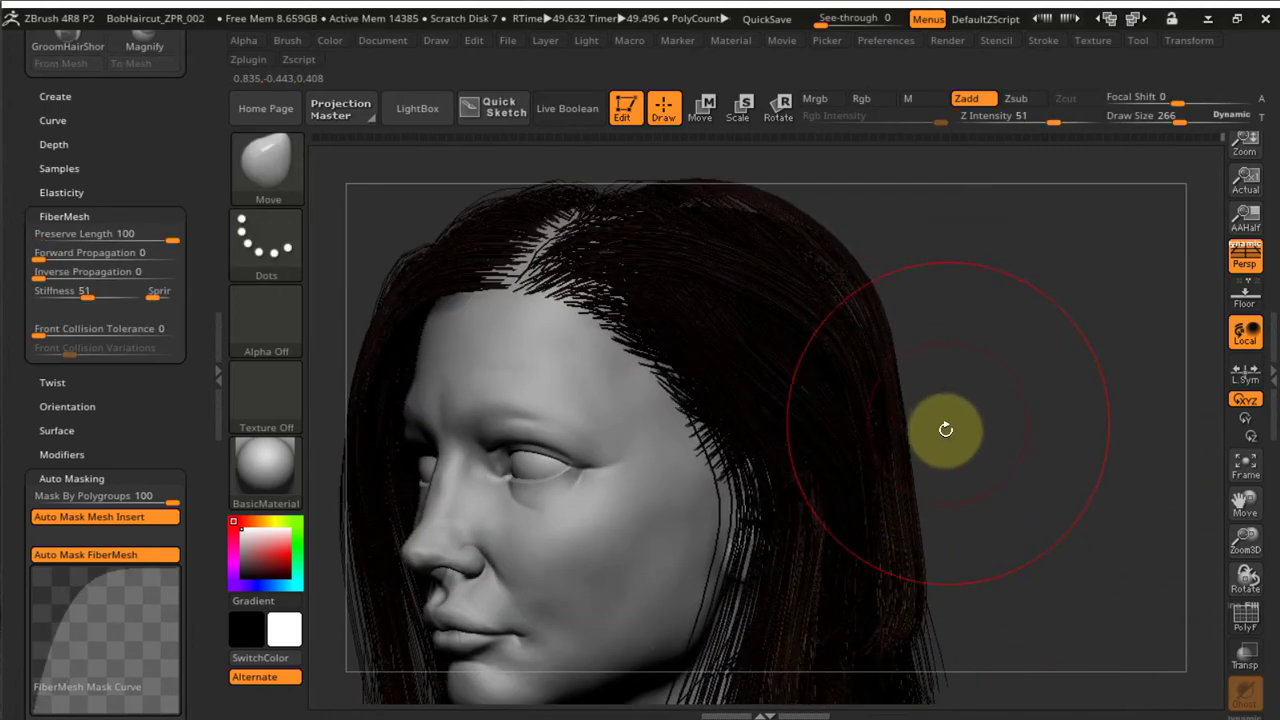
{"action": "right_click_drag", "start_coordinate": [949, 423], "coordinate": [964, 360], "text": "alt"}
{"action": "right_click_drag", "start_coordinate": [1013, 395], "coordinate": [1048, 454], "text": "alt"}
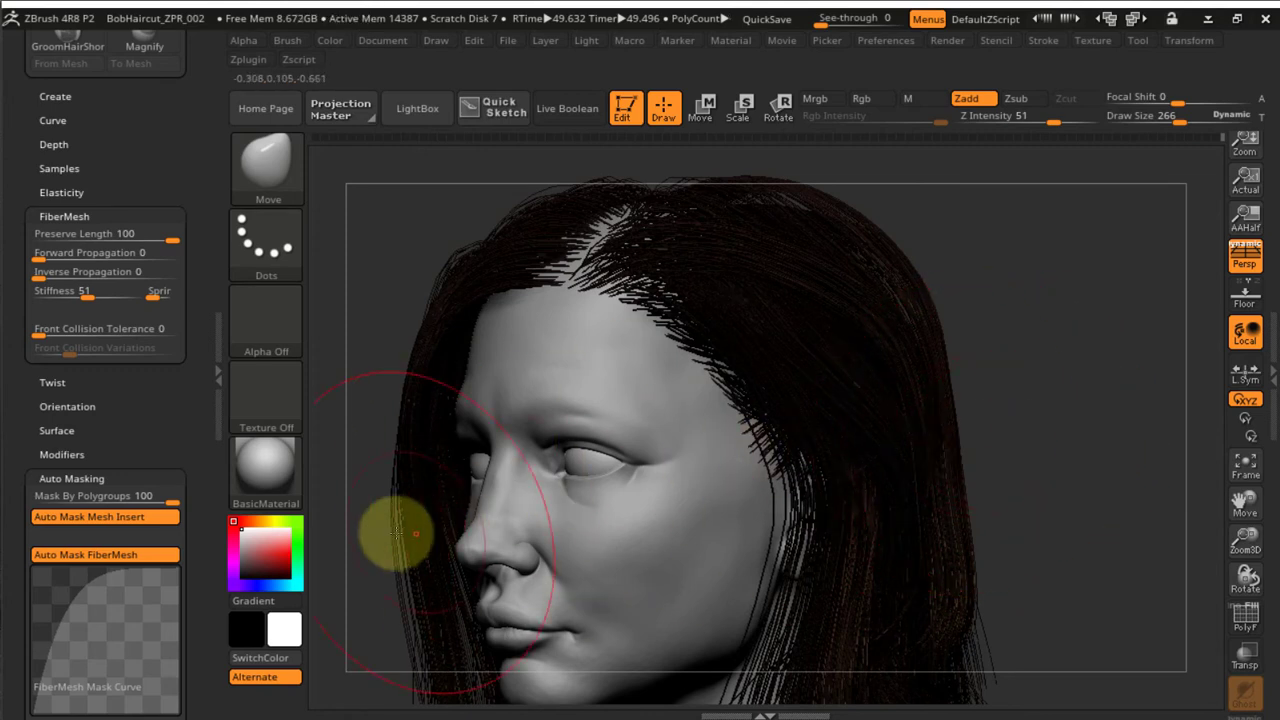
{"action": "left_click", "coordinate": [263, 462]}
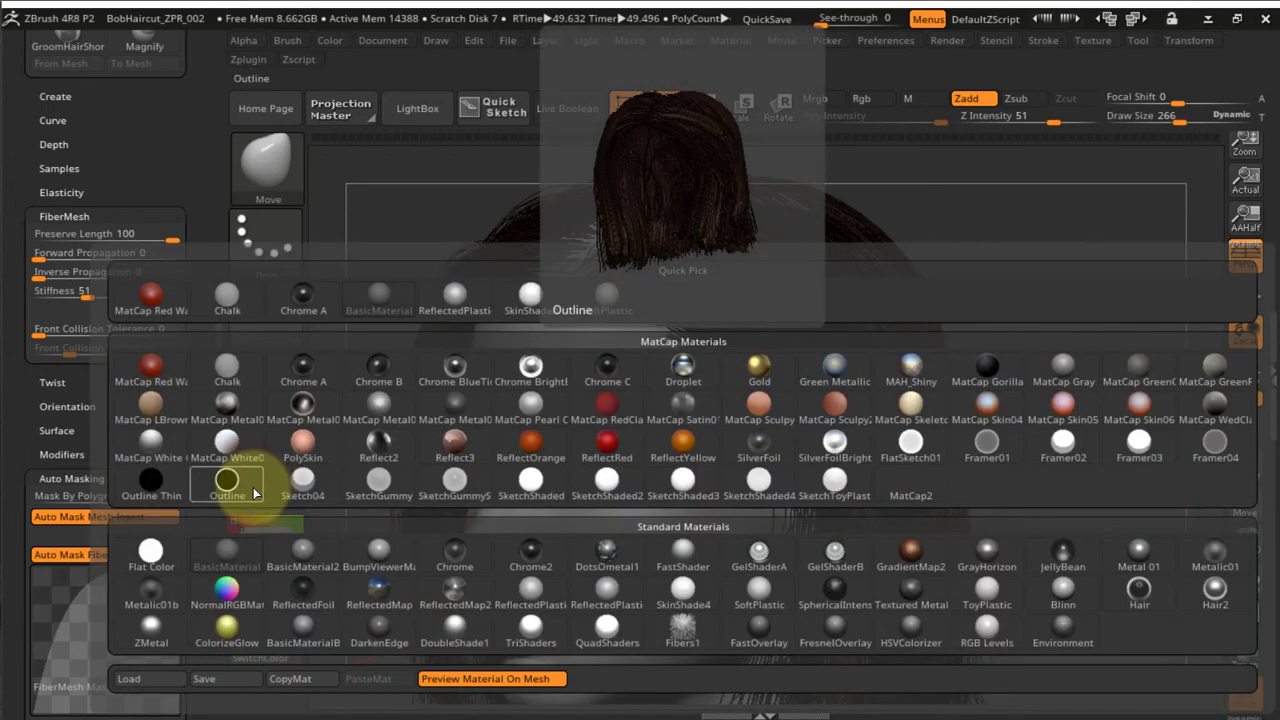
{"action": "left_click", "coordinate": [1146, 592]}
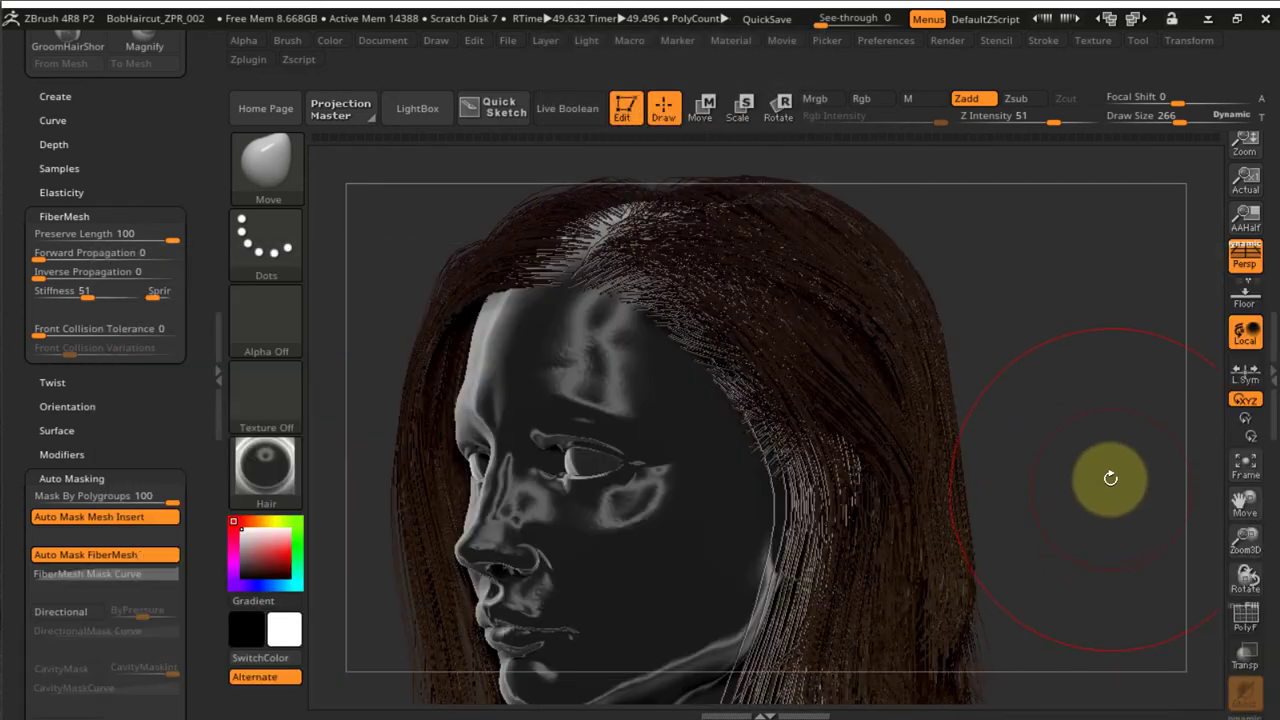
{"action": "left_click_drag", "start_coordinate": [1109, 480], "coordinate": [1090, 399]}
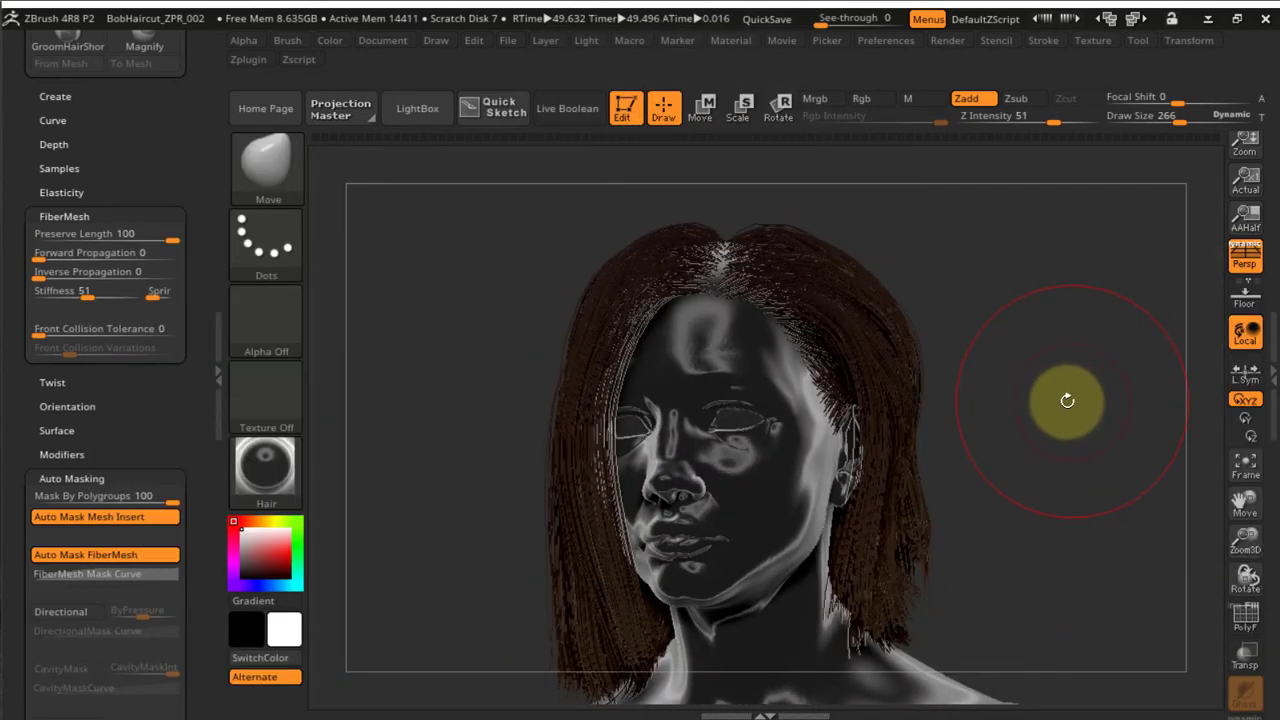
Apply the Hair2 material to the haircut
{"action": "left_click", "coordinate": [260, 484]}
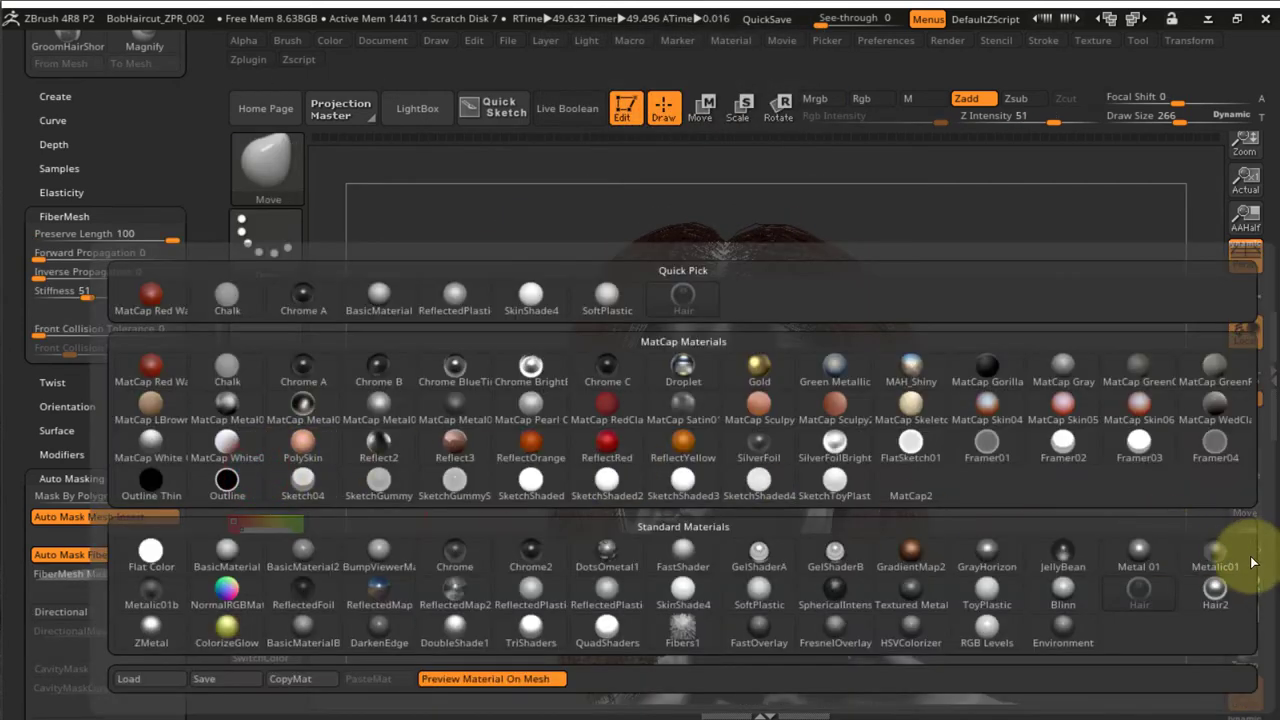
{"action": "left_click", "coordinate": [1218, 590]}
{"action": "left_click_drag", "start_coordinate": [1151, 543], "coordinate": [1070, 423]}
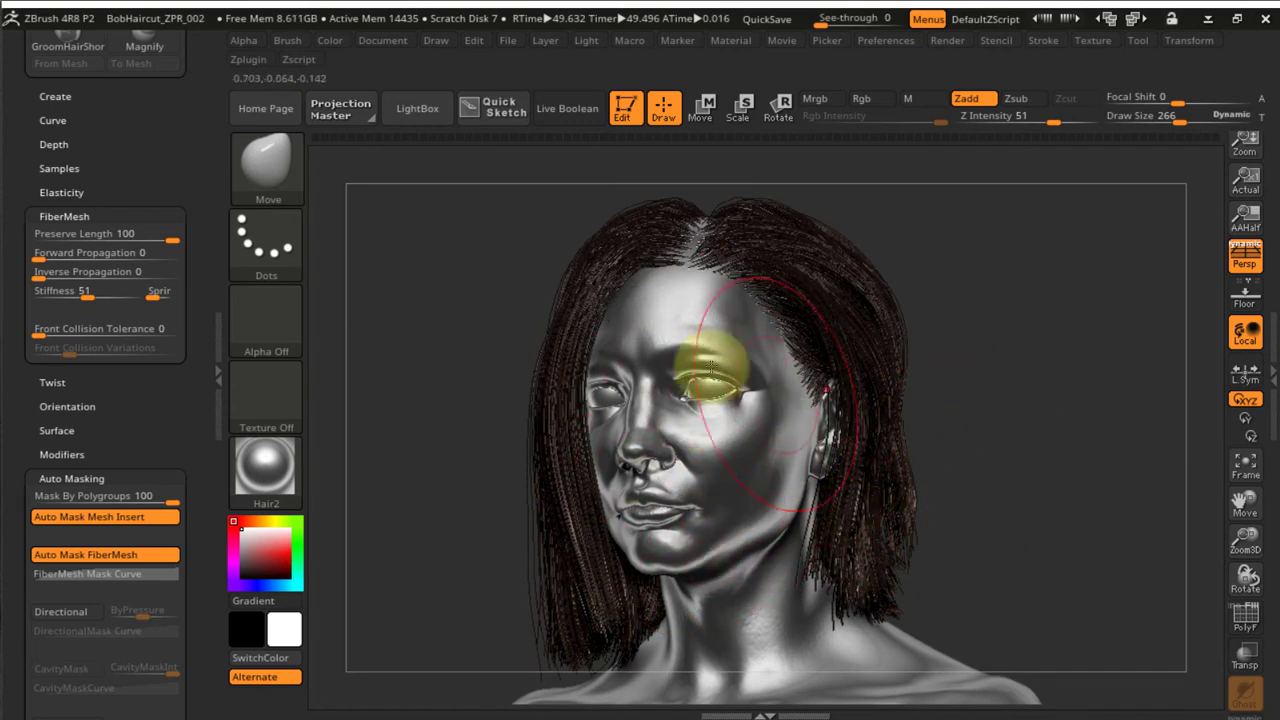
Open the subtool list and turn on the painted colours of the FemaleHead subtool
{"action": "left_click", "coordinate": [1272, 368]}
{"action": "double_click", "coordinate": [1272, 368]}
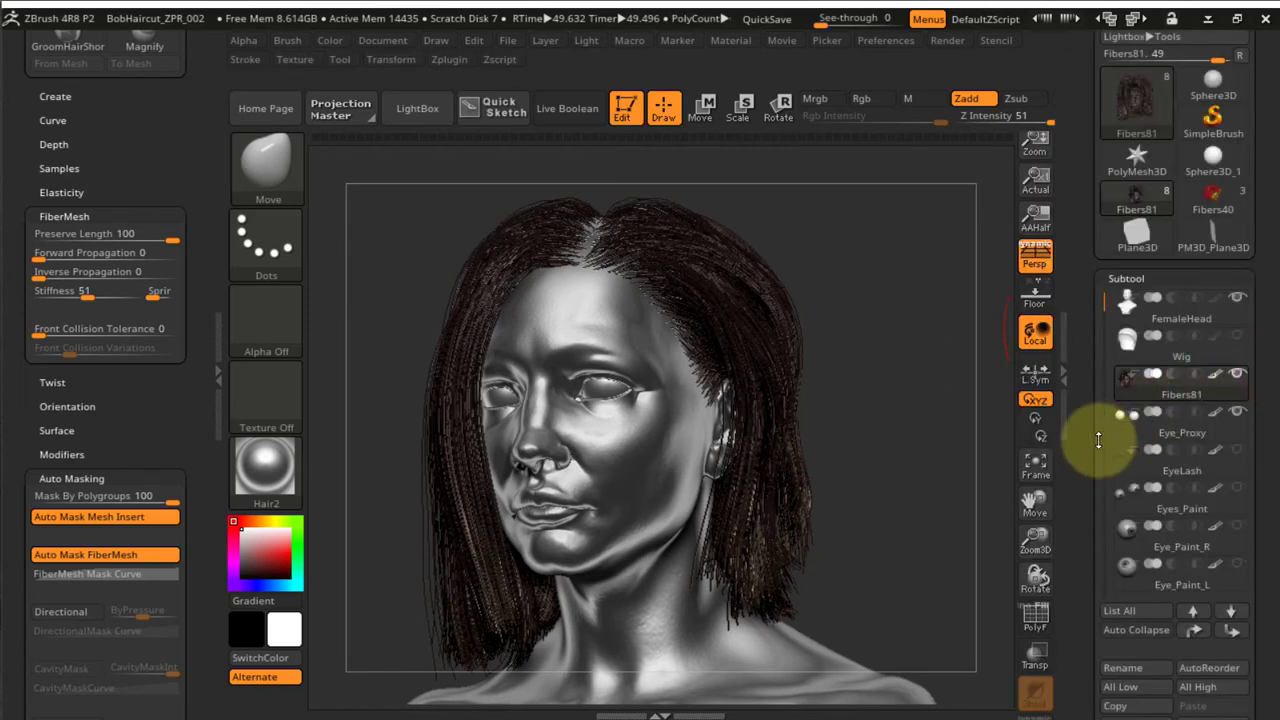
{"action": "left_click", "coordinate": [1215, 298]}
{"action": "left_click_drag", "start_coordinate": [952, 419], "coordinate": [920, 452]}
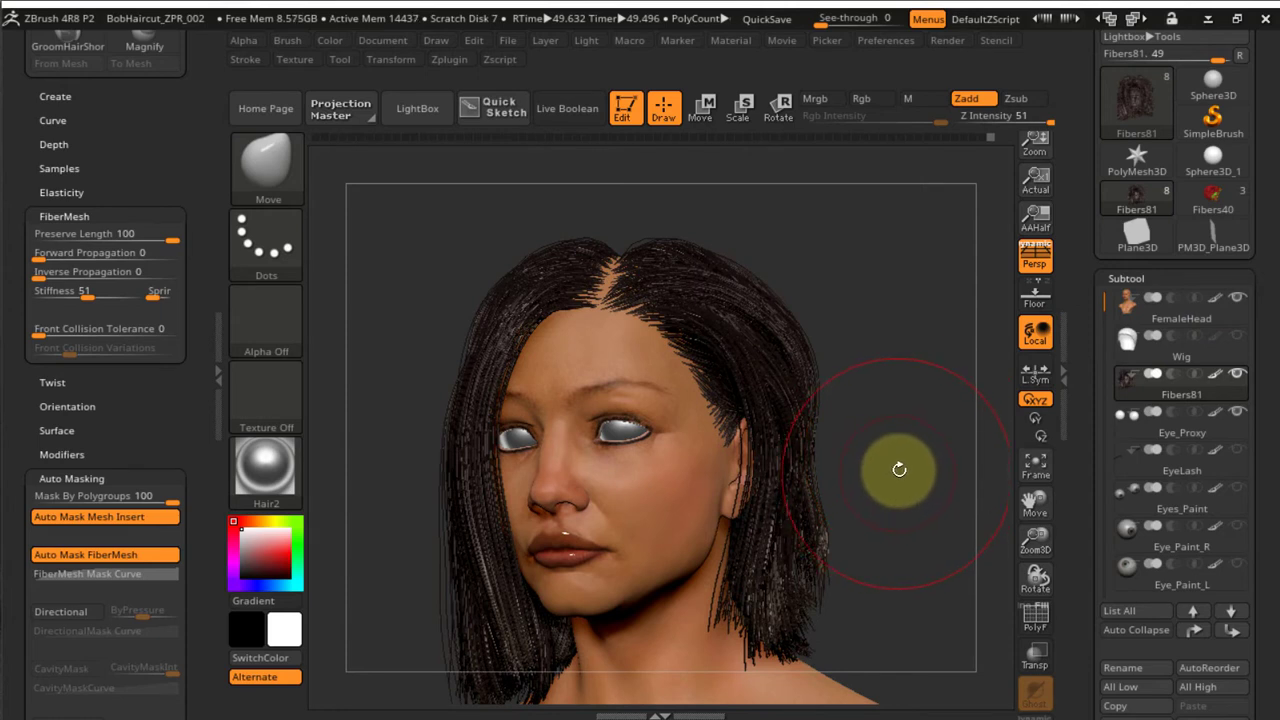
Hide the Eye_Proxy subtool and show the Eye_Paint_R and Eye_Paint_L subtools
{"action": "left_click", "coordinate": [1239, 412]}
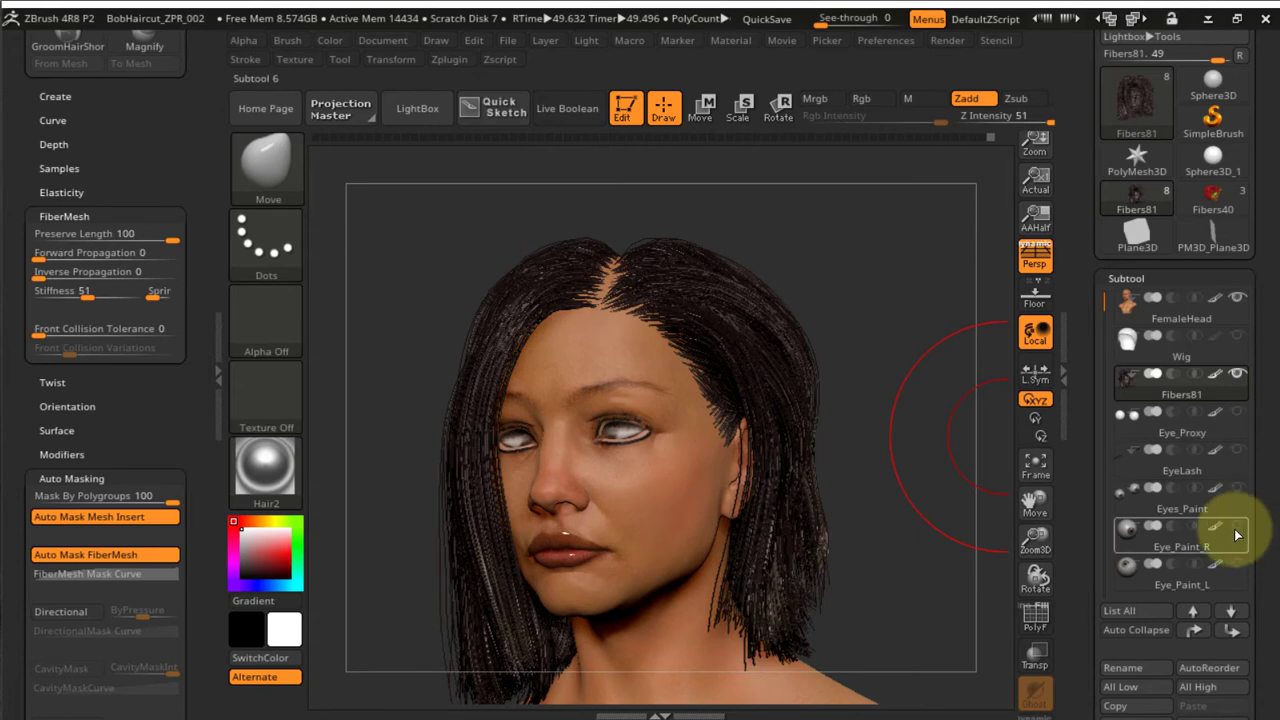
{"action": "left_click", "coordinate": [1241, 565]}
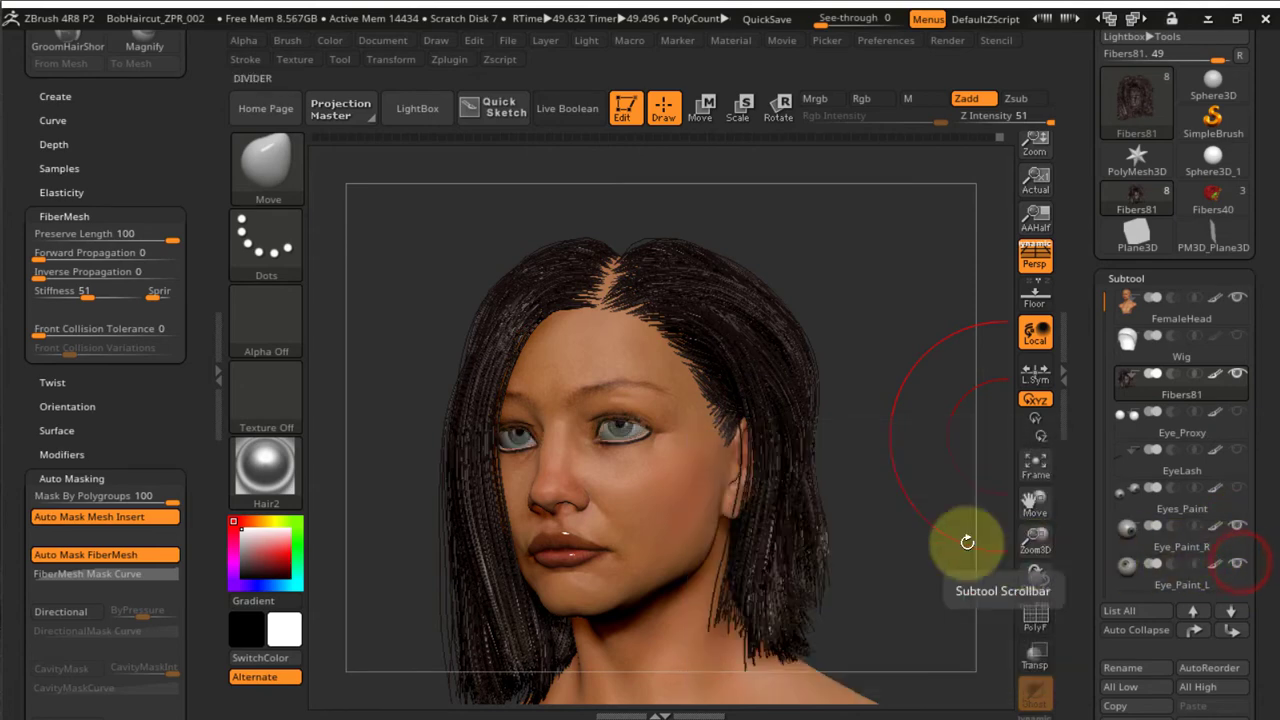
Isolate the hair section behind the ear and set the Smooth brush's Preserve Length to 0
{"action": "right_click_drag", "start_coordinate": [854, 494], "coordinate": [882, 528], "text": "alt"}
{"action": "right_click_drag", "start_coordinate": [720, 476], "coordinate": [633, 288], "text": "ctrl"}
{"action": "mouse_move", "coordinate": [749, 514]}
{"action": "right_mouse_down", "text": "ctrl"}
{"action": "mouse_move", "coordinate": [704, 465]}
{"action": "mouse_move", "coordinate": [840, 514]}
{"action": "mouse_move", "coordinate": [760, 463]}
{"action": "mouse_move", "coordinate": [686, 457]}
{"action": "mouse_move", "coordinate": [750, 494]}
{"action": "mouse_move", "coordinate": [694, 480]}
{"action": "mouse_move", "coordinate": [749, 471]}
{"action": "mouse_move", "coordinate": [737, 449]}
{"action": "mouse_move", "coordinate": [766, 392]}
{"action": "mouse_move", "coordinate": [823, 400]}
{"action": "mouse_move", "coordinate": [760, 414]}
{"action": "mouse_move", "coordinate": [795, 355]}
{"action": "mouse_move", "coordinate": [829, 386]}
{"action": "mouse_move", "coordinate": [766, 394]}
{"action": "mouse_move", "coordinate": [814, 400]}
{"action": "mouse_move", "coordinate": [777, 417]}
{"action": "mouse_move", "coordinate": [851, 409]}
{"action": "mouse_move", "coordinate": [743, 391]}
{"action": "mouse_move", "coordinate": [782, 403]}
{"action": "mouse_move", "coordinate": [806, 380]}
{"action": "mouse_move", "coordinate": [731, 354]}
{"action": "mouse_move", "coordinate": [765, 417]}
{"action": "mouse_move", "coordinate": [934, 537]}
{"action": "mouse_move", "coordinate": [803, 457]}
{"action": "mouse_move", "coordinate": [883, 457]}
{"action": "mouse_move", "coordinate": [820, 486]}
{"action": "mouse_move", "coordinate": [914, 563]}
{"action": "mouse_move", "coordinate": [866, 480]}
{"action": "mouse_move", "coordinate": [825, 465]}
{"action": "mouse_move", "coordinate": [791, 476]}
{"action": "mouse_move", "coordinate": [766, 466]}
{"action": "mouse_move", "coordinate": [752, 557]}
{"action": "mouse_move", "coordinate": [757, 537]}
{"action": "mouse_move", "coordinate": [846, 491]}
{"action": "mouse_move", "coordinate": [833, 500]}
{"action": "right_mouse_up", "text": "ctrl"}
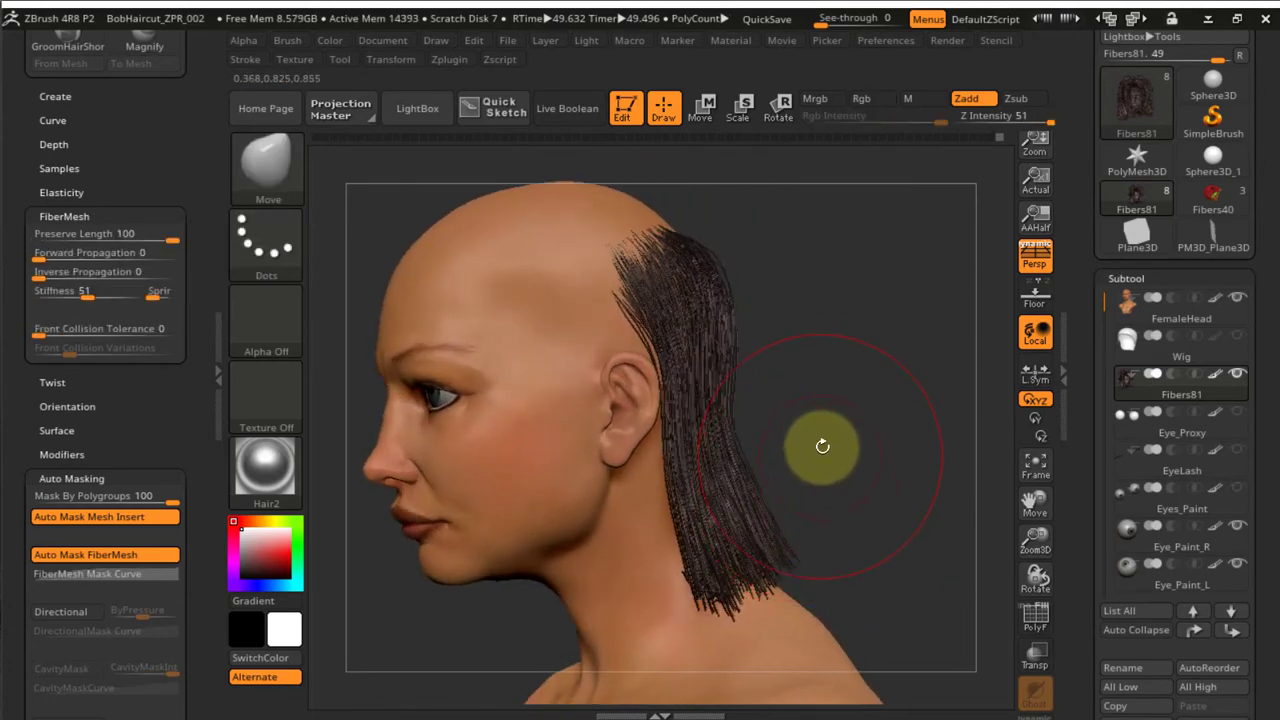
{"action": "right_click_drag", "start_coordinate": [822, 446], "coordinate": [764, 428]}
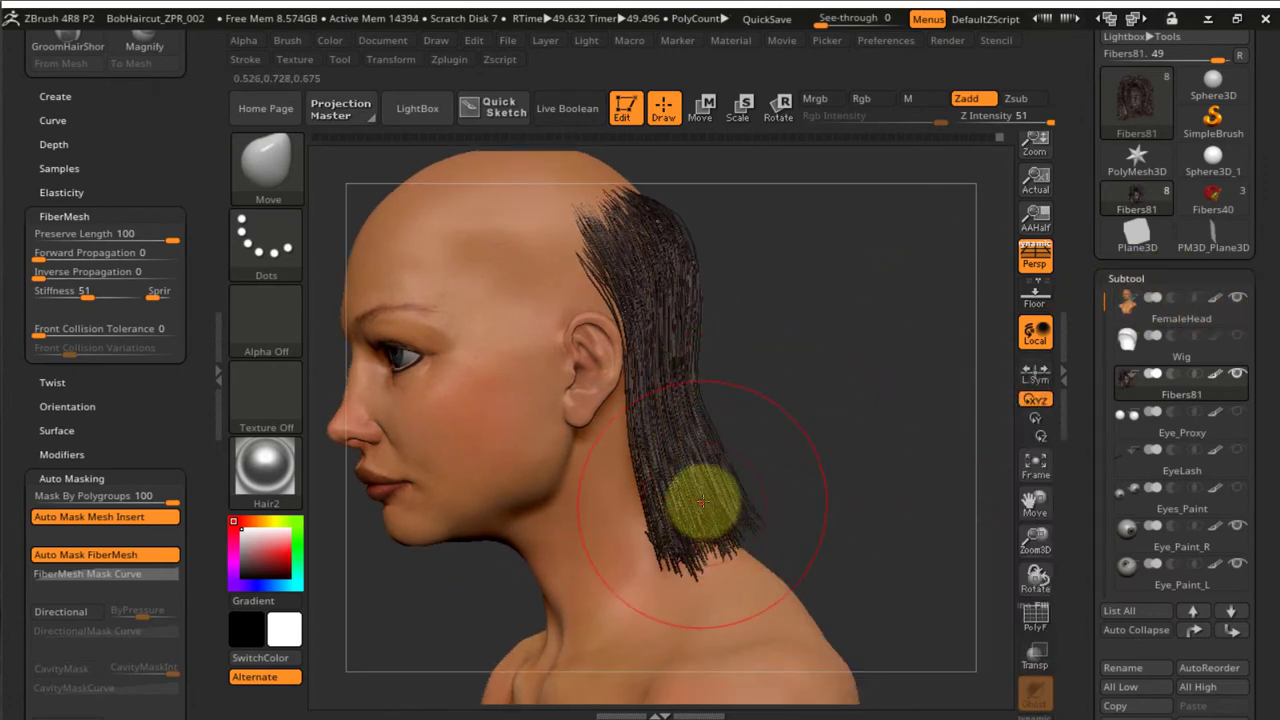
{"action": "key", "text": "shift"}
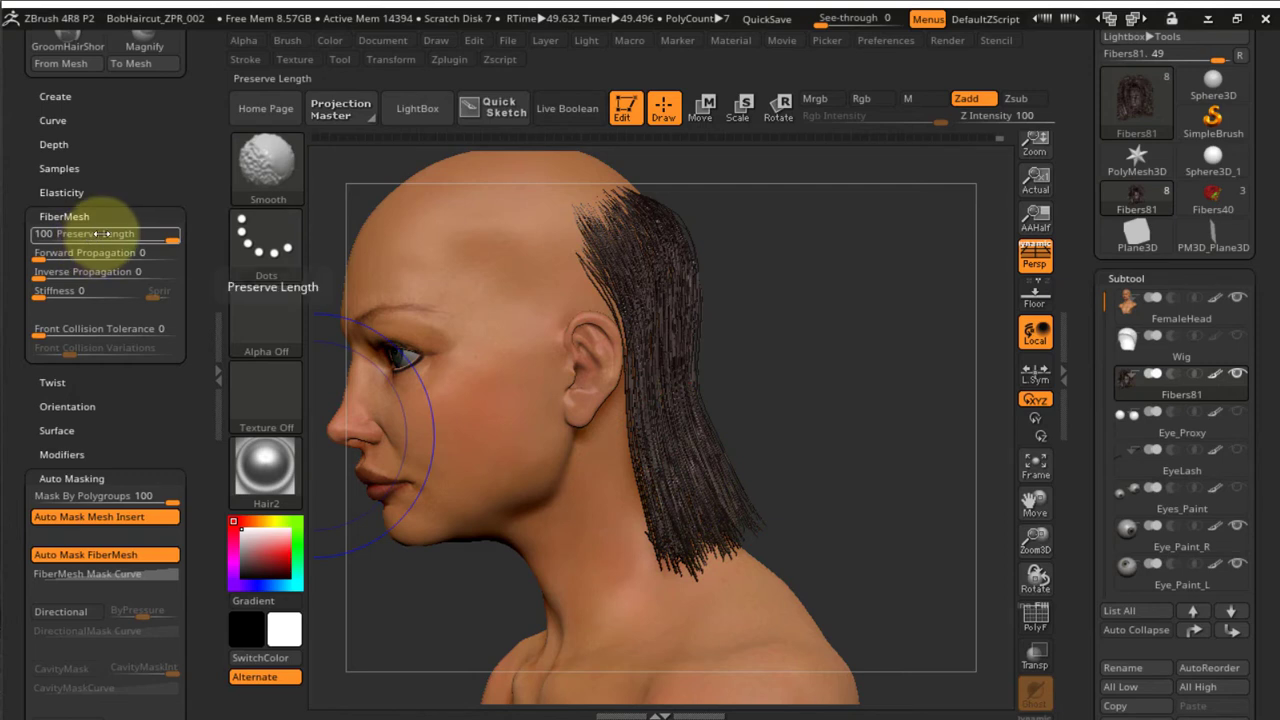
{"action": "left_click_drag", "start_coordinate": [140, 232], "coordinate": [30, 241]}
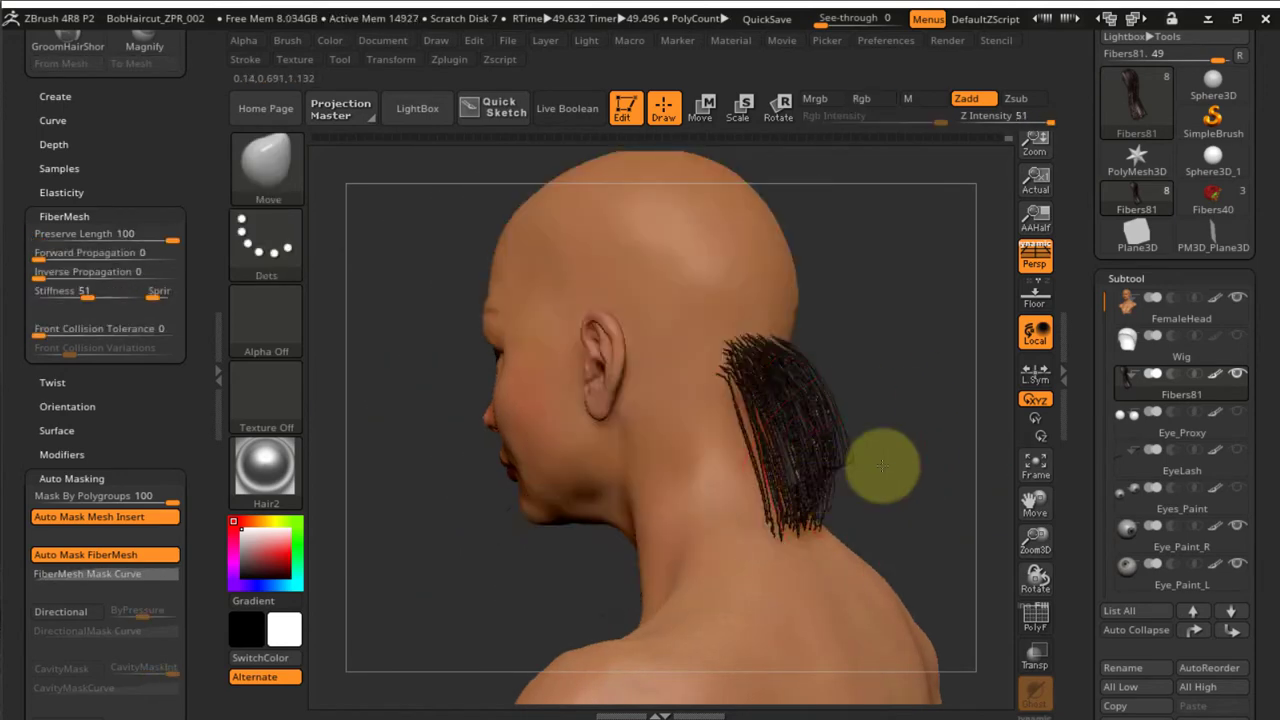
Reshape the isolated nape section with the Move brush so its strands follow the back of the neck, smoothing them
{"action": "left_click_drag", "start_coordinate": [882, 465], "coordinate": [770, 516]}
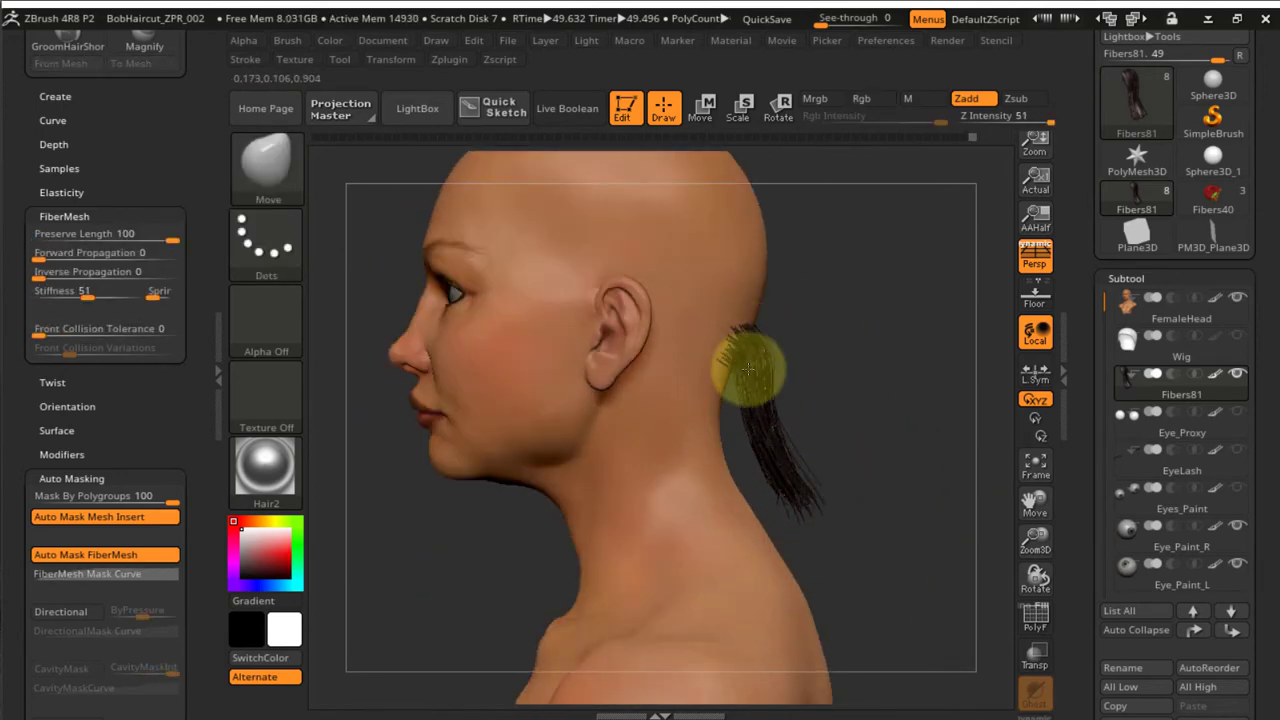
{"action": "left_click_drag", "start_coordinate": [748, 369], "coordinate": [746, 366]}
{"action": "key", "text": "shift"}
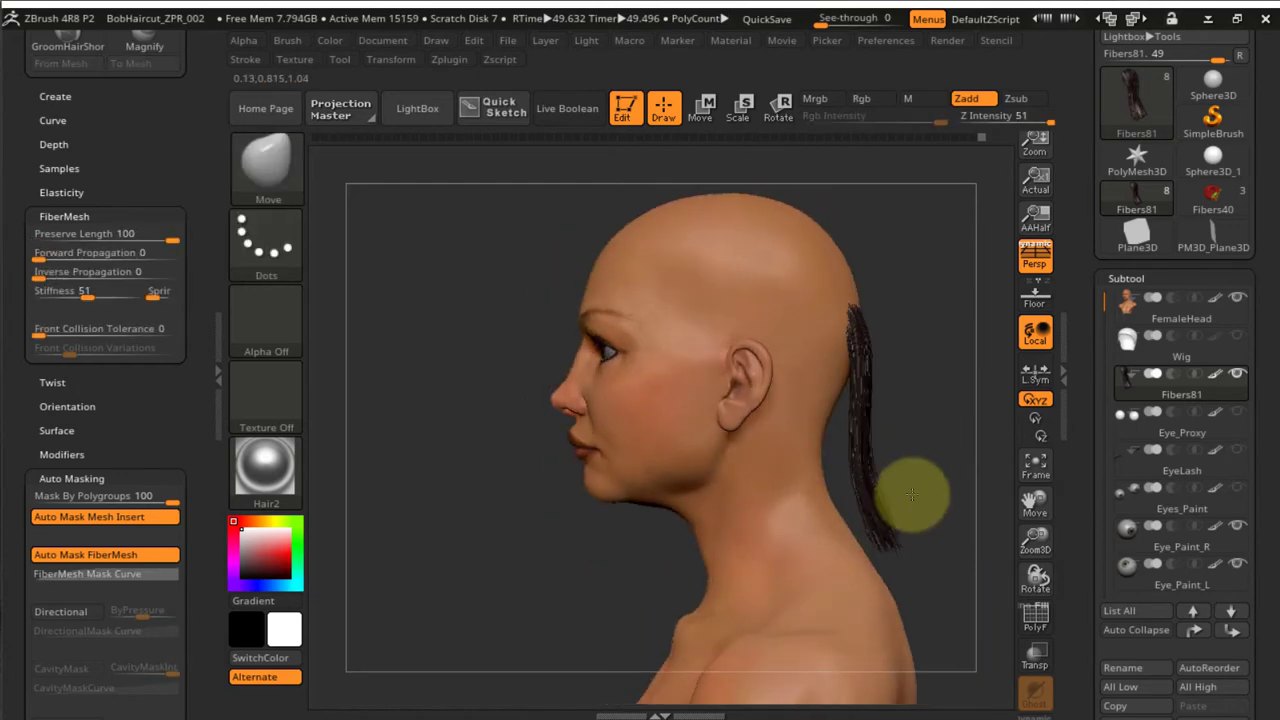
Smooth the isolated section at the back of the head and push its lower ends in toward the neck
{"action": "left_click_drag", "start_coordinate": [876, 494], "coordinate": [891, 499], "text": "shift"}
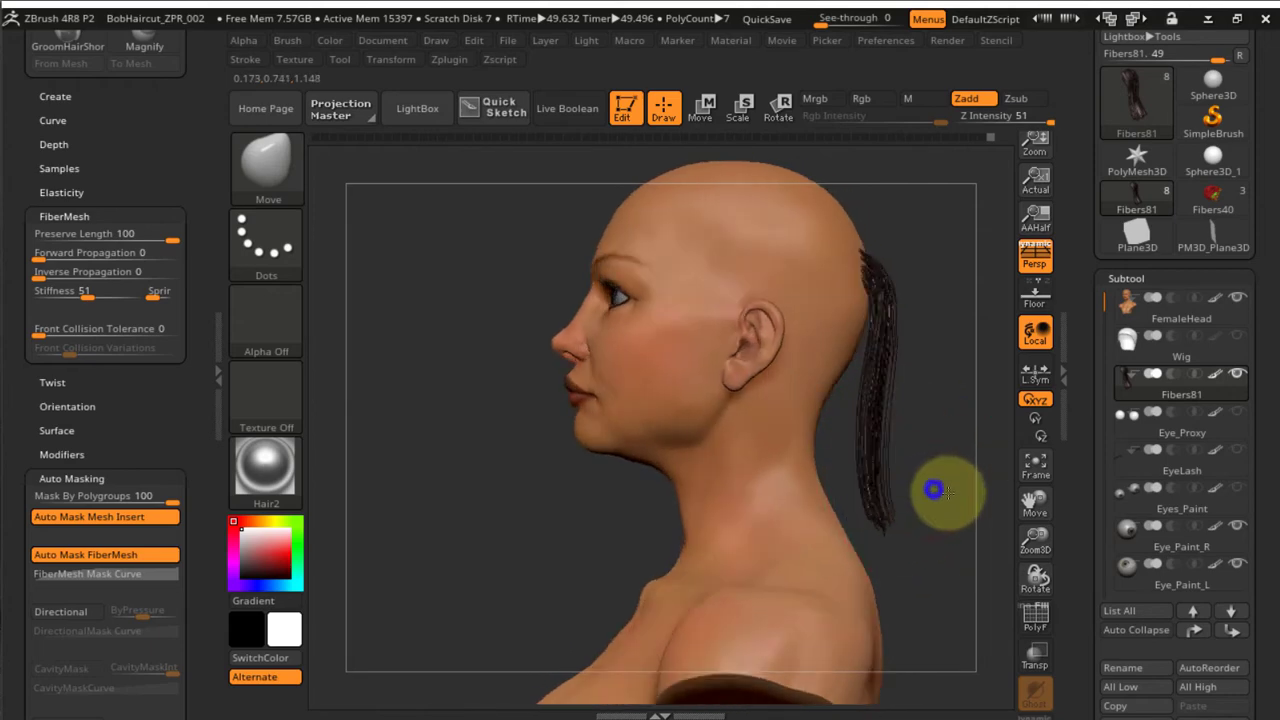
{"action": "left_click_drag", "start_coordinate": [933, 489], "coordinate": [881, 513]}
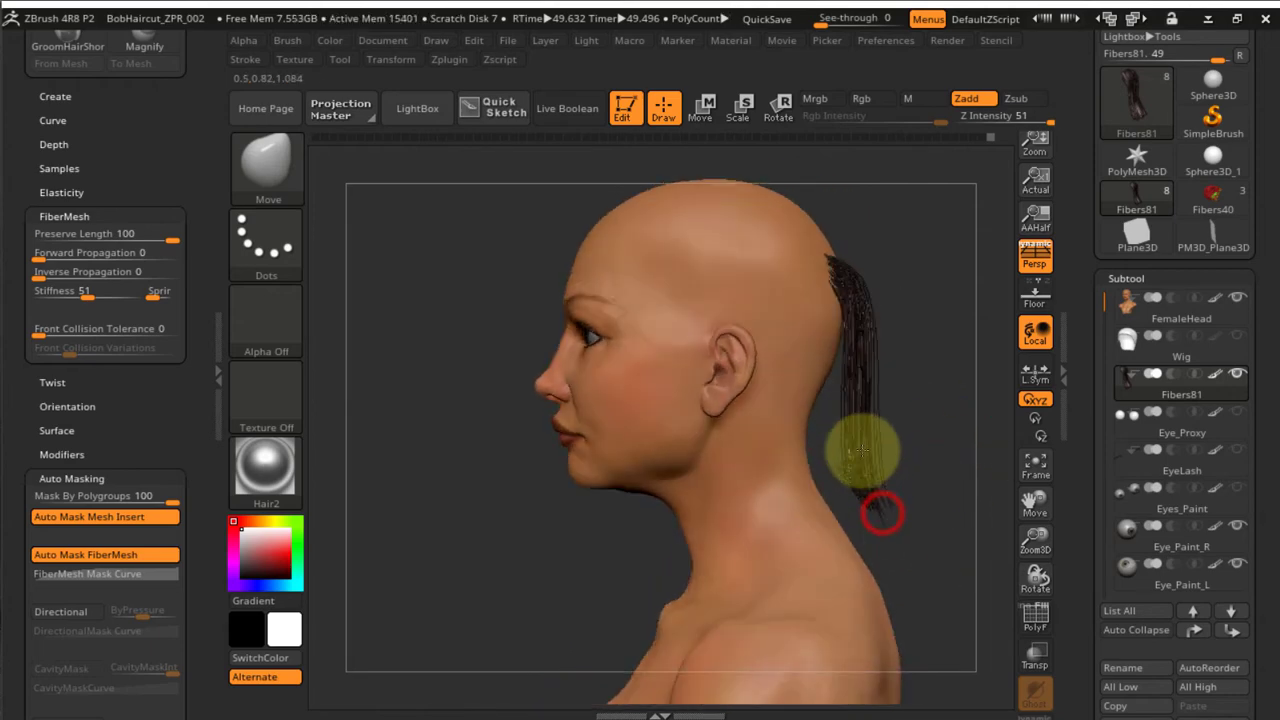
{"action": "left_click_drag", "start_coordinate": [857, 398], "coordinate": [862, 428], "text": "shift"}
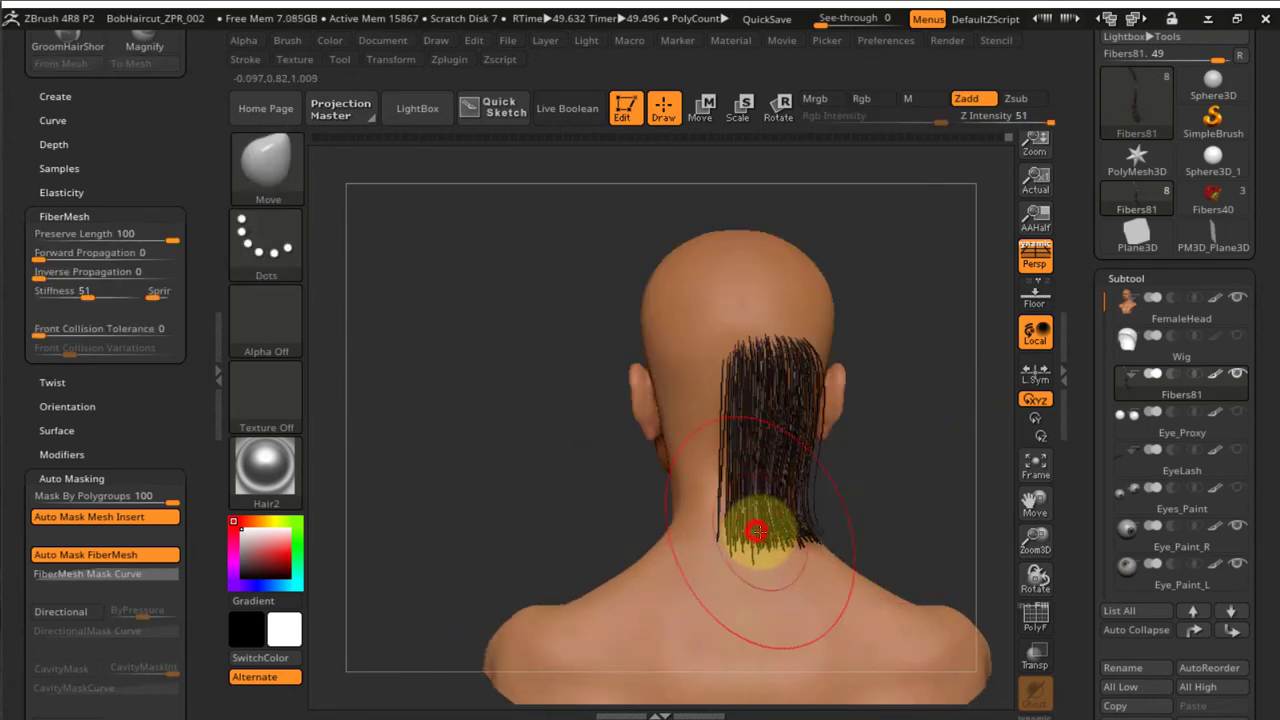
Smooth the ends of the isolated back section and trim them evenly with the ClipCurve brush
{"action": "key", "text": "shift"}
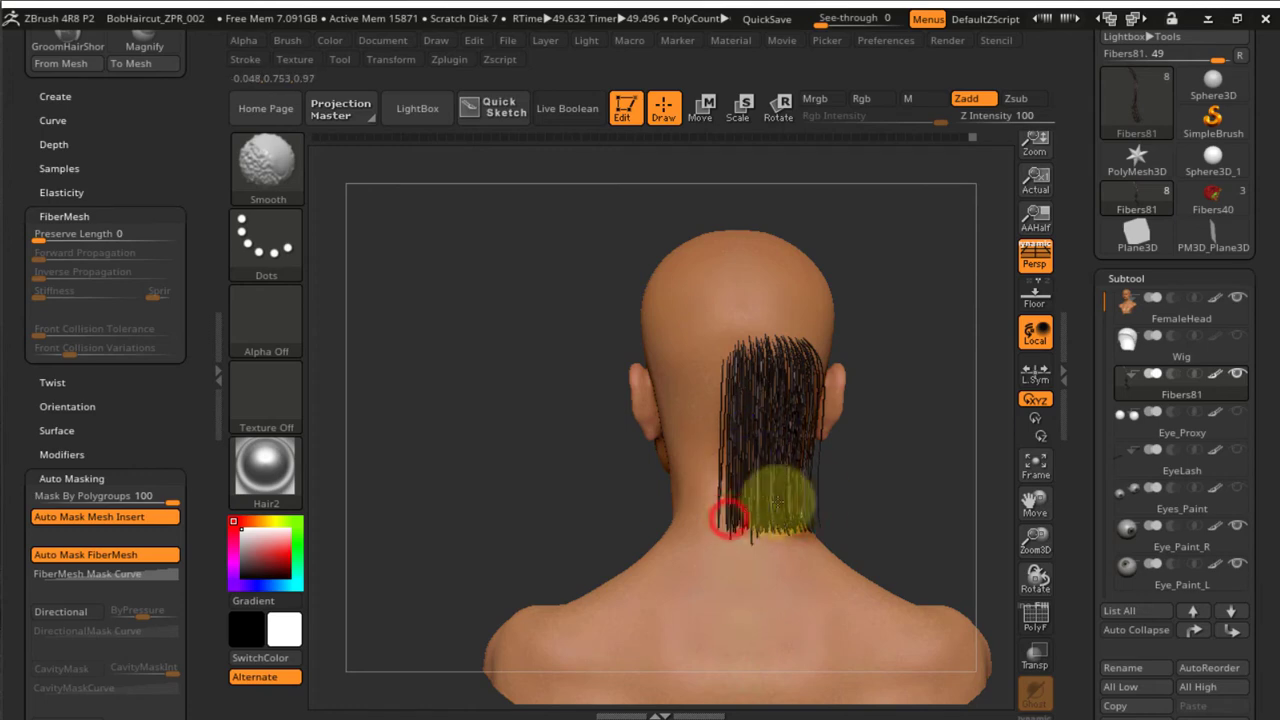
{"action": "key", "text": "ctrl+shift"}
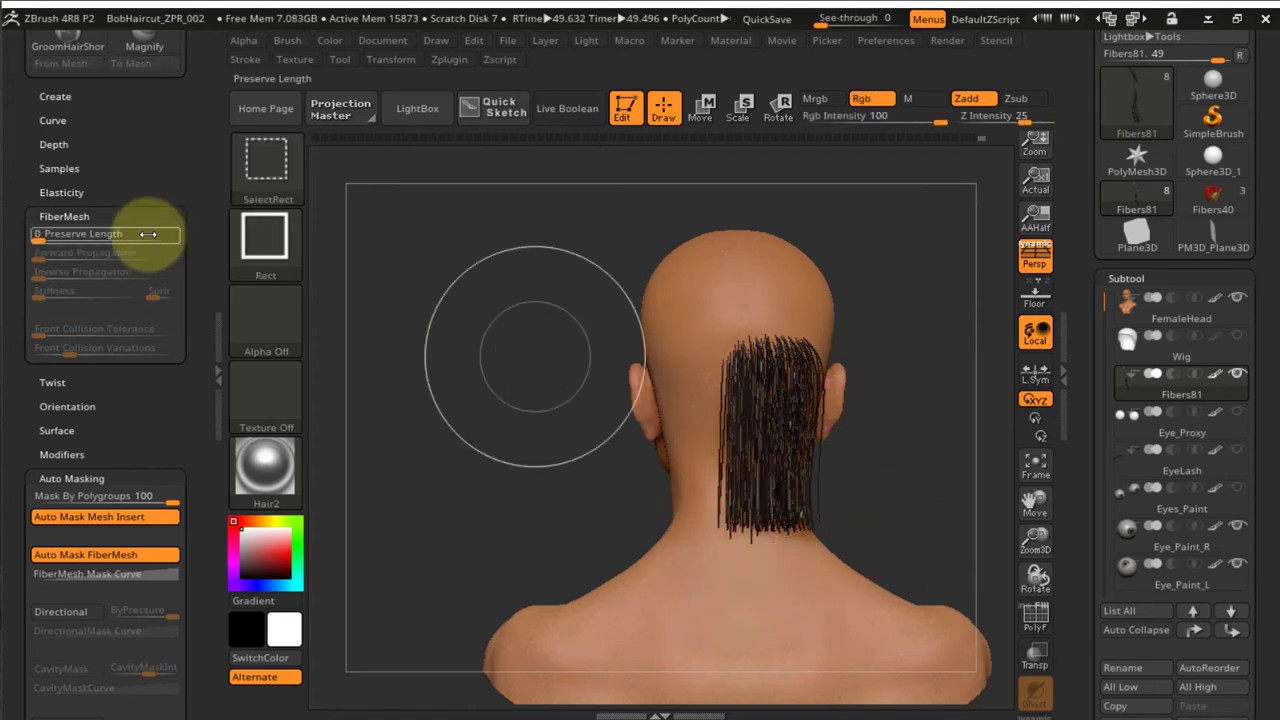
{"action": "left_click", "coordinate": [274, 173]}
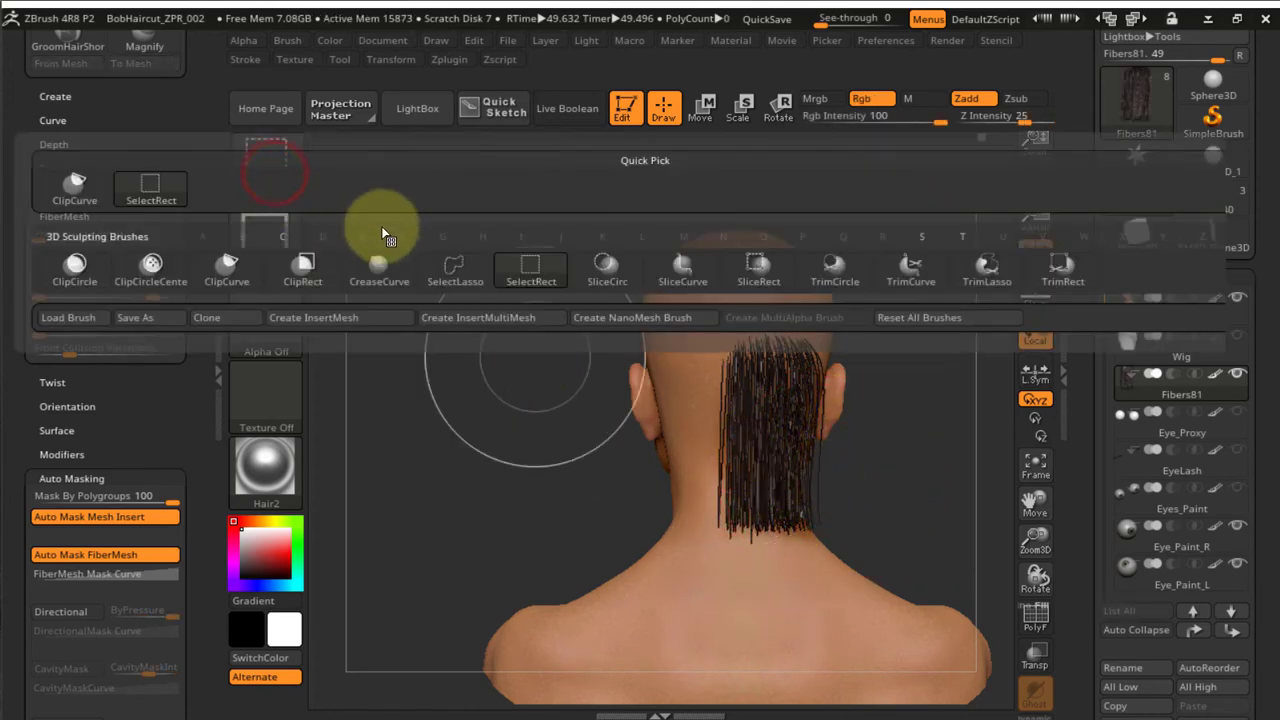
{"action": "left_click", "coordinate": [228, 280]}
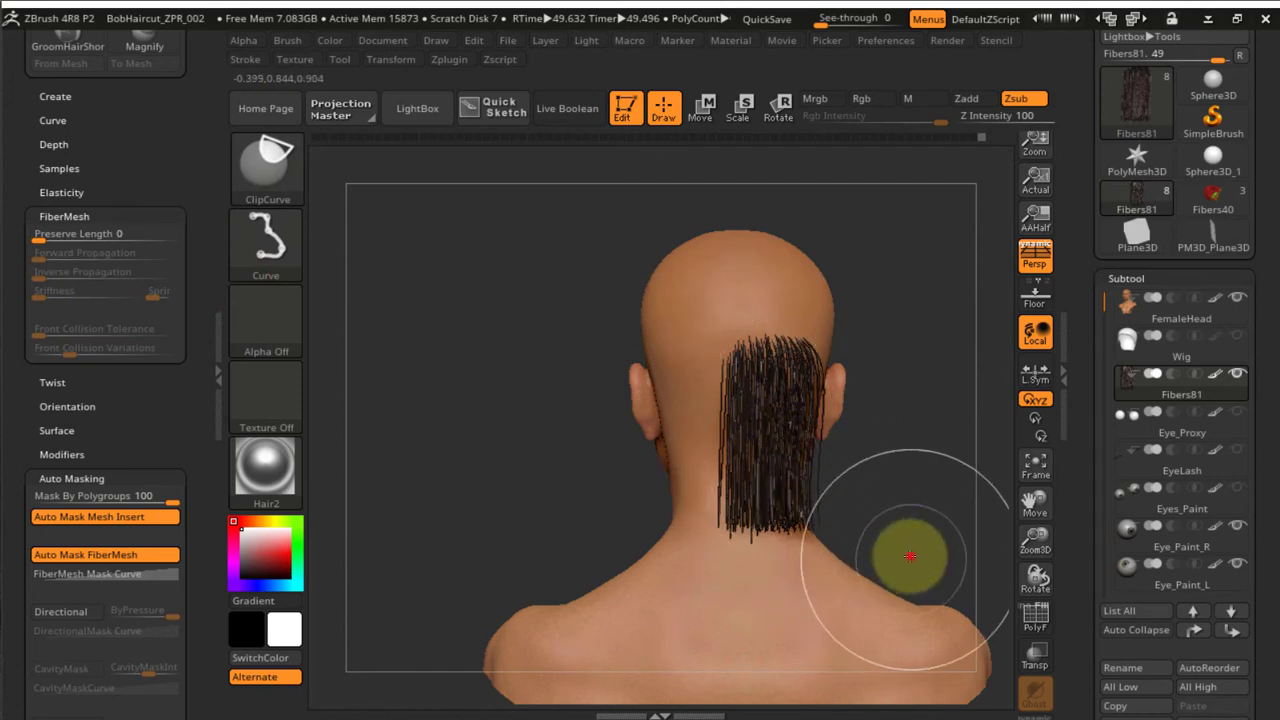
{"action": "mouse_move", "coordinate": [574, 586]}
{"action": "left_mouse_down", "text": "ctrl+shift"}
{"action": "mouse_move", "coordinate": [540, 564]}
{"action": "mouse_move", "coordinate": [528, 528]}
{"action": "mouse_move", "coordinate": [729, 603]}
{"action": "mouse_move", "coordinate": [744, 572]}
{"action": "left_mouse_up", "text": "ctrl+shift"}
{"action": "mouse_move", "coordinate": [736, 522]}
{"action": "left_mouse_down", "text": "shift"}
{"action": "mouse_move", "coordinate": [729, 509]}
{"action": "mouse_move", "coordinate": [745, 500]}
{"action": "left_mouse_up", "text": "shift"}
Isolate the next hair section at the back of the head and trim its lower ends evenly with the ClipCurve brush
{"action": "left_click", "coordinate": [886, 440], "text": "ctrl+shift"}
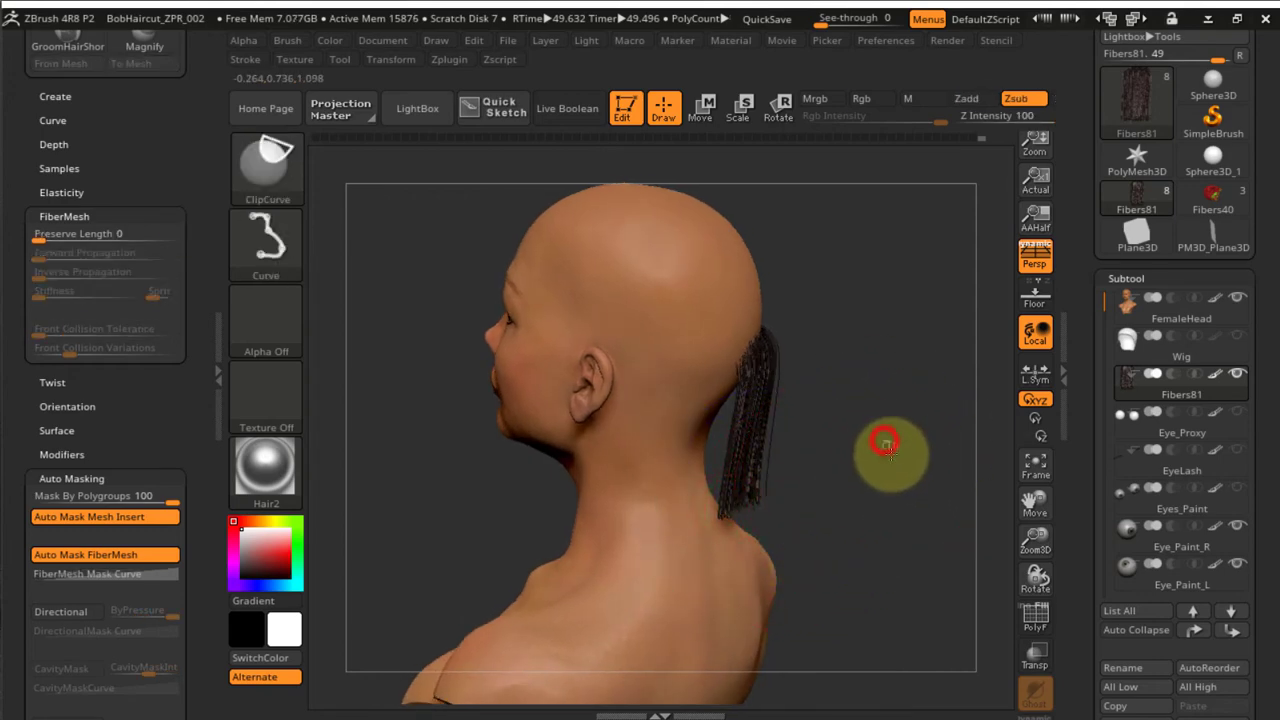
{"action": "right_click_drag", "start_coordinate": [918, 467], "coordinate": [866, 434]}
{"action": "left_click", "coordinate": [766, 532], "text": "ctrl+shift"}
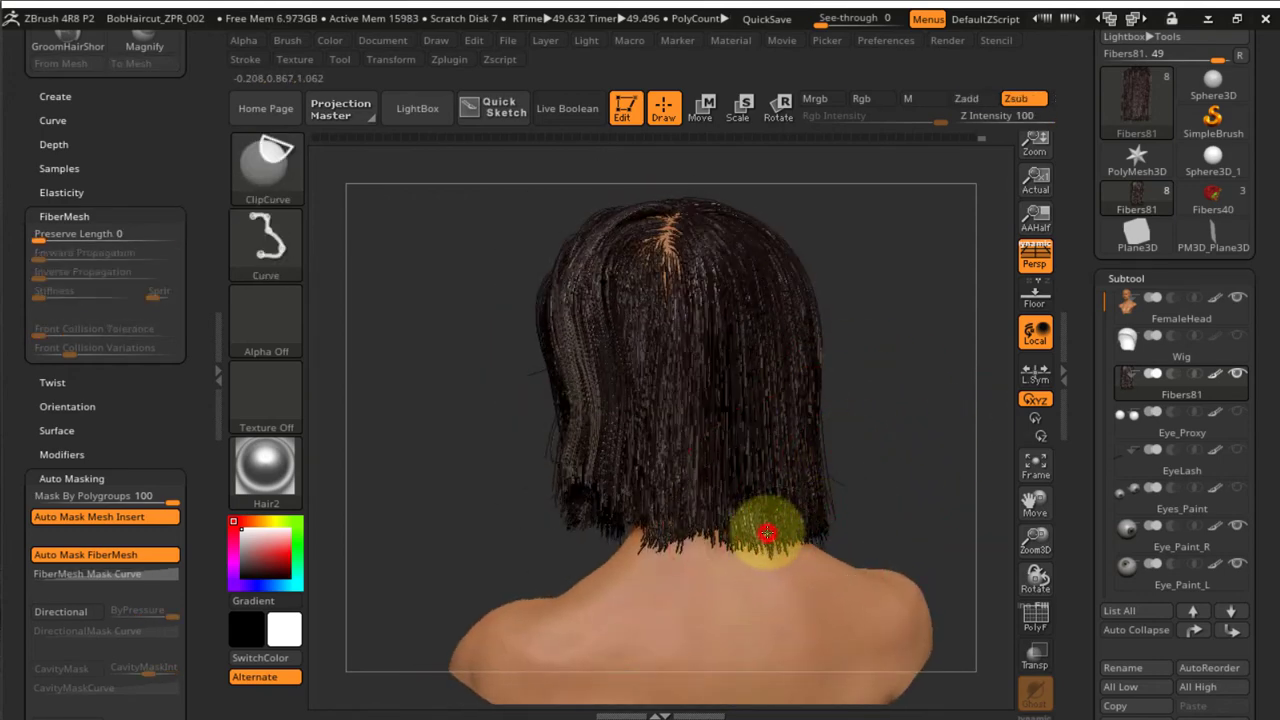
{"action": "right_click_drag", "start_coordinate": [869, 492], "coordinate": [838, 484]}
{"action": "mouse_move", "coordinate": [911, 532]}
{"action": "left_mouse_down", "text": "ctrl+shift"}
{"action": "mouse_move", "coordinate": [576, 555]}
{"action": "mouse_move", "coordinate": [542, 537]}
{"action": "left_mouse_up", "text": "ctrl+shift"}
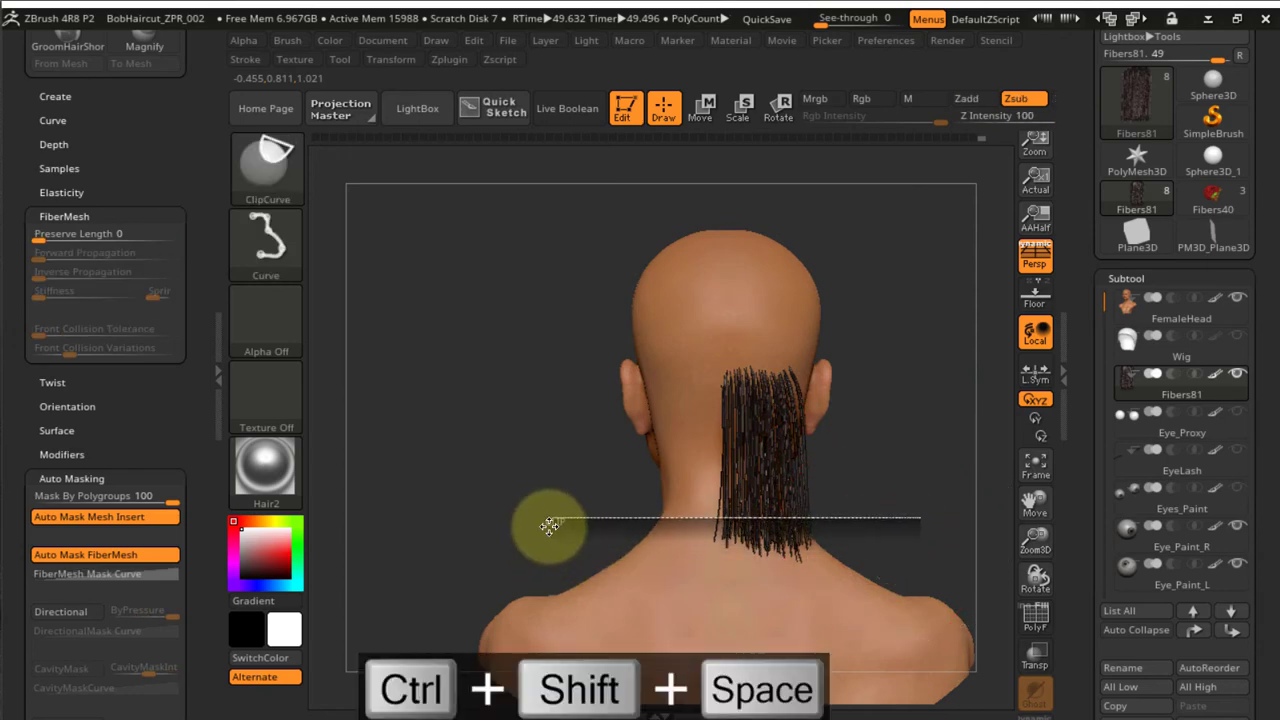
Smooth the lower ends of the isolated back section in toward the neck
{"action": "mouse_move", "coordinate": [714, 537]}
{"action": "right_mouse_down"}
{"action": "mouse_move", "coordinate": [763, 566]}
{"action": "mouse_move", "coordinate": [751, 583]}
{"action": "mouse_move", "coordinate": [756, 572]}
{"action": "right_mouse_up"}
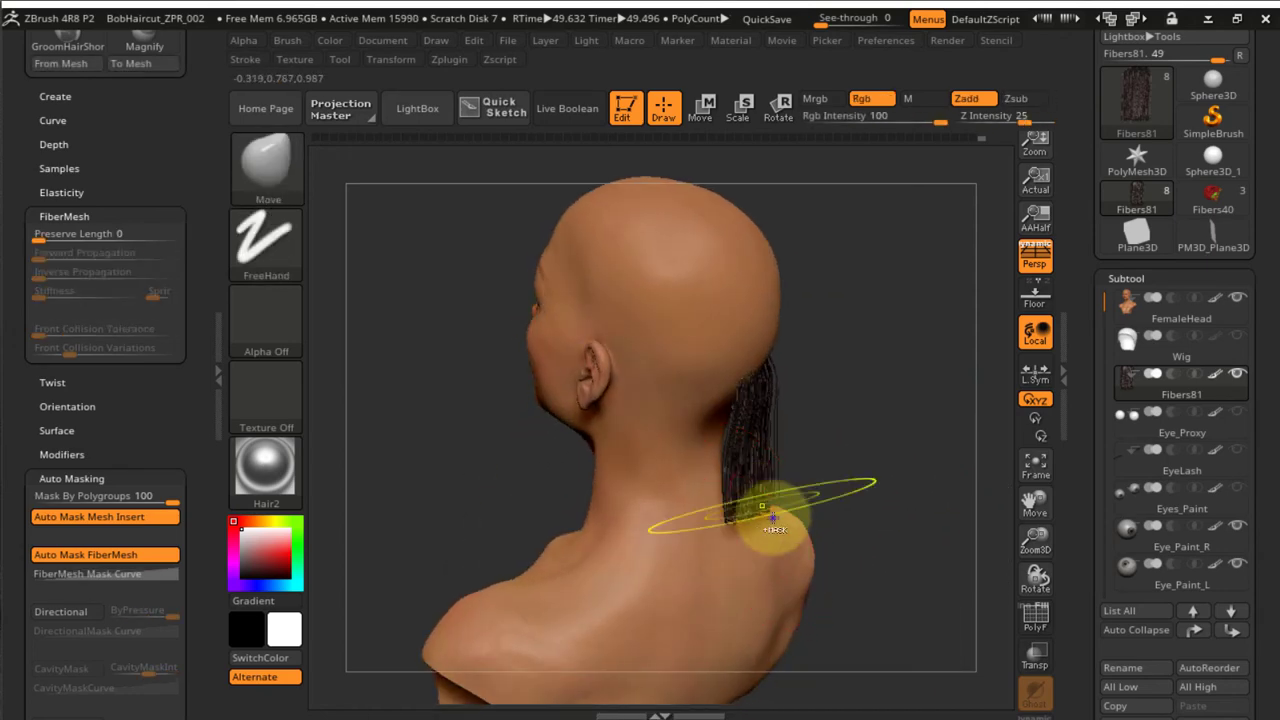
{"action": "right_click_drag", "start_coordinate": [773, 518], "coordinate": [750, 542], "text": "ctrl"}
{"action": "mouse_move", "coordinate": [755, 555]}
{"action": "right_mouse_down"}
{"action": "mouse_move", "coordinate": [762, 569]}
{"action": "mouse_move", "coordinate": [831, 563]}
{"action": "mouse_move", "coordinate": [914, 617]}
{"action": "right_mouse_up"}
{"action": "right_click_drag", "start_coordinate": [843, 586], "coordinate": [691, 457], "text": "alt"}
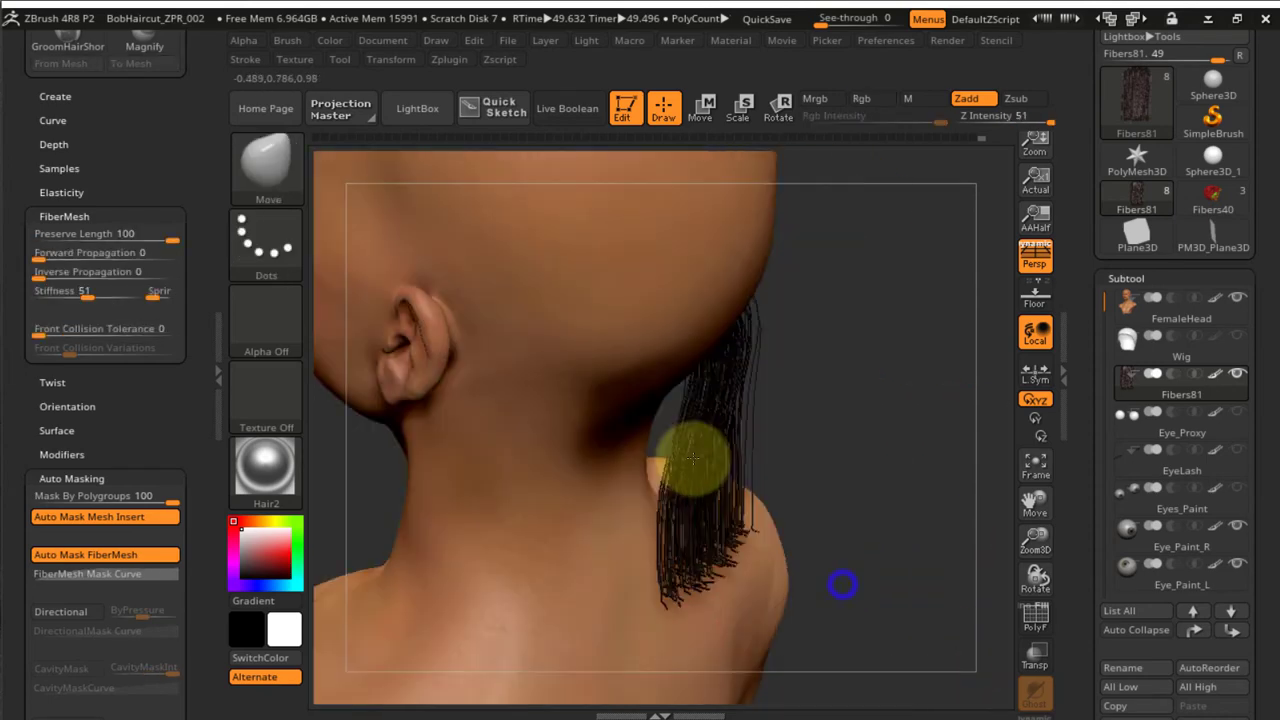
{"action": "right_click_drag", "start_coordinate": [729, 552], "coordinate": [744, 582], "text": "ctrl"}
{"action": "mouse_move", "coordinate": [722, 551]}
{"action": "left_mouse_down", "text": "shift"}
{"action": "mouse_move", "coordinate": [705, 582]}
{"action": "mouse_move", "coordinate": [673, 590]}
{"action": "left_mouse_up", "text": "shift"}
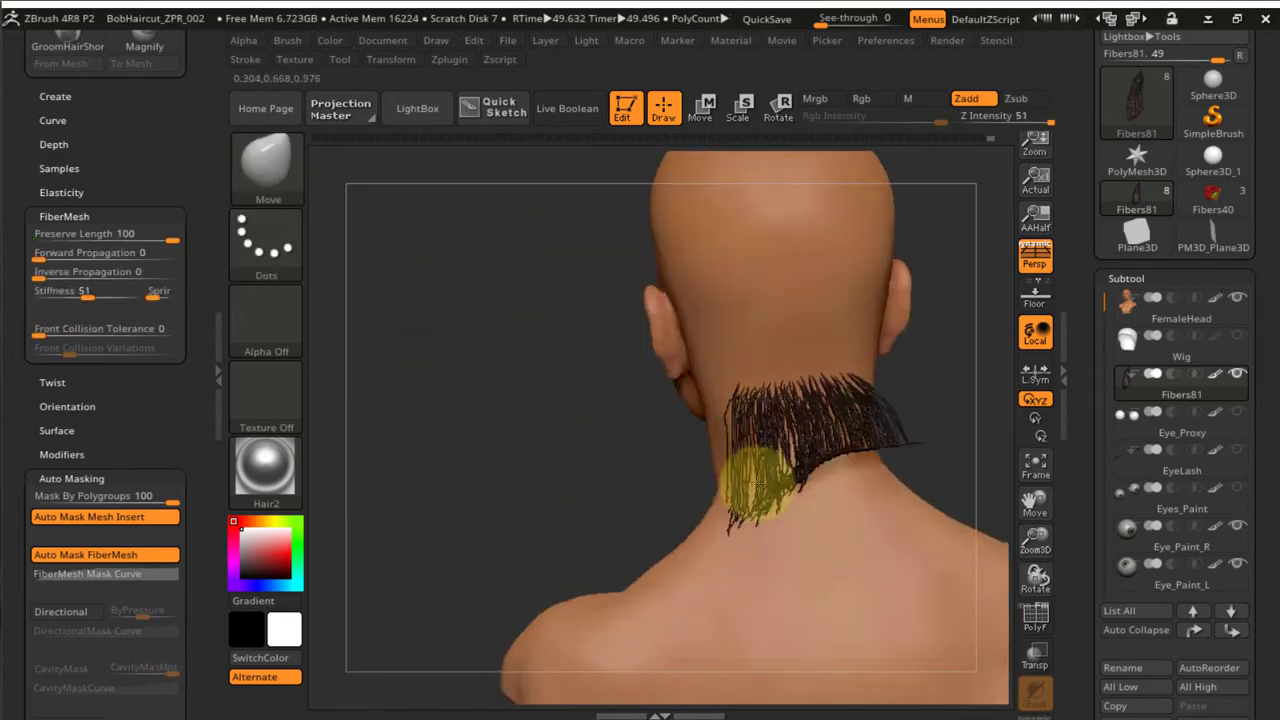
Pull the isolated nape section's strands downward with the Move brush so they follow the back of the neck
{"action": "left_click_drag", "start_coordinate": [868, 440], "coordinate": [851, 514]}
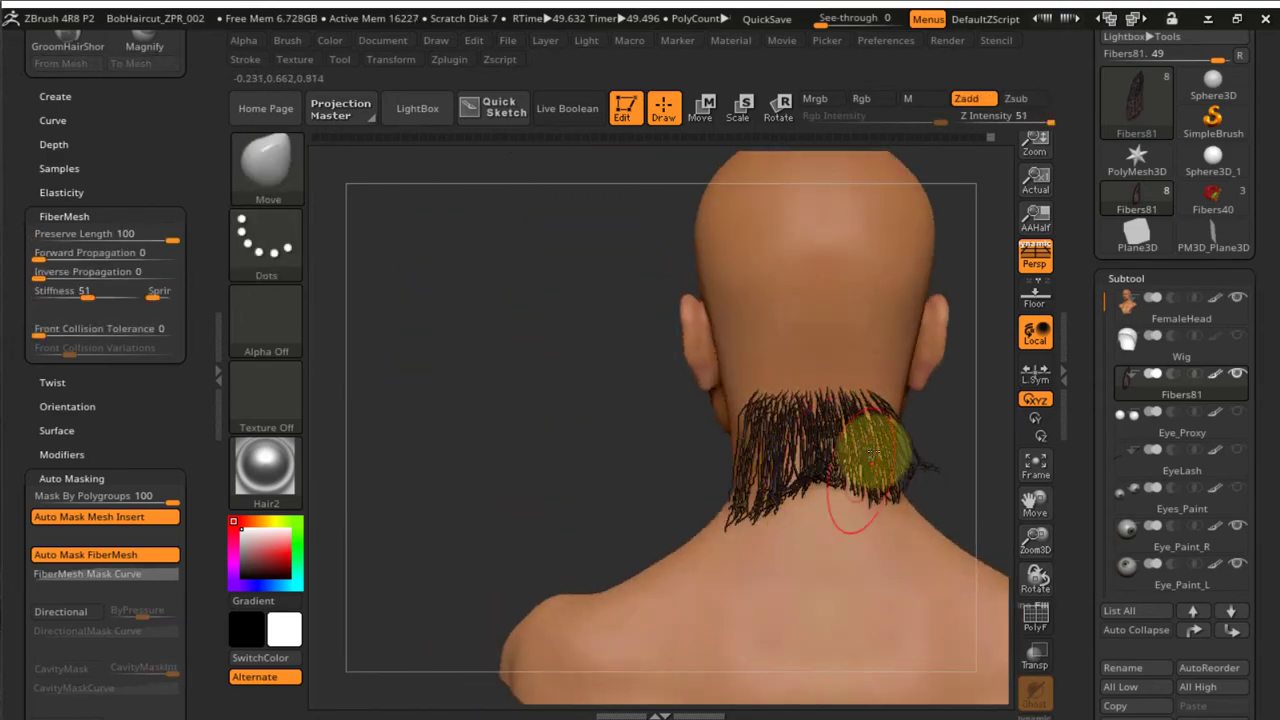
{"action": "mouse_move", "coordinate": [871, 457]}
{"action": "right_mouse_down"}
{"action": "mouse_move", "coordinate": [891, 586]}
{"action": "mouse_move", "coordinate": [810, 520]}
{"action": "right_mouse_up"}
{"action": "left_click_drag", "start_coordinate": [792, 427], "coordinate": [804, 495]}
{"action": "right_click_drag", "start_coordinate": [880, 511], "coordinate": [838, 548]}
{"action": "mouse_move", "coordinate": [904, 464]}
{"action": "right_mouse_down"}
{"action": "mouse_move", "coordinate": [909, 449]}
{"action": "mouse_move", "coordinate": [929, 474]}
{"action": "mouse_move", "coordinate": [763, 480]}
{"action": "mouse_move", "coordinate": [935, 408]}
{"action": "right_mouse_up"}
Isolate further sections at the back of the head and trim their lower ends with the ClipCurve brush
{"action": "left_click", "coordinate": [763, 480], "text": "ctrl+shift"}
{"action": "left_click_drag", "start_coordinate": [935, 408], "coordinate": [767, 443], "text": "ctrl+shift"}
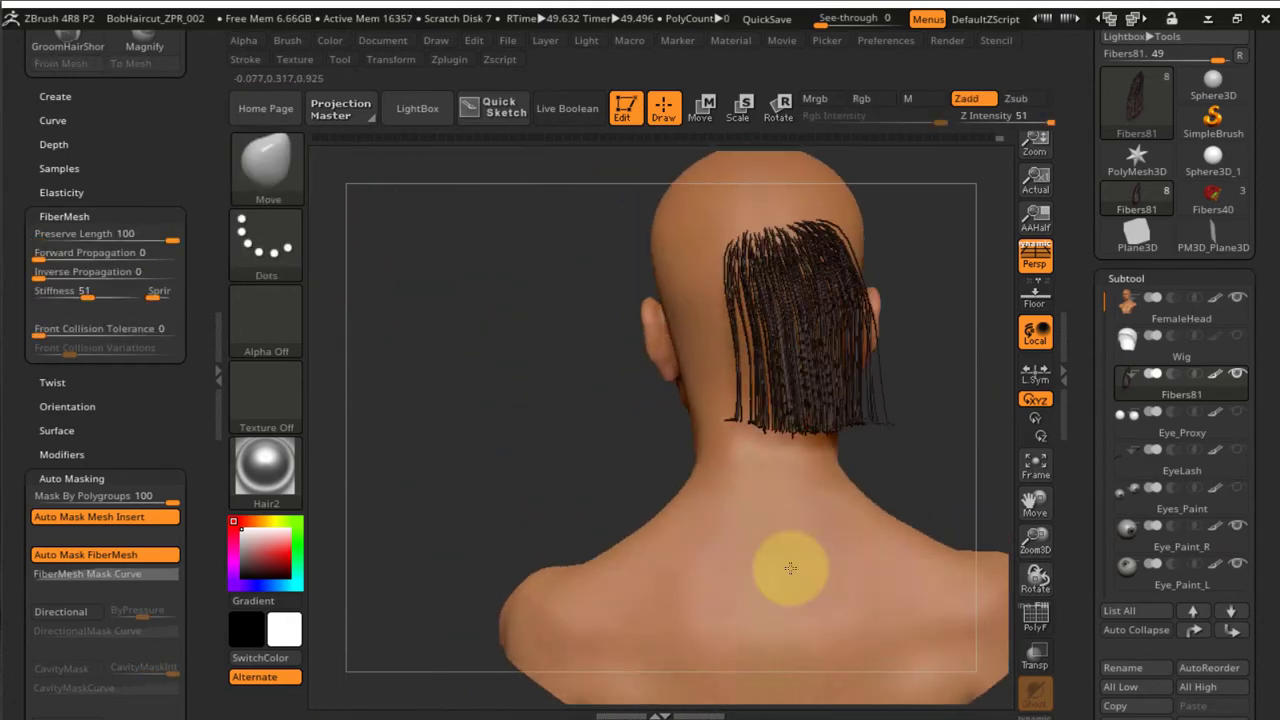
{"action": "left_click", "coordinate": [771, 477], "text": "ctrl+shift"}
{"action": "right_click_drag", "start_coordinate": [771, 477], "coordinate": [965, 400]}
{"action": "left_click_drag", "start_coordinate": [965, 400], "coordinate": [722, 457], "text": "ctrl+shift"}
{"action": "mouse_move", "coordinate": [722, 457]}
{"action": "right_mouse_down"}
{"action": "mouse_move", "coordinate": [737, 520]}
{"action": "mouse_move", "coordinate": [854, 543]}
{"action": "mouse_move", "coordinate": [846, 371]}
{"action": "mouse_move", "coordinate": [903, 280]}
{"action": "mouse_move", "coordinate": [850, 410]}
{"action": "right_mouse_up"}
{"action": "left_click", "coordinate": [850, 366], "text": "ctrl+shift"}
Isolate the hair section behind the ear and clip its ends at an angle in side view
{"action": "right_click_drag", "start_coordinate": [850, 410], "coordinate": [775, 580], "text": "ctrl"}
{"action": "left_click", "coordinate": [800, 440], "text": "ctrl+shift"}
{"action": "right_click_drag", "start_coordinate": [874, 377], "coordinate": [890, 335], "text": "ctrl"}
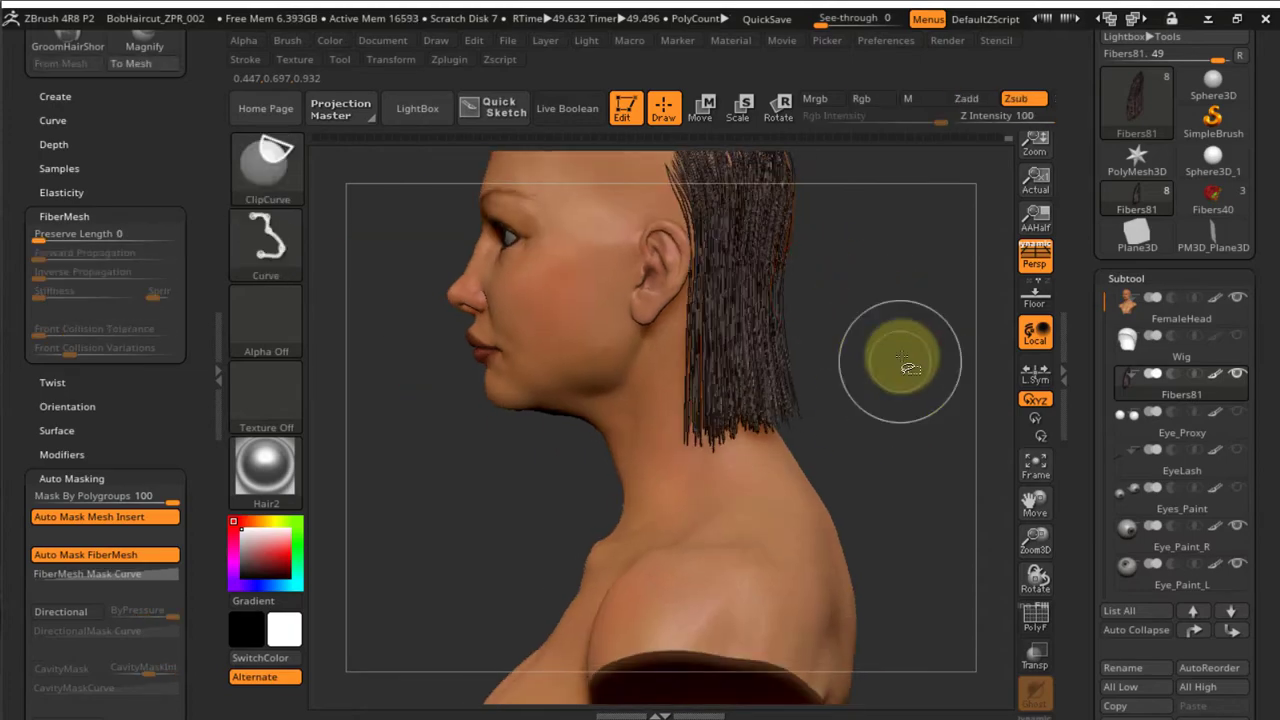
{"action": "left_click_drag", "start_coordinate": [909, 366], "coordinate": [655, 438], "text": "ctrl+shift"}
{"action": "mouse_move", "coordinate": [860, 450]}
{"action": "right_mouse_down"}
{"action": "mouse_move", "coordinate": [897, 455]}
{"action": "mouse_move", "coordinate": [780, 432]}
{"action": "mouse_move", "coordinate": [909, 389]}
{"action": "right_mouse_up"}
{"action": "left_click", "coordinate": [858, 440], "text": "ctrl+shift"}
Isolate the neighbouring side sections one by one and clip their ends along the same slanted line
{"action": "left_click", "coordinate": [734, 426], "text": "ctrl+shift"}
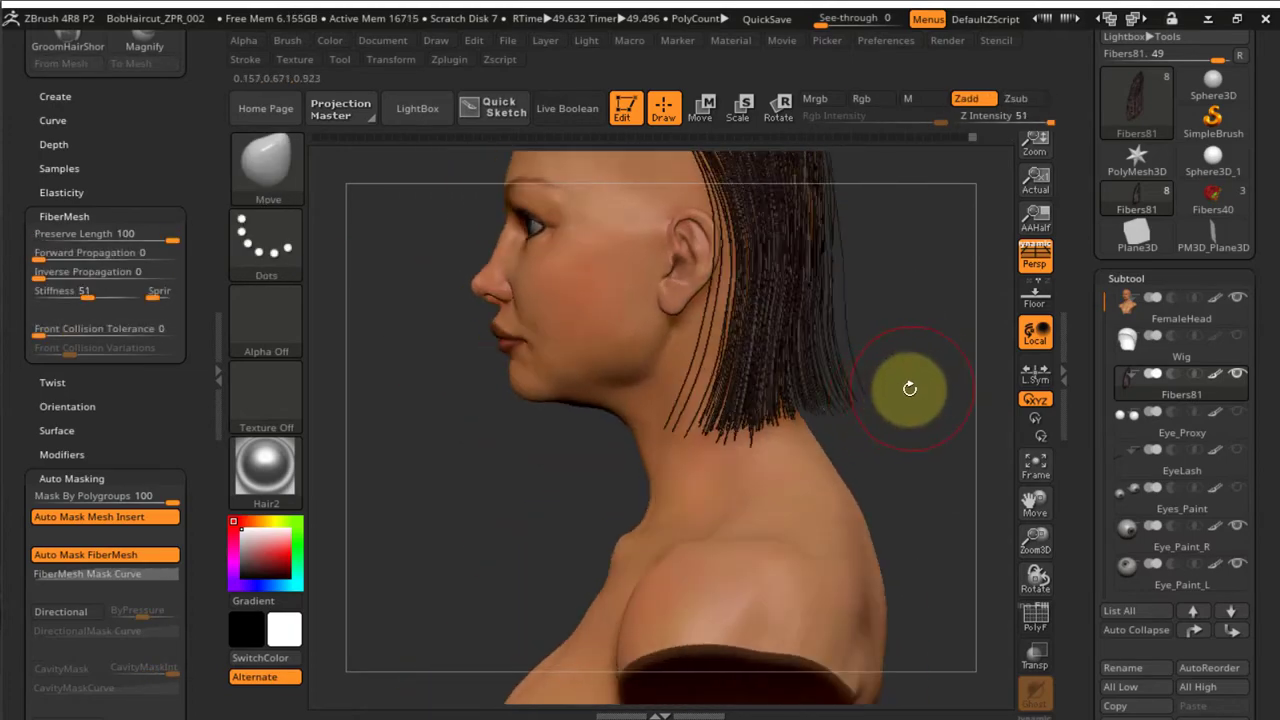
{"action": "left_click_drag", "start_coordinate": [937, 363], "coordinate": [586, 443], "text": "ctrl+shift"}
{"action": "mouse_move", "coordinate": [860, 430]}
{"action": "right_mouse_down"}
{"action": "mouse_move", "coordinate": [900, 420]}
{"action": "mouse_move", "coordinate": [891, 406]}
{"action": "mouse_move", "coordinate": [851, 429]}
{"action": "mouse_move", "coordinate": [848, 402]}
{"action": "right_mouse_up"}
{"action": "left_click", "coordinate": [880, 405], "text": "ctrl+shift"}
{"action": "left_click", "coordinate": [851, 415], "text": "ctrl+shift"}
{"action": "left_click_drag", "start_coordinate": [654, 392], "coordinate": [650, 405], "text": "ctrl+shift"}
{"action": "right_click_drag", "start_coordinate": [770, 440], "coordinate": [899, 425]}
{"action": "left_click", "coordinate": [814, 440], "text": "ctrl+shift"}
Display the hair's polygroup colours with PolyFrame and inspect the sections around the ear
{"action": "right_click_drag", "start_coordinate": [854, 389], "coordinate": [885, 405]}
{"action": "right_click_drag", "start_coordinate": [792, 365], "coordinate": [833, 440], "text": "ctrl"}
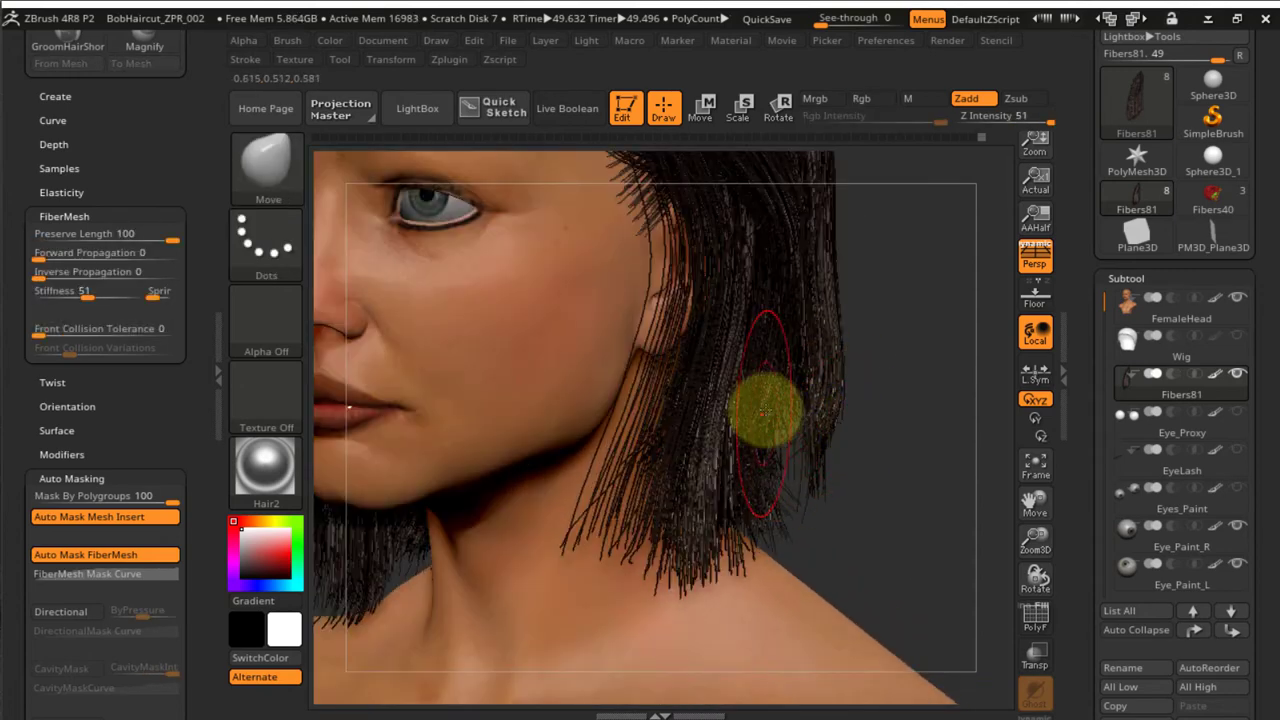
{"action": "right_click_drag", "start_coordinate": [763, 411], "coordinate": [718, 398]}
{"action": "key", "text": "shift+f"}
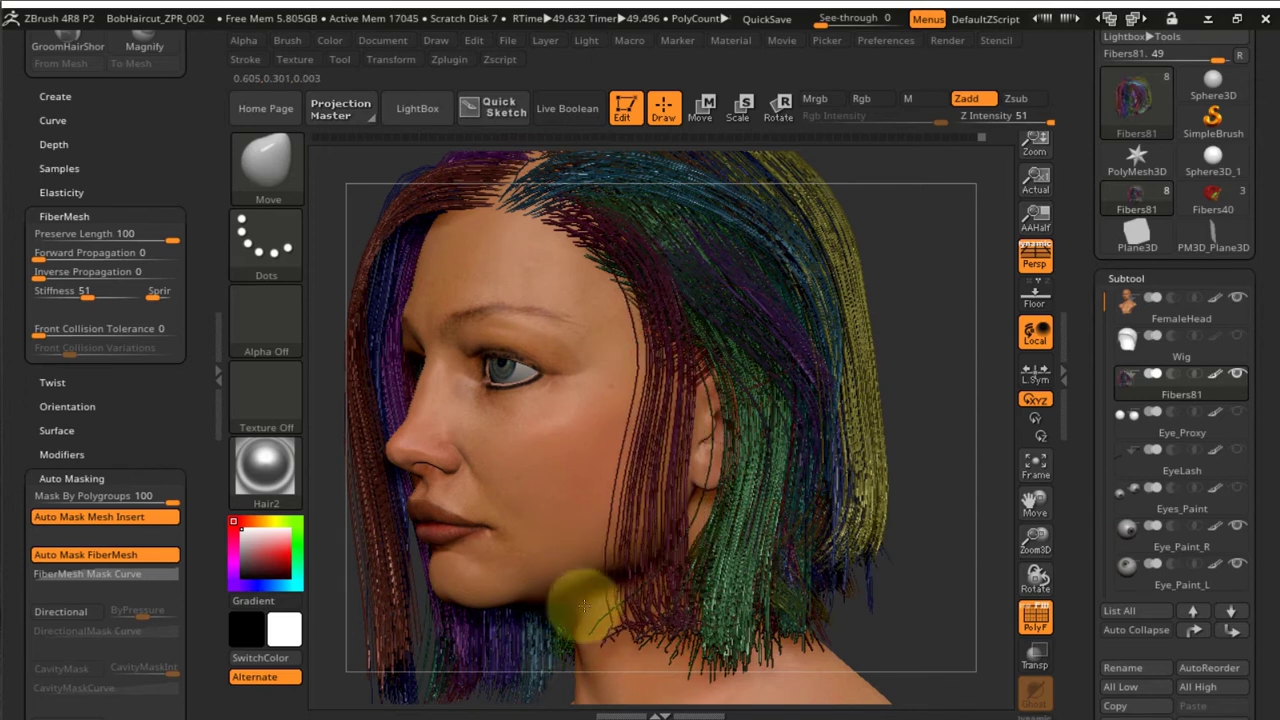
{"action": "right_click_drag", "start_coordinate": [661, 492], "coordinate": [665, 533], "text": "ctrl"}
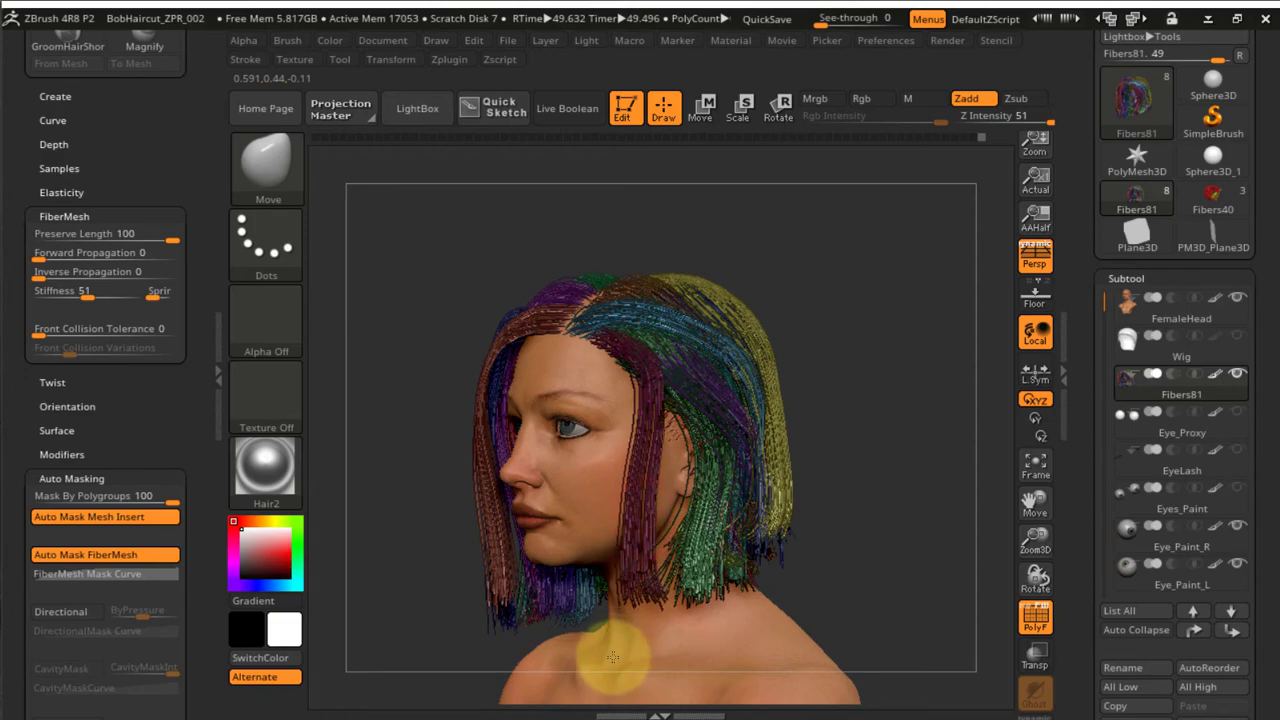
{"action": "mouse_move", "coordinate": [612, 656]}
{"action": "right_mouse_down"}
{"action": "mouse_move", "coordinate": [823, 537]}
{"action": "mouse_move", "coordinate": [760, 549]}
{"action": "mouse_move", "coordinate": [737, 537]}
{"action": "mouse_move", "coordinate": [743, 563]}
{"action": "mouse_move", "coordinate": [694, 491]}
{"action": "mouse_move", "coordinate": [671, 503]}
{"action": "mouse_move", "coordinate": [697, 506]}
{"action": "mouse_move", "coordinate": [665, 468]}
{"action": "right_mouse_up"}
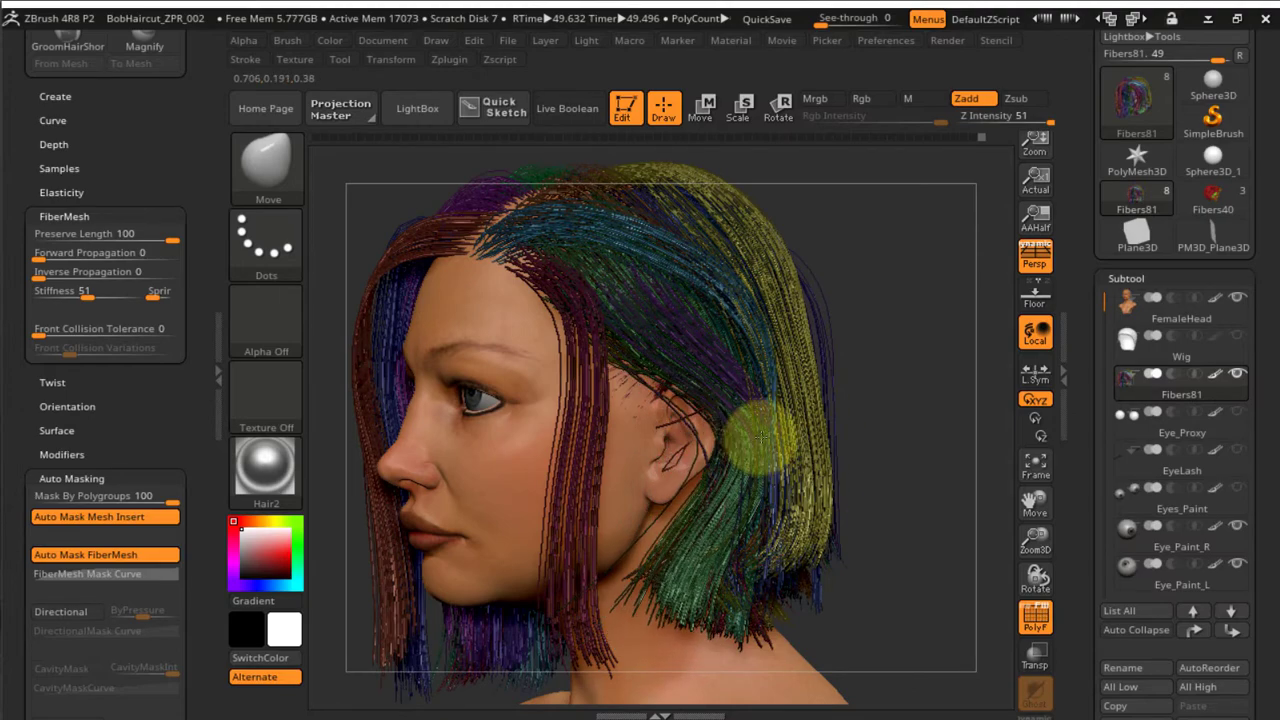
{"action": "right_click_drag", "start_coordinate": [766, 425], "coordinate": [668, 470]}
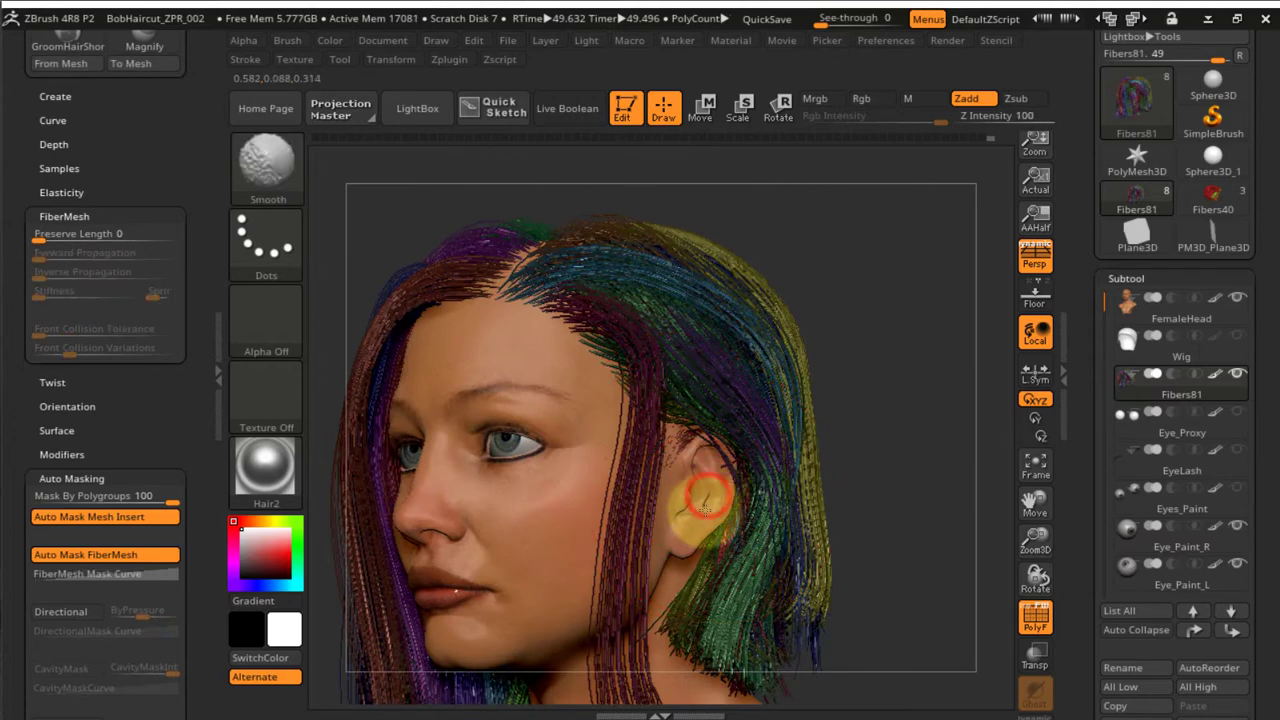
Smooth the stray strands crossing the ear and move the hair above it back behind the ear
{"action": "left_click_drag", "start_coordinate": [717, 485], "coordinate": [727, 452], "text": "shift"}
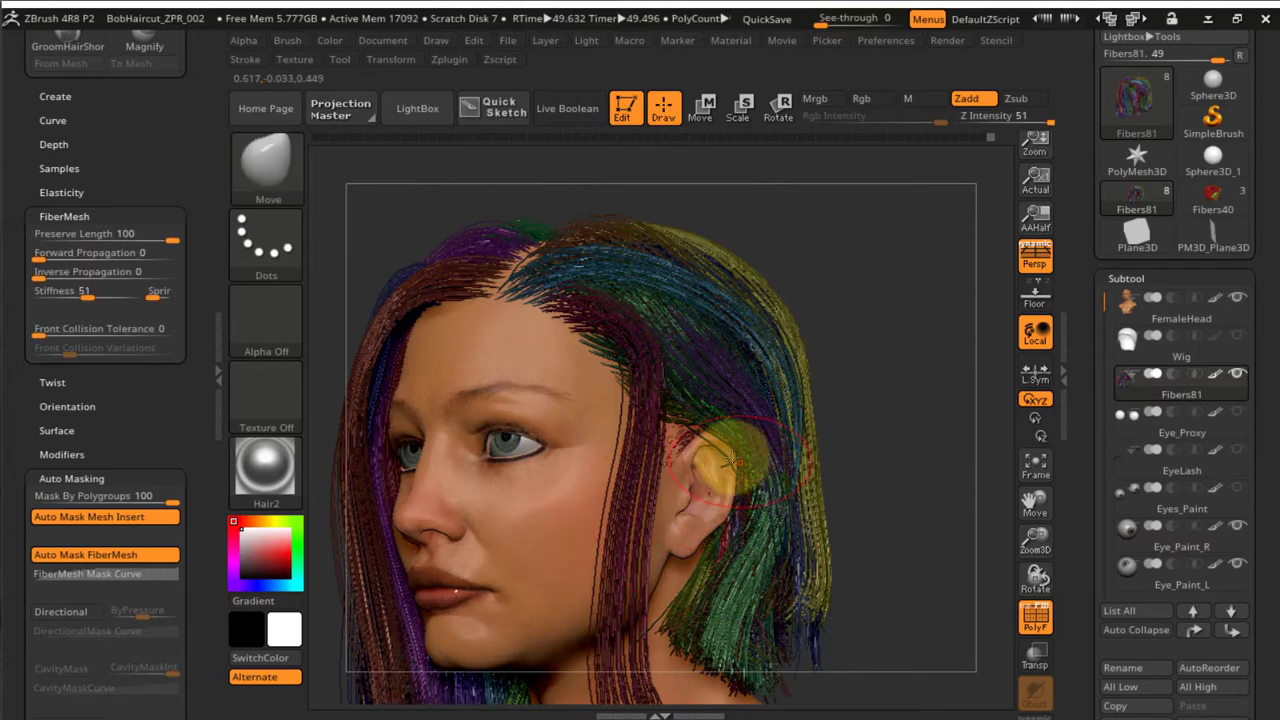
{"action": "right_click_drag", "start_coordinate": [732, 459], "coordinate": [754, 508], "text": "ctrl"}
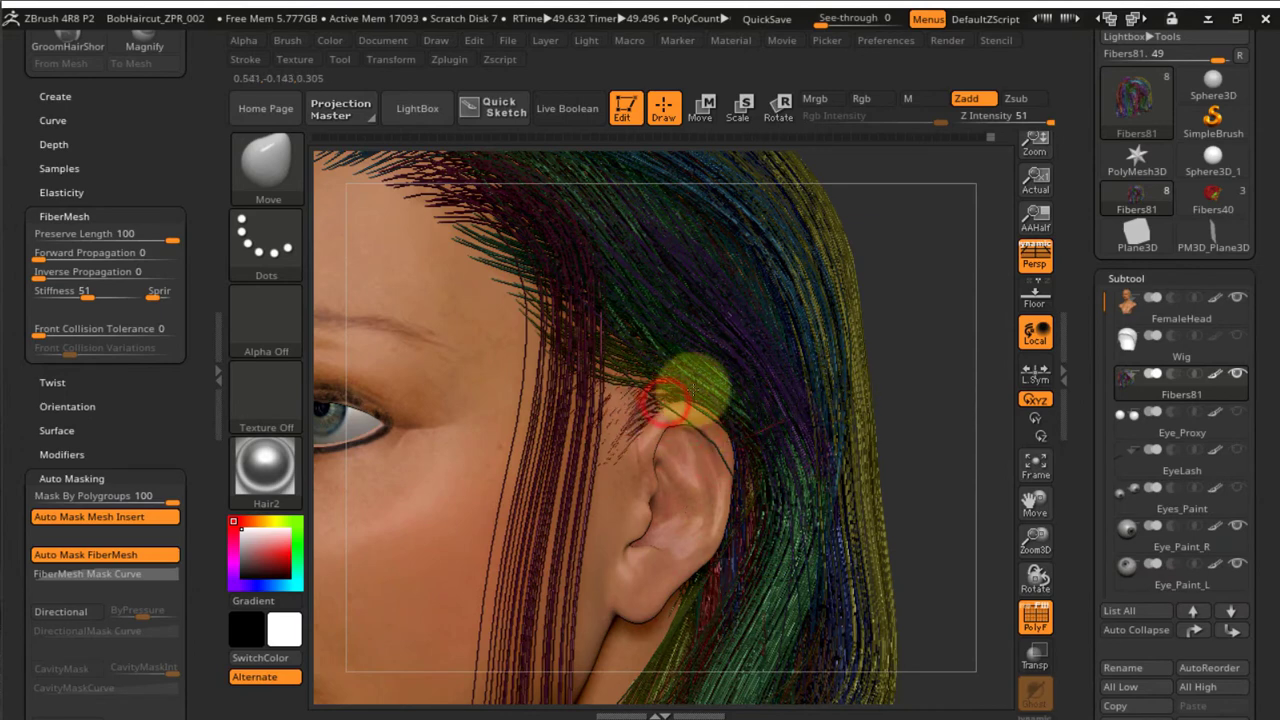
{"action": "left_click_drag", "start_coordinate": [724, 418], "coordinate": [738, 409]}
{"action": "mouse_move", "coordinate": [738, 412]}
{"action": "right_mouse_down"}
{"action": "mouse_move", "coordinate": [780, 405]}
{"action": "mouse_move", "coordinate": [752, 404]}
{"action": "right_mouse_up"}
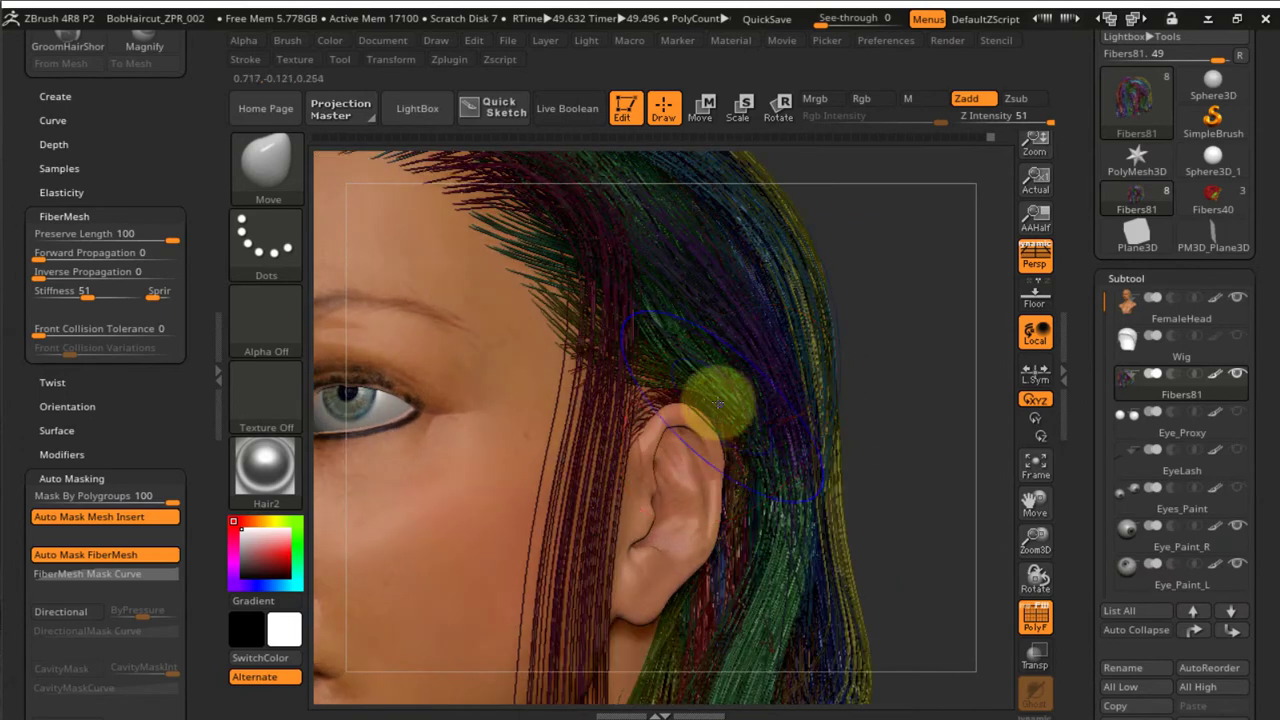
{"action": "left_click_drag", "start_coordinate": [722, 411], "coordinate": [718, 428], "text": "shift"}
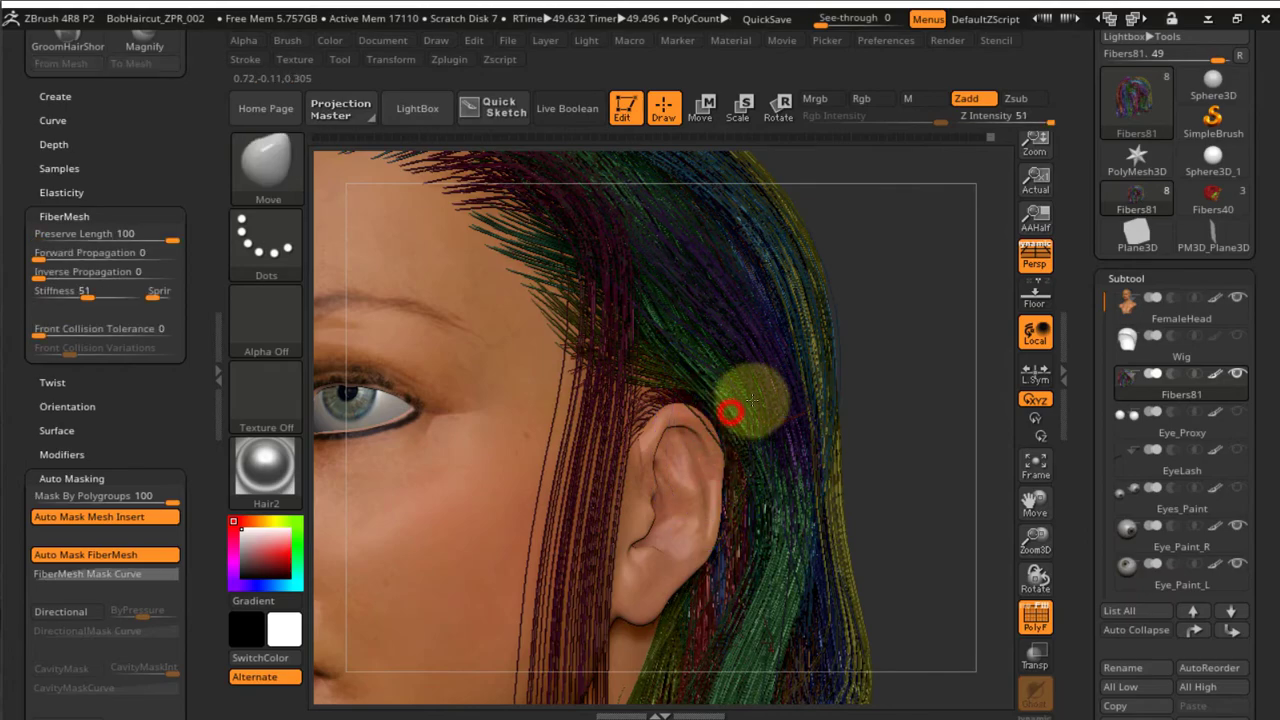
{"action": "mouse_move", "coordinate": [734, 431]}
{"action": "right_mouse_down"}
{"action": "mouse_move", "coordinate": [709, 437]}
{"action": "mouse_move", "coordinate": [704, 464]}
{"action": "mouse_move", "coordinate": [669, 402]}
{"action": "right_mouse_up"}
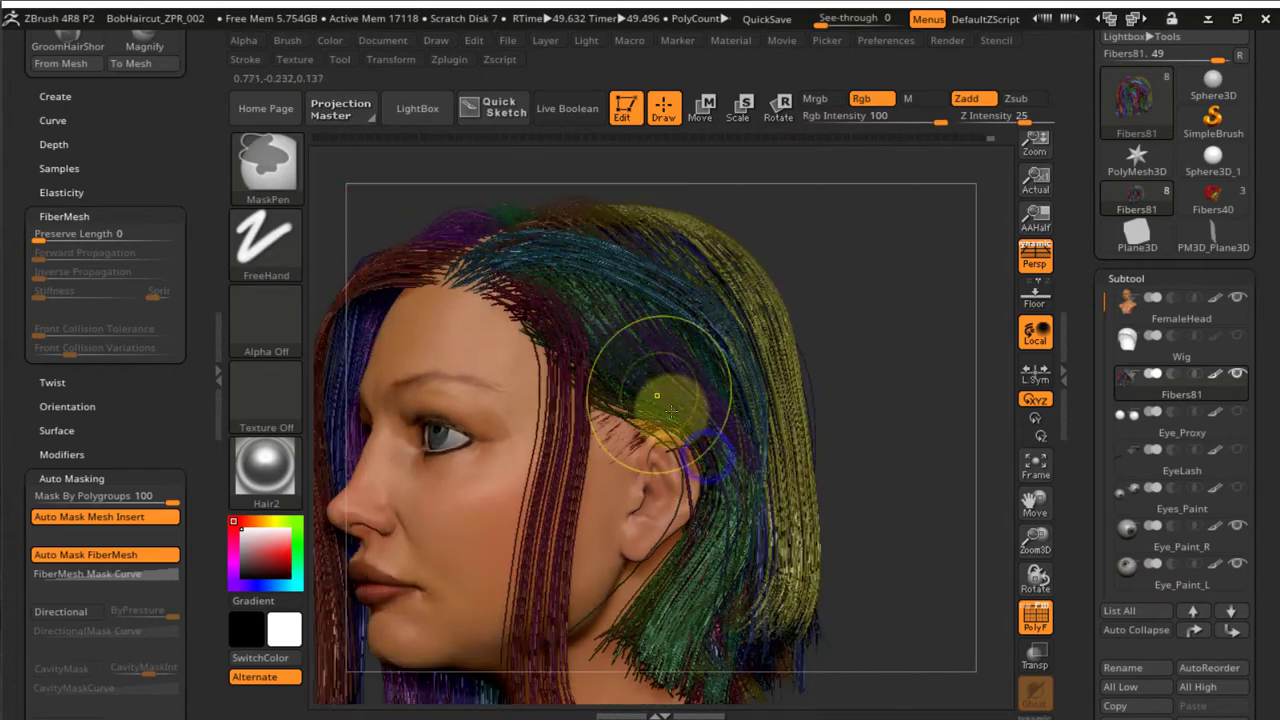
Set Mask By Polygroups to 0 so the Move brush affects all hair sections together
{"action": "mouse_move", "coordinate": [752, 465]}
{"action": "right_mouse_down"}
{"action": "mouse_move", "coordinate": [781, 461]}
{"action": "mouse_move", "coordinate": [734, 423]}
{"action": "mouse_move", "coordinate": [728, 388]}
{"action": "right_mouse_up"}
{"action": "mouse_move", "coordinate": [831, 411]}
{"action": "right_mouse_down"}
{"action": "mouse_move", "coordinate": [863, 420]}
{"action": "mouse_move", "coordinate": [777, 440]}
{"action": "mouse_move", "coordinate": [797, 527]}
{"action": "mouse_move", "coordinate": [772, 510]}
{"action": "mouse_move", "coordinate": [826, 480]}
{"action": "mouse_move", "coordinate": [700, 457]}
{"action": "mouse_move", "coordinate": [640, 425]}
{"action": "right_mouse_up"}
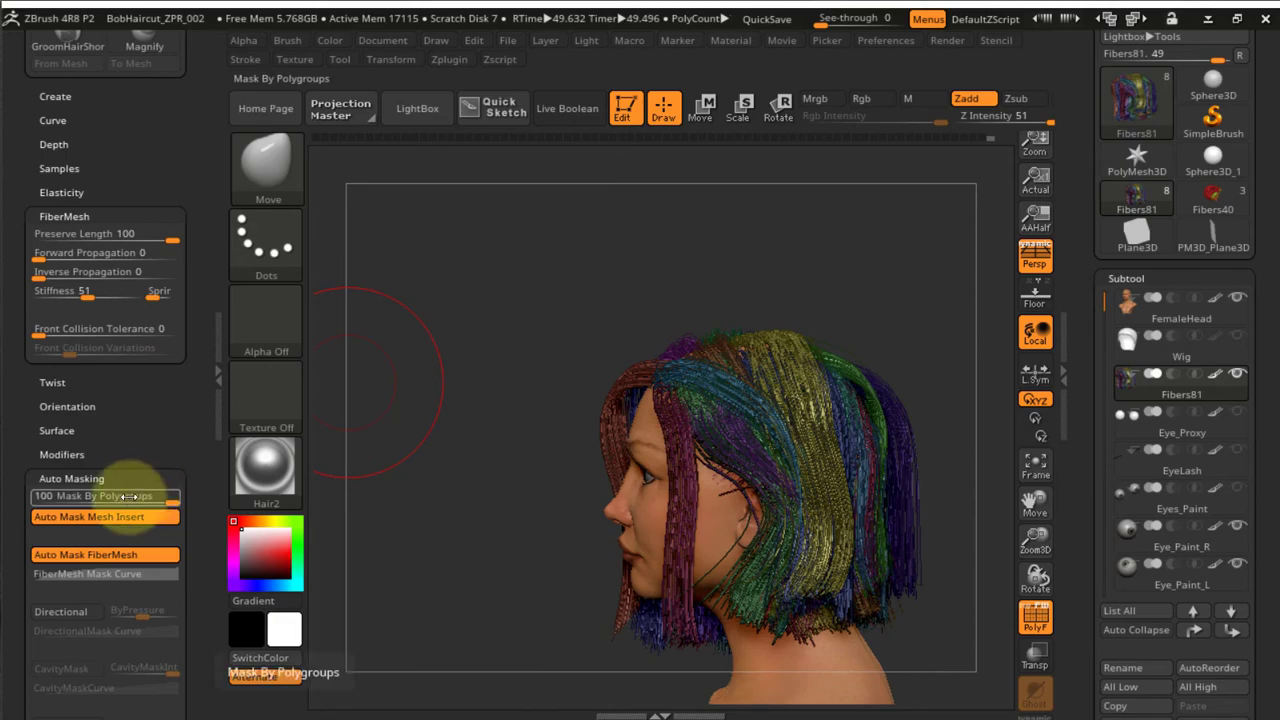
{"action": "left_click_drag", "start_coordinate": [130, 496], "coordinate": [36, 496]}
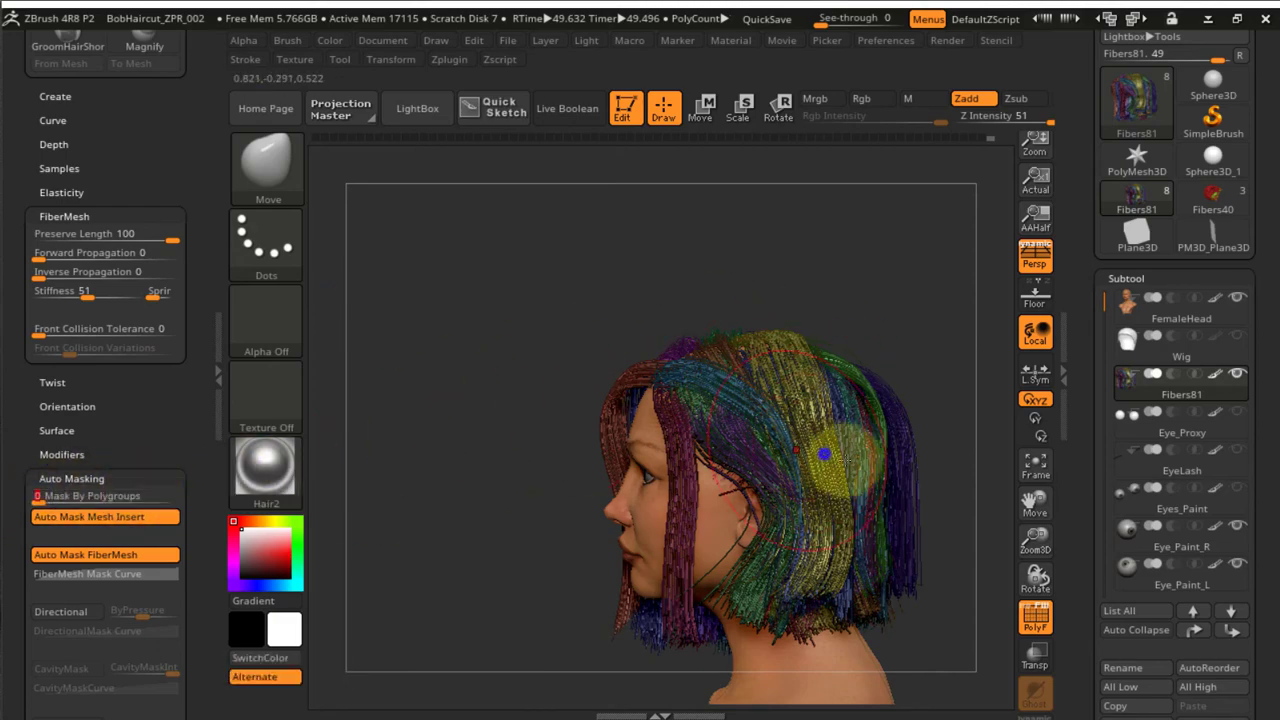
{"action": "mouse_move", "coordinate": [823, 455]}
{"action": "right_mouse_down", "text": "ctrl"}
{"action": "mouse_move", "coordinate": [808, 449]}
{"action": "mouse_move", "coordinate": [786, 509]}
{"action": "mouse_move", "coordinate": [765, 495]}
{"action": "mouse_move", "coordinate": [844, 458]}
{"action": "right_mouse_up", "text": "ctrl"}
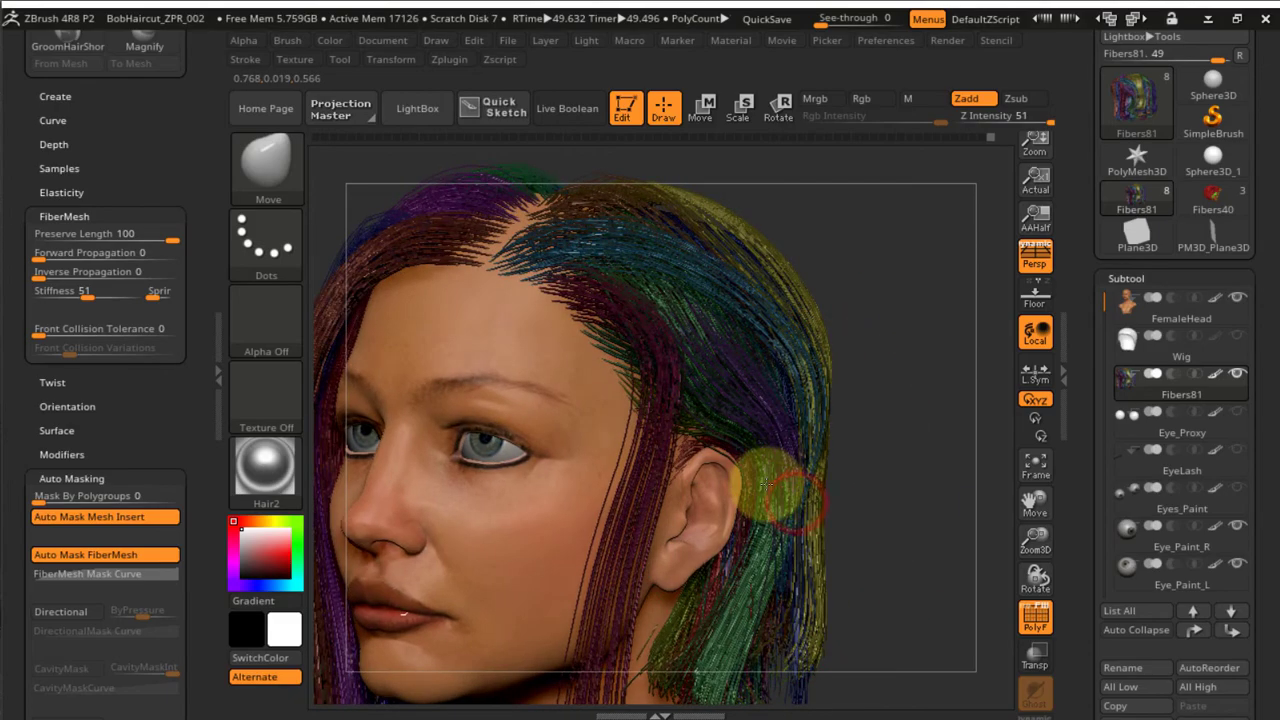
Reshape the hair beside the parting and above the exposed ear with broad Move brush strokes
{"action": "mouse_move", "coordinate": [763, 484]}
{"action": "right_mouse_down"}
{"action": "mouse_move", "coordinate": [750, 514]}
{"action": "mouse_move", "coordinate": [846, 509]}
{"action": "mouse_move", "coordinate": [871, 471]}
{"action": "right_mouse_up"}
{"action": "key", "text": "ctrl"}
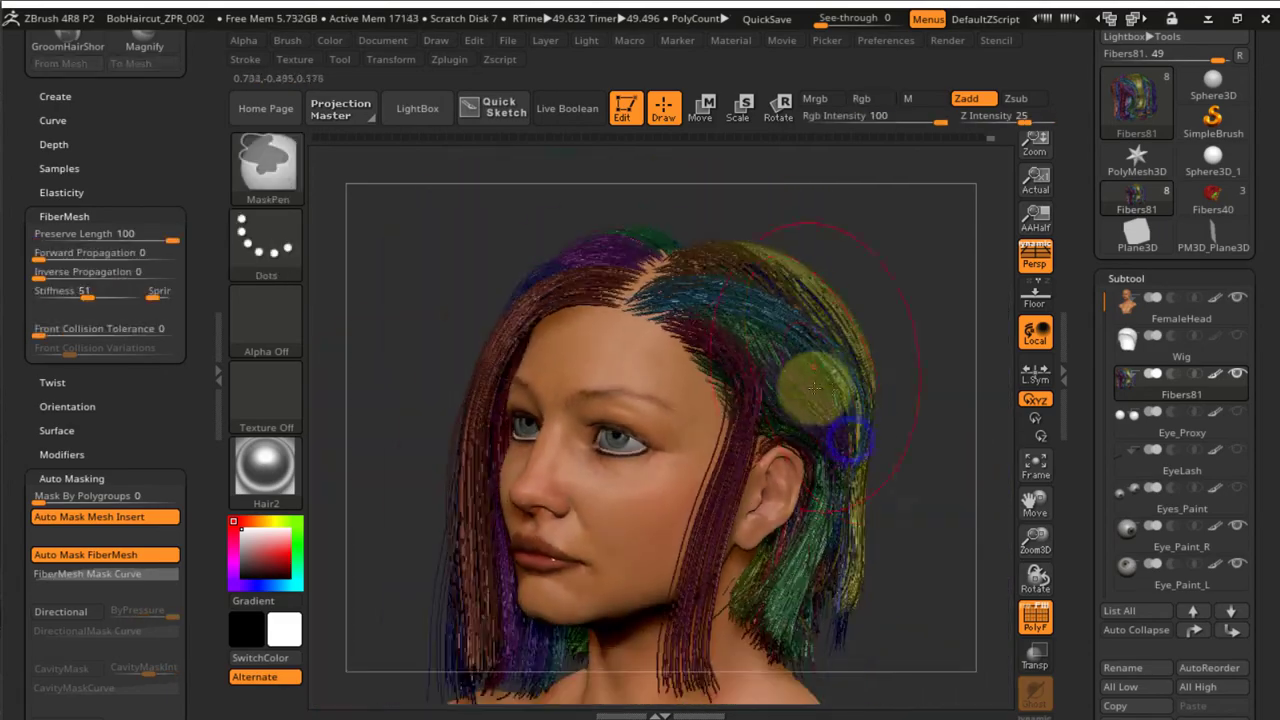
{"action": "mouse_move", "coordinate": [815, 387]}
{"action": "right_mouse_down"}
{"action": "mouse_move", "coordinate": [891, 352]}
{"action": "mouse_move", "coordinate": [848, 244]}
{"action": "right_mouse_up"}
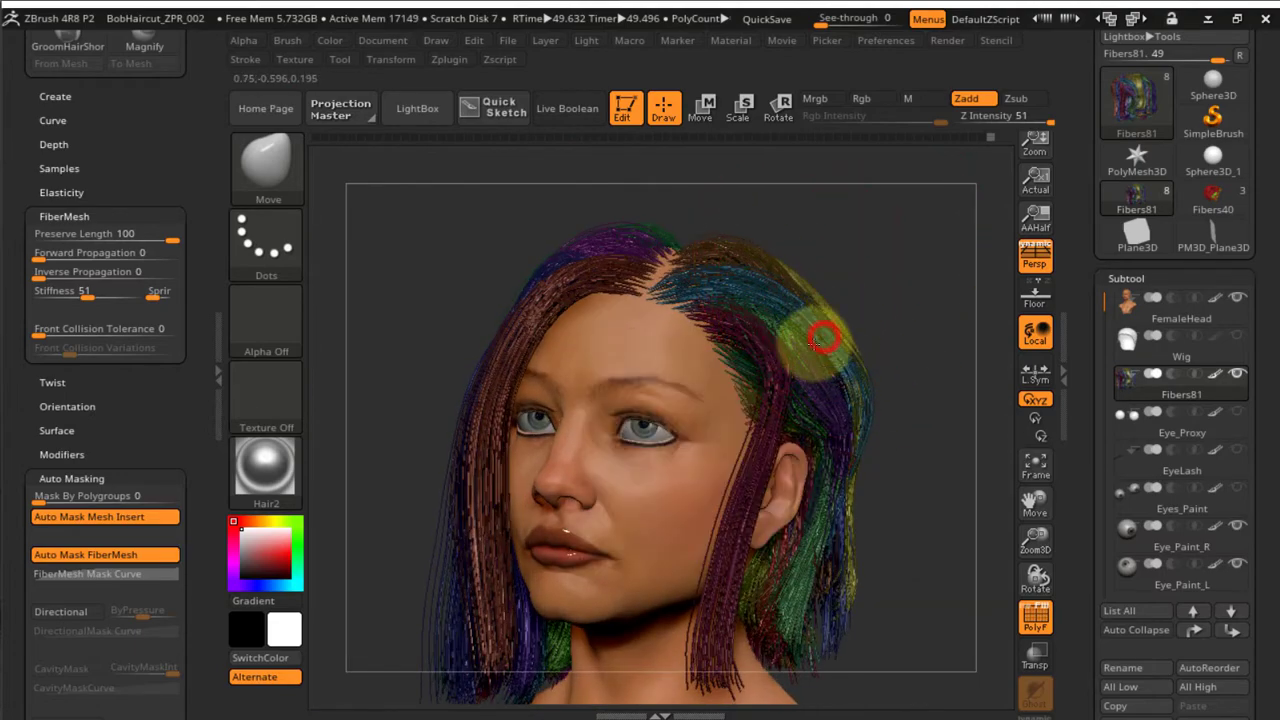
{"action": "right_click_drag", "start_coordinate": [821, 338], "coordinate": [878, 430]}
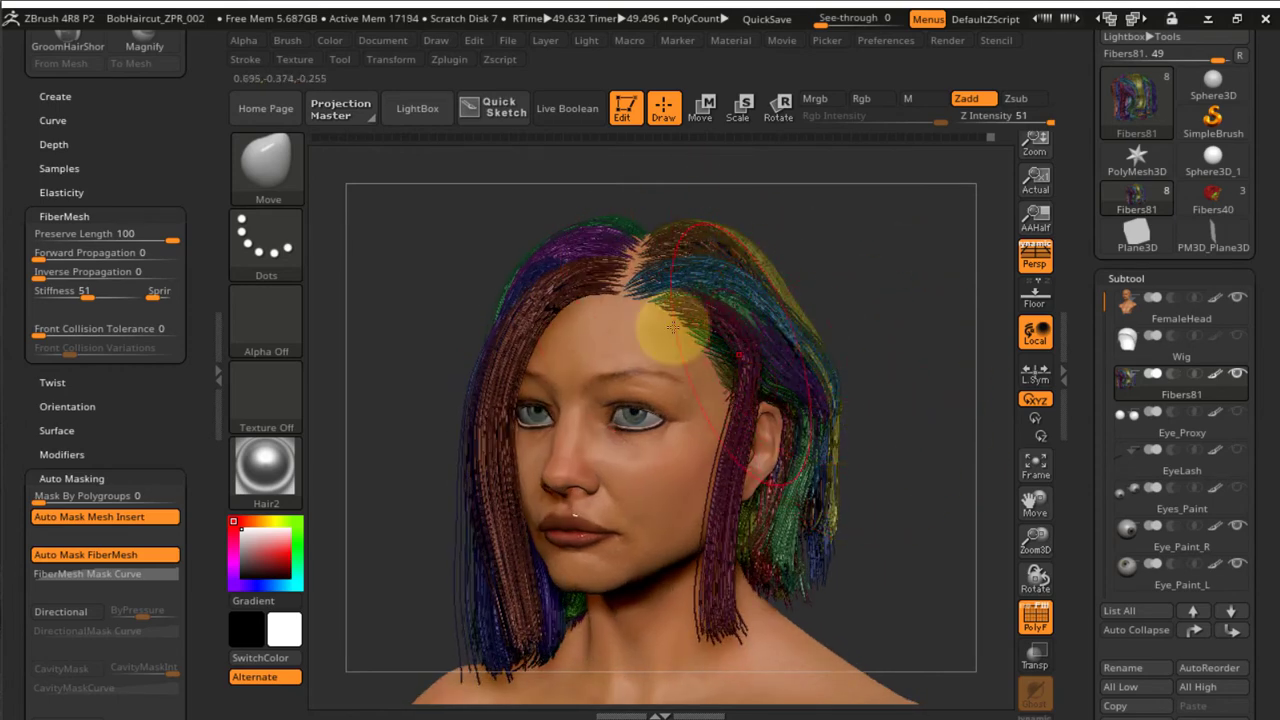
{"action": "left_click_drag", "start_coordinate": [673, 327], "coordinate": [793, 275]}
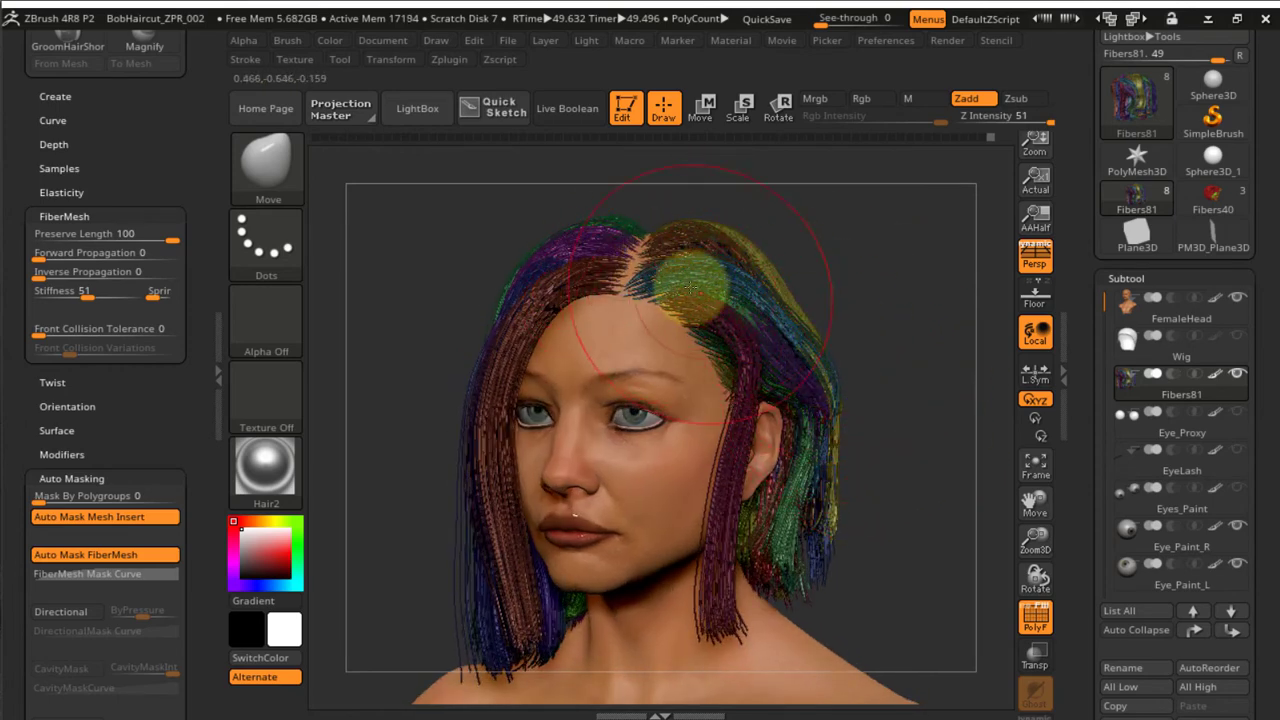
{"action": "left_click_drag", "start_coordinate": [668, 254], "coordinate": [712, 224]}
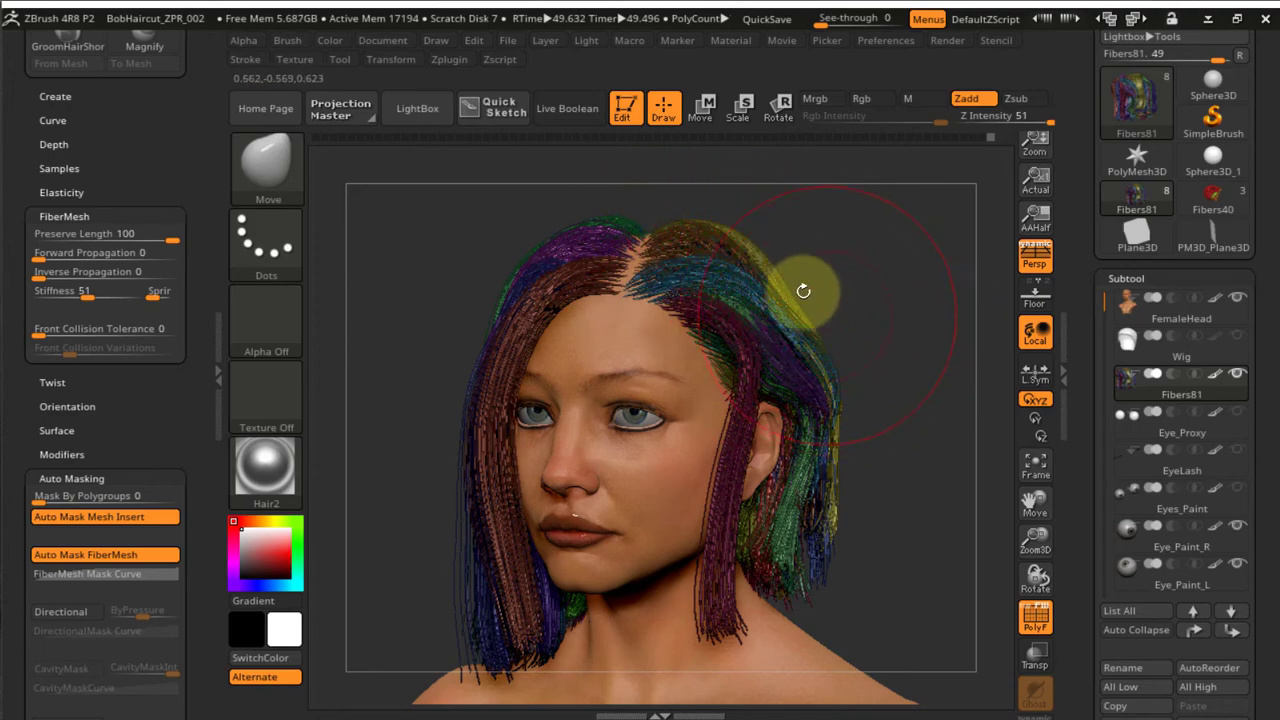
{"action": "left_click_drag", "start_coordinate": [883, 325], "coordinate": [715, 394]}
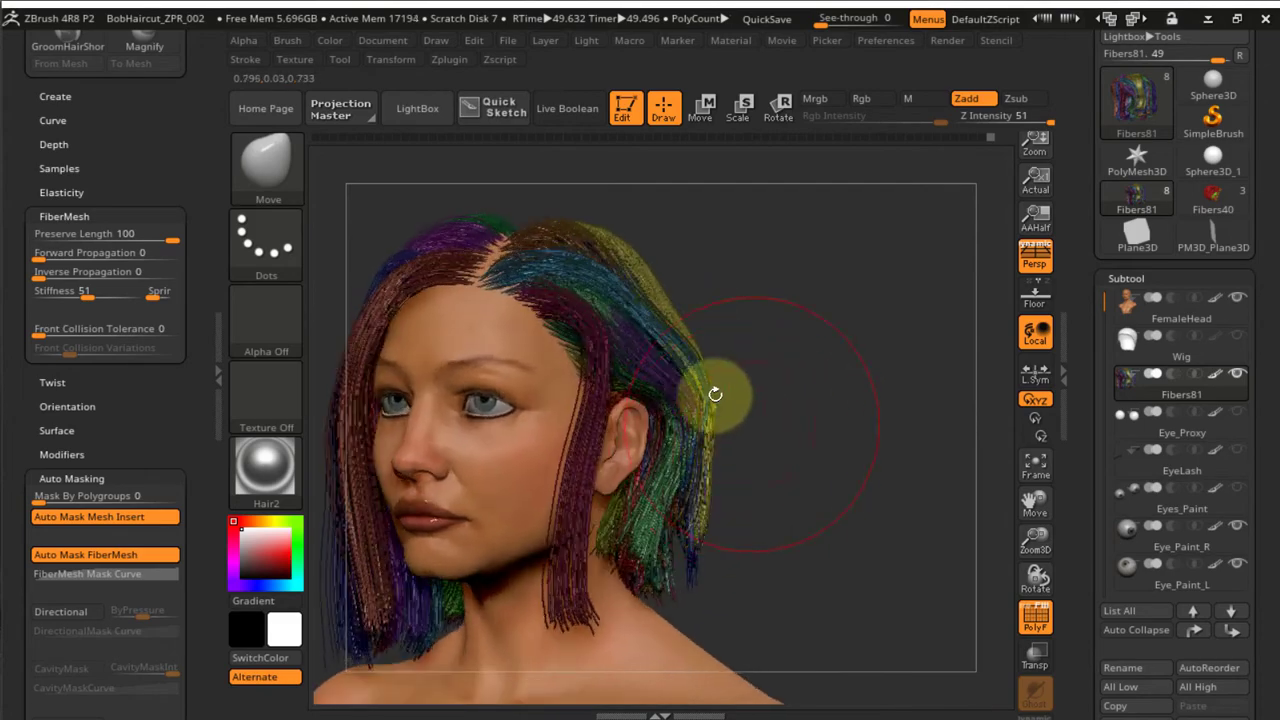
{"action": "mouse_move", "coordinate": [837, 366]}
{"action": "left_mouse_down"}
{"action": "mouse_move", "coordinate": [903, 357]}
{"action": "mouse_move", "coordinate": [837, 374]}
{"action": "mouse_move", "coordinate": [737, 357]}
{"action": "mouse_move", "coordinate": [541, 370]}
{"action": "mouse_move", "coordinate": [457, 394]}
{"action": "mouse_move", "coordinate": [489, 265]}
{"action": "mouse_move", "coordinate": [475, 378]}
{"action": "mouse_move", "coordinate": [445, 374]}
{"action": "mouse_move", "coordinate": [461, 381]}
{"action": "left_mouse_up"}
Push the outer strands on the opposite side of the bob slightly outward with the Move brush
{"action": "right_click_drag", "start_coordinate": [597, 394], "coordinate": [926, 335]}
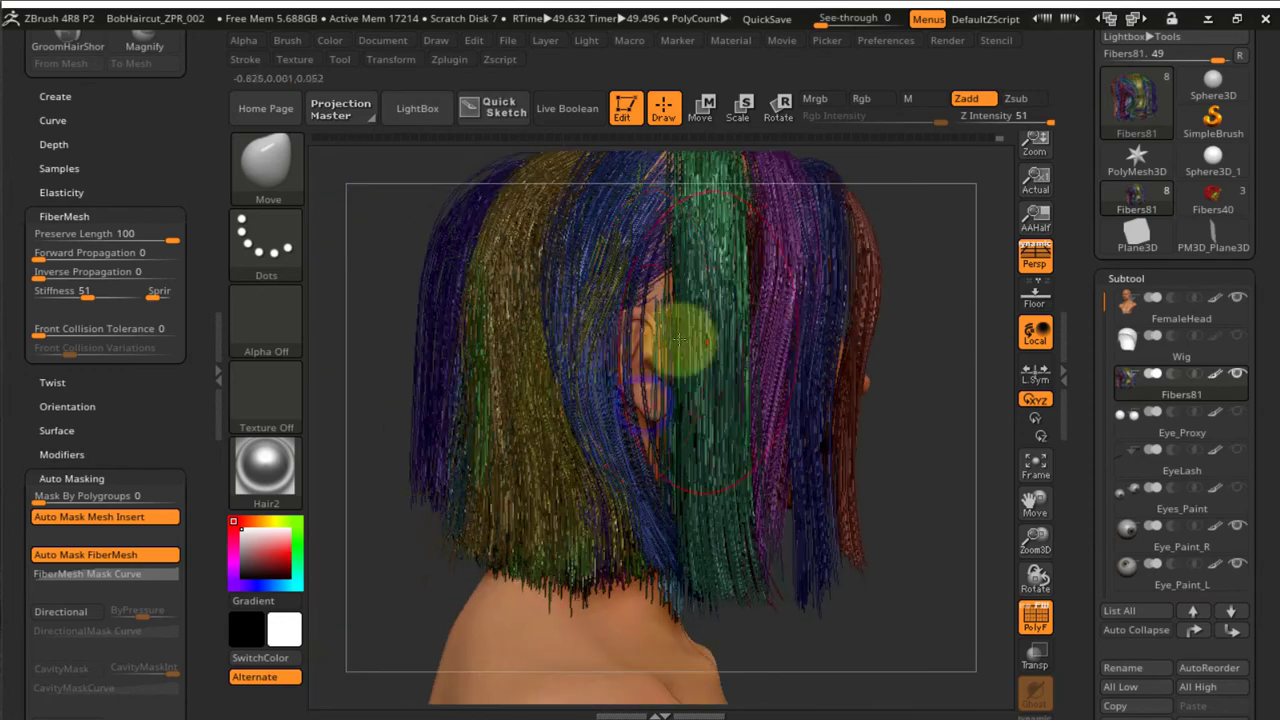
{"action": "mouse_move", "coordinate": [678, 338]}
{"action": "right_mouse_down"}
{"action": "mouse_move", "coordinate": [780, 337]}
{"action": "mouse_move", "coordinate": [634, 294]}
{"action": "right_mouse_up"}
{"action": "left_click_drag", "start_coordinate": [640, 298], "coordinate": [668, 296]}
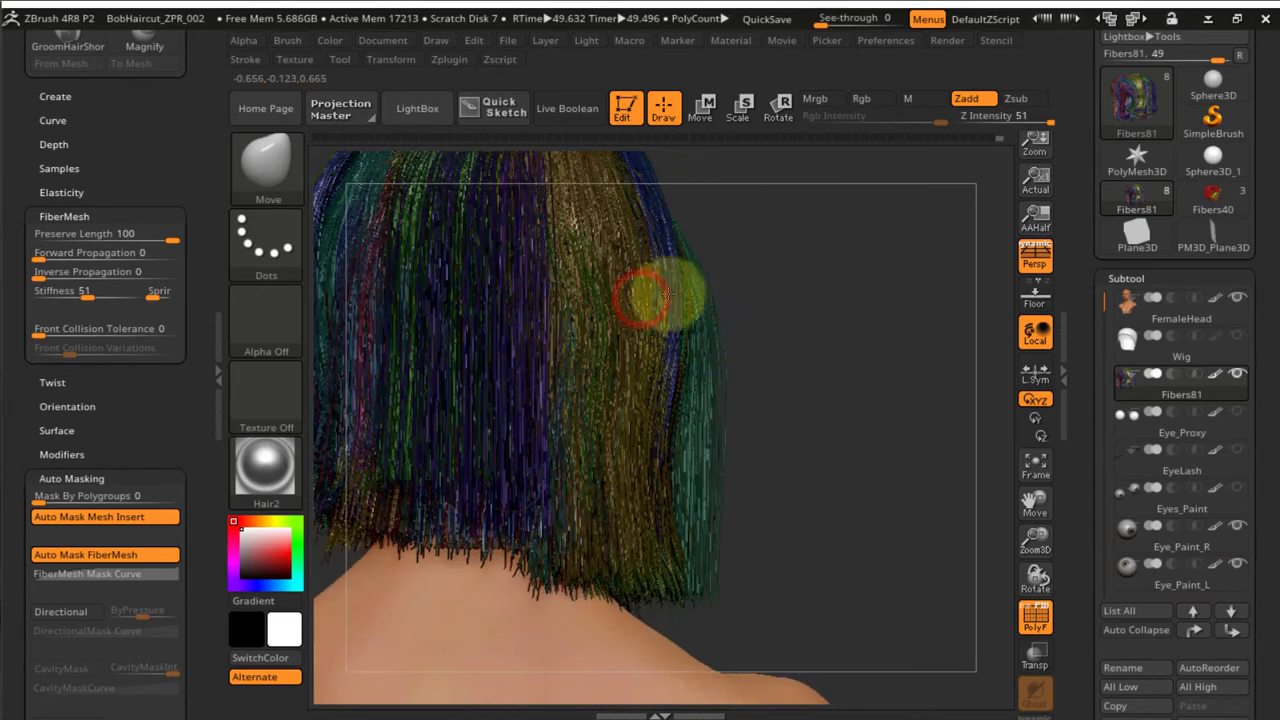
{"action": "mouse_move", "coordinate": [664, 300]}
{"action": "right_mouse_down"}
{"action": "mouse_move", "coordinate": [657, 343]}
{"action": "mouse_move", "coordinate": [580, 343]}
{"action": "mouse_move", "coordinate": [720, 334]}
{"action": "mouse_move", "coordinate": [800, 354]}
{"action": "mouse_move", "coordinate": [657, 432]}
{"action": "right_mouse_up"}
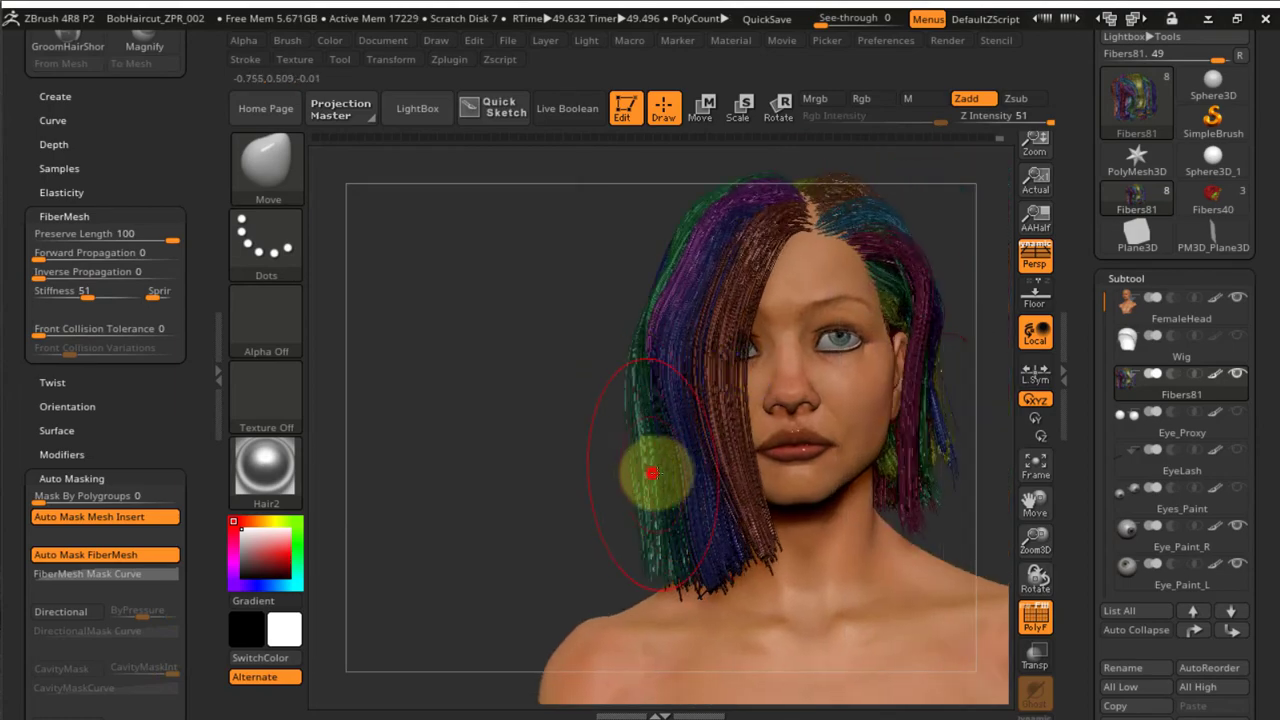
{"action": "right_click_drag", "start_coordinate": [660, 480], "coordinate": [608, 410]}
{"action": "right_click_drag", "start_coordinate": [720, 412], "coordinate": [750, 405]}
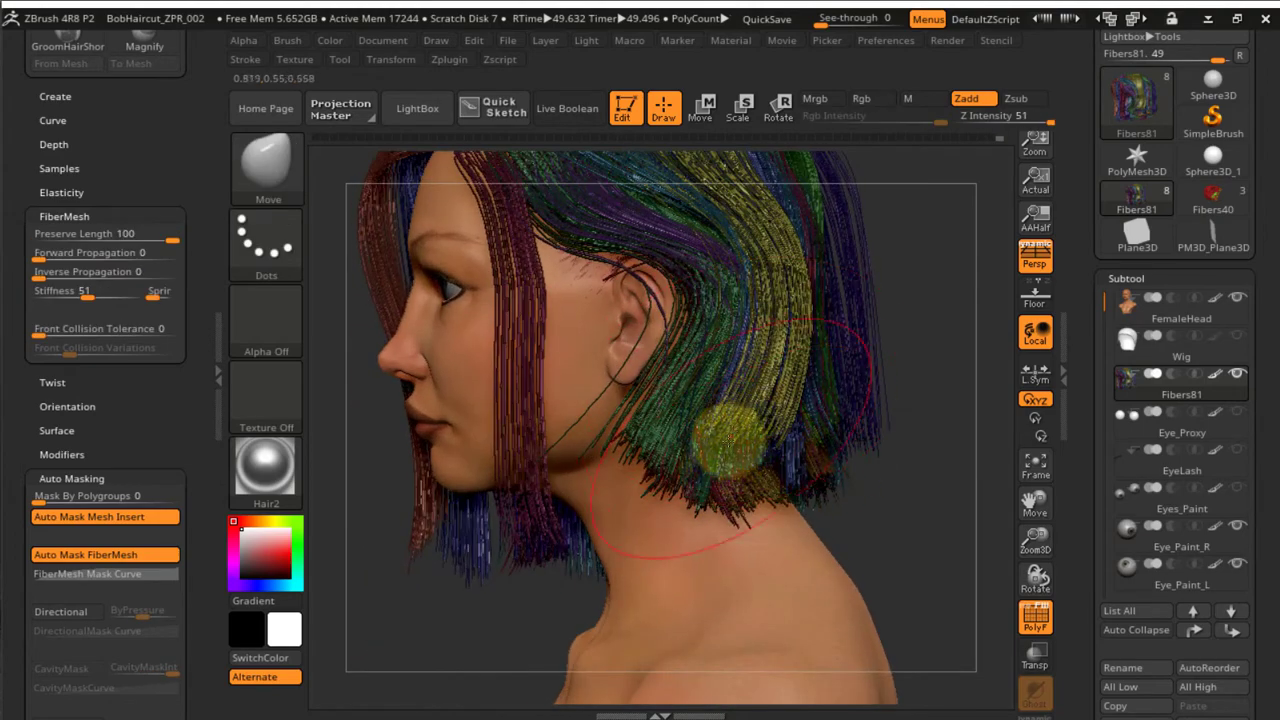
{"action": "right_click_drag", "start_coordinate": [660, 455], "coordinate": [632, 415], "text": "alt"}
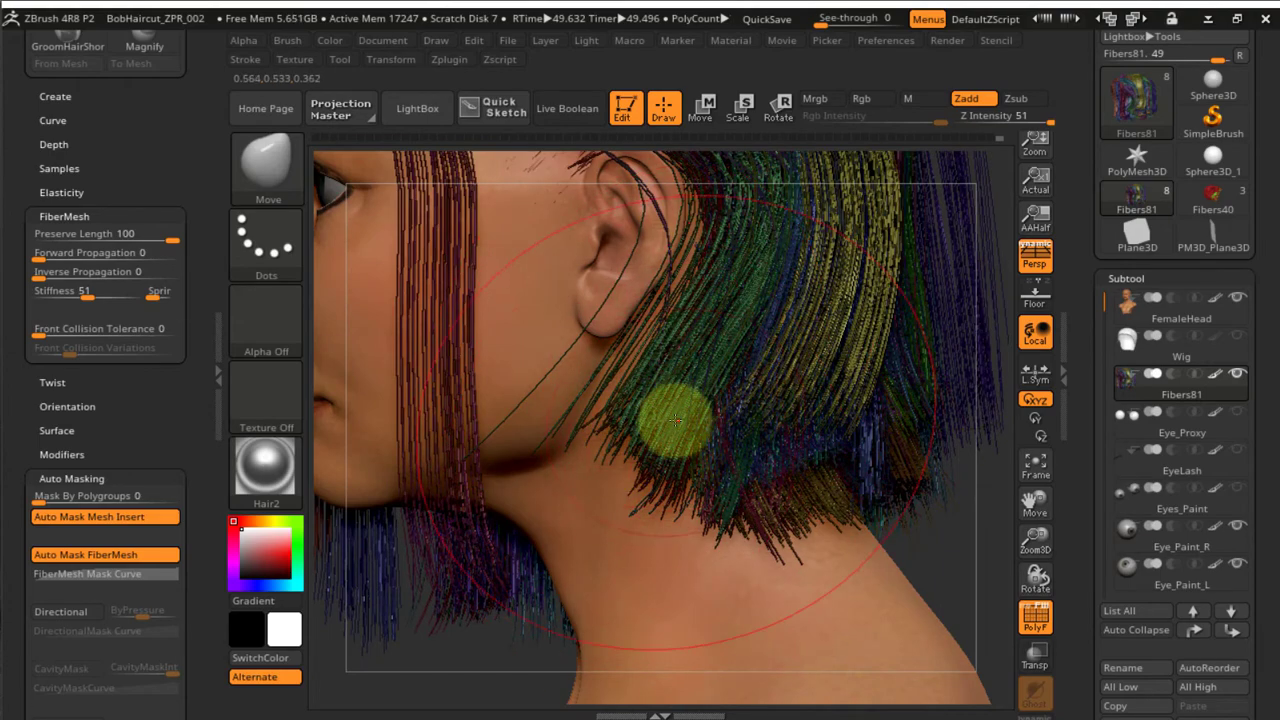
{"action": "right_click_drag", "start_coordinate": [674, 449], "coordinate": [643, 337], "text": "ctrl"}
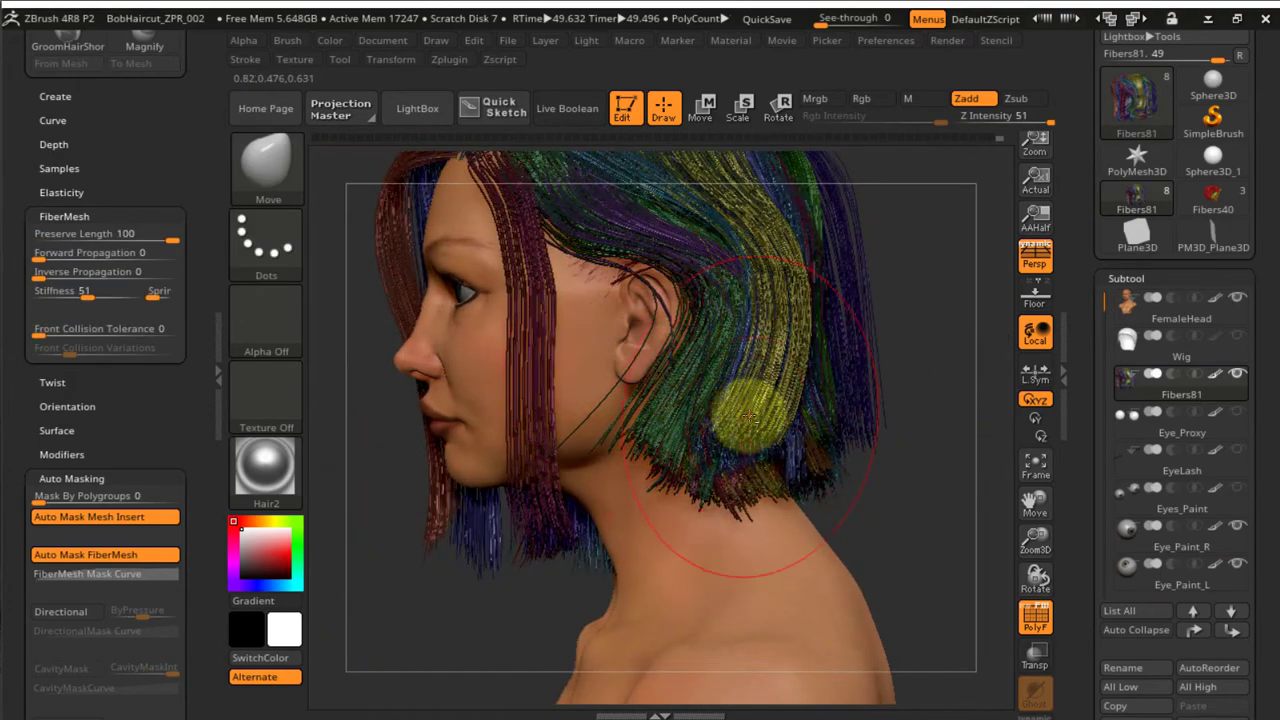
Isolate the olive hair section at the back of the head and set Mask By Polygroups to 100
{"action": "right_click_drag", "start_coordinate": [740, 425], "coordinate": [725, 468], "text": "alt"}
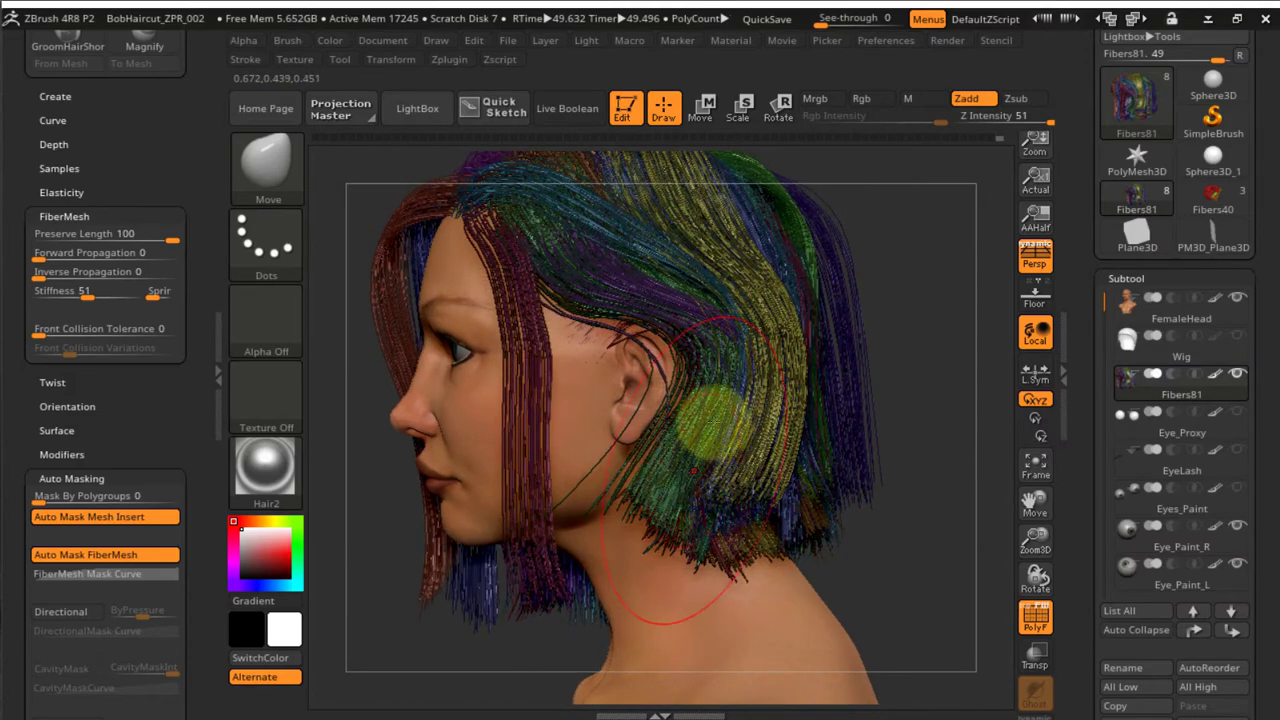
{"action": "right_click_drag", "start_coordinate": [796, 401], "coordinate": [709, 463]}
{"action": "right_click_drag", "start_coordinate": [777, 403], "coordinate": [679, 453]}
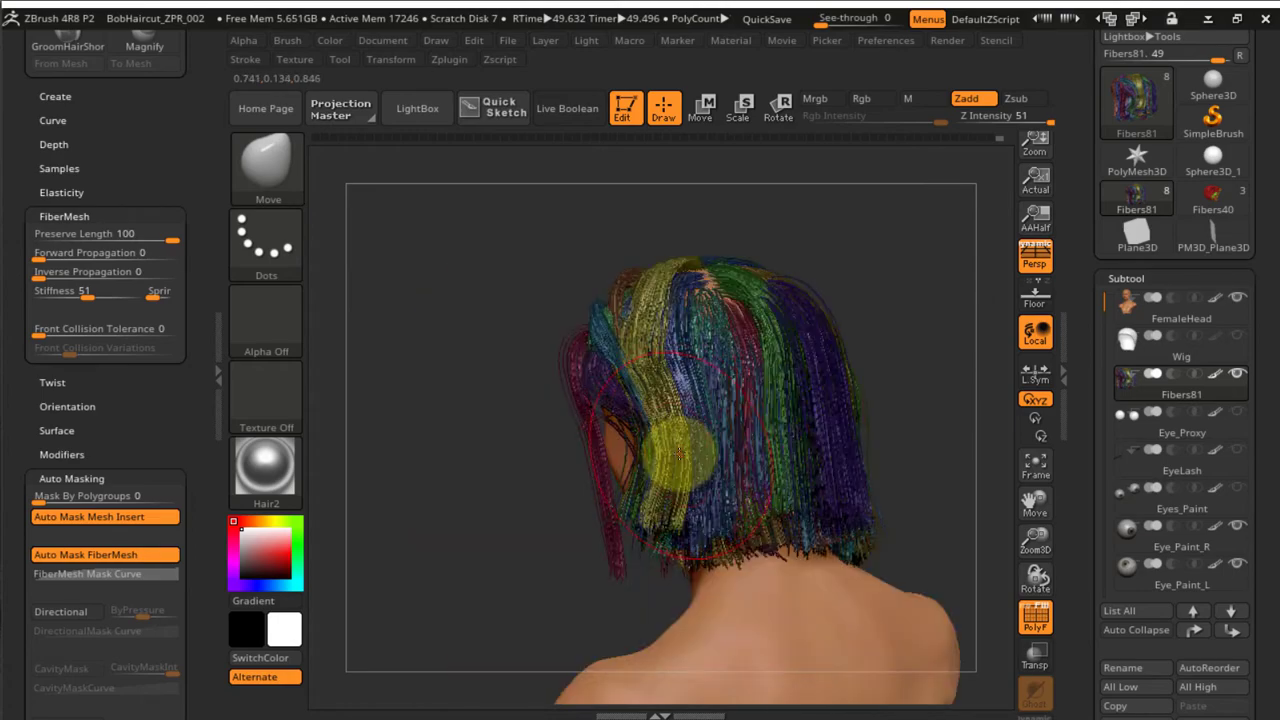
{"action": "right_click_drag", "start_coordinate": [805, 443], "coordinate": [670, 406]}
{"action": "right_click_drag", "start_coordinate": [760, 454], "coordinate": [655, 463]}
{"action": "right_click_drag", "start_coordinate": [741, 481], "coordinate": [775, 517], "text": "ctrl"}
{"action": "mouse_move", "coordinate": [789, 463]}
{"action": "right_mouse_down", "text": "alt"}
{"action": "mouse_move", "coordinate": [680, 477]}
{"action": "mouse_move", "coordinate": [672, 492]}
{"action": "mouse_move", "coordinate": [748, 506]}
{"action": "mouse_move", "coordinate": [652, 513]}
{"action": "mouse_move", "coordinate": [751, 466]}
{"action": "mouse_move", "coordinate": [694, 457]}
{"action": "mouse_move", "coordinate": [706, 441]}
{"action": "mouse_move", "coordinate": [737, 443]}
{"action": "mouse_move", "coordinate": [763, 469]}
{"action": "mouse_move", "coordinate": [660, 503]}
{"action": "mouse_move", "coordinate": [748, 477]}
{"action": "mouse_move", "coordinate": [671, 471]}
{"action": "mouse_move", "coordinate": [840, 440]}
{"action": "right_mouse_up", "text": "alt"}
{"action": "left_click", "coordinate": [660, 503], "text": "ctrl+shift"}
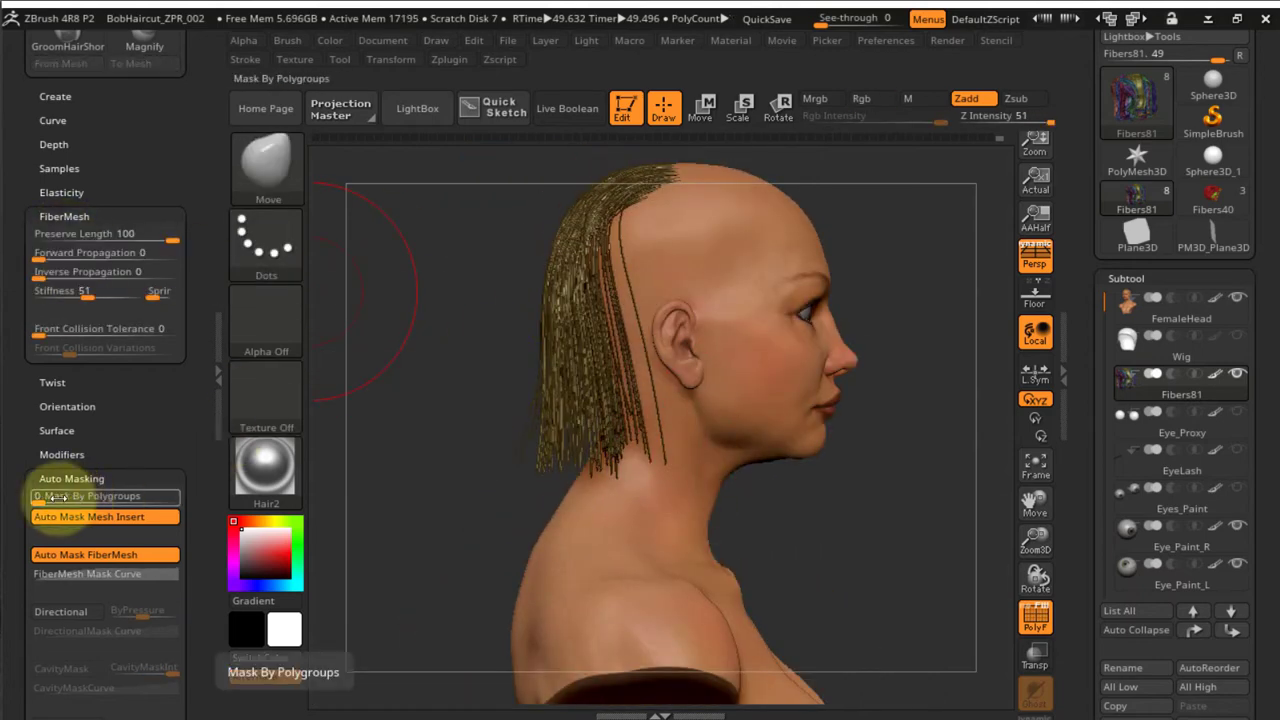
{"action": "left_click_drag", "start_coordinate": [55, 496], "coordinate": [190, 490]}
Trim the lower ends of the isolated back section along a slanted ClipCurve line and unhide the other hair
{"action": "right_click_drag", "start_coordinate": [586, 443], "coordinate": [455, 420]}
{"action": "left_click_drag", "start_coordinate": [455, 420], "coordinate": [701, 478], "text": "ctrl+shift"}
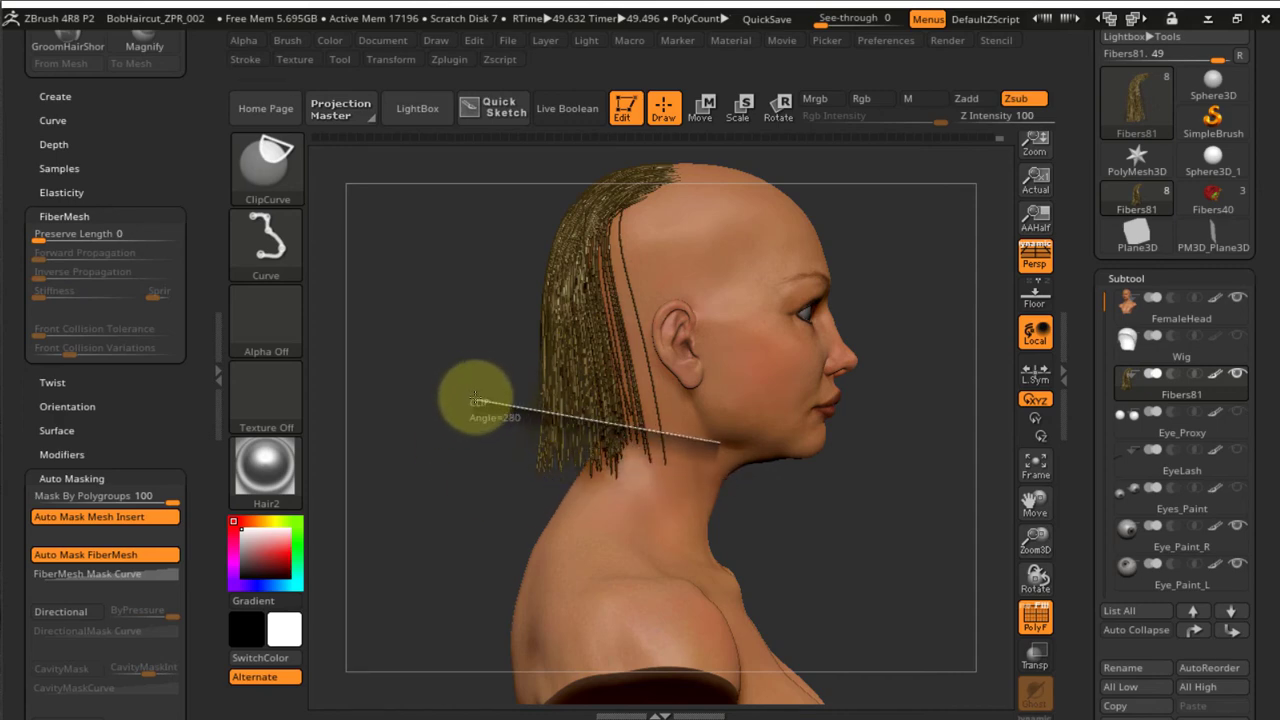
{"action": "right_click_drag", "start_coordinate": [491, 391], "coordinate": [540, 402]}
{"action": "left_click", "coordinate": [889, 480], "text": "ctrl+shift"}
Isolate the long brown section at the back, clip its uneven ends on a downward slant toward the neck, and restore the other sections
{"action": "right_click_drag", "start_coordinate": [814, 460], "coordinate": [843, 414]}
{"action": "left_click", "coordinate": [600, 300], "text": "ctrl+shift"}
{"action": "left_click_drag", "start_coordinate": [754, 460], "coordinate": [450, 383], "text": "ctrl+shift"}
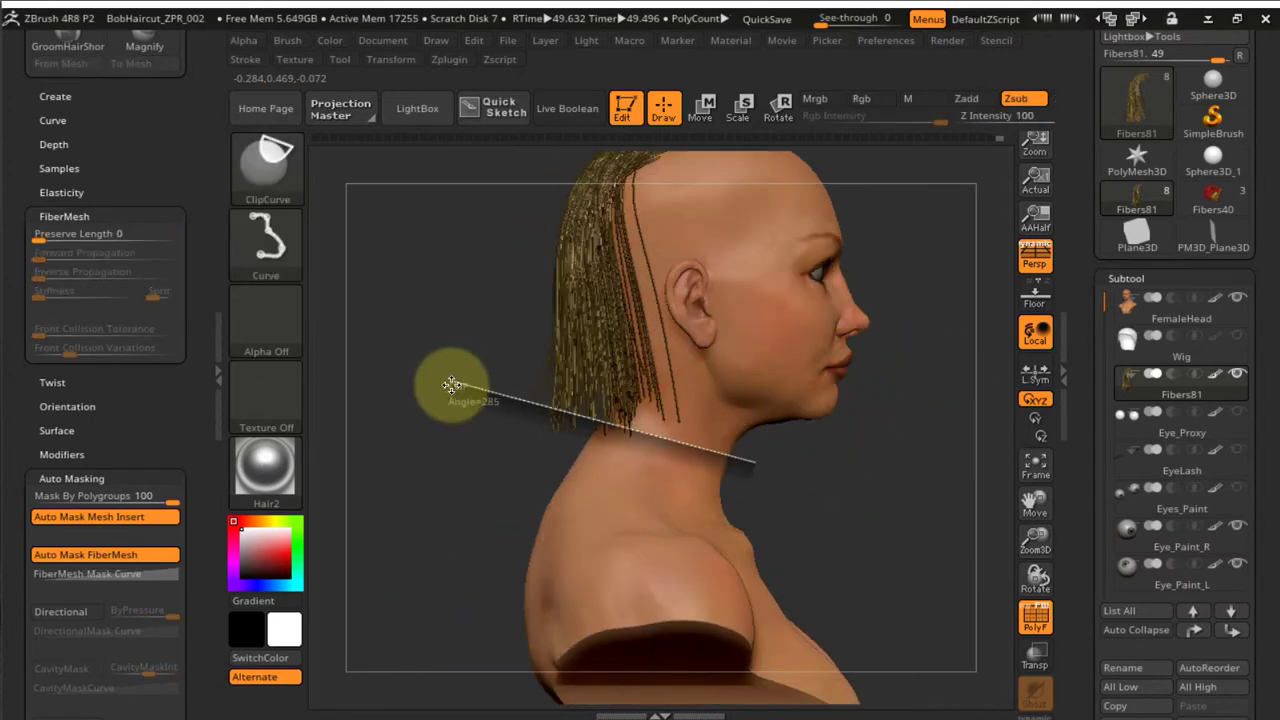
{"action": "right_click_drag", "start_coordinate": [803, 440], "coordinate": [768, 455]}
{"action": "left_click", "coordinate": [850, 450], "text": "ctrl+shift"}
Isolate the green nape section, clip its ragged ends along a steeper slanted line, and show all hair again
{"action": "left_click", "coordinate": [603, 443], "text": "ctrl+shift"}
{"action": "left_click_drag", "start_coordinate": [771, 500], "coordinate": [451, 380], "text": "ctrl+shift"}
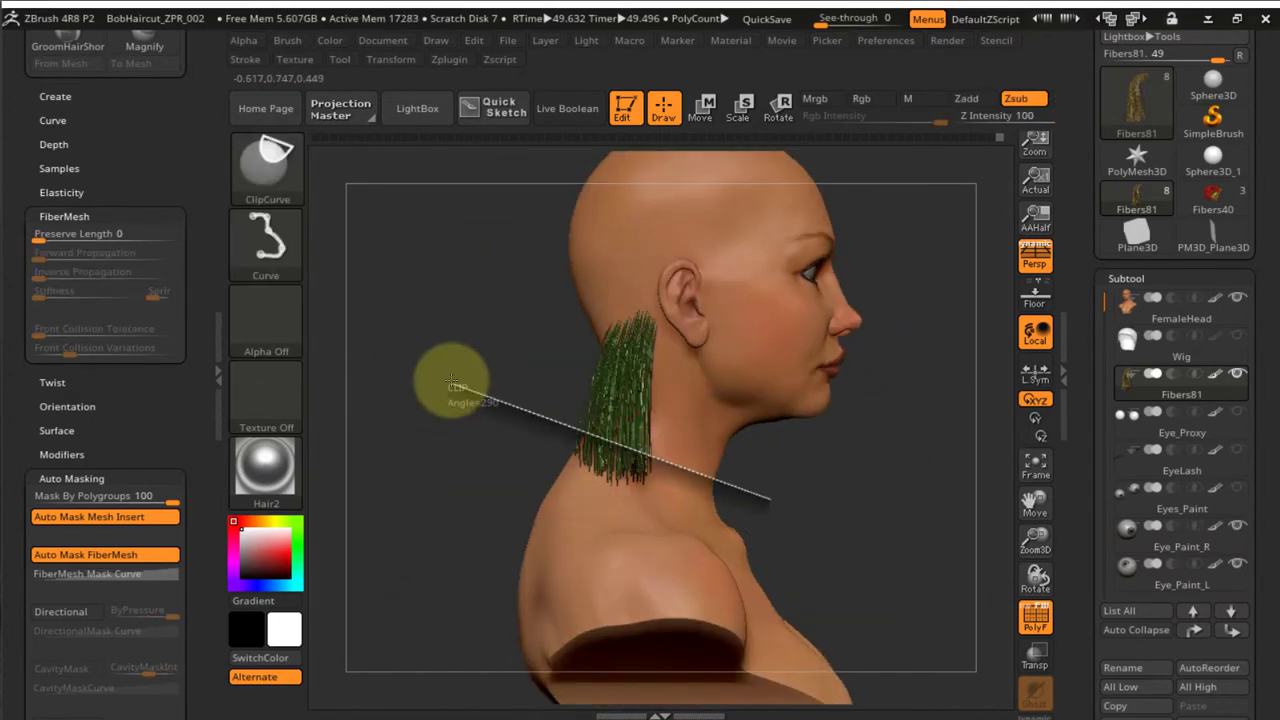
{"action": "right_click_drag", "start_coordinate": [515, 530], "coordinate": [598, 551]}
{"action": "left_click", "coordinate": [863, 473], "text": "ctrl+shift"}
Isolate another section at the nape and clip its ends on a slant from the side view
{"action": "right_click_drag", "start_coordinate": [863, 473], "coordinate": [803, 450]}
{"action": "left_click", "coordinate": [610, 442], "text": "ctrl+shift"}
{"action": "left_click_drag", "start_coordinate": [826, 500], "coordinate": [455, 400], "text": "ctrl+shift"}
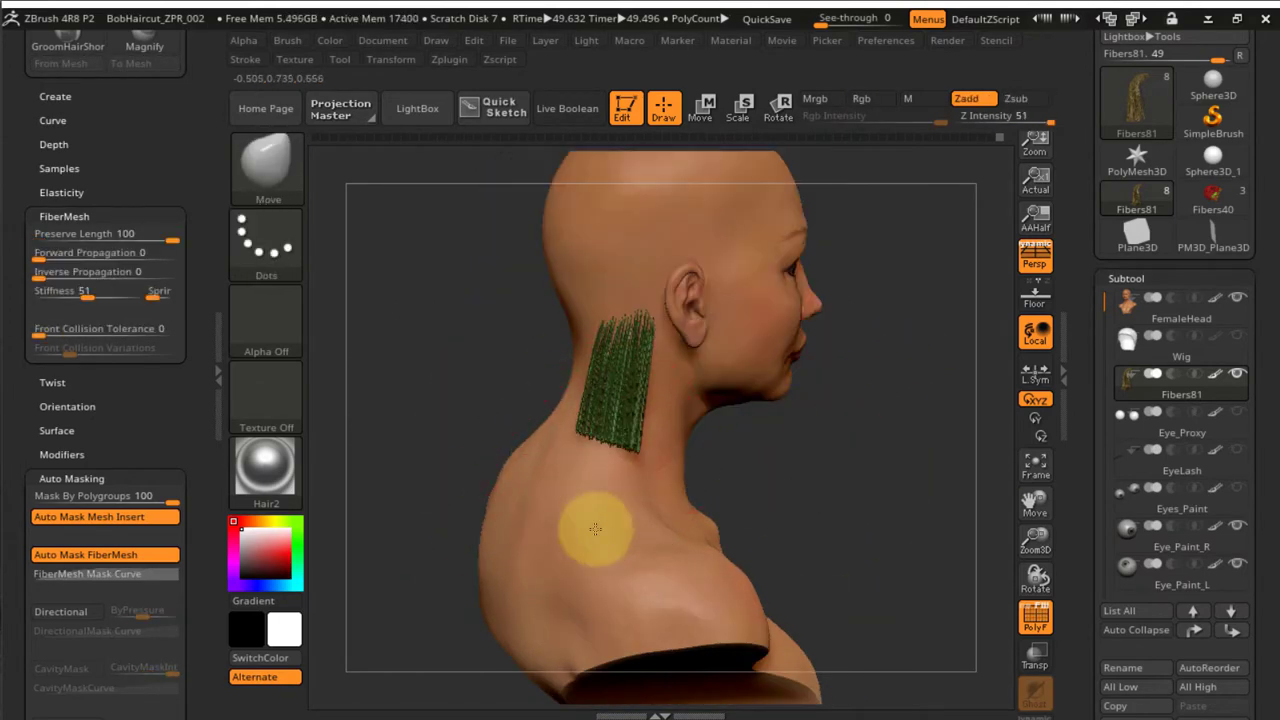
{"action": "left_click", "coordinate": [850, 470], "text": "ctrl+shift"}
Isolate a further hair section at the back, trim its tips with a shallow slanted clip, and unhide the full bob
{"action": "right_click_drag", "start_coordinate": [850, 470], "coordinate": [880, 440]}
{"action": "left_click", "coordinate": [553, 452], "text": "ctrl+shift"}
{"action": "mouse_move", "coordinate": [553, 452]}
{"action": "right_mouse_down"}
{"action": "mouse_move", "coordinate": [571, 414]}
{"action": "mouse_move", "coordinate": [729, 486]}
{"action": "mouse_move", "coordinate": [812, 492]}
{"action": "right_mouse_up"}
{"action": "mouse_move", "coordinate": [812, 492]}
{"action": "left_mouse_down", "text": "ctrl+shift"}
{"action": "mouse_move", "coordinate": [455, 407]}
{"action": "mouse_move", "coordinate": [460, 420]}
{"action": "left_mouse_up", "text": "ctrl+shift"}
{"action": "left_click", "coordinate": [463, 449], "text": "ctrl+shift"}
{"action": "right_click_drag", "start_coordinate": [463, 449], "coordinate": [600, 450]}
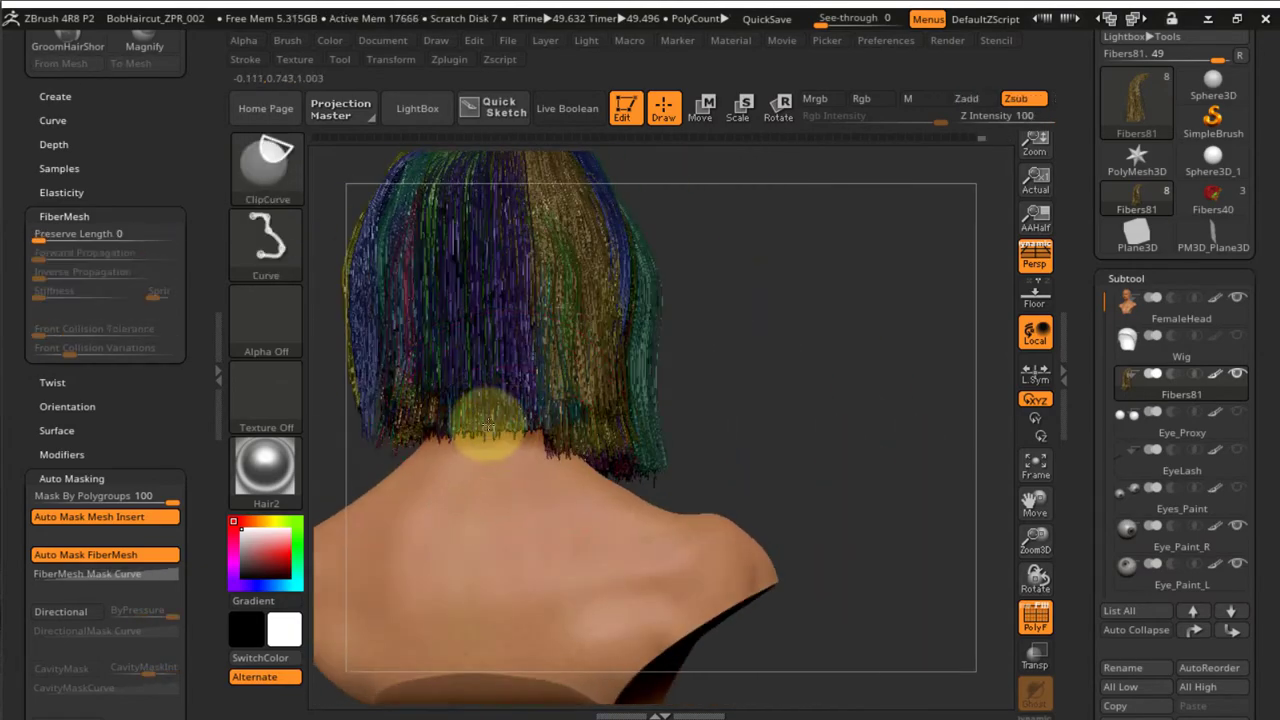
Isolate a section over the centre of the nape, clip its ends straight across, and bring back the hidden hair
{"action": "left_click", "coordinate": [489, 423], "text": "ctrl+shift"}
{"action": "right_click_drag", "start_coordinate": [489, 423], "coordinate": [690, 438]}
{"action": "left_click_drag", "start_coordinate": [680, 427], "coordinate": [362, 430], "text": "ctrl+shift"}
{"action": "left_click", "coordinate": [497, 435], "text": "ctrl+shift"}
{"action": "right_click_drag", "start_coordinate": [497, 435], "coordinate": [643, 441]}
{"action": "left_click", "coordinate": [500, 442], "text": "ctrl+shift"}
{"action": "left_click", "coordinate": [643, 441], "text": "ctrl+shift"}
Isolate the long olive section behind the ear and clip its ends on a slant from the side view
{"action": "left_click", "coordinate": [541, 453], "text": "ctrl+shift"}
{"action": "right_click_drag", "start_coordinate": [541, 453], "coordinate": [436, 404], "text": "shift"}
{"action": "left_click_drag", "start_coordinate": [432, 402], "coordinate": [707, 501], "text": "ctrl+shift"}
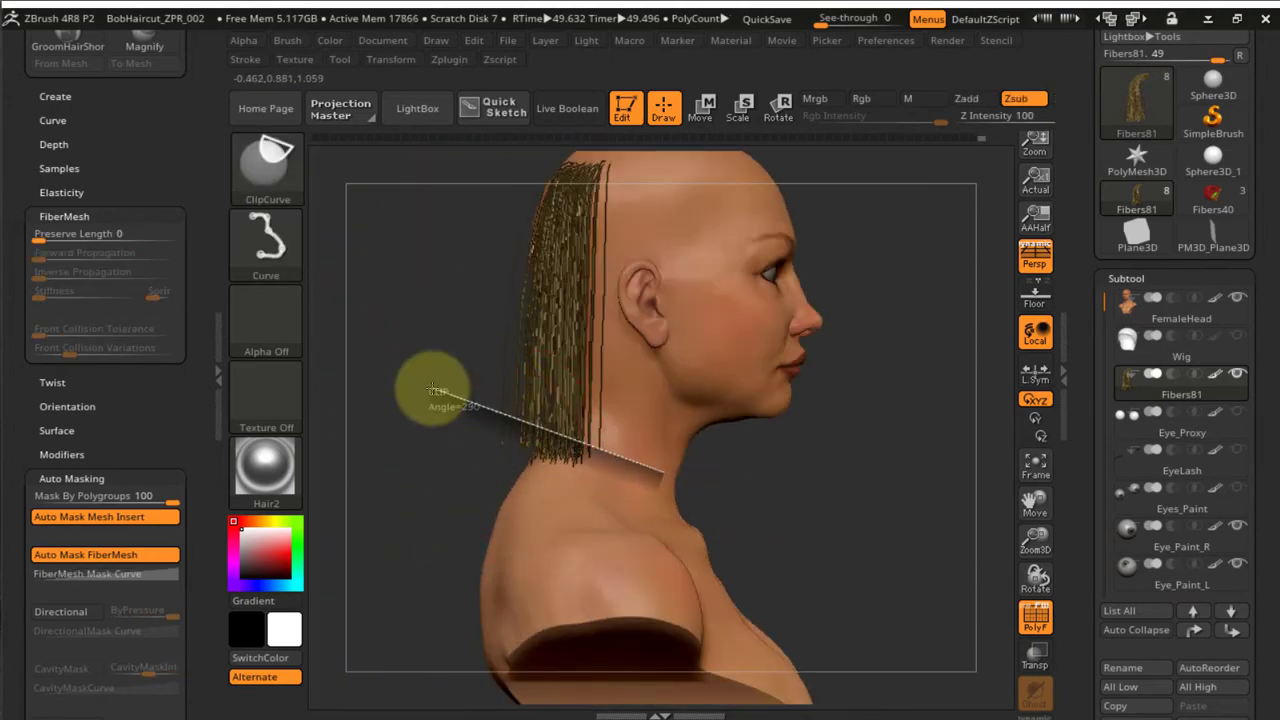
{"action": "left_click_drag", "start_coordinate": [432, 388], "coordinate": [428, 387], "text": "ctrl+shift"}
{"action": "mouse_move", "coordinate": [428, 387]}
{"action": "right_mouse_down"}
{"action": "mouse_move", "coordinate": [557, 441]}
{"action": "mouse_move", "coordinate": [700, 455]}
{"action": "right_mouse_up"}
Isolate the purple nape section, trim its lower ends with a slanted clip, and show the rest of the hair
{"action": "left_click", "coordinate": [537, 429], "text": "ctrl+shift"}
{"action": "left_click", "coordinate": [557, 441], "text": "ctrl+shift"}
{"action": "left_click_drag", "start_coordinate": [794, 513], "coordinate": [489, 437], "text": "ctrl+shift"}
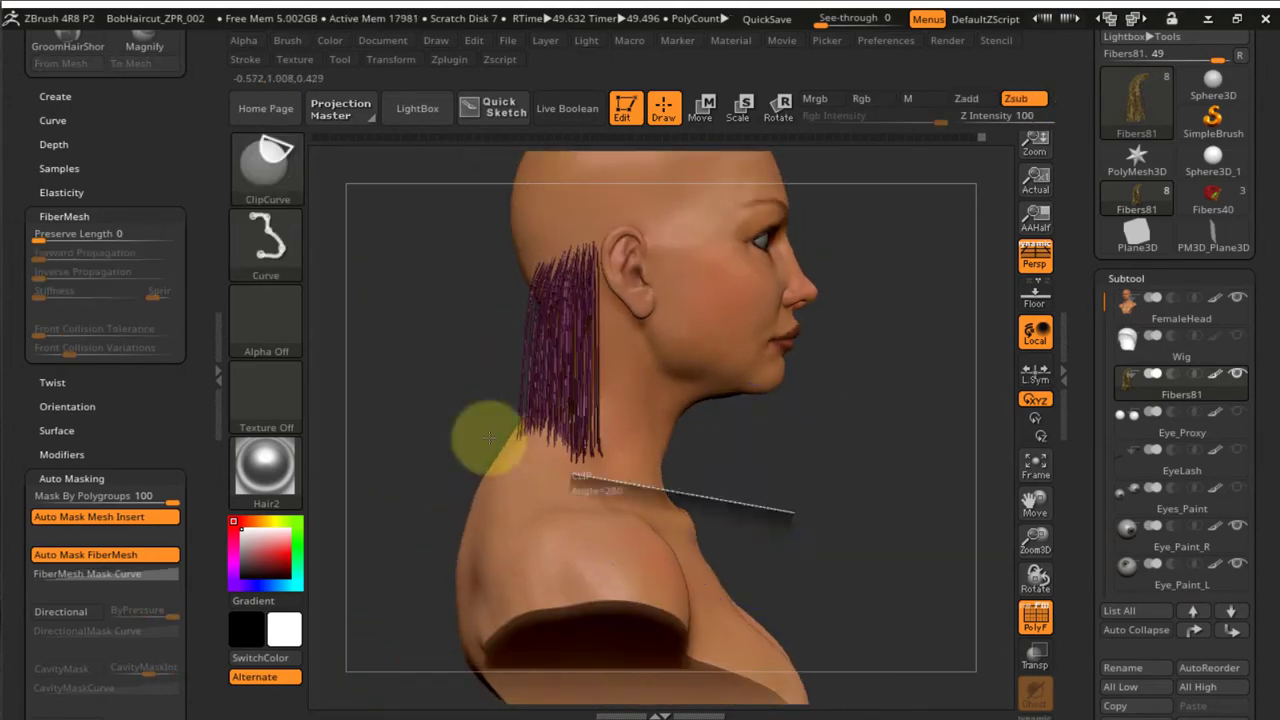
{"action": "mouse_move", "coordinate": [509, 417]}
{"action": "right_mouse_down"}
{"action": "mouse_move", "coordinate": [820, 443]}
{"action": "mouse_move", "coordinate": [729, 409]}
{"action": "mouse_move", "coordinate": [734, 349]}
{"action": "mouse_move", "coordinate": [722, 490]}
{"action": "right_mouse_up"}
{"action": "left_click", "coordinate": [820, 443], "text": "ctrl+shift"}
Isolate the yellow-green section behind the covered ear and clip its uneven lower ends nearly straight across
{"action": "right_click_drag", "start_coordinate": [722, 490], "coordinate": [699, 411], "text": "alt"}
{"action": "left_click_drag", "start_coordinate": [812, 403], "coordinate": [716, 389]}
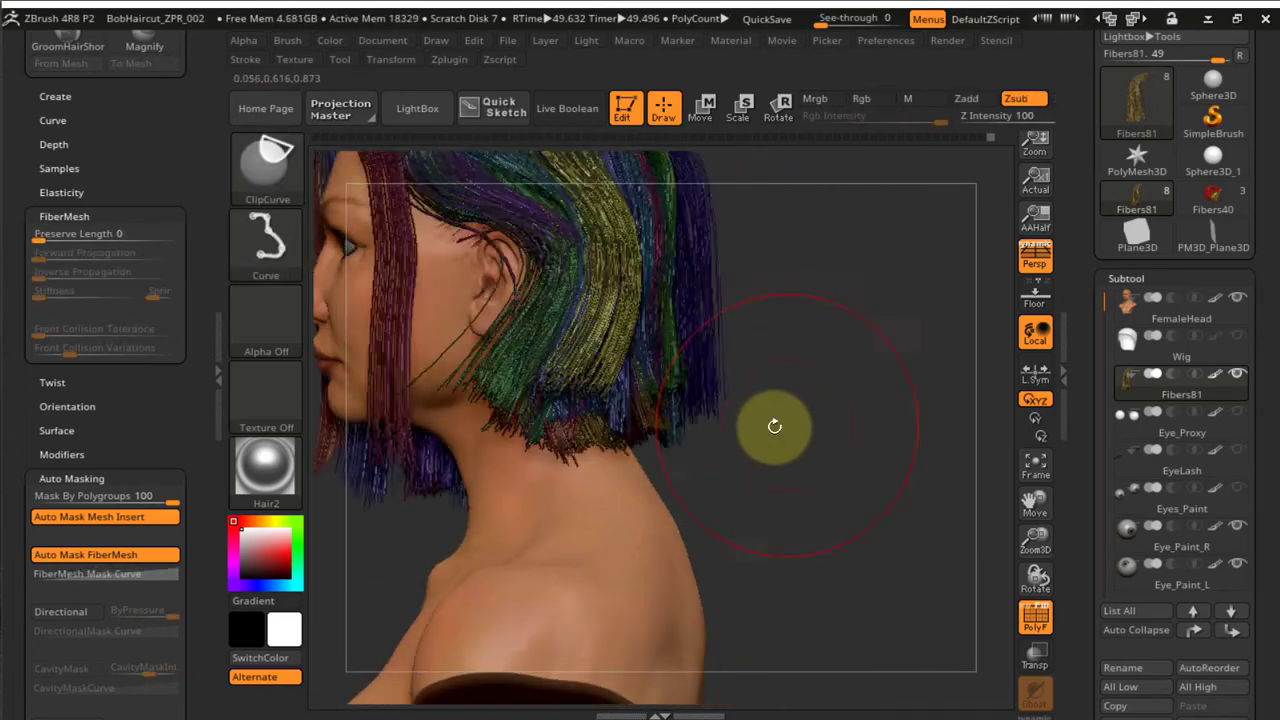
{"action": "left_click_drag", "start_coordinate": [774, 426], "coordinate": [614, 400]}
{"action": "left_click_drag", "start_coordinate": [857, 384], "coordinate": [541, 418]}
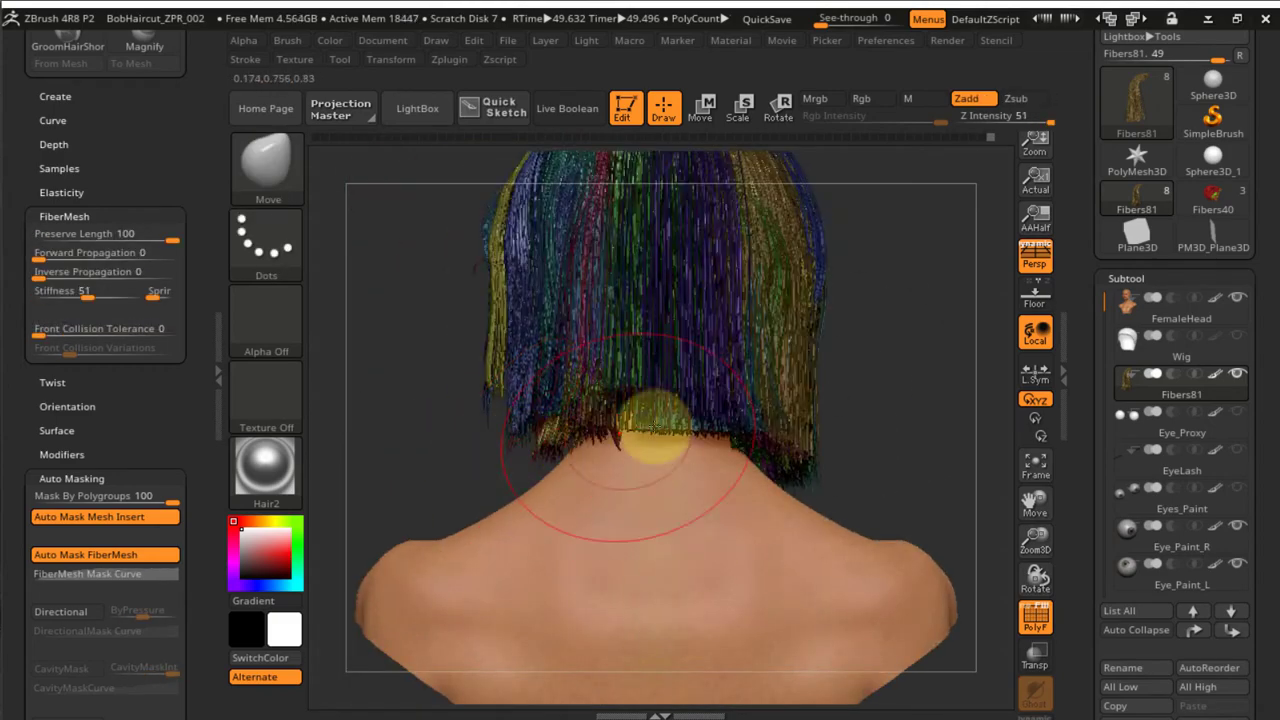
{"action": "left_click_drag", "start_coordinate": [651, 429], "coordinate": [520, 495]}
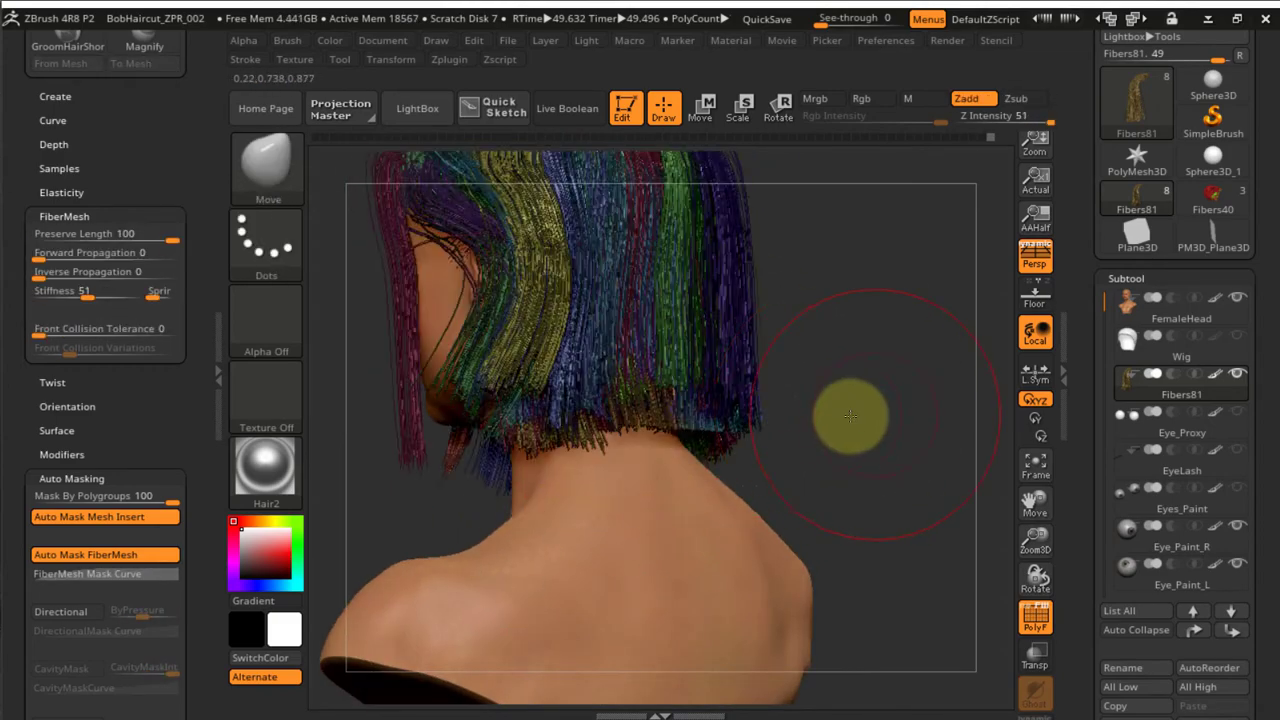
{"action": "mouse_move", "coordinate": [851, 414]}
{"action": "left_mouse_down"}
{"action": "mouse_move", "coordinate": [654, 434]}
{"action": "mouse_move", "coordinate": [674, 449]}
{"action": "left_mouse_up"}
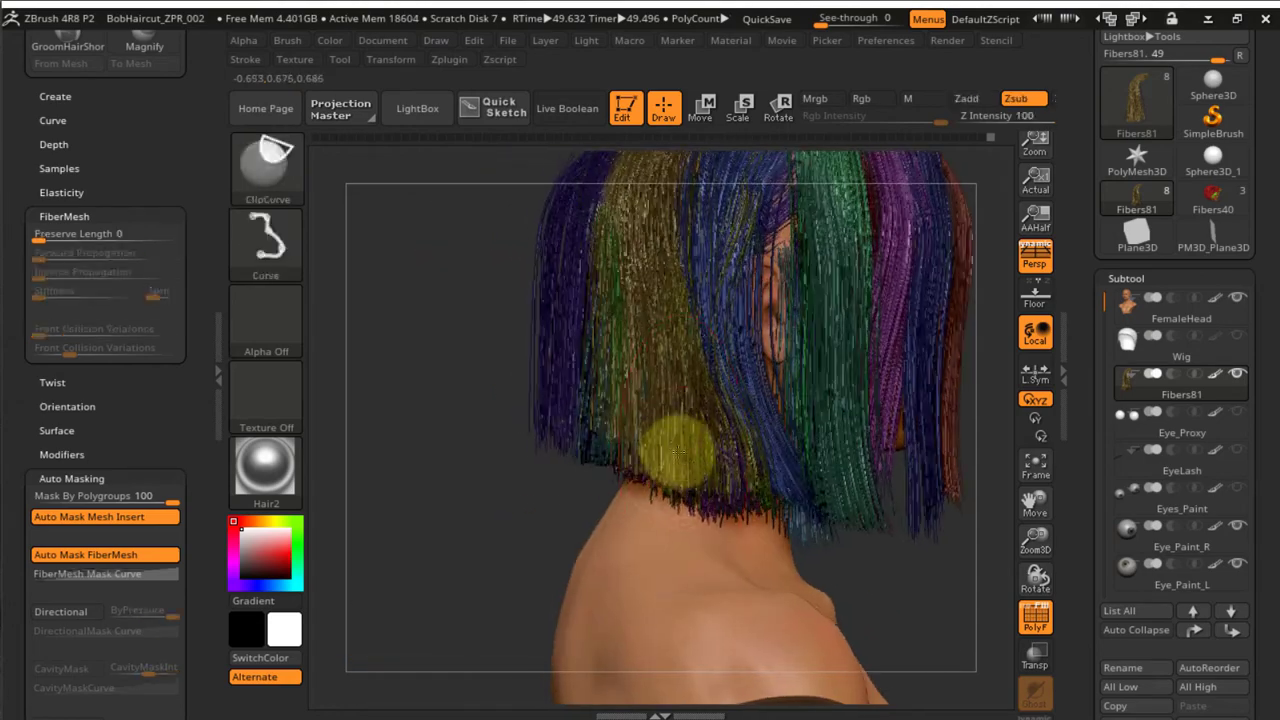
{"action": "mouse_move", "coordinate": [805, 490]}
{"action": "left_mouse_down", "text": "ctrl+shift"}
{"action": "mouse_move", "coordinate": [528, 444]}
{"action": "mouse_move", "coordinate": [551, 480]}
{"action": "left_mouse_up", "text": "ctrl+shift"}
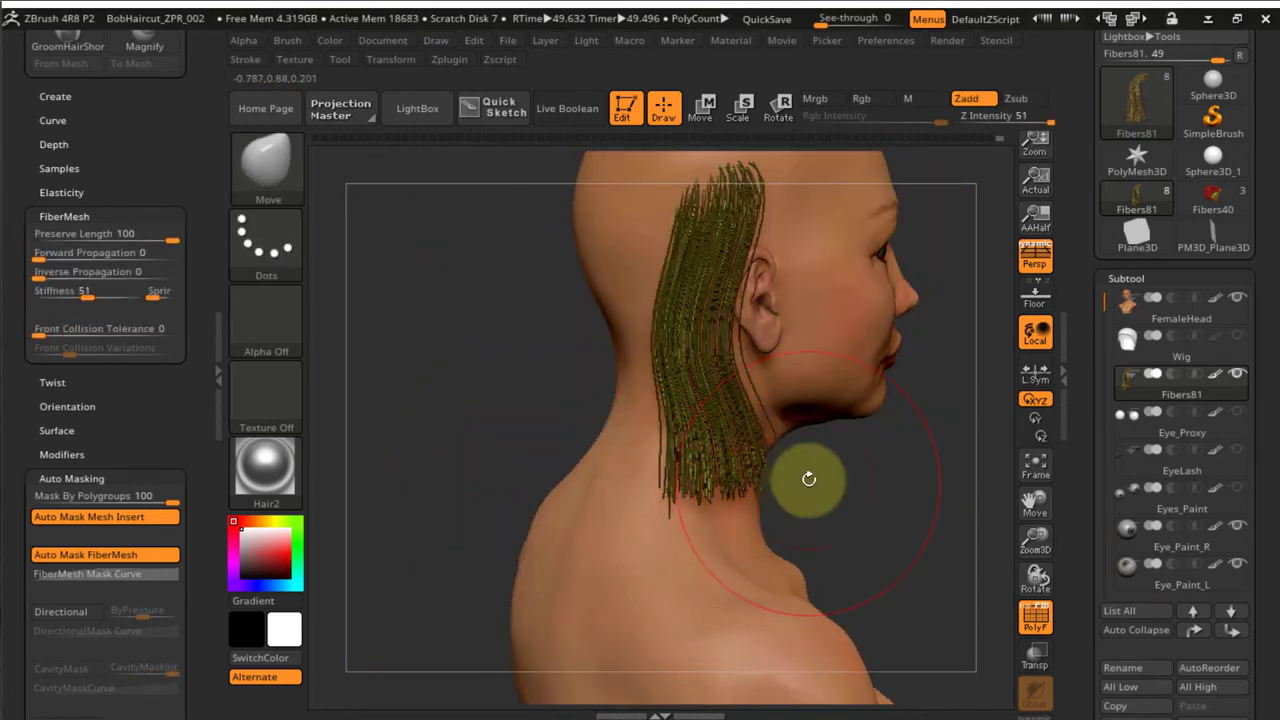
{"action": "mouse_move", "coordinate": [808, 477]}
{"action": "left_mouse_down"}
{"action": "mouse_move", "coordinate": [568, 369]}
{"action": "mouse_move", "coordinate": [893, 300]}
{"action": "left_mouse_up"}
{"action": "left_click_drag", "start_coordinate": [905, 519], "coordinate": [521, 492], "text": "ctrl+shift"}
{"action": "left_click_drag", "start_coordinate": [510, 437], "coordinate": [512, 440], "text": "ctrl+shift"}
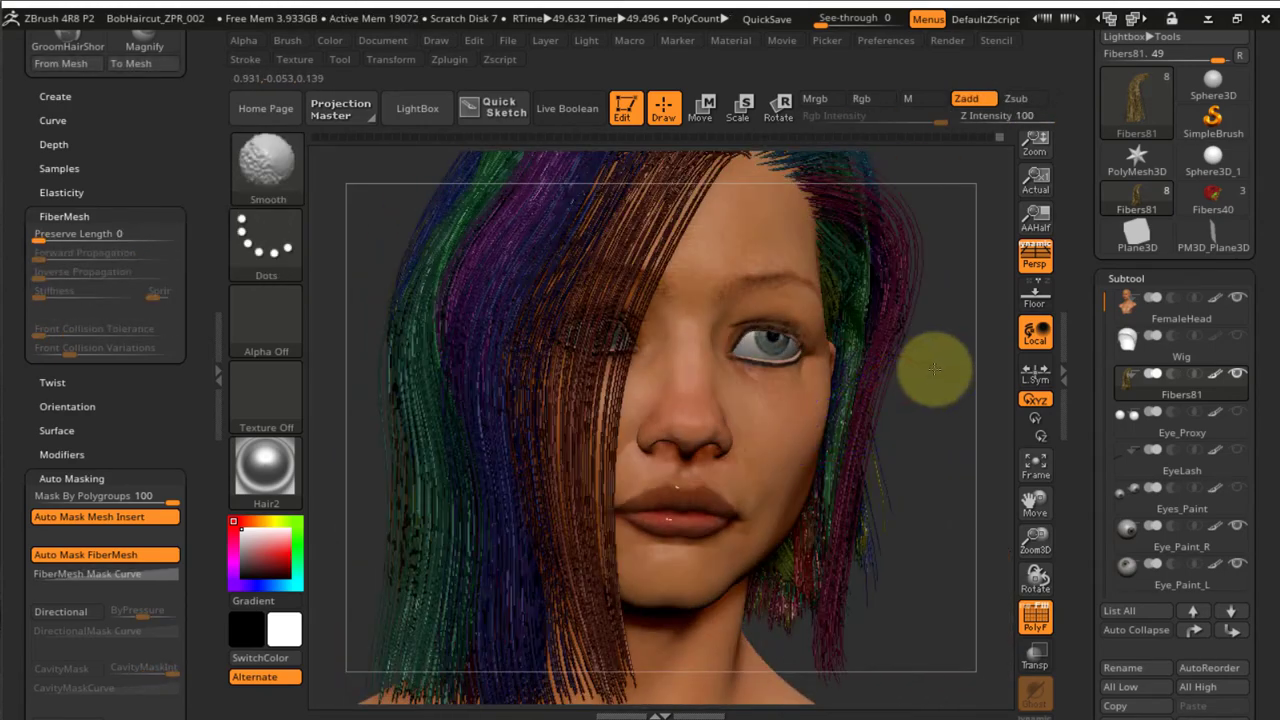
Adjust the draw size of the Smooth and Move brushes and set Mask By Polygroups to 0
{"action": "key", "text": "s"}
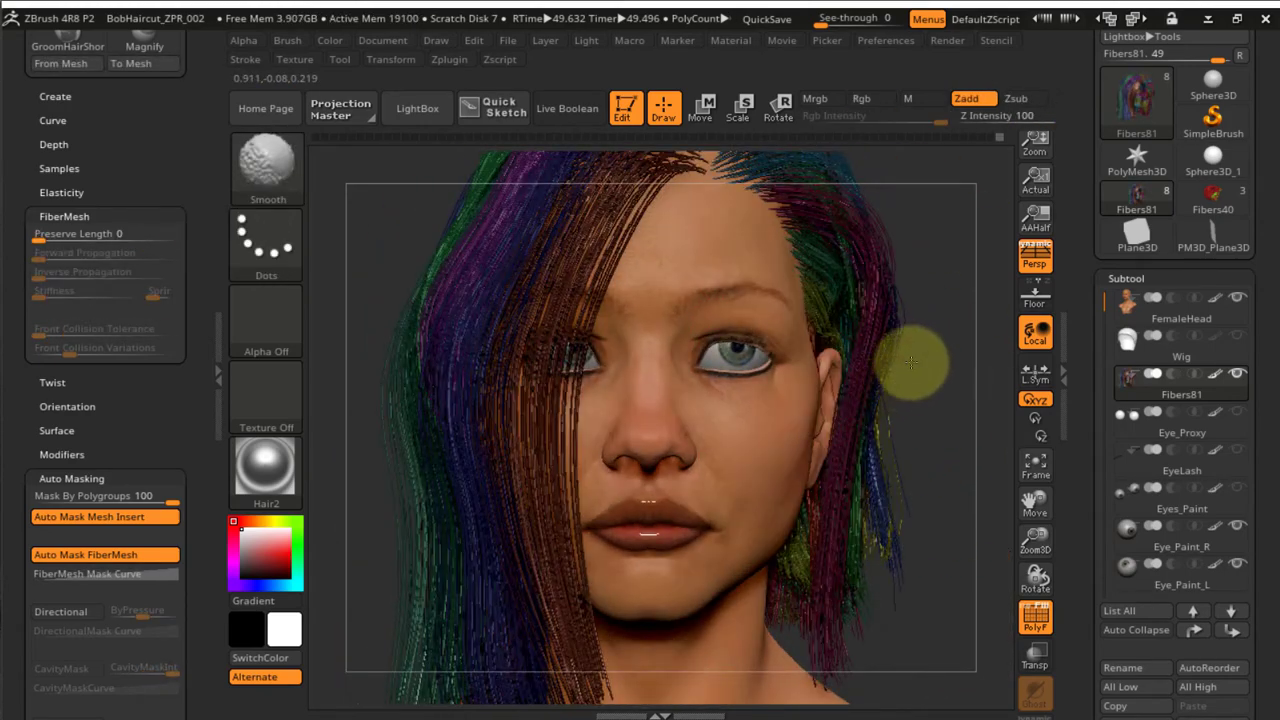
{"action": "key", "text": "s"}
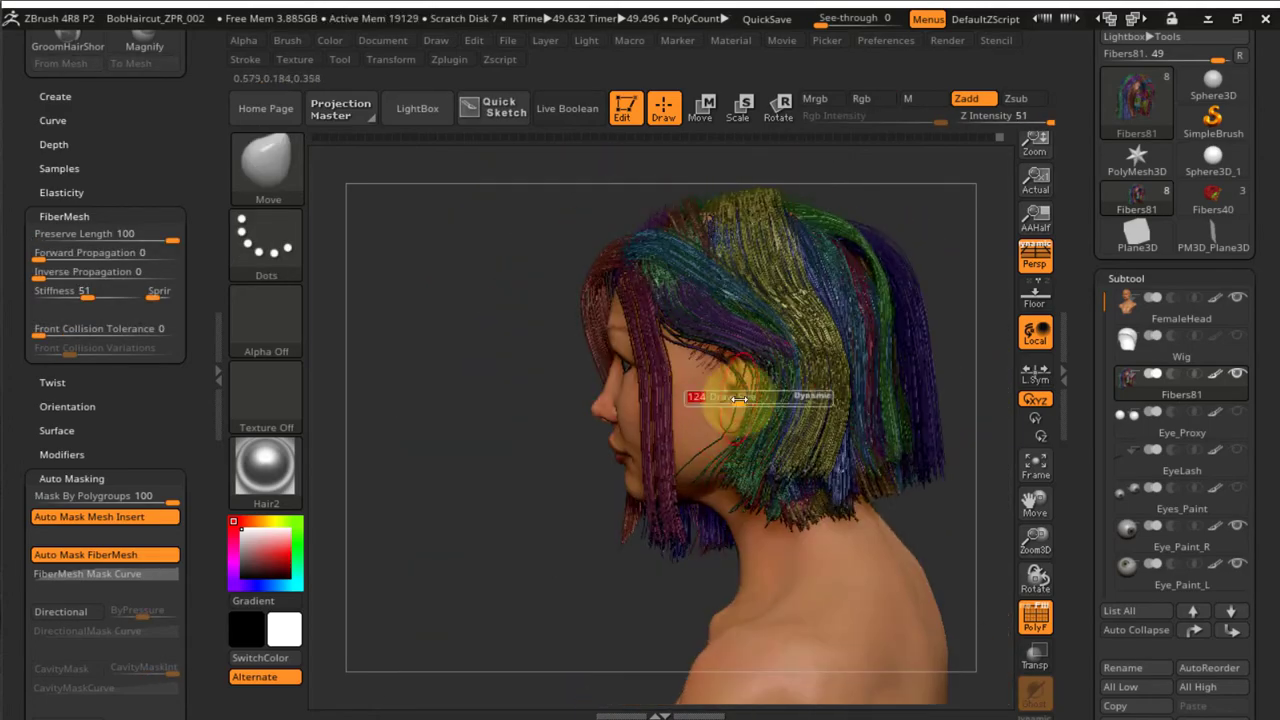
{"action": "key", "text": "s"}
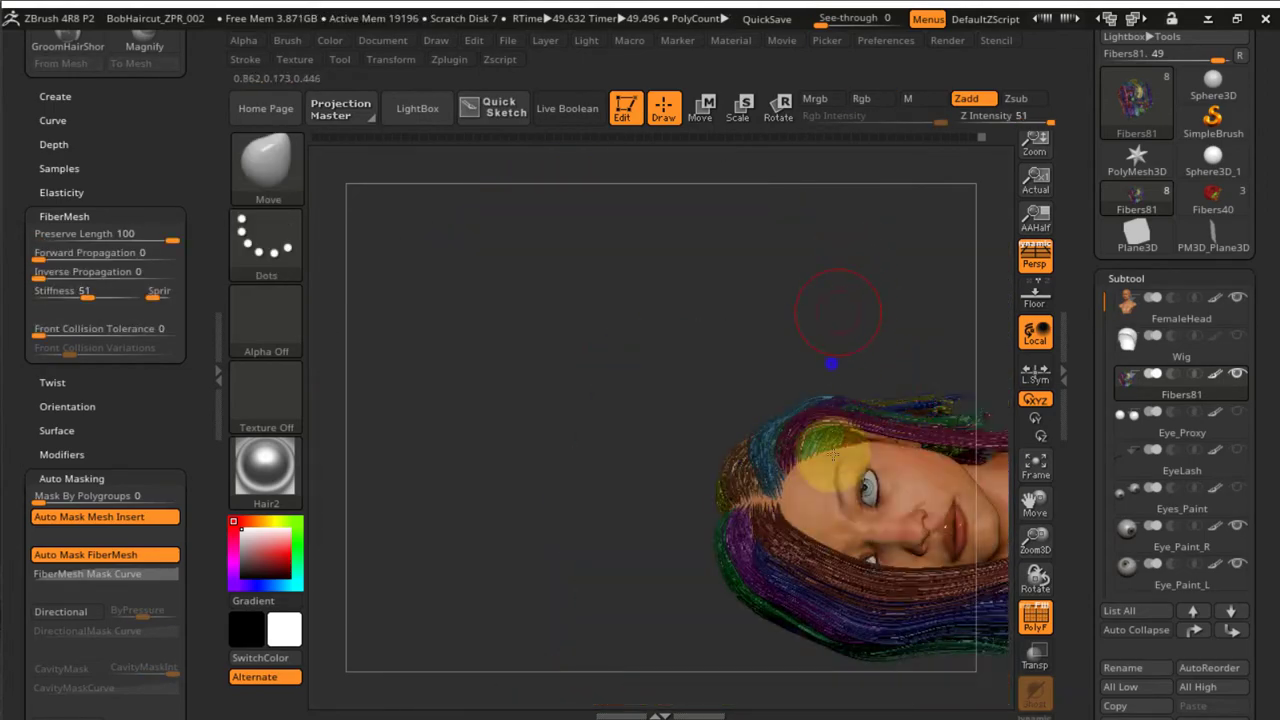
Restrict view rotation to the Y axis and bring the bust upright
{"action": "left_click_drag", "start_coordinate": [834, 456], "coordinate": [567, 469]}
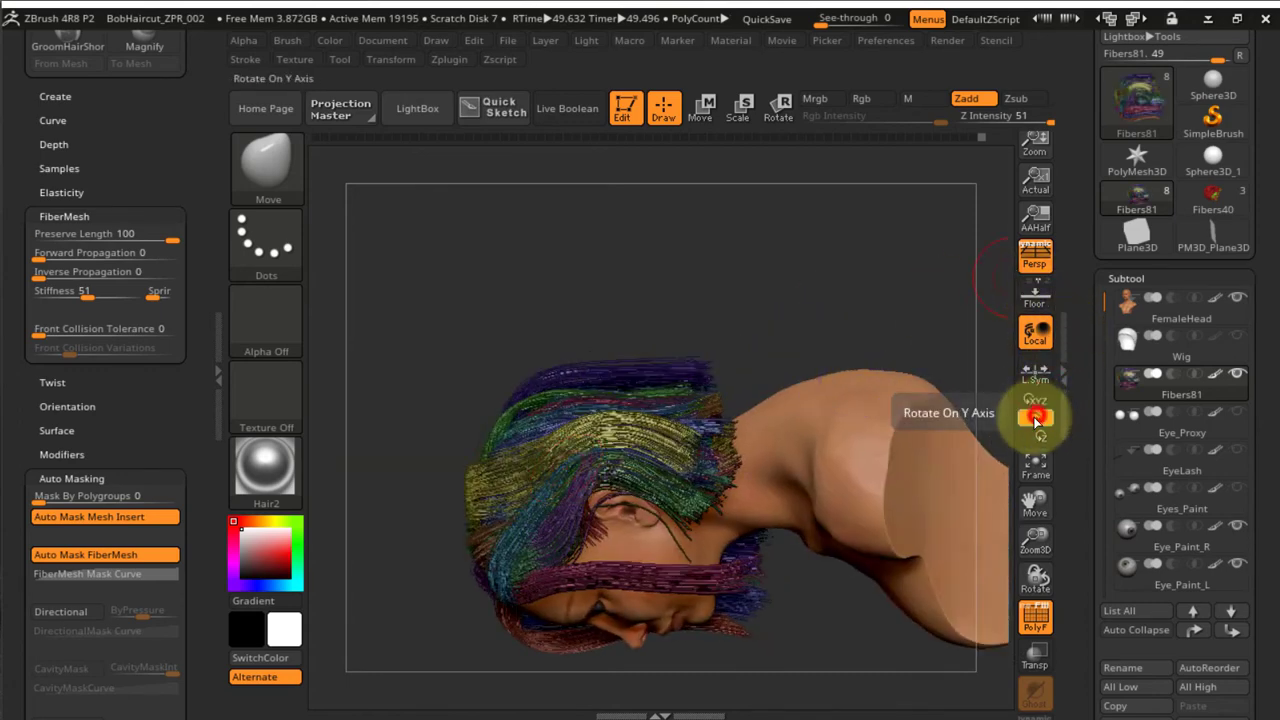
{"action": "left_click_drag", "start_coordinate": [640, 380], "coordinate": [703, 331]}
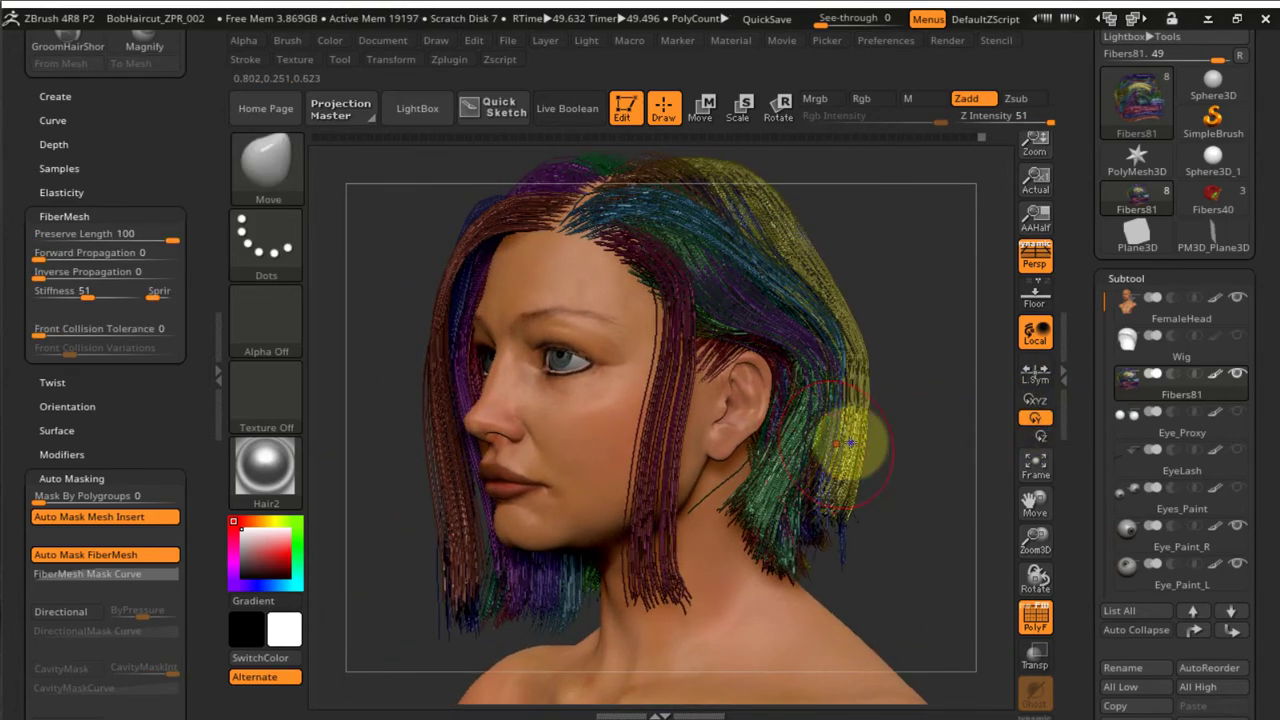
{"action": "right_click_drag", "start_coordinate": [851, 443], "coordinate": [921, 390]}
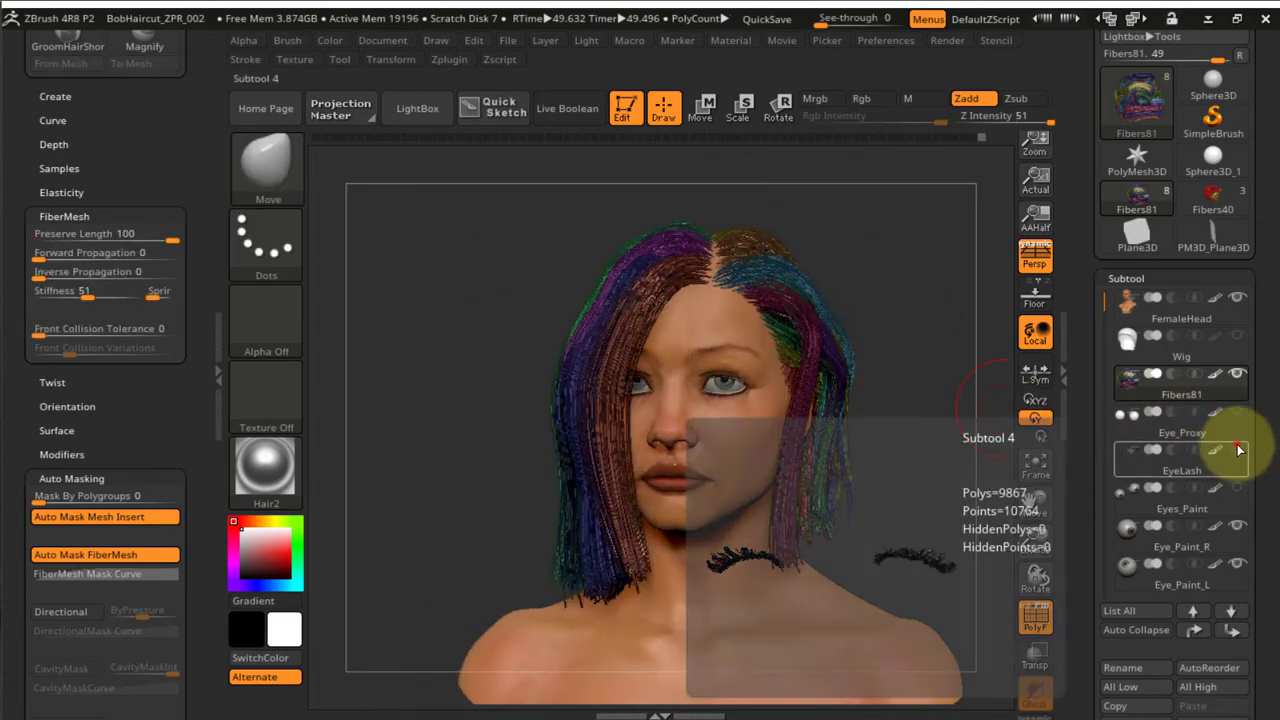
Show the EyeLash subtool and turn off the polyframe display
{"action": "left_click", "coordinate": [1238, 447]}
{"action": "mouse_move", "coordinate": [863, 434]}
{"action": "right_mouse_down", "text": "ctrl"}
{"action": "mouse_move", "coordinate": [829, 471]}
{"action": "mouse_move", "coordinate": [893, 497]}
{"action": "mouse_move", "coordinate": [896, 429]}
{"action": "mouse_move", "coordinate": [851, 429]}
{"action": "mouse_move", "coordinate": [940, 397]}
{"action": "mouse_move", "coordinate": [822, 412]}
{"action": "mouse_move", "coordinate": [817, 387]}
{"action": "mouse_move", "coordinate": [846, 391]}
{"action": "mouse_move", "coordinate": [911, 351]}
{"action": "mouse_move", "coordinate": [867, 358]}
{"action": "mouse_move", "coordinate": [1006, 666]}
{"action": "mouse_move", "coordinate": [894, 560]}
{"action": "mouse_move", "coordinate": [965, 562]}
{"action": "right_mouse_up", "text": "ctrl"}
{"action": "key", "text": "shift+f"}
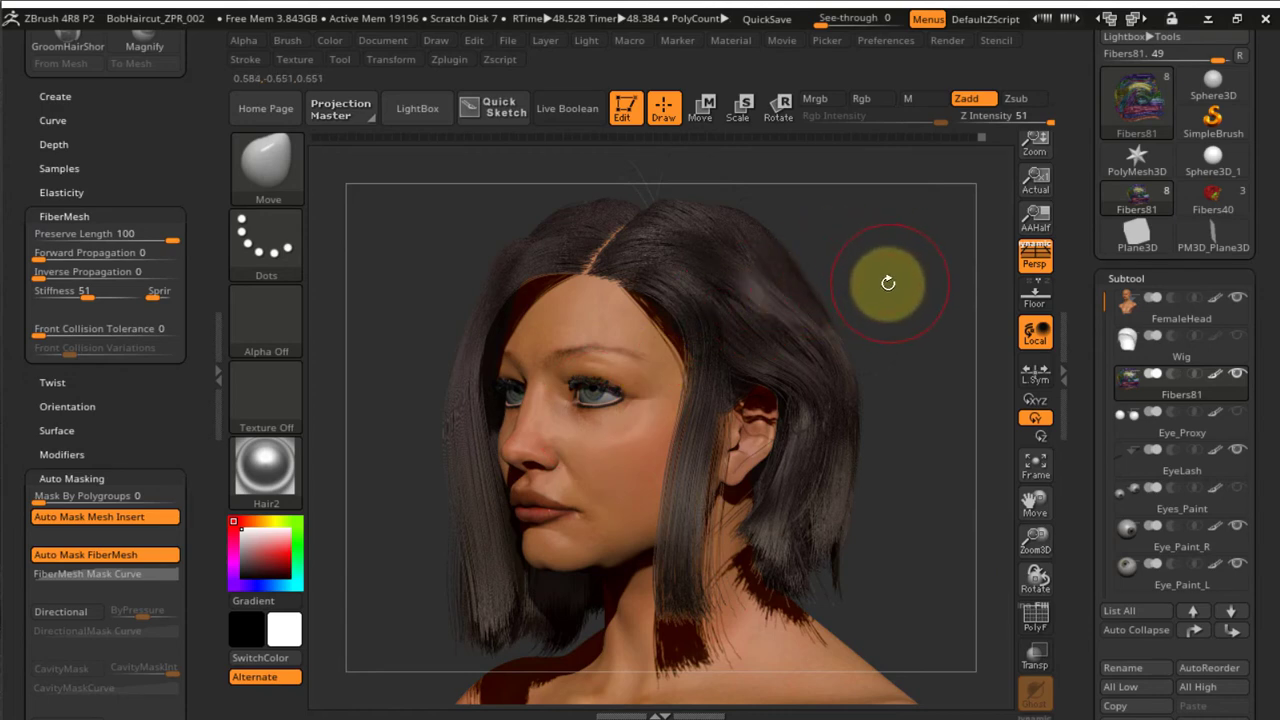
Save the project as BobHaircut_ZPR_004
{"action": "left_click_drag", "start_coordinate": [857, 271], "coordinate": [800, 250]}
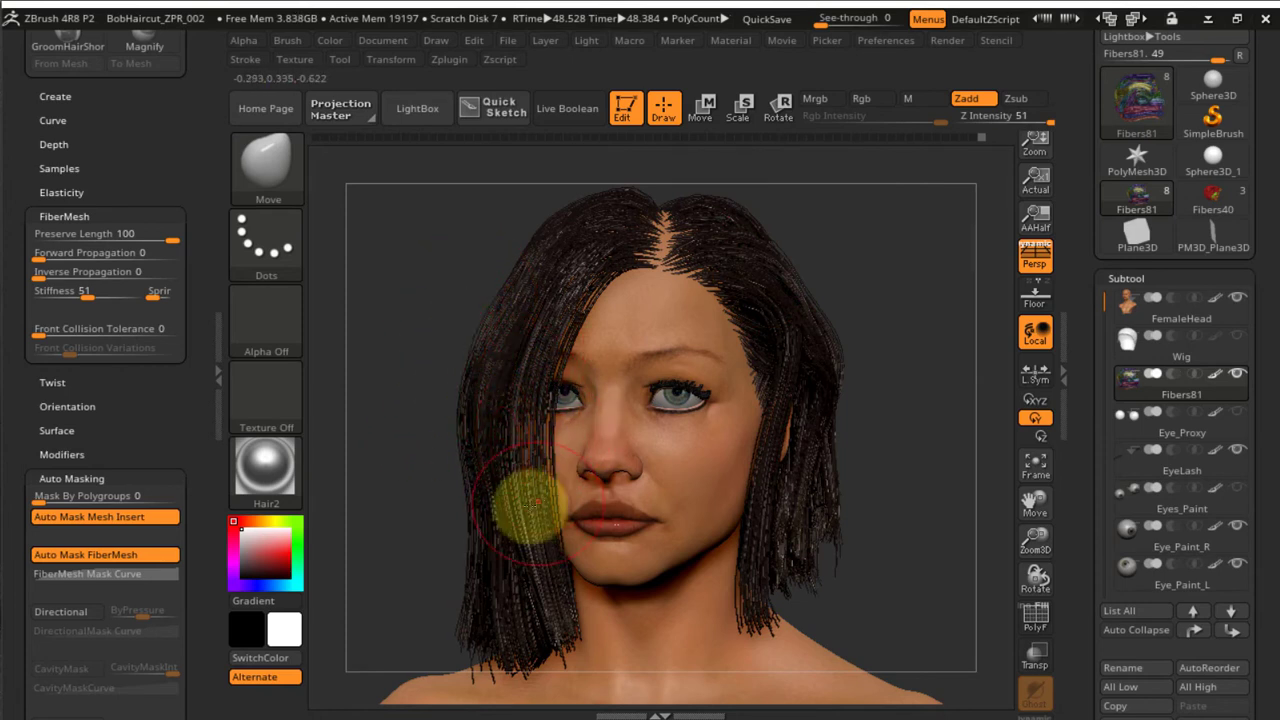
{"action": "mouse_move", "coordinate": [400, 314]}
{"action": "left_mouse_down"}
{"action": "mouse_move", "coordinate": [483, 311]}
{"action": "mouse_move", "coordinate": [380, 320]}
{"action": "mouse_move", "coordinate": [398, 318]}
{"action": "left_mouse_up"}
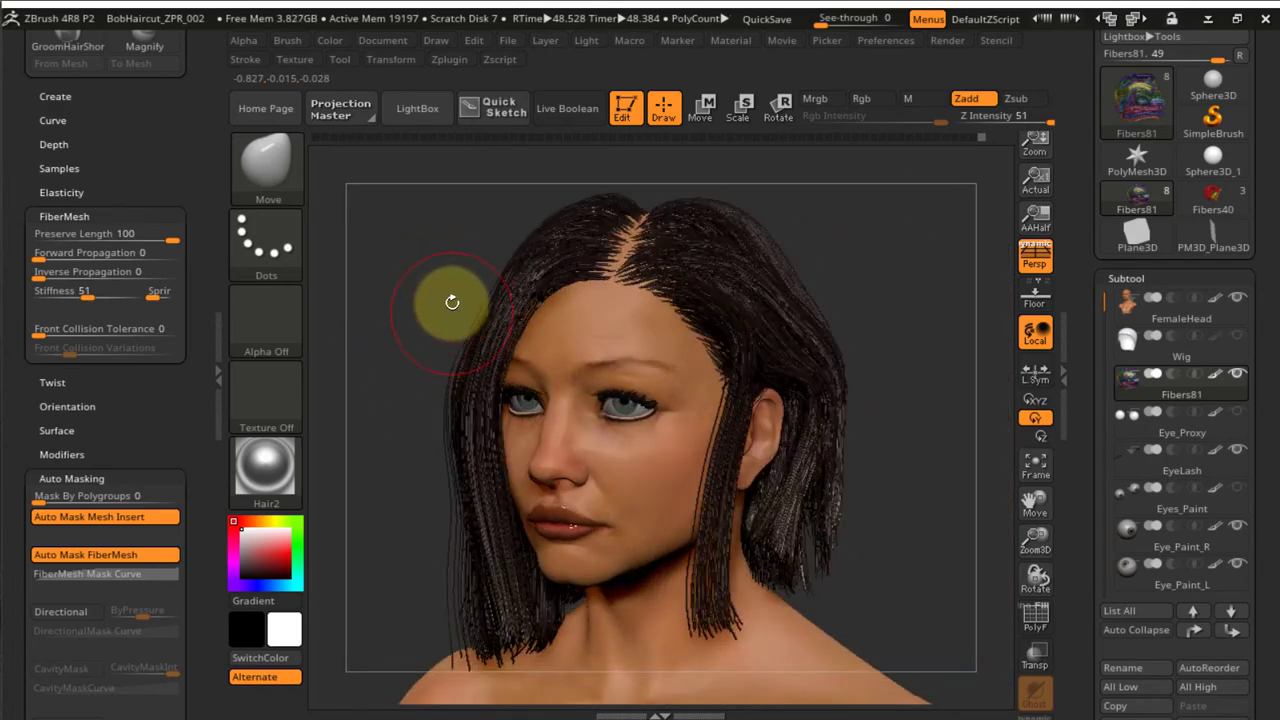
{"action": "key", "text": "ctrl+s"}
{"action": "key", "text": "Return"}
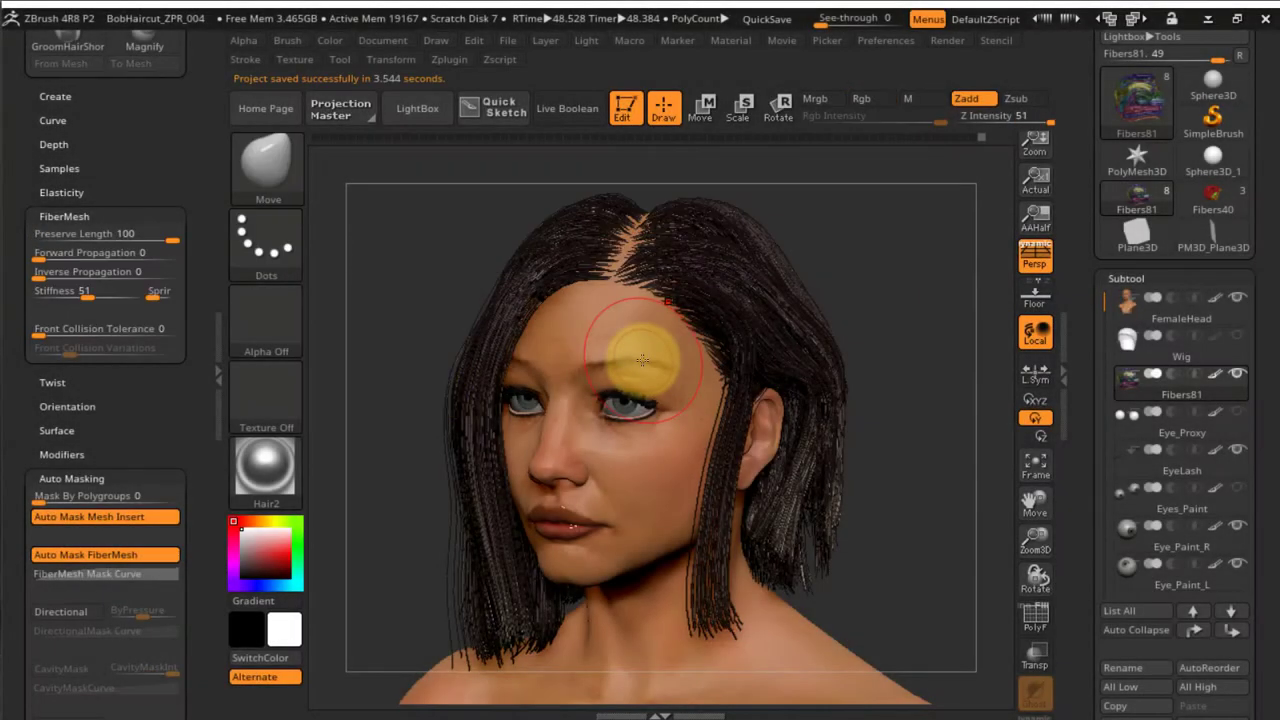
Choose the Pinch brush and set Preserve Length and Mask By Polygroups to 100
{"action": "left_click_drag", "start_coordinate": [893, 264], "coordinate": [877, 270]}
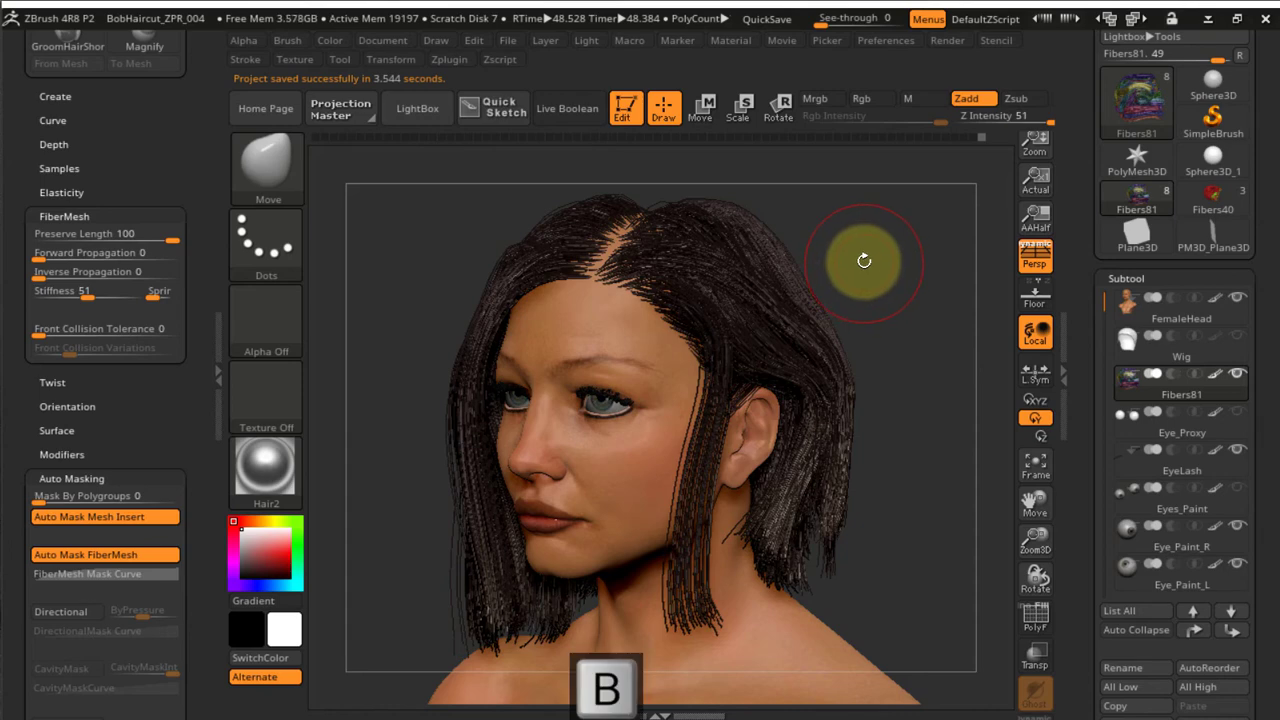
{"action": "key", "text": "b"}
{"action": "key", "text": "p"}
{"action": "key", "text": "i"}
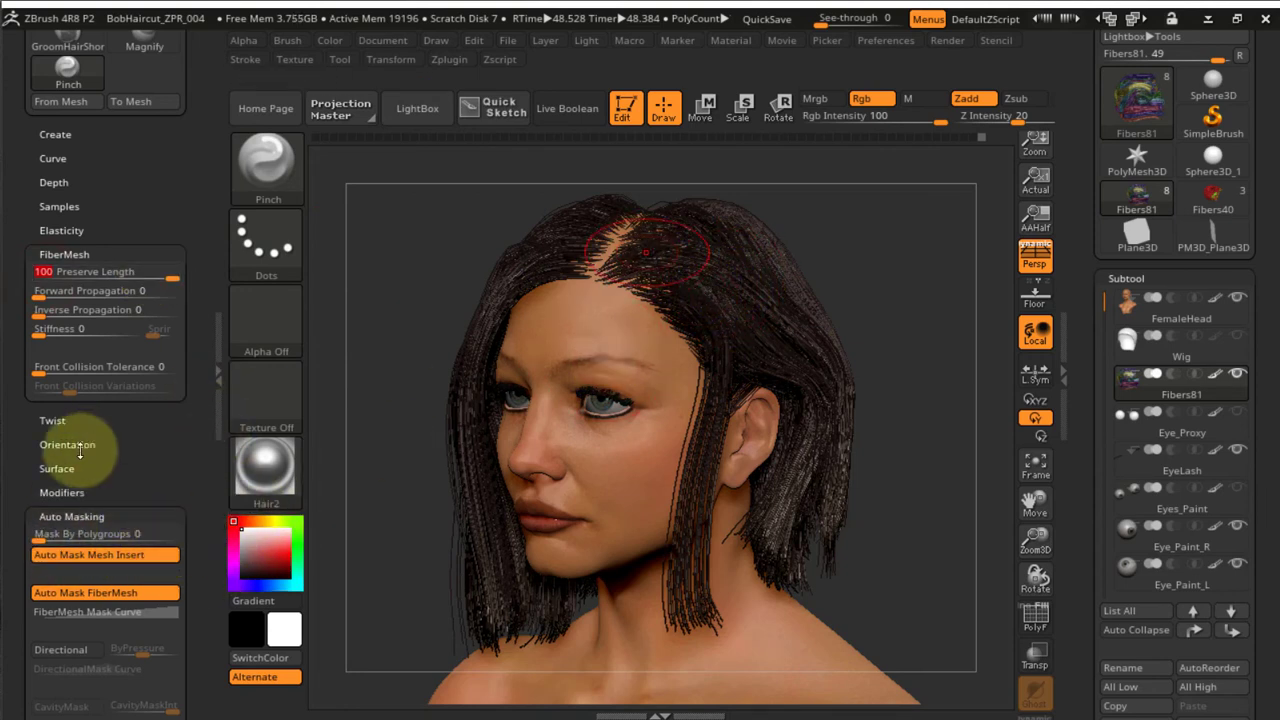
{"action": "left_click_drag", "start_coordinate": [60, 530], "coordinate": [184, 512]}
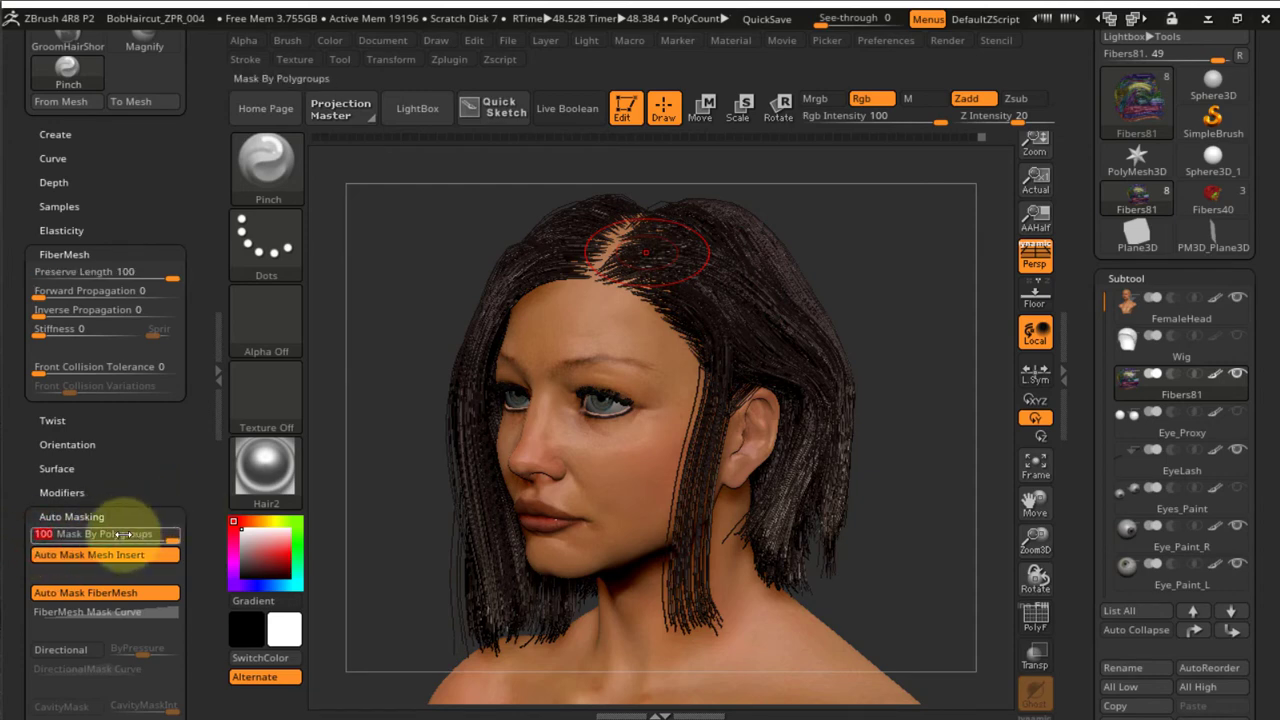
Pinch the lock in front of the exposed ear into a tapered tip and smooth its end
{"action": "right_click_drag", "start_coordinate": [798, 462], "coordinate": [792, 492], "text": "ctrl"}
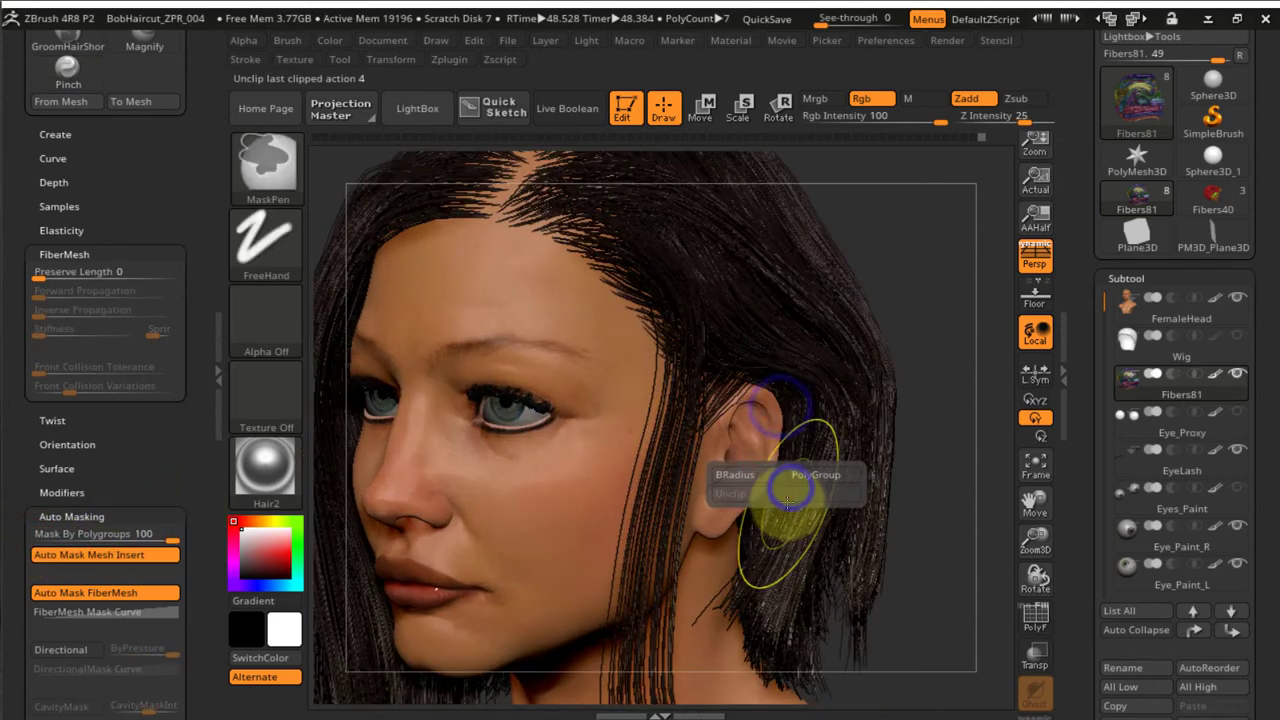
{"action": "right_click_drag", "start_coordinate": [703, 406], "coordinate": [675, 358]}
{"action": "right_click_drag", "start_coordinate": [668, 484], "coordinate": [625, 445]}
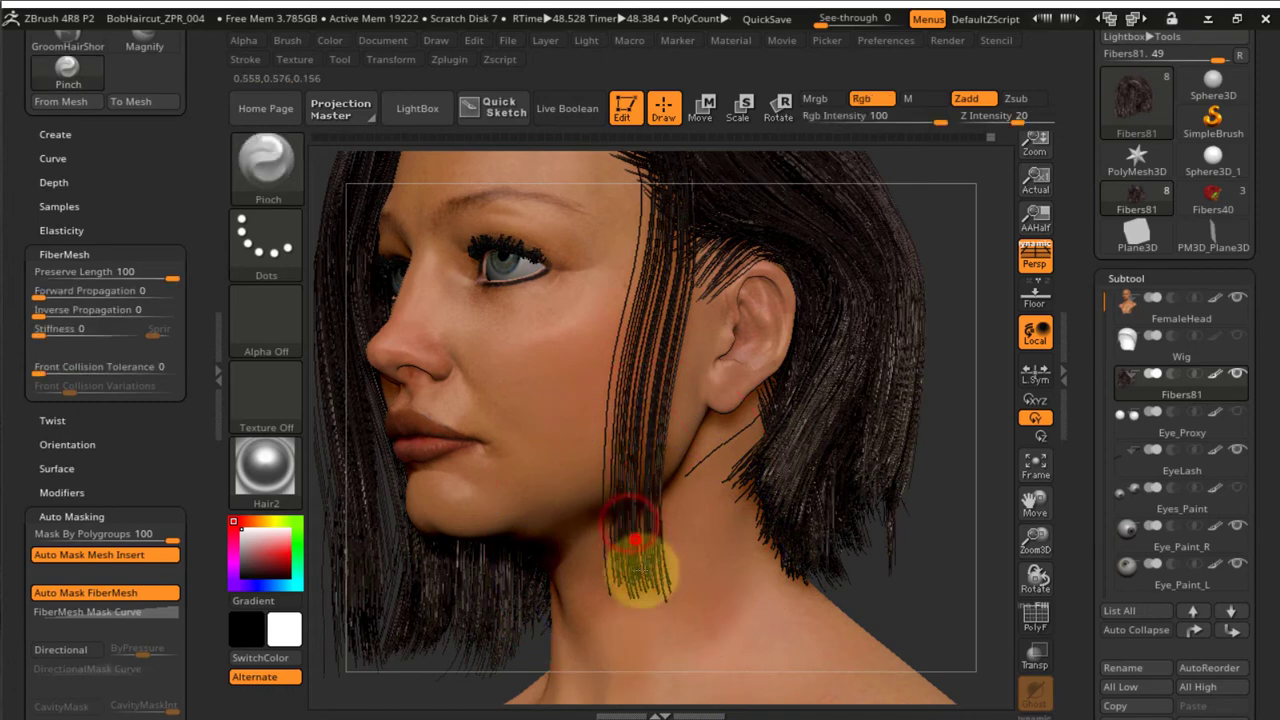
{"action": "right_click_drag", "start_coordinate": [604, 553], "coordinate": [637, 545]}
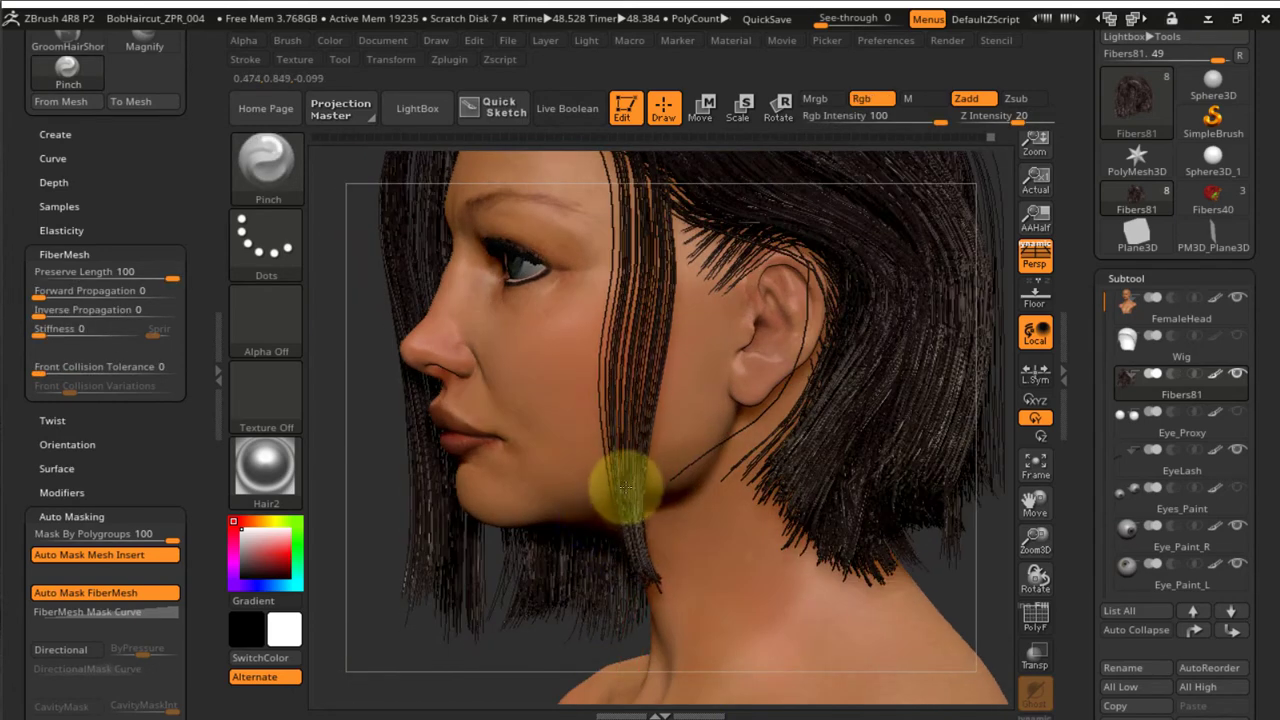
{"action": "mouse_move", "coordinate": [637, 540]}
{"action": "right_mouse_down"}
{"action": "mouse_move", "coordinate": [605, 543]}
{"action": "mouse_move", "coordinate": [651, 578]}
{"action": "right_mouse_up"}
{"action": "key", "text": "shift"}
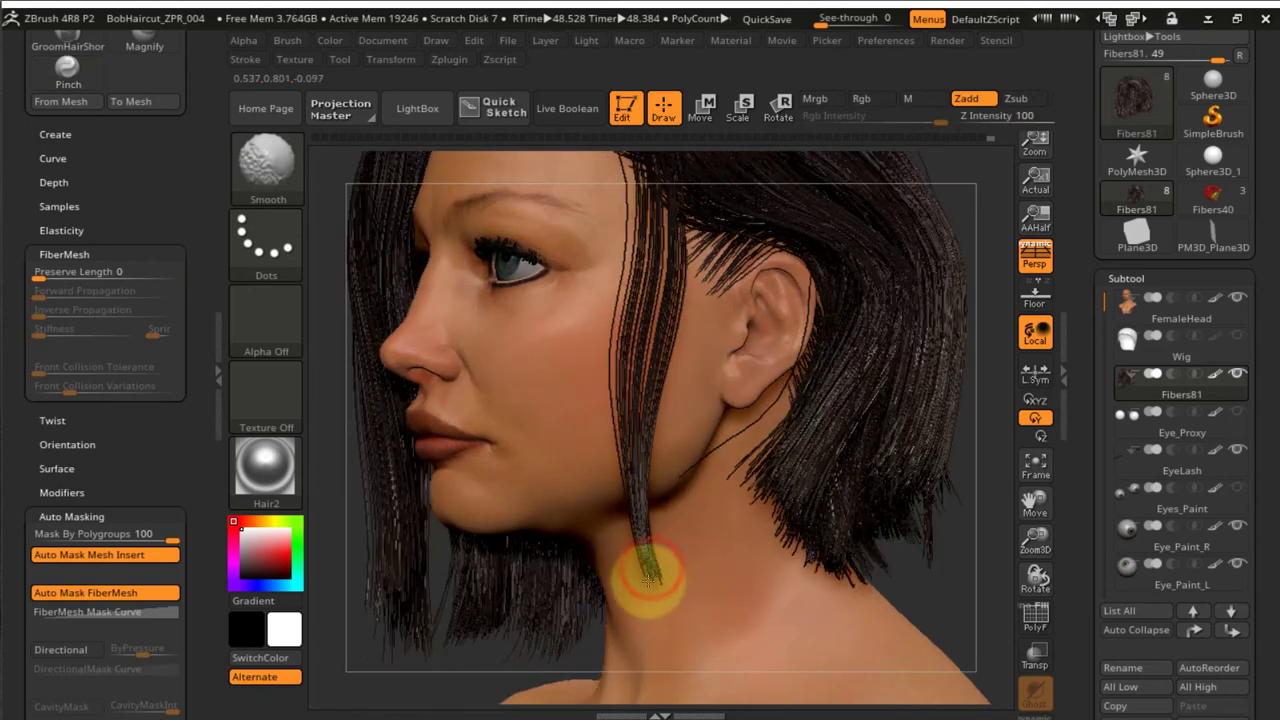
{"action": "right_click_drag", "start_coordinate": [681, 519], "coordinate": [645, 468], "text": "ctrl"}
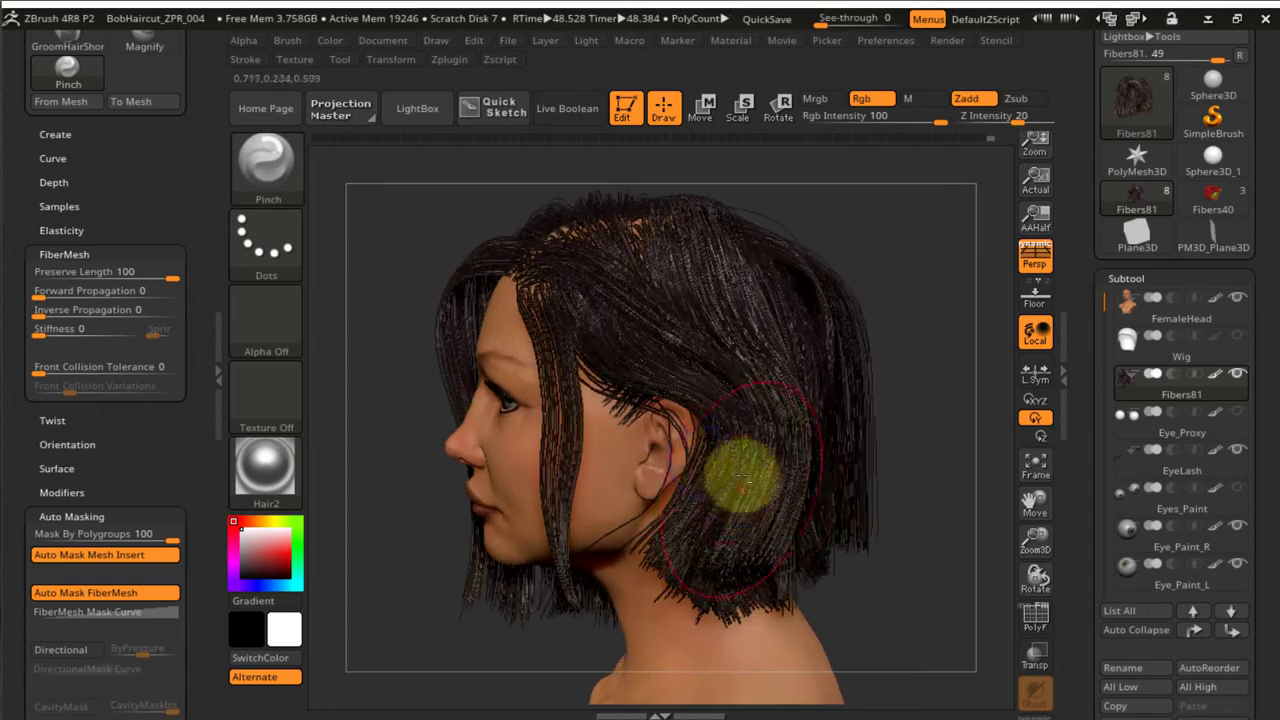
Turn on the polyframe display so the hair sections behind the exposed ear show their polygroup colours
{"action": "right_click_drag", "start_coordinate": [740, 476], "coordinate": [719, 455], "text": "ctrl"}
{"action": "right_click_drag", "start_coordinate": [743, 514], "coordinate": [694, 538], "text": "ctrl"}
{"action": "key", "text": "shift+f"}
{"action": "left_click", "coordinate": [741, 529], "text": "ctrl+shift"}
{"action": "left_click", "coordinate": [877, 458], "text": "ctrl+shift"}
{"action": "right_click_drag", "start_coordinate": [645, 585], "coordinate": [703, 603]}
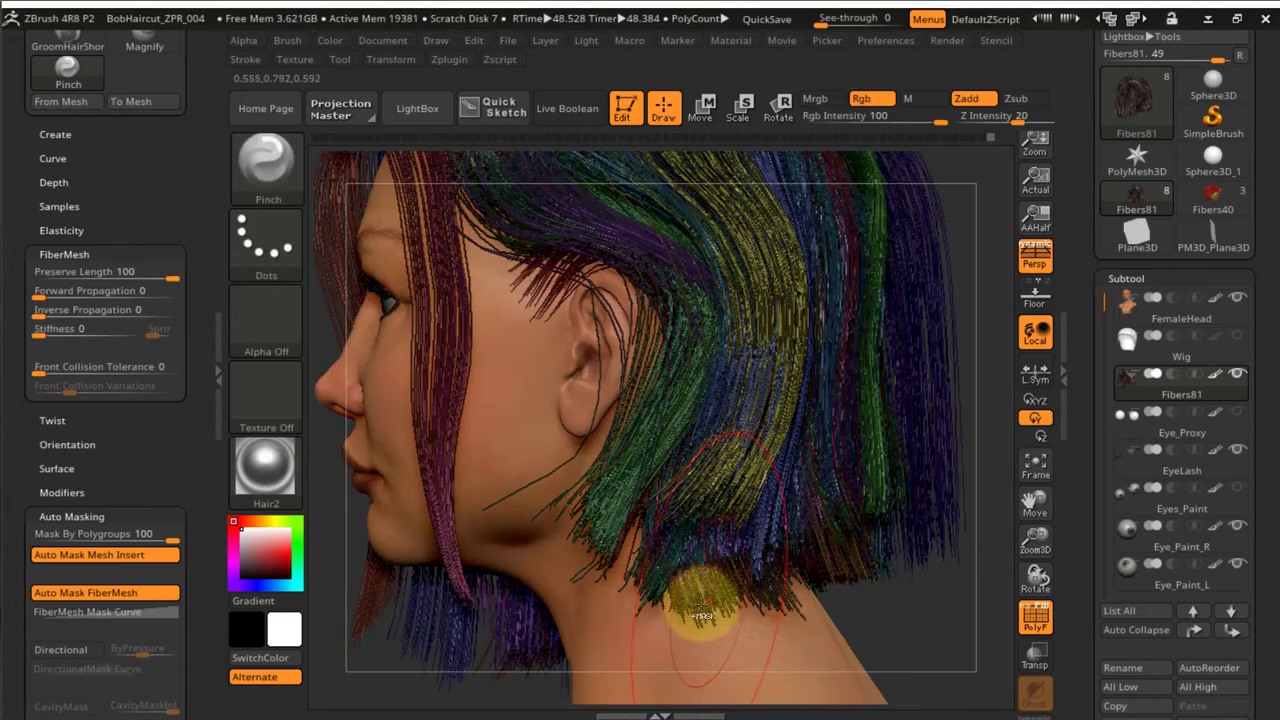
Isolate the dark red section behind the exposed ear and shape its ends with the Smooth and Move brushes
{"action": "left_click", "coordinate": [703, 614], "text": "ctrl+shift"}
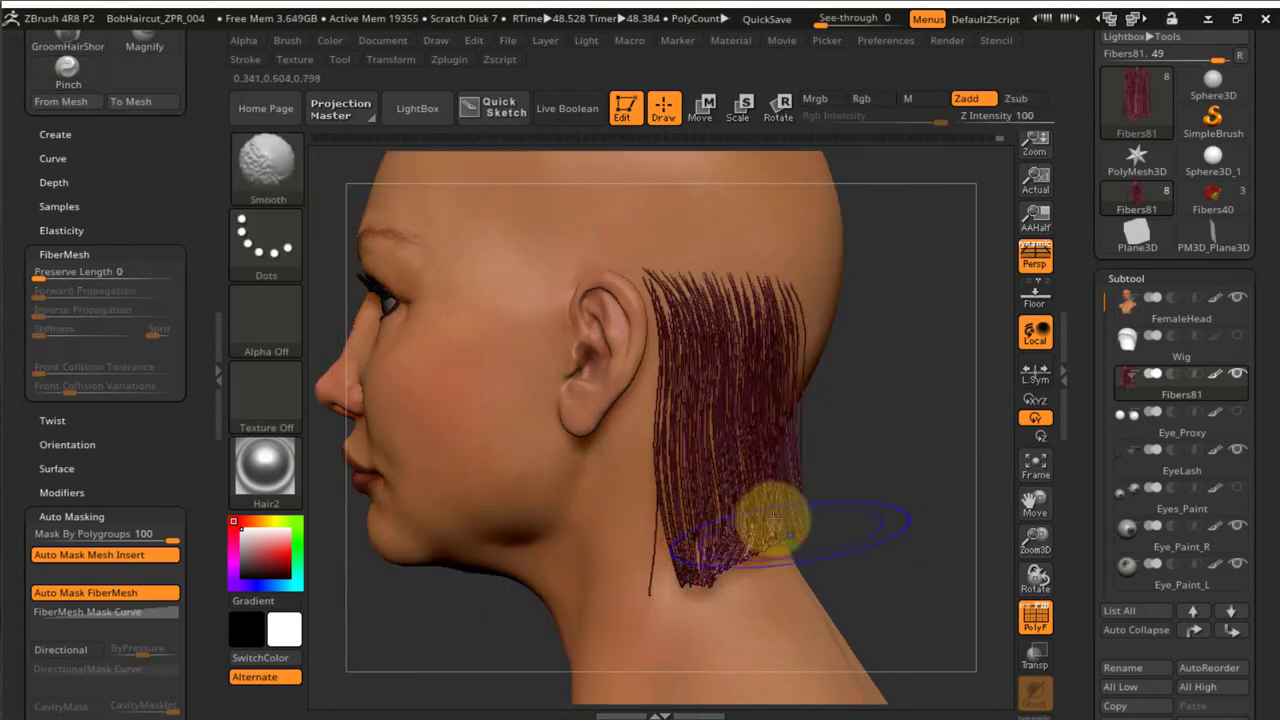
{"action": "right_click_drag", "start_coordinate": [773, 519], "coordinate": [723, 526]}
{"action": "key", "text": "b"}
{"action": "key", "text": "m"}
{"action": "key", "text": "v"}
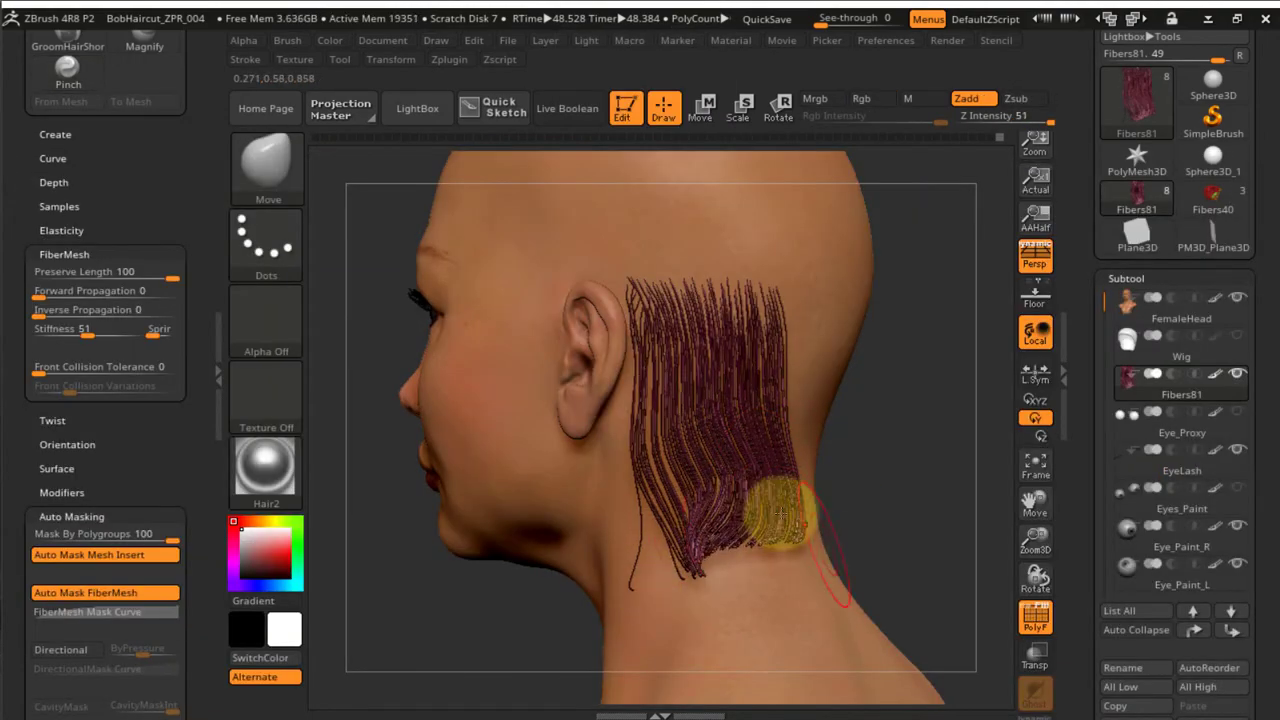
Isolate the blue section behind the ear and set the Smooth brush's Preserve Length to 100
{"action": "left_click", "coordinate": [714, 527], "text": "ctrl+shift"}
{"action": "left_click", "coordinate": [697, 478], "text": "ctrl+shift"}
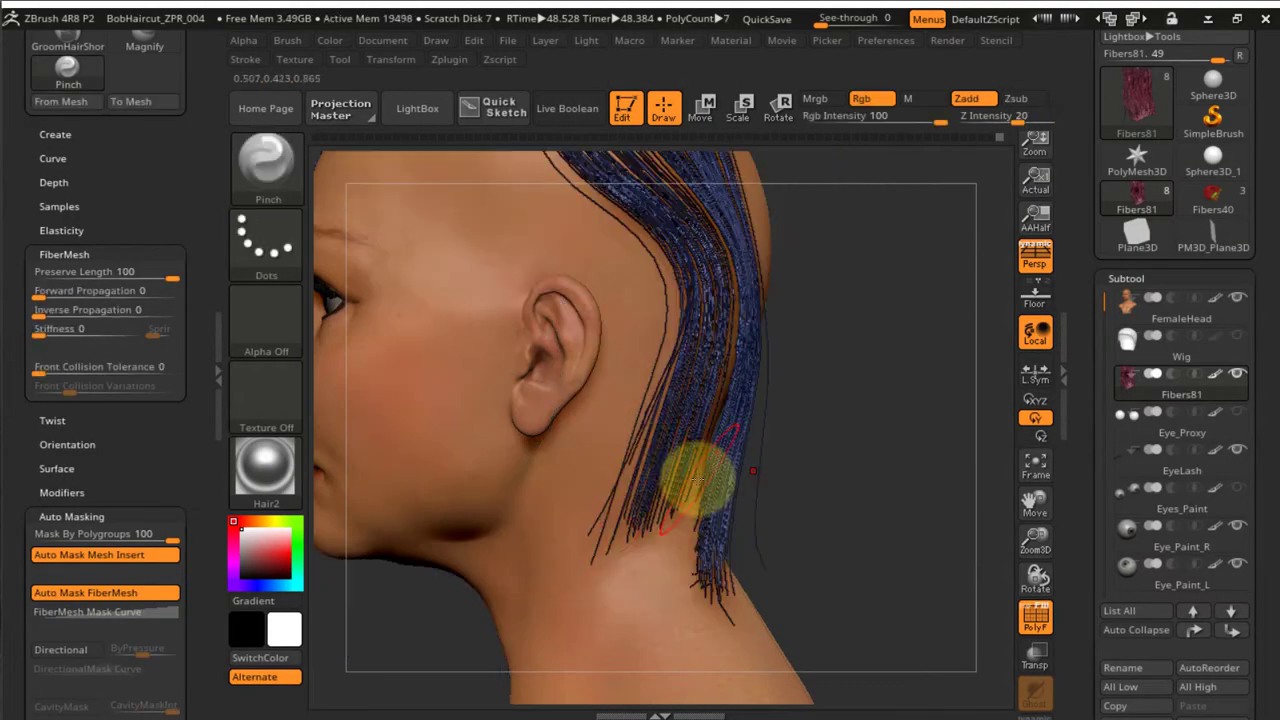
{"action": "left_click", "coordinate": [171, 280]}
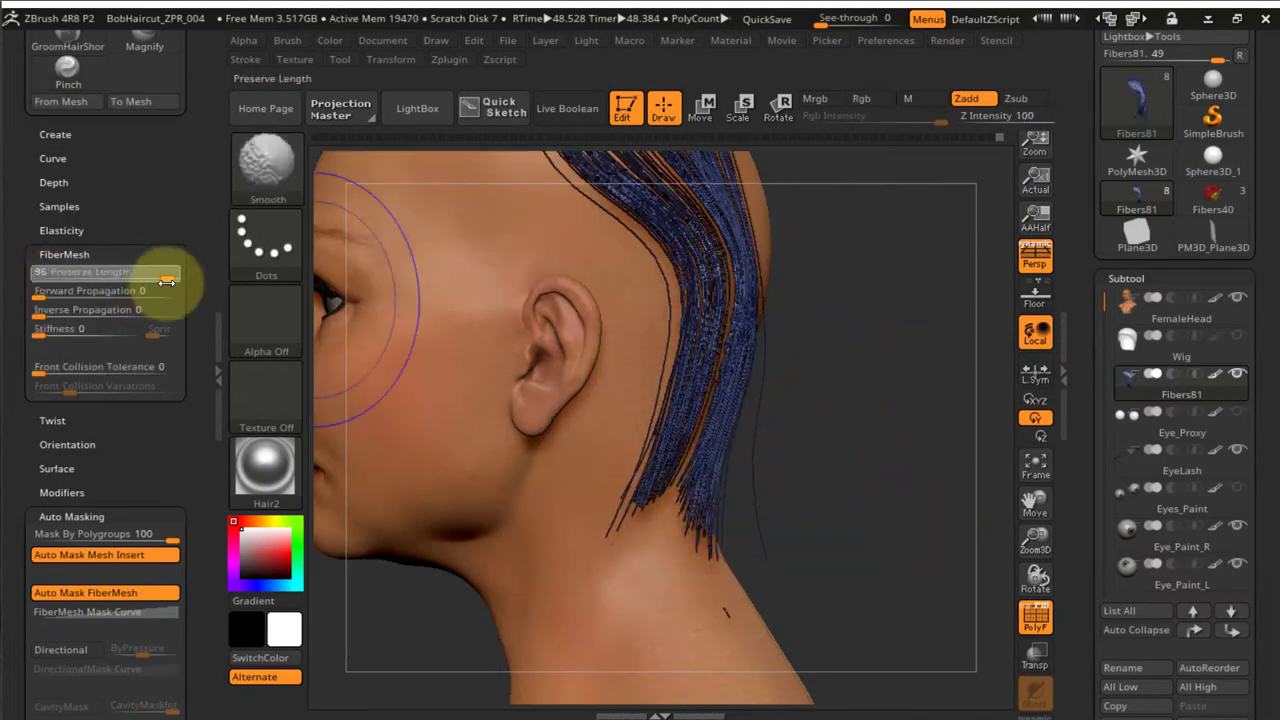
Isolate the next sections behind the ear one at a time and narrow their ends with Pinch and Smooth
{"action": "left_click", "coordinate": [906, 409], "text": "ctrl+shift"}
{"action": "right_click_drag", "start_coordinate": [880, 415], "coordinate": [691, 457]}
{"action": "left_click", "coordinate": [658, 503], "text": "ctrl+shift"}
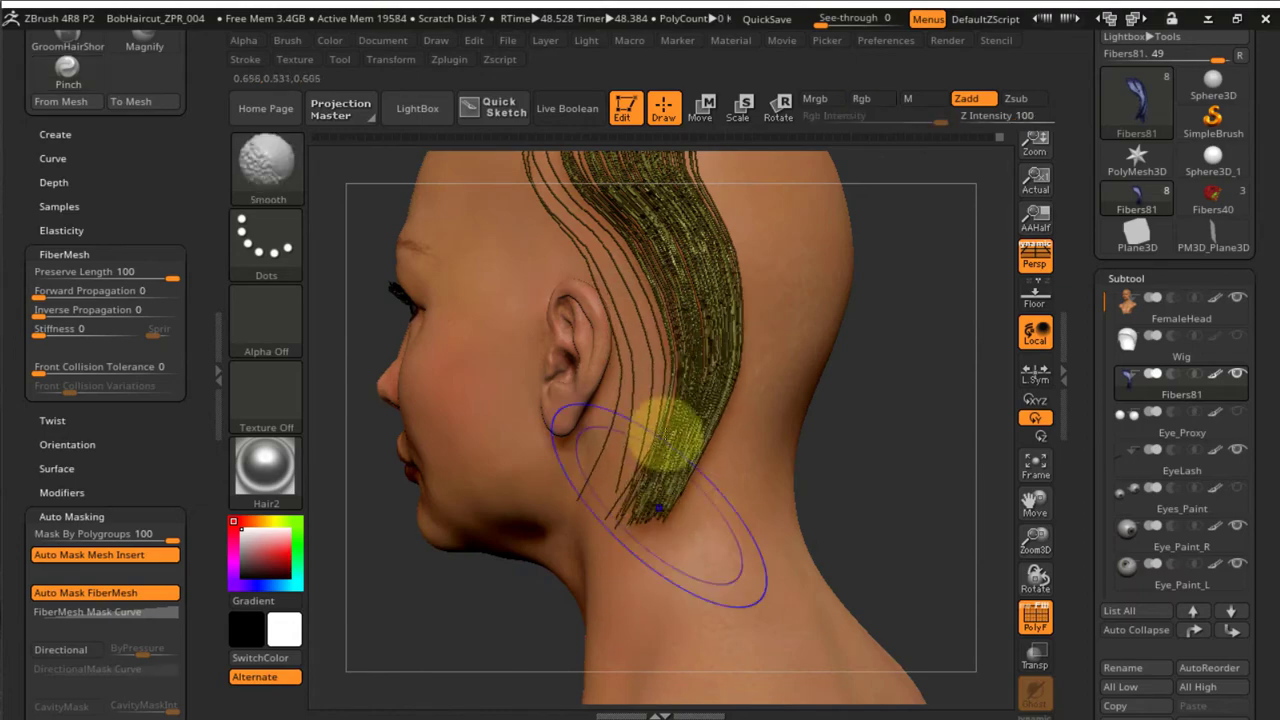
{"action": "left_click", "coordinate": [938, 449], "text": "ctrl+shift"}
{"action": "right_click_drag", "start_coordinate": [938, 449], "coordinate": [677, 594]}
{"action": "left_click", "coordinate": [677, 594], "text": "ctrl+shift"}
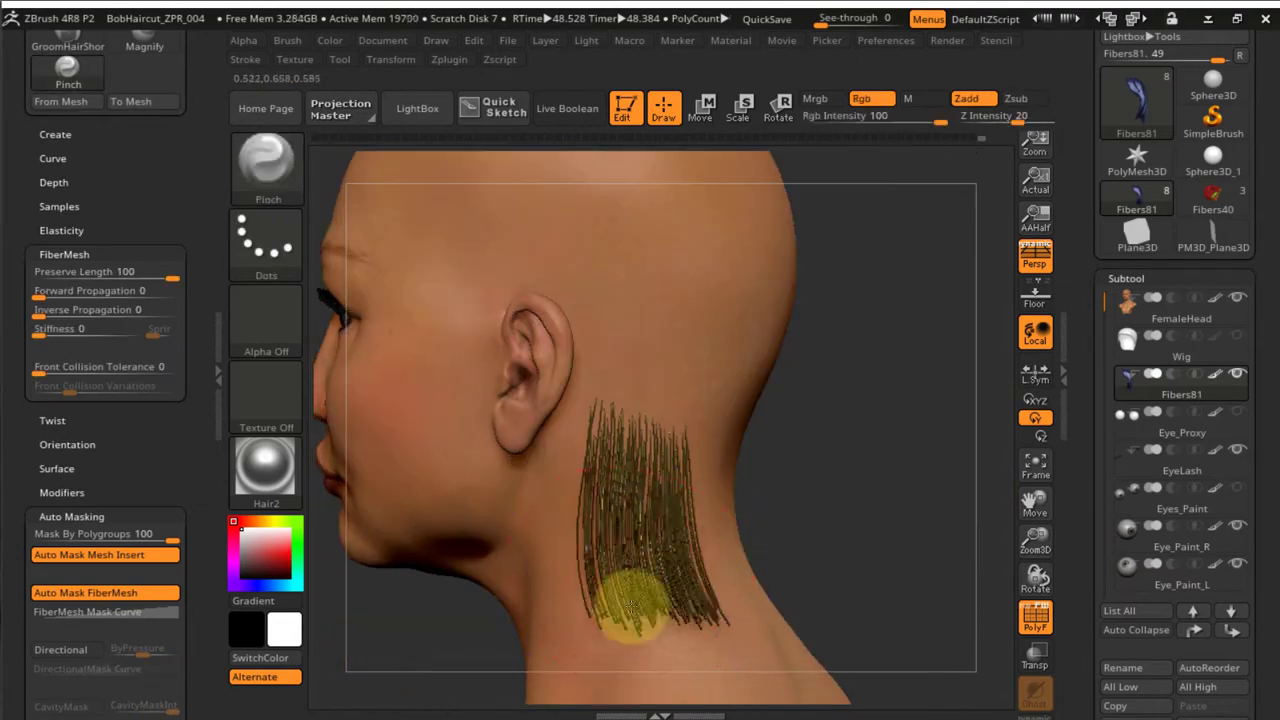
Isolate the short teal section at the nape, smooth its ends and choose the Pinch brush
{"action": "left_click", "coordinate": [863, 492], "text": "ctrl+shift"}
{"action": "left_click", "coordinate": [702, 540], "text": "ctrl+shift"}
{"action": "left_click_drag", "start_coordinate": [880, 540], "coordinate": [742, 572]}
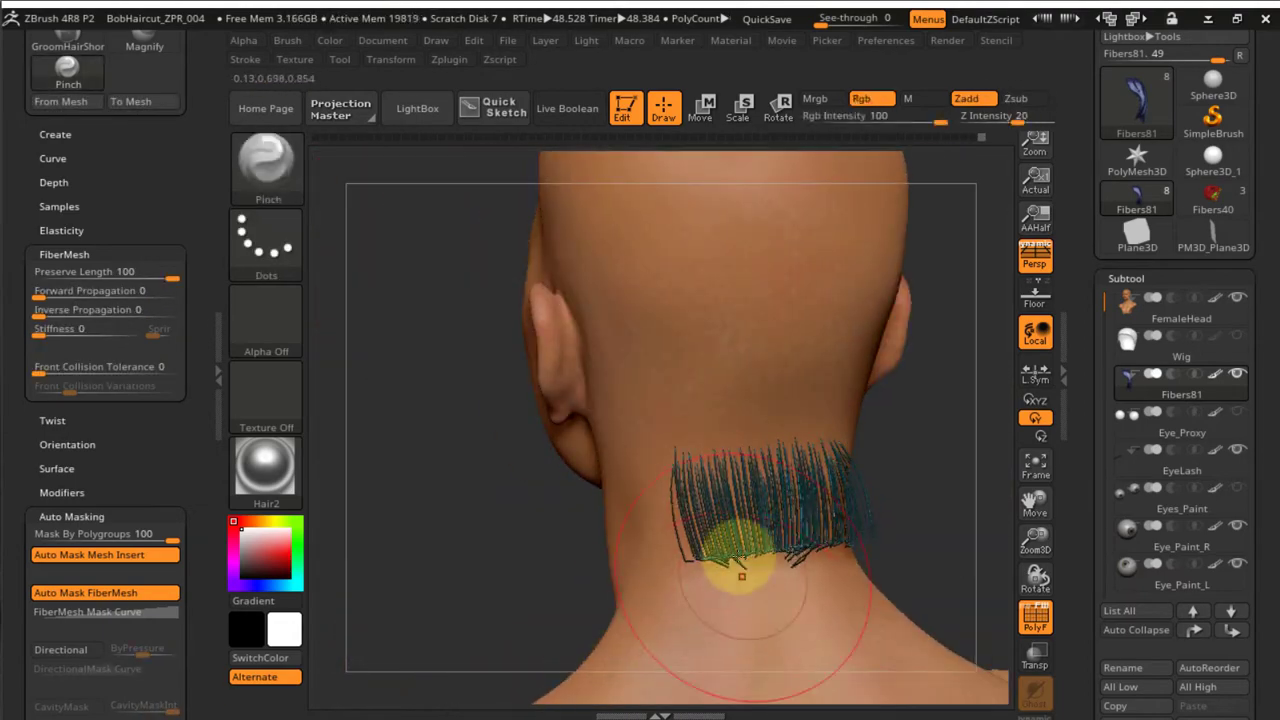
{"action": "left_click_drag", "start_coordinate": [767, 527], "coordinate": [810, 620], "text": "shift"}
{"action": "key", "text": "b"}
{"action": "key", "text": "p"}
{"action": "key", "text": "i"}
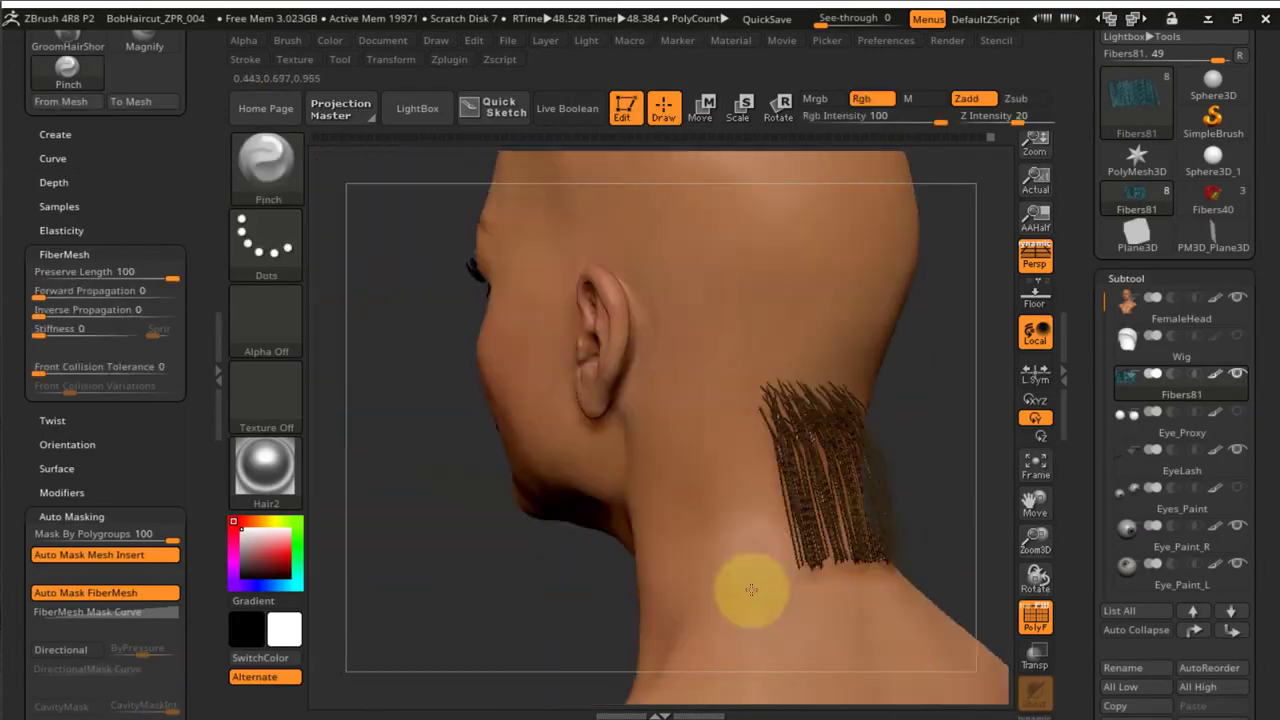
Pinch the ends of the brown nape section and the side hair sweeping back above the exposed ear
{"action": "left_click_drag", "start_coordinate": [748, 591], "coordinate": [871, 492]}
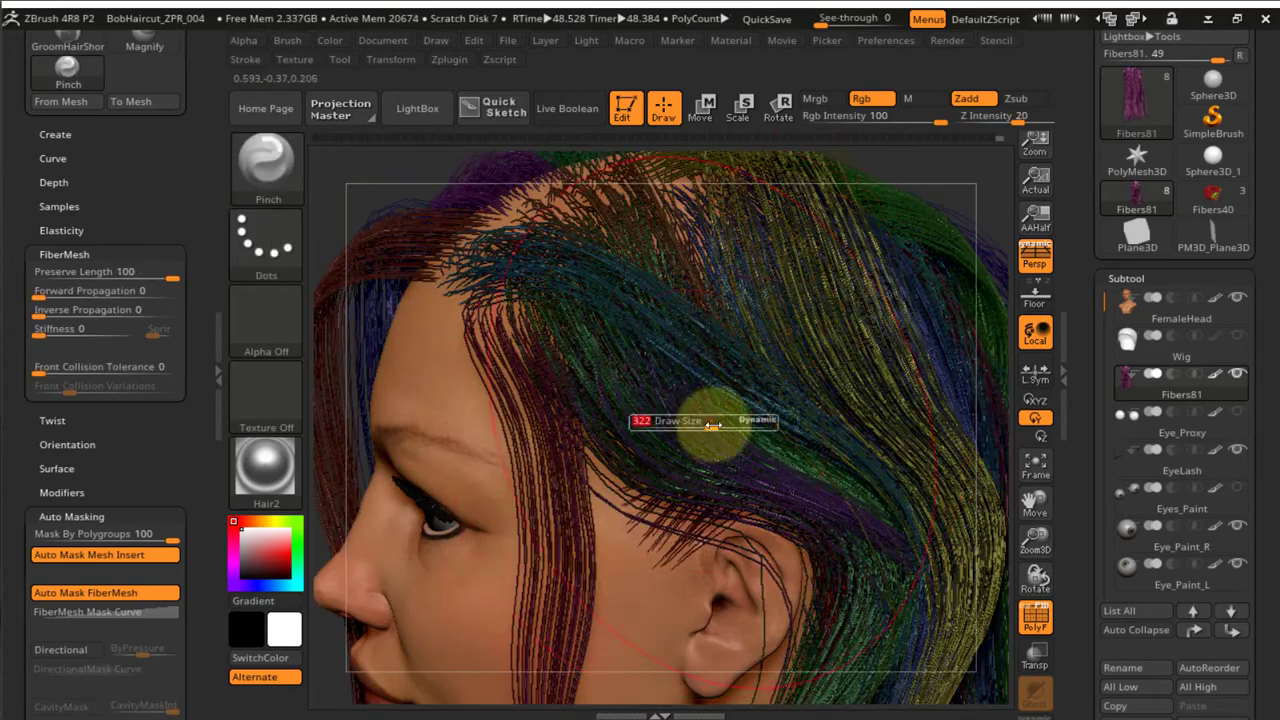
{"action": "mouse_move", "coordinate": [683, 356]}
{"action": "left_mouse_down"}
{"action": "mouse_move", "coordinate": [857, 334]}
{"action": "mouse_move", "coordinate": [829, 306]}
{"action": "mouse_move", "coordinate": [750, 388]}
{"action": "left_mouse_up"}
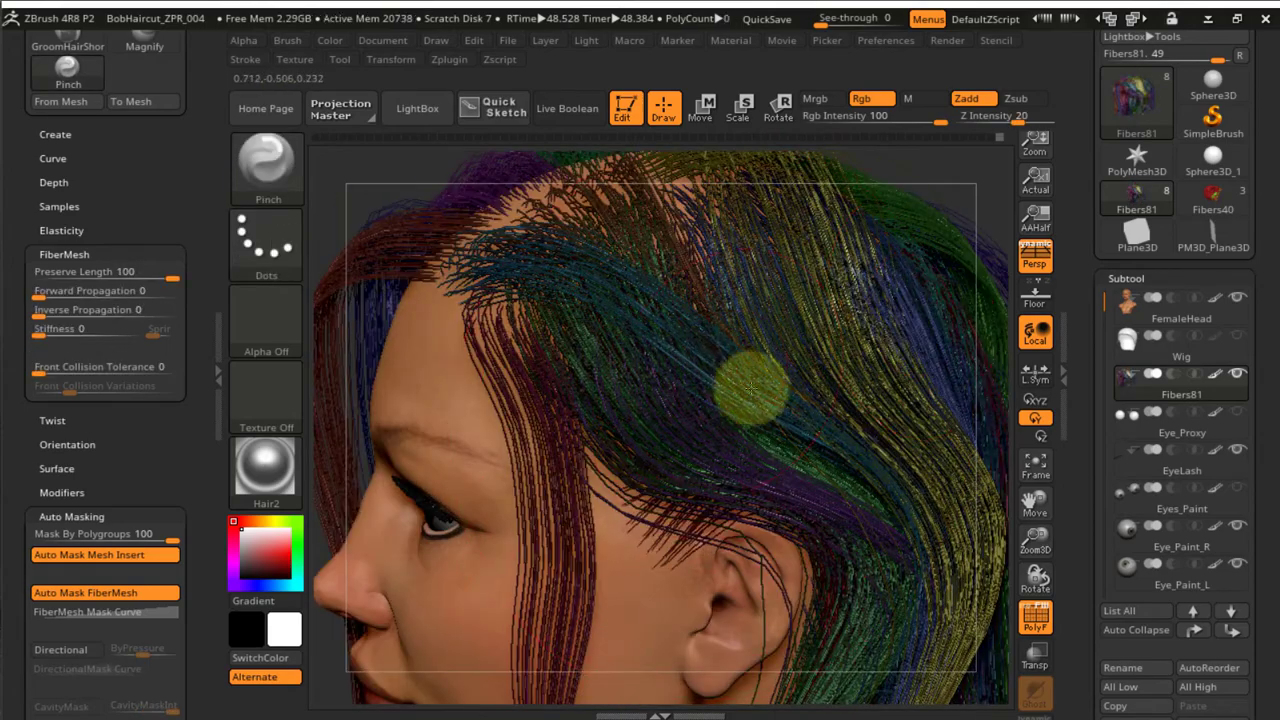
{"action": "right_click_drag", "start_coordinate": [783, 494], "coordinate": [580, 523], "text": "ctrl"}
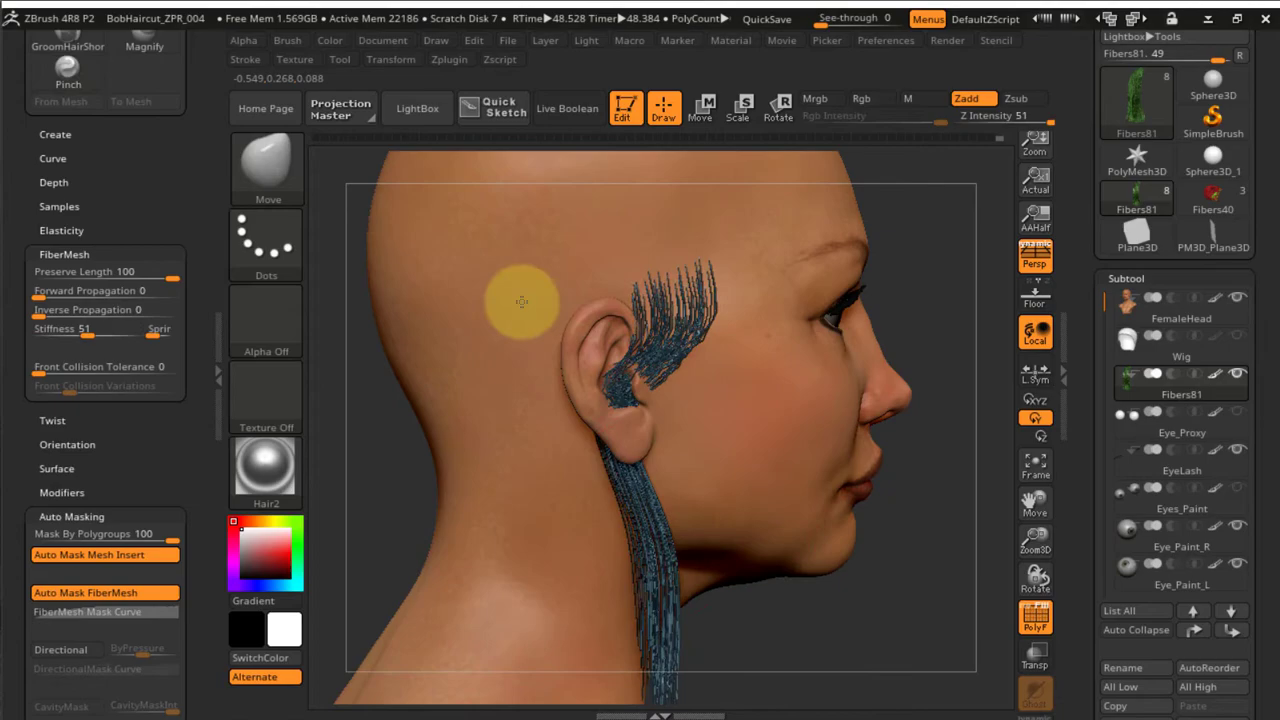
Reshape the isolated blue lock at the covered ear with the Move brush so it runs behind the ear
{"action": "left_click_drag", "start_coordinate": [522, 302], "coordinate": [528, 289]}
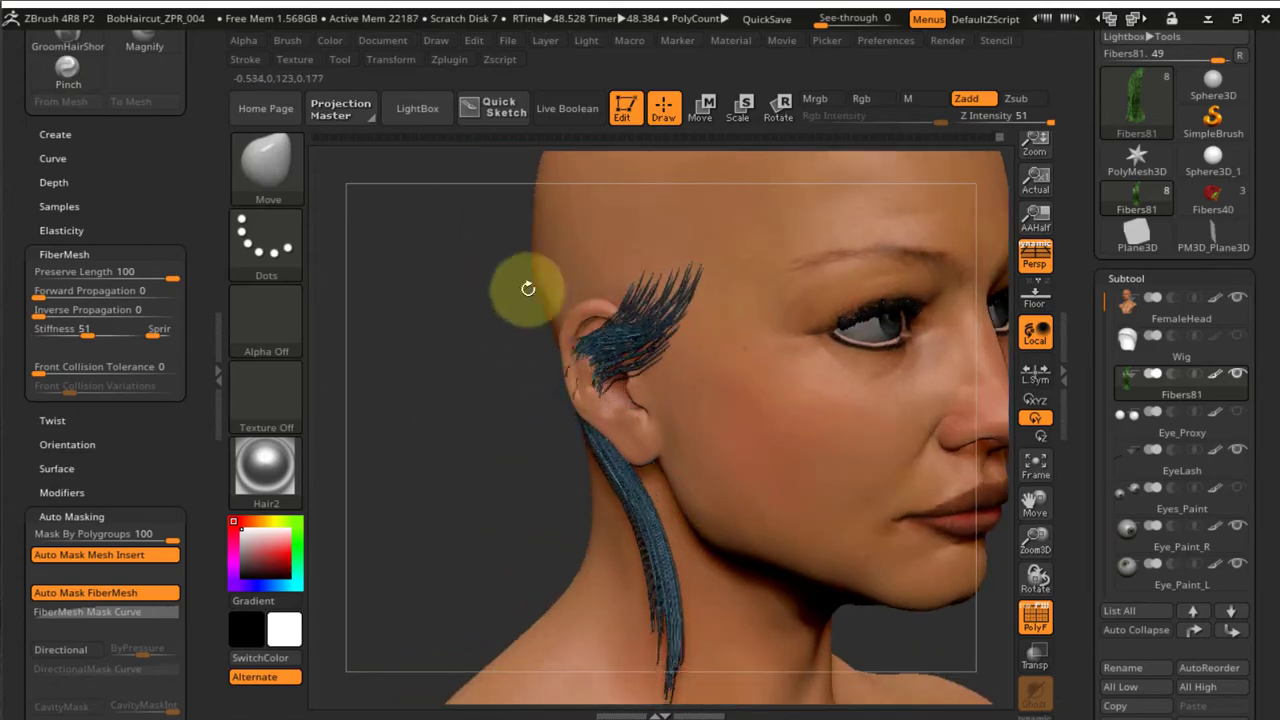
{"action": "left_click_drag", "start_coordinate": [554, 243], "coordinate": [548, 427]}
{"action": "left_click_drag", "start_coordinate": [543, 340], "coordinate": [635, 285]}
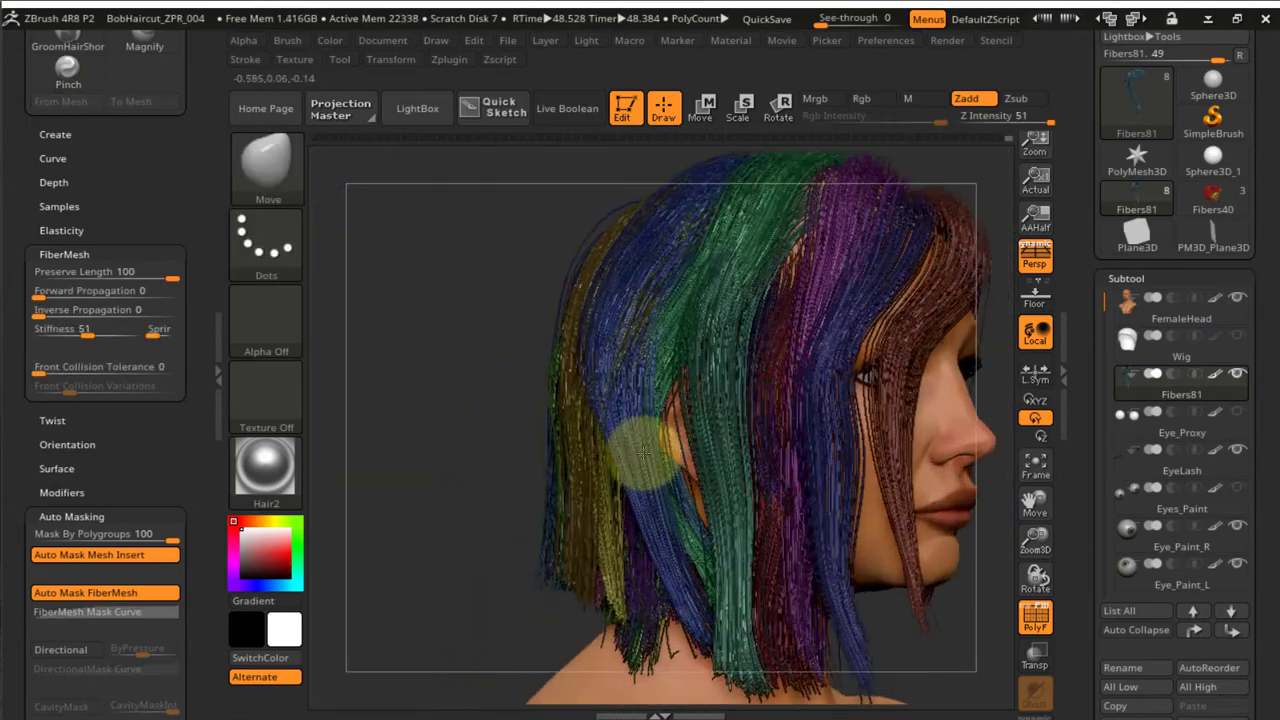
{"action": "right_click_drag", "start_coordinate": [643, 453], "coordinate": [686, 520]}
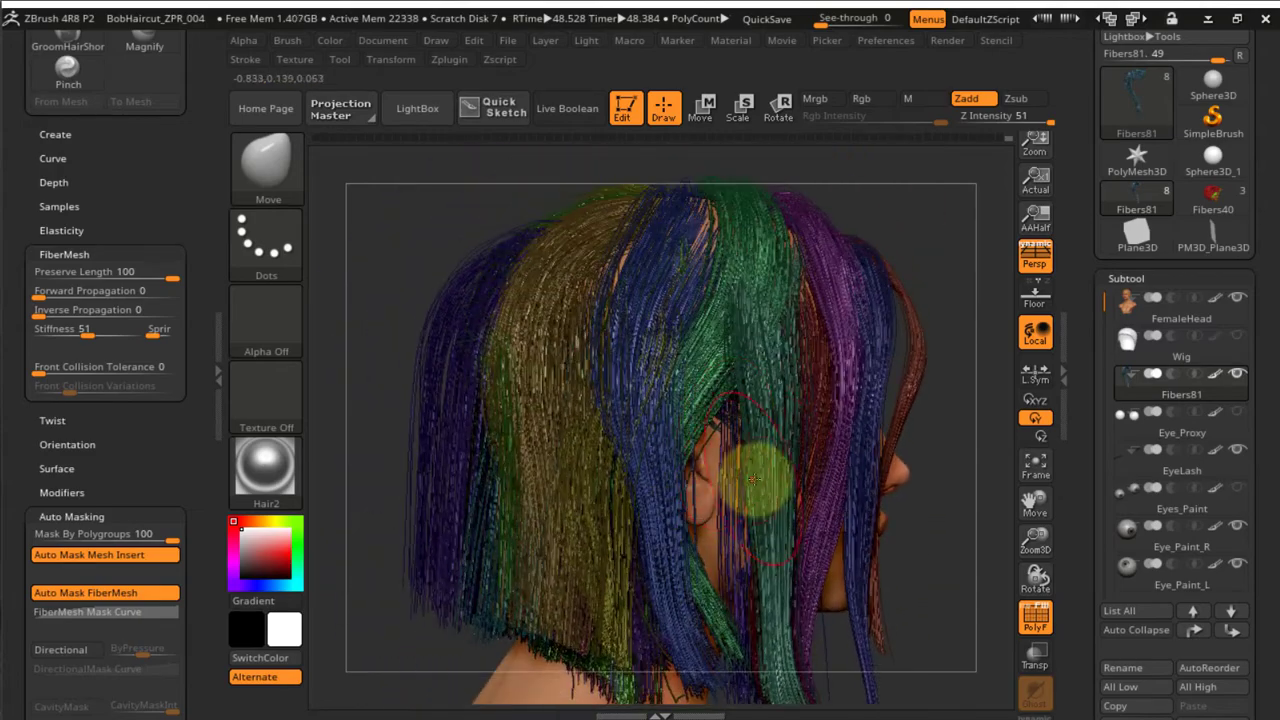
{"action": "mouse_move", "coordinate": [760, 480]}
{"action": "right_mouse_down", "text": "ctrl"}
{"action": "mouse_move", "coordinate": [694, 429]}
{"action": "mouse_move", "coordinate": [712, 438]}
{"action": "right_mouse_up", "text": "ctrl"}
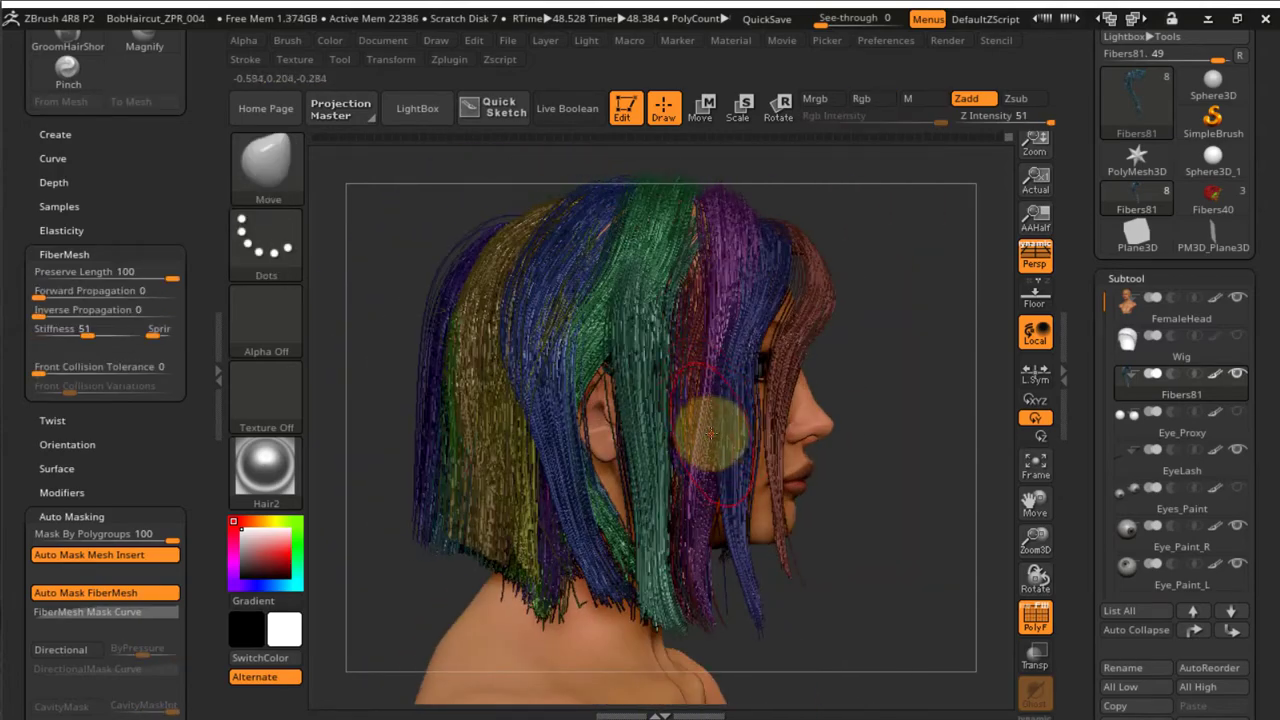
Pinch the isolated sections at the back of the head into tapered locks and smooth their ends
{"action": "key", "text": "d"}
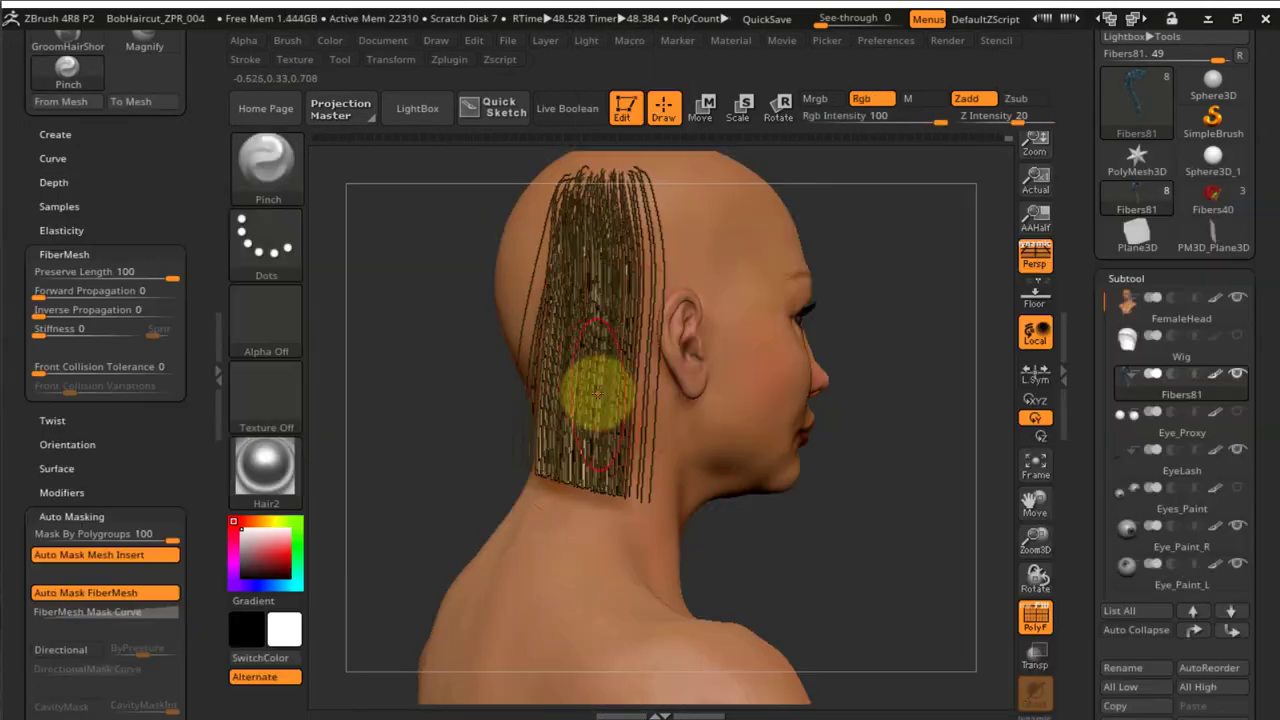
{"action": "key", "text": "w"}
{"action": "key", "text": "q"}
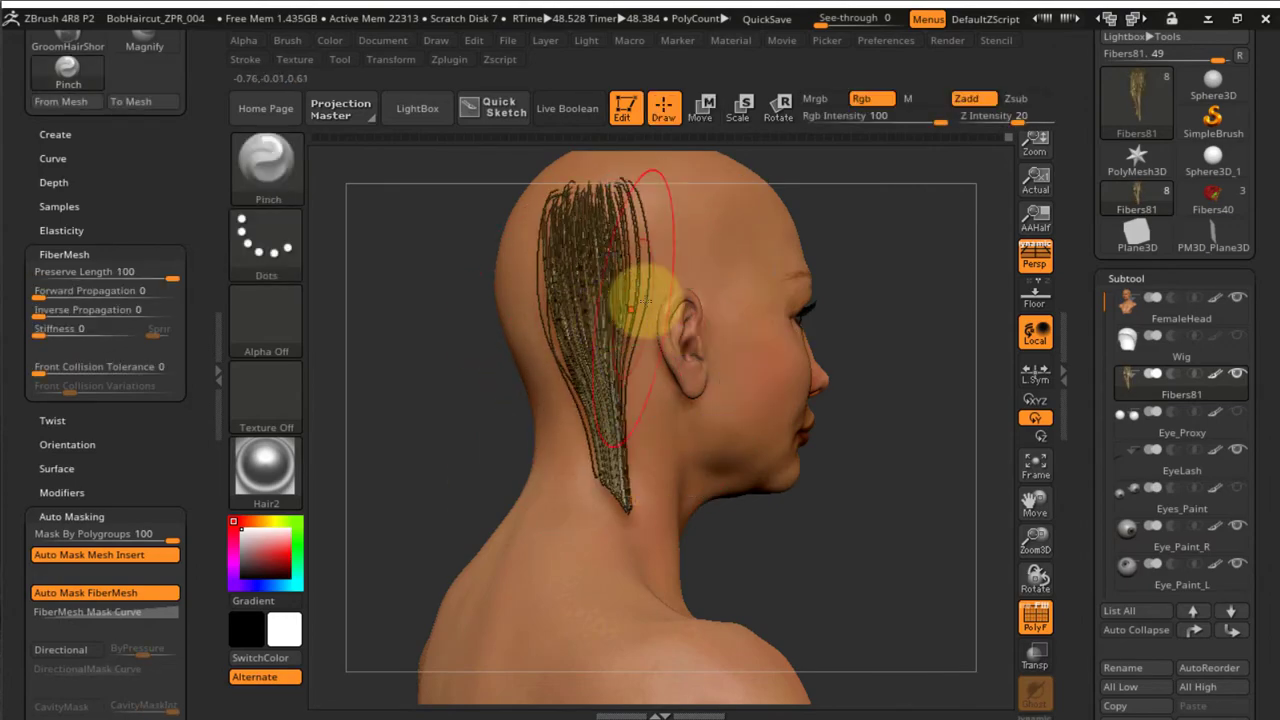
{"action": "left_click_drag", "start_coordinate": [646, 300], "coordinate": [591, 315]}
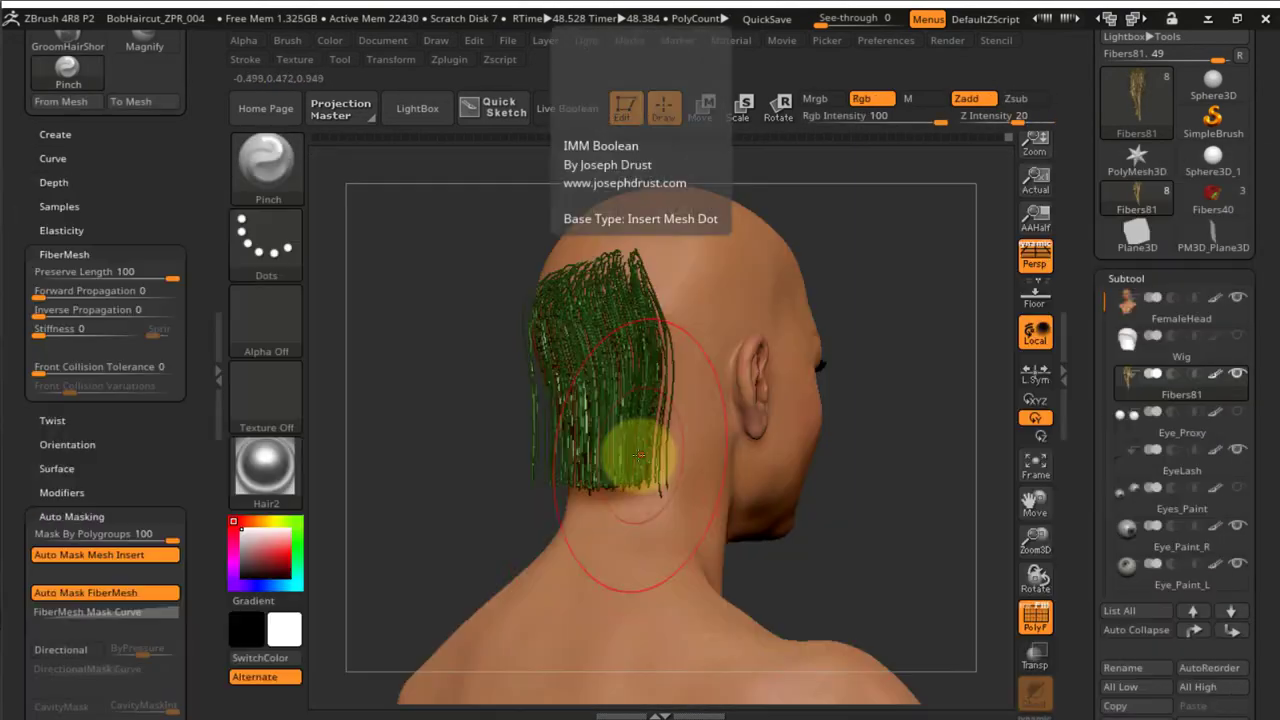
{"action": "left_click_drag", "start_coordinate": [638, 455], "coordinate": [604, 487], "text": "shift"}
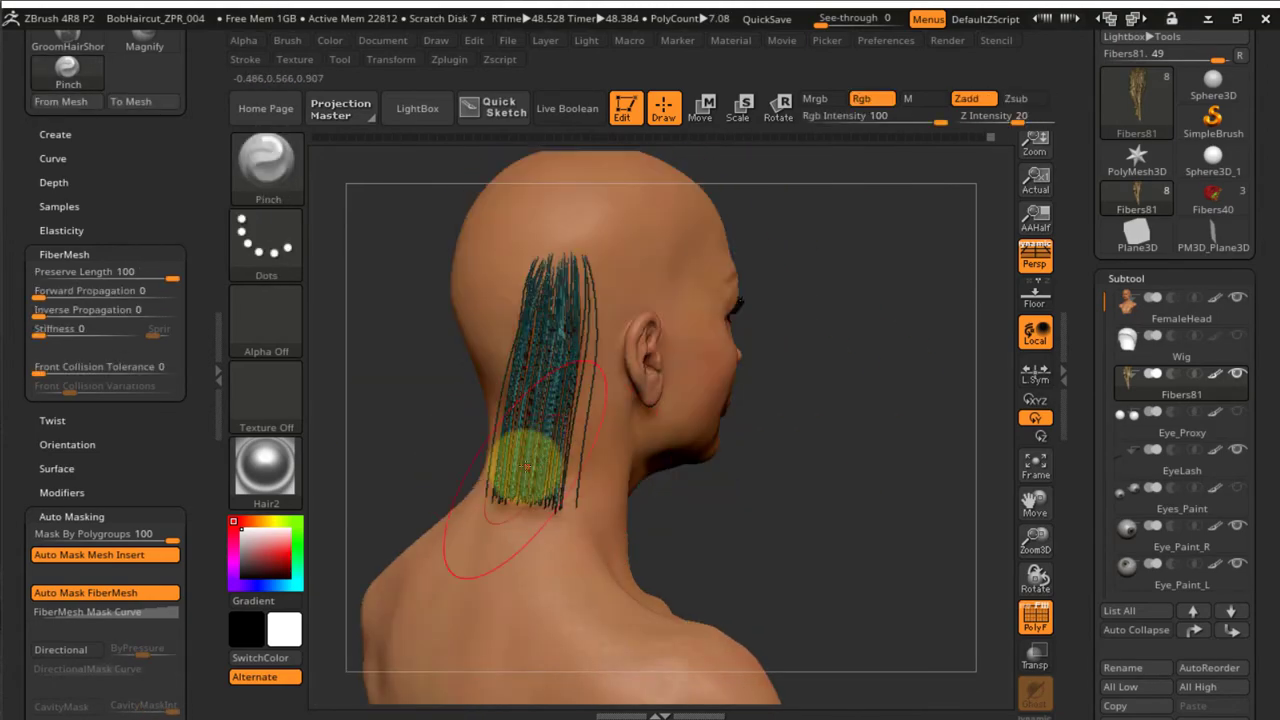
{"action": "key", "text": "shift"}
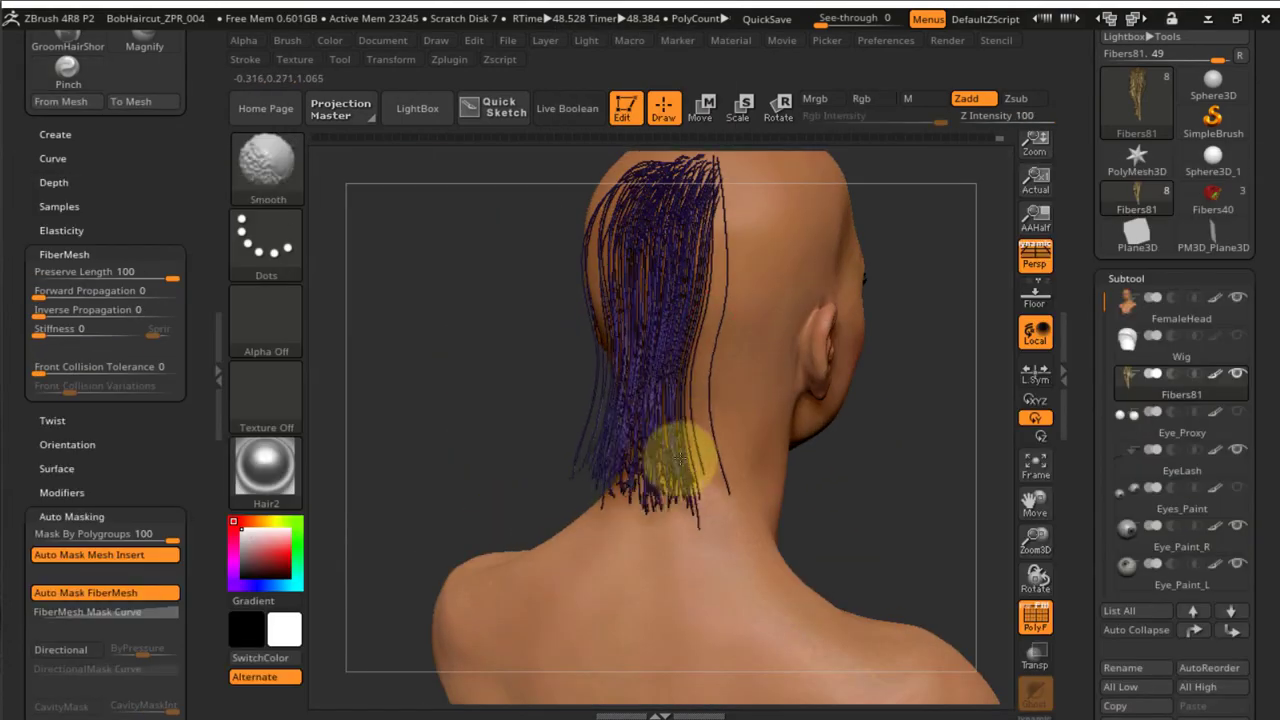
Choose the Move brush and set Mask By Polygroups to 0
{"action": "key", "text": "b"}
{"action": "key", "text": "m"}
{"action": "key", "text": "v"}
{"action": "key", "text": "s"}
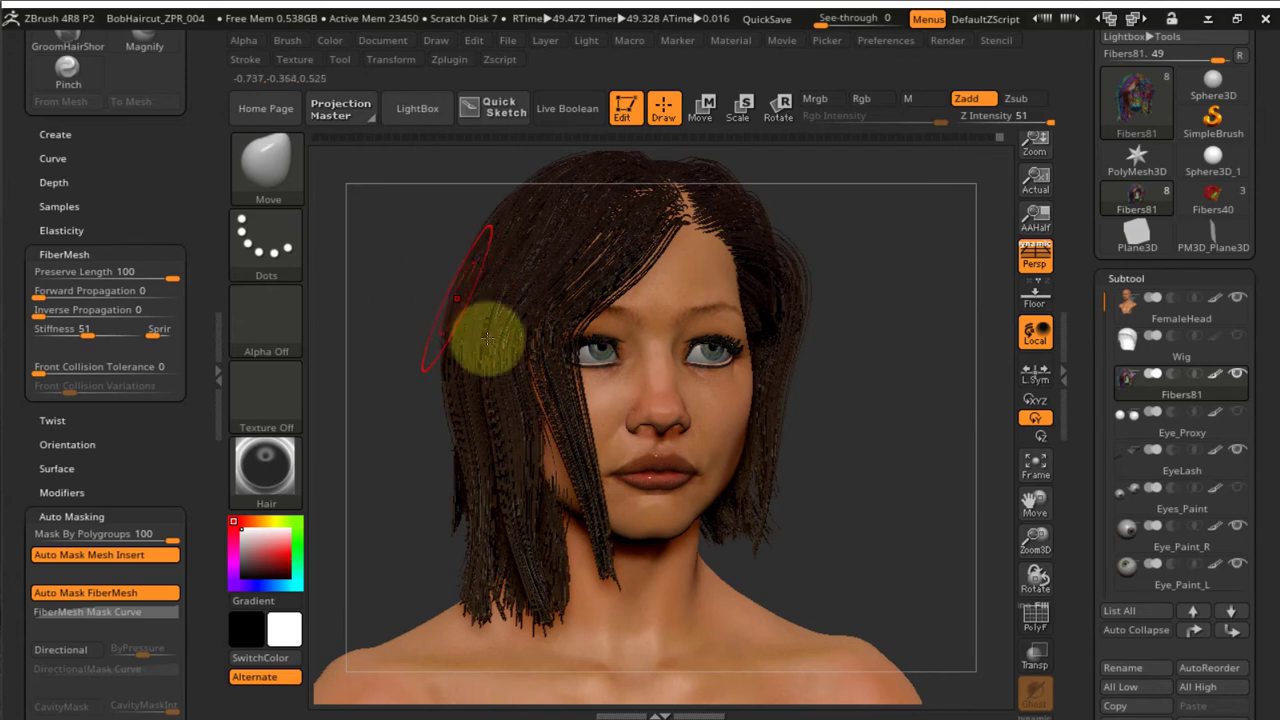
{"action": "left_click_drag", "start_coordinate": [170, 533], "coordinate": [36, 535]}
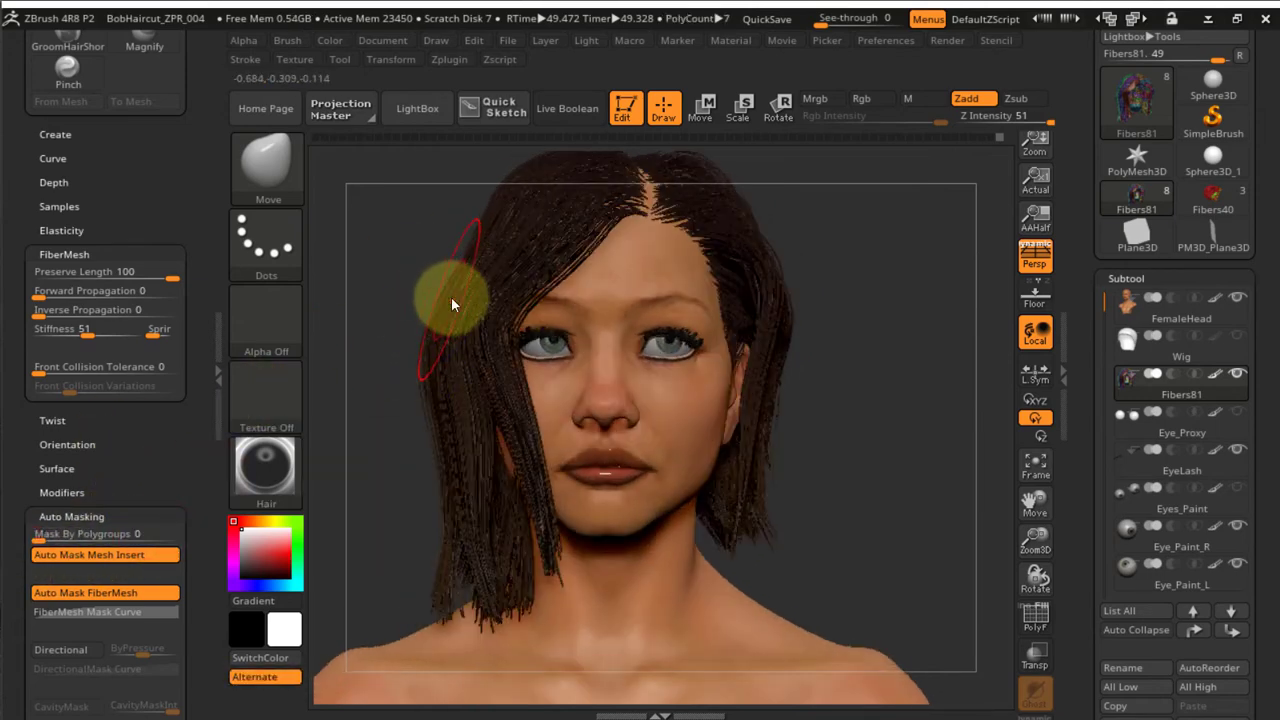
Adjust the bob's outer silhouette with the Move brush, lifting the side near the crown and pushing the back ends inward
{"action": "key", "text": "s"}
{"action": "mouse_move", "coordinate": [463, 301]}
{"action": "left_mouse_down"}
{"action": "mouse_move", "coordinate": [454, 268]}
{"action": "mouse_move", "coordinate": [486, 258]}
{"action": "left_mouse_up"}
{"action": "mouse_move", "coordinate": [573, 255]}
{"action": "right_mouse_down"}
{"action": "mouse_move", "coordinate": [669, 246]}
{"action": "mouse_move", "coordinate": [460, 289]}
{"action": "mouse_move", "coordinate": [507, 254]}
{"action": "right_mouse_up"}
{"action": "left_click_drag", "start_coordinate": [507, 254], "coordinate": [517, 229]}
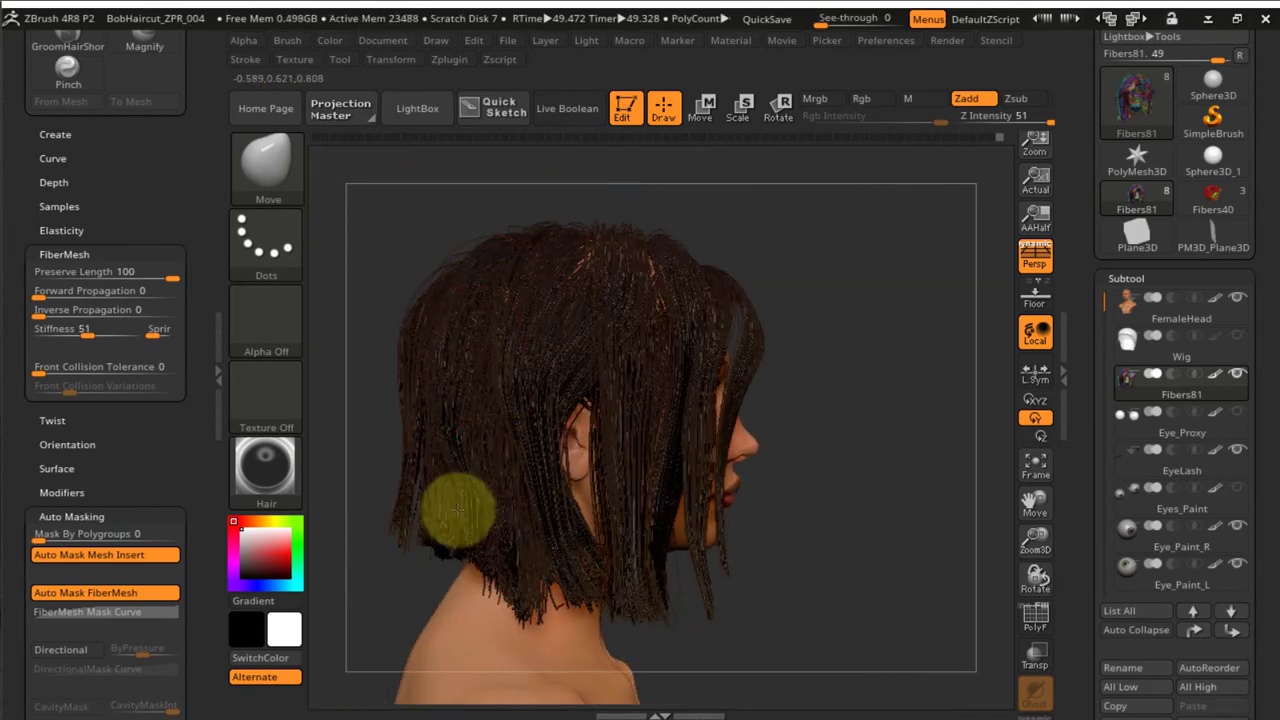
{"action": "mouse_move", "coordinate": [403, 507]}
{"action": "left_mouse_down"}
{"action": "mouse_move", "coordinate": [466, 489]}
{"action": "mouse_move", "coordinate": [458, 500]}
{"action": "left_mouse_up"}
{"action": "right_click_drag", "start_coordinate": [509, 500], "coordinate": [671, 466]}
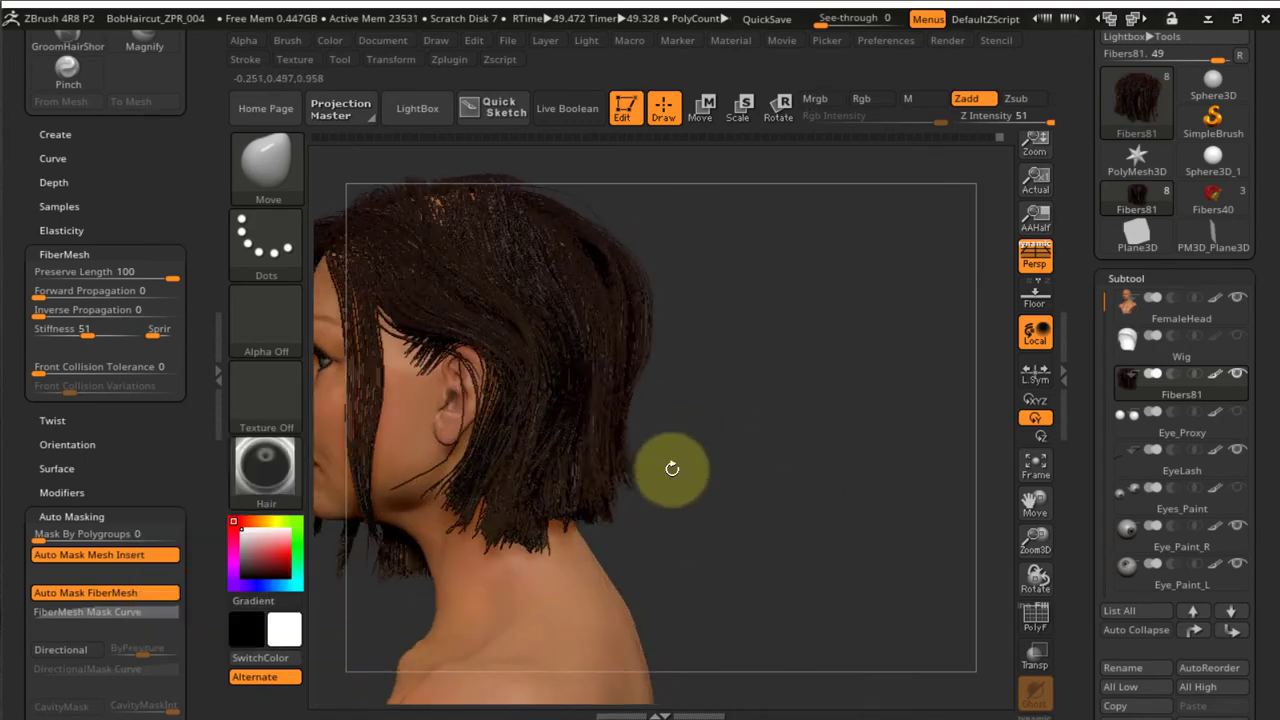
{"action": "left_click_drag", "start_coordinate": [660, 470], "coordinate": [612, 486]}
{"action": "mouse_move", "coordinate": [660, 447]}
{"action": "right_mouse_down"}
{"action": "mouse_move", "coordinate": [640, 478]}
{"action": "mouse_move", "coordinate": [514, 508]}
{"action": "mouse_move", "coordinate": [751, 486]}
{"action": "mouse_move", "coordinate": [615, 393]}
{"action": "mouse_move", "coordinate": [486, 346]}
{"action": "mouse_move", "coordinate": [609, 400]}
{"action": "mouse_move", "coordinate": [541, 333]}
{"action": "mouse_move", "coordinate": [558, 366]}
{"action": "right_mouse_up"}
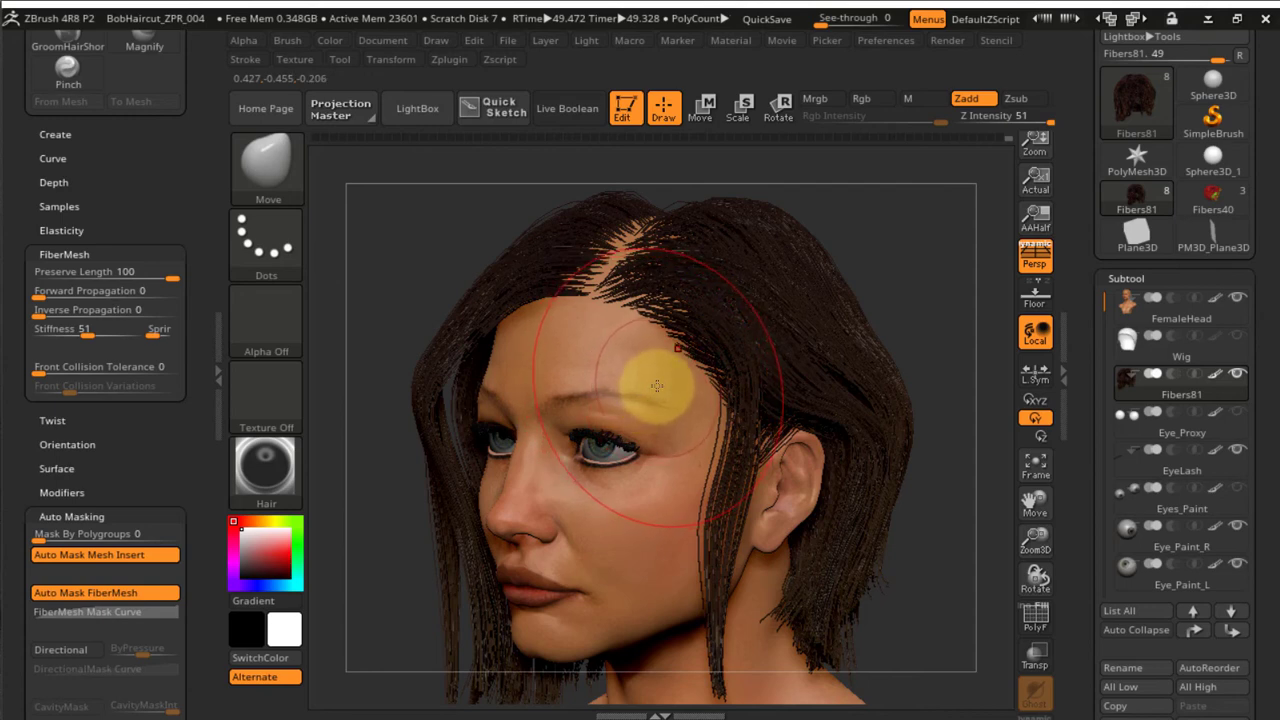
Choose the GroomColorTip brush for colouring the hair ends
{"action": "key", "text": "b"}
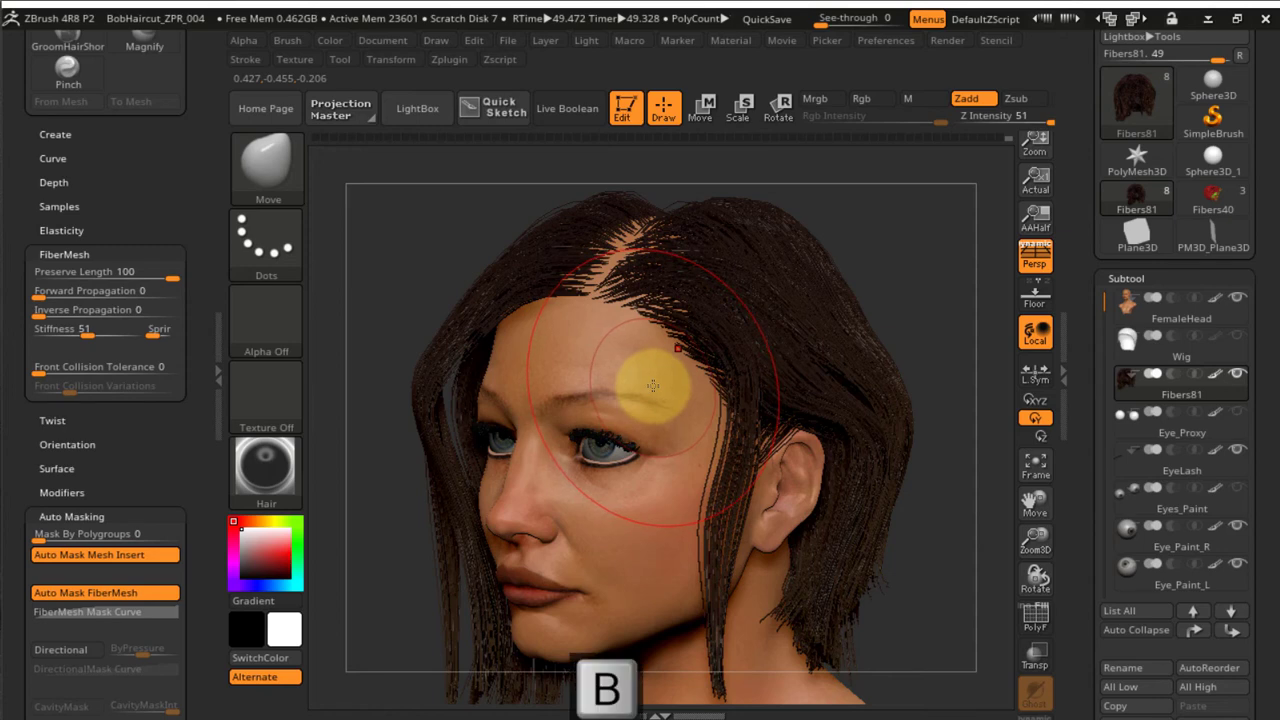
{"action": "key", "text": "g"}
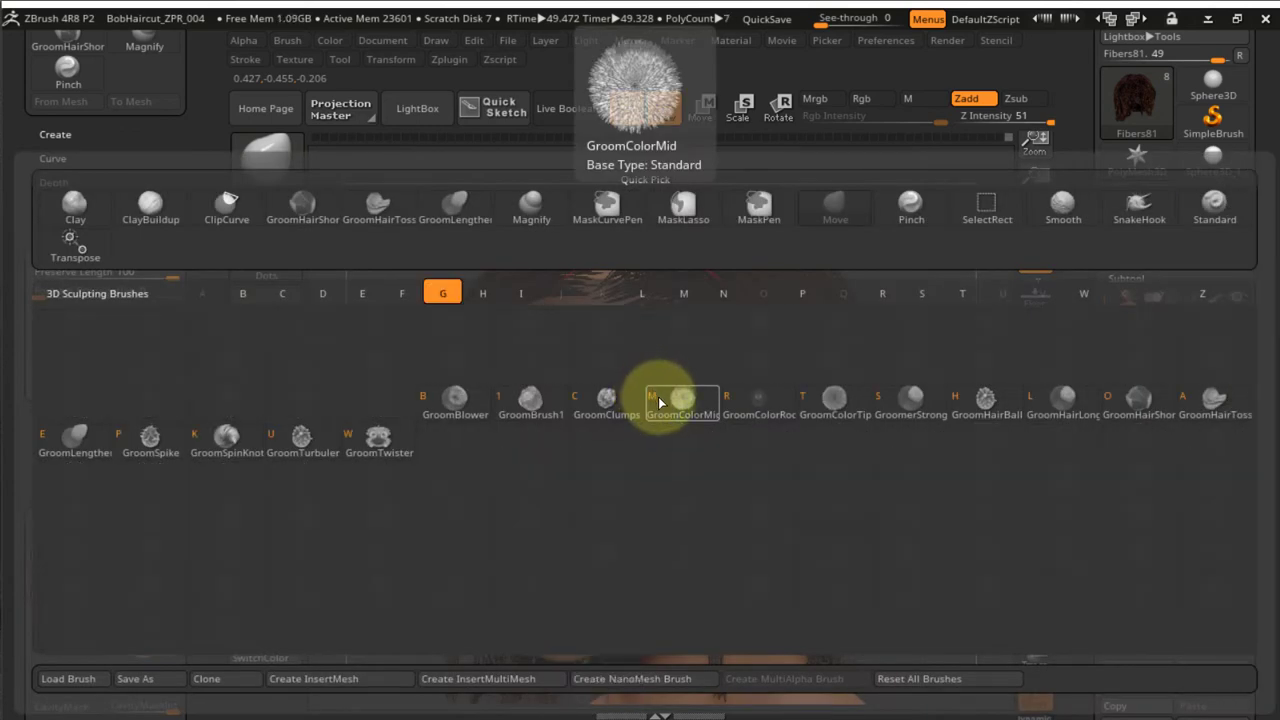
{"action": "key", "text": "t"}
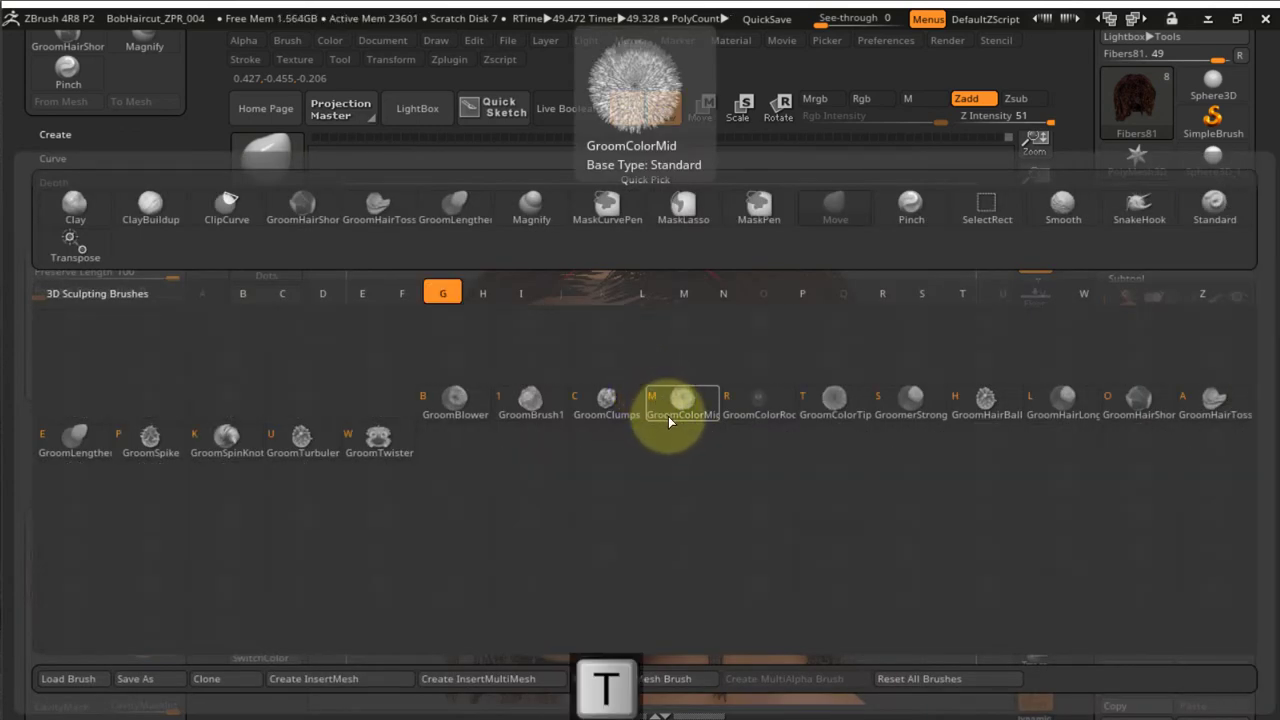
{"action": "left_click", "coordinate": [838, 397]}
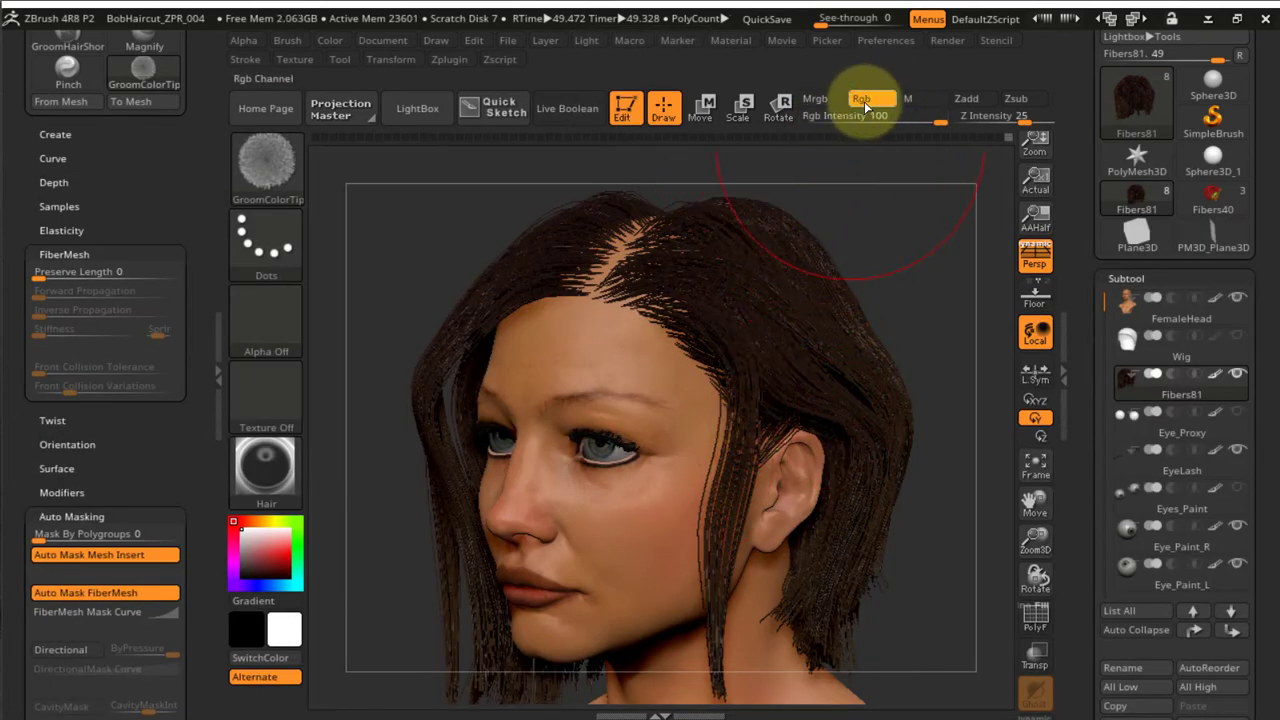
Pick a muted reddish brown as the painting colour
{"action": "left_click", "coordinate": [273, 557]}
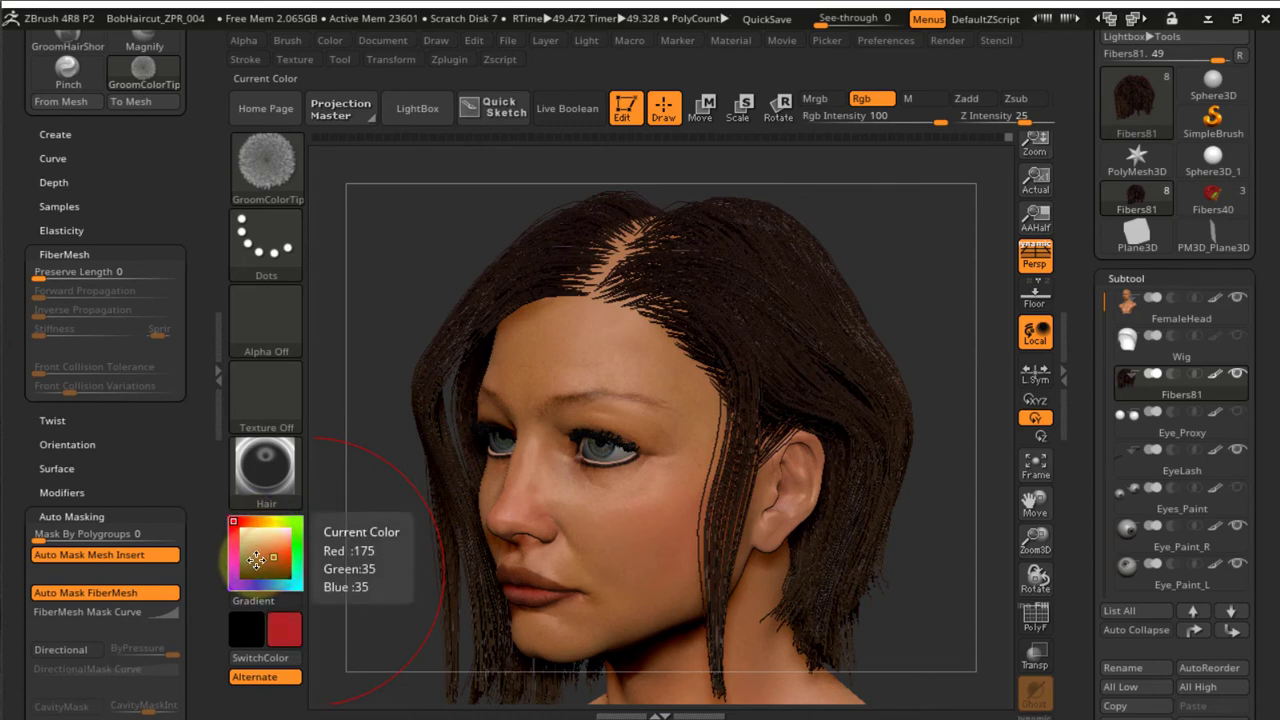
{"action": "left_click", "coordinate": [257, 563]}
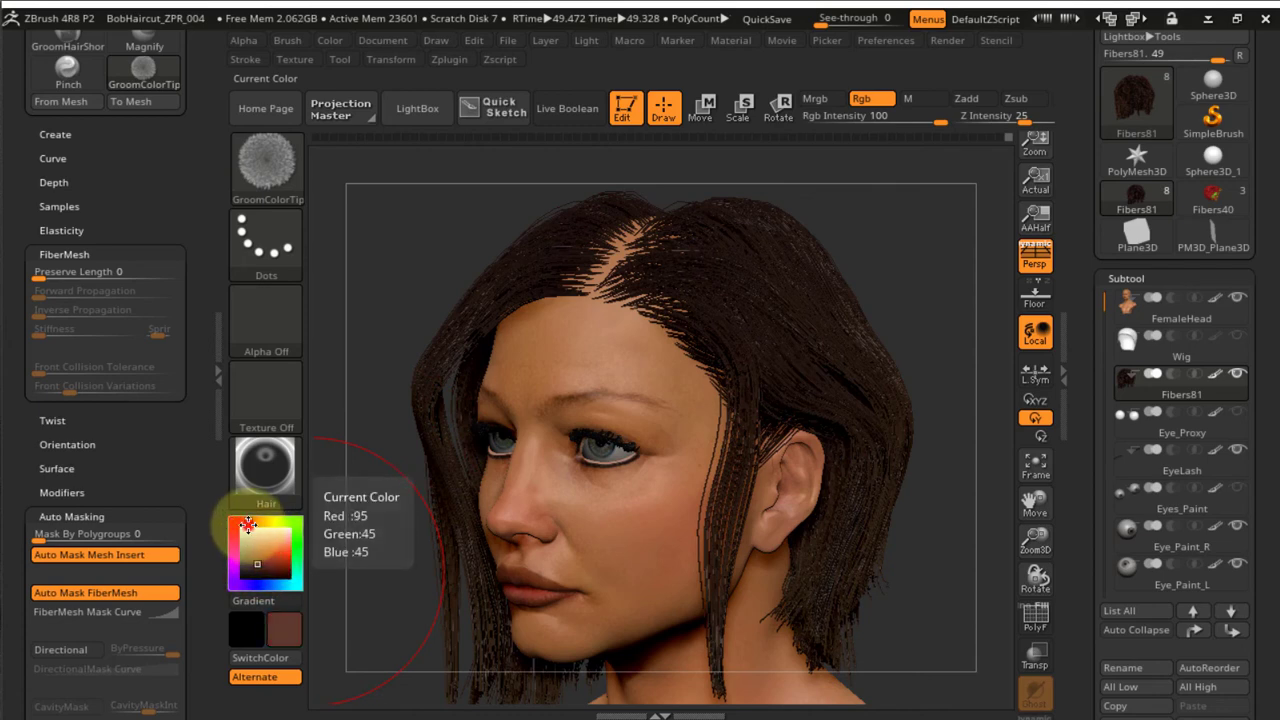
{"action": "left_click", "coordinate": [248, 522]}
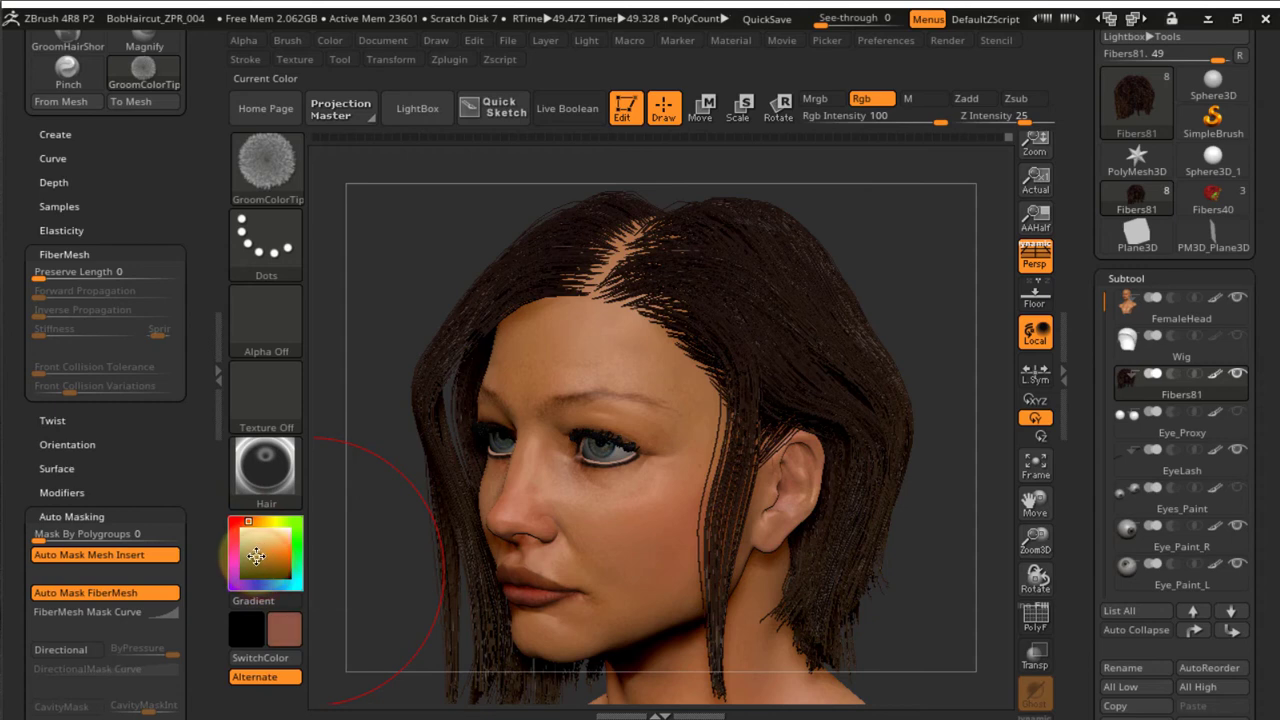
Paint reddish-brown highlights onto the fiber tips of the front lock, the hair behind the ear and the side sections
{"action": "right_click_drag", "start_coordinate": [721, 392], "coordinate": [682, 356], "text": "ctrl"}
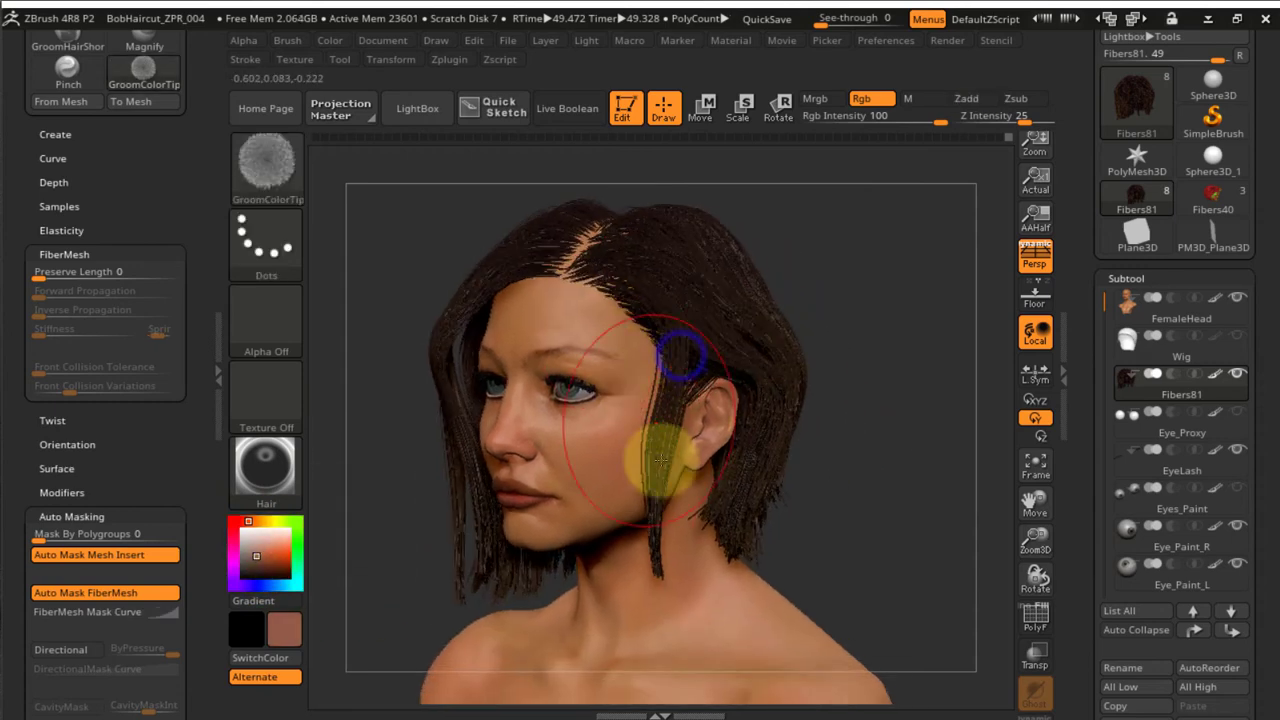
{"action": "left_click_drag", "start_coordinate": [657, 449], "coordinate": [661, 535]}
{"action": "mouse_move", "coordinate": [655, 457]}
{"action": "left_mouse_down"}
{"action": "mouse_move", "coordinate": [663, 571]}
{"action": "mouse_move", "coordinate": [654, 443]}
{"action": "left_mouse_up"}
{"action": "left_click_drag", "start_coordinate": [760, 456], "coordinate": [757, 480]}
{"action": "right_click_drag", "start_coordinate": [783, 463], "coordinate": [751, 463]}
{"action": "left_click_drag", "start_coordinate": [776, 418], "coordinate": [763, 428]}
{"action": "right_click_drag", "start_coordinate": [621, 395], "coordinate": [590, 392]}
{"action": "left_click", "coordinate": [597, 351]}
{"action": "left_click_drag", "start_coordinate": [617, 360], "coordinate": [629, 413]}
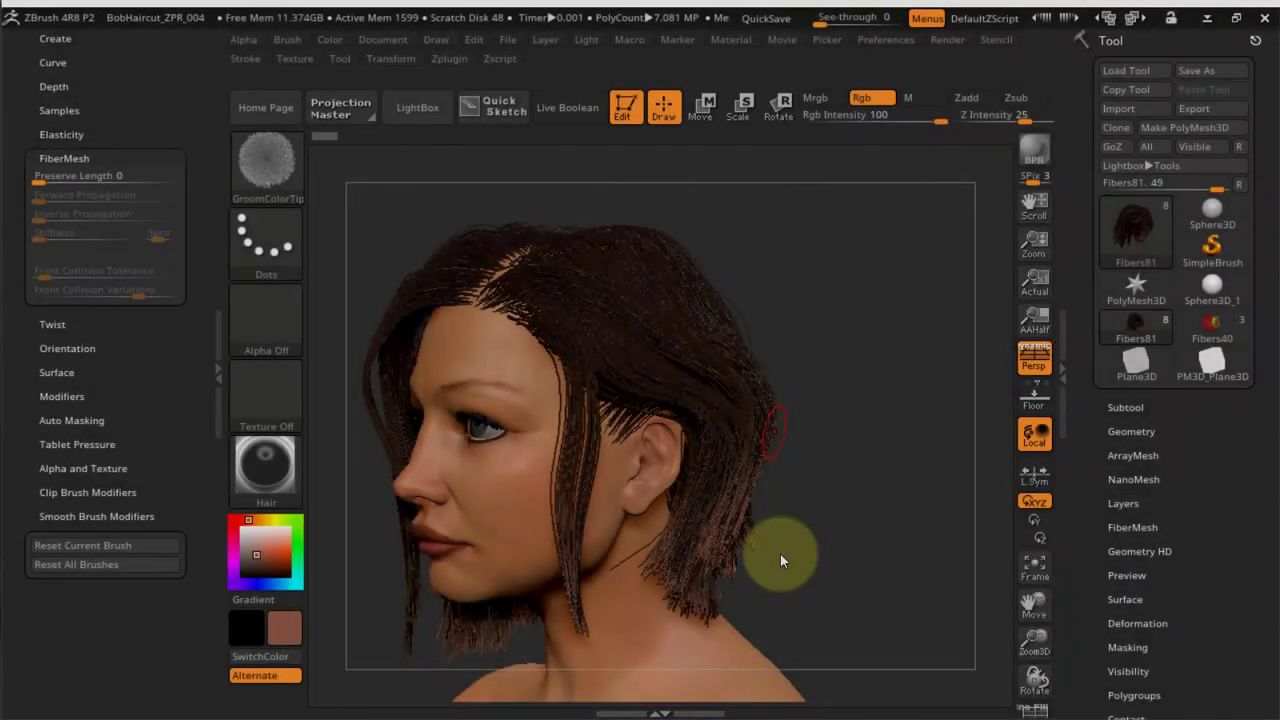
Resize the GroomColorTip brush and paint reddish-brown highlights onto the fiber tips across the back of the bob
{"action": "key", "text": "space"}
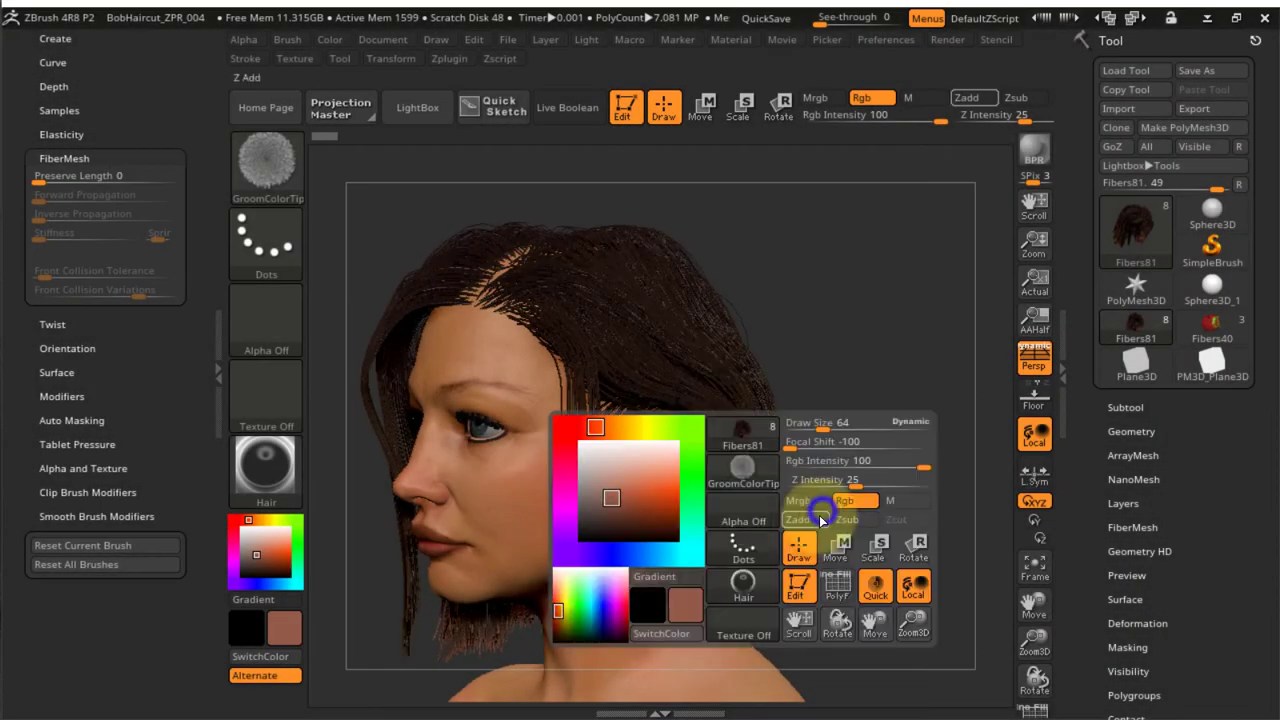
{"action": "right_click_drag", "start_coordinate": [794, 449], "coordinate": [749, 486]}
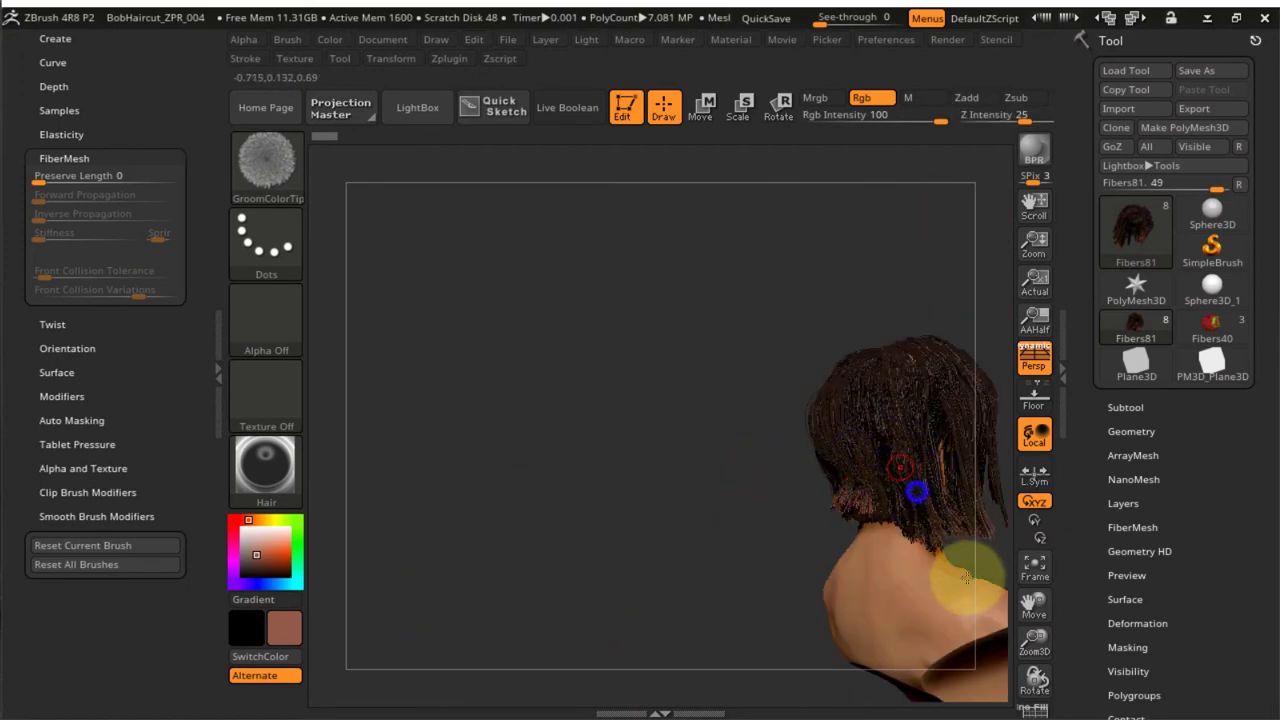
{"action": "right_click_drag", "start_coordinate": [965, 577], "coordinate": [750, 500]}
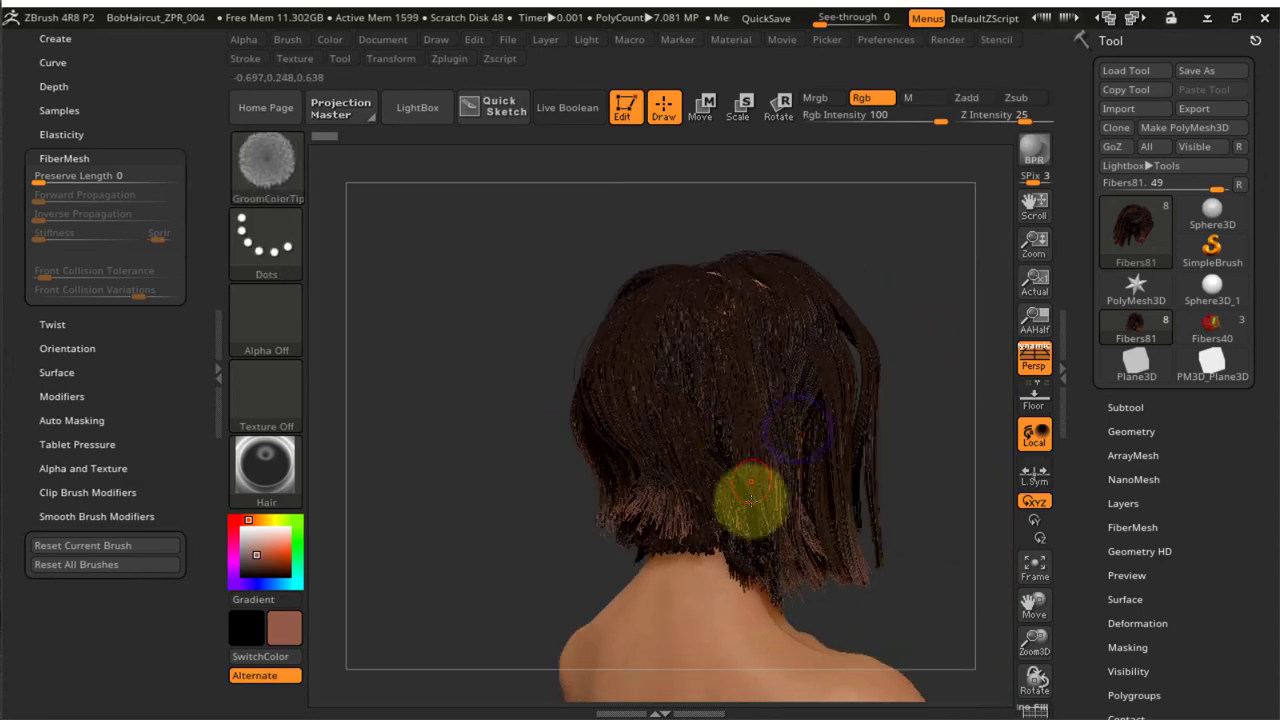
{"action": "key", "text": "s"}
{"action": "left_click_drag", "start_coordinate": [735, 494], "coordinate": [757, 489]}
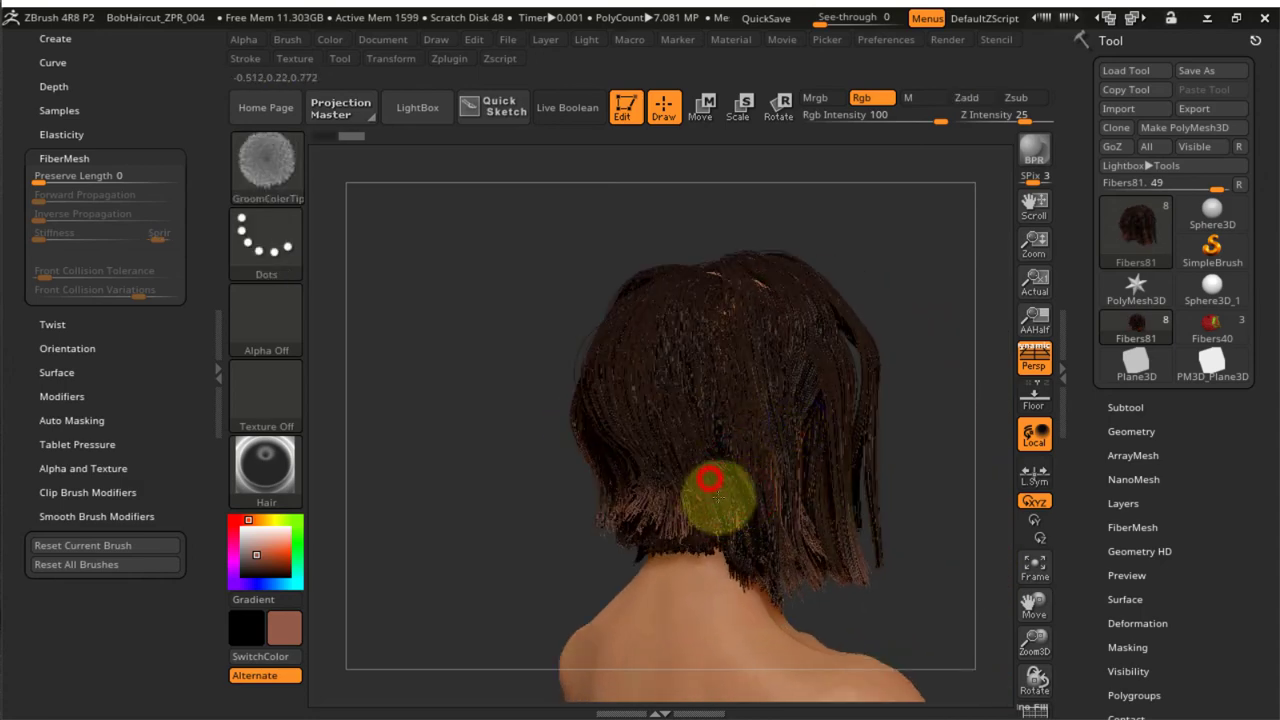
{"action": "right_click_drag", "start_coordinate": [735, 463], "coordinate": [763, 449]}
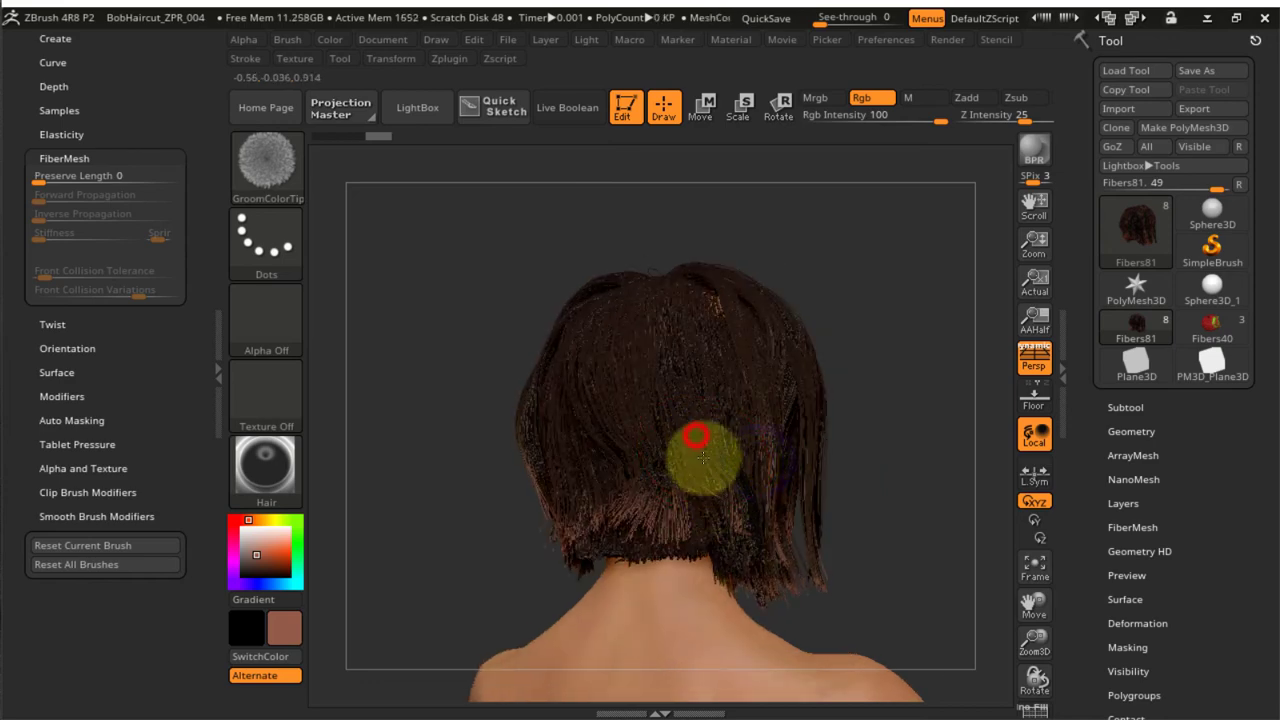
{"action": "right_click_drag", "start_coordinate": [612, 441], "coordinate": [714, 446]}
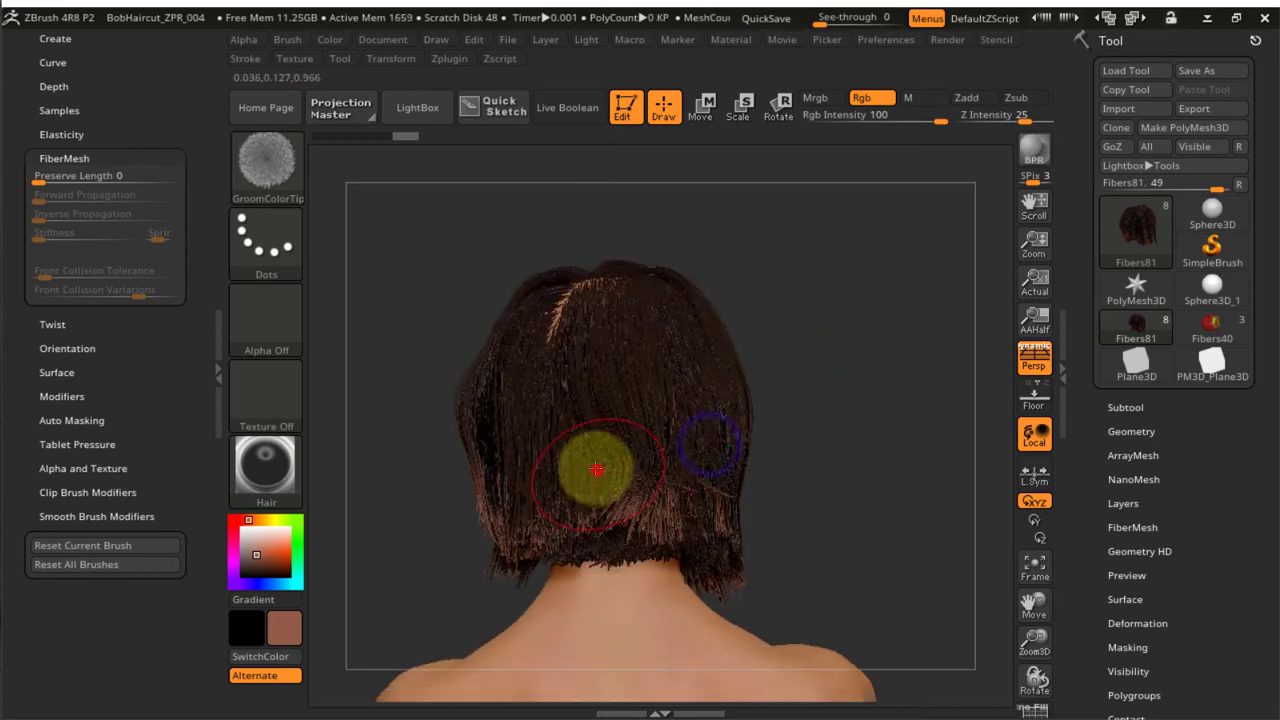
{"action": "mouse_move", "coordinate": [583, 458]}
{"action": "right_mouse_down"}
{"action": "mouse_move", "coordinate": [661, 469]}
{"action": "mouse_move", "coordinate": [639, 479]}
{"action": "right_mouse_up"}
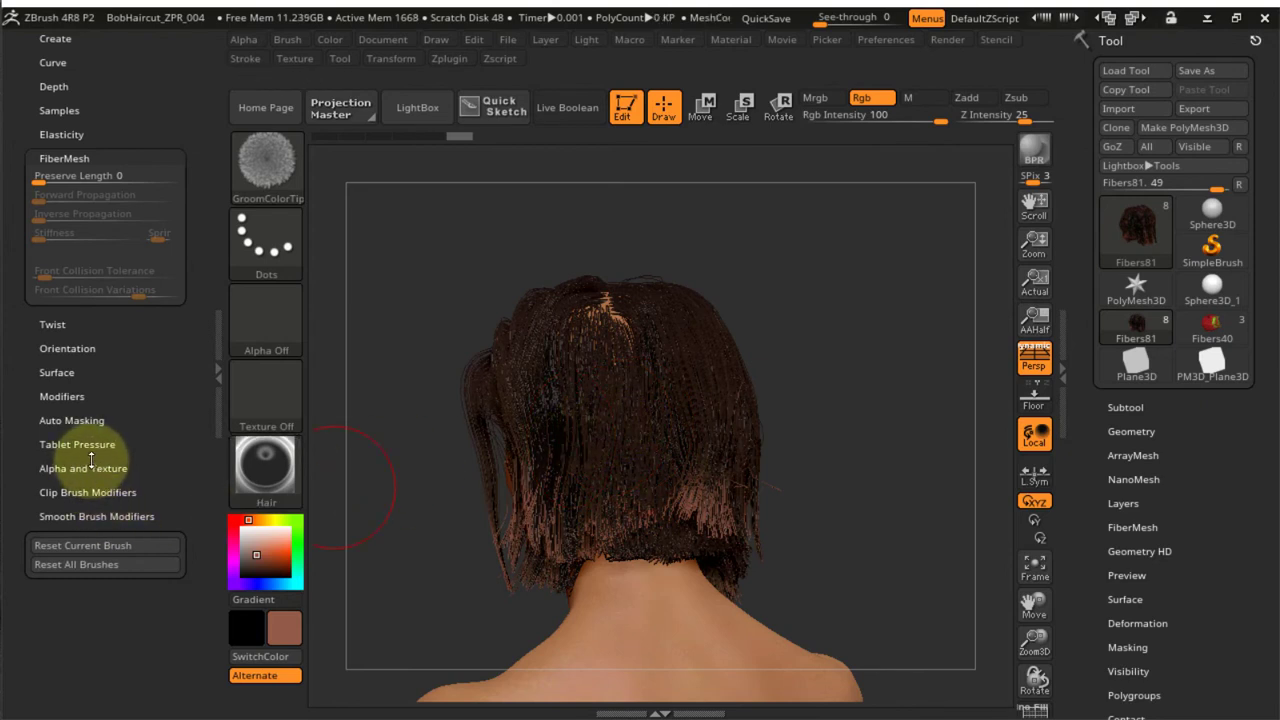
Reshape the brush's FiberMesh Mask Curve in Auto Masking into a more gradual rise so the colour reaches further up from the tips
{"action": "left_click", "coordinate": [91, 420]}
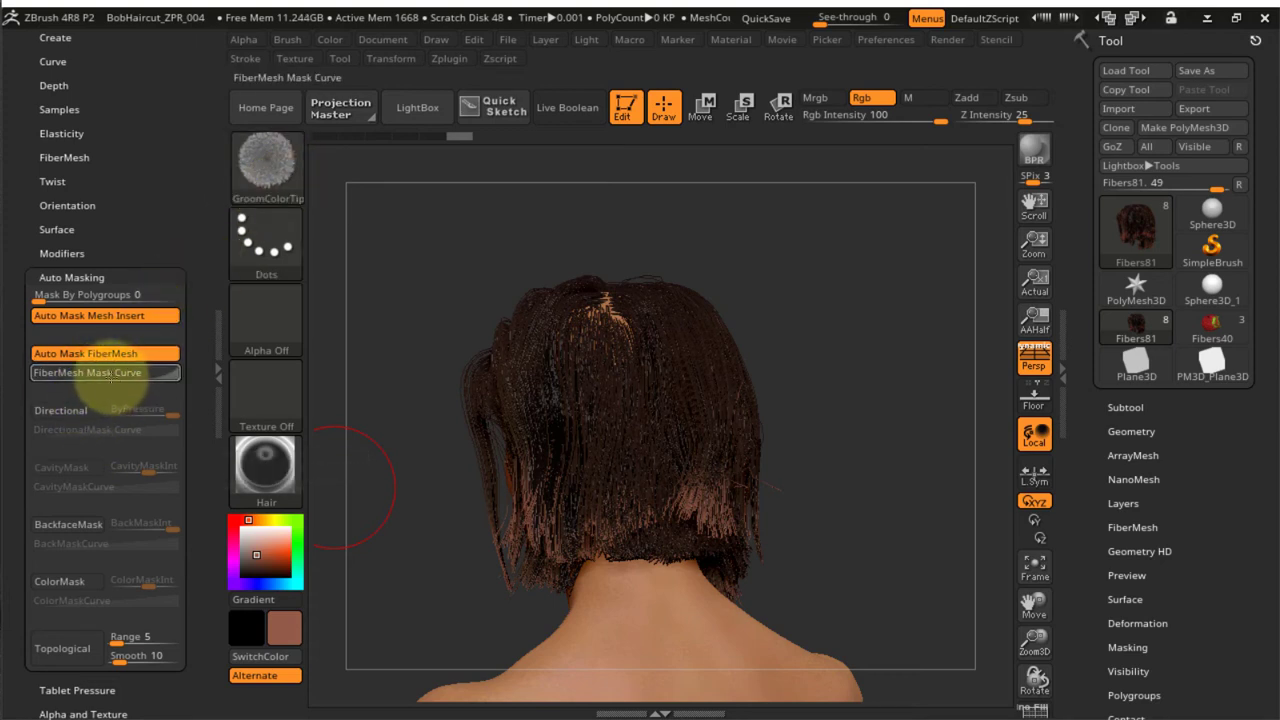
{"action": "left_click", "coordinate": [110, 373]}
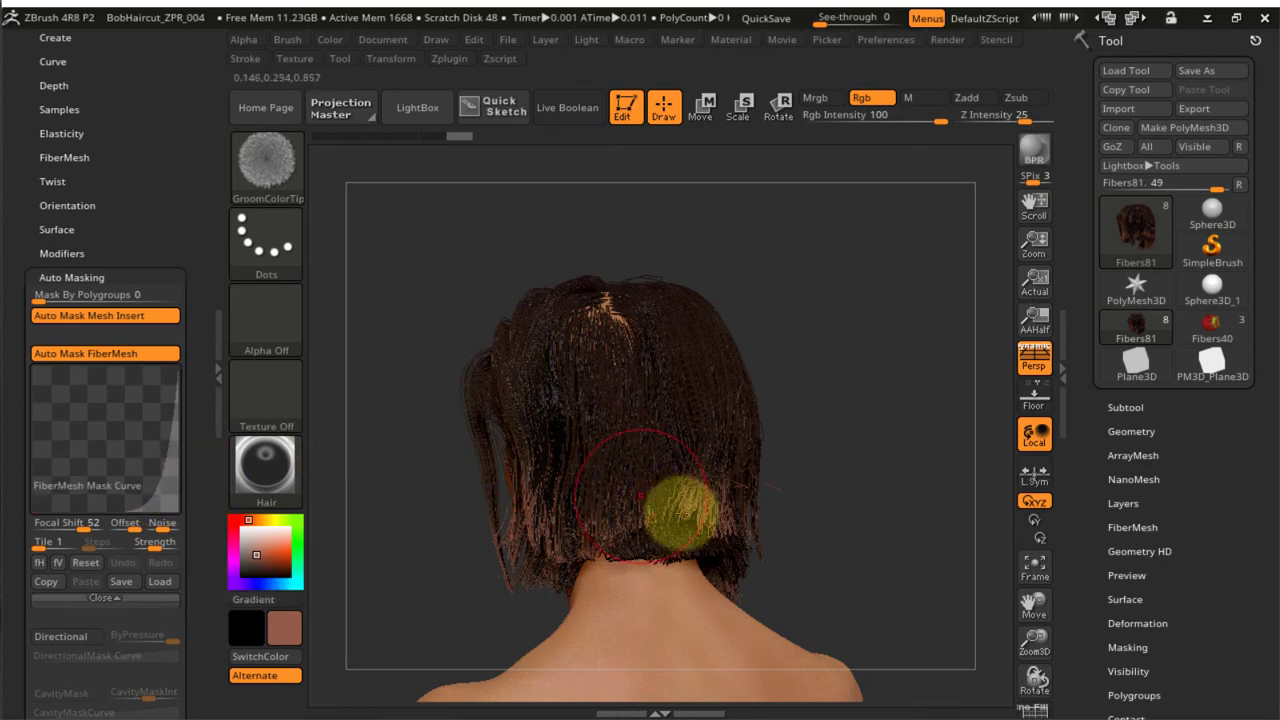
{"action": "left_click", "coordinate": [152, 481]}
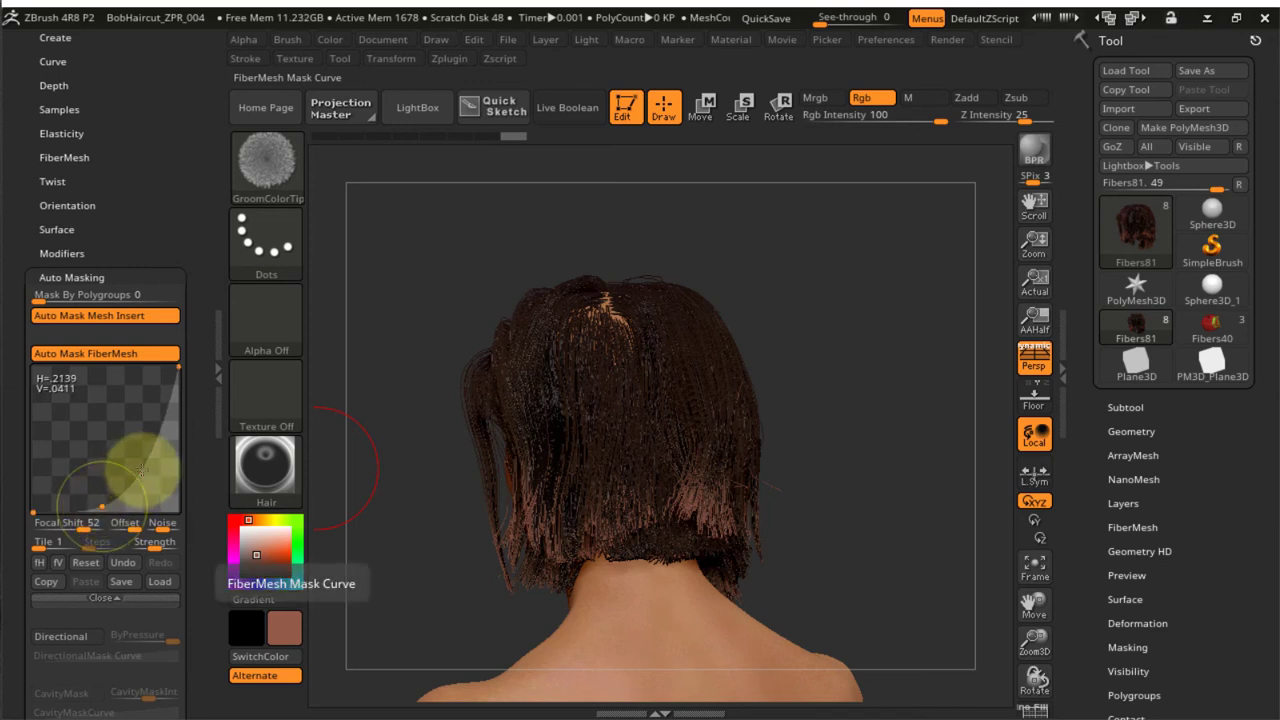
{"action": "left_click", "coordinate": [137, 470]}
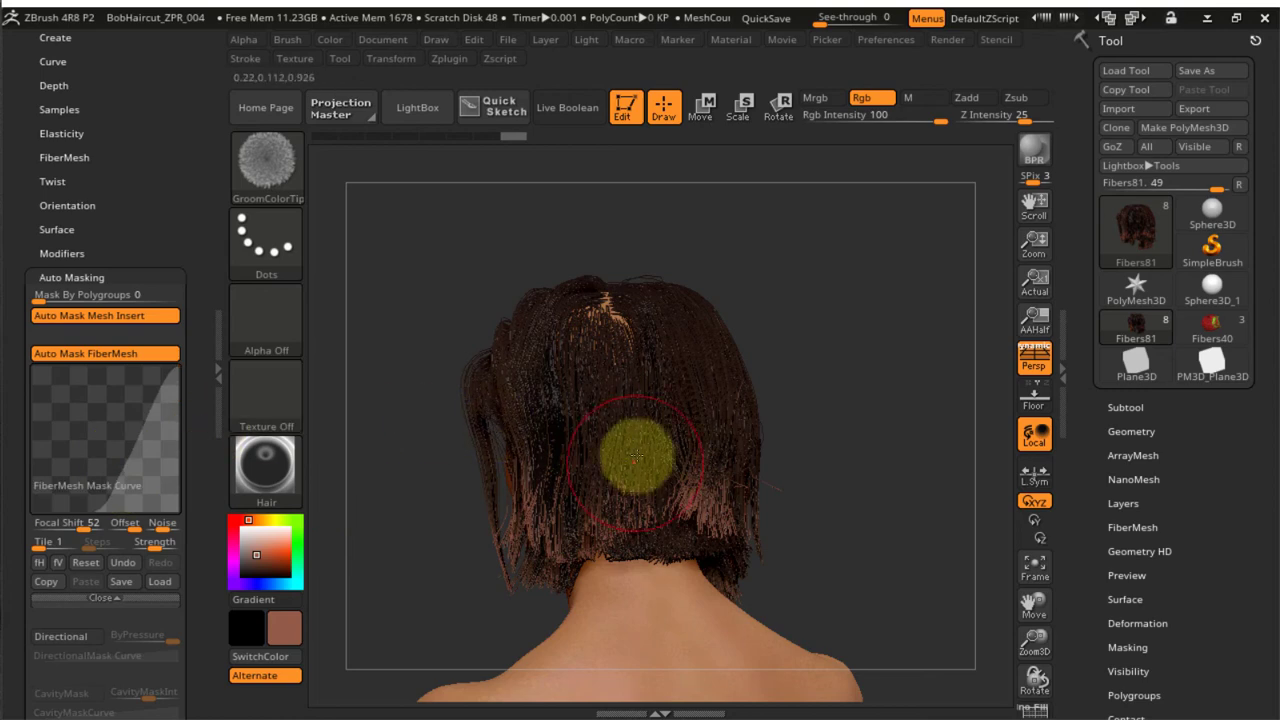
Paint softer reddish-brown colour over the lower back hair and the ends at the nape
{"action": "mouse_move", "coordinate": [634, 448]}
{"action": "left_mouse_down"}
{"action": "mouse_move", "coordinate": [632, 496]}
{"action": "mouse_move", "coordinate": [567, 500]}
{"action": "left_mouse_up"}
{"action": "left_click_drag", "start_coordinate": [608, 423], "coordinate": [664, 438]}
{"action": "right_click_drag", "start_coordinate": [768, 419], "coordinate": [806, 425]}
{"action": "left_click_drag", "start_coordinate": [714, 543], "coordinate": [670, 542]}
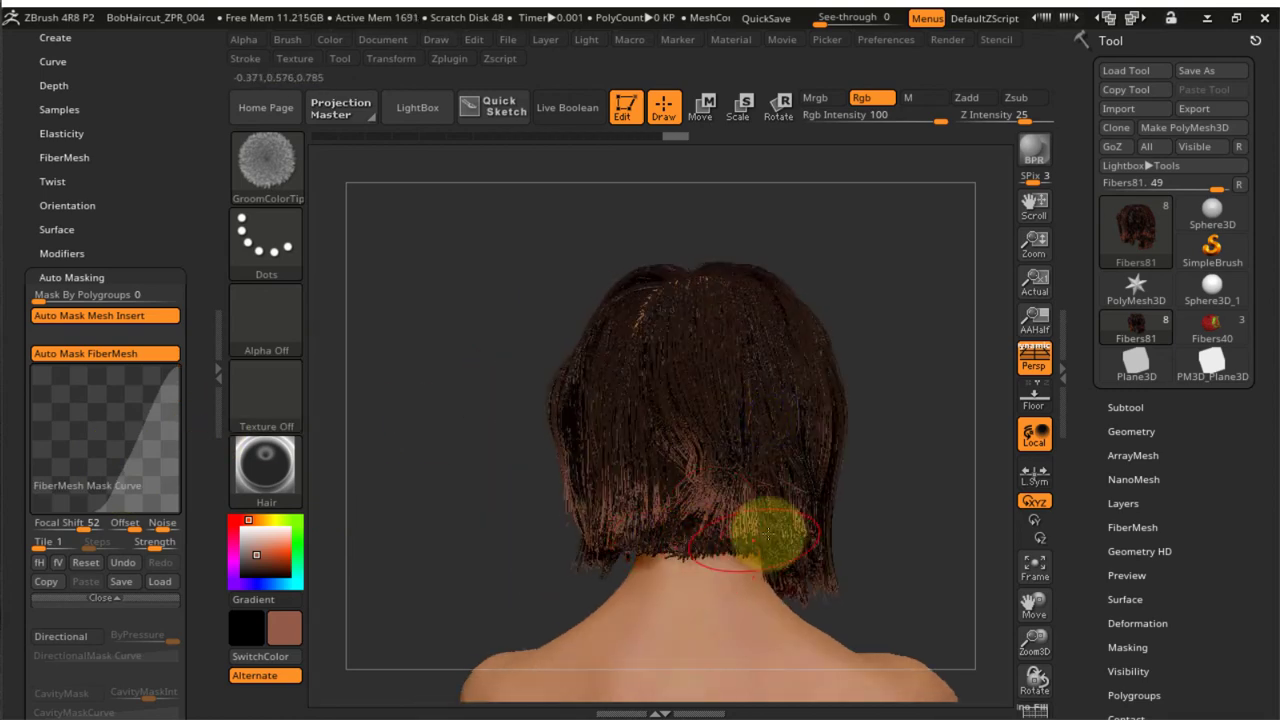
{"action": "right_click_drag", "start_coordinate": [770, 536], "coordinate": [775, 547]}
{"action": "right_click_drag", "start_coordinate": [694, 491], "coordinate": [780, 432]}
Continue the reddish-brown tip colour along the side sections and the locks framing the face
{"action": "left_click_drag", "start_coordinate": [781, 428], "coordinate": [806, 471]}
{"action": "right_click_drag", "start_coordinate": [768, 483], "coordinate": [772, 478]}
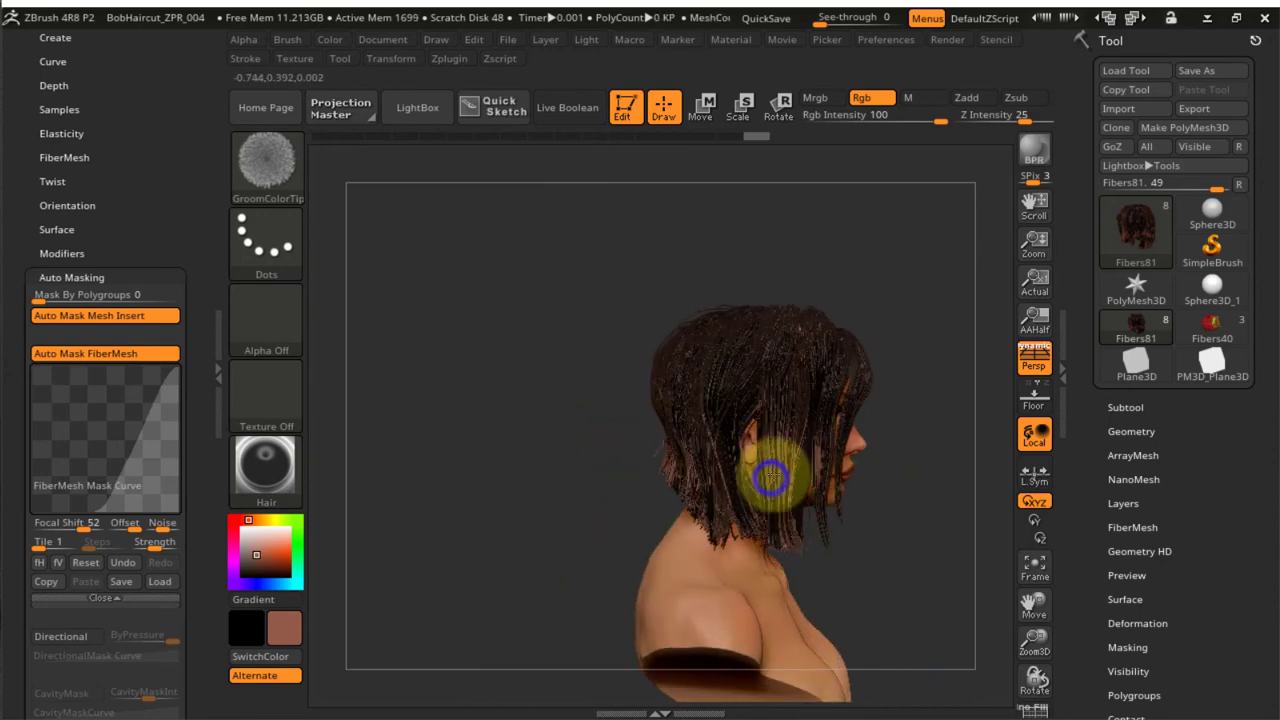
{"action": "mouse_move", "coordinate": [780, 506]}
{"action": "left_mouse_down"}
{"action": "mouse_move", "coordinate": [823, 520]}
{"action": "mouse_move", "coordinate": [835, 494]}
{"action": "left_mouse_up"}
{"action": "mouse_move", "coordinate": [810, 489]}
{"action": "right_mouse_down"}
{"action": "mouse_move", "coordinate": [789, 485]}
{"action": "mouse_move", "coordinate": [826, 466]}
{"action": "mouse_move", "coordinate": [766, 457]}
{"action": "mouse_move", "coordinate": [606, 531]}
{"action": "mouse_move", "coordinate": [737, 509]}
{"action": "mouse_move", "coordinate": [716, 487]}
{"action": "mouse_move", "coordinate": [529, 491]}
{"action": "mouse_move", "coordinate": [743, 444]}
{"action": "mouse_move", "coordinate": [706, 508]}
{"action": "mouse_move", "coordinate": [771, 465]}
{"action": "right_mouse_up"}
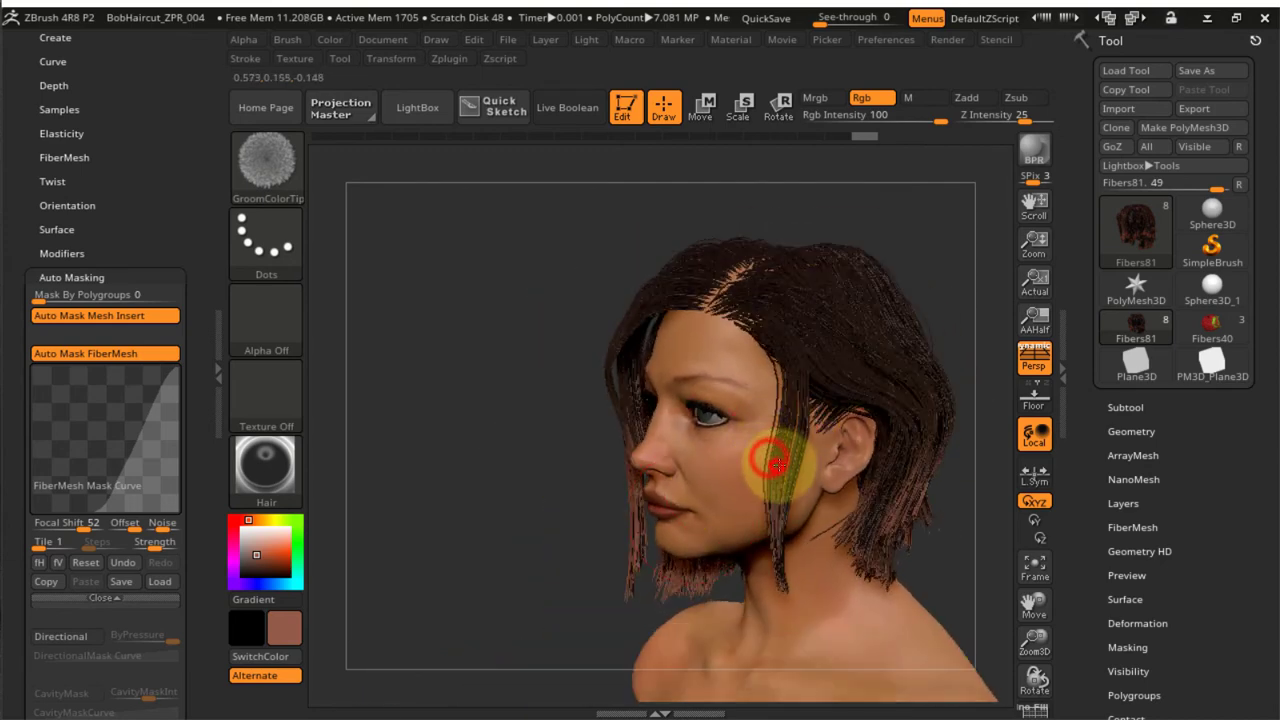
{"action": "right_click_drag", "start_coordinate": [801, 552], "coordinate": [806, 486]}
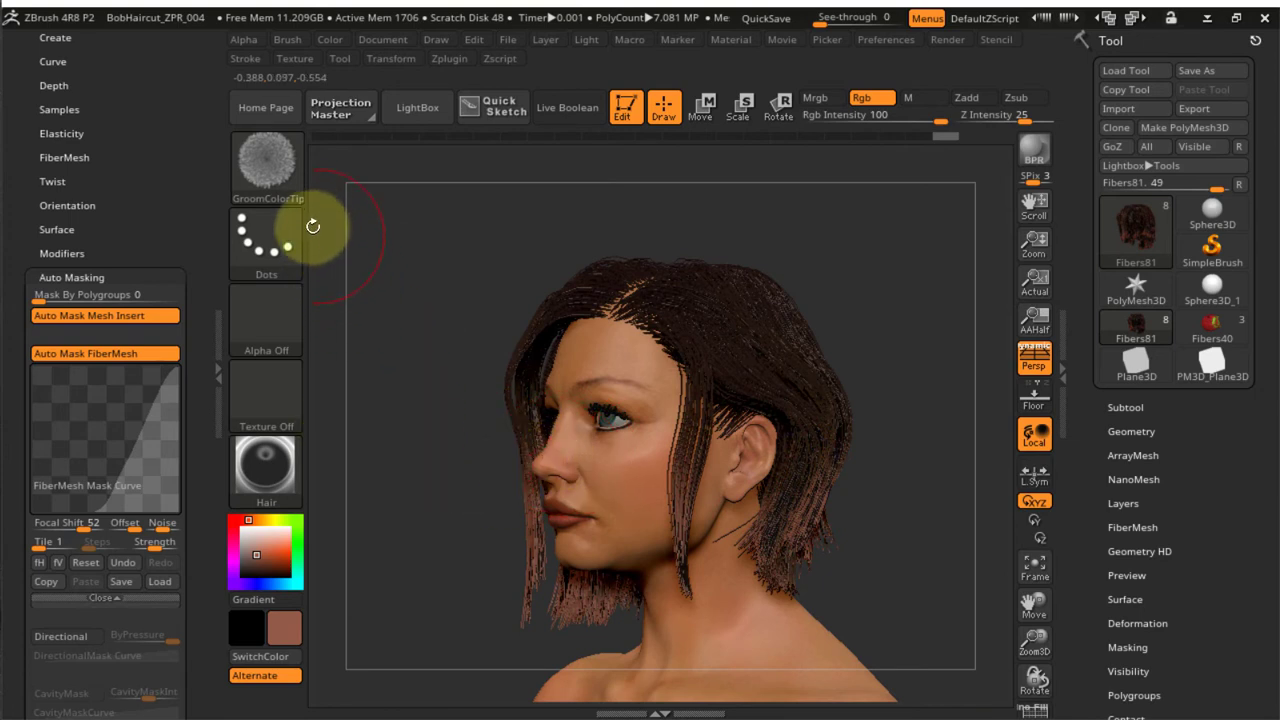
{"action": "mouse_move", "coordinate": [595, 315]}
{"action": "left_mouse_down"}
{"action": "mouse_move", "coordinate": [646, 366]}
{"action": "mouse_move", "coordinate": [686, 349]}
{"action": "mouse_move", "coordinate": [677, 294]}
{"action": "mouse_move", "coordinate": [657, 377]}
{"action": "left_mouse_up"}
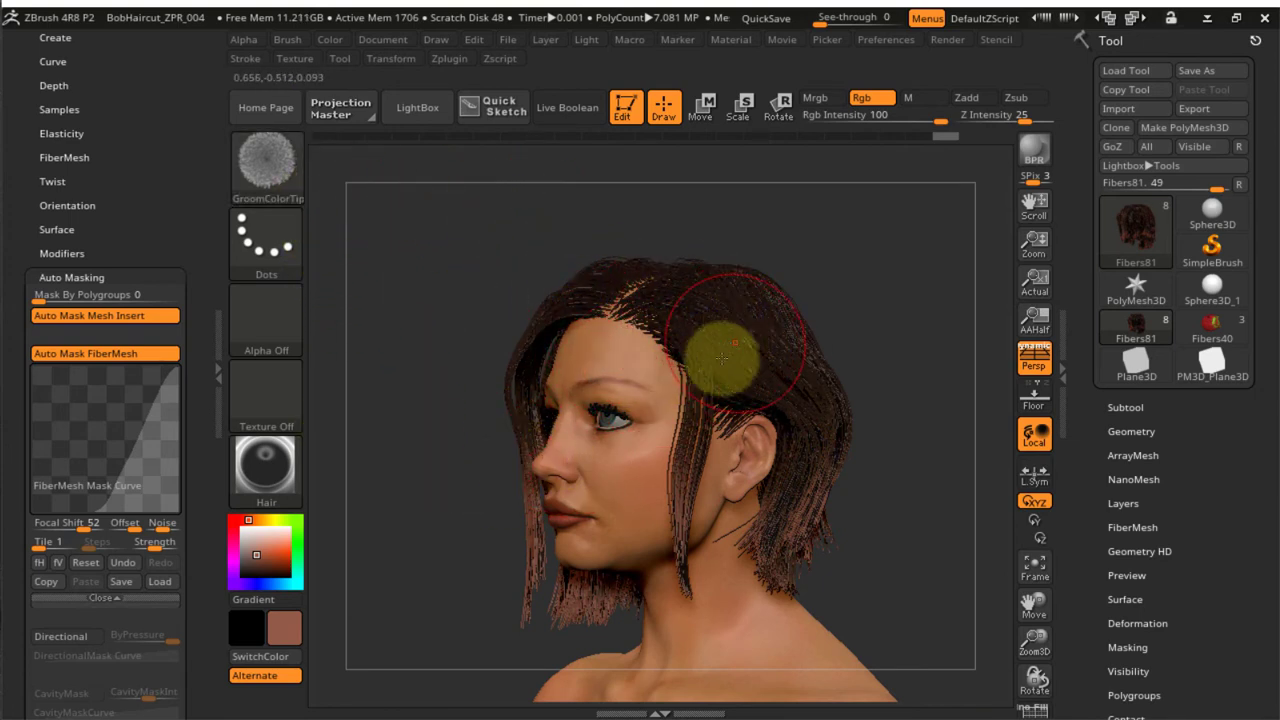
Choose the GroomColorMid brush for colouring the middle of the hair fibers
{"action": "key", "text": "b"}
{"action": "key", "text": "g"}
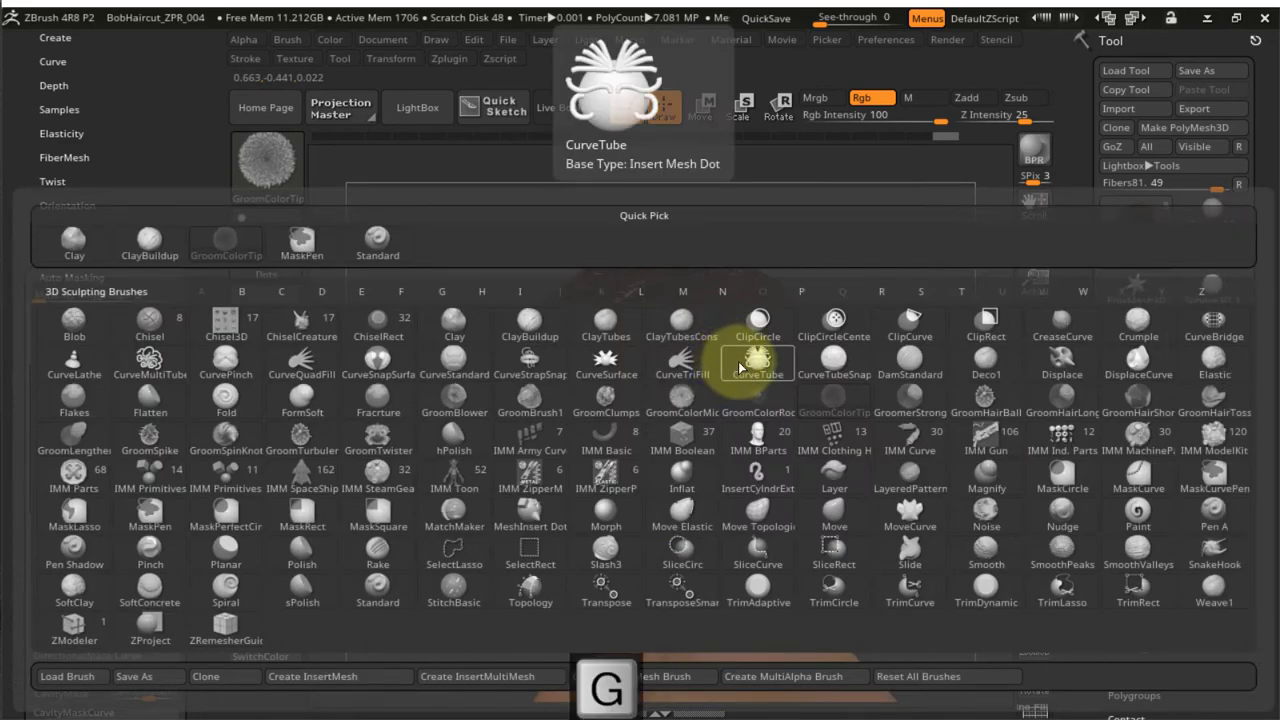
{"action": "key", "text": "m"}
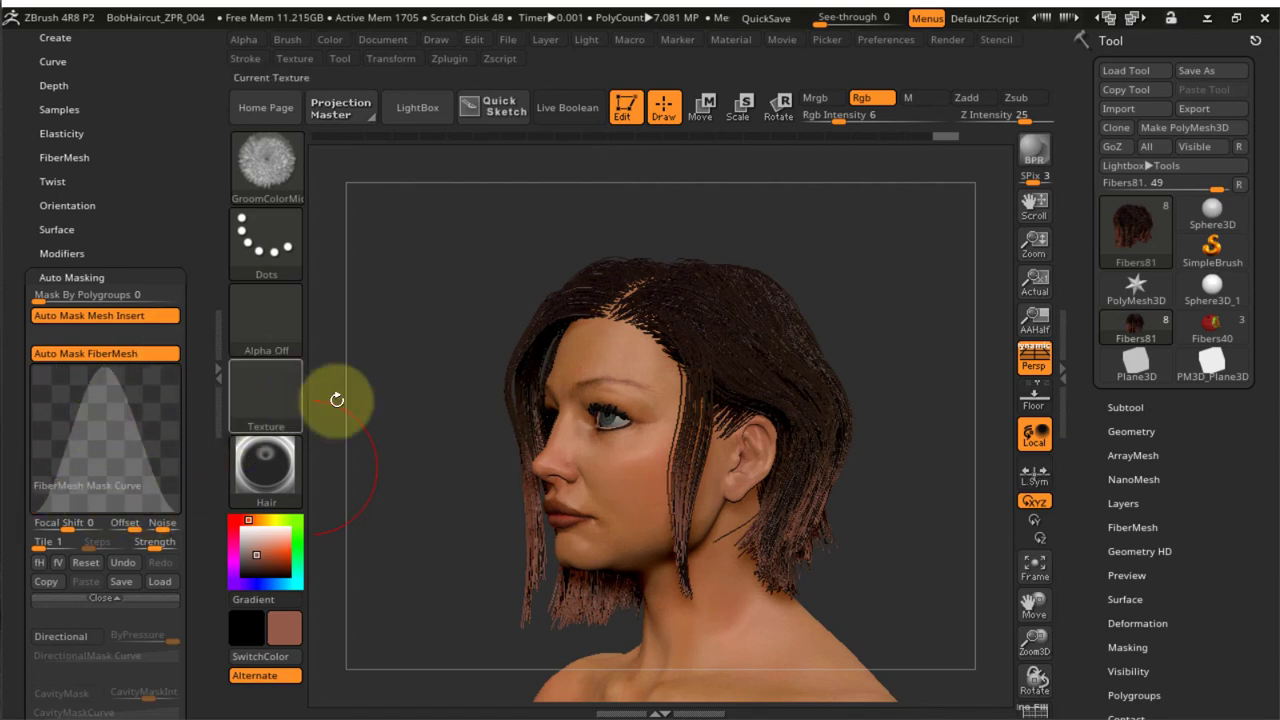
{"action": "right_click_drag", "start_coordinate": [802, 390], "coordinate": [697, 348]}
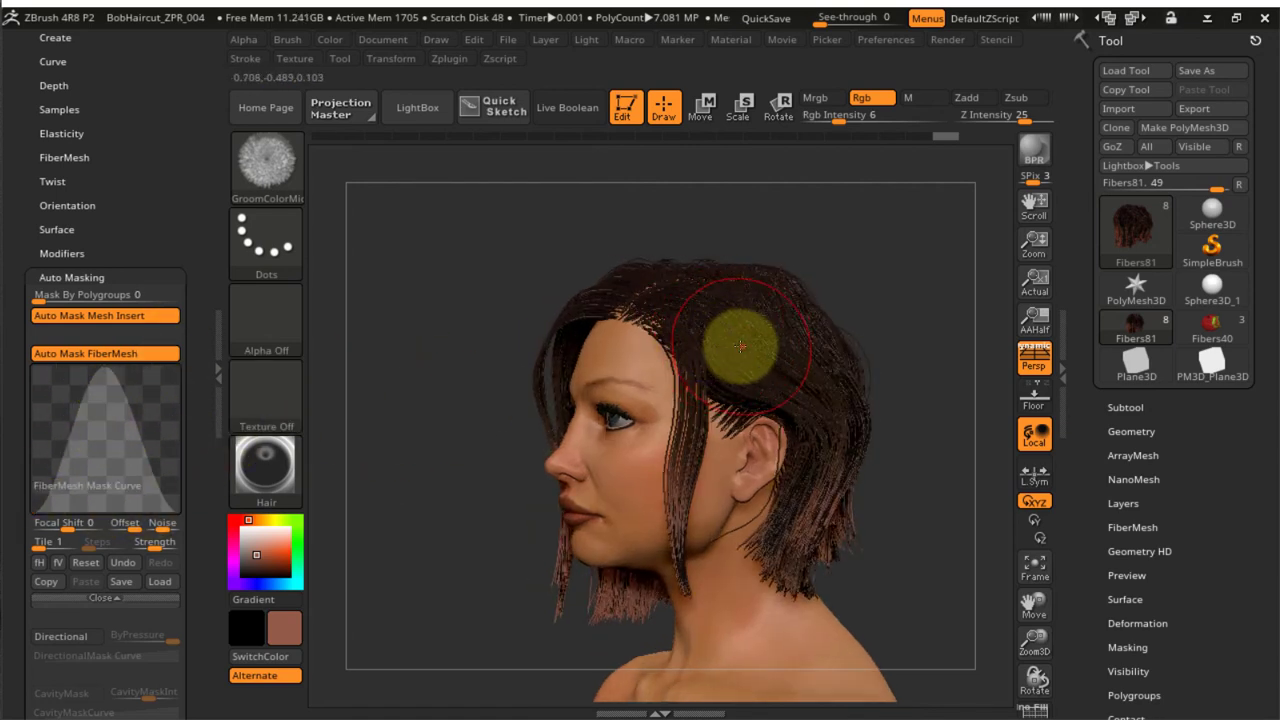
Pick a dark red as the painting colour
{"action": "left_click", "coordinate": [266, 522]}
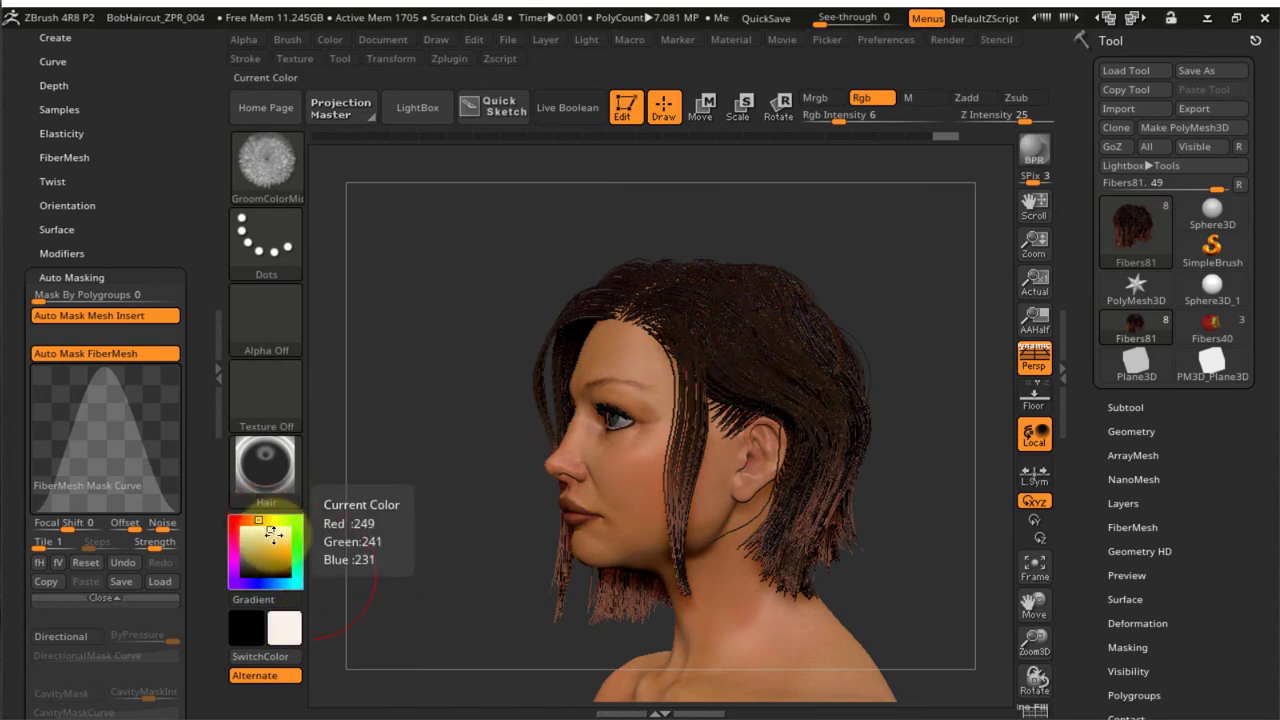
{"action": "left_click", "coordinate": [268, 534]}
{"action": "left_click", "coordinate": [257, 553]}
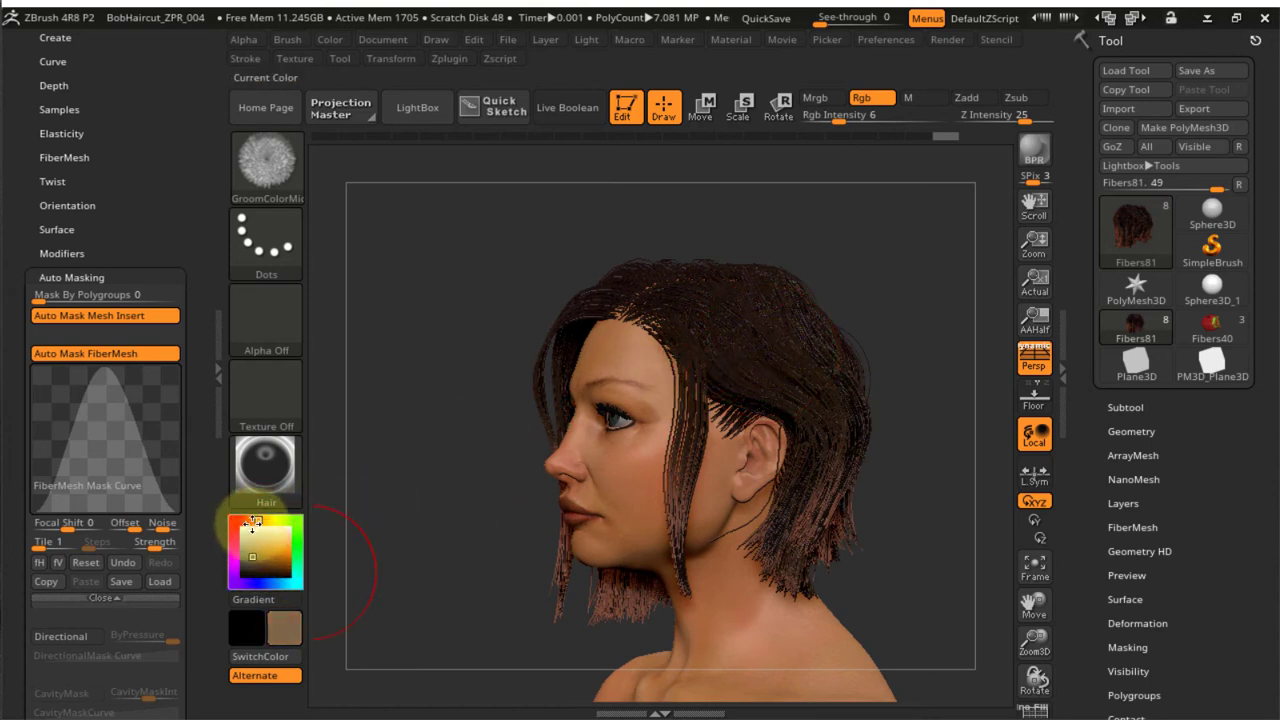
{"action": "left_click", "coordinate": [233, 520]}
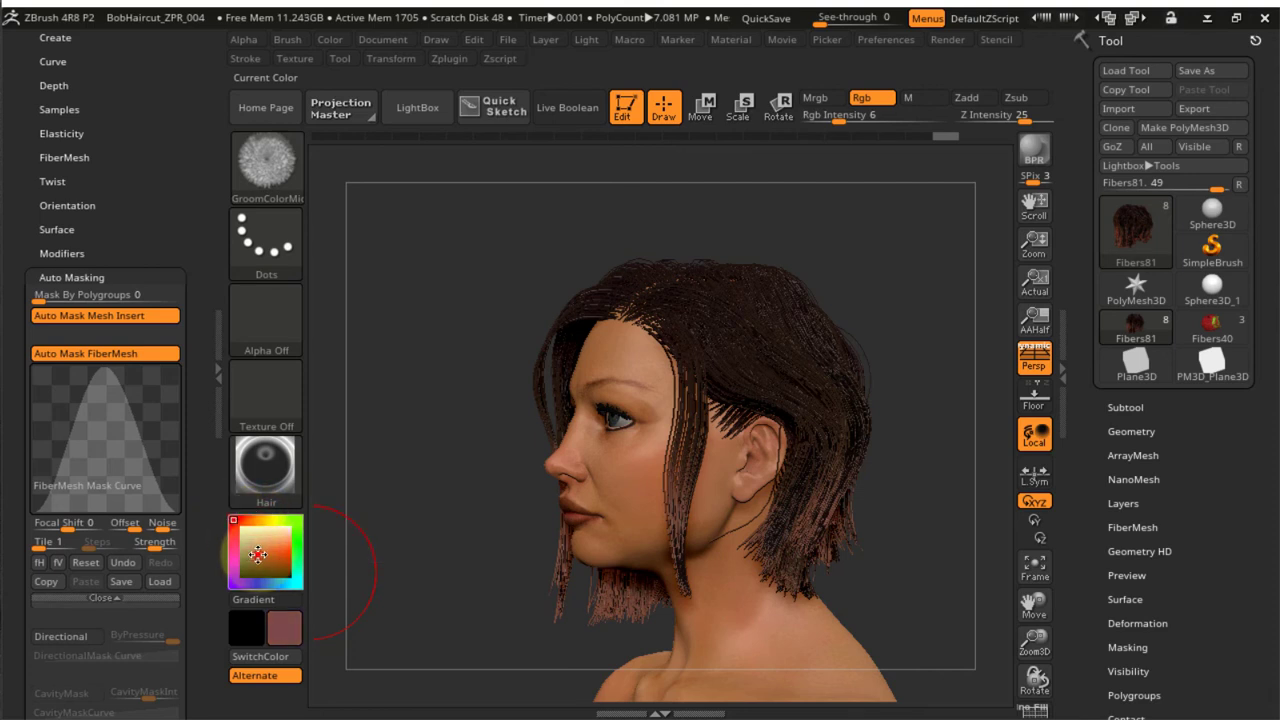
{"action": "left_click", "coordinate": [240, 521]}
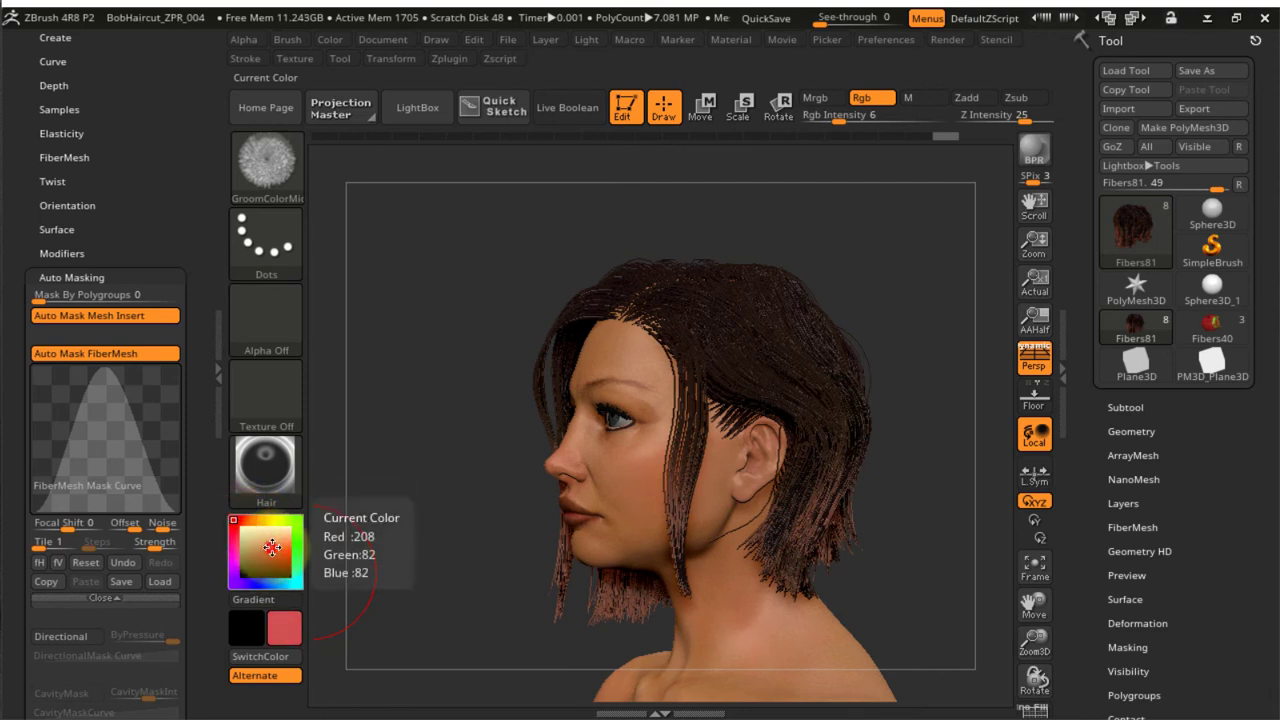
{"action": "left_click", "coordinate": [277, 549]}
{"action": "left_click", "coordinate": [275, 545]}
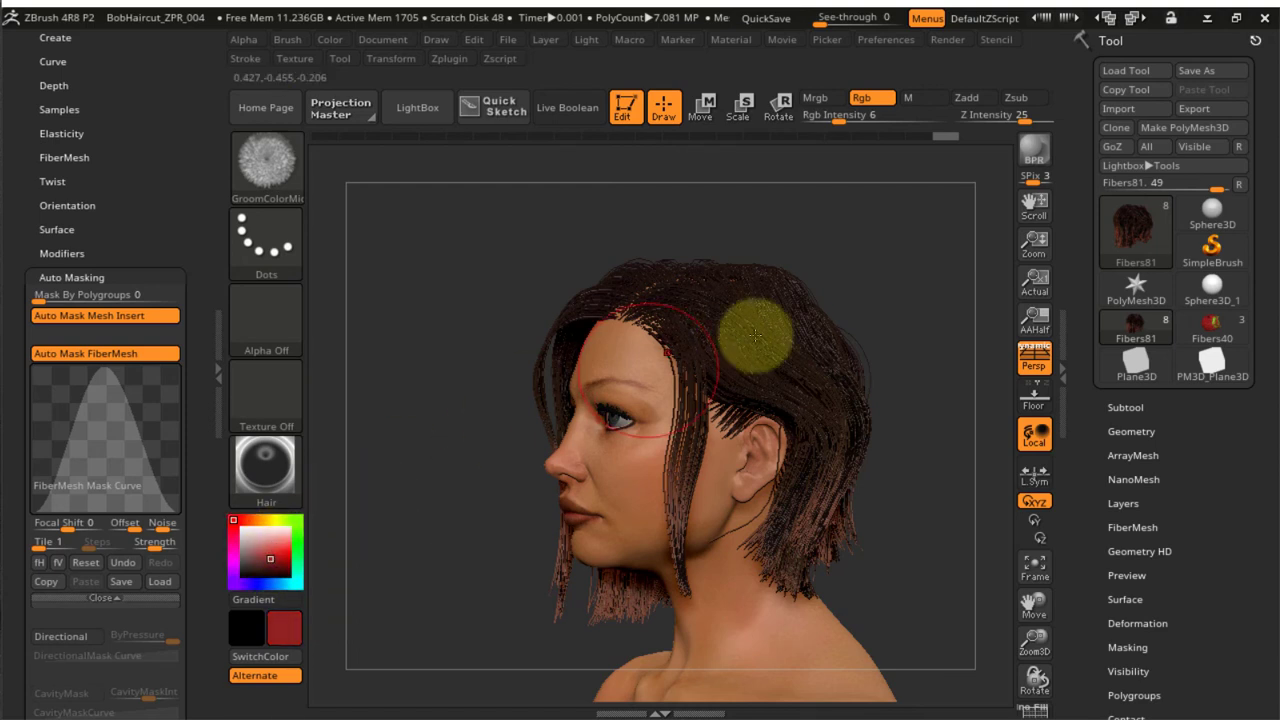
Paint dark red through the mid-lengths of the hair above and behind the exposed left ear and around the front lock
{"action": "left_click_drag", "start_coordinate": [717, 350], "coordinate": [840, 346]}
{"action": "right_click_drag", "start_coordinate": [848, 347], "coordinate": [823, 349]}
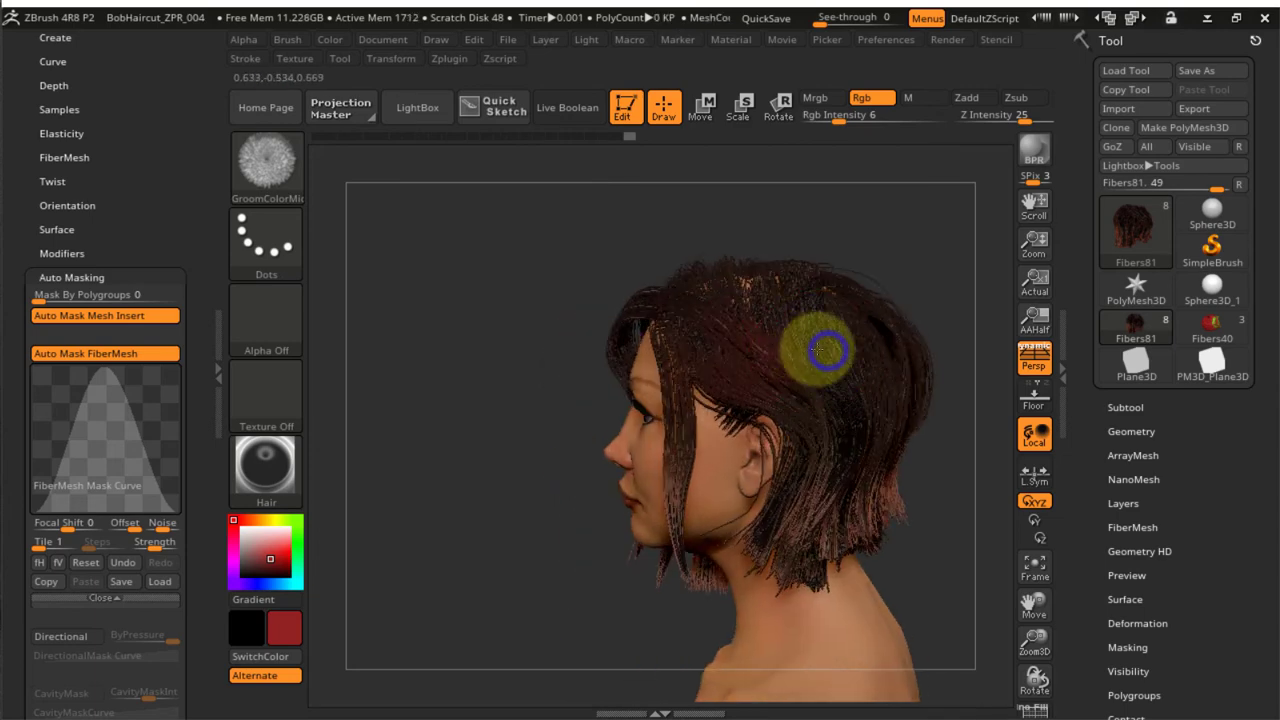
{"action": "left_click_drag", "start_coordinate": [804, 348], "coordinate": [890, 366]}
{"action": "left_click_drag", "start_coordinate": [871, 357], "coordinate": [877, 429]}
{"action": "right_click_drag", "start_coordinate": [849, 390], "coordinate": [891, 358]}
{"action": "left_click_drag", "start_coordinate": [686, 373], "coordinate": [700, 380]}
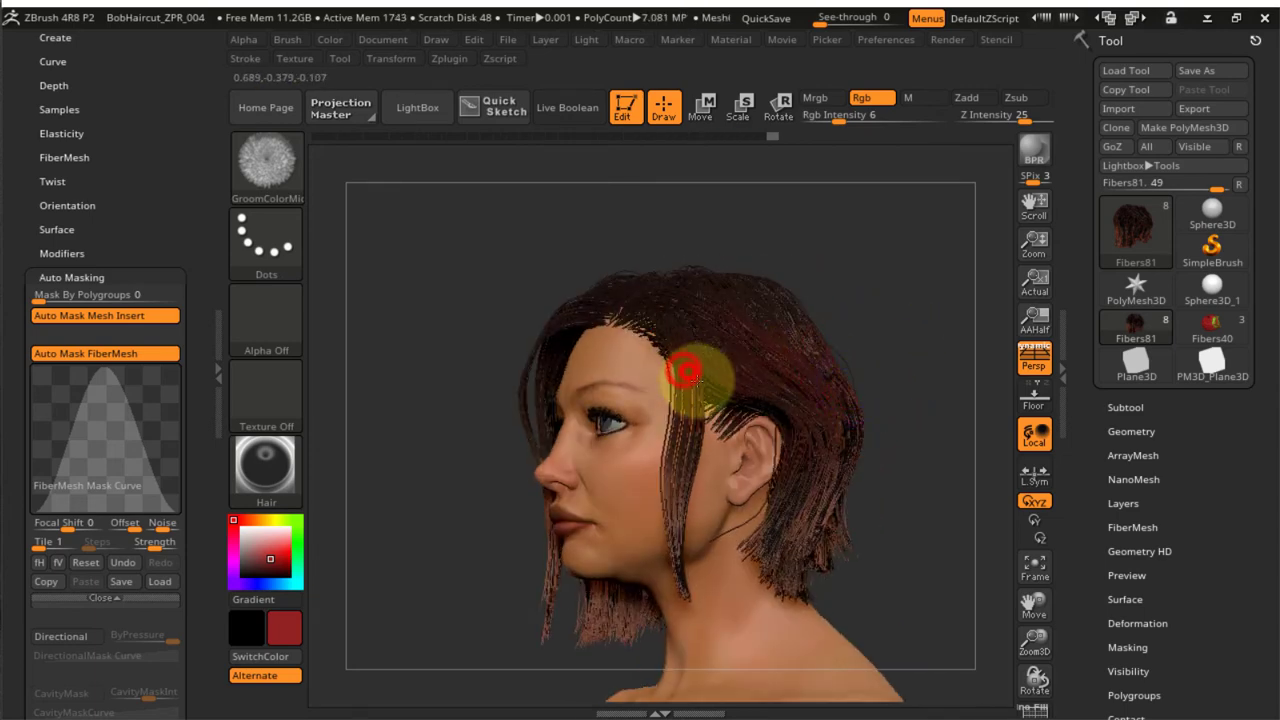
{"action": "right_click_drag", "start_coordinate": [831, 364], "coordinate": [866, 357]}
{"action": "left_click_drag", "start_coordinate": [755, 339], "coordinate": [765, 338]}
{"action": "mouse_move", "coordinate": [763, 334]}
{"action": "right_mouse_down", "text": "ctrl"}
{"action": "mouse_move", "coordinate": [737, 300]}
{"action": "mouse_move", "coordinate": [674, 366]}
{"action": "mouse_move", "coordinate": [637, 359]}
{"action": "right_mouse_up", "text": "ctrl"}
{"action": "mouse_move", "coordinate": [863, 346]}
{"action": "right_mouse_down", "text": "alt"}
{"action": "mouse_move", "coordinate": [738, 383]}
{"action": "mouse_move", "coordinate": [667, 381]}
{"action": "right_mouse_up", "text": "alt"}
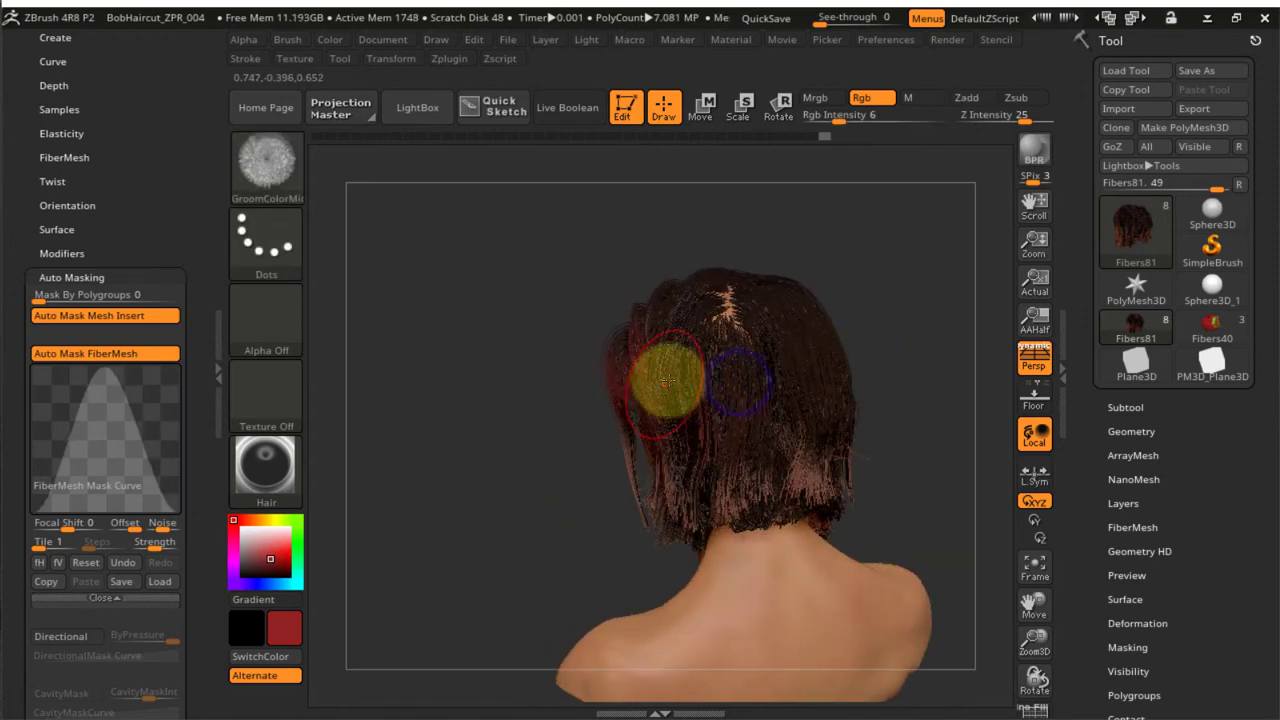
Brush dark red into the mid-lengths across the back of the bob, from the left side toward the centre
{"action": "mouse_move", "coordinate": [824, 378]}
{"action": "right_mouse_down"}
{"action": "mouse_move", "coordinate": [786, 400]}
{"action": "mouse_move", "coordinate": [797, 458]}
{"action": "right_mouse_up"}
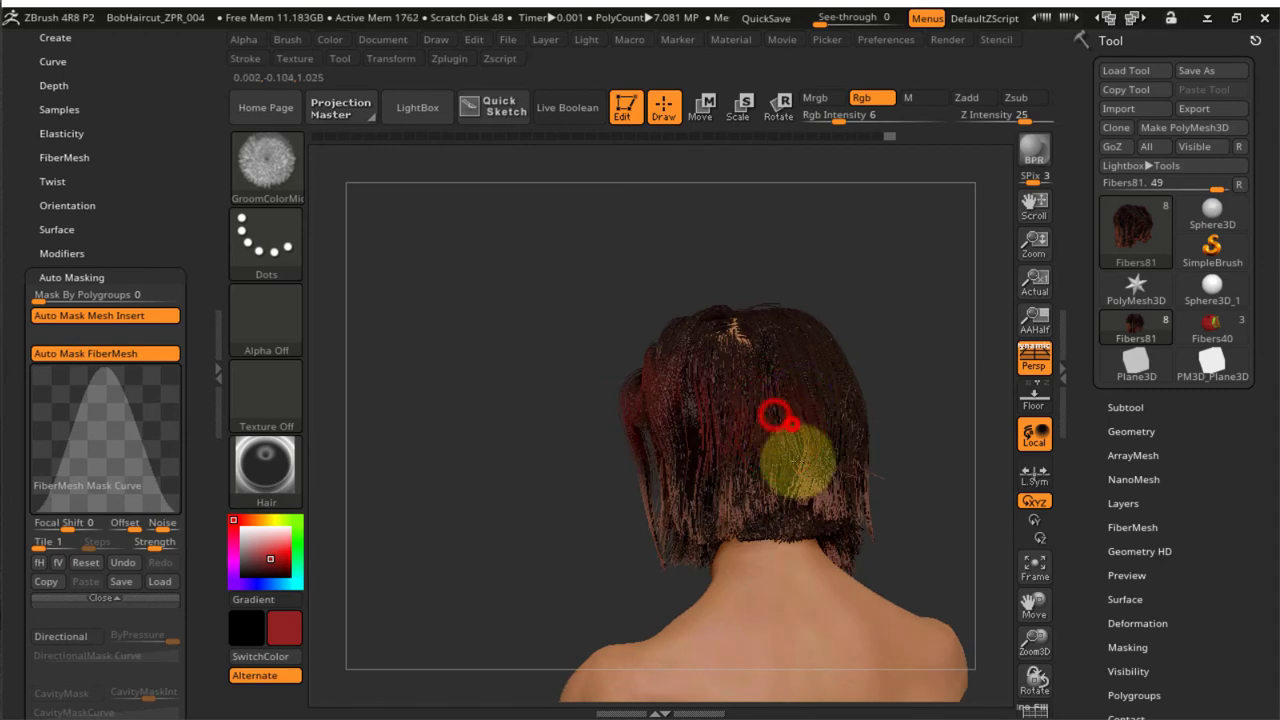
{"action": "left_click_drag", "start_coordinate": [686, 500], "coordinate": [692, 516]}
{"action": "right_click_drag", "start_coordinate": [786, 431], "coordinate": [640, 440]}
{"action": "right_click_drag", "start_coordinate": [669, 451], "coordinate": [626, 480]}
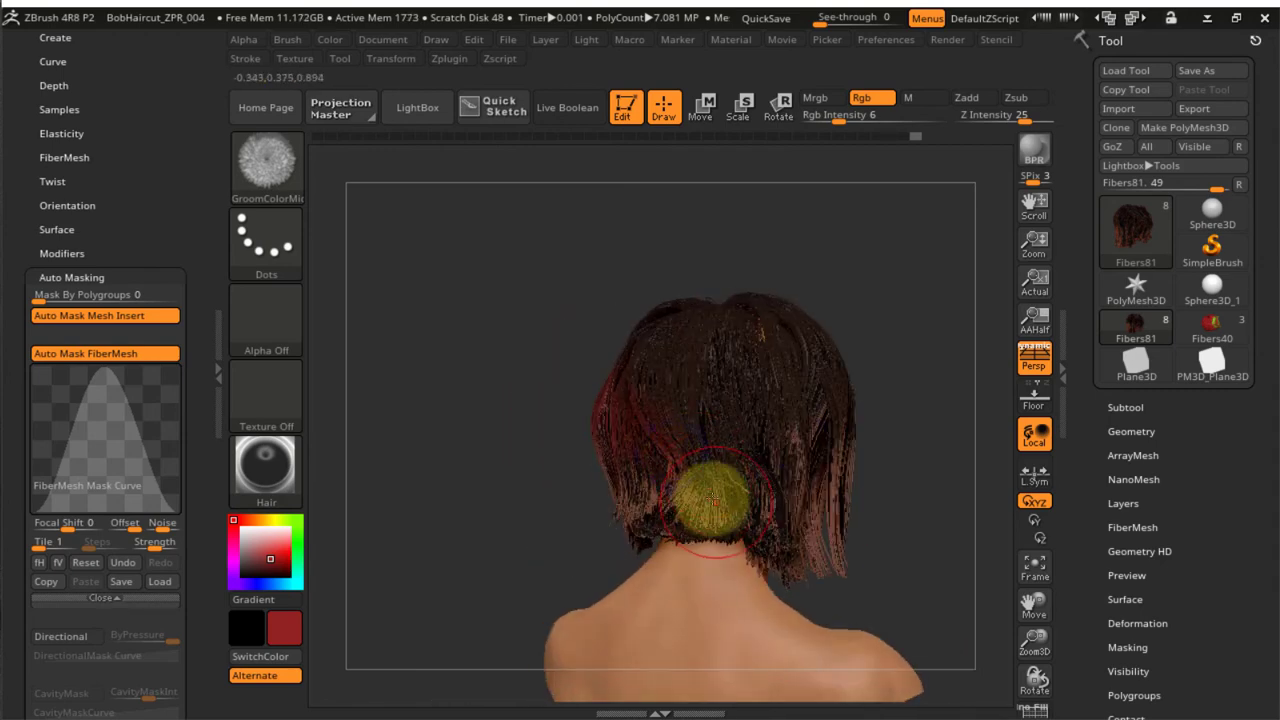
{"action": "mouse_move", "coordinate": [778, 506]}
{"action": "right_mouse_down", "text": "ctrl"}
{"action": "mouse_move", "coordinate": [783, 536]}
{"action": "mouse_move", "coordinate": [734, 521]}
{"action": "mouse_move", "coordinate": [742, 552]}
{"action": "right_mouse_up", "text": "ctrl"}
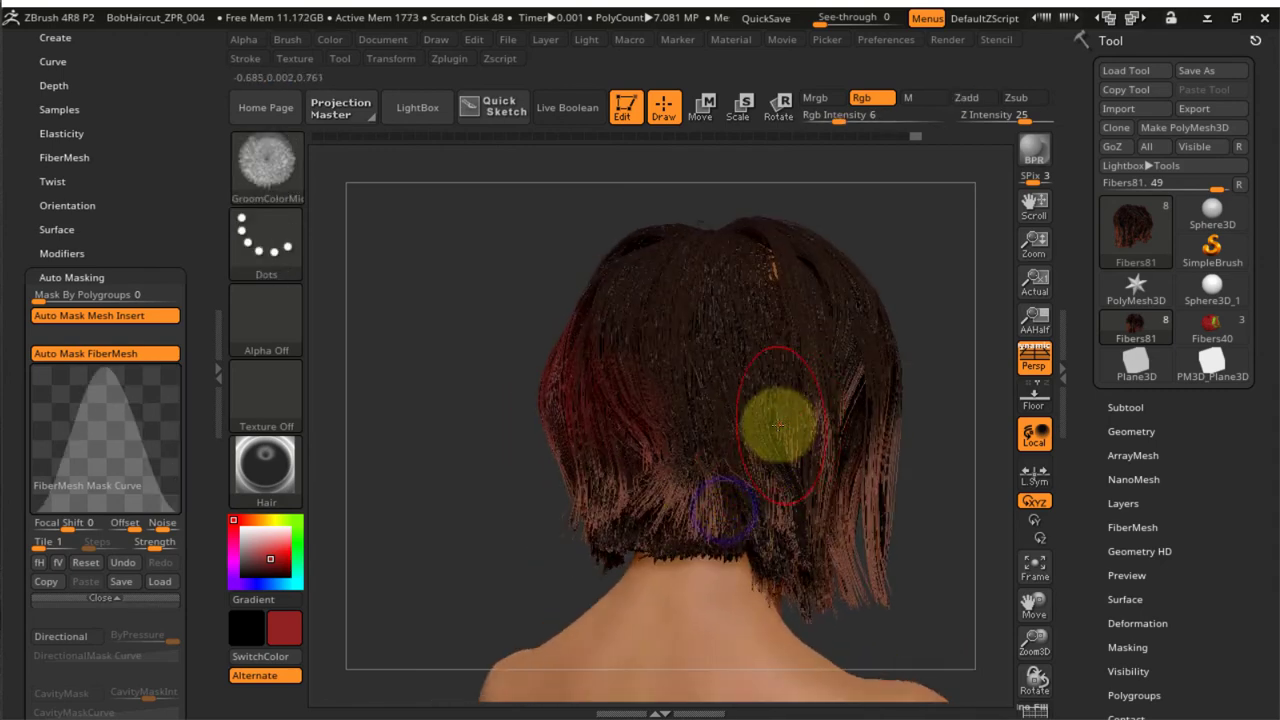
{"action": "right_click_drag", "start_coordinate": [751, 425], "coordinate": [706, 479], "text": "alt"}
{"action": "left_click_drag", "start_coordinate": [589, 377], "coordinate": [660, 446]}
{"action": "left_click_drag", "start_coordinate": [674, 459], "coordinate": [665, 421]}
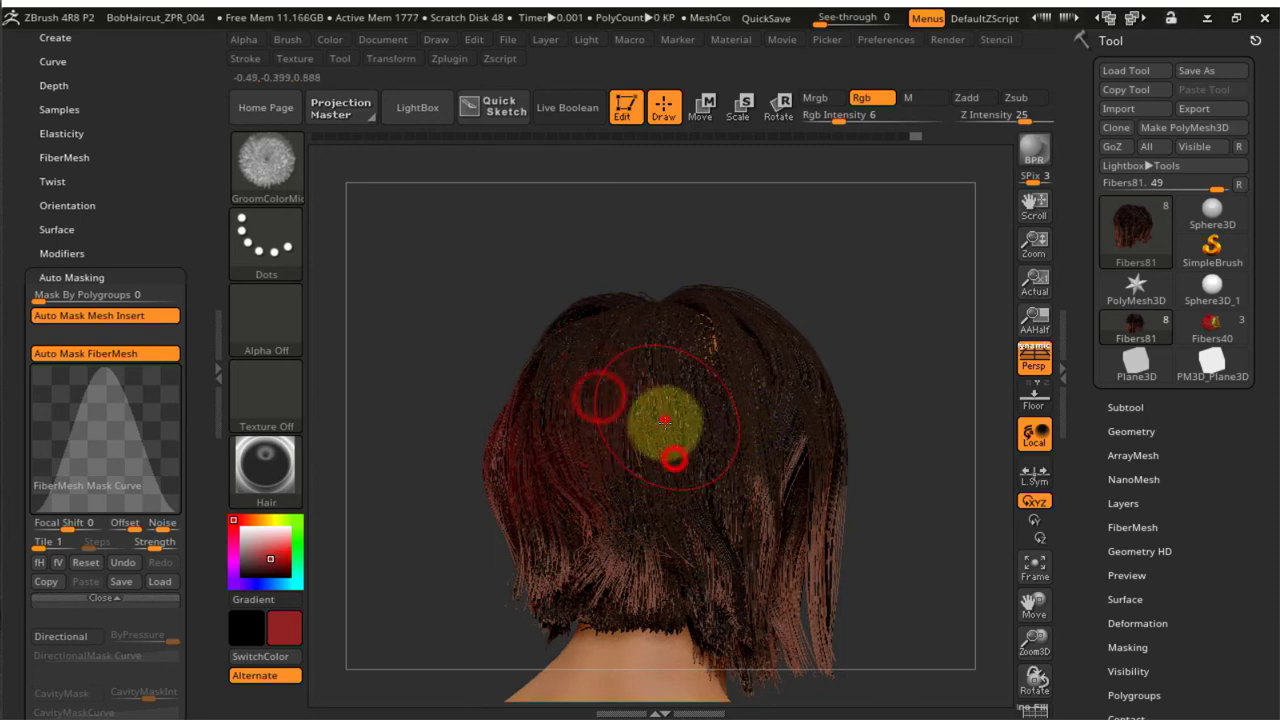
{"action": "left_click_drag", "start_coordinate": [607, 325], "coordinate": [657, 432]}
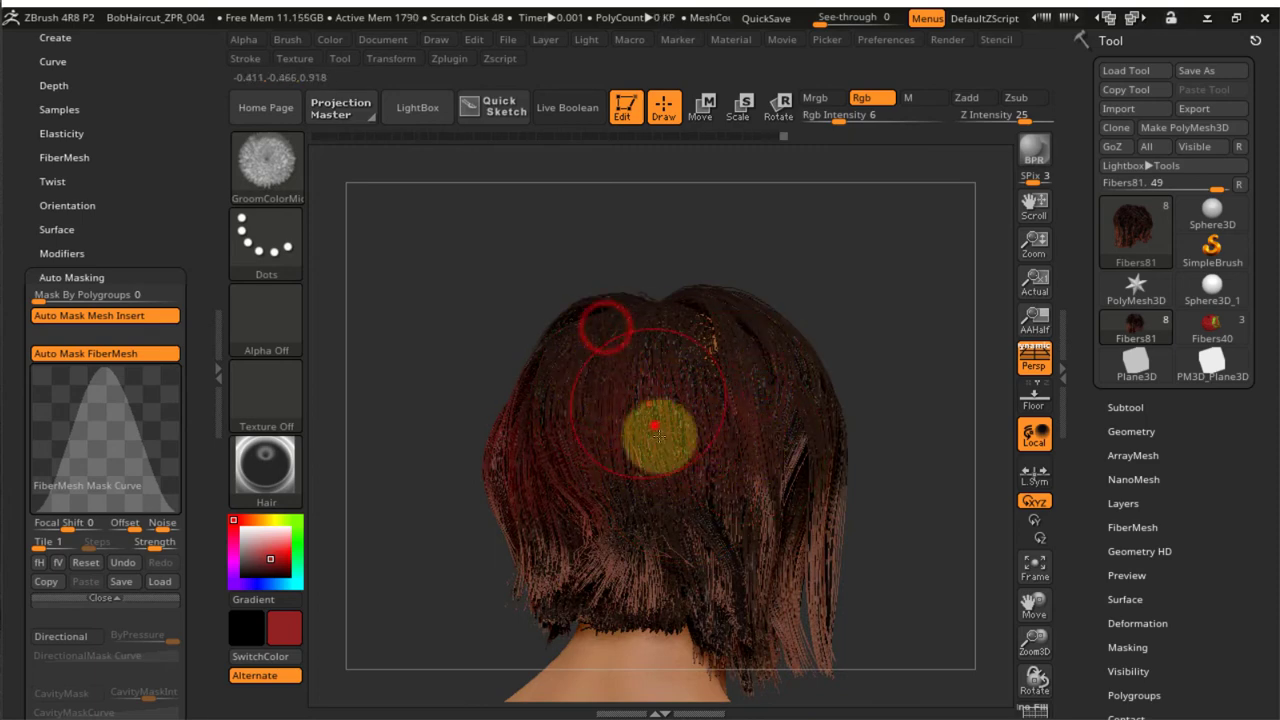
Paint dark red through the mid-lengths of the hair across the back and right side, around and behind the right ear
{"action": "right_click_drag", "start_coordinate": [850, 434], "coordinate": [803, 437]}
{"action": "left_click_drag", "start_coordinate": [789, 390], "coordinate": [775, 425]}
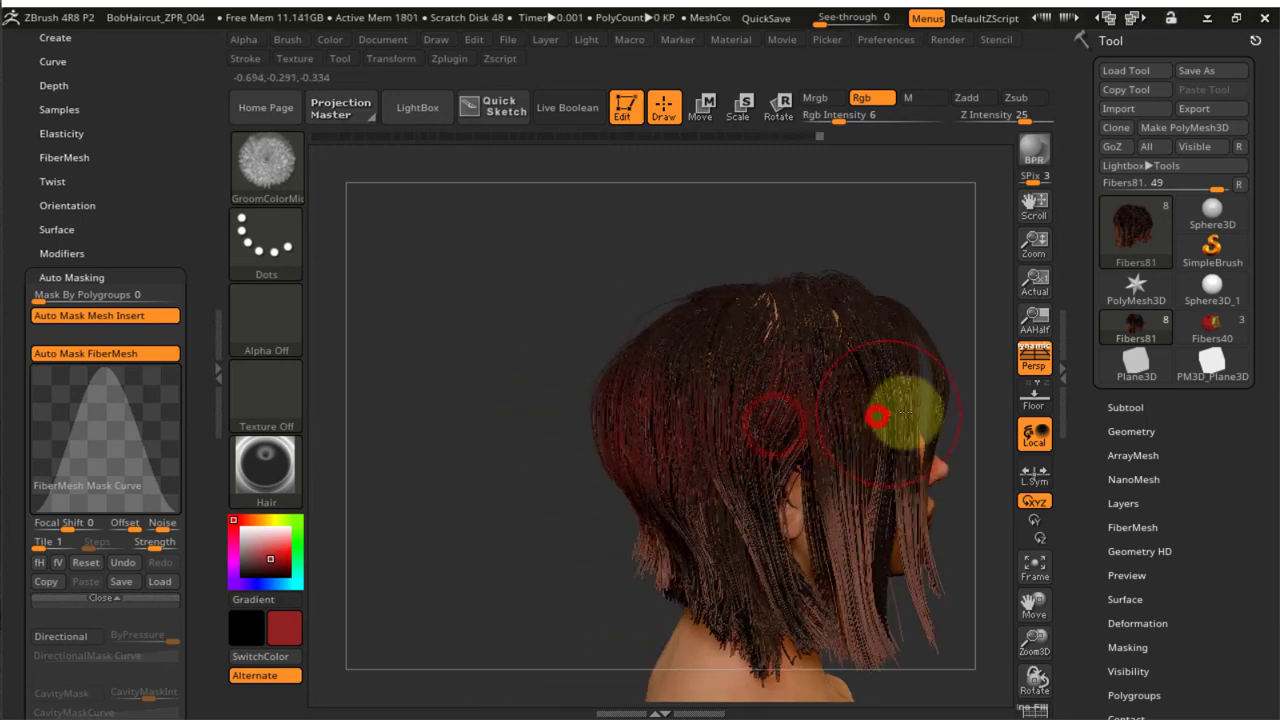
{"action": "right_click_drag", "start_coordinate": [869, 414], "coordinate": [750, 422], "text": "alt"}
{"action": "left_click_drag", "start_coordinate": [753, 365], "coordinate": [757, 373]}
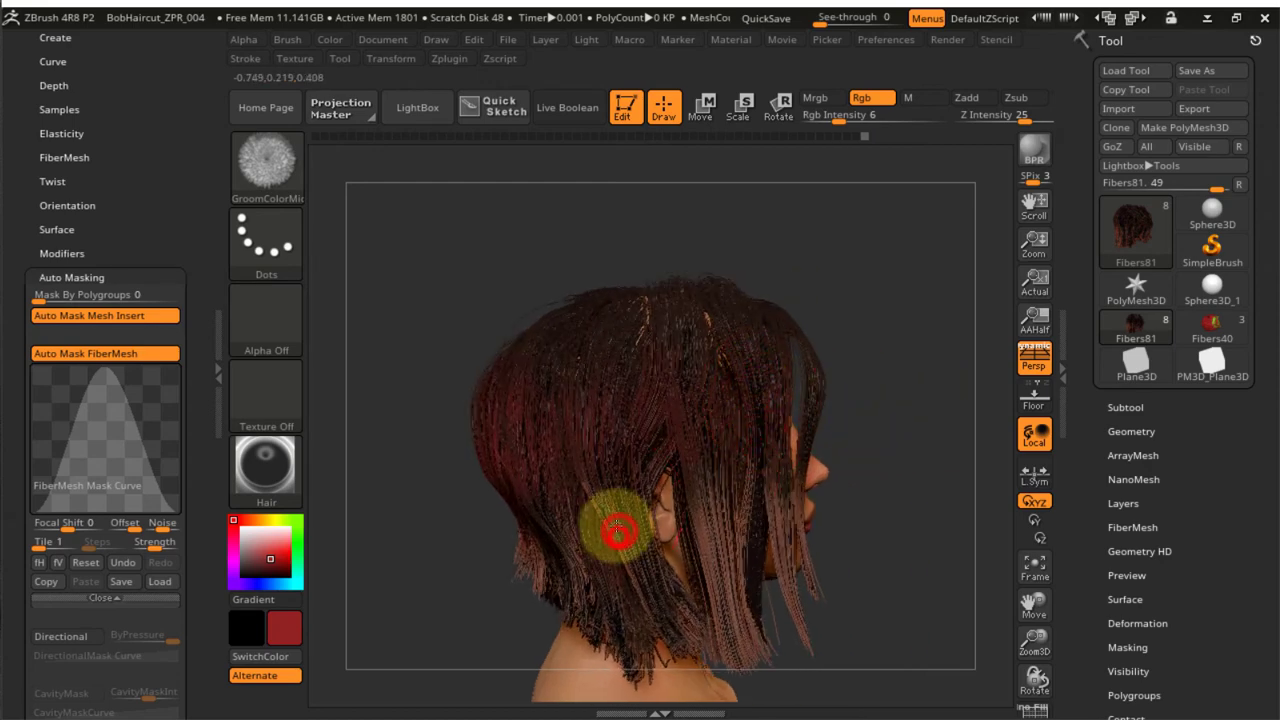
{"action": "left_click_drag", "start_coordinate": [618, 531], "coordinate": [609, 528]}
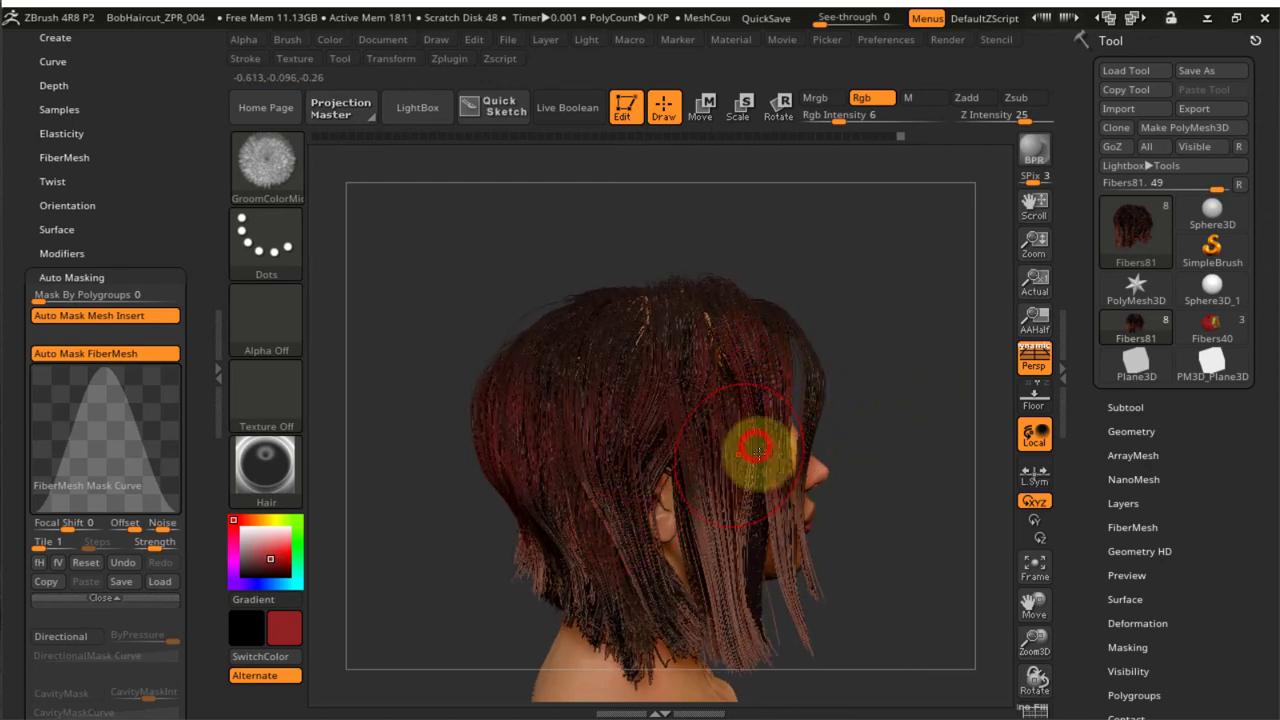
Continue the dark red mid-length colouring on the right front locks framing the face and on the swept fringe
{"action": "right_click_drag", "start_coordinate": [755, 447], "coordinate": [816, 425]}
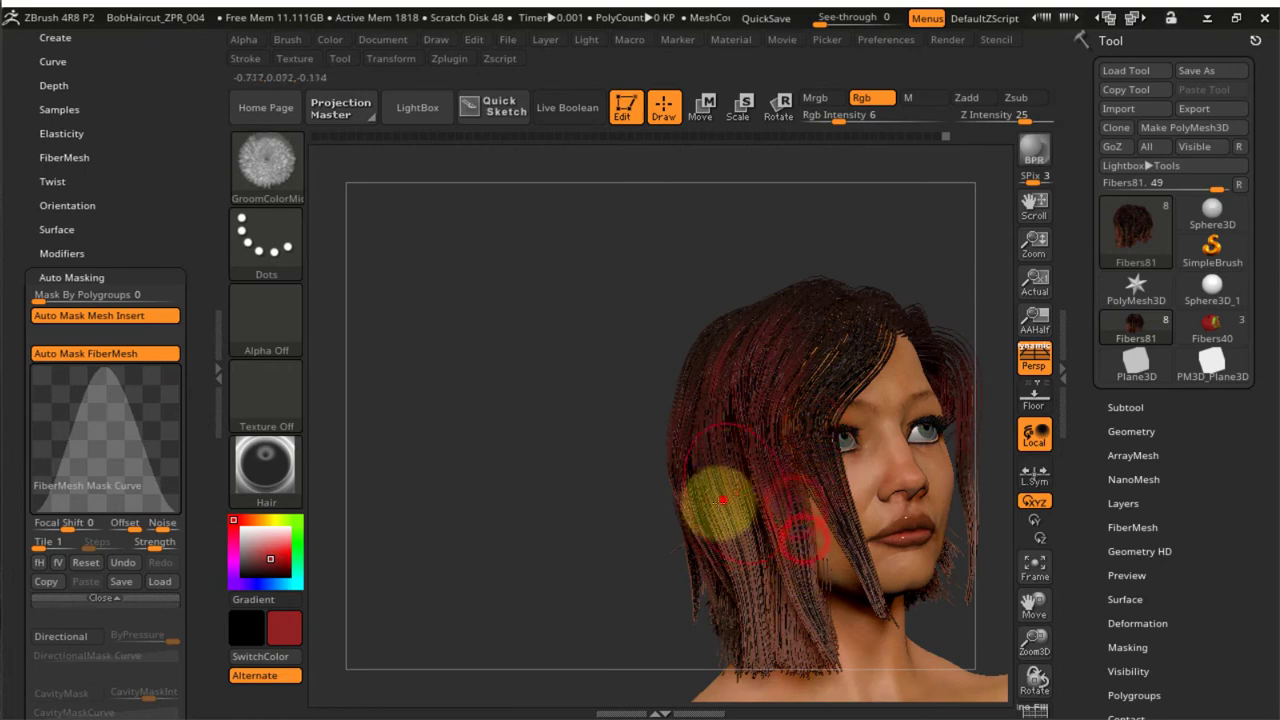
{"action": "right_click_drag", "start_coordinate": [730, 510], "coordinate": [415, 515]}
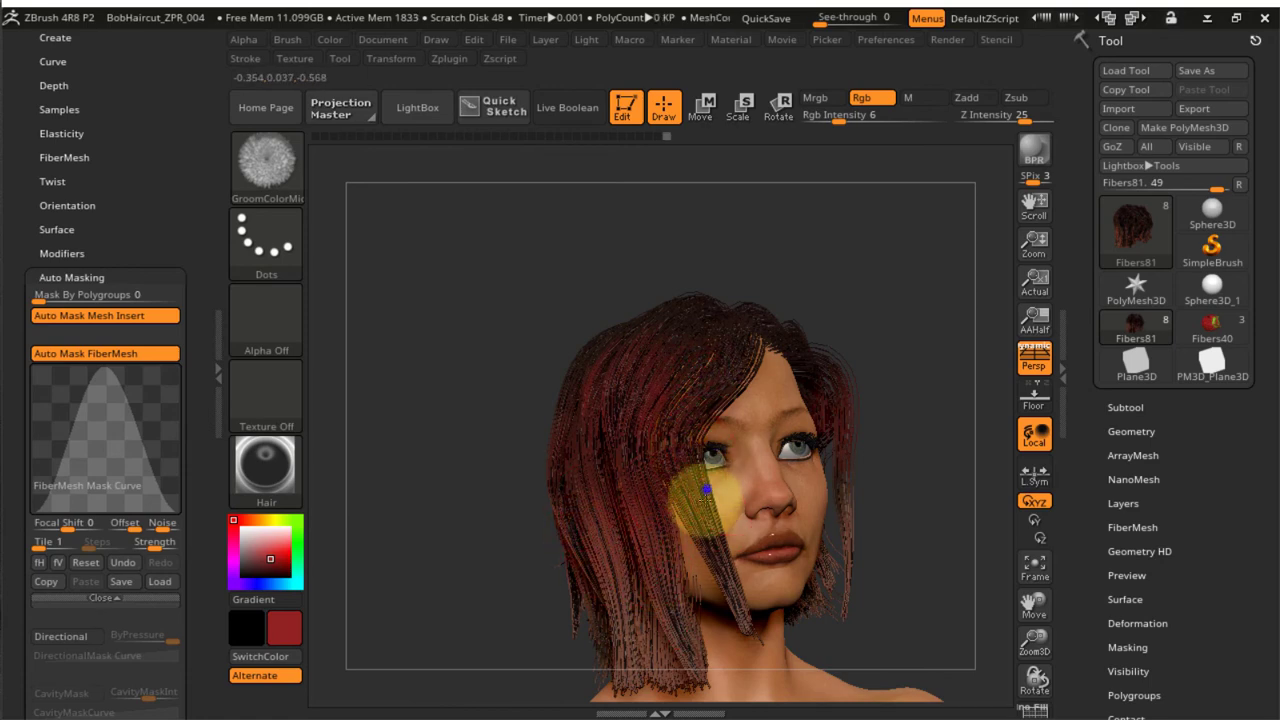
{"action": "right_click_drag", "start_coordinate": [706, 498], "coordinate": [686, 526]}
{"action": "mouse_move", "coordinate": [714, 526]}
{"action": "left_mouse_down"}
{"action": "mouse_move", "coordinate": [677, 391]}
{"action": "mouse_move", "coordinate": [743, 386]}
{"action": "left_mouse_up"}
{"action": "mouse_move", "coordinate": [749, 405]}
{"action": "right_mouse_down"}
{"action": "mouse_move", "coordinate": [722, 424]}
{"action": "mouse_move", "coordinate": [783, 377]}
{"action": "mouse_move", "coordinate": [703, 420]}
{"action": "right_mouse_up"}
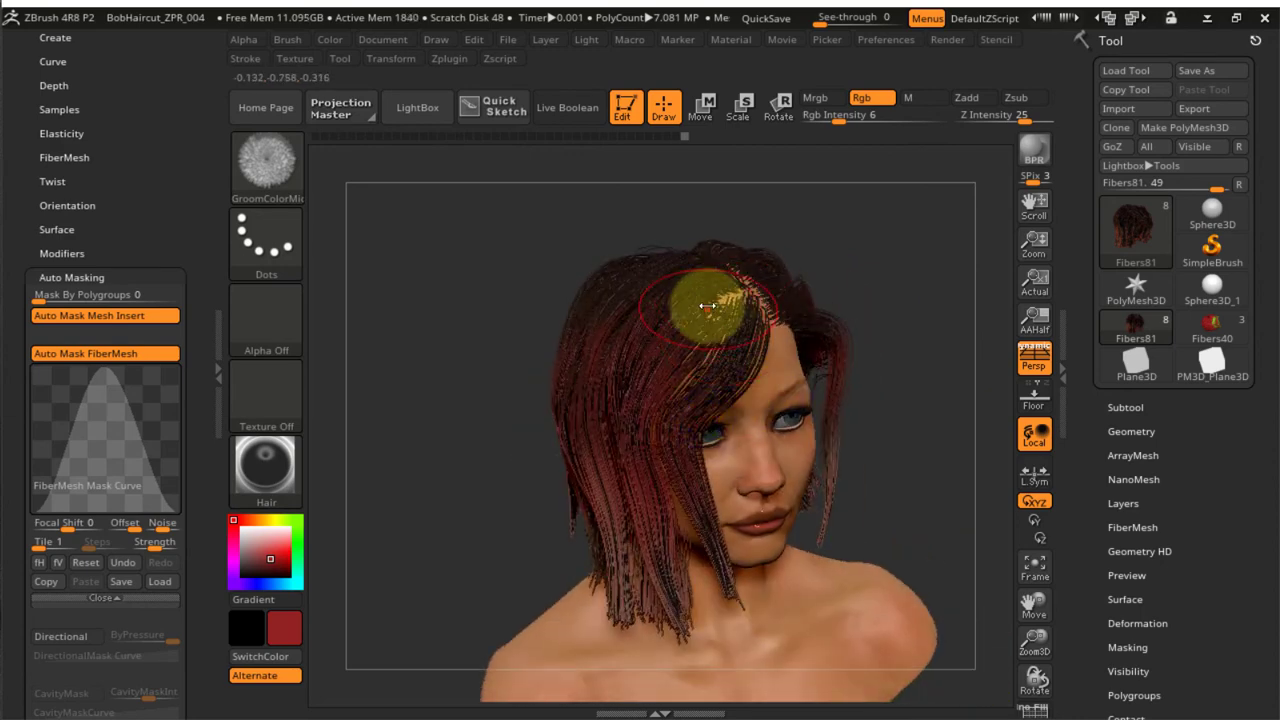
Reduce the brush size and brush dark red into the mid-lengths on the top of the head, on the right side of the parting
{"action": "key", "text": "s"}
{"action": "left_click_drag", "start_coordinate": [708, 306], "coordinate": [693, 305]}
{"action": "mouse_move", "coordinate": [749, 372]}
{"action": "right_mouse_down", "text": "ctrl"}
{"action": "mouse_move", "coordinate": [731, 322]}
{"action": "mouse_move", "coordinate": [729, 416]}
{"action": "mouse_move", "coordinate": [634, 366]}
{"action": "right_mouse_up", "text": "ctrl"}
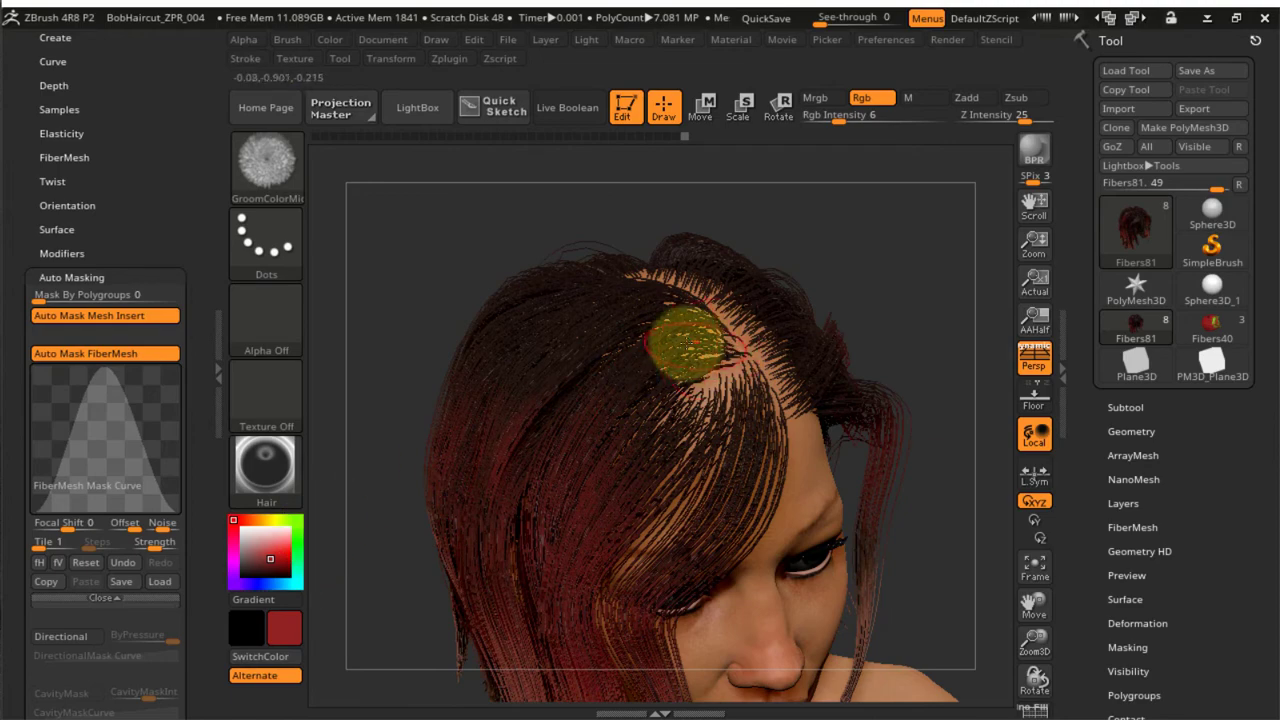
{"action": "left_click_drag", "start_coordinate": [674, 343], "coordinate": [612, 392]}
{"action": "left_click_drag", "start_coordinate": [631, 360], "coordinate": [591, 426]}
{"action": "mouse_move", "coordinate": [594, 458]}
{"action": "right_mouse_down"}
{"action": "mouse_move", "coordinate": [614, 488]}
{"action": "mouse_move", "coordinate": [660, 431]}
{"action": "right_mouse_up"}
{"action": "right_click_drag", "start_coordinate": [640, 389], "coordinate": [706, 391], "text": "alt"}
{"action": "mouse_move", "coordinate": [706, 391]}
{"action": "right_mouse_down"}
{"action": "mouse_move", "coordinate": [691, 400]}
{"action": "mouse_move", "coordinate": [663, 297]}
{"action": "right_mouse_up"}
Choose the GroomColorRoot brush for colouring the hair fibers near the scalp
{"action": "key", "text": "b"}
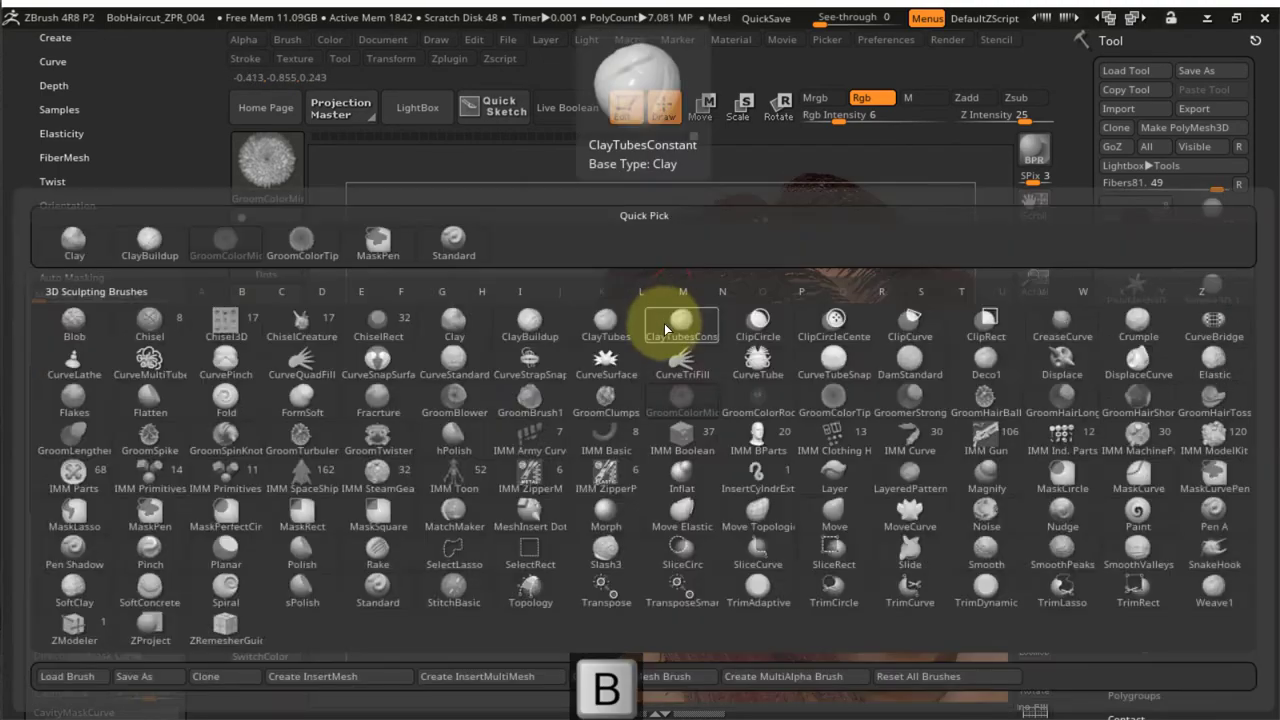
{"action": "key", "text": "g"}
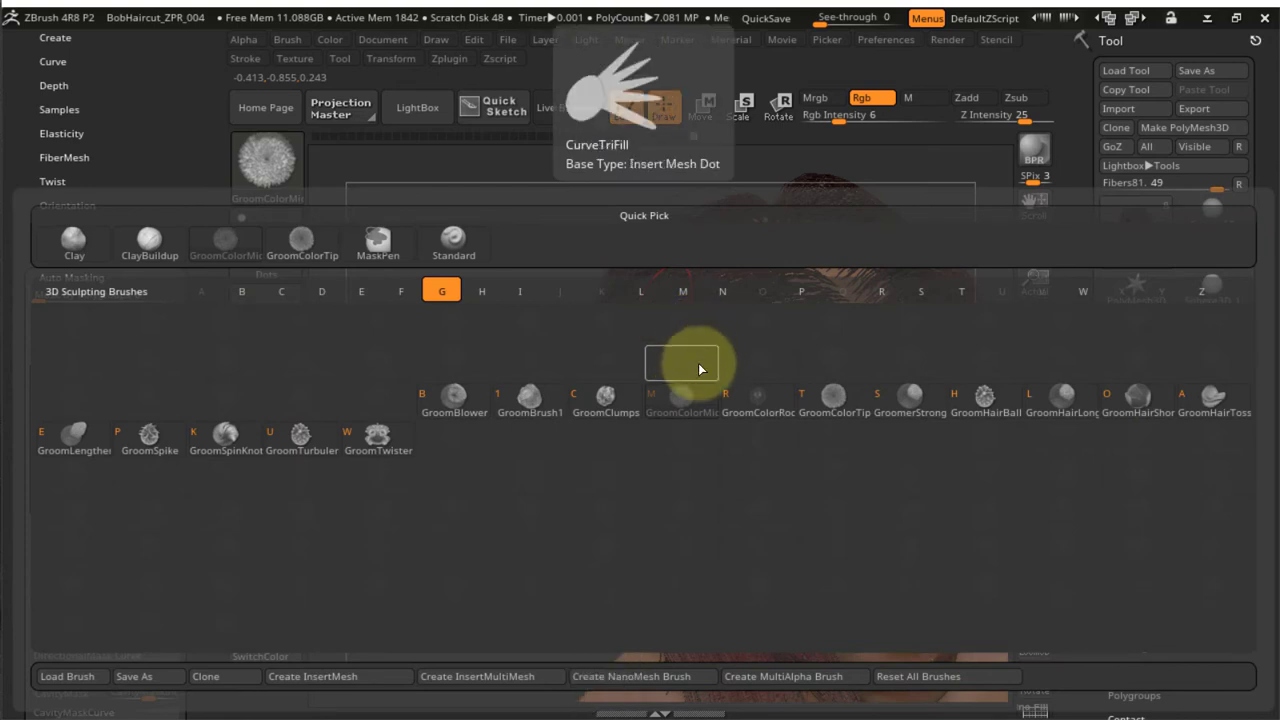
{"action": "key", "text": "r"}
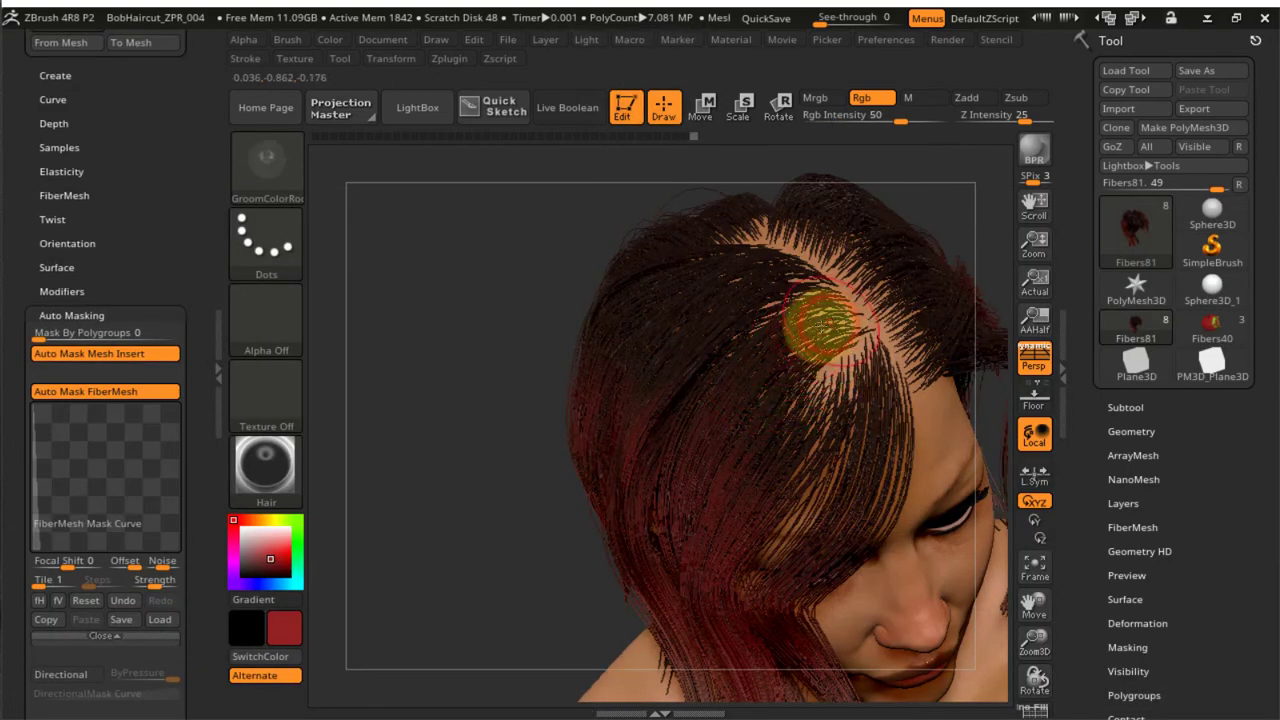
Paint dark red onto the hair roots along both sides of the parting, over the fringe and across the crown
{"action": "mouse_move", "coordinate": [826, 320]}
{"action": "left_mouse_down"}
{"action": "mouse_move", "coordinate": [816, 331]}
{"action": "mouse_move", "coordinate": [885, 406]}
{"action": "mouse_move", "coordinate": [859, 549]}
{"action": "left_mouse_up"}
{"action": "left_click_drag", "start_coordinate": [837, 427], "coordinate": [822, 434]}
{"action": "mouse_move", "coordinate": [720, 287]}
{"action": "left_mouse_down"}
{"action": "mouse_move", "coordinate": [696, 299]}
{"action": "mouse_move", "coordinate": [758, 249]}
{"action": "mouse_move", "coordinate": [661, 296]}
{"action": "mouse_move", "coordinate": [756, 318]}
{"action": "left_mouse_up"}
{"action": "right_click_drag", "start_coordinate": [721, 403], "coordinate": [571, 518], "text": "alt"}
{"action": "right_click_drag", "start_coordinate": [674, 457], "coordinate": [698, 467]}
{"action": "left_click_drag", "start_coordinate": [717, 266], "coordinate": [686, 307]}
{"action": "mouse_move", "coordinate": [700, 286]}
{"action": "left_mouse_down"}
{"action": "mouse_move", "coordinate": [723, 343]}
{"action": "mouse_move", "coordinate": [760, 340]}
{"action": "left_mouse_up"}
{"action": "left_click_drag", "start_coordinate": [796, 405], "coordinate": [840, 380]}
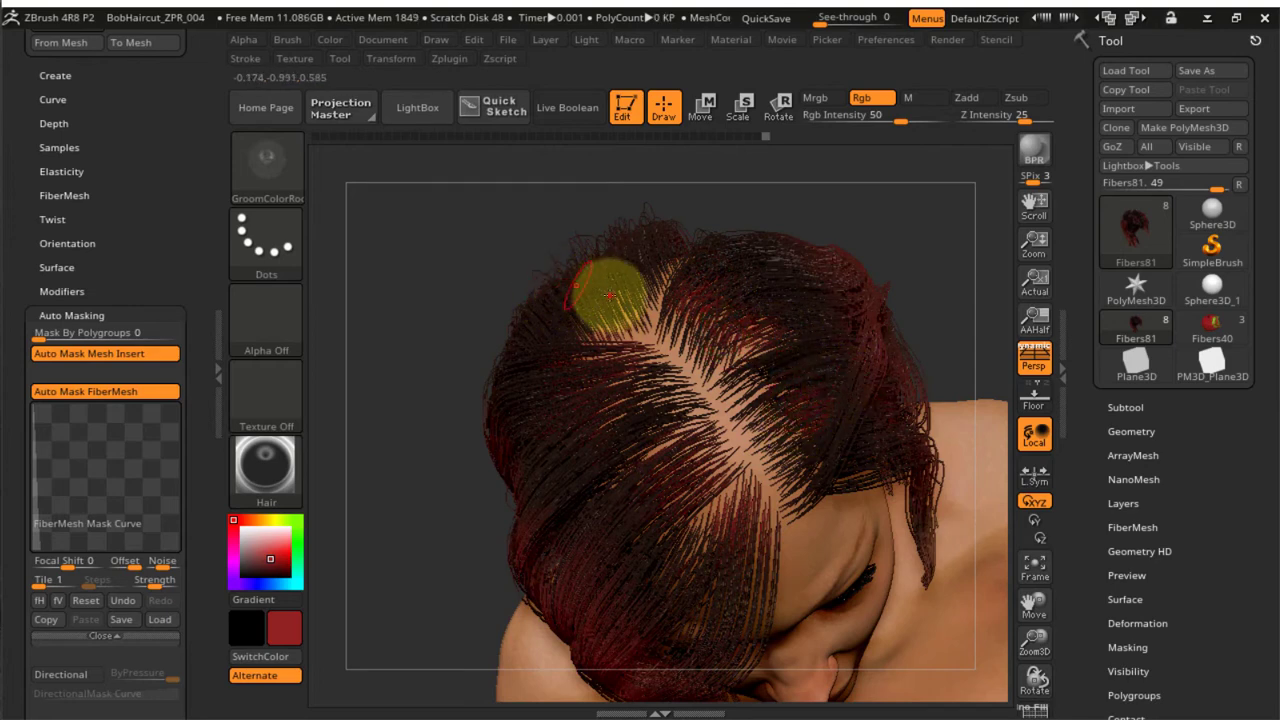
{"action": "mouse_move", "coordinate": [602, 293]}
{"action": "left_mouse_down"}
{"action": "mouse_move", "coordinate": [640, 267]}
{"action": "mouse_move", "coordinate": [630, 238]}
{"action": "left_mouse_up"}
{"action": "right_click_drag", "start_coordinate": [646, 386], "coordinate": [694, 514]}
{"action": "right_click_drag", "start_coordinate": [709, 350], "coordinate": [747, 419], "text": "ctrl"}
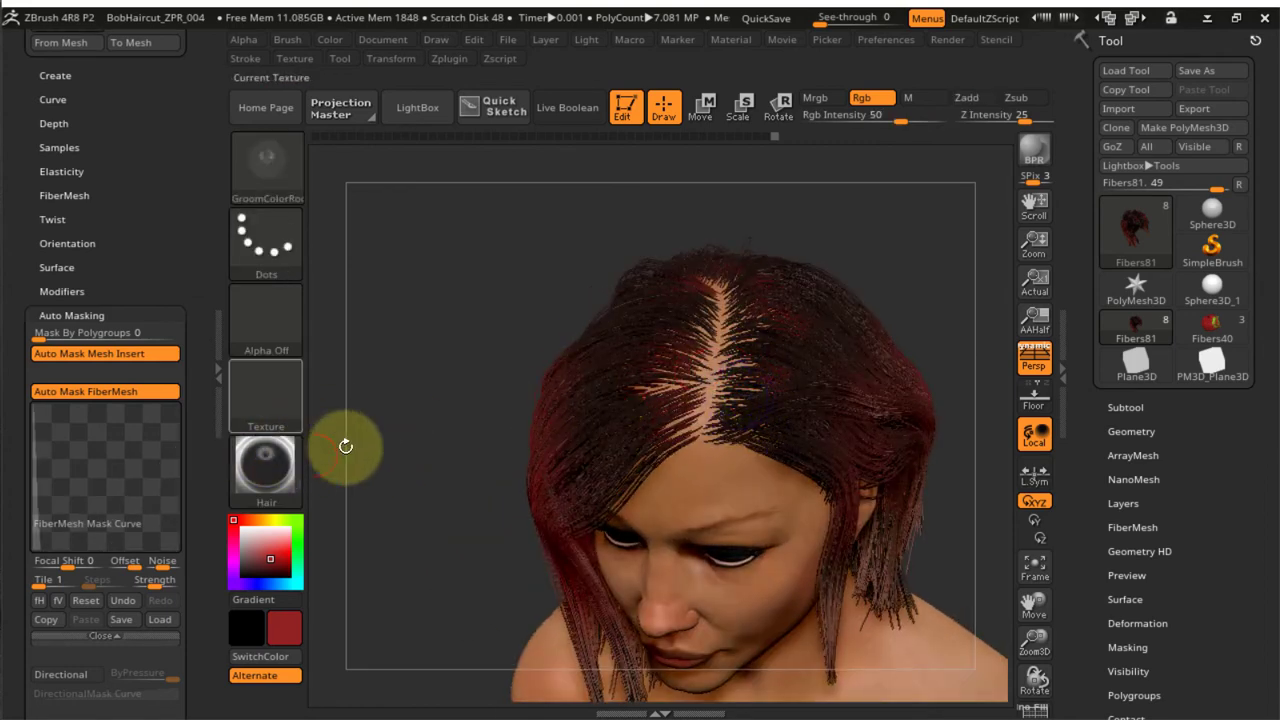
Pick black as the painting colour and darken the hair roots along both sides of the parting
{"action": "left_click", "coordinate": [253, 561]}
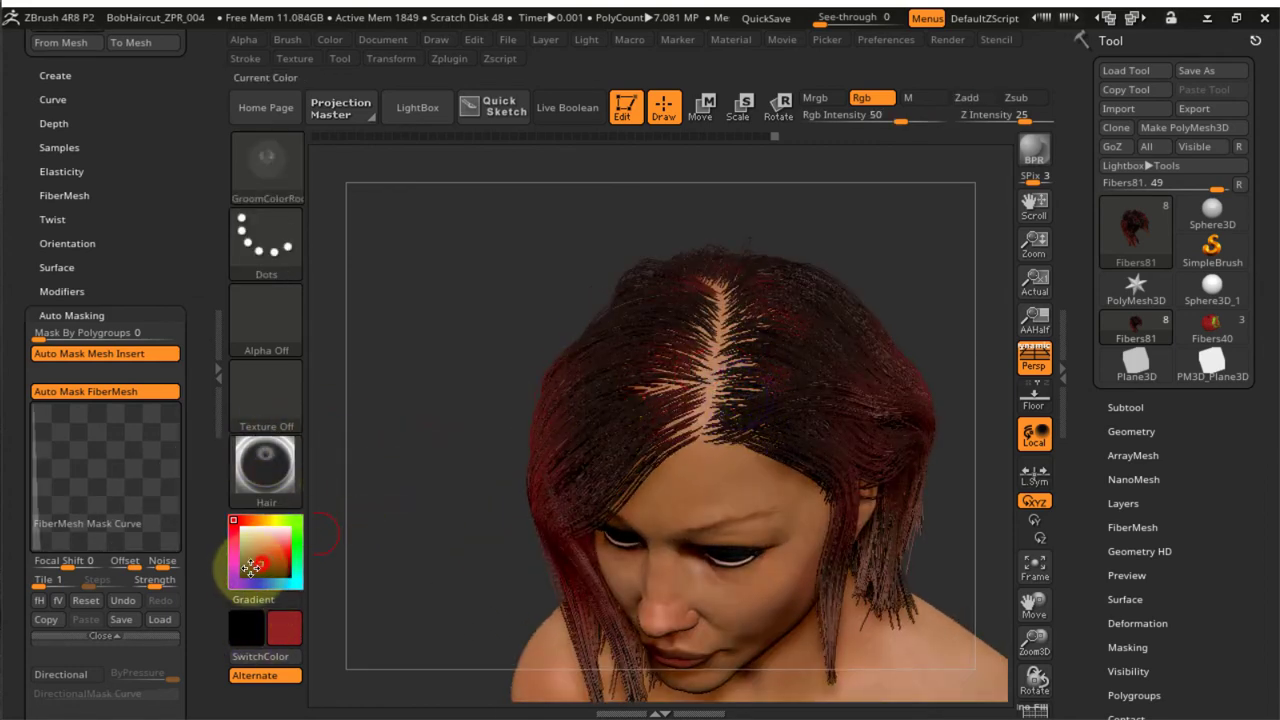
{"action": "mouse_move", "coordinate": [636, 405]}
{"action": "left_mouse_down"}
{"action": "mouse_move", "coordinate": [690, 395]}
{"action": "mouse_move", "coordinate": [637, 409]}
{"action": "left_mouse_up"}
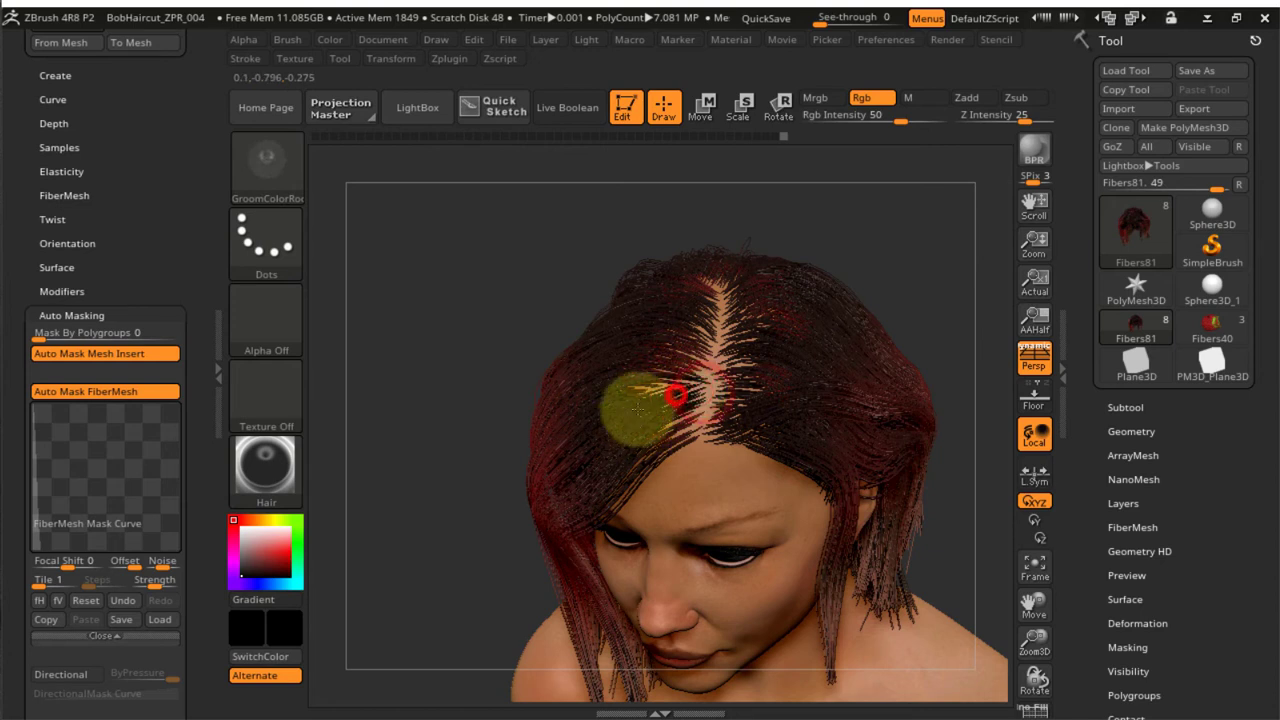
{"action": "mouse_move", "coordinate": [675, 361]}
{"action": "left_mouse_down"}
{"action": "mouse_move", "coordinate": [644, 343]}
{"action": "mouse_move", "coordinate": [691, 286]}
{"action": "mouse_move", "coordinate": [692, 333]}
{"action": "left_mouse_up"}
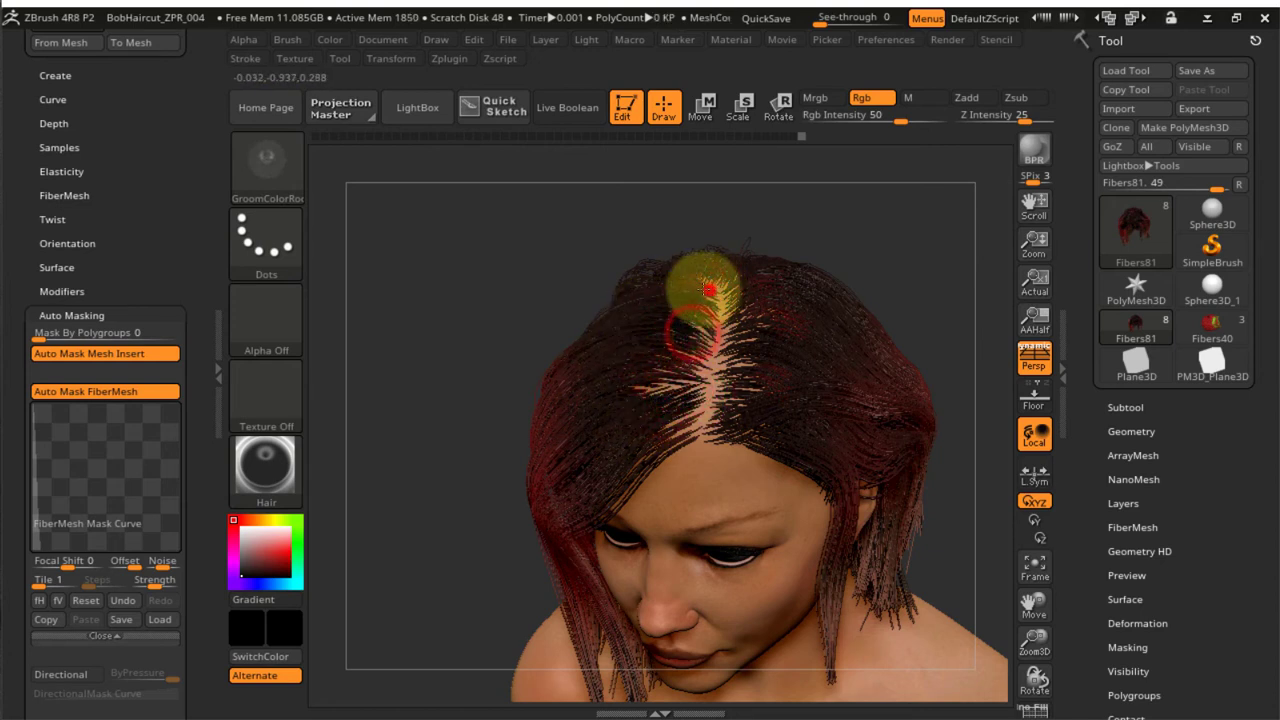
{"action": "mouse_move", "coordinate": [708, 290]}
{"action": "left_mouse_down"}
{"action": "mouse_move", "coordinate": [700, 300]}
{"action": "mouse_move", "coordinate": [804, 315]}
{"action": "mouse_move", "coordinate": [770, 366]}
{"action": "mouse_move", "coordinate": [785, 420]}
{"action": "mouse_move", "coordinate": [810, 441]}
{"action": "left_mouse_up"}
{"action": "mouse_move", "coordinate": [820, 418]}
{"action": "right_mouse_down"}
{"action": "mouse_move", "coordinate": [826, 366]}
{"action": "mouse_move", "coordinate": [771, 289]}
{"action": "mouse_move", "coordinate": [784, 260]}
{"action": "right_mouse_up"}
{"action": "mouse_move", "coordinate": [811, 317]}
{"action": "right_mouse_down"}
{"action": "mouse_move", "coordinate": [837, 323]}
{"action": "mouse_move", "coordinate": [830, 315]}
{"action": "mouse_move", "coordinate": [866, 297]}
{"action": "mouse_move", "coordinate": [894, 297]}
{"action": "mouse_move", "coordinate": [907, 237]}
{"action": "mouse_move", "coordinate": [909, 251]}
{"action": "mouse_move", "coordinate": [880, 266]}
{"action": "right_mouse_up"}
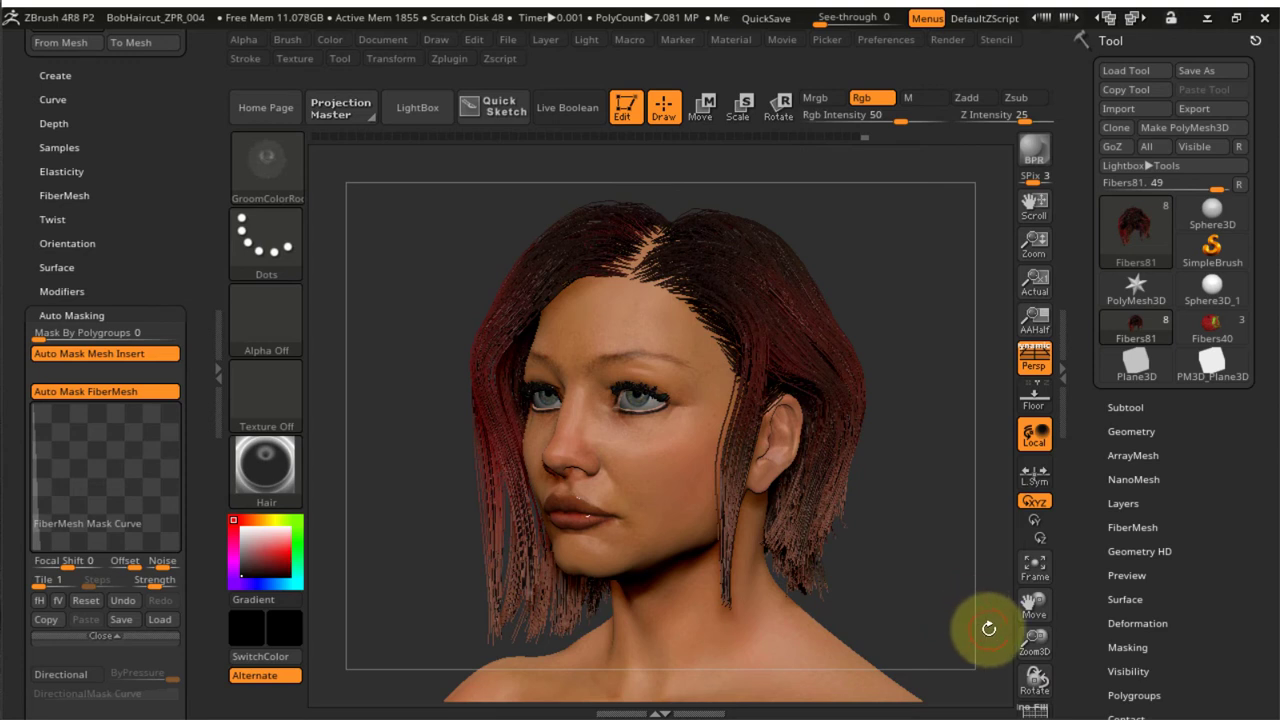
Render the coloured hair with BPR and examine the result from the front and the left side
{"action": "key", "text": "shift+r"}
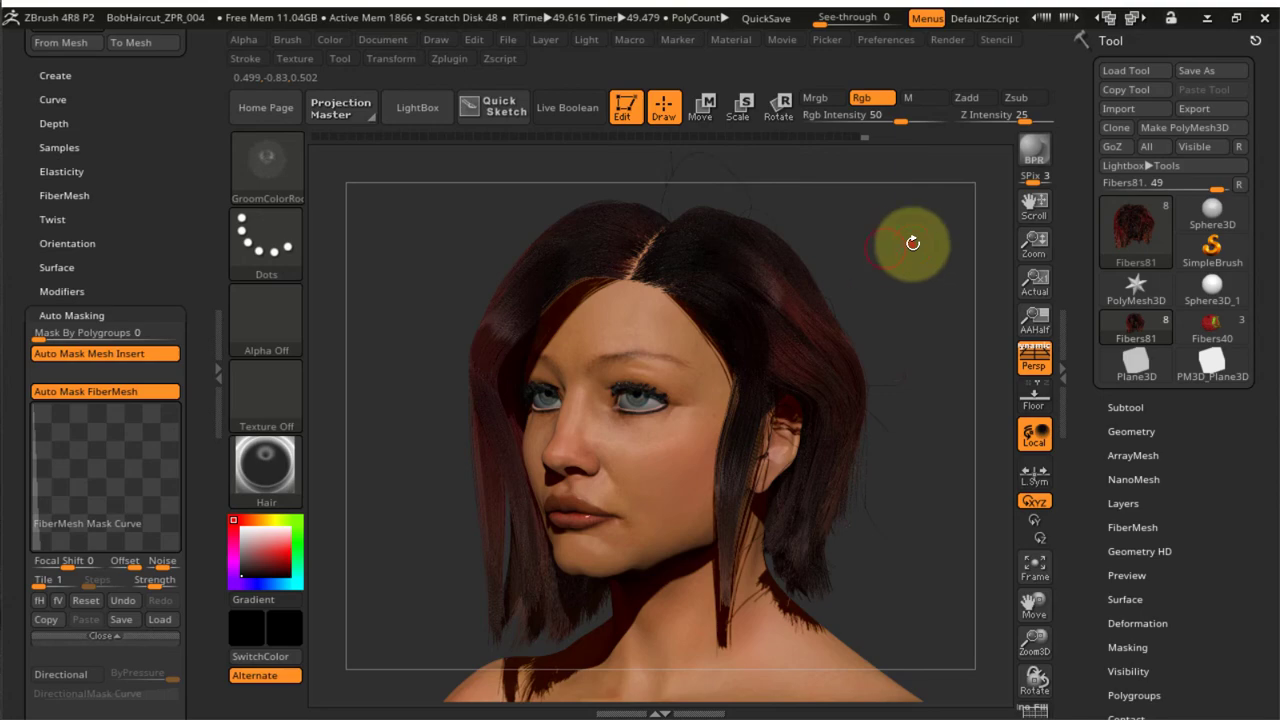
{"action": "left_click_drag", "start_coordinate": [913, 242], "coordinate": [843, 251]}
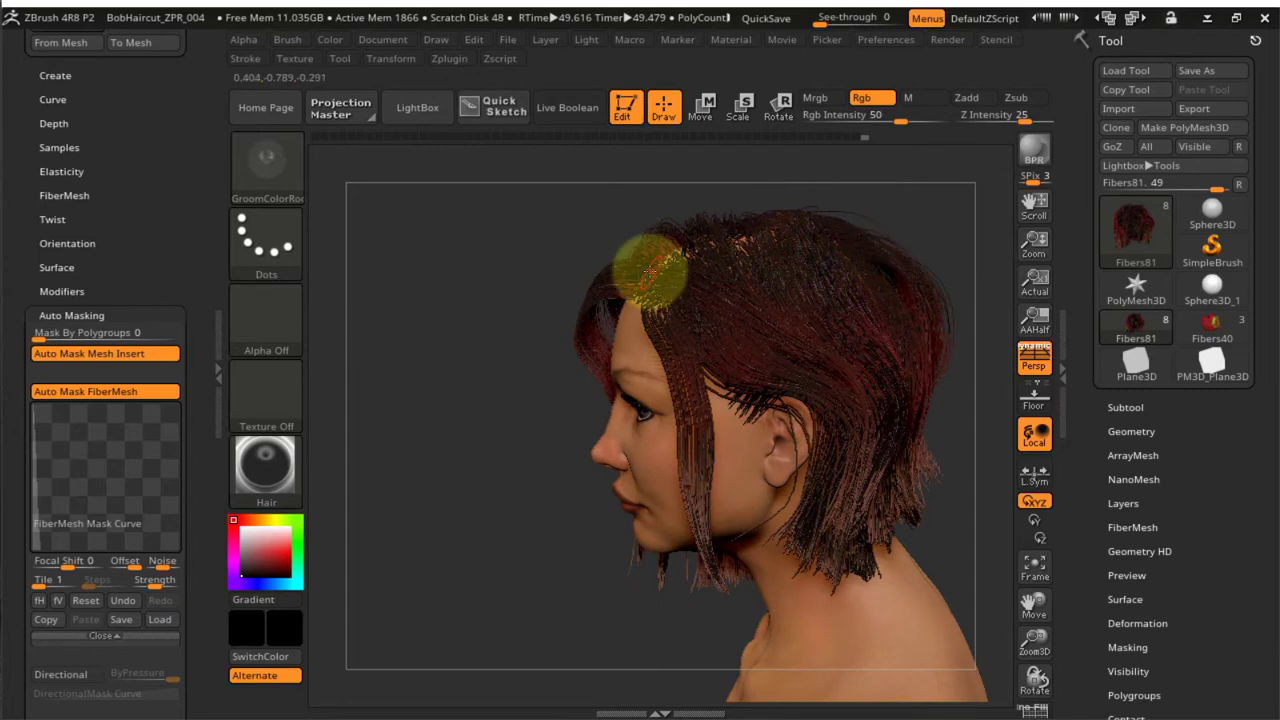
{"action": "mouse_move", "coordinate": [731, 332]}
{"action": "right_mouse_down"}
{"action": "mouse_move", "coordinate": [757, 328]}
{"action": "mouse_move", "coordinate": [723, 339]}
{"action": "mouse_move", "coordinate": [711, 401]}
{"action": "mouse_move", "coordinate": [709, 338]}
{"action": "right_mouse_up"}
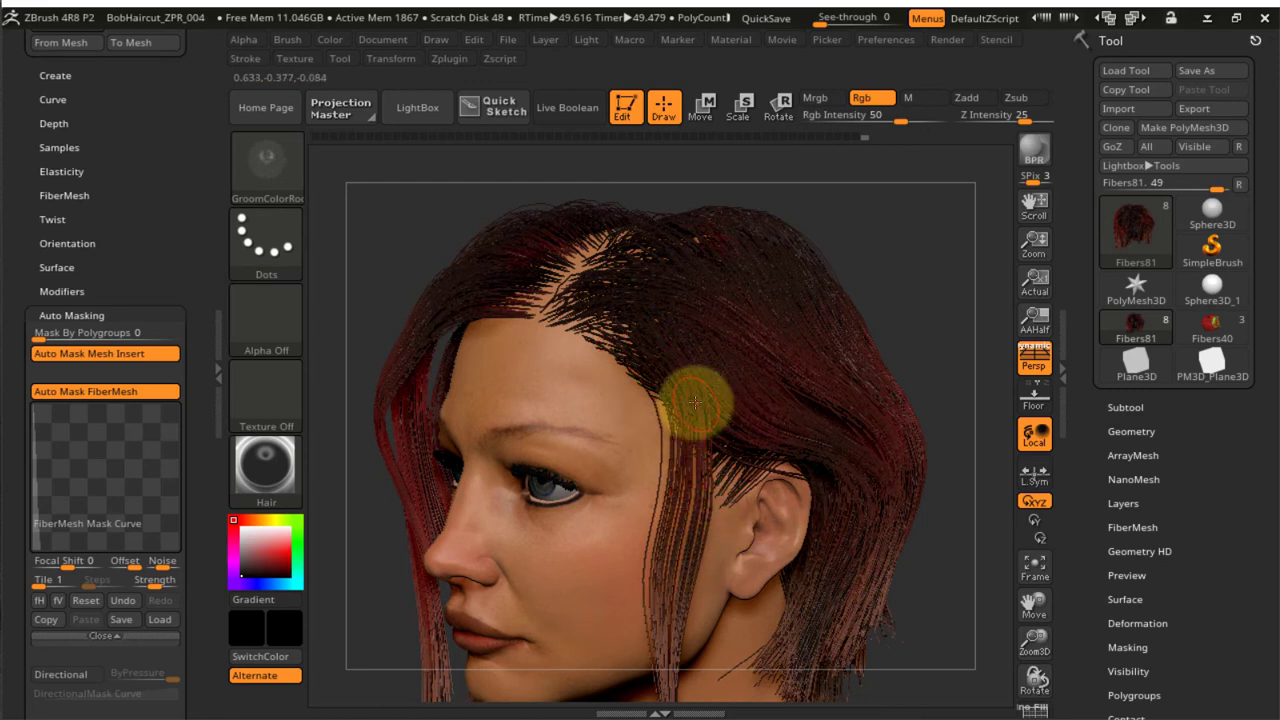
Save the project as BobHaircut_ZPR_005
{"action": "right_click_drag", "start_coordinate": [684, 404], "coordinate": [675, 352], "text": "ctrl"}
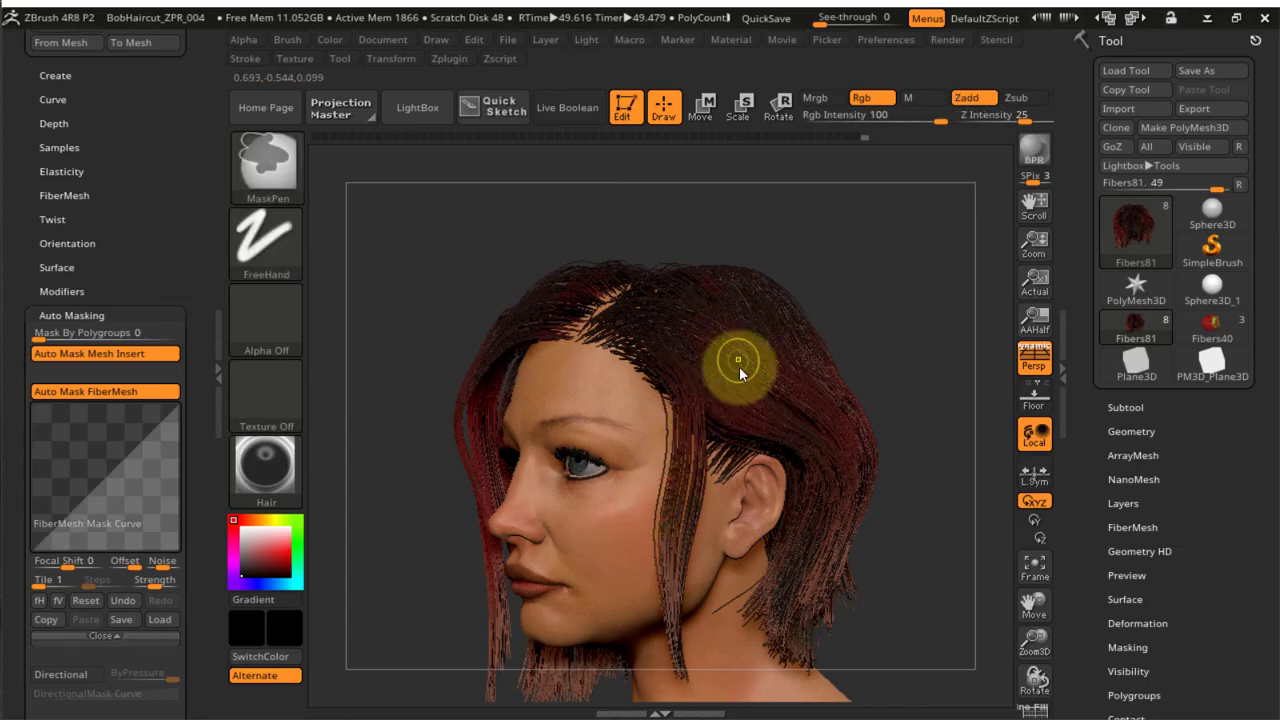
{"action": "key", "text": "ctrl+s"}
{"action": "key", "text": "Return"}
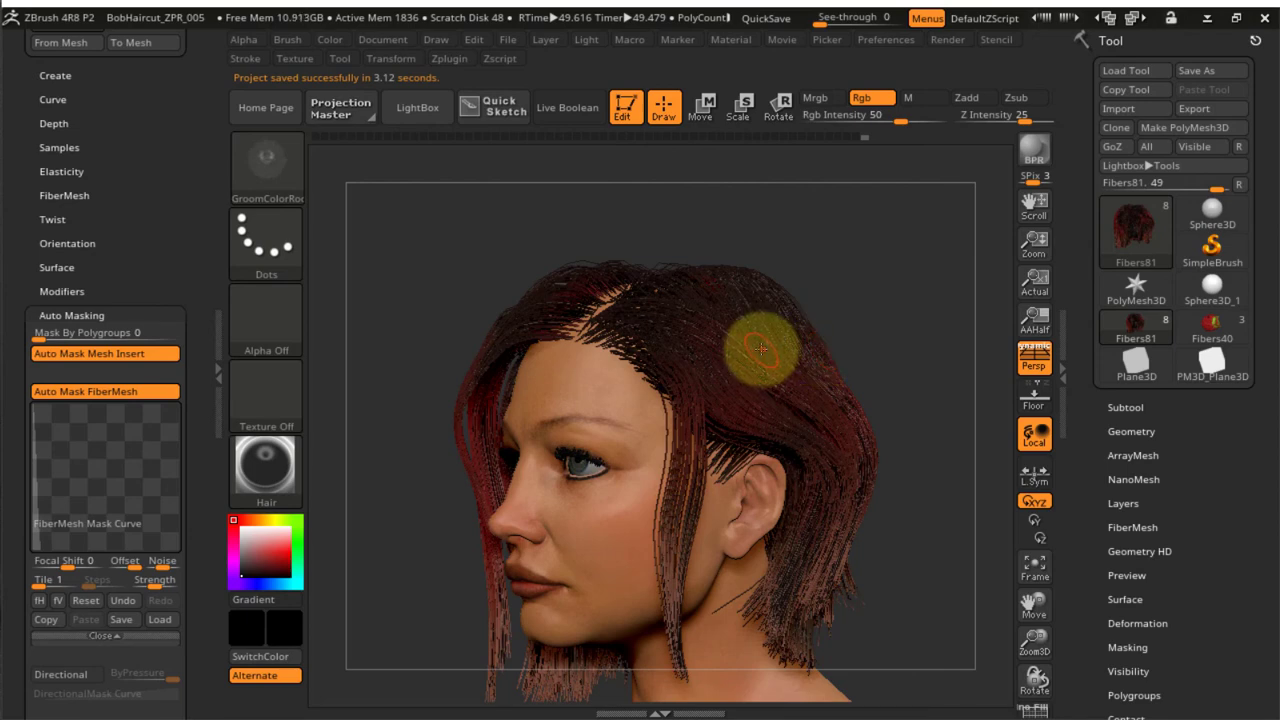
Choose the GroomClumps brush and enlarge its draw size
{"action": "key", "text": "b"}
{"action": "key", "text": "g"}
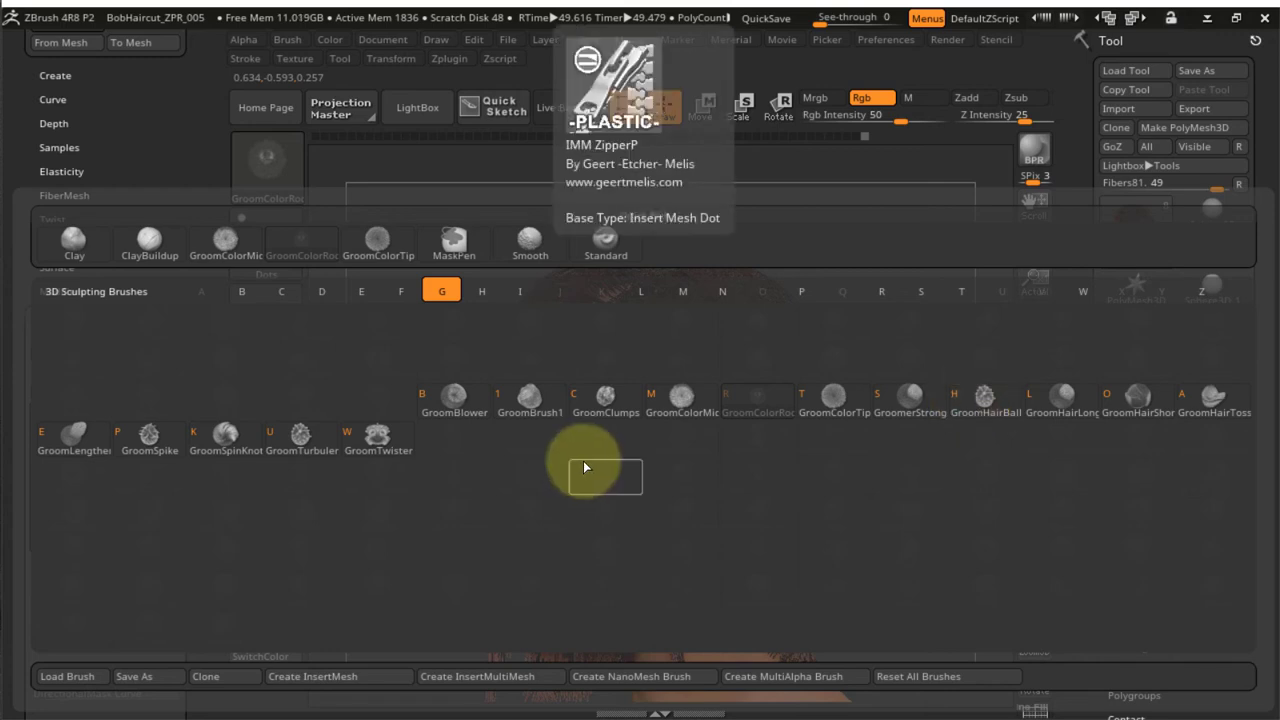
{"action": "left_click", "coordinate": [607, 399]}
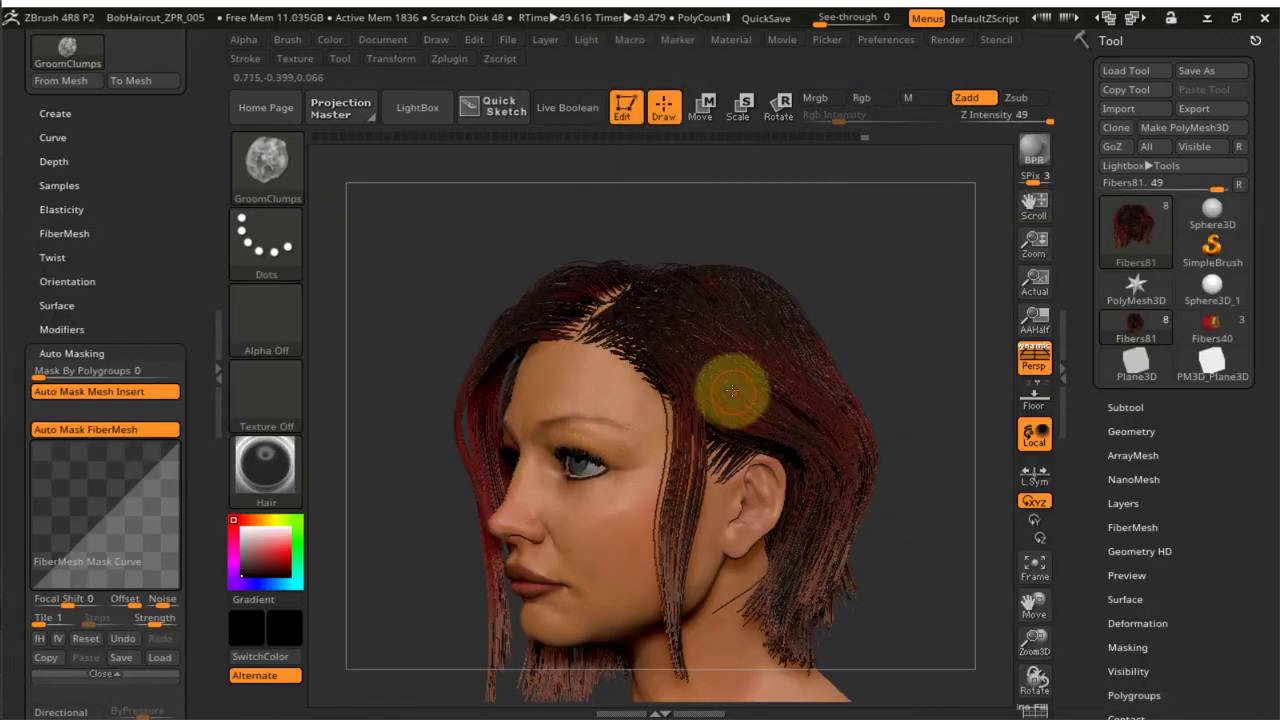
{"action": "key", "text": "s"}
{"action": "left_click_drag", "start_coordinate": [729, 386], "coordinate": [752, 382]}
Gather the hair into clumps with GroomClumps, working from the left temple lock around the sides and lengths of the bob
{"action": "right_click_drag", "start_coordinate": [666, 391], "coordinate": [703, 440], "text": "ctrl"}
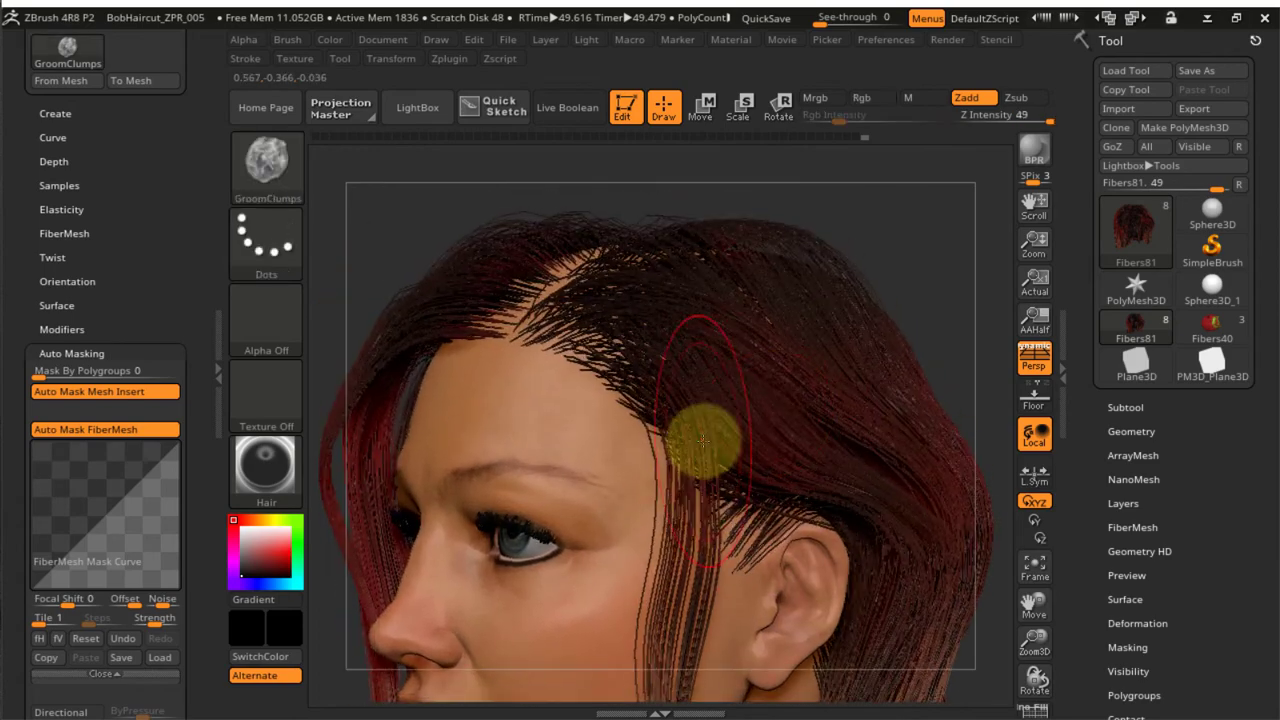
{"action": "mouse_move", "coordinate": [752, 502]}
{"action": "left_mouse_down"}
{"action": "mouse_move", "coordinate": [843, 463]}
{"action": "mouse_move", "coordinate": [758, 348]}
{"action": "left_mouse_up"}
{"action": "right_click_drag", "start_coordinate": [852, 384], "coordinate": [800, 397]}
{"action": "mouse_move", "coordinate": [808, 314]}
{"action": "left_mouse_down"}
{"action": "mouse_move", "coordinate": [751, 366]}
{"action": "mouse_move", "coordinate": [792, 406]}
{"action": "left_mouse_up"}
{"action": "mouse_move", "coordinate": [606, 420]}
{"action": "right_mouse_down"}
{"action": "mouse_move", "coordinate": [647, 437]}
{"action": "mouse_move", "coordinate": [557, 471]}
{"action": "right_mouse_up"}
{"action": "right_click_drag", "start_coordinate": [777, 457], "coordinate": [801, 403]}
{"action": "right_click_drag", "start_coordinate": [749, 291], "coordinate": [851, 540]}
{"action": "right_click_drag", "start_coordinate": [757, 320], "coordinate": [875, 575]}
{"action": "left_click_drag", "start_coordinate": [941, 400], "coordinate": [864, 288]}
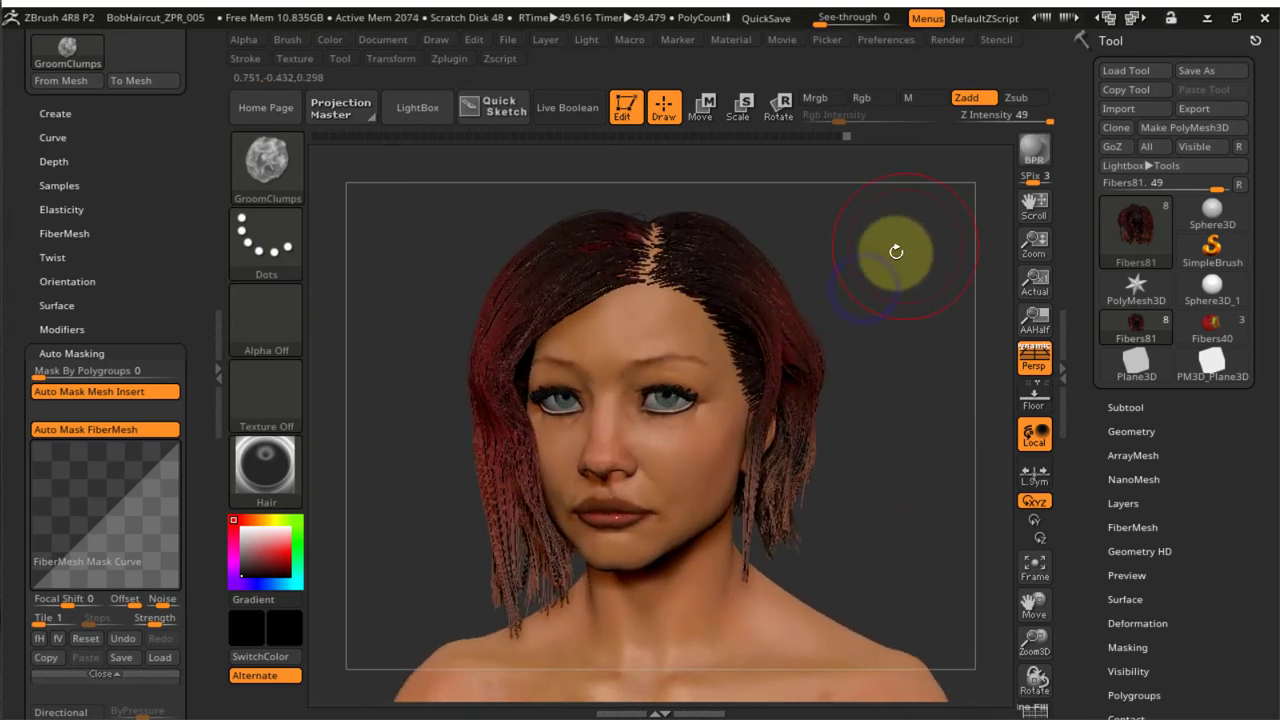
Choose the GroomHairBall brush for adding volume and irregularity to the hair
{"action": "key", "text": "b"}
{"action": "key", "text": "g"}
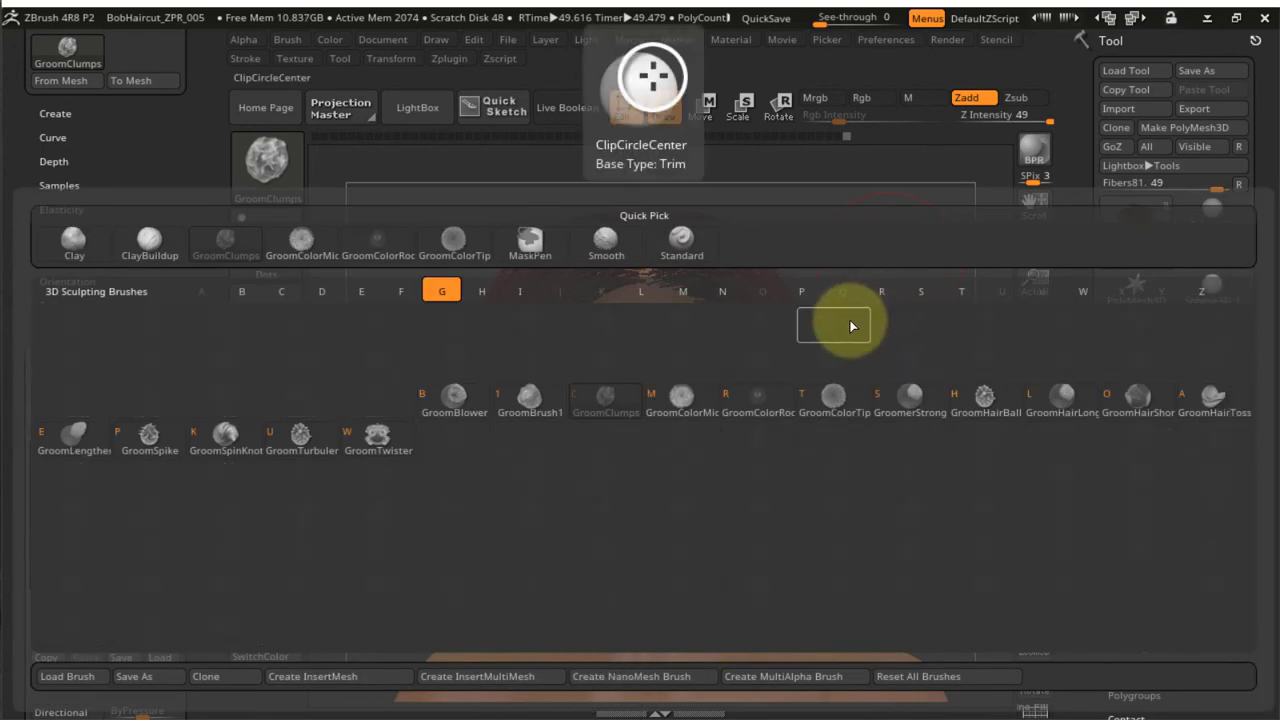
{"action": "key", "text": "shift+h"}
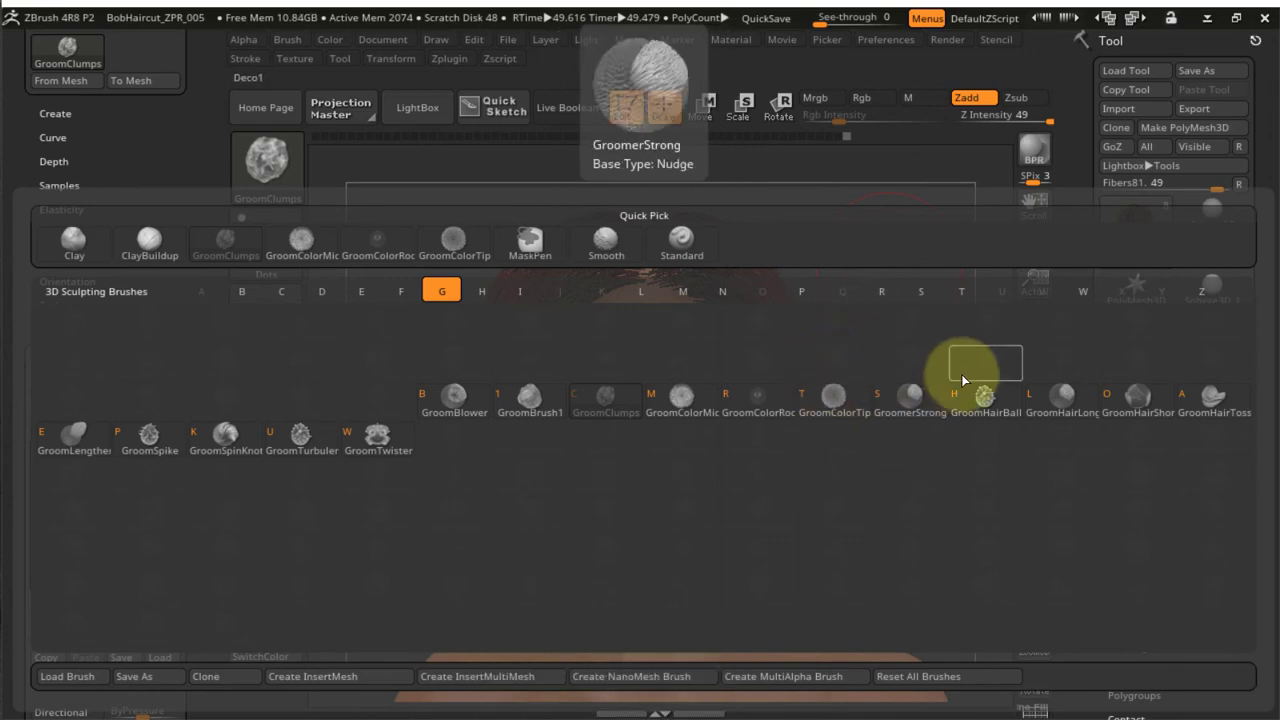
{"action": "left_click", "coordinate": [975, 395]}
Brush GroomHairBall strokes over the left side of the bob, from behind the ear up to the temple and crown
{"action": "right_click_drag", "start_coordinate": [823, 453], "coordinate": [705, 447], "text": "ctrl"}
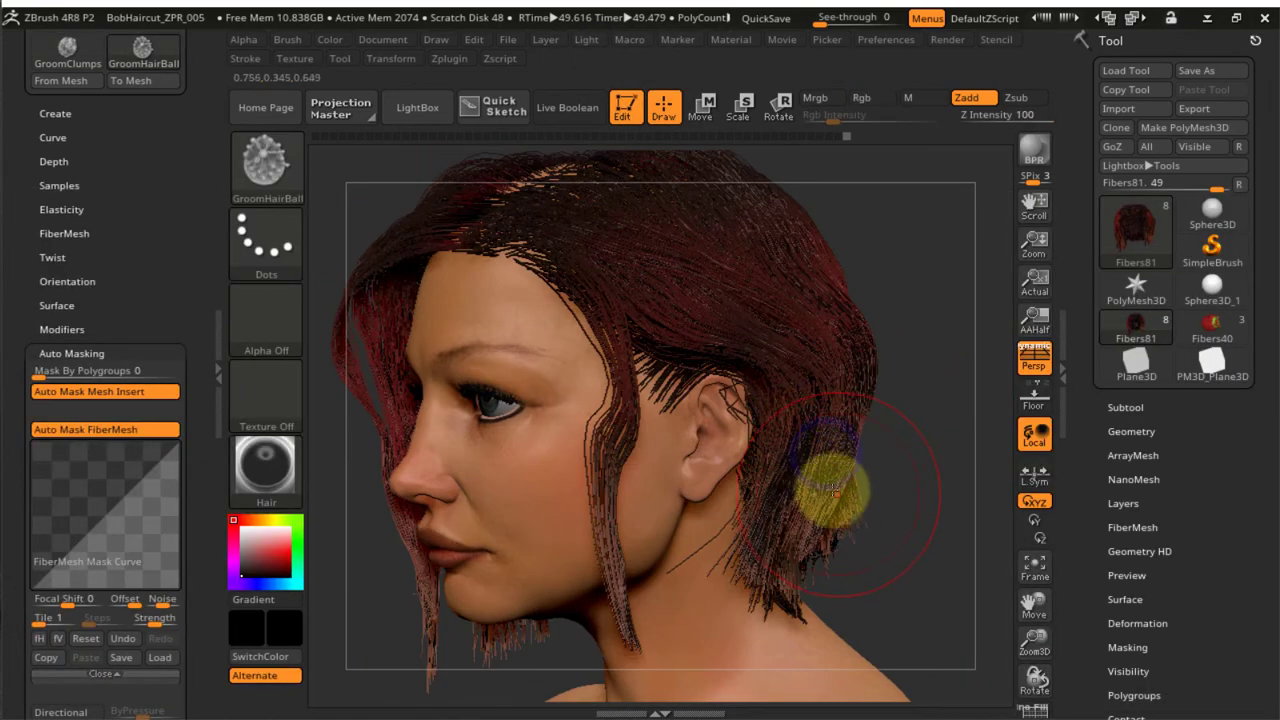
{"action": "left_click_drag", "start_coordinate": [833, 485], "coordinate": [660, 260]}
{"action": "mouse_move", "coordinate": [662, 262]}
{"action": "right_mouse_down"}
{"action": "mouse_move", "coordinate": [722, 387]}
{"action": "mouse_move", "coordinate": [671, 334]}
{"action": "mouse_move", "coordinate": [688, 371]}
{"action": "right_mouse_up"}
{"action": "left_click_drag", "start_coordinate": [634, 263], "coordinate": [620, 281]}
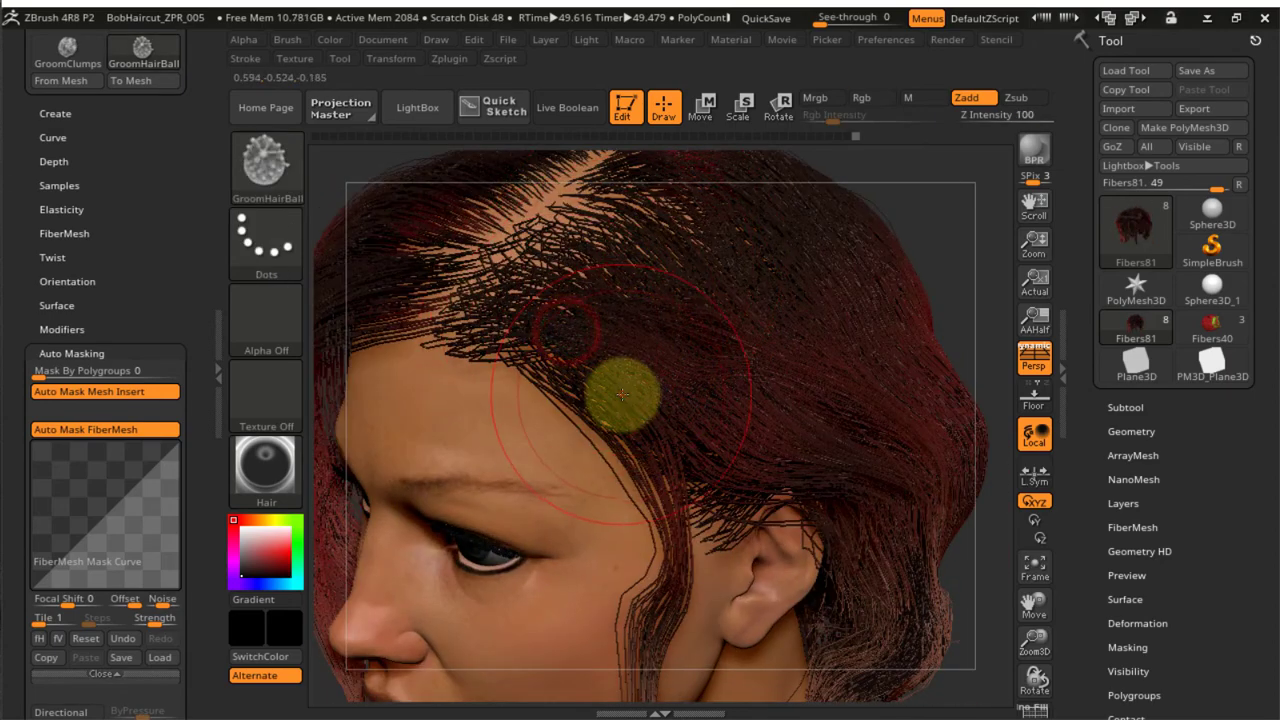
{"action": "right_click_drag", "start_coordinate": [686, 386], "coordinate": [695, 411]}
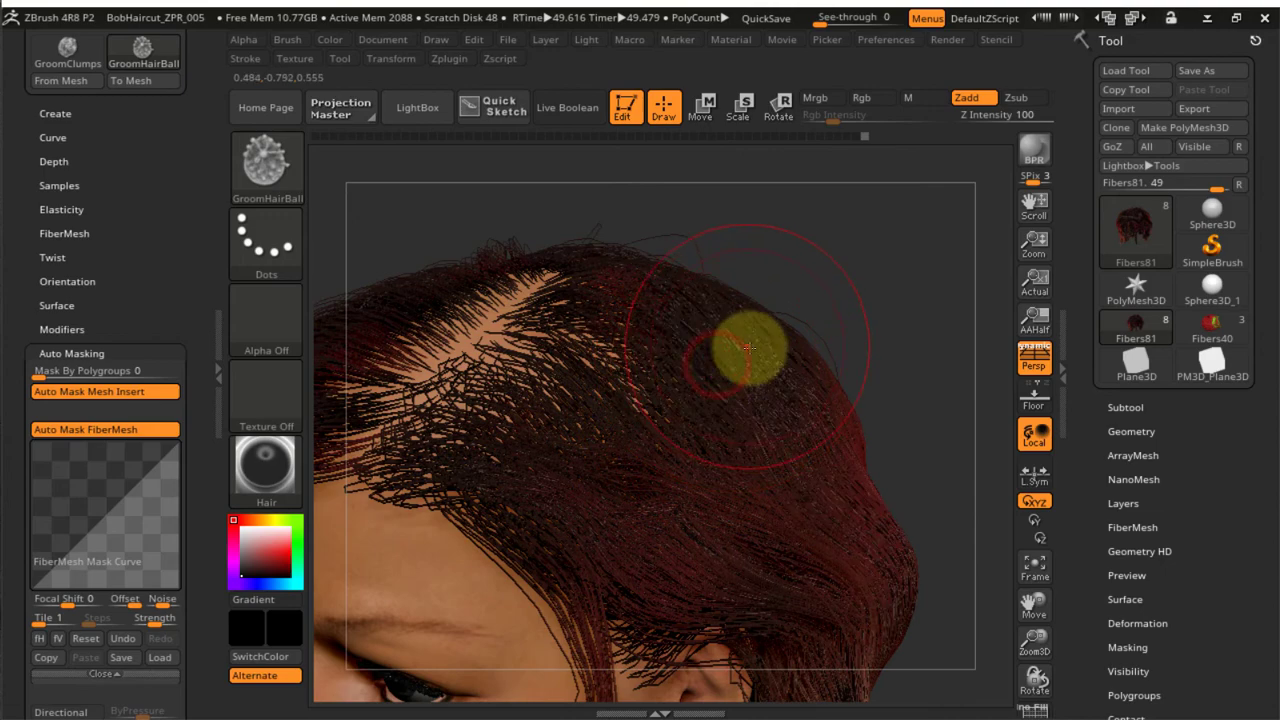
Brush GroomHairBall strokes over the crown and along the model's right side of the parting
{"action": "mouse_move", "coordinate": [820, 429]}
{"action": "right_mouse_down", "text": "ctrl"}
{"action": "mouse_move", "coordinate": [673, 404]}
{"action": "mouse_move", "coordinate": [771, 394]}
{"action": "mouse_move", "coordinate": [734, 357]}
{"action": "mouse_move", "coordinate": [714, 409]}
{"action": "mouse_move", "coordinate": [778, 338]}
{"action": "right_mouse_up", "text": "ctrl"}
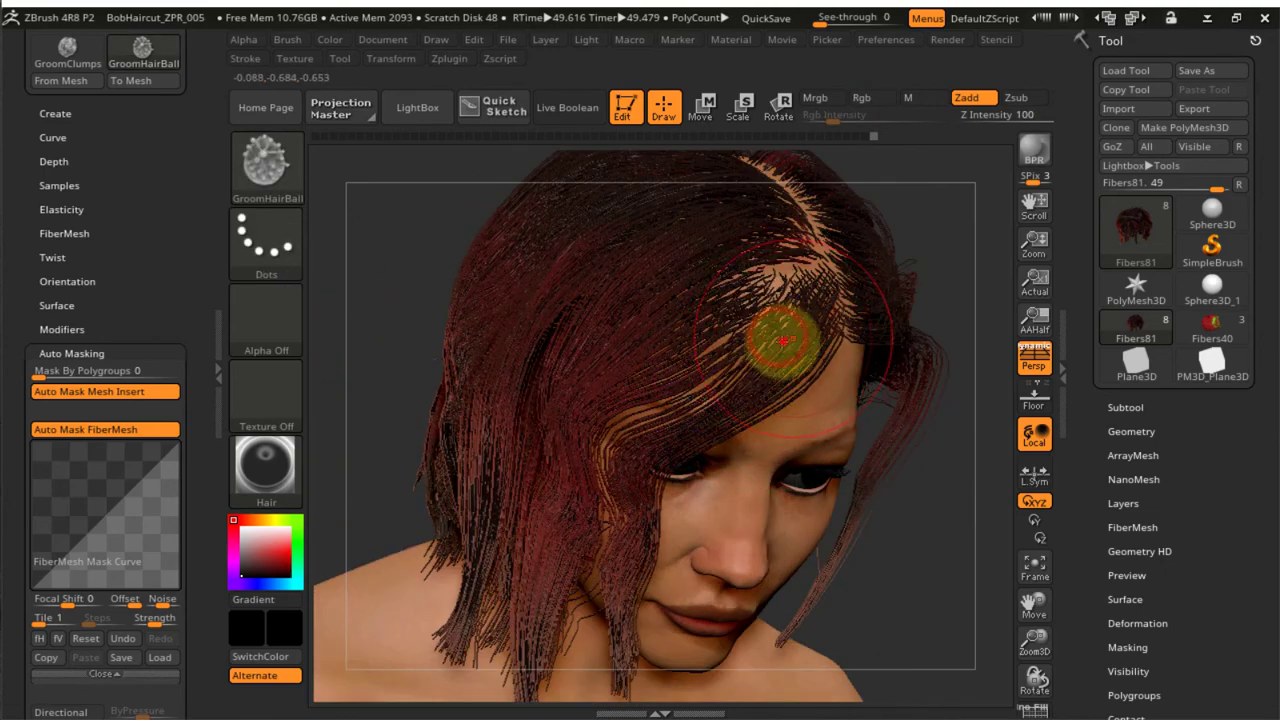
{"action": "mouse_move", "coordinate": [678, 357]}
{"action": "right_mouse_down"}
{"action": "mouse_move", "coordinate": [702, 477]}
{"action": "mouse_move", "coordinate": [727, 354]}
{"action": "mouse_move", "coordinate": [734, 434]}
{"action": "mouse_move", "coordinate": [728, 393]}
{"action": "right_mouse_up"}
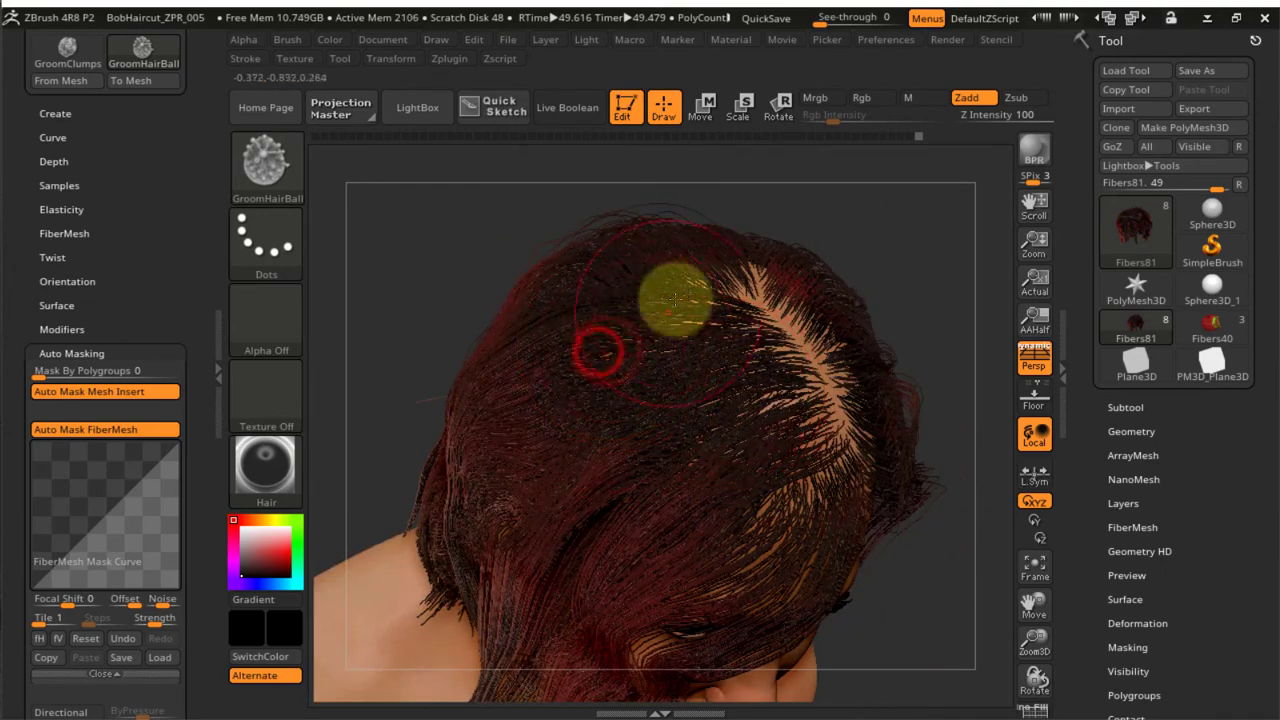
{"action": "right_click_drag", "start_coordinate": [679, 308], "coordinate": [588, 404]}
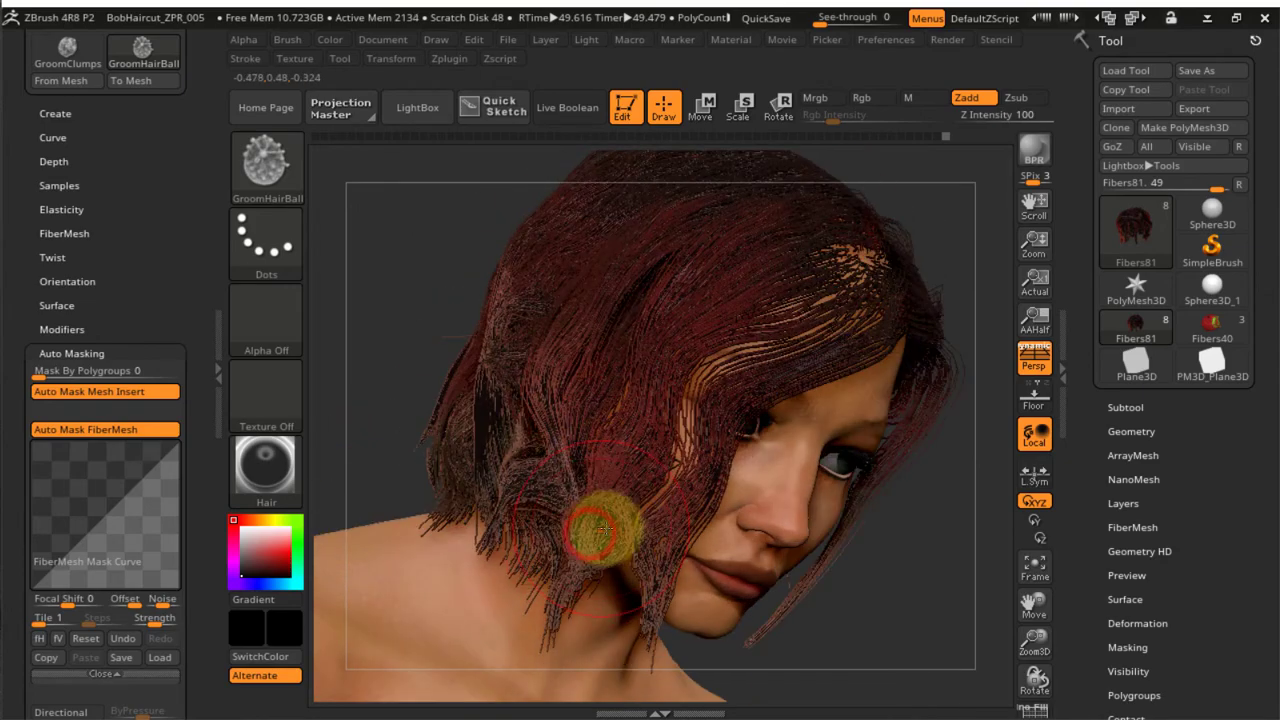
Brush GroomHairBall strokes over the lengths on the model's right side and render a front preview of the bob
{"action": "mouse_move", "coordinate": [600, 530]}
{"action": "right_mouse_down"}
{"action": "mouse_move", "coordinate": [634, 429]}
{"action": "mouse_move", "coordinate": [694, 434]}
{"action": "mouse_move", "coordinate": [611, 451]}
{"action": "mouse_move", "coordinate": [604, 408]}
{"action": "mouse_move", "coordinate": [674, 457]}
{"action": "mouse_move", "coordinate": [677, 474]}
{"action": "right_mouse_up"}
{"action": "key", "text": "ctrl"}
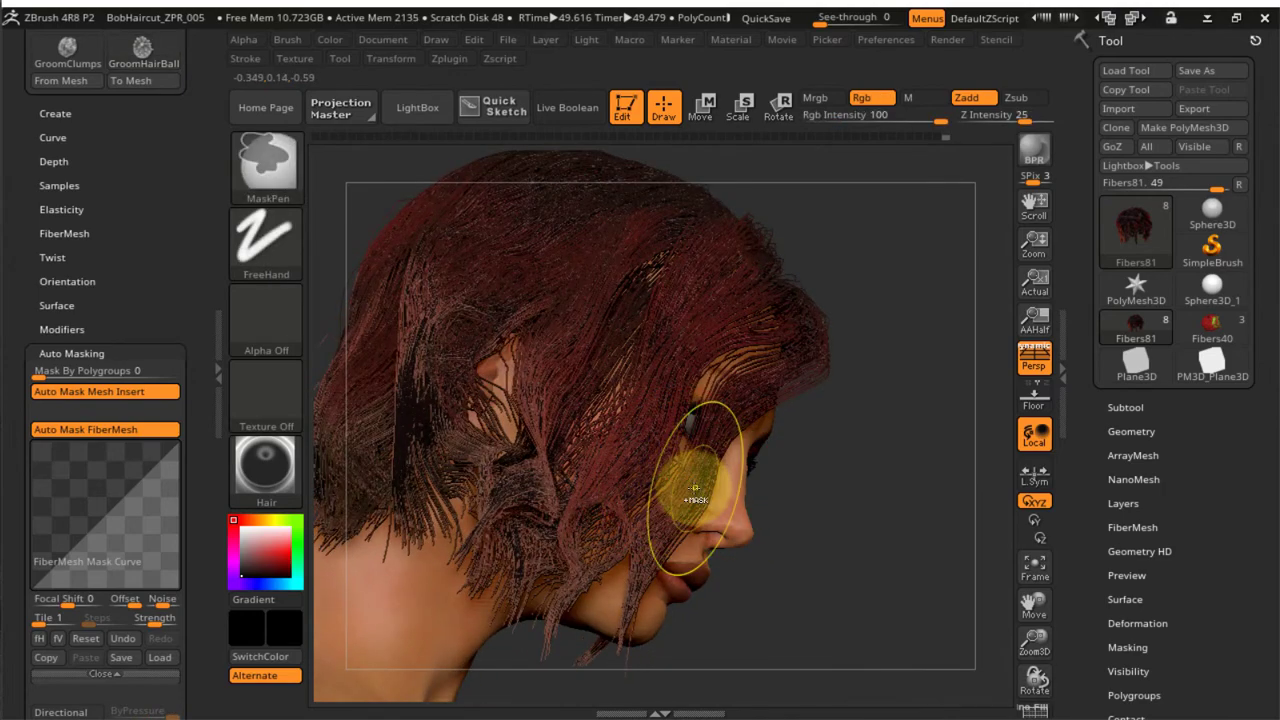
{"action": "right_click_drag", "start_coordinate": [551, 486], "coordinate": [622, 495]}
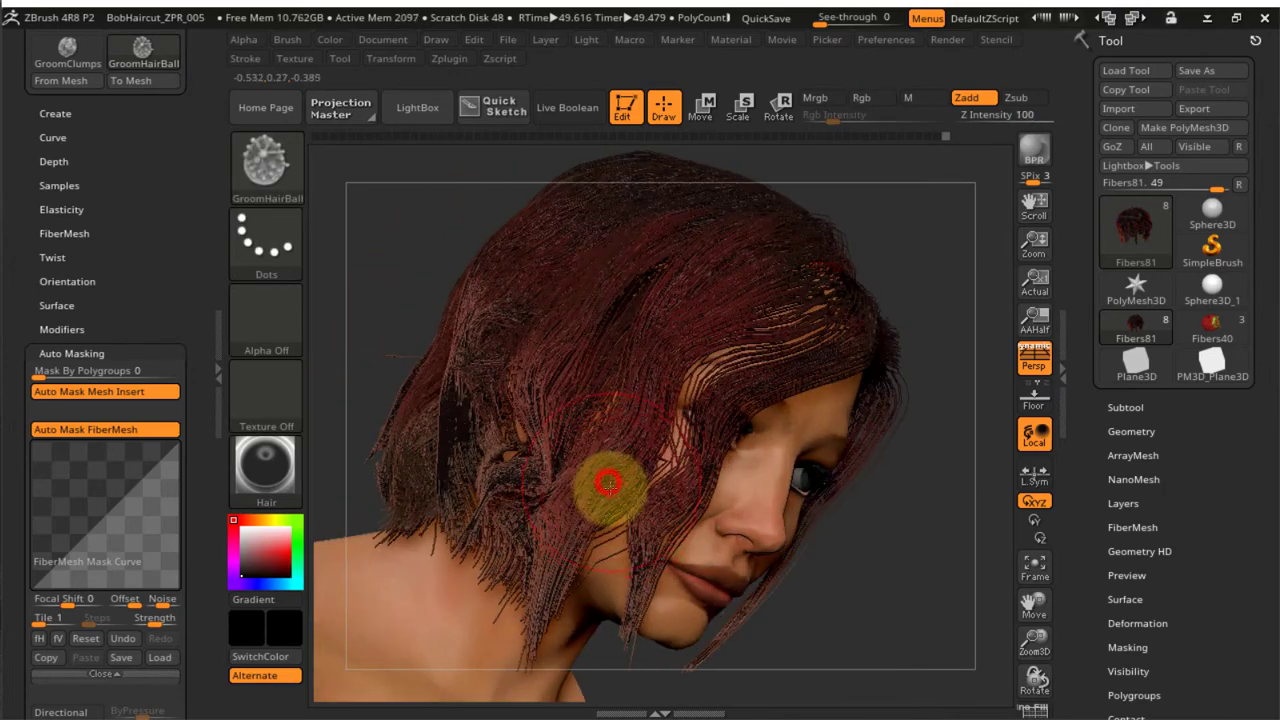
{"action": "right_click_drag", "start_coordinate": [667, 358], "coordinate": [580, 349]}
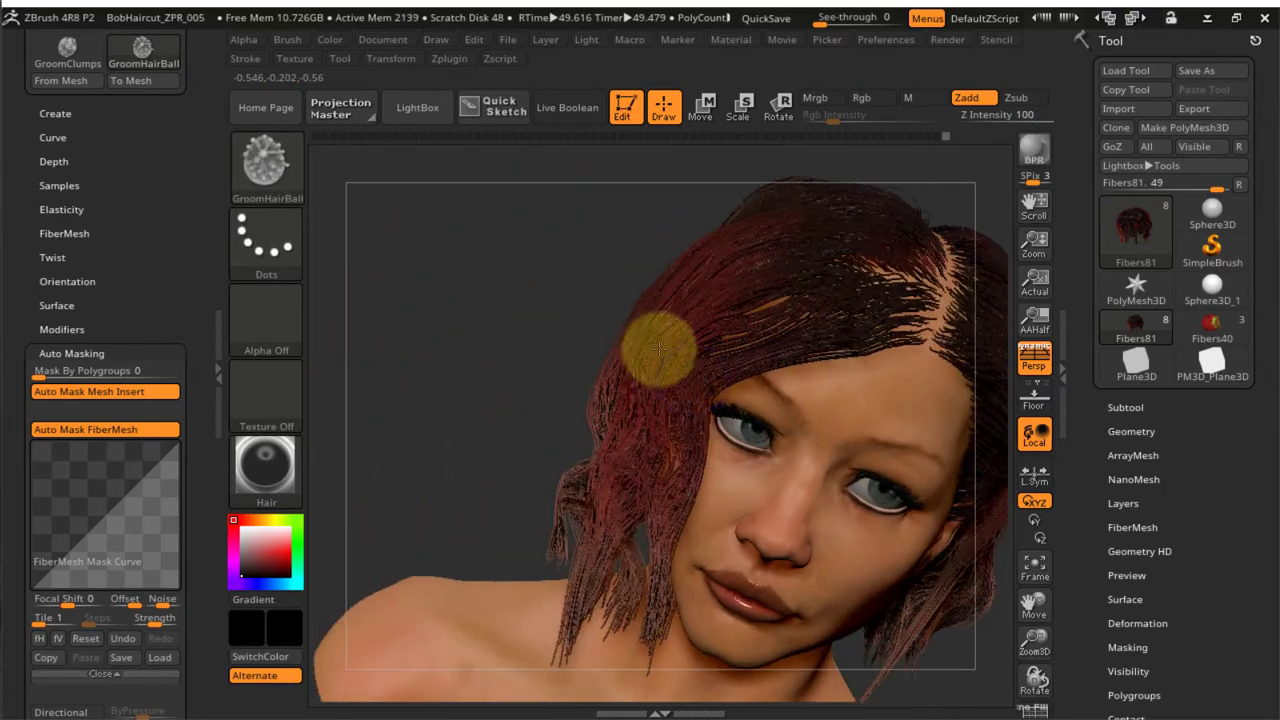
{"action": "right_click_drag", "start_coordinate": [766, 349], "coordinate": [792, 354]}
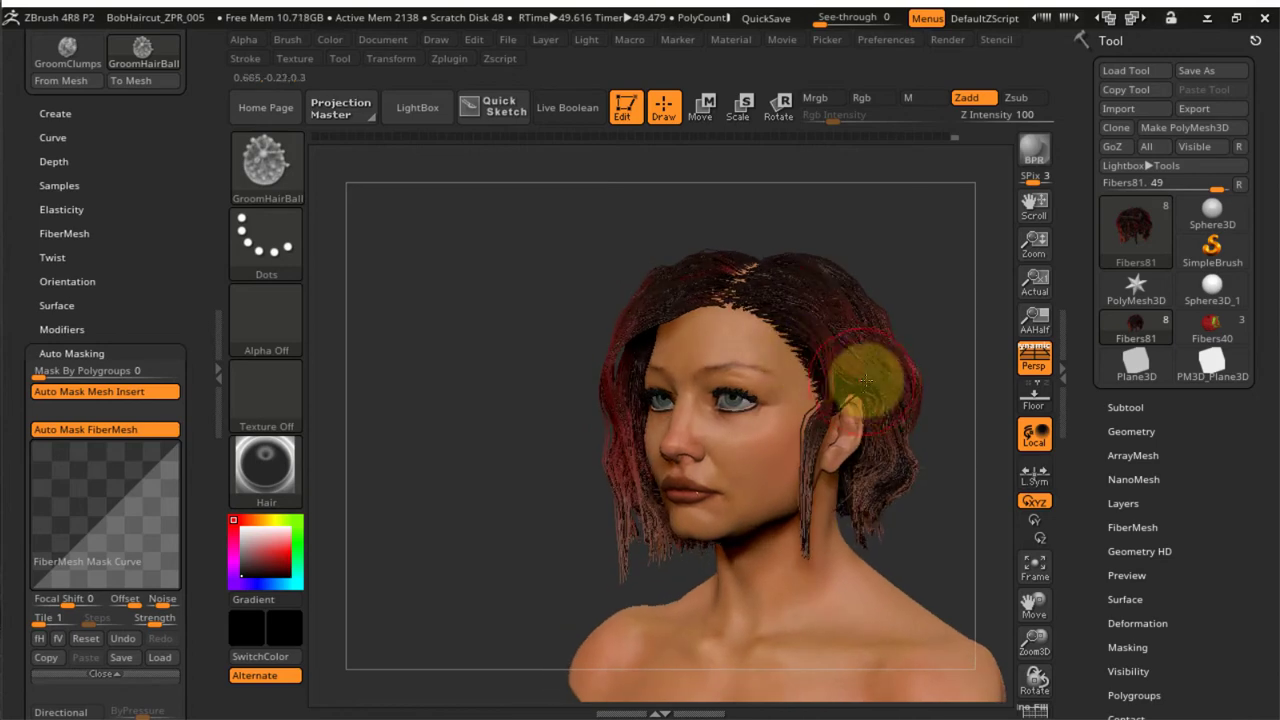
{"action": "mouse_move", "coordinate": [846, 440]}
{"action": "right_mouse_down", "text": "ctrl"}
{"action": "mouse_move", "coordinate": [826, 520]}
{"action": "mouse_move", "coordinate": [609, 343]}
{"action": "mouse_move", "coordinate": [909, 280]}
{"action": "right_mouse_up", "text": "ctrl"}
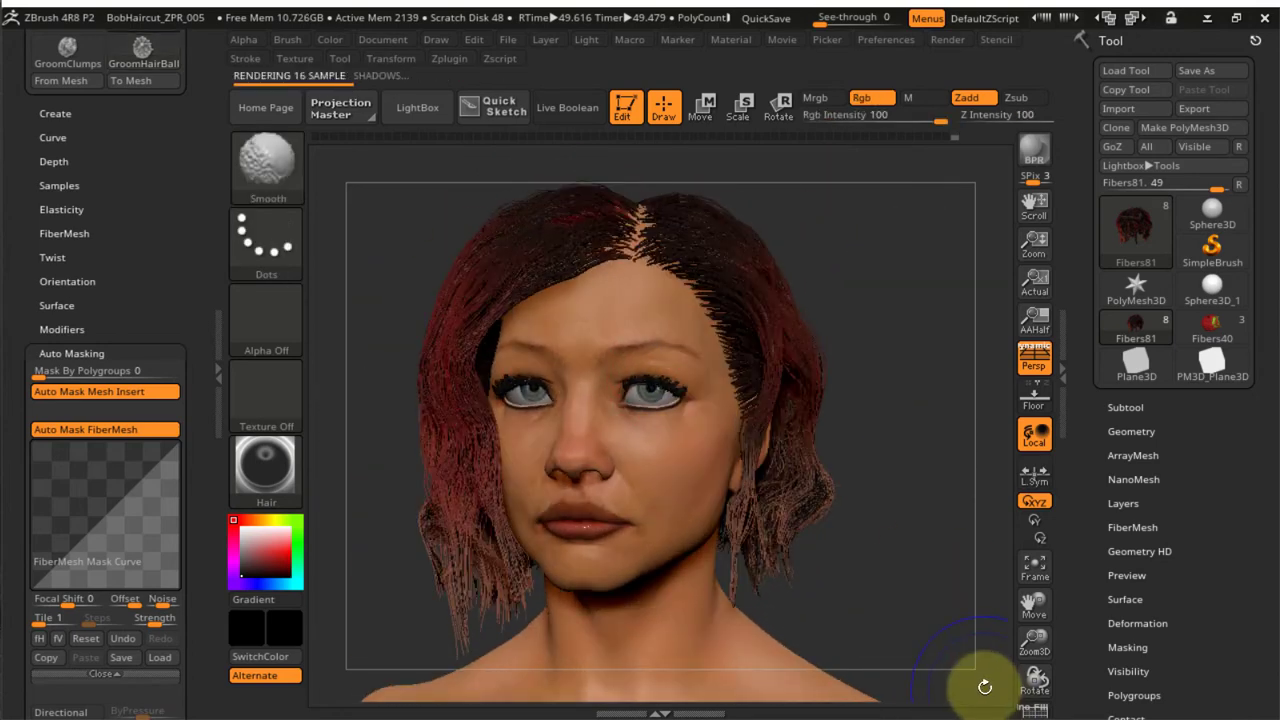
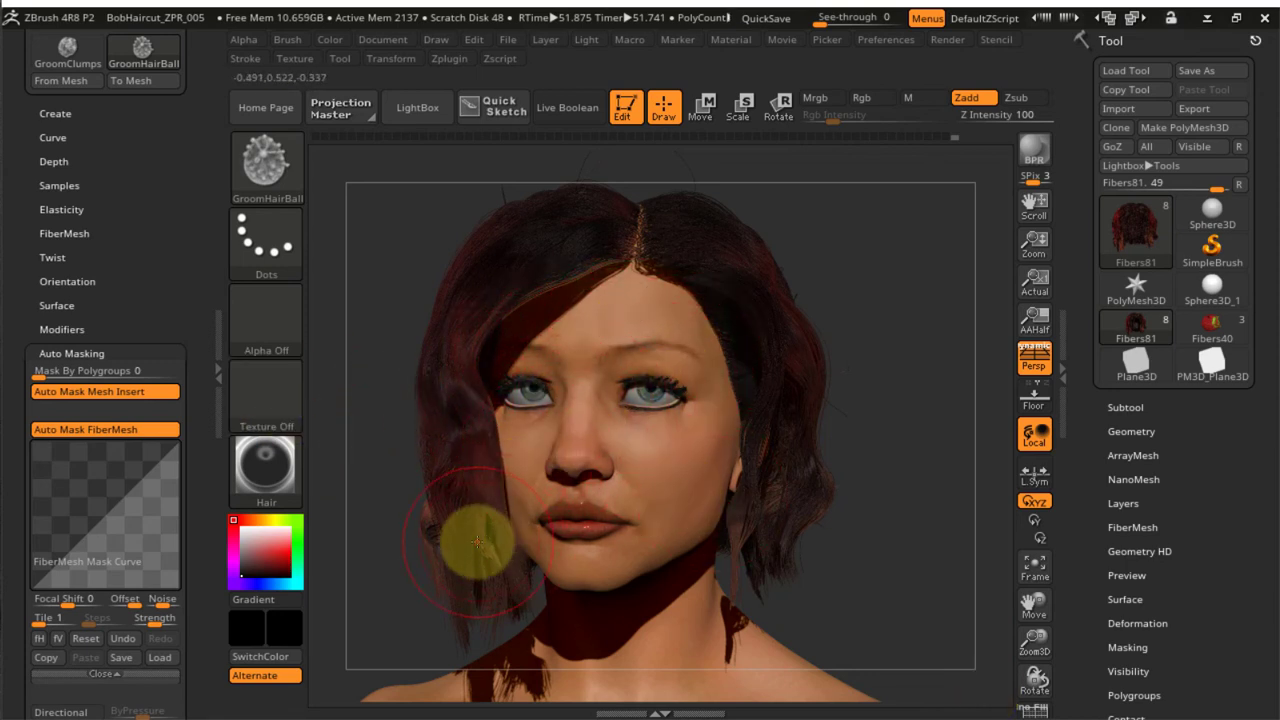
Switch the hair material to Hair2 and render a preview of the bob
{"action": "left_click", "coordinate": [262, 466]}
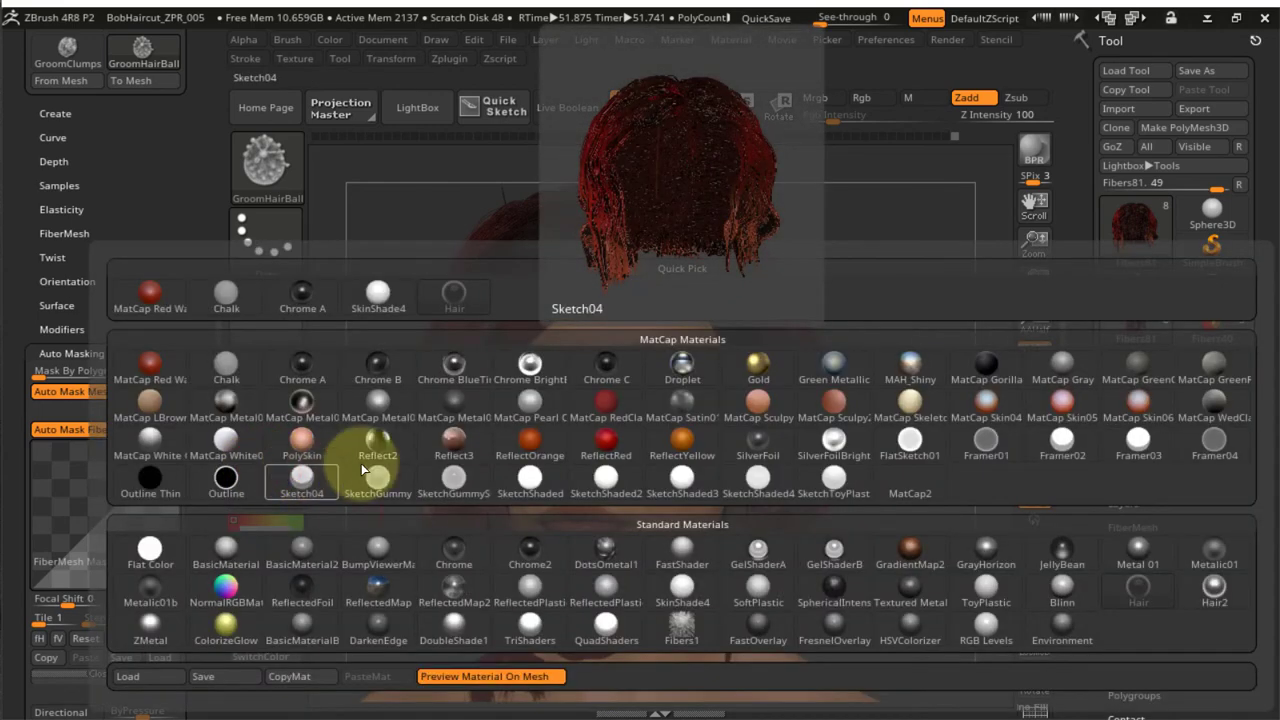
{"action": "left_click", "coordinate": [1214, 588]}
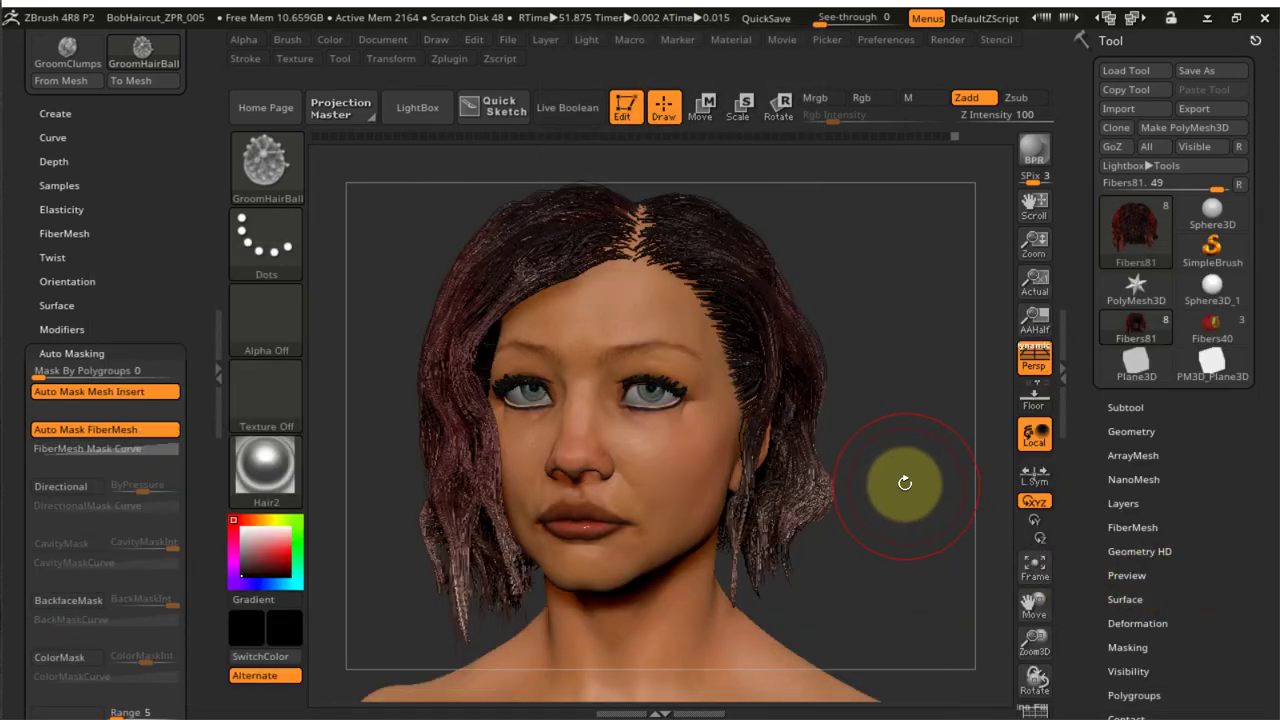
{"action": "left_click_drag", "start_coordinate": [906, 484], "coordinate": [951, 506]}
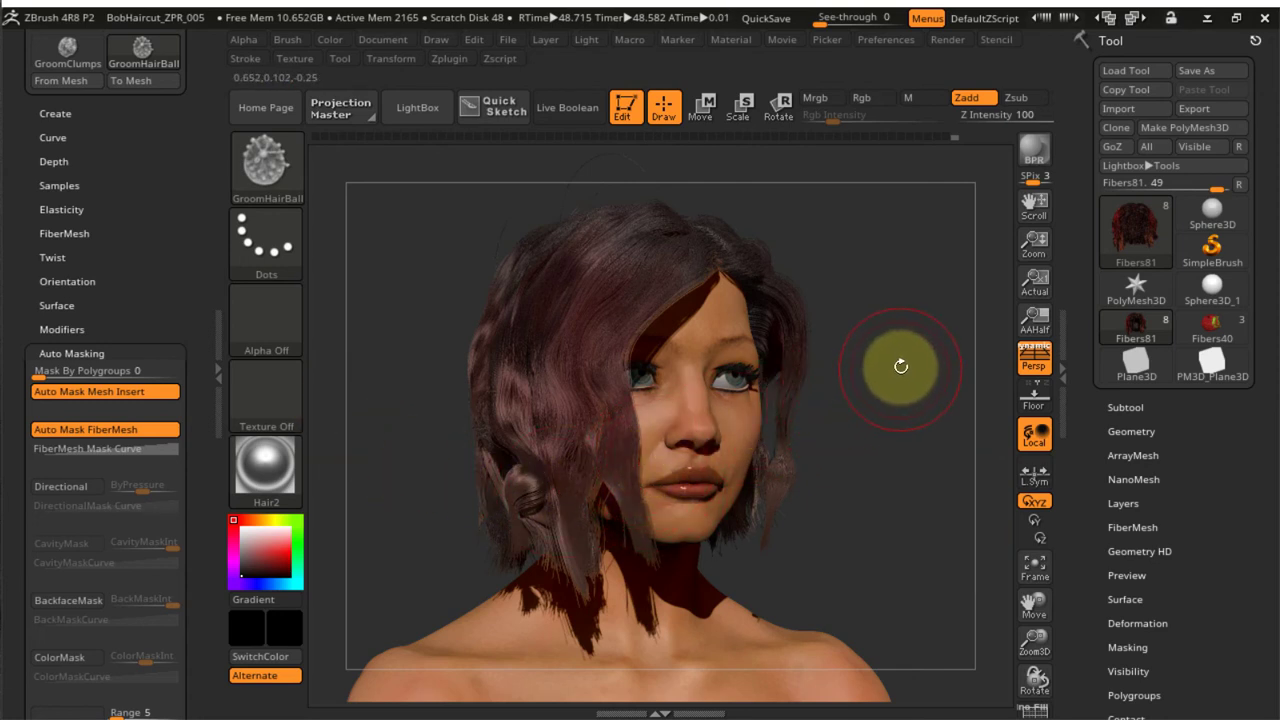
{"action": "left_click_drag", "start_coordinate": [911, 354], "coordinate": [894, 357]}
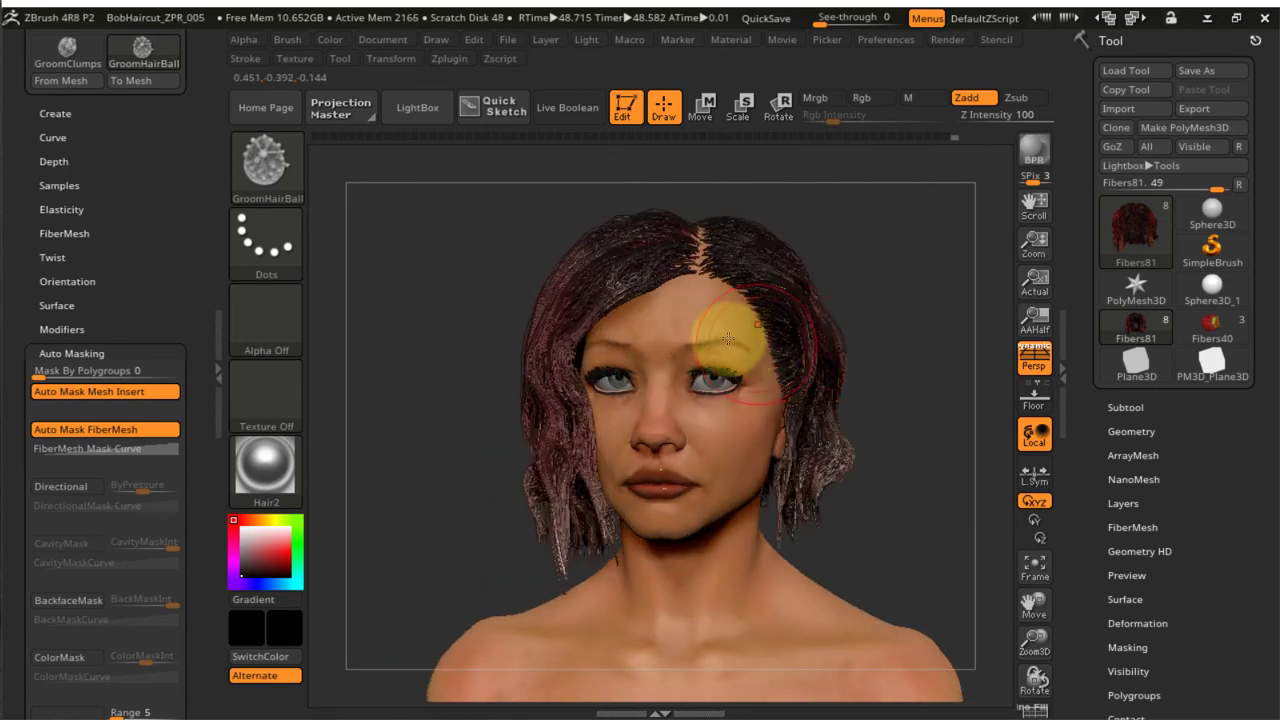
{"action": "right_click_drag", "start_coordinate": [599, 394], "coordinate": [635, 451], "text": "ctrl"}
{"action": "mouse_move", "coordinate": [761, 411]}
{"action": "right_mouse_down", "text": "alt"}
{"action": "mouse_move", "coordinate": [663, 458]}
{"action": "mouse_move", "coordinate": [644, 484]}
{"action": "mouse_move", "coordinate": [720, 397]}
{"action": "right_mouse_up", "text": "alt"}
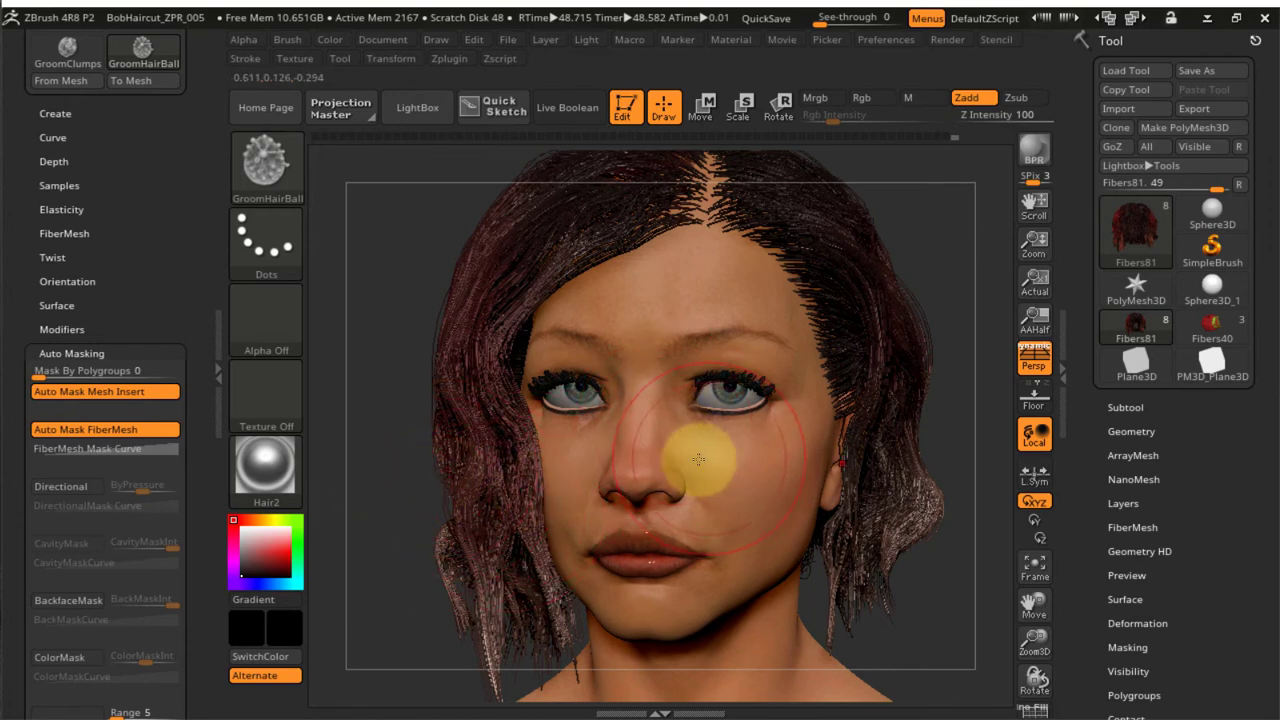
{"action": "mouse_move", "coordinate": [638, 445]}
{"action": "right_mouse_down"}
{"action": "mouse_move", "coordinate": [630, 470]}
{"action": "mouse_move", "coordinate": [343, 509]}
{"action": "right_mouse_up"}
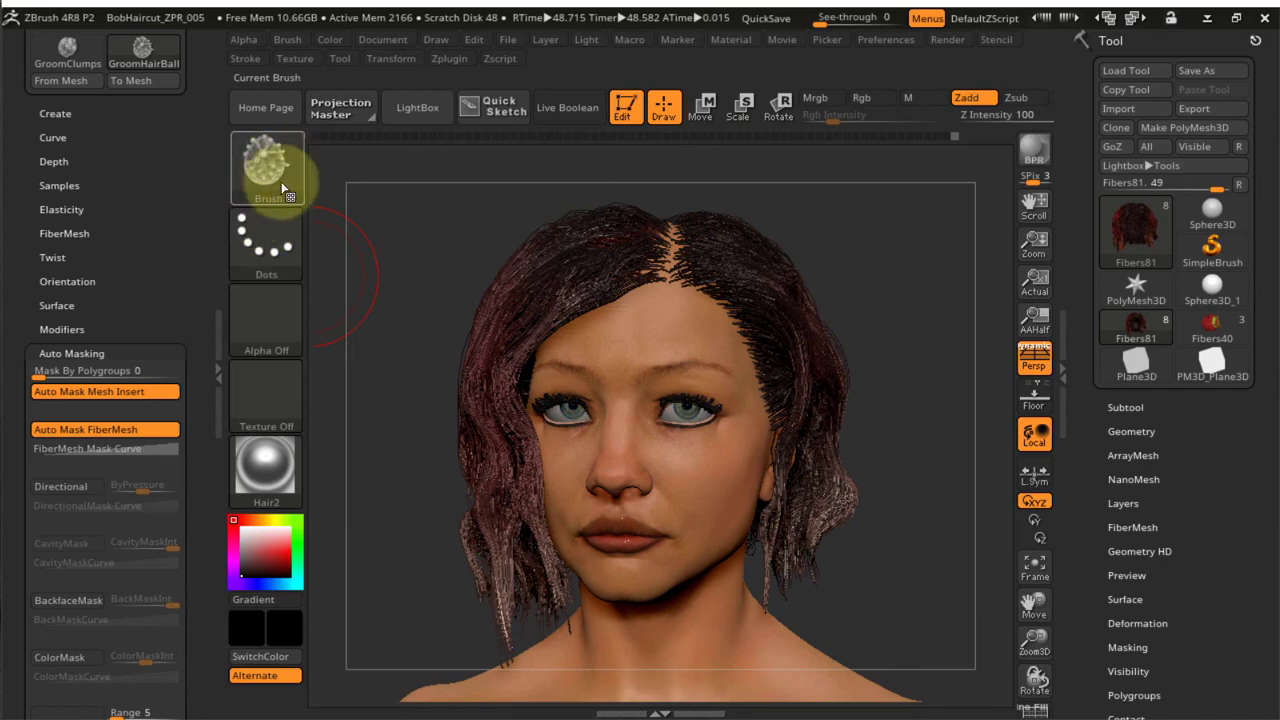
Switch to the Standard brush in material-only mode and fill the whole hair with the Hair2 material
{"action": "key", "text": "b"}
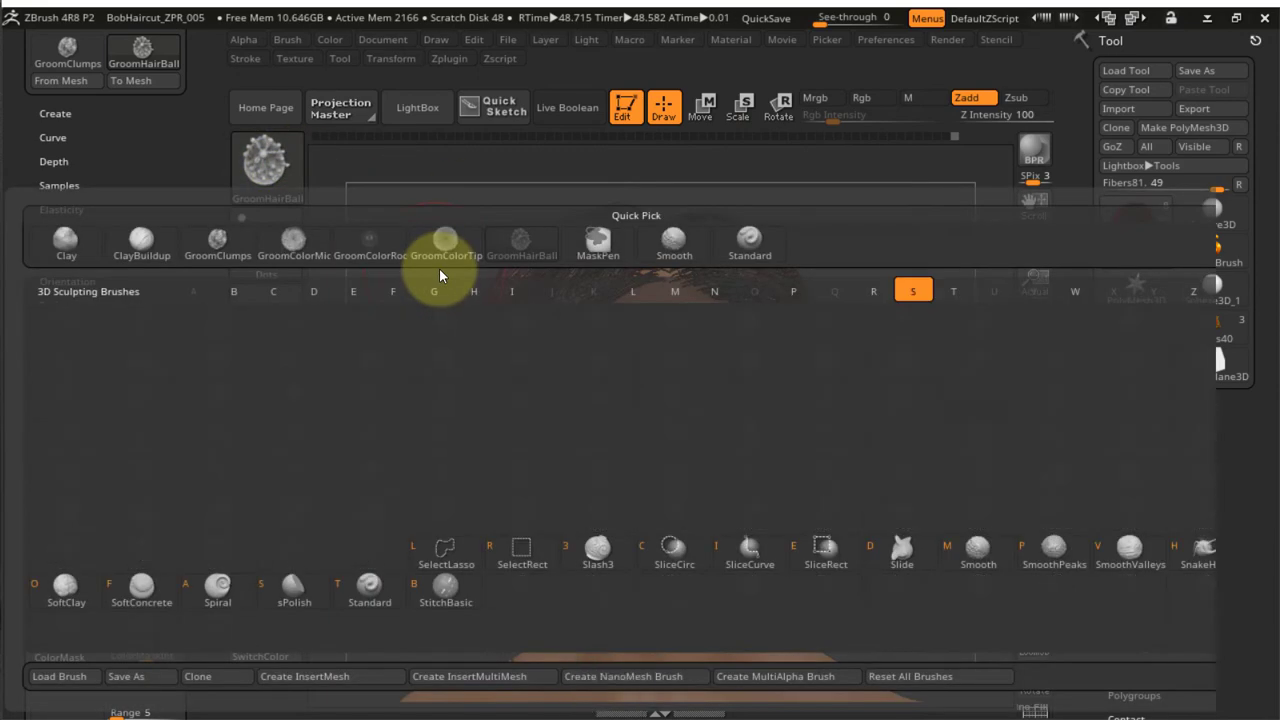
{"action": "key", "text": "s"}
{"action": "key", "text": "t"}
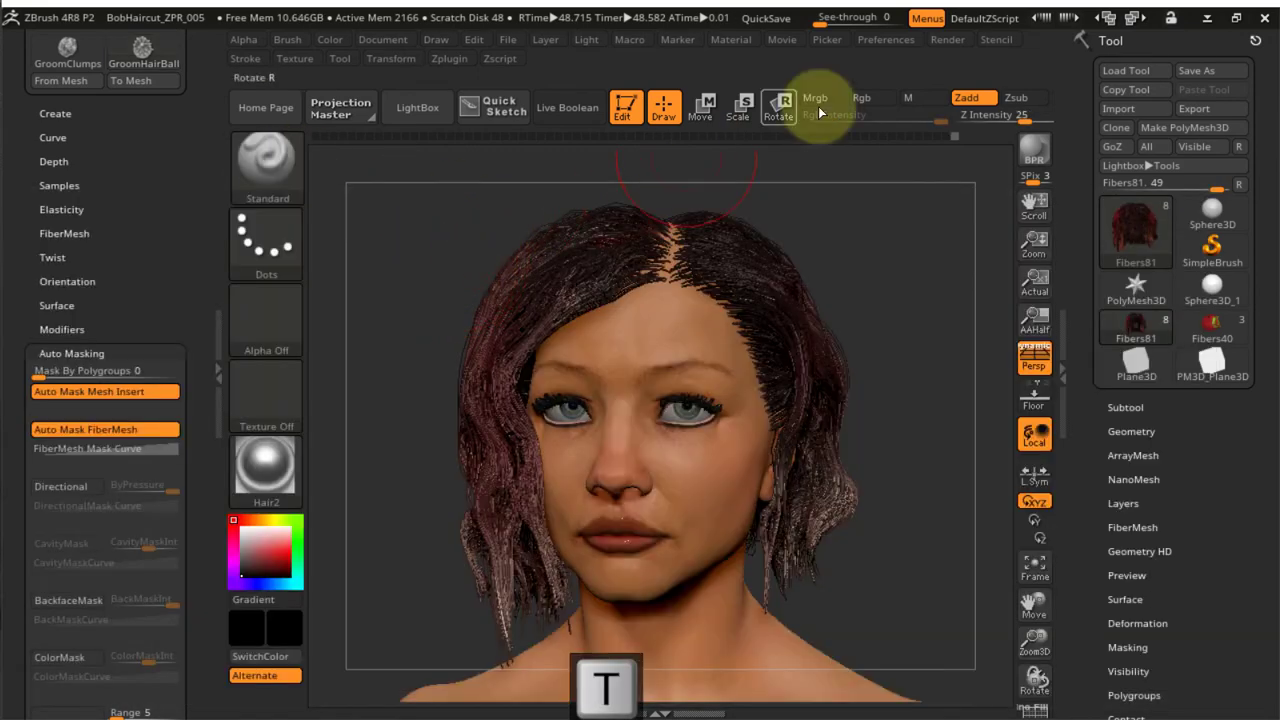
{"action": "left_click", "coordinate": [981, 101]}
{"action": "left_click", "coordinate": [908, 97]}
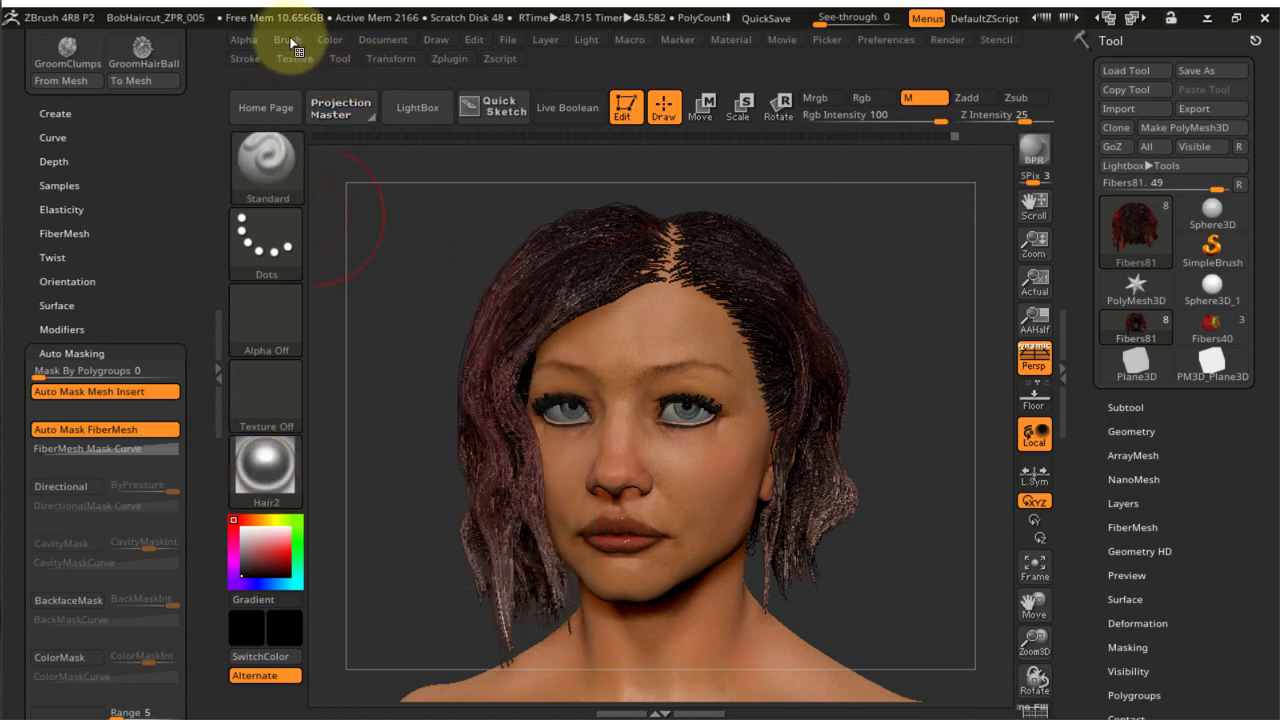
{"action": "left_click", "coordinate": [289, 40]}
{"action": "left_click", "coordinate": [283, 61]}
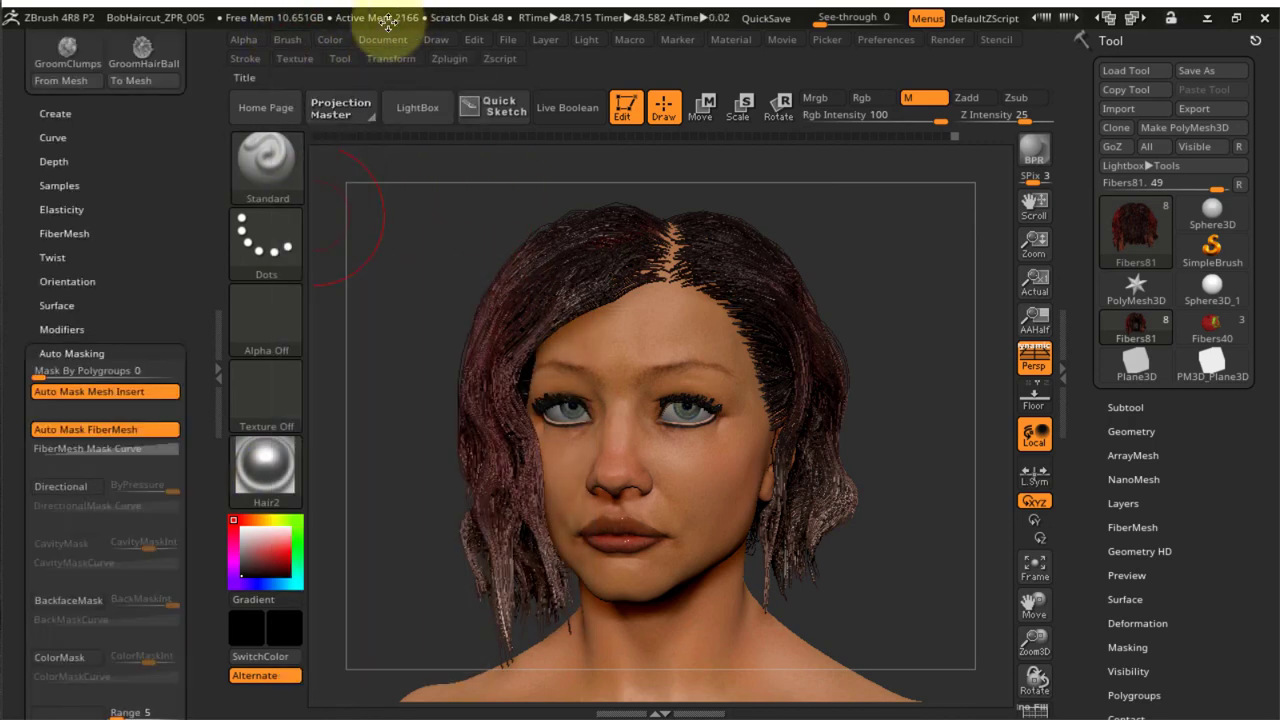
{"action": "left_click", "coordinate": [330, 40]}
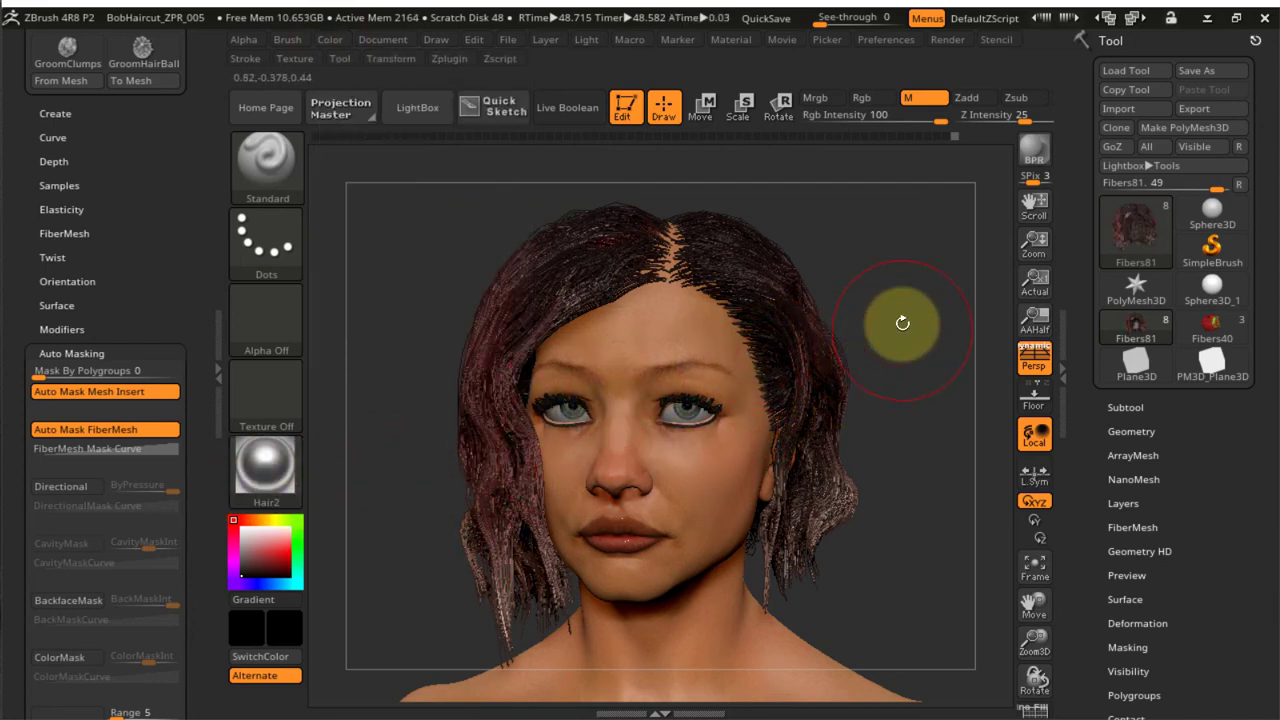
Choose the GroomSpike brush for shaping the hair
{"action": "left_click_drag", "start_coordinate": [902, 321], "coordinate": [847, 321]}
{"action": "mouse_move", "coordinate": [903, 291]}
{"action": "left_mouse_down"}
{"action": "mouse_move", "coordinate": [757, 343]}
{"action": "mouse_move", "coordinate": [703, 337]}
{"action": "left_mouse_up"}
{"action": "key", "text": "b"}
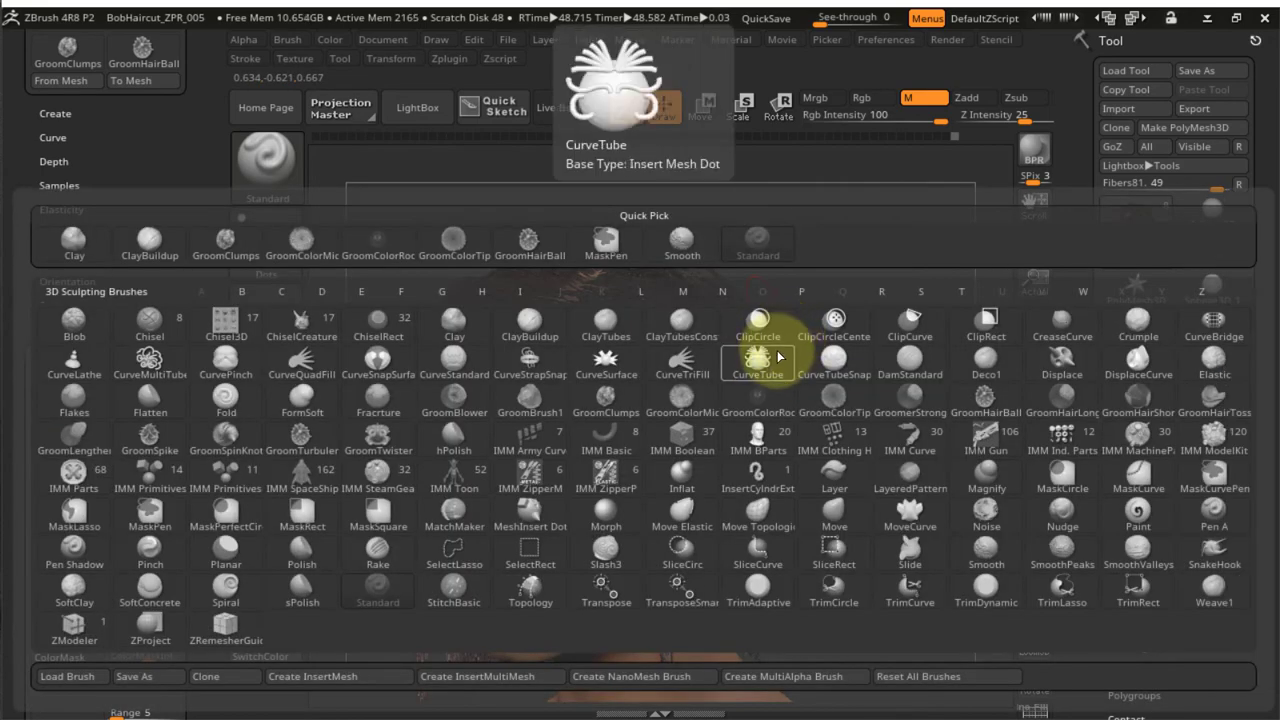
{"action": "key", "text": "g"}
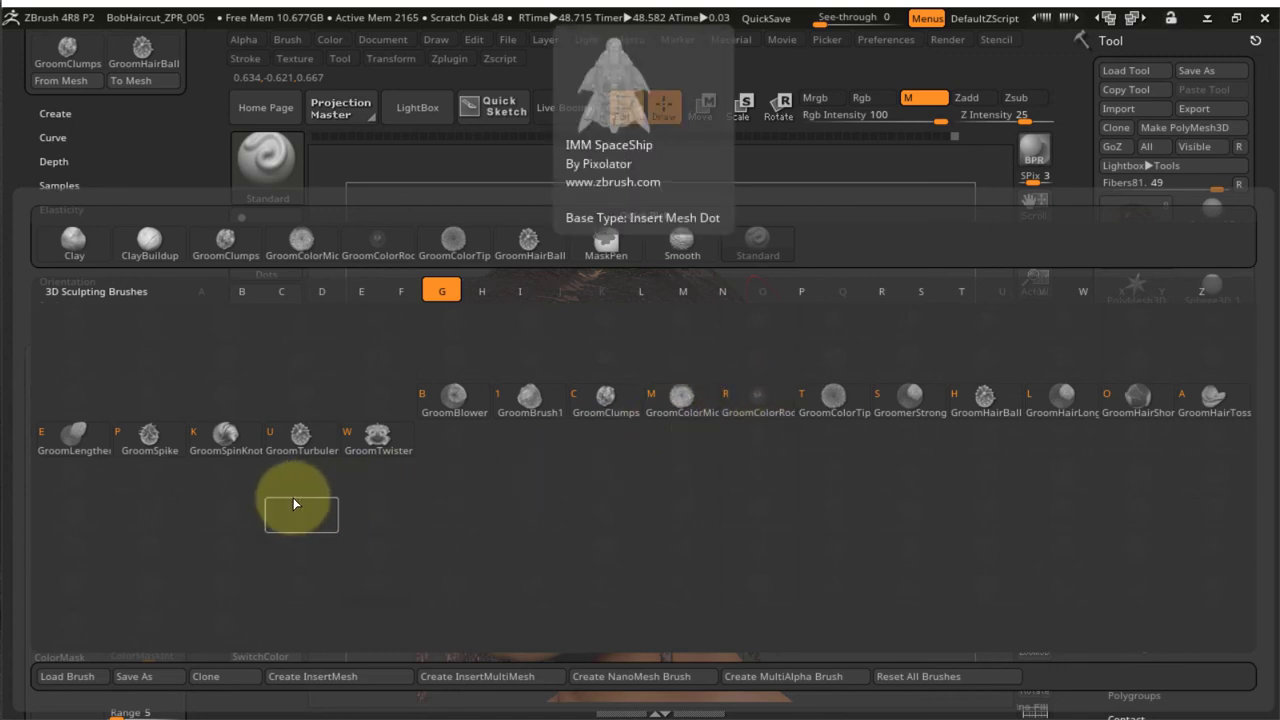
{"action": "left_click", "coordinate": [156, 440]}
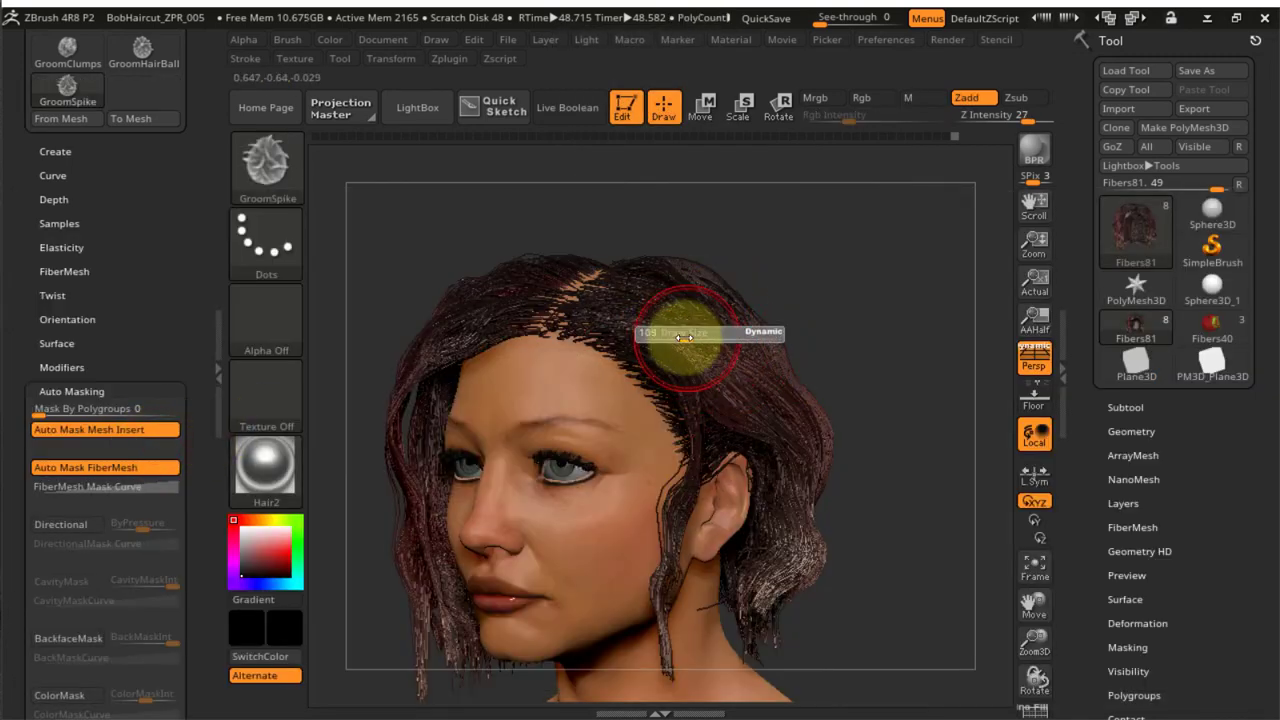
Brush GroomSpike strokes over the hair above and behind the model's left ear
{"action": "right_click_drag", "start_coordinate": [686, 343], "coordinate": [740, 430]}
{"action": "mouse_move", "coordinate": [740, 430]}
{"action": "left_mouse_down"}
{"action": "mouse_move", "coordinate": [663, 457]}
{"action": "mouse_move", "coordinate": [677, 349]}
{"action": "mouse_move", "coordinate": [857, 394]}
{"action": "mouse_move", "coordinate": [882, 465]}
{"action": "left_mouse_up"}
{"action": "mouse_move", "coordinate": [882, 465]}
{"action": "right_mouse_down"}
{"action": "mouse_move", "coordinate": [789, 431]}
{"action": "mouse_move", "coordinate": [806, 389]}
{"action": "mouse_move", "coordinate": [689, 429]}
{"action": "right_mouse_up"}
{"action": "right_click_drag", "start_coordinate": [809, 443], "coordinate": [657, 343]}
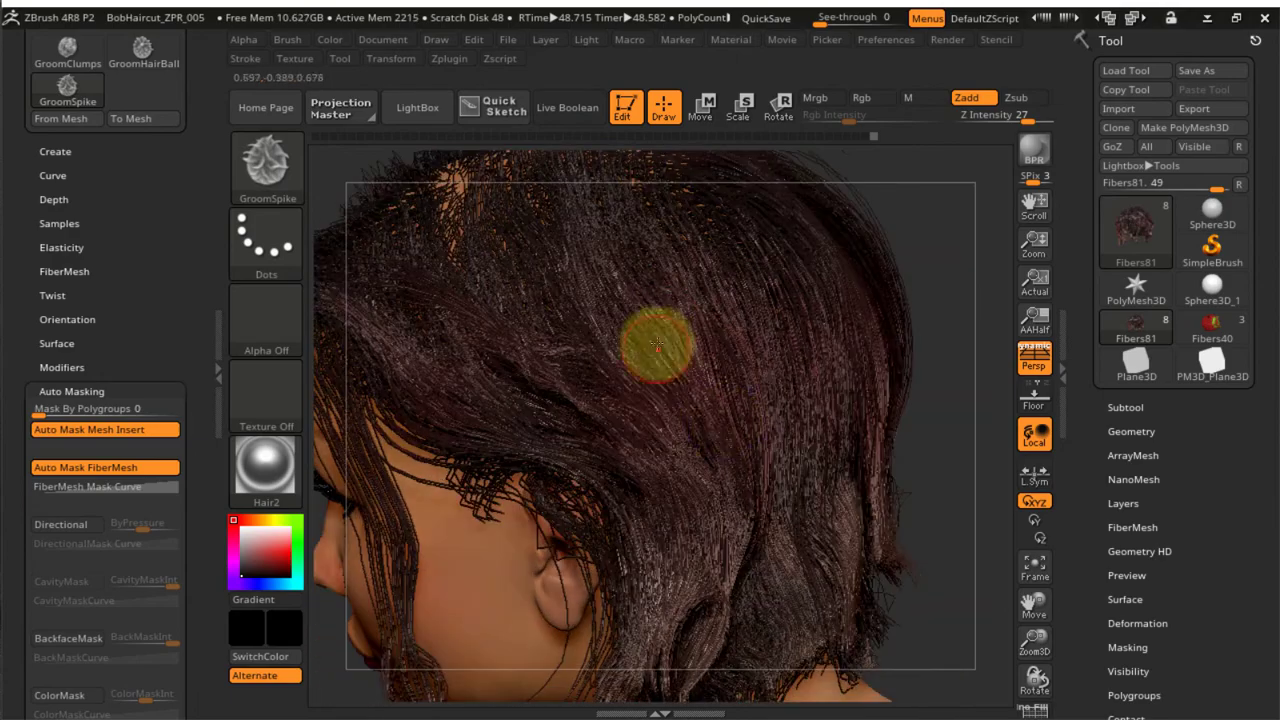
Reduce the draw size and brush GroomSpike strokes along the parting and front hairline
{"action": "mouse_move", "coordinate": [742, 270]}
{"action": "right_mouse_down"}
{"action": "mouse_move", "coordinate": [774, 309]}
{"action": "mouse_move", "coordinate": [783, 386]}
{"action": "mouse_move", "coordinate": [646, 423]}
{"action": "mouse_move", "coordinate": [671, 366]}
{"action": "mouse_move", "coordinate": [600, 466]}
{"action": "mouse_move", "coordinate": [594, 309]}
{"action": "mouse_move", "coordinate": [551, 466]}
{"action": "mouse_move", "coordinate": [549, 380]}
{"action": "mouse_move", "coordinate": [609, 437]}
{"action": "mouse_move", "coordinate": [641, 553]}
{"action": "mouse_move", "coordinate": [654, 357]}
{"action": "mouse_move", "coordinate": [706, 294]}
{"action": "mouse_move", "coordinate": [560, 409]}
{"action": "mouse_move", "coordinate": [612, 428]}
{"action": "right_mouse_up"}
{"action": "key", "text": "s"}
{"action": "left_click_drag", "start_coordinate": [641, 403], "coordinate": [643, 402]}
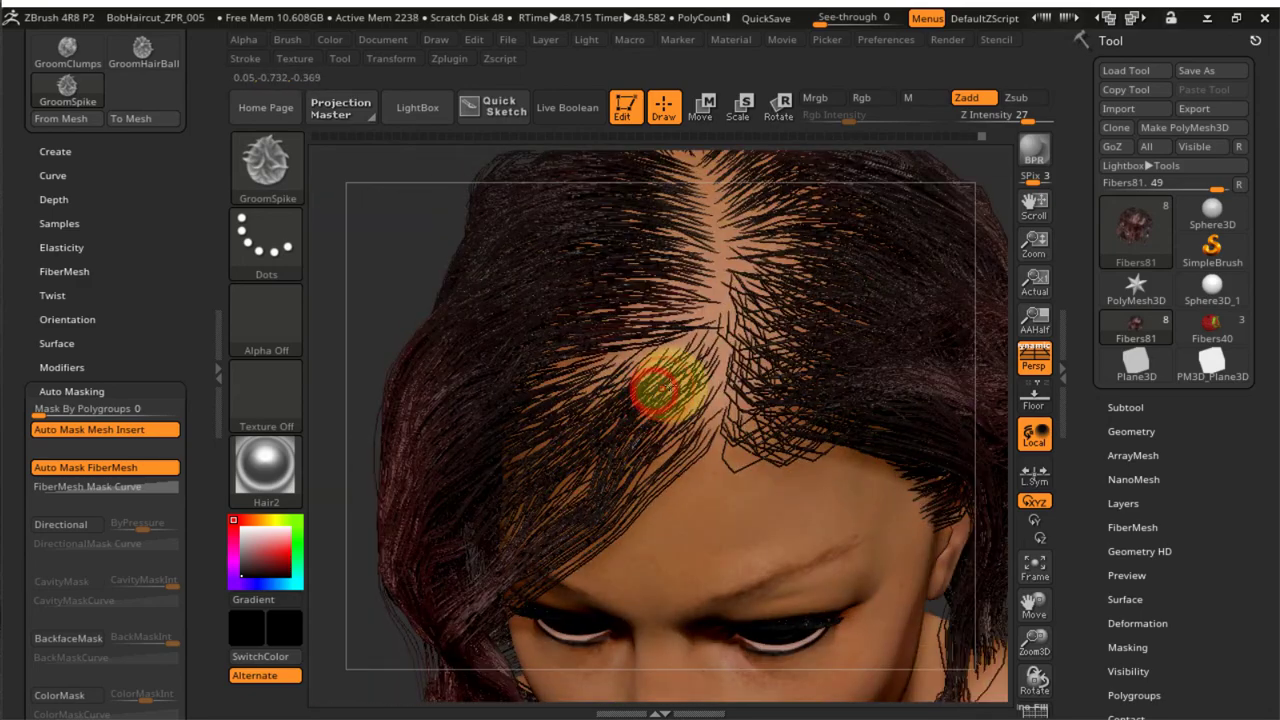
{"action": "right_click_drag", "start_coordinate": [655, 392], "coordinate": [717, 432]}
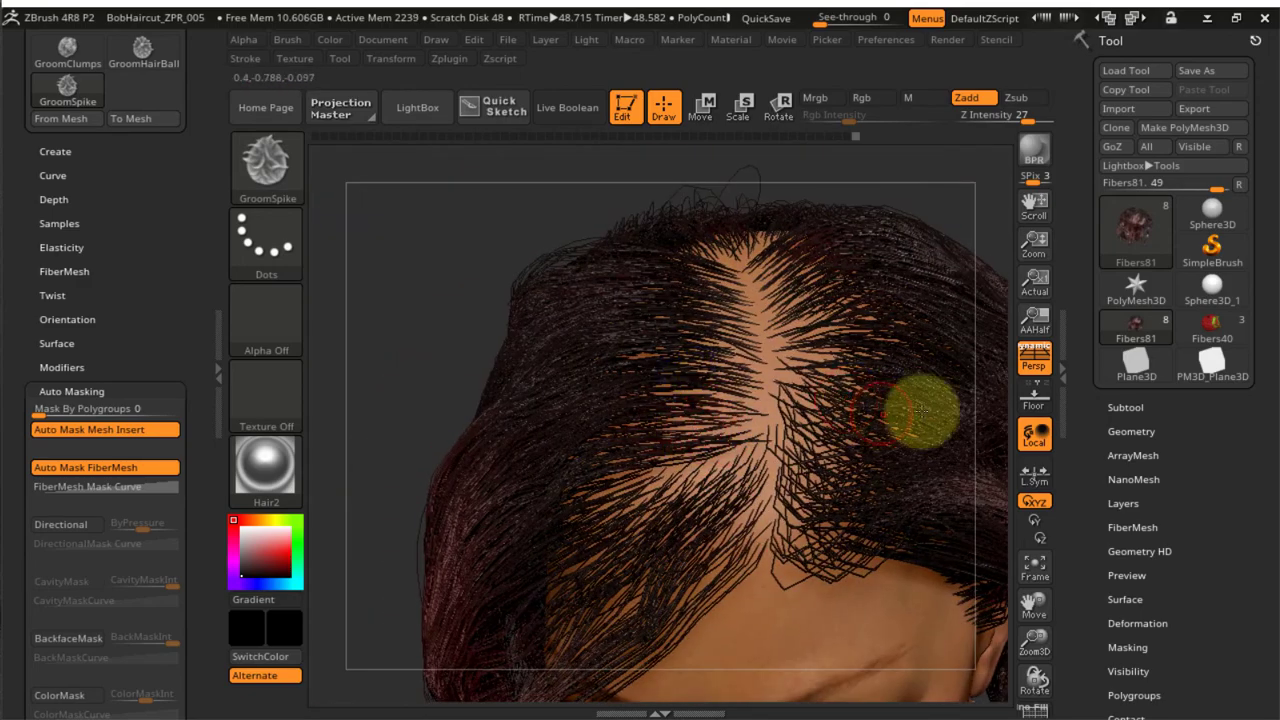
{"action": "right_click_drag", "start_coordinate": [820, 420], "coordinate": [740, 393]}
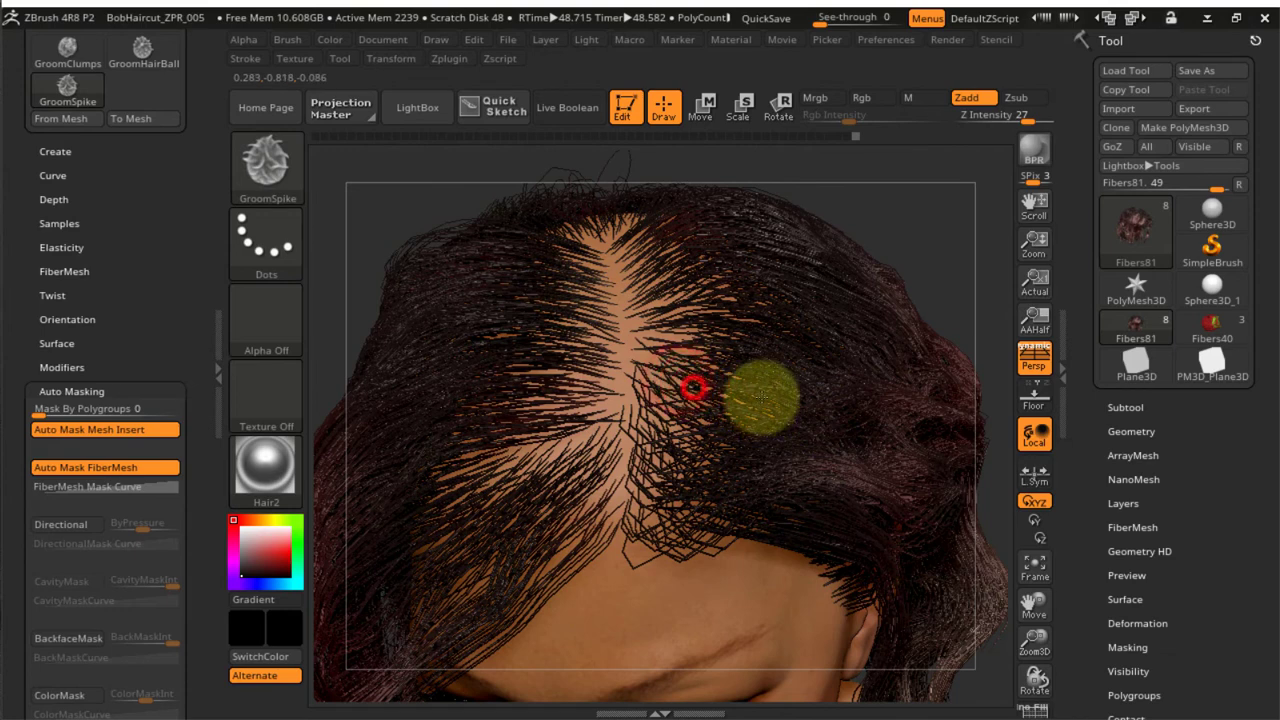
Set the FiberMesh preview visibility to 100
{"action": "left_click_drag", "start_coordinate": [1094, 546], "coordinate": [1094, 434]}
{"action": "left_click", "coordinate": [1108, 395]}
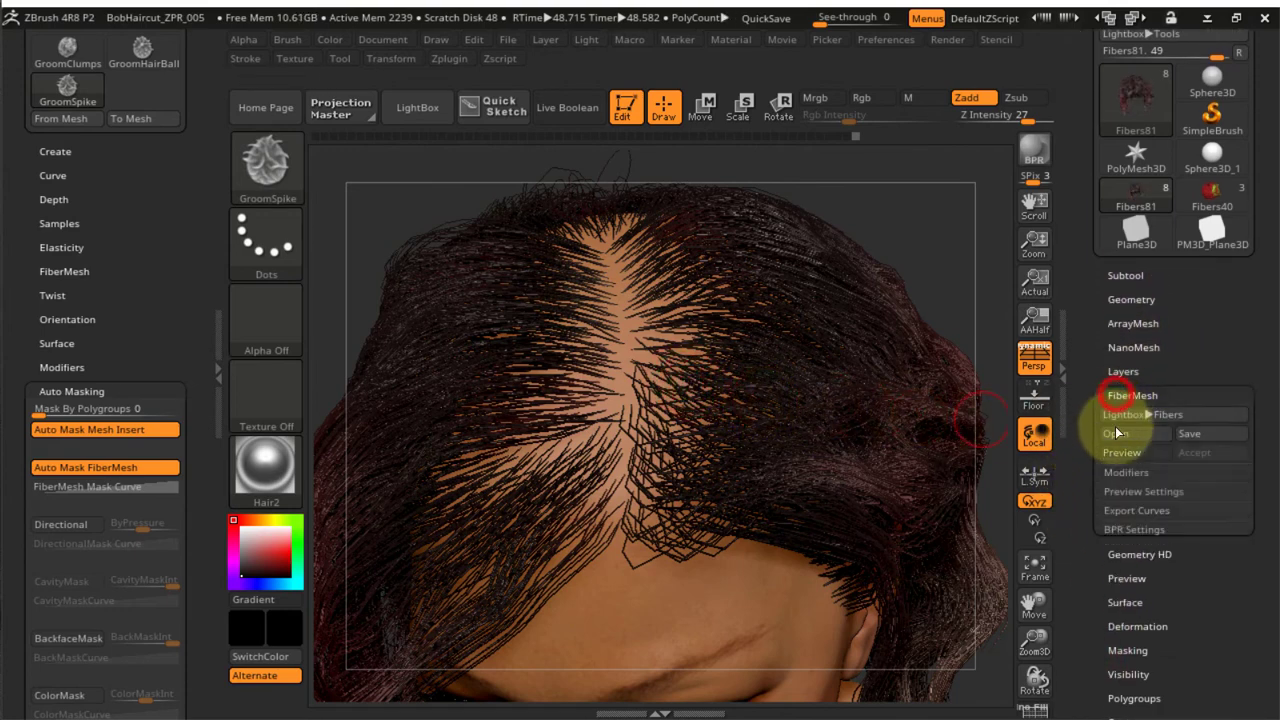
{"action": "left_click", "coordinate": [1125, 491]}
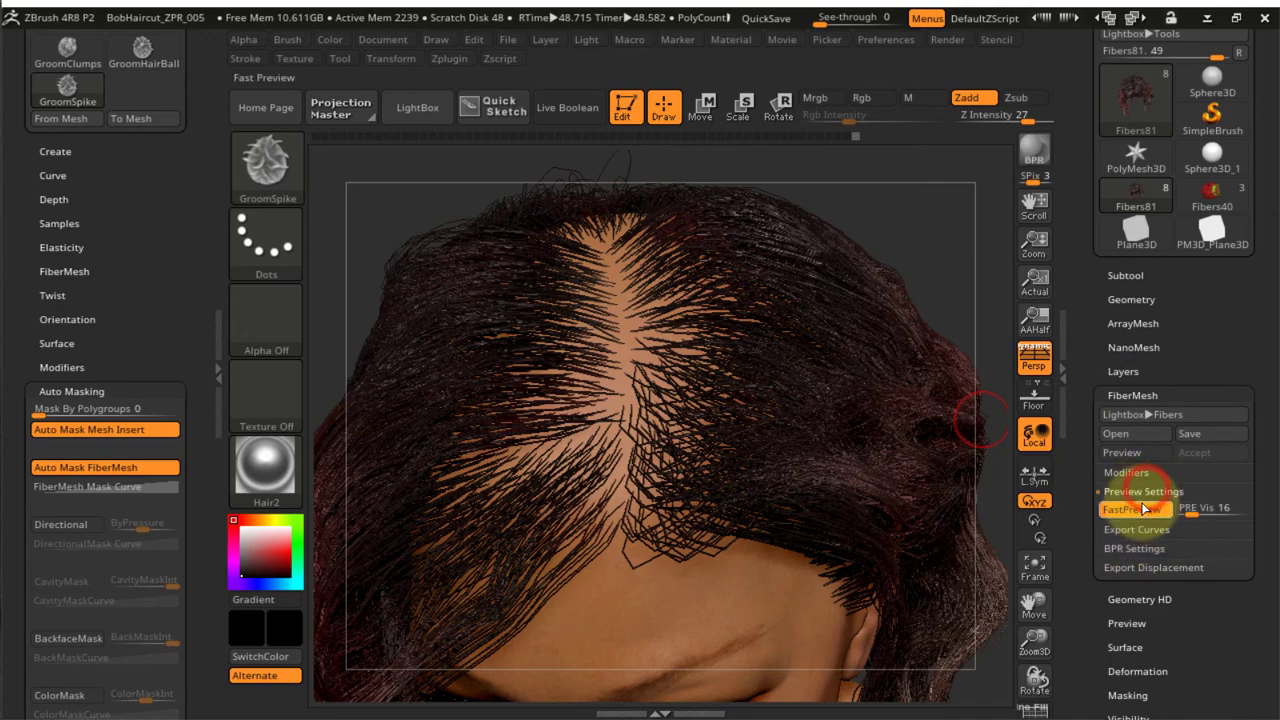
{"action": "left_click_drag", "start_coordinate": [1198, 512], "coordinate": [1243, 516]}
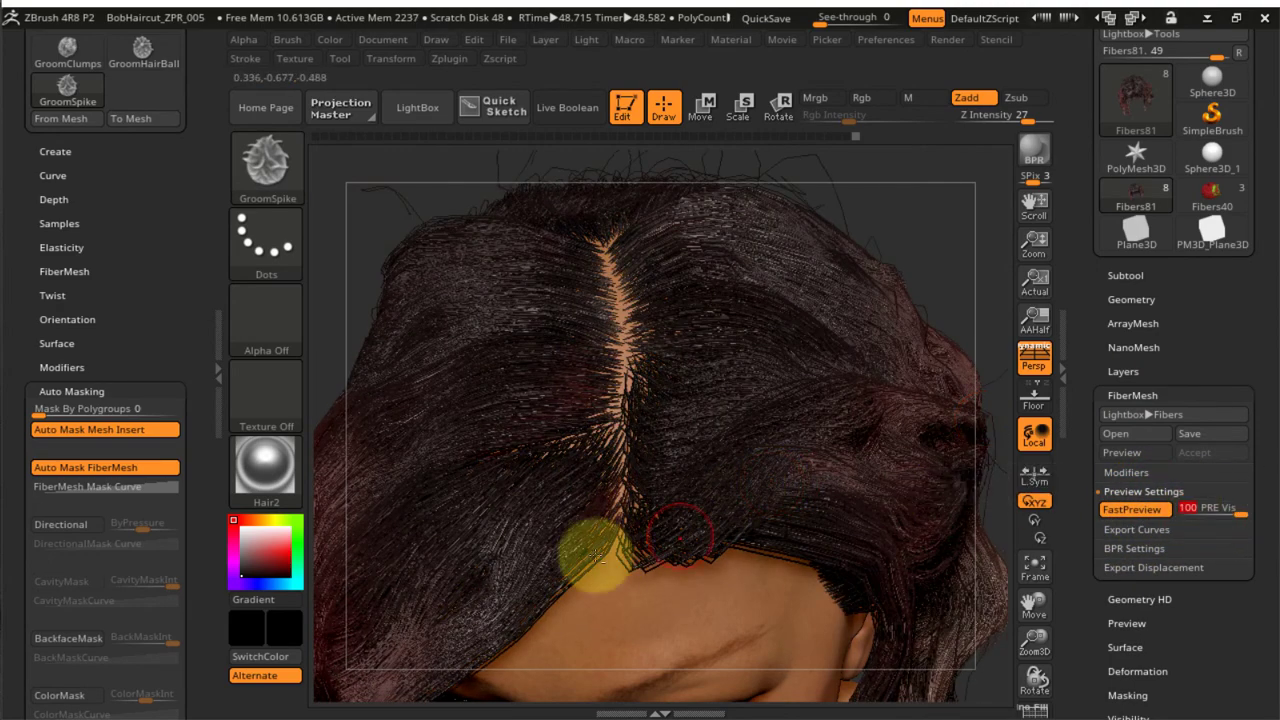
Brush GroomSpike strokes outward from the parting through the fringe on the model's right side
{"action": "right_click_drag", "start_coordinate": [600, 552], "coordinate": [694, 412]}
{"action": "left_click_drag", "start_coordinate": [578, 397], "coordinate": [558, 425]}
{"action": "mouse_move", "coordinate": [631, 403]}
{"action": "left_mouse_down"}
{"action": "mouse_move", "coordinate": [636, 475]}
{"action": "mouse_move", "coordinate": [512, 528]}
{"action": "left_mouse_up"}
{"action": "left_click_drag", "start_coordinate": [557, 489], "coordinate": [508, 530]}
{"action": "left_click_drag", "start_coordinate": [591, 460], "coordinate": [512, 522]}
{"action": "left_click_drag", "start_coordinate": [583, 463], "coordinate": [526, 513]}
{"action": "mouse_move", "coordinate": [566, 494]}
{"action": "right_mouse_down", "text": "alt"}
{"action": "mouse_move", "coordinate": [637, 442]}
{"action": "mouse_move", "coordinate": [643, 391]}
{"action": "mouse_move", "coordinate": [534, 487]}
{"action": "mouse_move", "coordinate": [540, 440]}
{"action": "right_mouse_up", "text": "alt"}
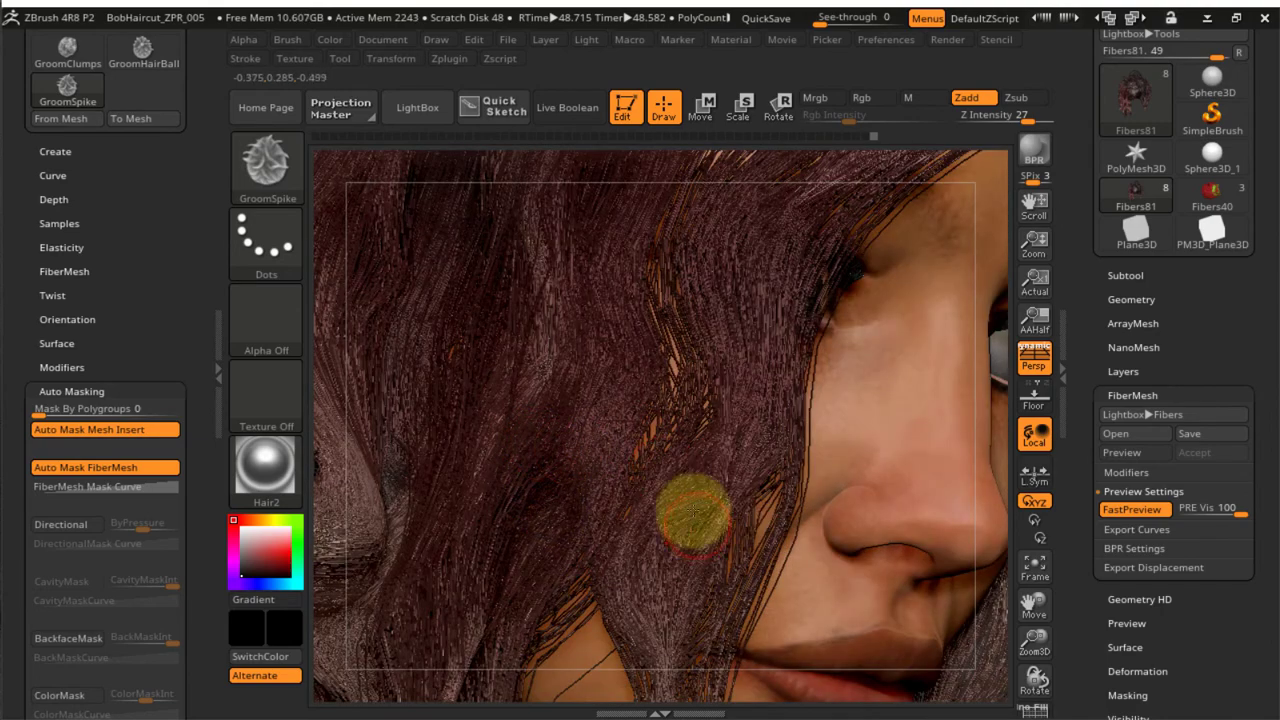
Brush GroomSpike strokes down the front lock beside the model's right cheek
{"action": "left_click_drag", "start_coordinate": [729, 455], "coordinate": [645, 536]}
{"action": "left_click_drag", "start_coordinate": [648, 550], "coordinate": [645, 590]}
{"action": "right_click_drag", "start_coordinate": [657, 549], "coordinate": [743, 388], "text": "alt"}
{"action": "mouse_move", "coordinate": [771, 420]}
{"action": "left_mouse_down"}
{"action": "mouse_move", "coordinate": [754, 497]}
{"action": "mouse_move", "coordinate": [757, 465]}
{"action": "left_mouse_up"}
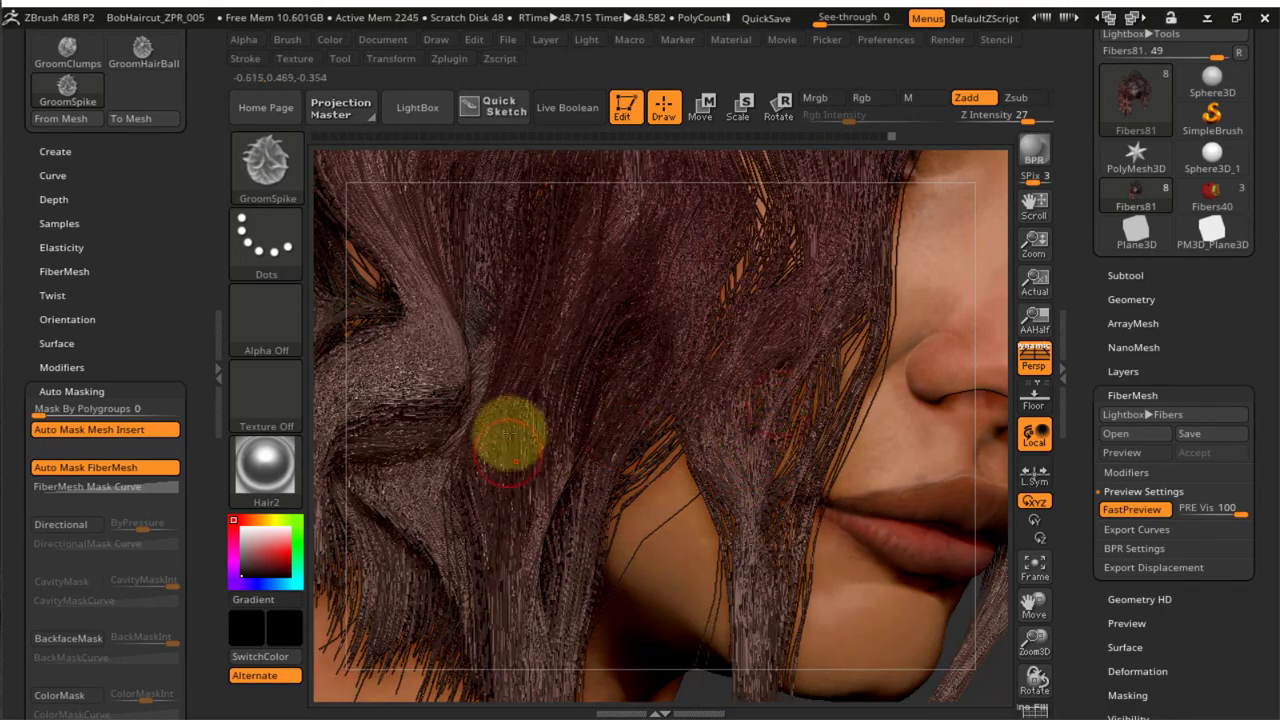
Draw the lower lengths and tips beside the jaw on the model's right side into tapered points with GroomSpike
{"action": "left_click_drag", "start_coordinate": [505, 458], "coordinate": [510, 520]}
{"action": "mouse_move", "coordinate": [544, 508]}
{"action": "right_mouse_down", "text": "alt"}
{"action": "mouse_move", "coordinate": [543, 431]}
{"action": "mouse_move", "coordinate": [521, 384]}
{"action": "right_mouse_up", "text": "alt"}
{"action": "left_click_drag", "start_coordinate": [548, 484], "coordinate": [512, 510]}
{"action": "left_click_drag", "start_coordinate": [494, 434], "coordinate": [508, 586]}
{"action": "left_click_drag", "start_coordinate": [491, 486], "coordinate": [514, 611]}
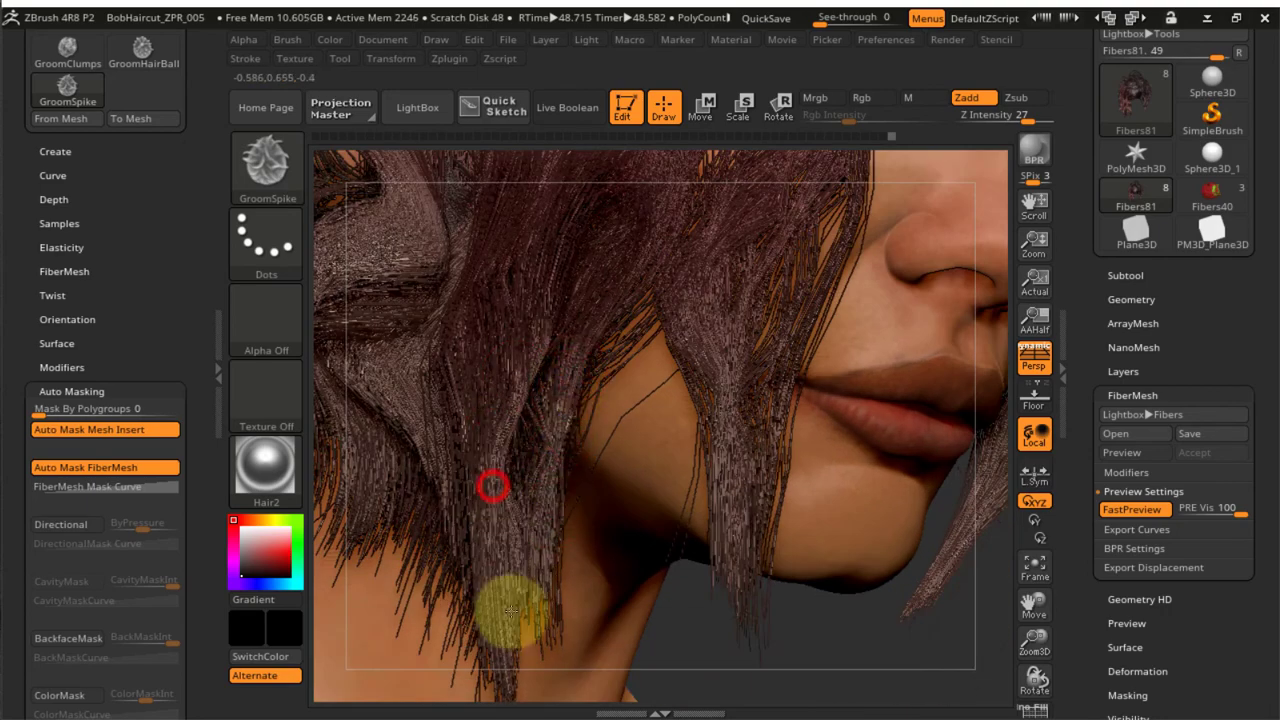
{"action": "left_click_drag", "start_coordinate": [505, 543], "coordinate": [511, 655]}
{"action": "left_click_drag", "start_coordinate": [504, 555], "coordinate": [519, 541]}
Brush GroomSpike strokes through the waves and down around the dark gap in the hair on the model's right side
{"action": "right_click_drag", "start_coordinate": [541, 446], "coordinate": [600, 615], "text": "alt"}
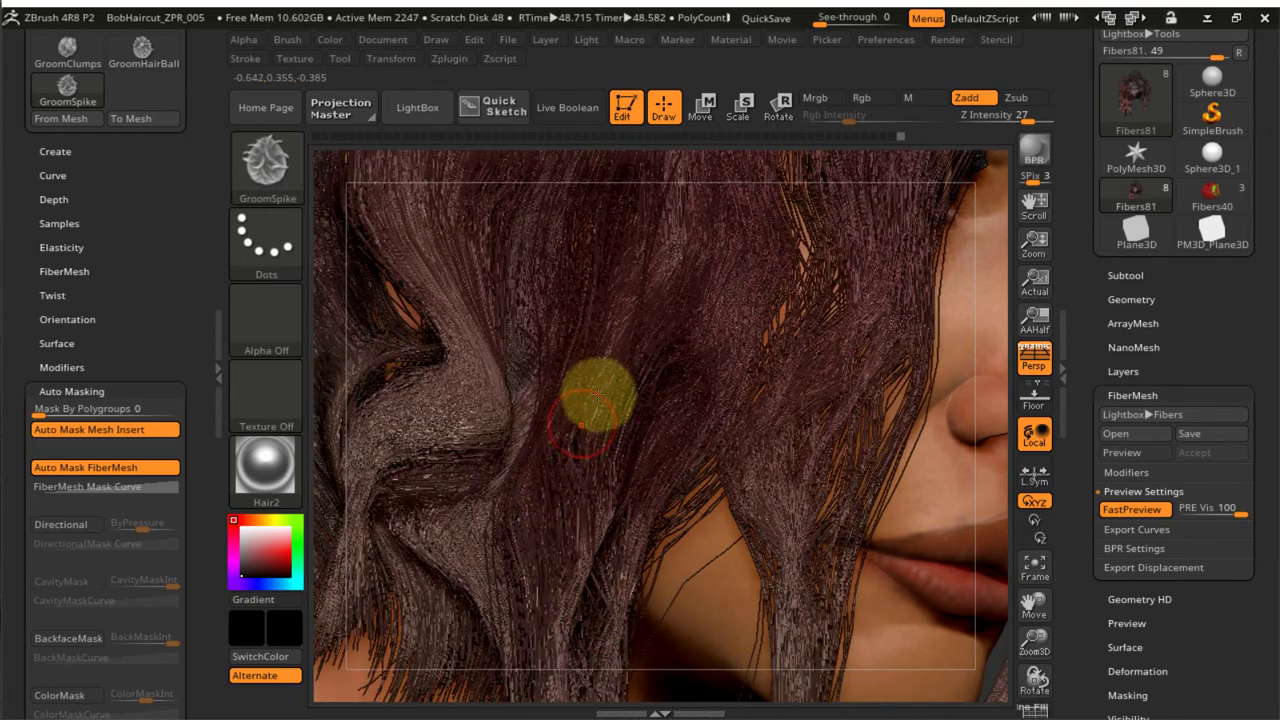
{"action": "right_click_drag", "start_coordinate": [604, 455], "coordinate": [628, 597], "text": "alt"}
{"action": "mouse_move", "coordinate": [563, 467]}
{"action": "left_mouse_down"}
{"action": "mouse_move", "coordinate": [786, 443]}
{"action": "mouse_move", "coordinate": [628, 458]}
{"action": "left_mouse_up"}
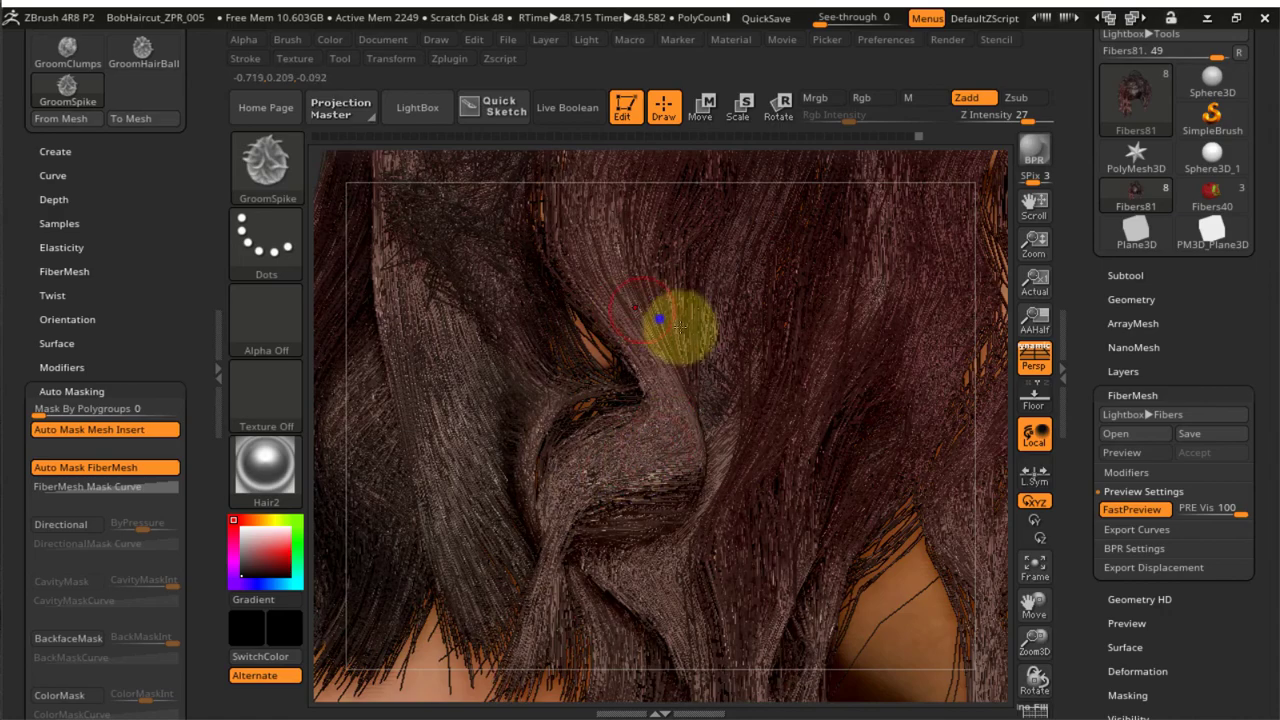
{"action": "right_click_drag", "start_coordinate": [680, 327], "coordinate": [663, 314]}
{"action": "right_click_drag", "start_coordinate": [654, 363], "coordinate": [665, 407], "text": "alt"}
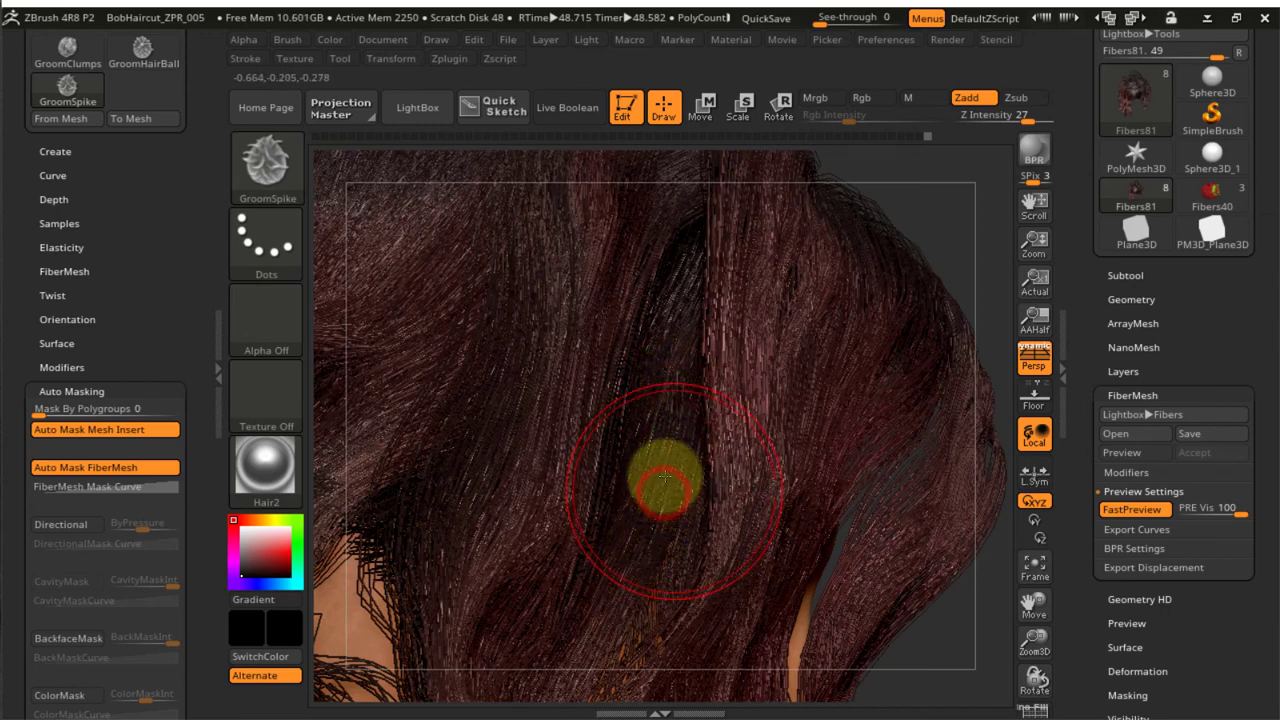
{"action": "mouse_move", "coordinate": [647, 492]}
{"action": "left_mouse_down"}
{"action": "mouse_move", "coordinate": [663, 462]}
{"action": "mouse_move", "coordinate": [657, 537]}
{"action": "mouse_move", "coordinate": [651, 516]}
{"action": "left_mouse_up"}
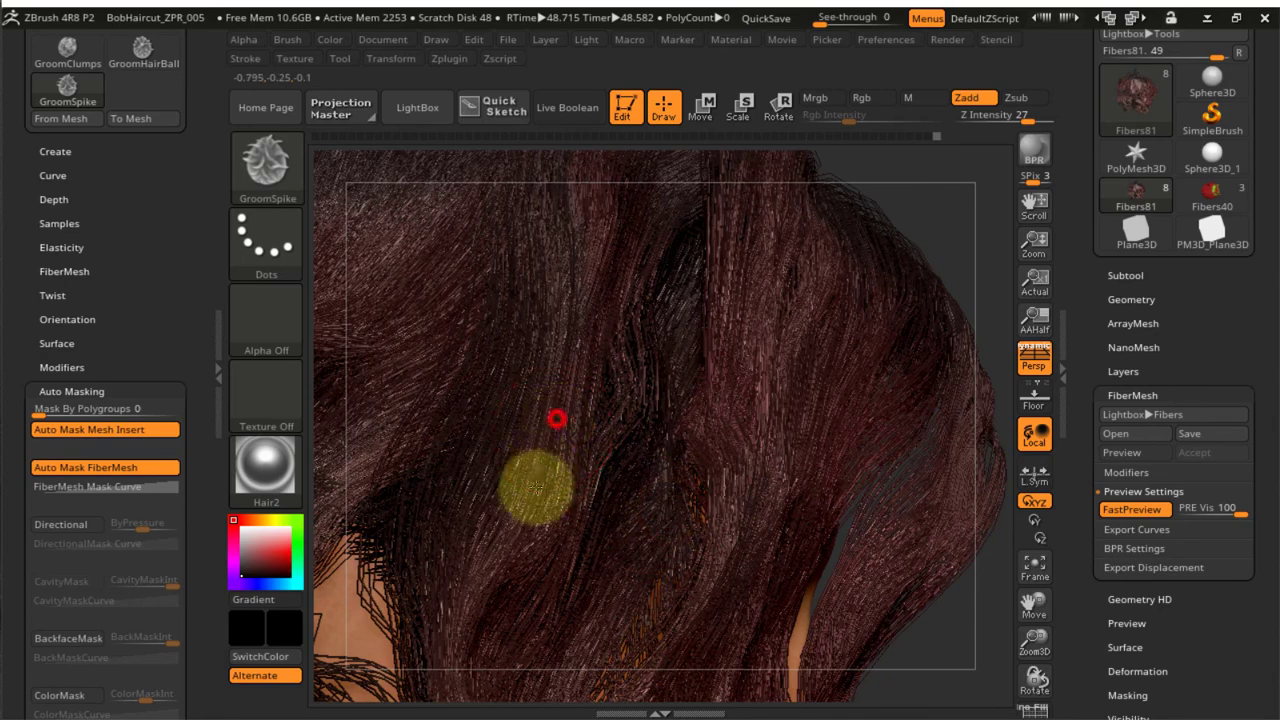
{"action": "left_click_drag", "start_coordinate": [536, 487], "coordinate": [502, 618]}
{"action": "mouse_move", "coordinate": [612, 493]}
{"action": "right_mouse_down", "text": "ctrl"}
{"action": "mouse_move", "coordinate": [583, 426]}
{"action": "mouse_move", "coordinate": [615, 360]}
{"action": "right_mouse_up", "text": "ctrl"}
{"action": "left_click_drag", "start_coordinate": [620, 342], "coordinate": [607, 406]}
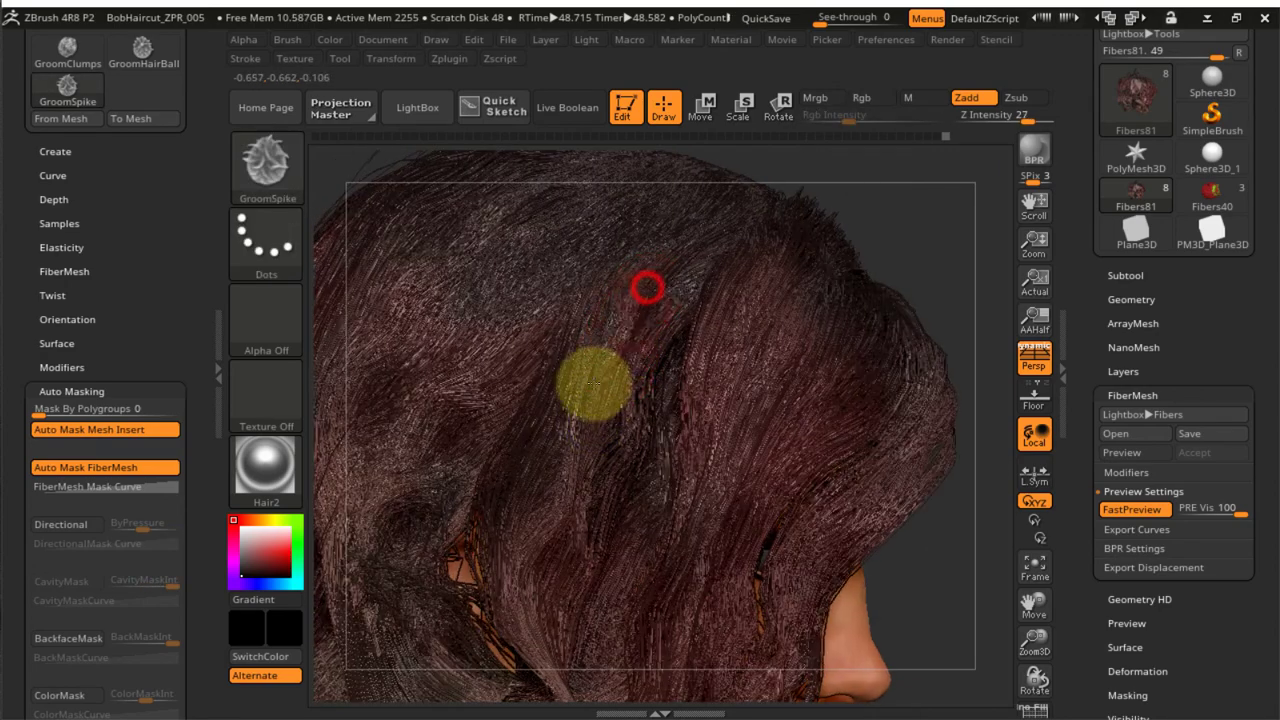
Smooth the long stray fibers sticking up above the crown near the parting
{"action": "right_click_drag", "start_coordinate": [671, 374], "coordinate": [640, 252]}
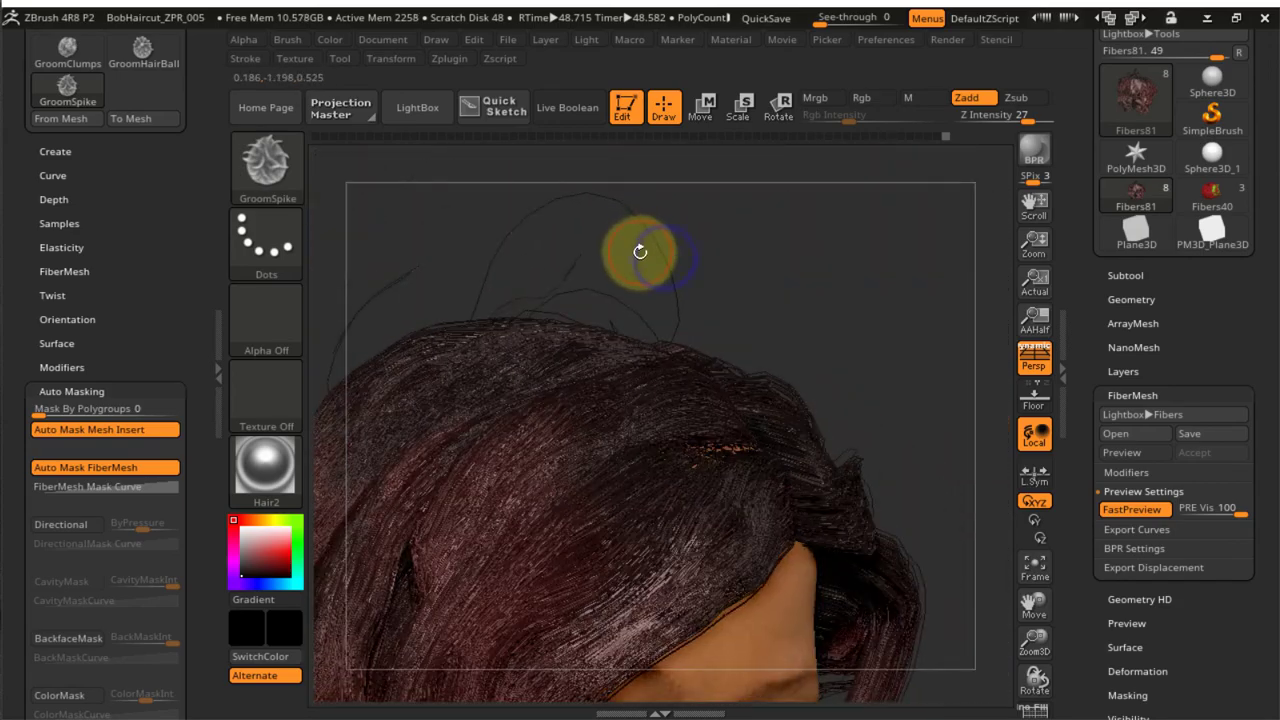
{"action": "key", "text": "shift"}
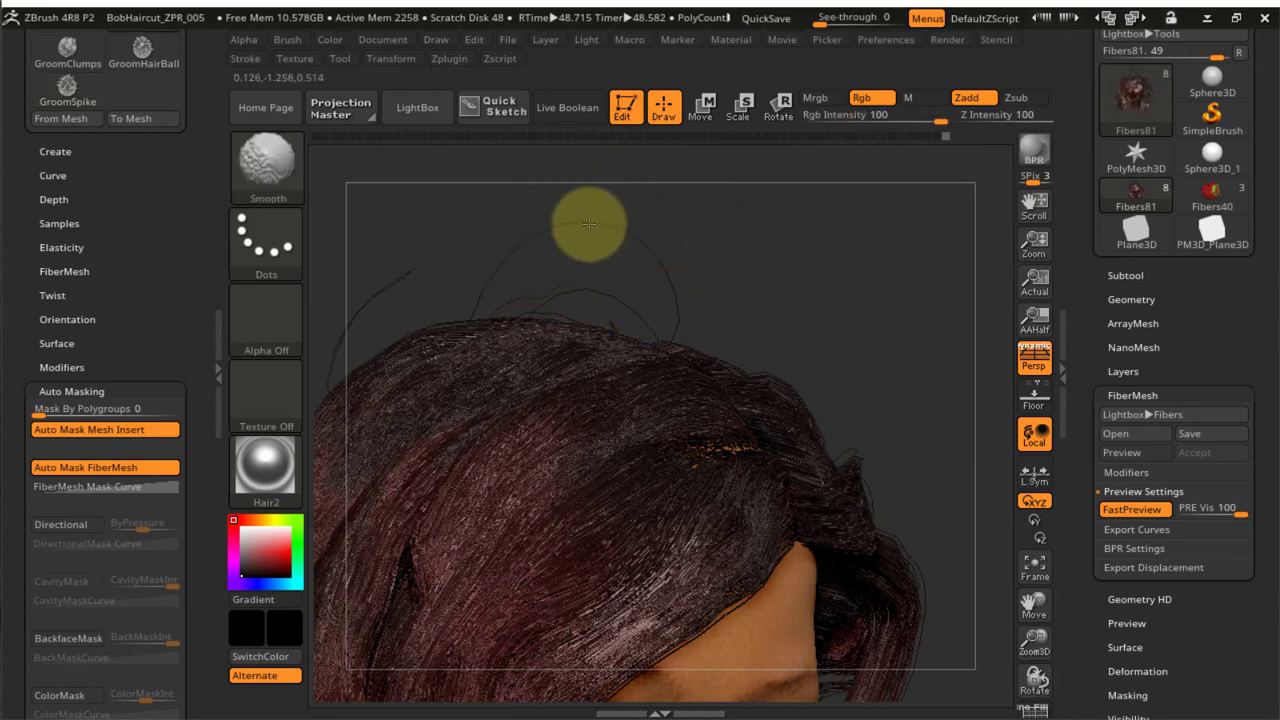
{"action": "mouse_move", "coordinate": [625, 278]}
{"action": "left_mouse_down", "text": "shift"}
{"action": "mouse_move", "coordinate": [634, 266]}
{"action": "mouse_move", "coordinate": [697, 266]}
{"action": "mouse_move", "coordinate": [651, 254]}
{"action": "left_mouse_up", "text": "shift"}
{"action": "key", "text": "s"}
{"action": "key", "text": "shift"}
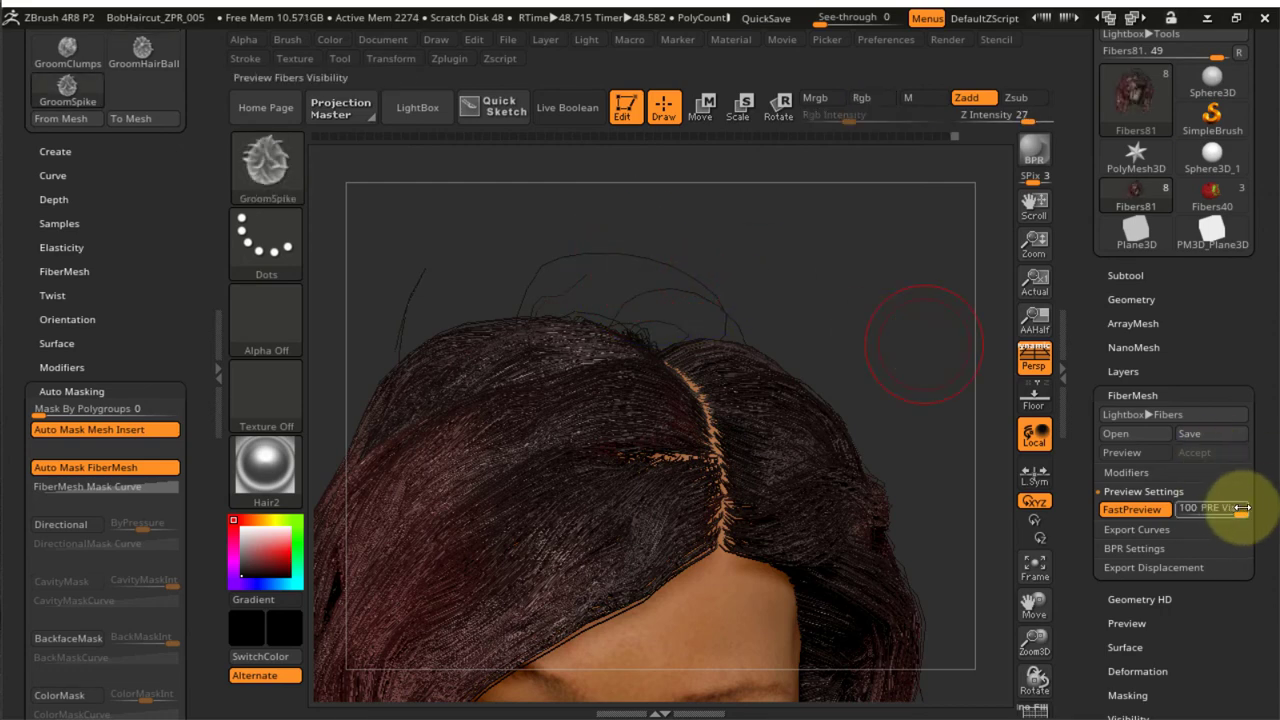
{"action": "key", "text": "shift"}
{"action": "left_click_drag", "start_coordinate": [470, 275], "coordinate": [425, 282], "text": "shift"}
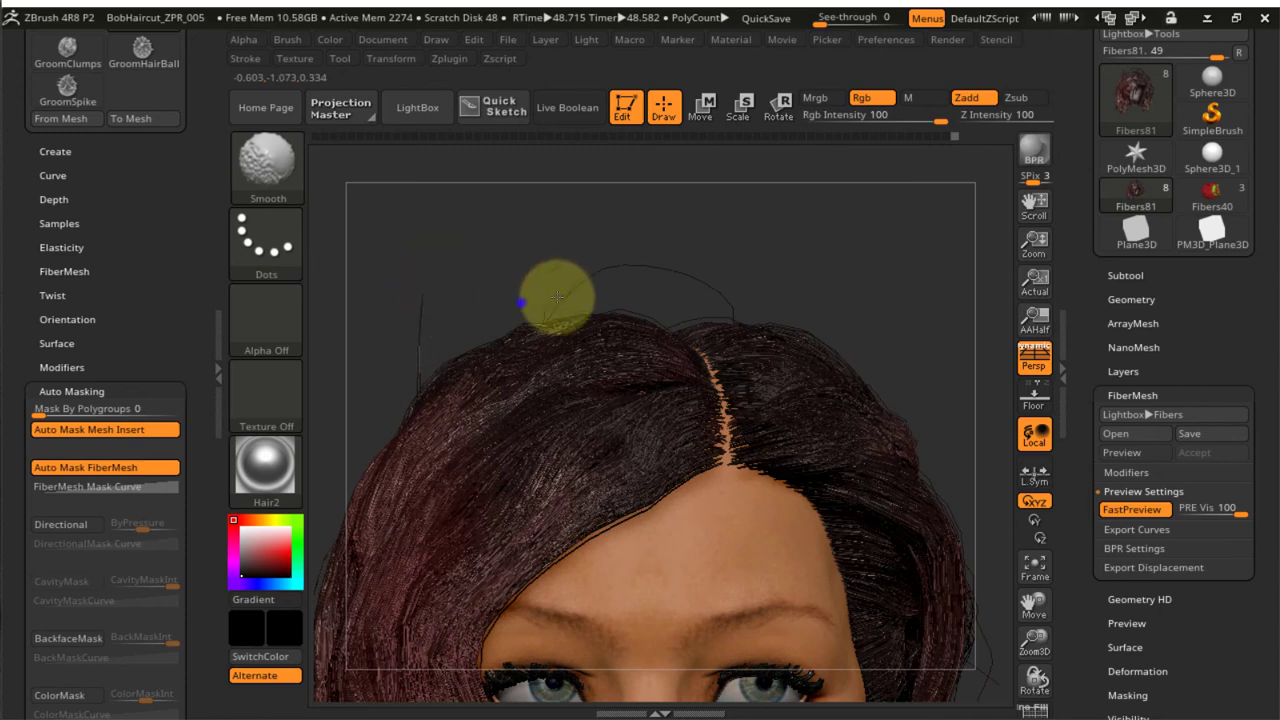
Smooth the flyaway fibers along the outline of the crown at the back and right side of the head
{"action": "left_click_drag", "start_coordinate": [551, 289], "coordinate": [749, 271]}
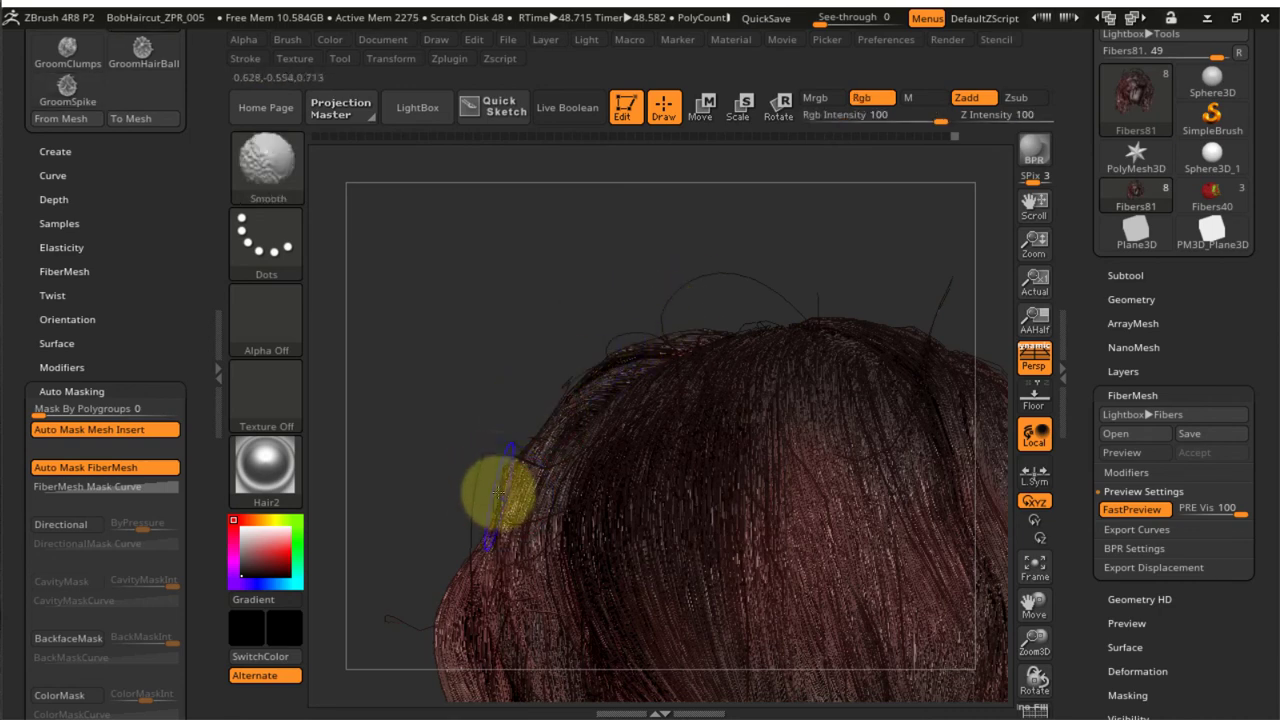
{"action": "left_click_drag", "start_coordinate": [474, 469], "coordinate": [494, 462]}
{"action": "mouse_move", "coordinate": [811, 301]}
{"action": "left_mouse_down", "text": "shift"}
{"action": "mouse_move", "coordinate": [818, 266]}
{"action": "mouse_move", "coordinate": [889, 284]}
{"action": "mouse_move", "coordinate": [829, 287]}
{"action": "left_mouse_up", "text": "shift"}
{"action": "left_click_drag", "start_coordinate": [923, 237], "coordinate": [740, 300]}
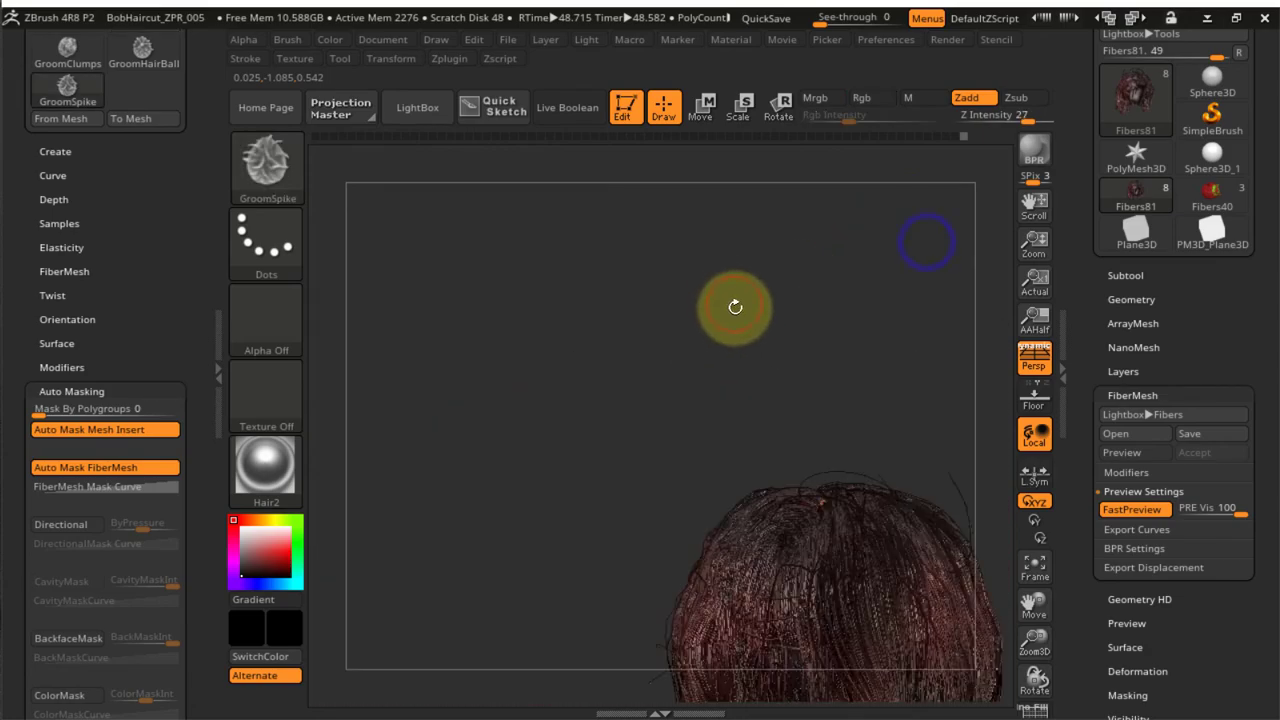
{"action": "left_click_drag", "start_coordinate": [889, 396], "coordinate": [646, 287]}
{"action": "mouse_move", "coordinate": [690, 371]}
{"action": "left_mouse_down"}
{"action": "mouse_move", "coordinate": [723, 434]}
{"action": "mouse_move", "coordinate": [567, 422]}
{"action": "mouse_move", "coordinate": [737, 300]}
{"action": "mouse_move", "coordinate": [714, 329]}
{"action": "left_mouse_up"}
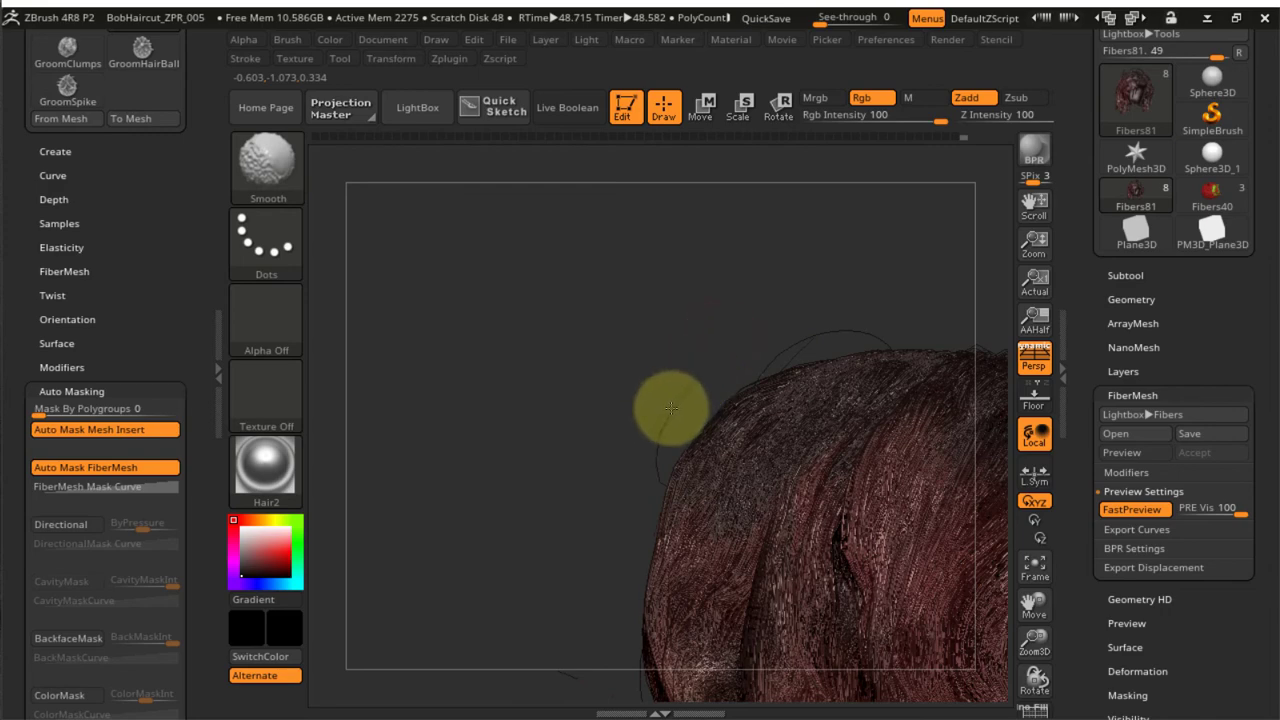
{"action": "left_click_drag", "start_coordinate": [640, 422], "coordinate": [665, 401]}
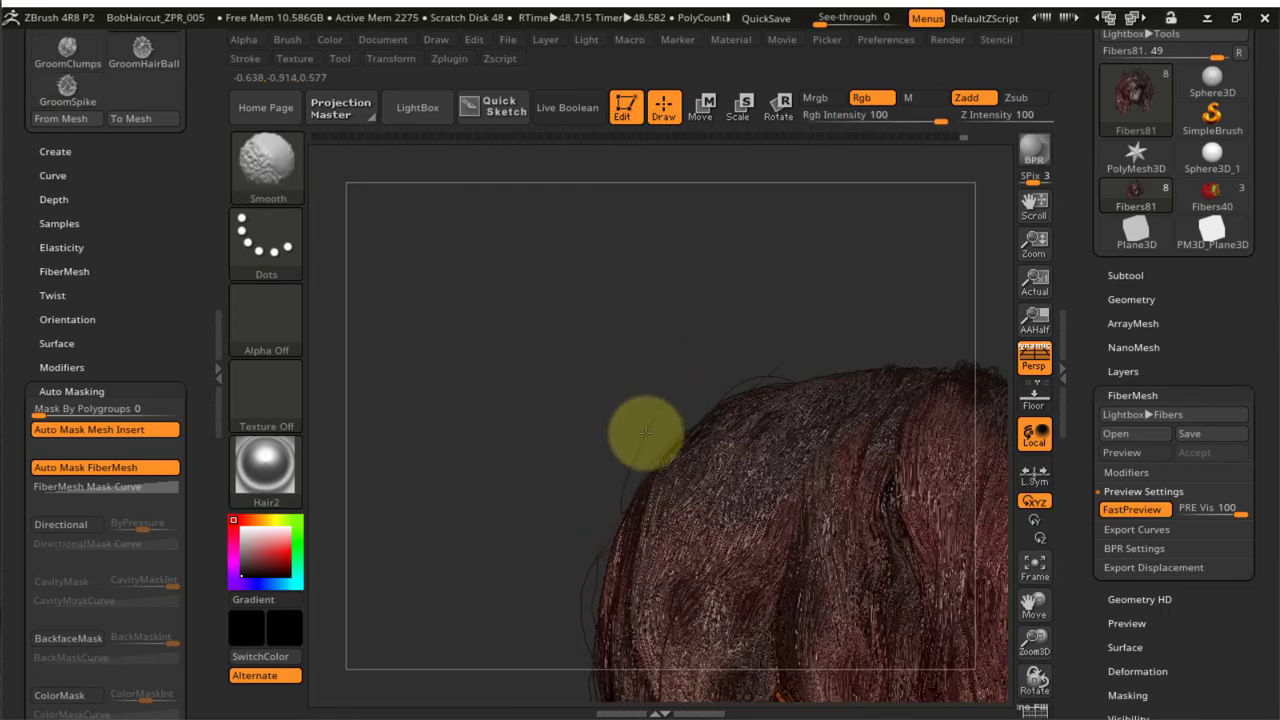
{"action": "mouse_move", "coordinate": [749, 374]}
{"action": "left_mouse_down"}
{"action": "mouse_move", "coordinate": [726, 400]}
{"action": "mouse_move", "coordinate": [728, 373]}
{"action": "mouse_move", "coordinate": [857, 334]}
{"action": "mouse_move", "coordinate": [682, 372]}
{"action": "mouse_move", "coordinate": [698, 355]}
{"action": "left_mouse_up"}
{"action": "left_click", "coordinate": [722, 375], "text": "shift"}
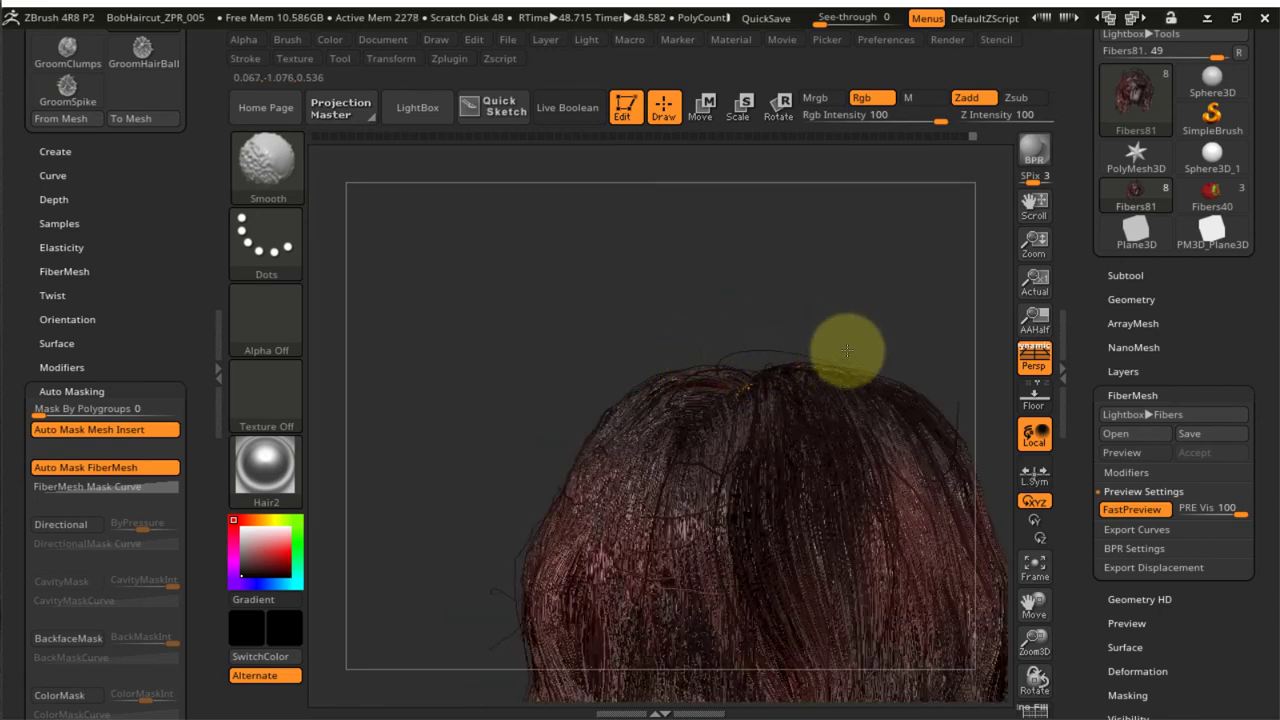
Smooth the loose fibers along the top and back outline of the hair on the model's left side
{"action": "mouse_move", "coordinate": [846, 340]}
{"action": "left_mouse_down"}
{"action": "mouse_move", "coordinate": [849, 451]}
{"action": "mouse_move", "coordinate": [609, 480]}
{"action": "mouse_move", "coordinate": [614, 466]}
{"action": "left_mouse_up"}
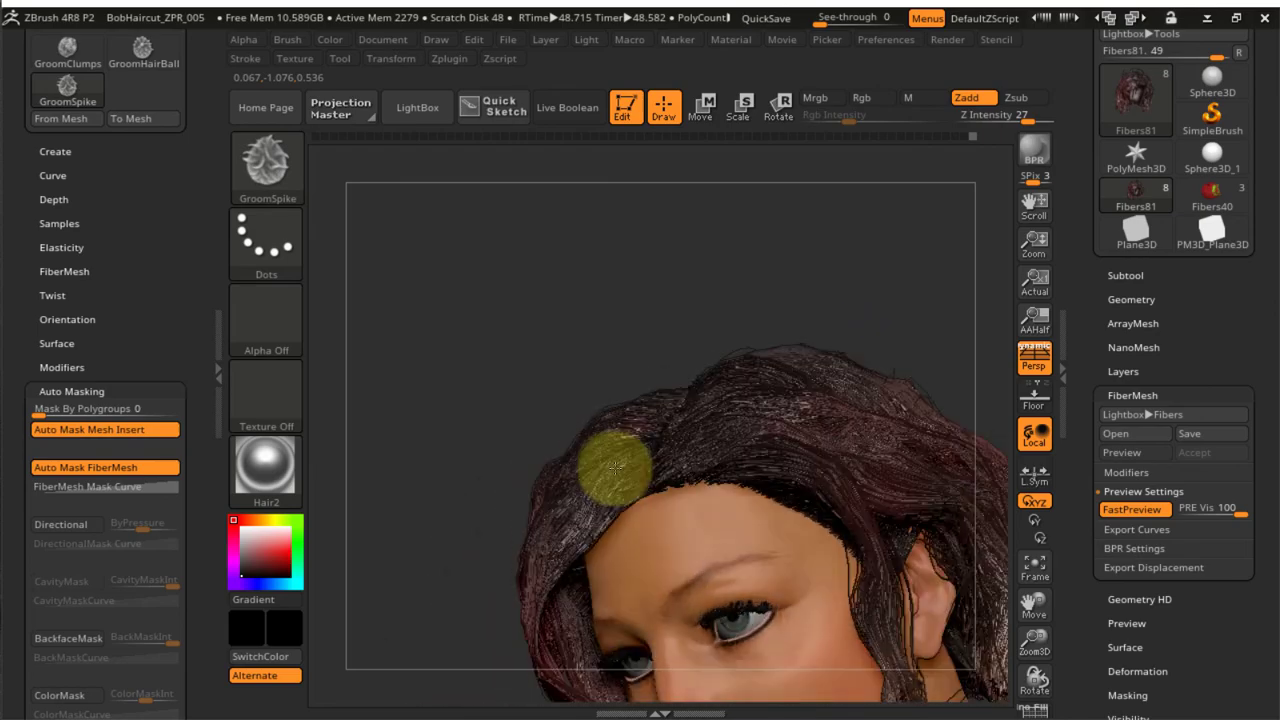
{"action": "right_click_drag", "start_coordinate": [615, 468], "coordinate": [645, 252], "text": "shift"}
{"action": "right_click_drag", "start_coordinate": [645, 451], "coordinate": [505, 362], "text": "alt"}
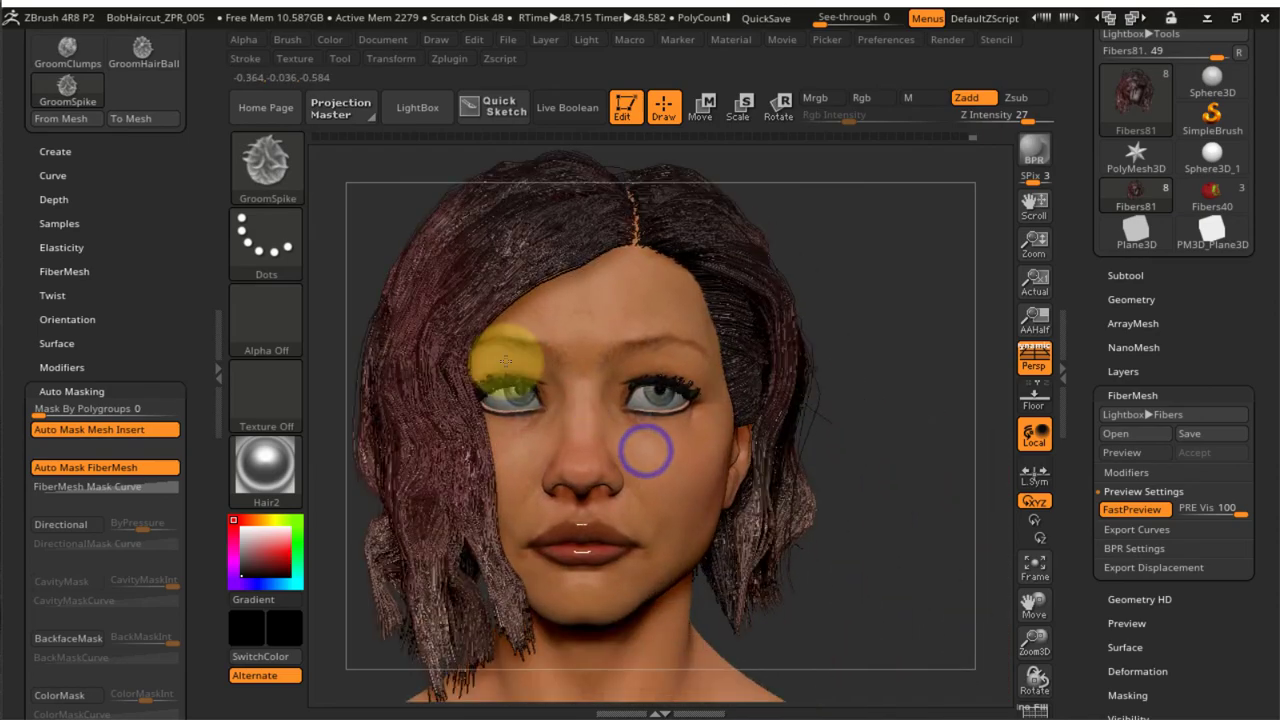
{"action": "right_click_drag", "start_coordinate": [808, 420], "coordinate": [690, 448]}
{"action": "right_click_drag", "start_coordinate": [880, 351], "coordinate": [625, 515], "text": "alt"}
{"action": "left_click_drag", "start_coordinate": [783, 346], "coordinate": [733, 353]}
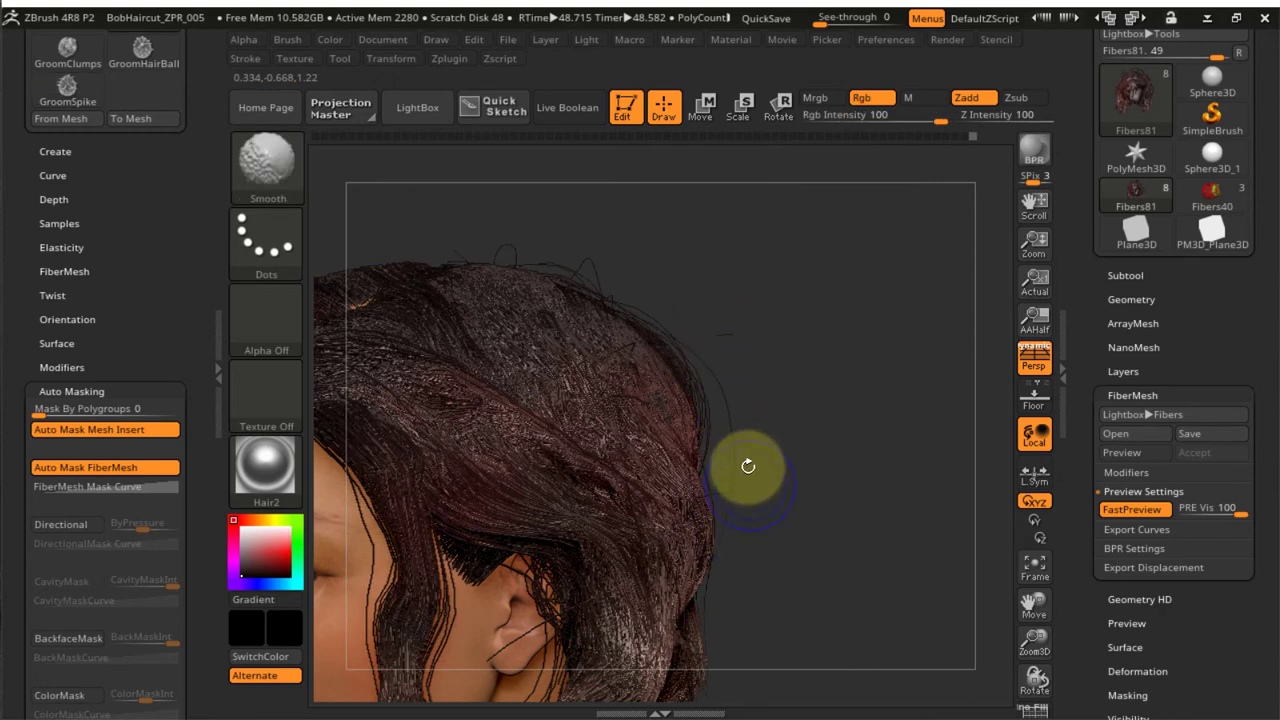
{"action": "left_click_drag", "start_coordinate": [810, 351], "coordinate": [770, 350]}
{"action": "mouse_move", "coordinate": [597, 262]}
{"action": "left_mouse_down", "text": "shift"}
{"action": "mouse_move", "coordinate": [510, 243]}
{"action": "mouse_move", "coordinate": [571, 266]}
{"action": "mouse_move", "coordinate": [523, 223]}
{"action": "mouse_move", "coordinate": [476, 234]}
{"action": "left_mouse_up", "text": "shift"}
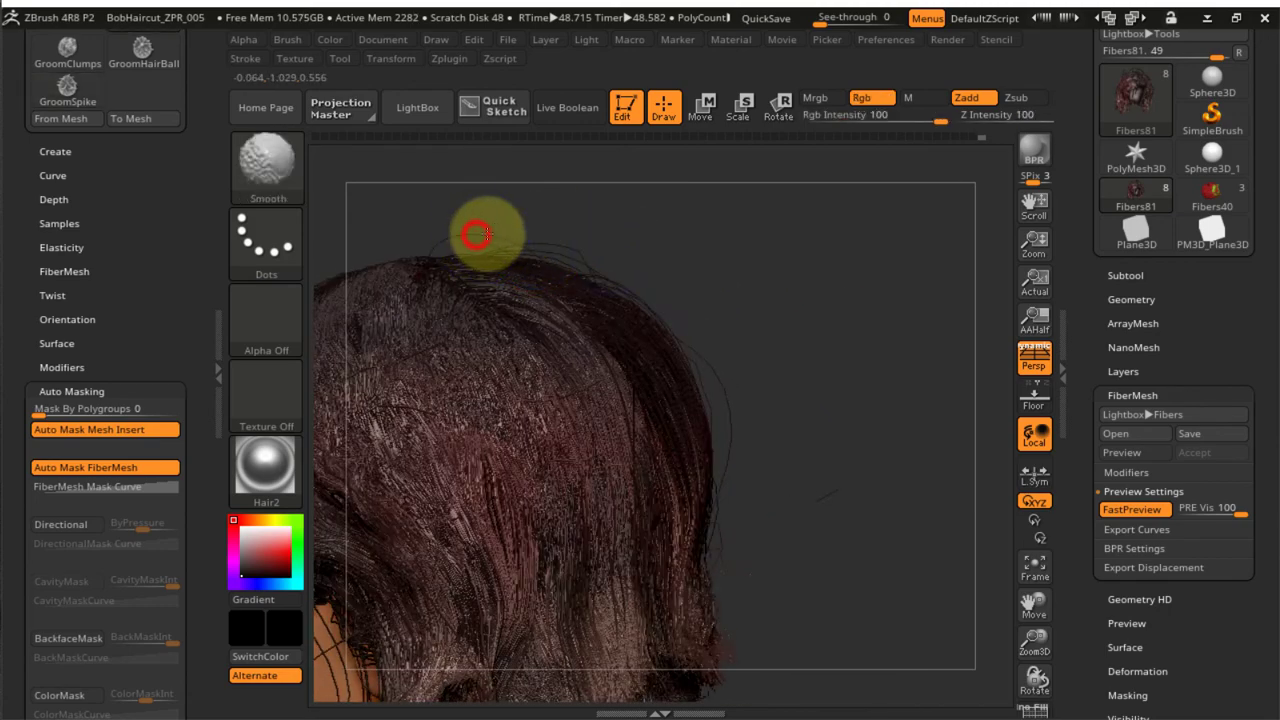
{"action": "mouse_move", "coordinate": [732, 384]}
{"action": "left_mouse_down"}
{"action": "mouse_move", "coordinate": [689, 392]}
{"action": "mouse_move", "coordinate": [712, 446]}
{"action": "left_mouse_up"}
Brush GroomSpike strokes through the upper hair at the back and right side of the head
{"action": "right_click_drag", "start_coordinate": [763, 457], "coordinate": [722, 342], "text": "ctrl"}
{"action": "right_click_drag", "start_coordinate": [711, 406], "coordinate": [788, 402], "text": "ctrl"}
{"action": "left_click_drag", "start_coordinate": [788, 420], "coordinate": [731, 437]}
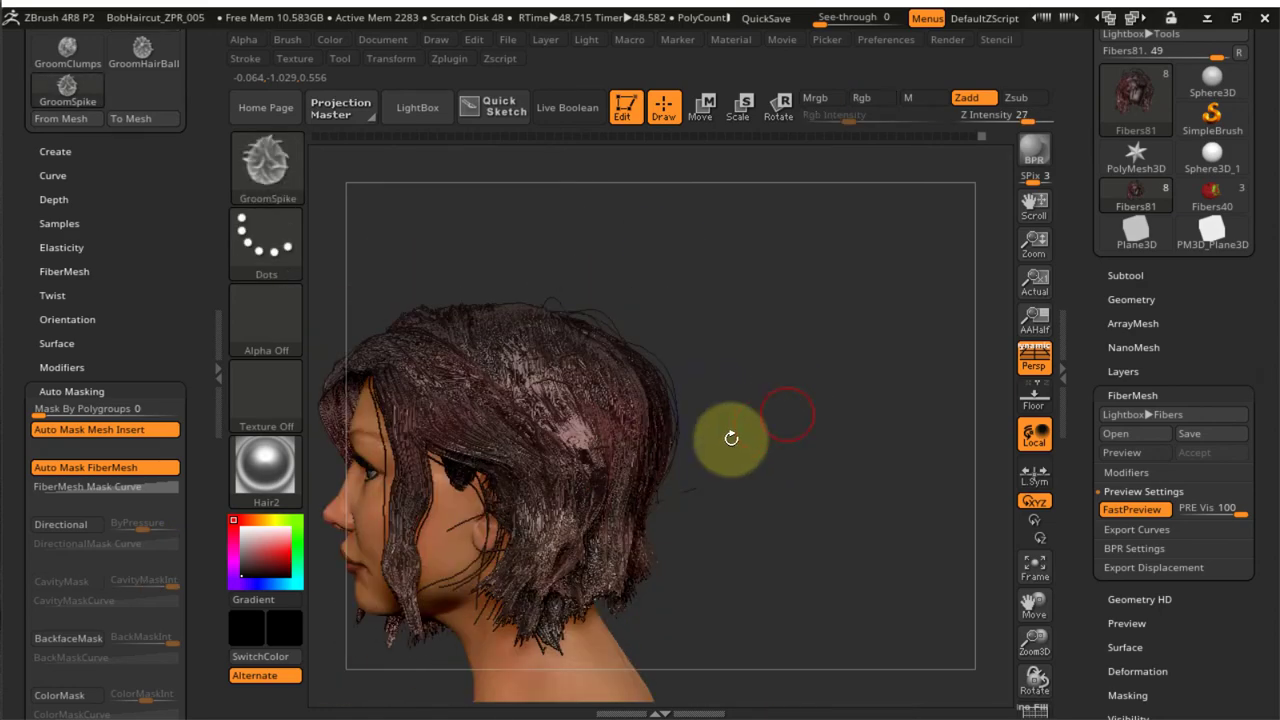
{"action": "mouse_move", "coordinate": [671, 444]}
{"action": "right_mouse_down"}
{"action": "mouse_move", "coordinate": [862, 362]}
{"action": "mouse_move", "coordinate": [768, 376]}
{"action": "right_mouse_up"}
{"action": "right_click_drag", "start_coordinate": [771, 377], "coordinate": [580, 295], "text": "ctrl"}
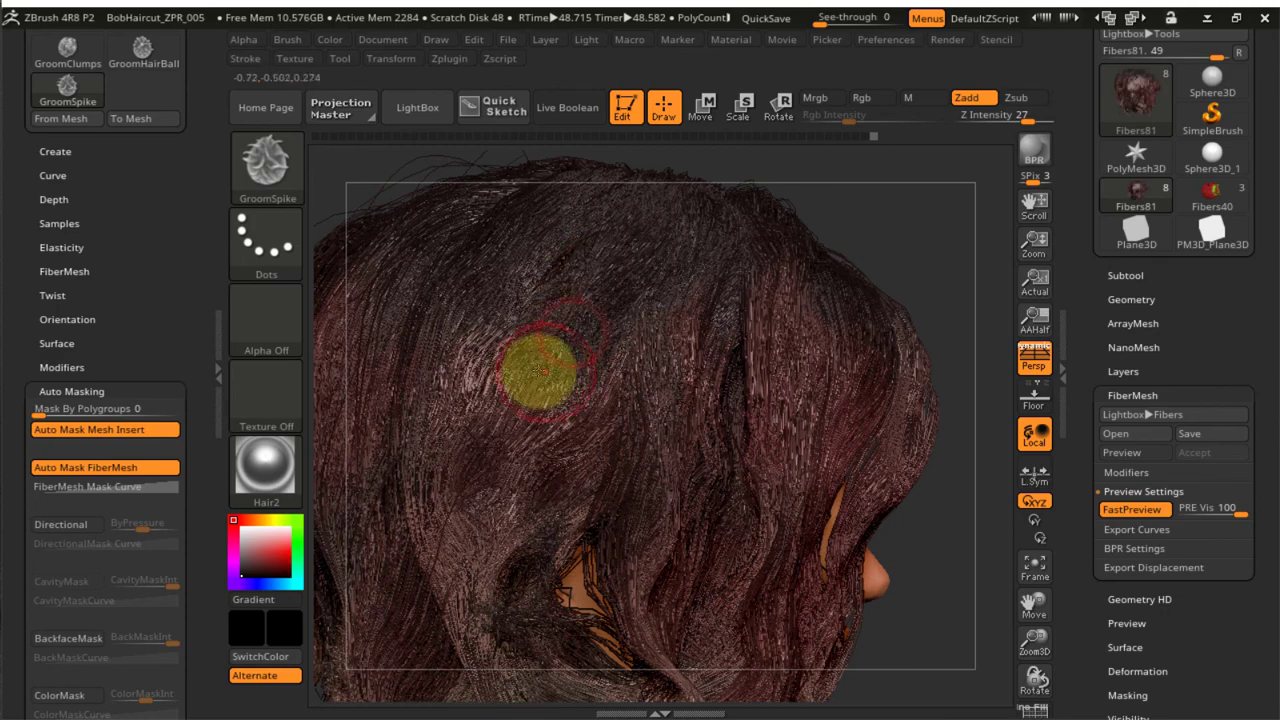
{"action": "right_click_drag", "start_coordinate": [540, 372], "coordinate": [549, 316]}
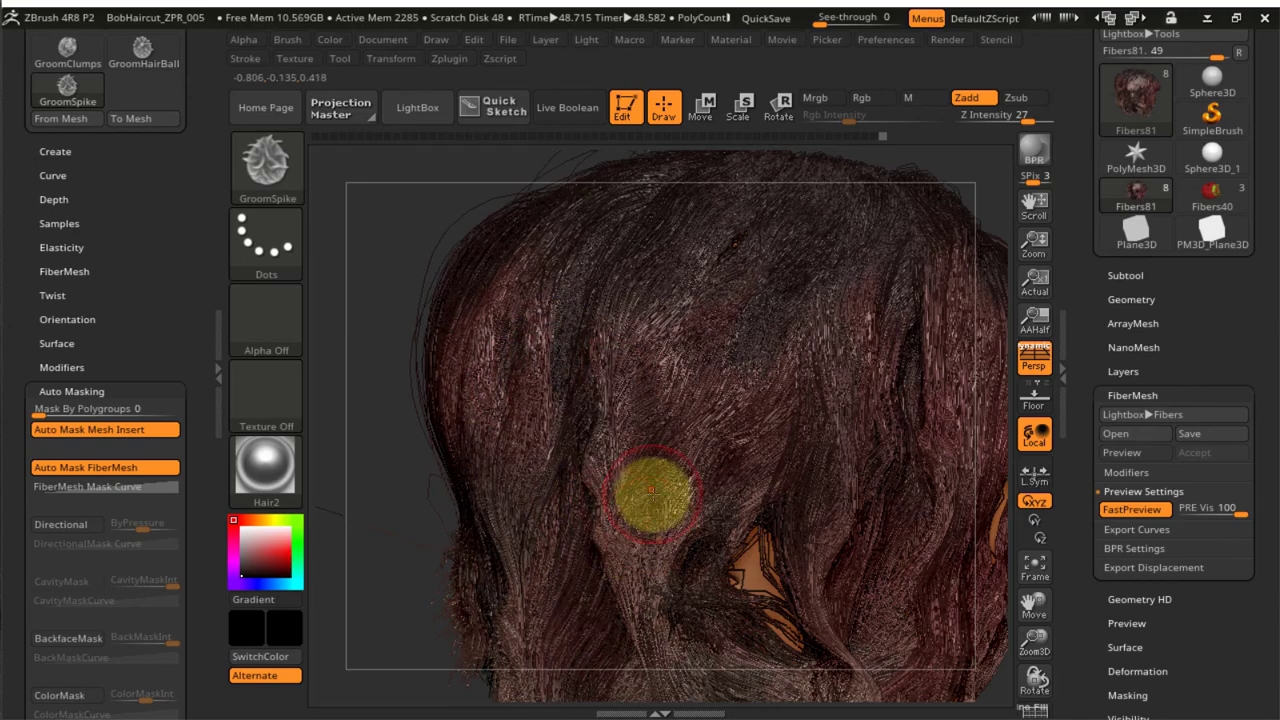
{"action": "mouse_move", "coordinate": [651, 490]}
{"action": "right_mouse_down"}
{"action": "mouse_move", "coordinate": [634, 366]}
{"action": "mouse_move", "coordinate": [694, 411]}
{"action": "mouse_move", "coordinate": [651, 414]}
{"action": "mouse_move", "coordinate": [657, 520]}
{"action": "mouse_move", "coordinate": [640, 401]}
{"action": "right_mouse_up"}
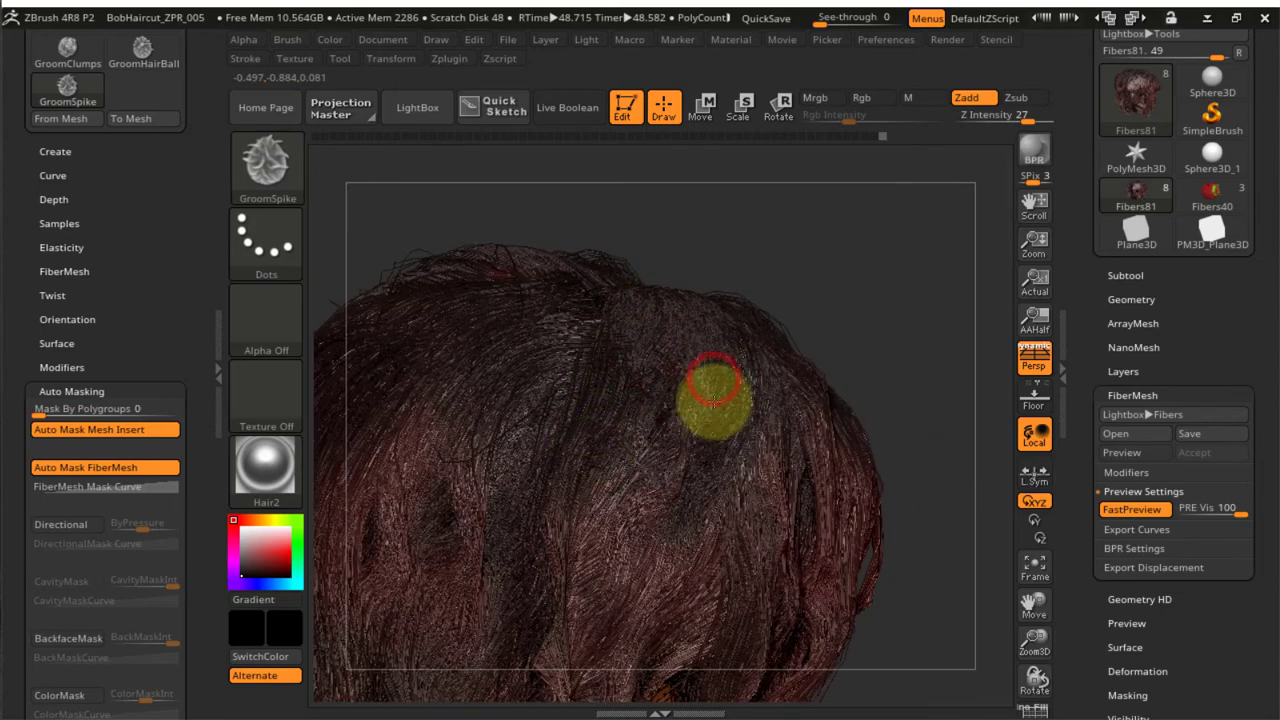
{"action": "right_click_drag", "start_coordinate": [713, 385], "coordinate": [670, 312]}
Frame the bust in a three-quarter front view and run a BPR render to check the groomed hair
{"action": "right_click_drag", "start_coordinate": [700, 437], "coordinate": [686, 388], "text": "ctrl"}
{"action": "right_click_drag", "start_coordinate": [686, 443], "coordinate": [706, 578], "text": "ctrl"}
{"action": "right_click_drag", "start_coordinate": [726, 509], "coordinate": [712, 424], "text": "alt"}
{"action": "right_click_drag", "start_coordinate": [680, 426], "coordinate": [634, 429]}
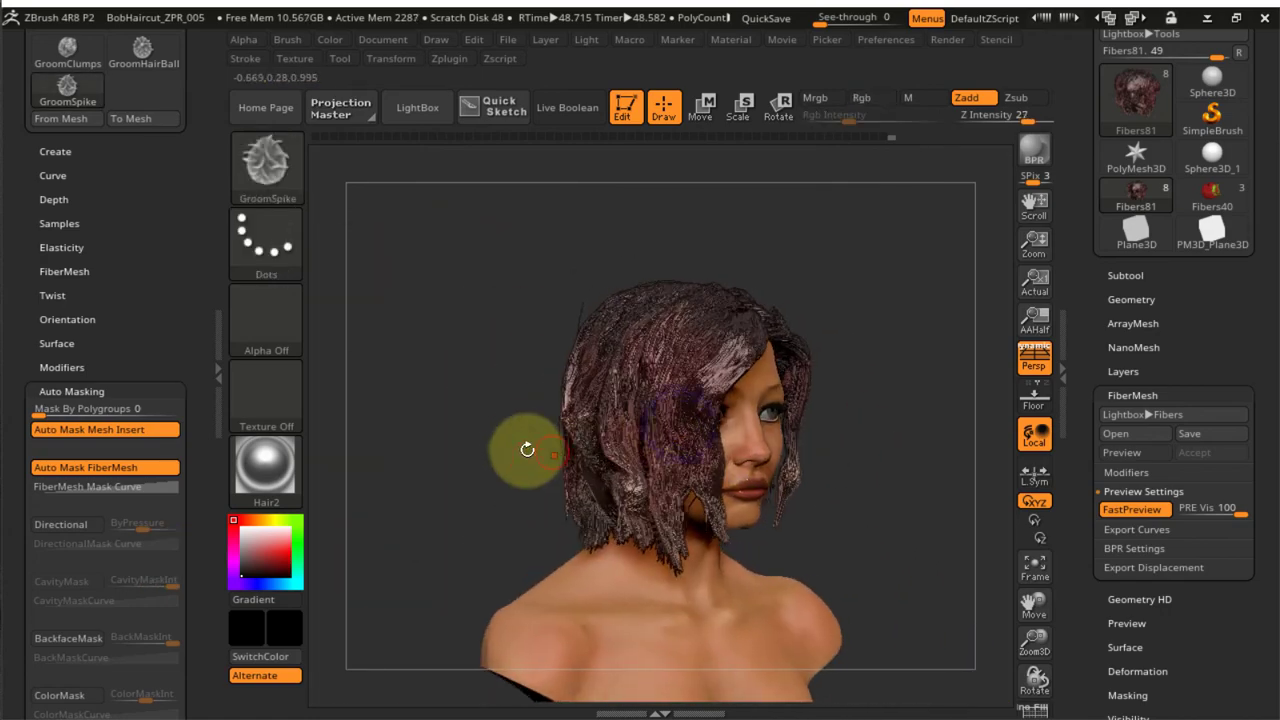
{"action": "left_click_drag", "start_coordinate": [528, 421], "coordinate": [545, 437], "text": "shift"}
{"action": "mouse_move", "coordinate": [589, 471]}
{"action": "right_mouse_down", "text": "ctrl"}
{"action": "mouse_move", "coordinate": [640, 531]}
{"action": "mouse_move", "coordinate": [726, 460]}
{"action": "right_mouse_up", "text": "ctrl"}
{"action": "mouse_move", "coordinate": [745, 336]}
{"action": "right_mouse_down", "text": "ctrl"}
{"action": "mouse_move", "coordinate": [694, 449]}
{"action": "mouse_move", "coordinate": [657, 457]}
{"action": "mouse_move", "coordinate": [614, 429]}
{"action": "mouse_move", "coordinate": [738, 410]}
{"action": "mouse_move", "coordinate": [749, 443]}
{"action": "mouse_move", "coordinate": [729, 434]}
{"action": "mouse_move", "coordinate": [649, 466]}
{"action": "mouse_move", "coordinate": [543, 449]}
{"action": "mouse_move", "coordinate": [503, 463]}
{"action": "mouse_move", "coordinate": [451, 457]}
{"action": "mouse_move", "coordinate": [528, 460]}
{"action": "mouse_move", "coordinate": [563, 446]}
{"action": "mouse_move", "coordinate": [543, 434]}
{"action": "mouse_move", "coordinate": [563, 471]}
{"action": "right_mouse_up", "text": "ctrl"}
{"action": "right_click", "coordinate": [563, 463]}
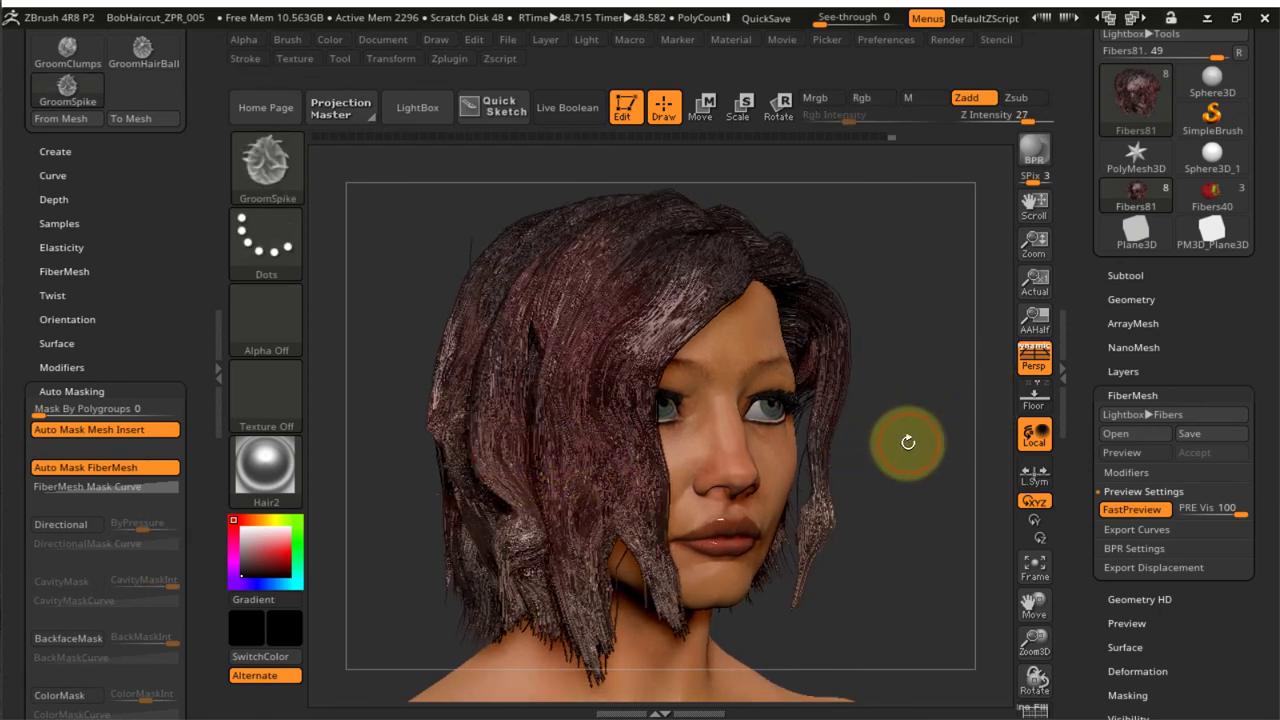
{"action": "key", "text": "shift+r"}
{"action": "key", "text": "shift+r"}
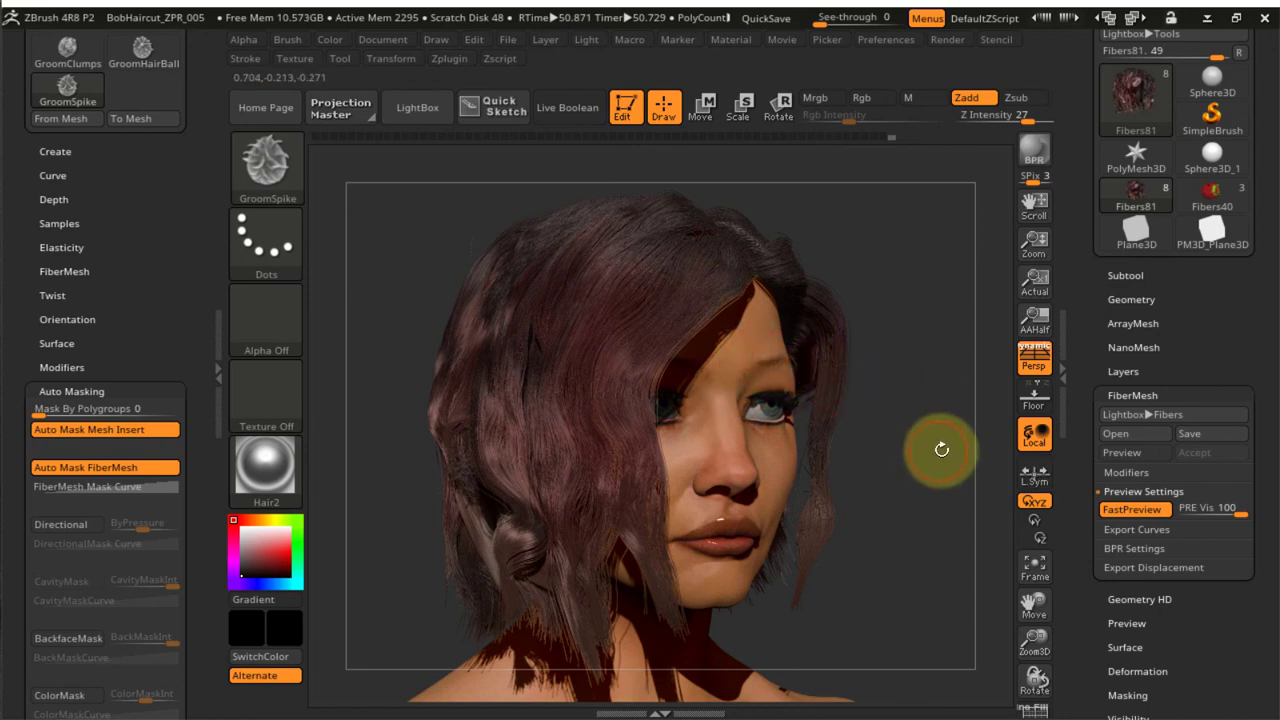
{"action": "mouse_move", "coordinate": [941, 449]}
{"action": "left_mouse_down"}
{"action": "mouse_move", "coordinate": [914, 457]}
{"action": "mouse_move", "coordinate": [948, 455]}
{"action": "mouse_move", "coordinate": [807, 409]}
{"action": "mouse_move", "coordinate": [940, 451]}
{"action": "mouse_move", "coordinate": [903, 429]}
{"action": "mouse_move", "coordinate": [909, 449]}
{"action": "mouse_move", "coordinate": [857, 460]}
{"action": "mouse_move", "coordinate": [867, 453]}
{"action": "left_mouse_up"}
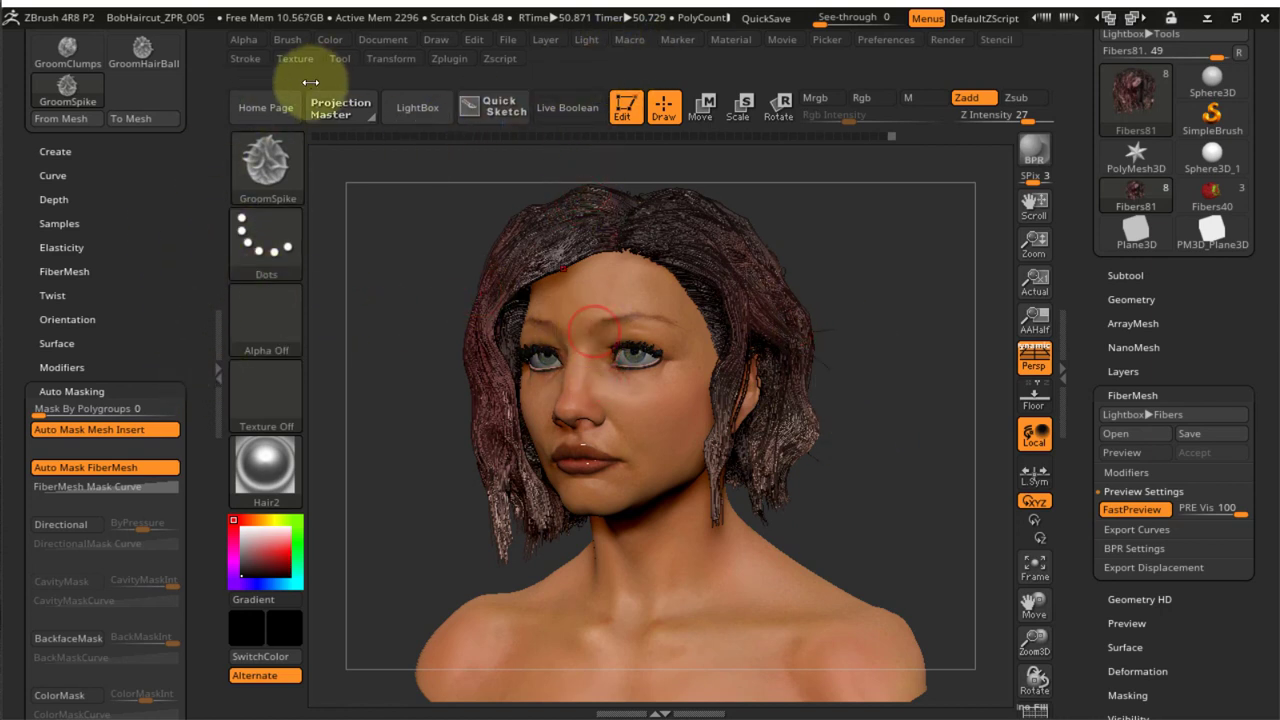
Collapse the Brush palette and dock the Material palette beneath it
{"action": "left_click_drag", "start_coordinate": [192, 207], "coordinate": [223, 443]}
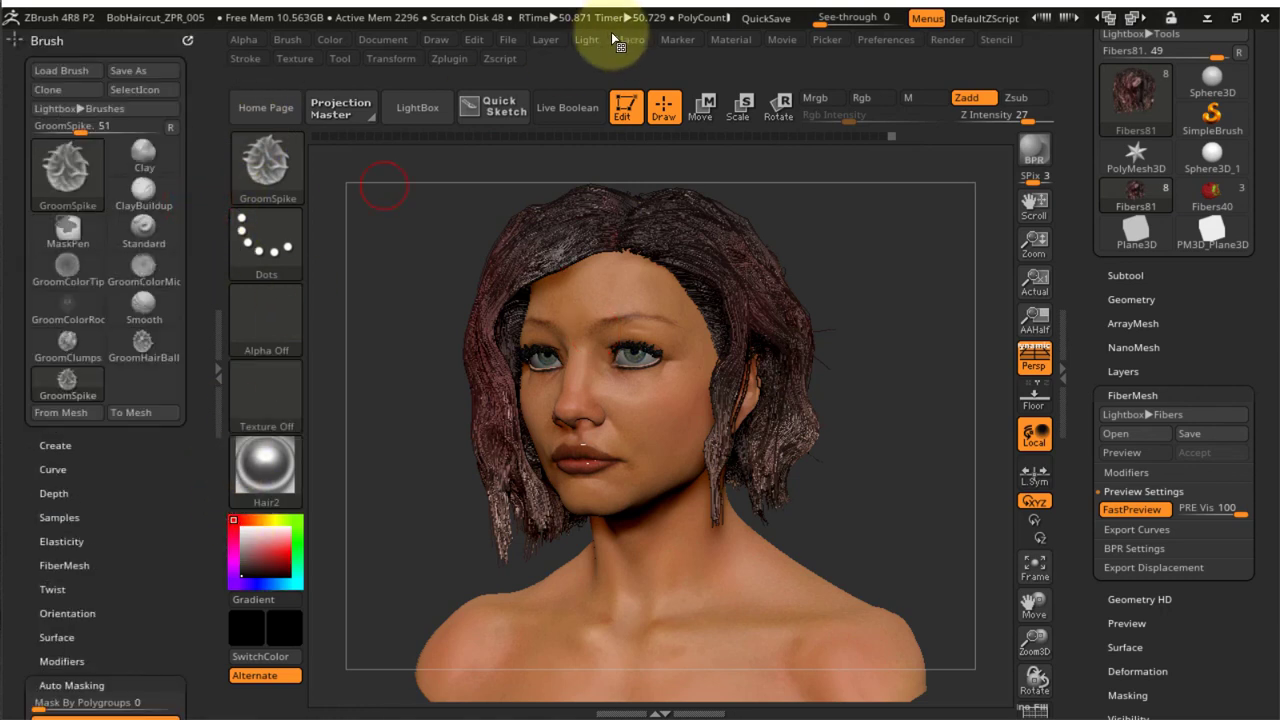
{"action": "left_click", "coordinate": [96, 40]}
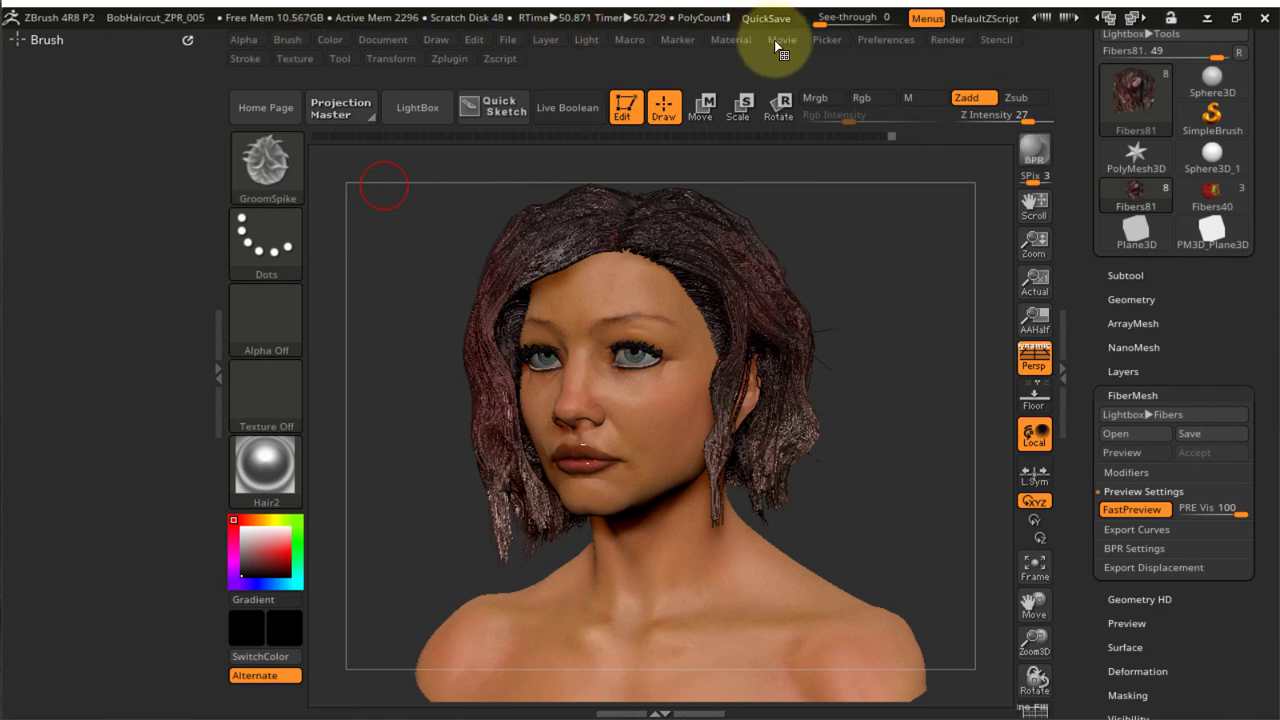
{"action": "left_click", "coordinate": [732, 39]}
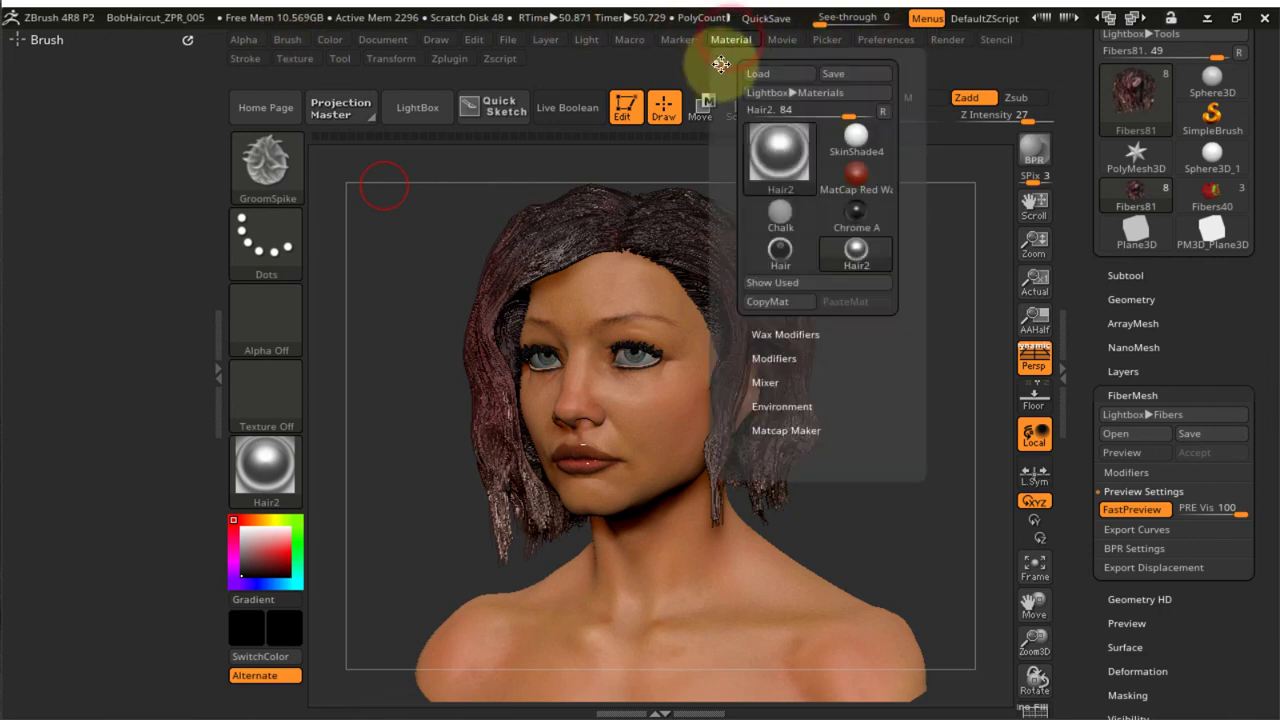
{"action": "left_click_drag", "start_coordinate": [690, 68], "coordinate": [45, 240]}
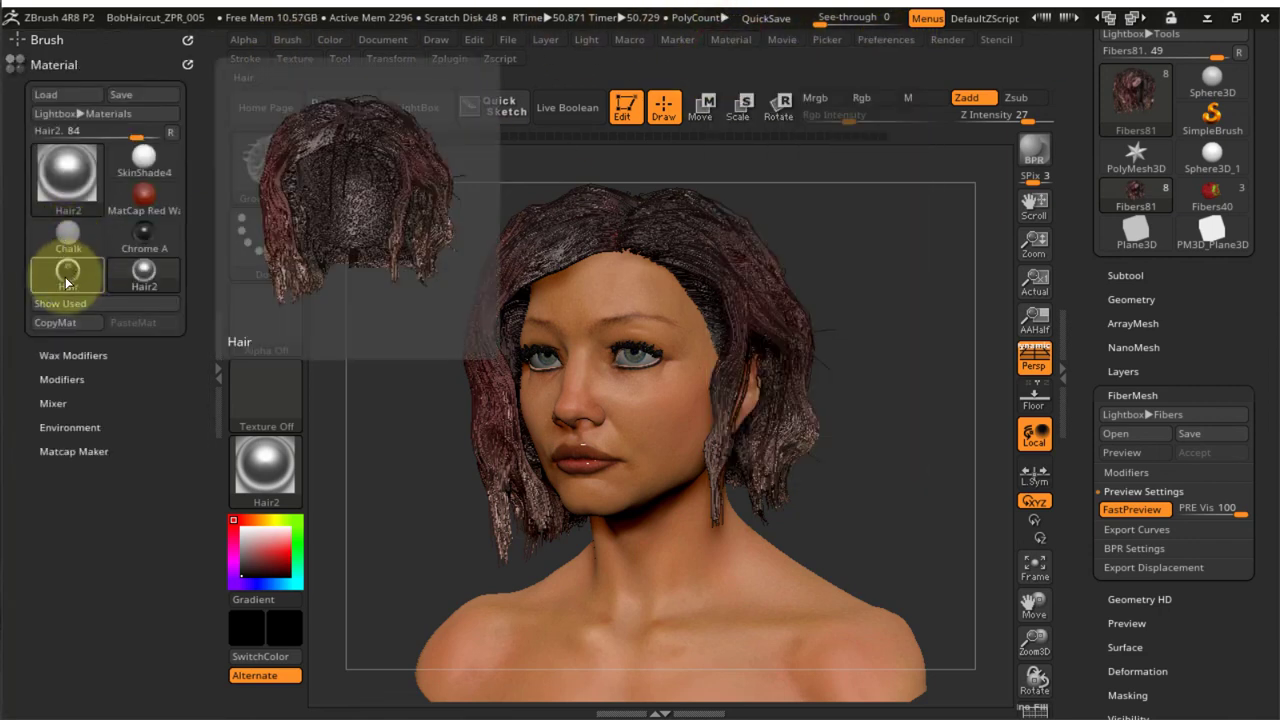
Select the SkinShade4 material and set its Wax Modifiers Strength to 63
{"action": "left_click", "coordinate": [143, 158]}
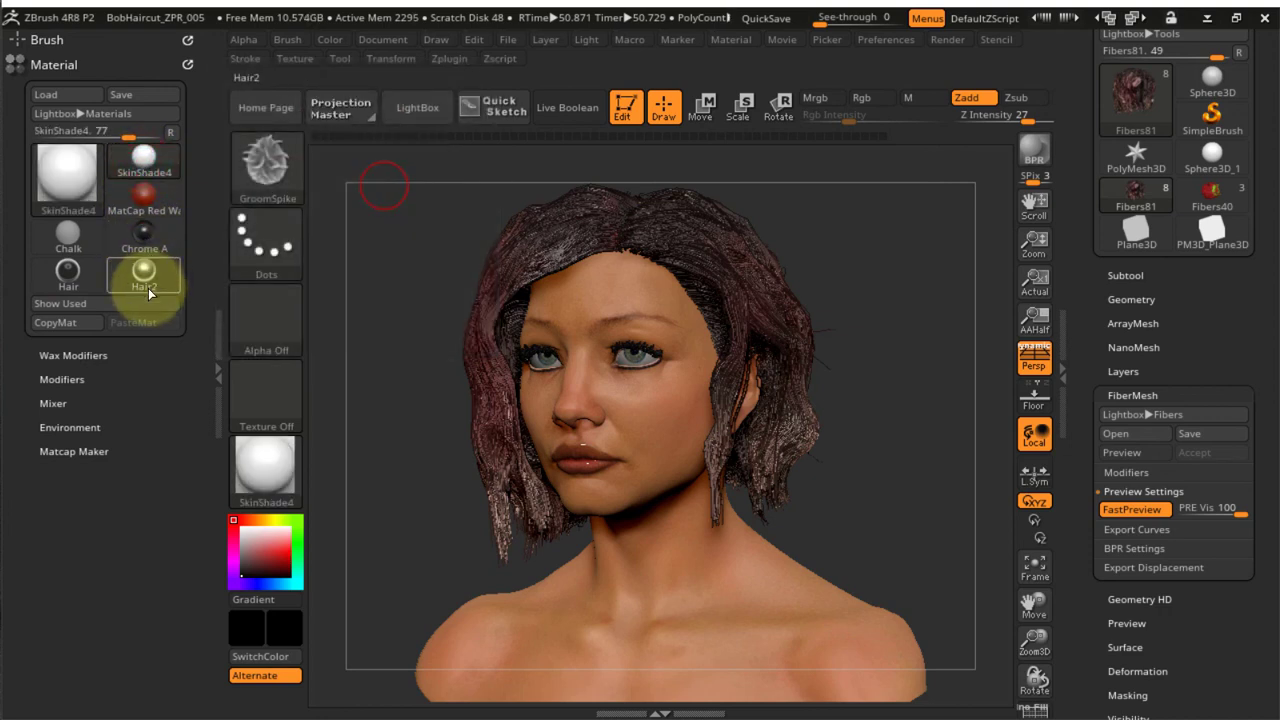
{"action": "left_click", "coordinate": [72, 355]}
{"action": "left_click_drag", "start_coordinate": [44, 376], "coordinate": [102, 372]}
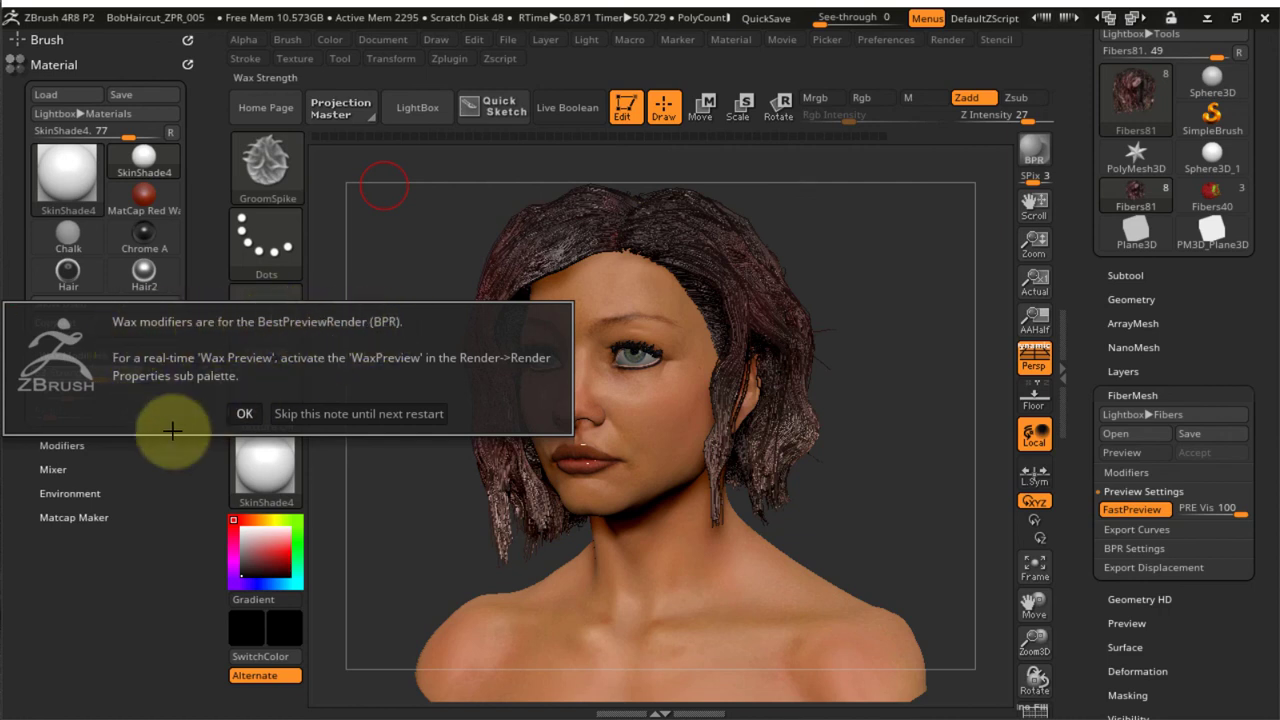
{"action": "left_click", "coordinate": [241, 412]}
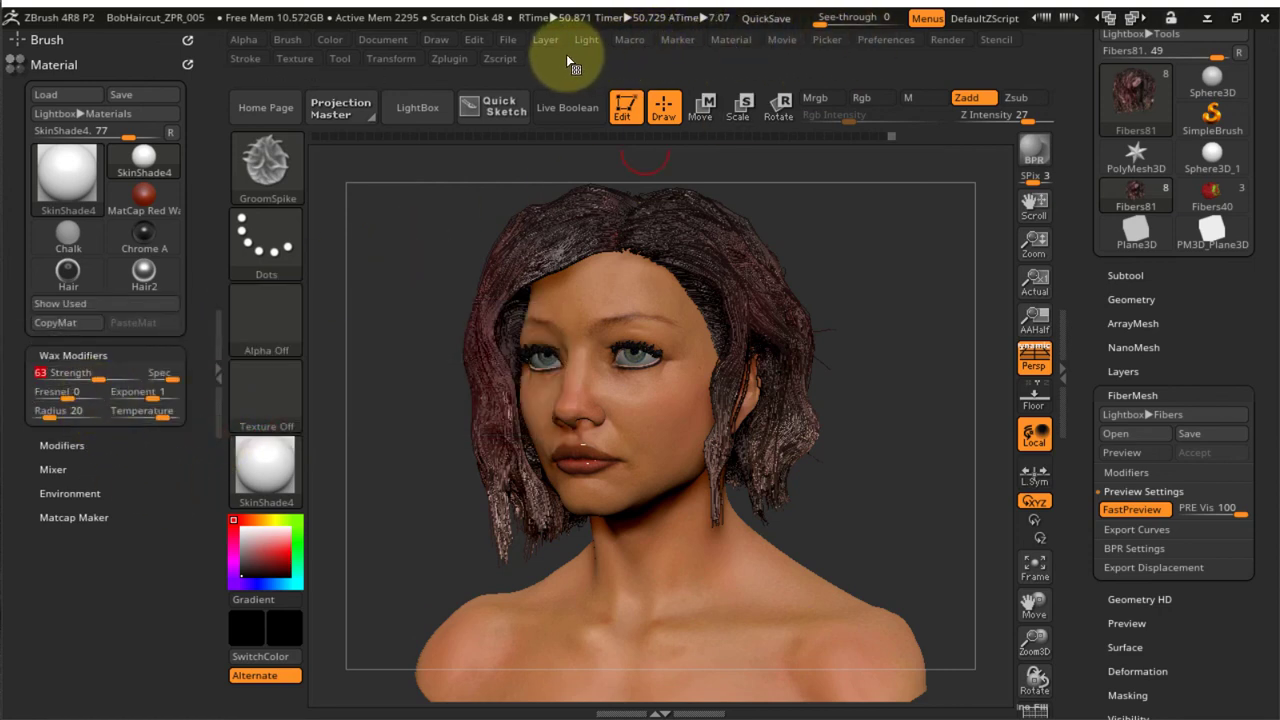
Open the Render Properties settings
{"action": "left_click", "coordinate": [945, 40]}
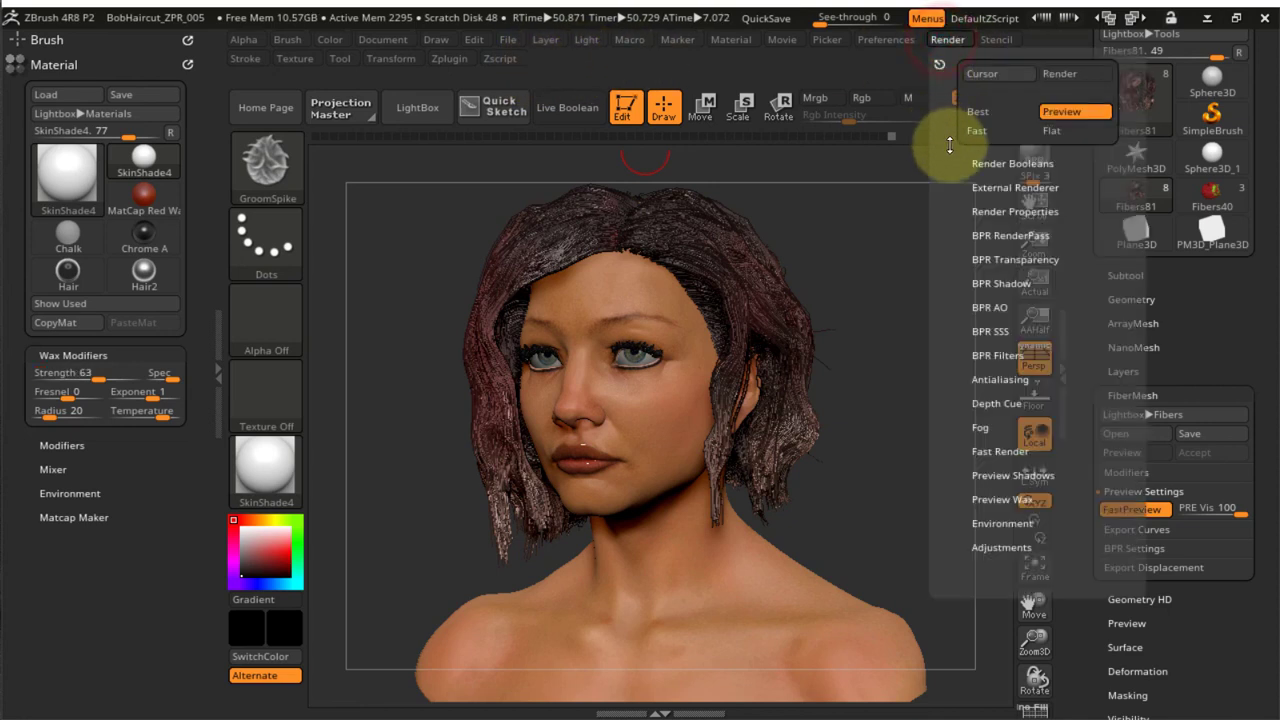
{"action": "left_click", "coordinate": [1000, 211]}
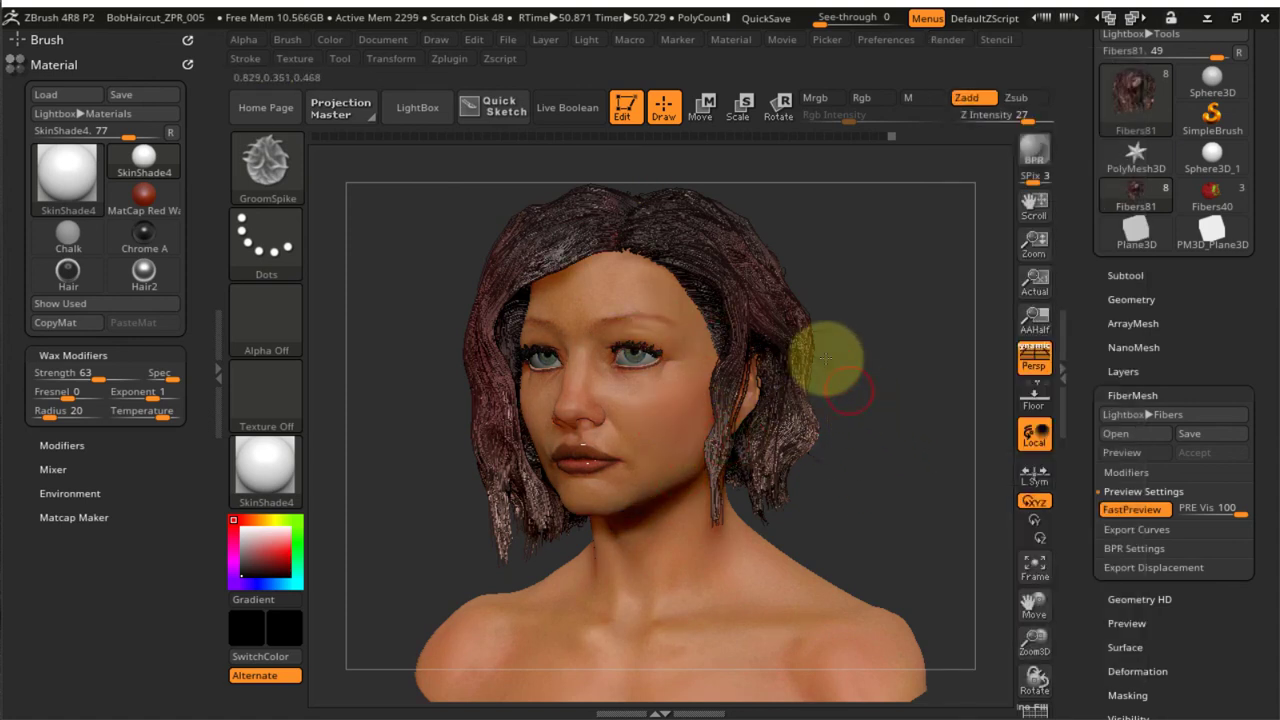
Set the BPR Shadow Angle to 20 and Rays to 30, and slightly lower the global shadow strength (GStrength)
{"action": "left_click", "coordinate": [943, 39]}
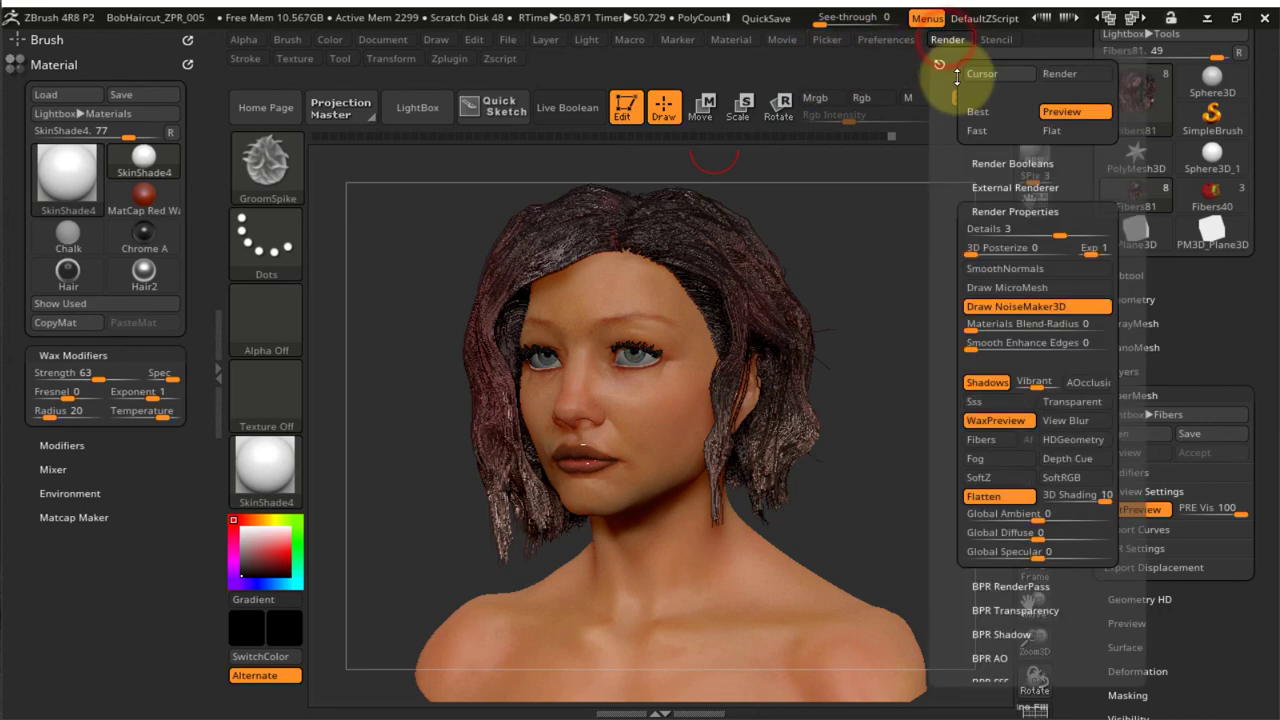
{"action": "left_click_drag", "start_coordinate": [963, 190], "coordinate": [957, 74]}
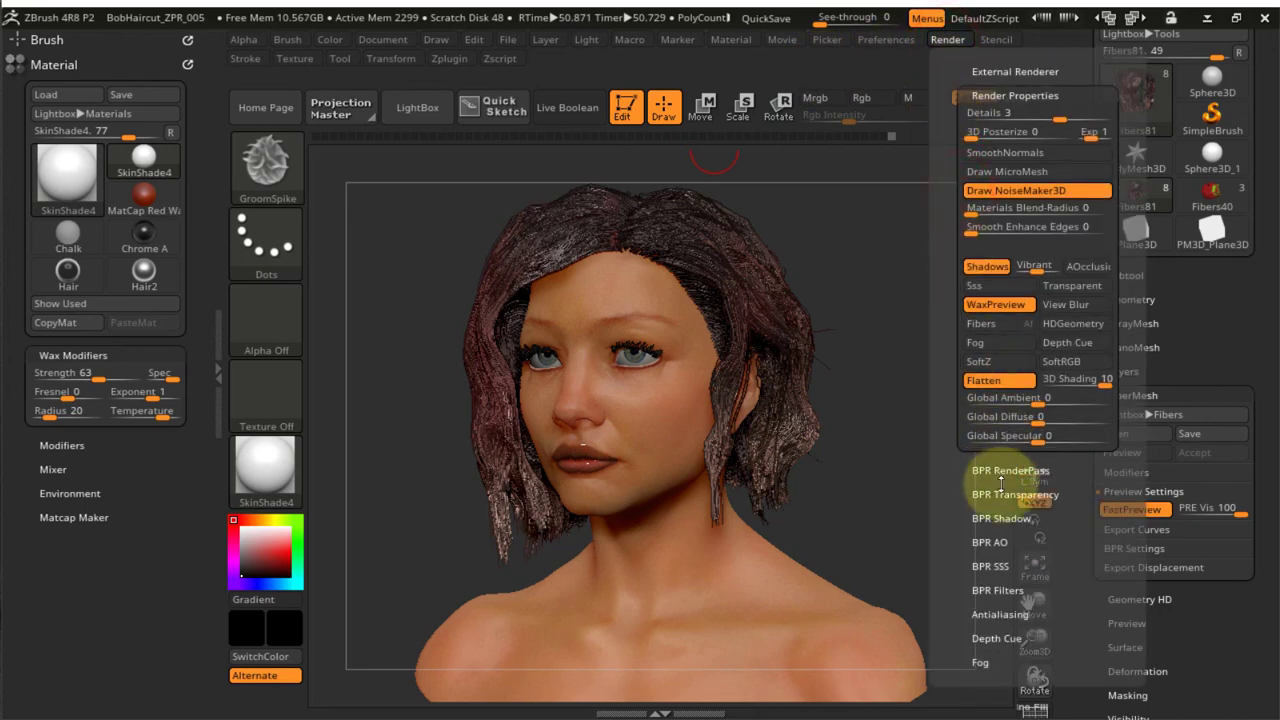
{"action": "left_click", "coordinate": [998, 518]}
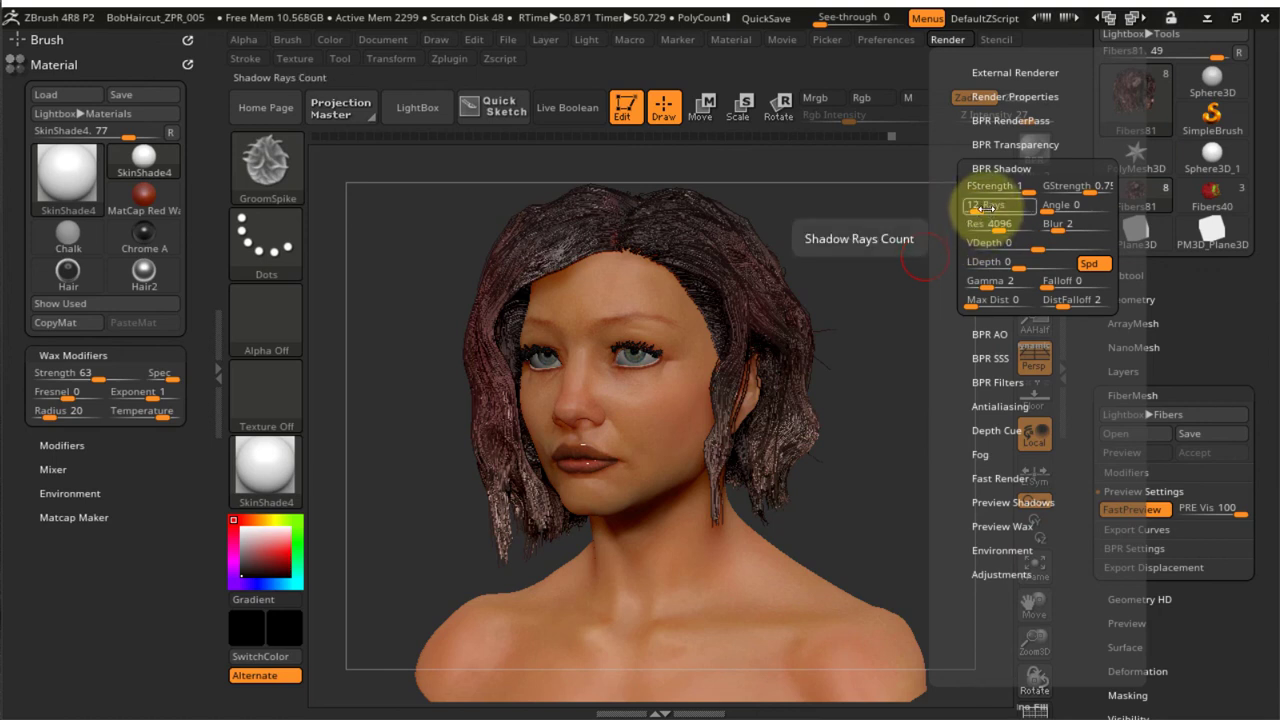
{"action": "left_click", "coordinate": [1065, 205]}
{"action": "left_click", "coordinate": [1058, 206]}
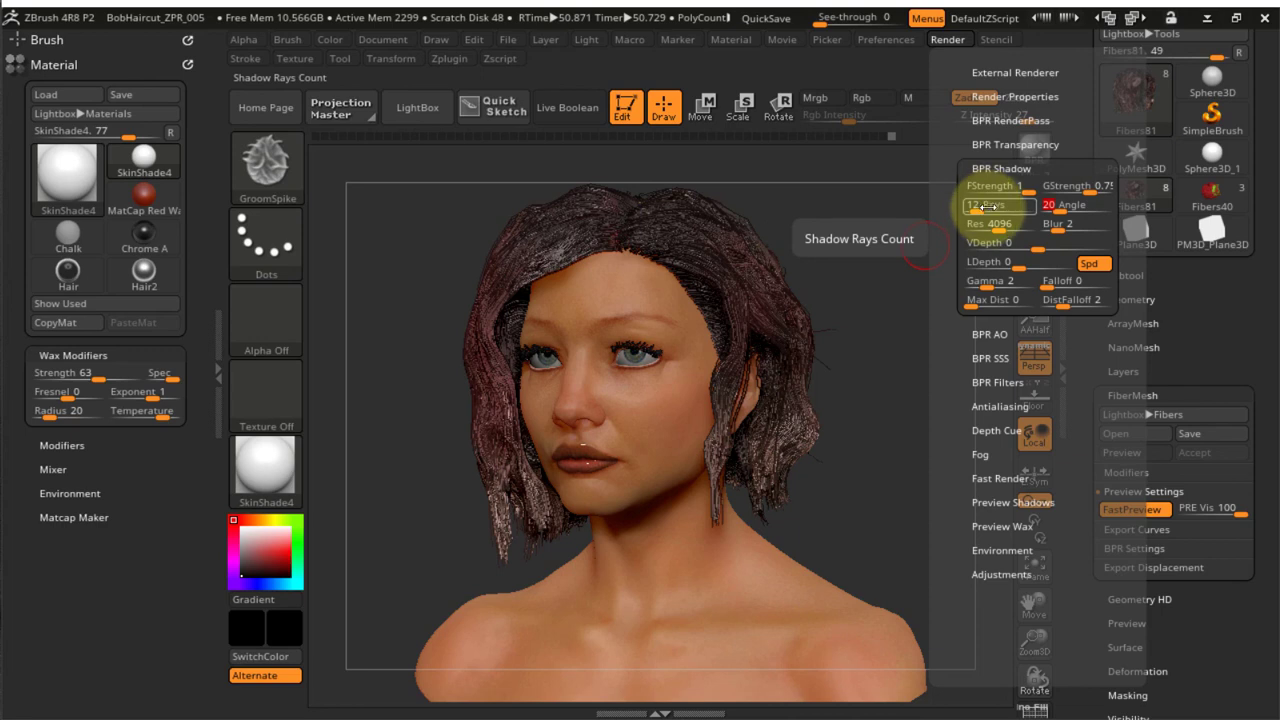
{"action": "left_click_drag", "start_coordinate": [975, 210], "coordinate": [992, 204]}
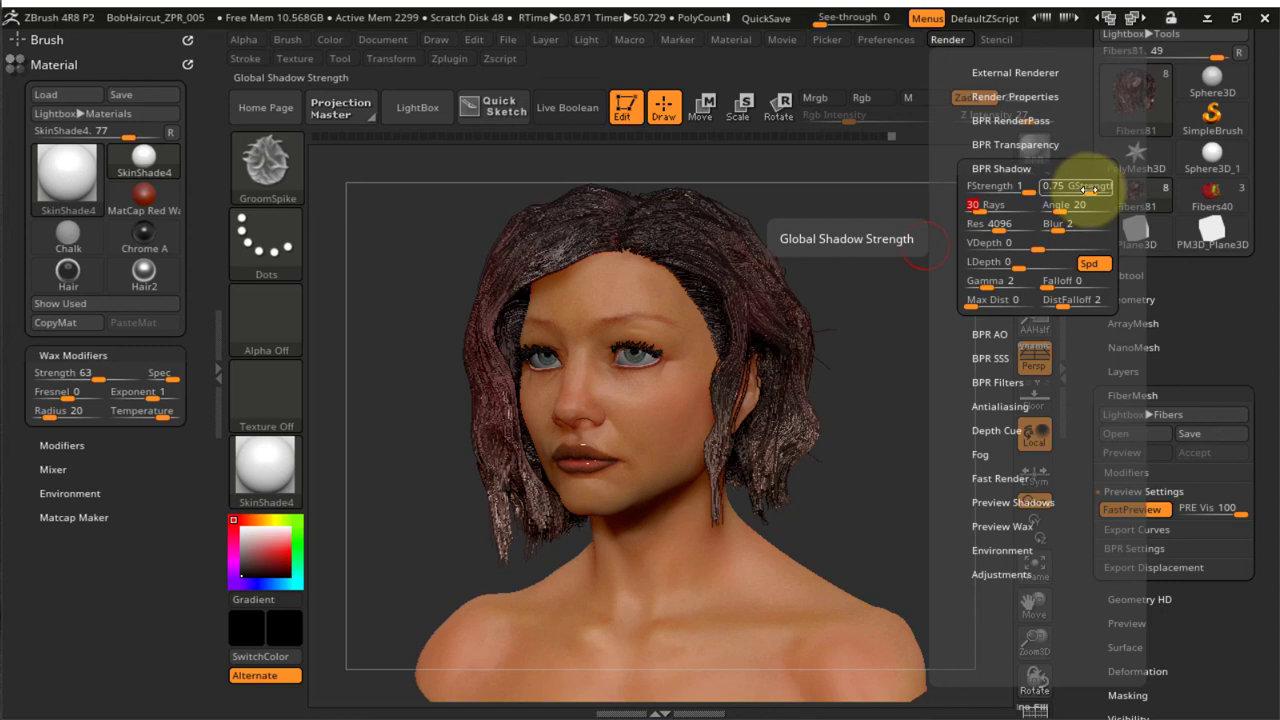
{"action": "left_click_drag", "start_coordinate": [1086, 190], "coordinate": [1078, 189]}
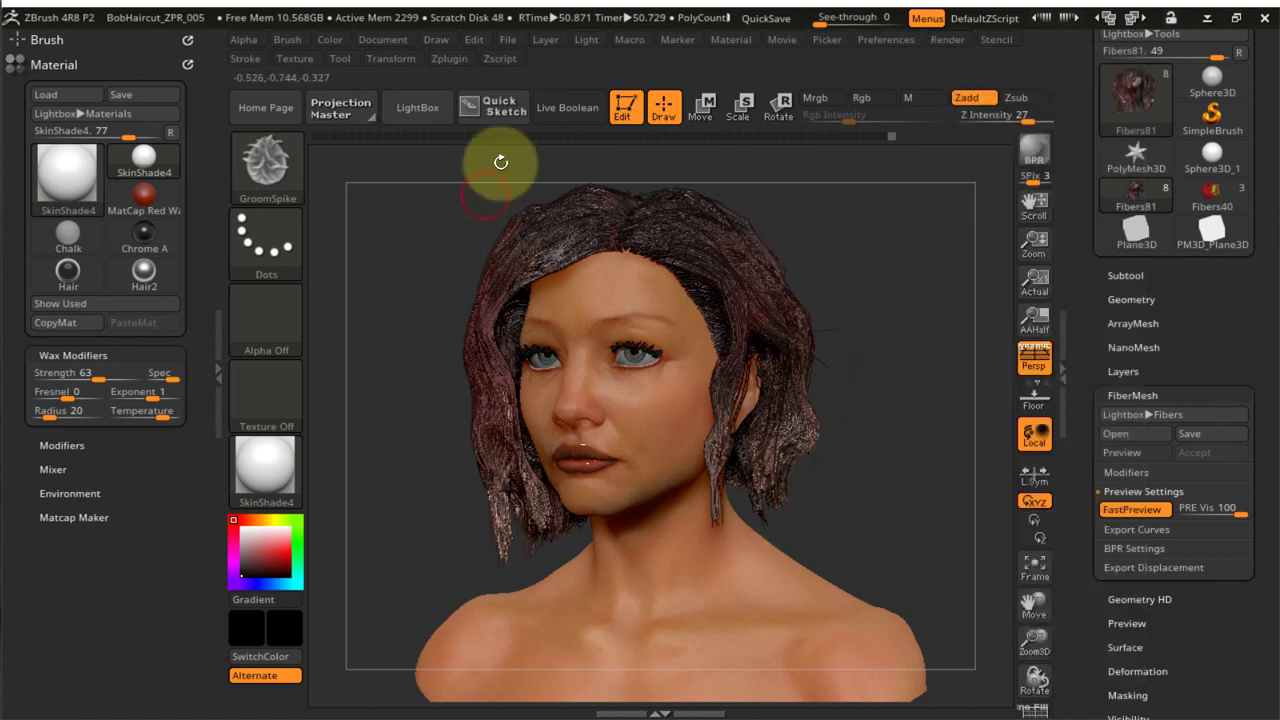
Reposition the active light on the light placement sphere to slightly above and right of its centre
{"action": "left_click", "coordinate": [588, 42]}
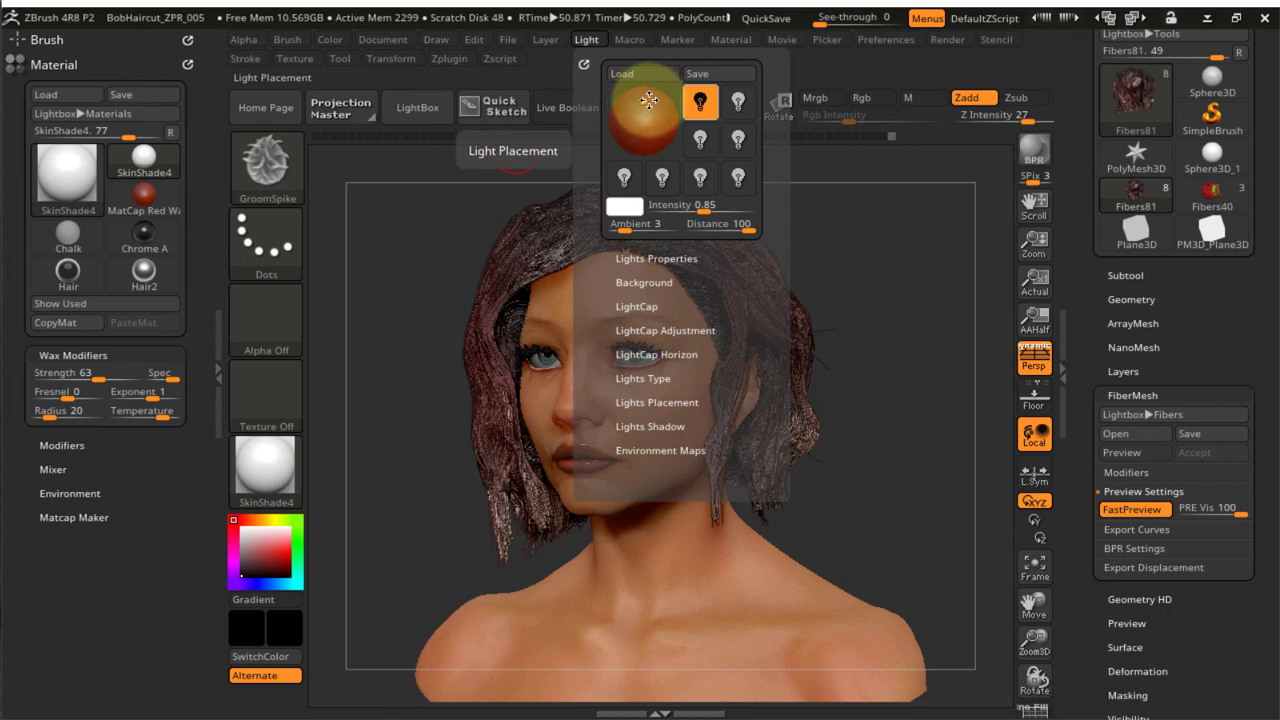
{"action": "left_click", "coordinate": [650, 100]}
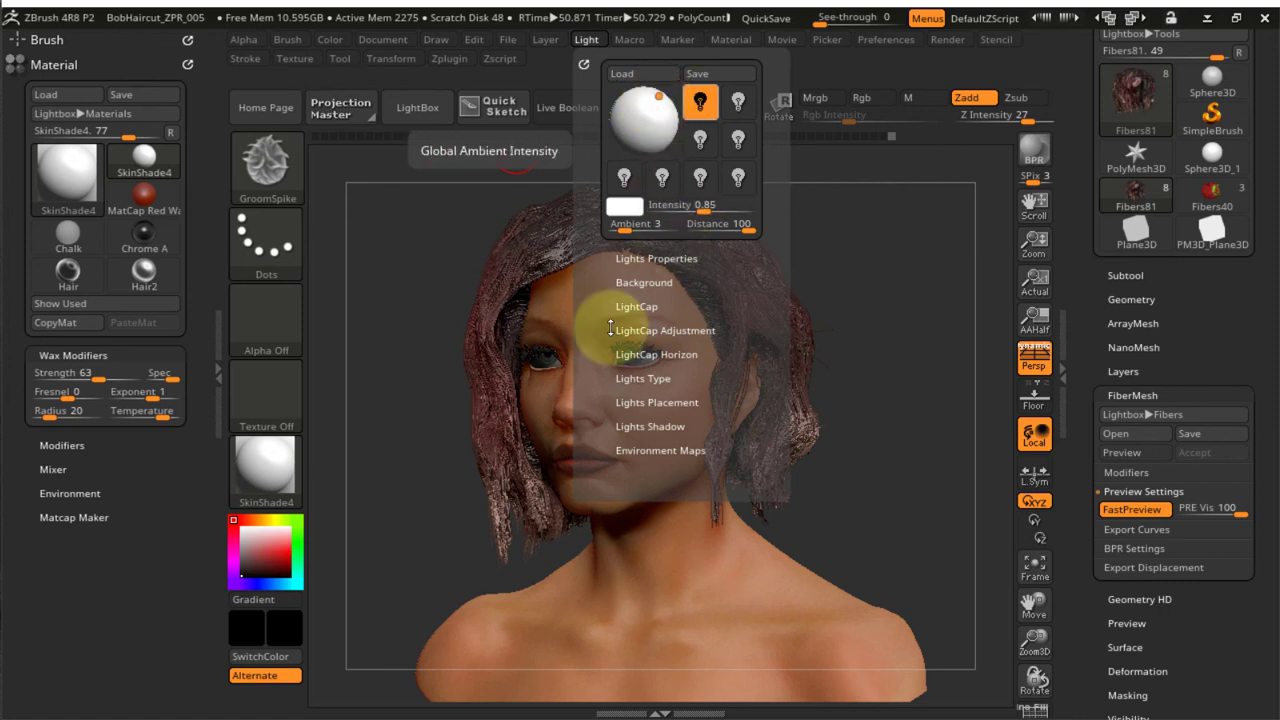
{"action": "left_click", "coordinate": [586, 40]}
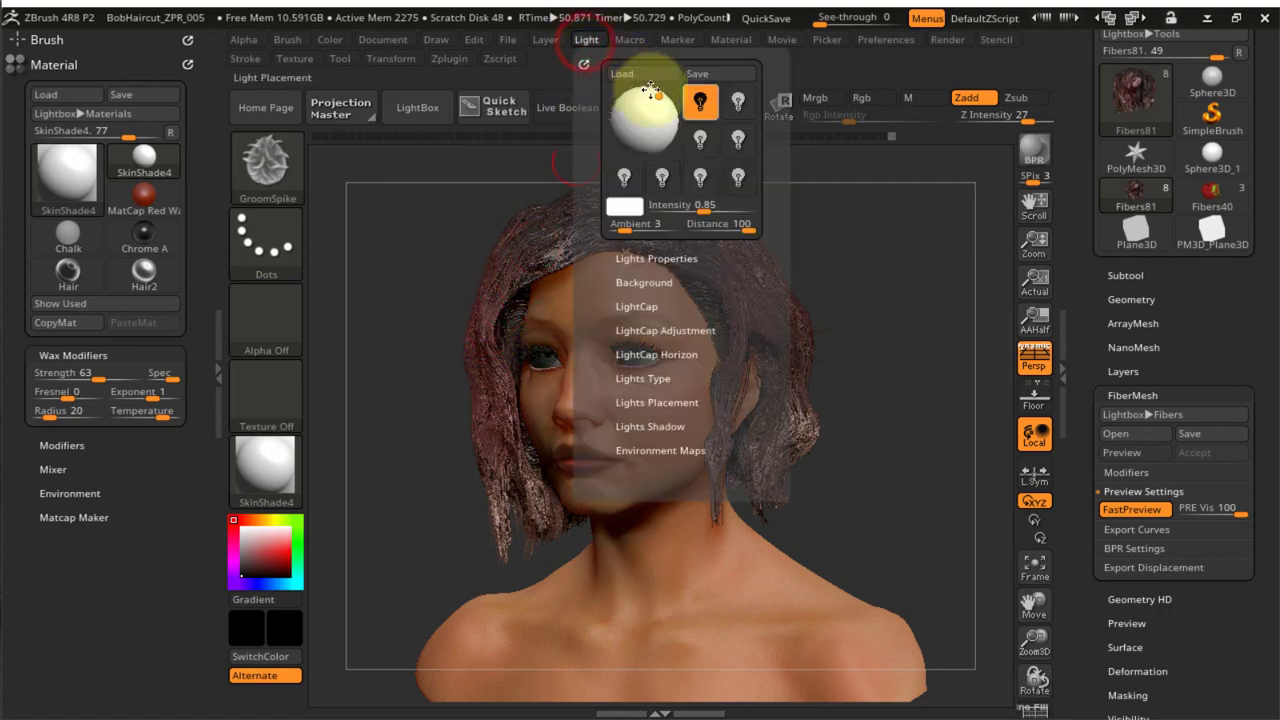
{"action": "left_click", "coordinate": [655, 106]}
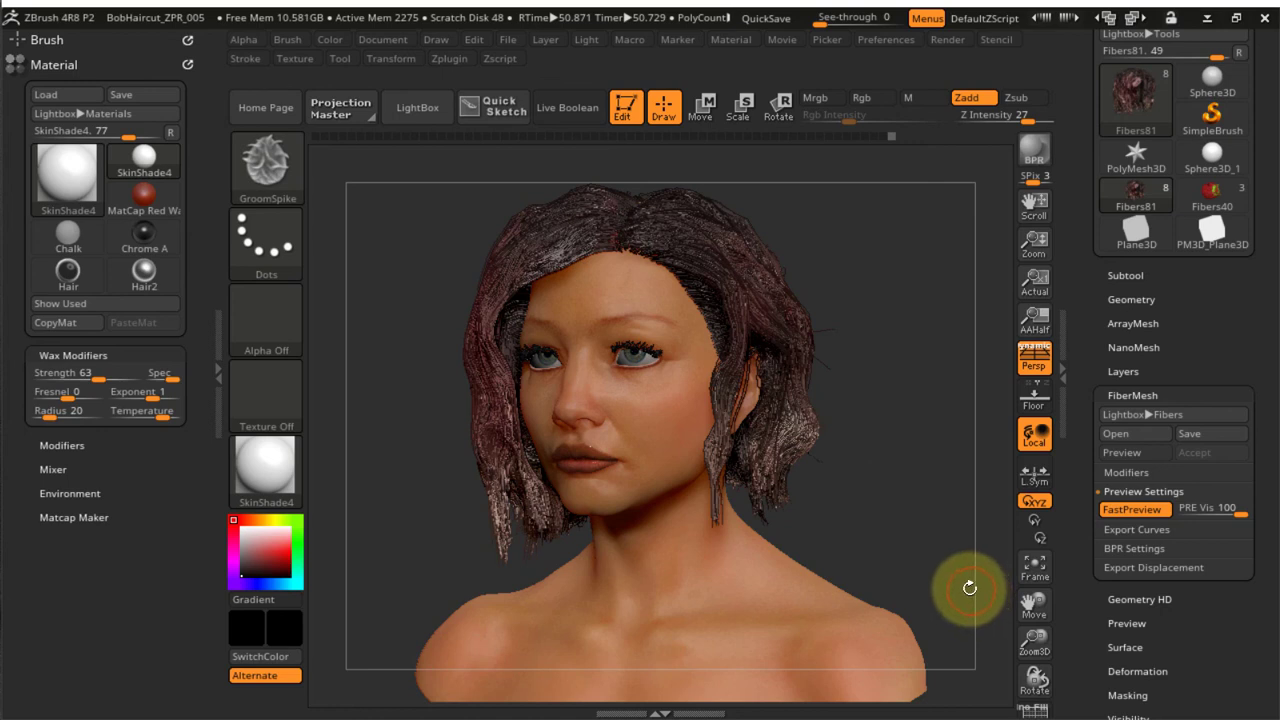
Run a BPR render of the bust, turn it to show the opposite side of the hair, and render that view too
{"action": "key", "text": "shift+r"}
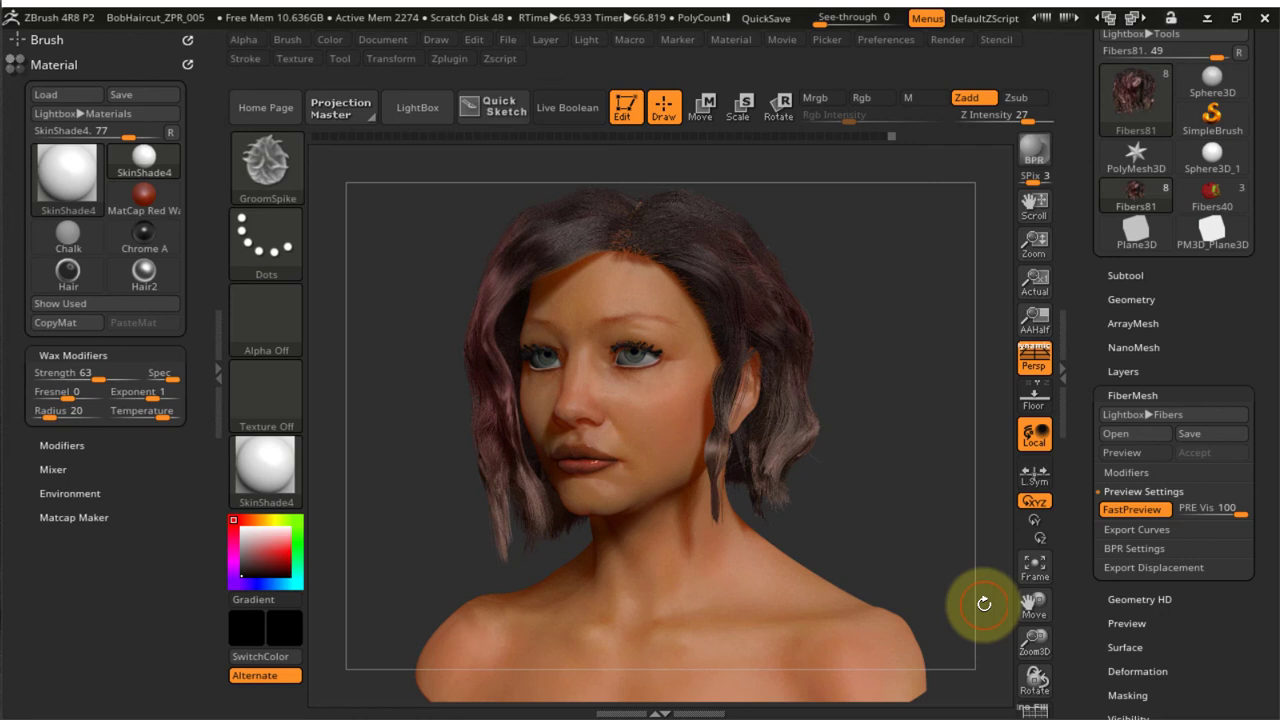
{"action": "left_click_drag", "start_coordinate": [984, 603], "coordinate": [820, 500], "text": "shift"}
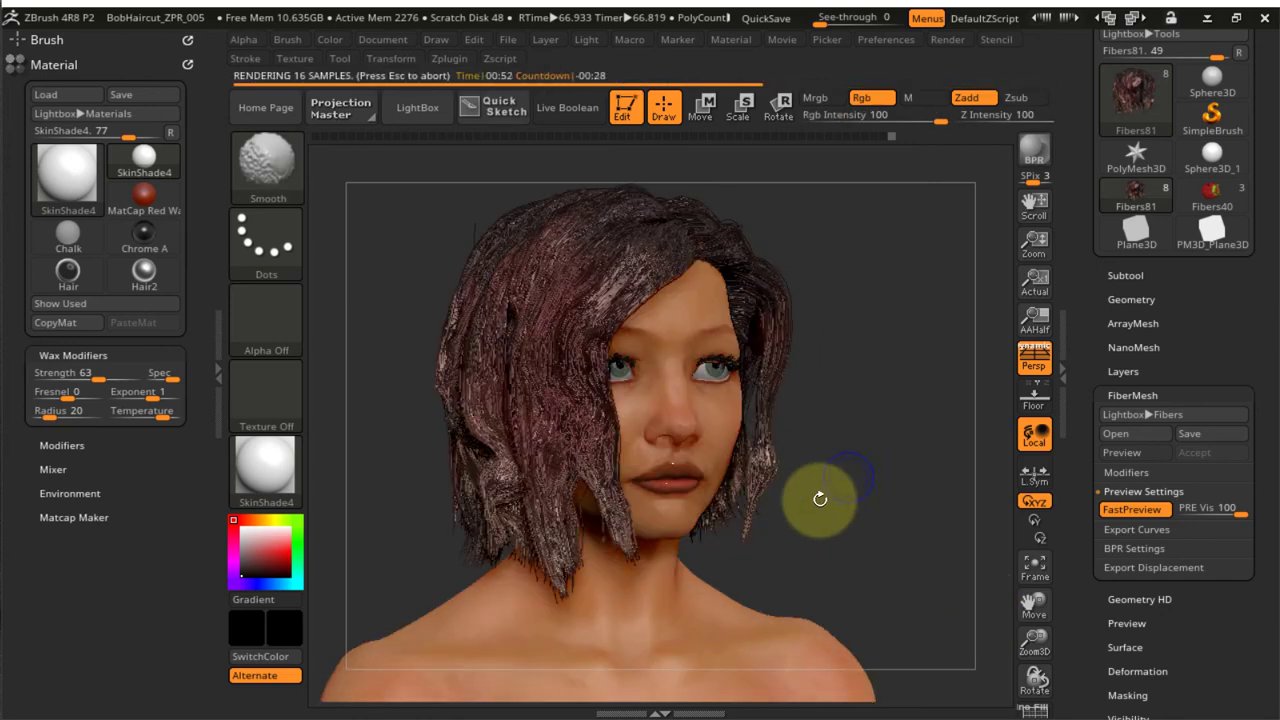
{"action": "key", "text": "Escape"}
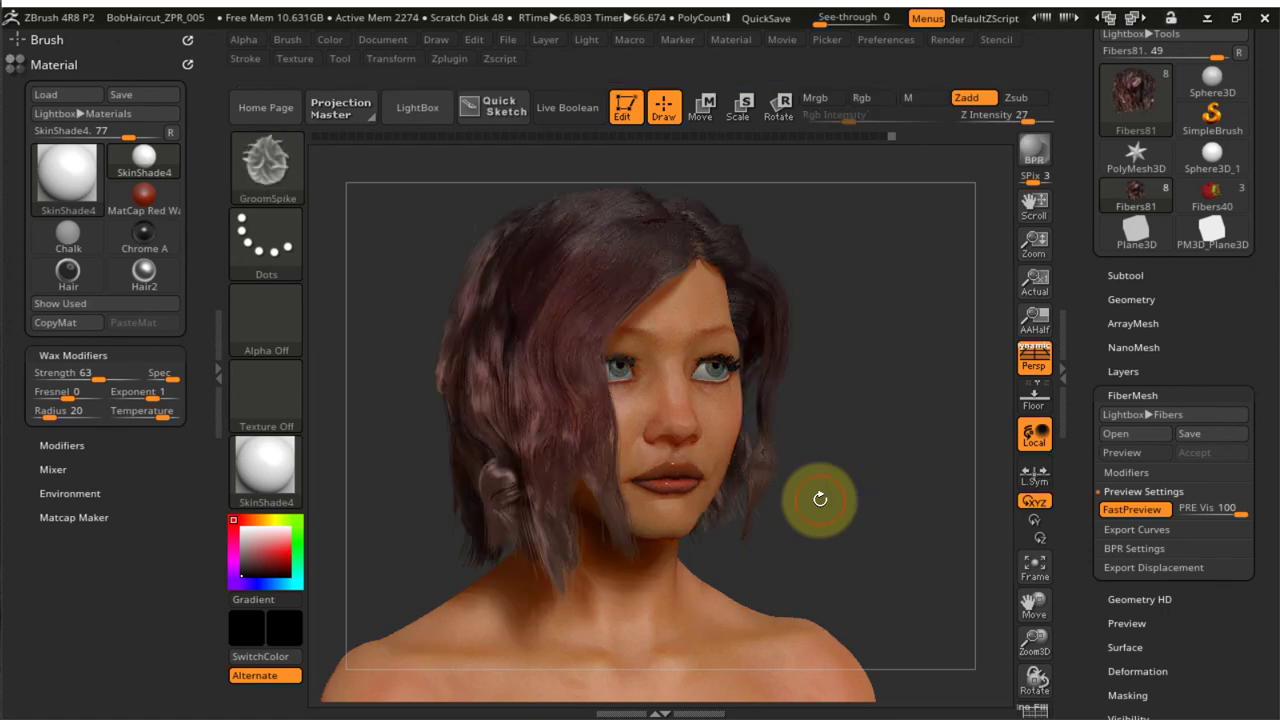